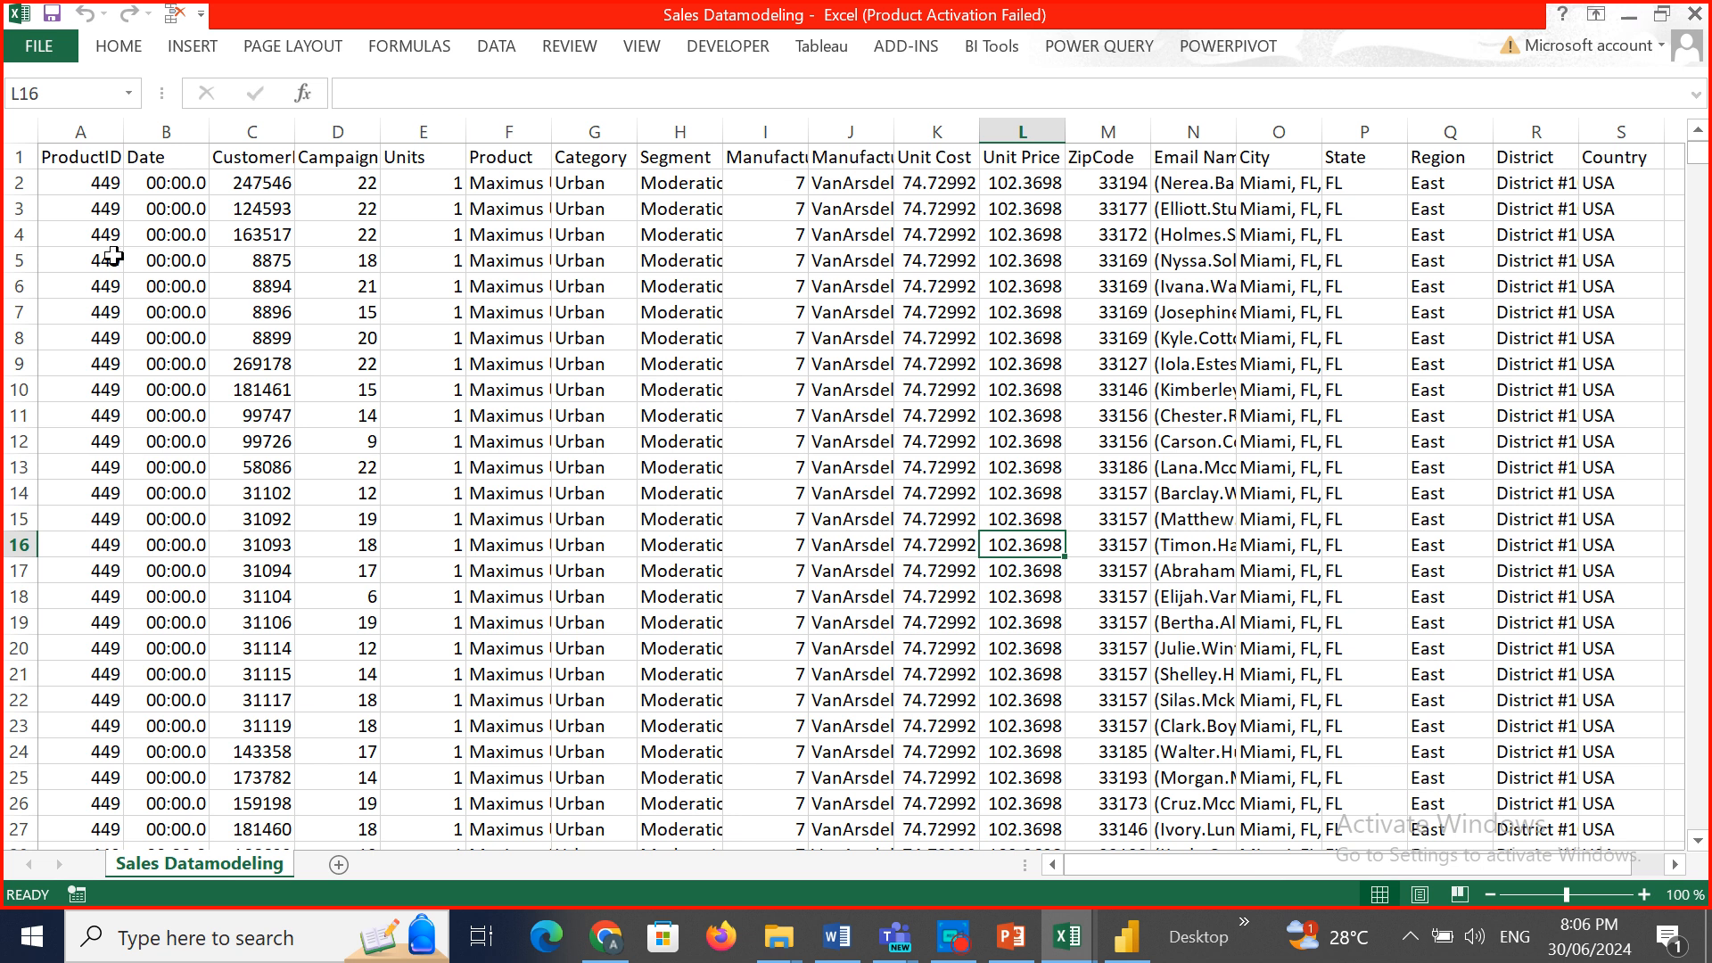
Examine the column headers in row 1 one by one, from ProductID through Country.
click(88, 157)
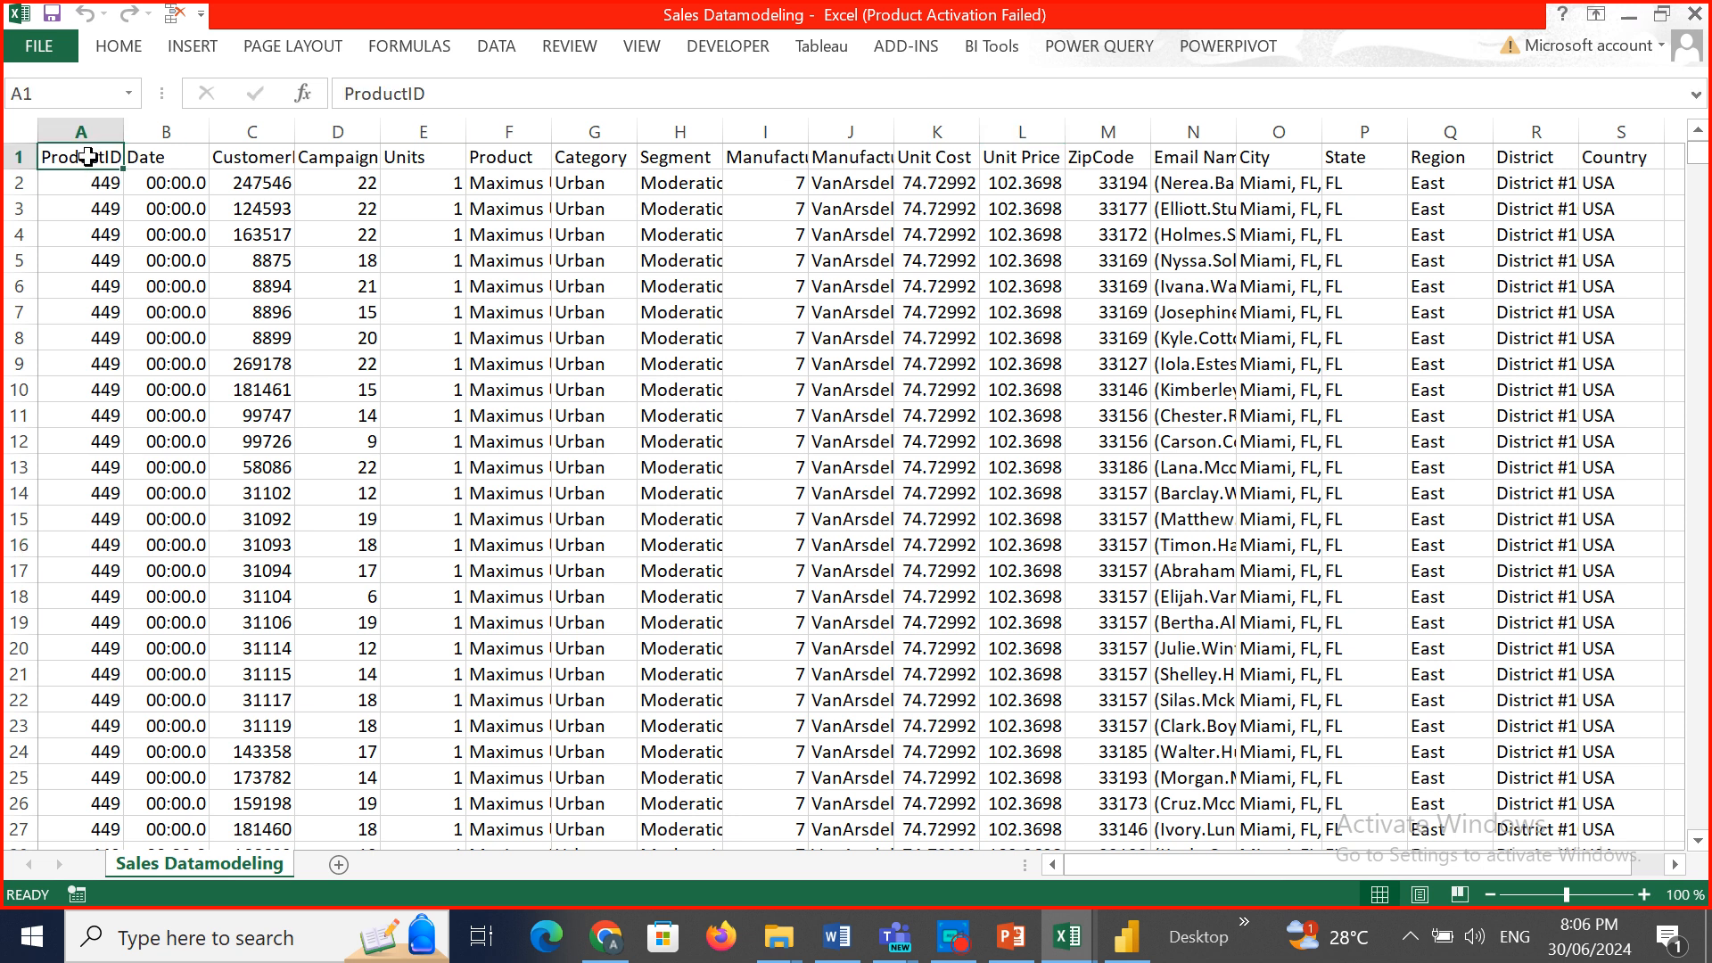
key(Right)
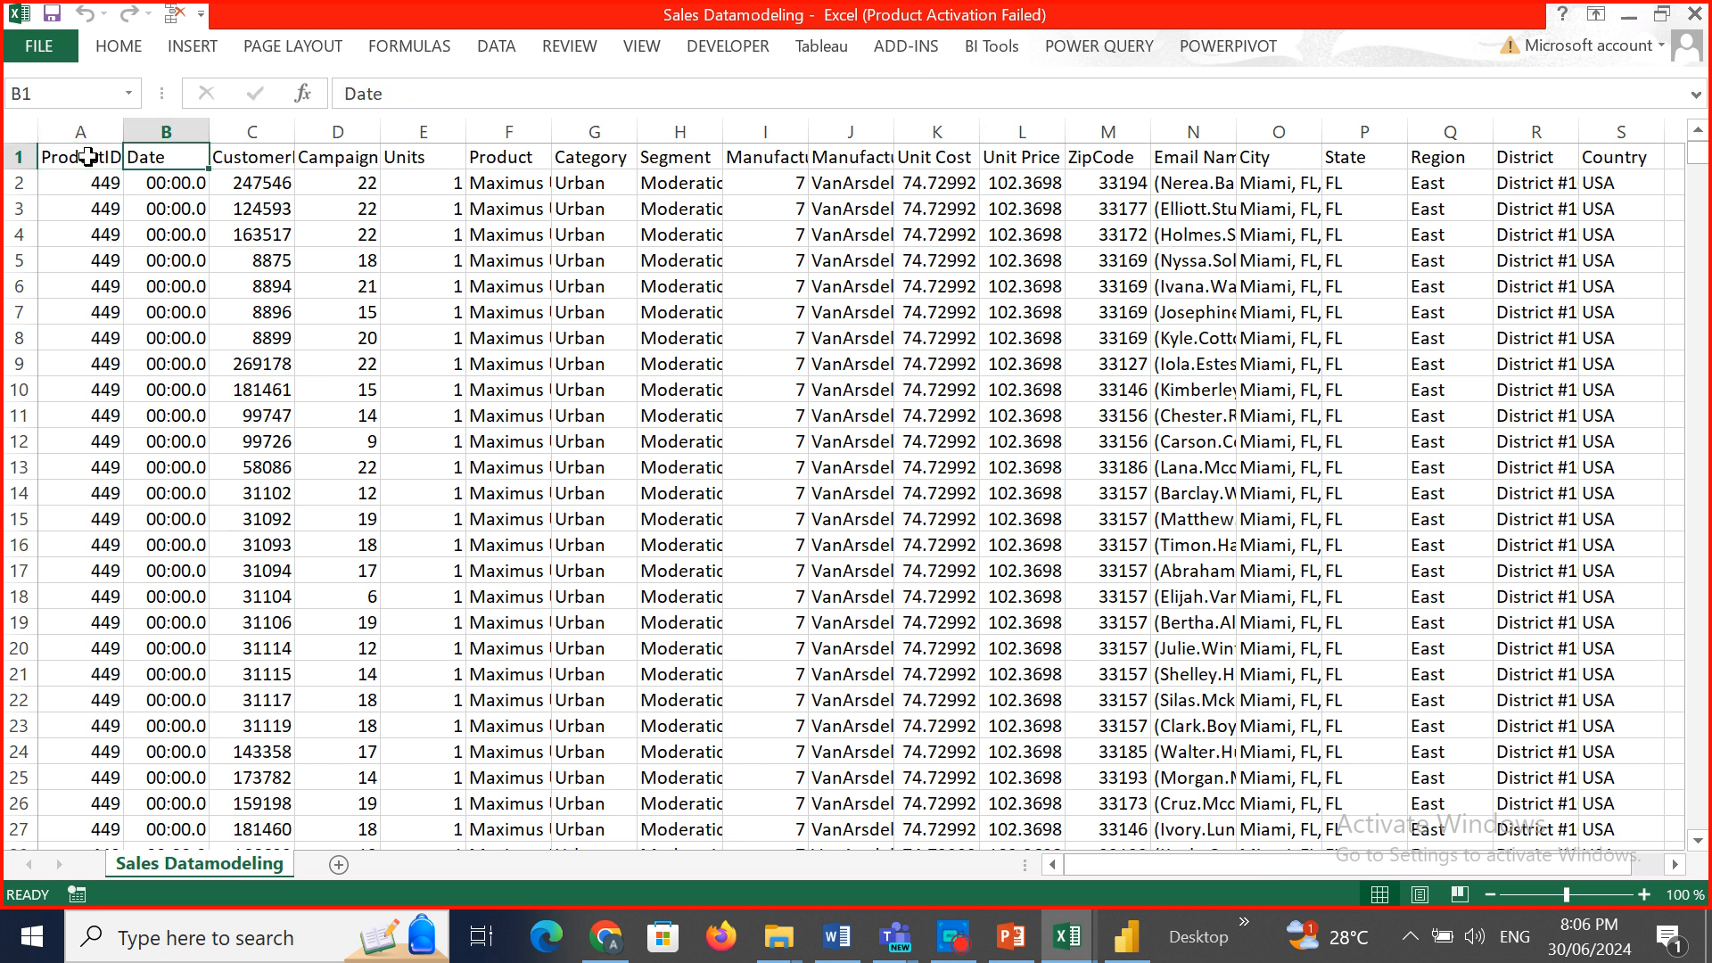
key(Right)
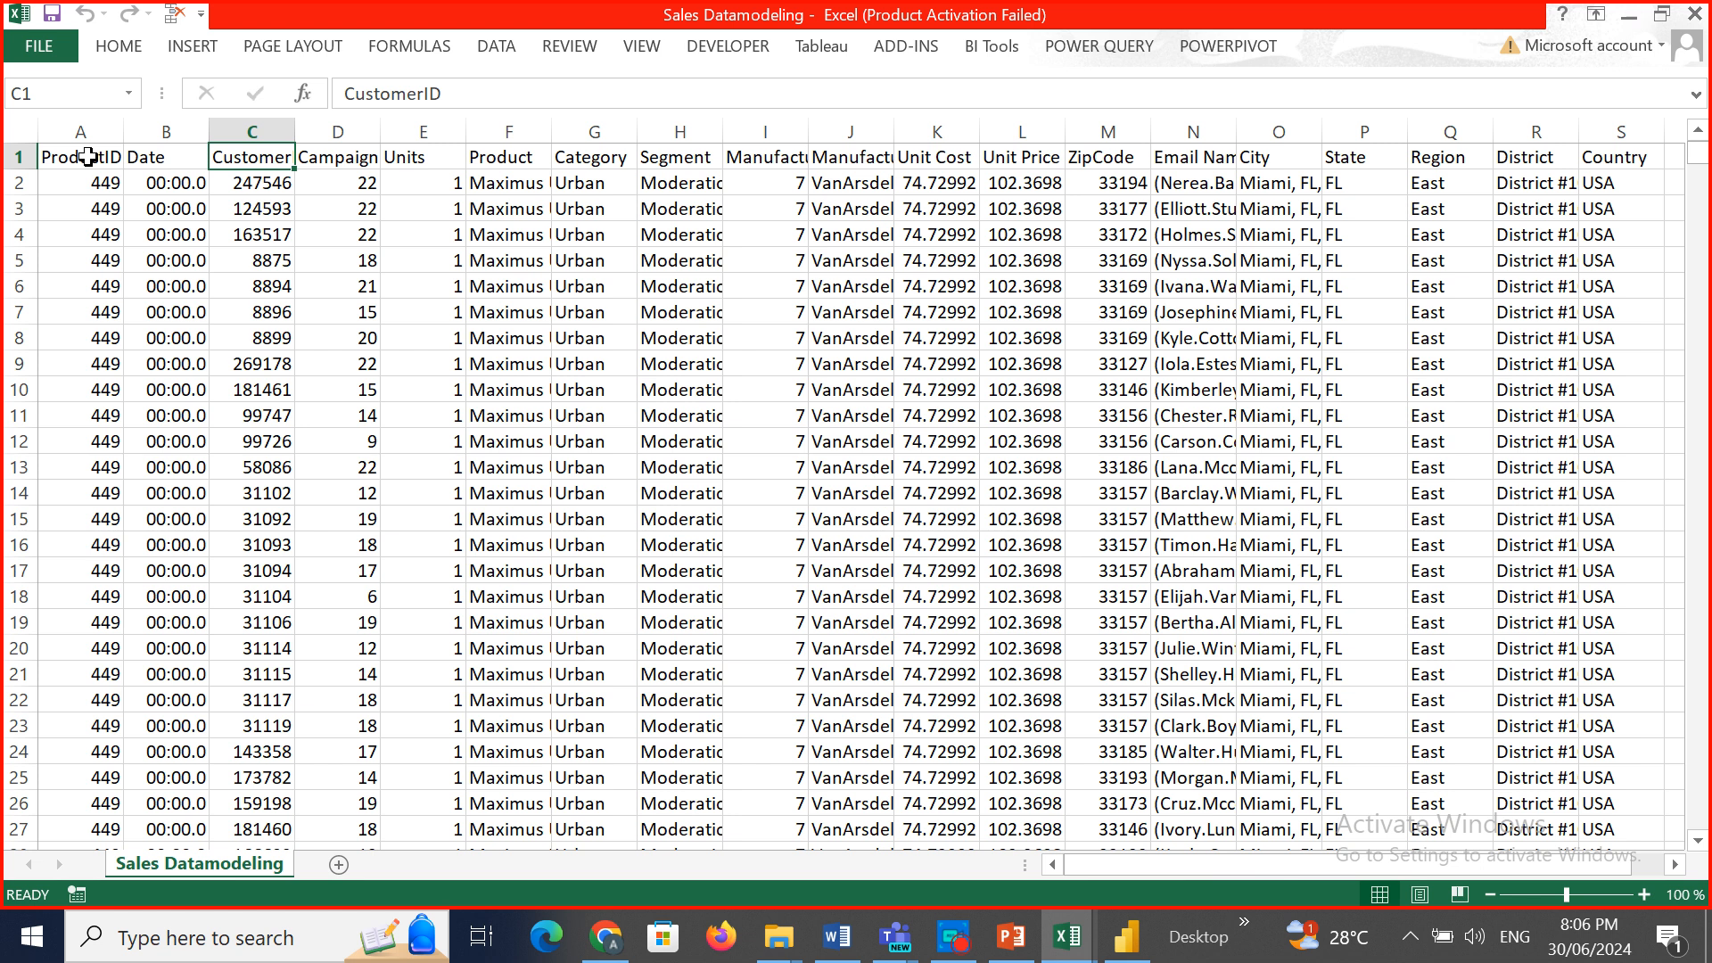
key(Right)
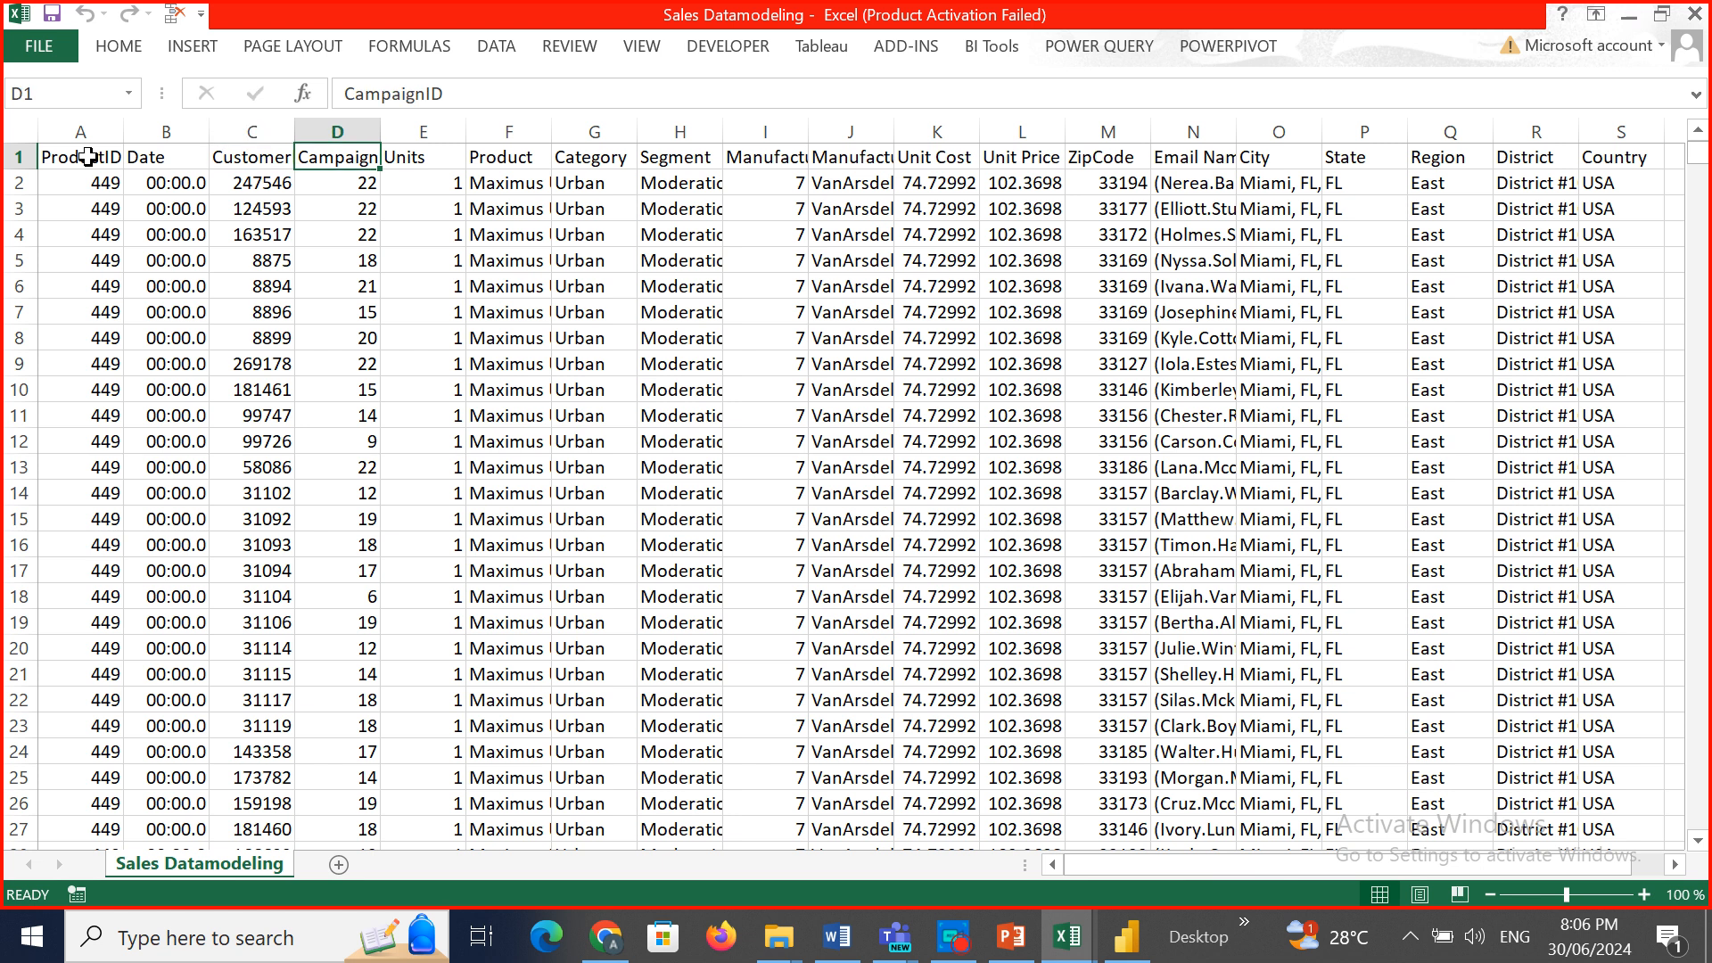
key(Right)
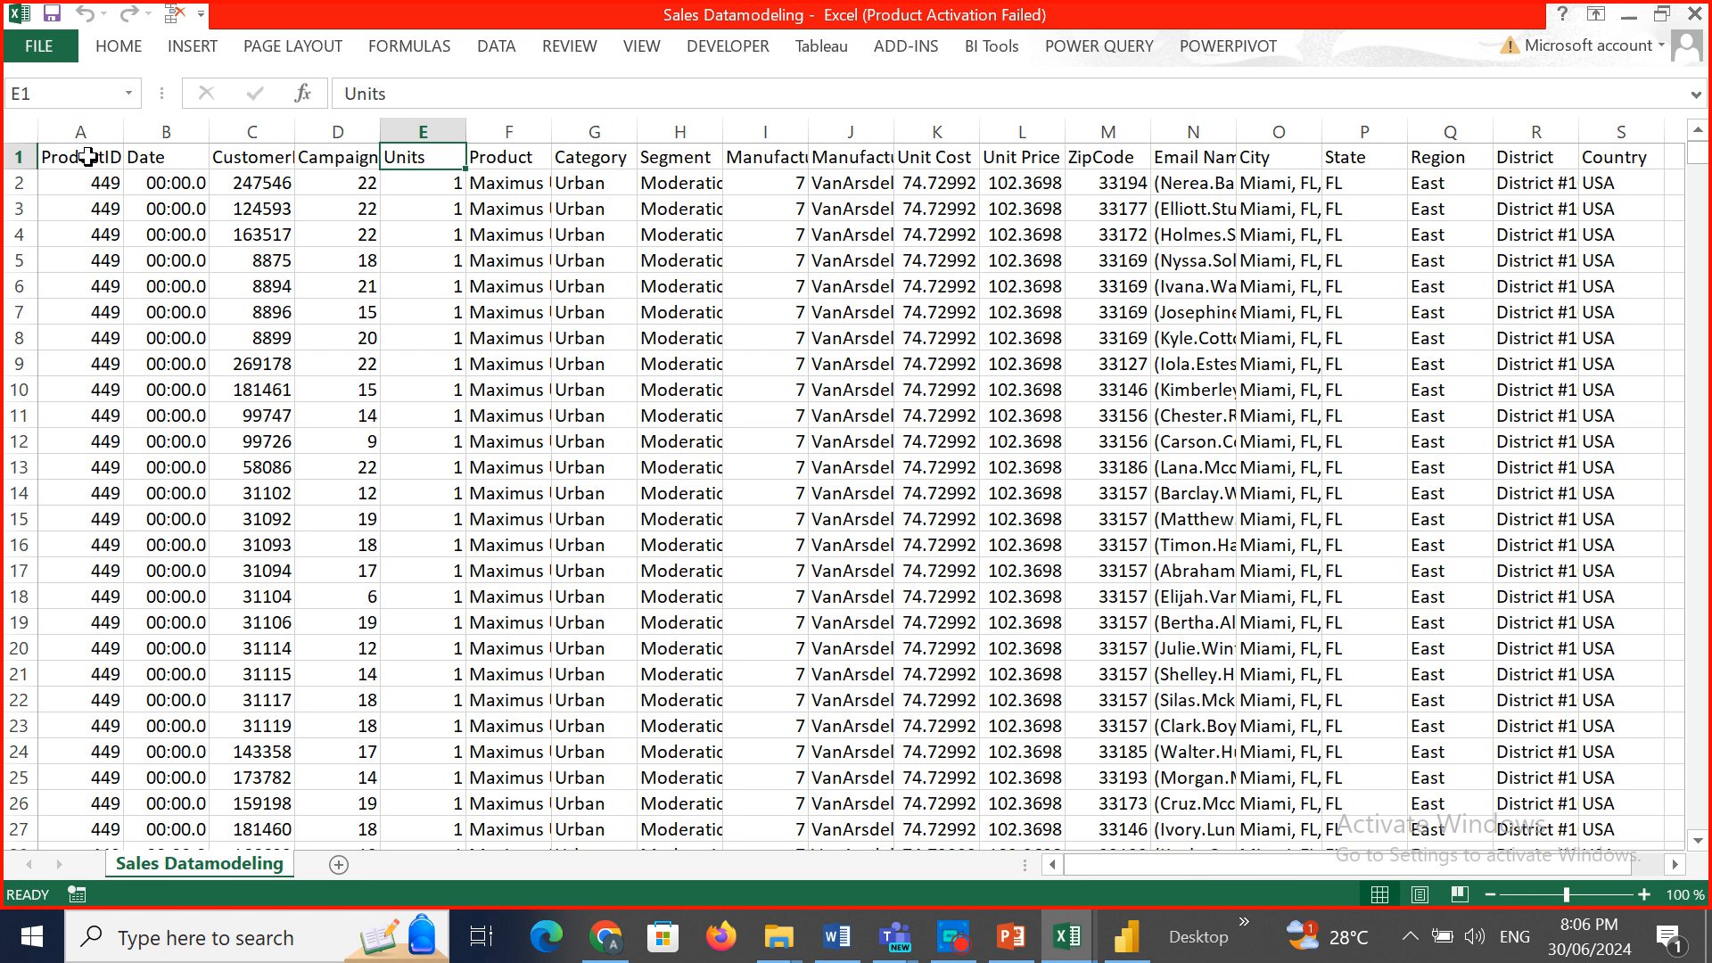
key(Right)
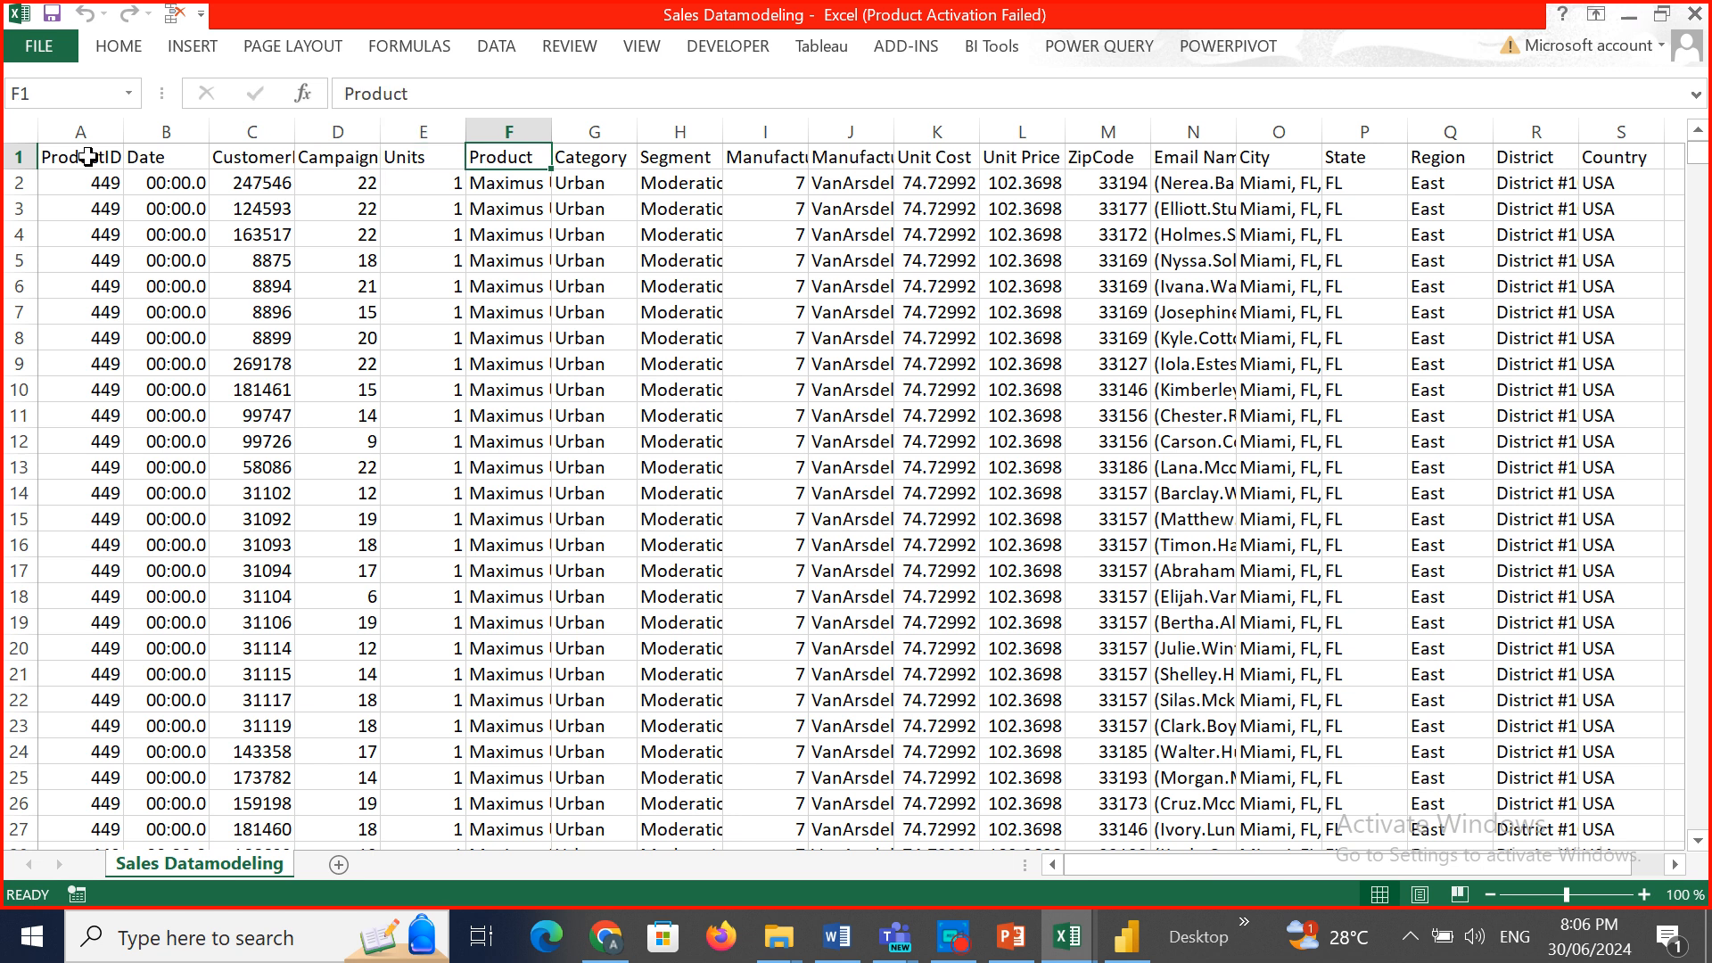
key(Right)
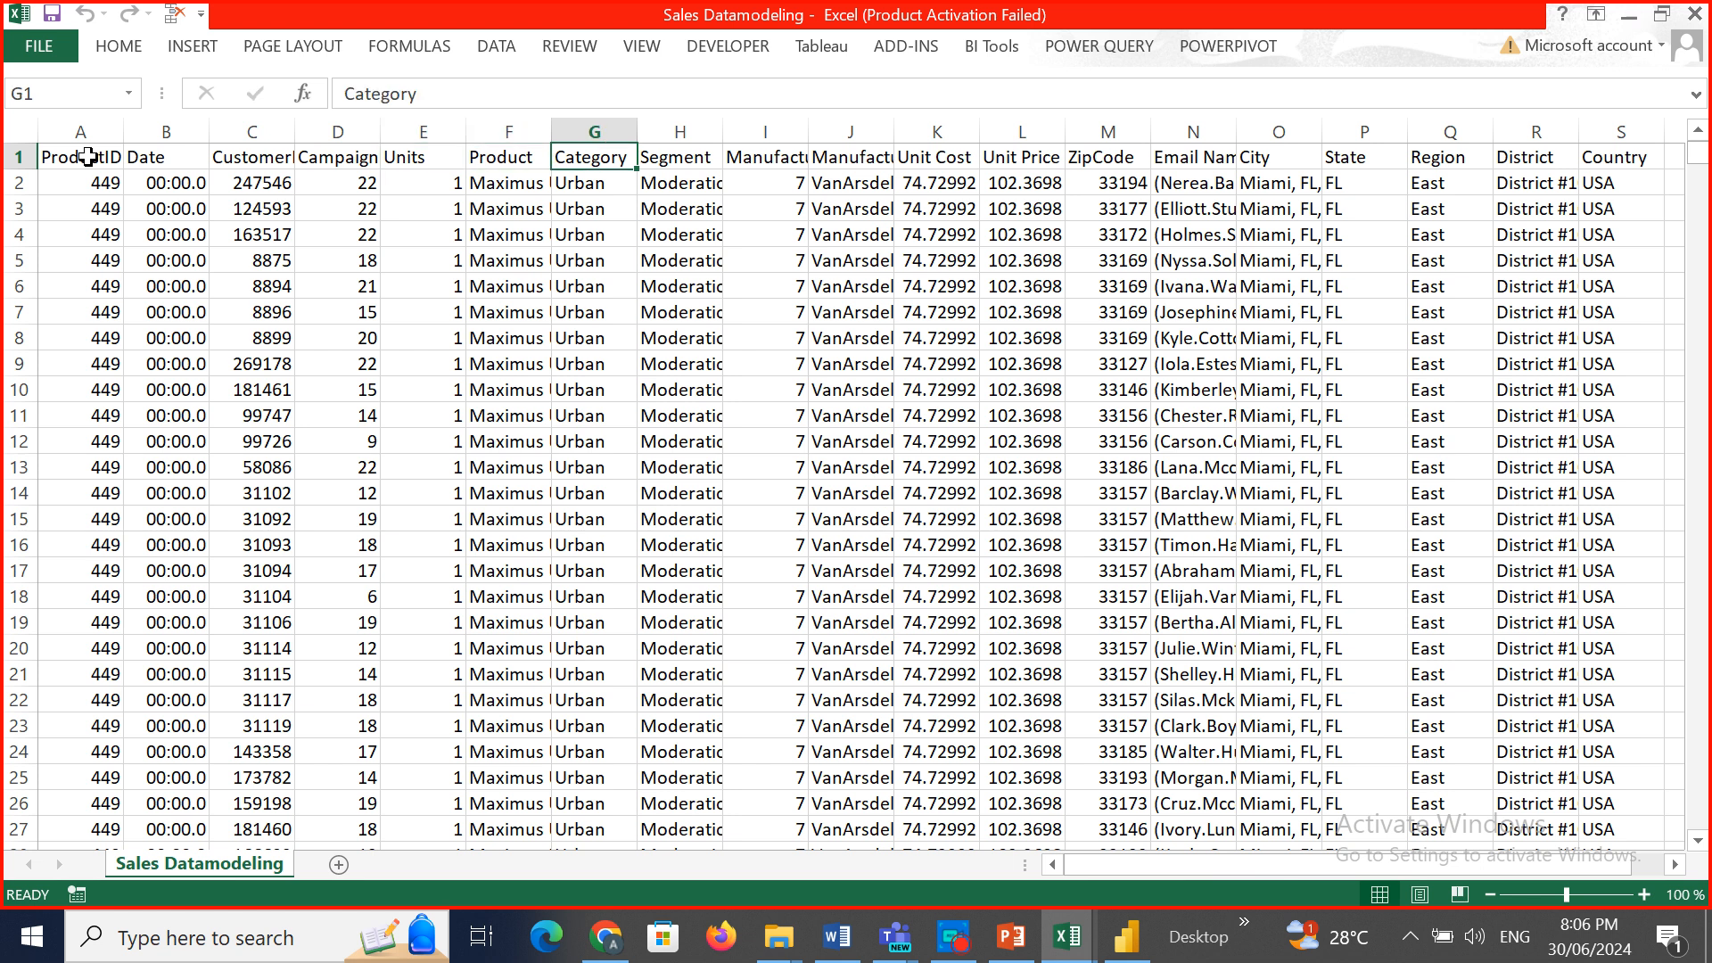
key(Right)
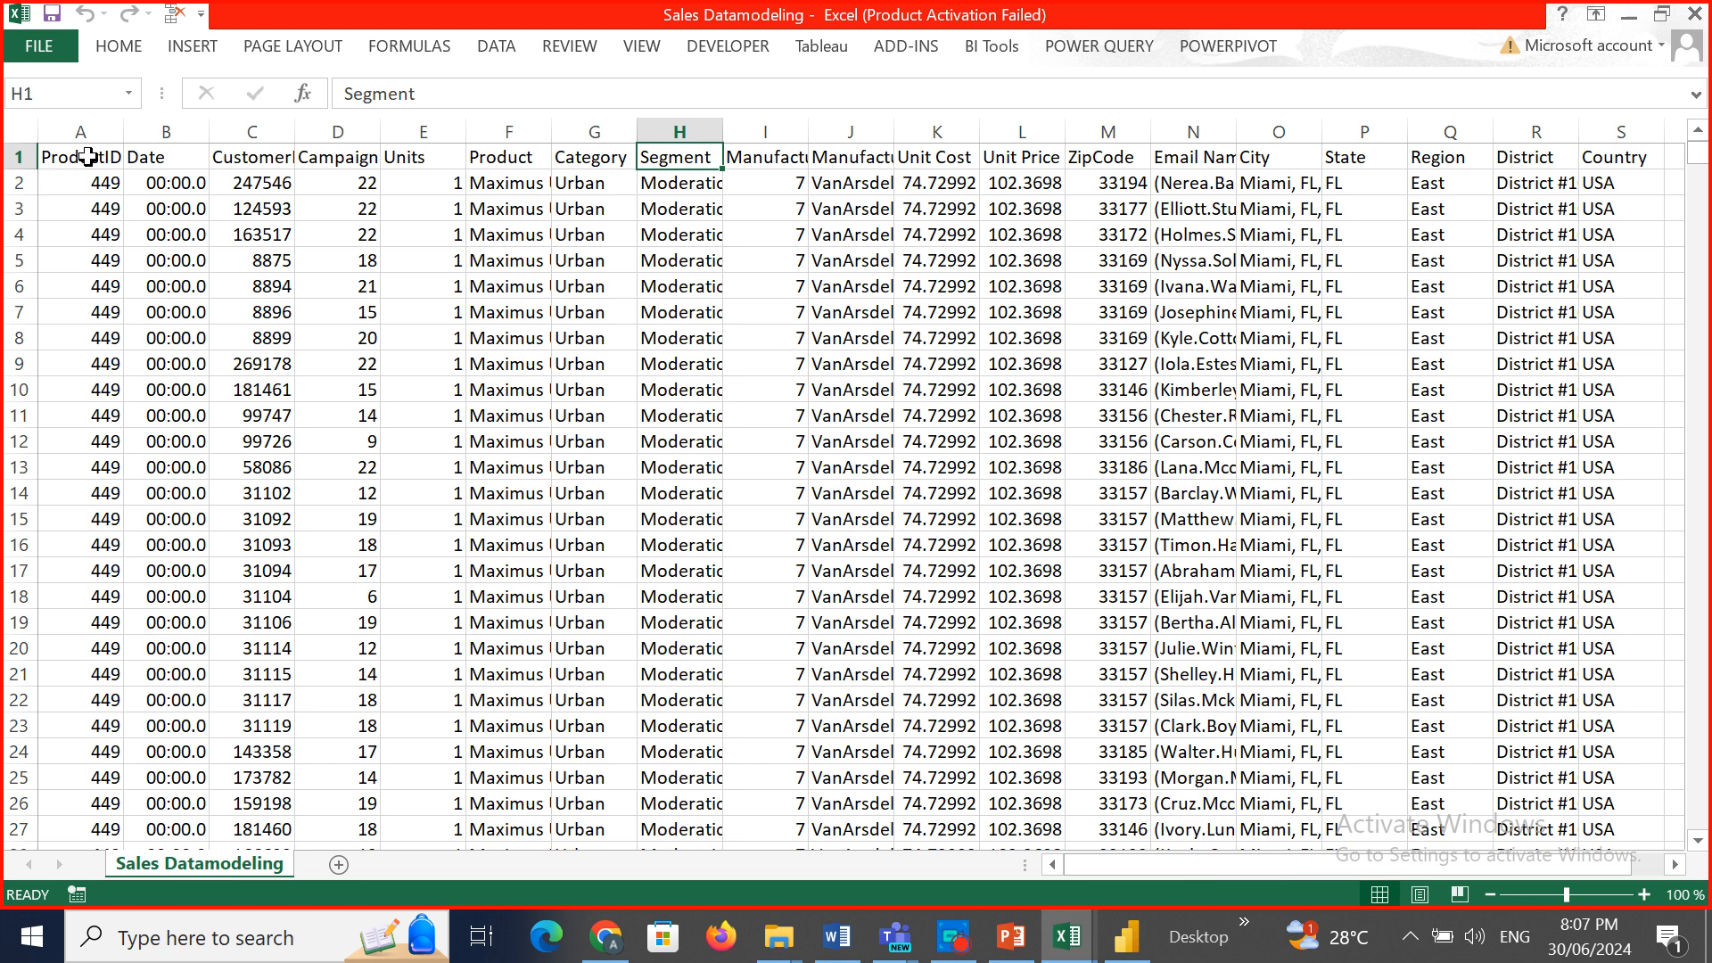
key(Right)
key(Right)
key(Right)
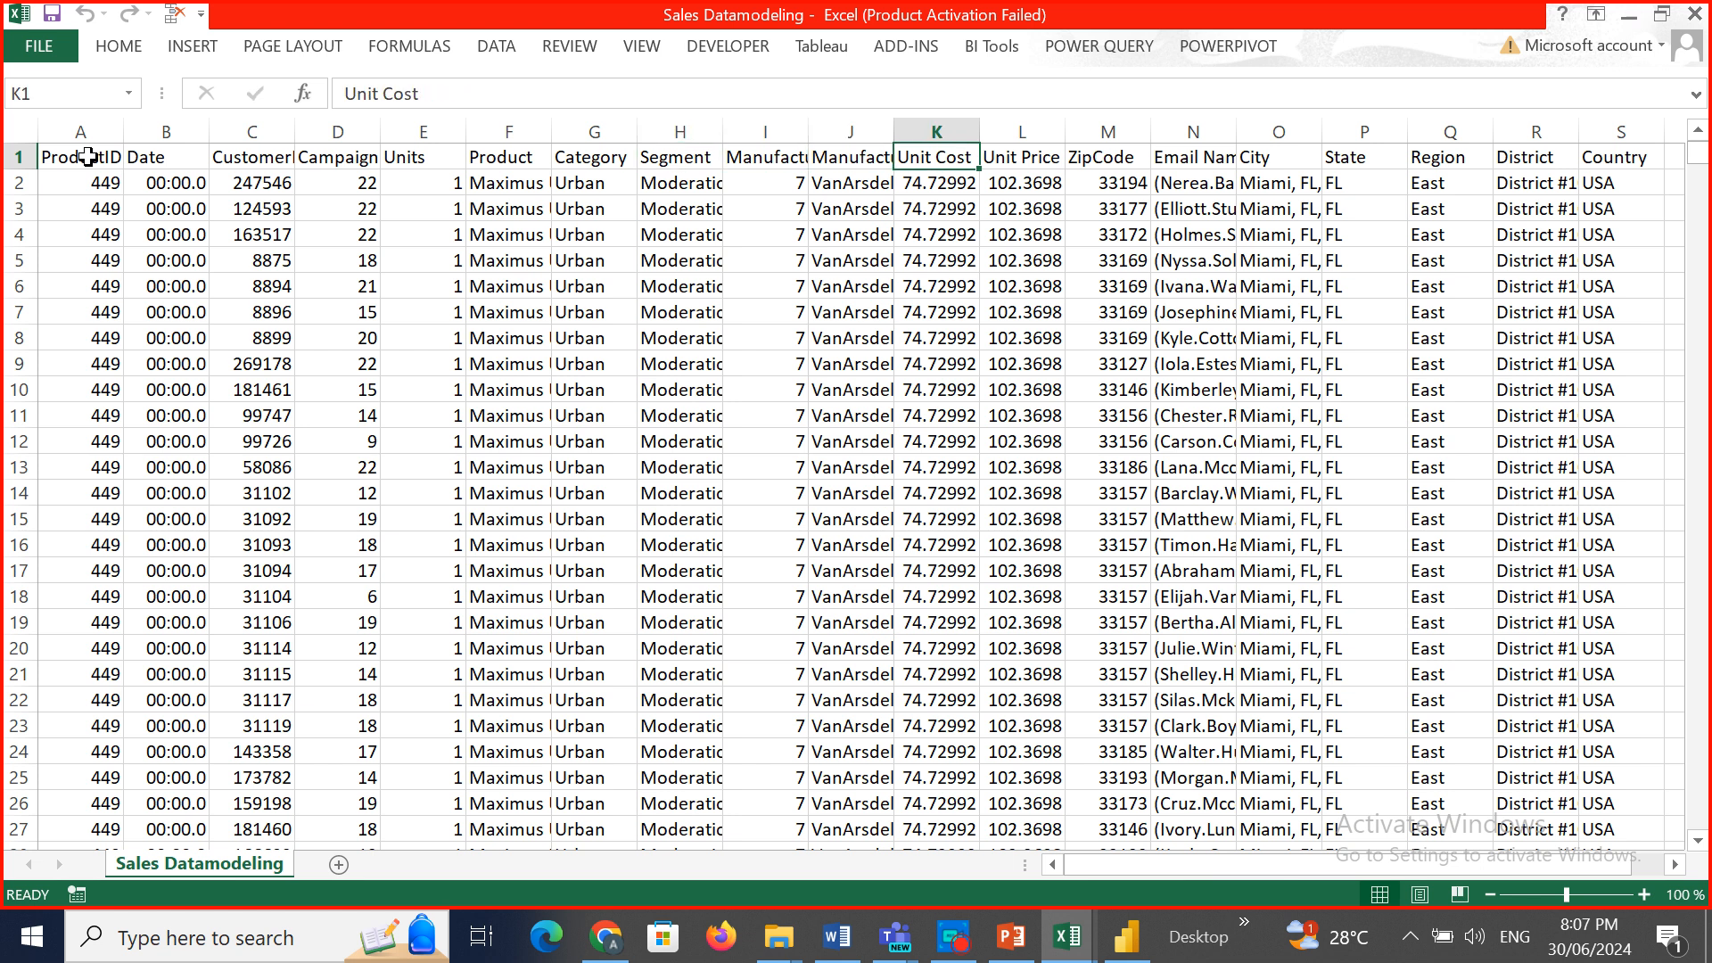
key(Right)
key(Right)
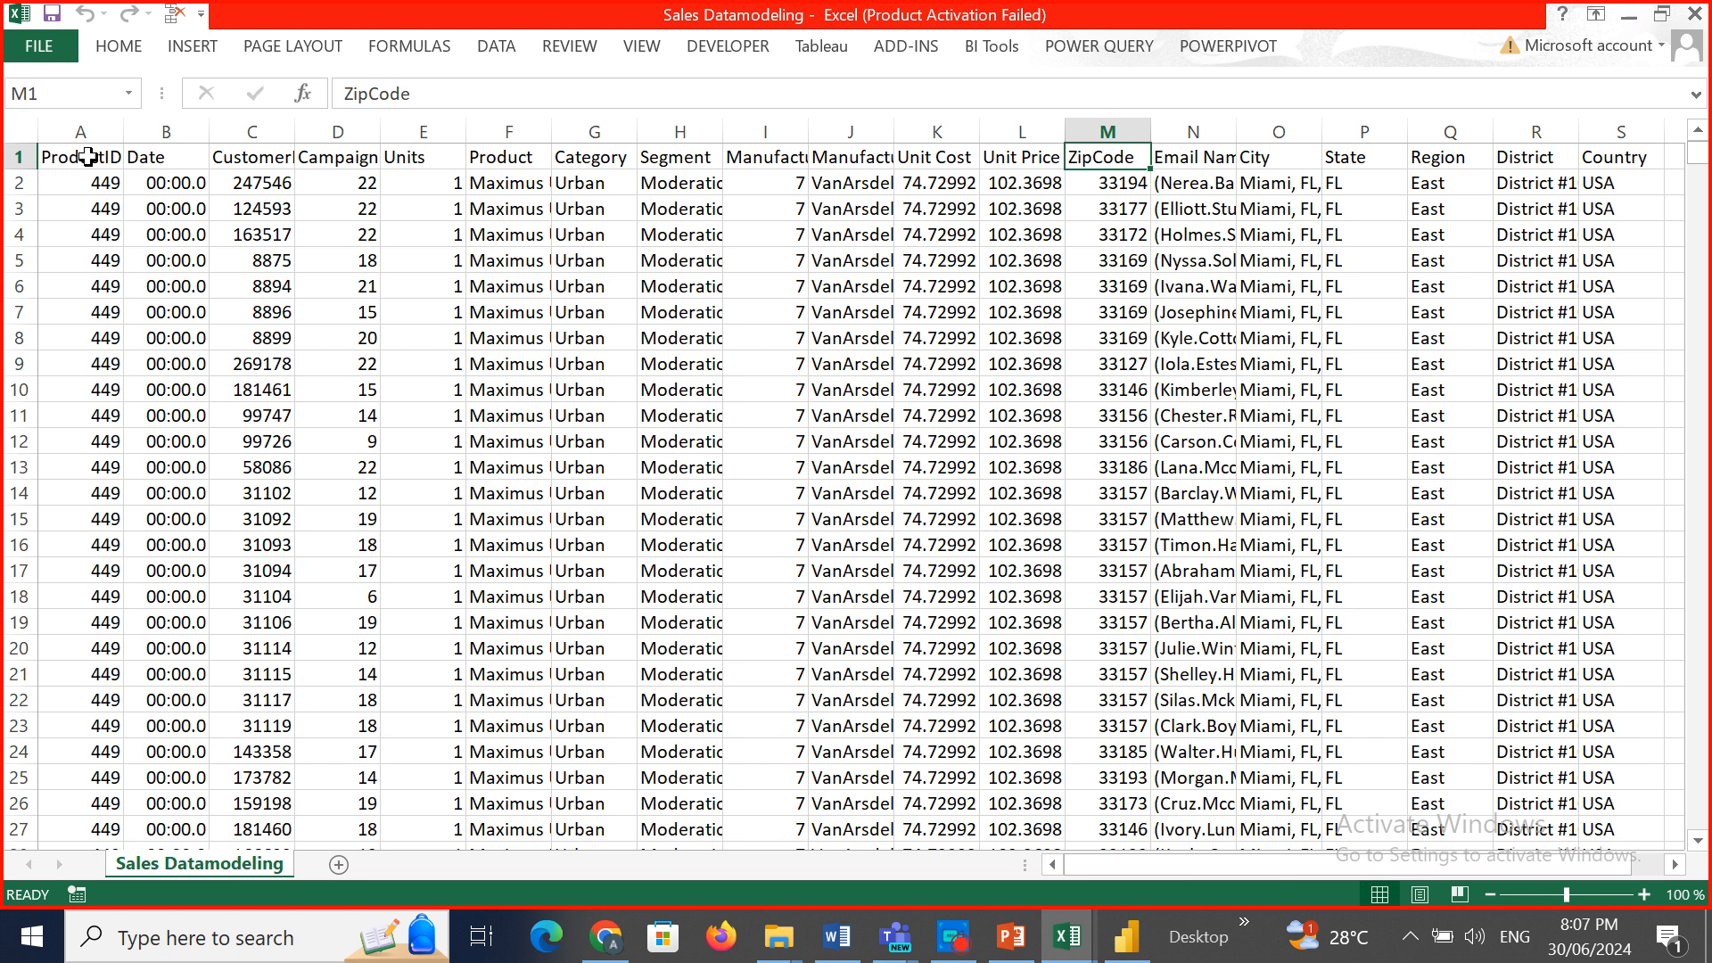
key(Right)
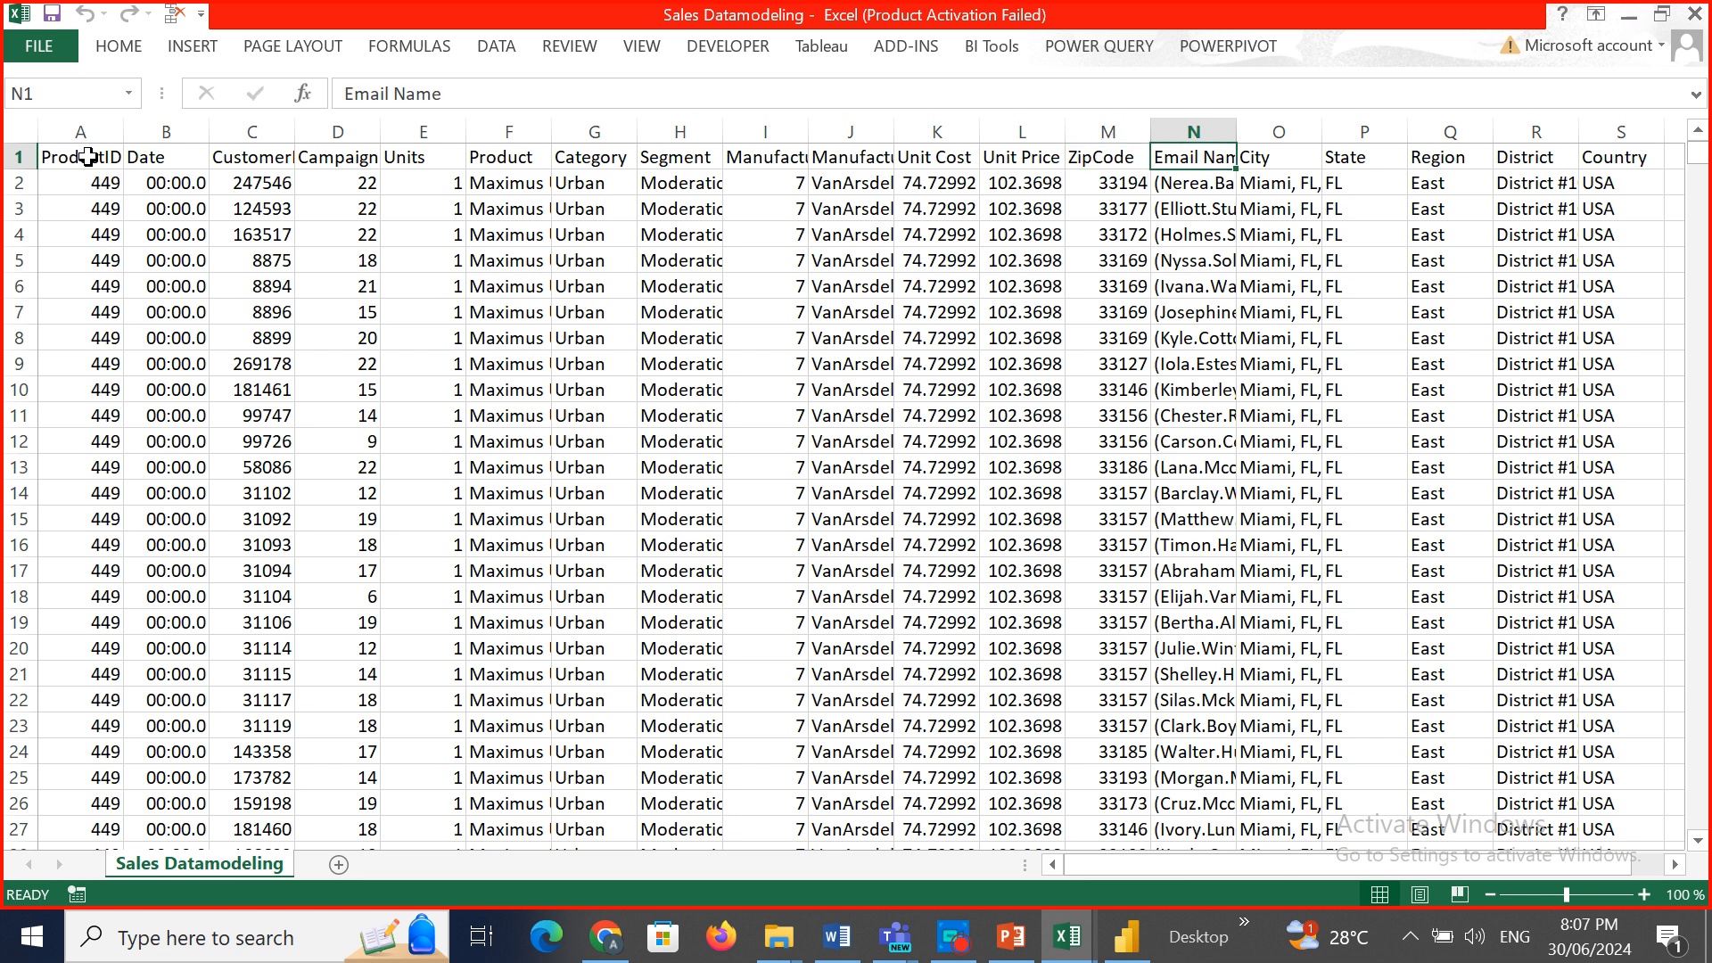
key(Right)
key(Right)
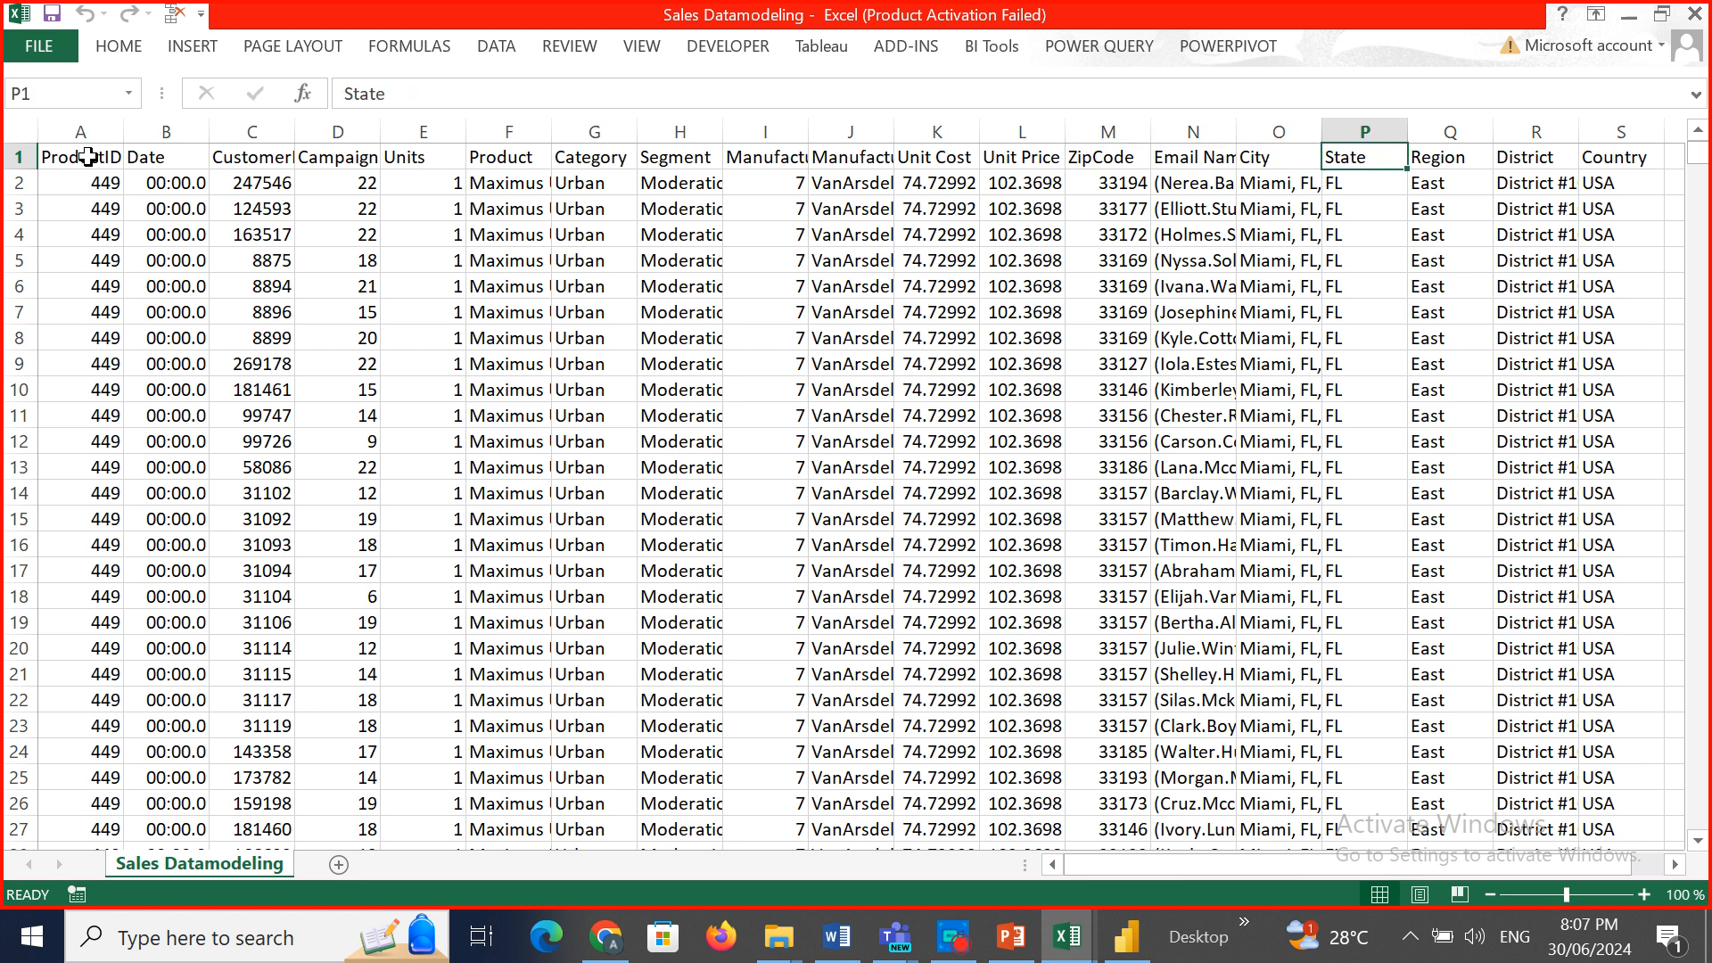
key(Right)
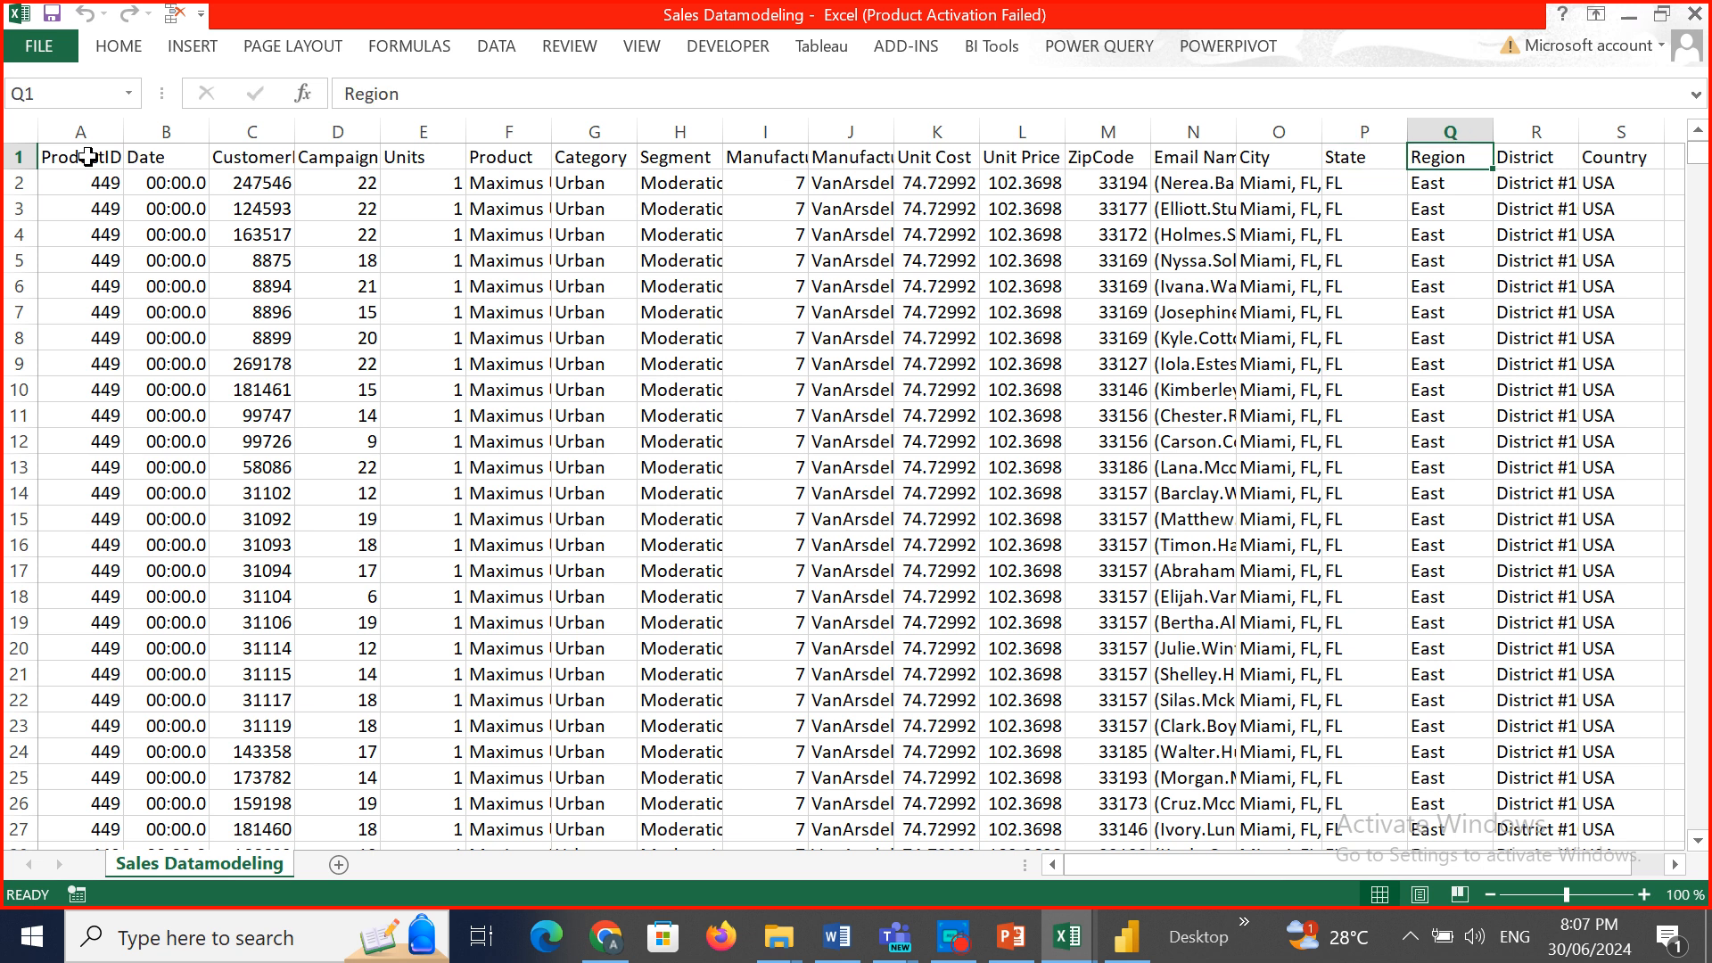
key(Right)
key(Right)
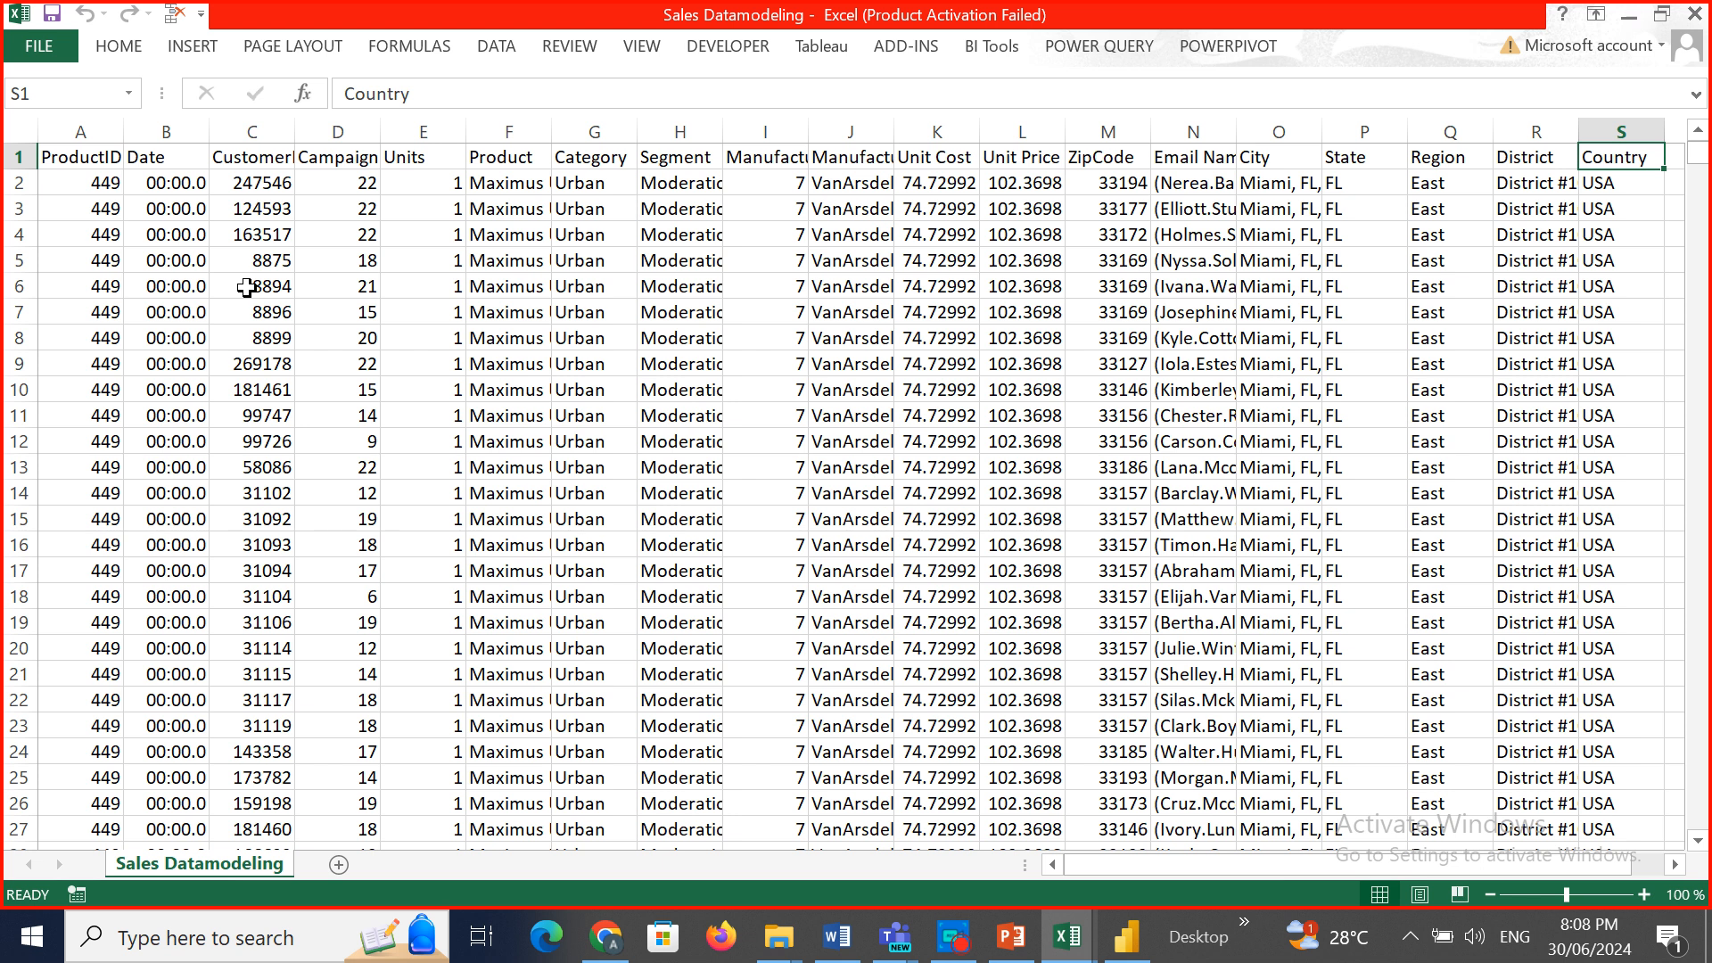
Review the location-related column headers again, from ZipCode through Country.
click(1122, 158)
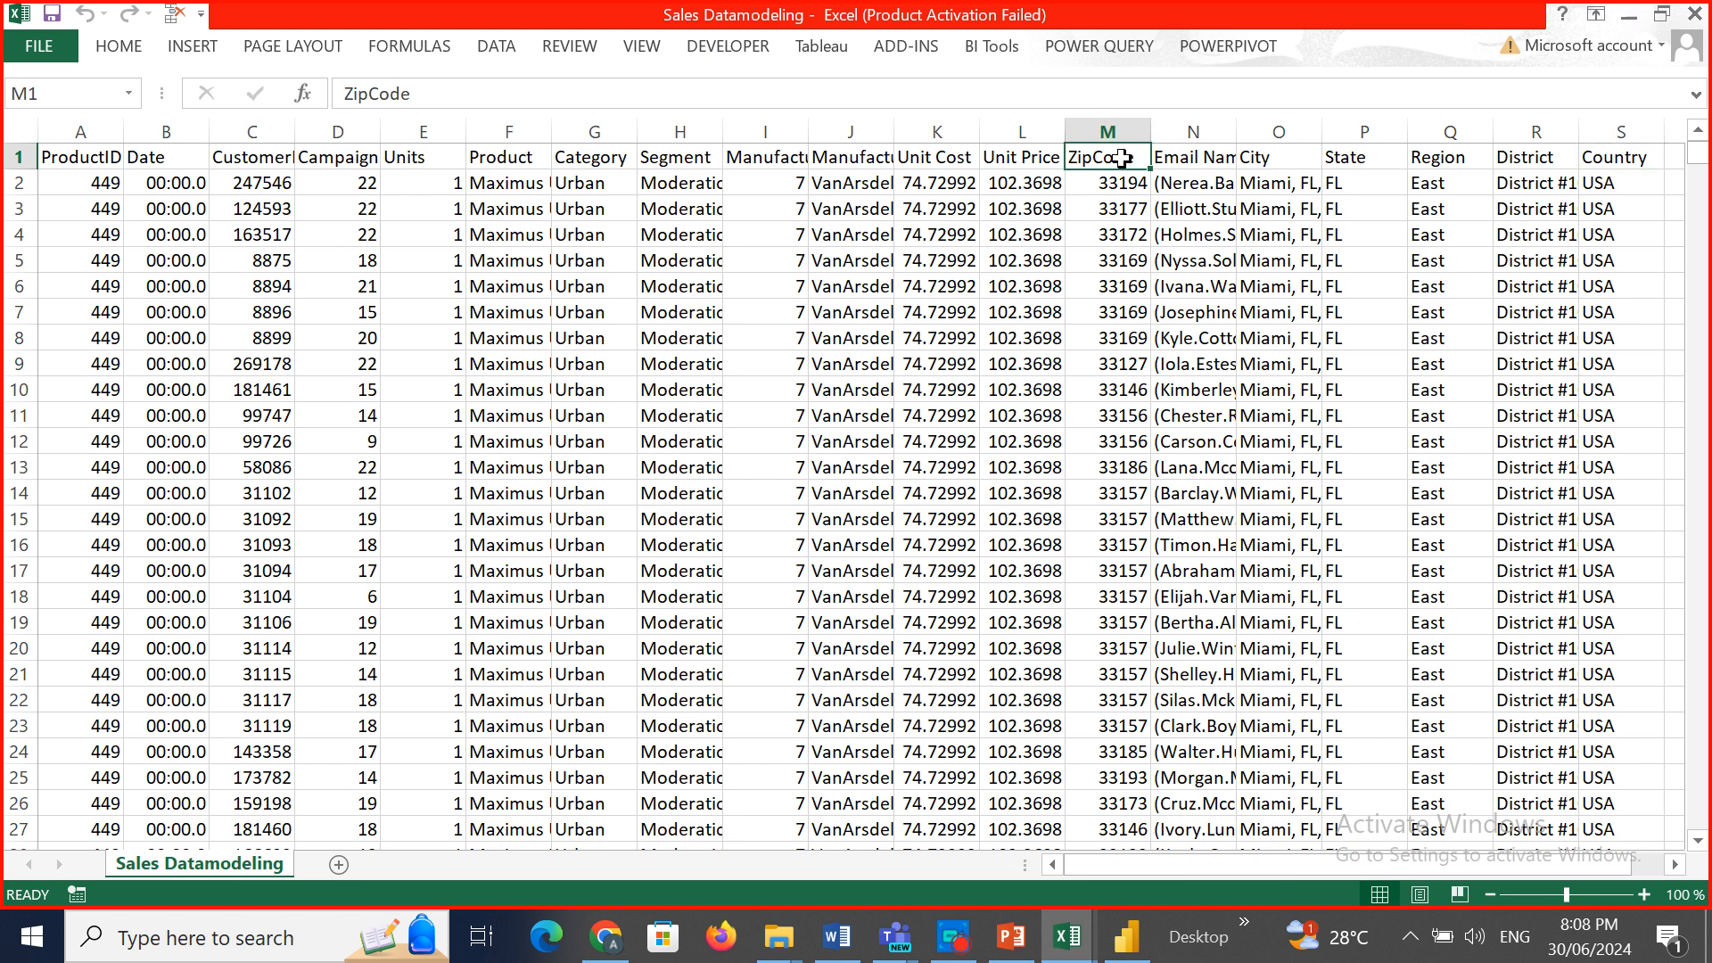
key(Right)
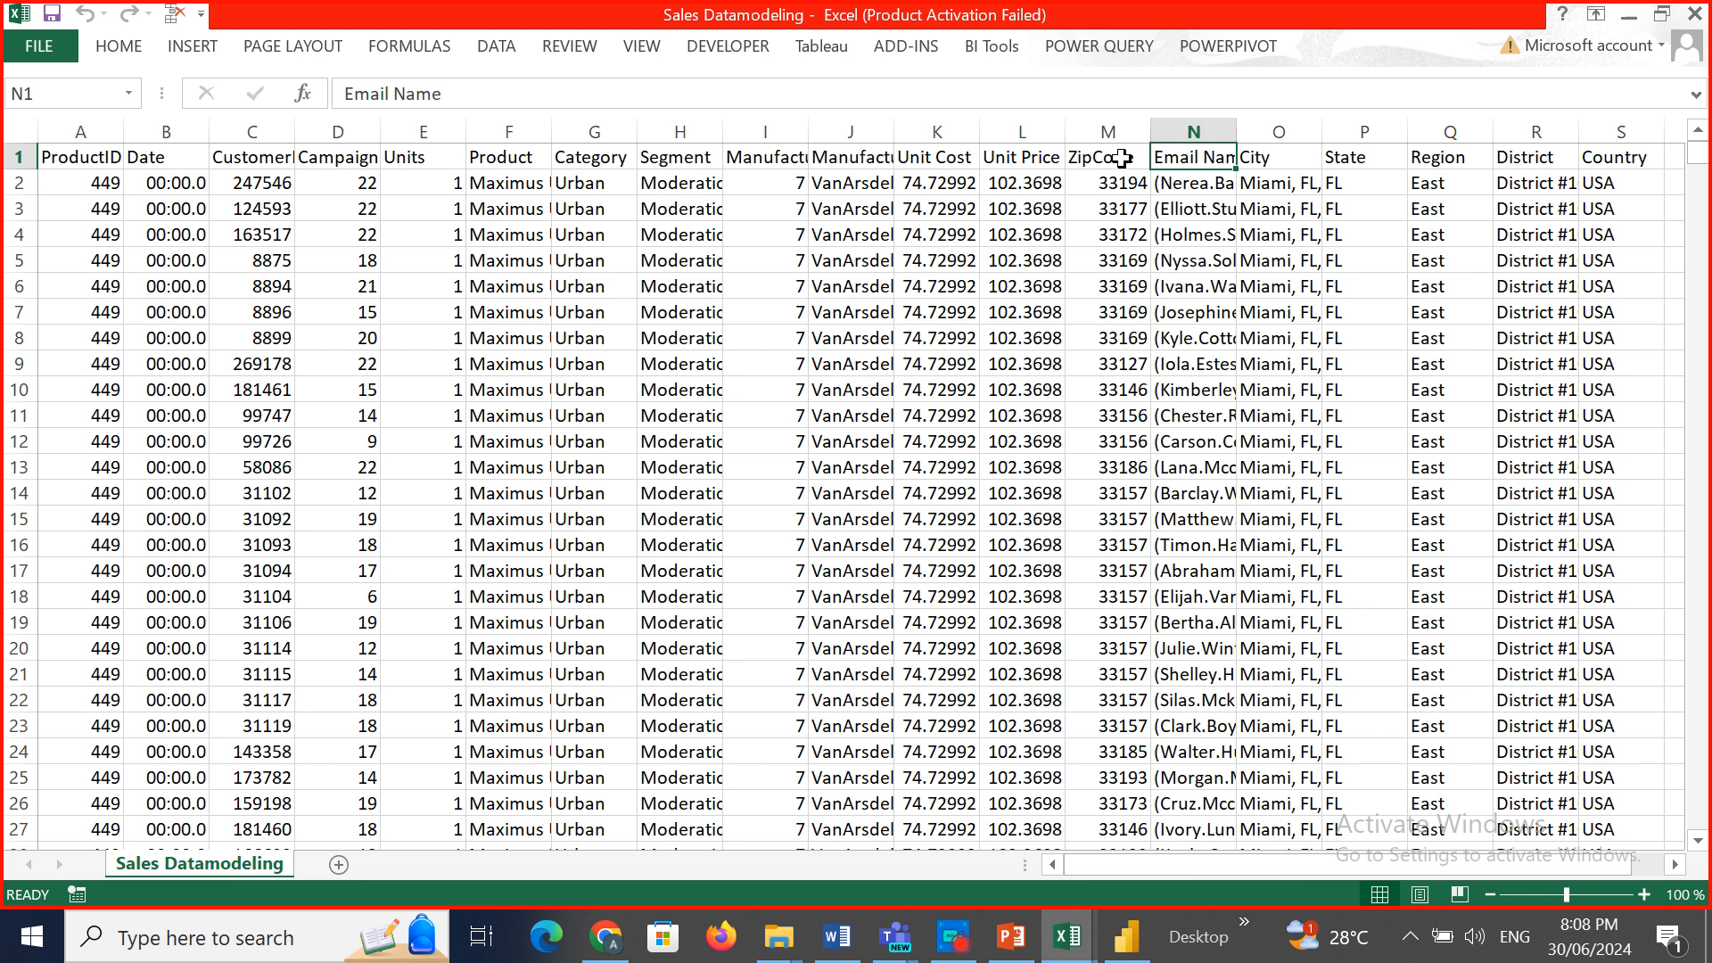
click(1121, 158)
key(Right)
key(Right)
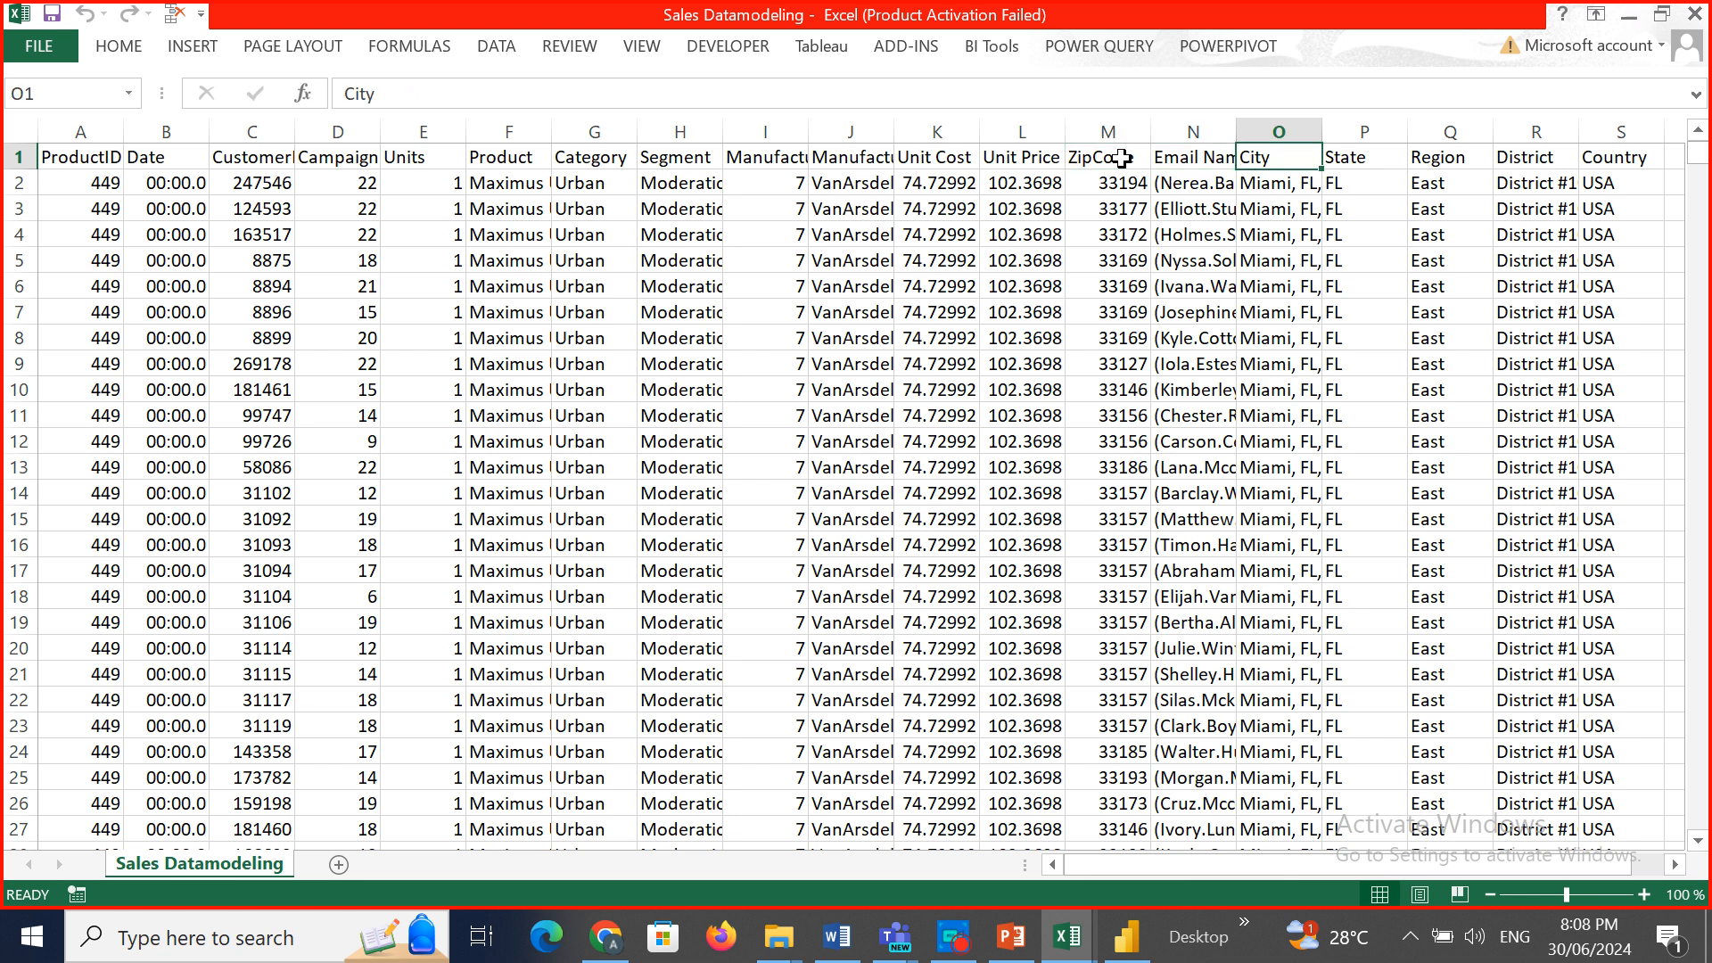
key(Left)
key(Right)
key(Right)
key(Right)
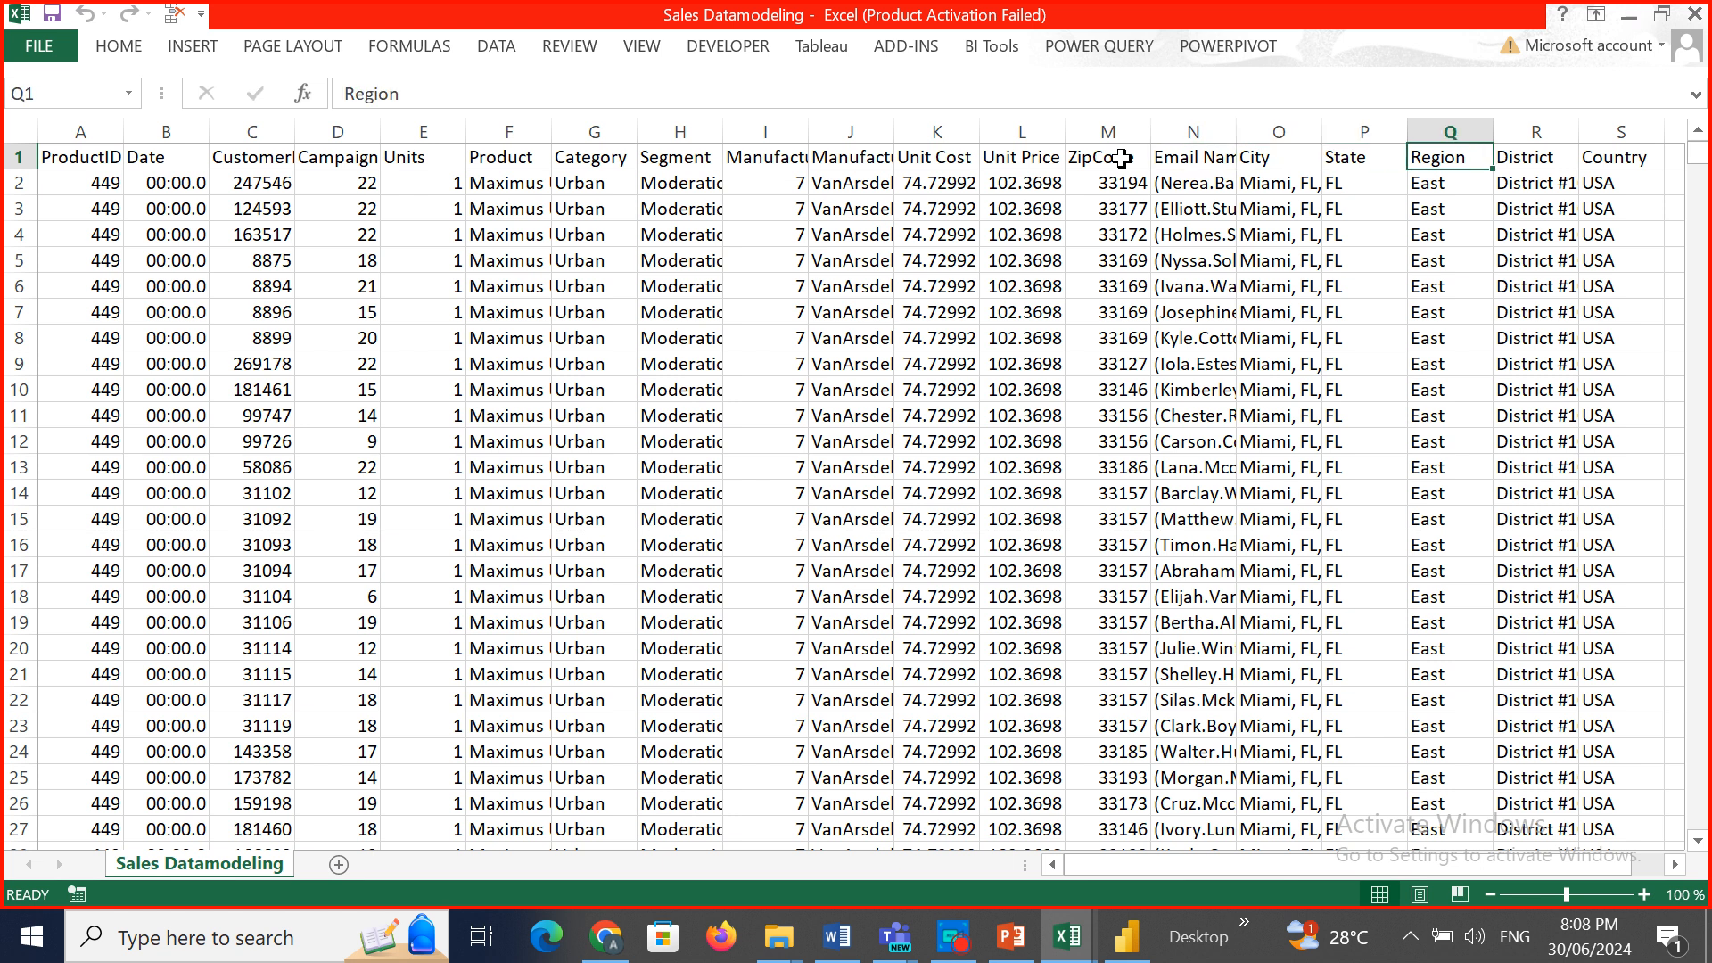
key(Right)
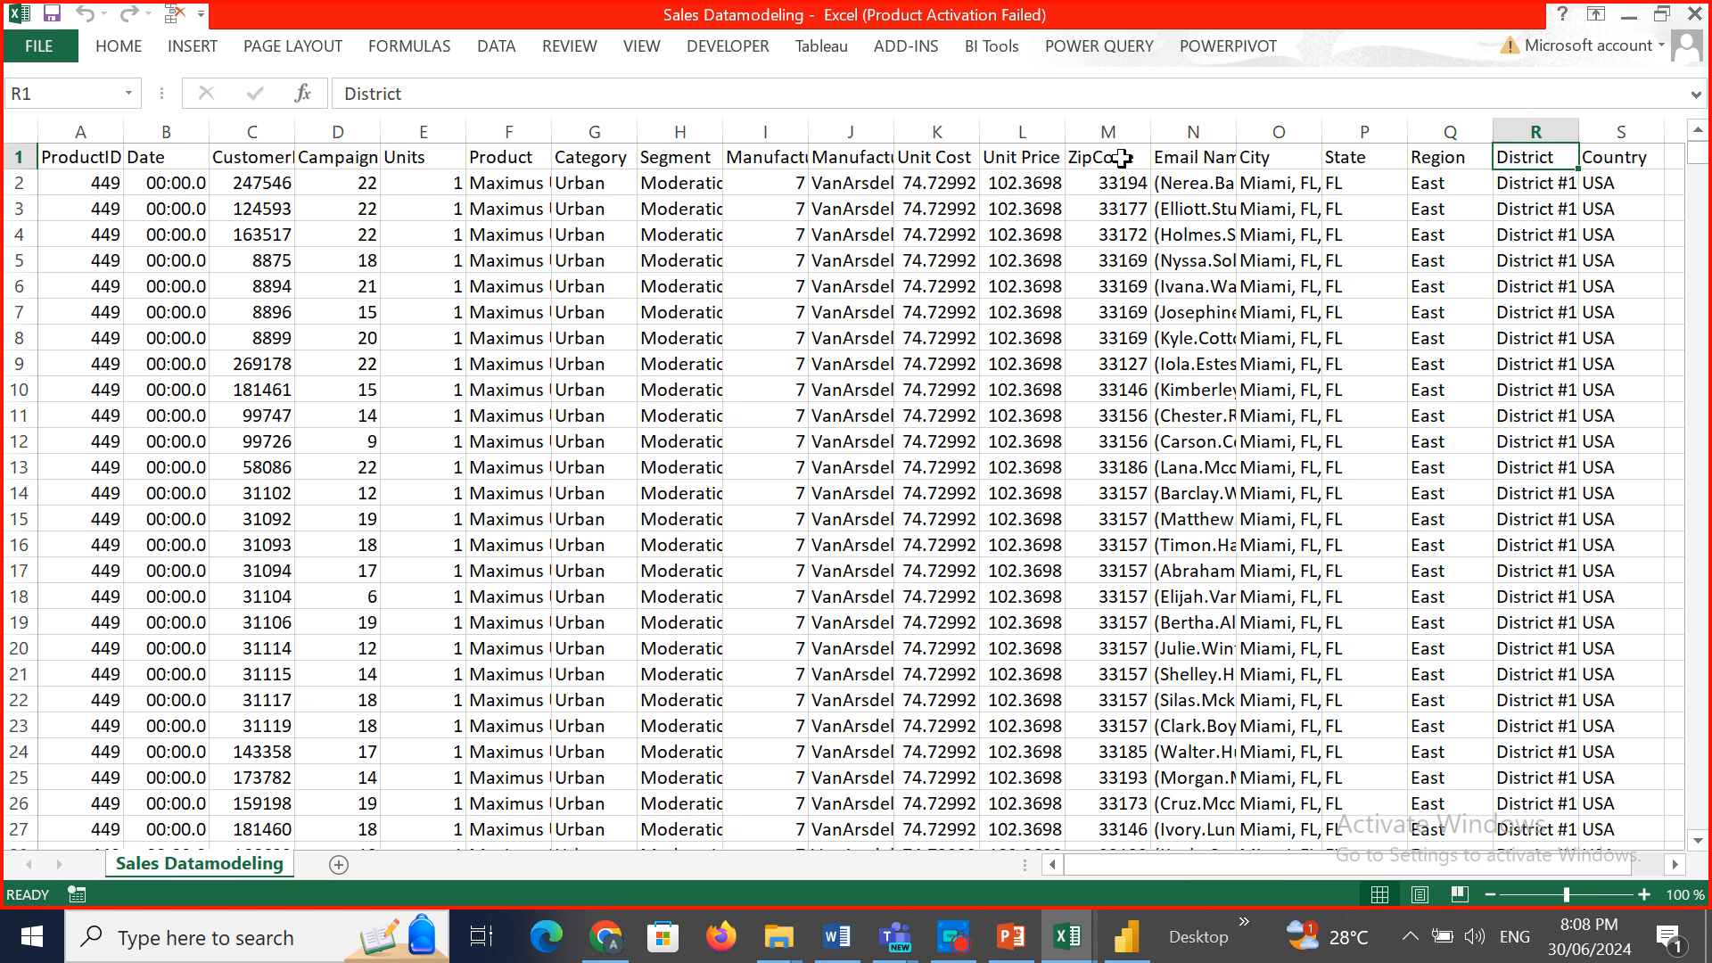
key(Right)
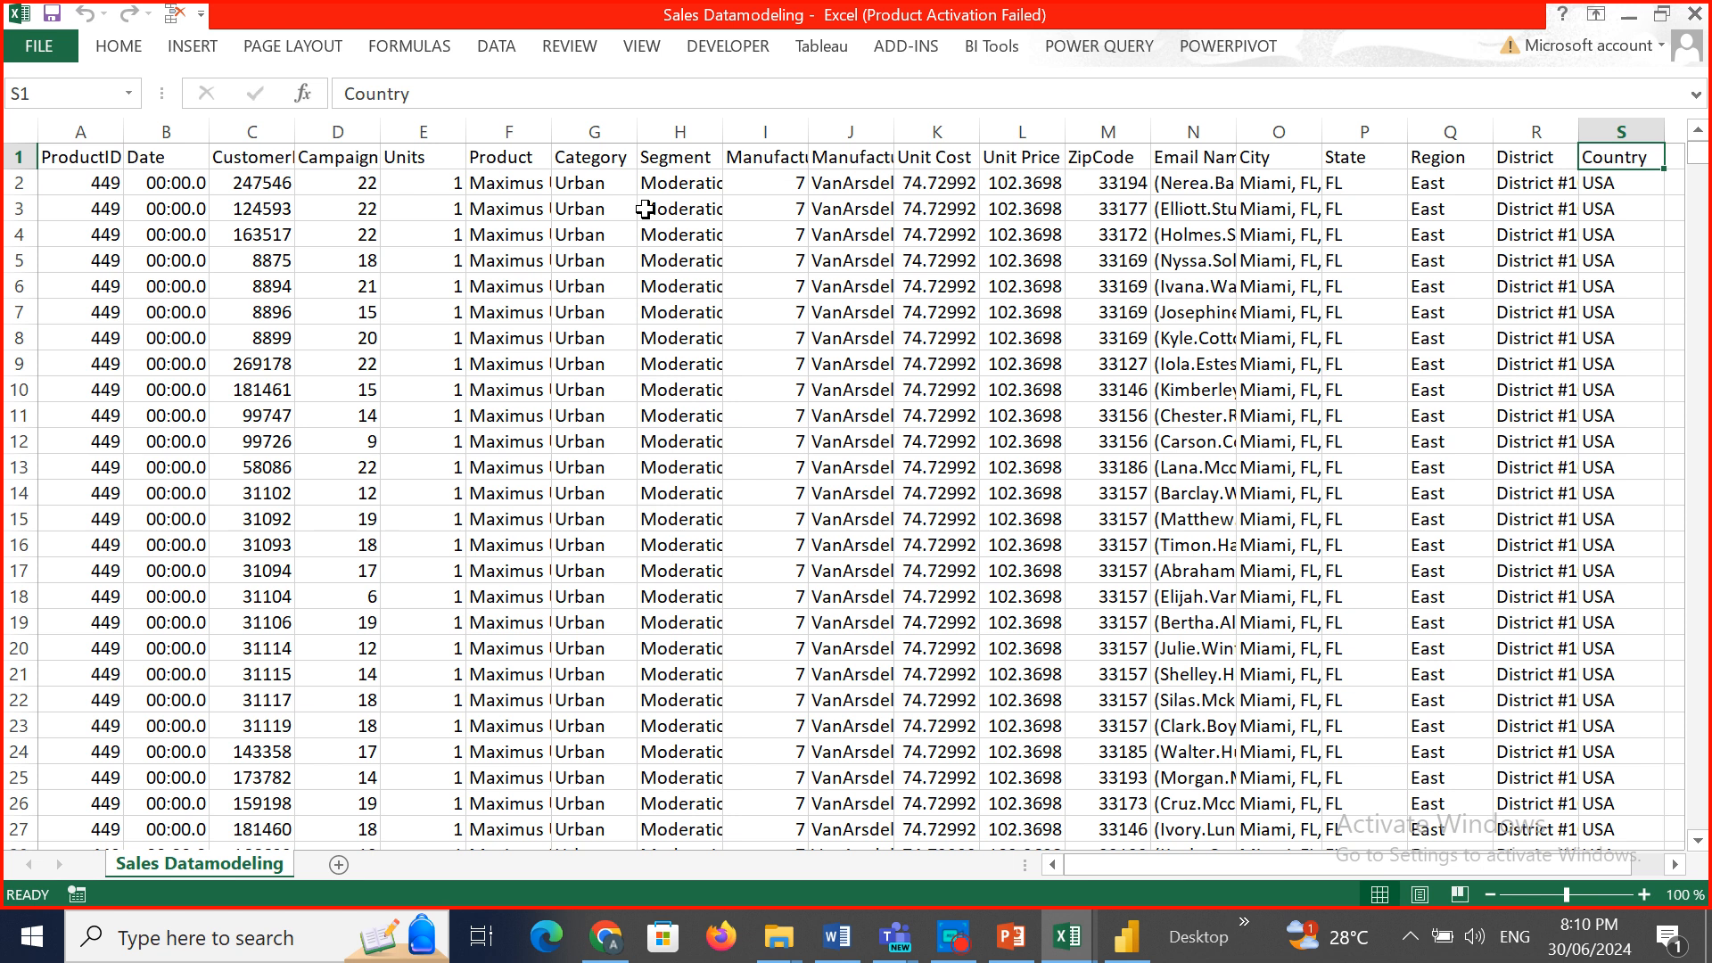
Insert a Diverging Radial SmartArt graphic from the Cycle category into the worksheet.
click(187, 47)
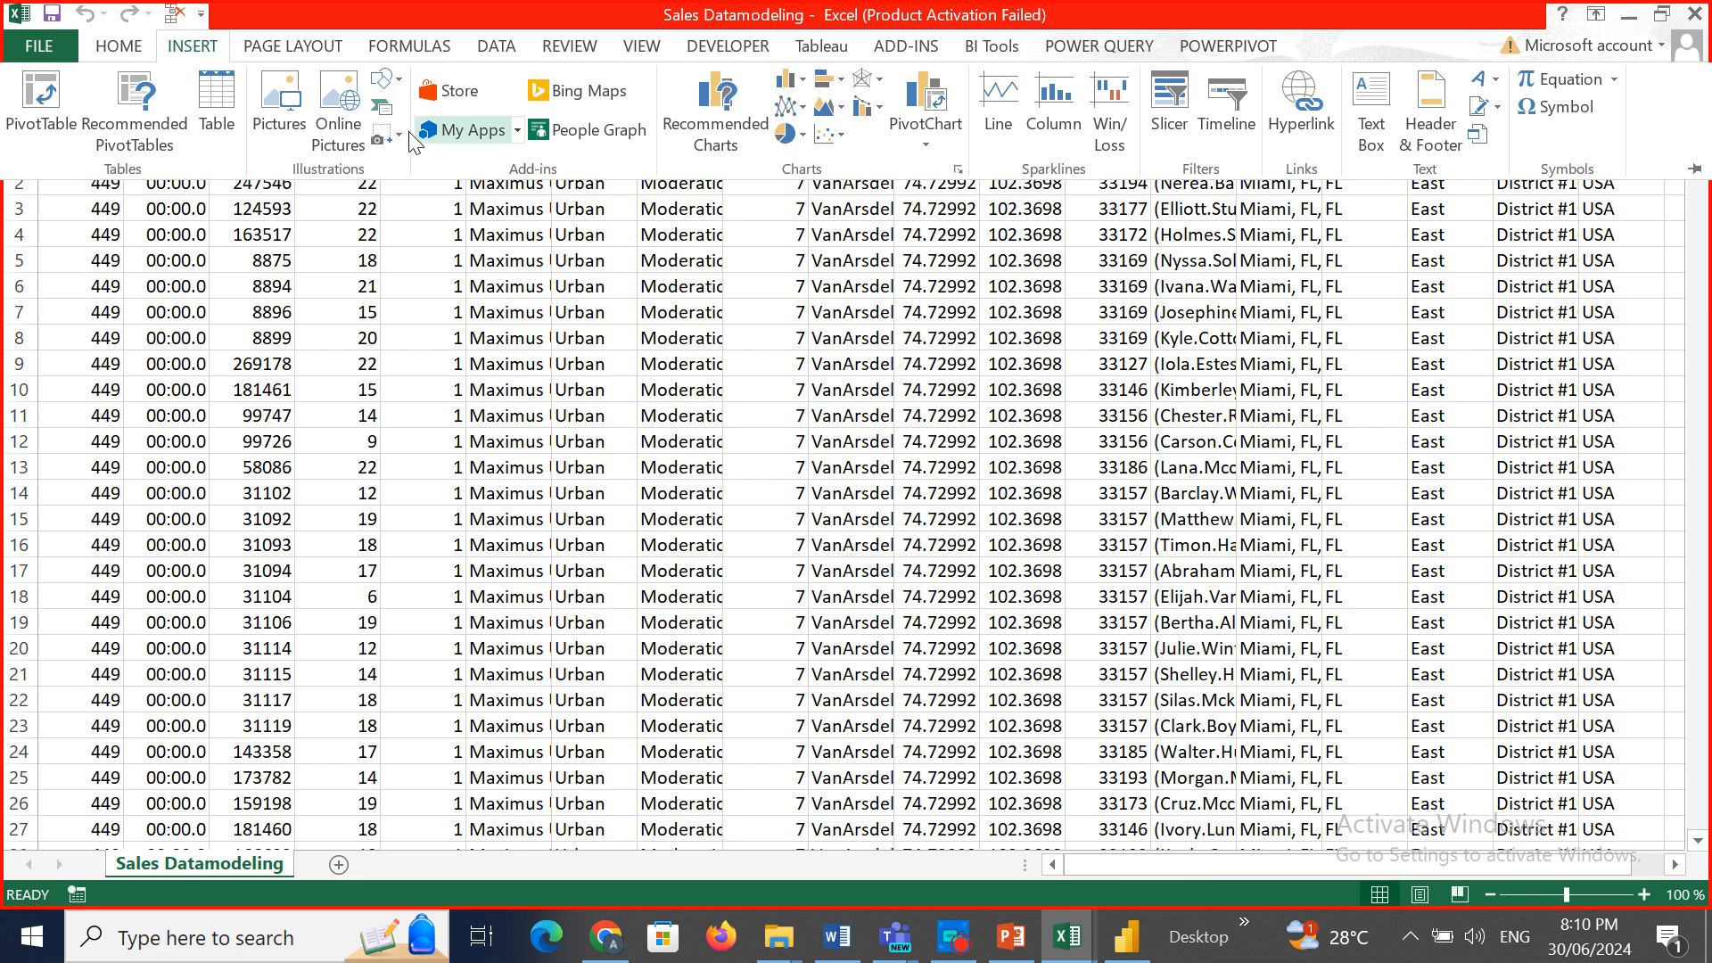
click(381, 109)
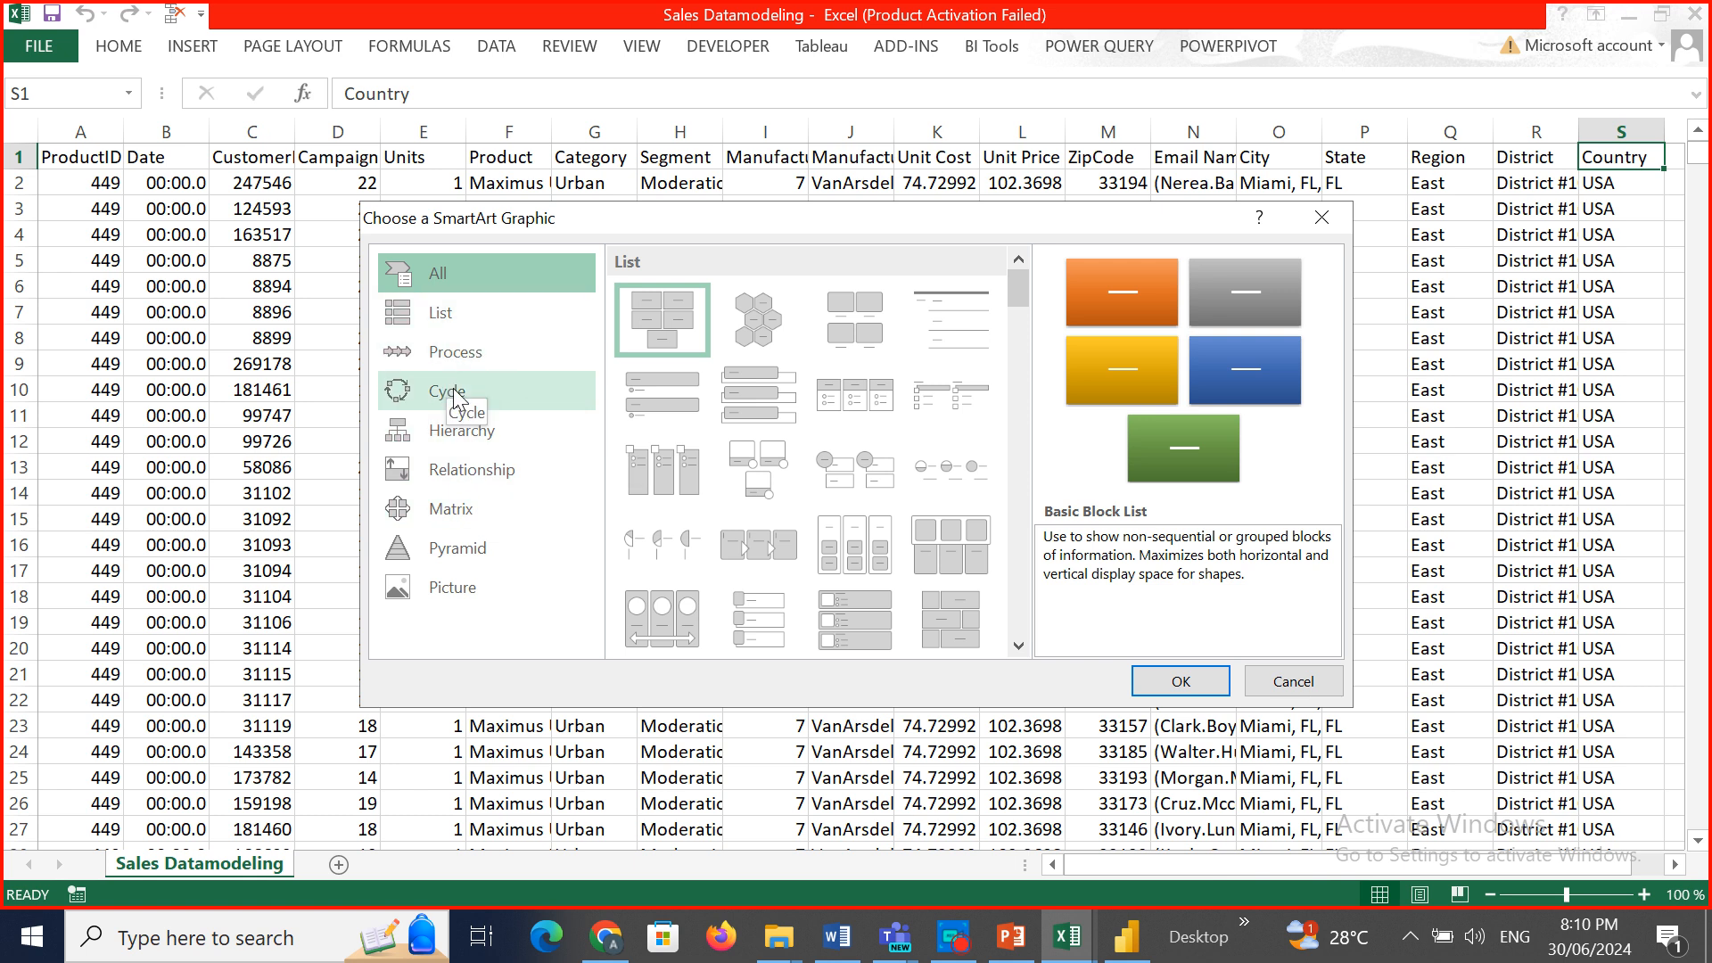
click(479, 470)
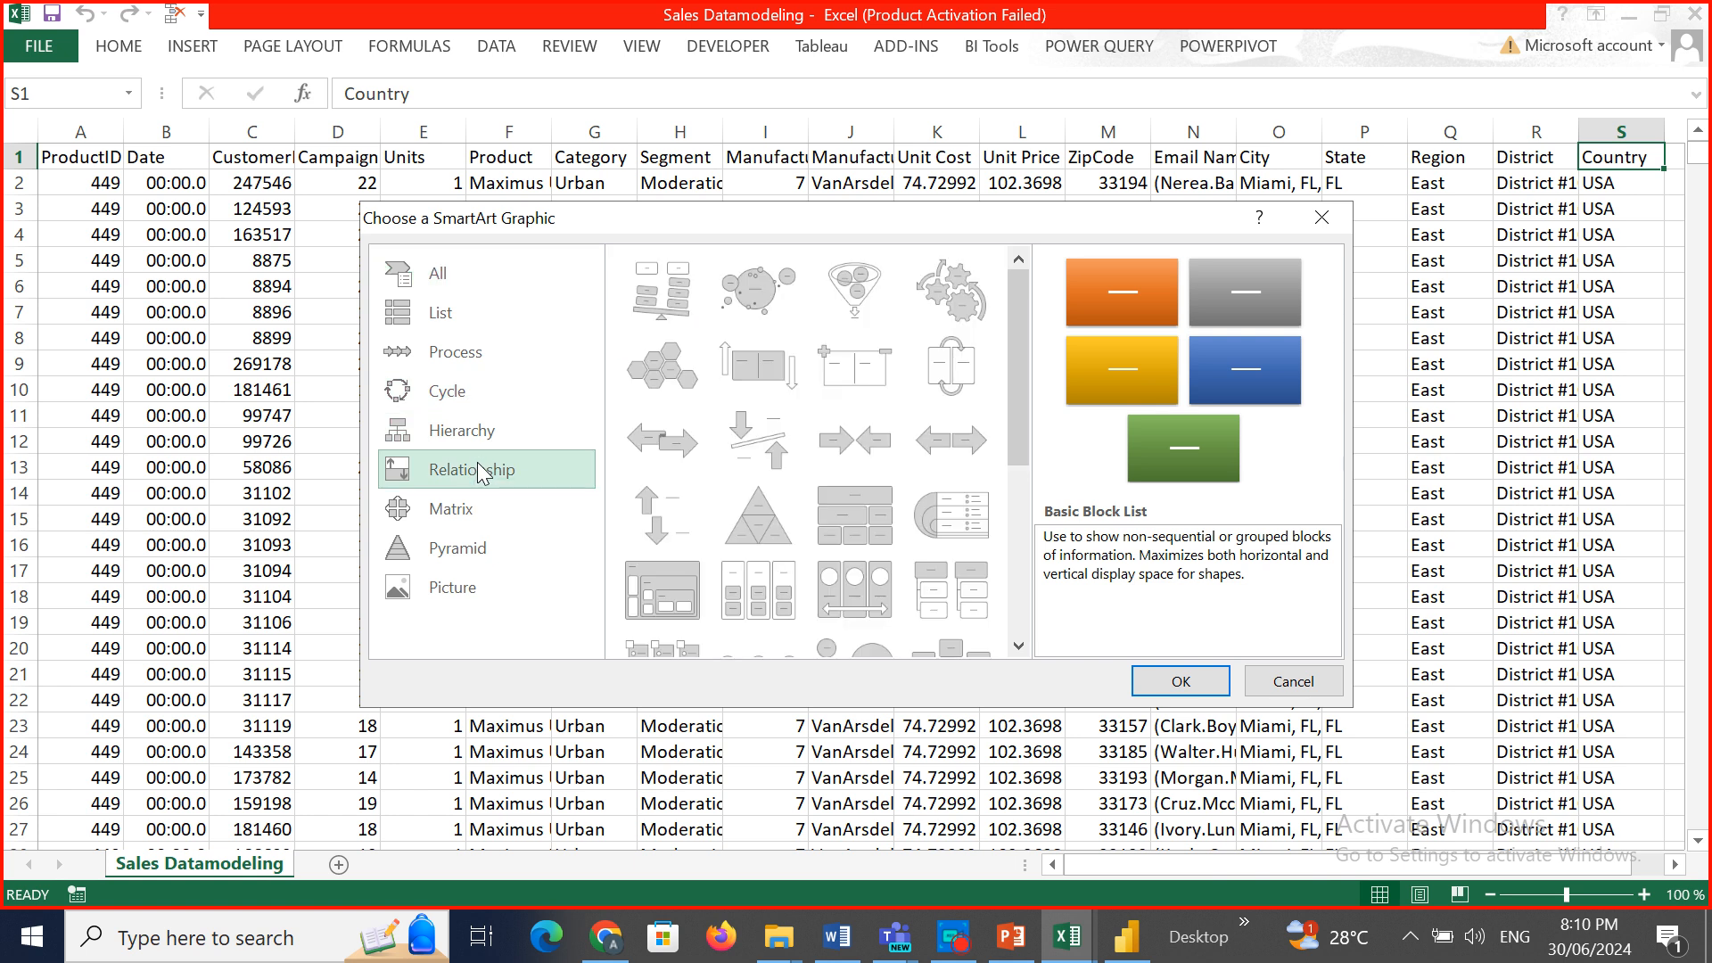
click(472, 430)
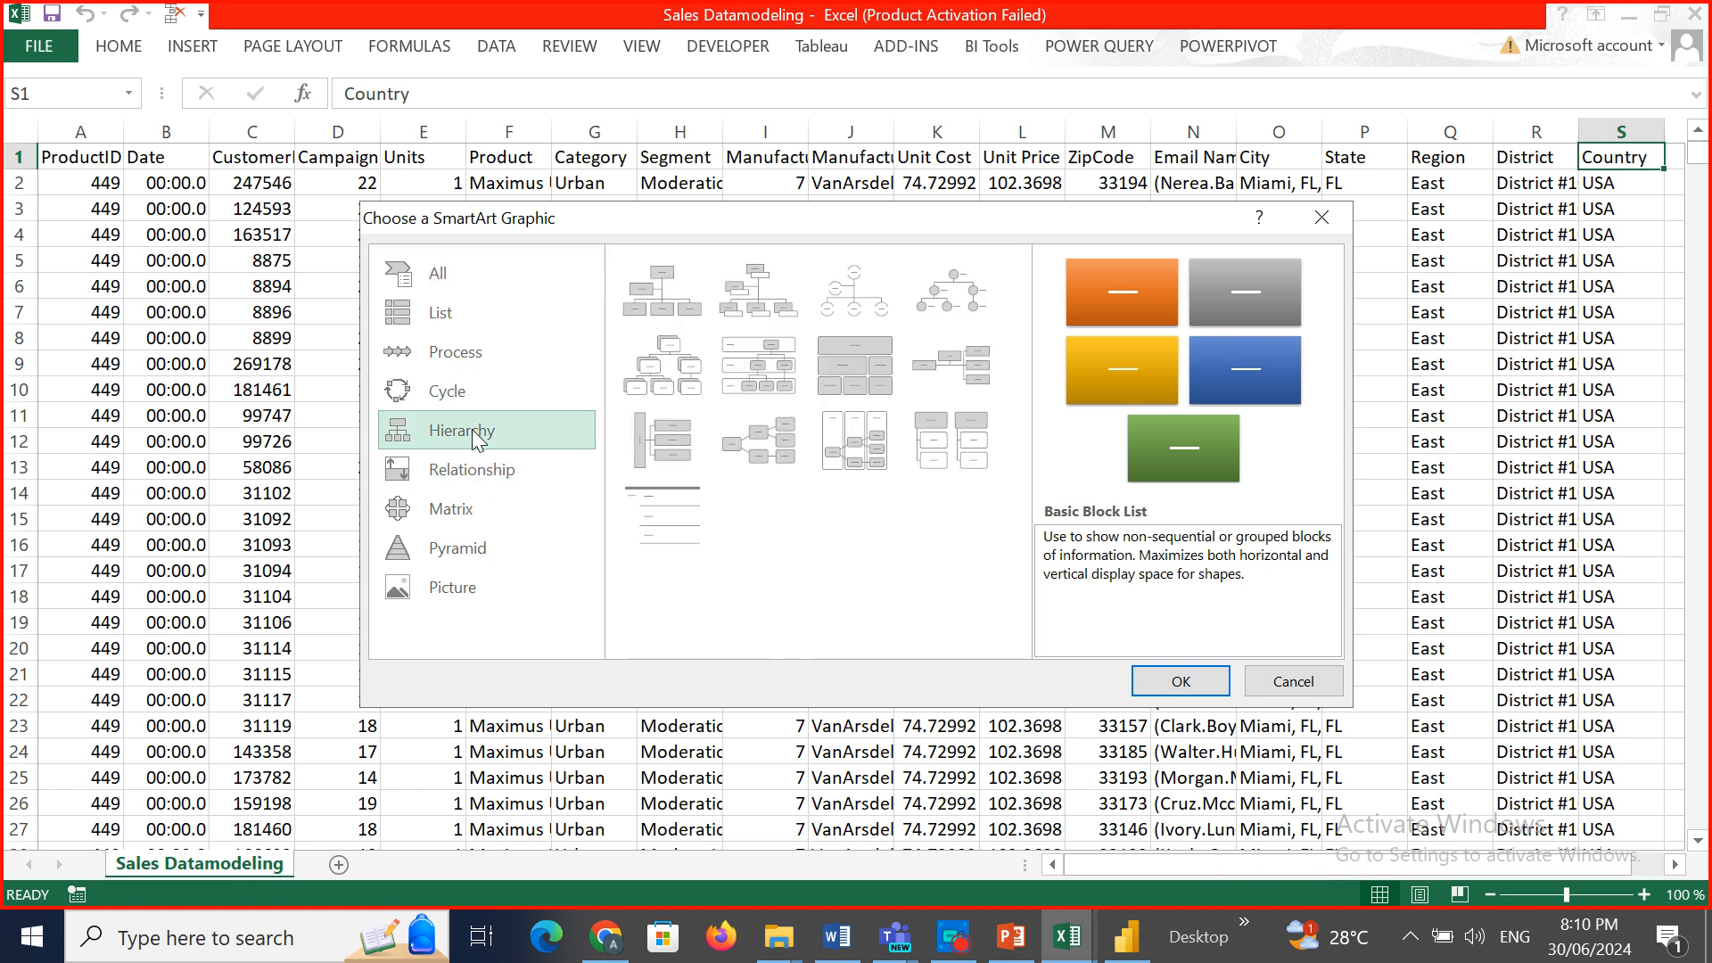
click(464, 394)
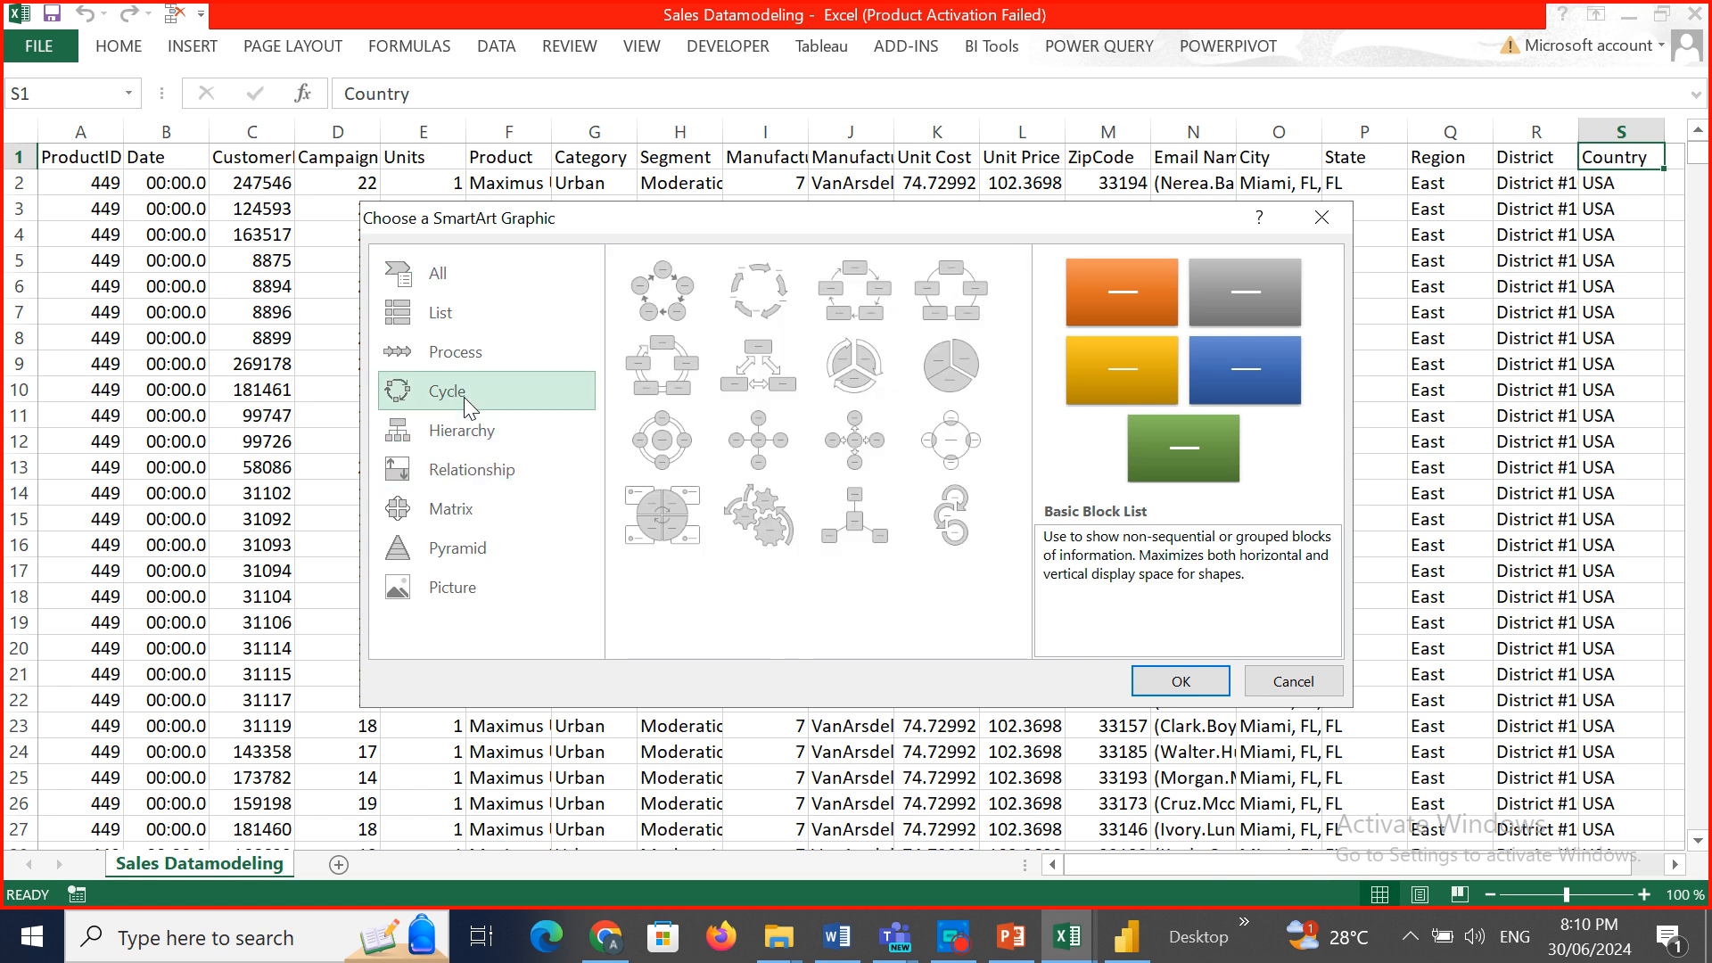
click(848, 441)
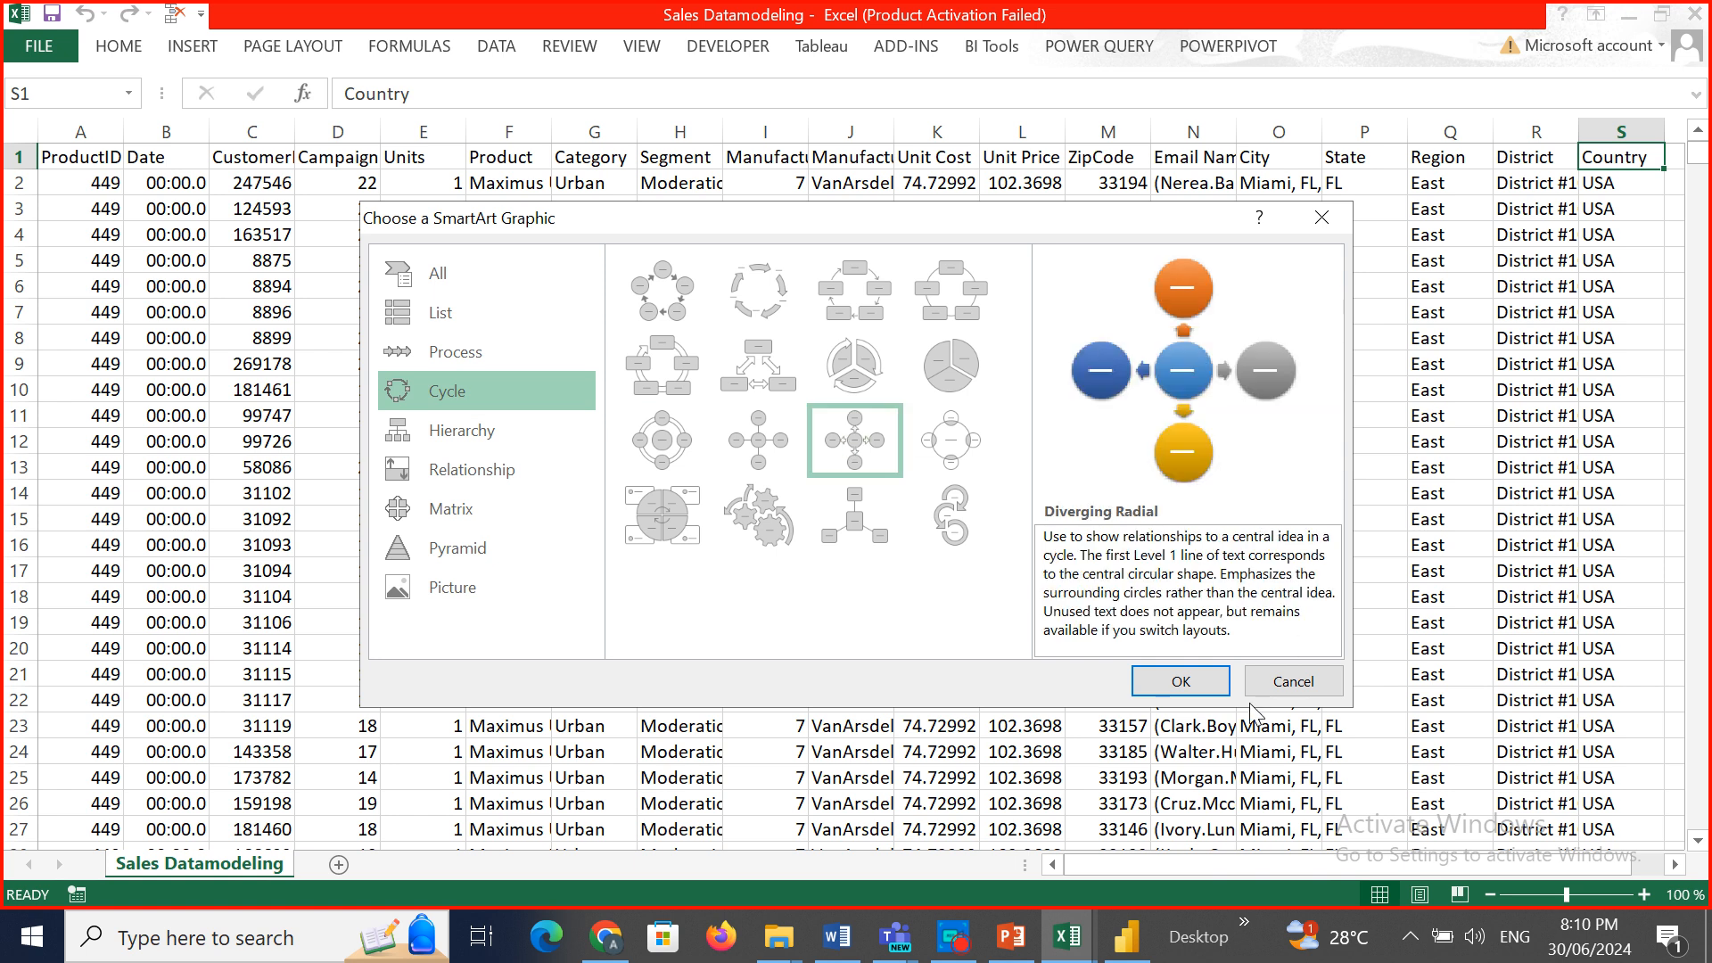
click(1195, 685)
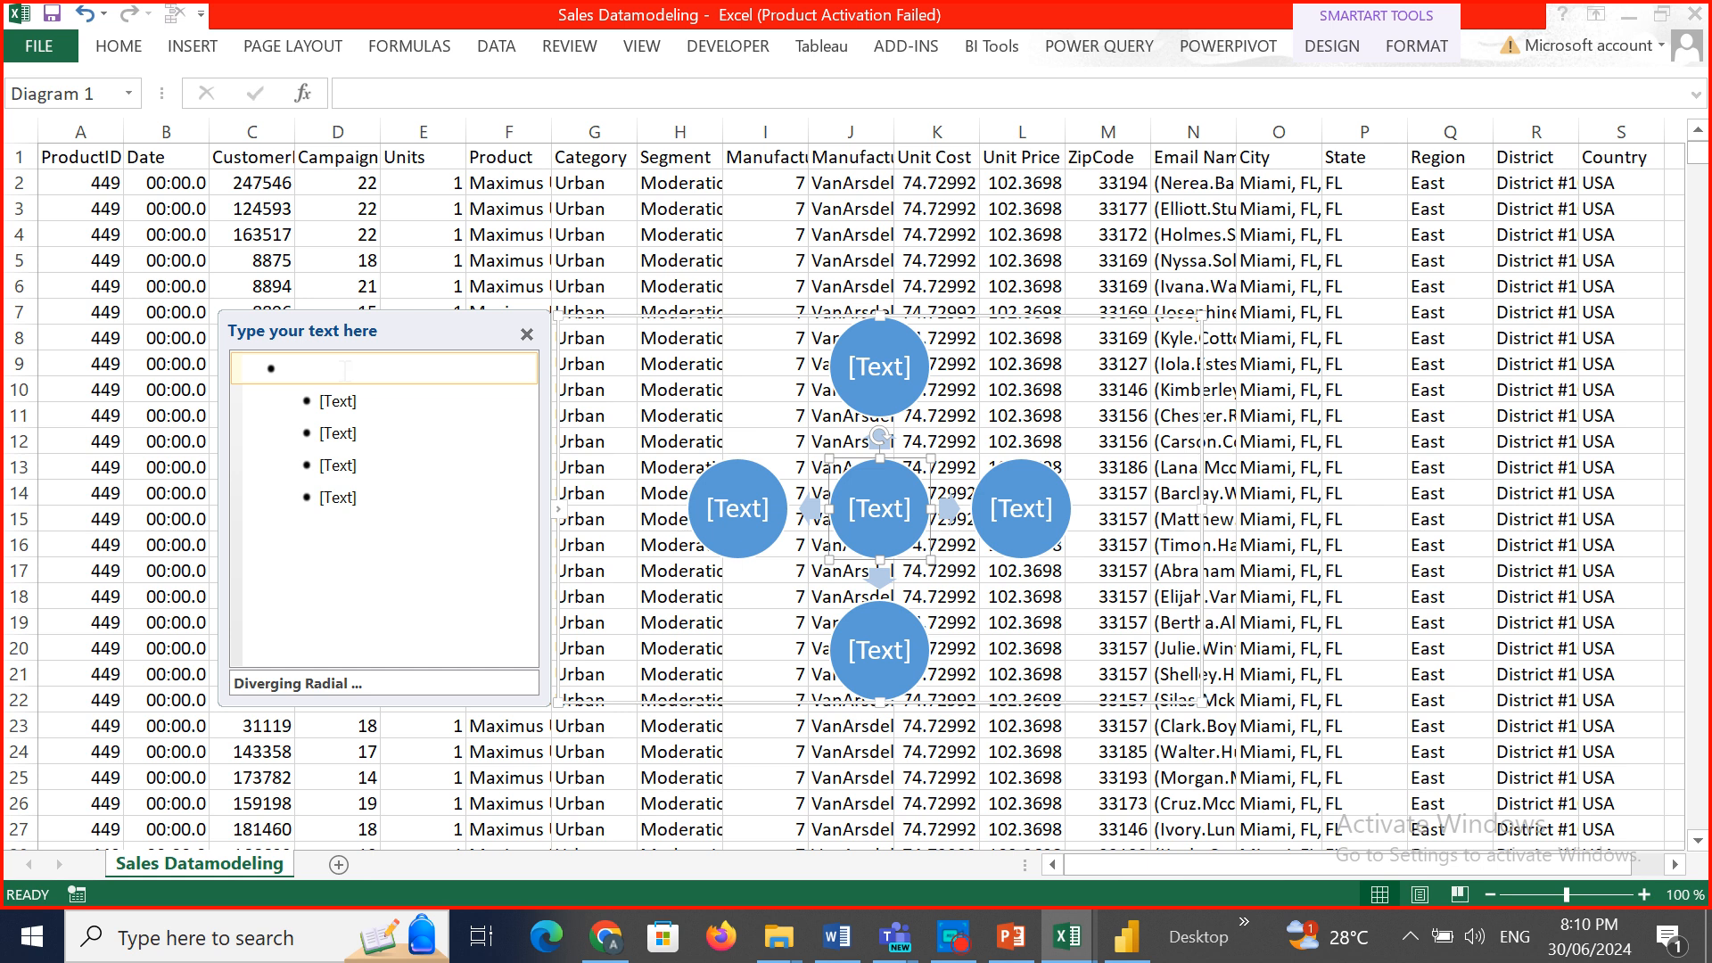
Label the diagram's central circle FactSales and the first two surrounding circles DimDate and DimCustomer.
text(FactSales)
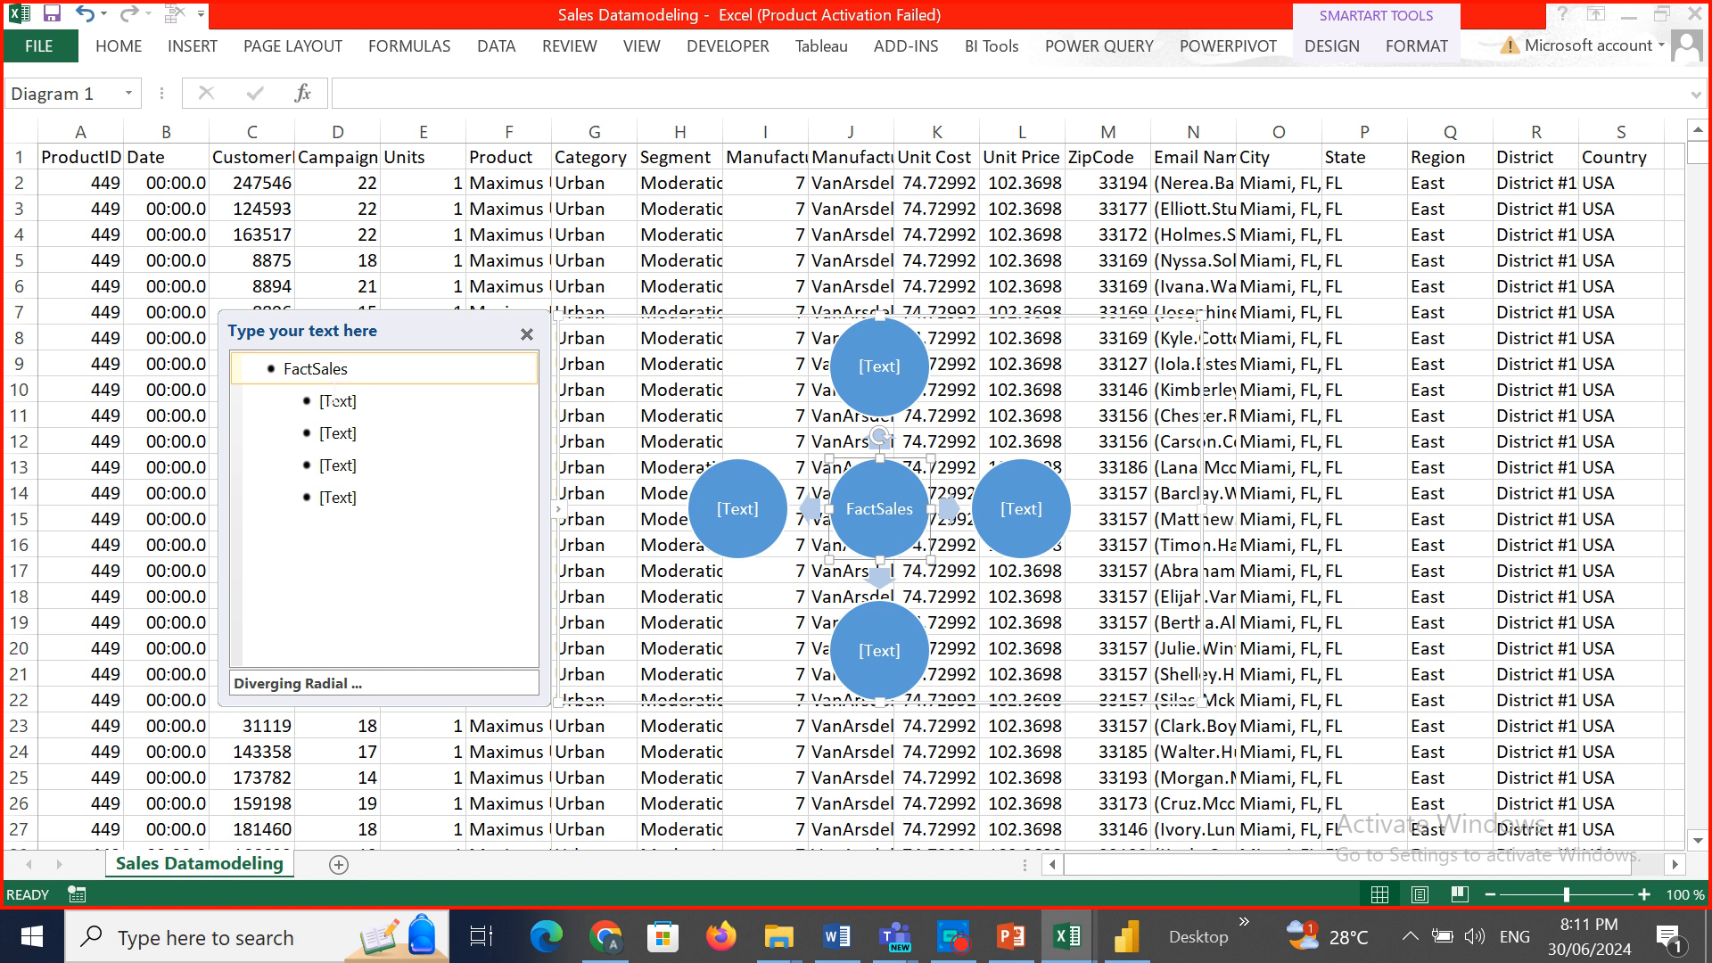
click(340, 400)
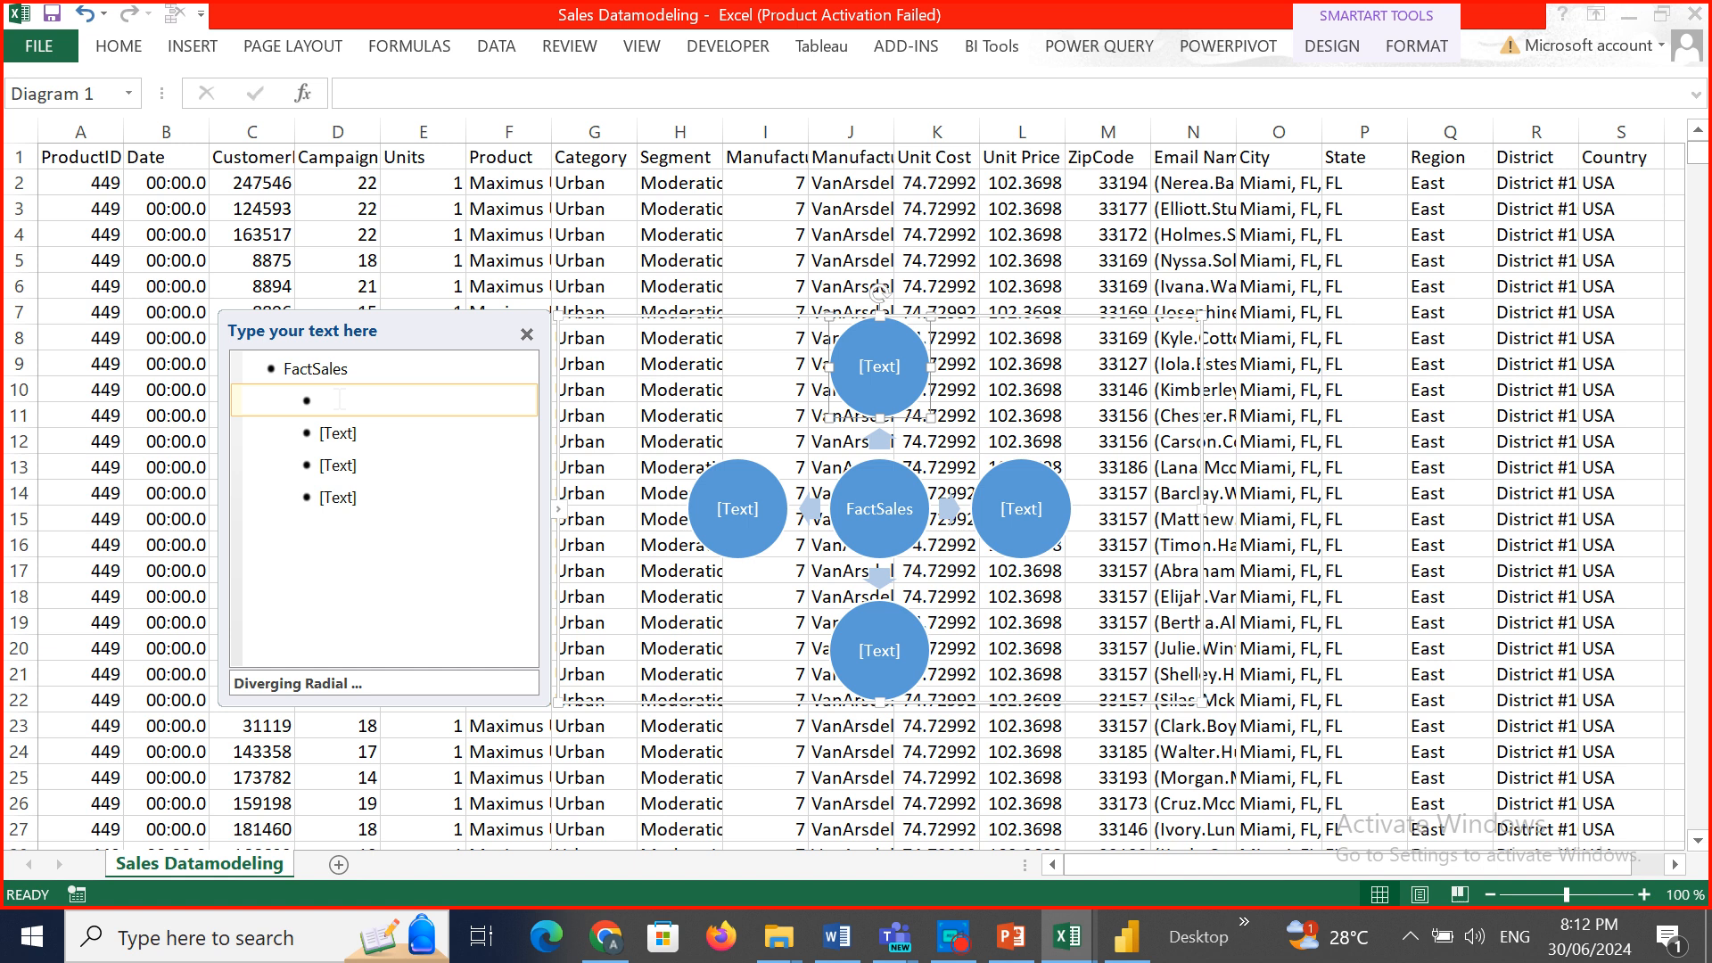
text(DimDate)
click(338, 436)
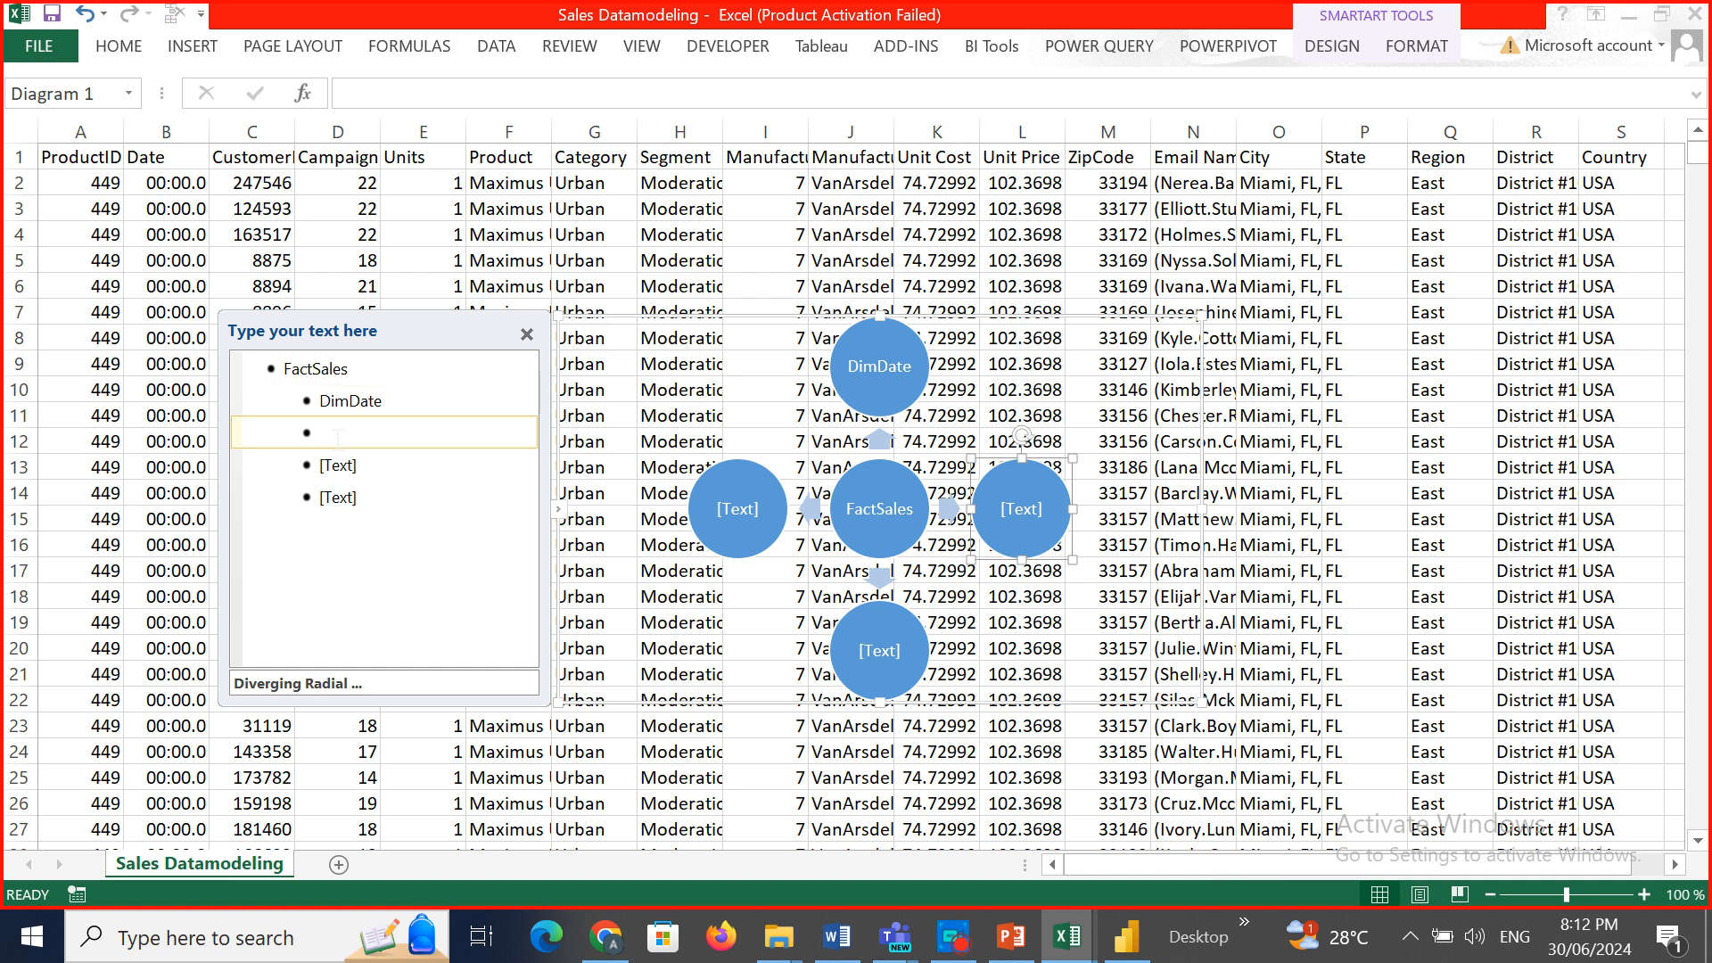
text(DimCustomr)
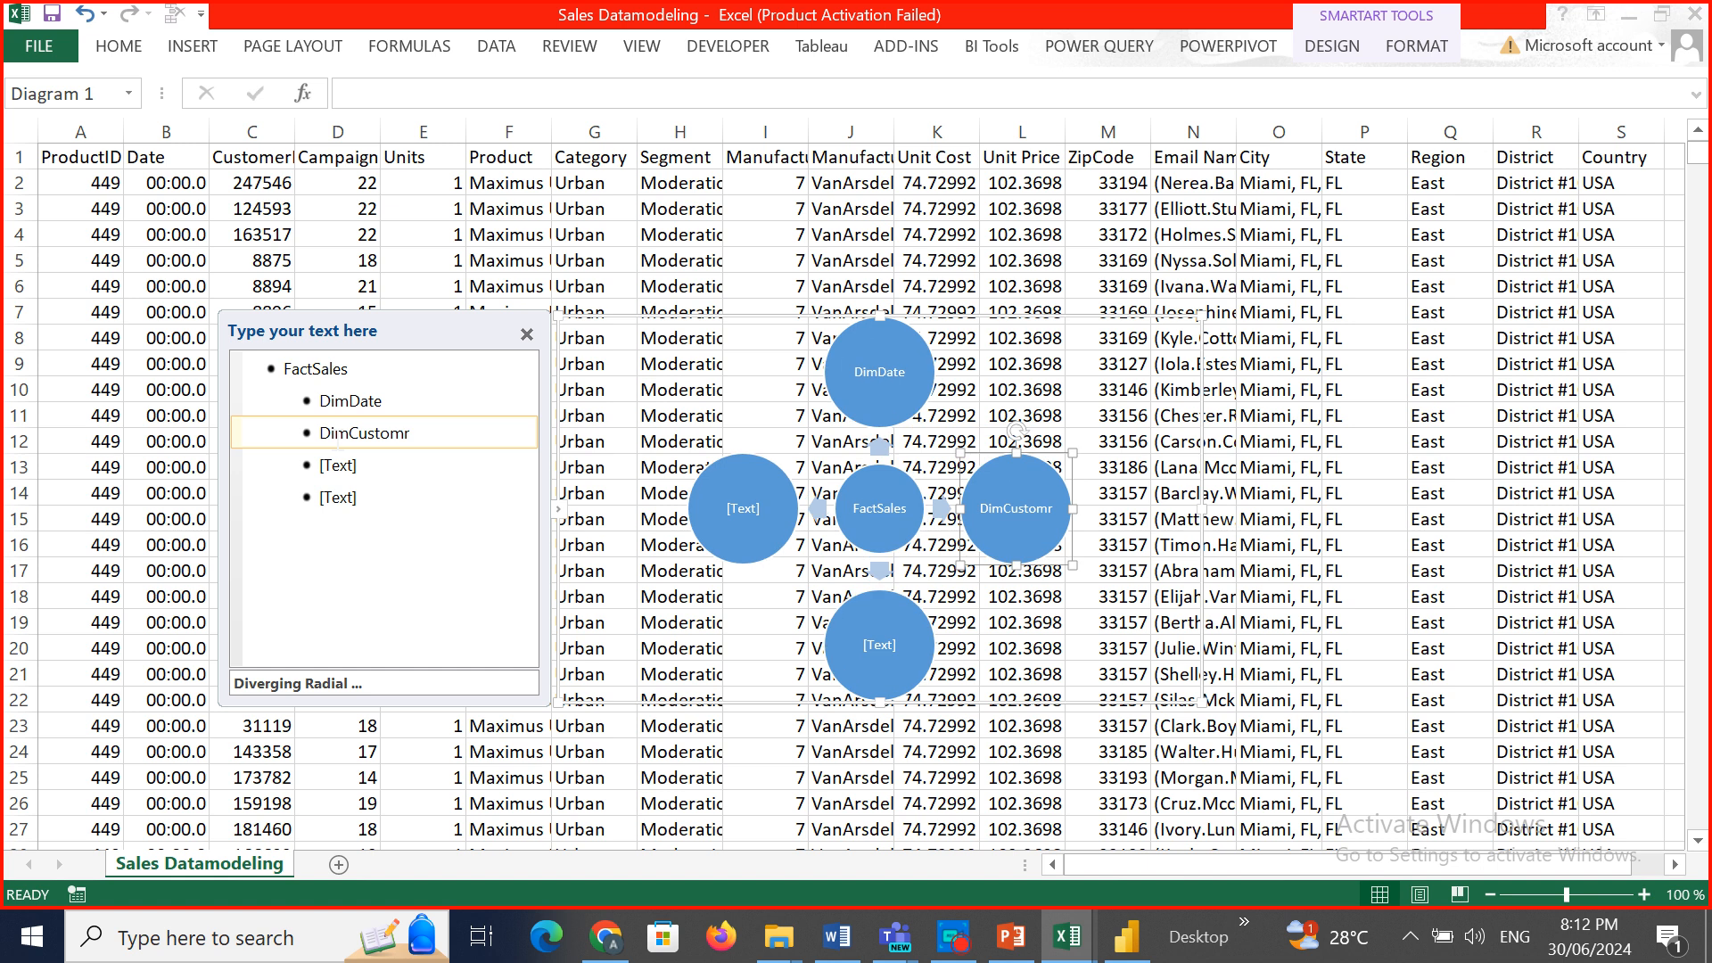
key(BackSpace)
text(er)
Label the remaining two surrounding circles of the diagram DimProduct and DimGeography.
click(340, 467)
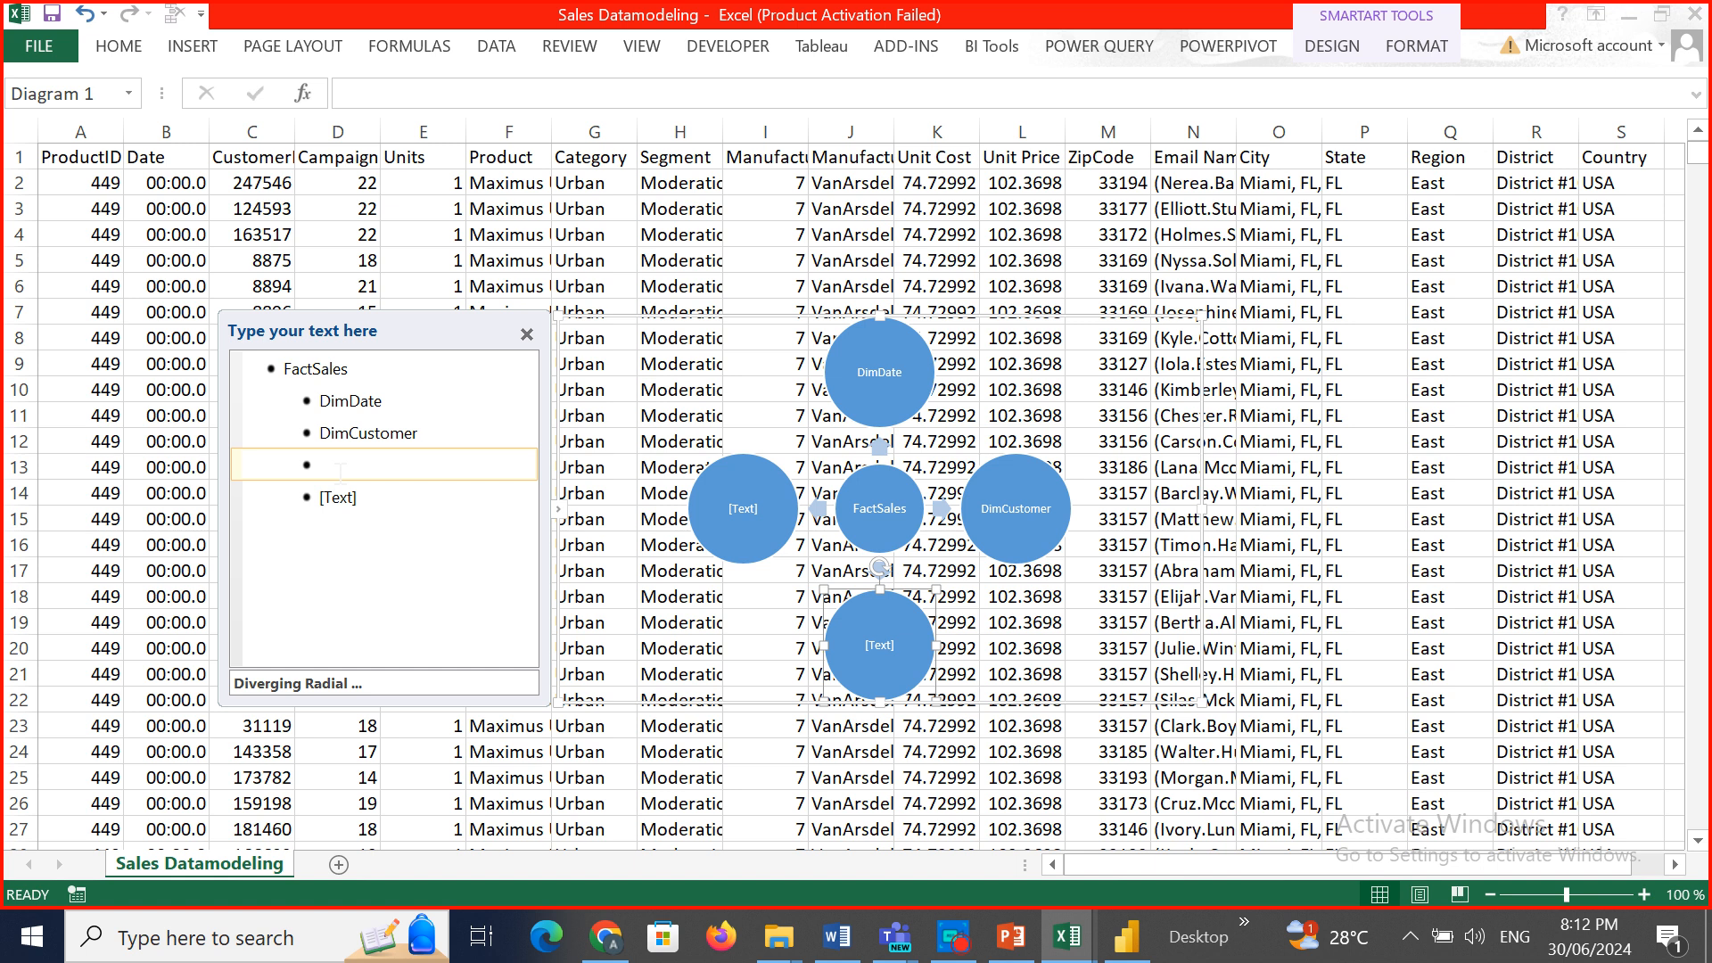
text(DimProduct)
click(351, 516)
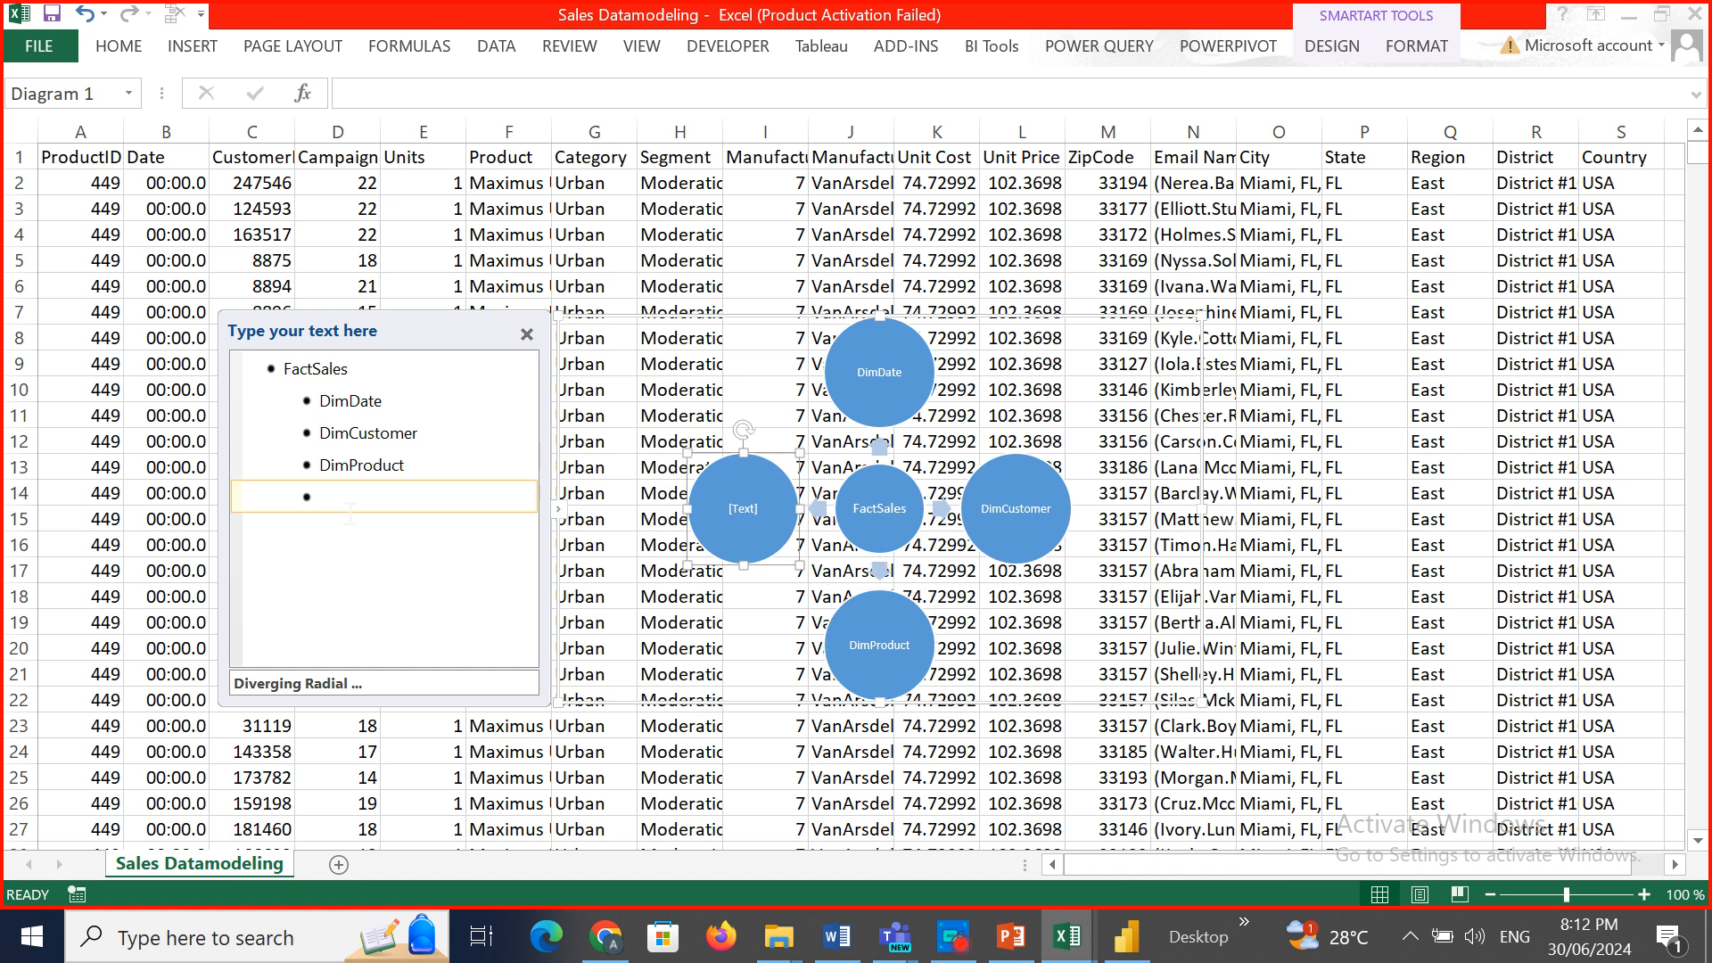
text(DimGeography)
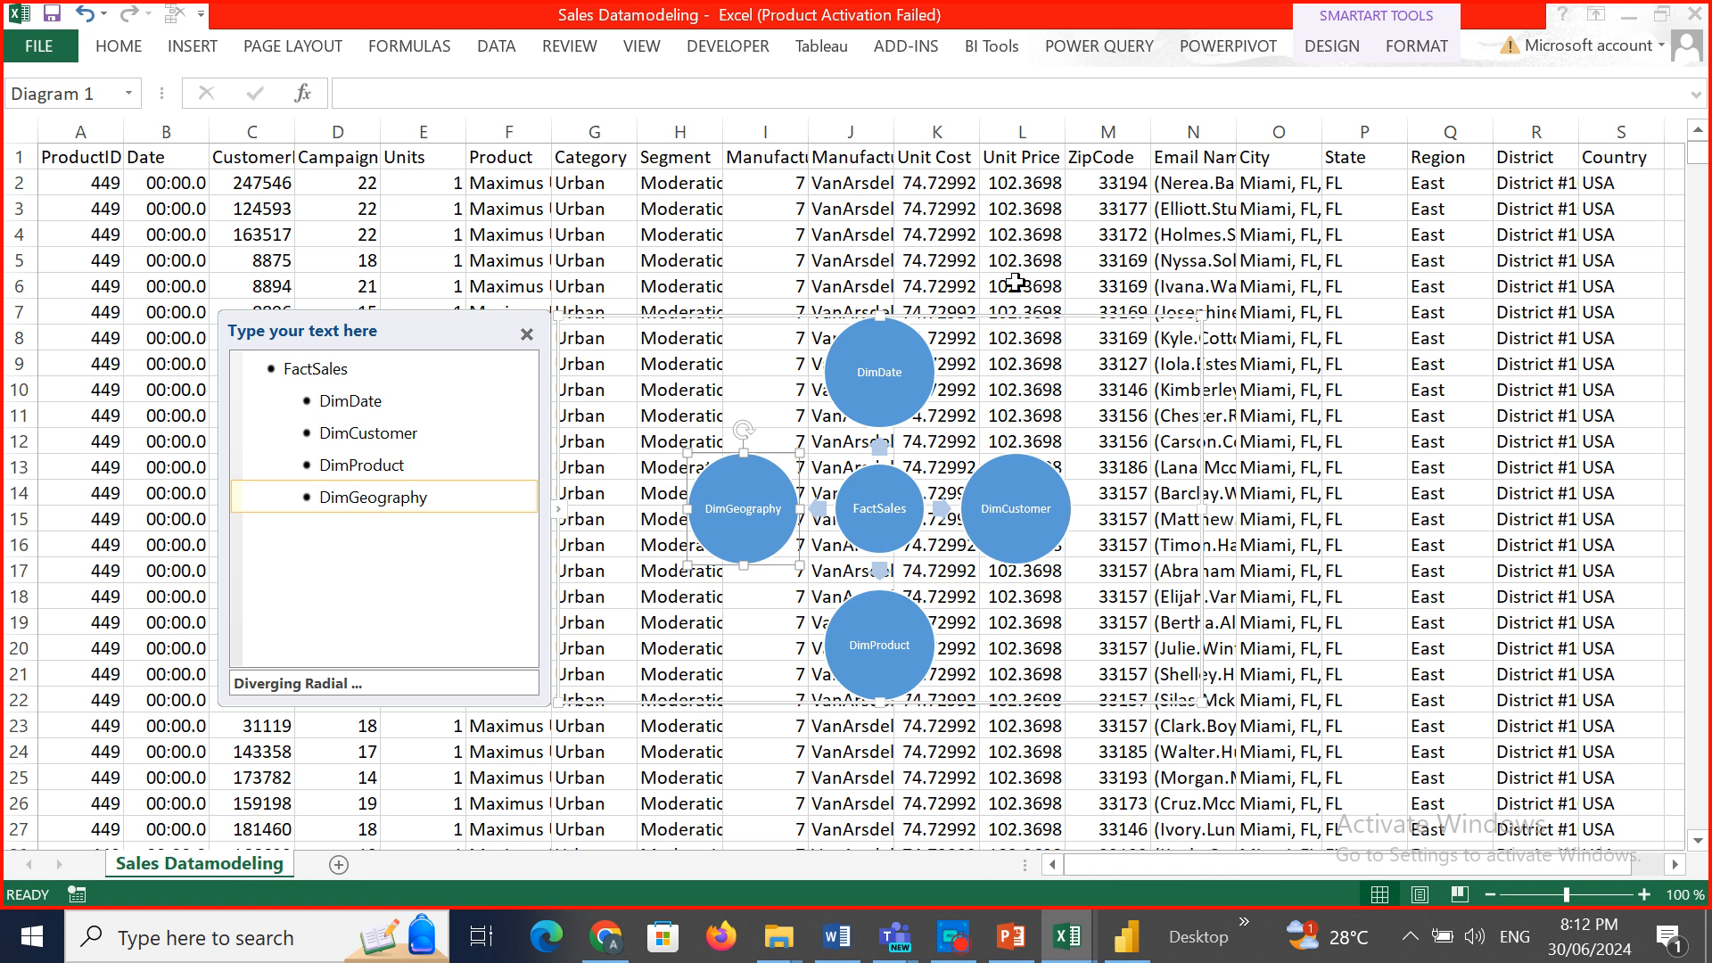
click(1096, 318)
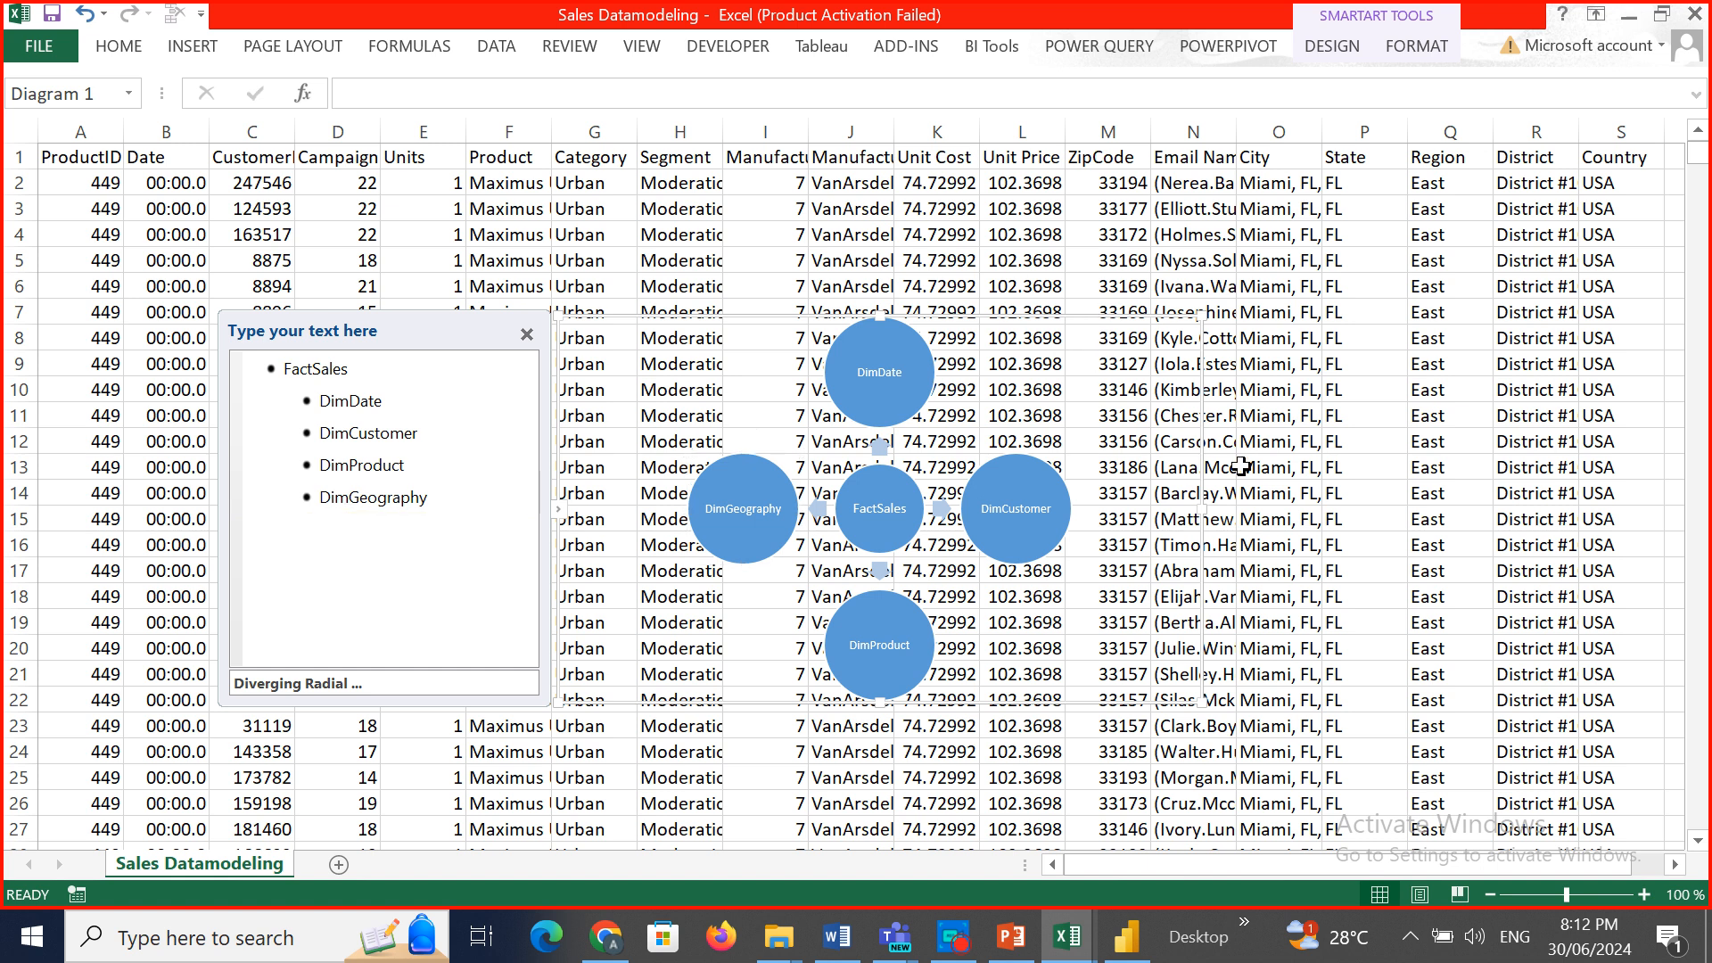
Make the SmartArt diagram wider and taller, and add a CustomerID sub-bullet under DimCustomer.
drag(1204, 511, 1393, 510)
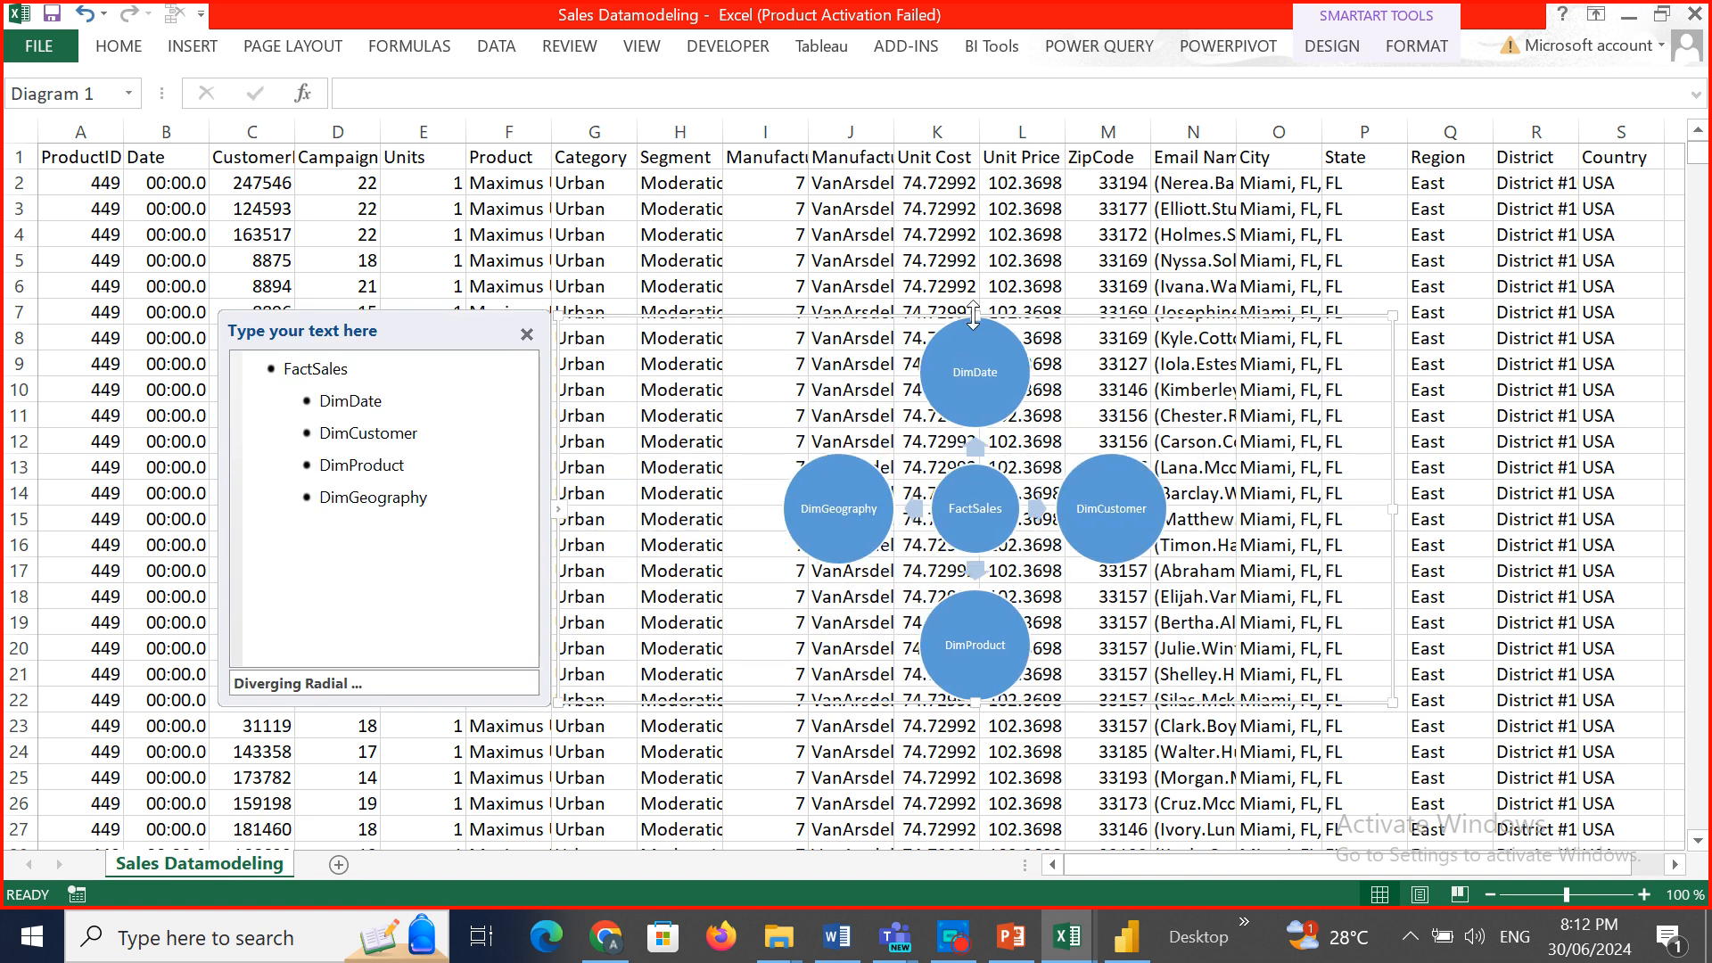
drag(973, 318, 953, 182)
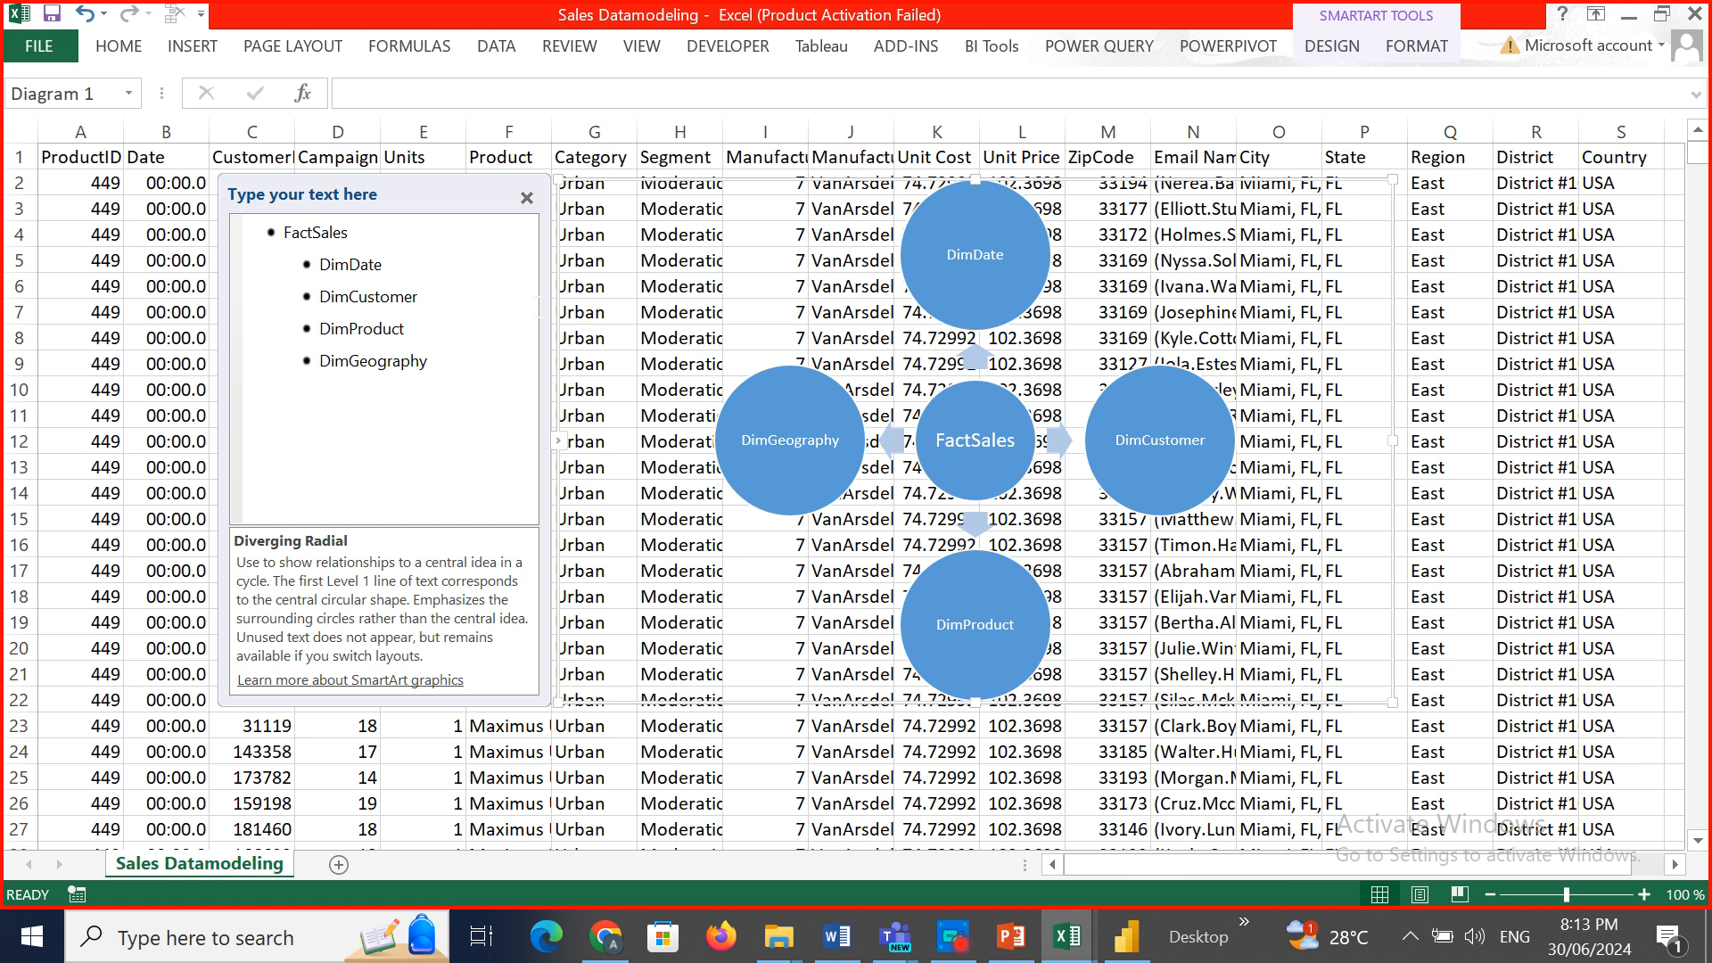
click(423, 297)
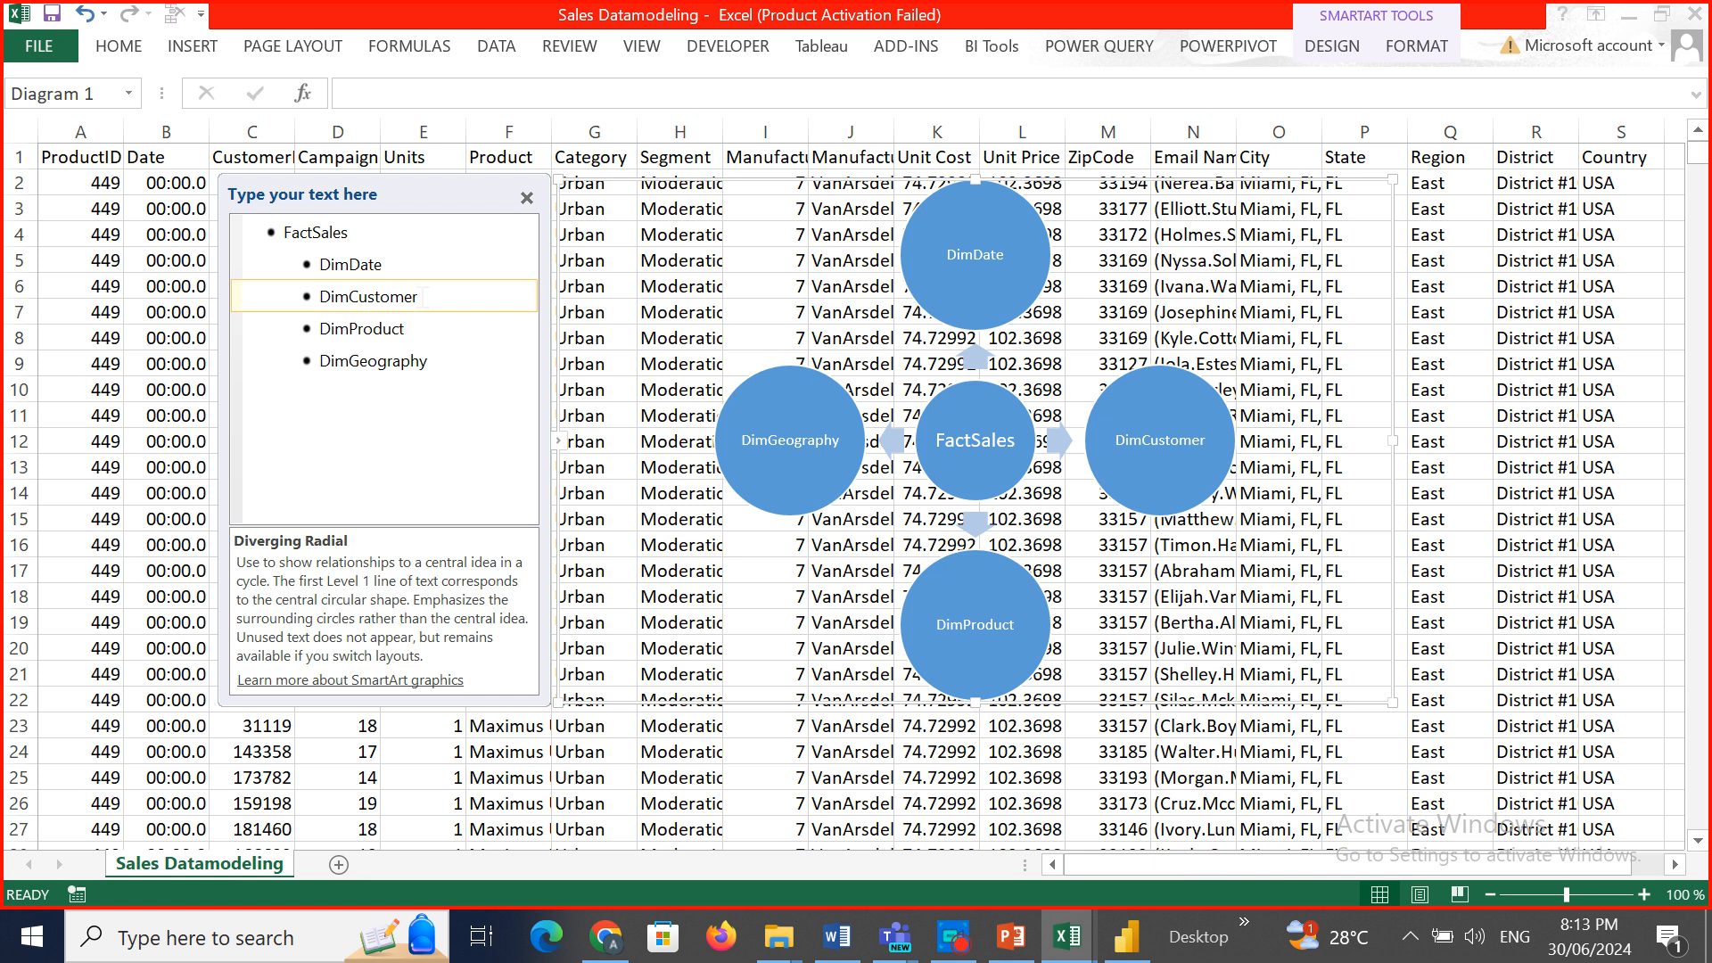
click(1430, 49)
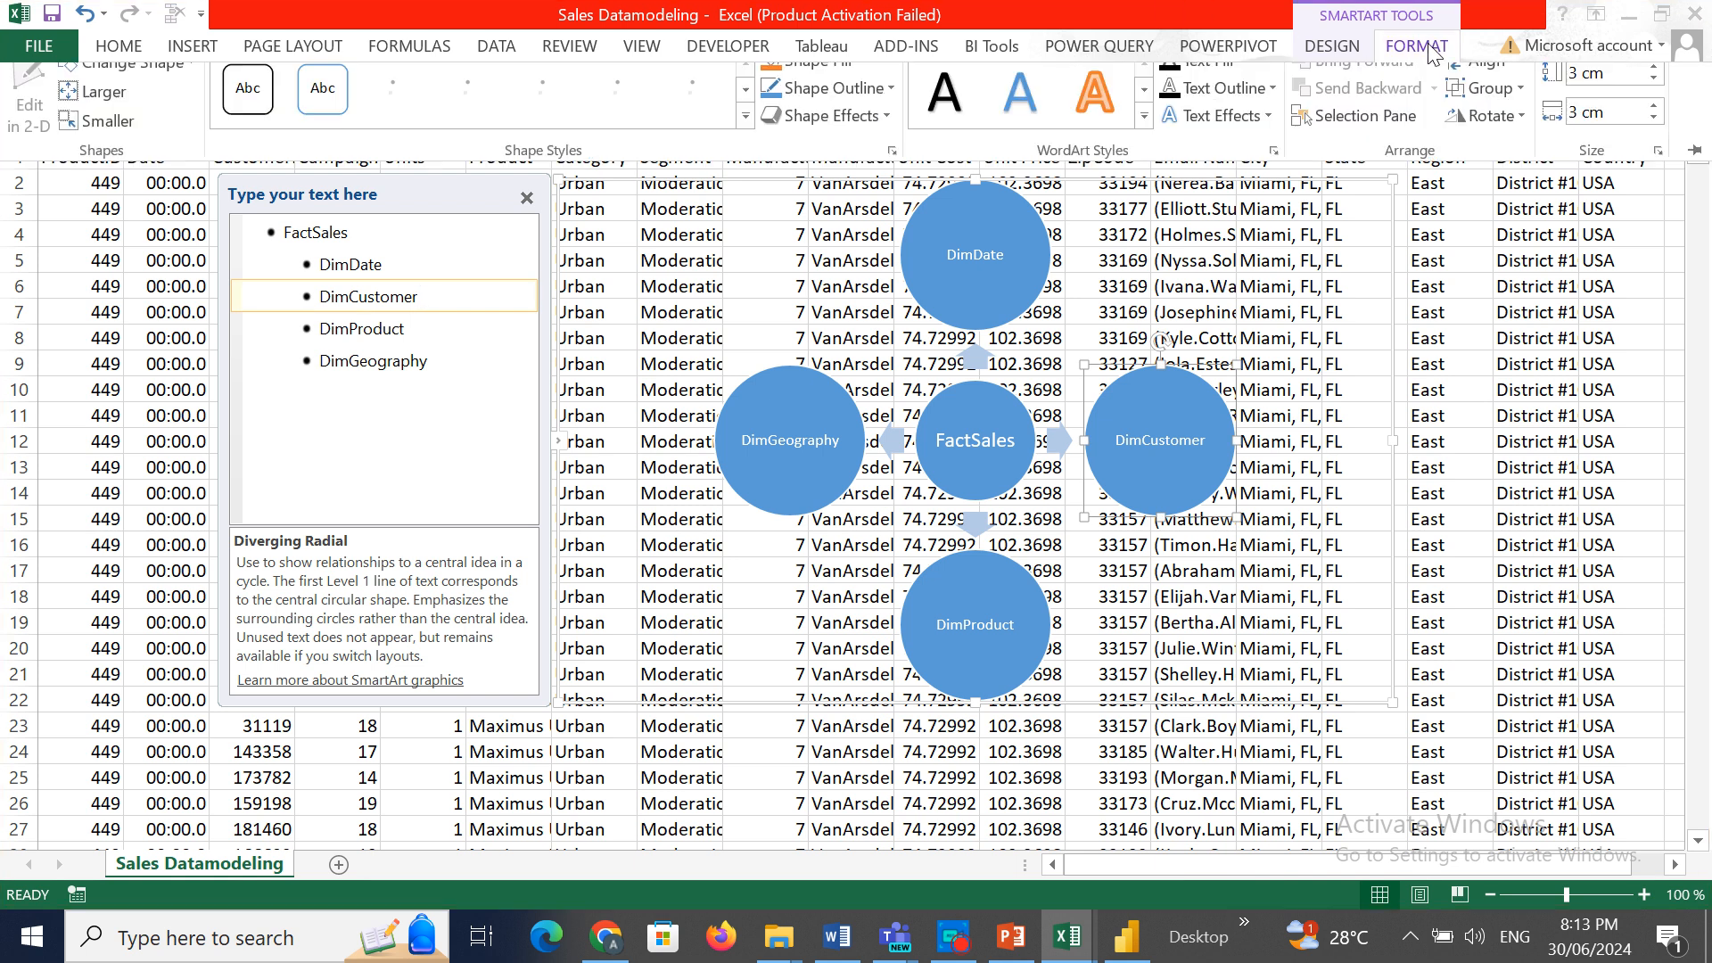
click(1336, 50)
click(90, 107)
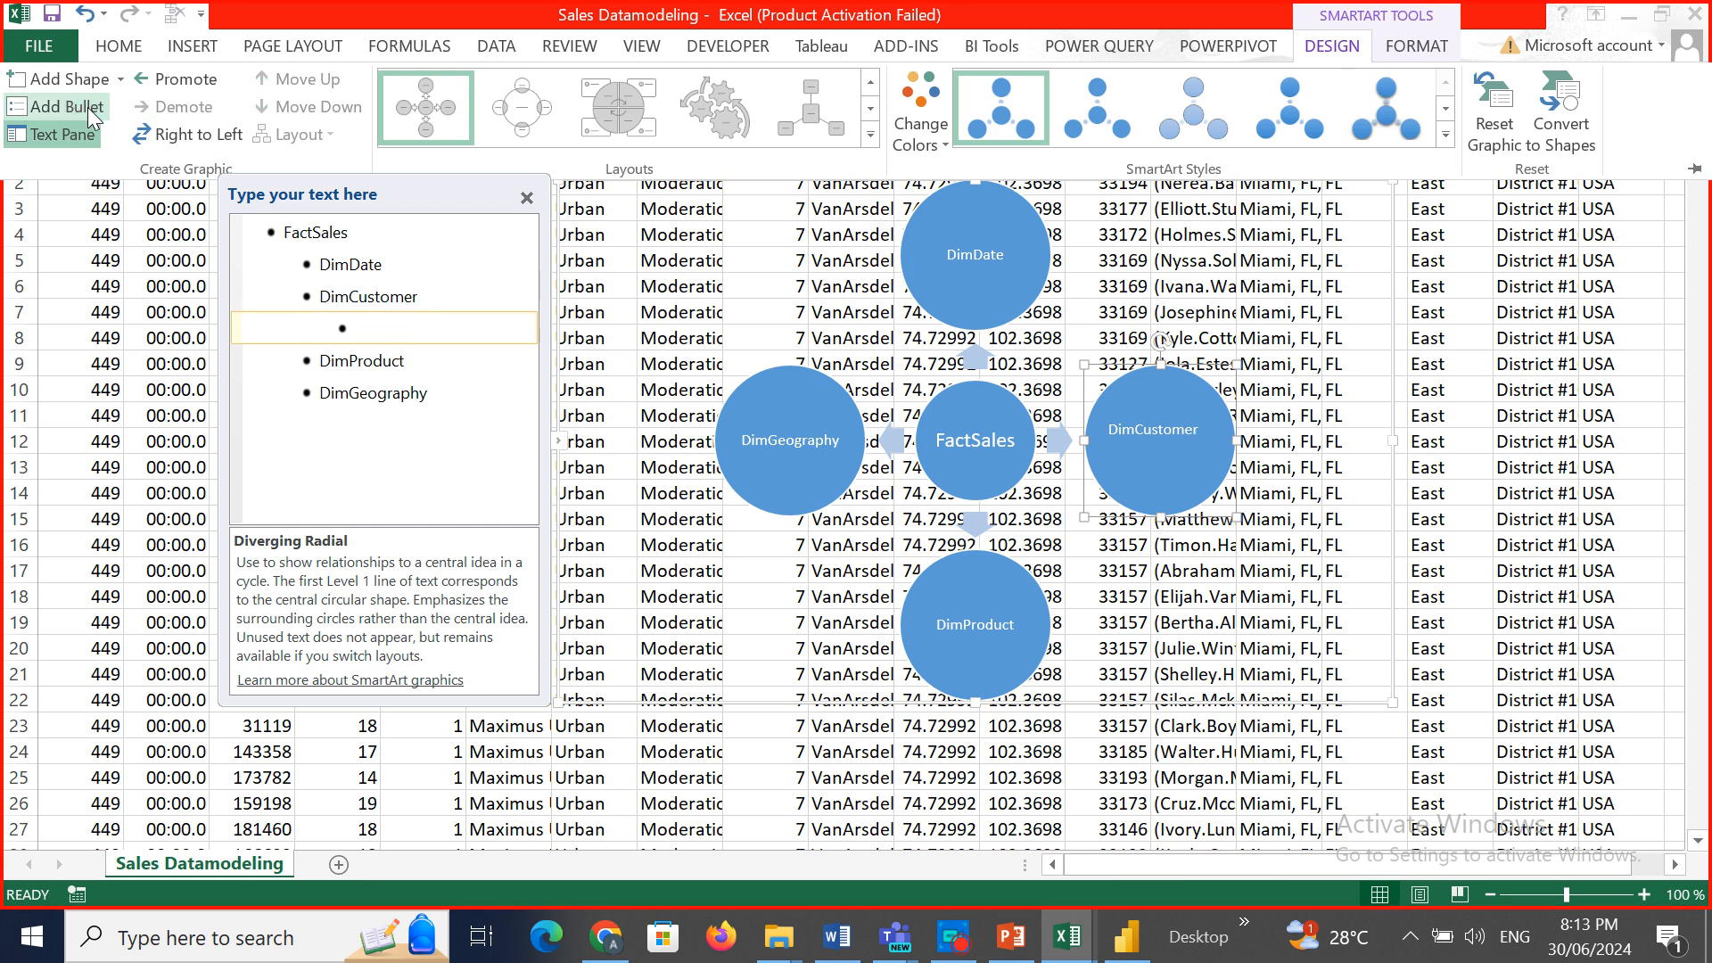
click(374, 332)
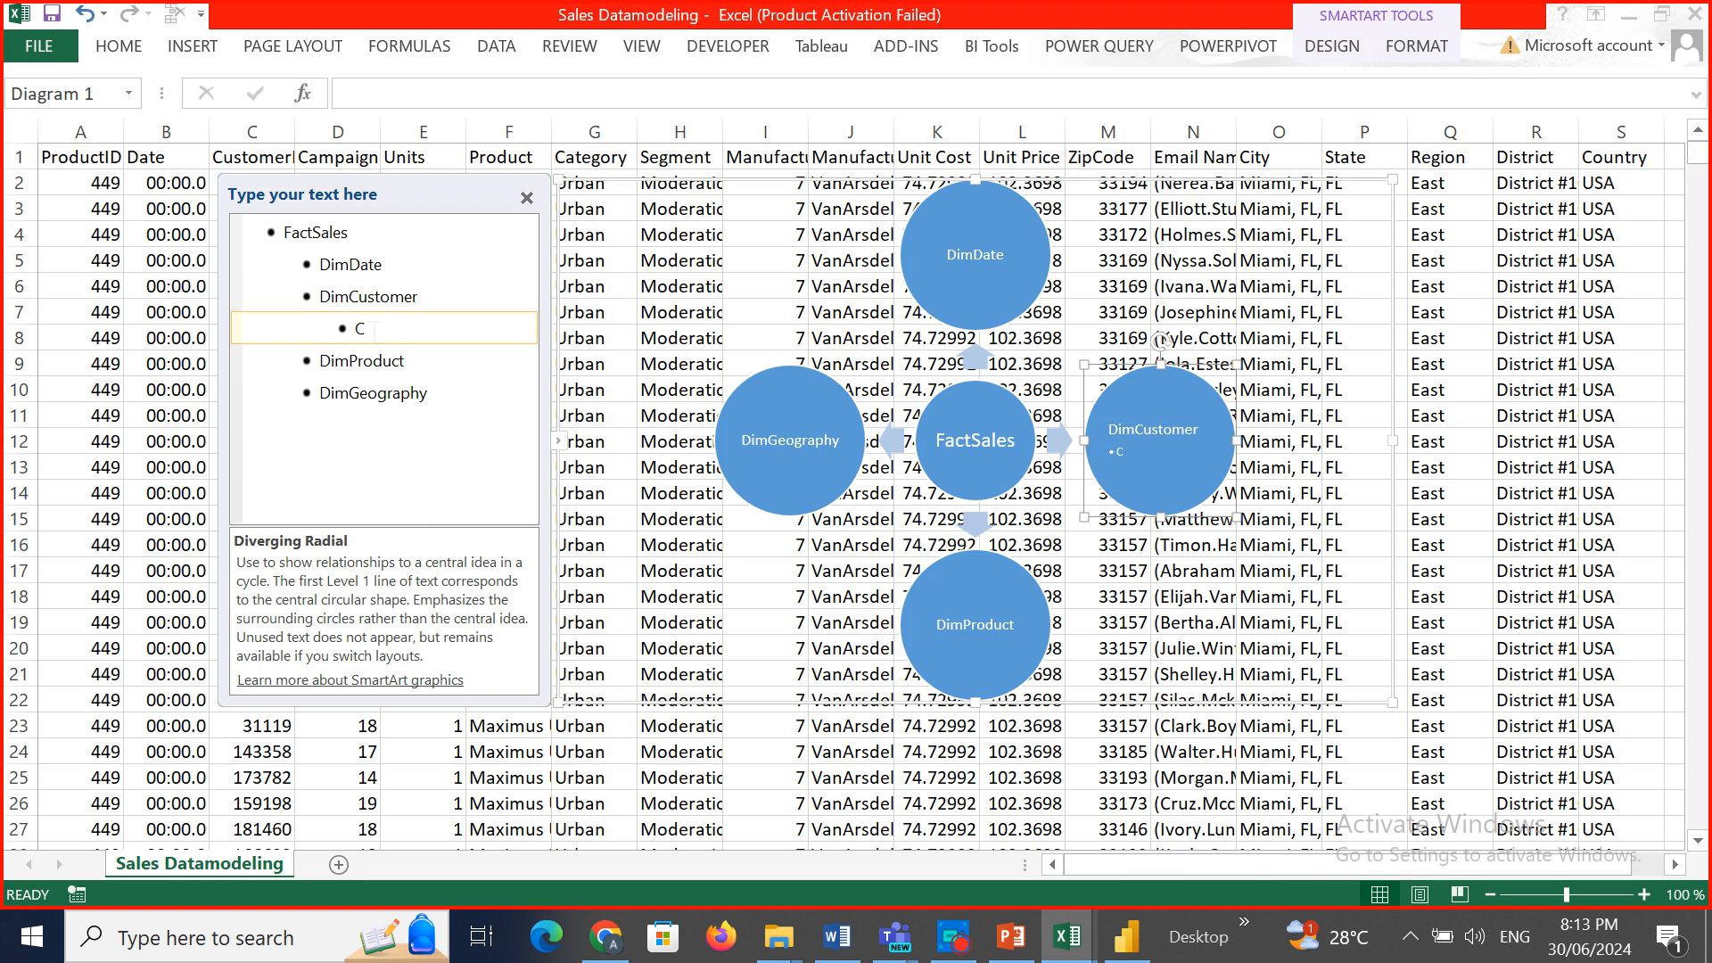
text(CustomerID)
Move the diagram down to start at about row 5, and check the column headers from CustomerID to Units.
drag(1338, 185, 1338, 260)
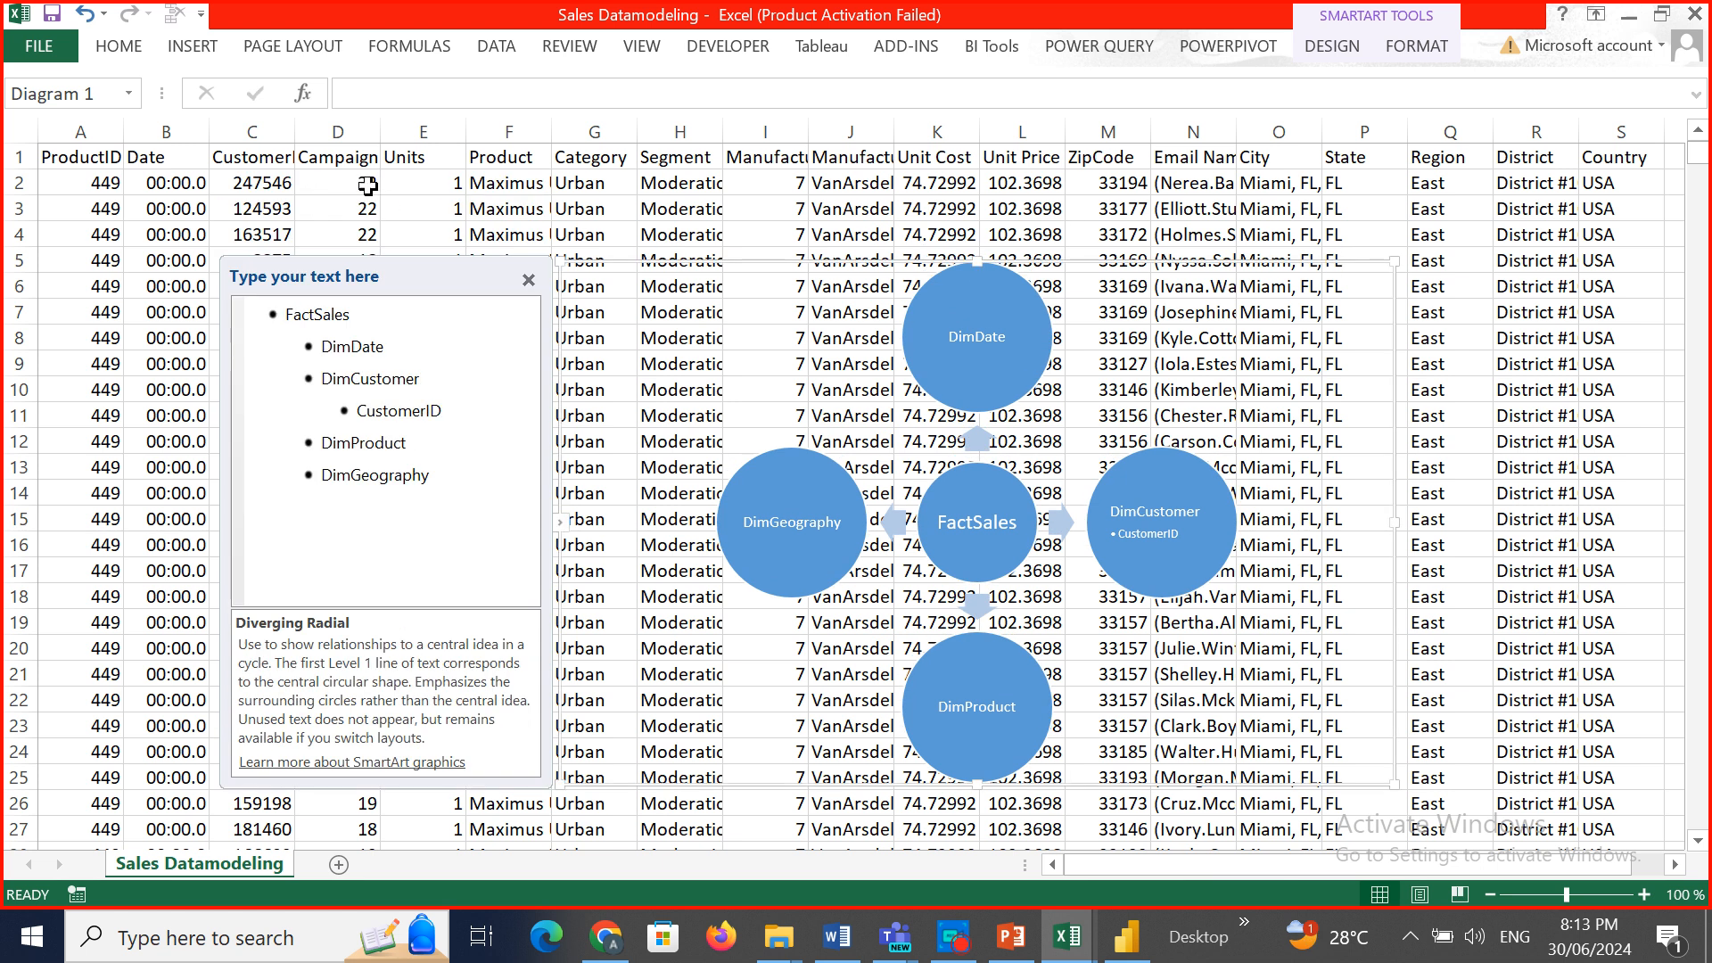
click(250, 153)
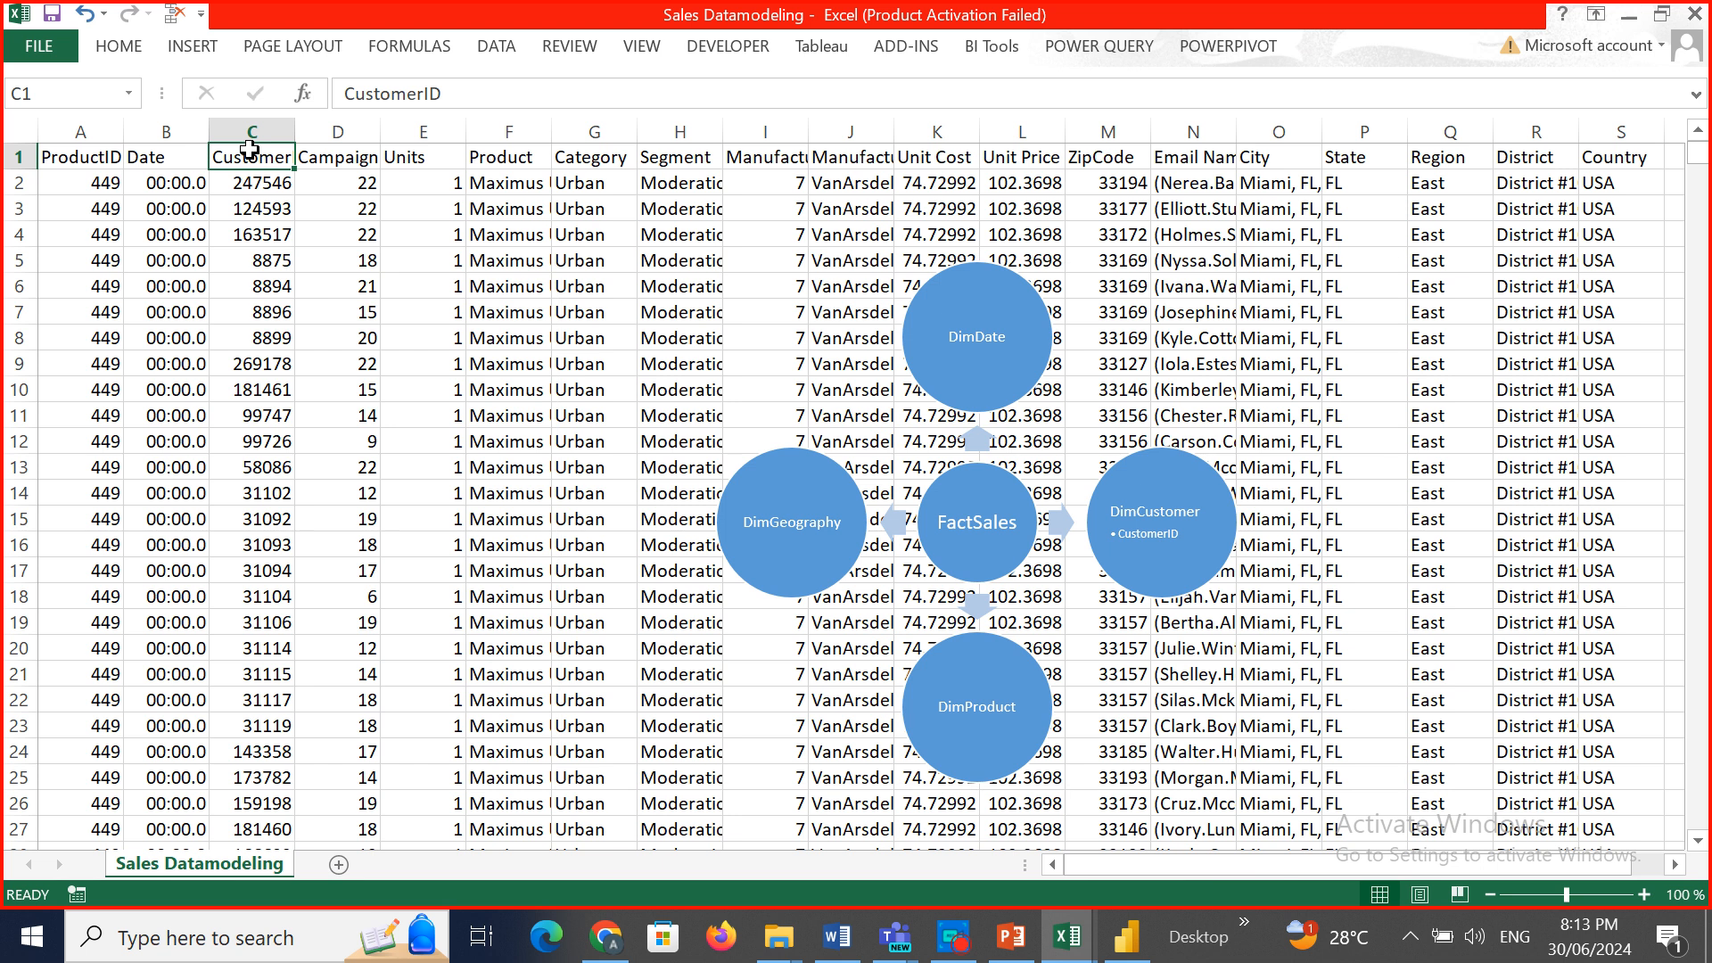
key(Right)
key(Right)
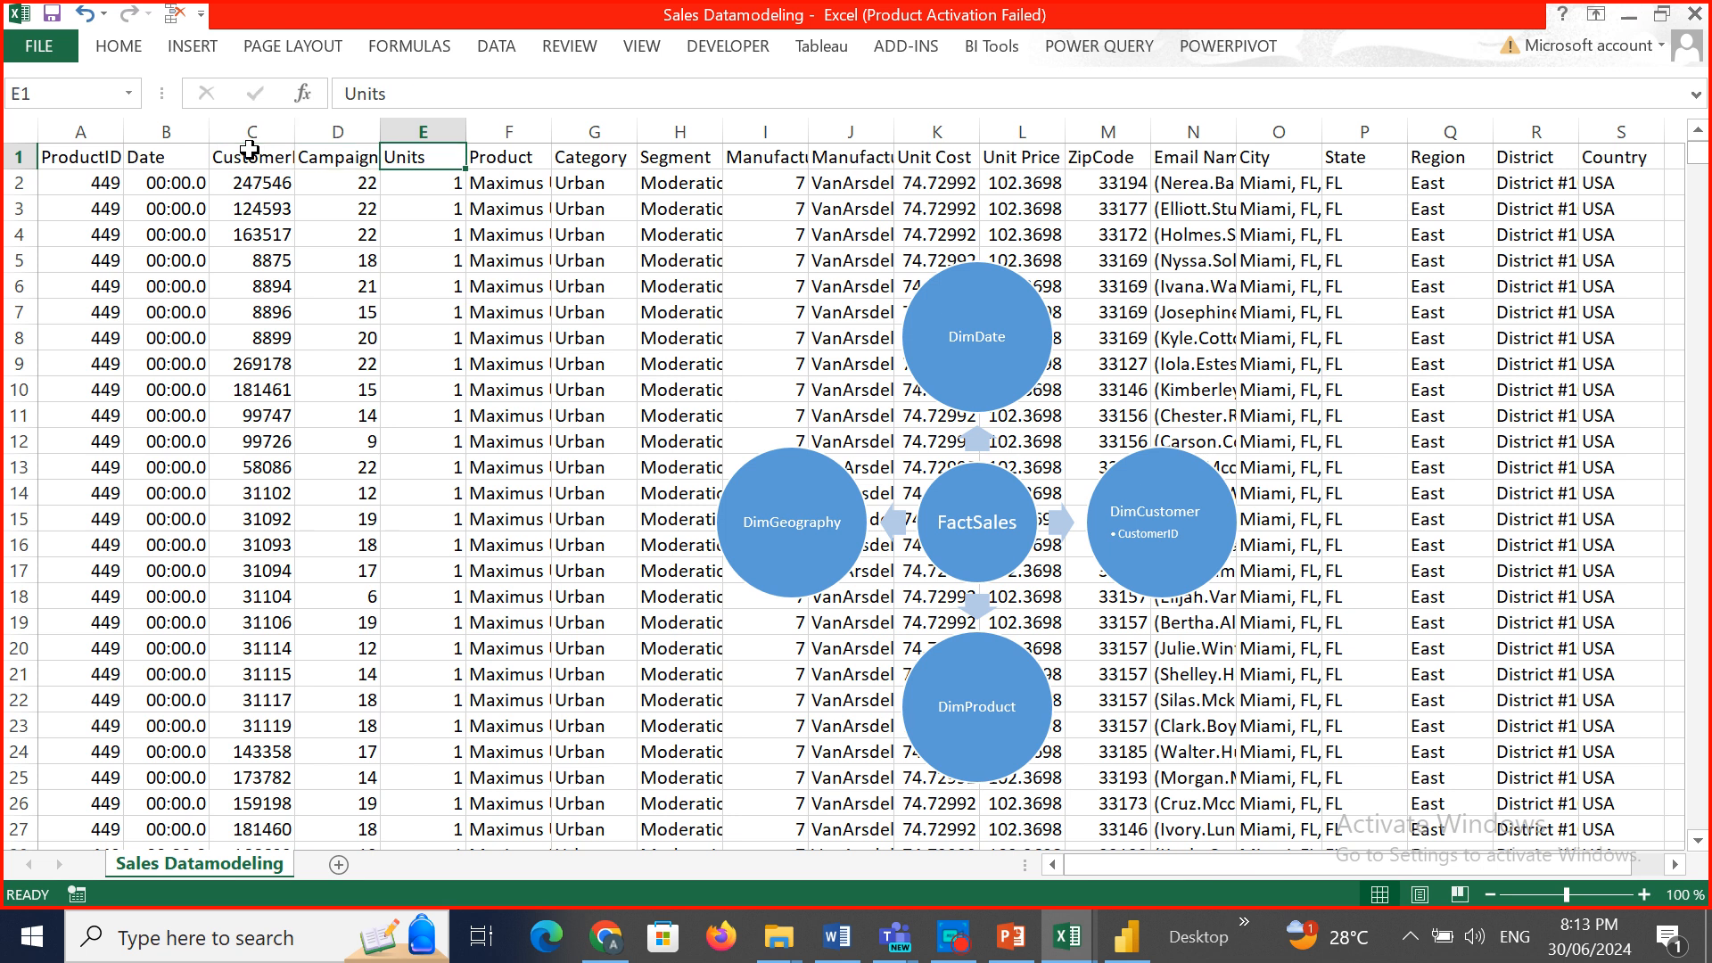
key(Left)
key(Left)
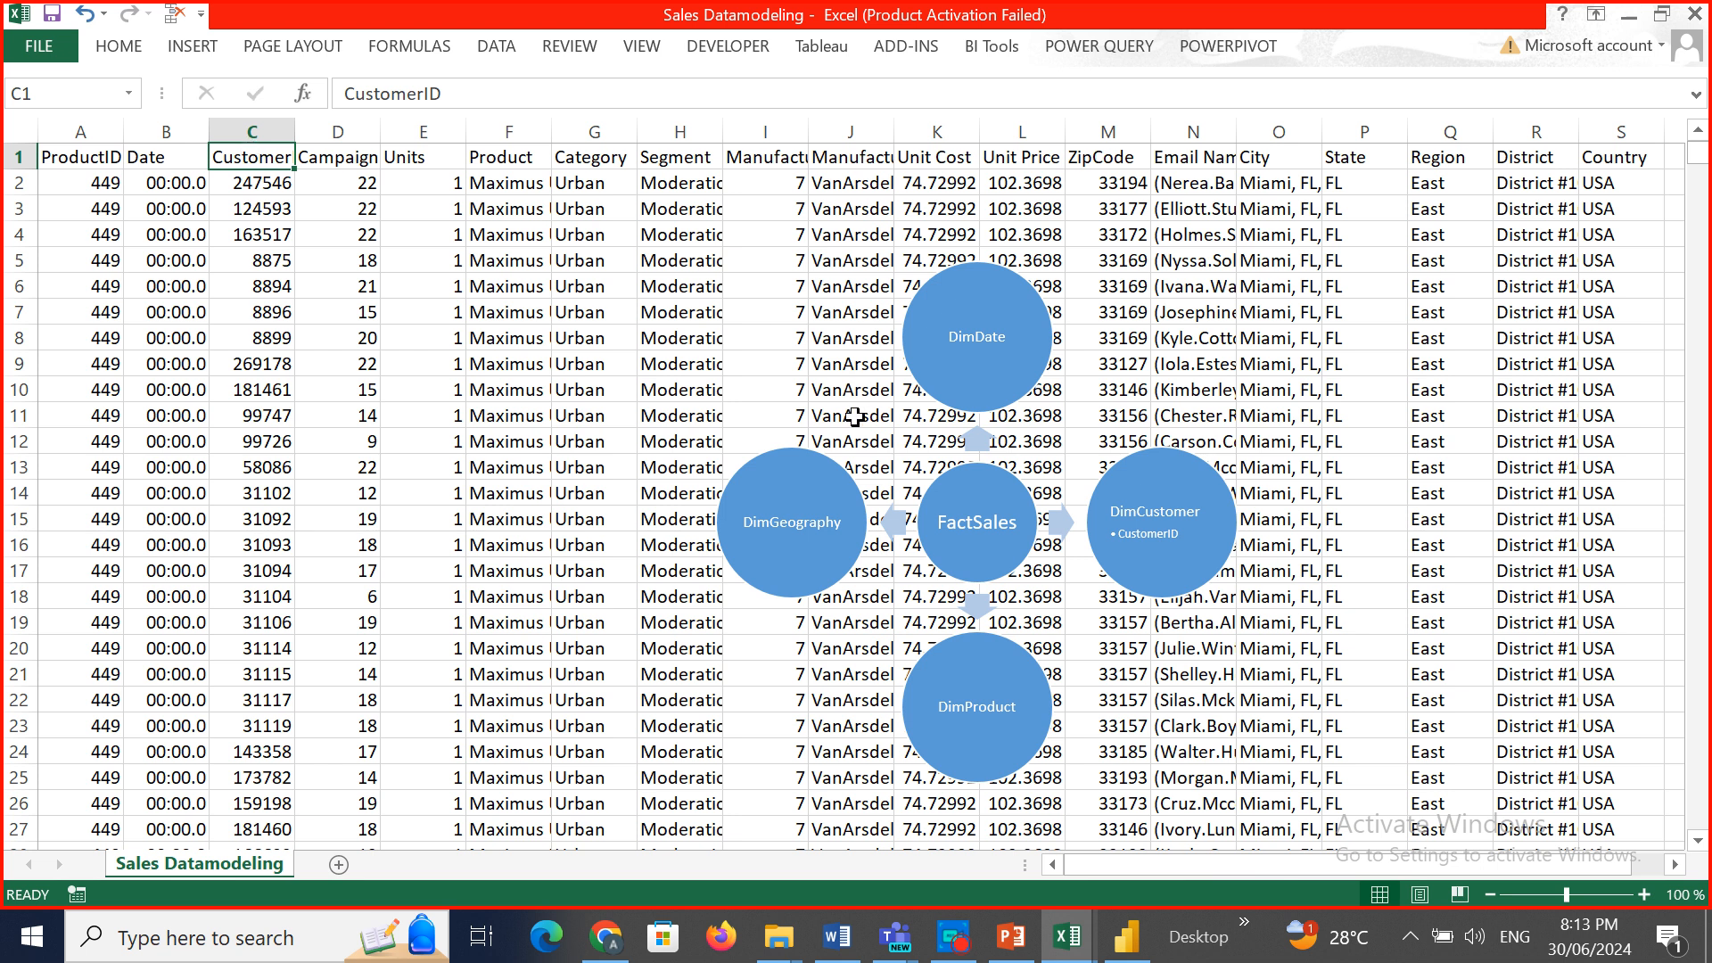
Add an Email sub-bullet below CustomerID under DimCustomer in the diagram's text.
click(861, 443)
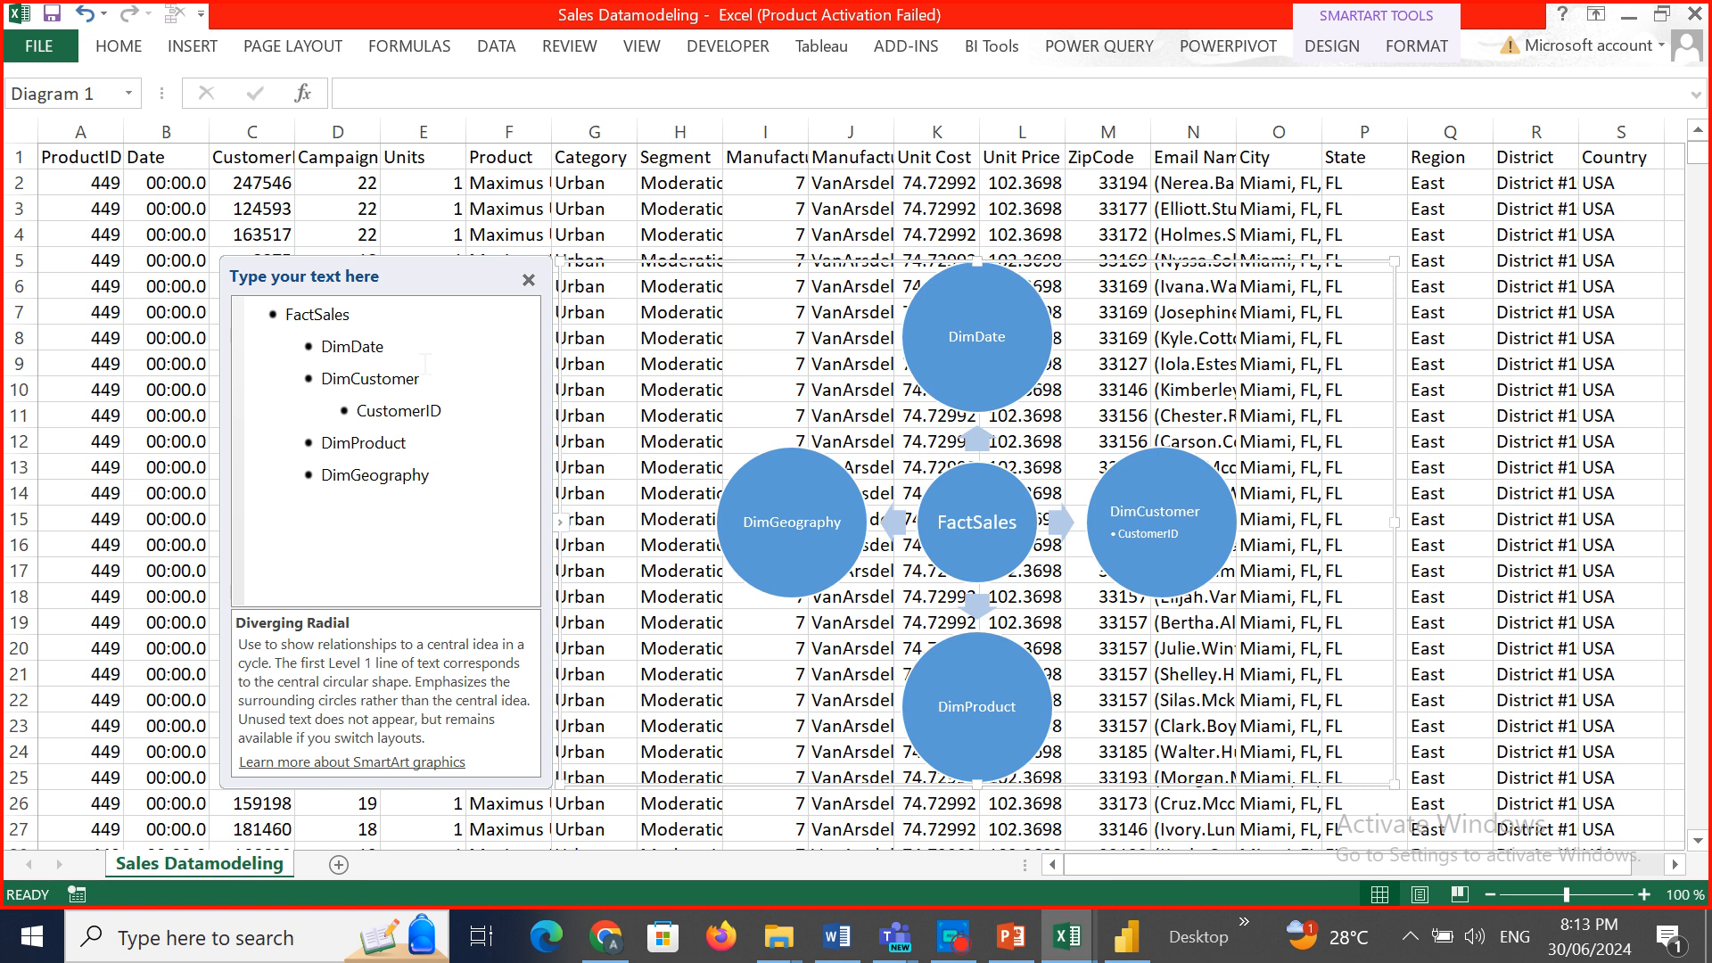
key(Return)
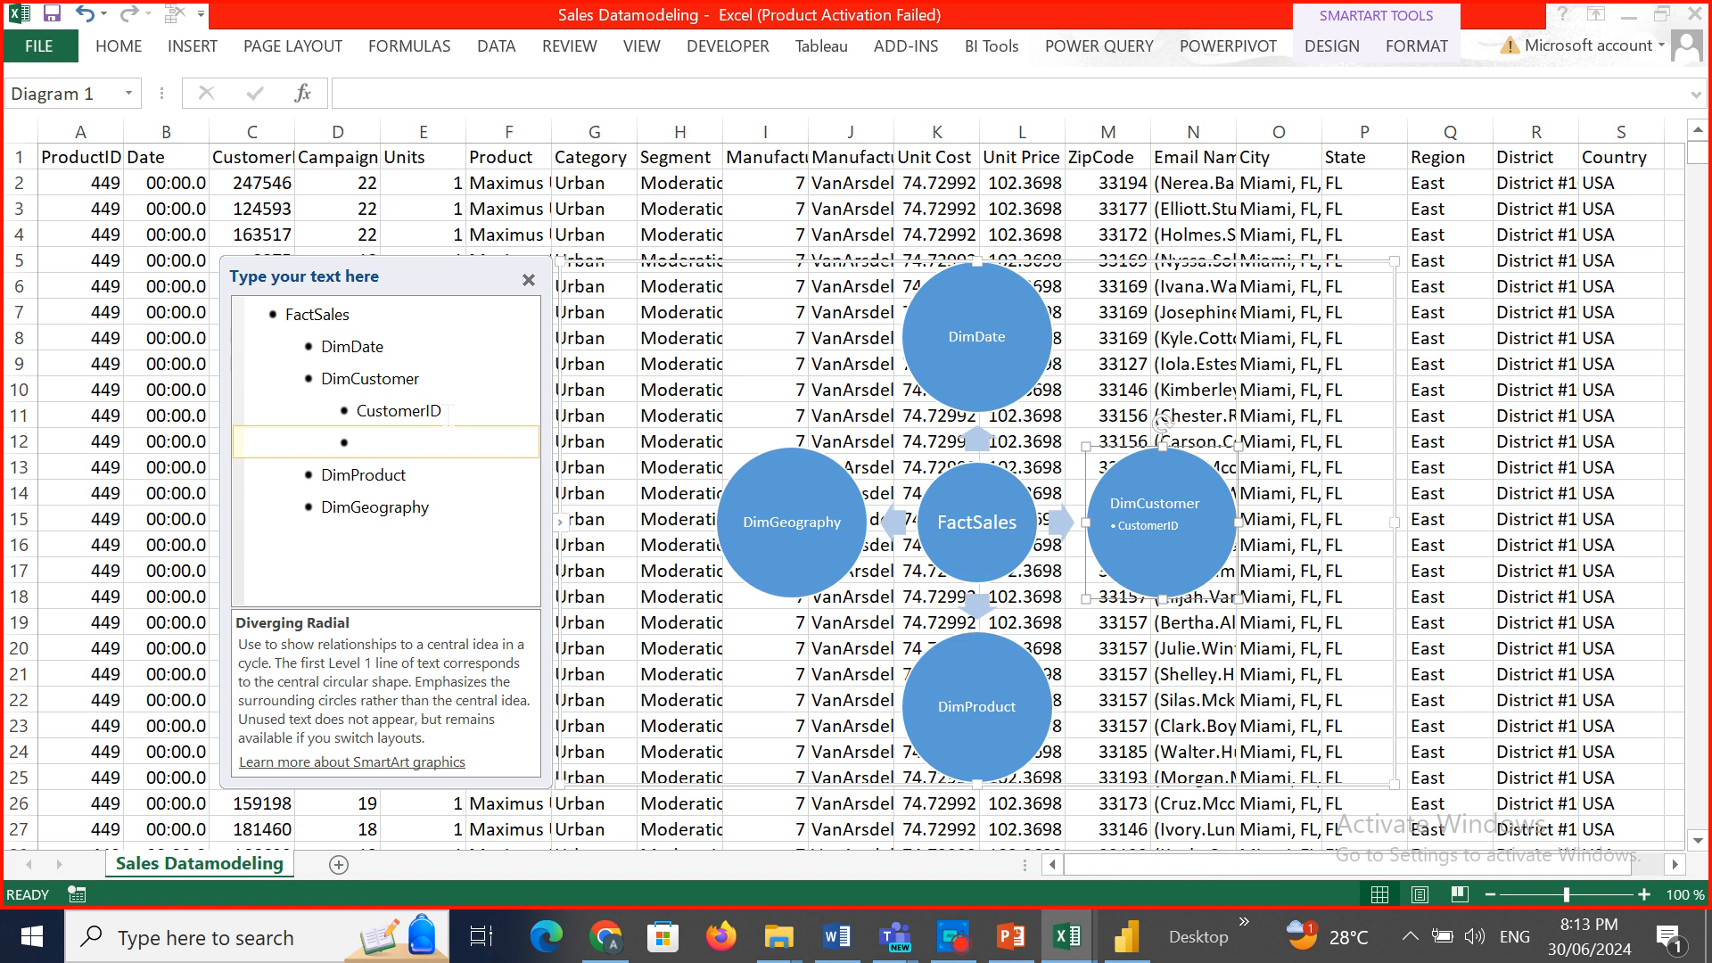
text(Email)
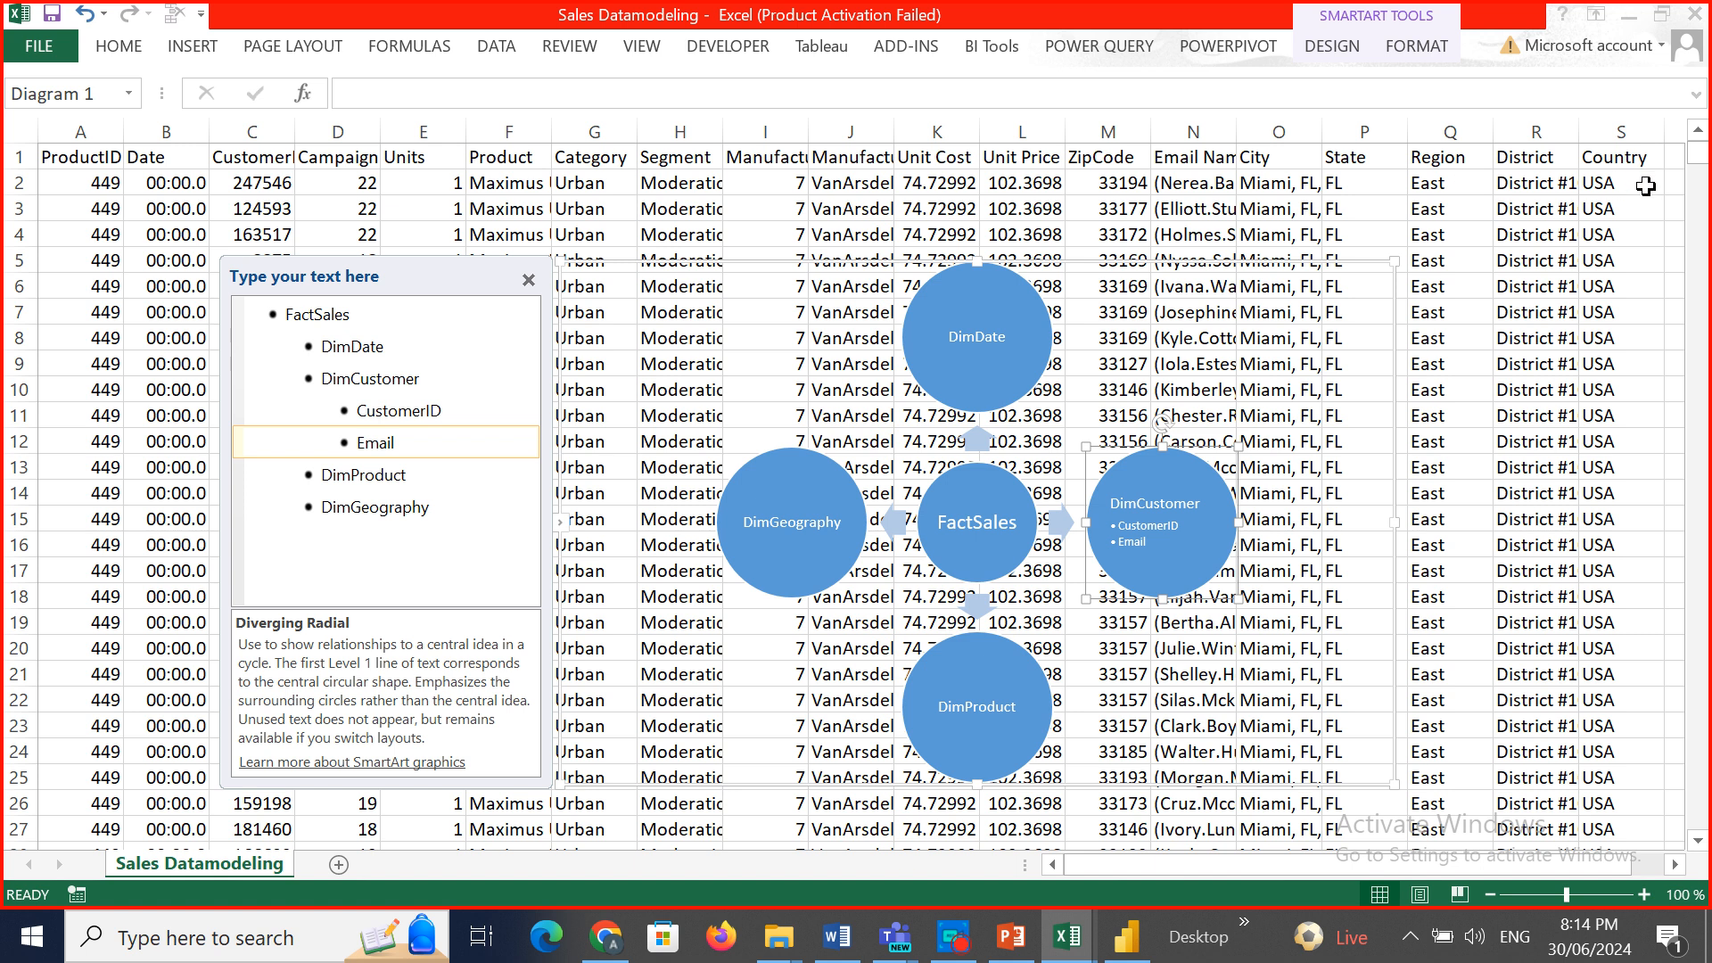
Add a ZipCode sub-bullet under DimGeography in the diagram, followed by a new empty bullet.
click(437, 504)
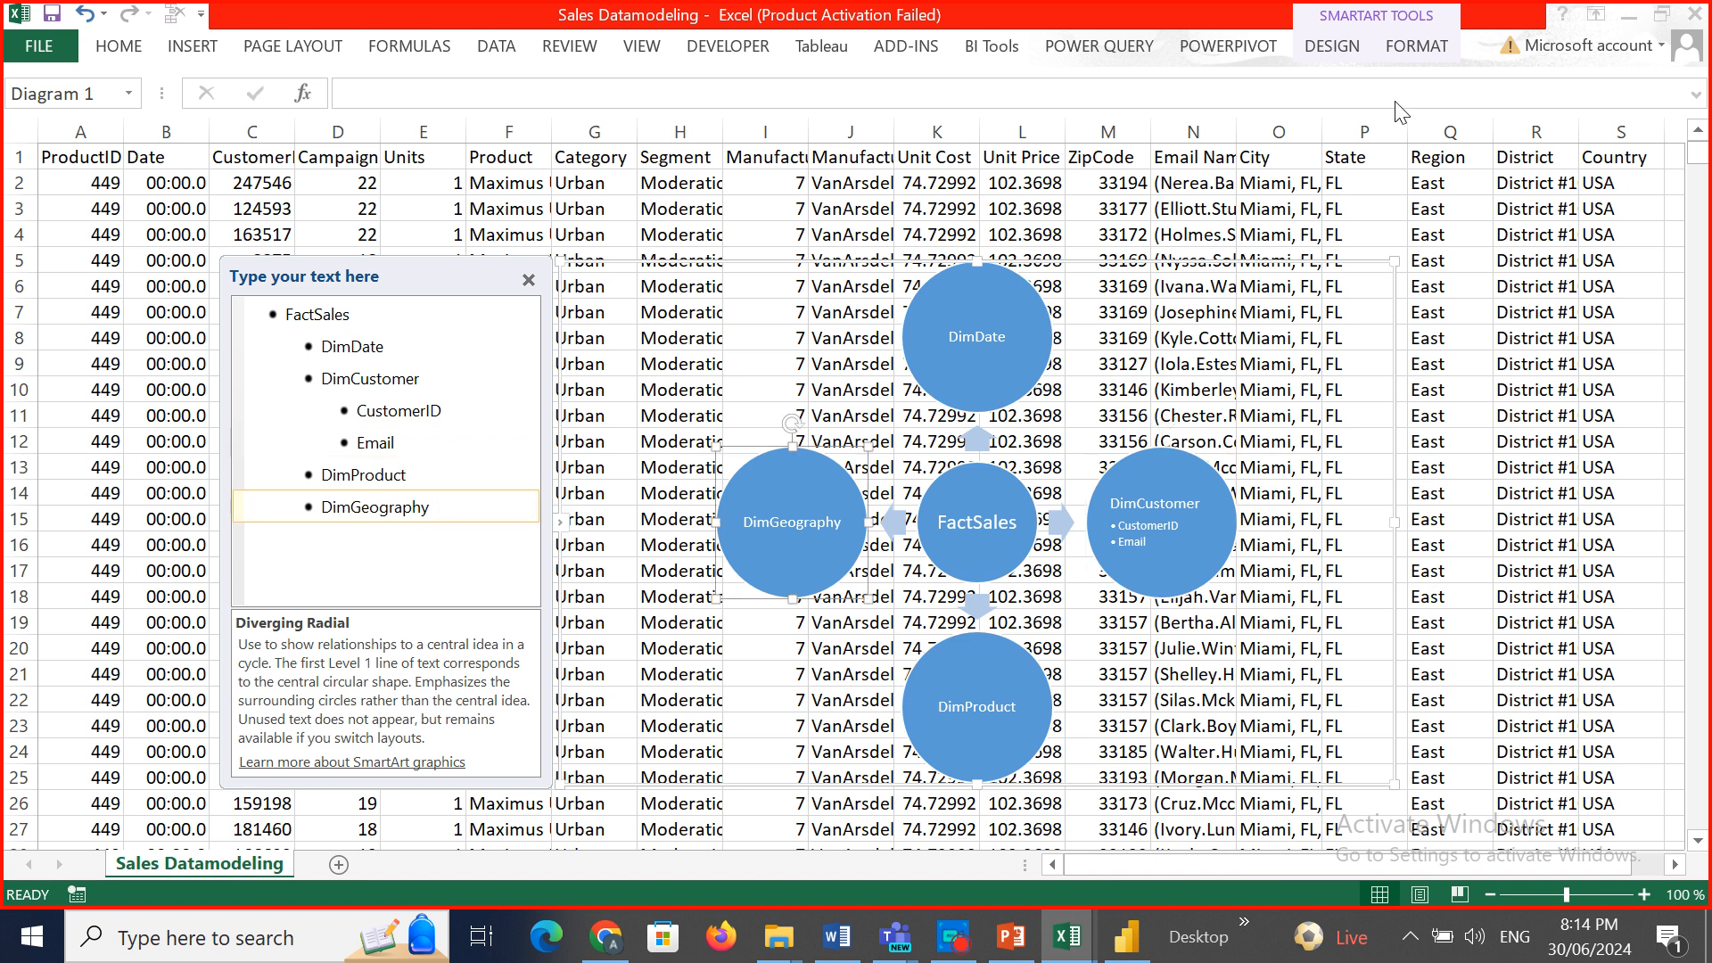
click(1334, 43)
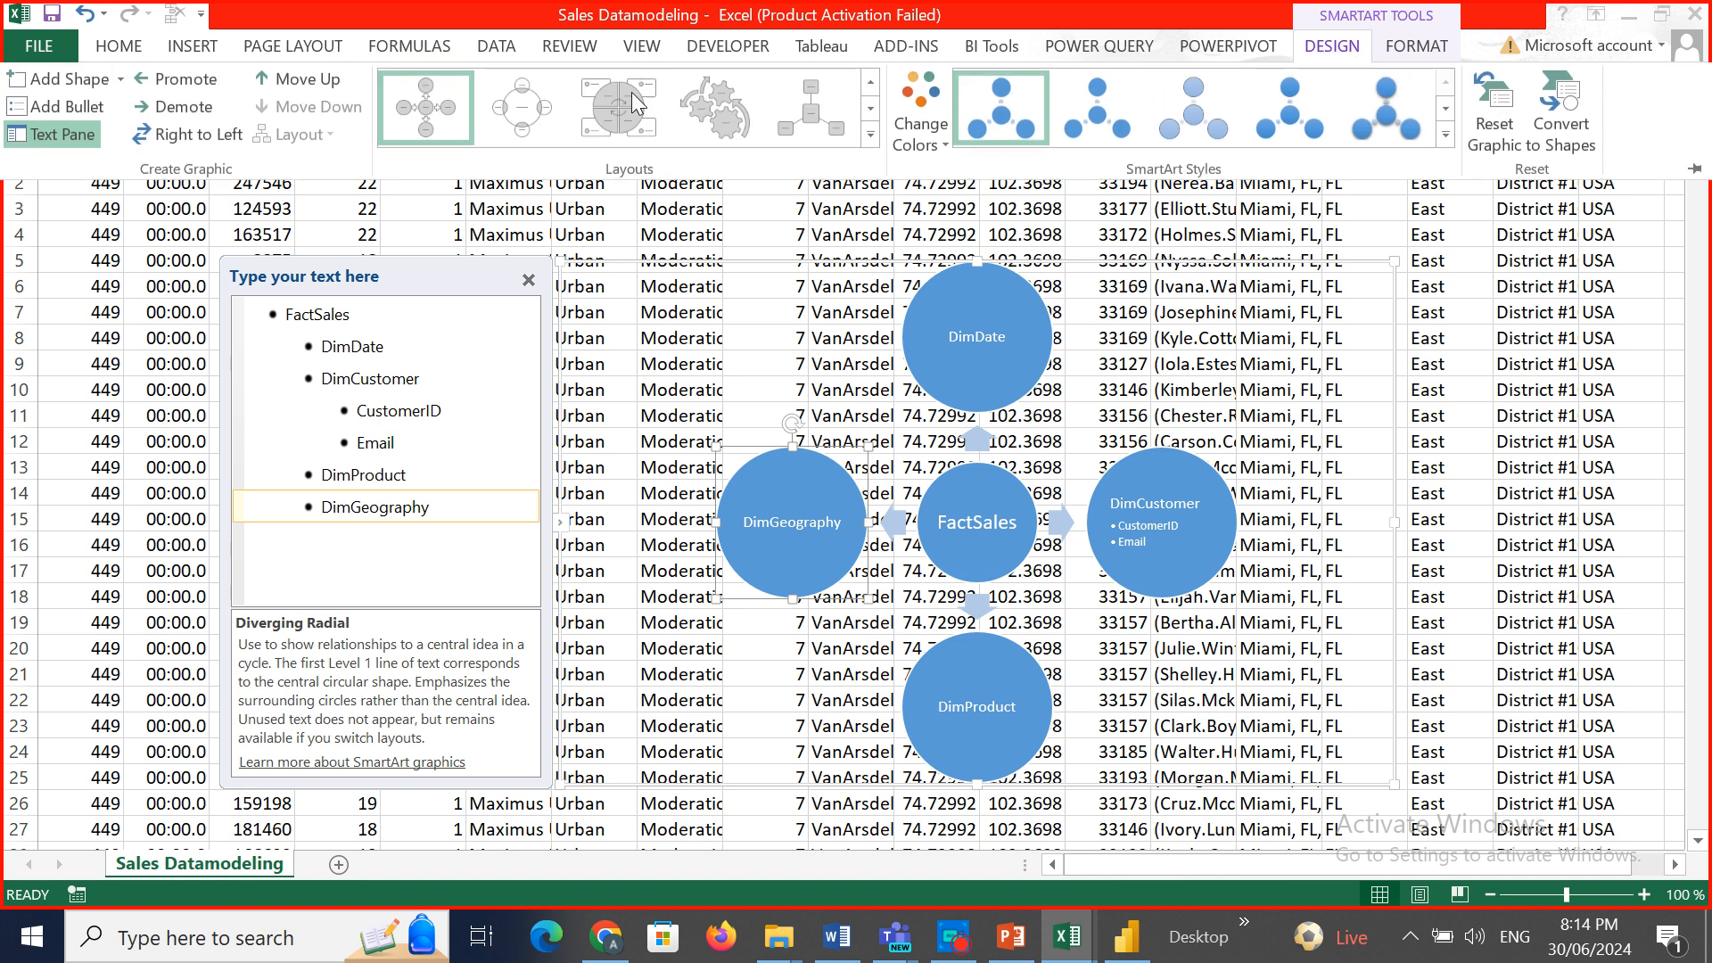
click(104, 116)
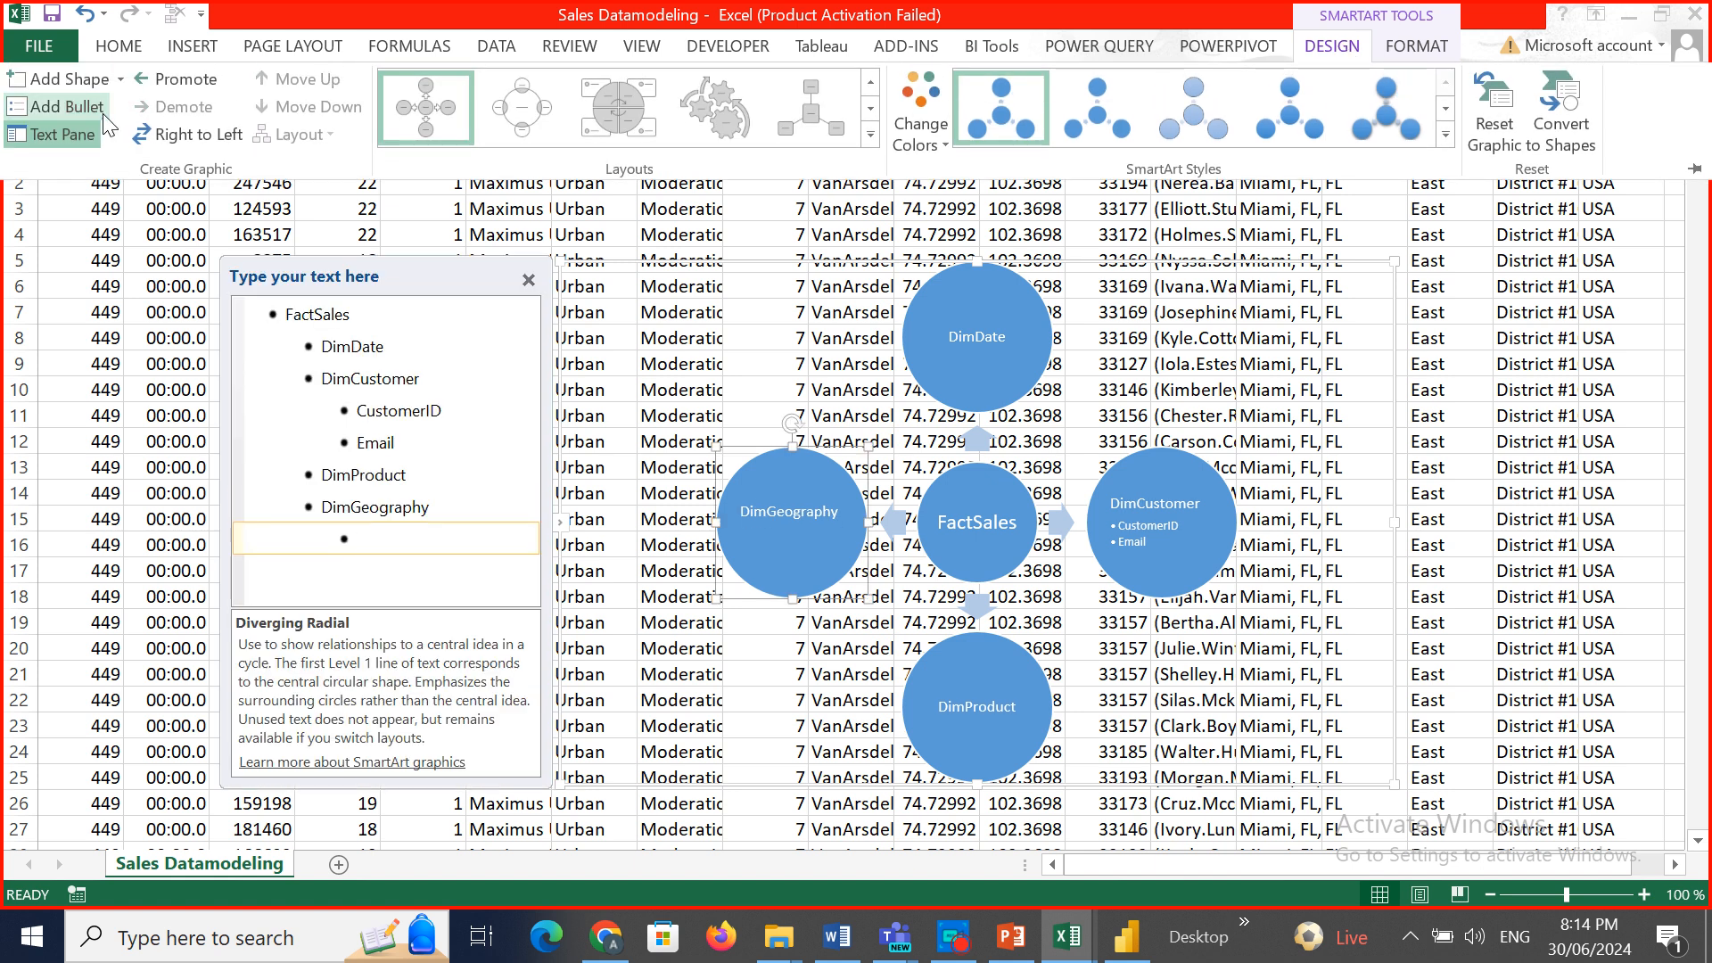
click(389, 546)
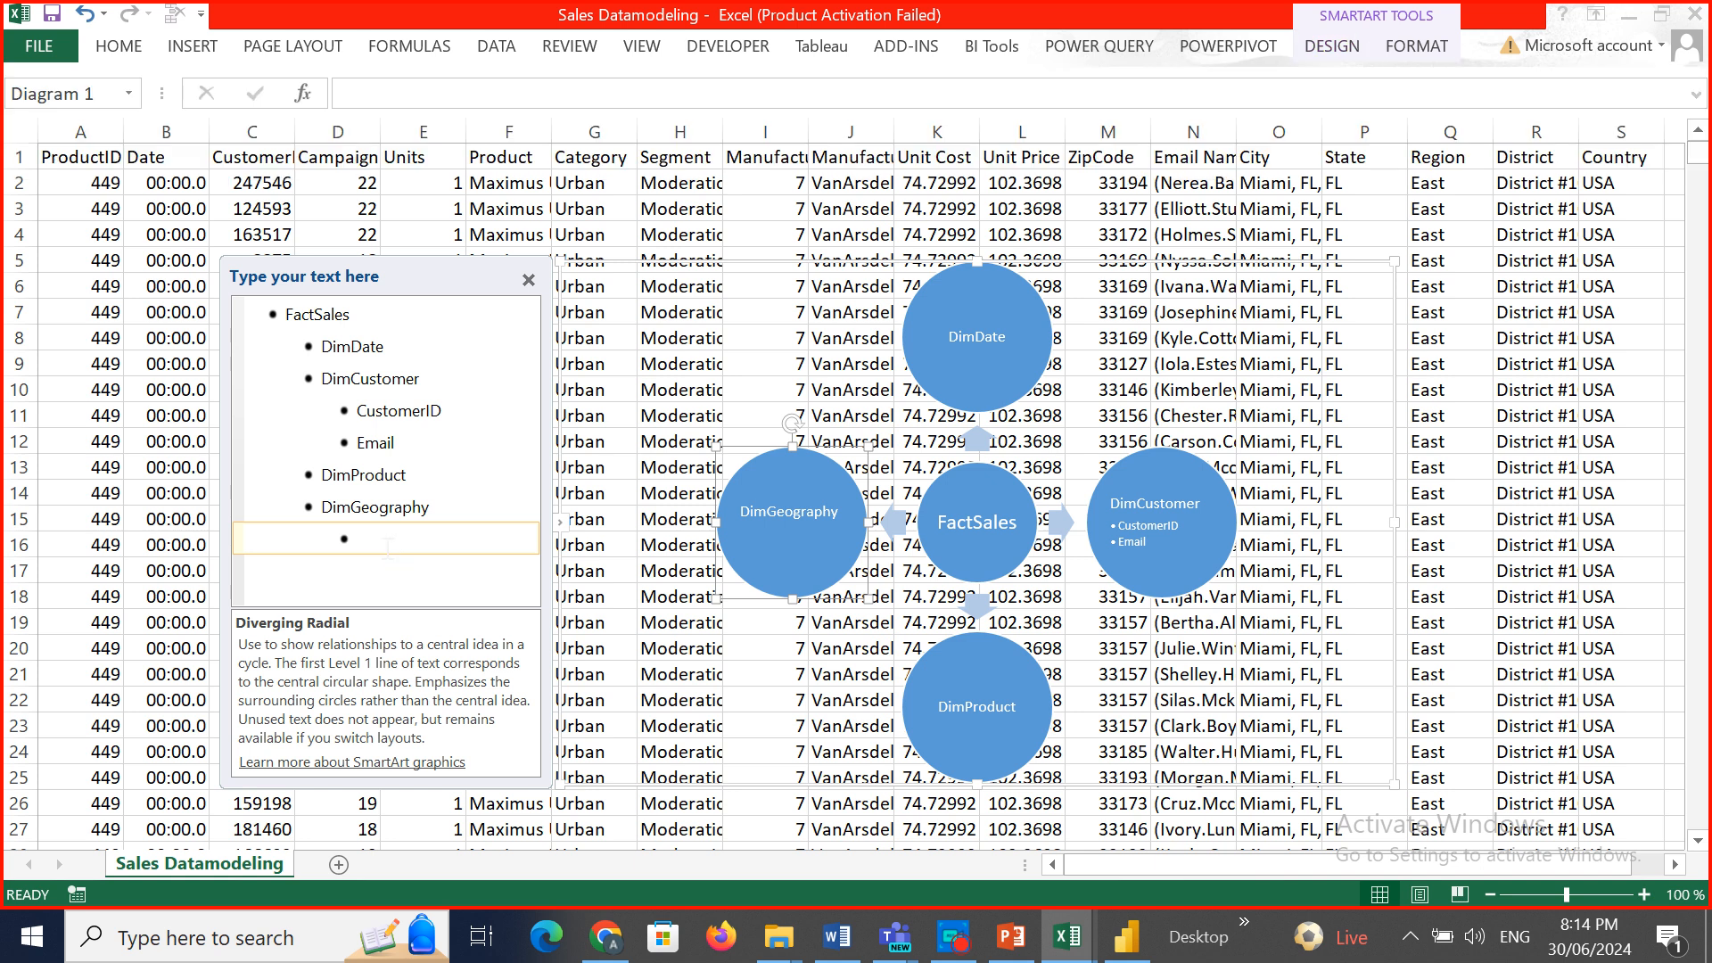
text(ZipCode)
key(Return)
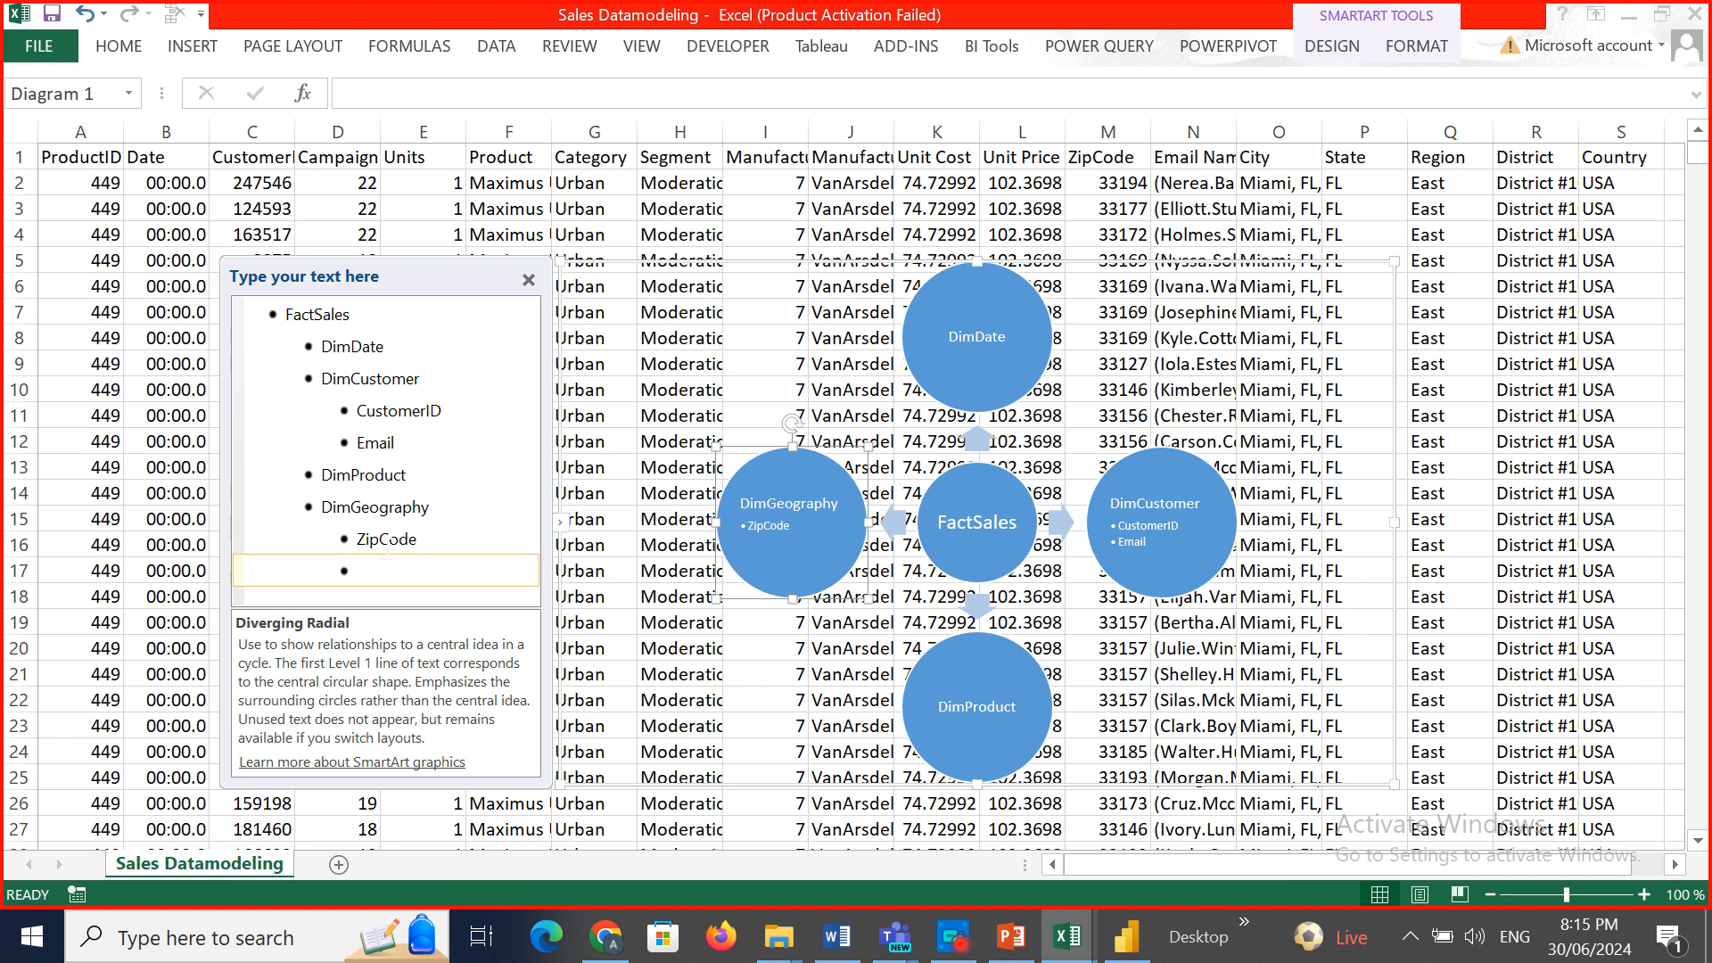
Add State and City as sub-bullets below ZipCode under DimGeography.
click(420, 538)
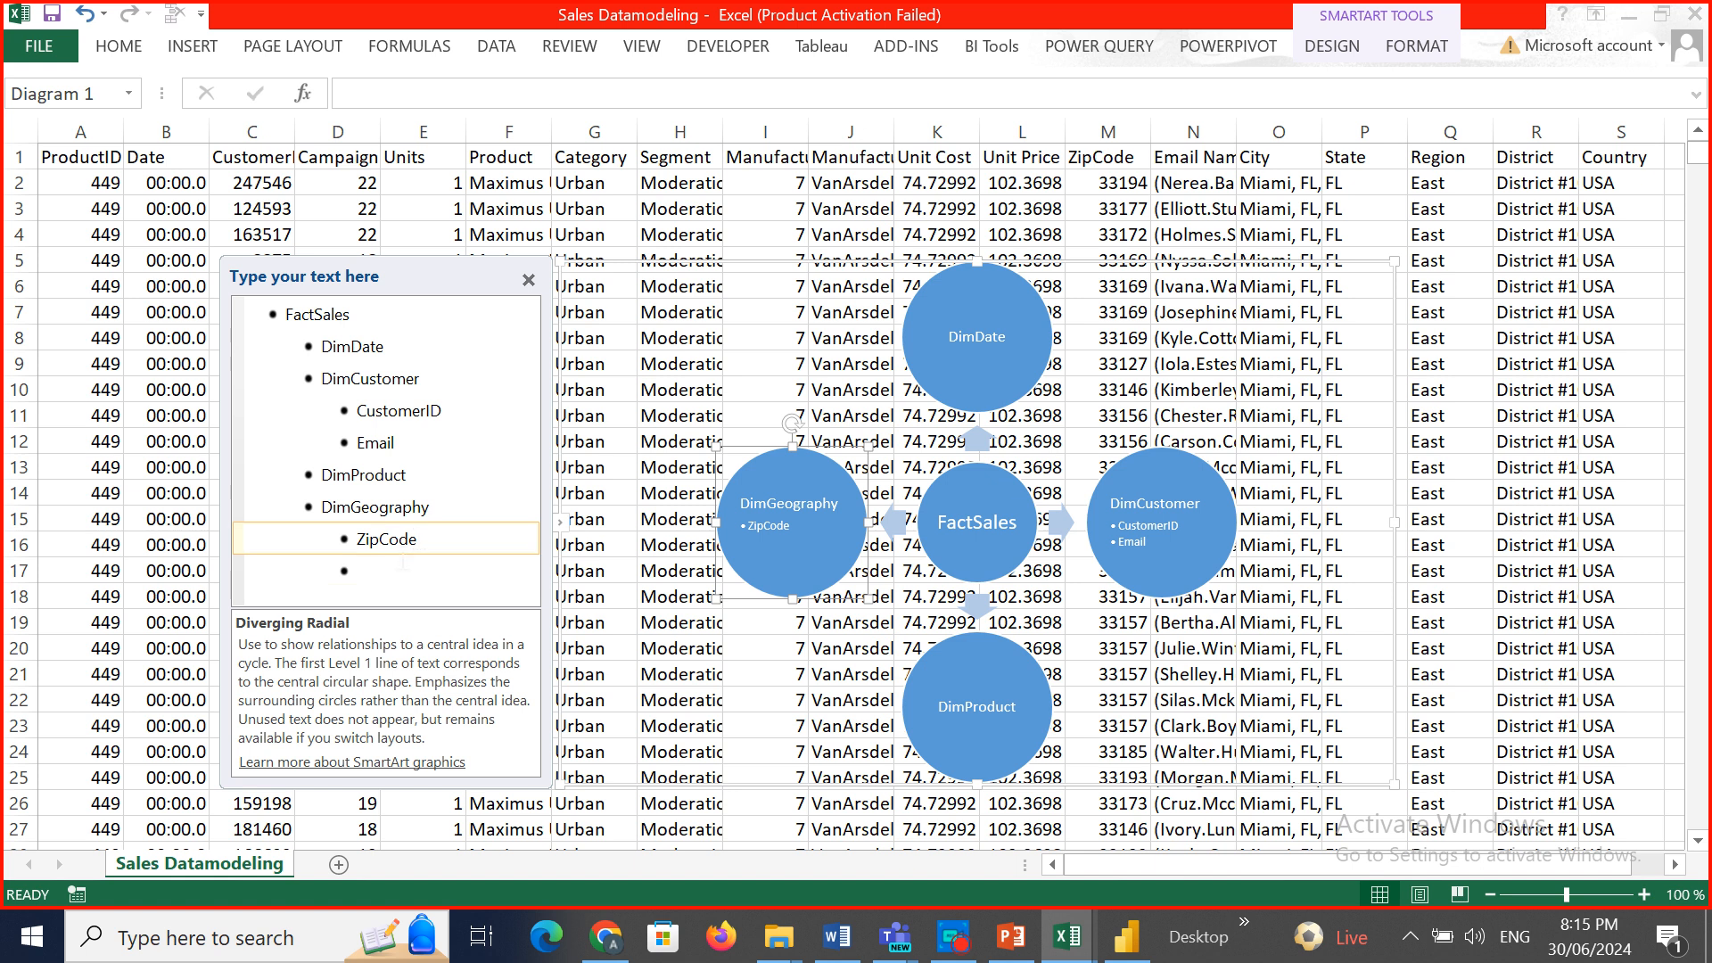
click(404, 563)
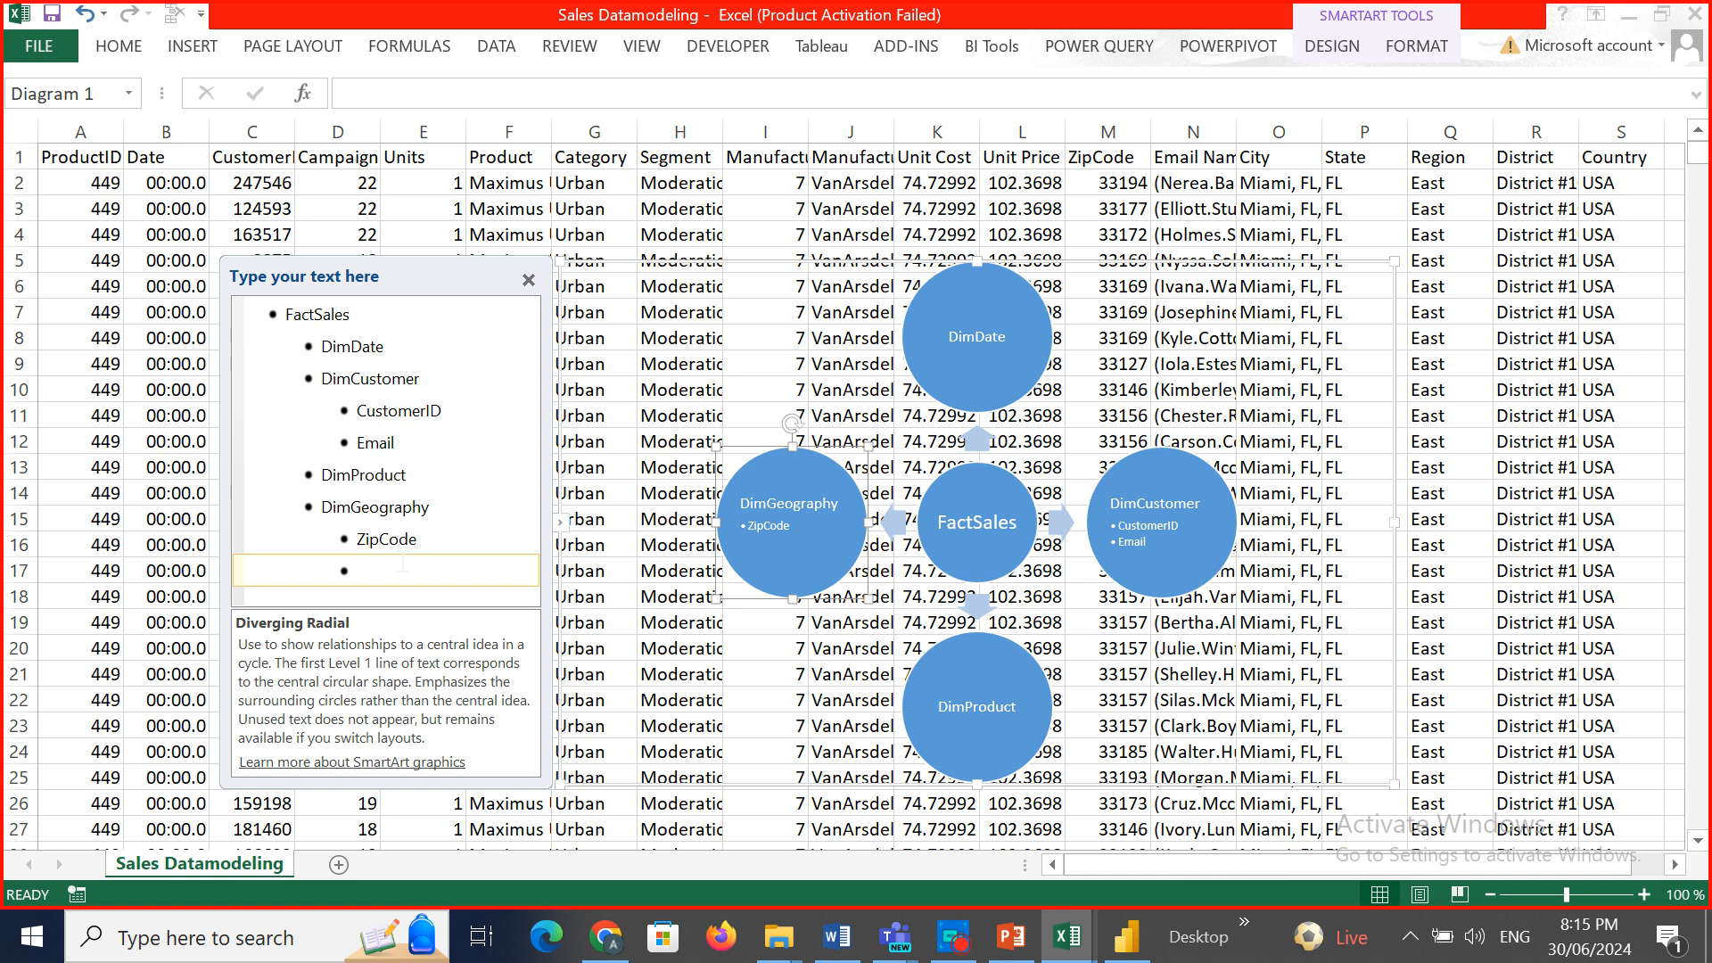
text(State)
key(Return)
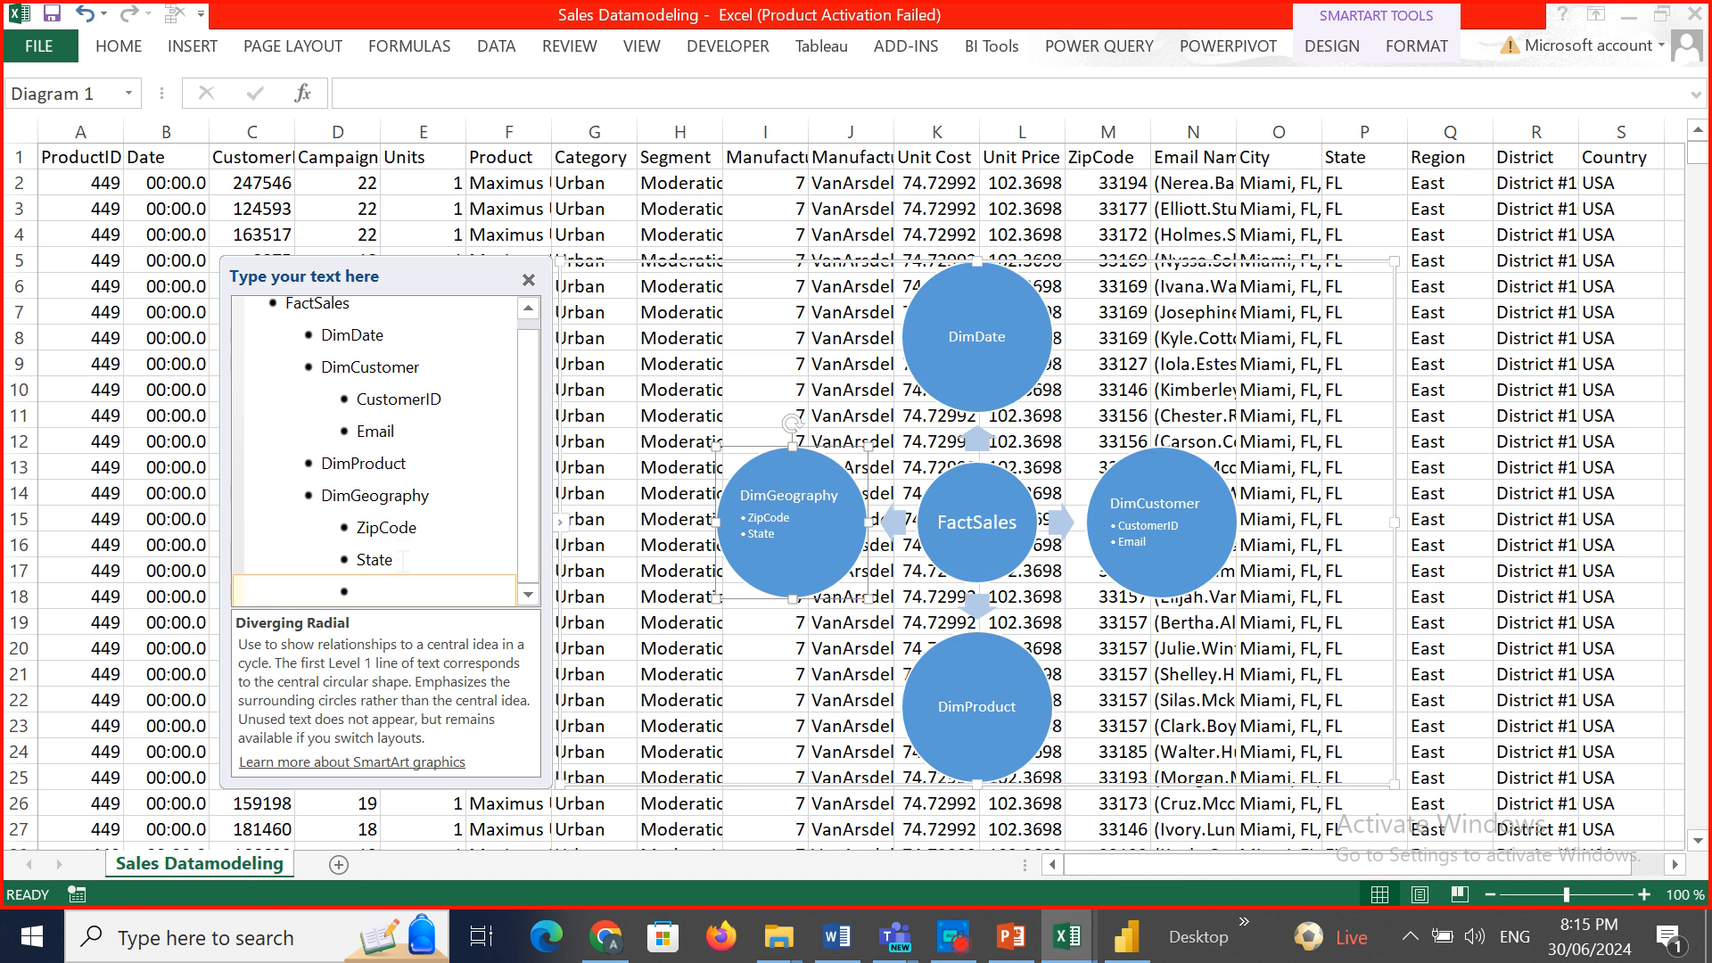
text(City)
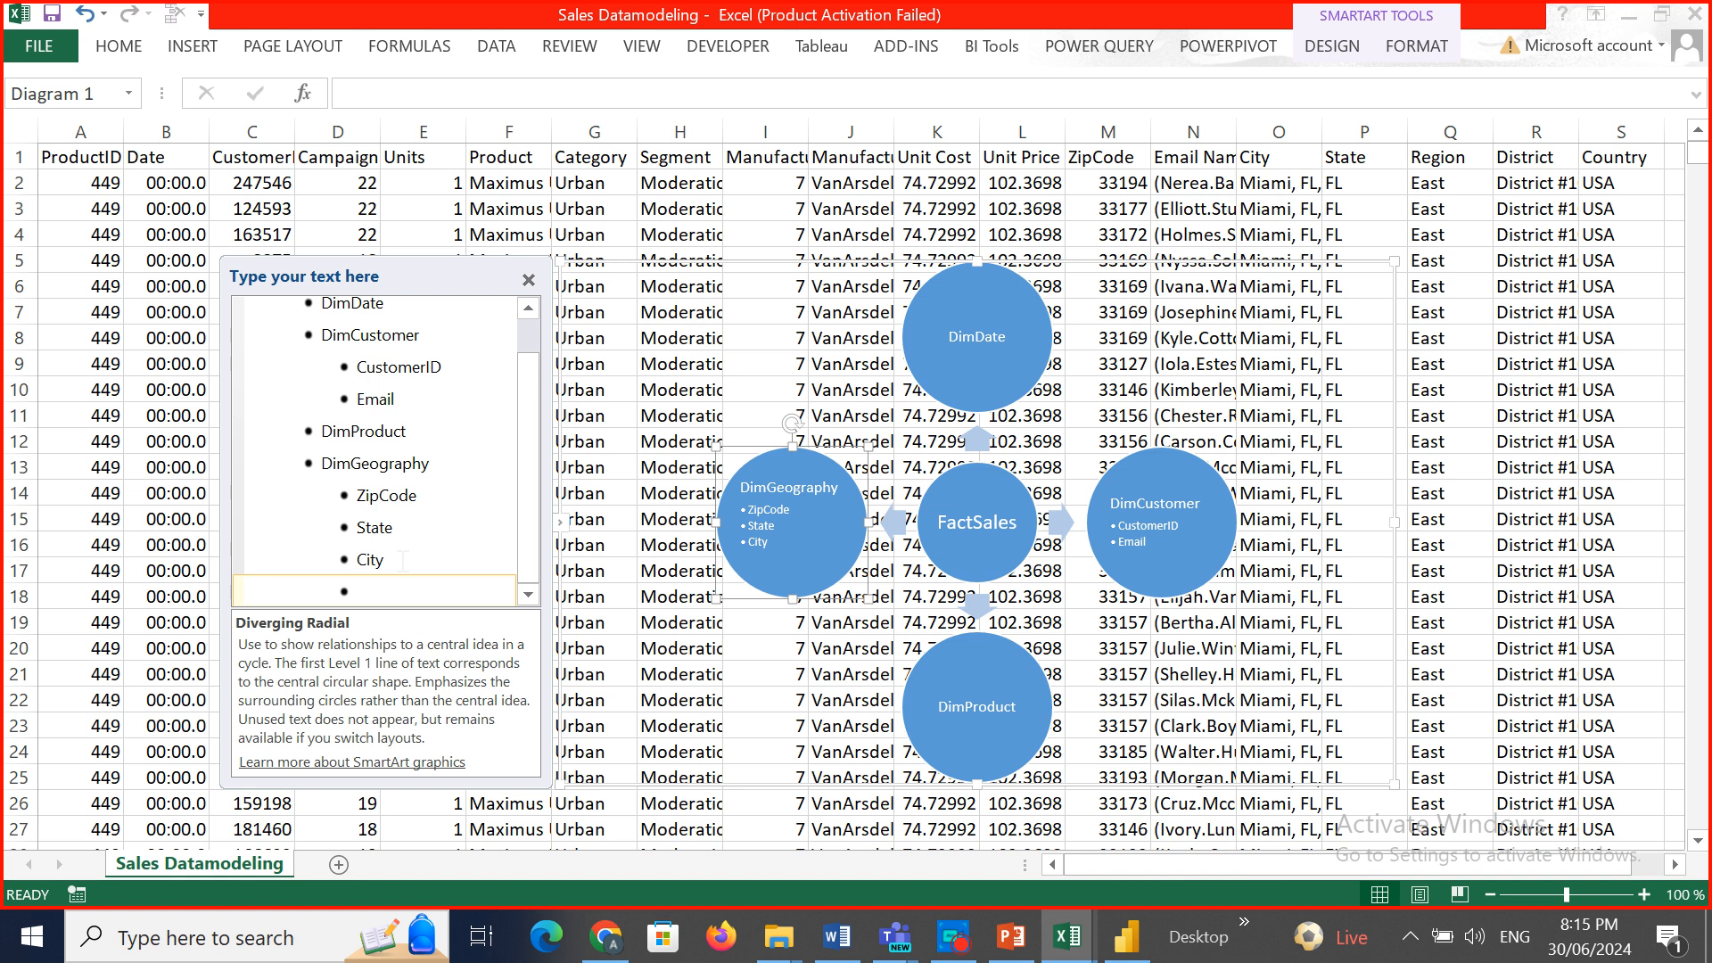
Add Region, Distric and Country as further sub-bullets under DimGeography.
text(Rego)
text(on)
key(Return)
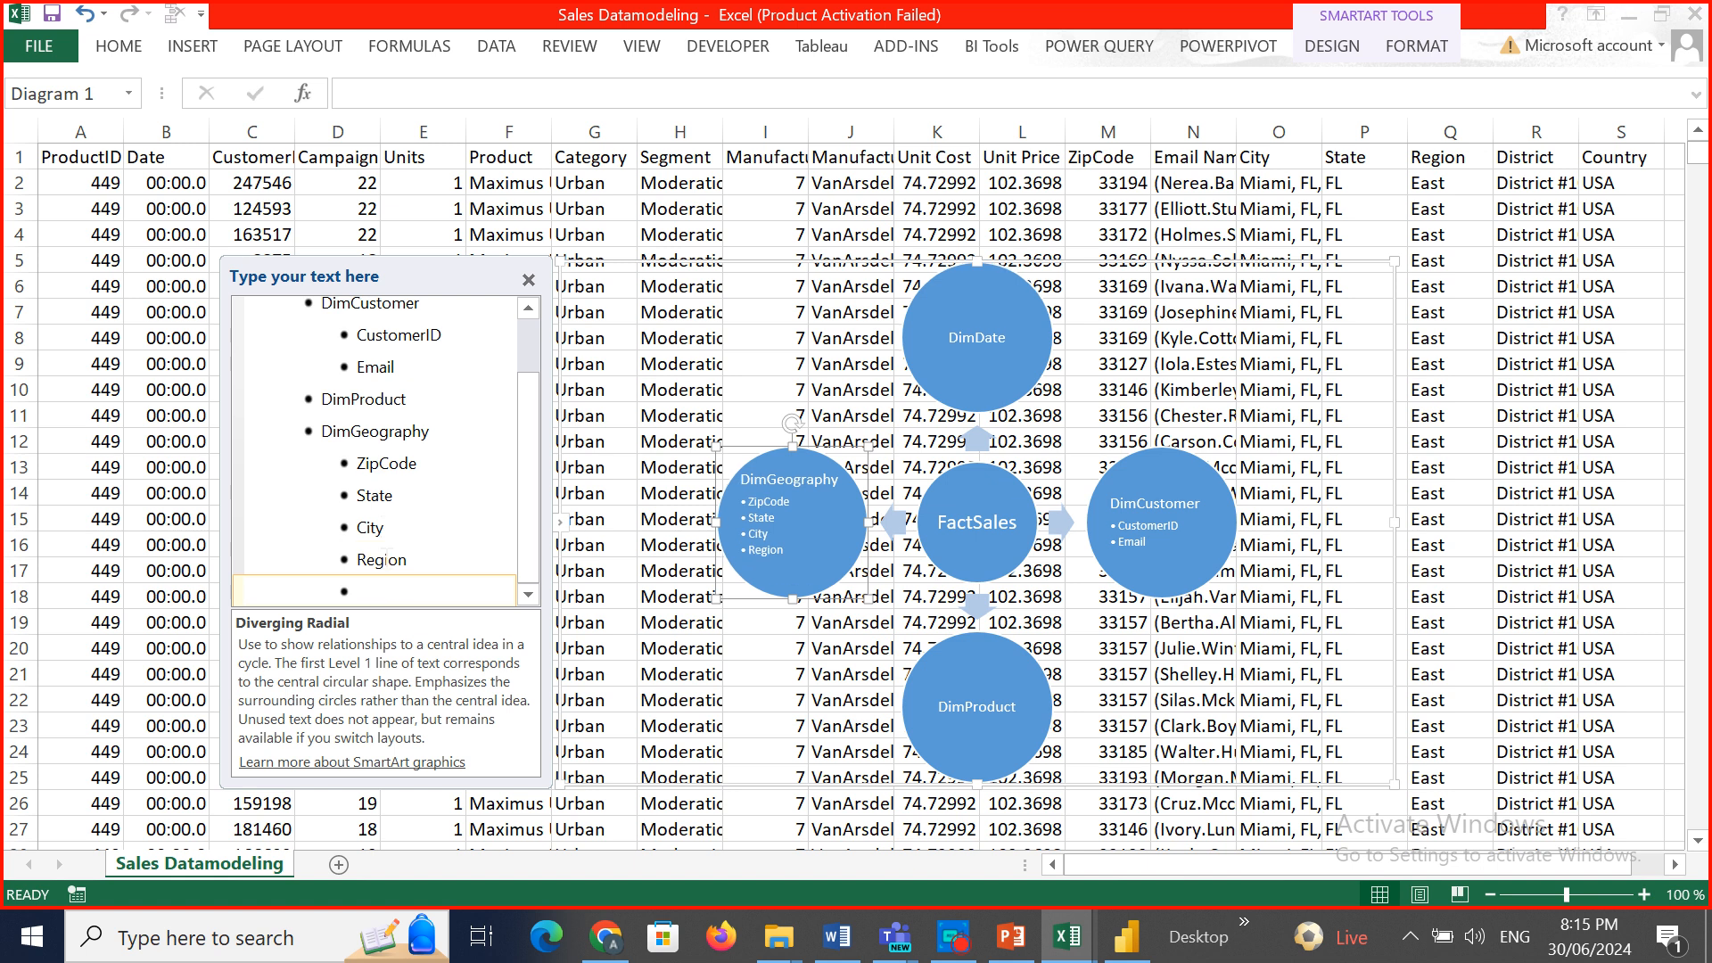
text(Distric)
key(Return)
text(Co)
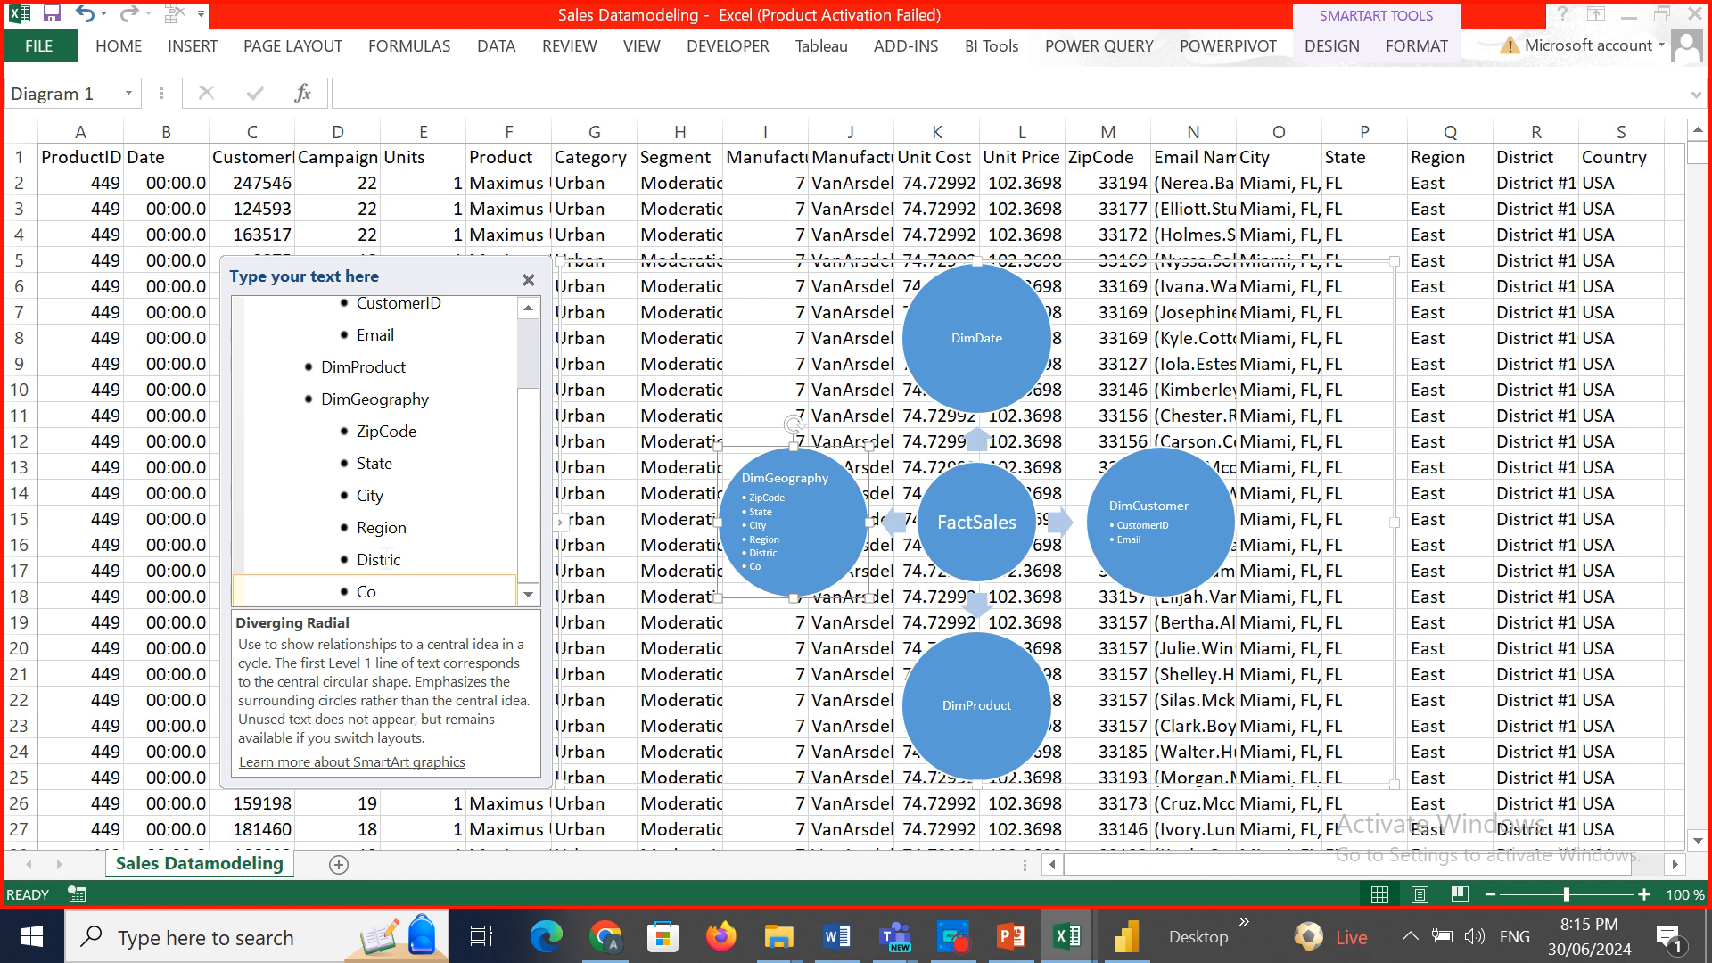
text(untry)
Add a ProductID entry directly below DimProduct, at the same level, in the diagram's text.
click(419, 366)
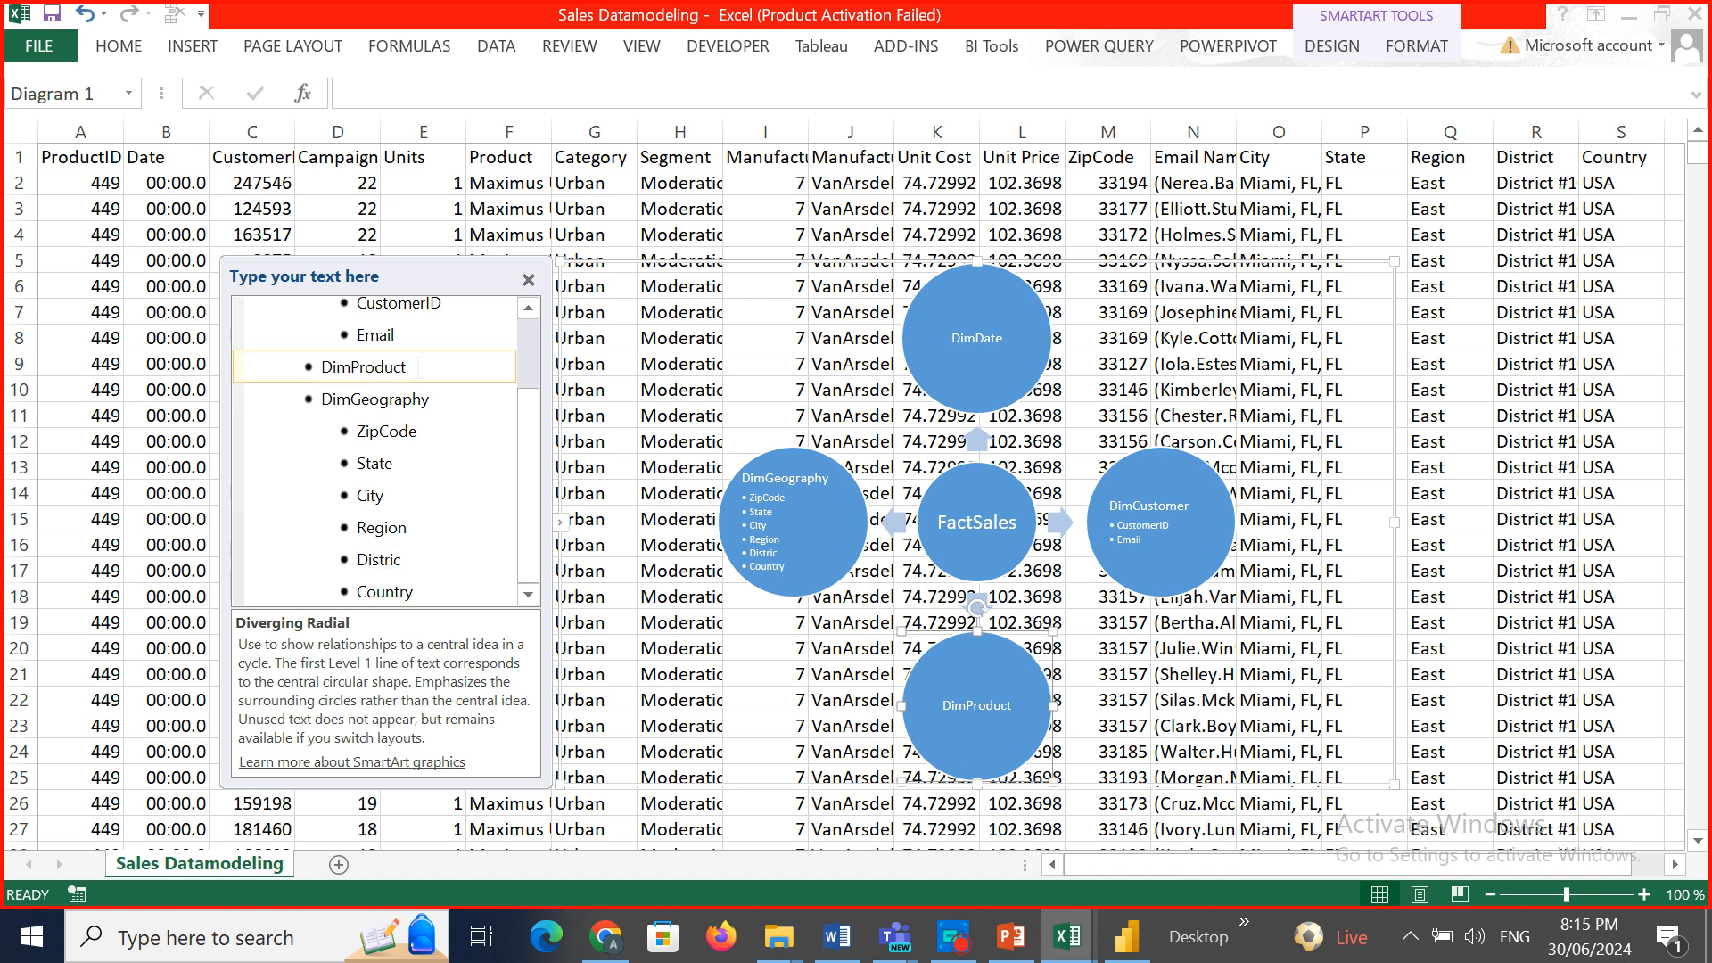
key(Return)
text(Product)
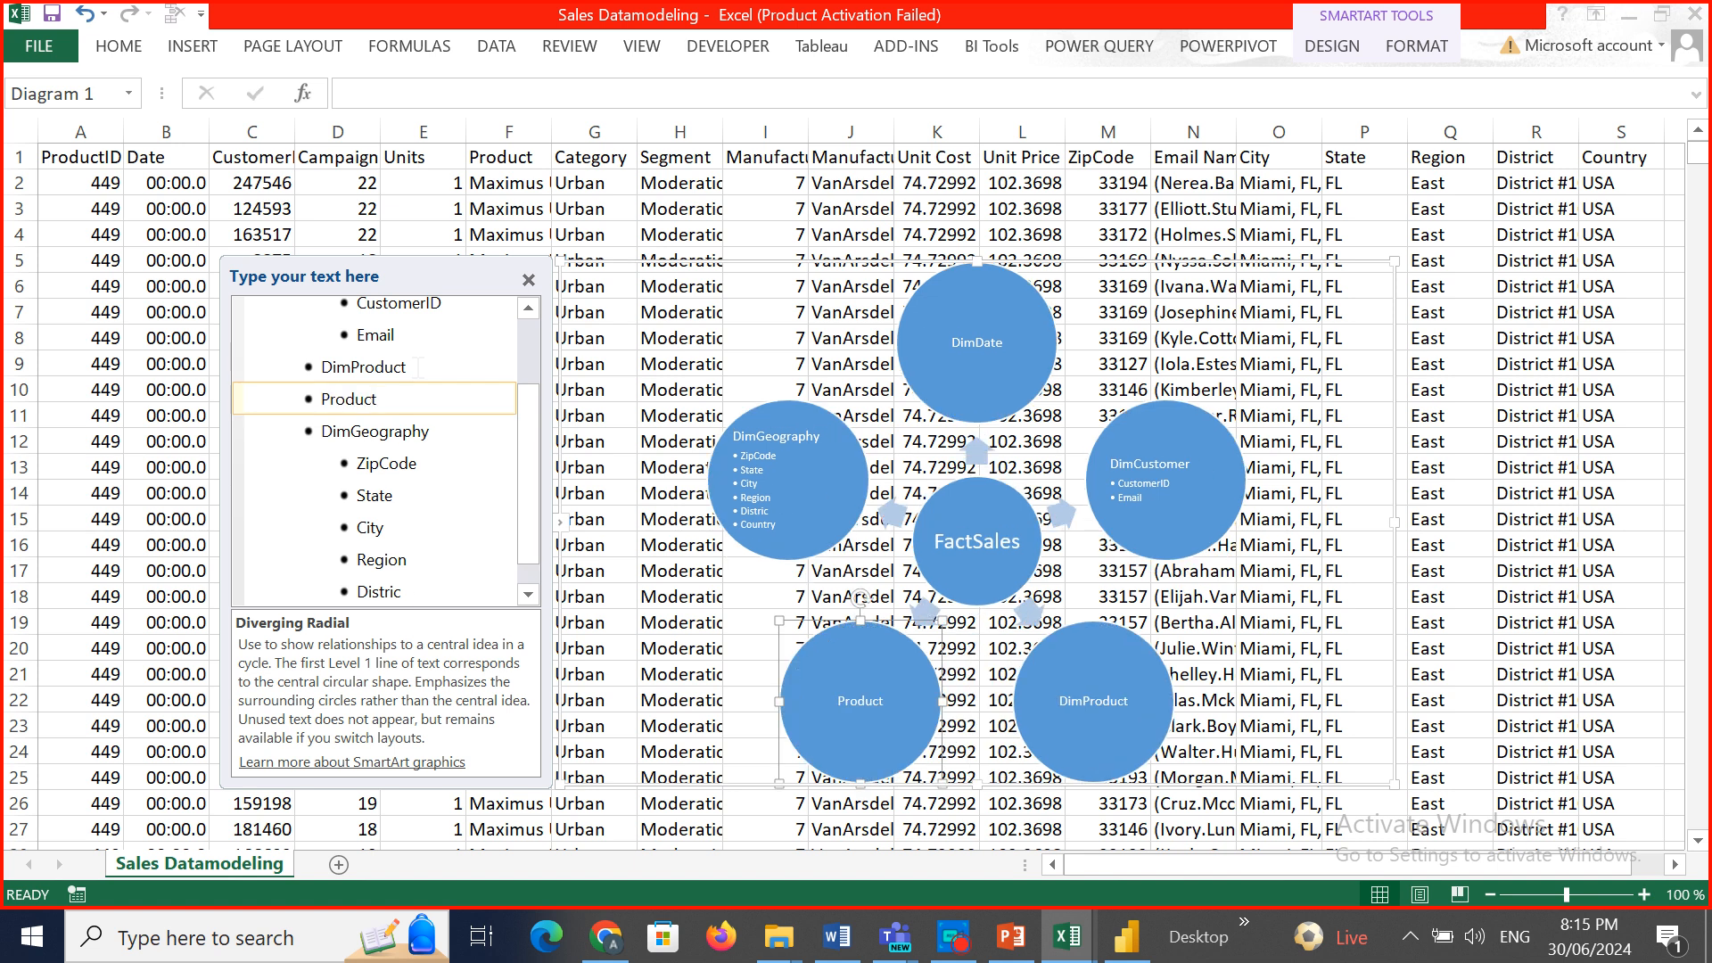
text( I#)
key(BackSpace)
key(BackSpace)
key(BackSpace)
text(ID)
Switch to the Microsoft Teams meeting and share the Sales Datamodeling tab Excel window.
click(973, 27)
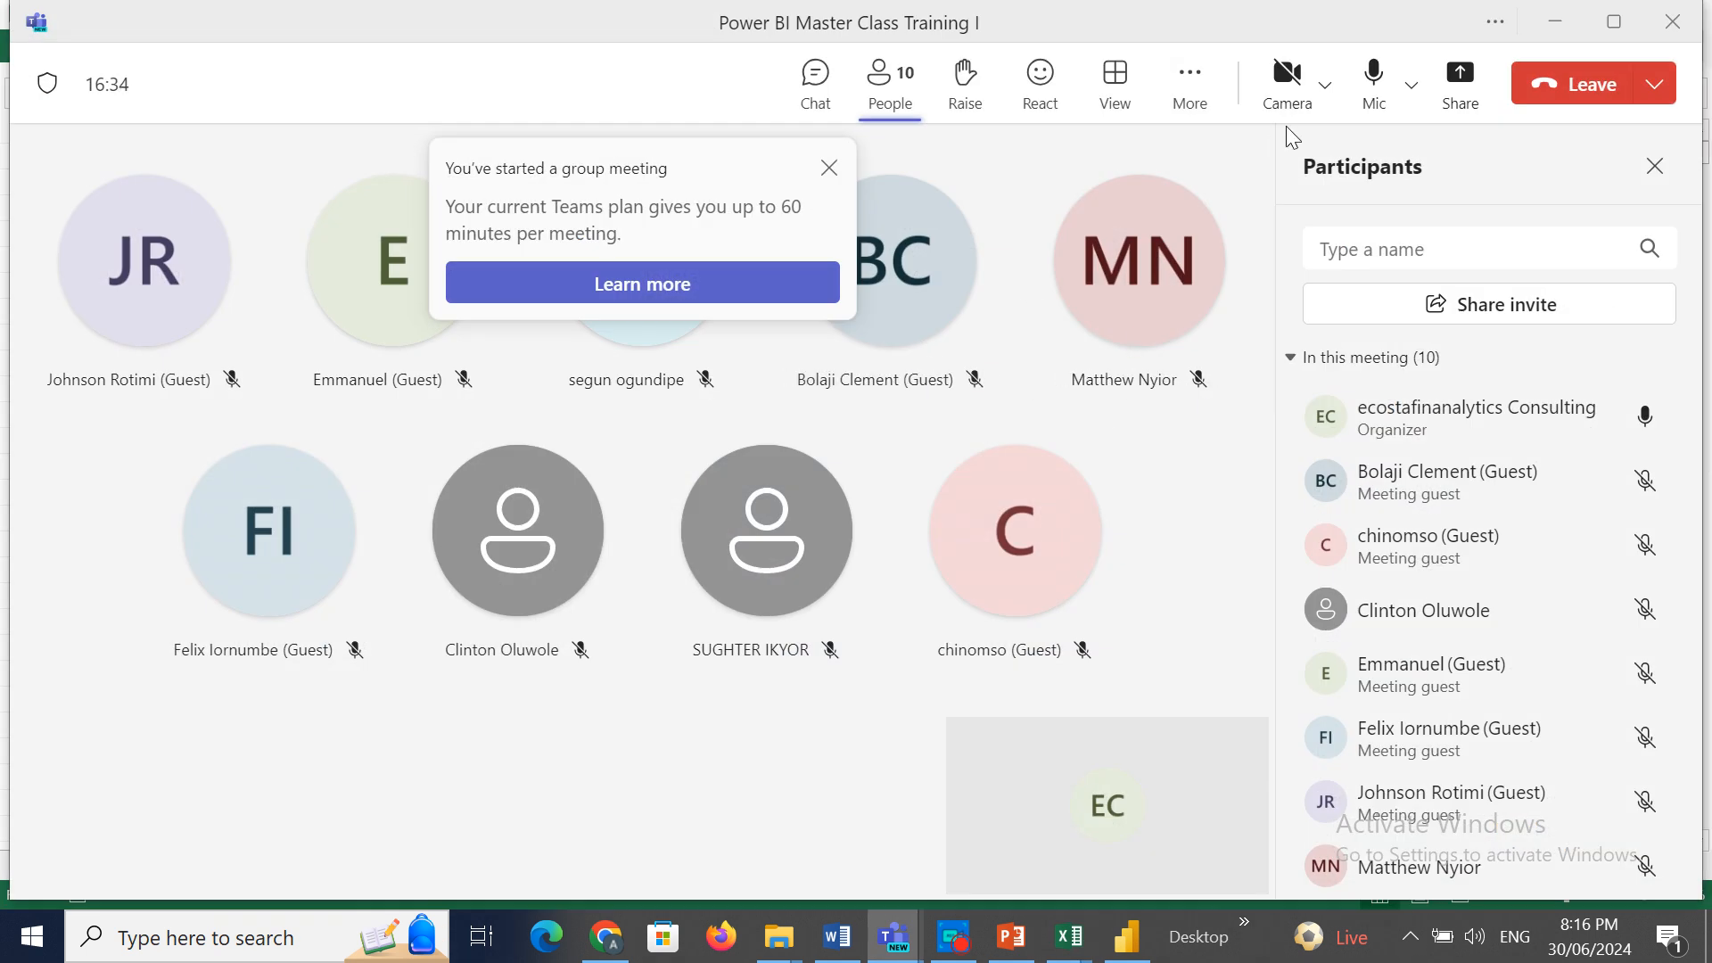
click(1473, 71)
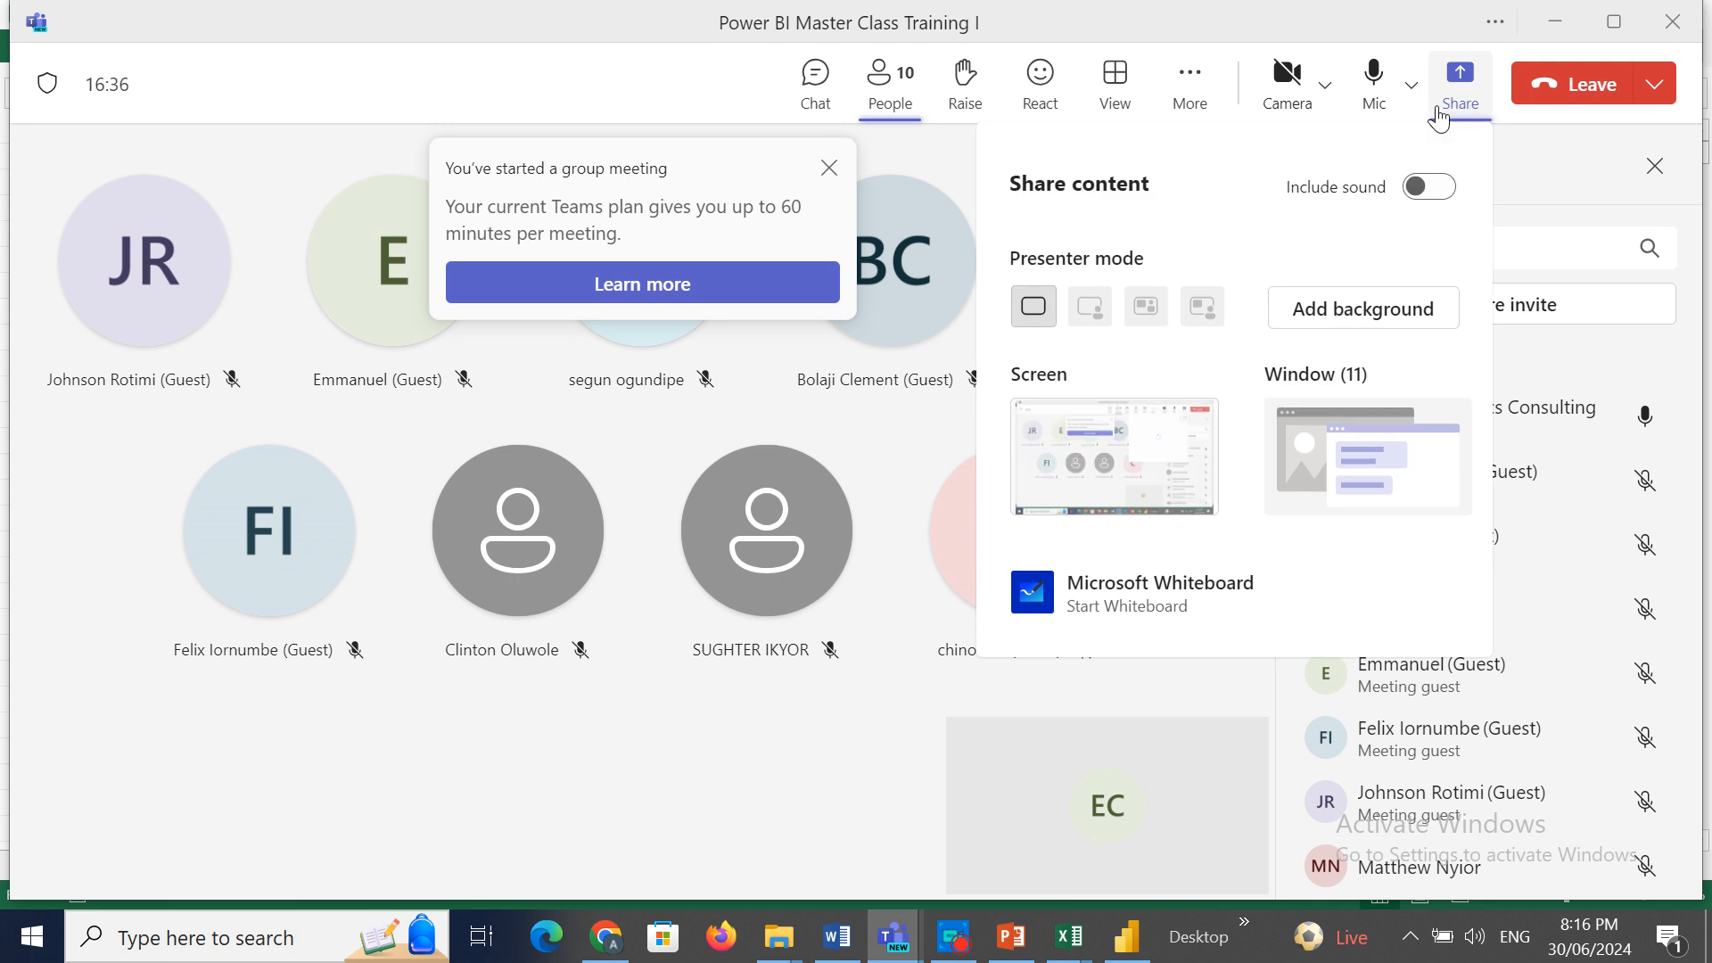
click(1357, 435)
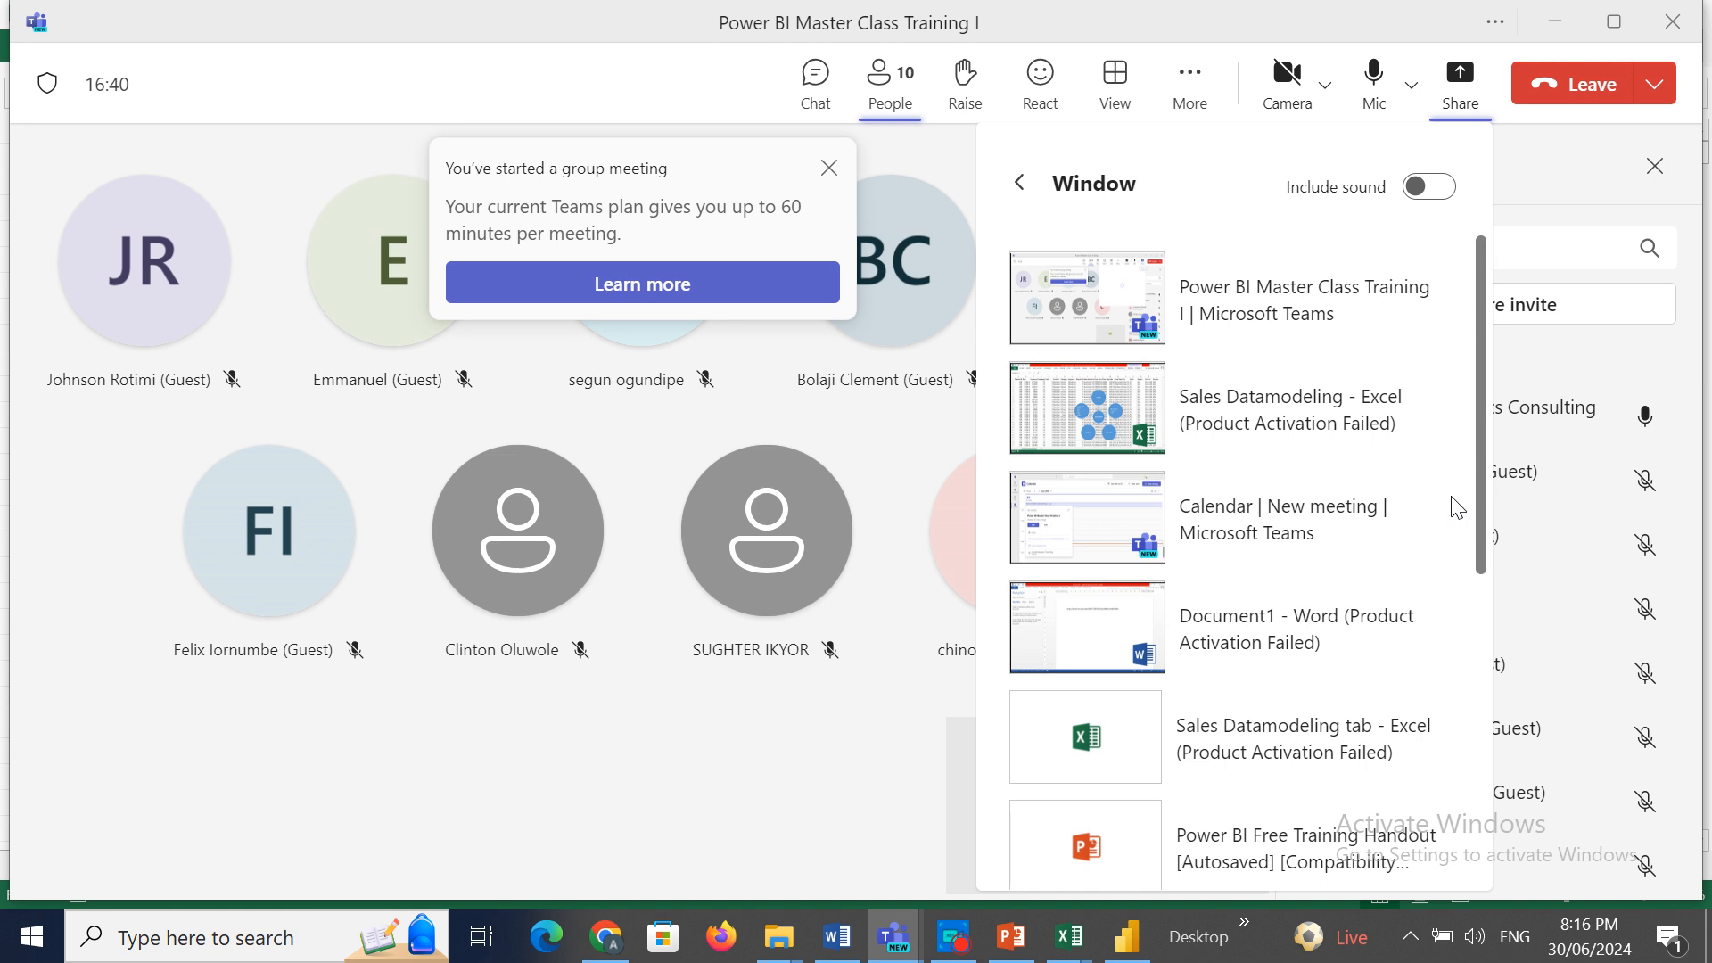
click(1076, 715)
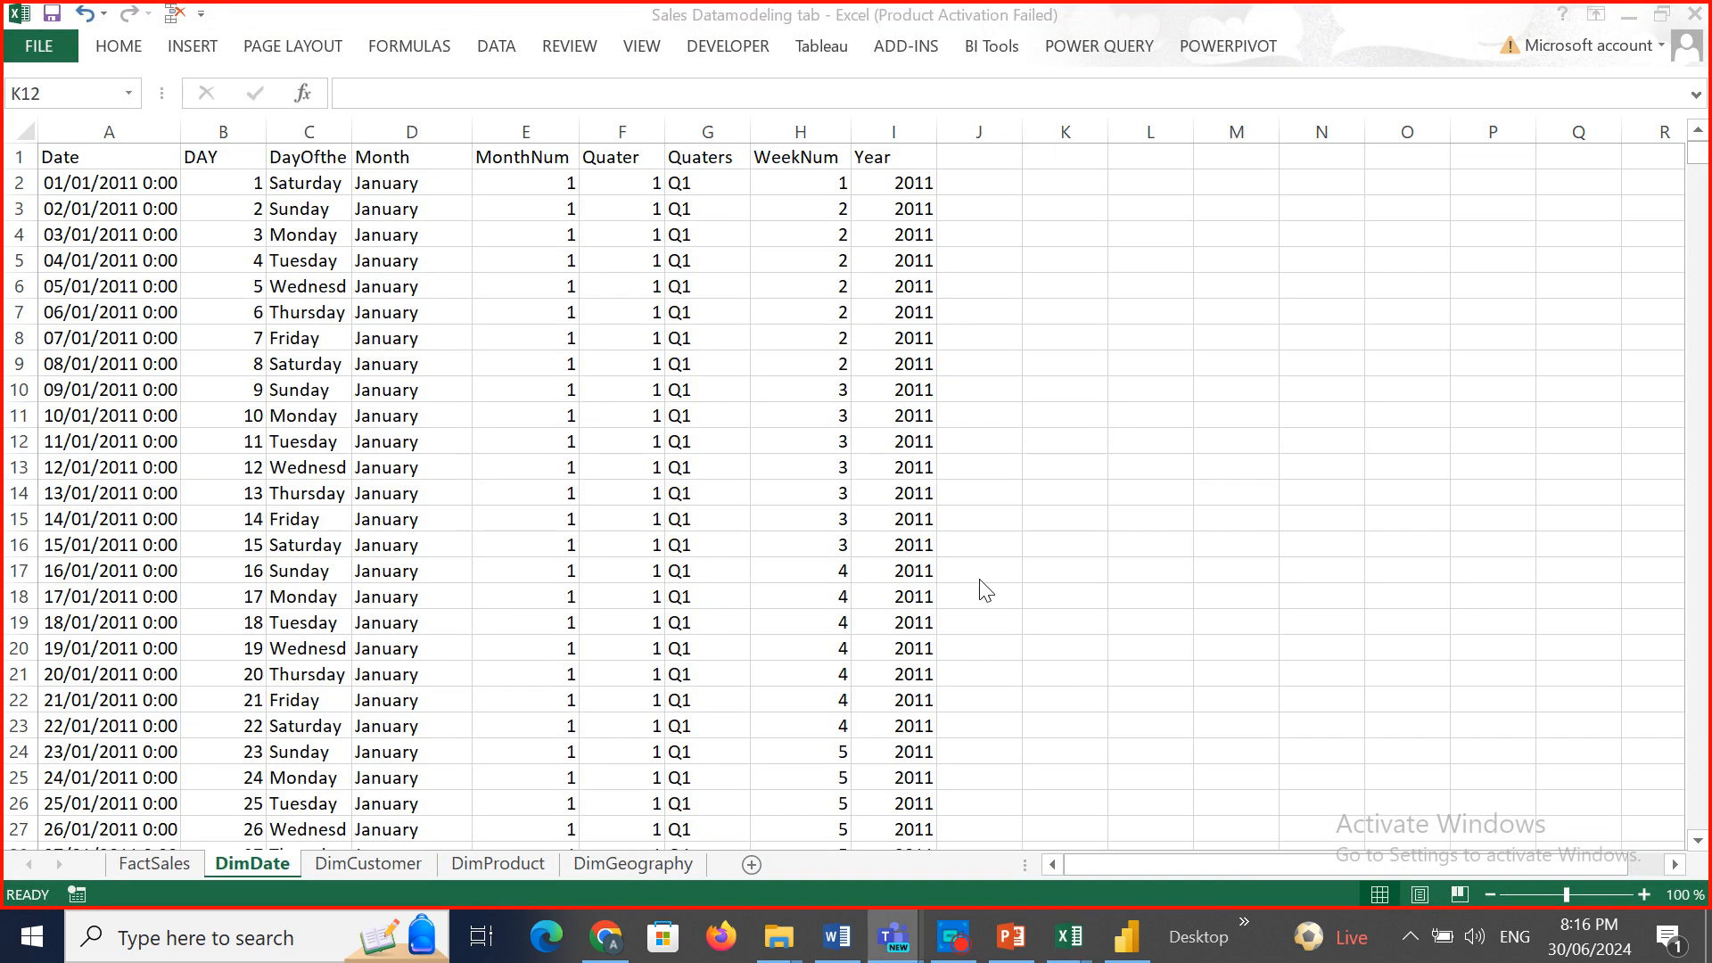
Examine the FactSales sheet's column headers from ProductID through Unit Cost.
click(153, 873)
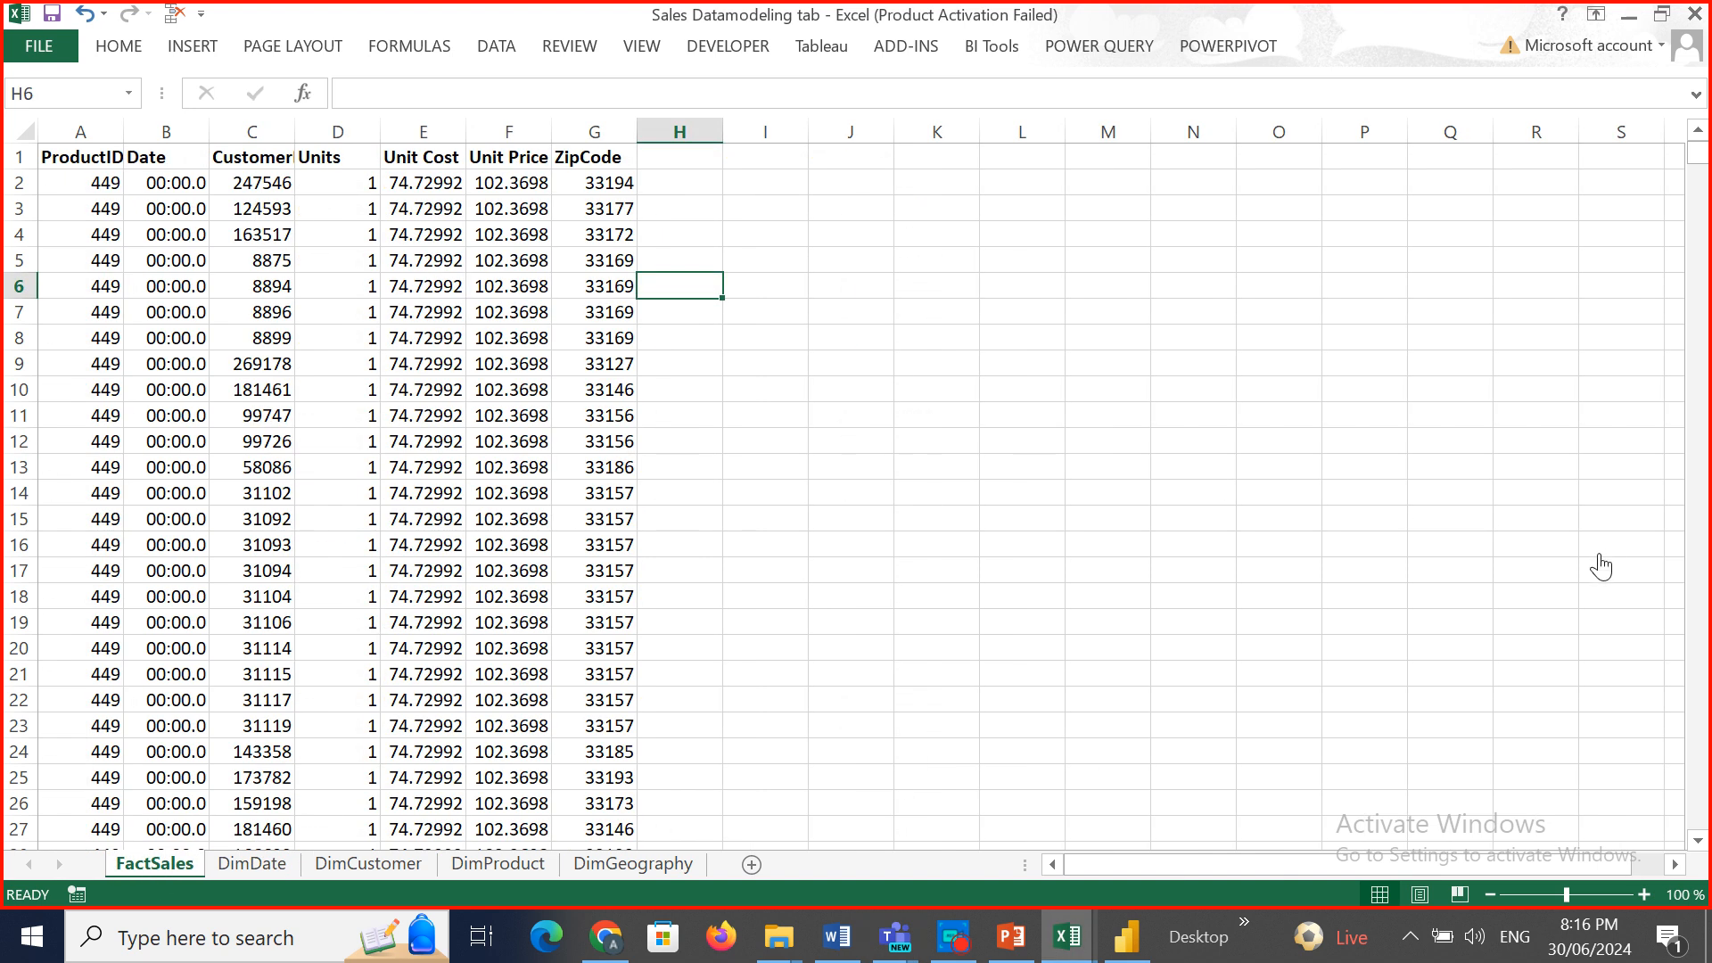
click(86, 161)
key(Right)
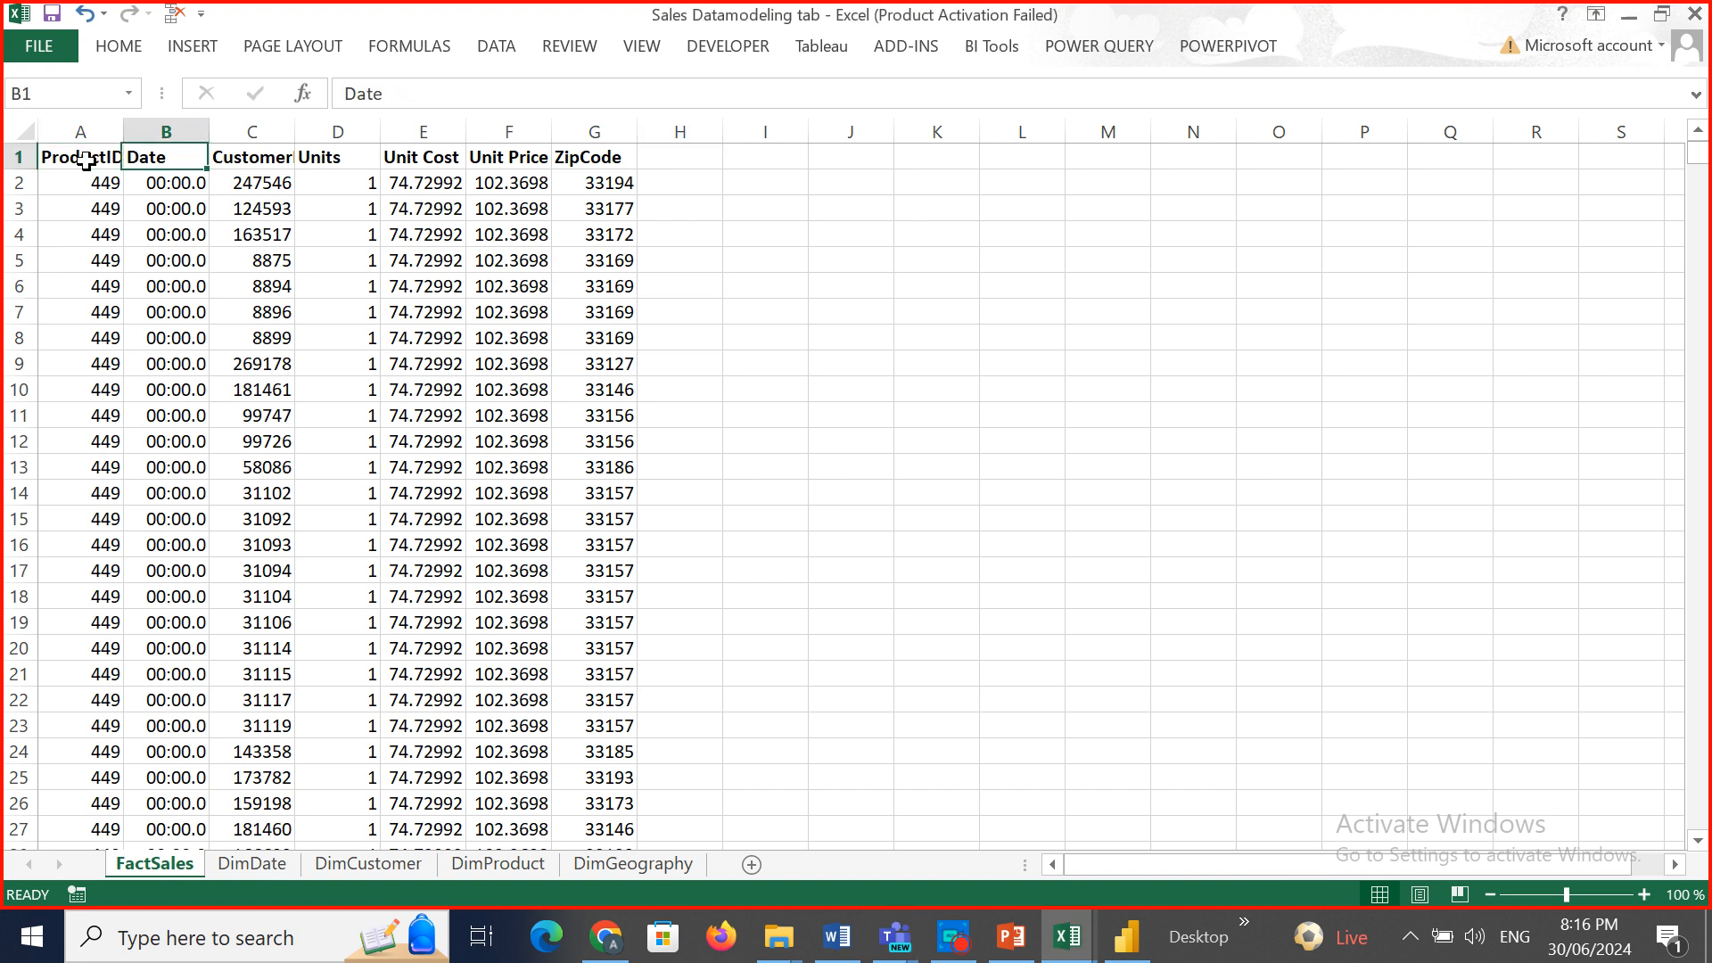
key(Right)
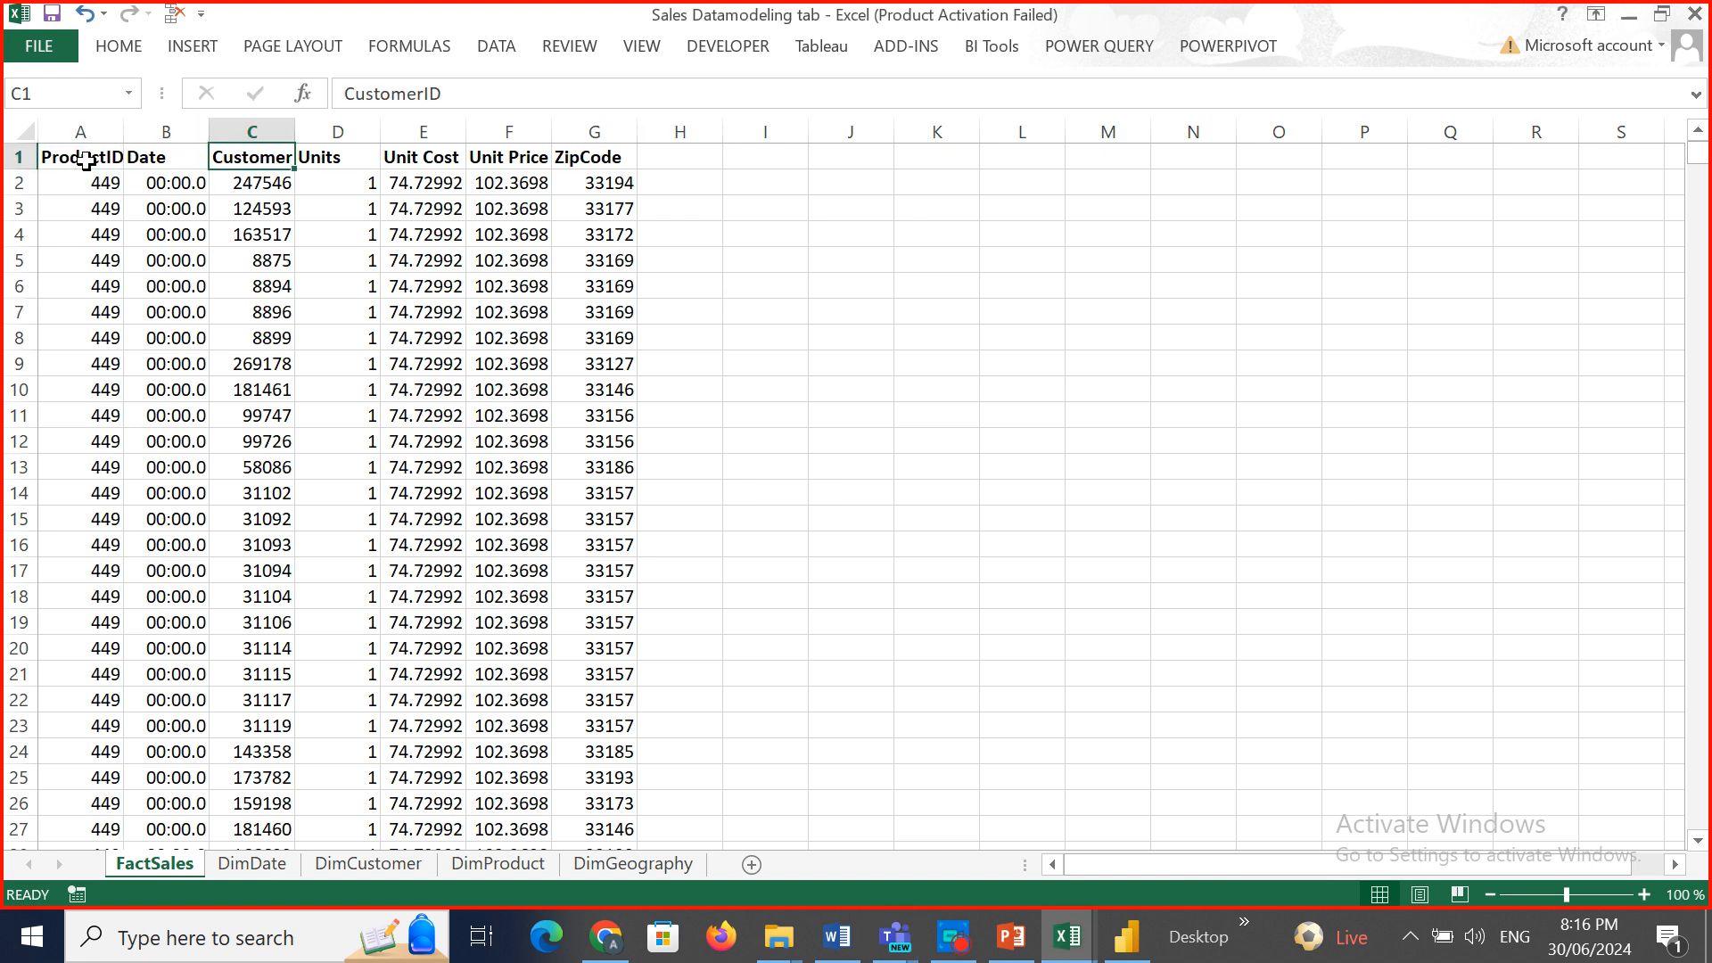
key(Right)
key(Right)
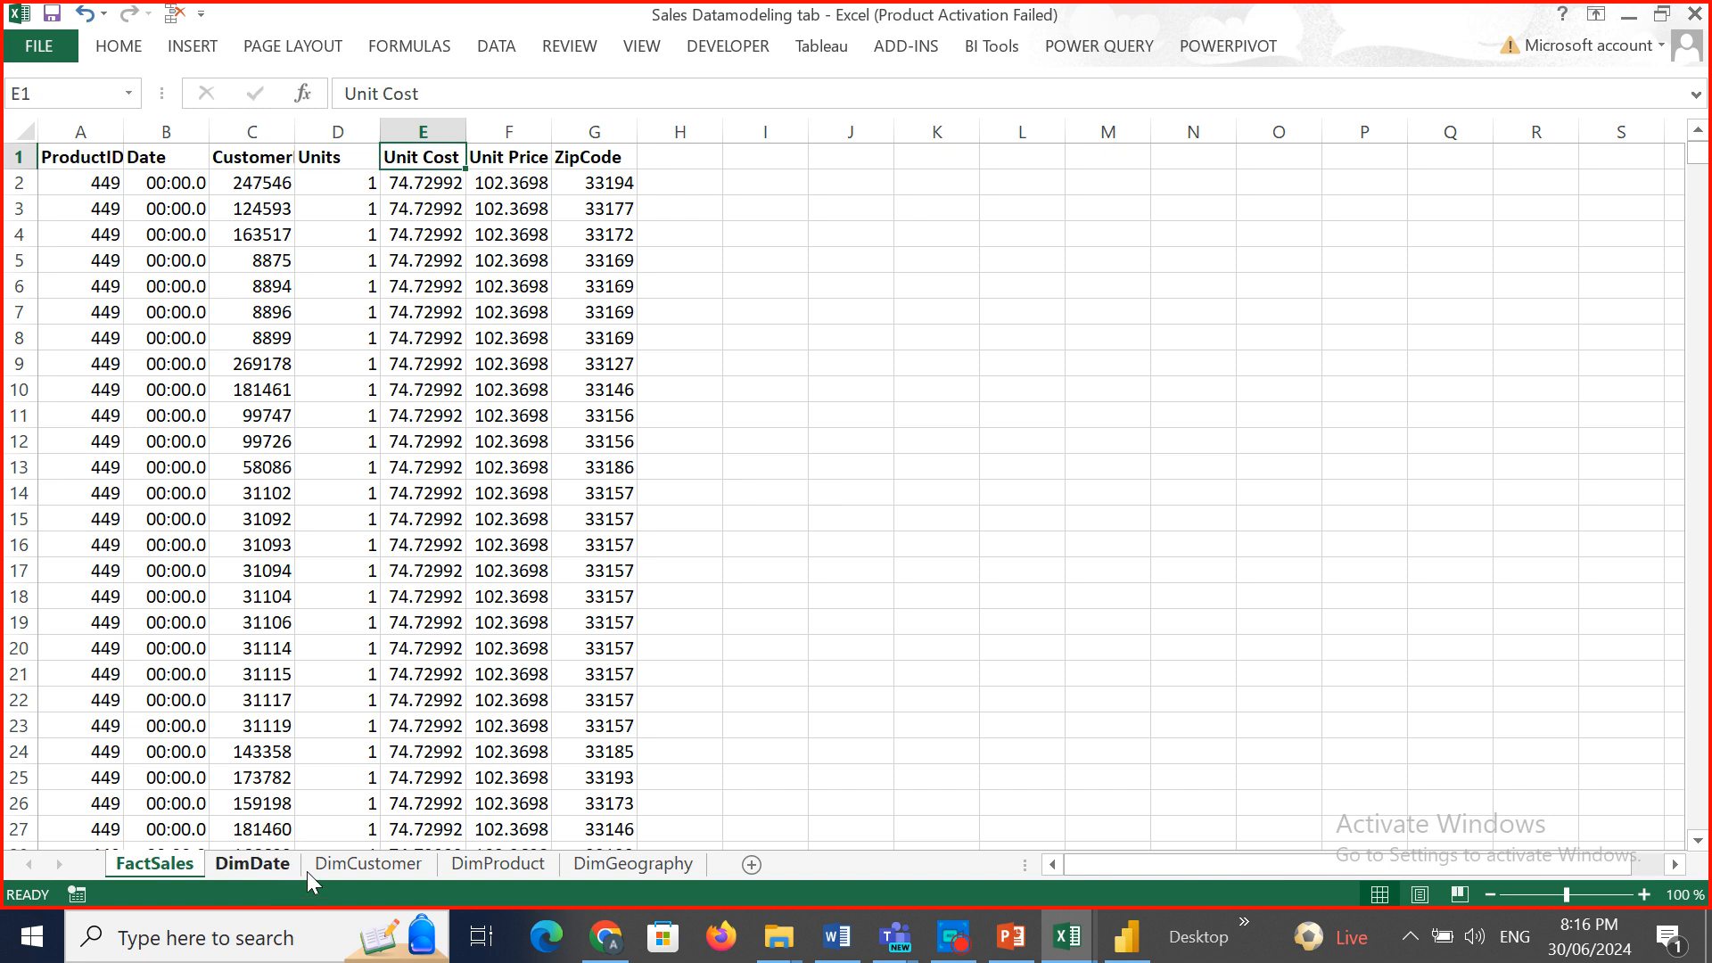
Review the DimCustomer, DimProduct and DimGeography sheets and their column headers.
click(329, 870)
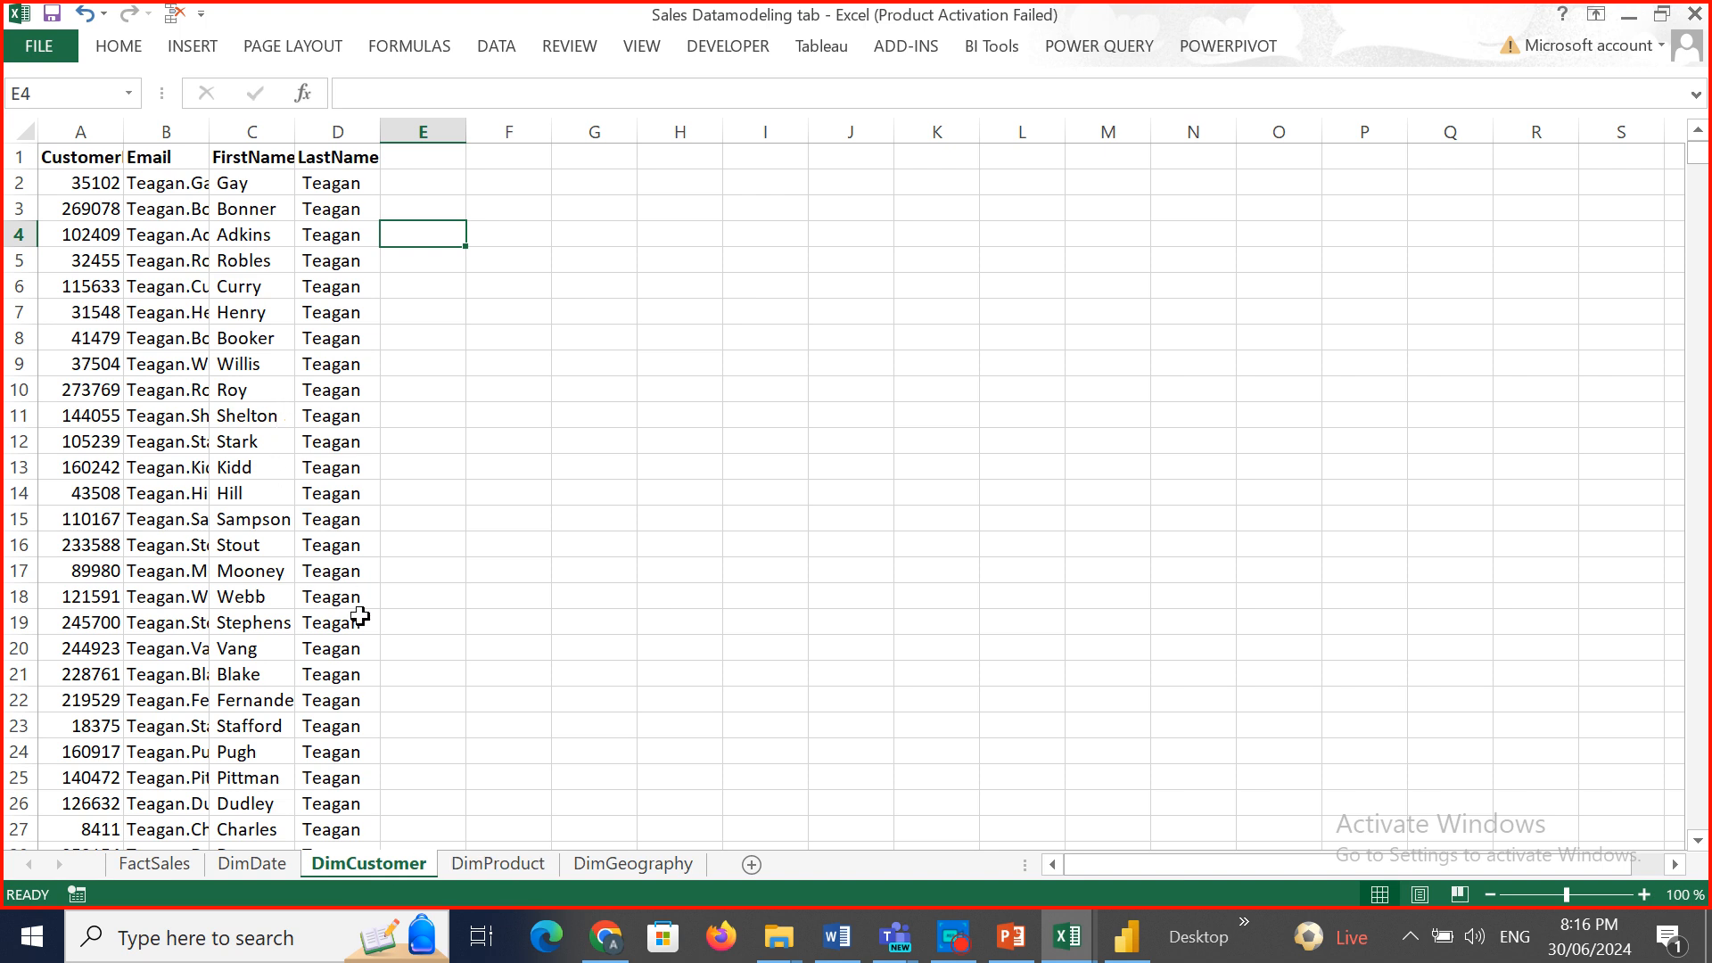
click(507, 864)
click(646, 863)
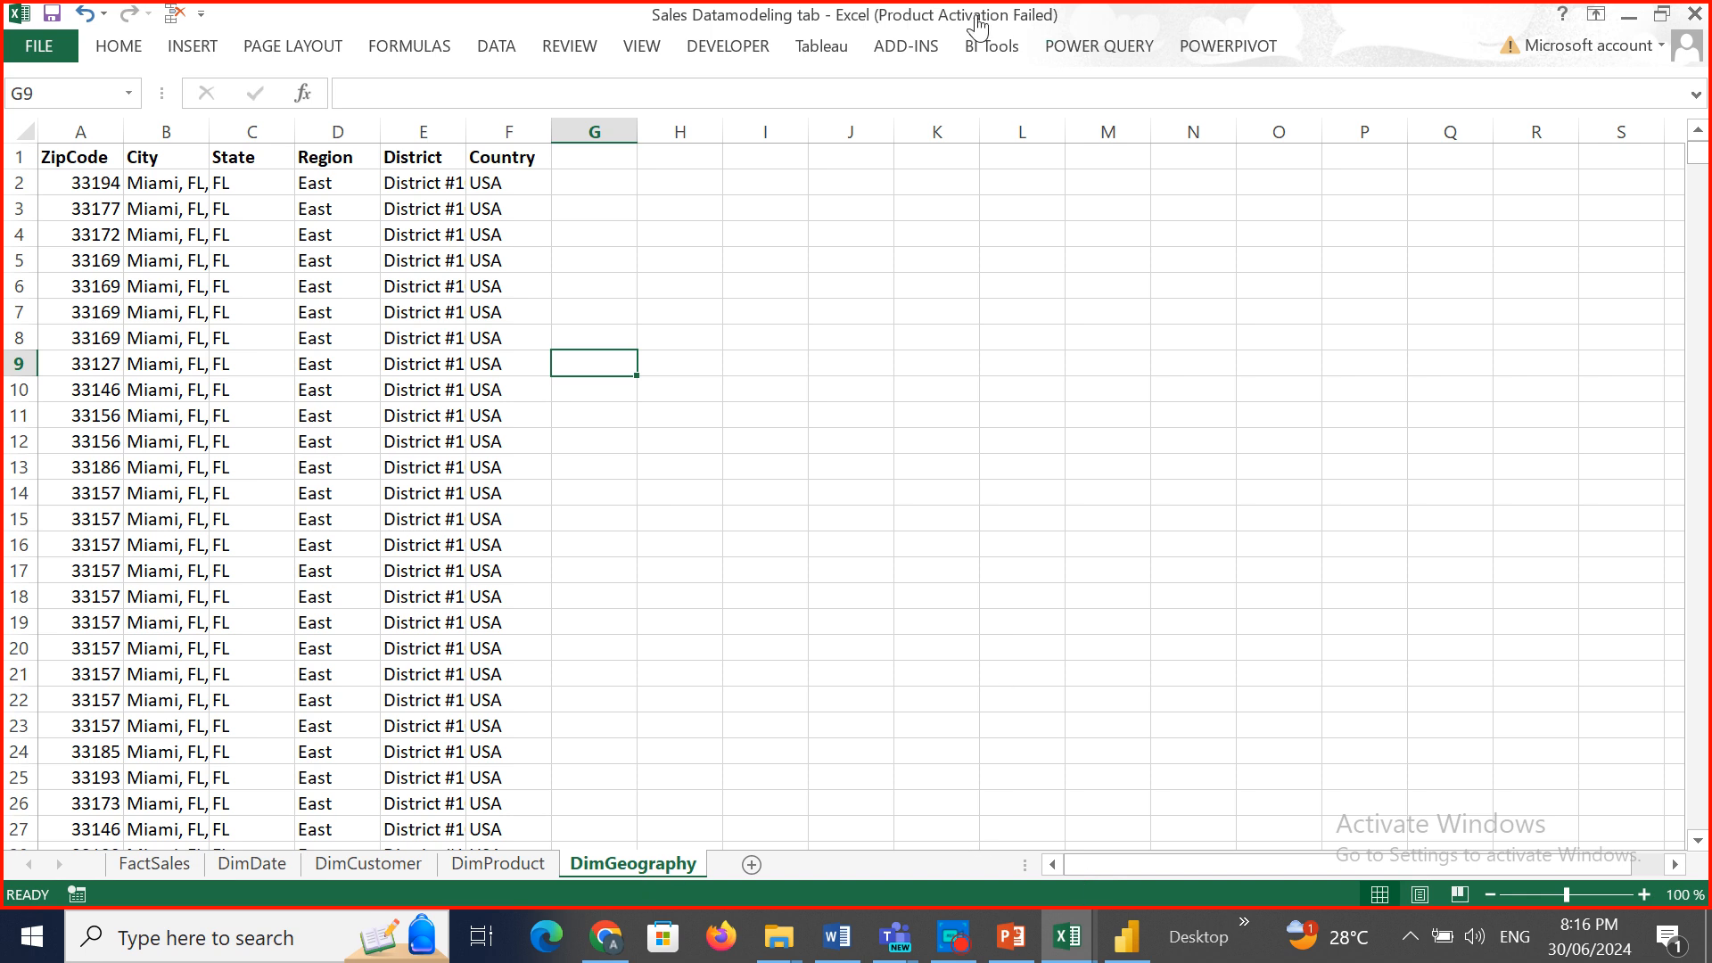
Switch to the Microsoft Teams meeting, hide the participants list and share the Sales Datamodeling Excel window.
key(alt+Tab)
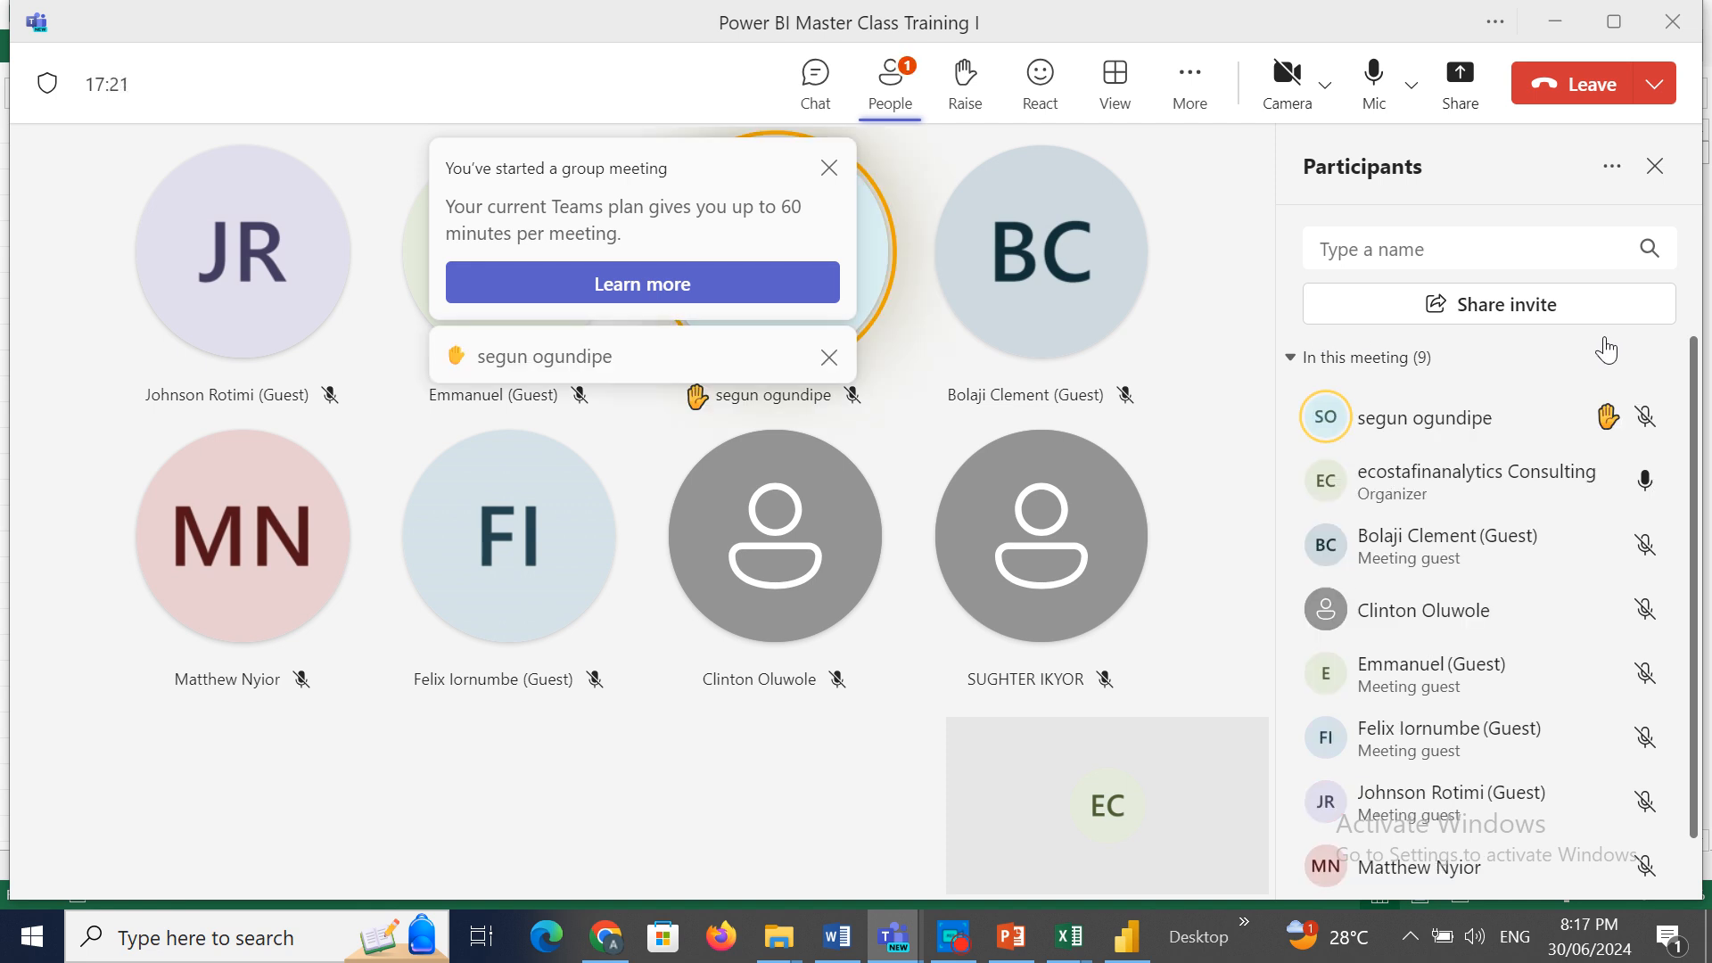
click(899, 93)
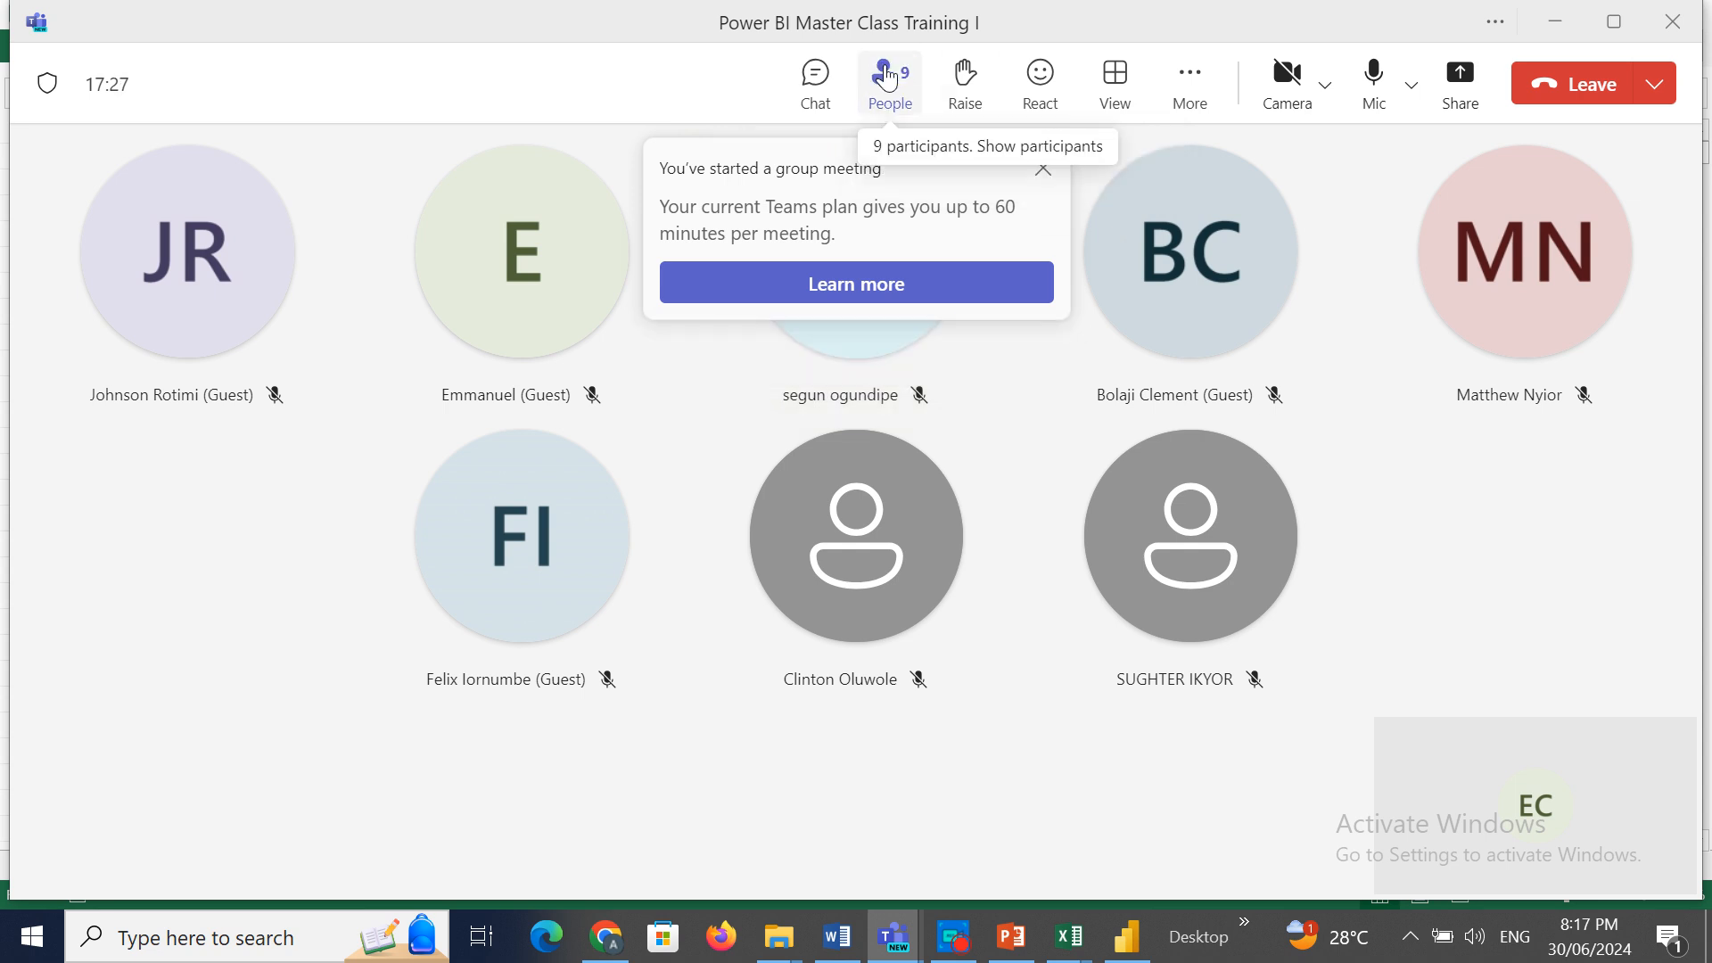
click(1454, 94)
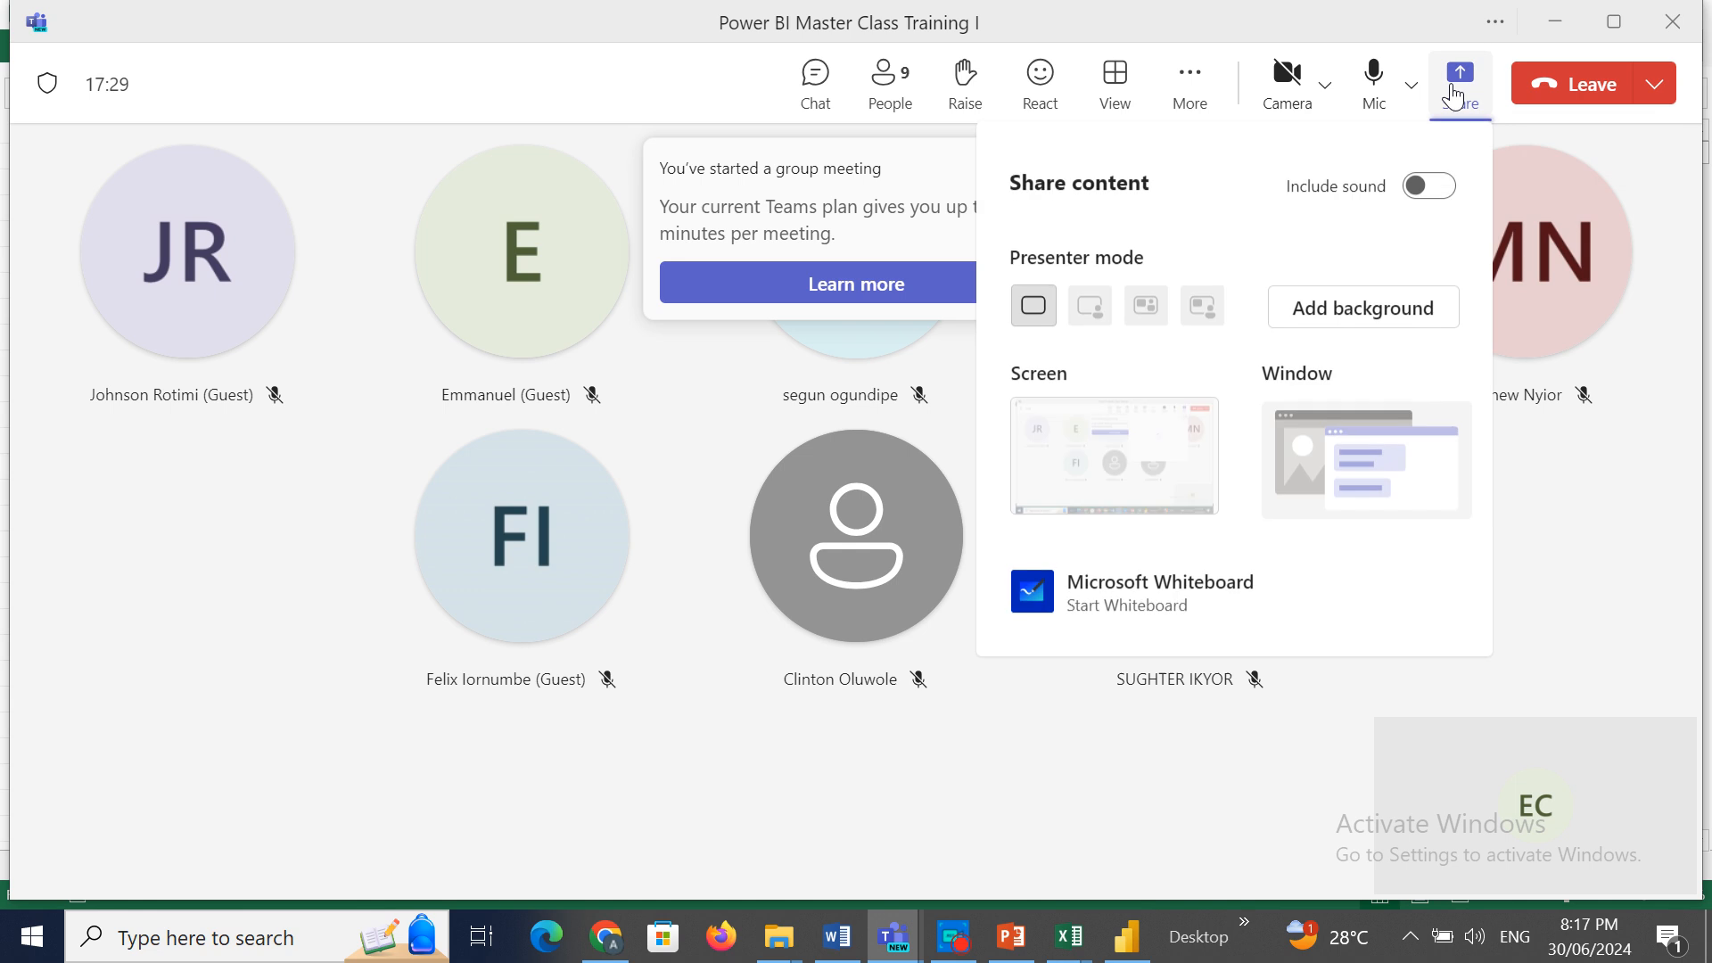
click(1385, 455)
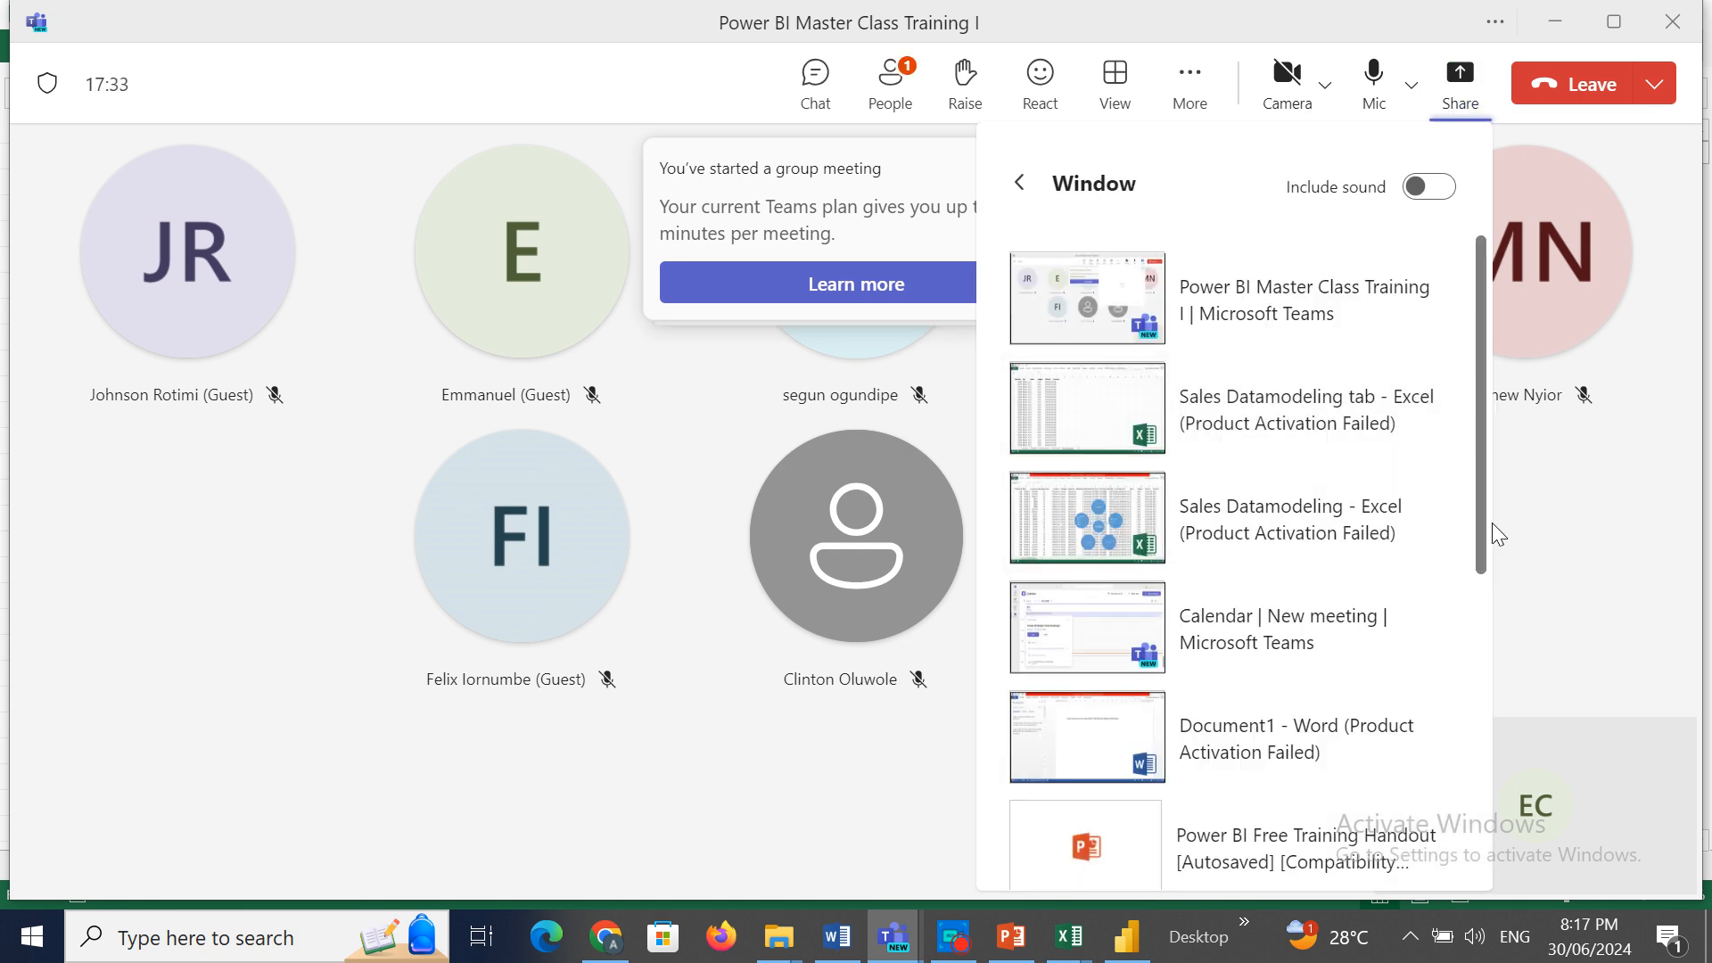
click(1121, 516)
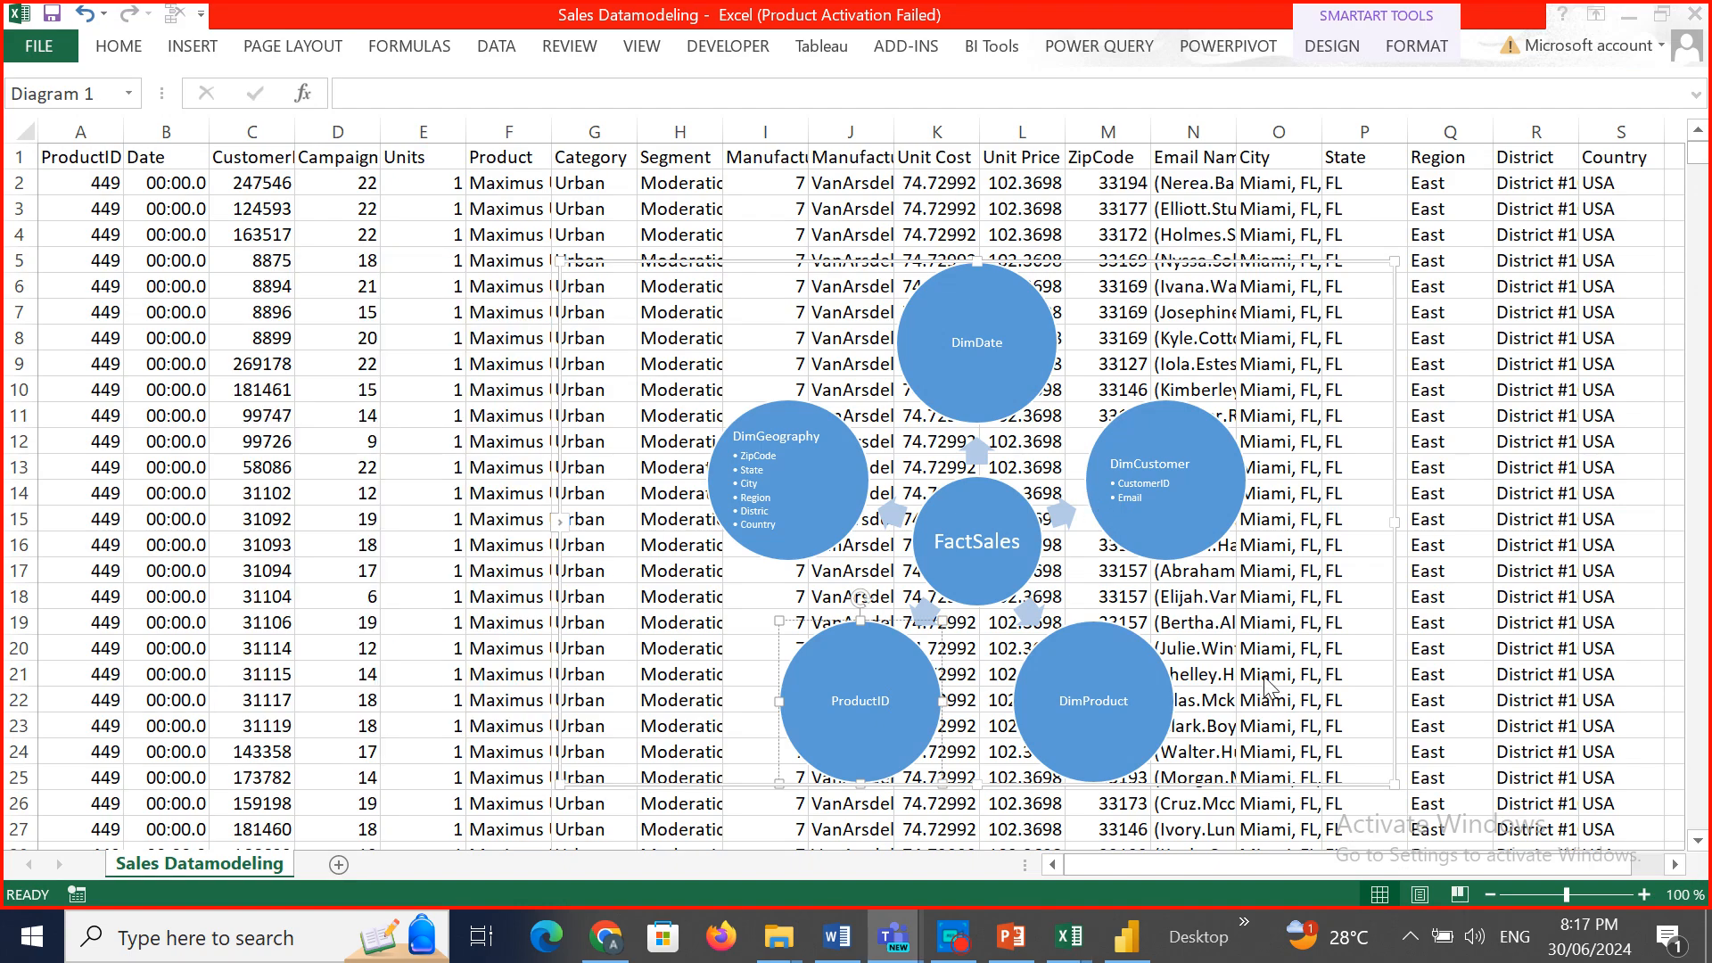
Check the participants list in the Teams meeting and return to the FactSales circle in the Sales Datamodeling workbook's diagram.
click(1594, 612)
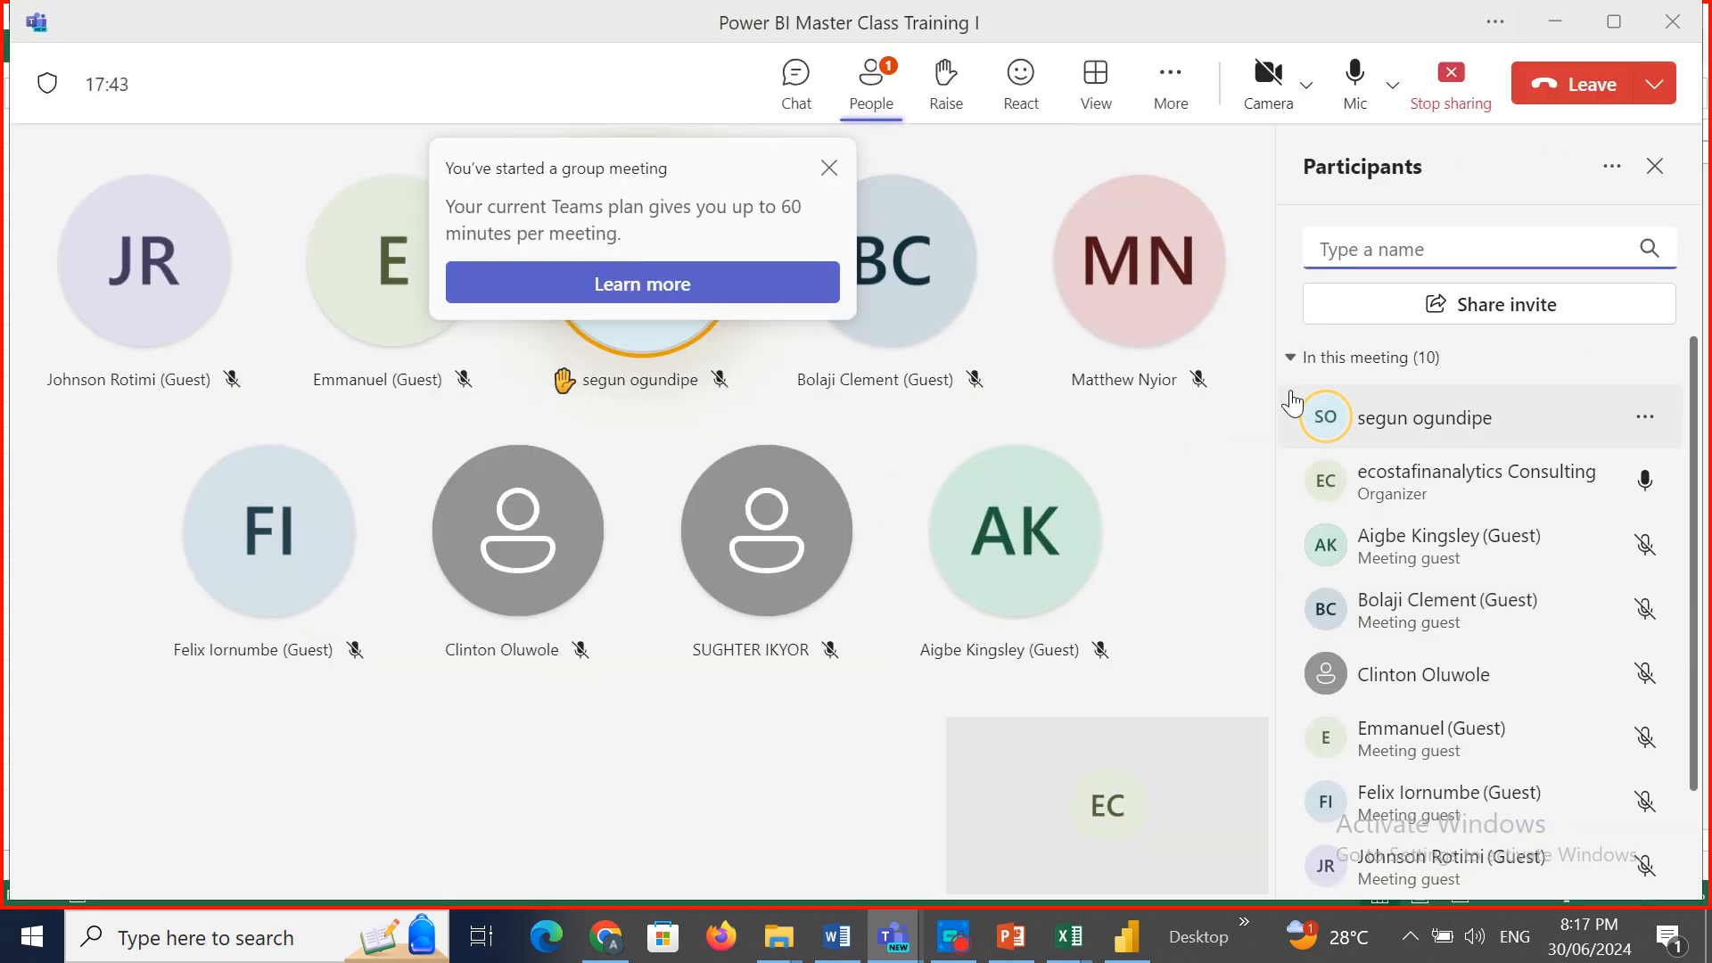
click(1089, 474)
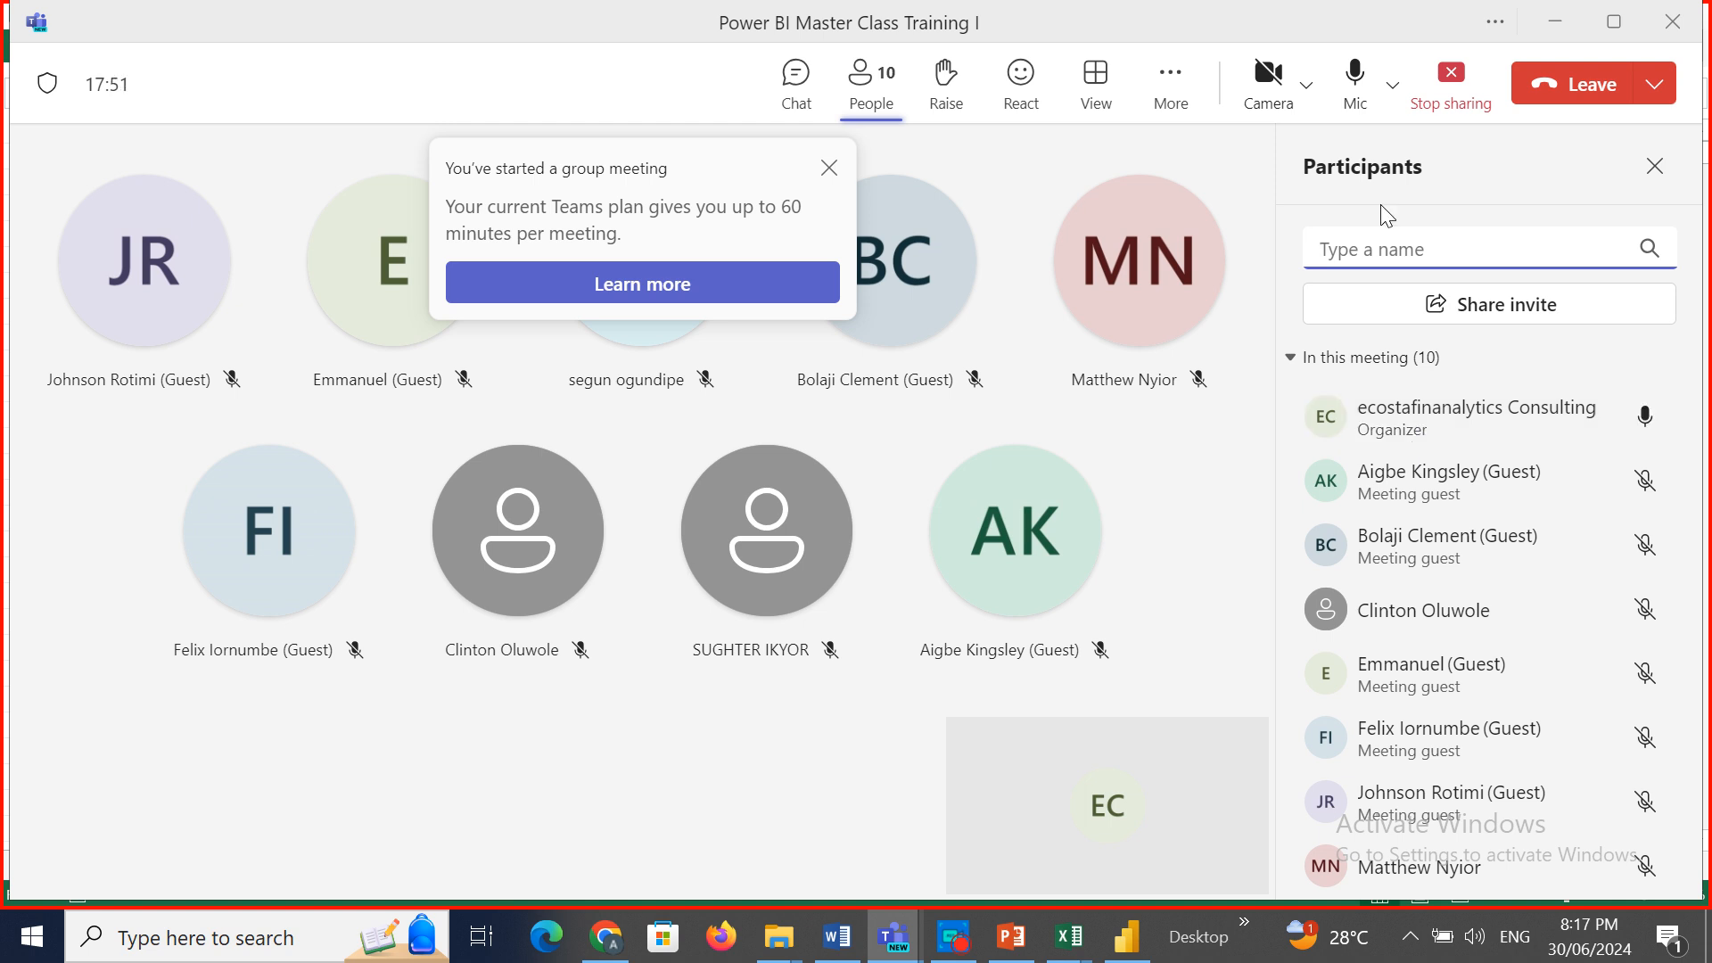
click(1556, 32)
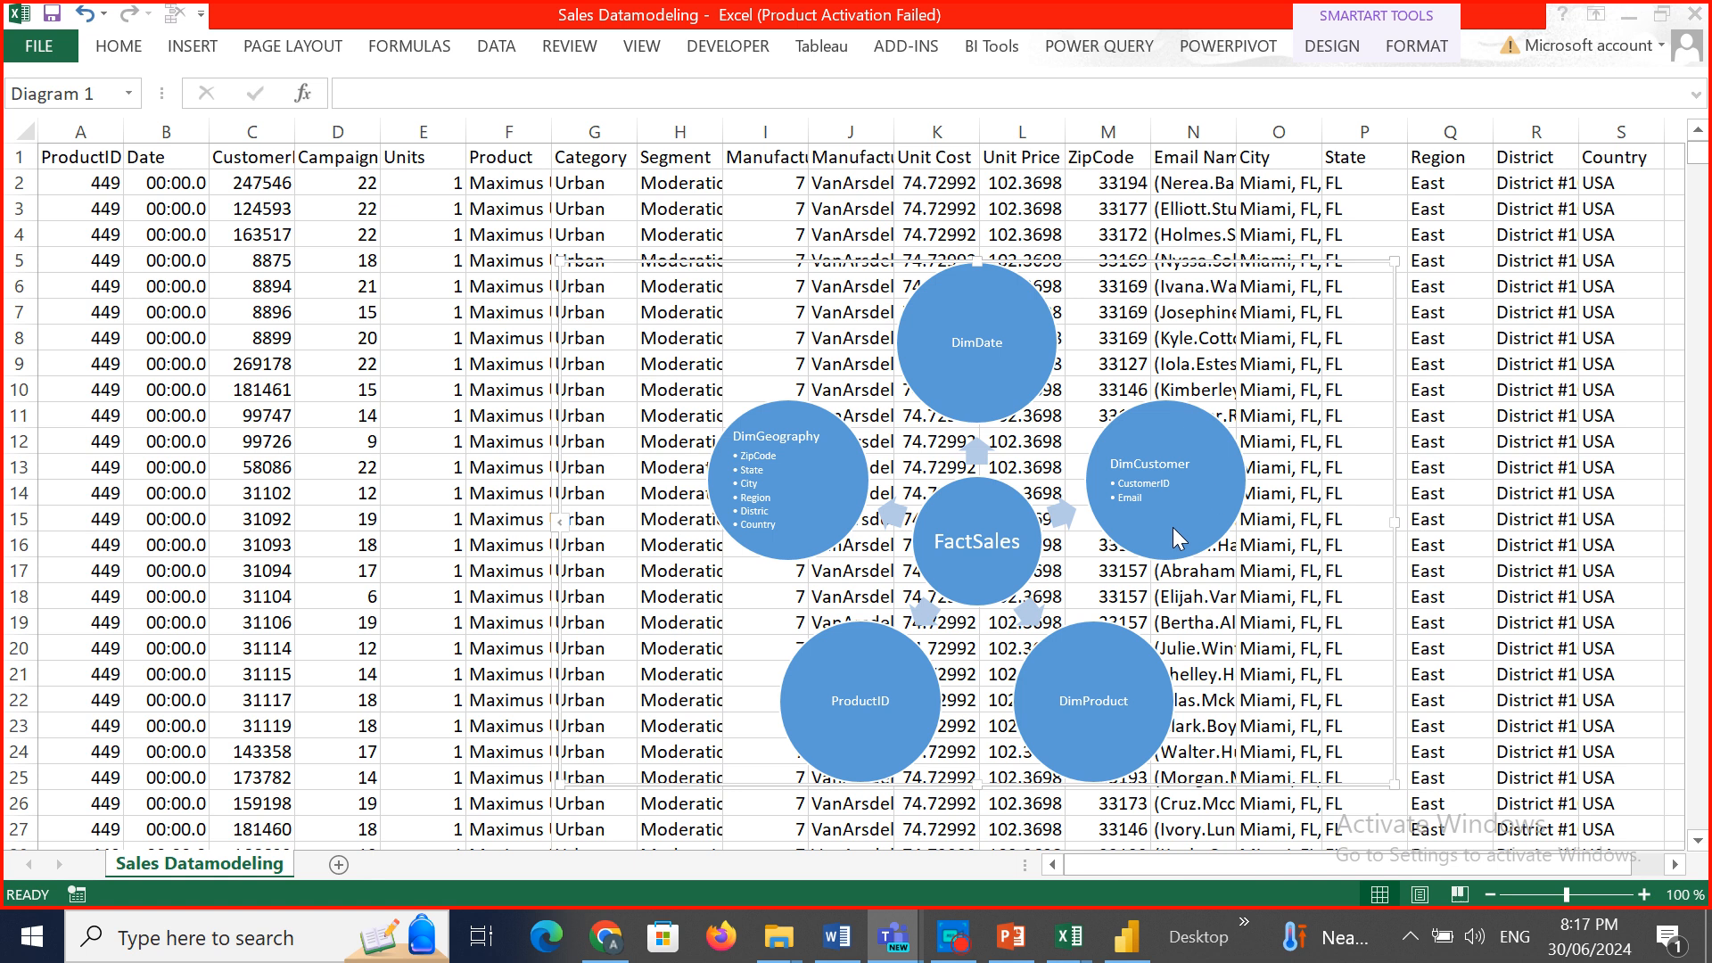
click(581, 329)
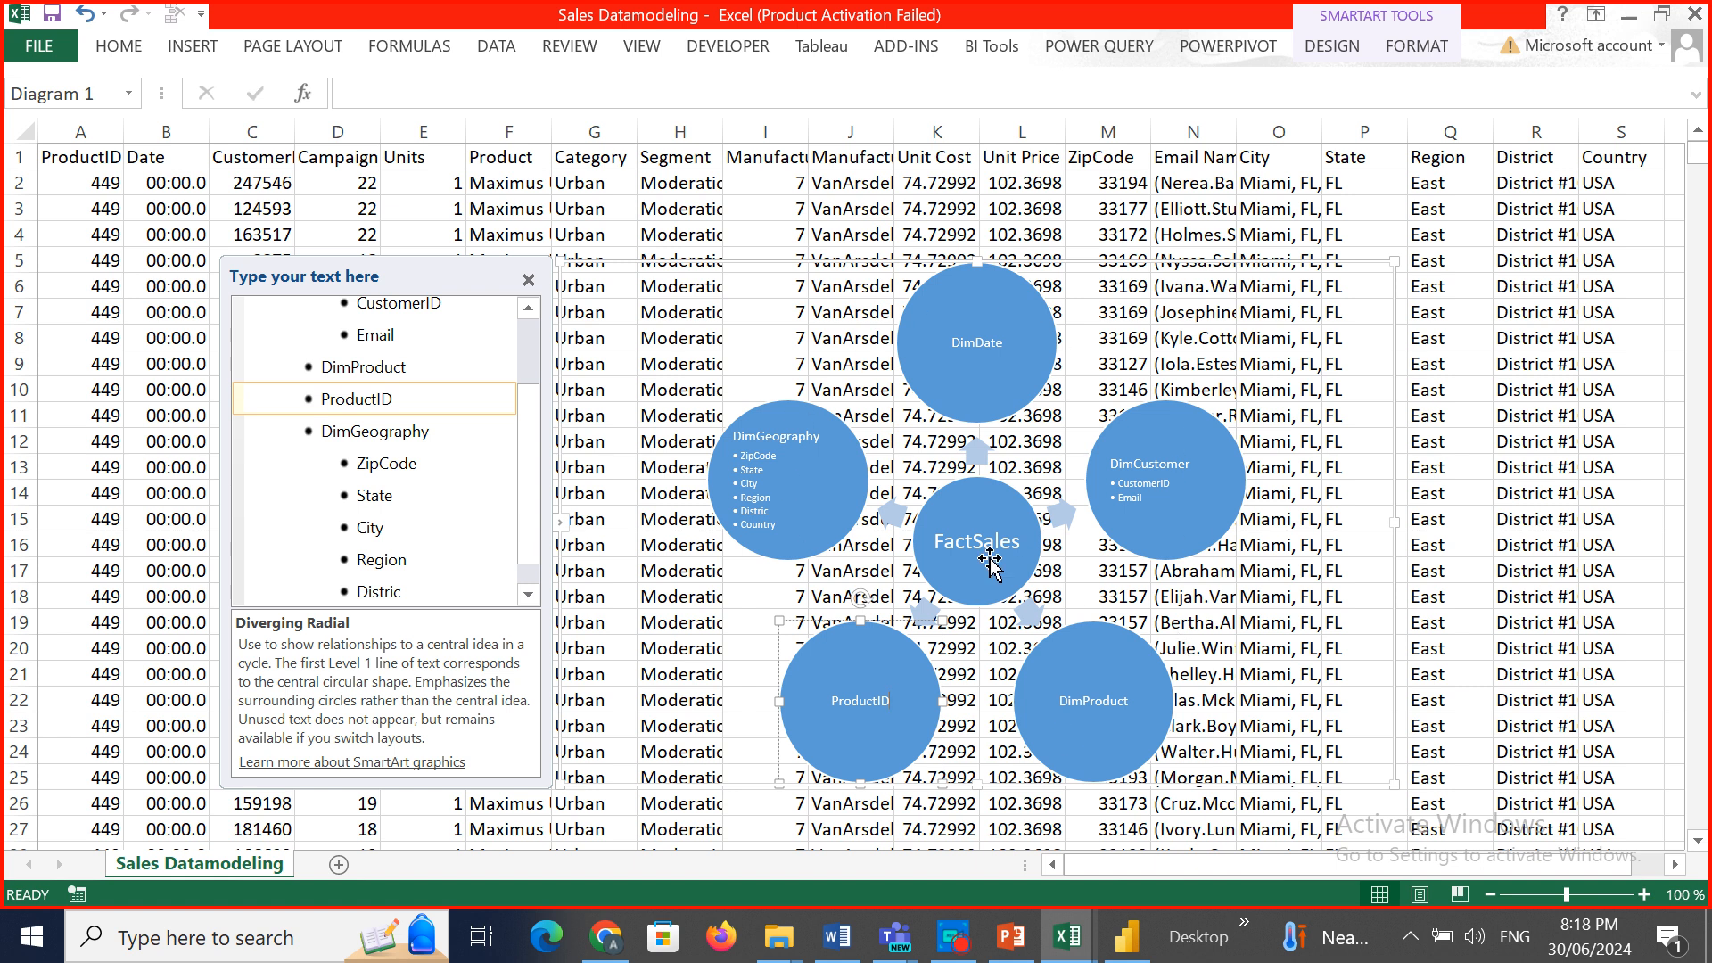
click(962, 490)
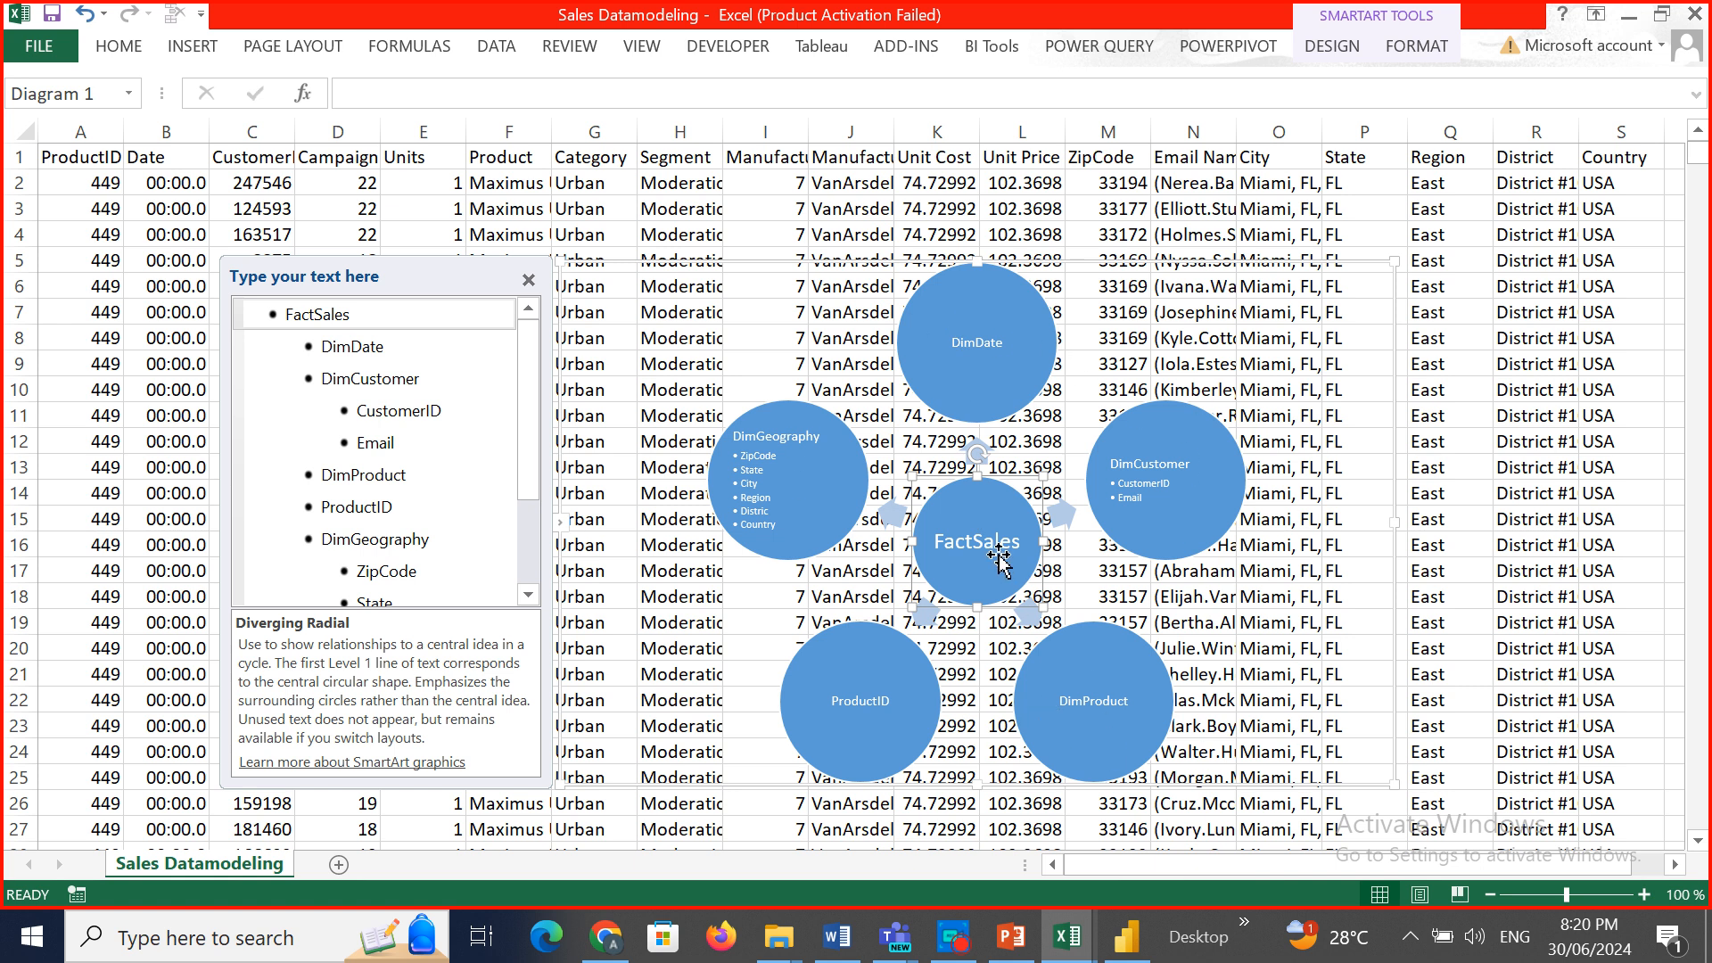
Switch to the Power BI Free Training Handout in PowerPoint and dismiss the document recovery list.
click(1011, 936)
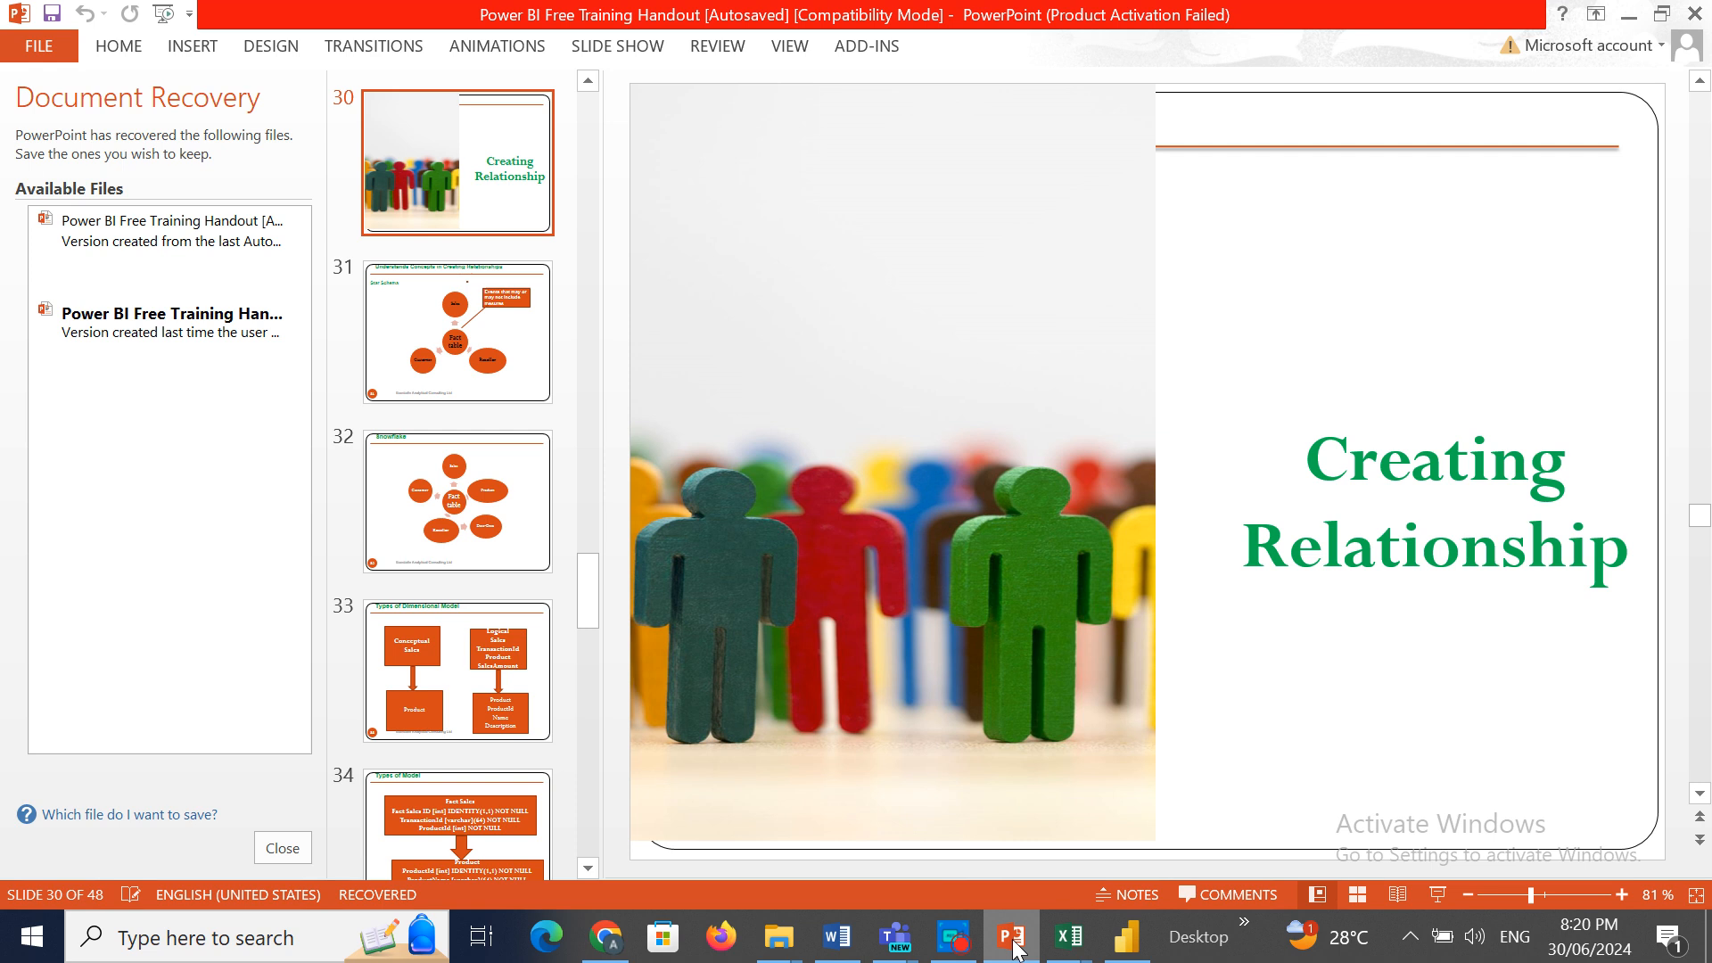
click(284, 848)
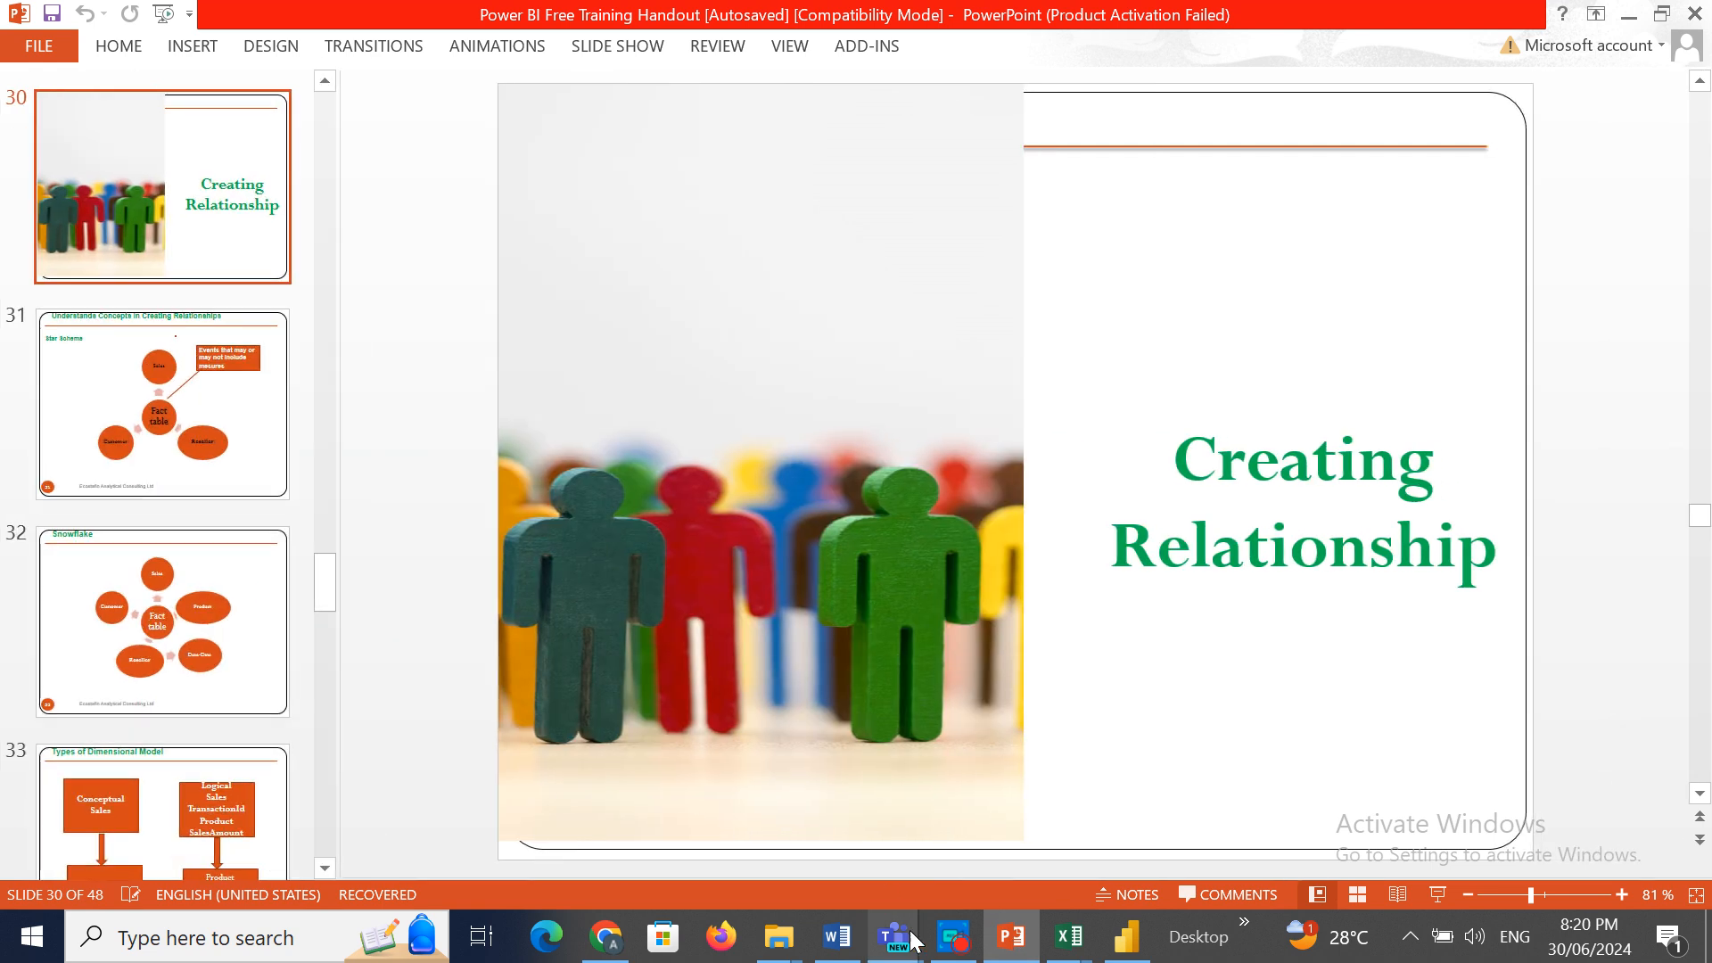
Share the Power BI Free Training Handout window in the Teams meeting instead of the workbook and show slide 31 on Star Schema.
mouse_move(914, 941)
click(790, 795)
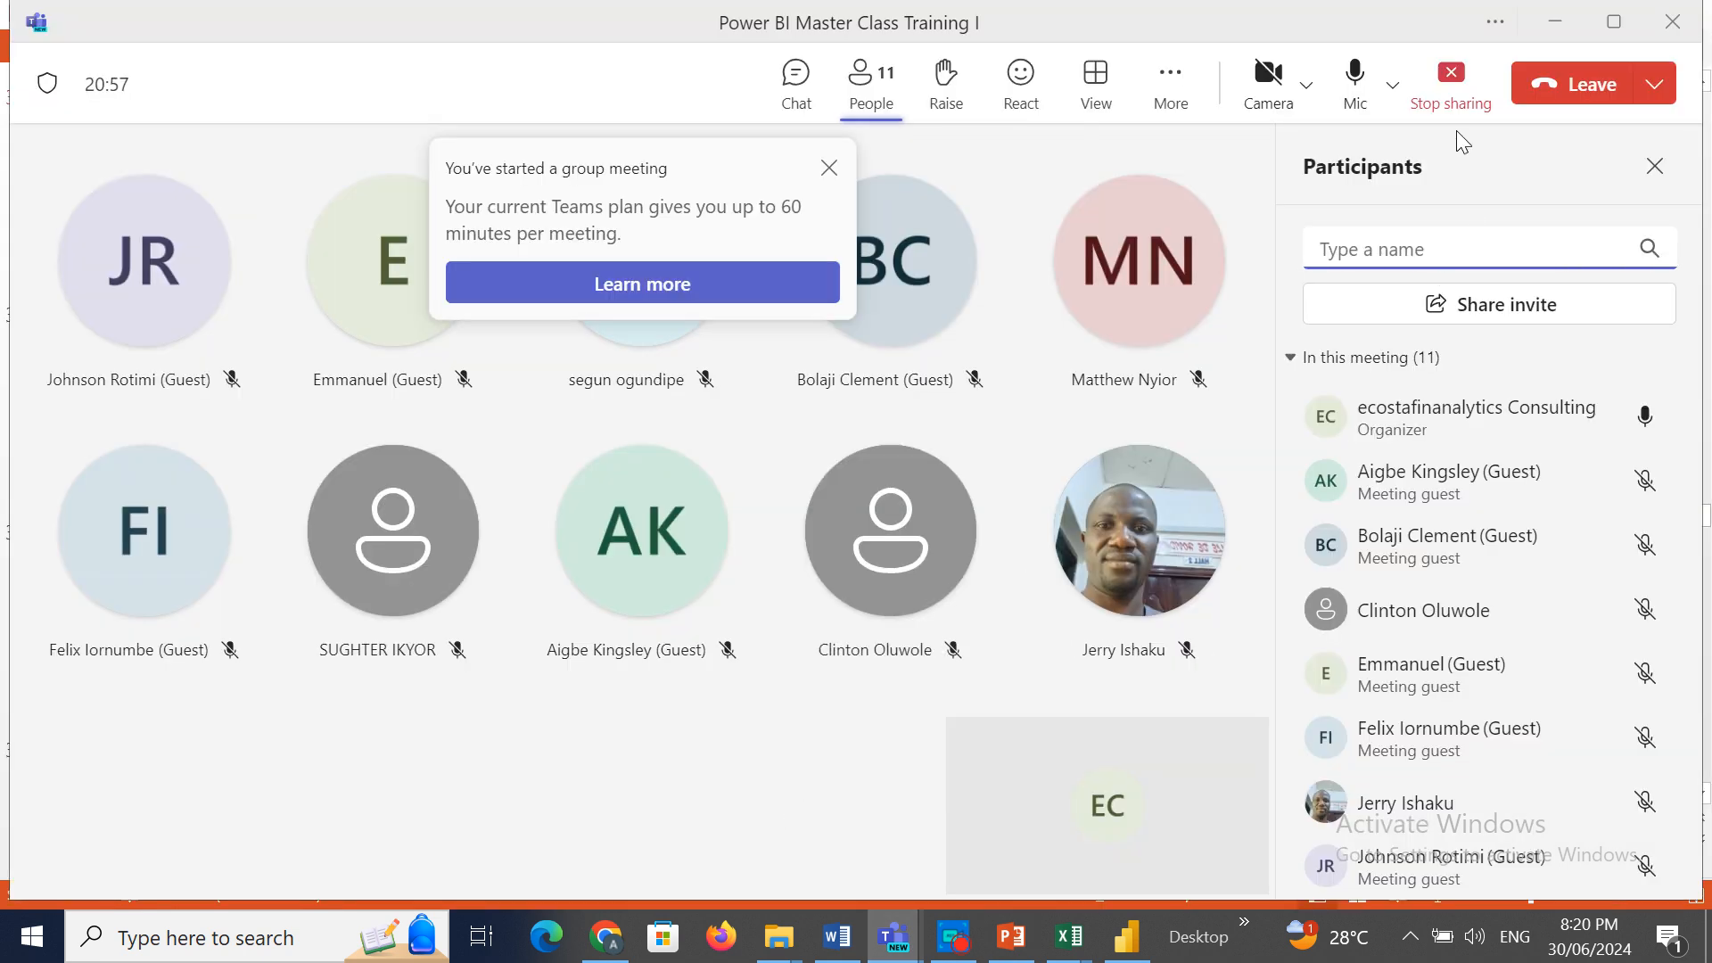
click(1451, 80)
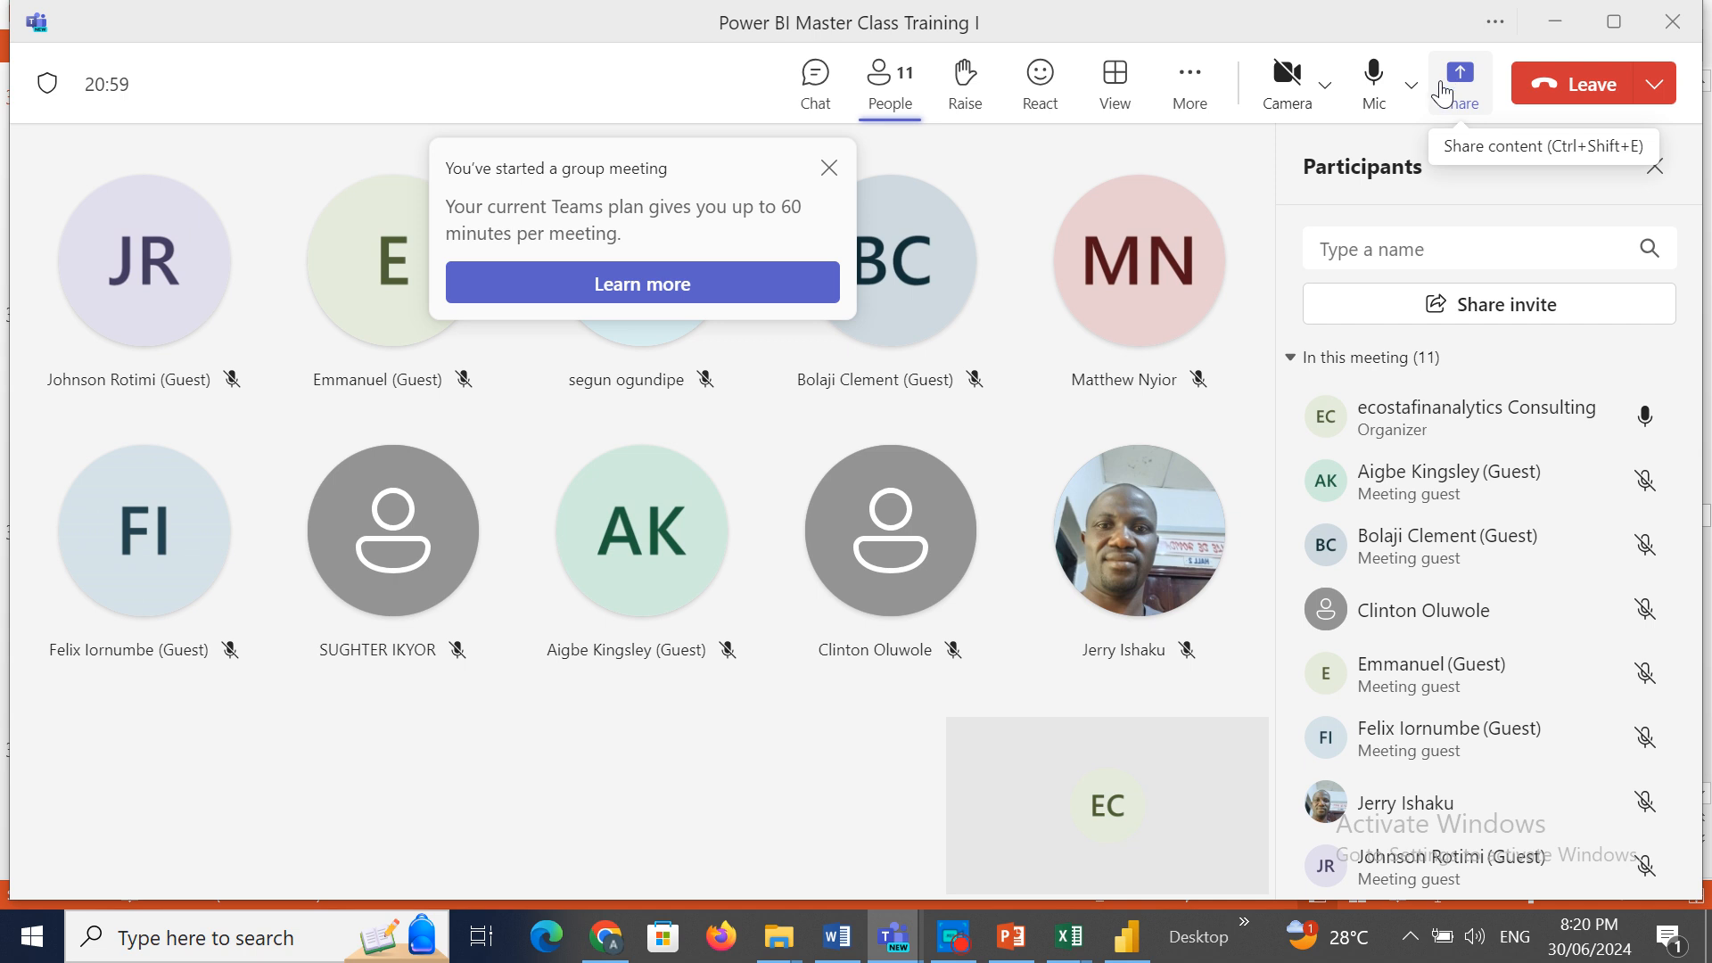
click(1450, 93)
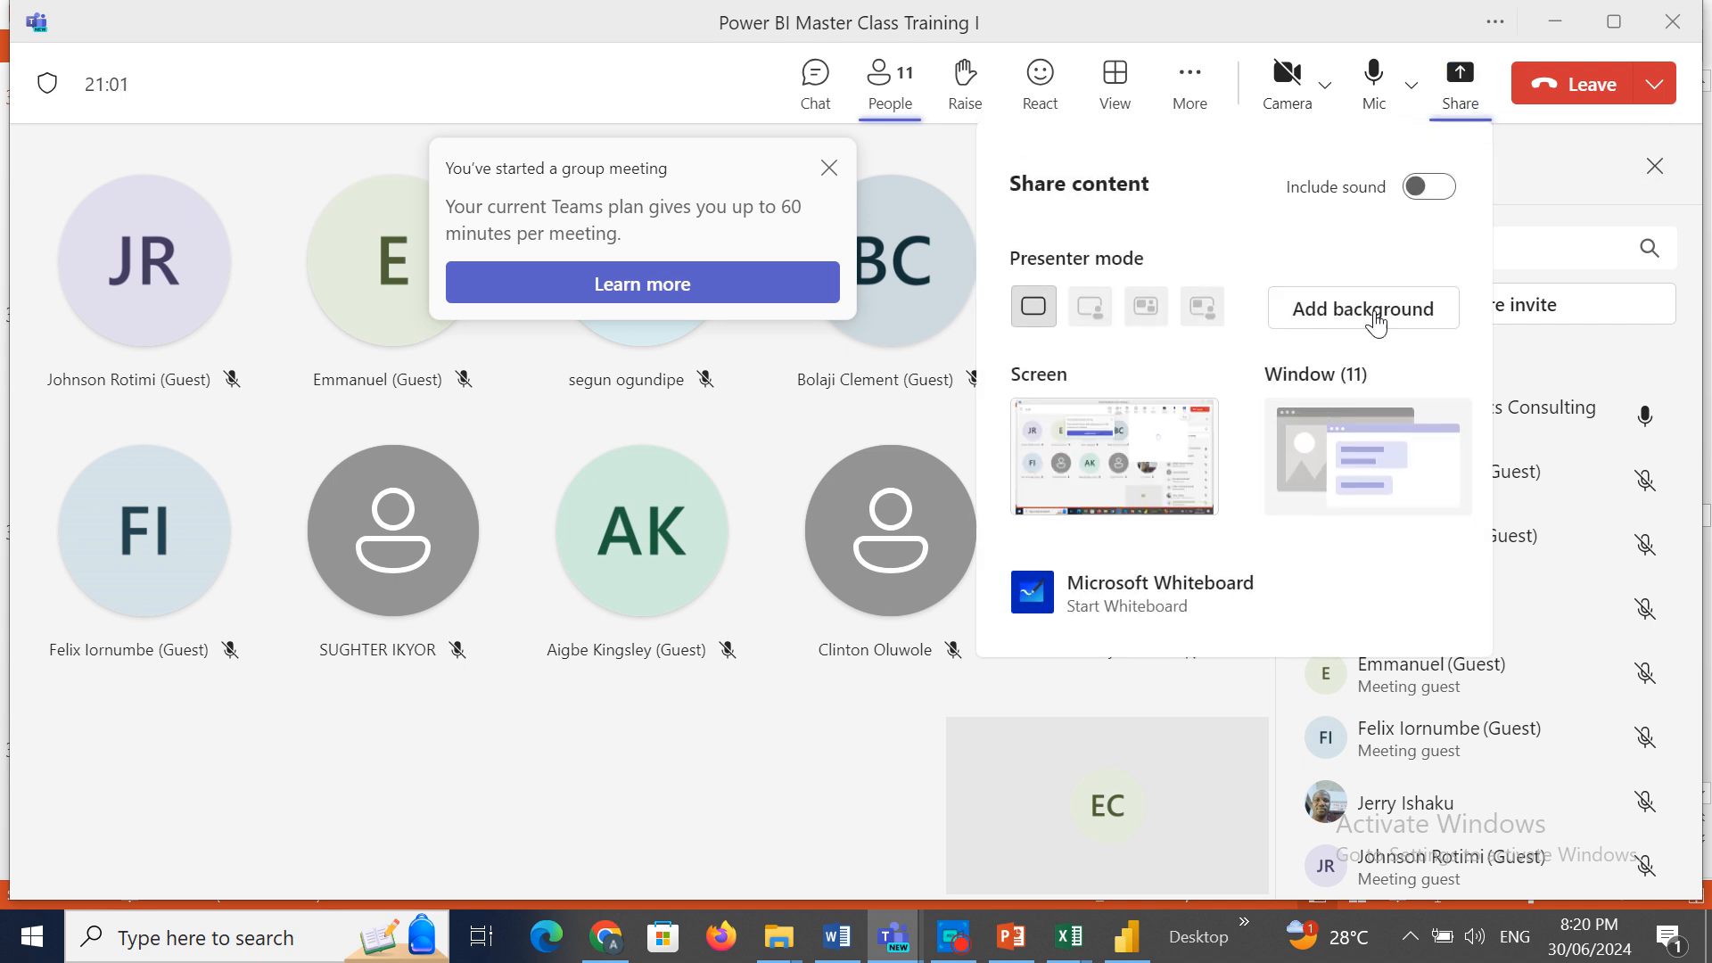
click(1359, 453)
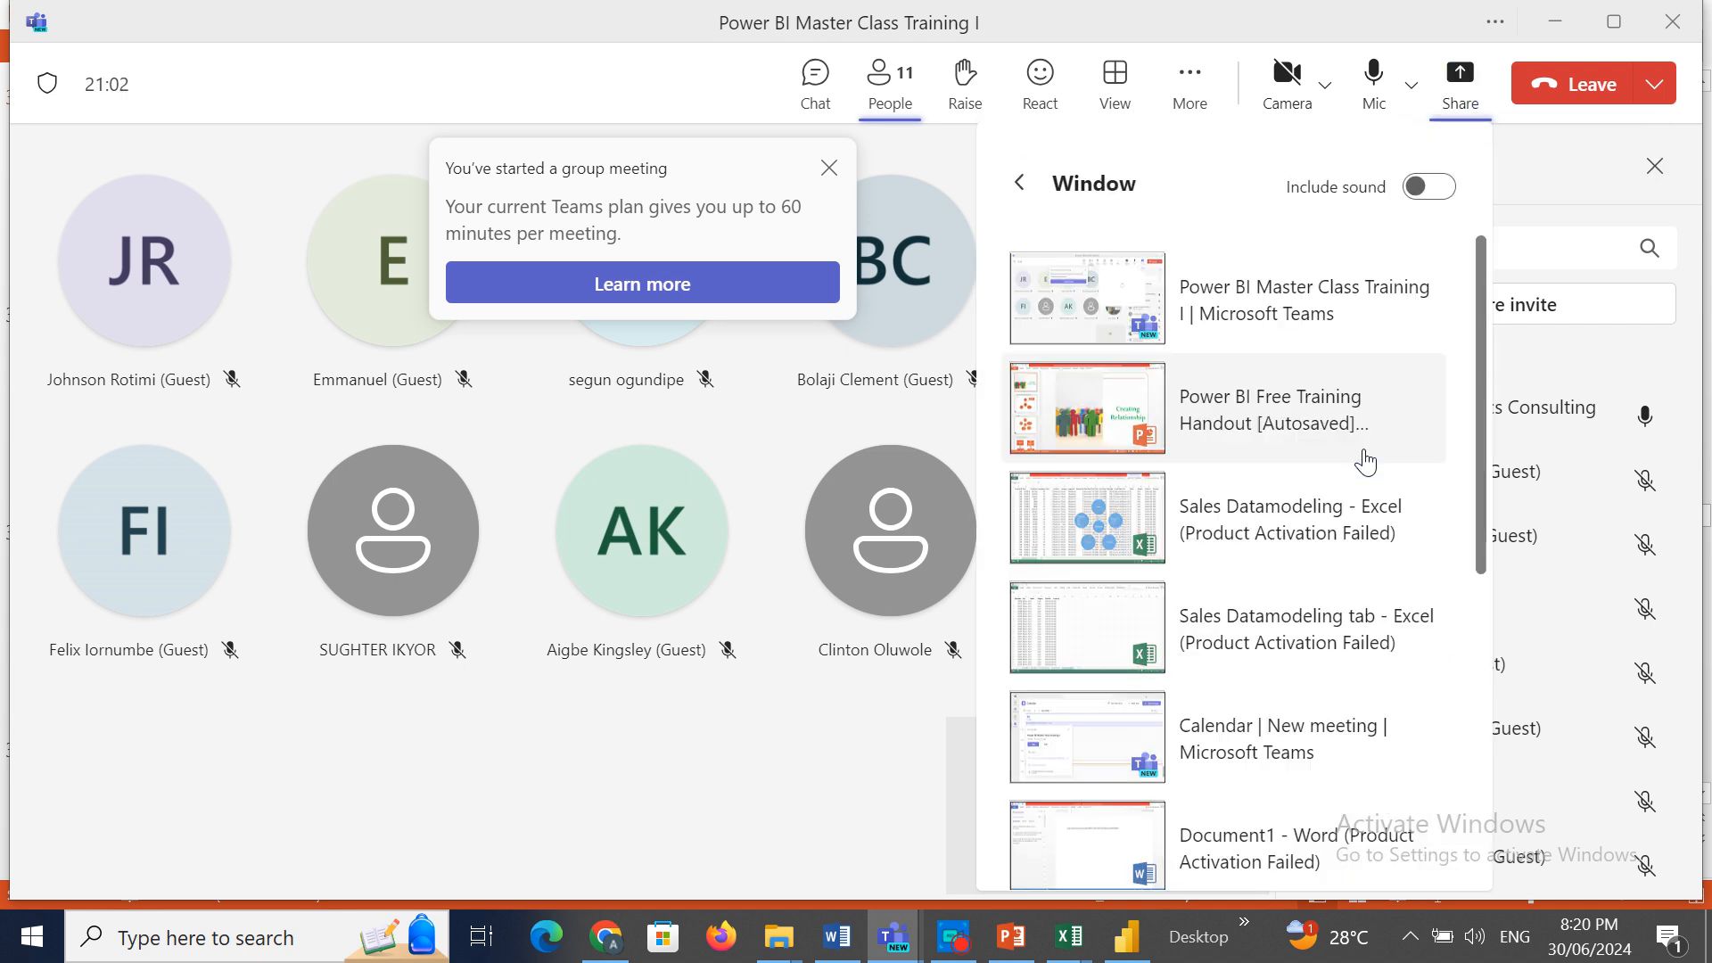
click(1242, 397)
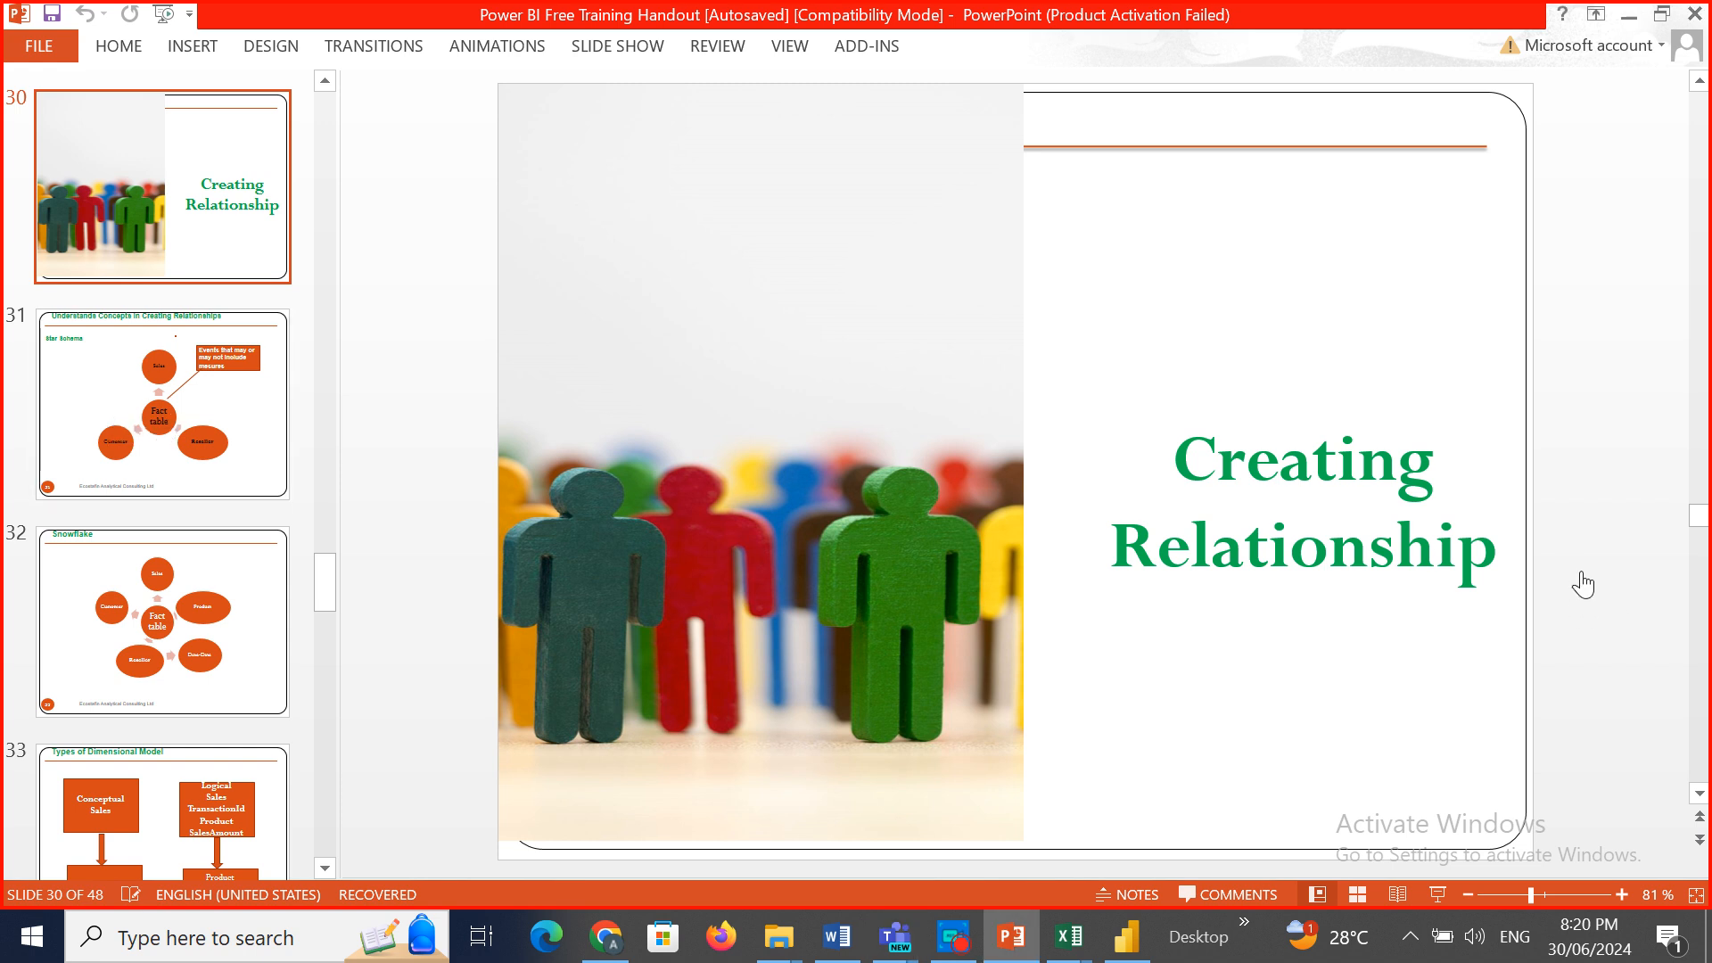
click(171, 419)
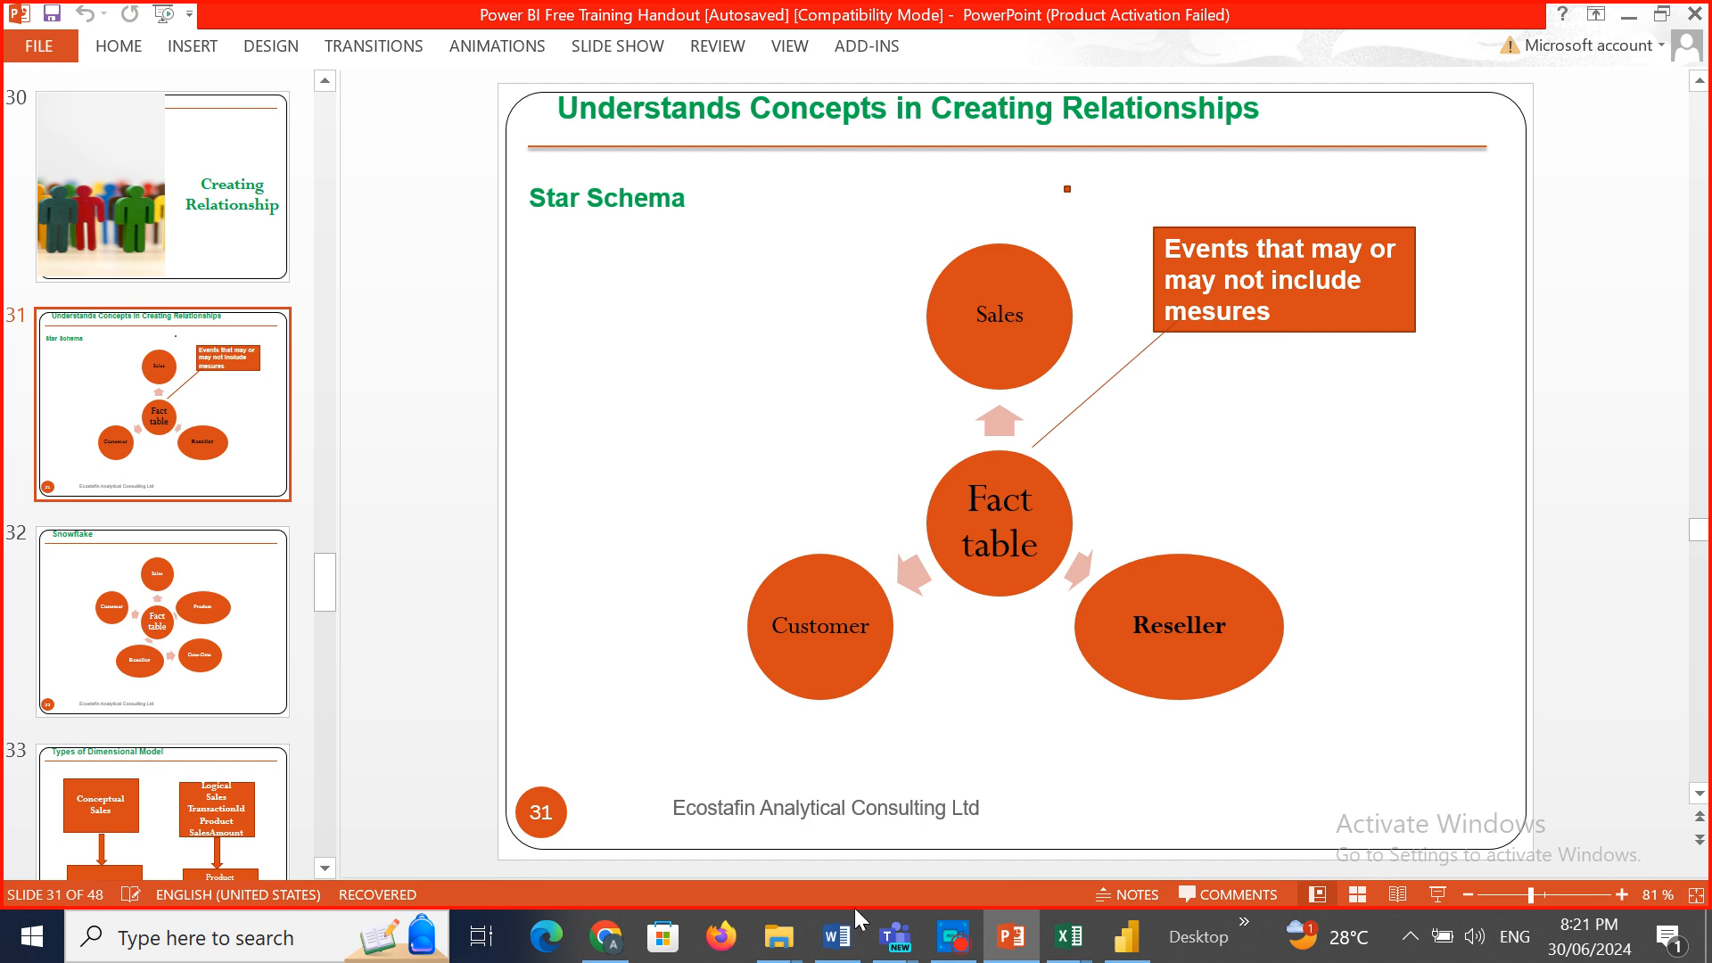
Switch back to the Sales Datamodeling workbook and share its Excel window in the Teams meeting in place of the presentation.
click(1068, 936)
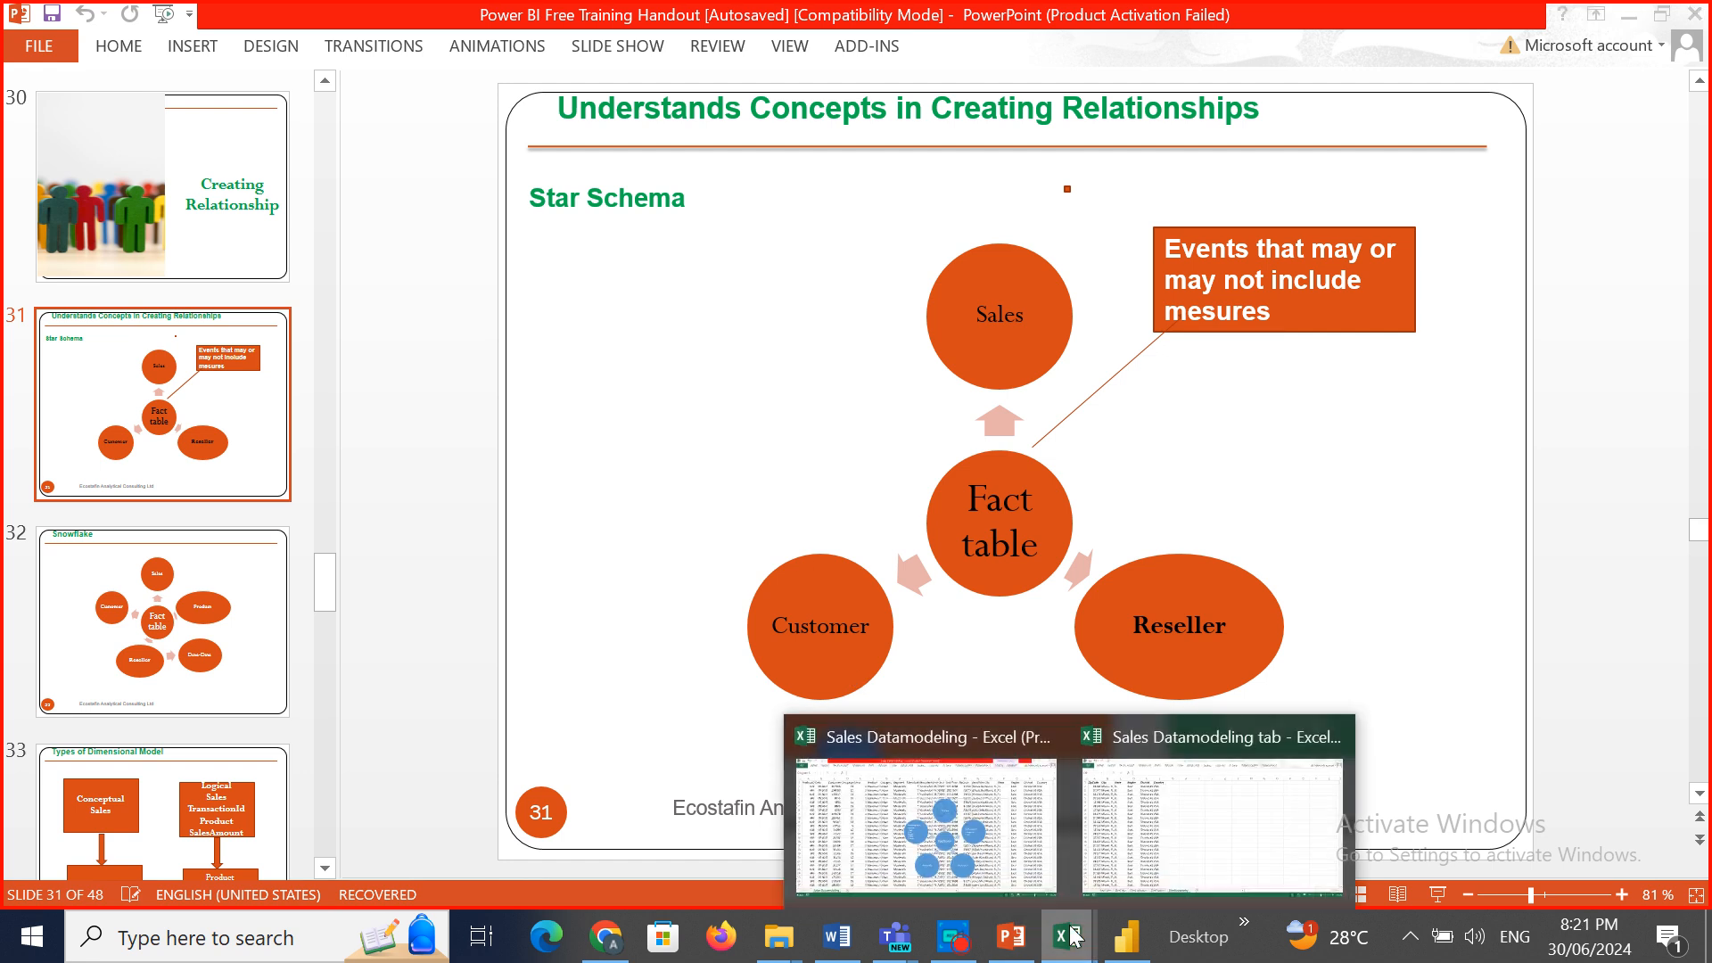
click(1008, 861)
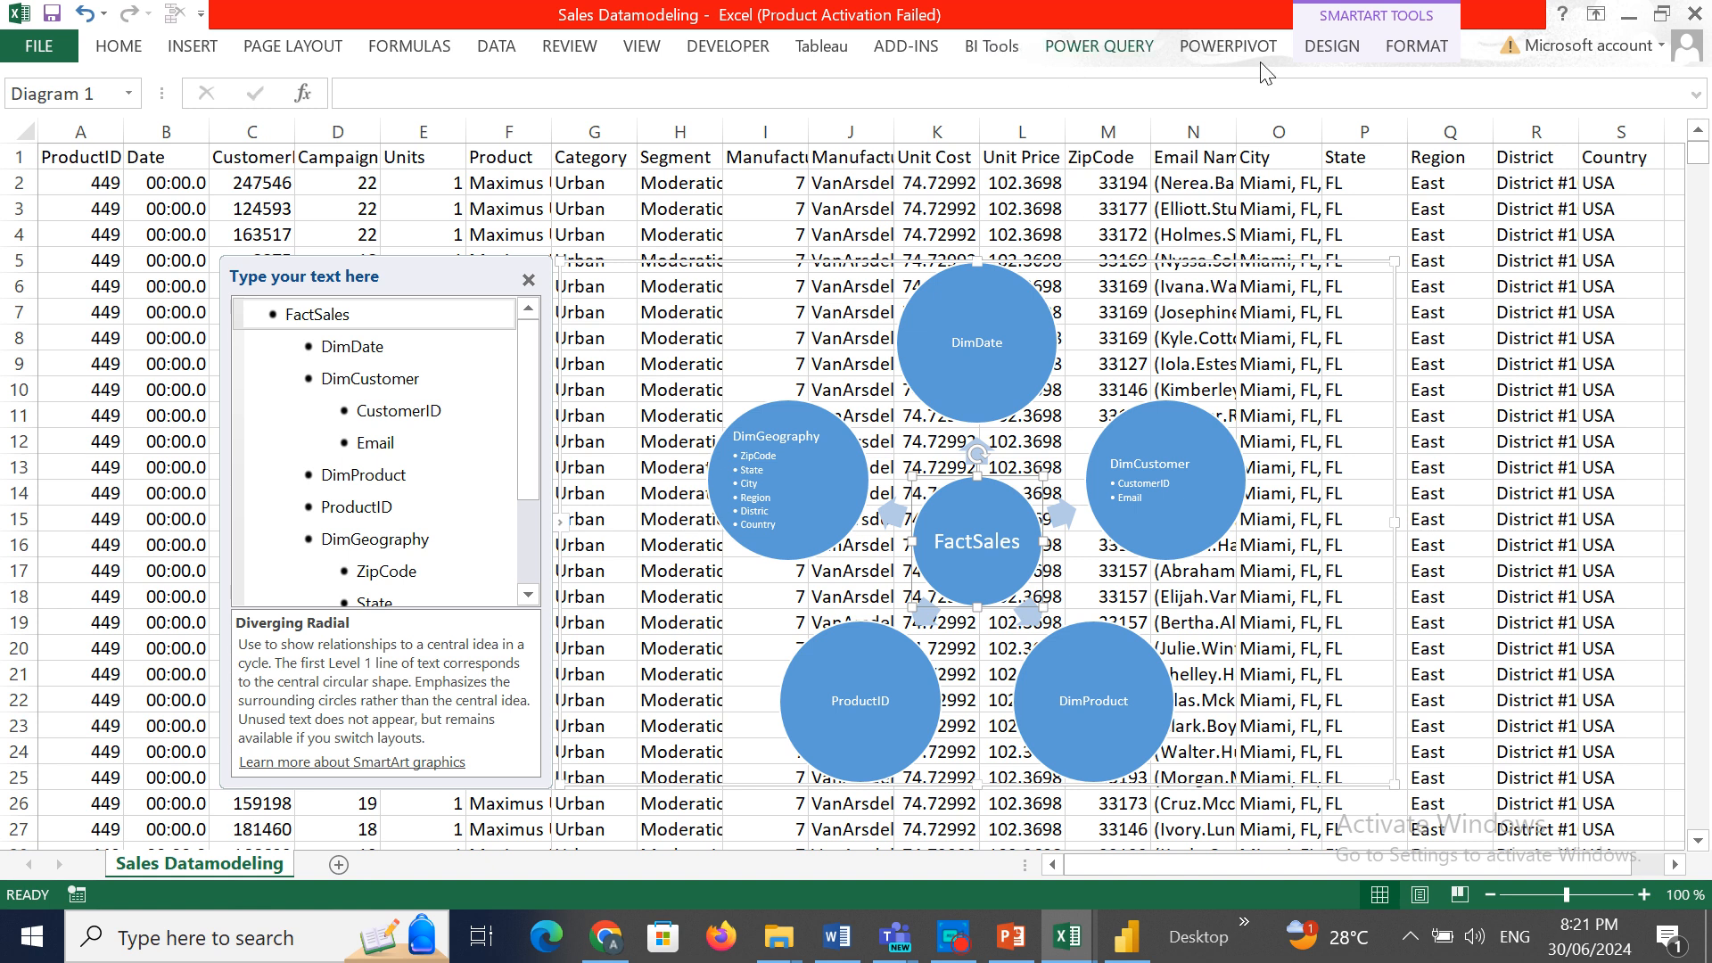
click(895, 936)
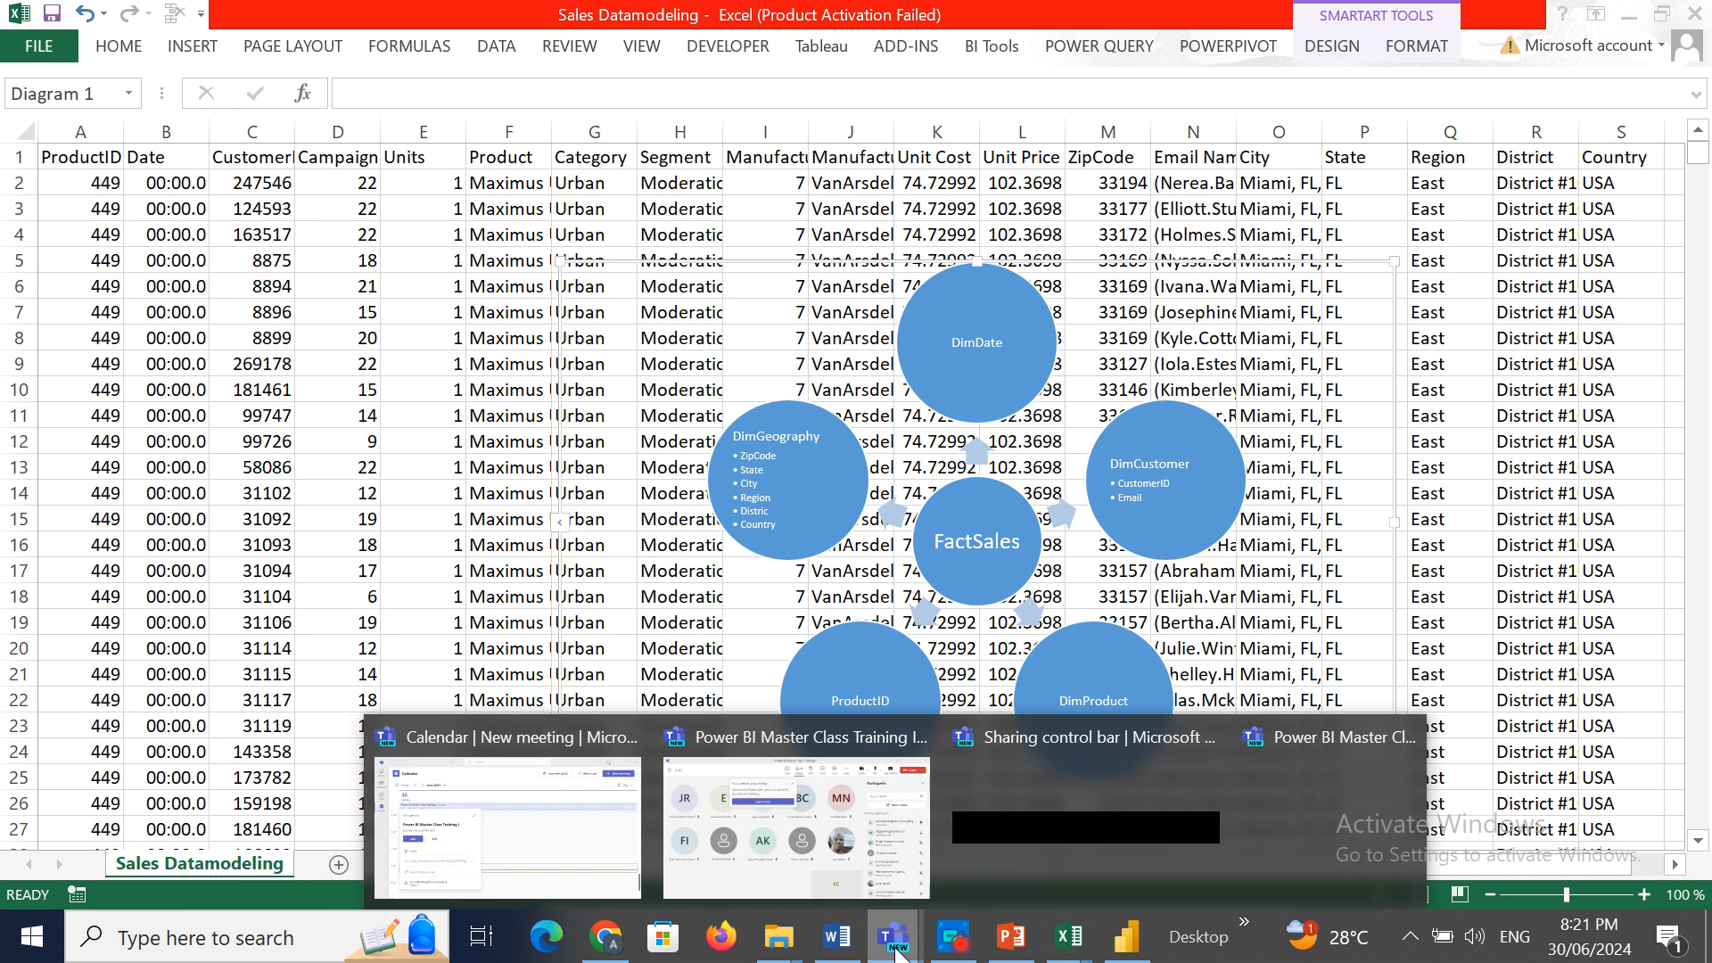
click(774, 821)
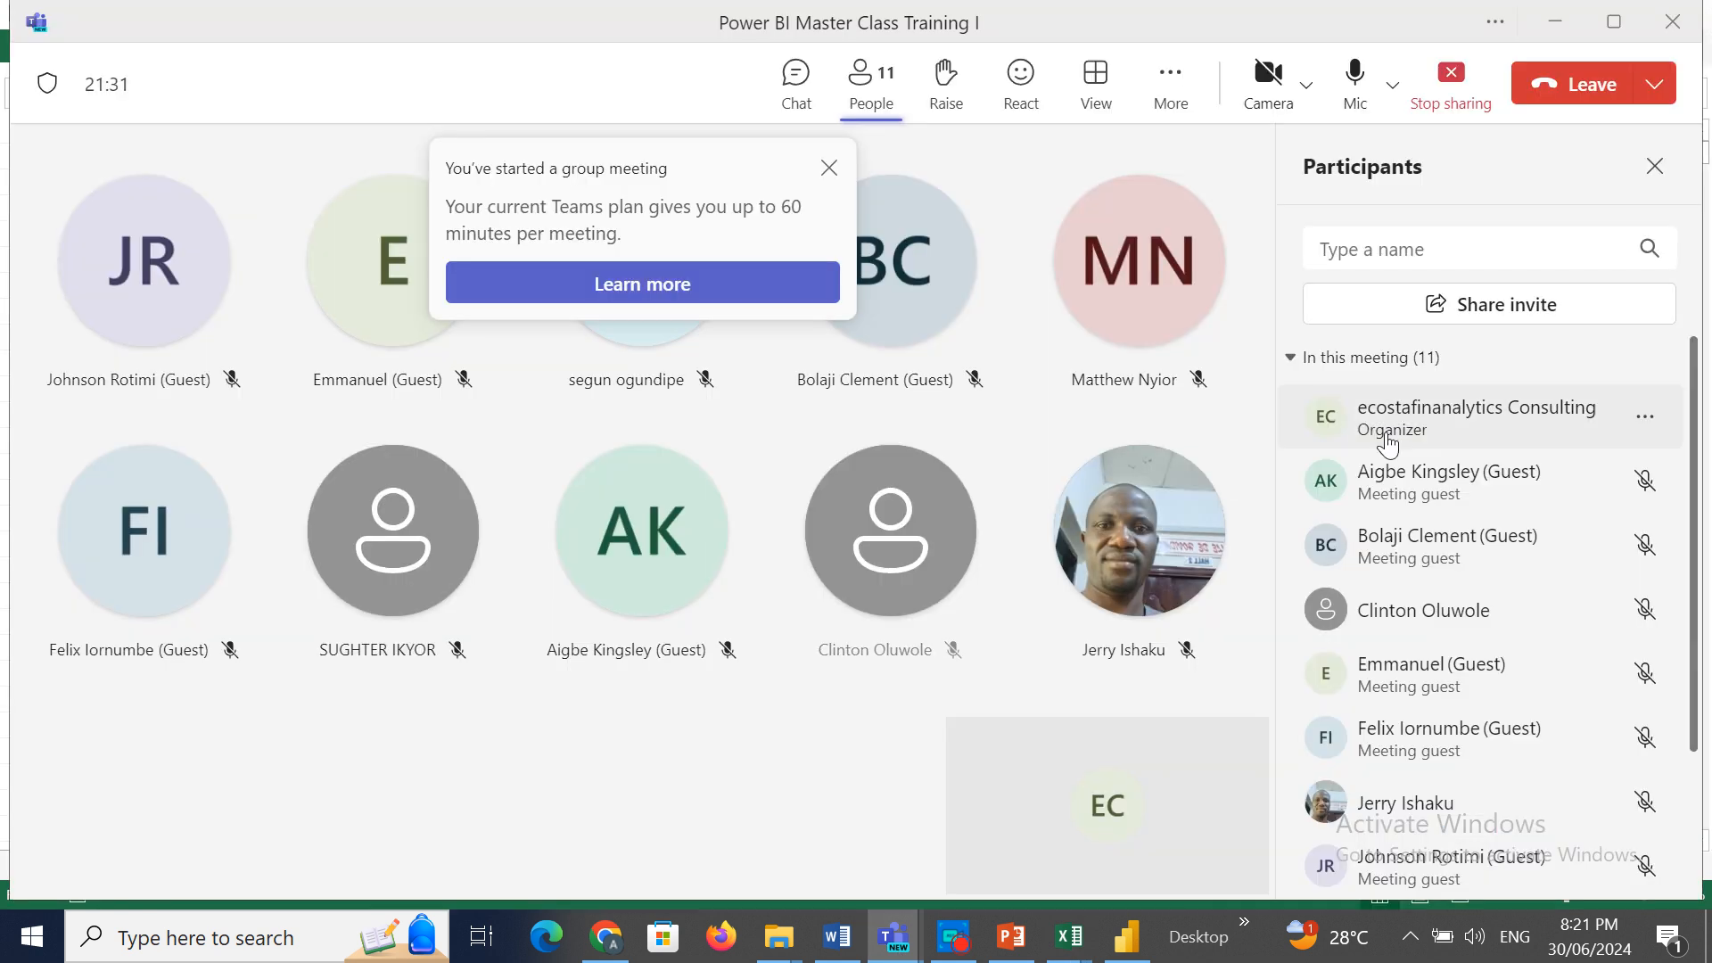
click(1449, 89)
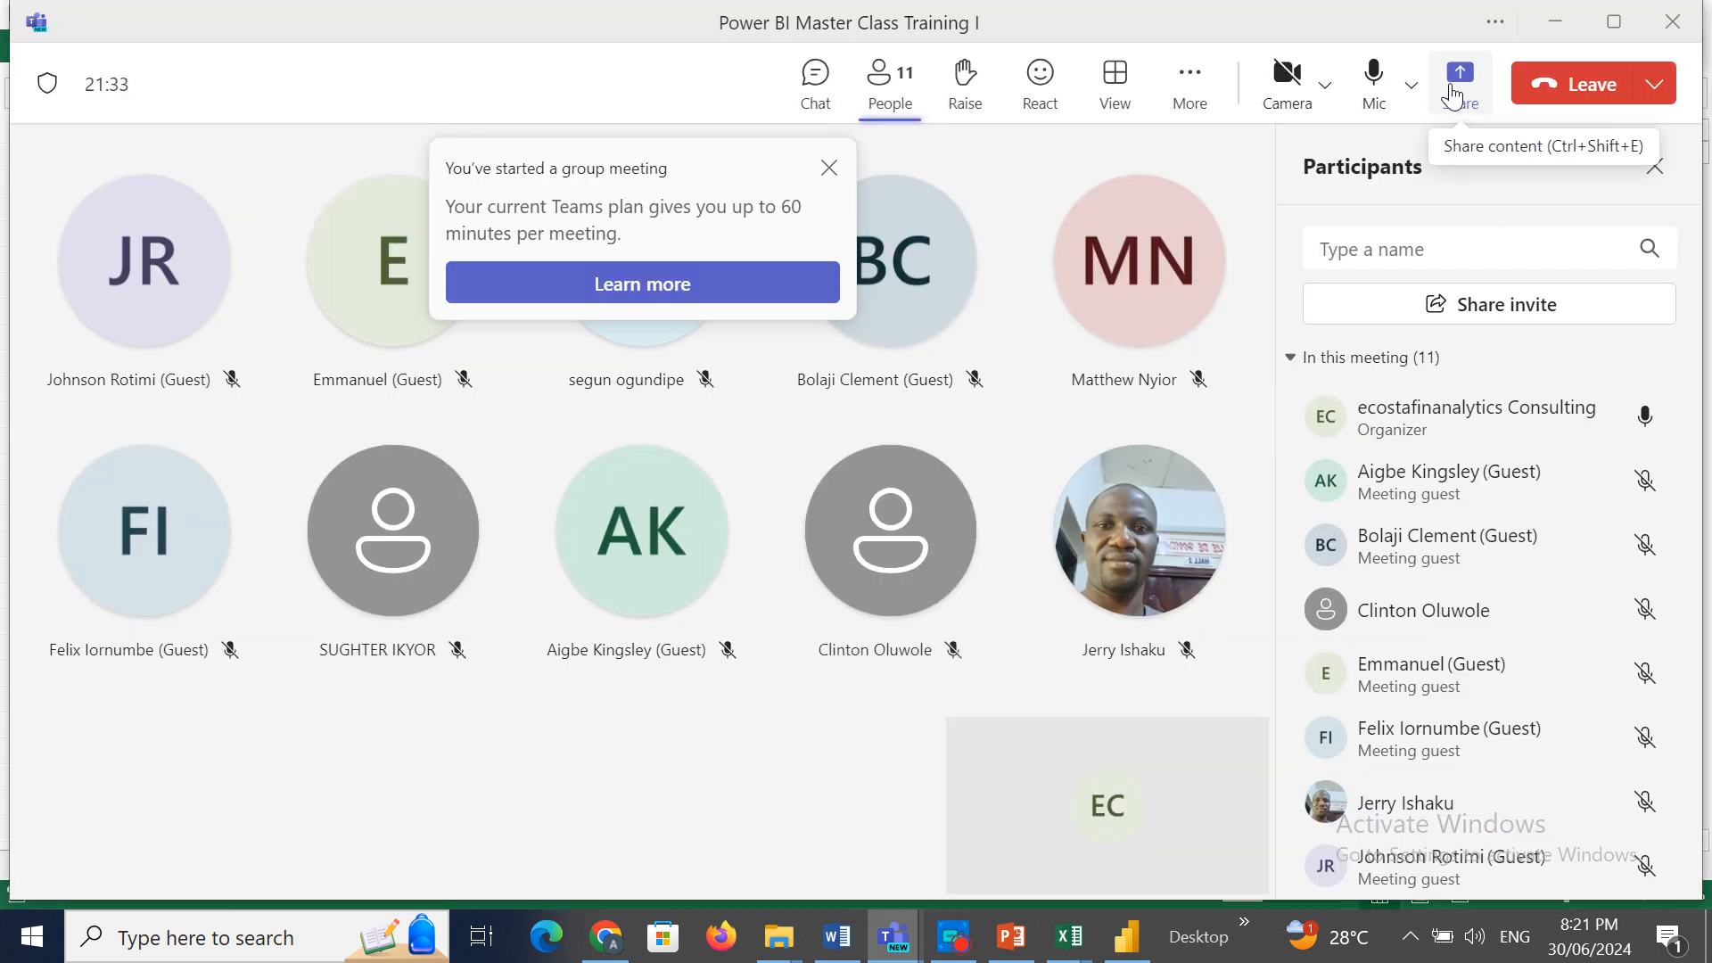
click(1456, 88)
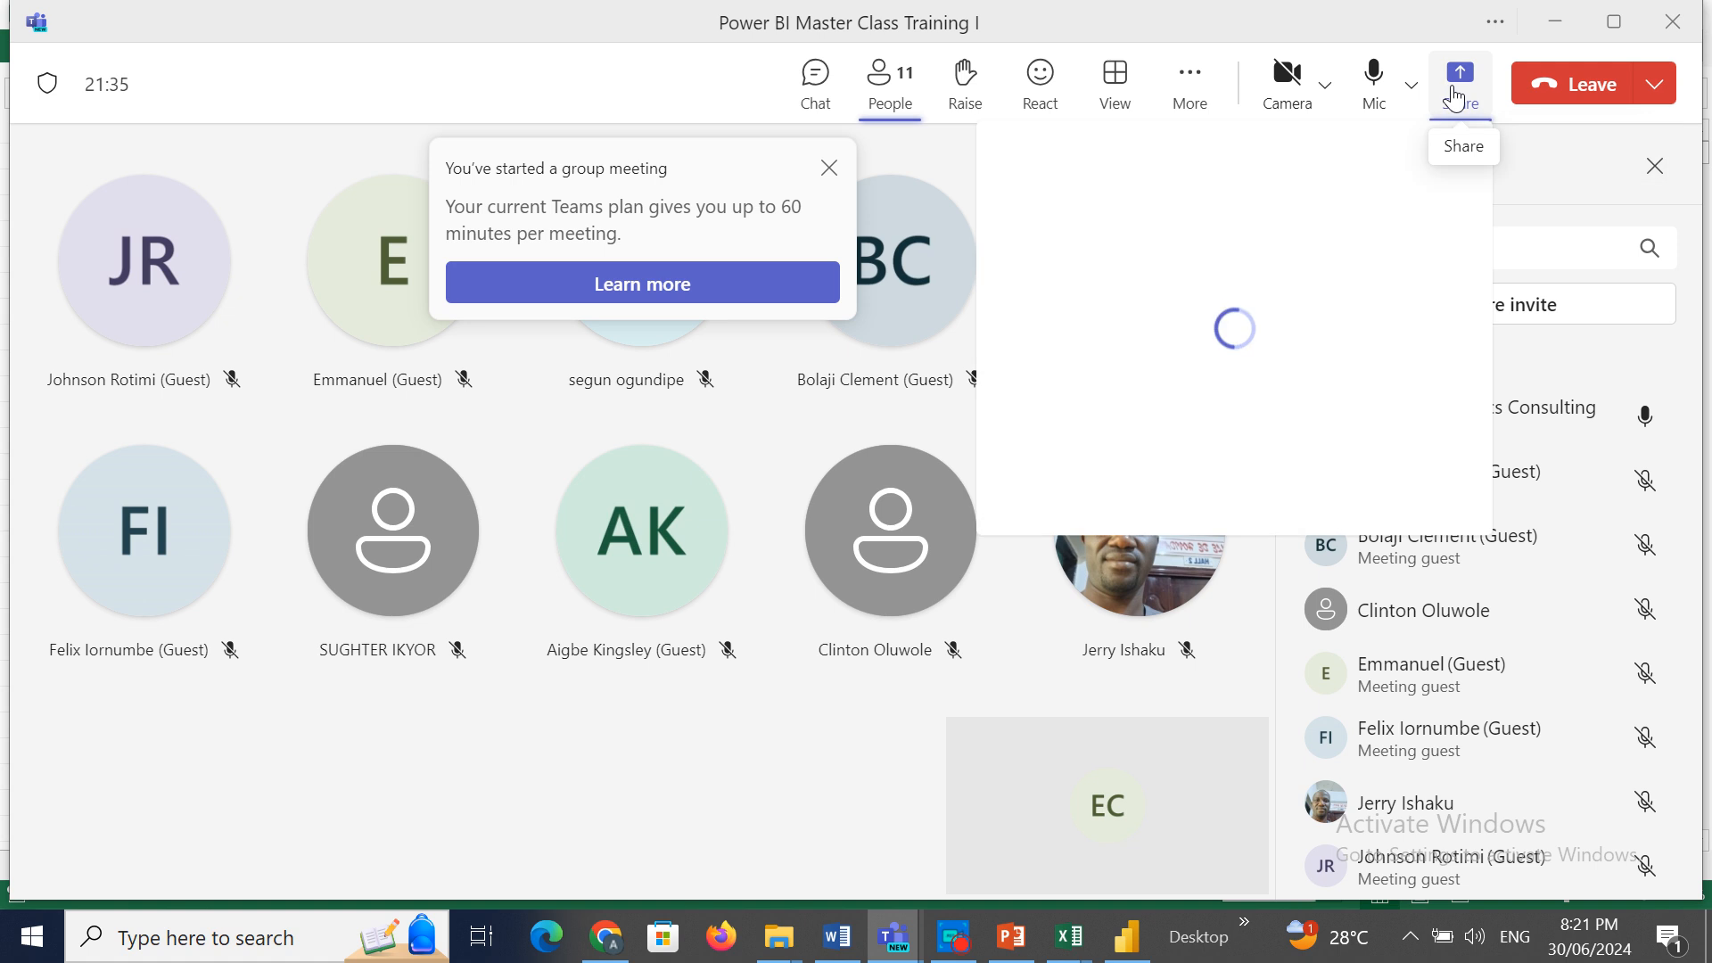
click(1348, 436)
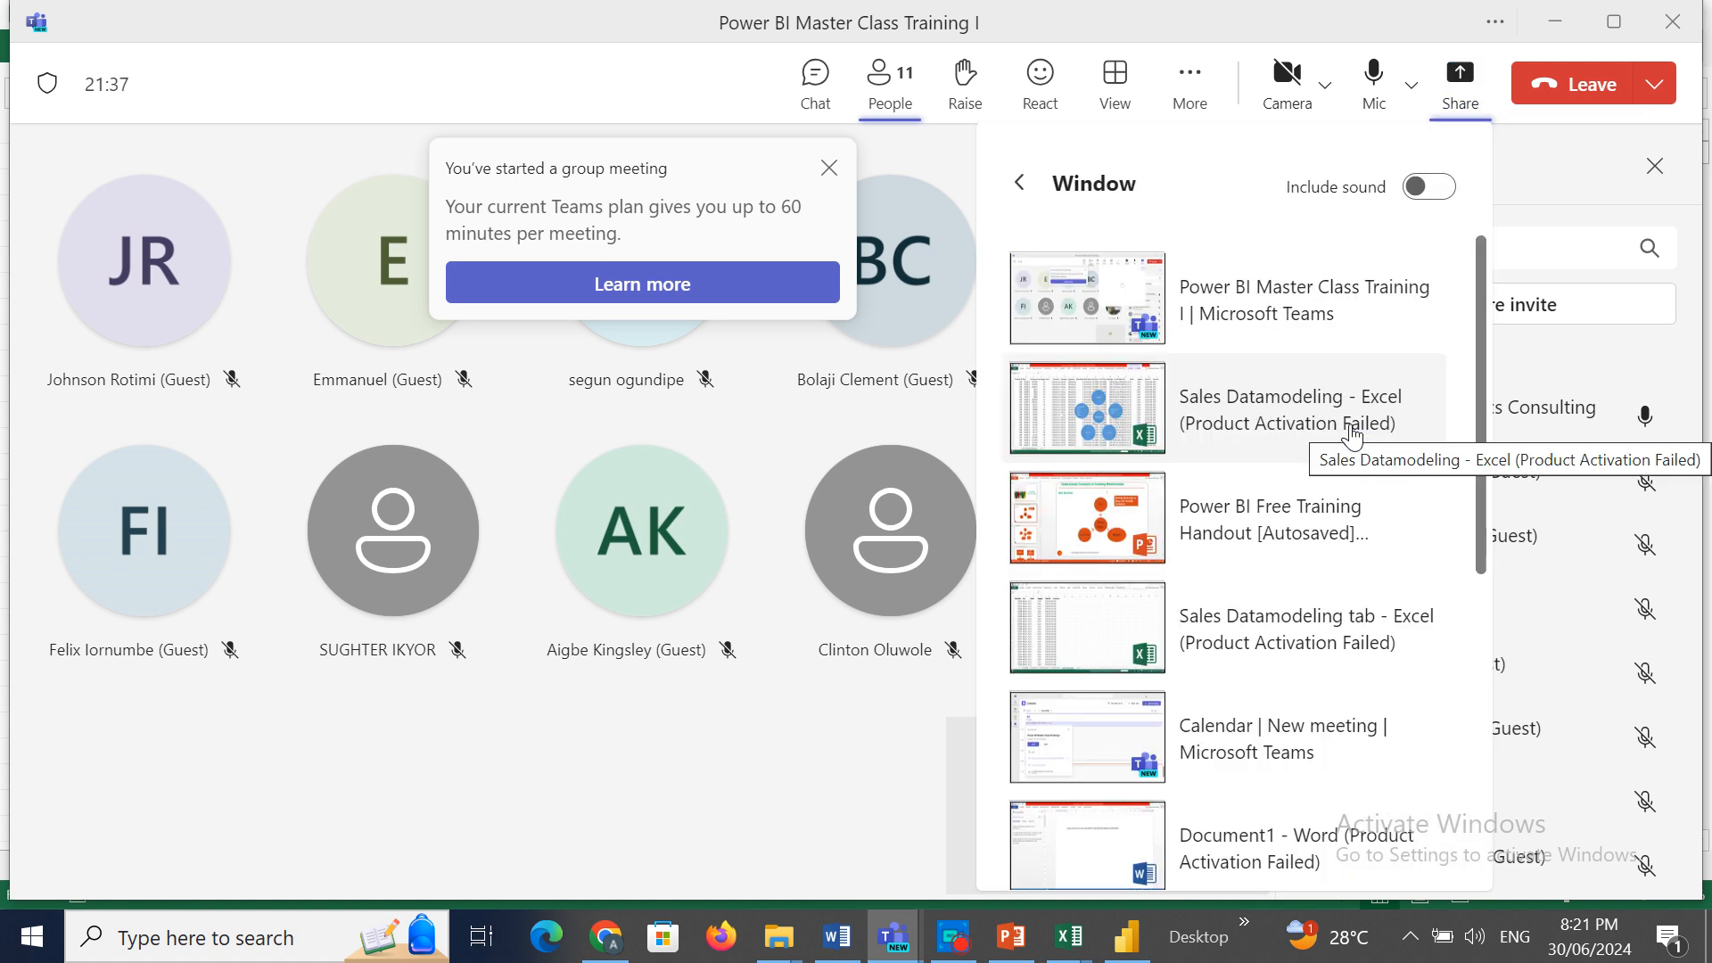
click(1266, 426)
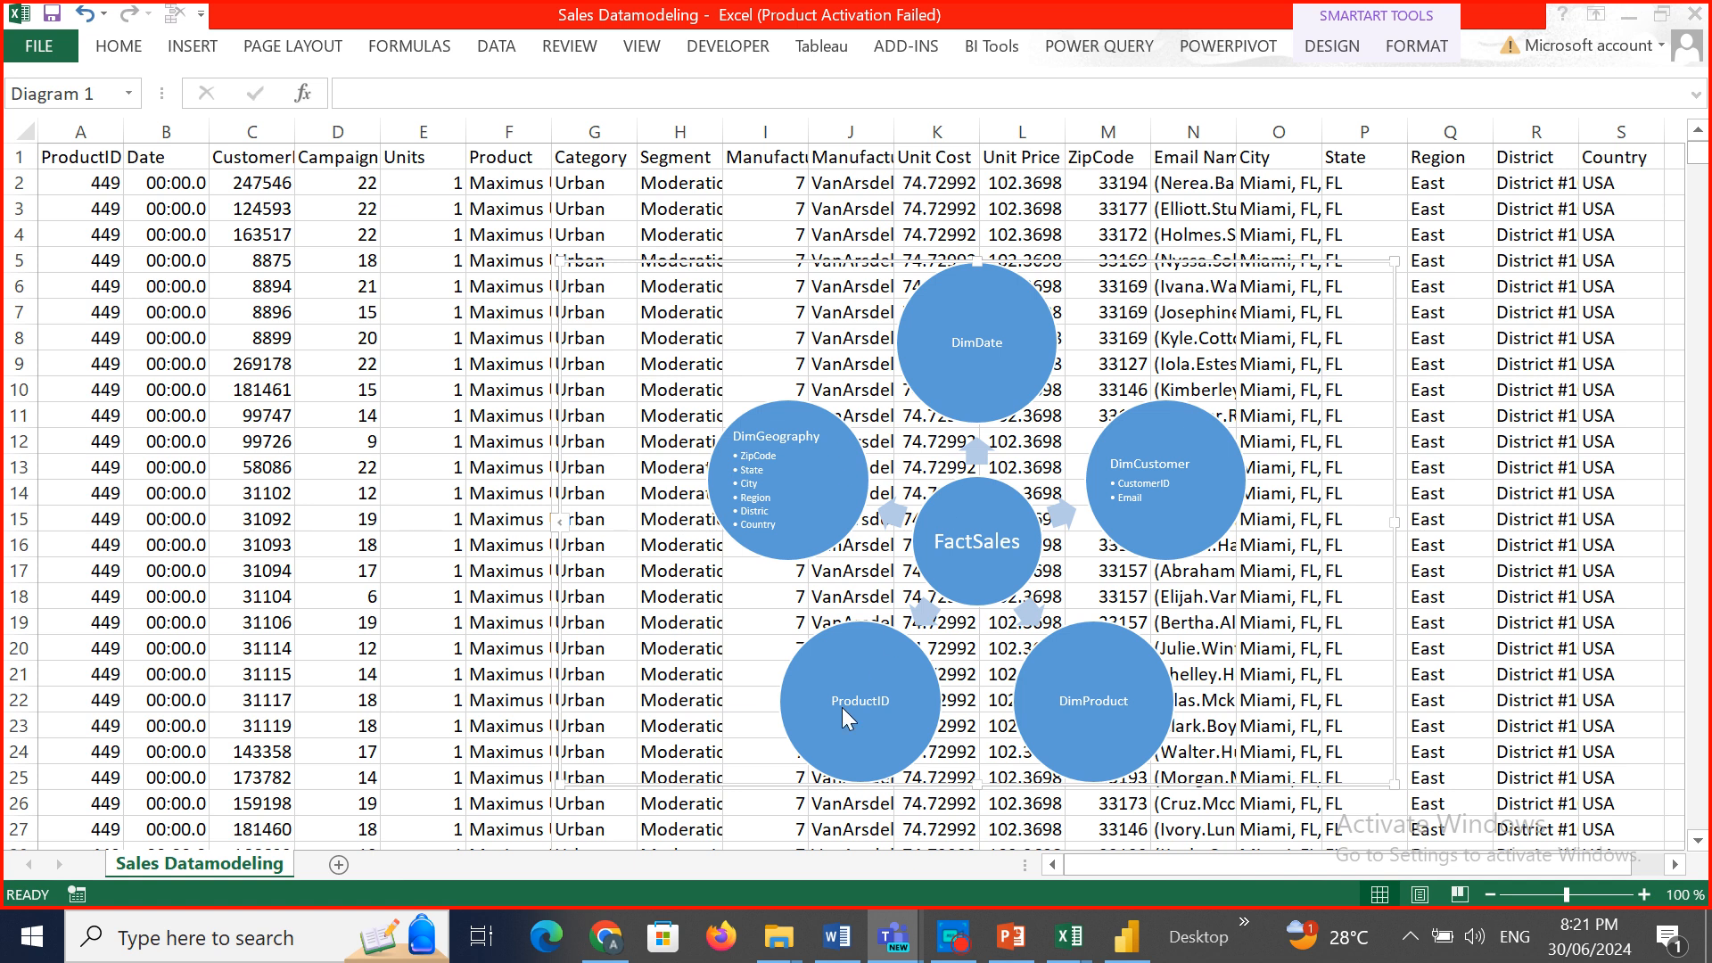
Delete the ProductID circle from the FactSales diagram.
click(560, 522)
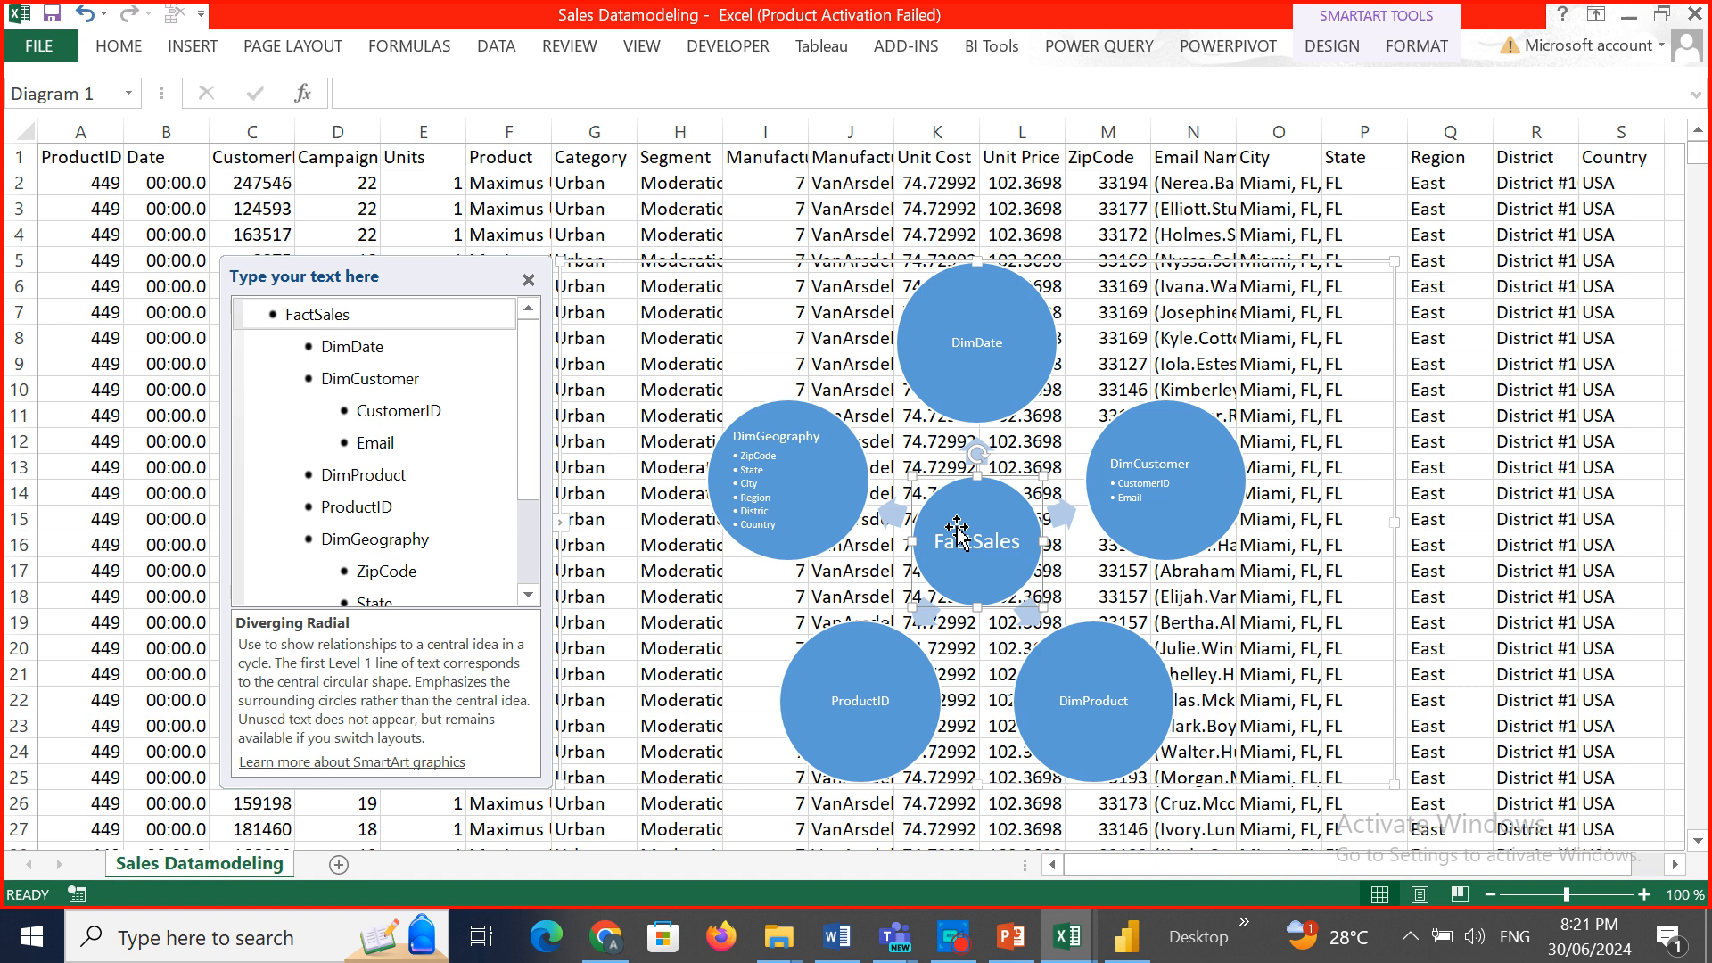
click(885, 635)
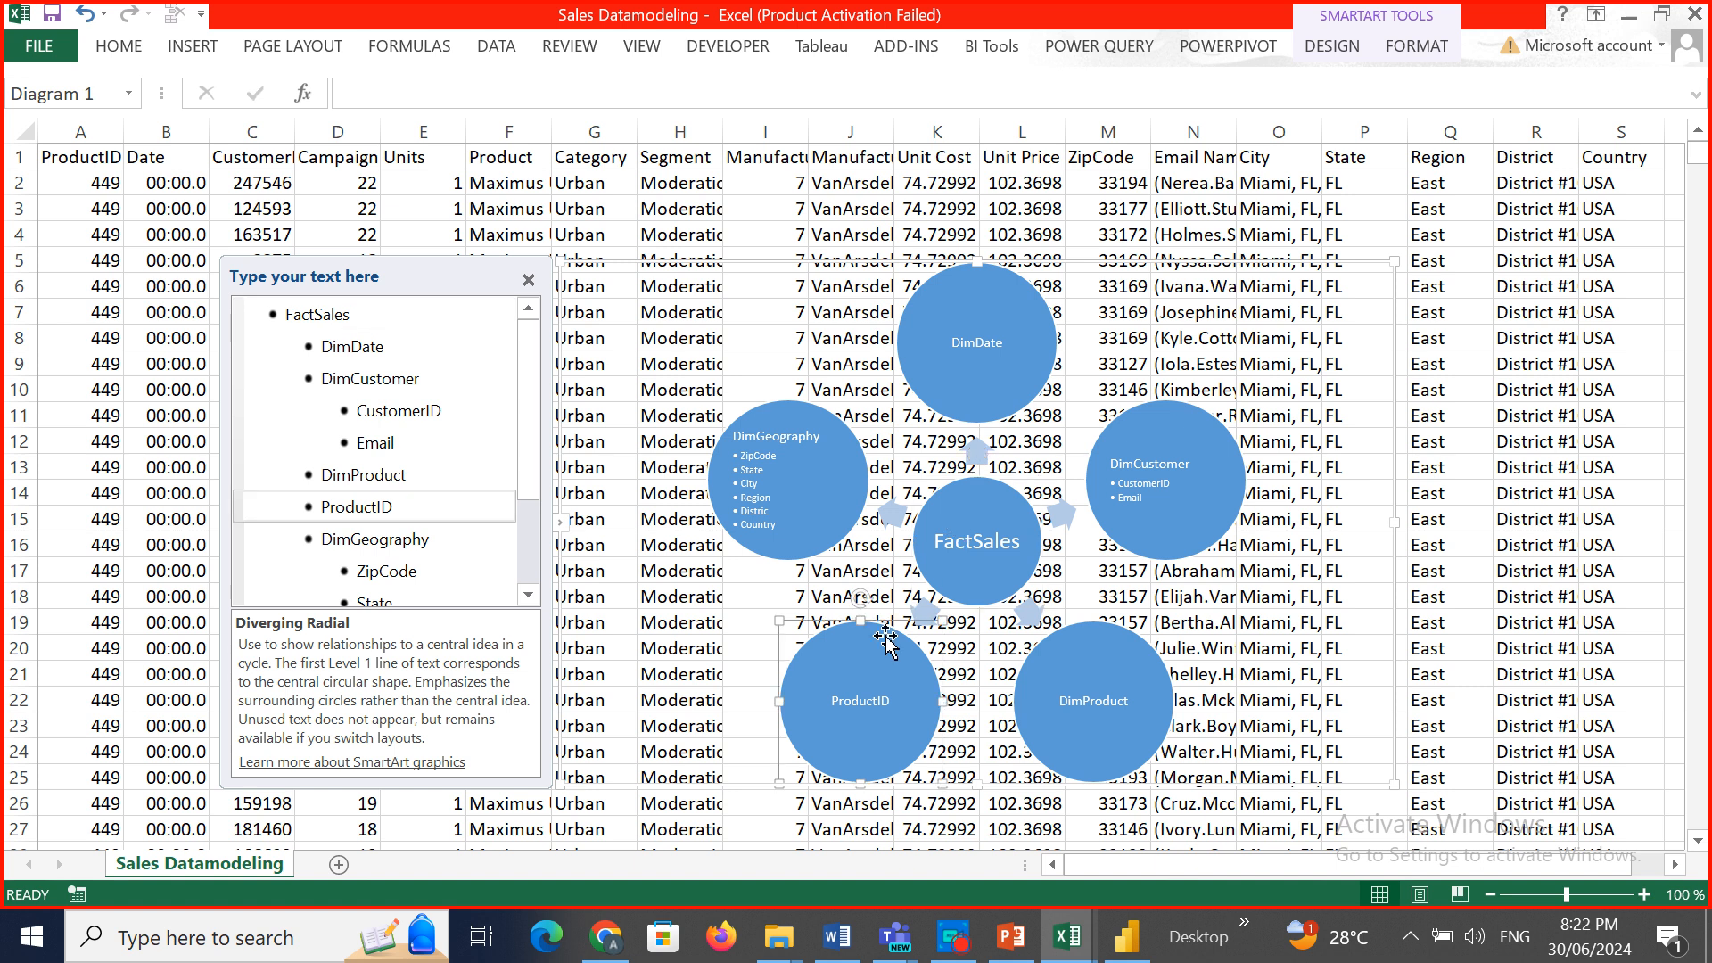
key(Delete)
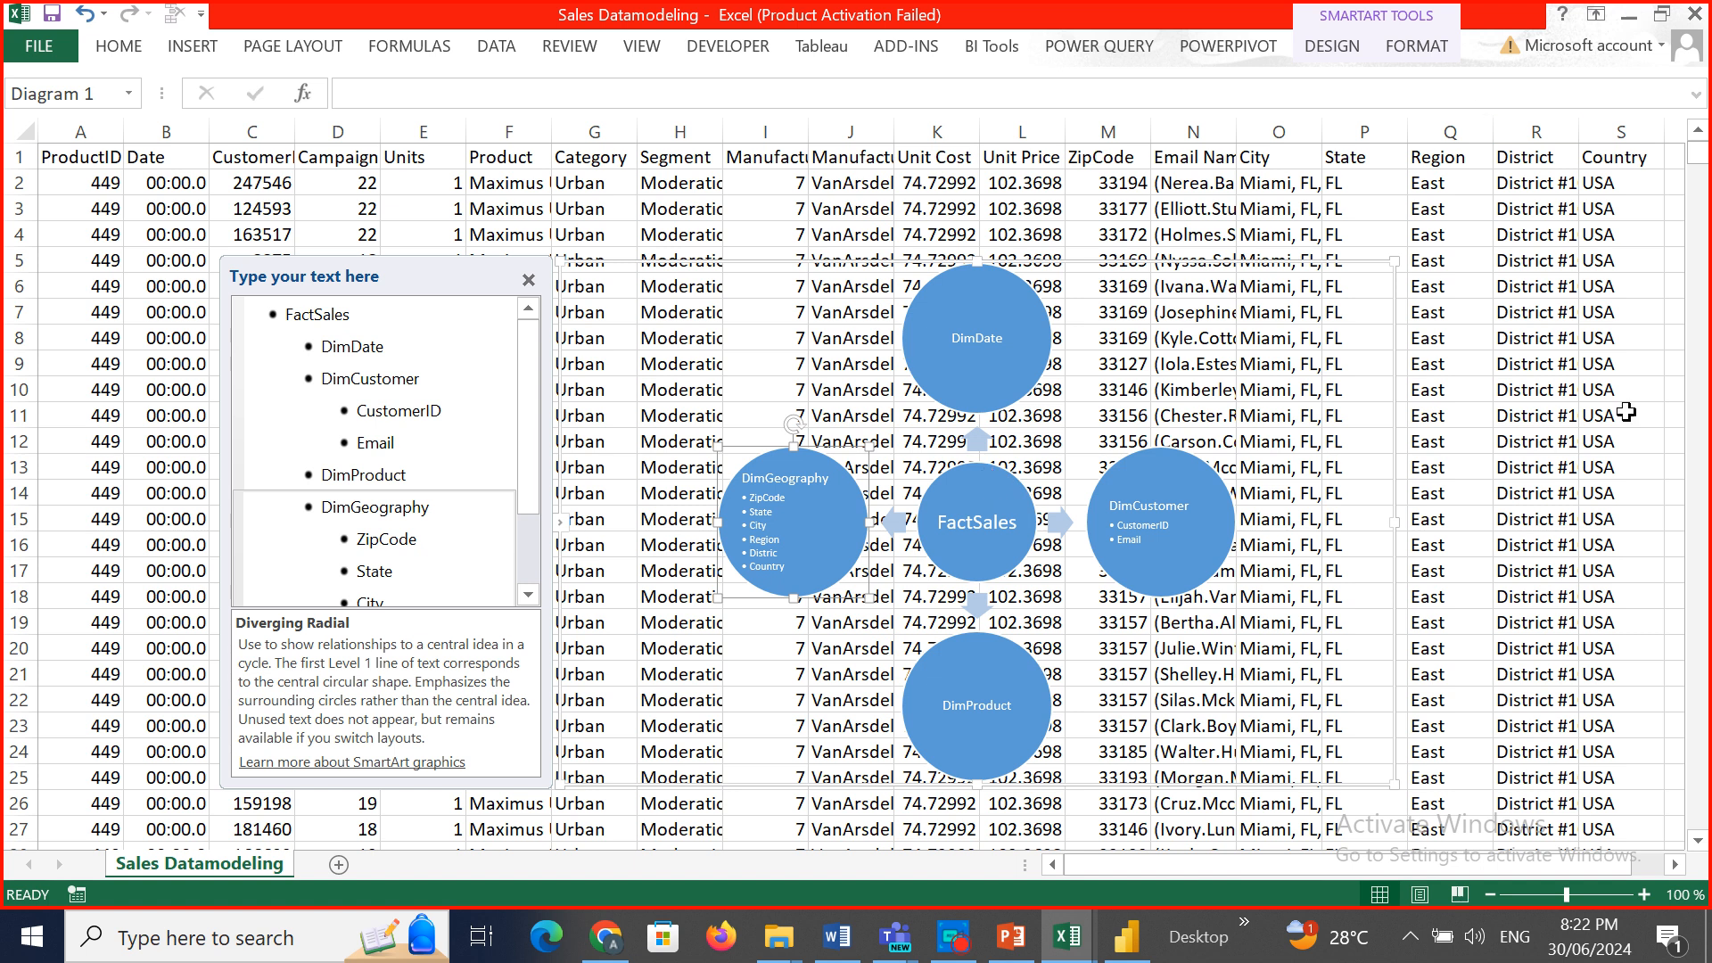
Add the column header Skg in cell T1, beside the Country column of the source sheet.
click(1149, 468)
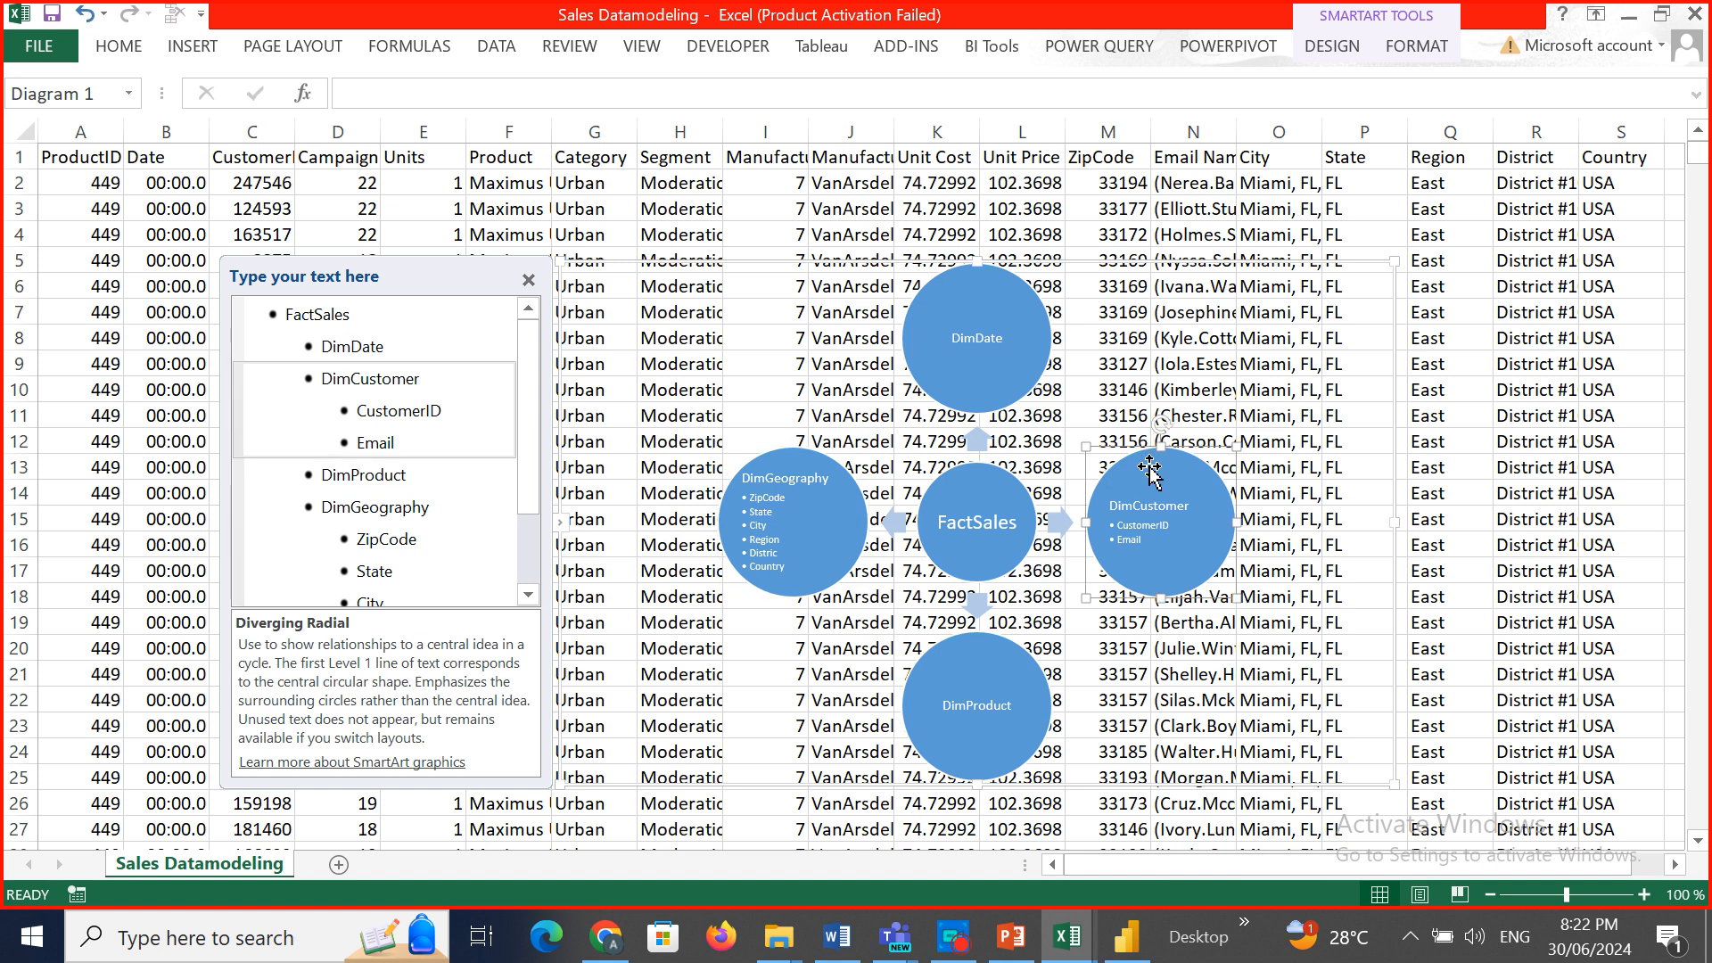
click(1674, 864)
click(1675, 864)
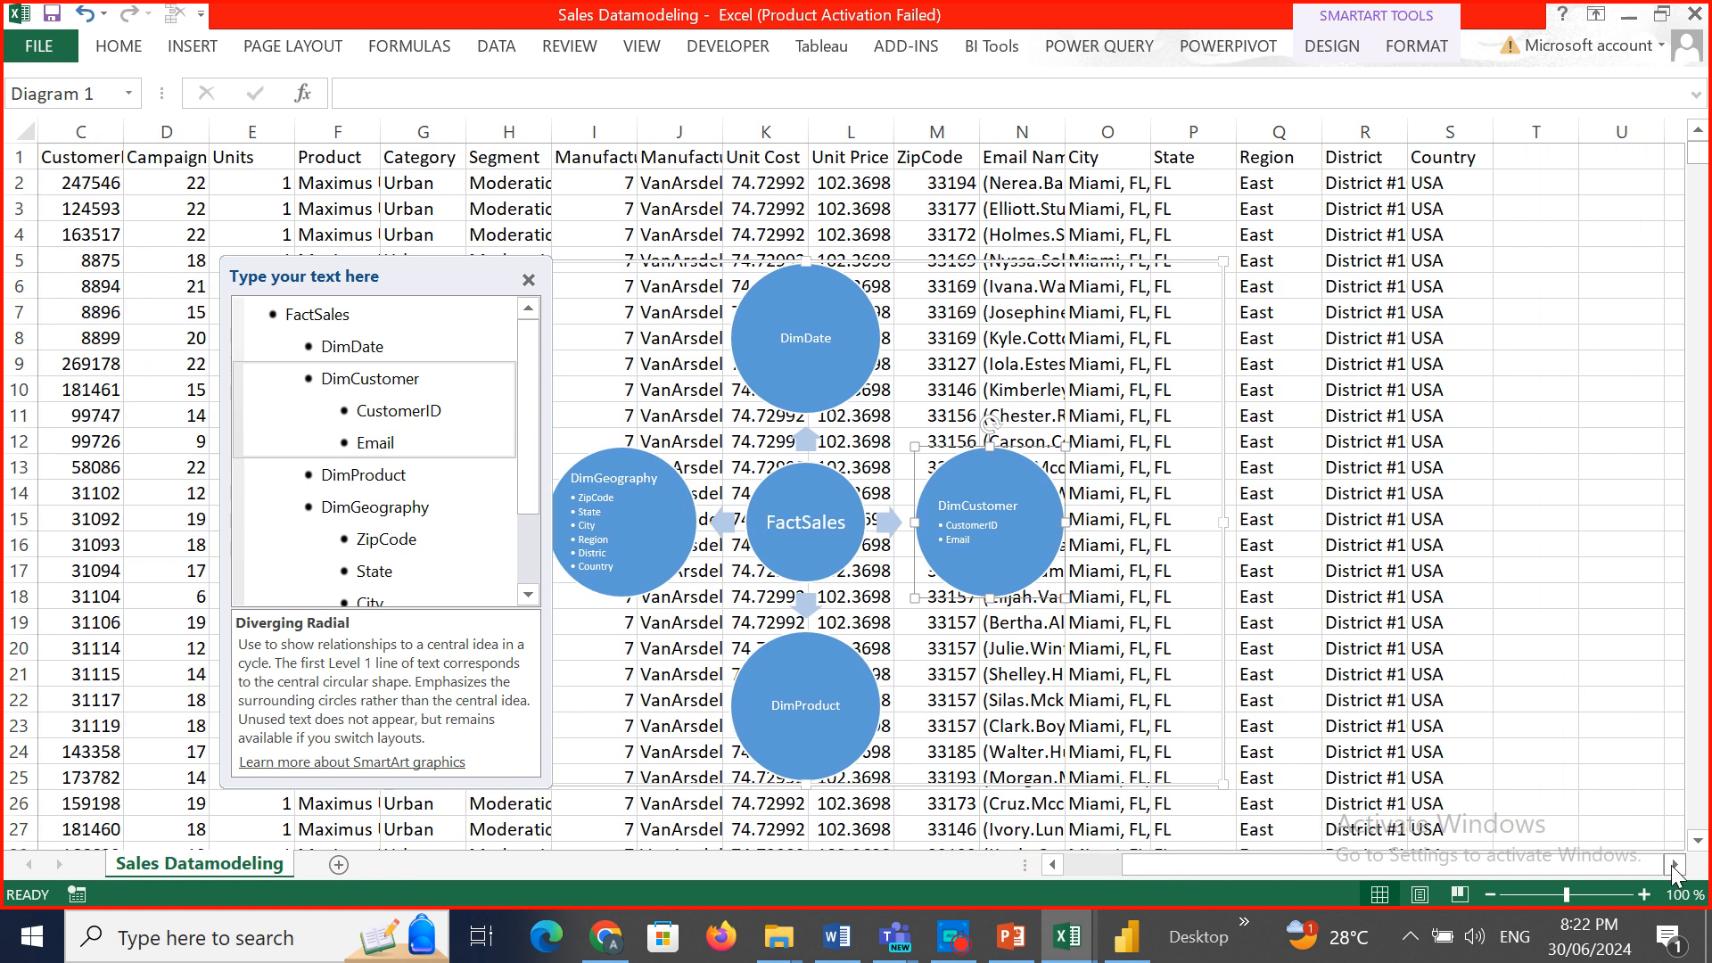
click(1507, 154)
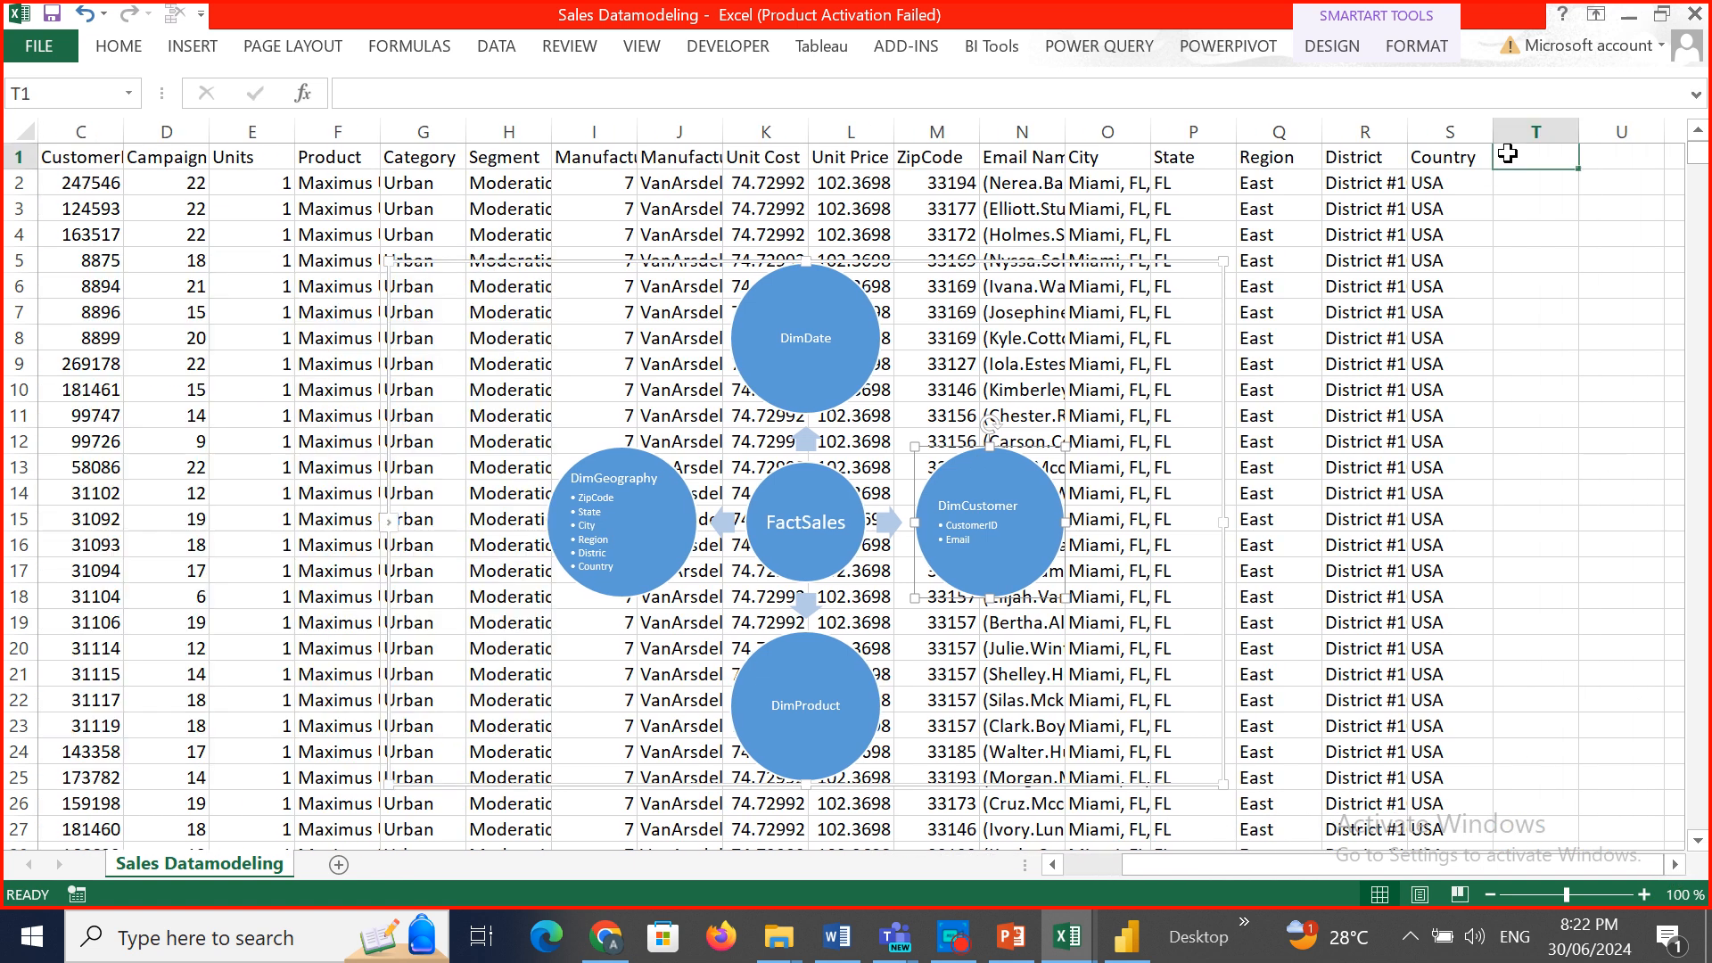
text(Skg)
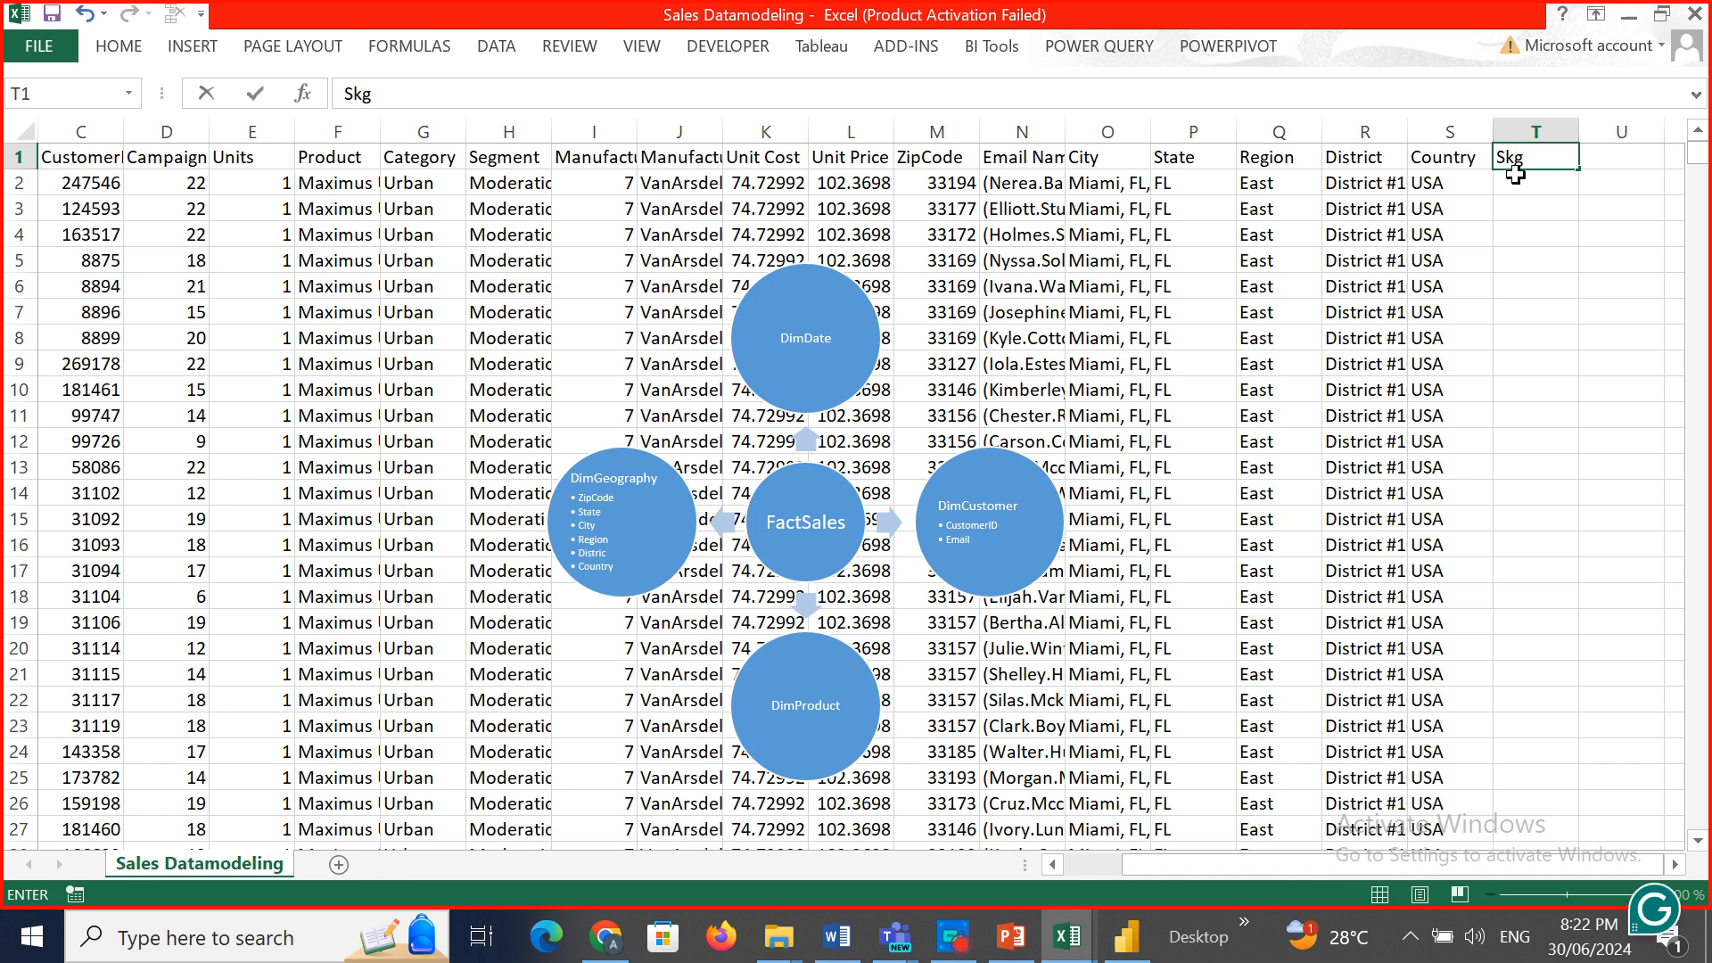
key(Return)
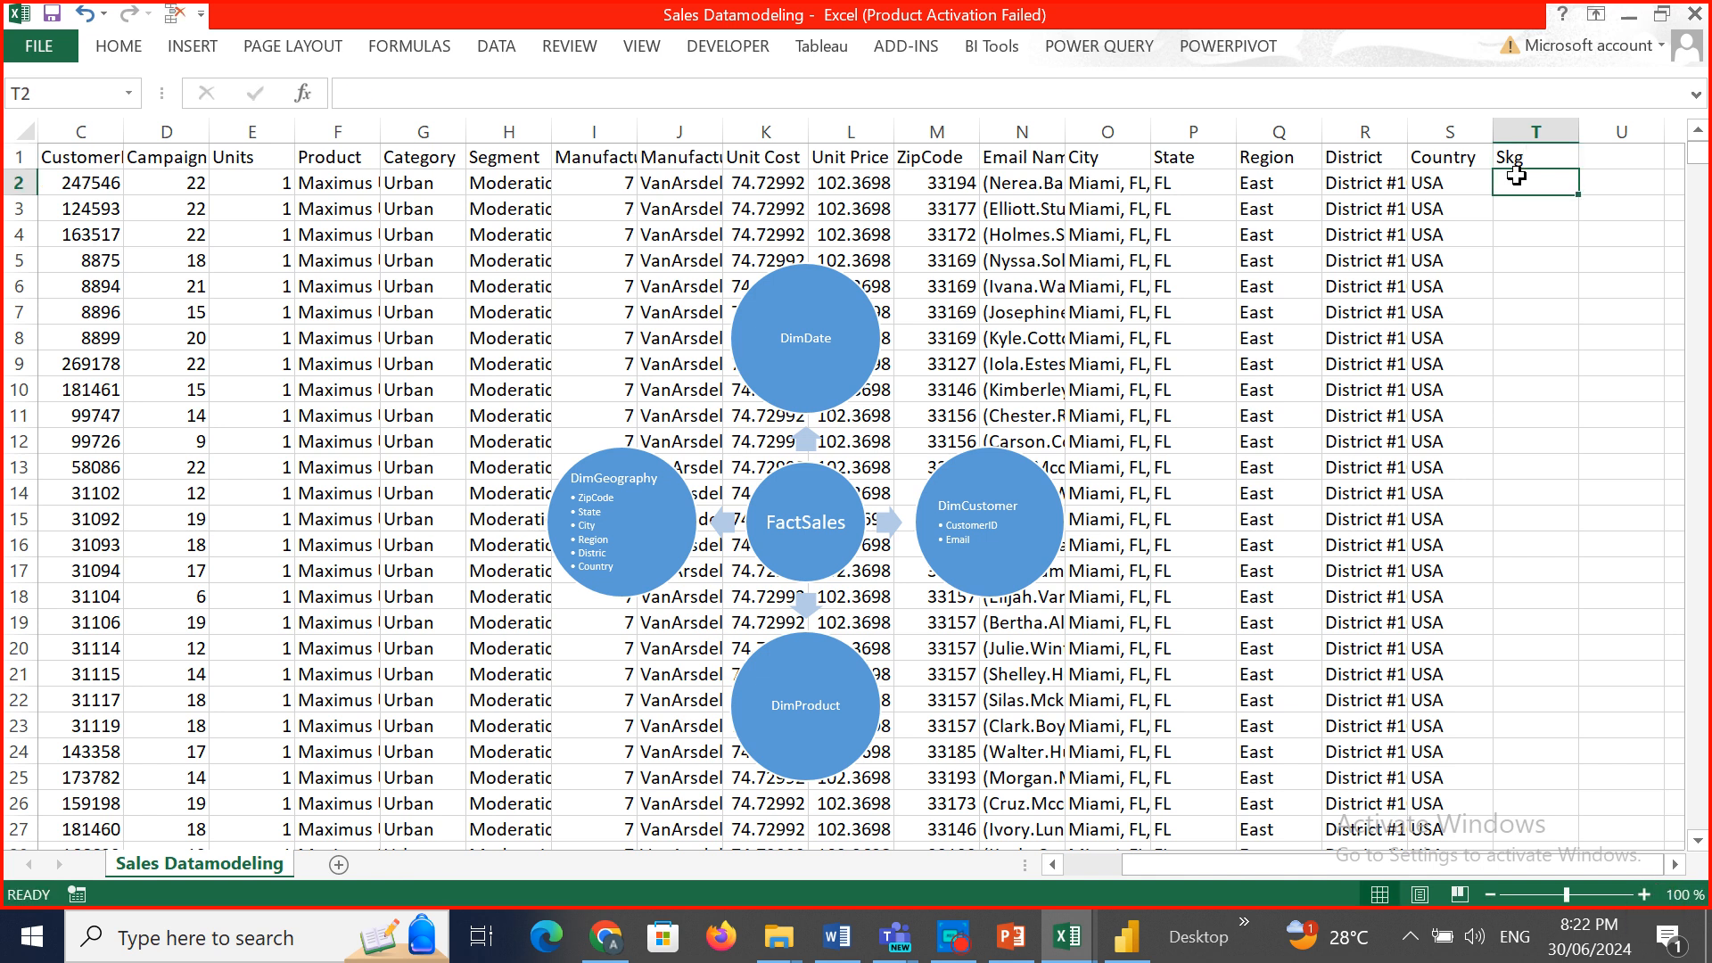
Number the source sheet's Skg column 1 to 5 from T2 and fill the series down all data rows.
text(1)
key(Return)
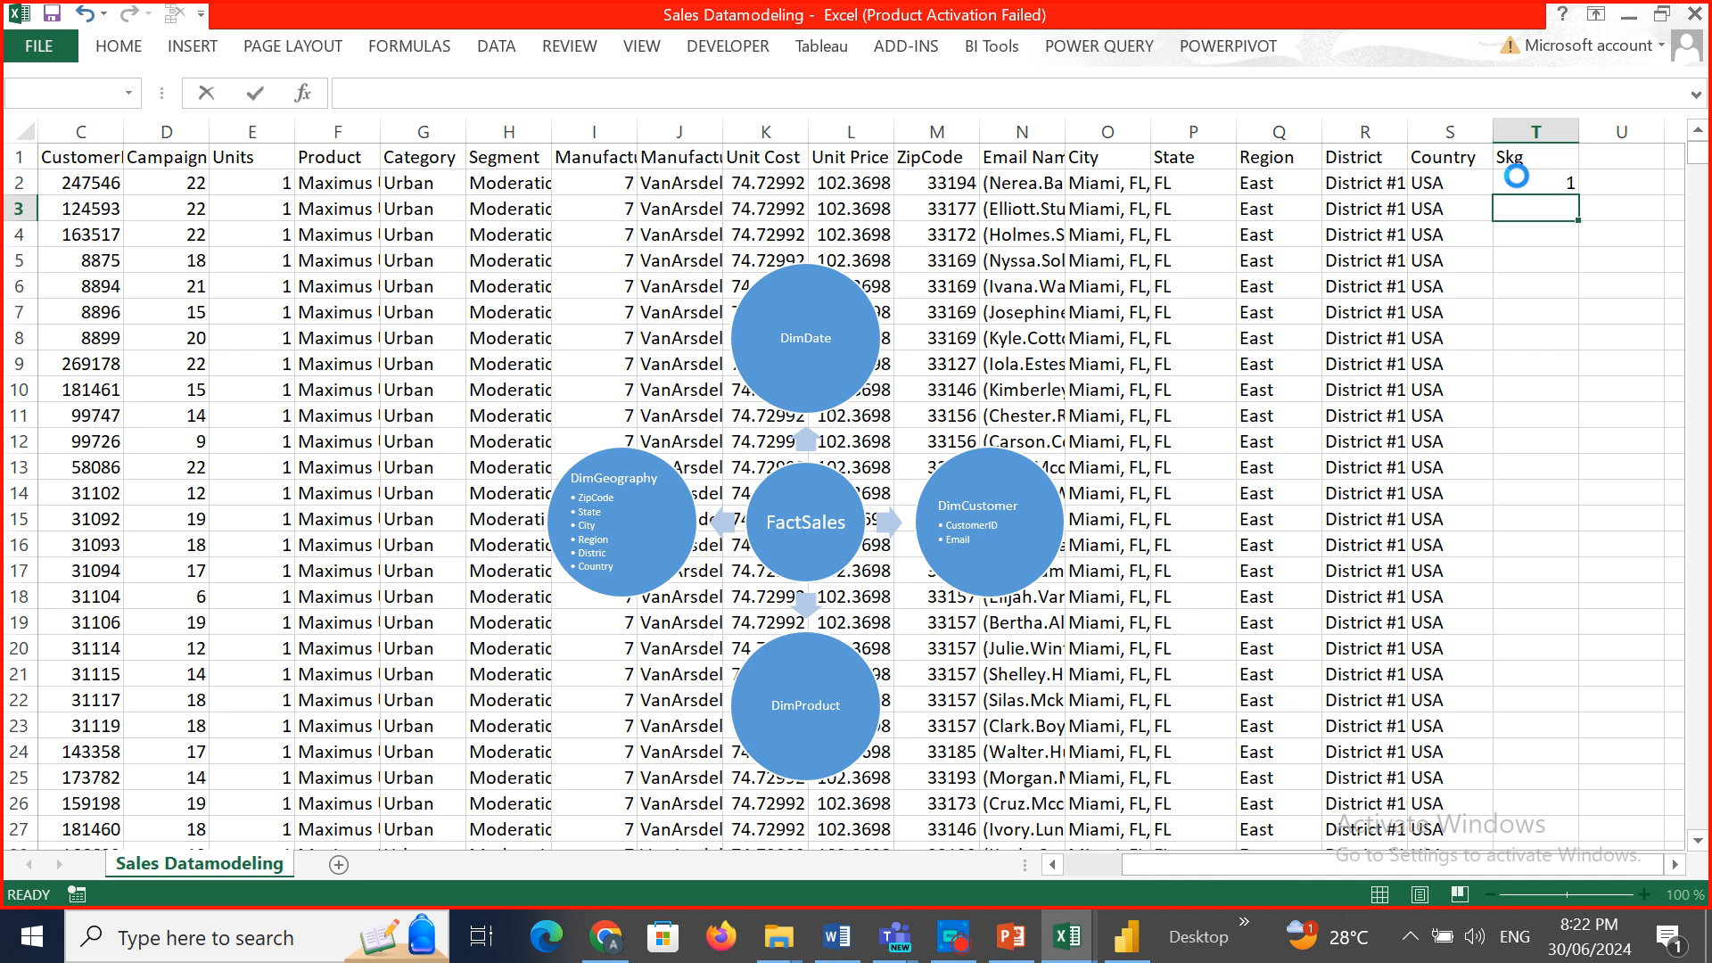
text(2)
key(Return)
text(3)
key(Return)
text(4)
key(Return)
drag(1559, 210, 1565, 260)
drag(1577, 272, 1574, 300)
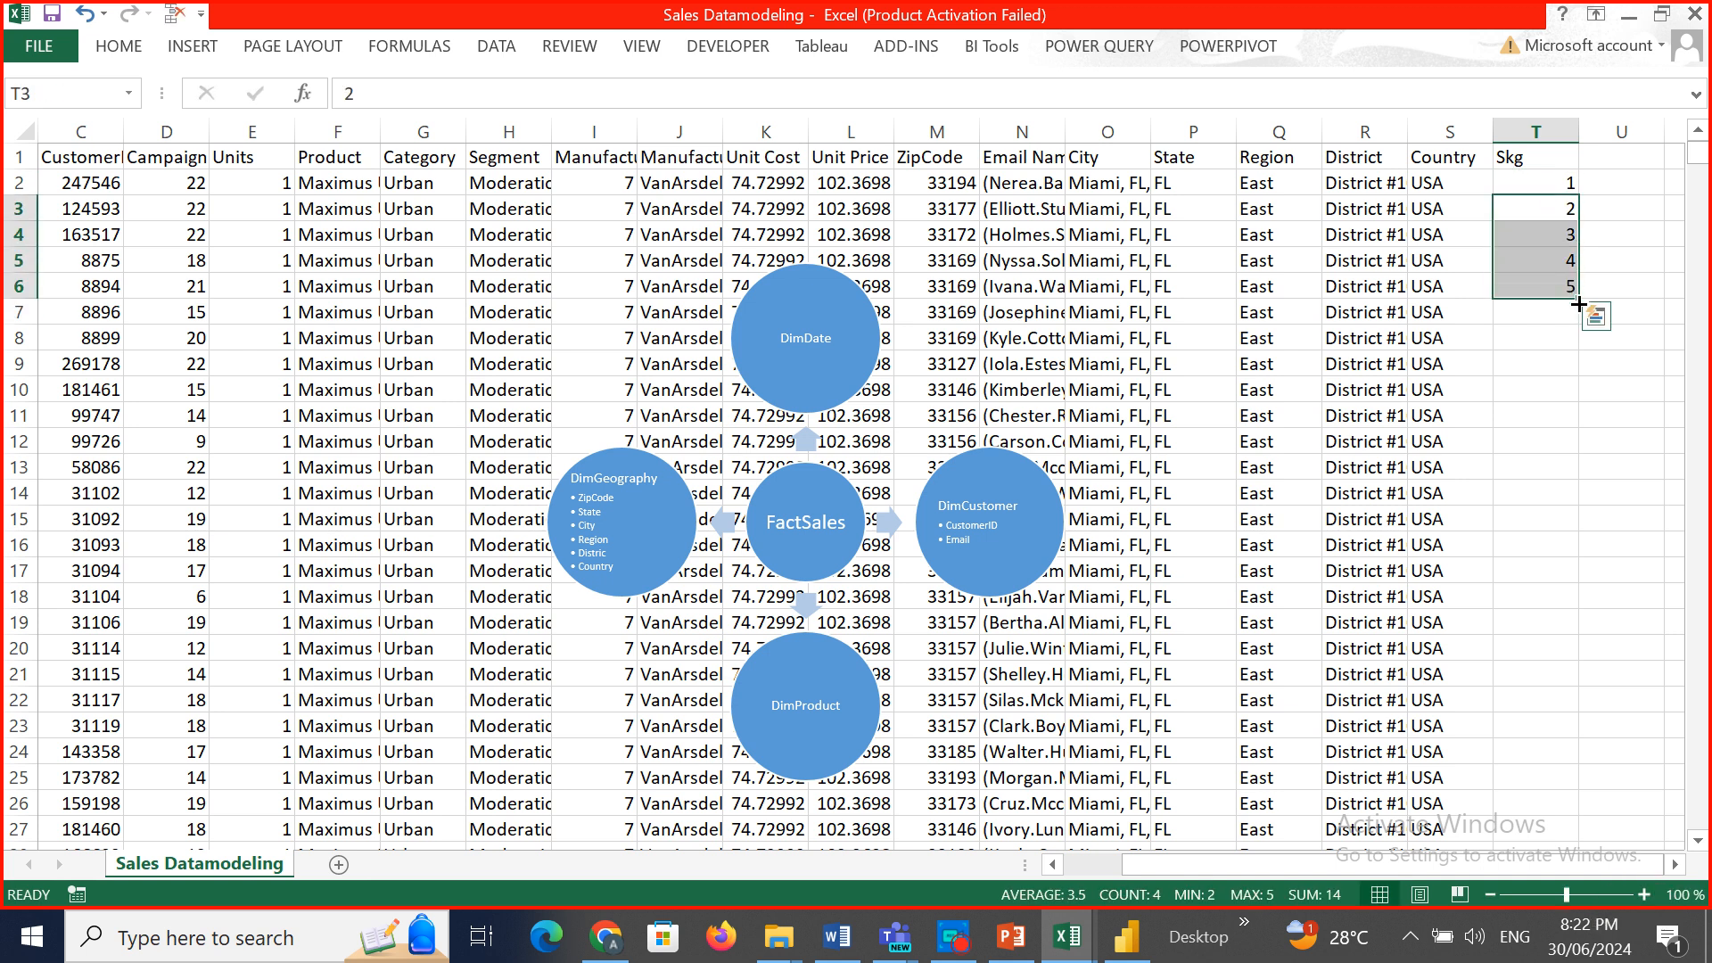
double_click(1579, 304)
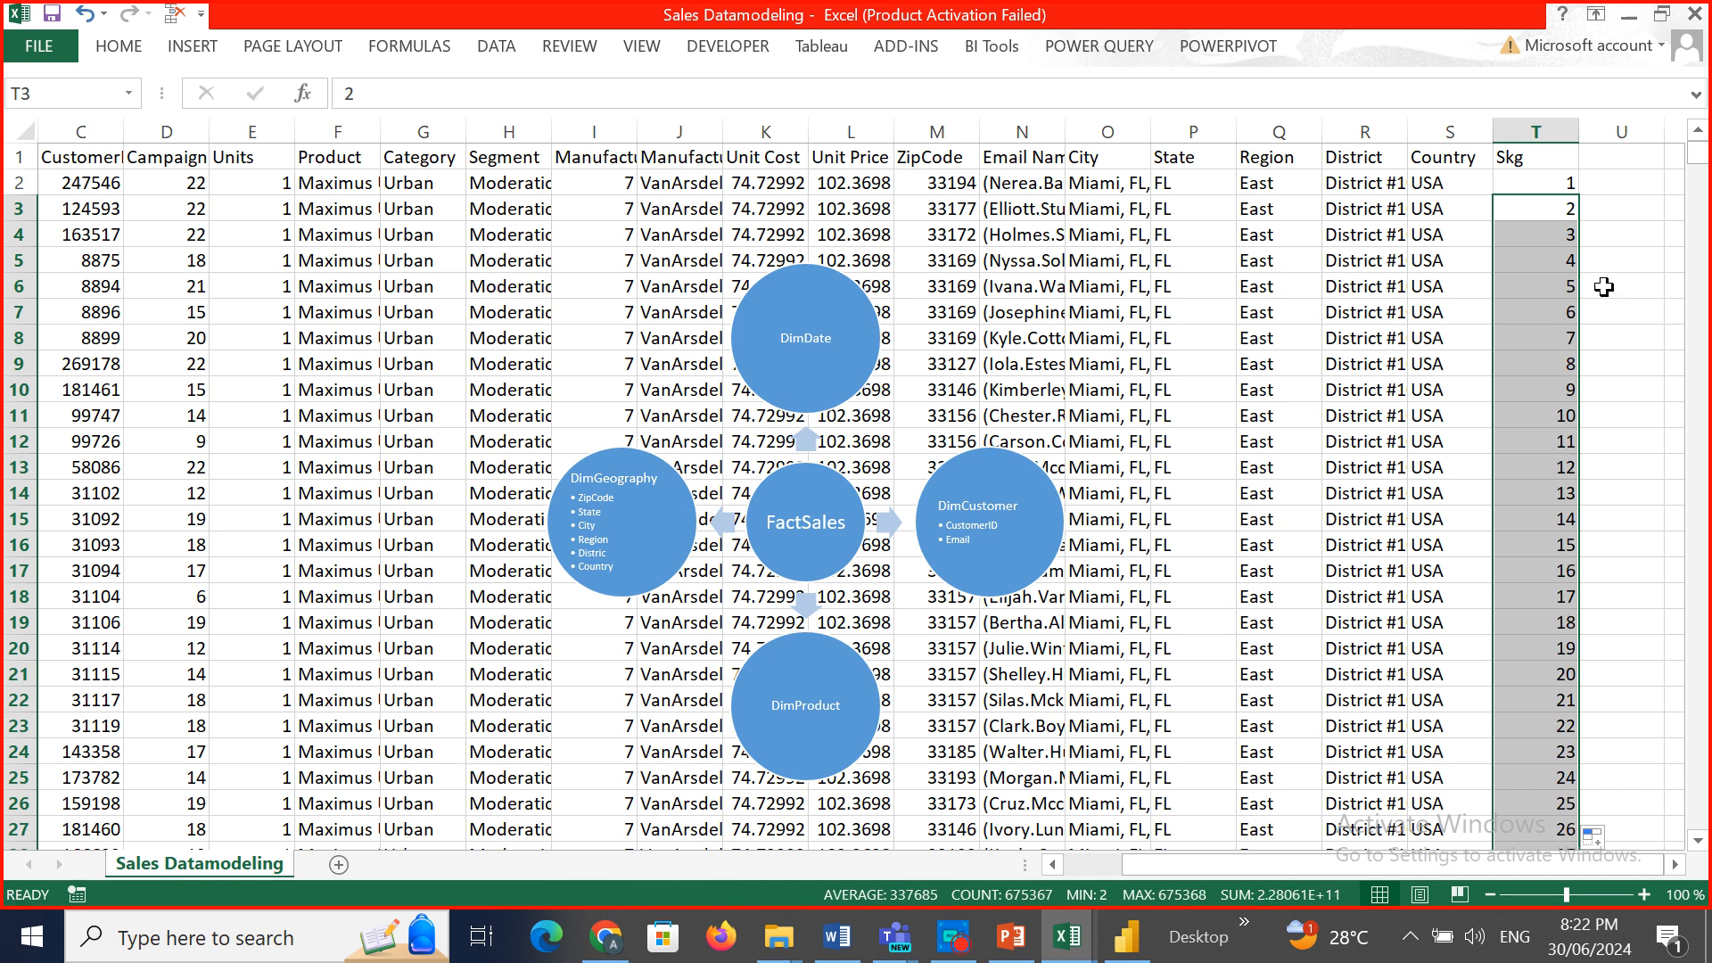
drag(1698, 154, 1667, 122)
click(954, 936)
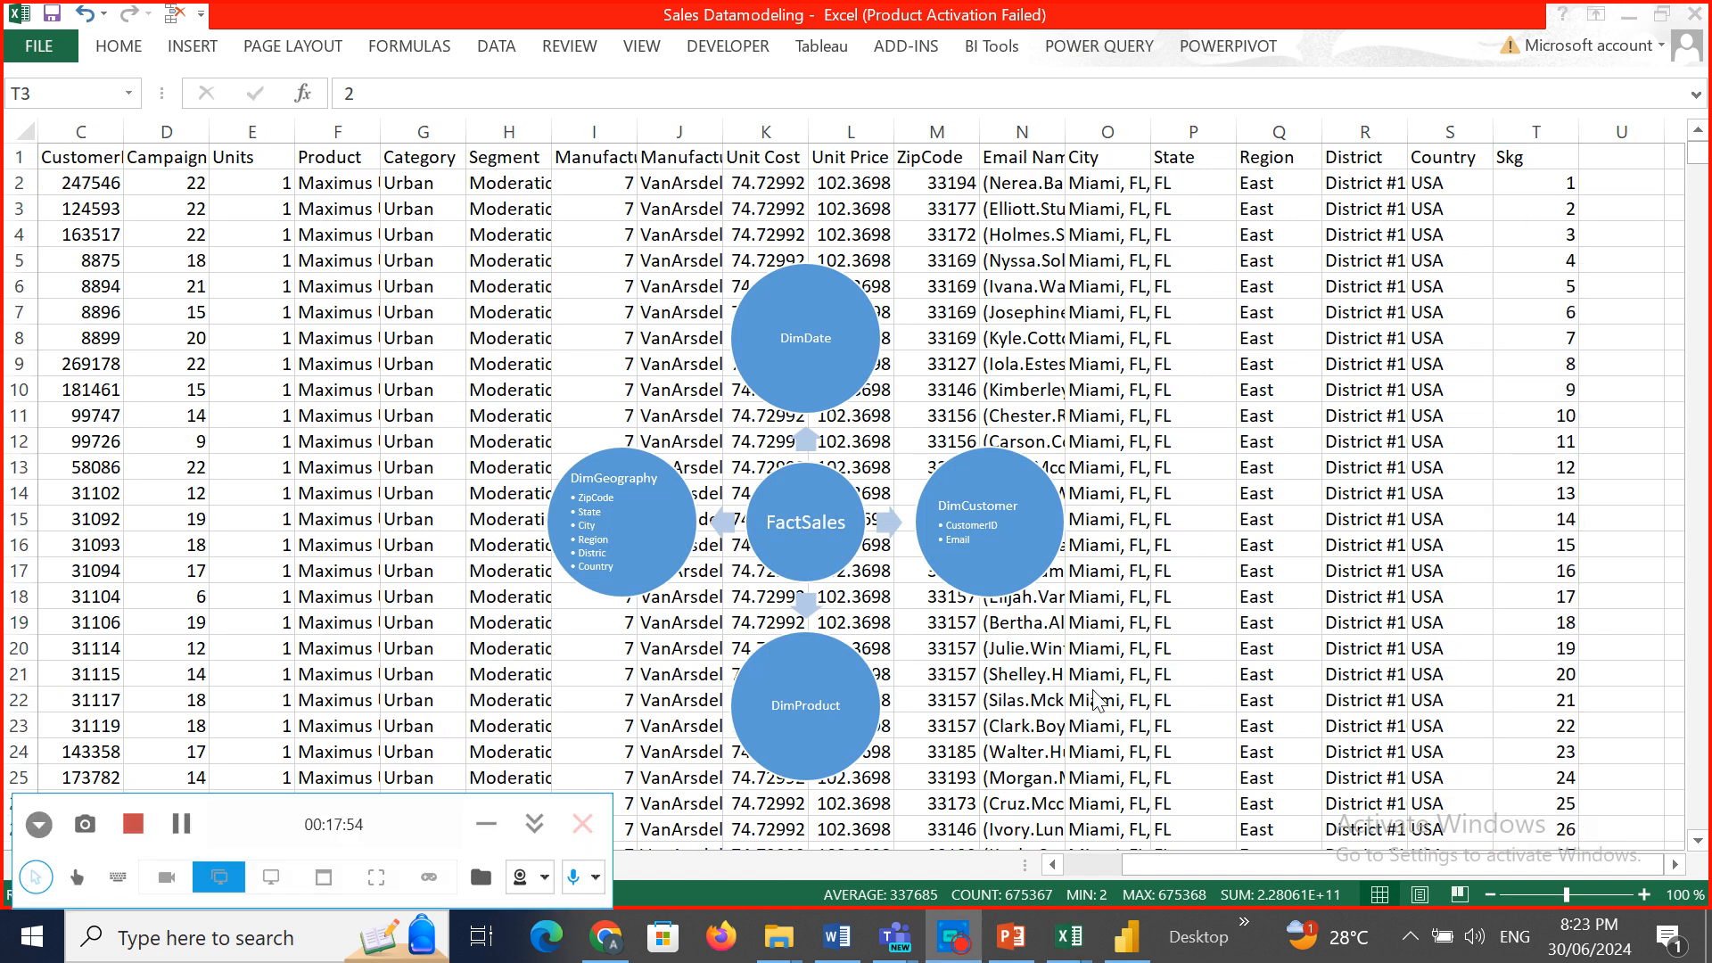
click(1157, 701)
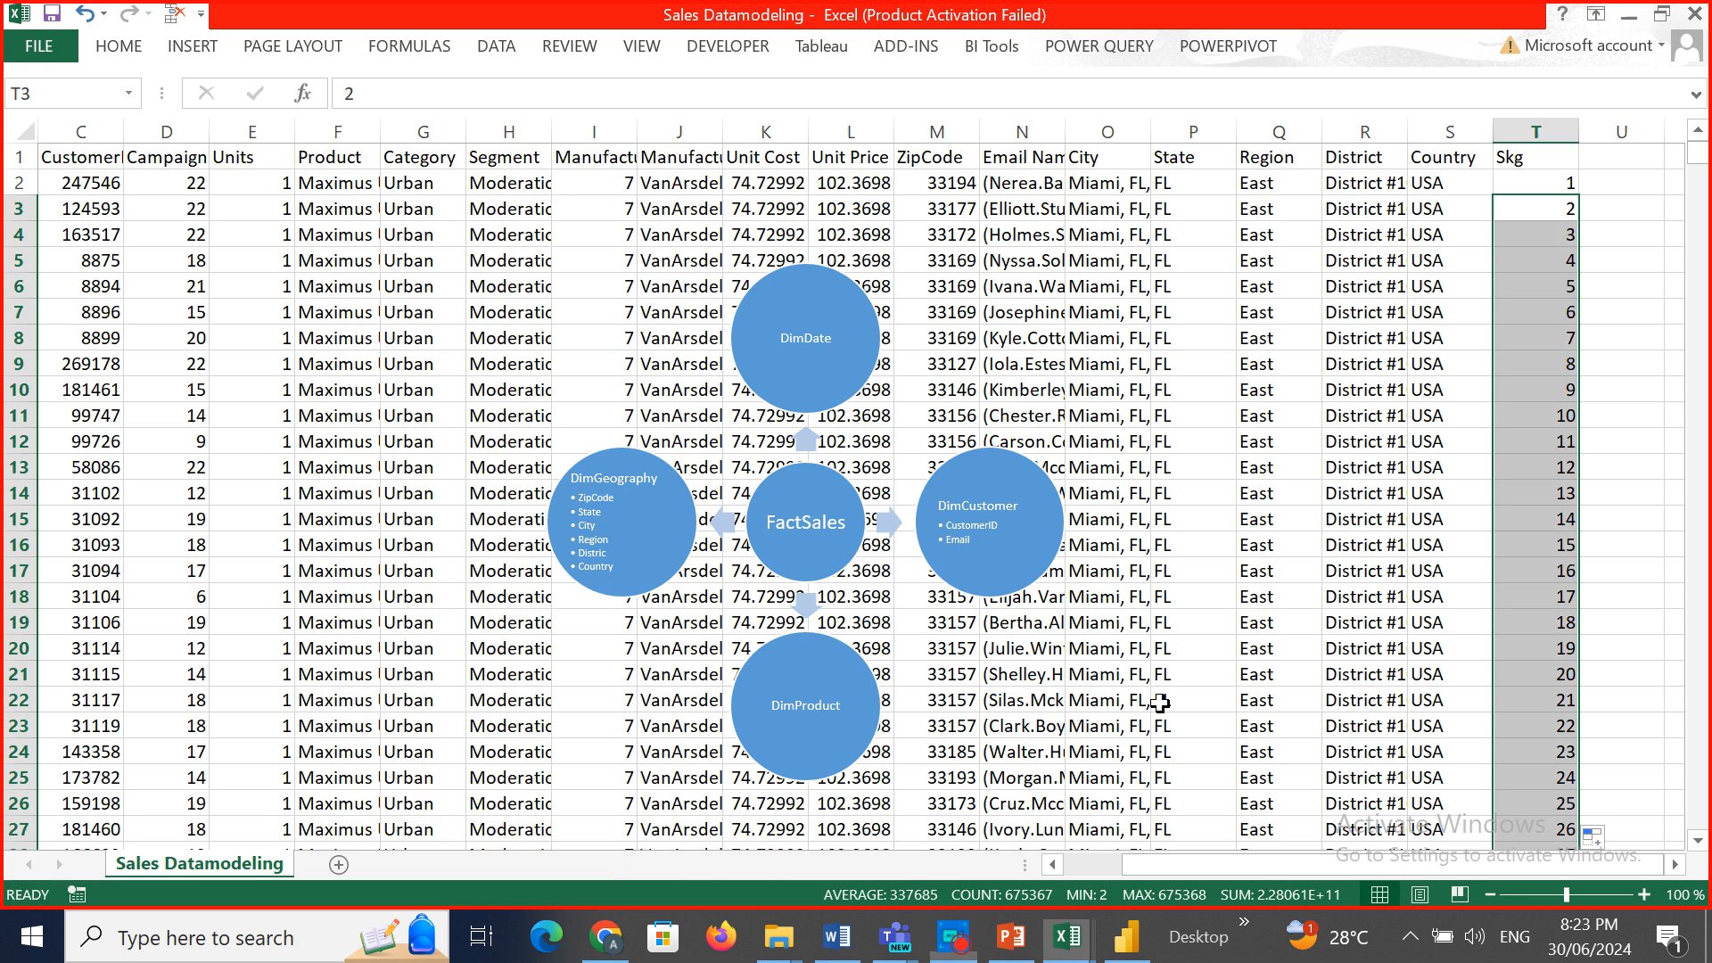
Switch to the Teams meeting and share the Sales Datamodeling tab Excel window in place of the current workbook.
click(895, 936)
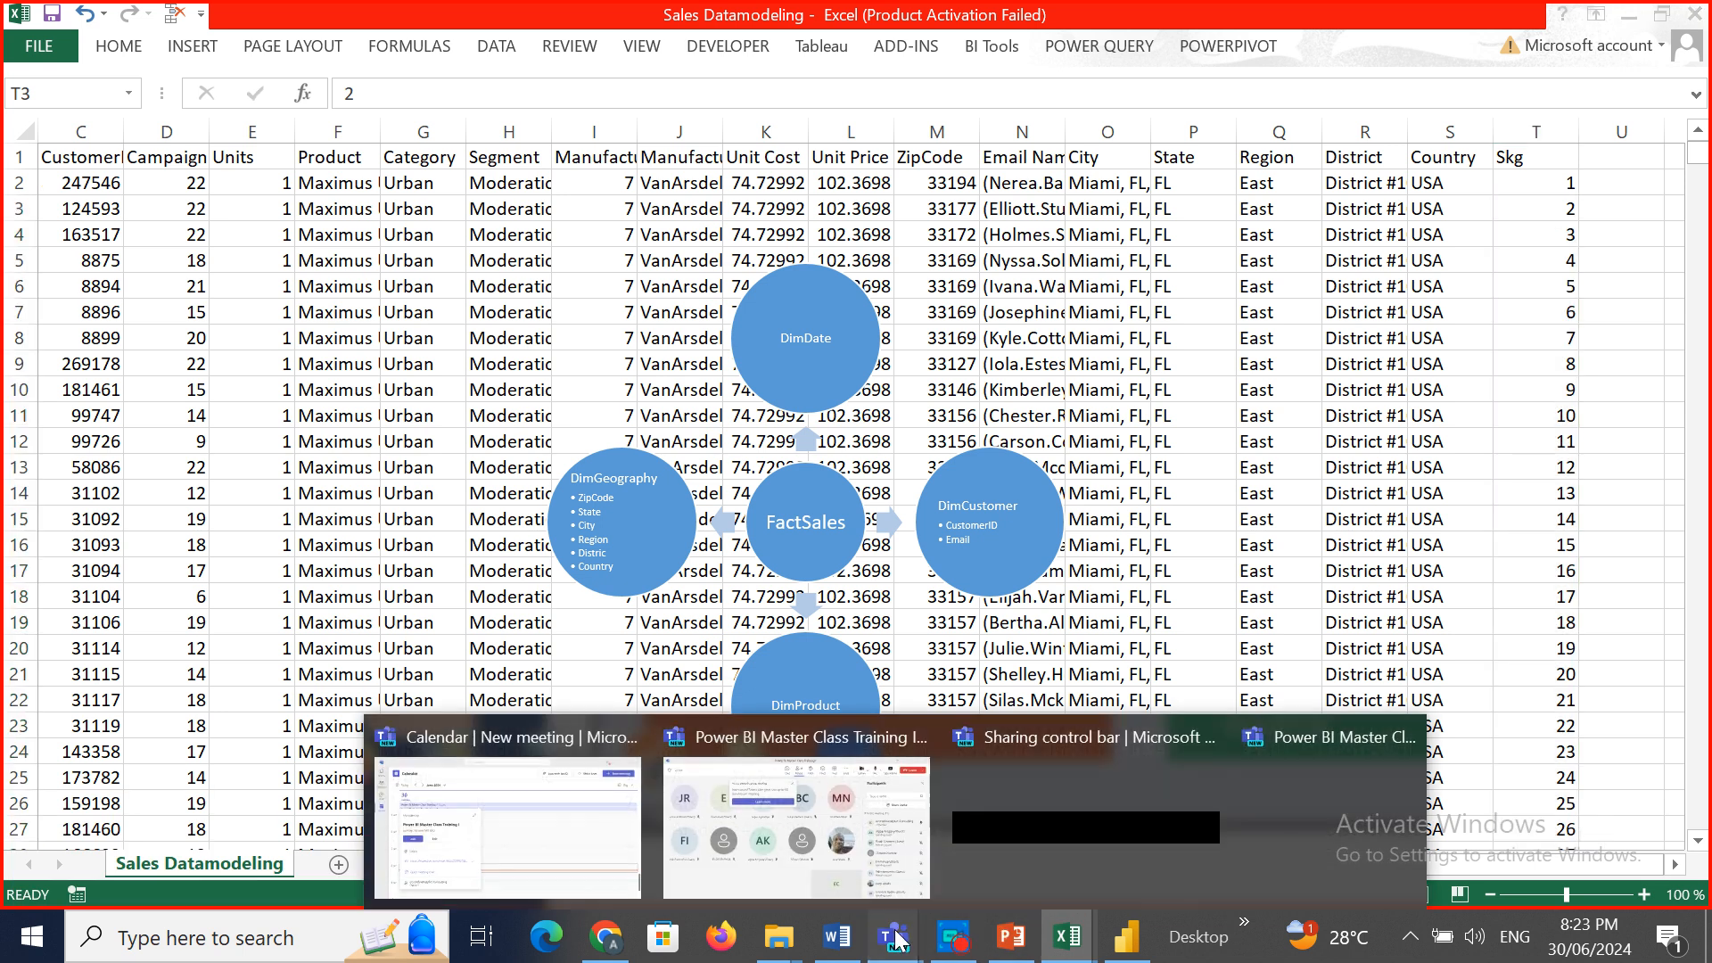
click(806, 819)
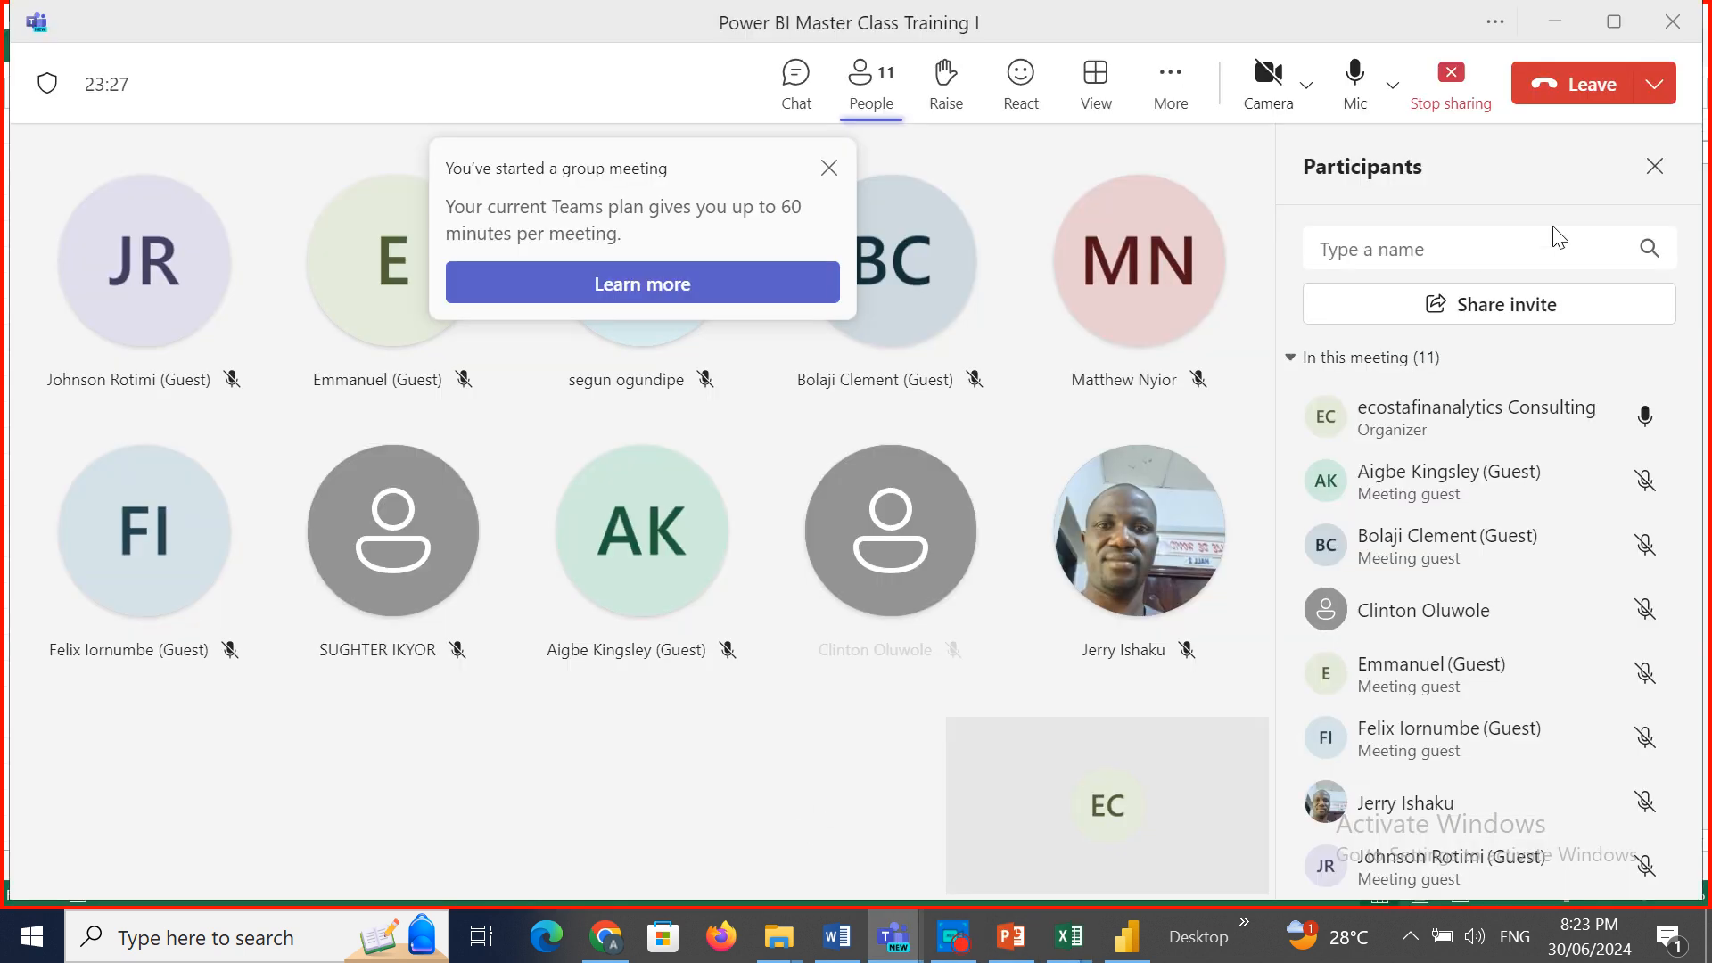
click(1460, 86)
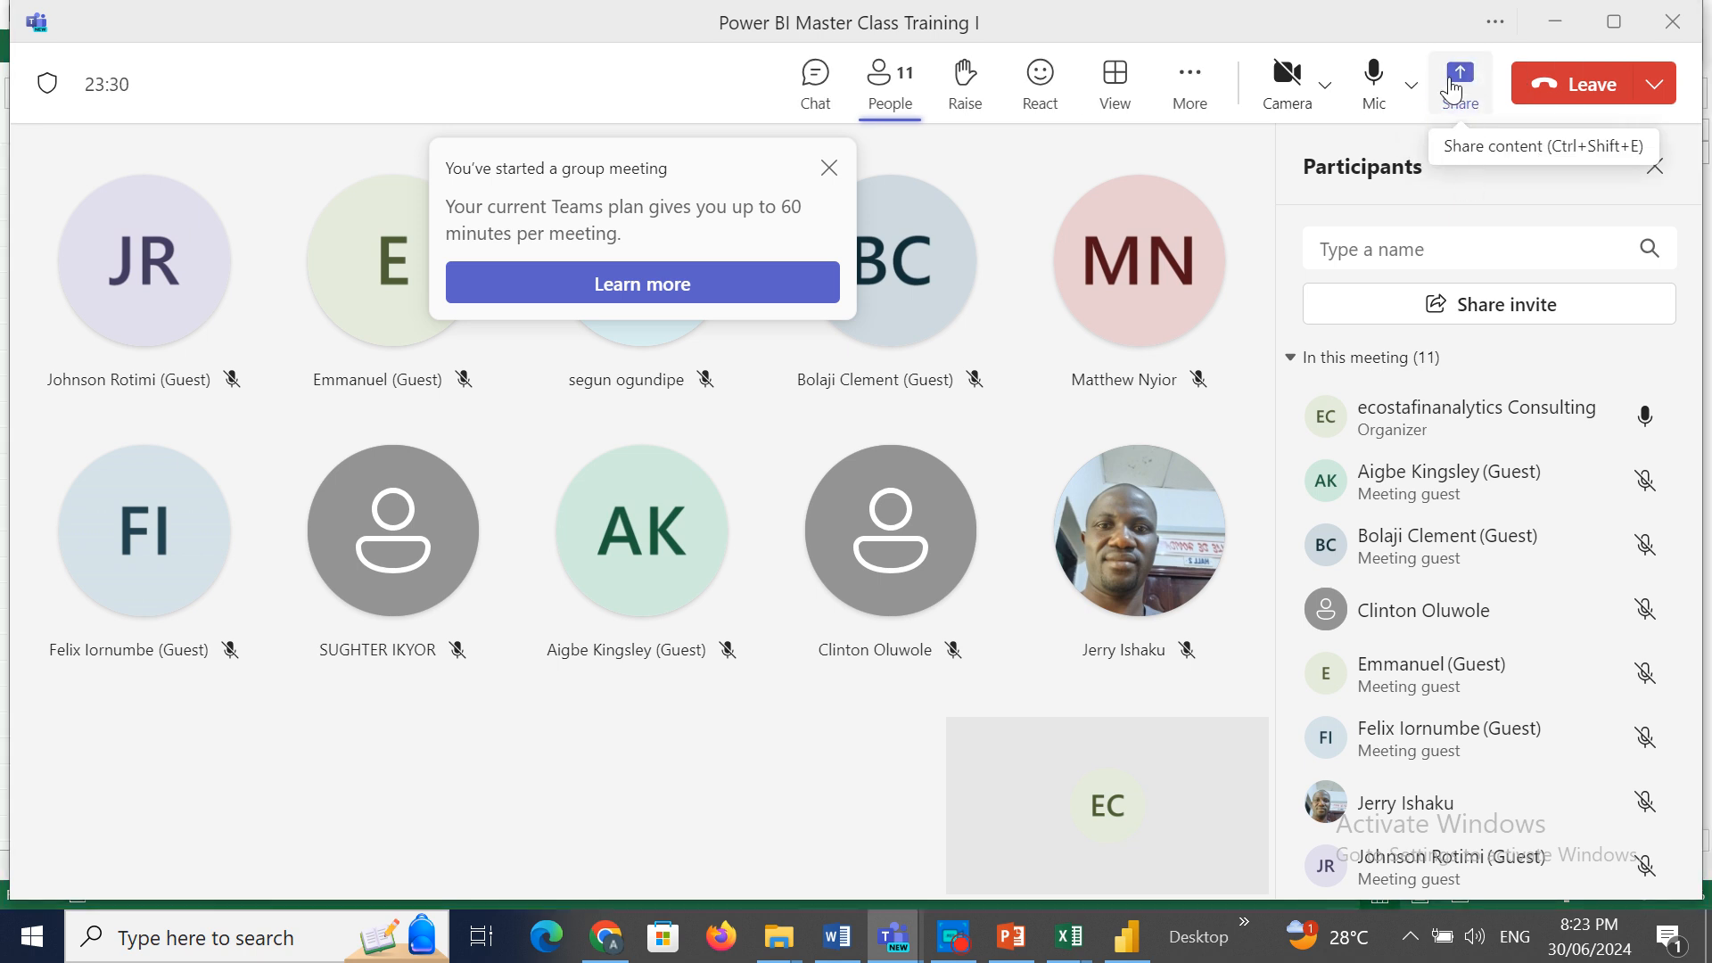
click(1454, 90)
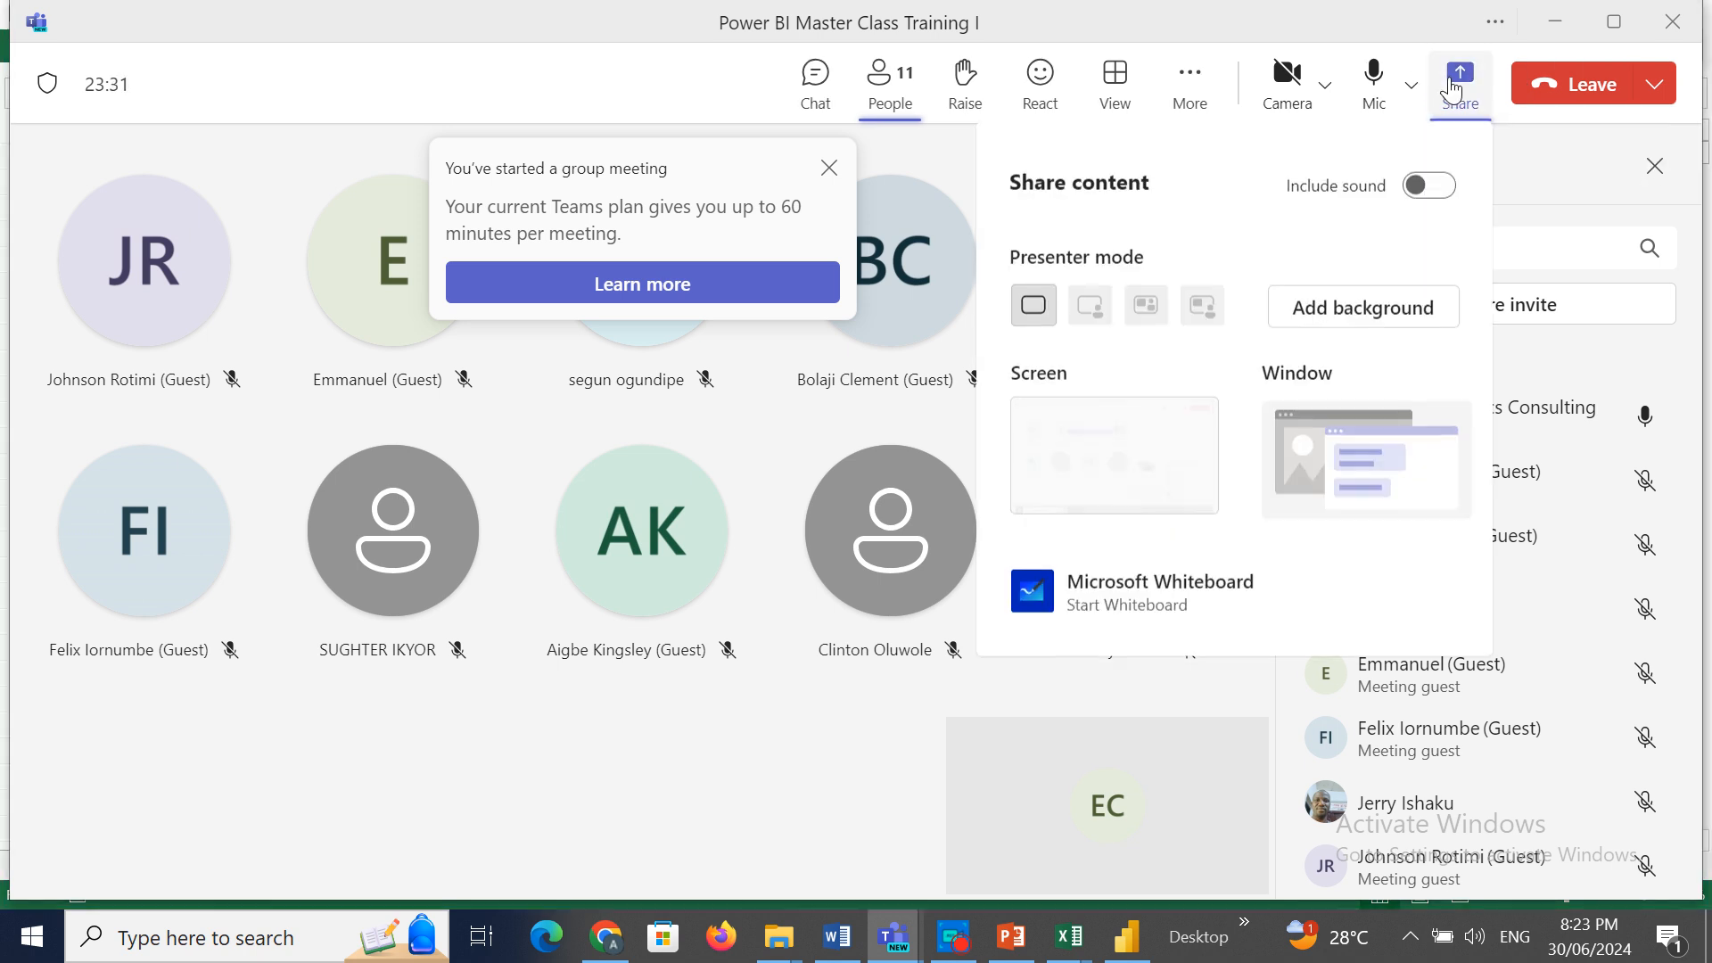
click(1373, 428)
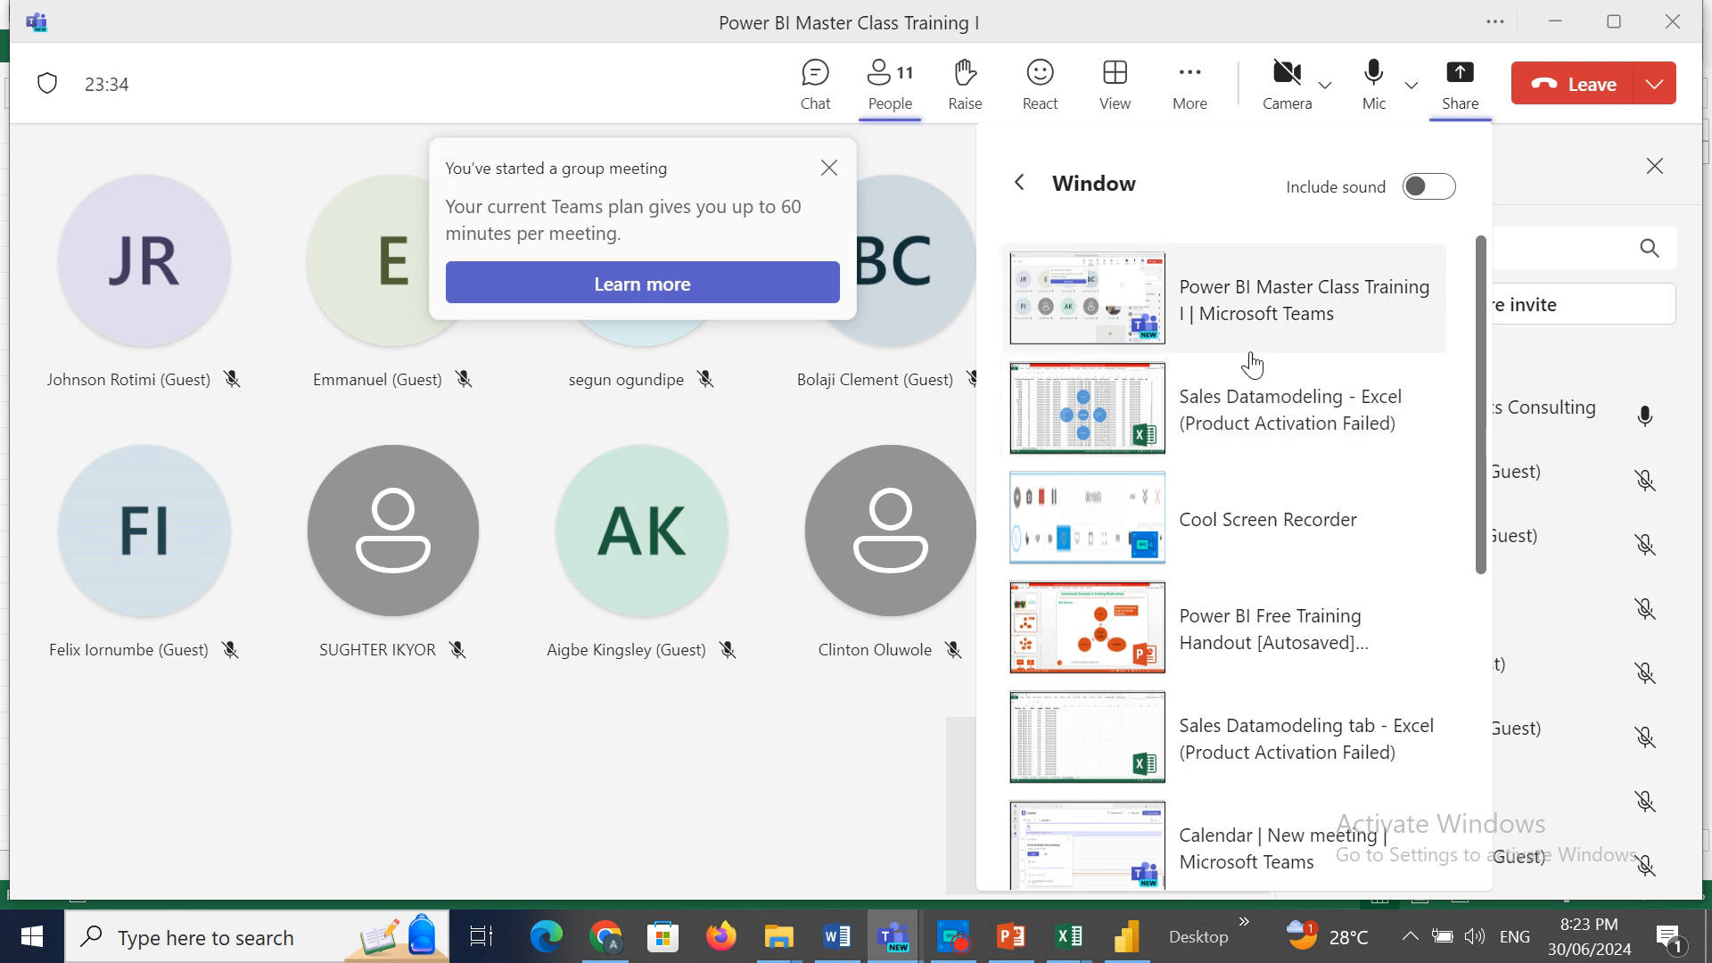
click(1277, 731)
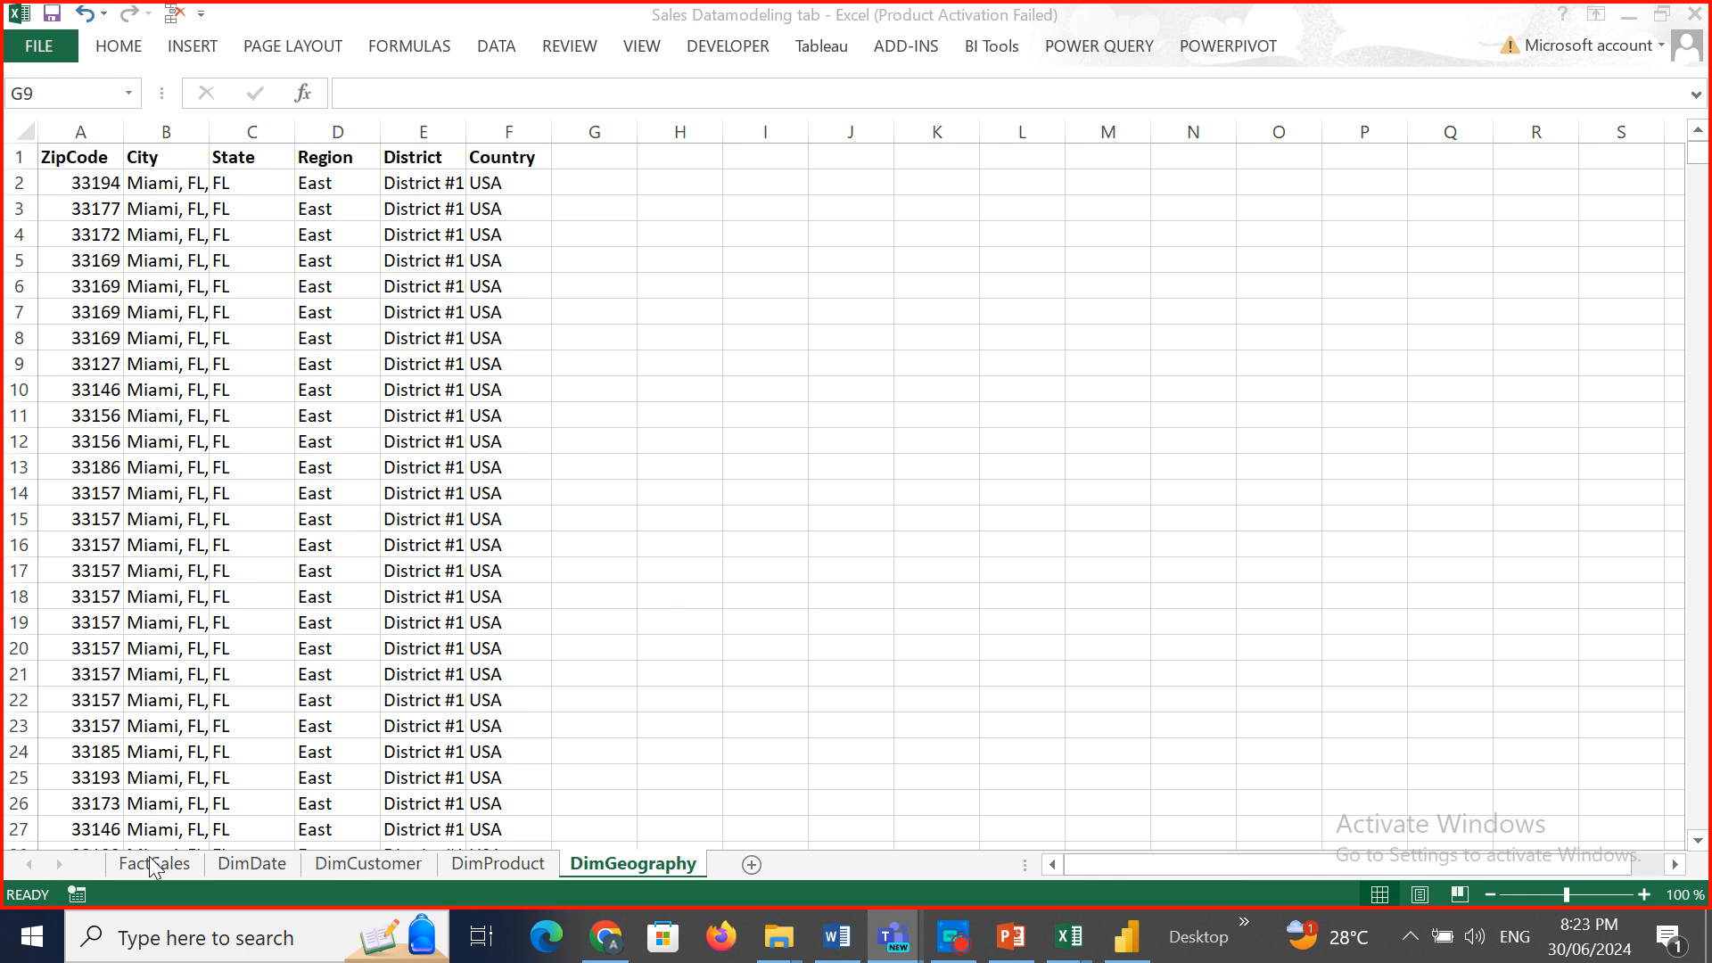
Look through the dimension sheets and add the column header Skg in H1 of the DimProduct sheet.
click(248, 865)
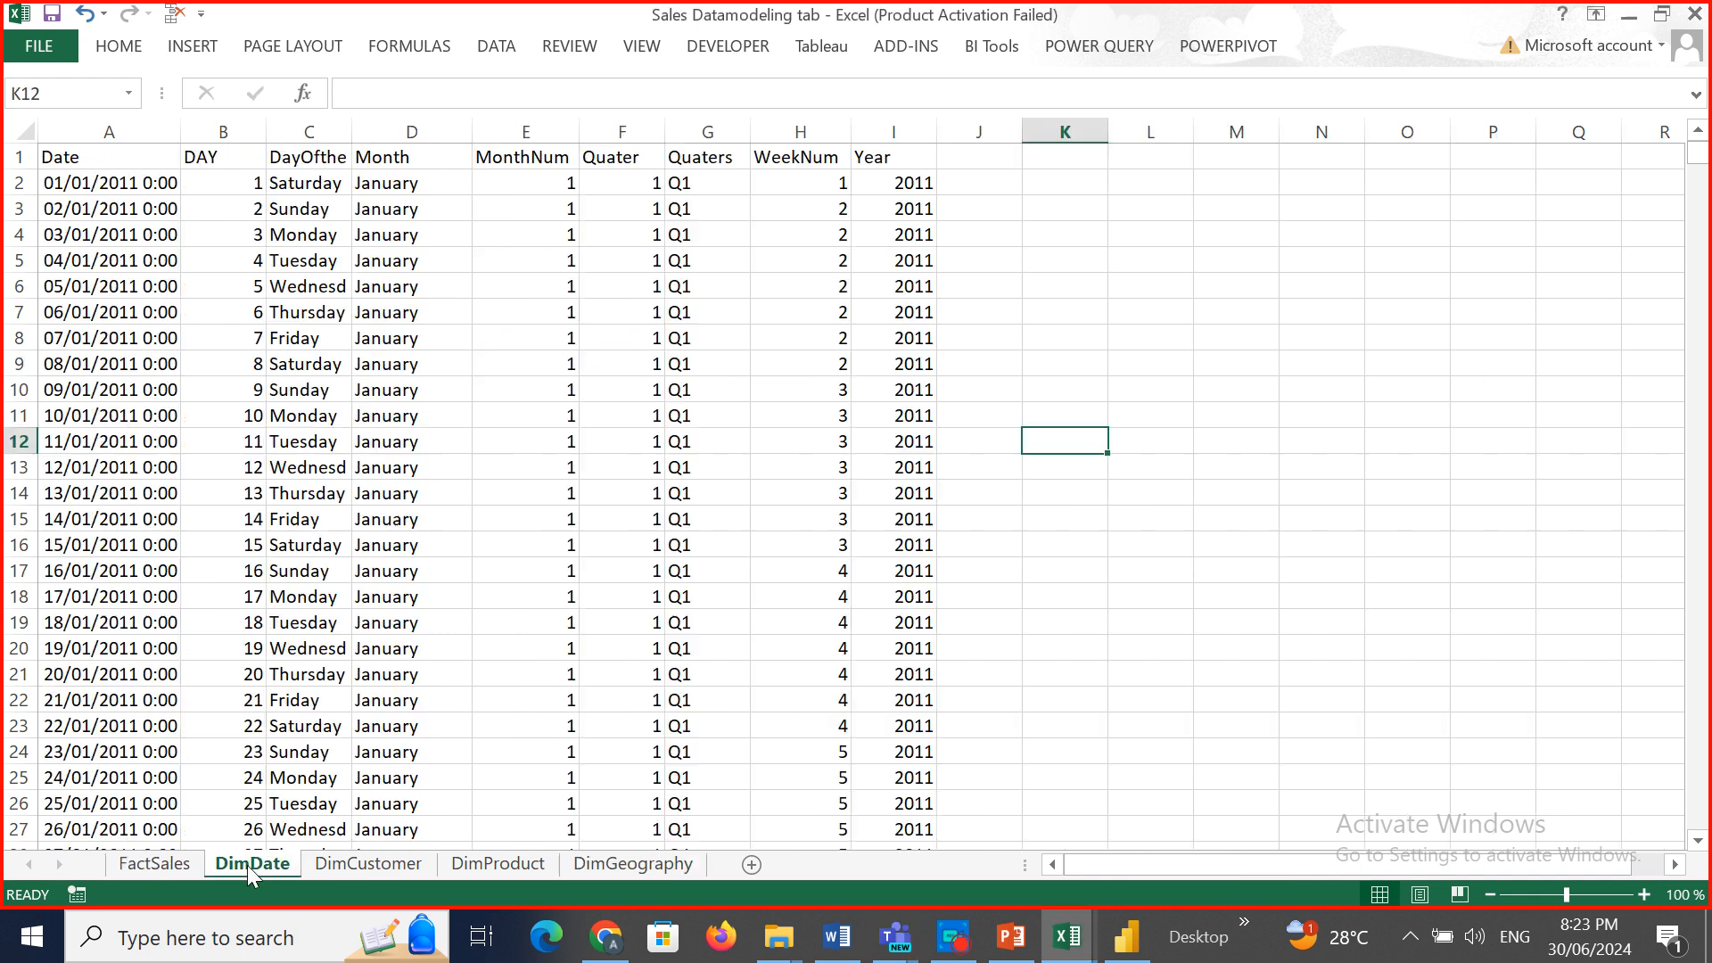
click(399, 864)
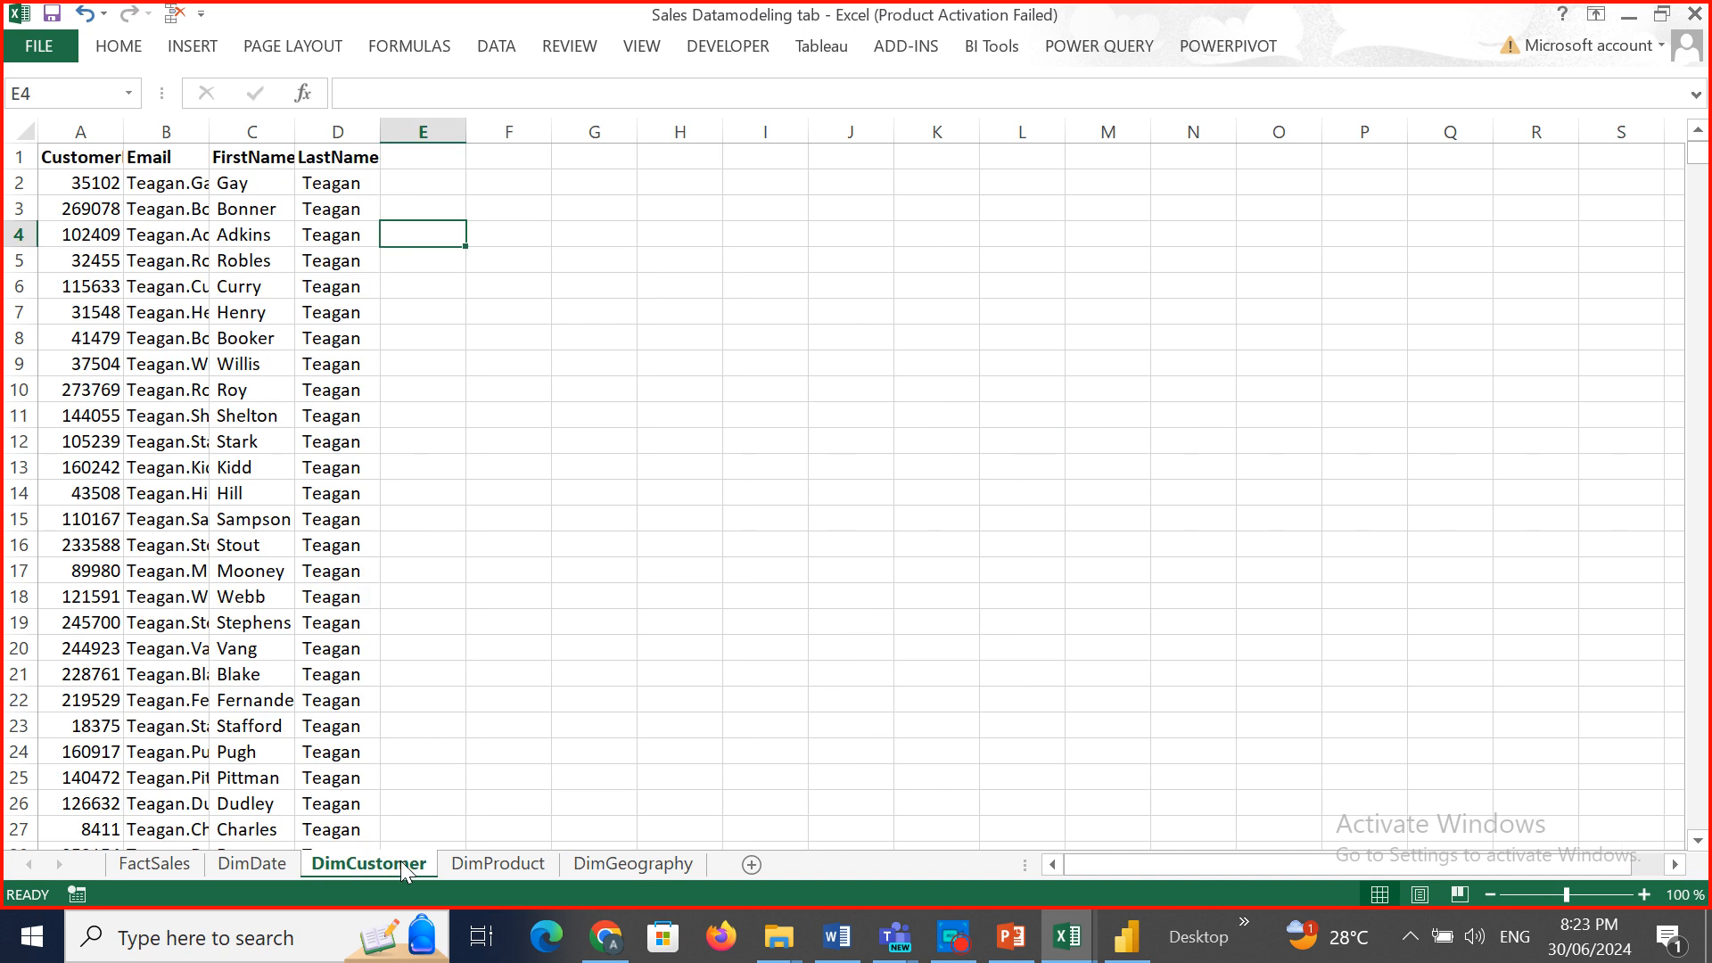
click(488, 864)
click(603, 870)
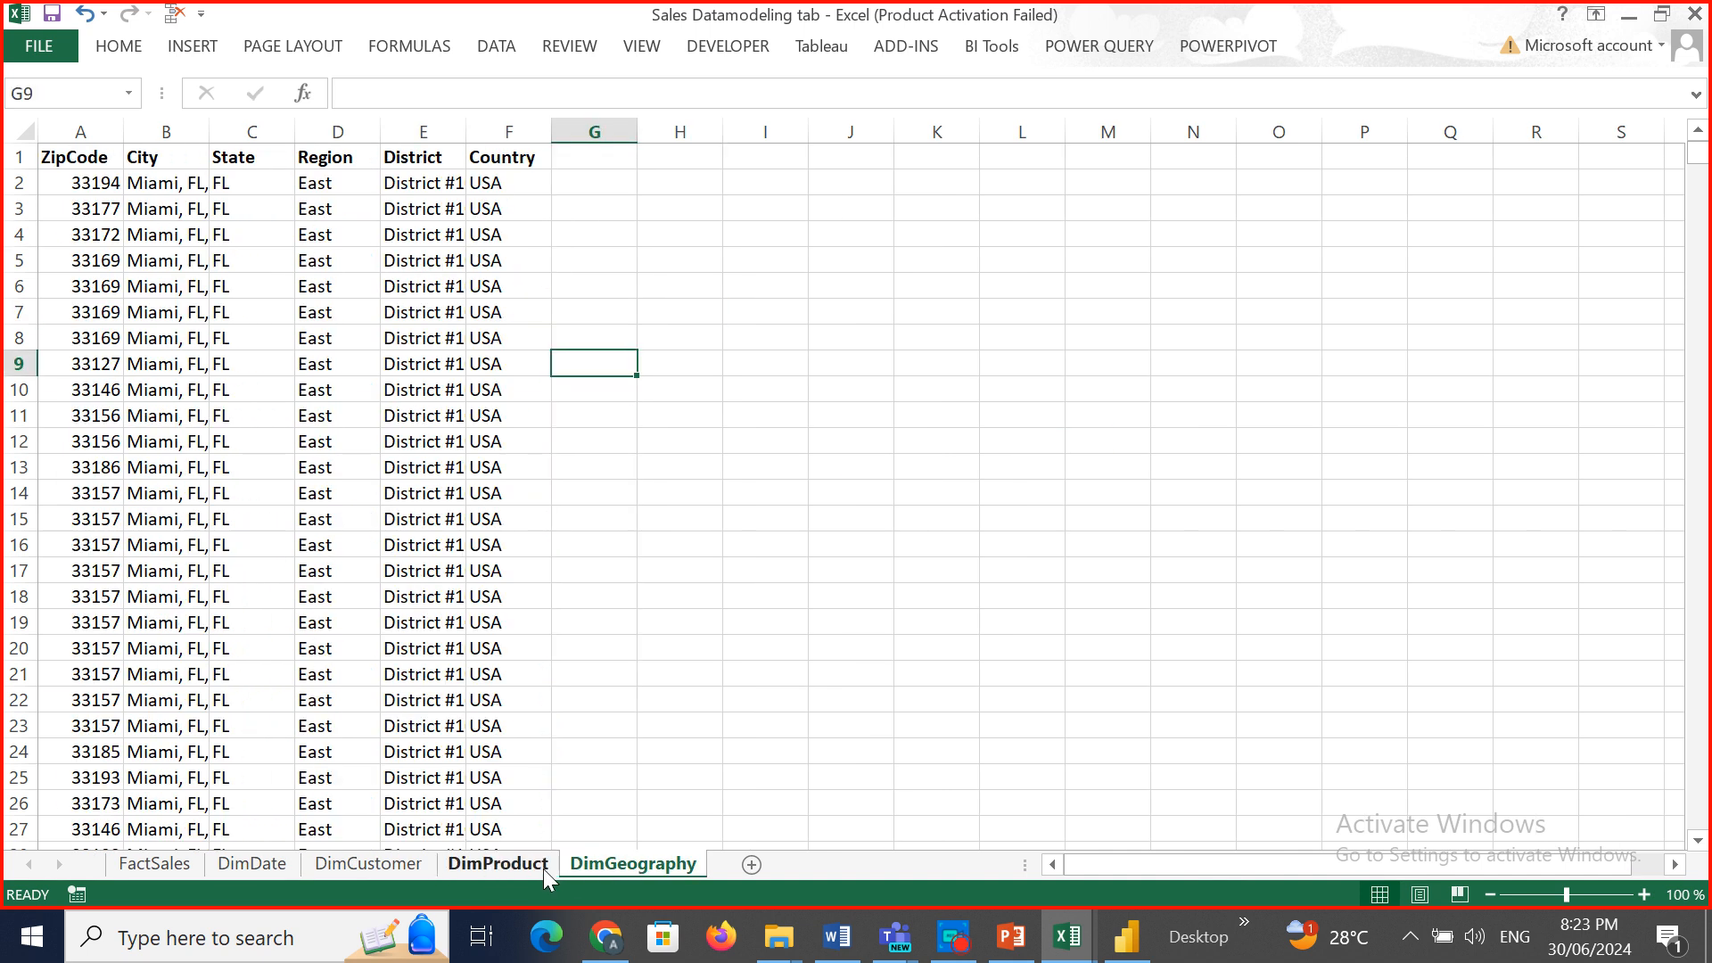
click(503, 866)
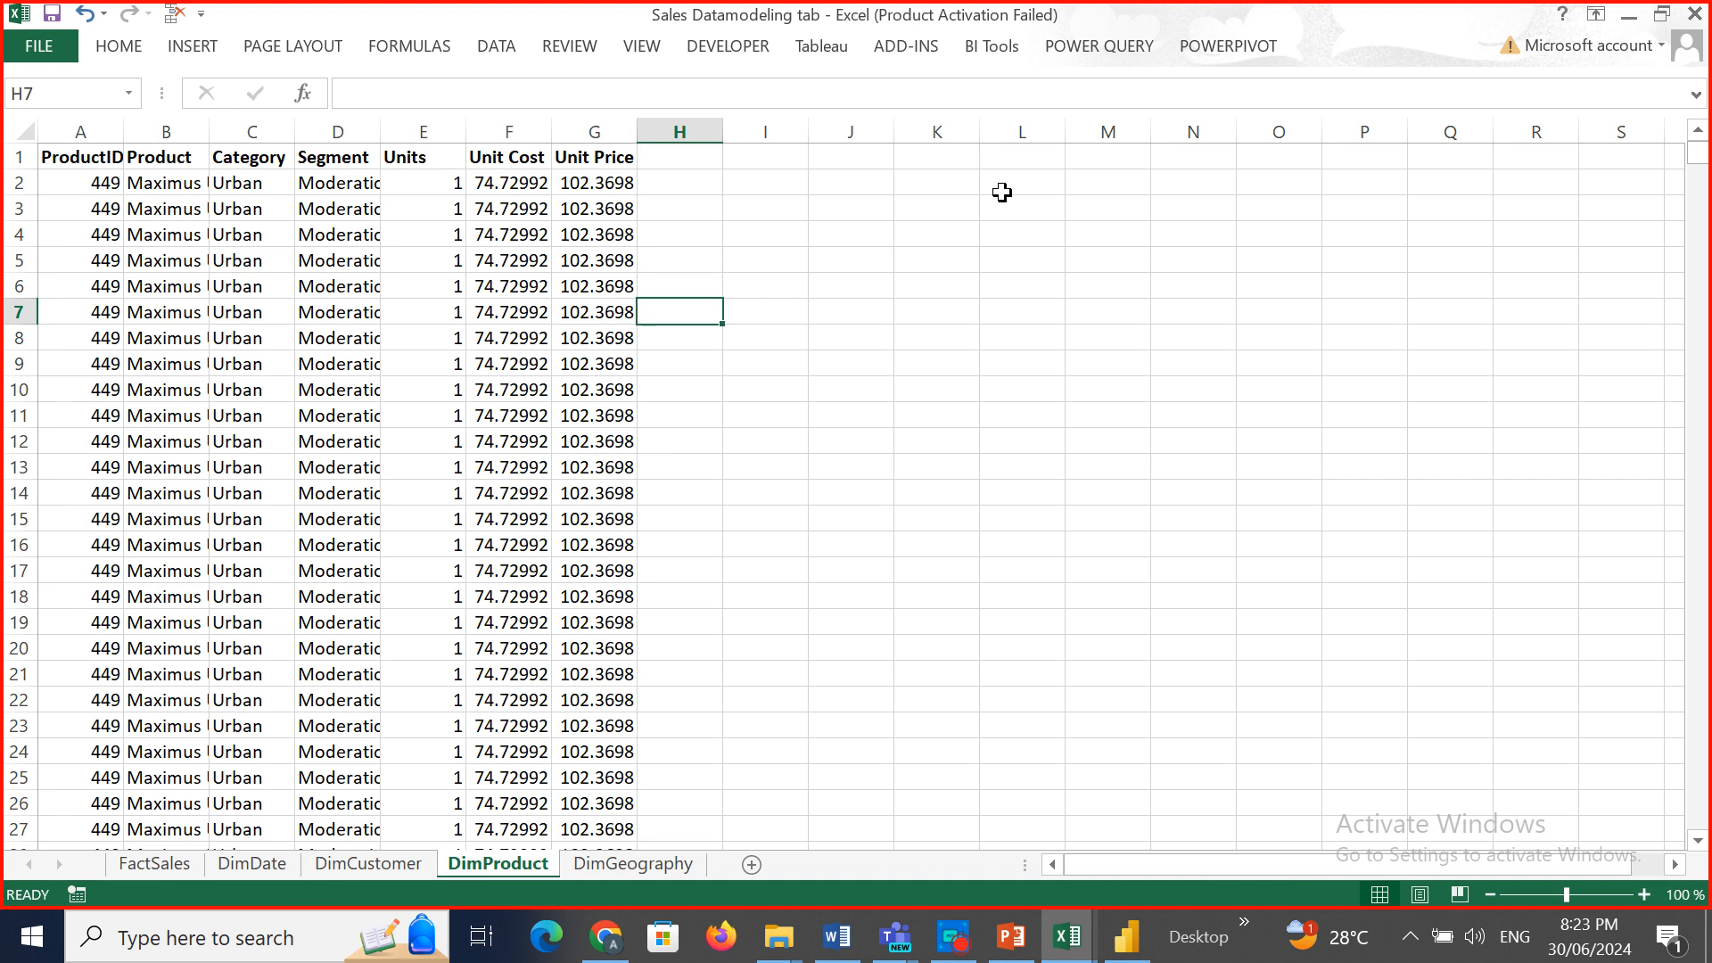
click(675, 164)
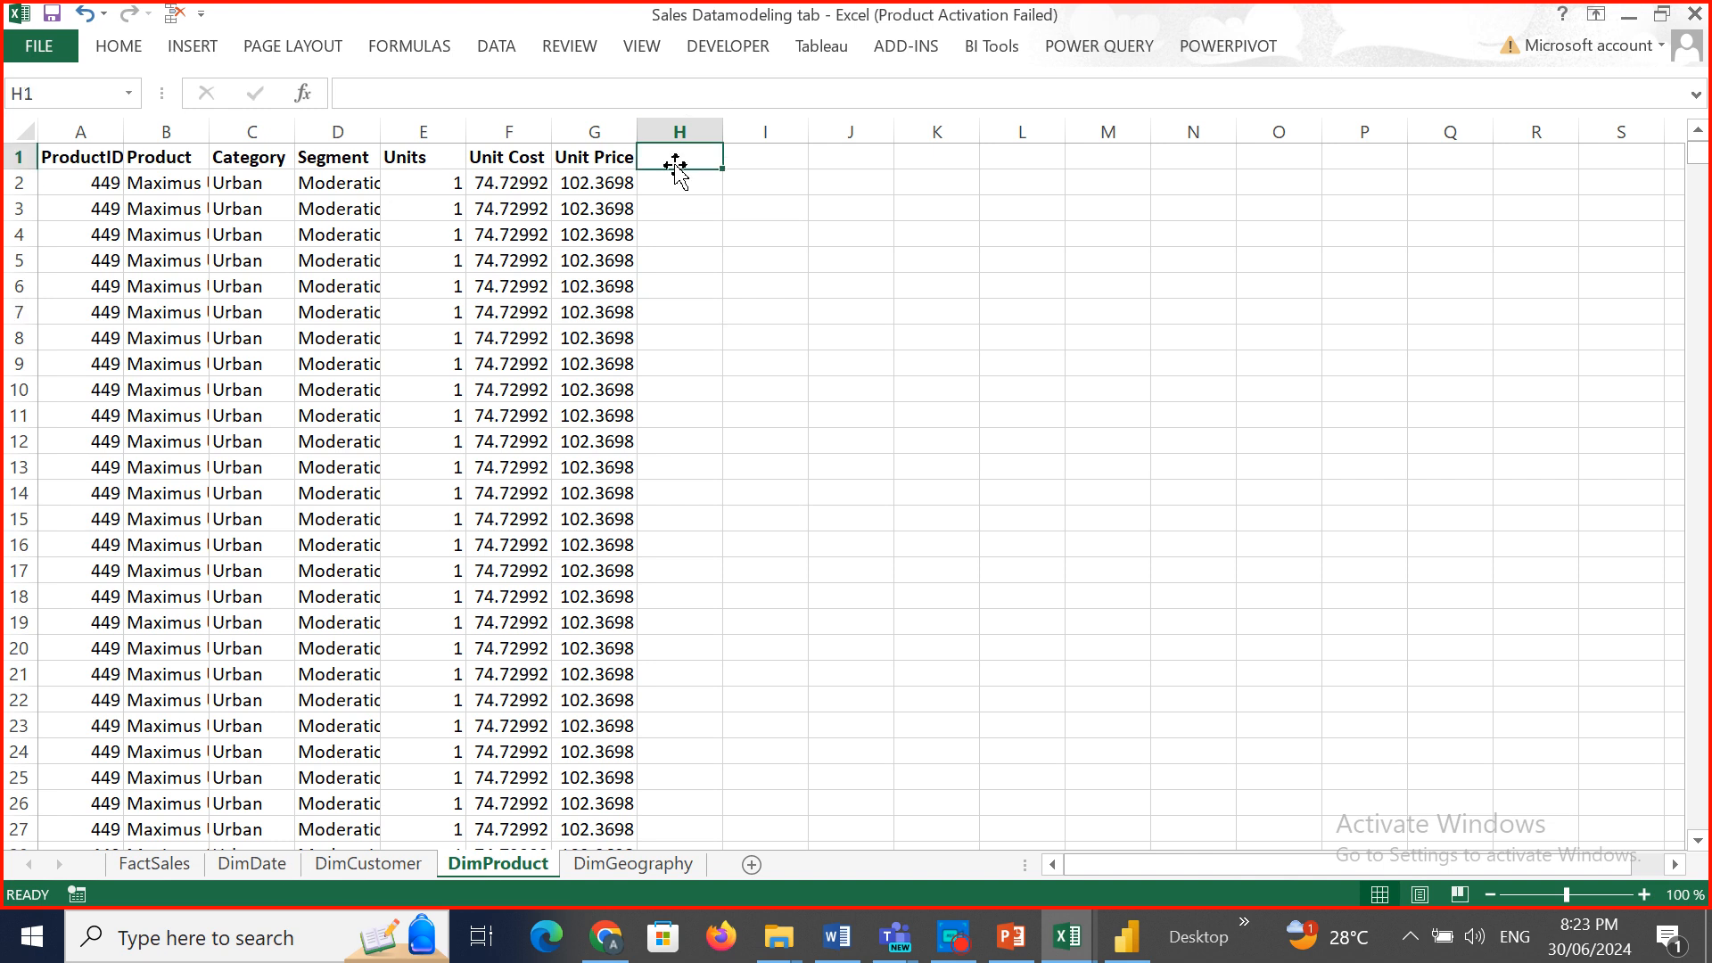
text(Skg)
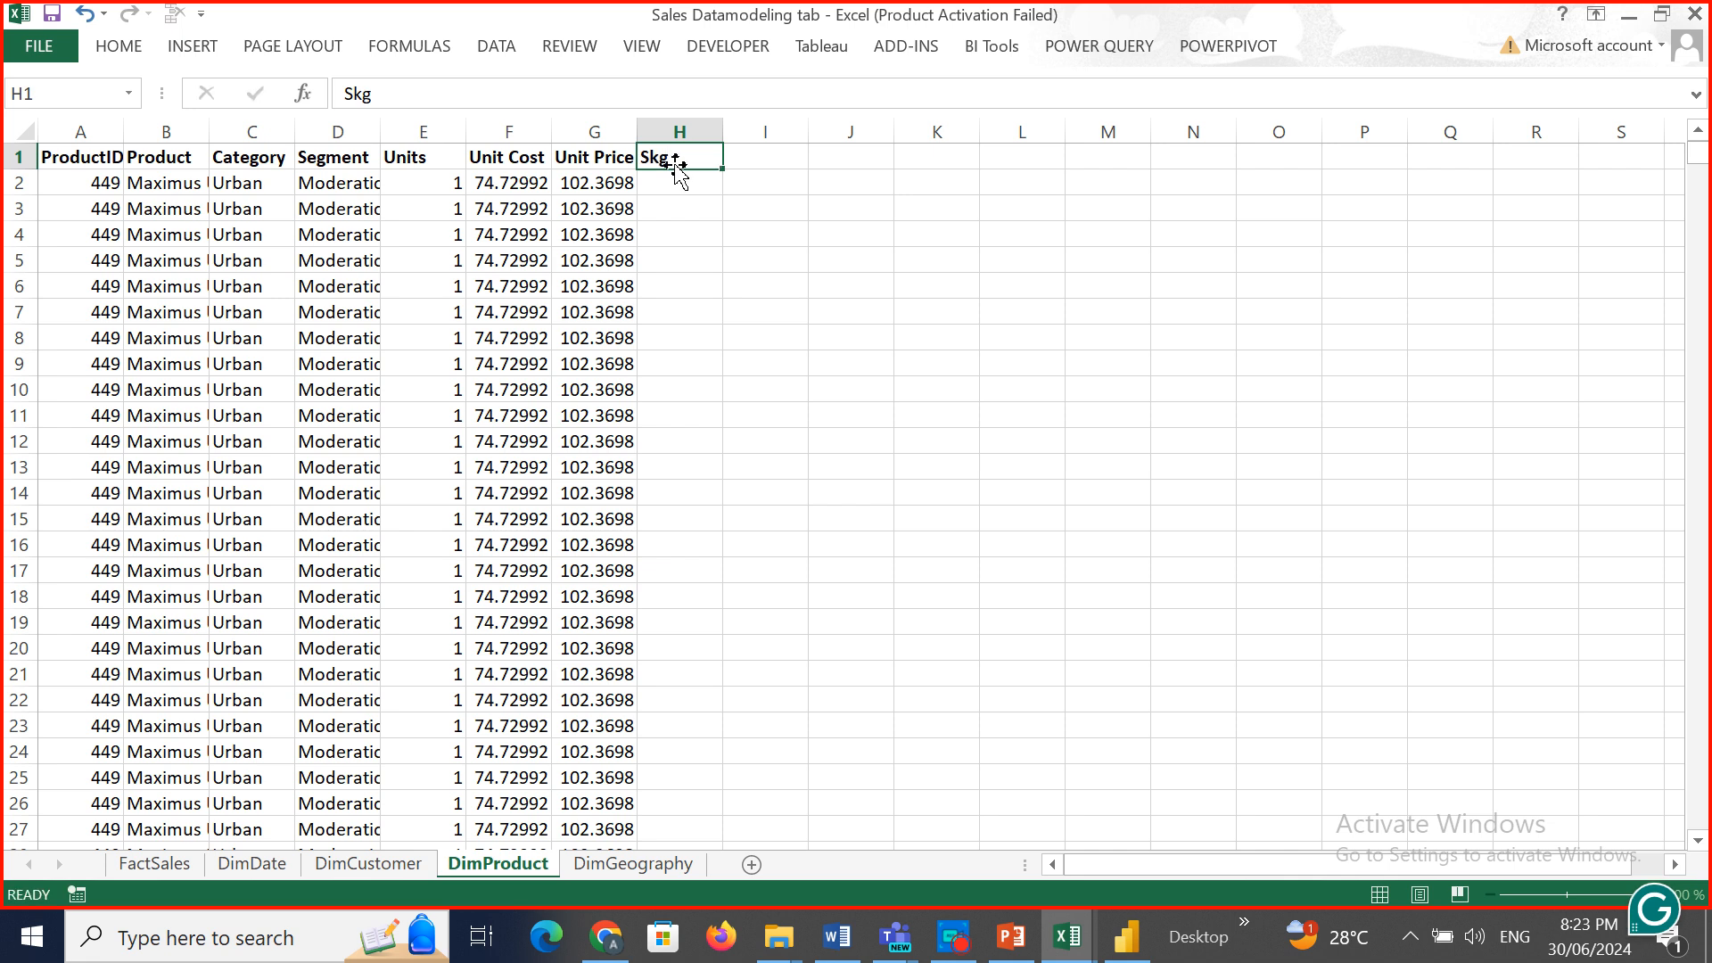
key(Return)
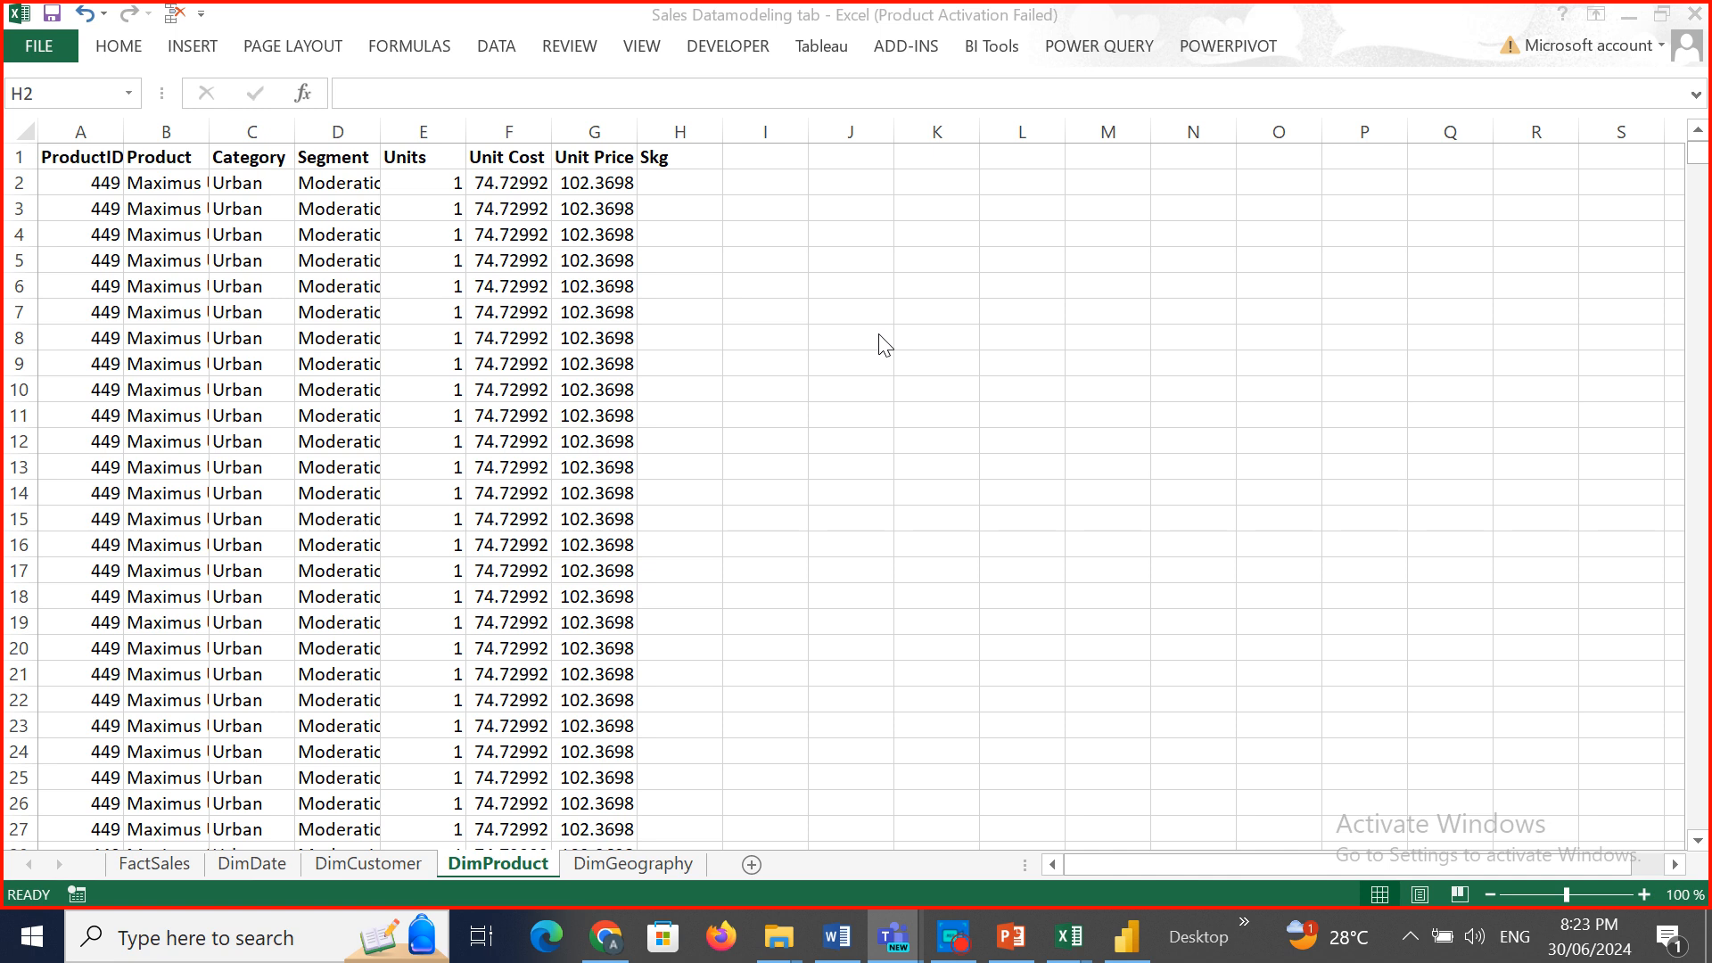
Number the DimProduct Skg column 1 to 5 from H2 and fill the series down the remaining rows.
click(658, 179)
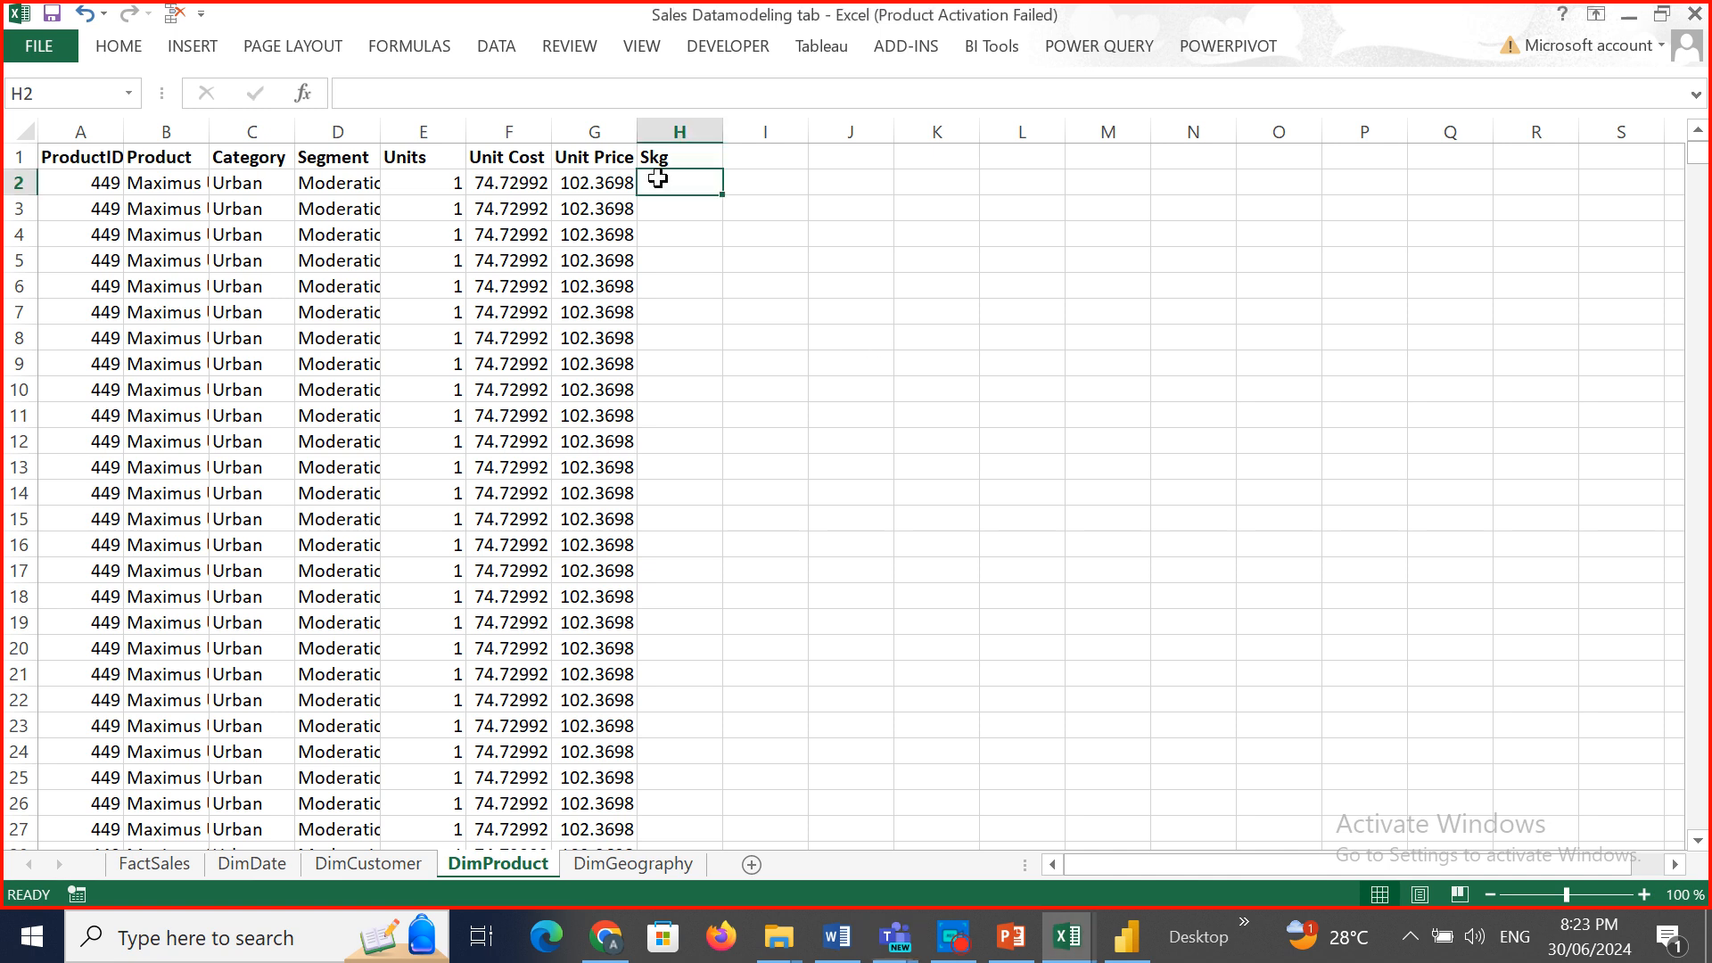
text(1 )
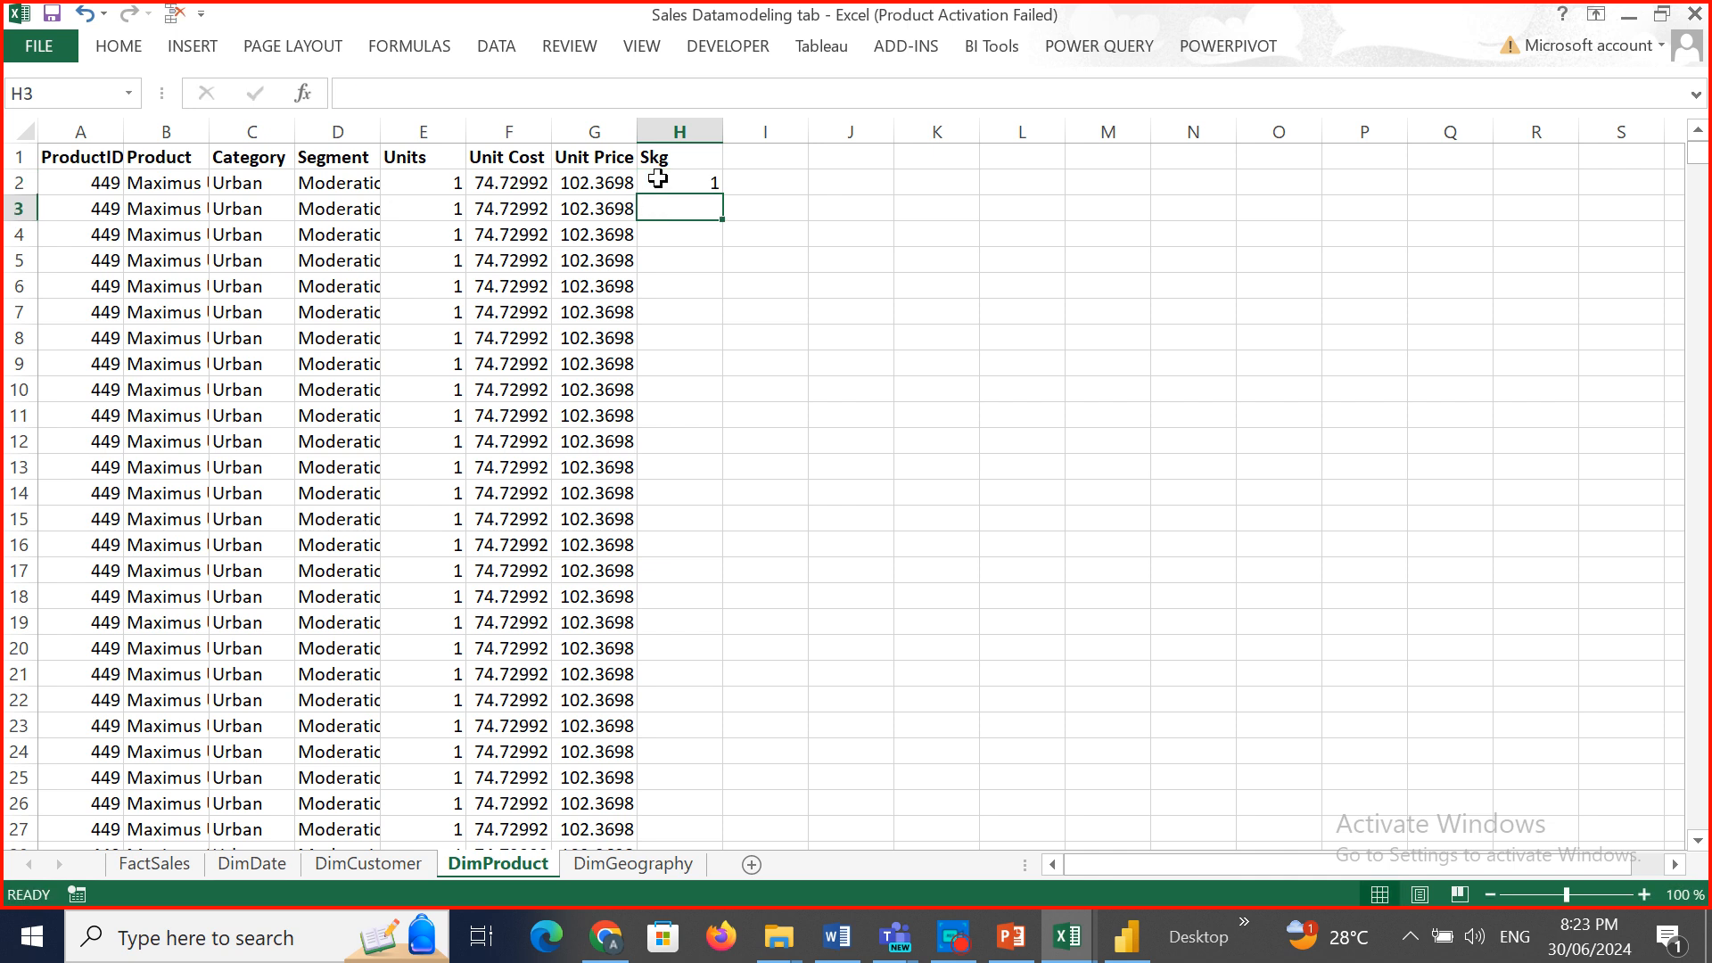
text(2)
key(Return)
text(3)
key(Return)
text(4)
key(Return)
text(5)
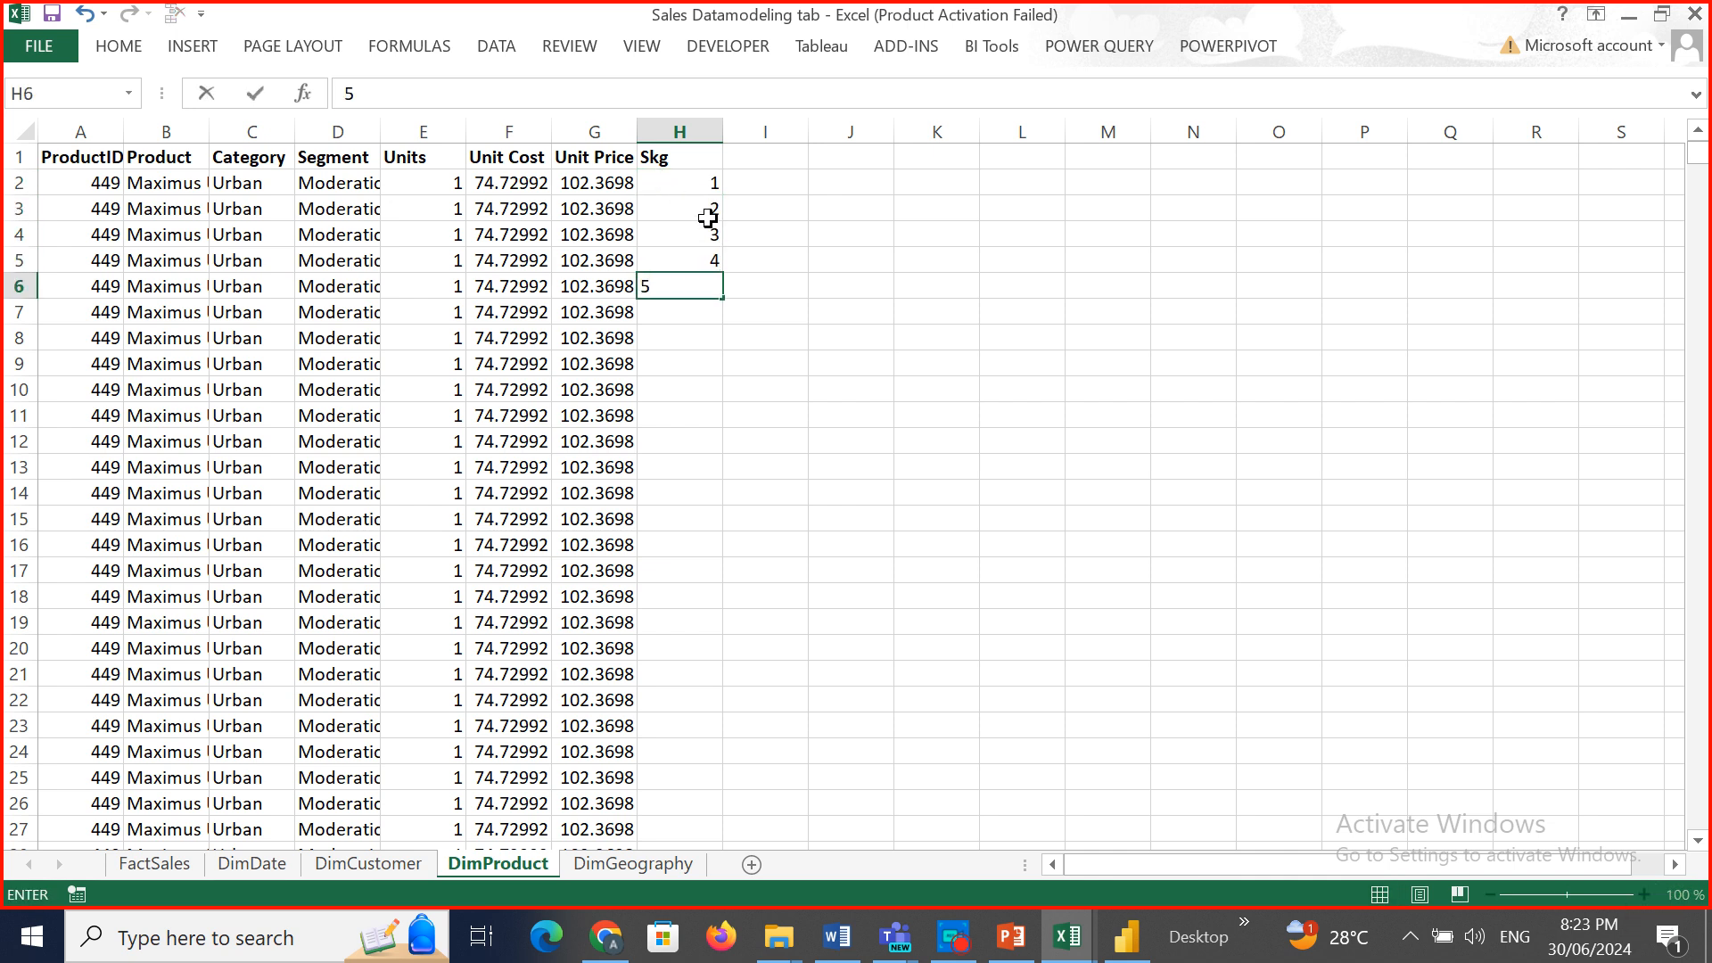
drag(708, 219, 712, 280)
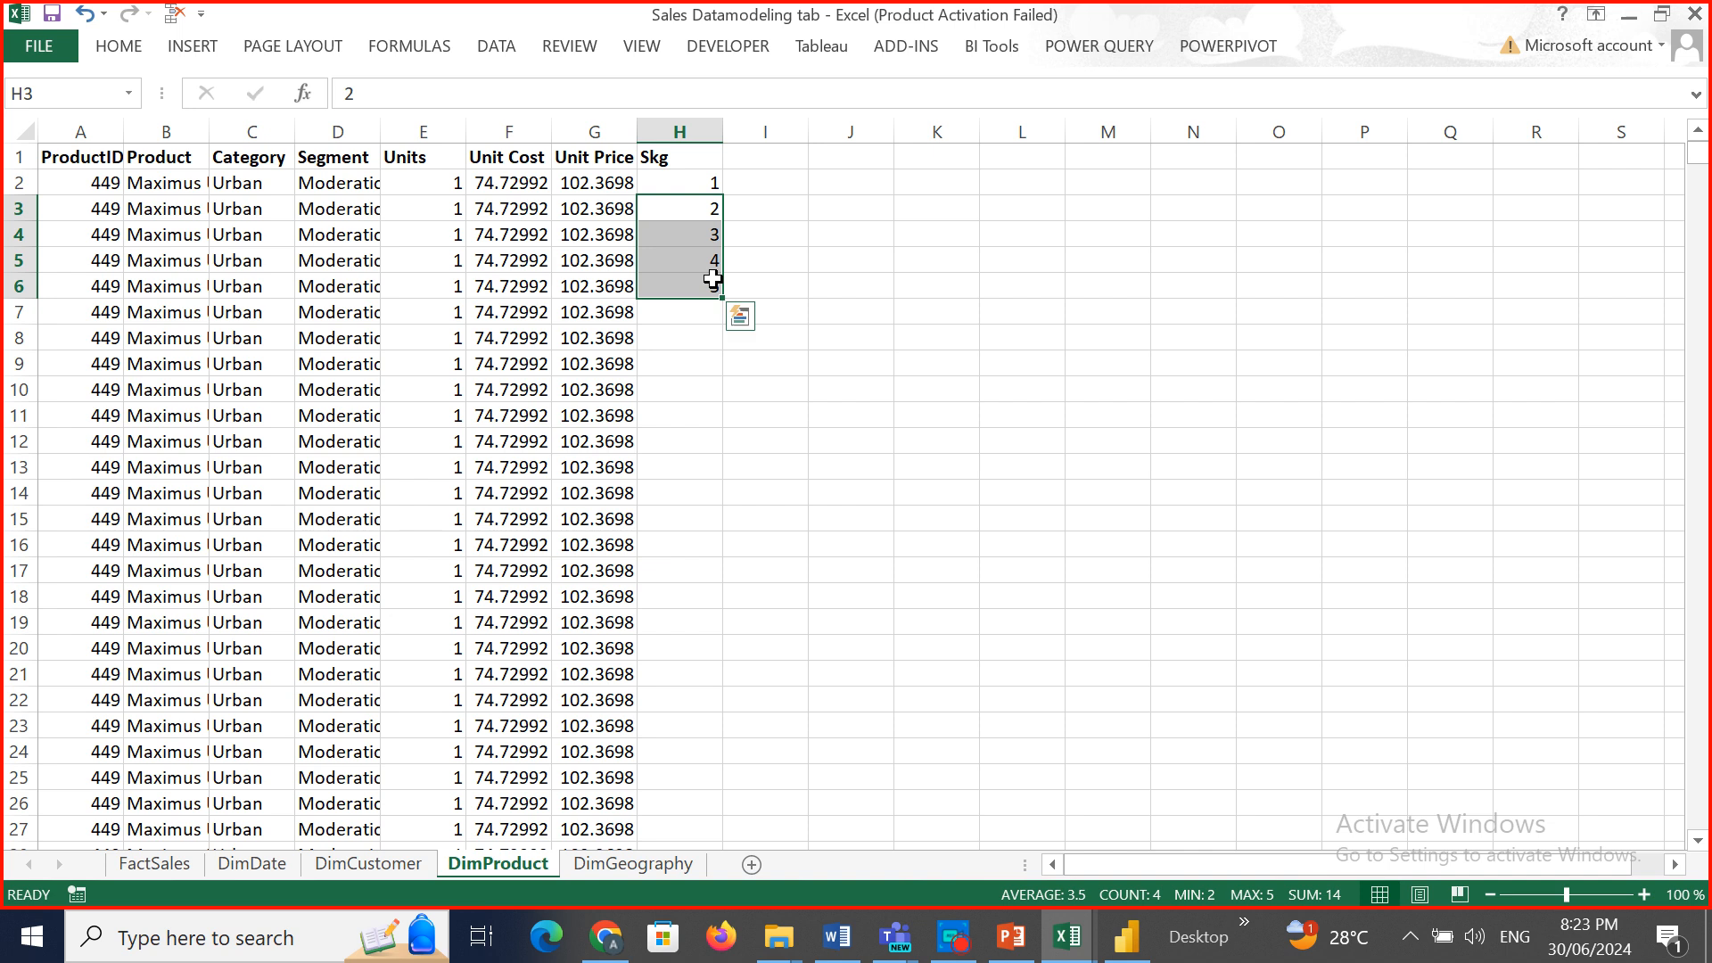
double_click(722, 300)
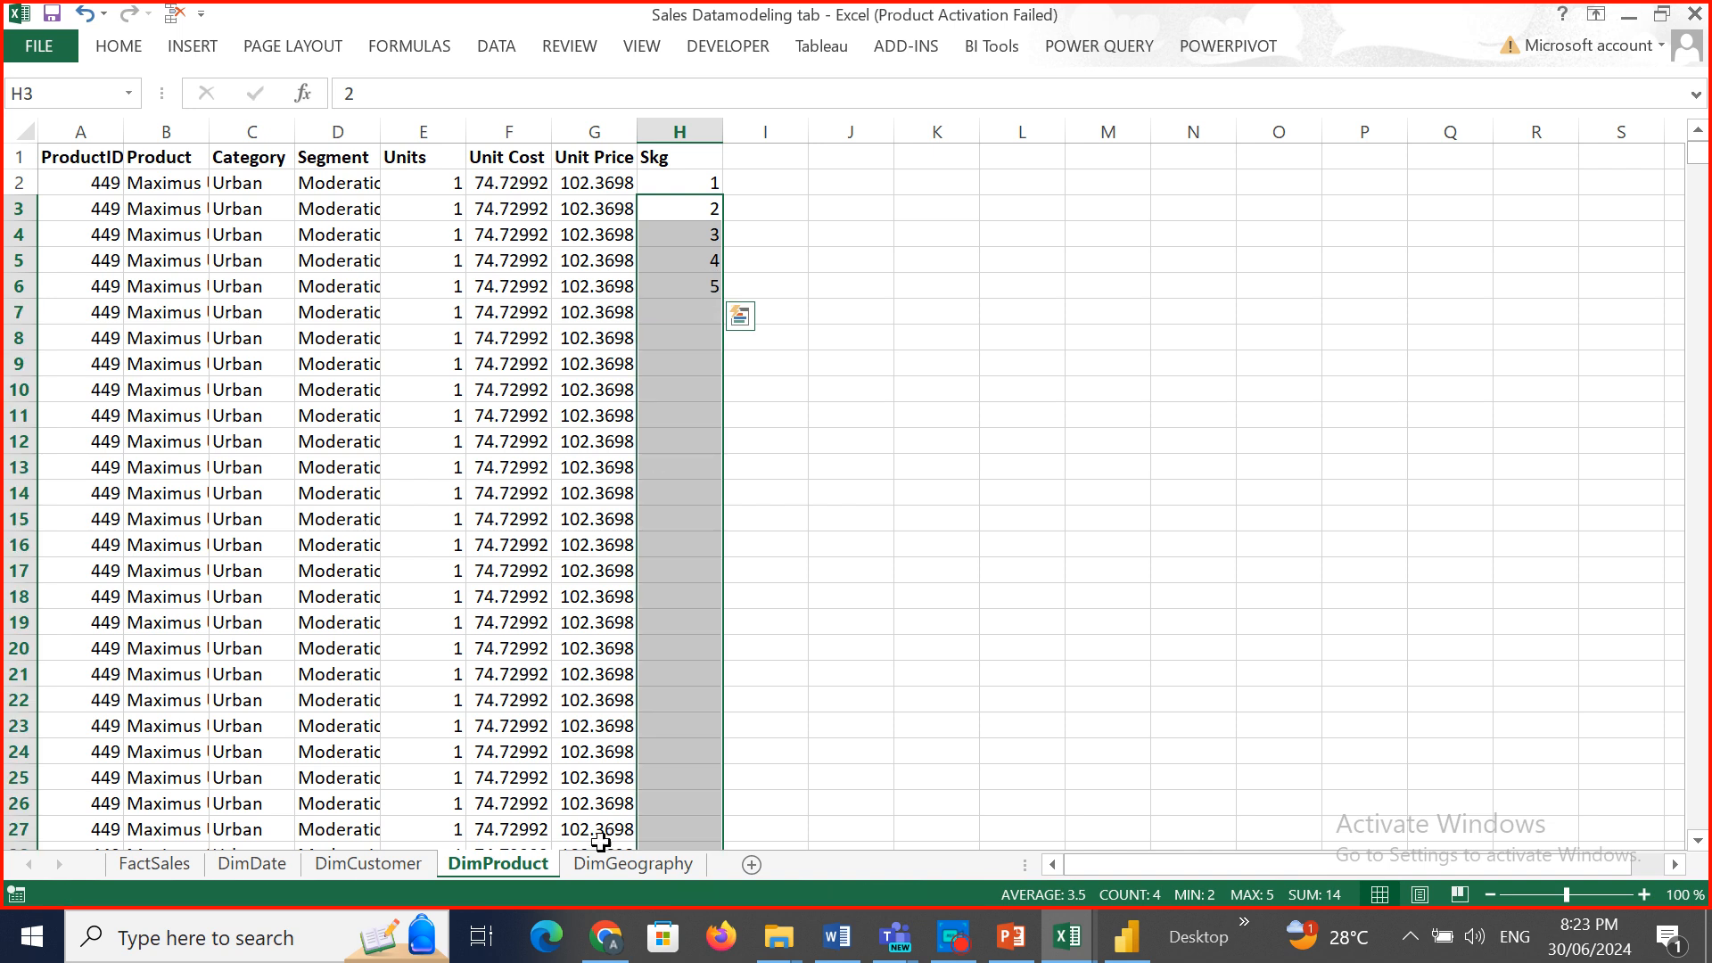
Add the column header Skg in G1 of the DimGeography sheet, beside Country.
click(602, 879)
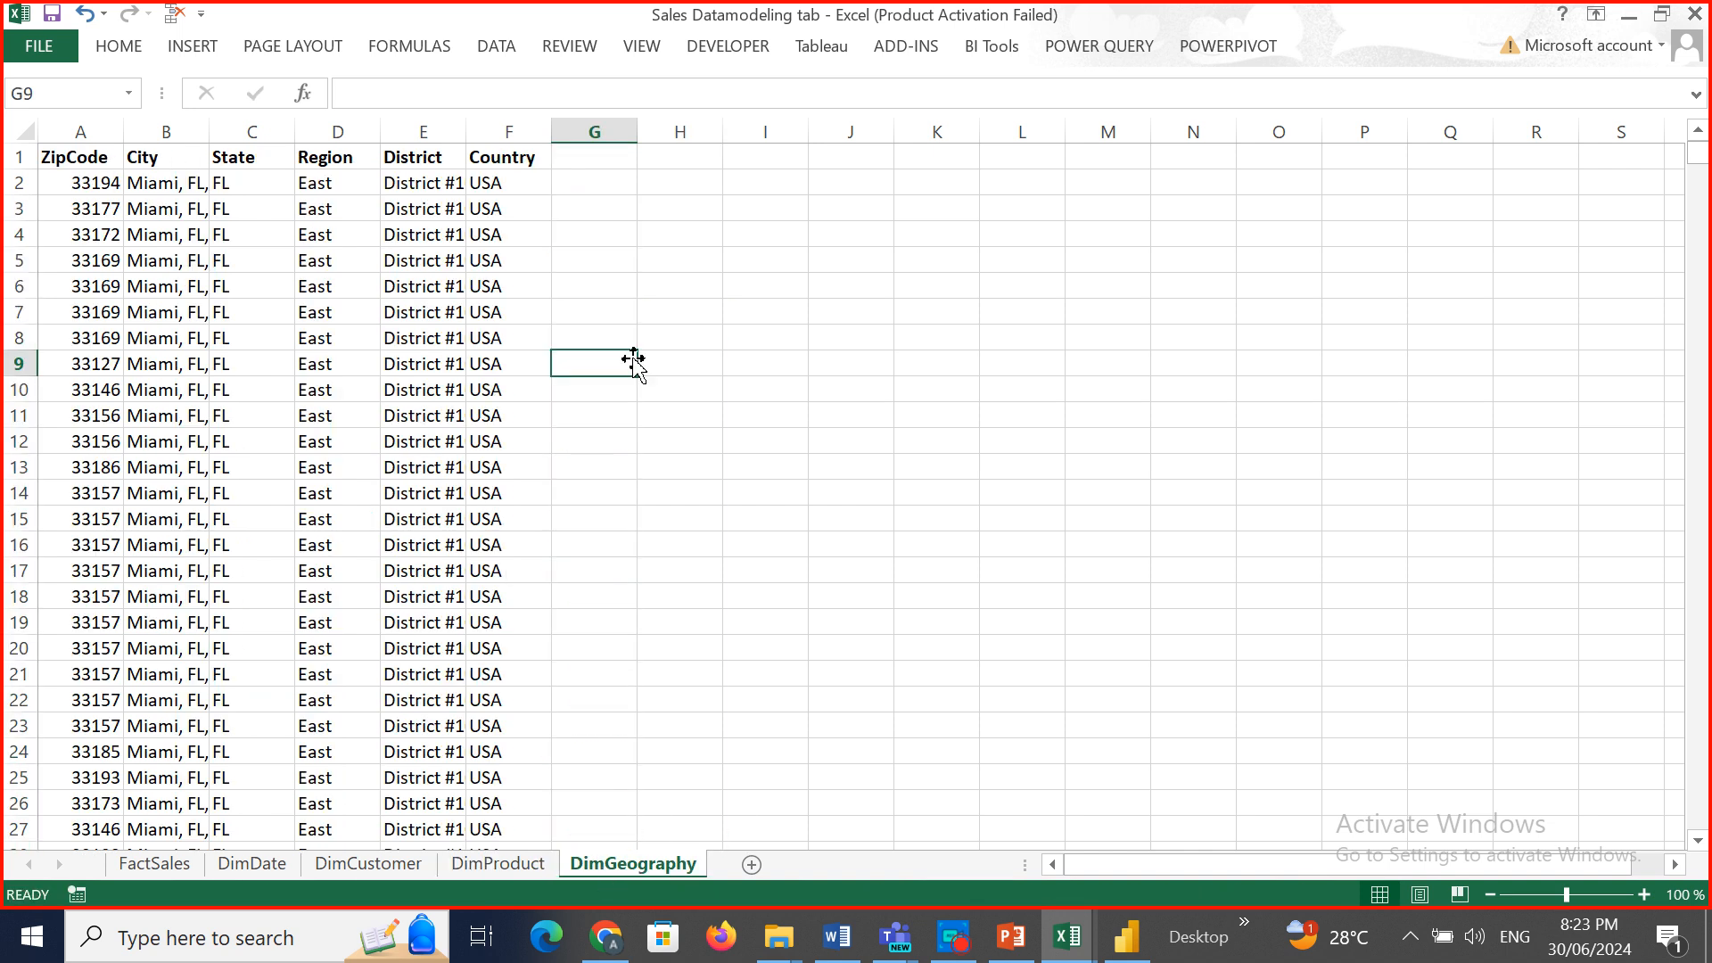
click(570, 160)
text(Skg)
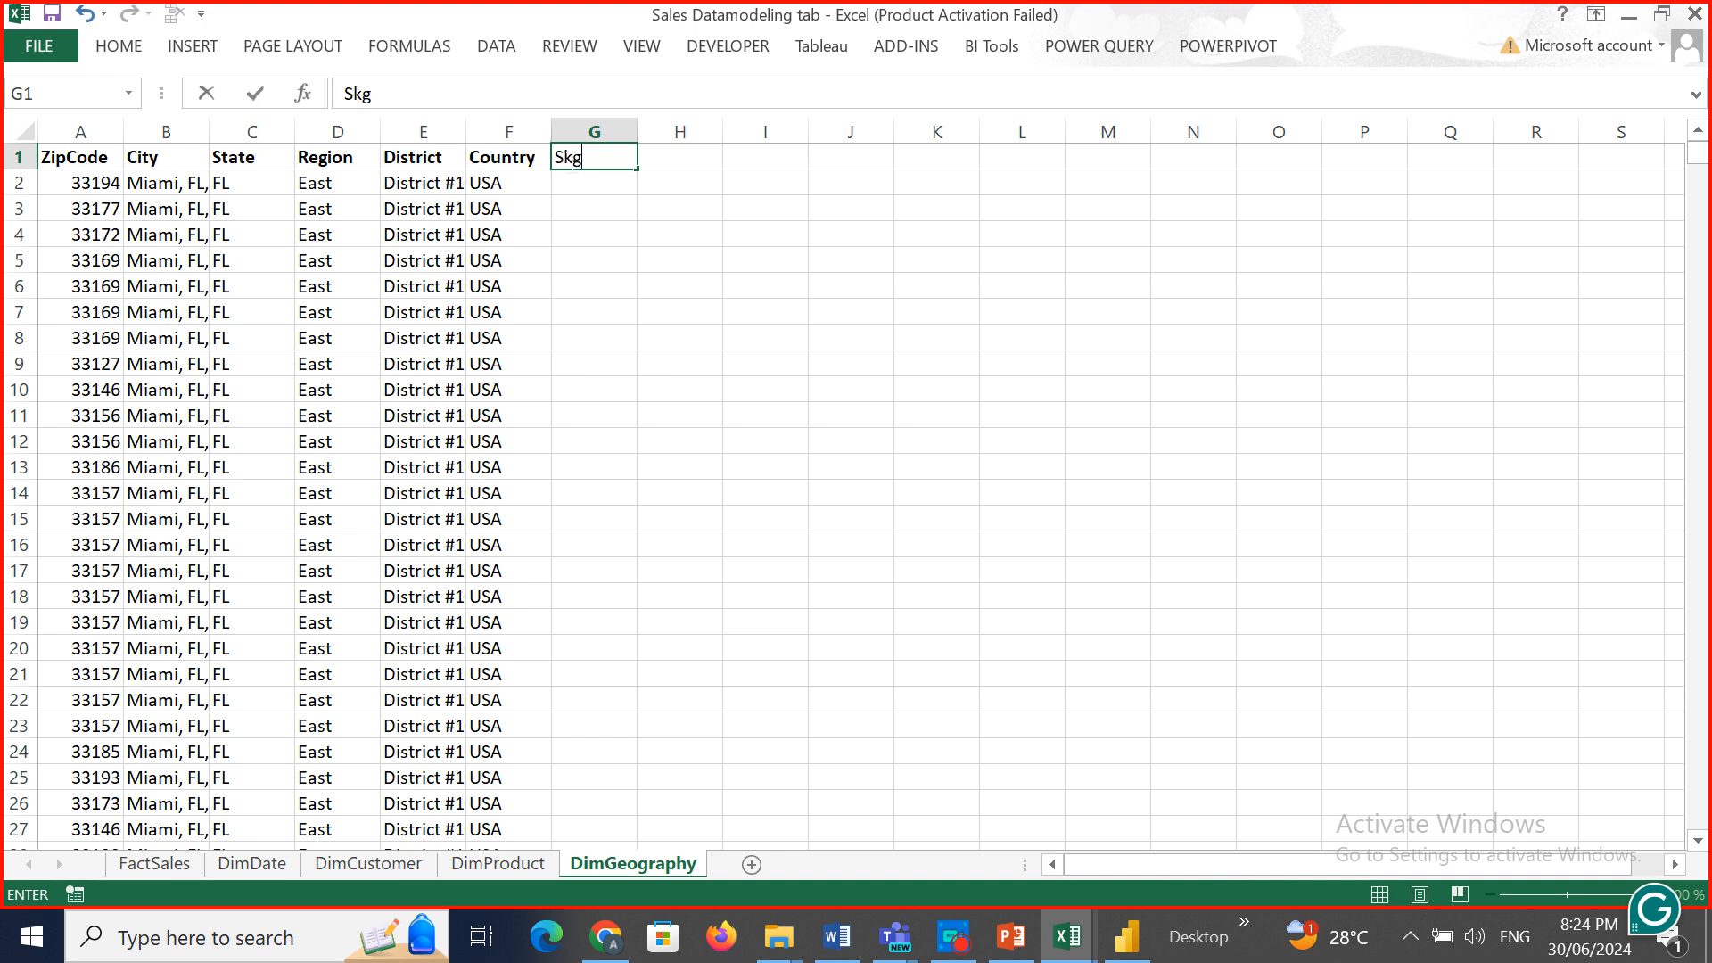
key(Return)
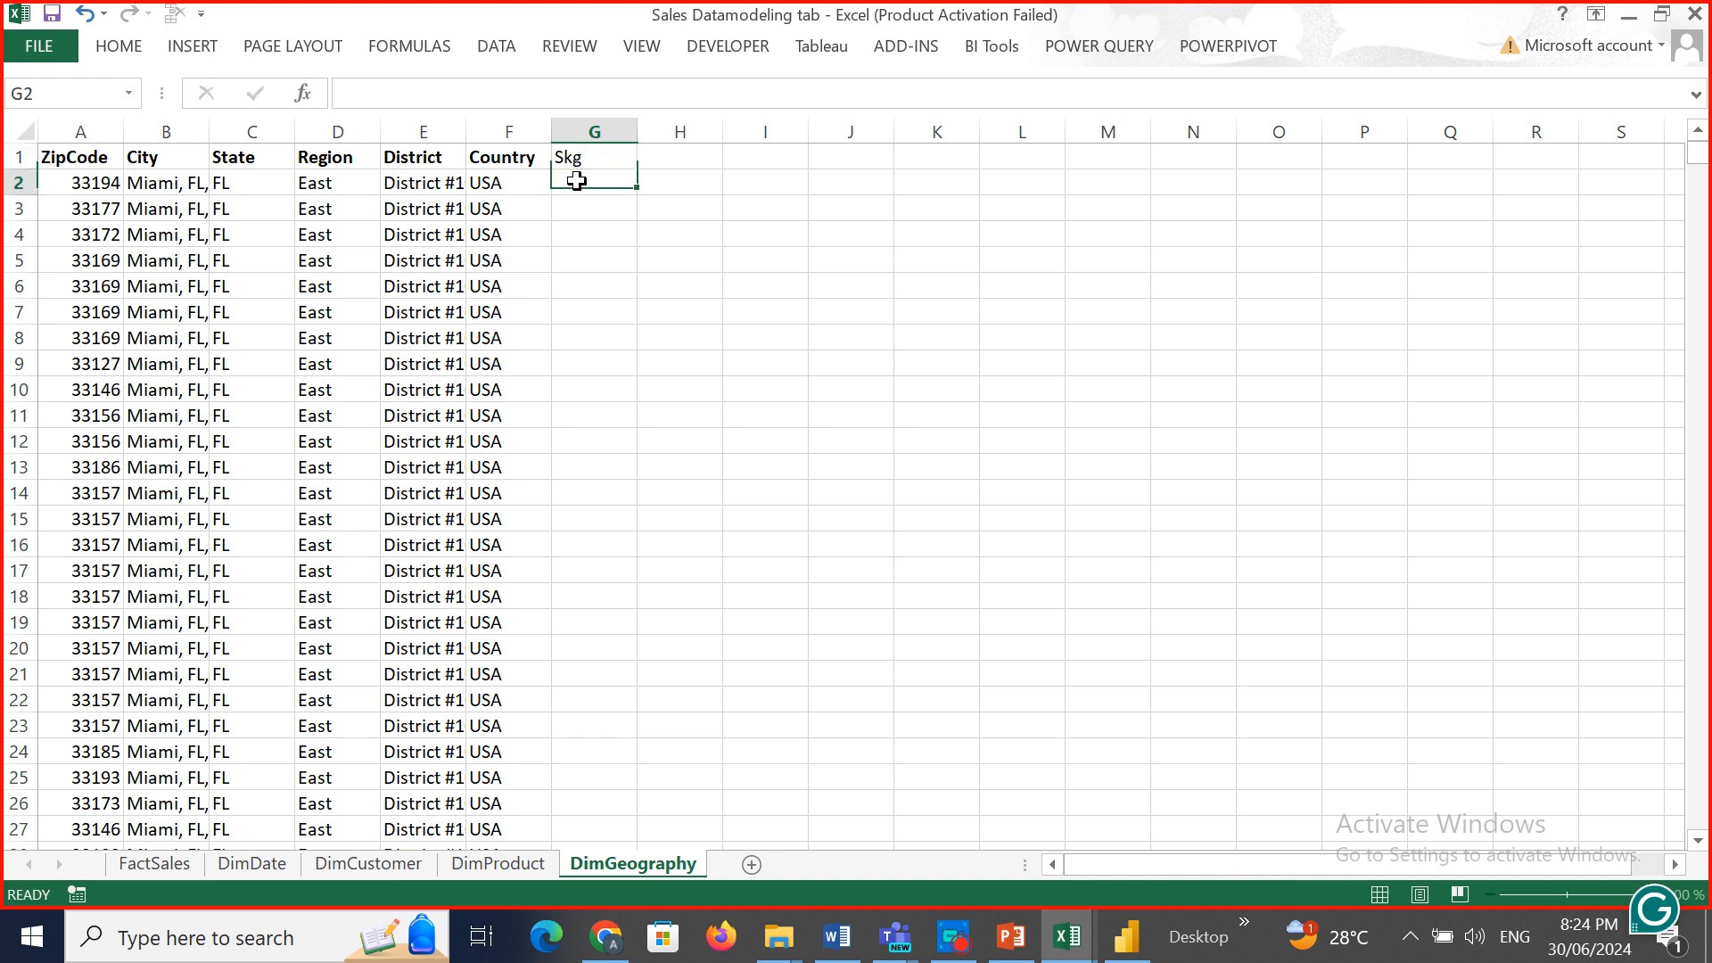
Number the DimGeography Skg column 1 to 5 from G2 and fill the series down the remaining rows.
text(1)
key(Return)
text(2)
key(Return)
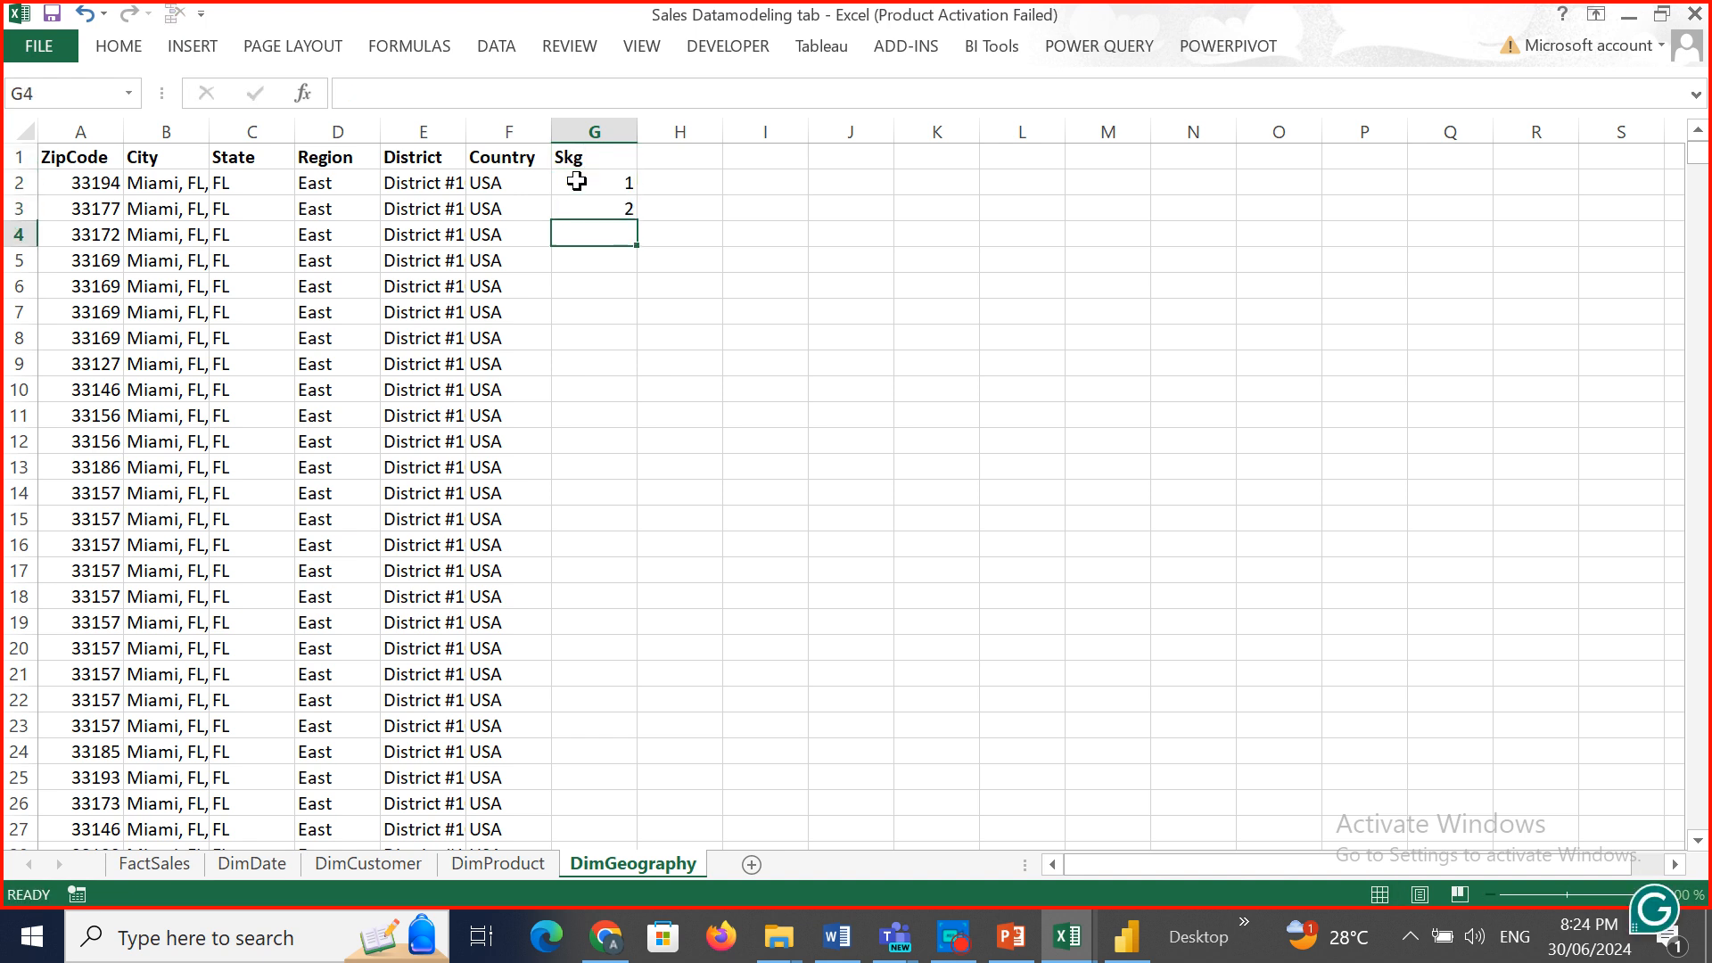
text(3)
key(Return)
text(4)
key(Return)
text(5)
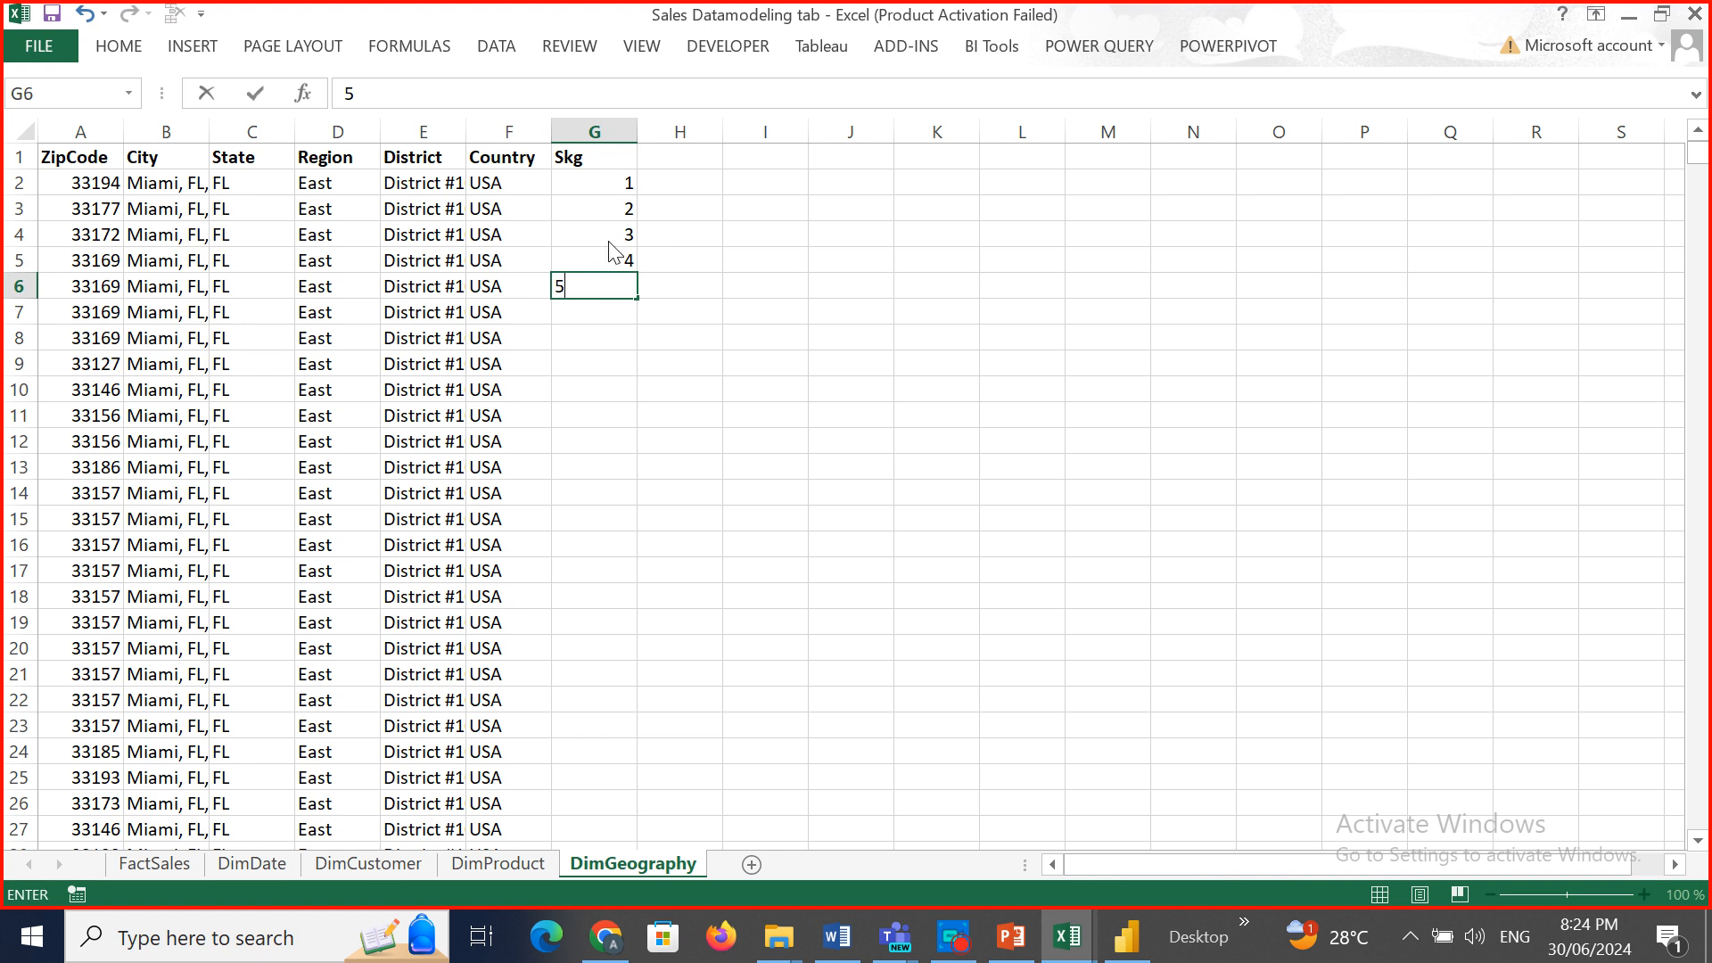
drag(608, 236, 612, 280)
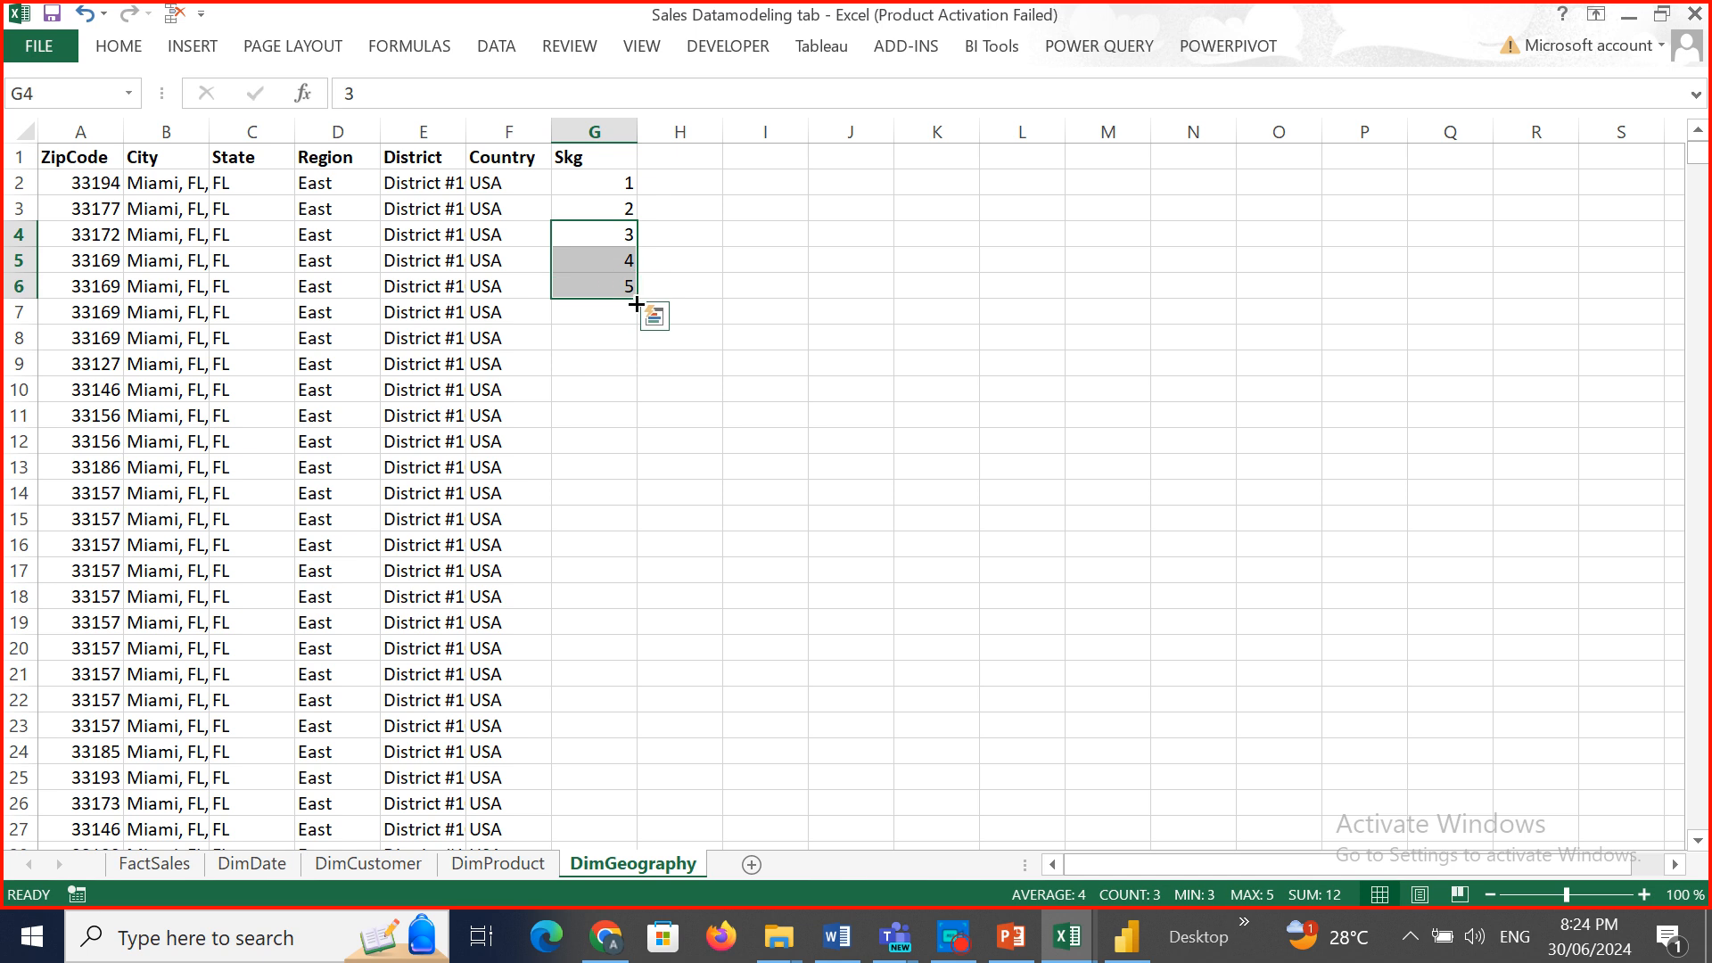
double_click(637, 304)
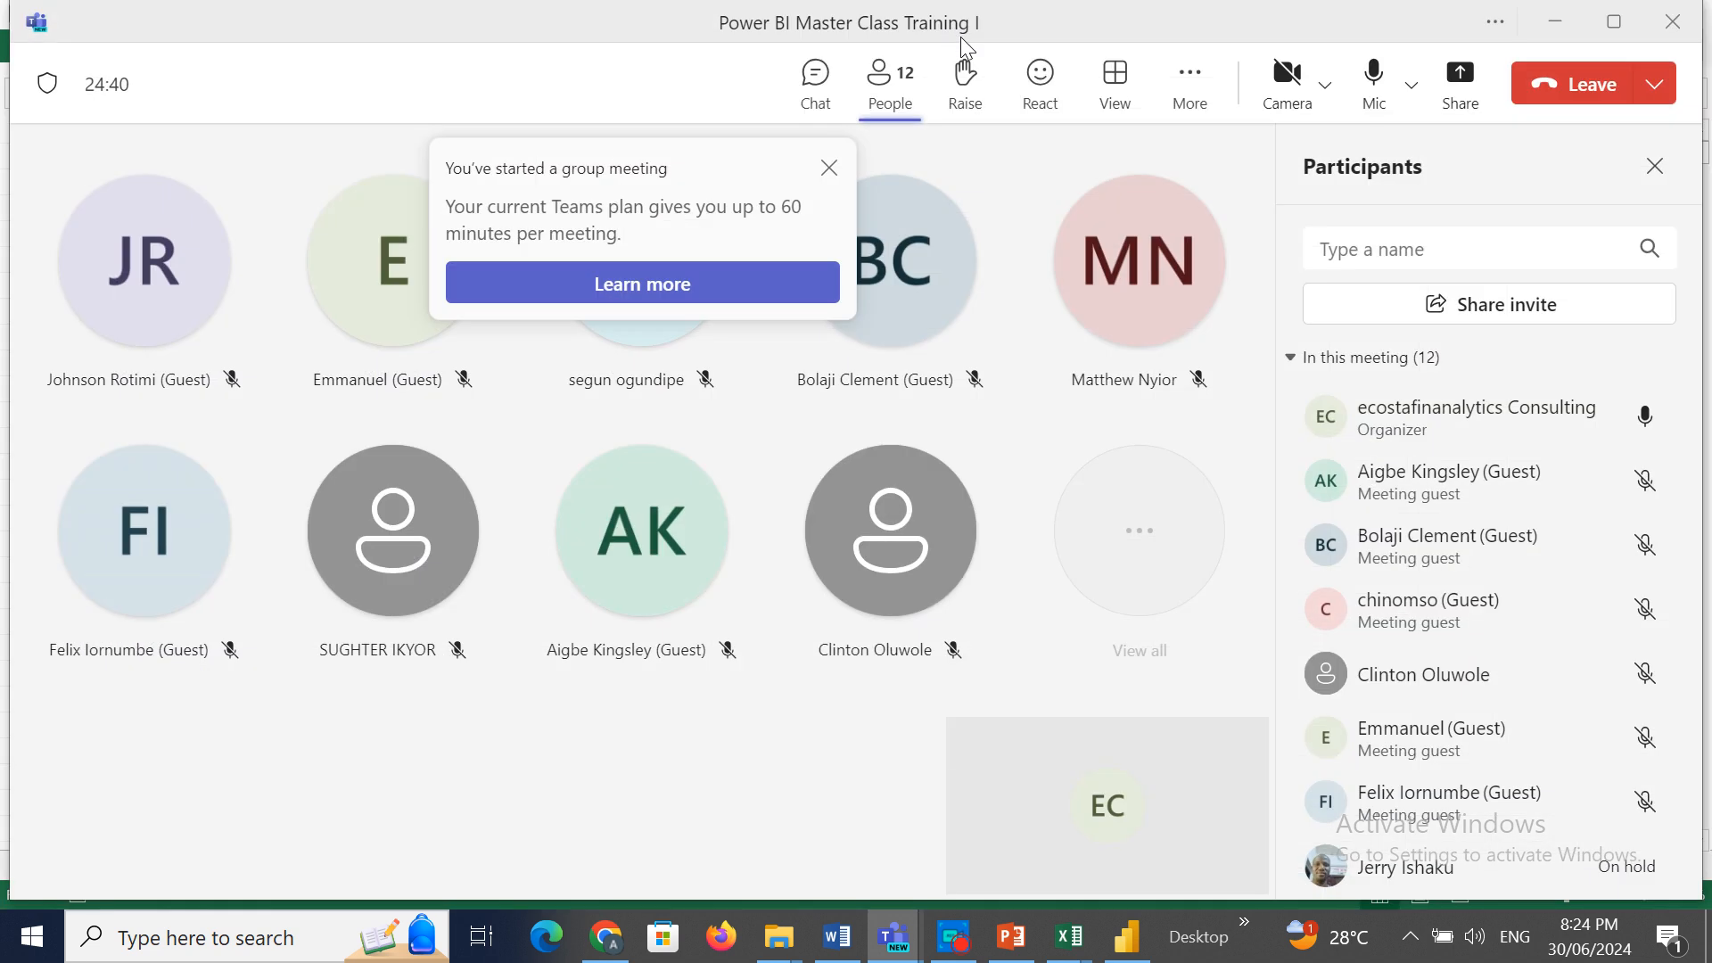
Share the Power BI Free Training Handout presentation window in the Teams meeting and show slide 32, Snowflake.
click(1459, 82)
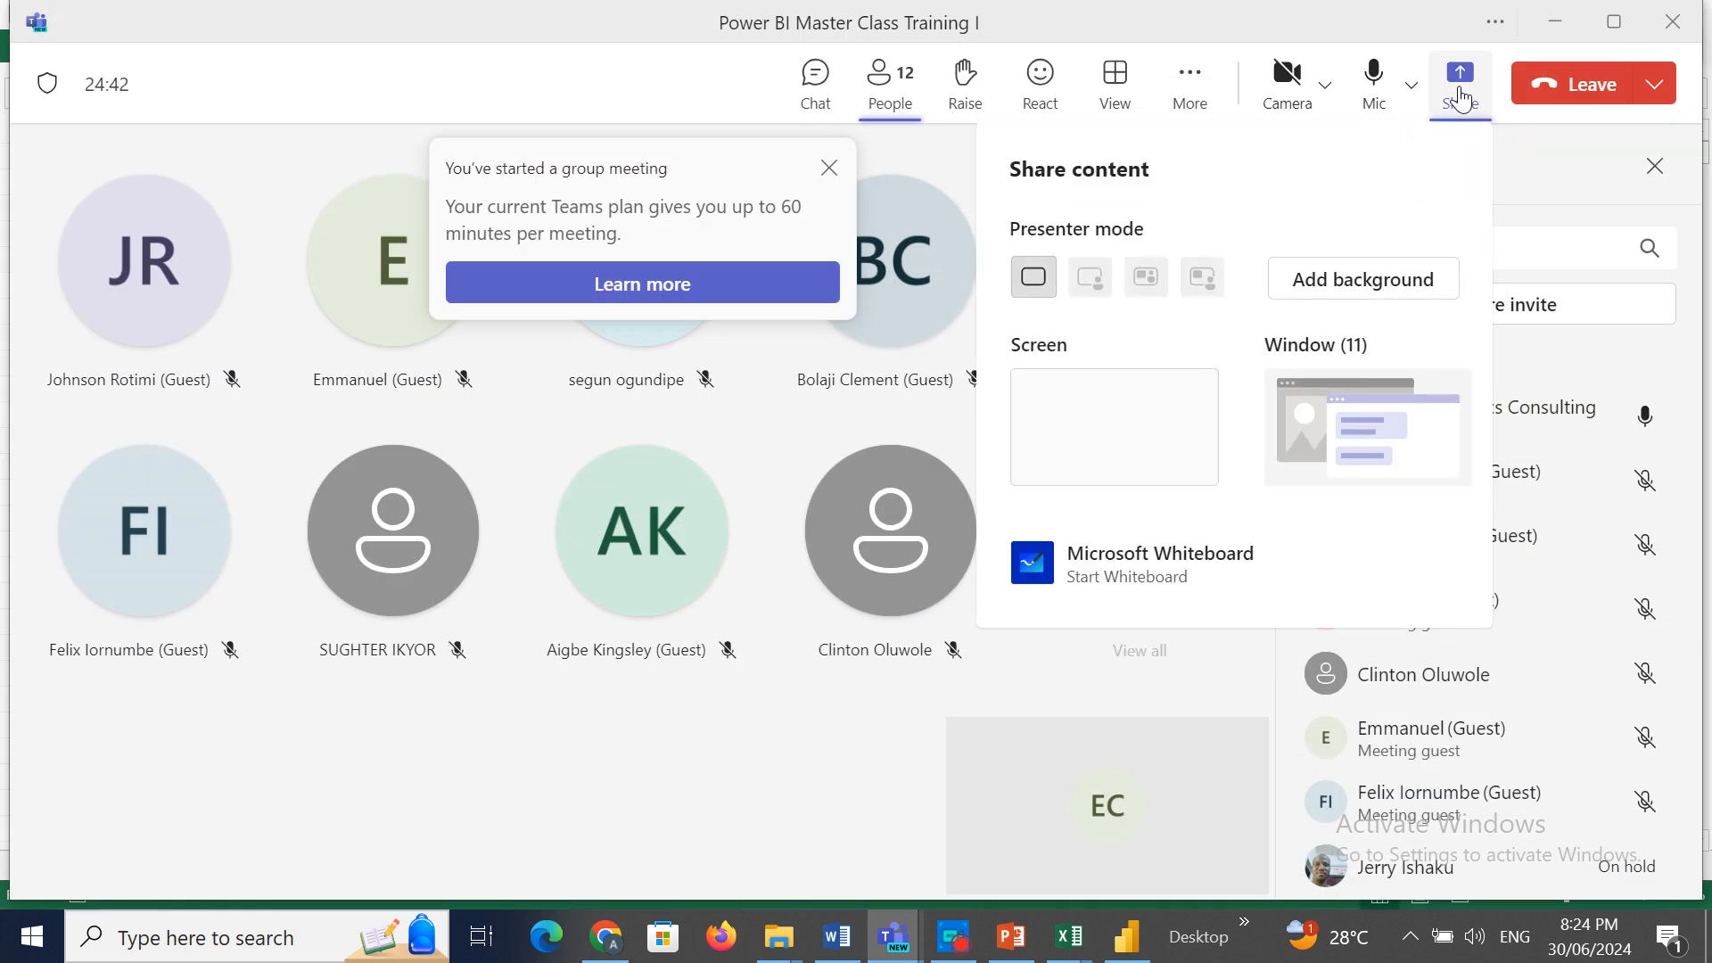
click(1345, 455)
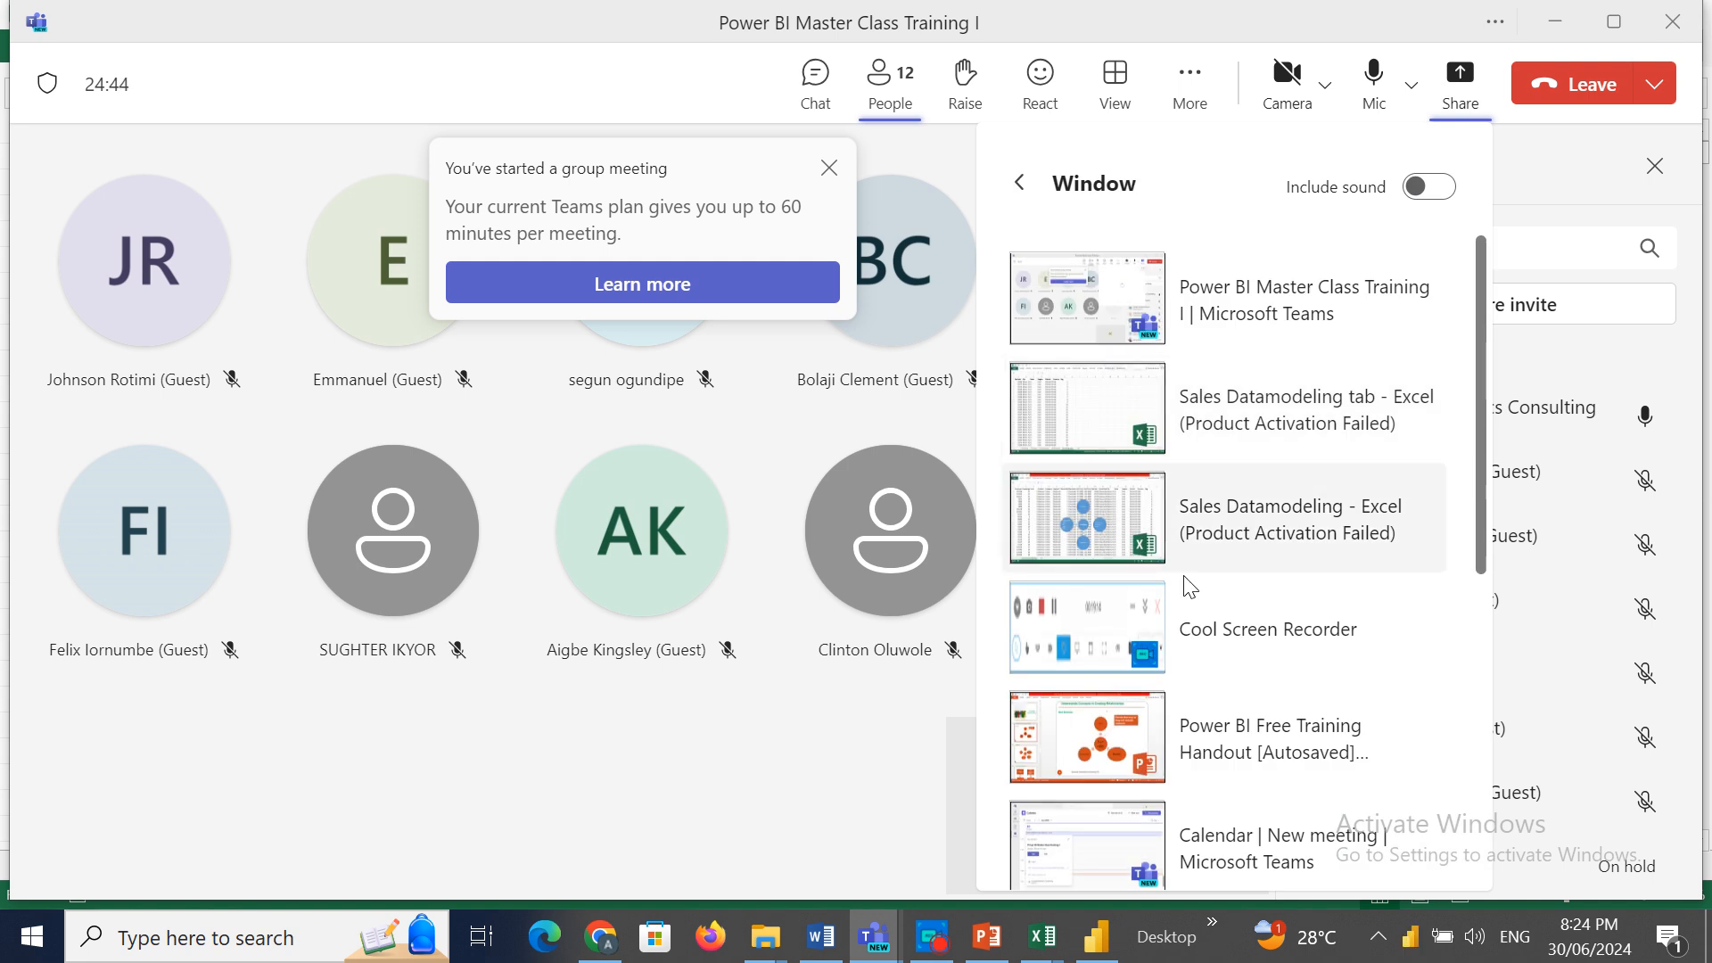
click(1088, 727)
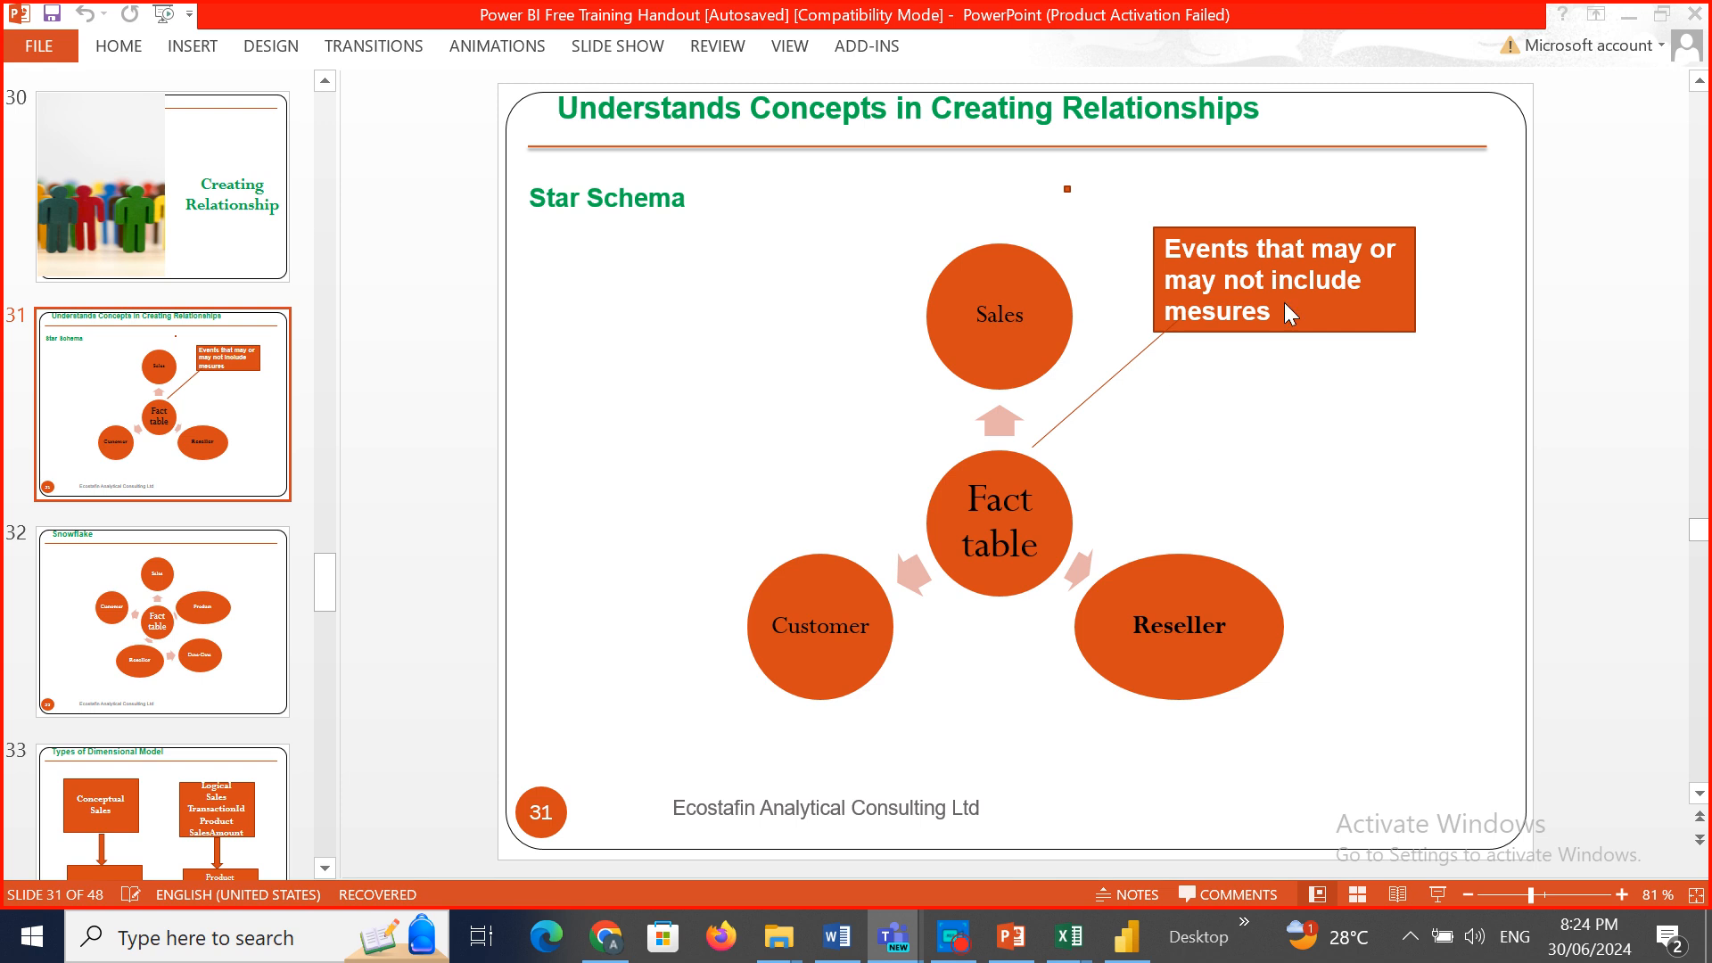
click(156, 614)
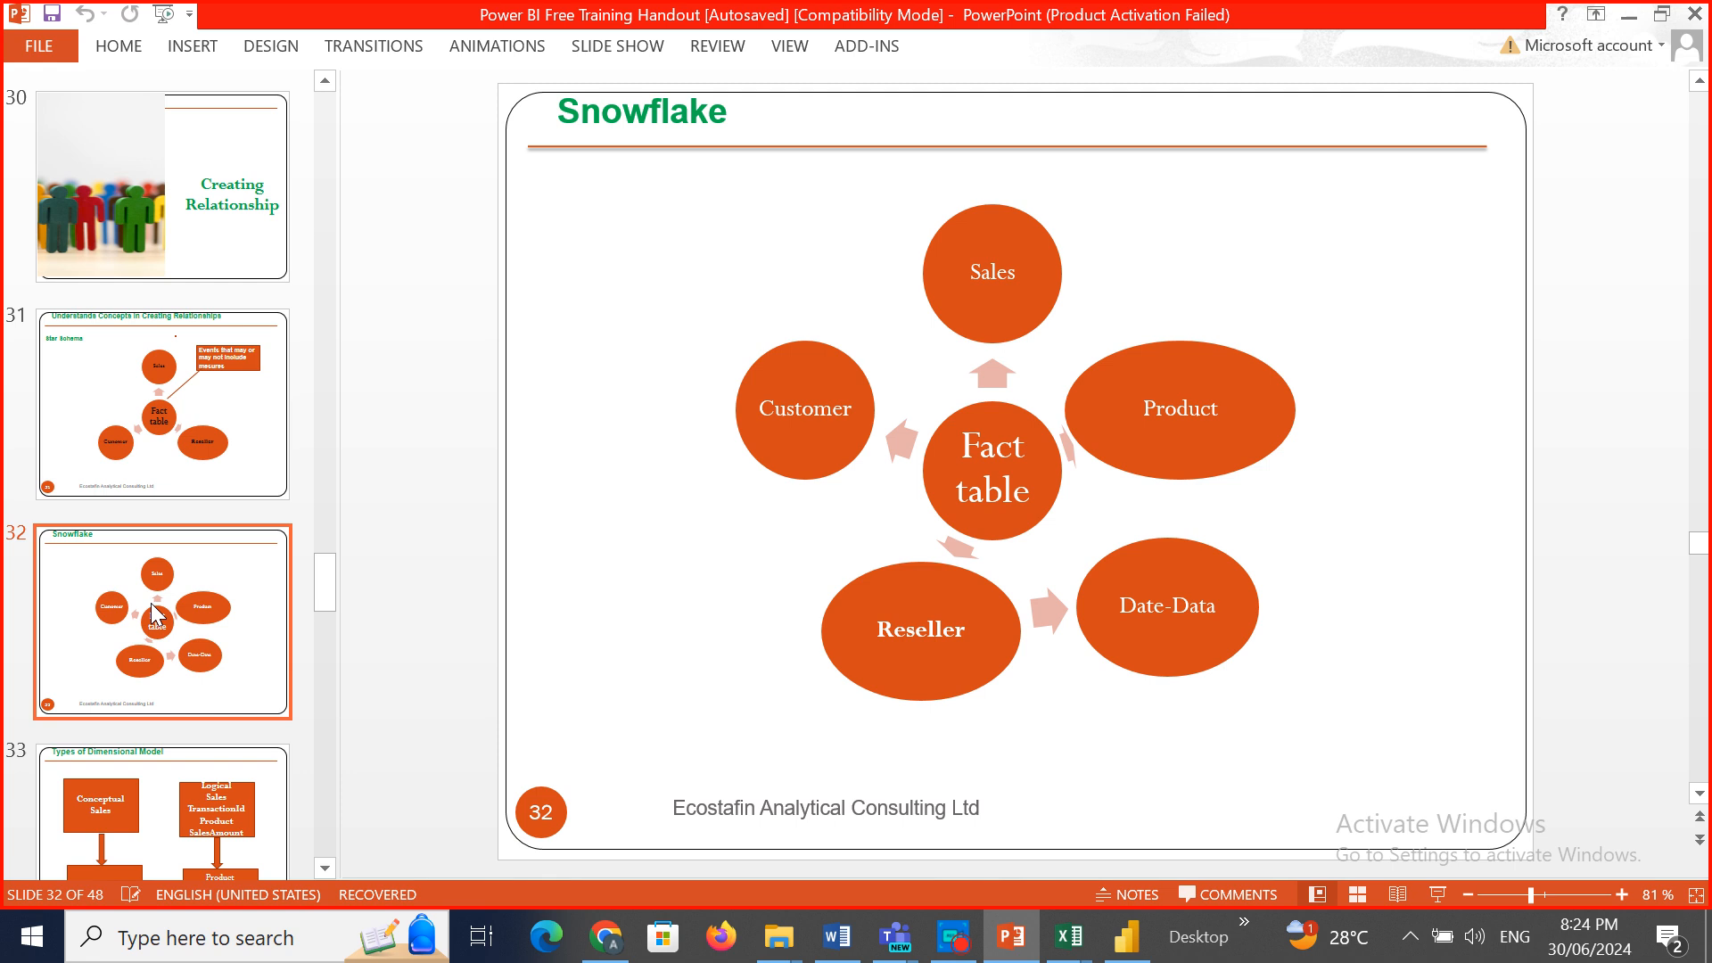
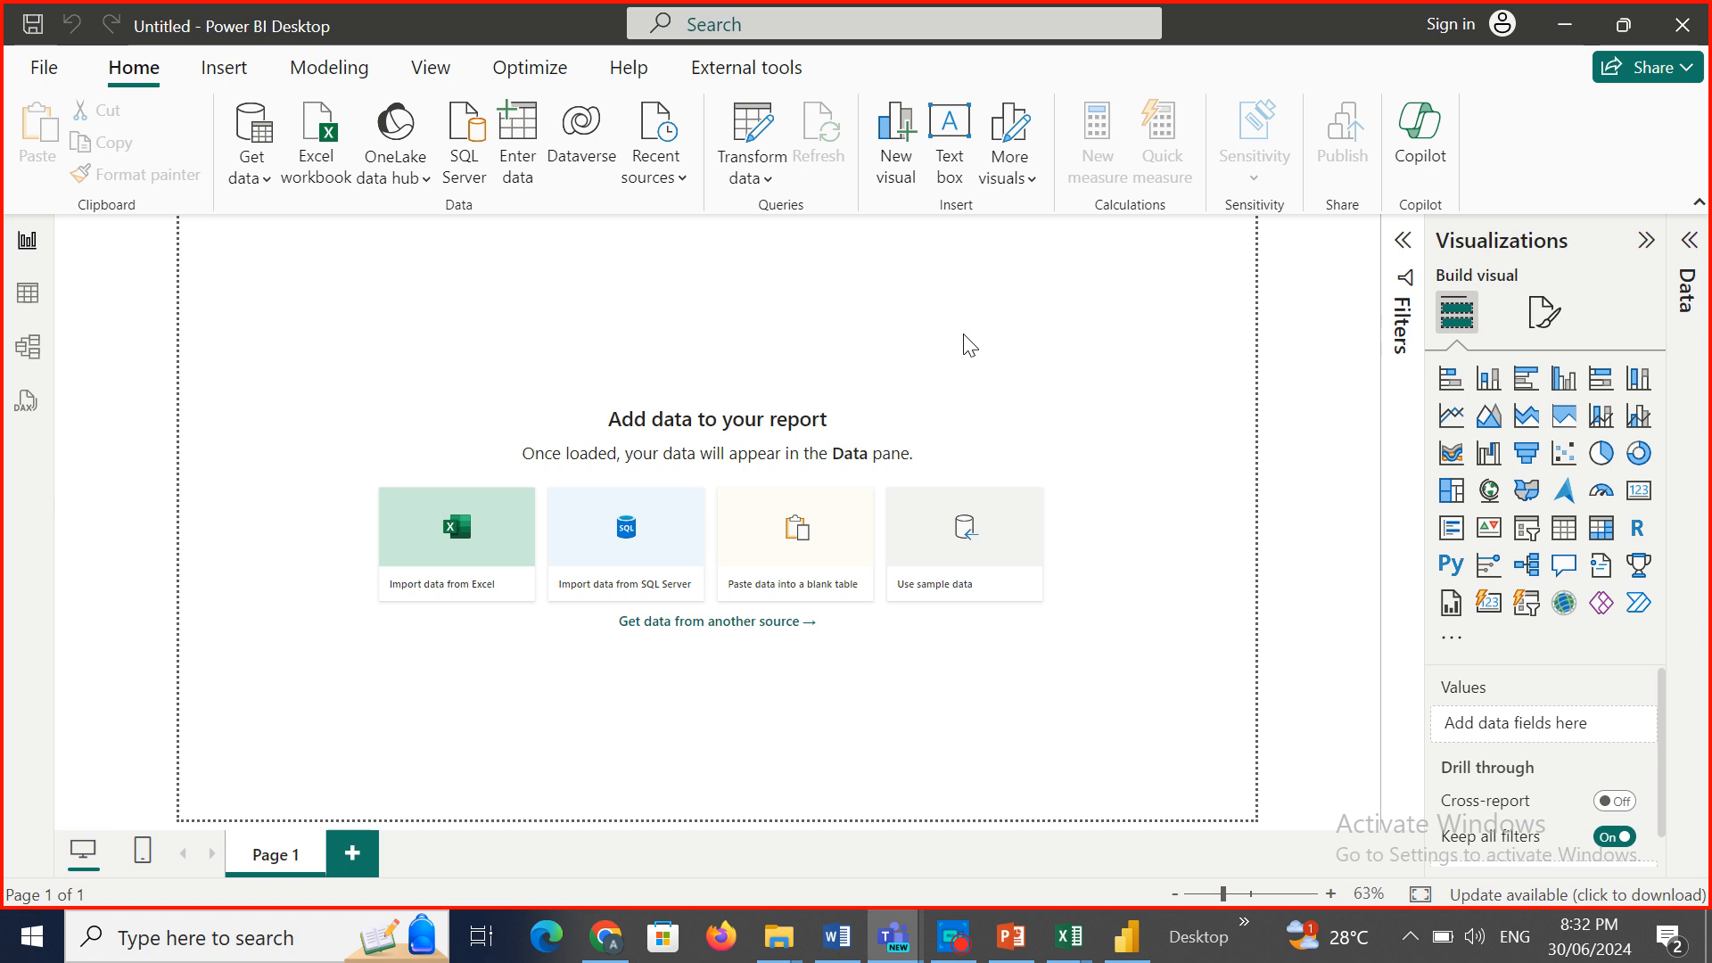
In Power BI Desktop, import the Sales Datamodeling sheet from the Sales Datamodeling Excel workbook and open it for transformation in Power Query Editor.
click(267, 179)
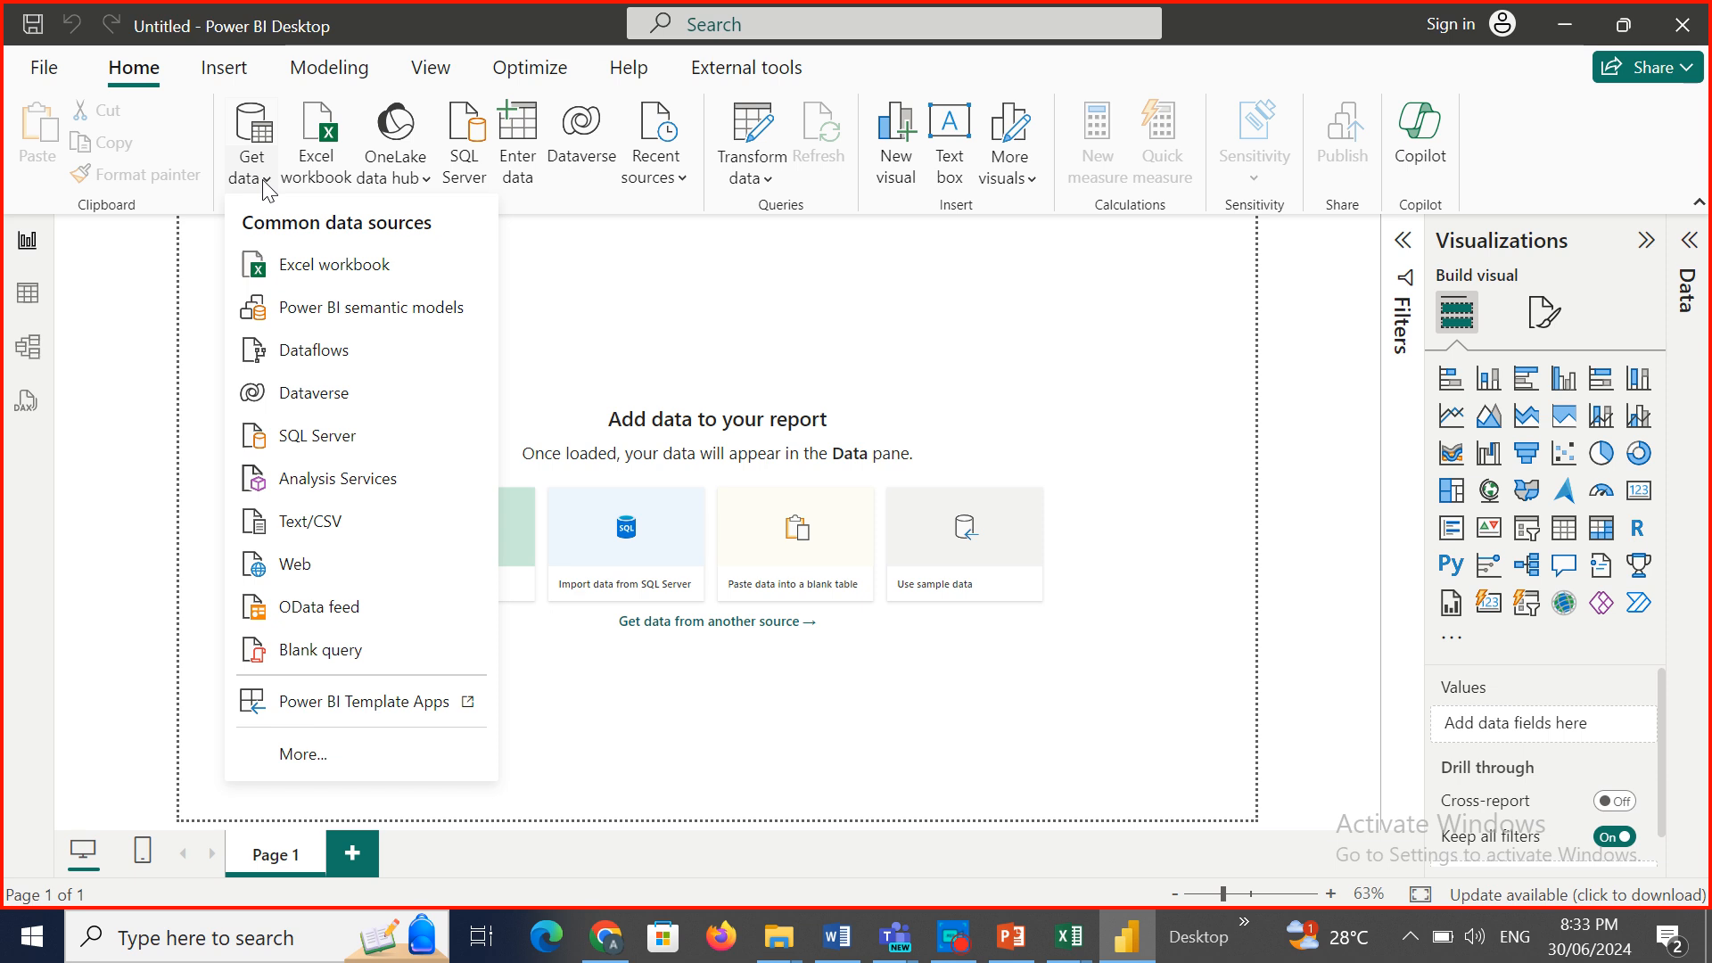
click(327, 279)
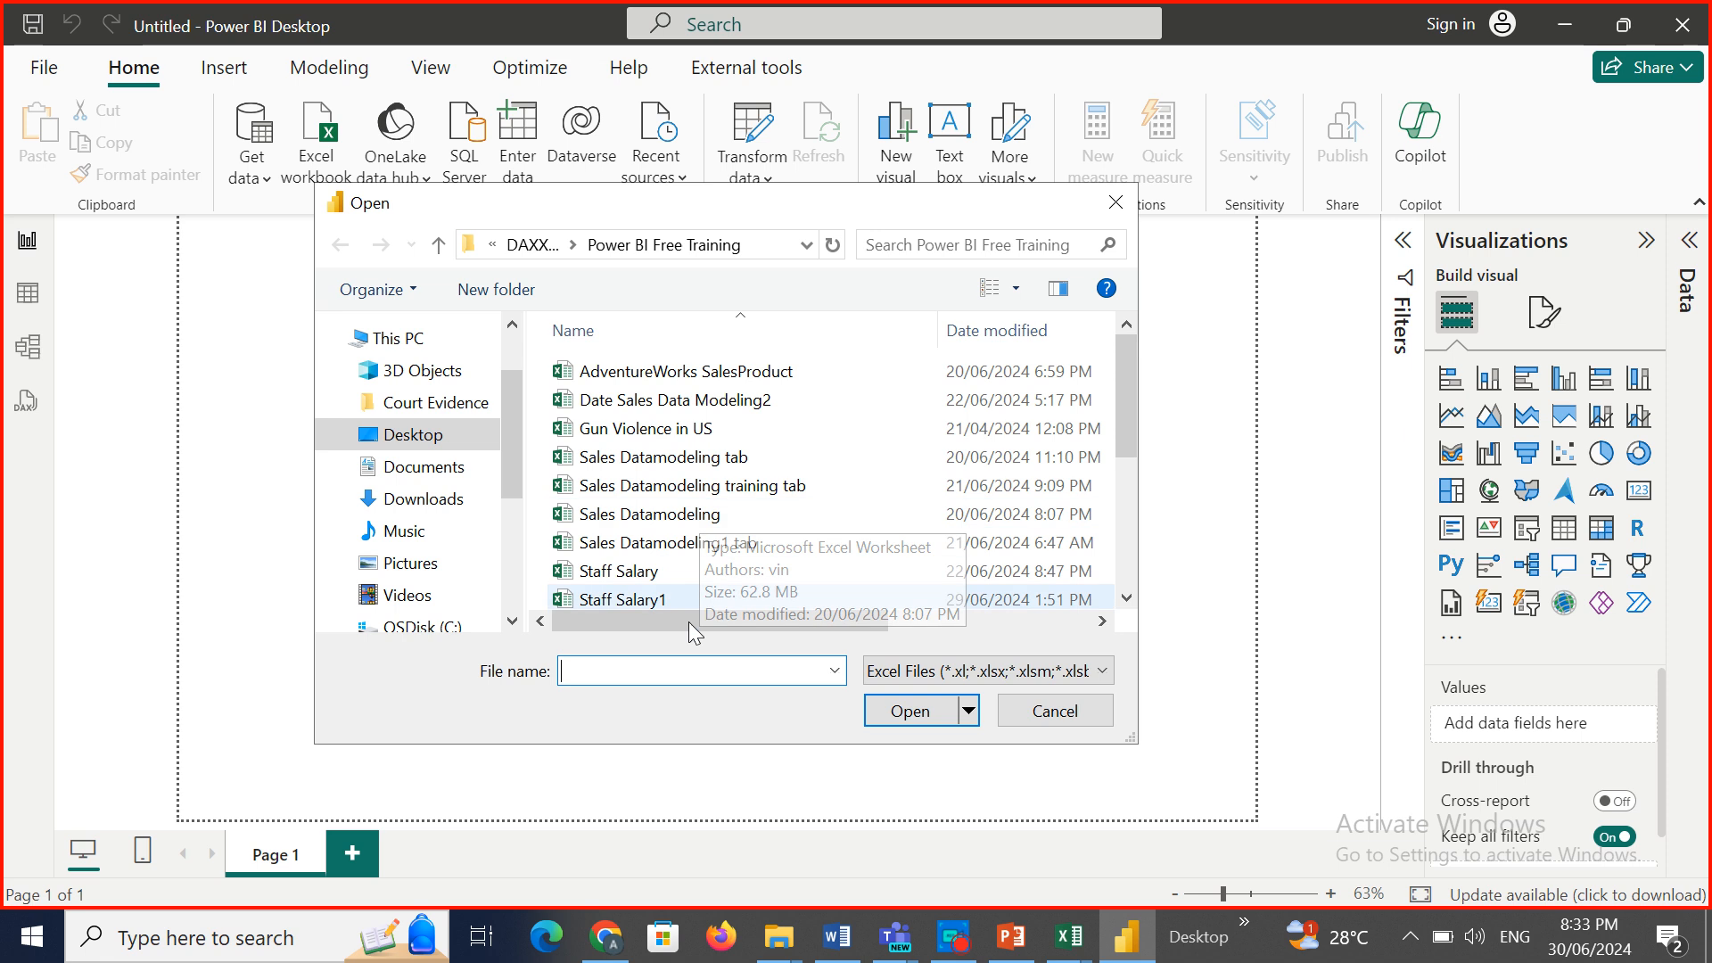
click(709, 517)
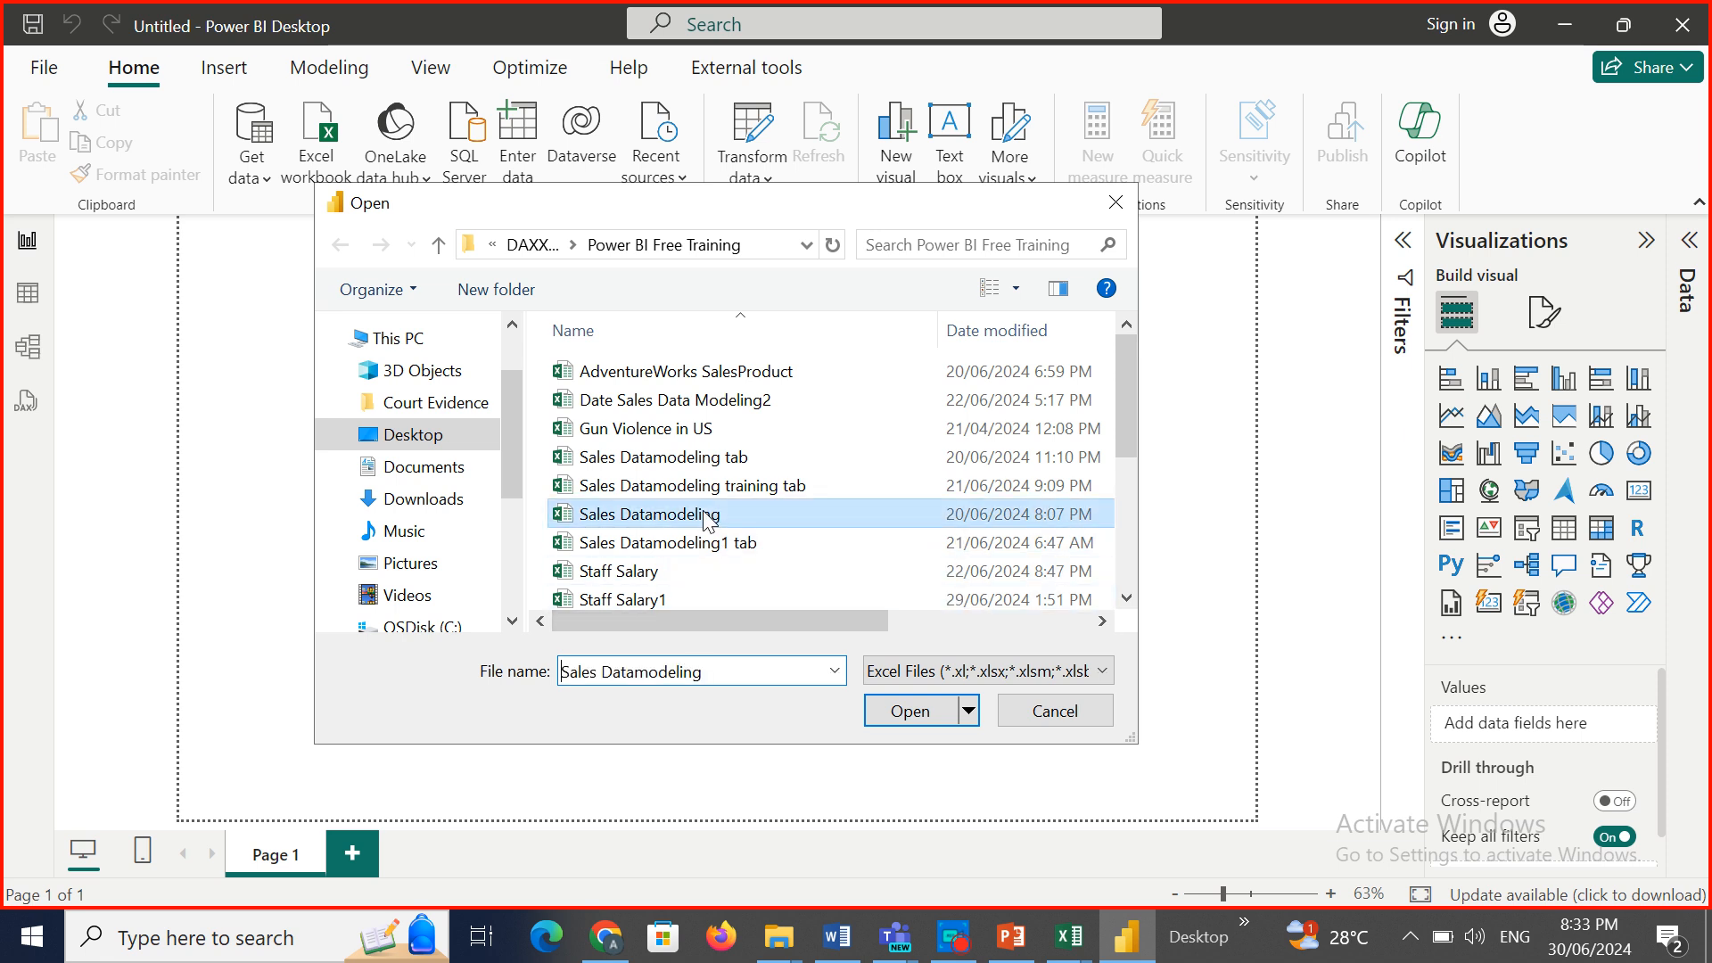
double_click(707, 517)
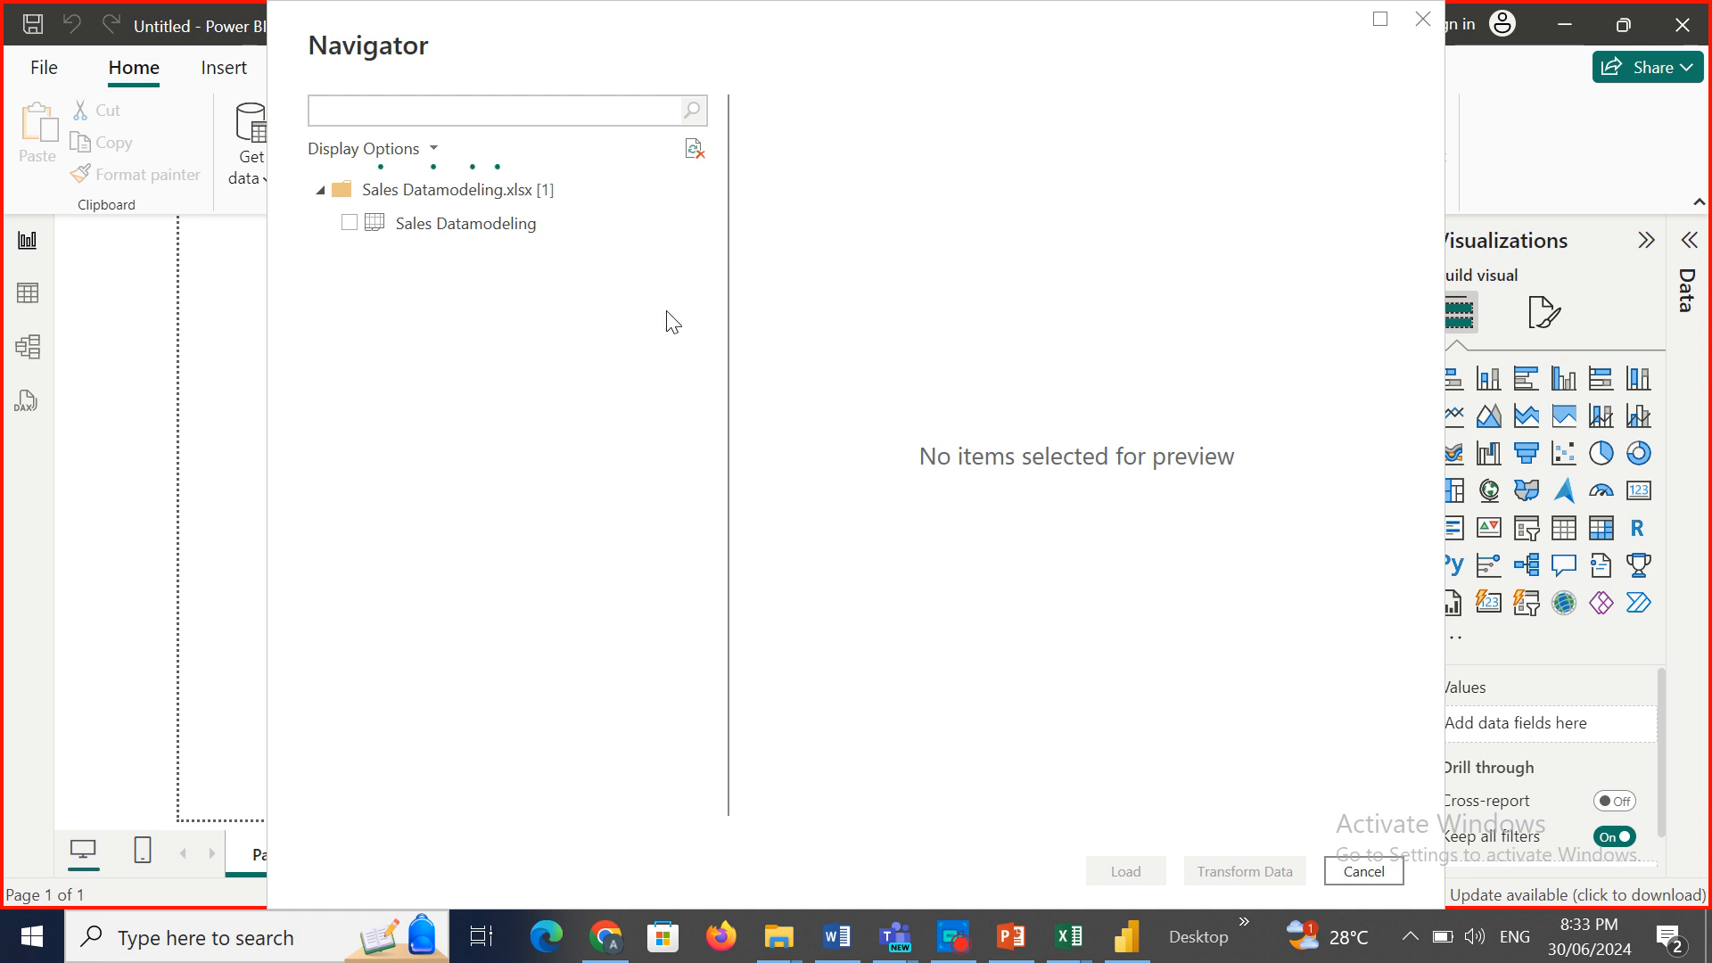
click(349, 223)
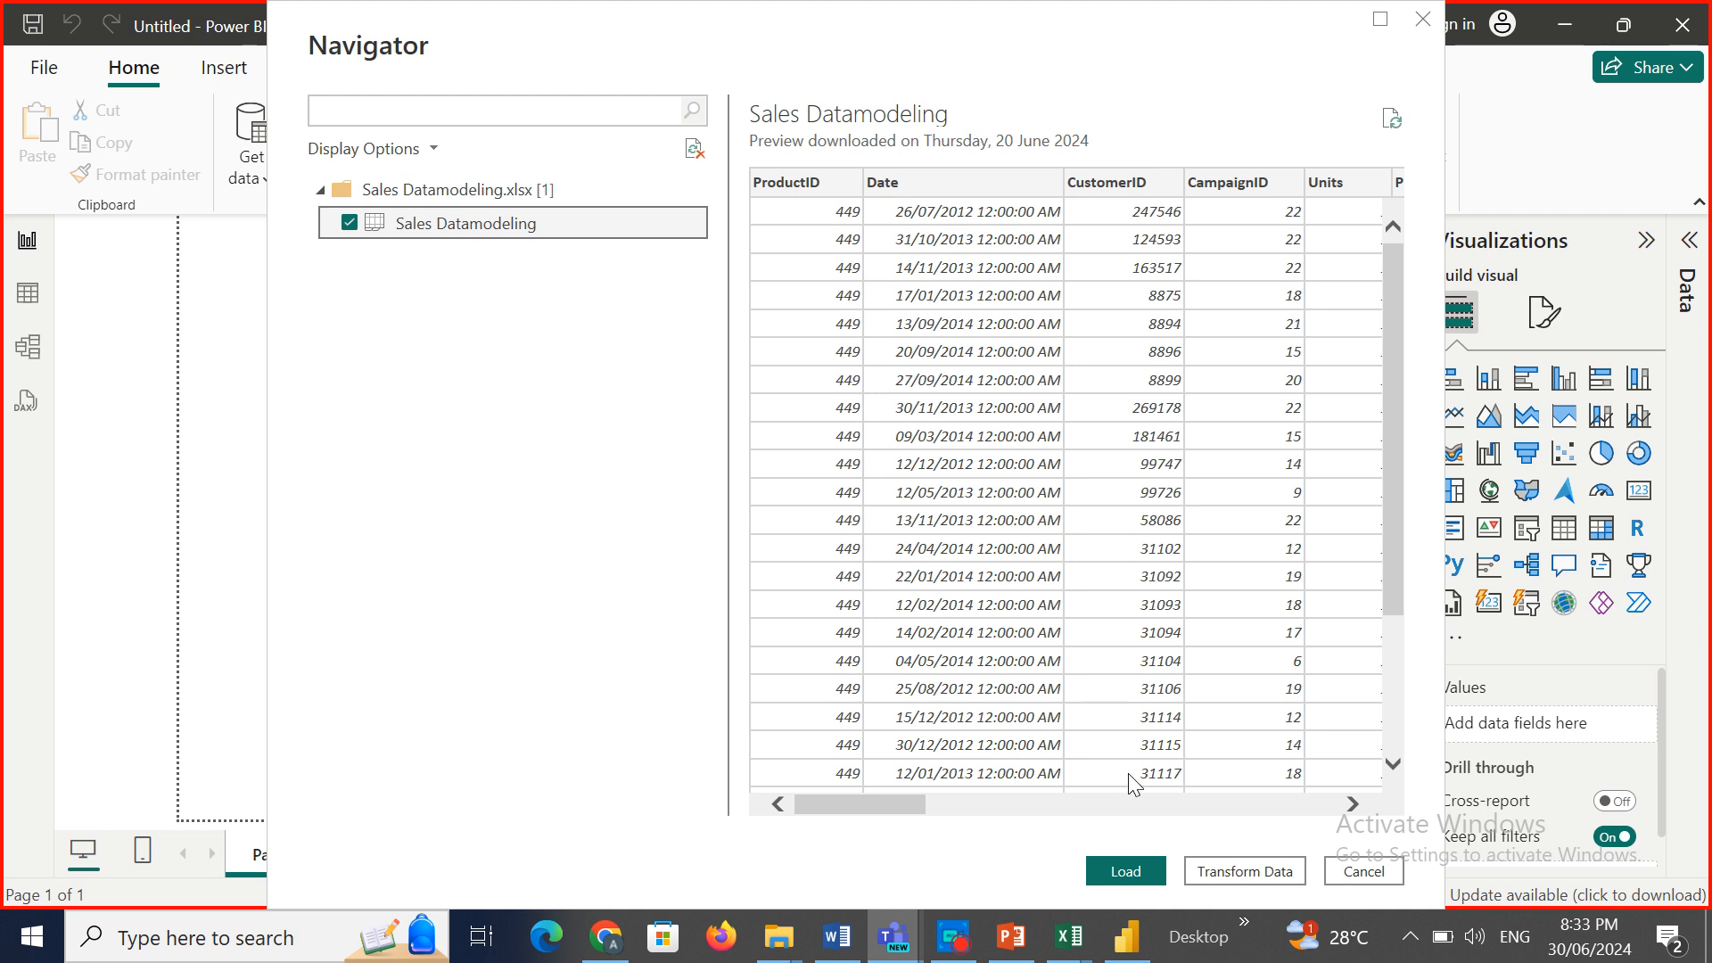
click(1223, 870)
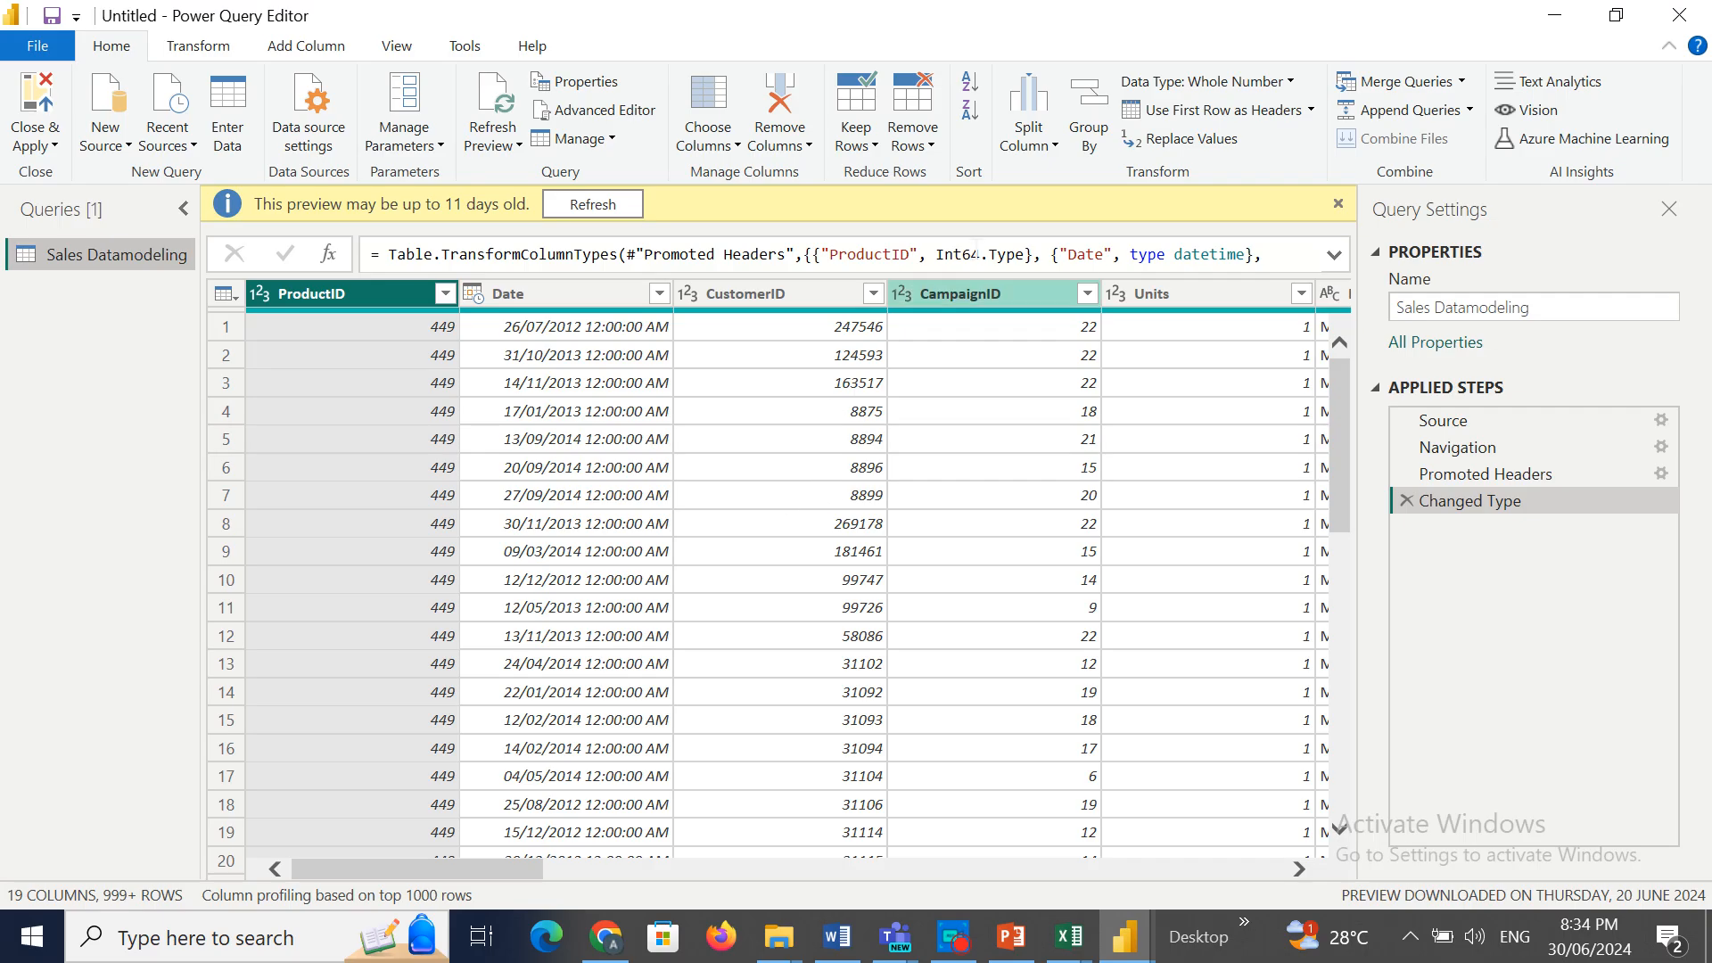
Switch to the Teams meeting and share the Untitled - Power Query Editor window.
click(974, 41)
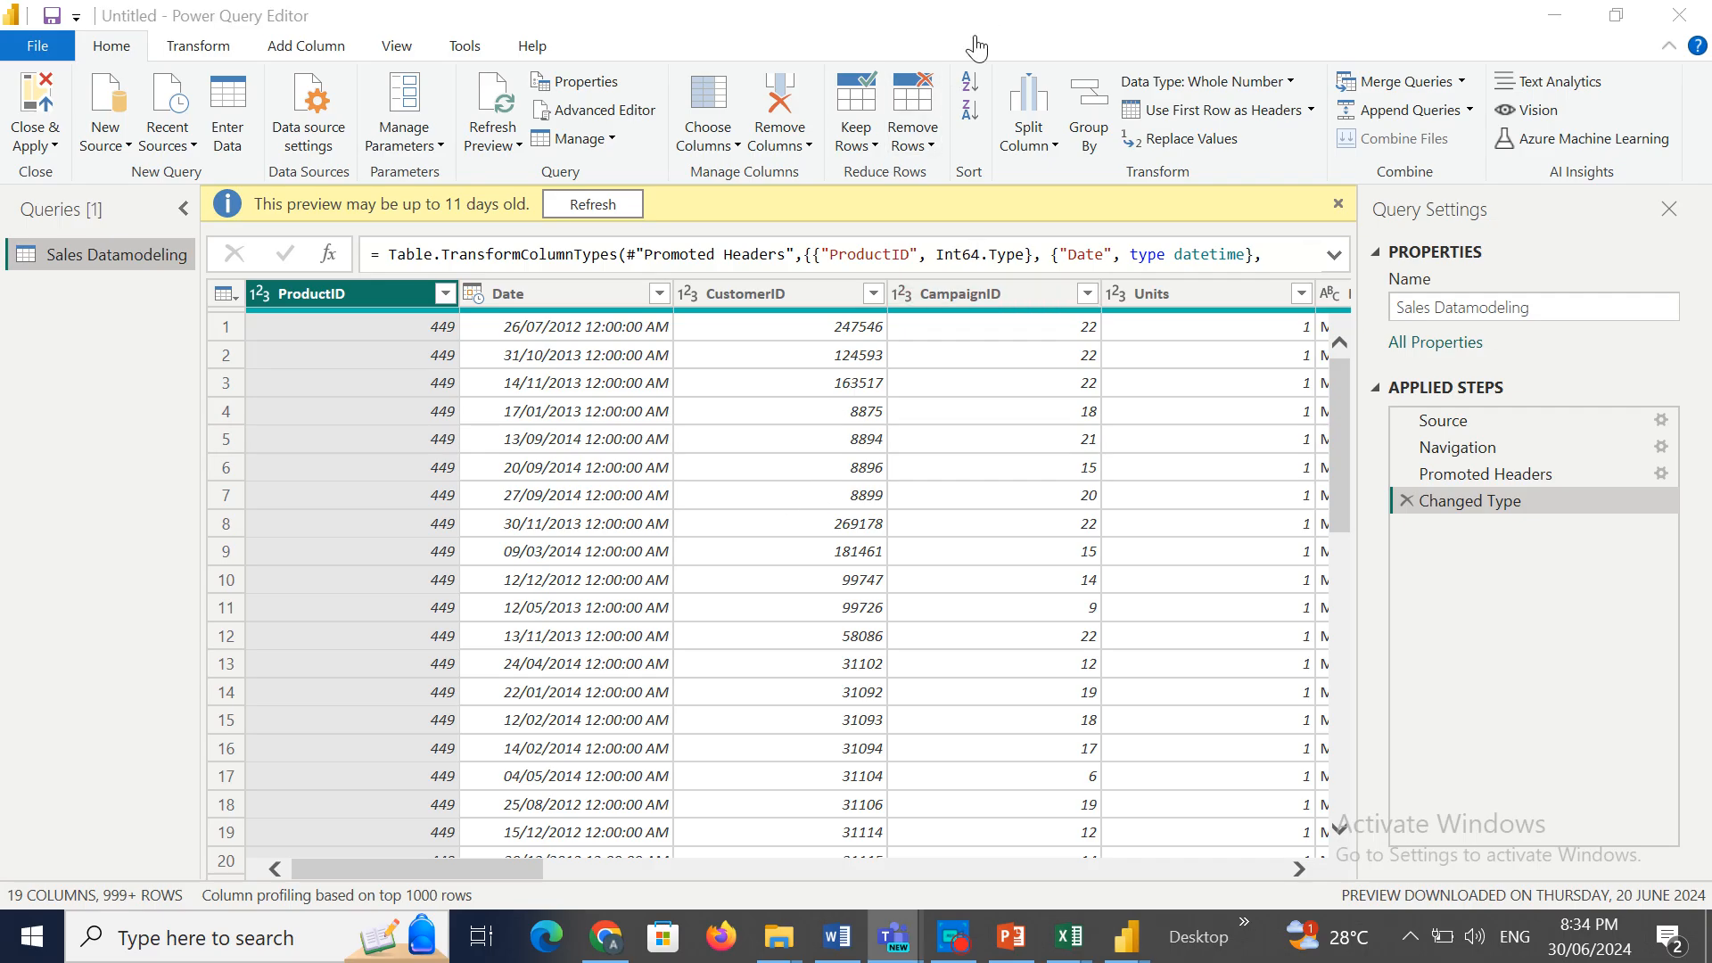
click(1455, 99)
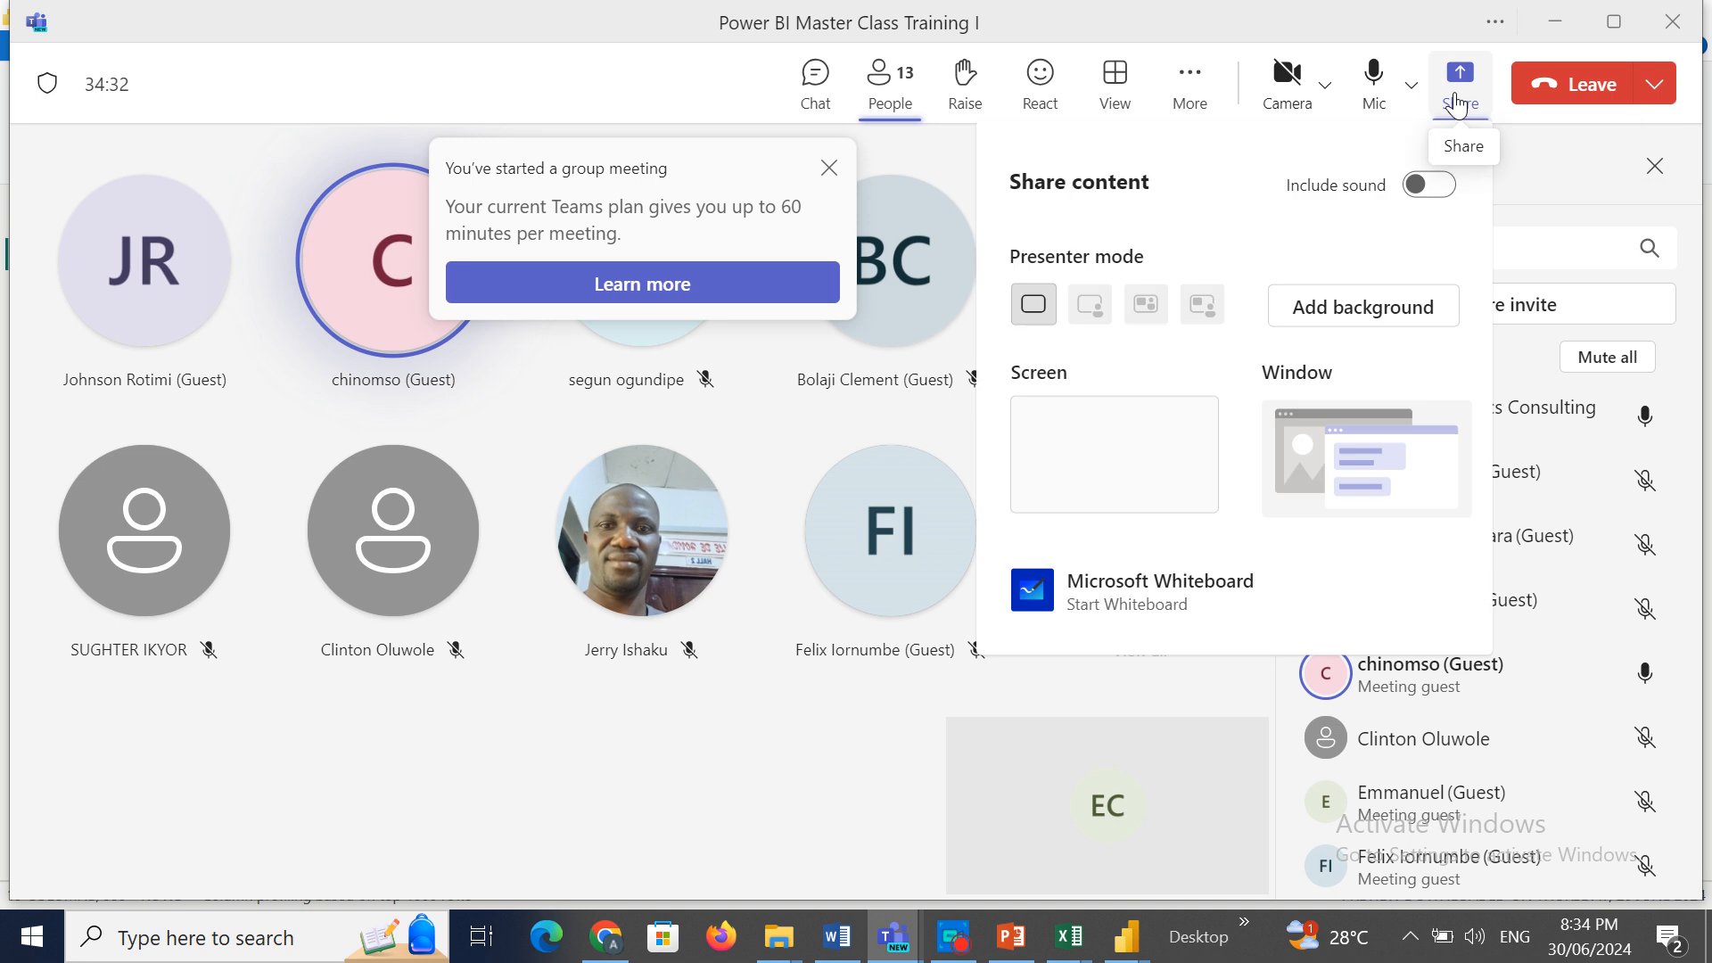
click(1360, 447)
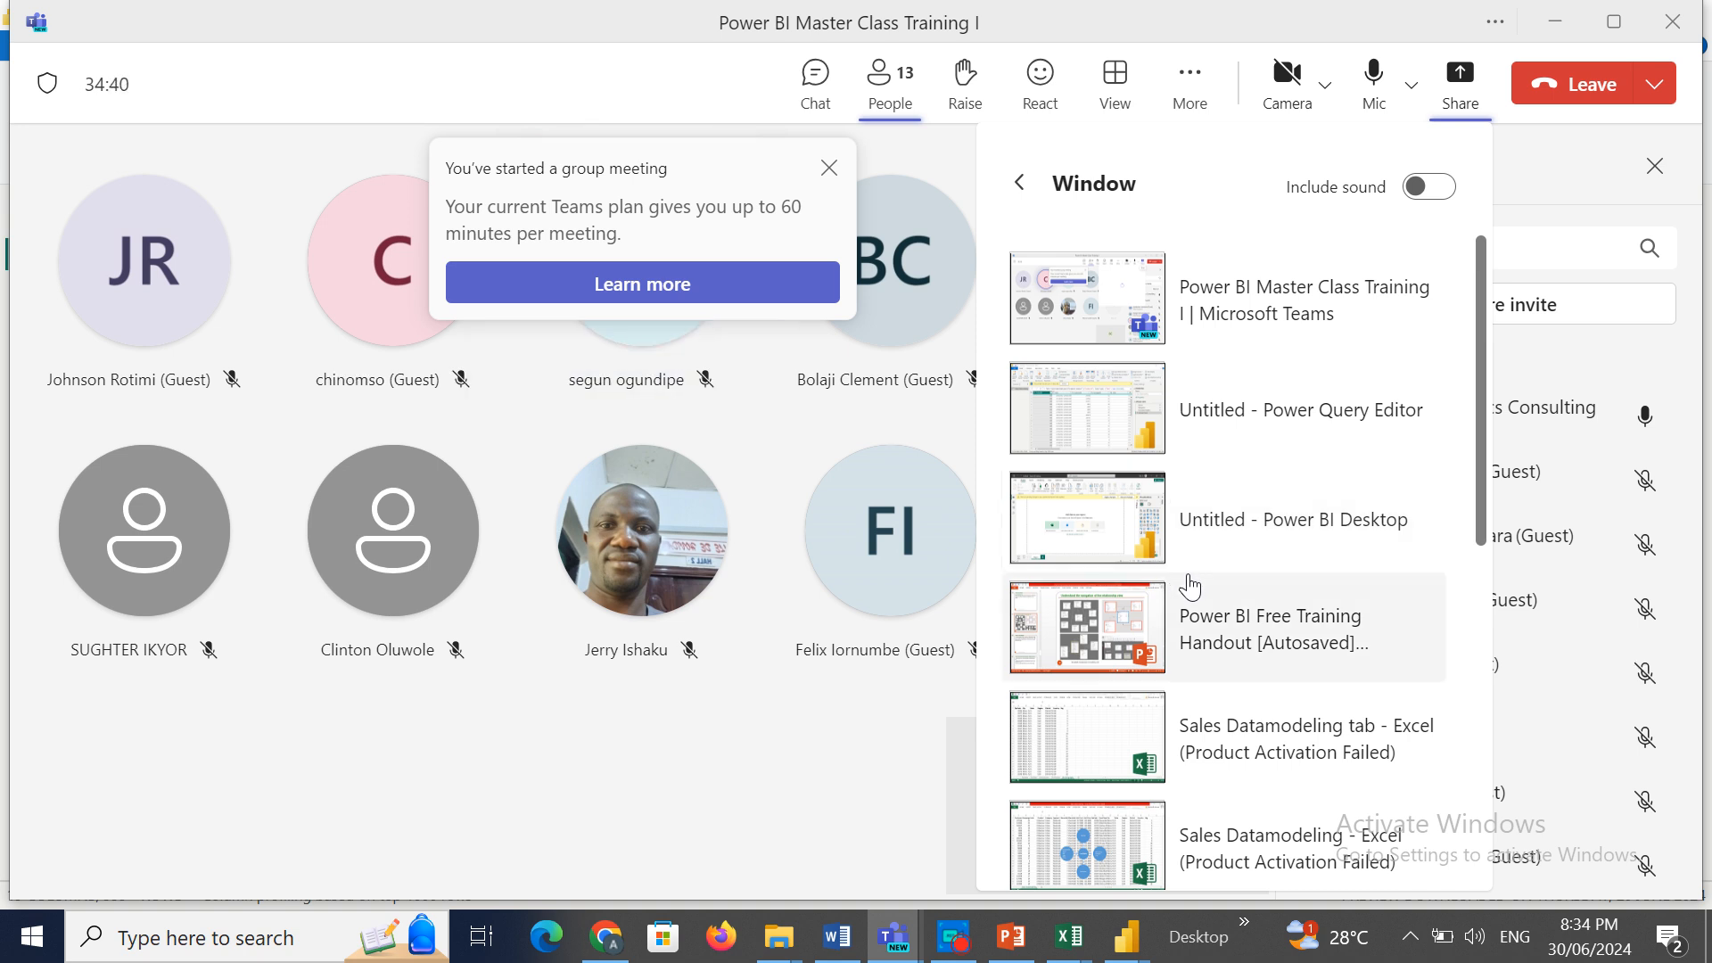
click(1238, 425)
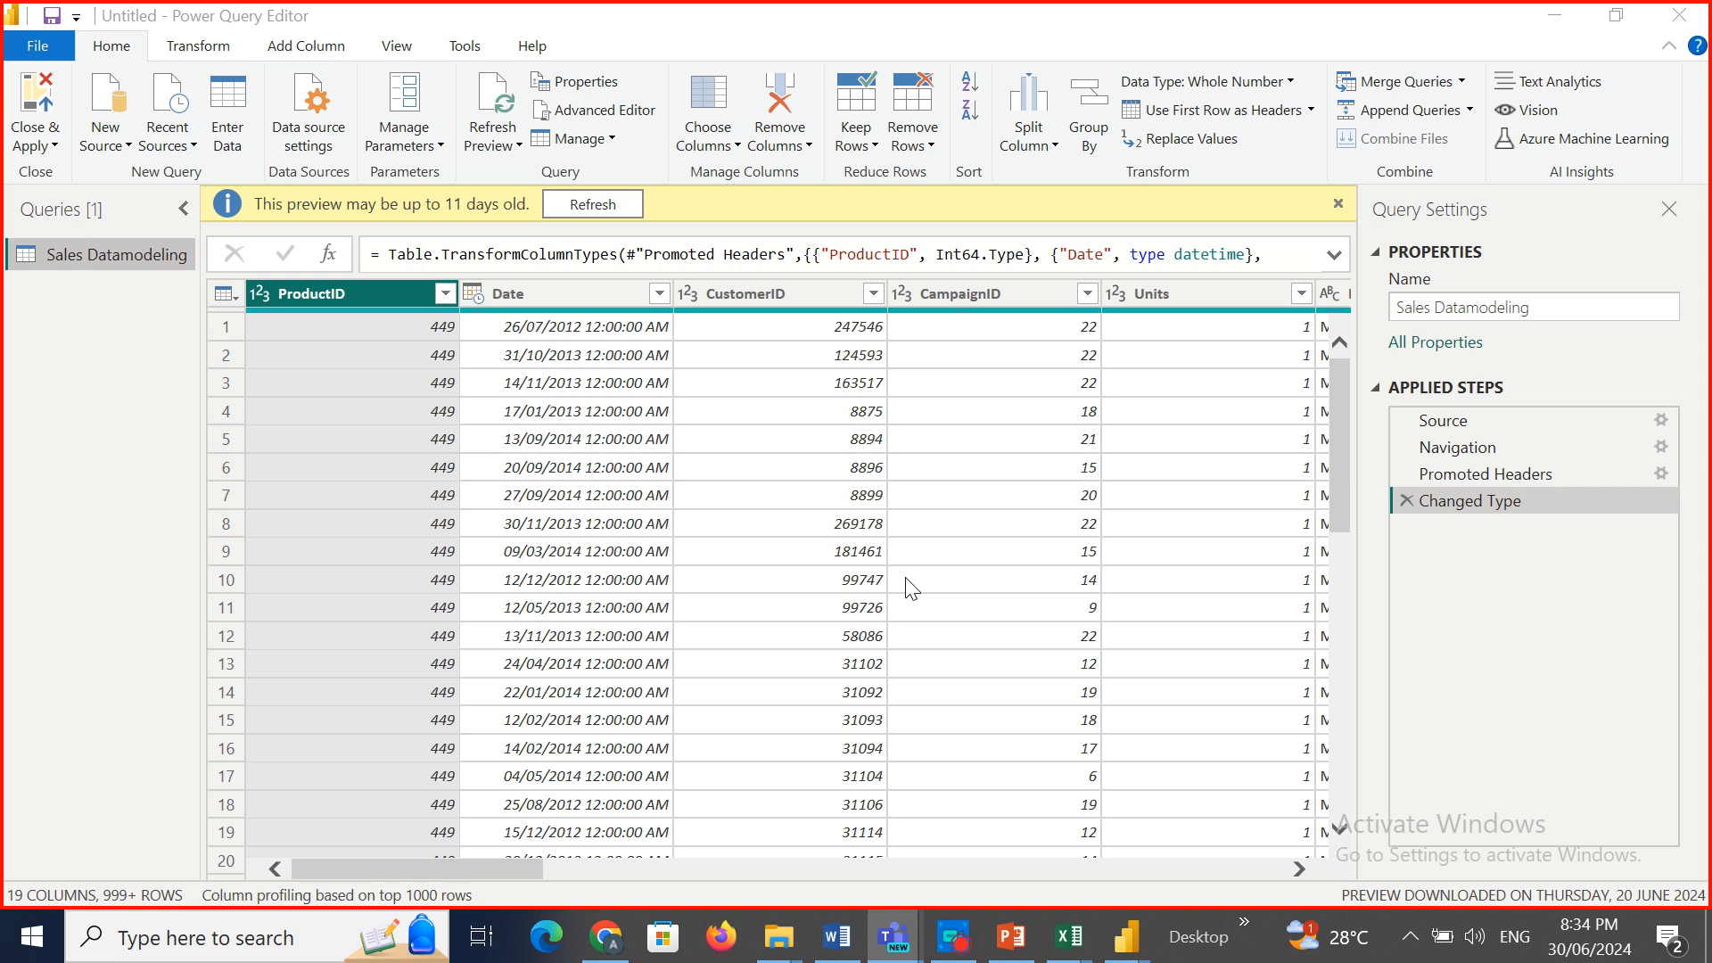
Check the data types of the Sales Datamodeling query's columns from ProductID and Date through Segment.
click(100, 254)
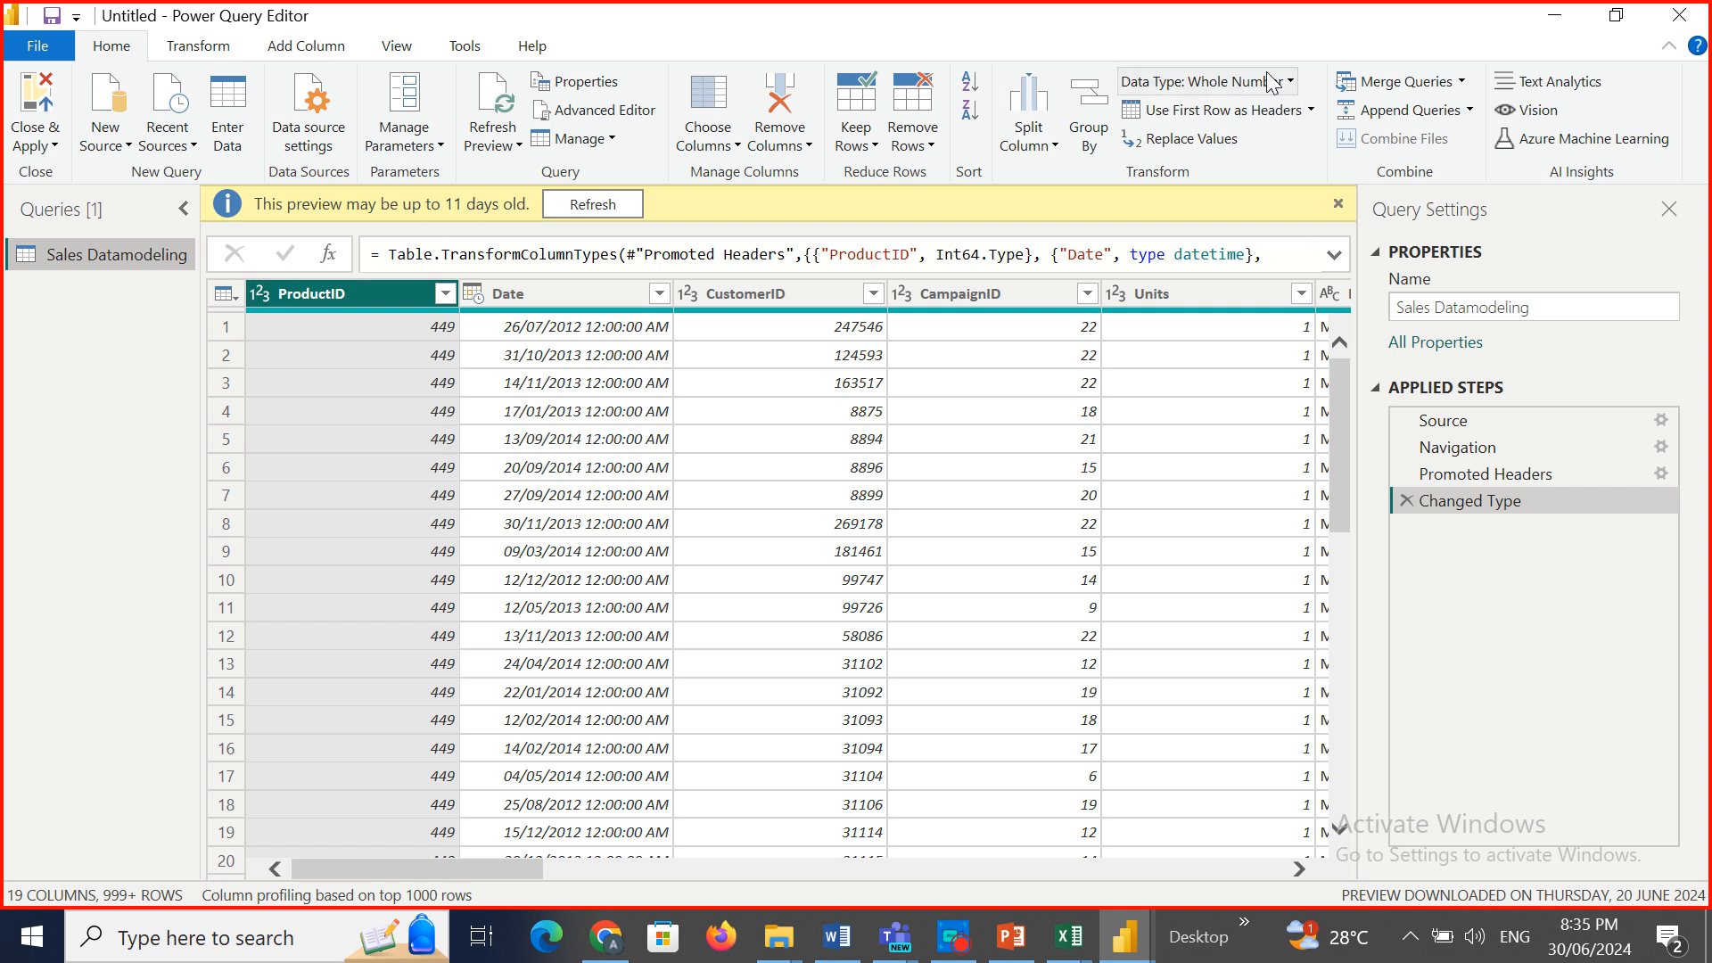
click(589, 289)
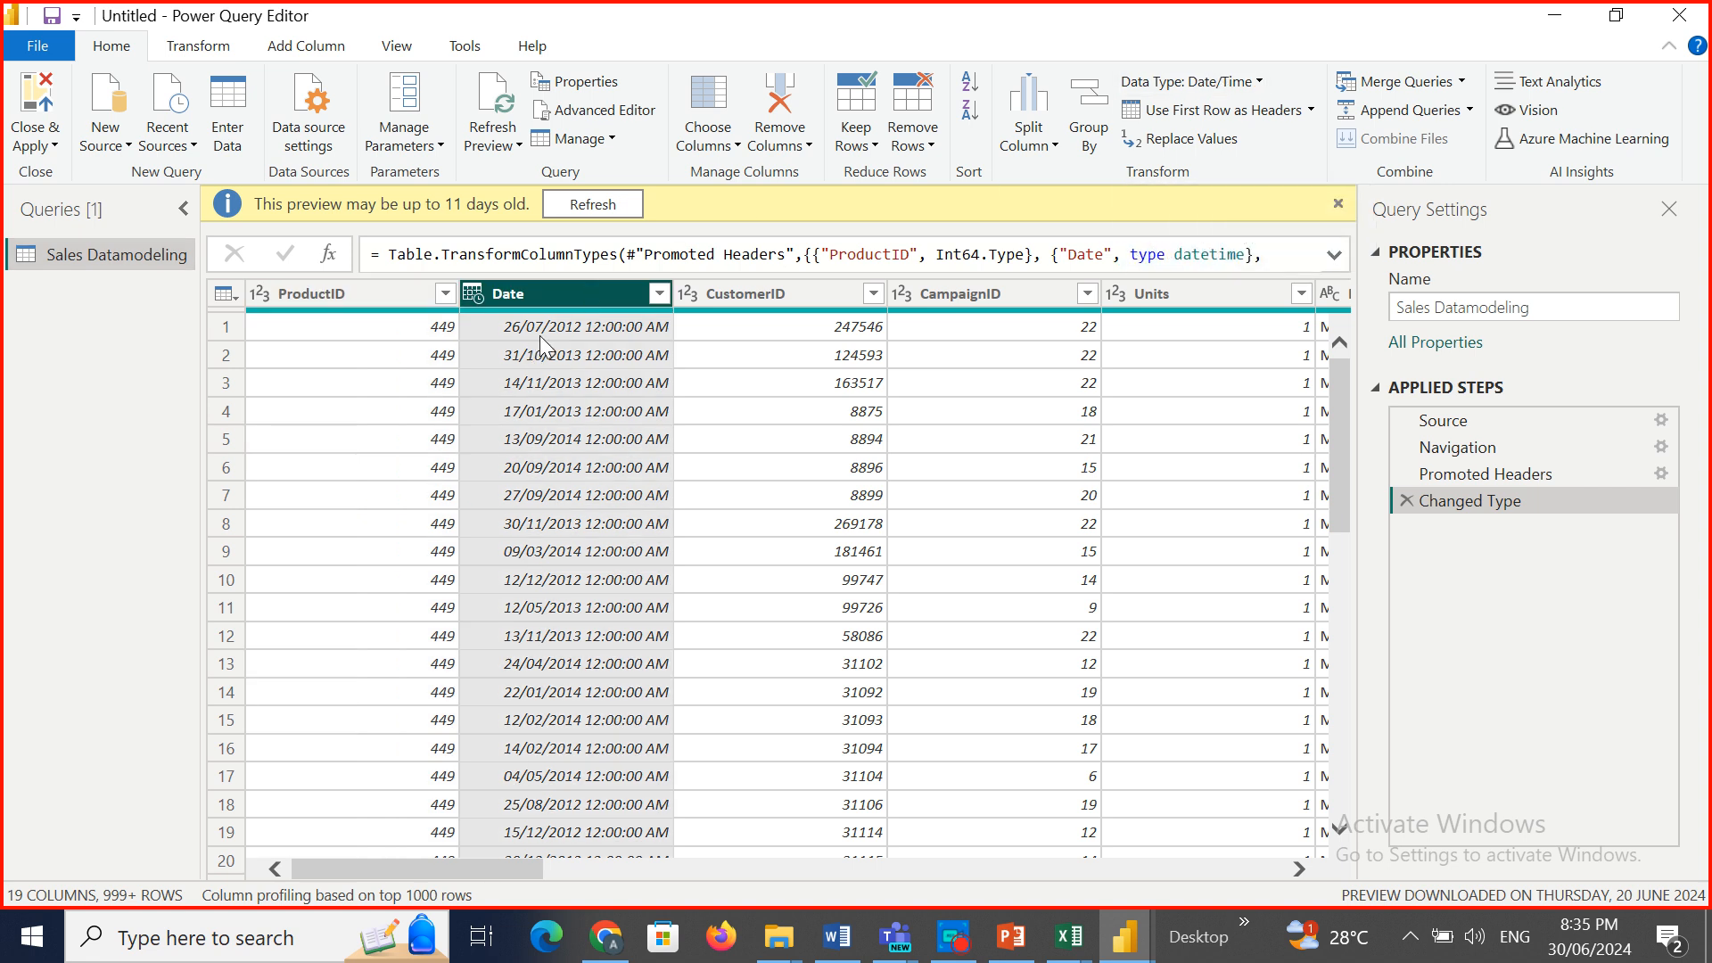
click(760, 293)
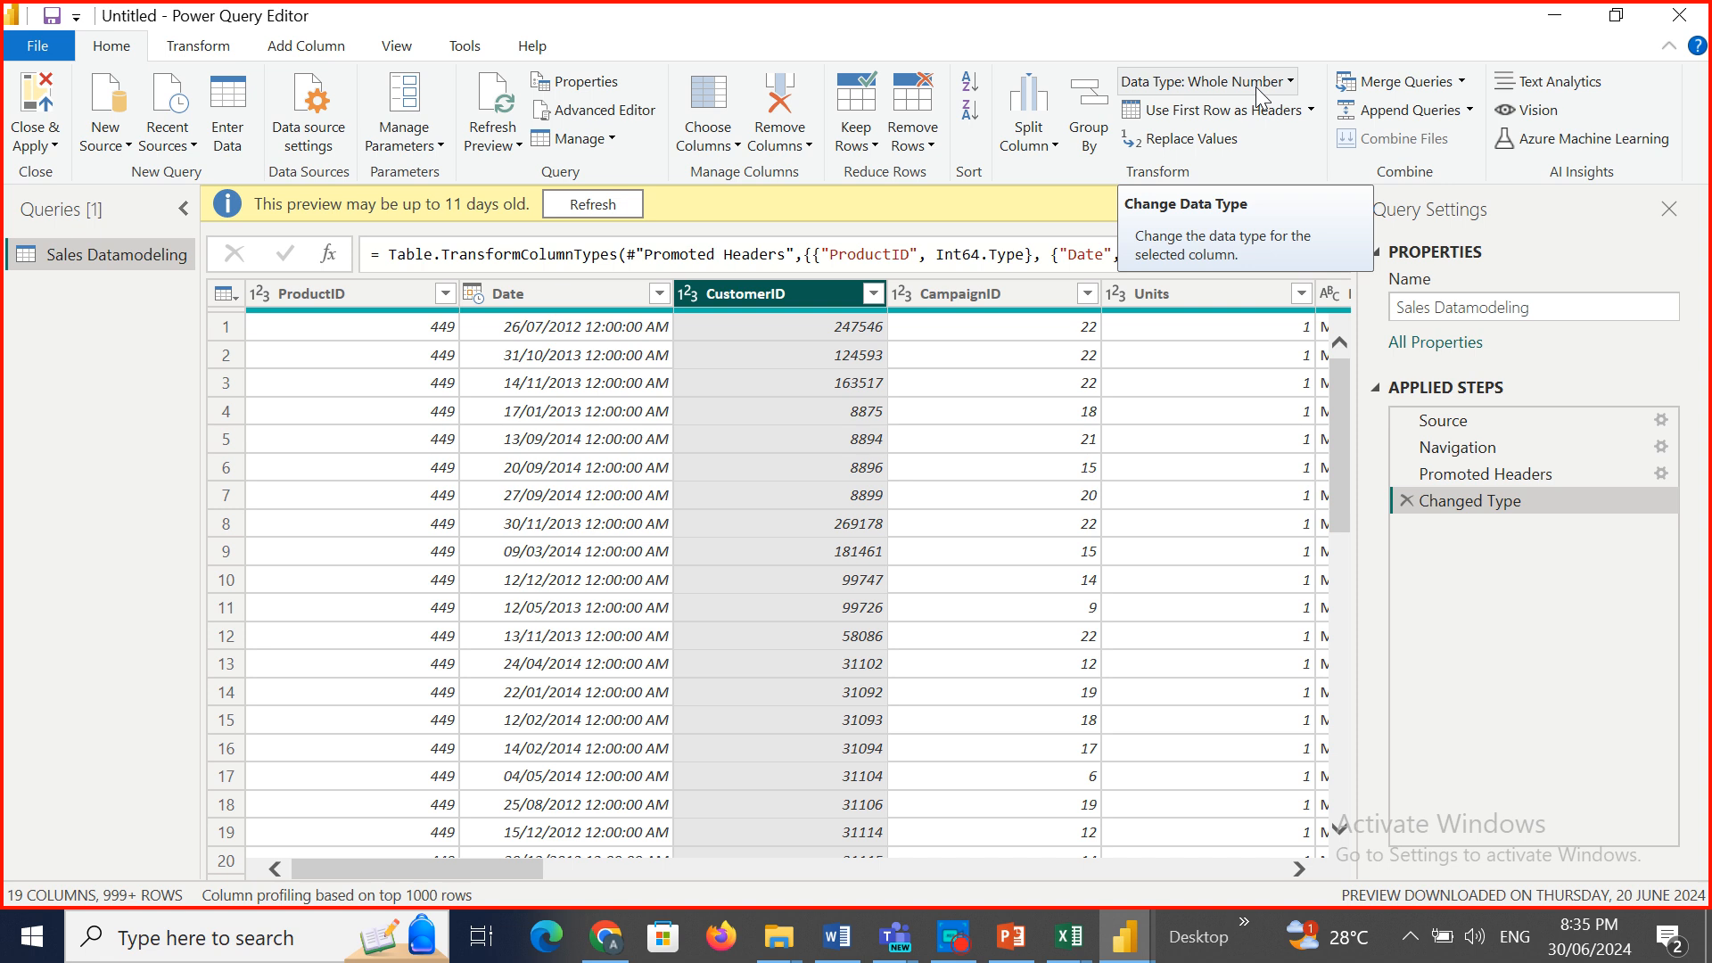
click(987, 289)
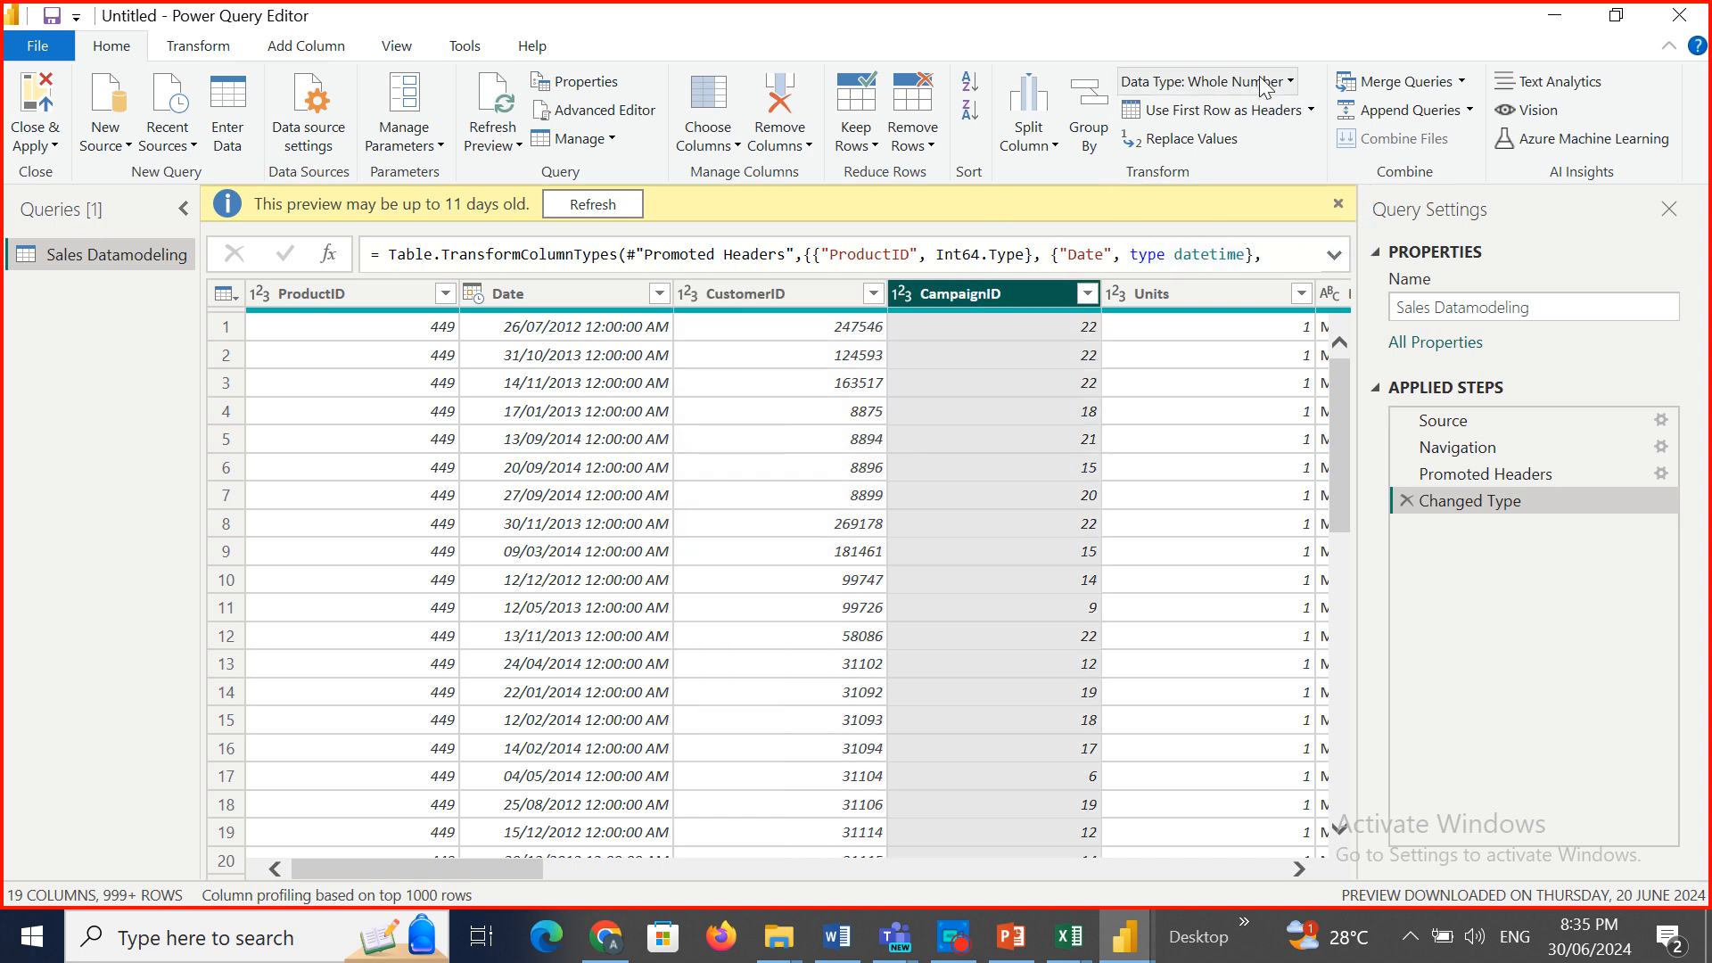
click(1216, 297)
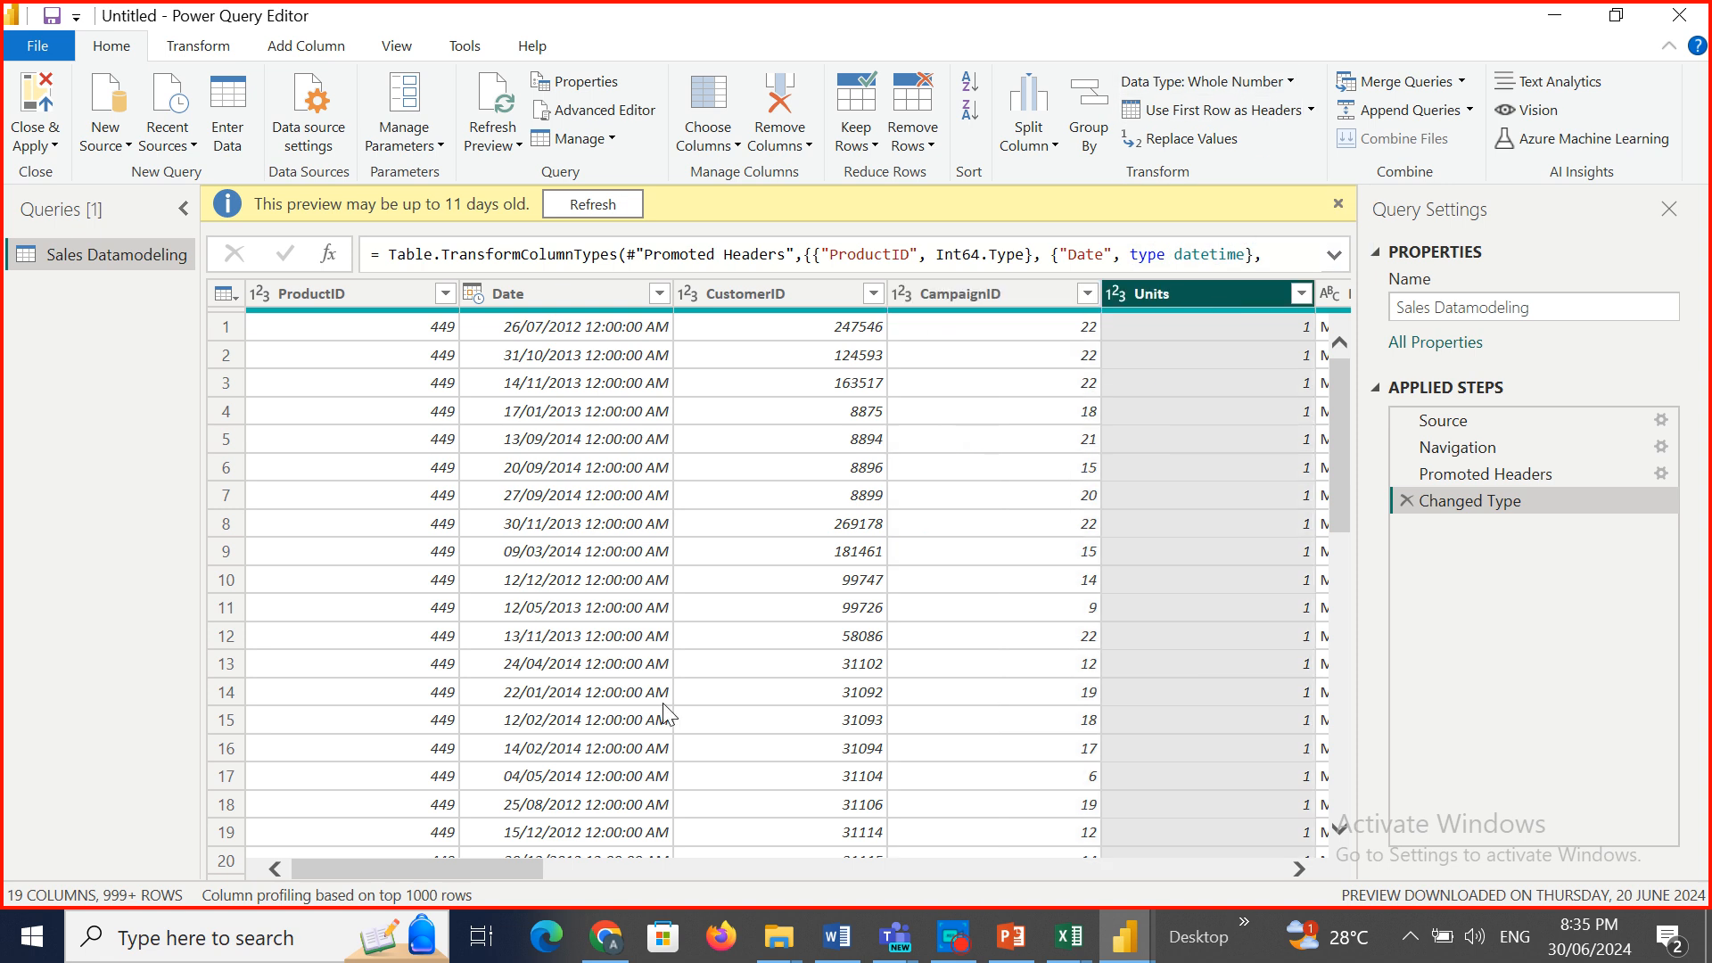
drag(485, 868, 672, 874)
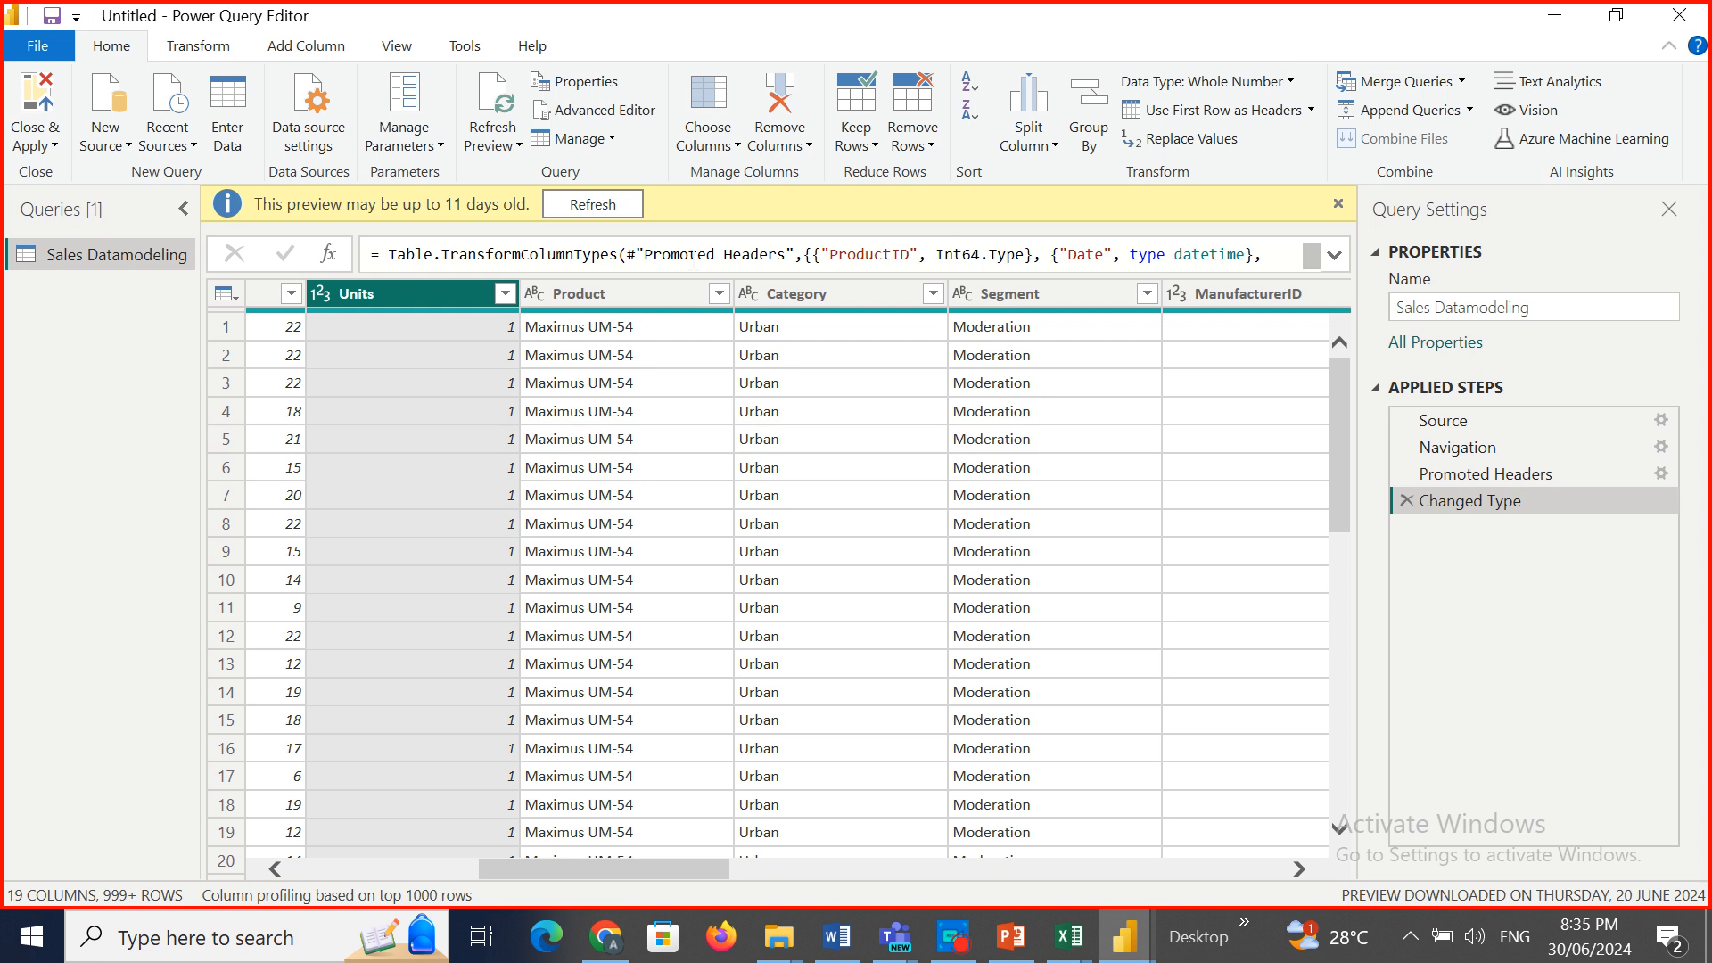
click(660, 307)
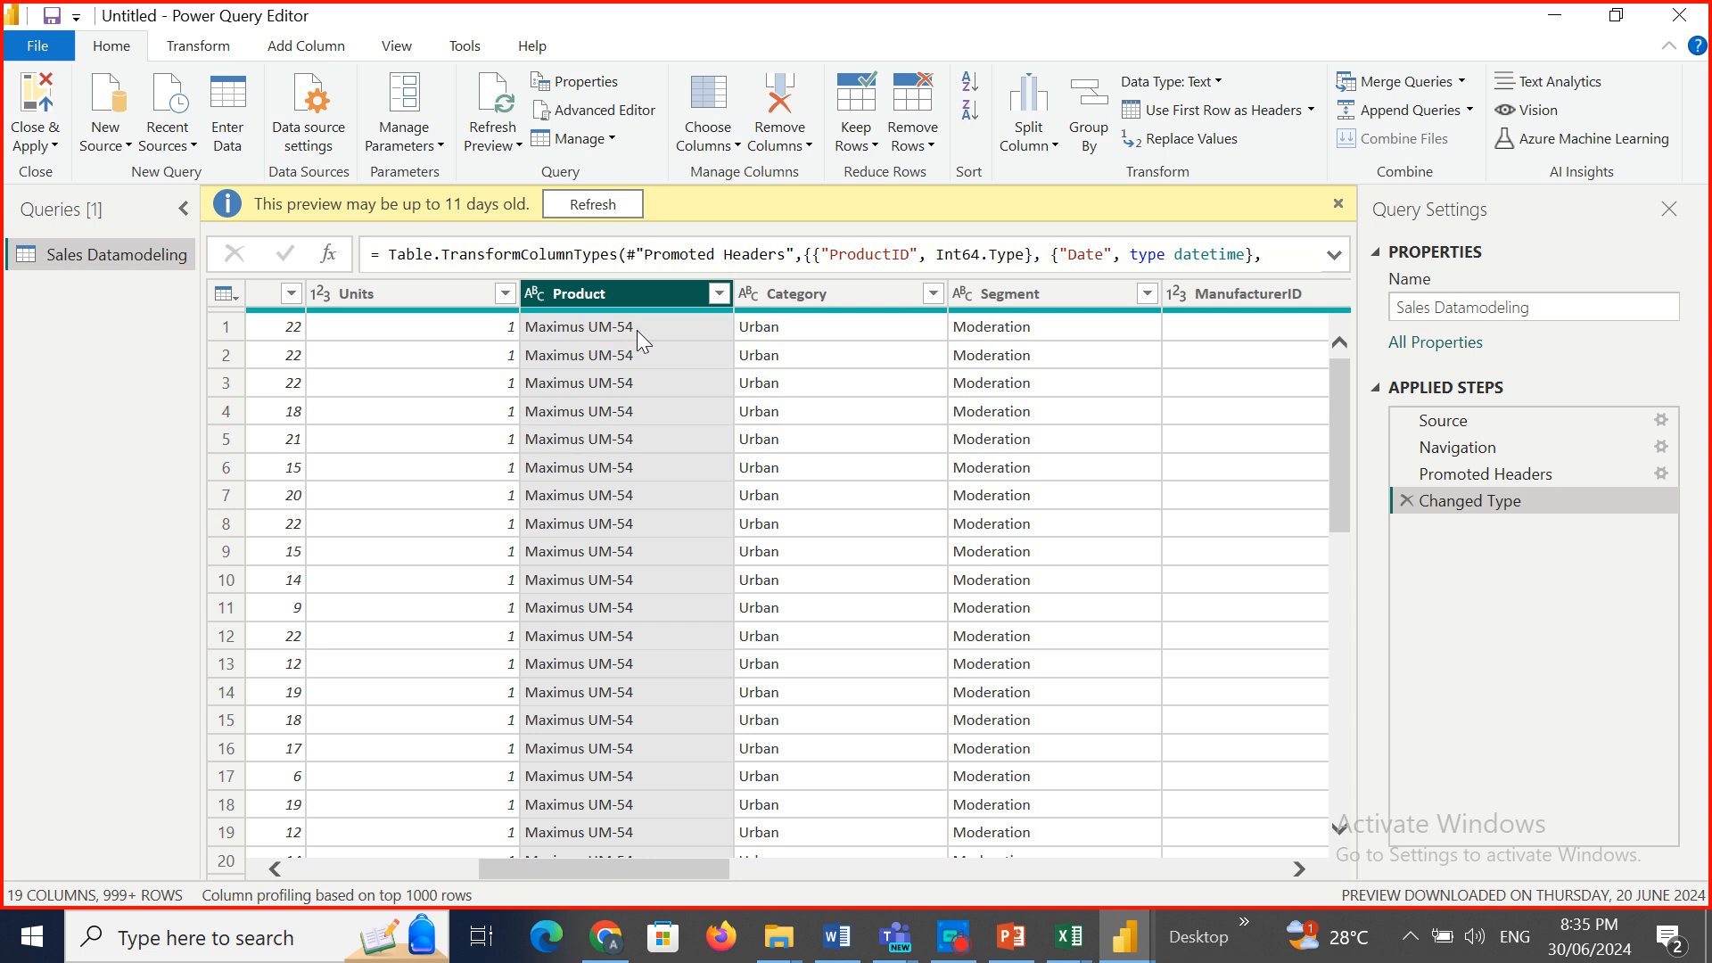
click(848, 305)
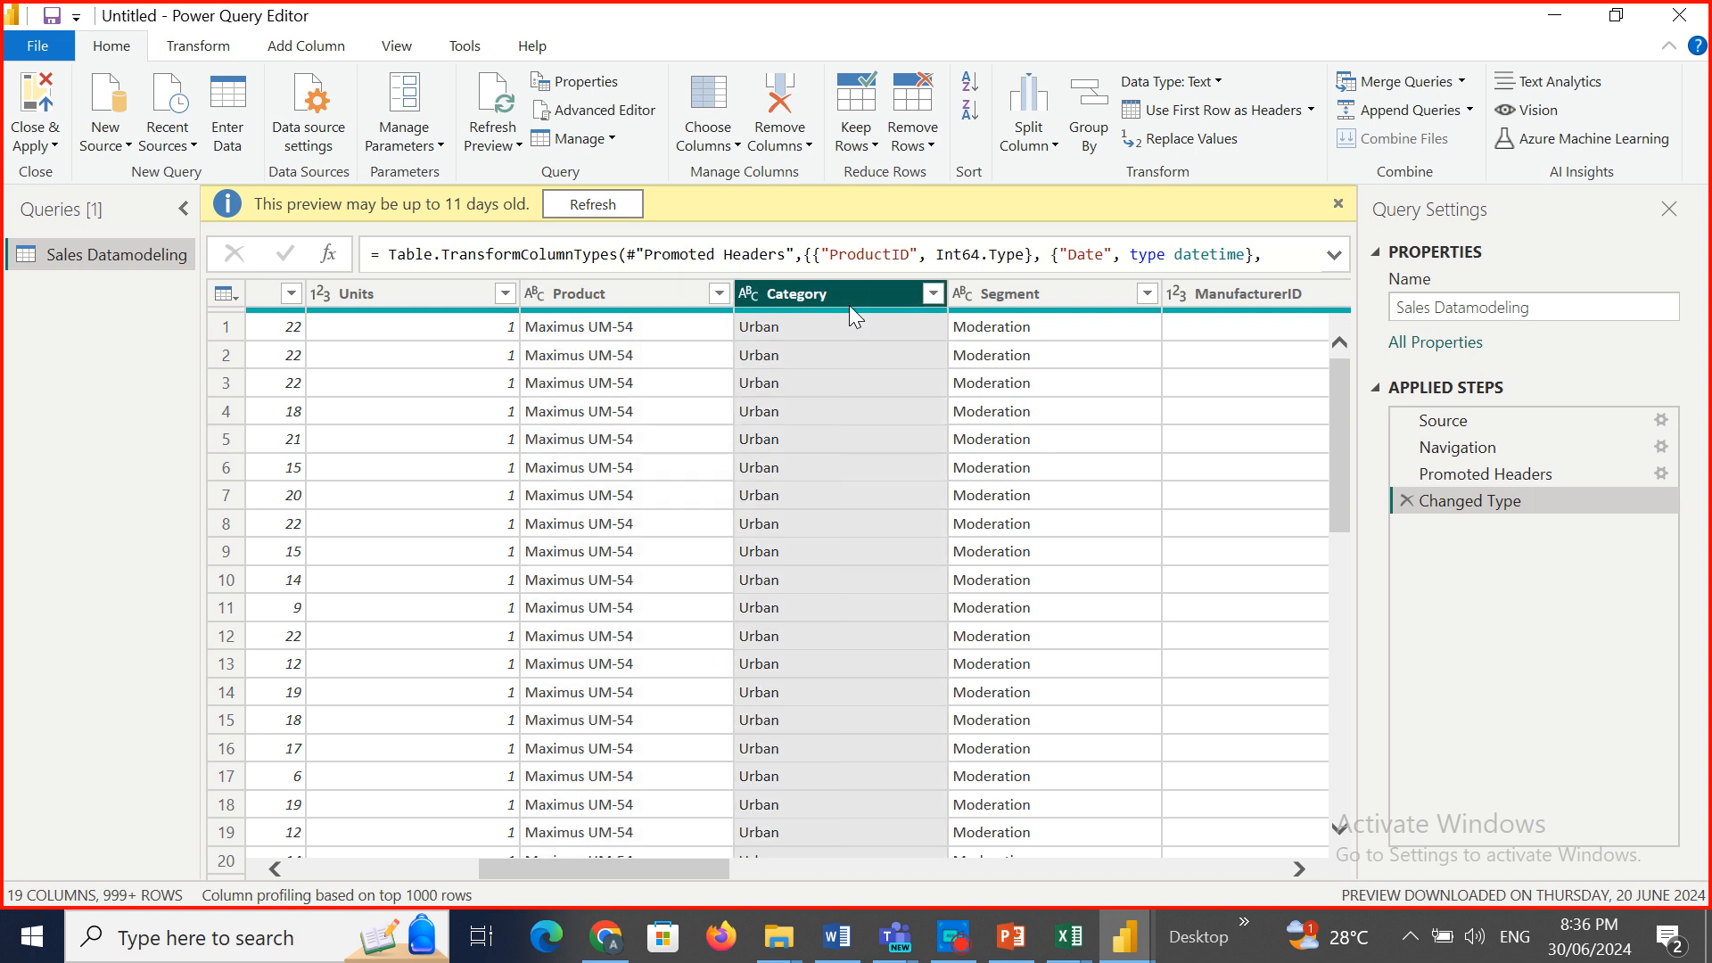
click(1057, 307)
Check the data types of the columns from ManufacturerID through Unit Cost, Unit Price, ZipCode and Email Name.
drag(683, 865, 824, 869)
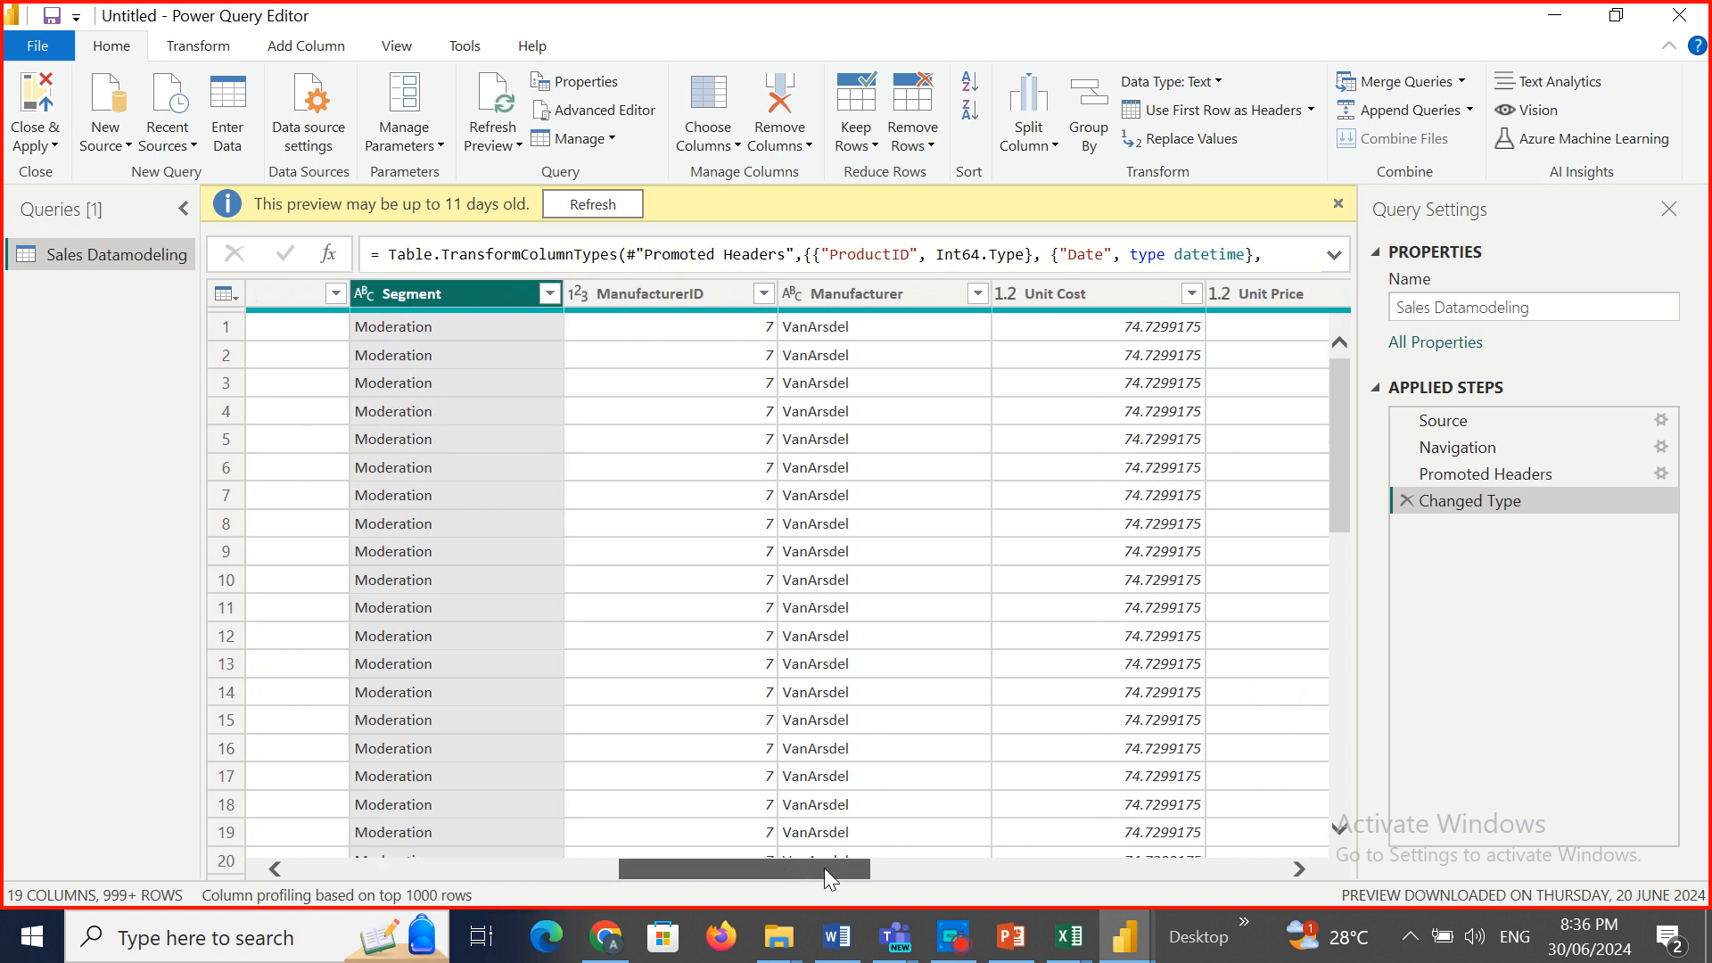
click(724, 303)
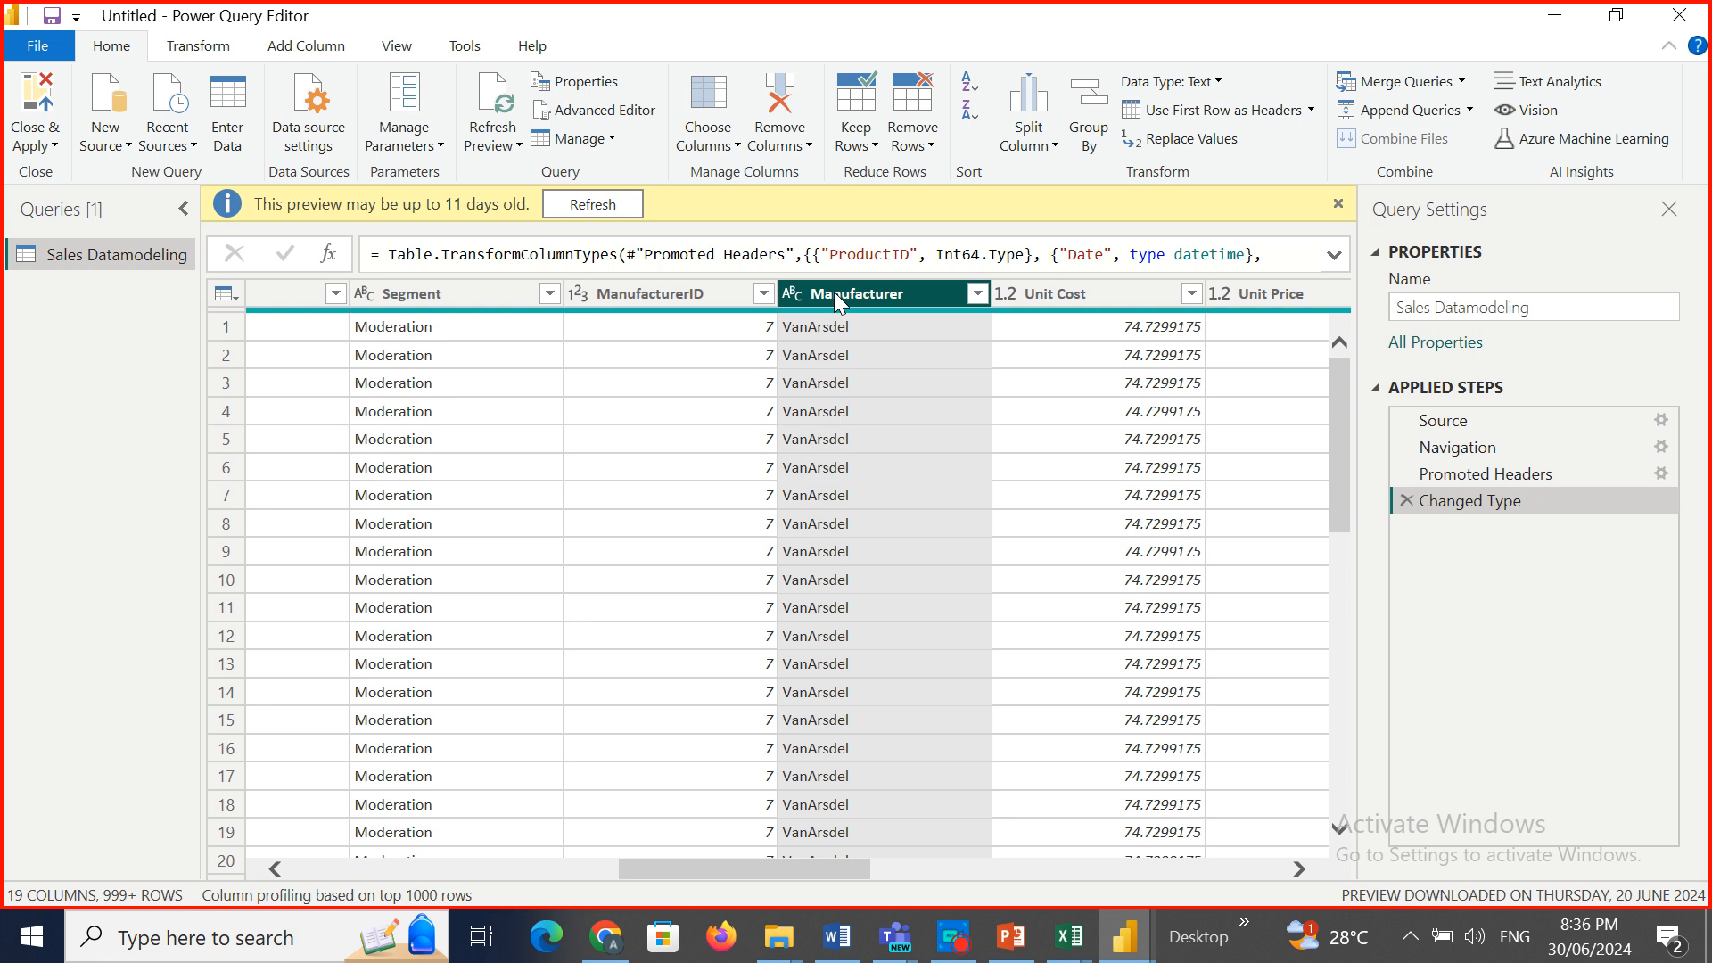
click(1062, 290)
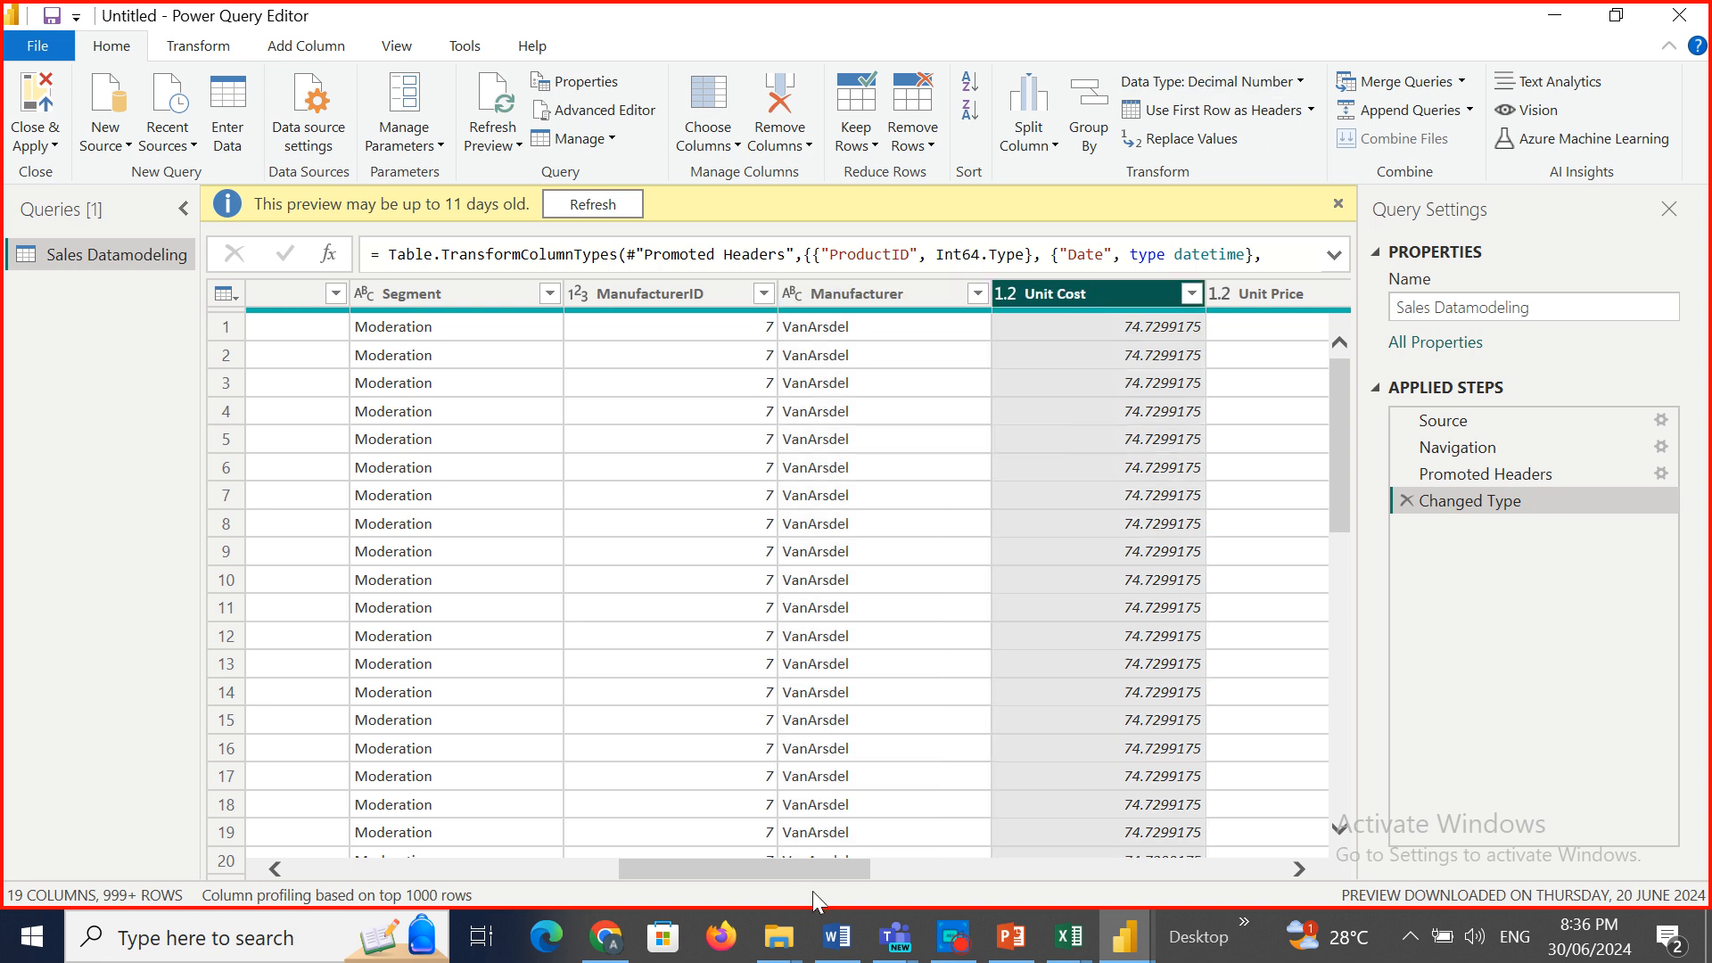
drag(817, 863, 970, 862)
click(689, 294)
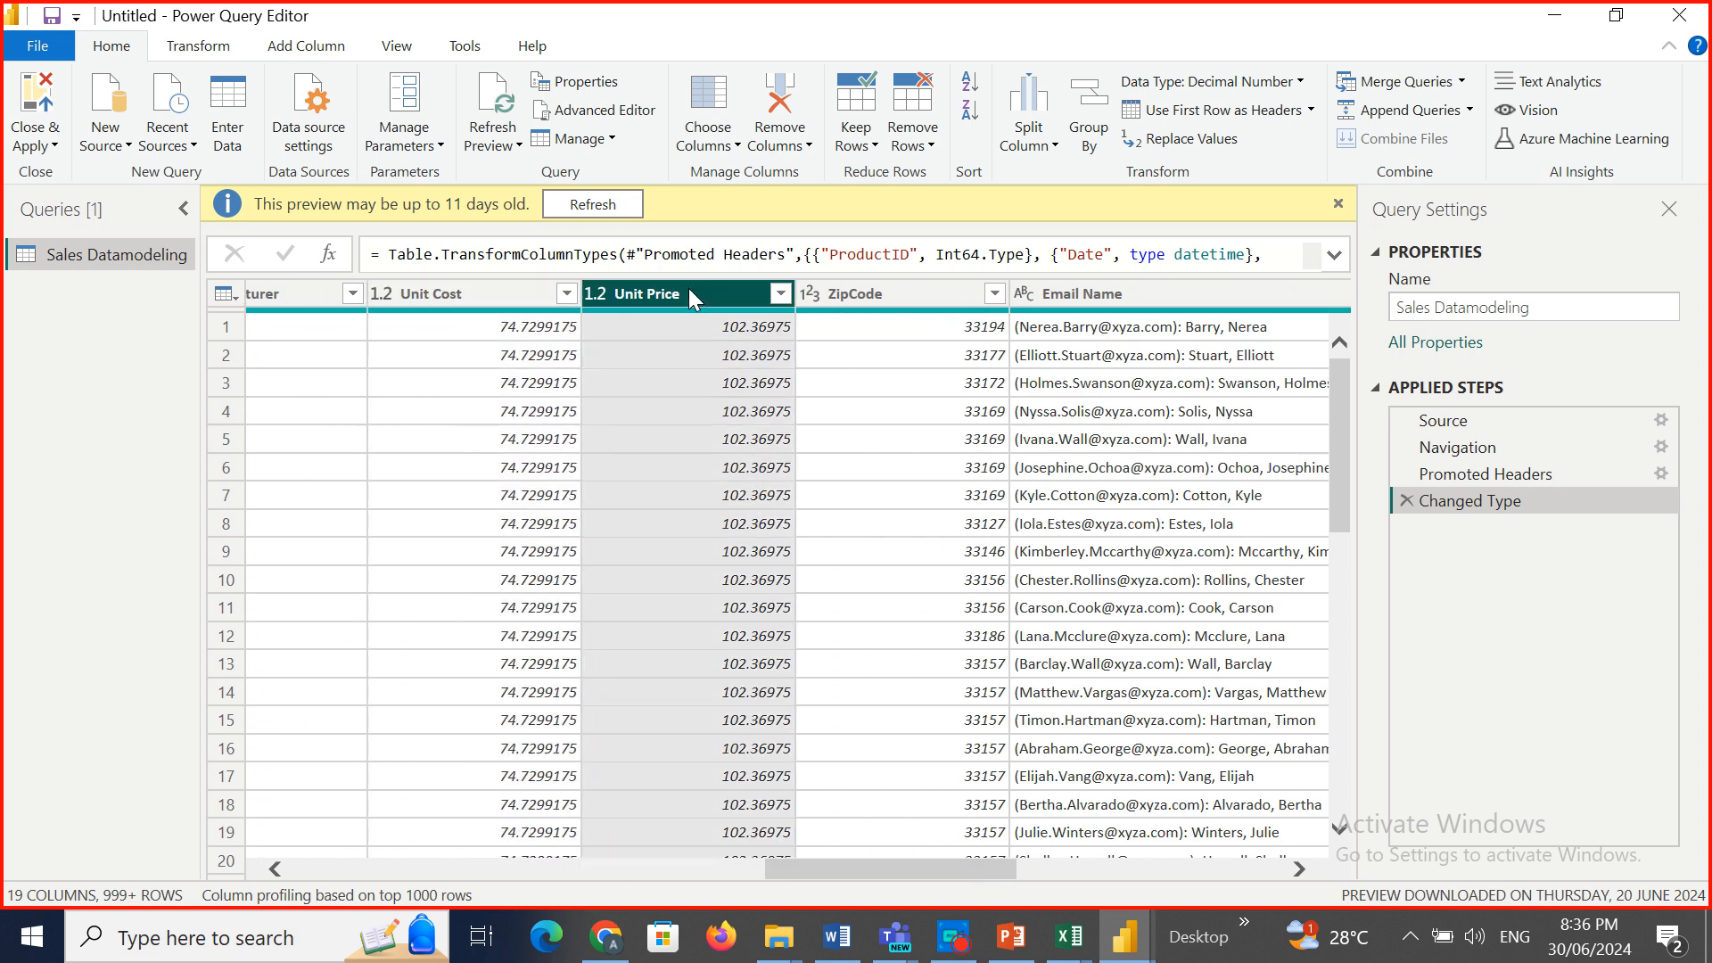
click(858, 295)
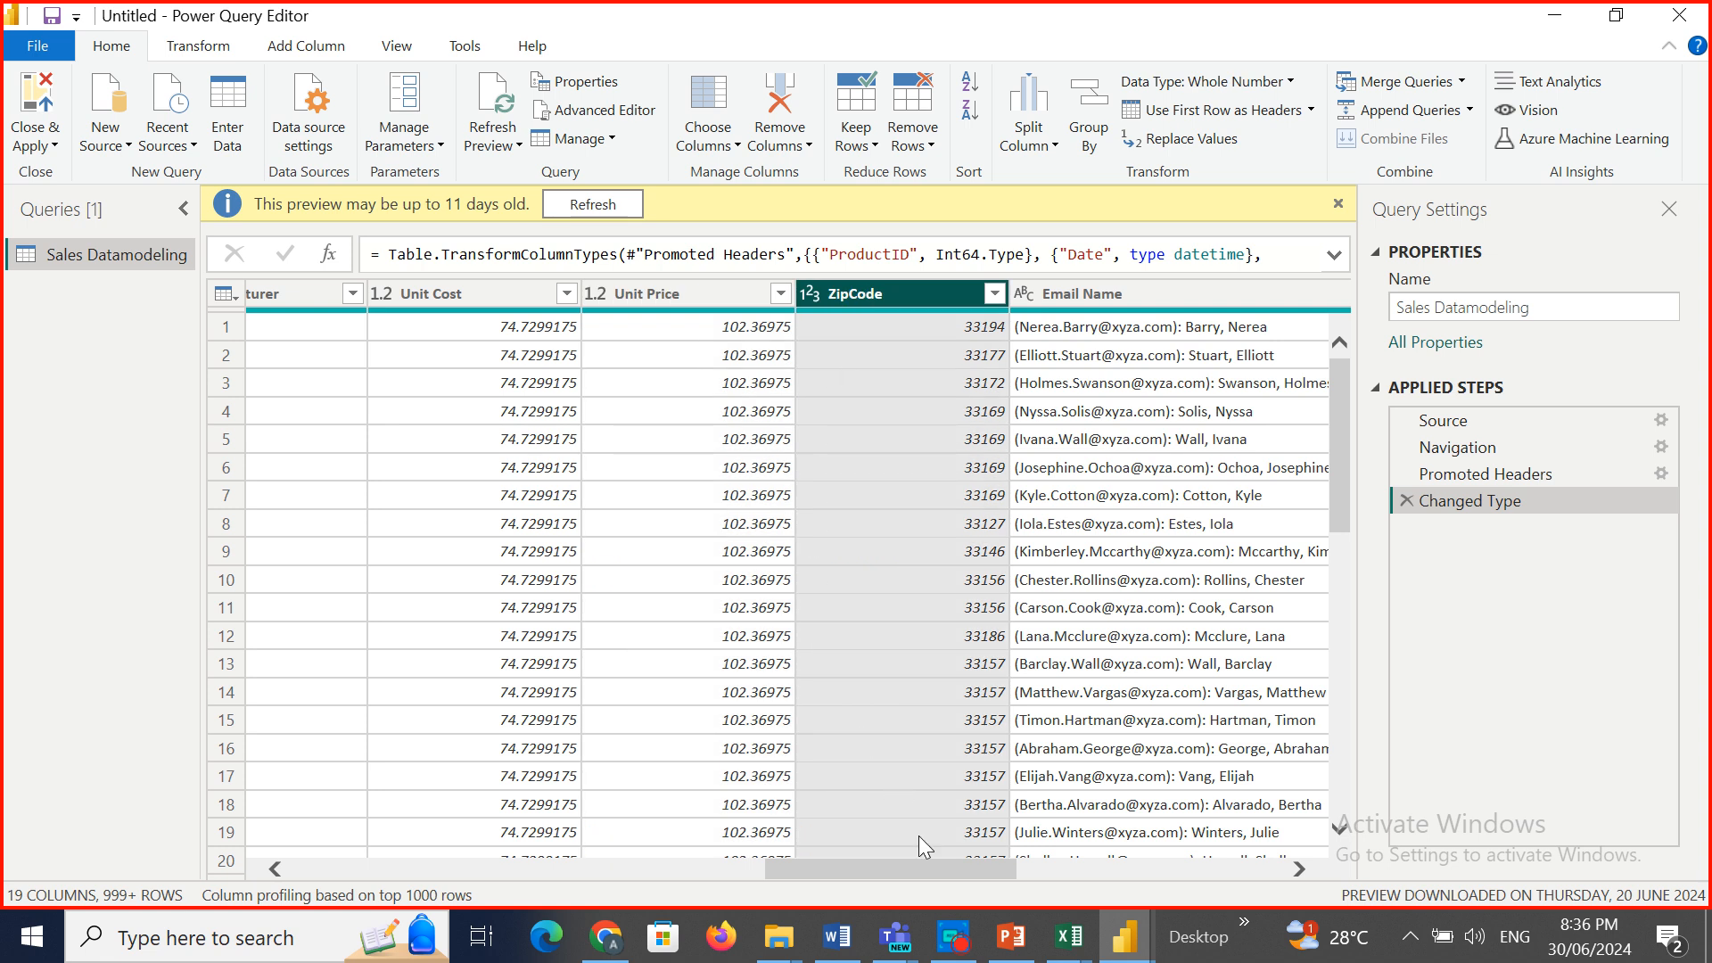
click(1188, 286)
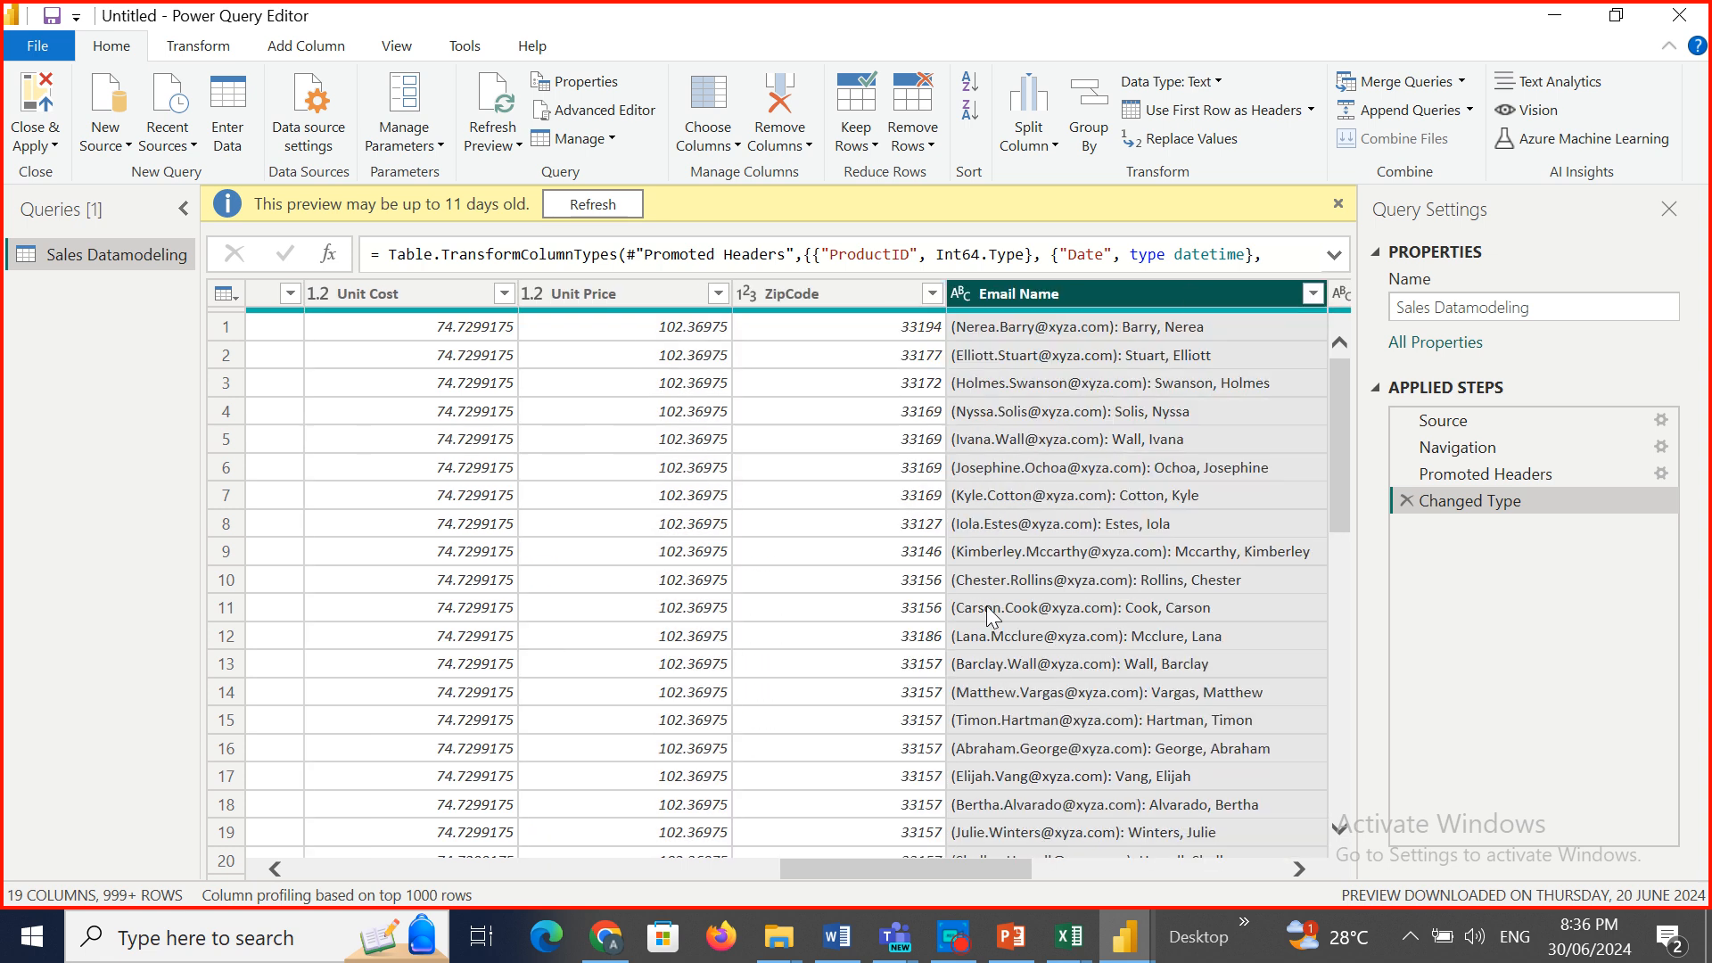
Check the data types of the geography columns City, State, Region, District and Country.
drag(961, 868, 1149, 854)
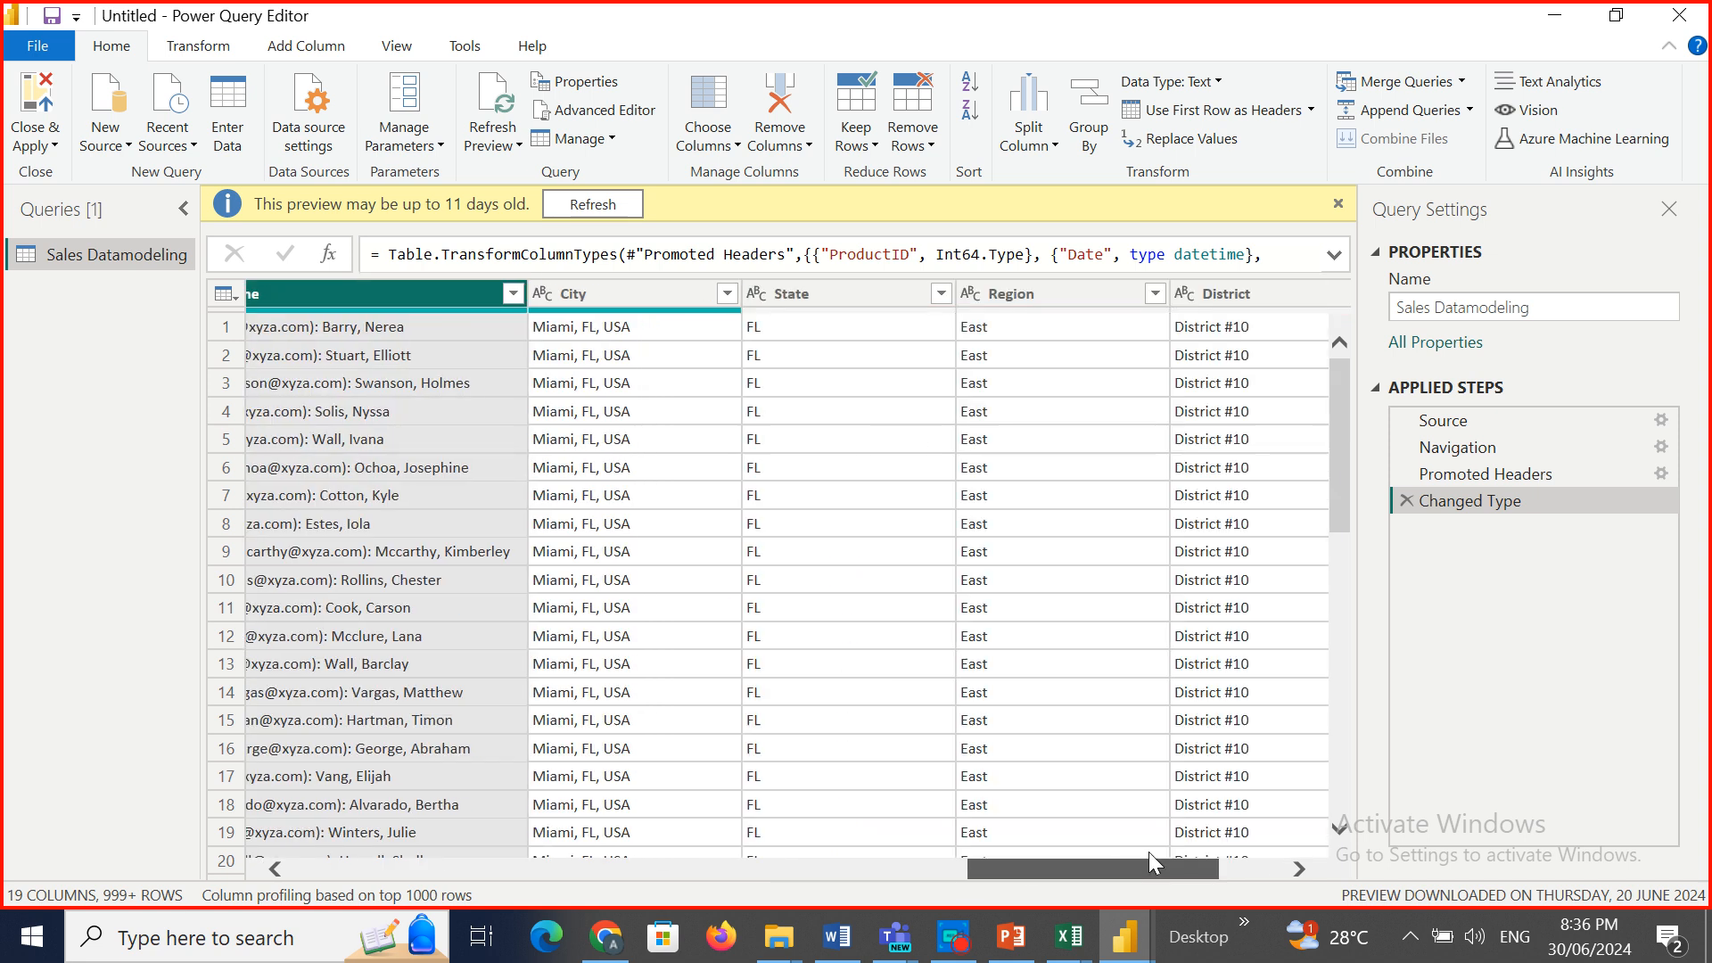
click(582, 287)
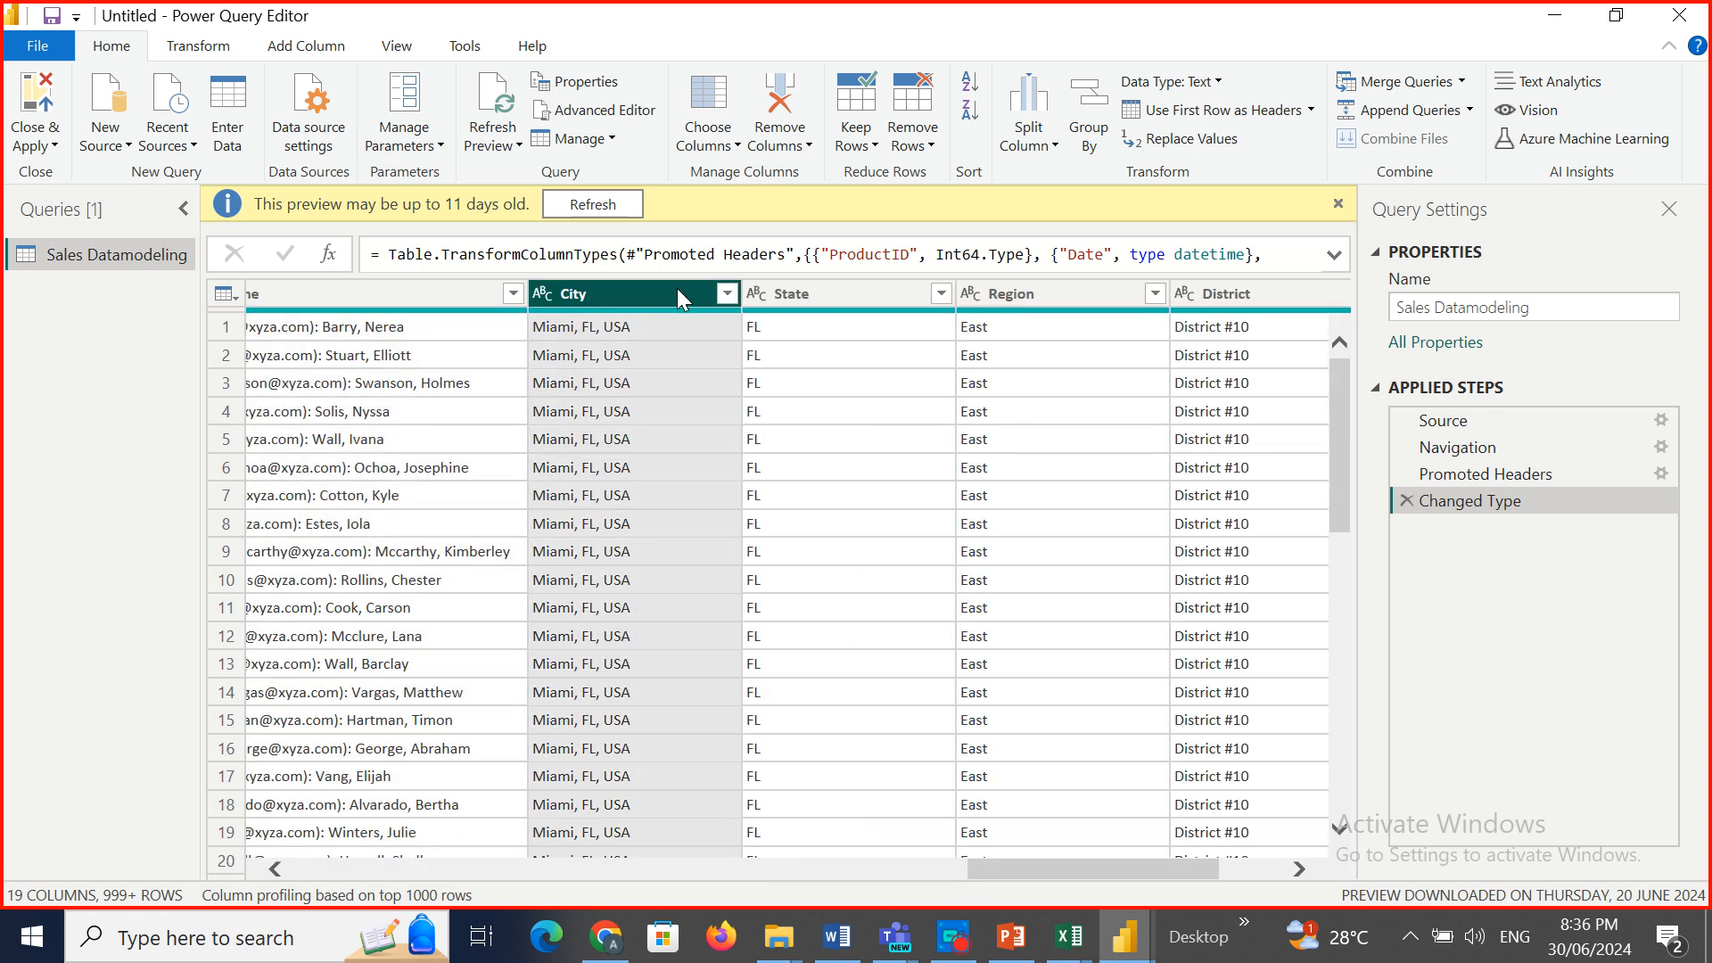
click(801, 294)
click(1002, 292)
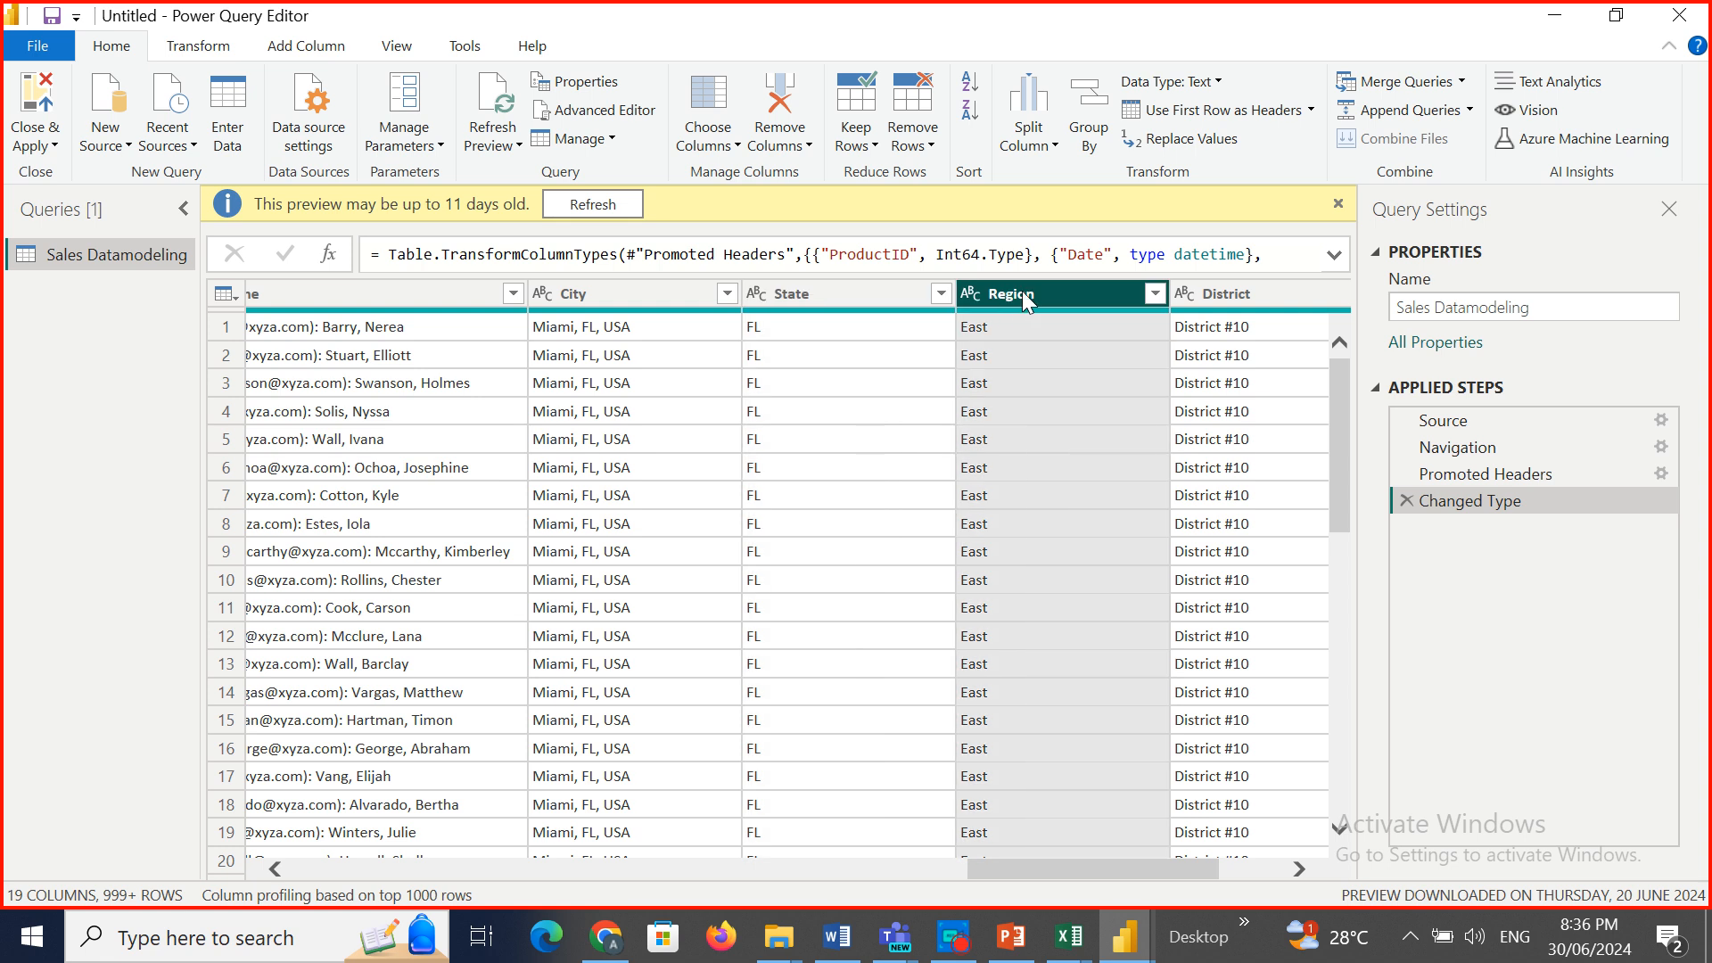
click(1234, 294)
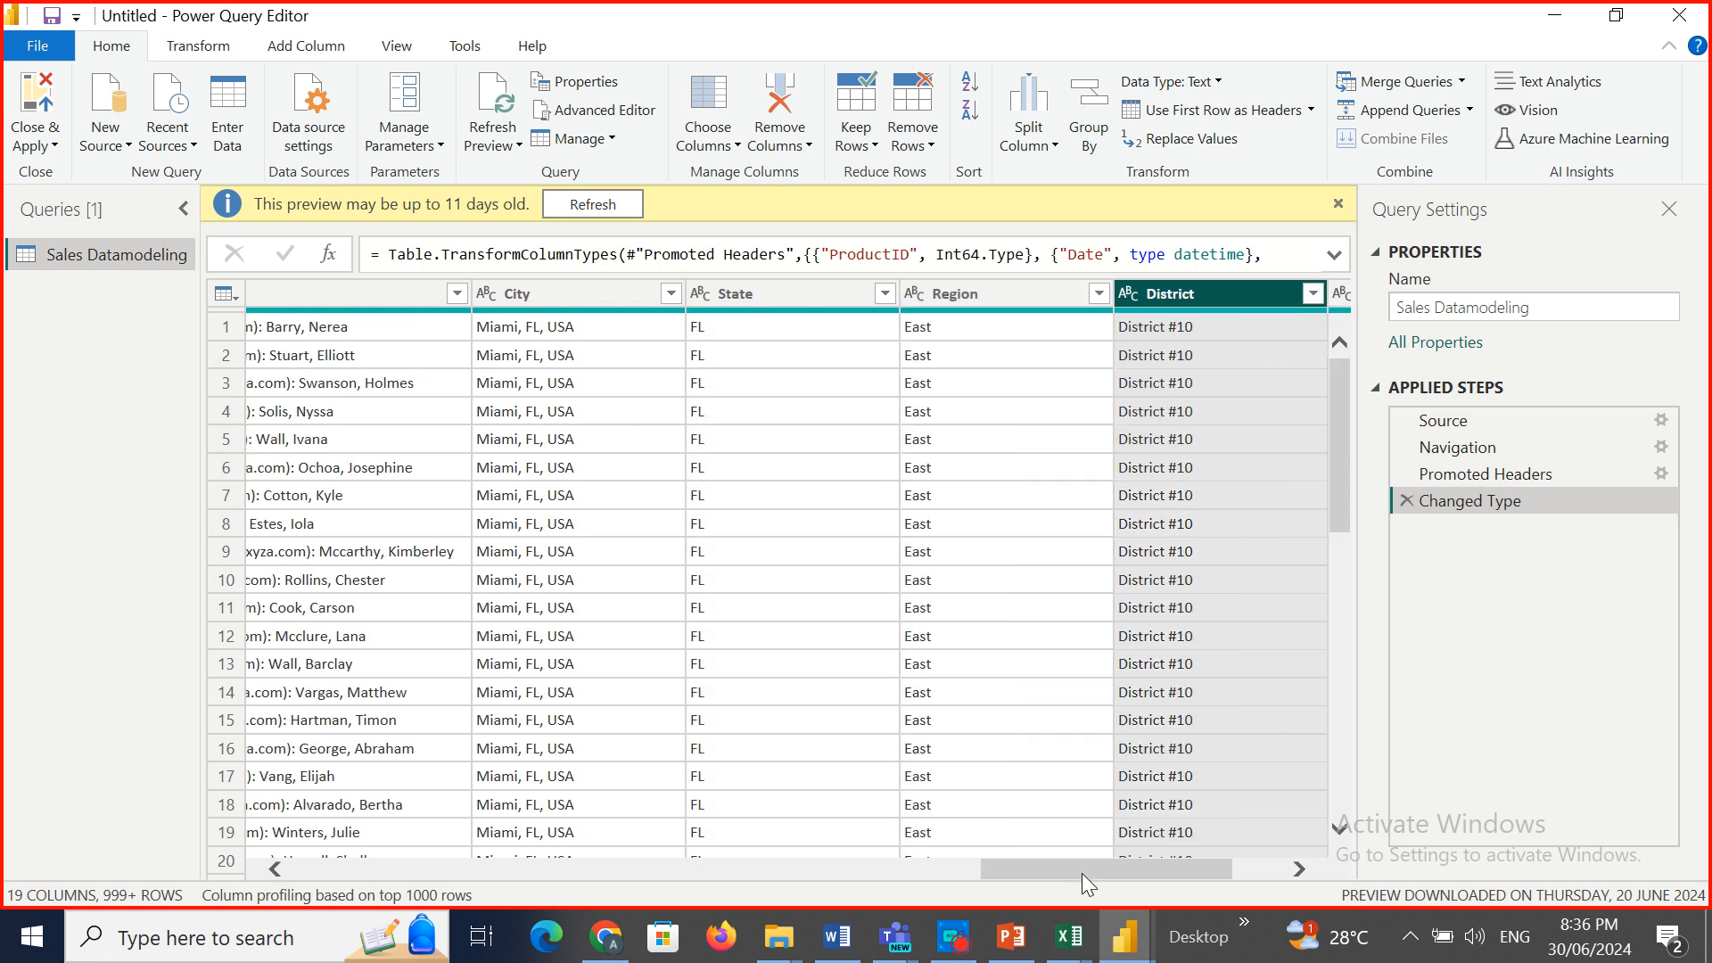
drag(1083, 873, 1216, 867)
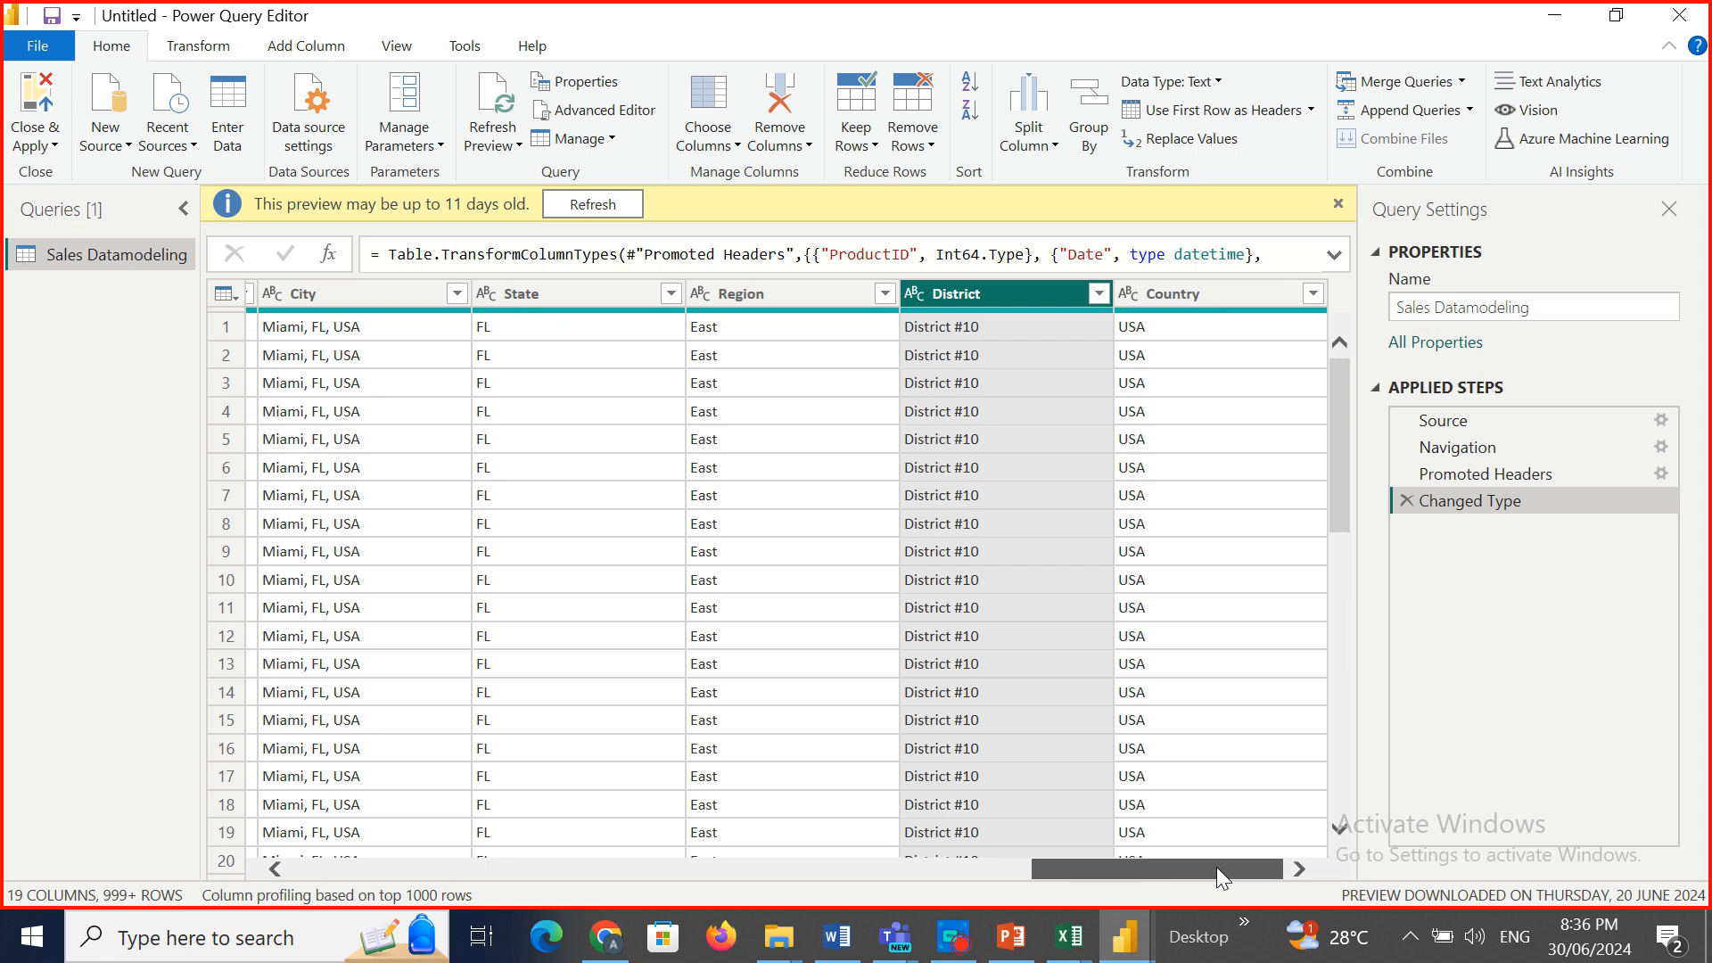
click(1169, 294)
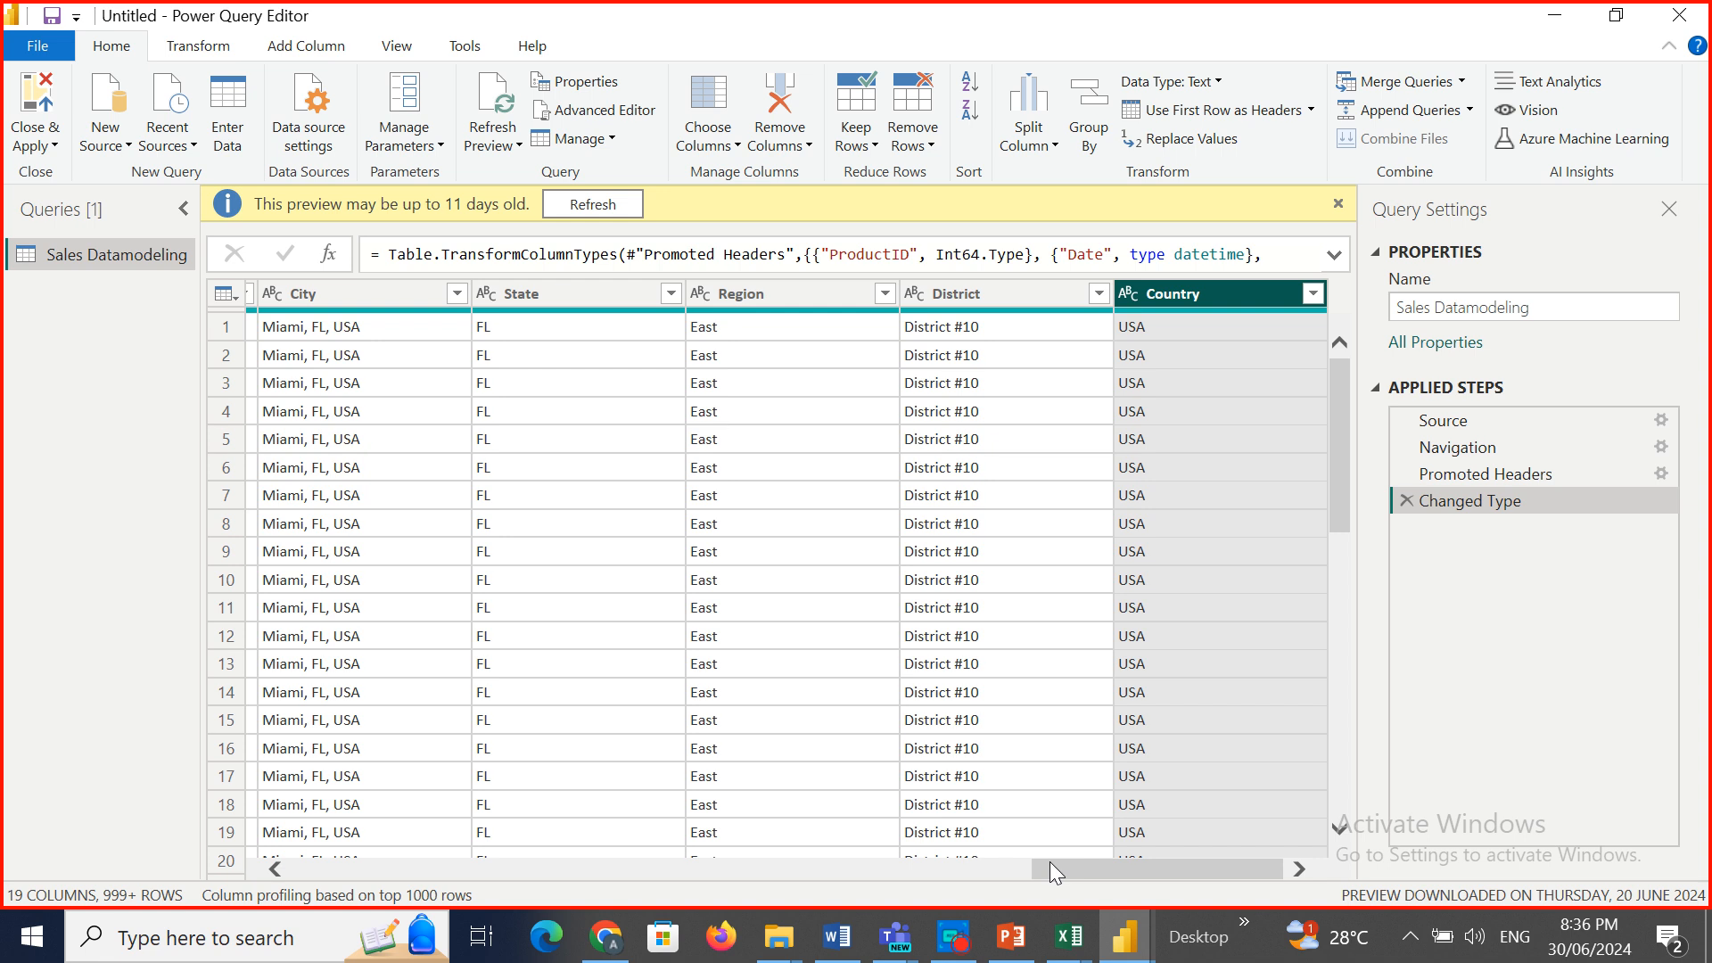
Duplicate the Sales Datamodeling query four times so the workbook data is available as five separate queries.
drag(1050, 861, 259, 794)
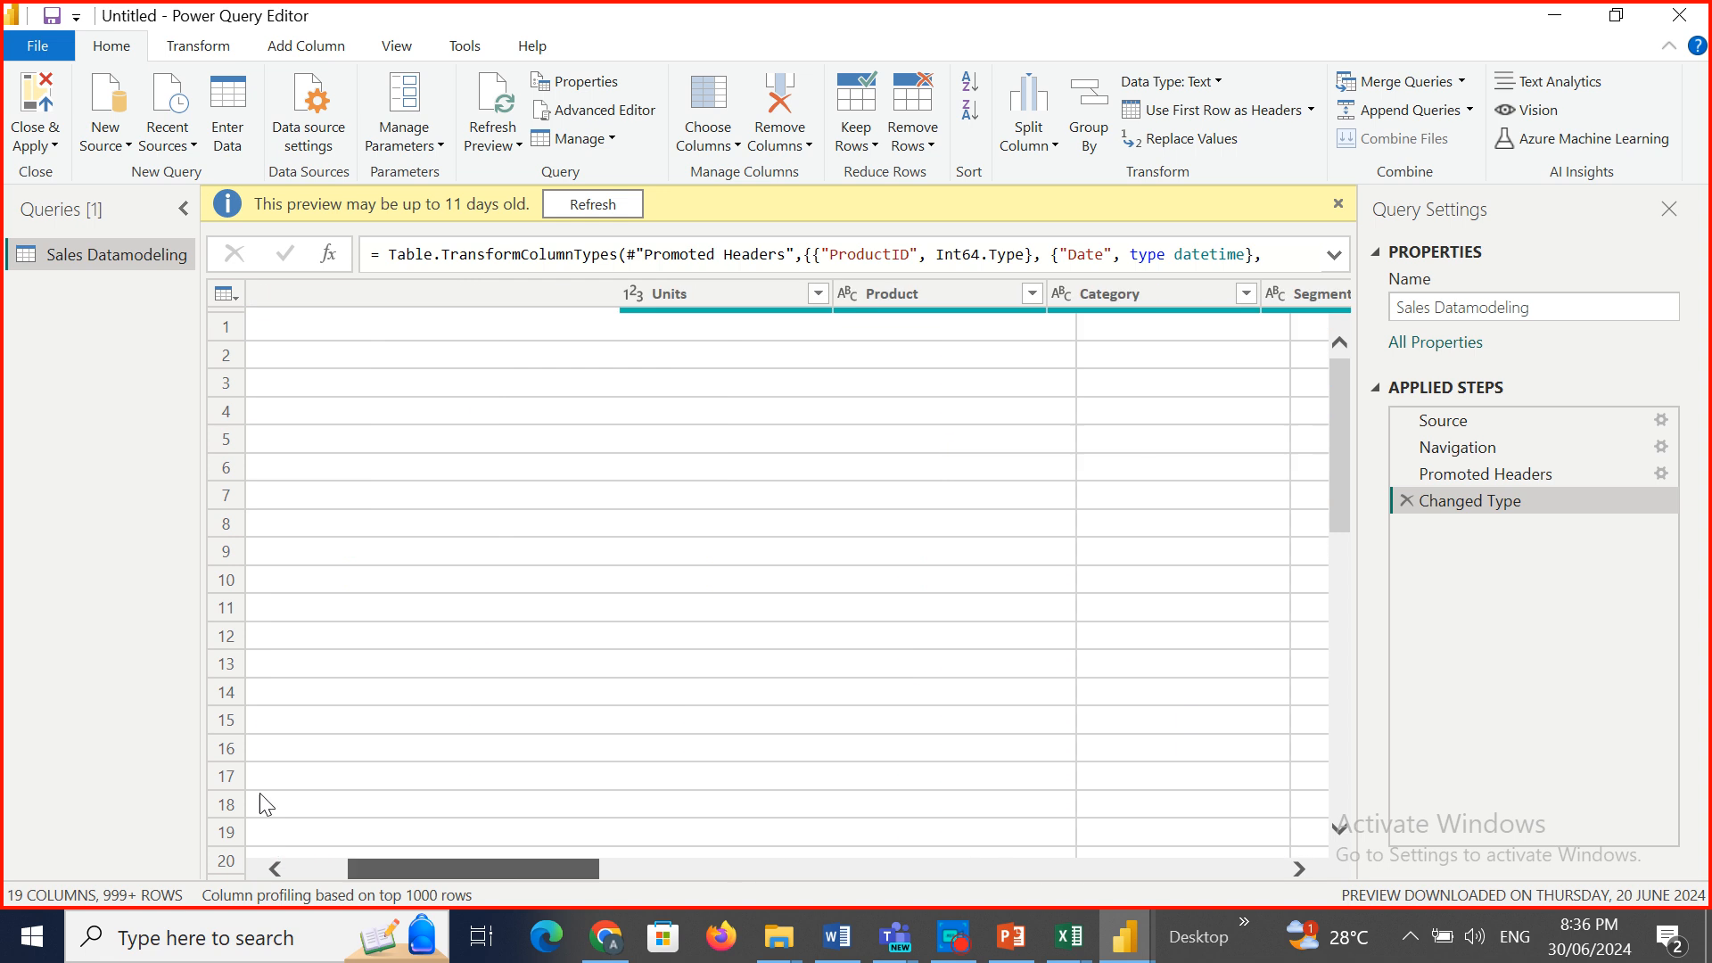
right_click(99, 255)
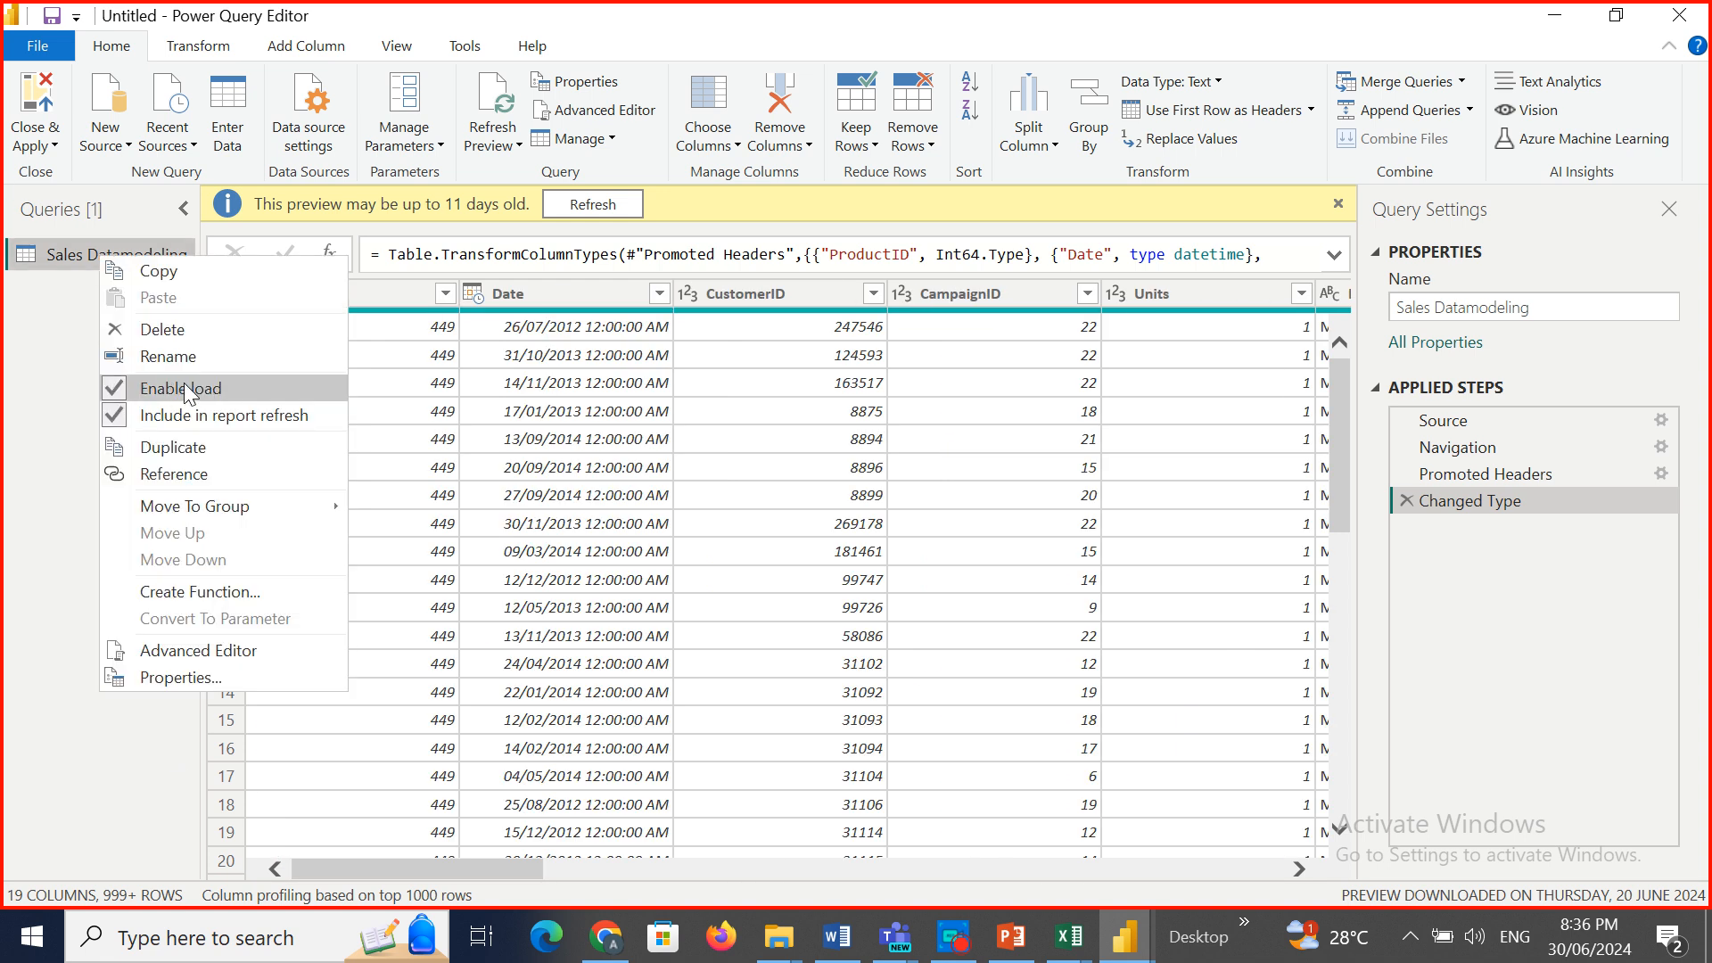
click(216, 449)
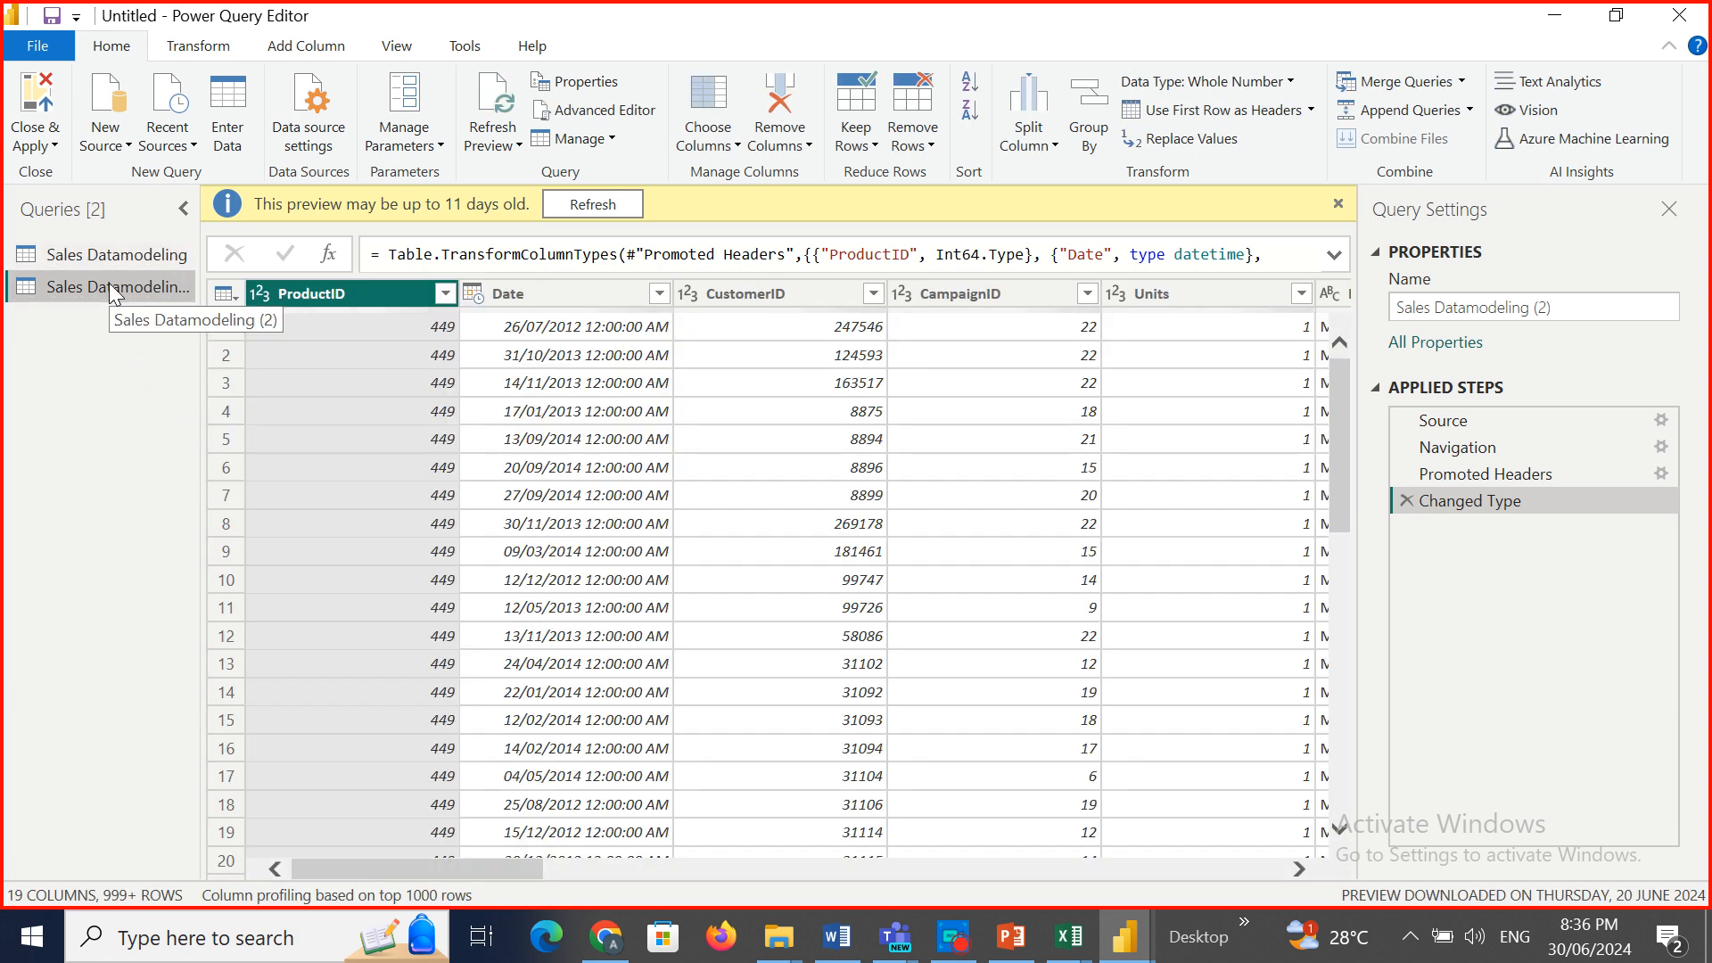
right_click(114, 295)
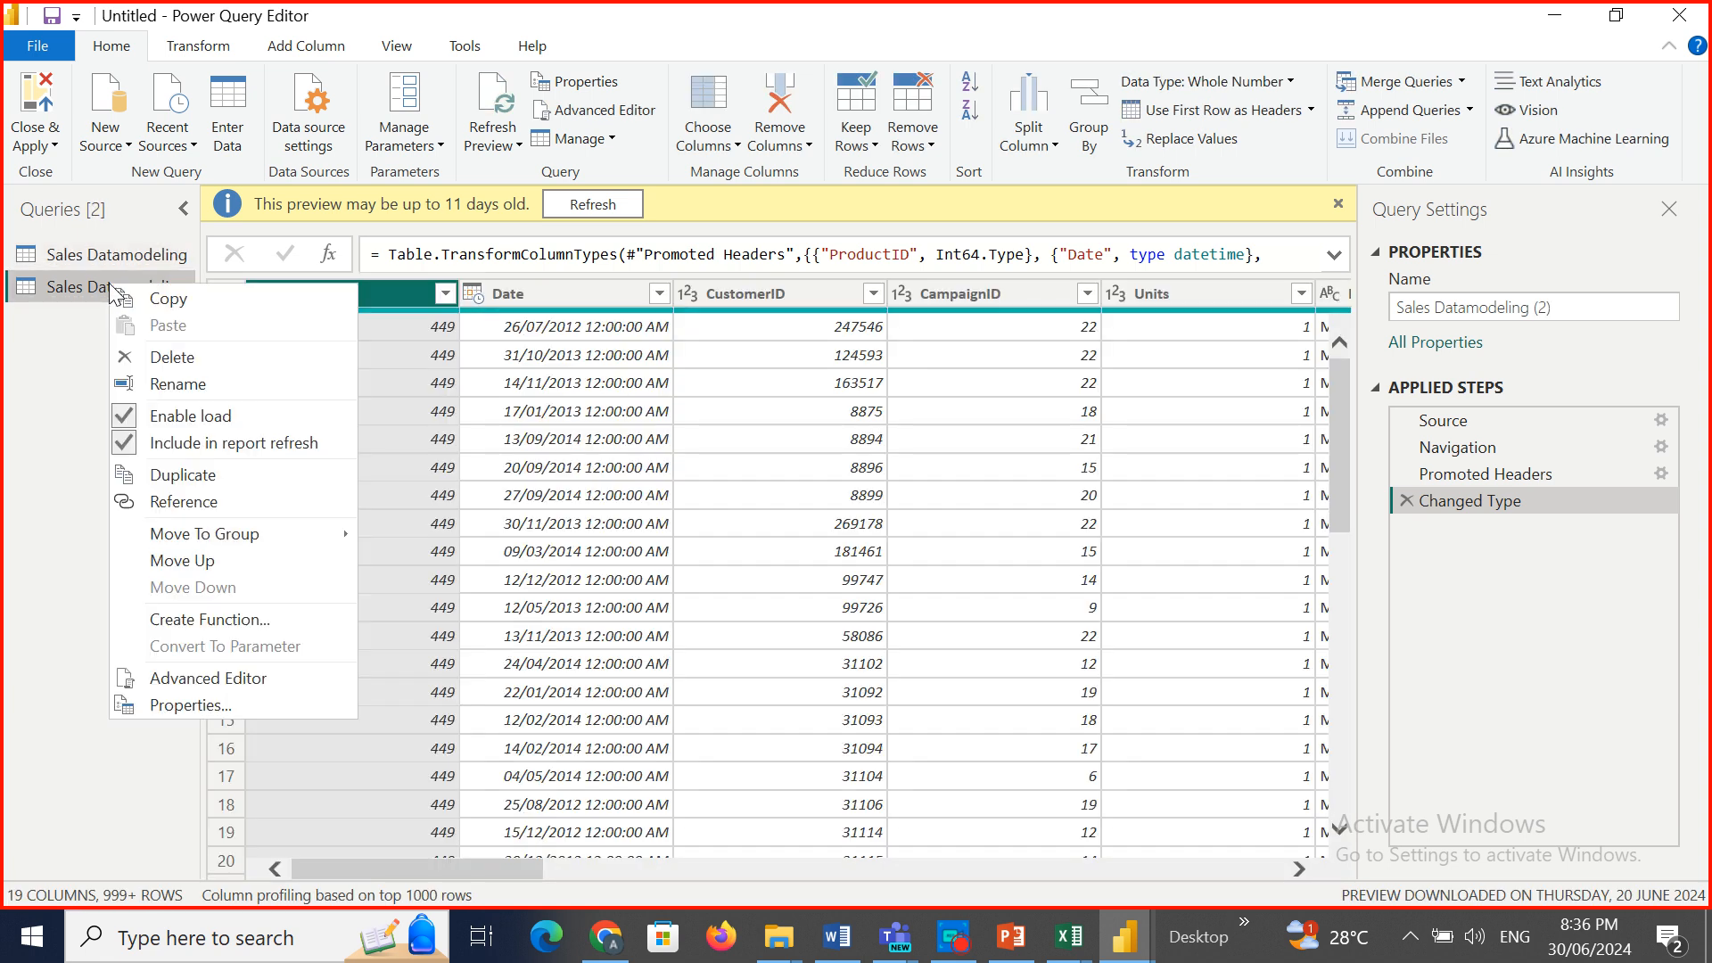
click(190, 472)
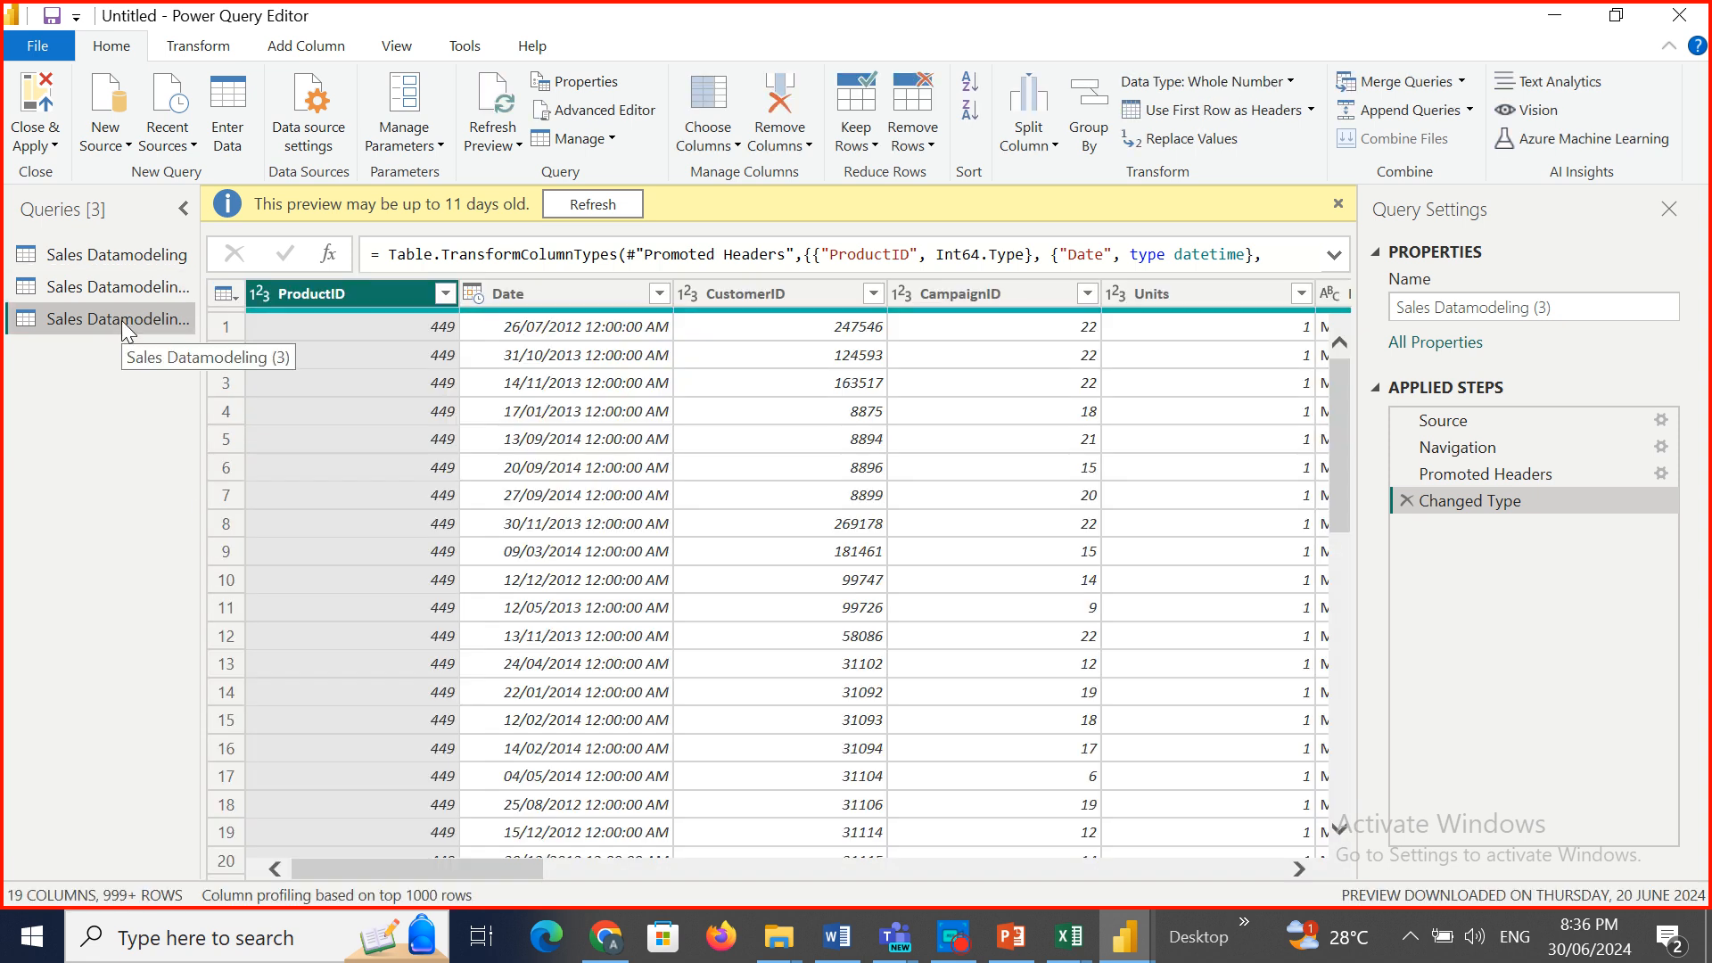
right_click(121, 319)
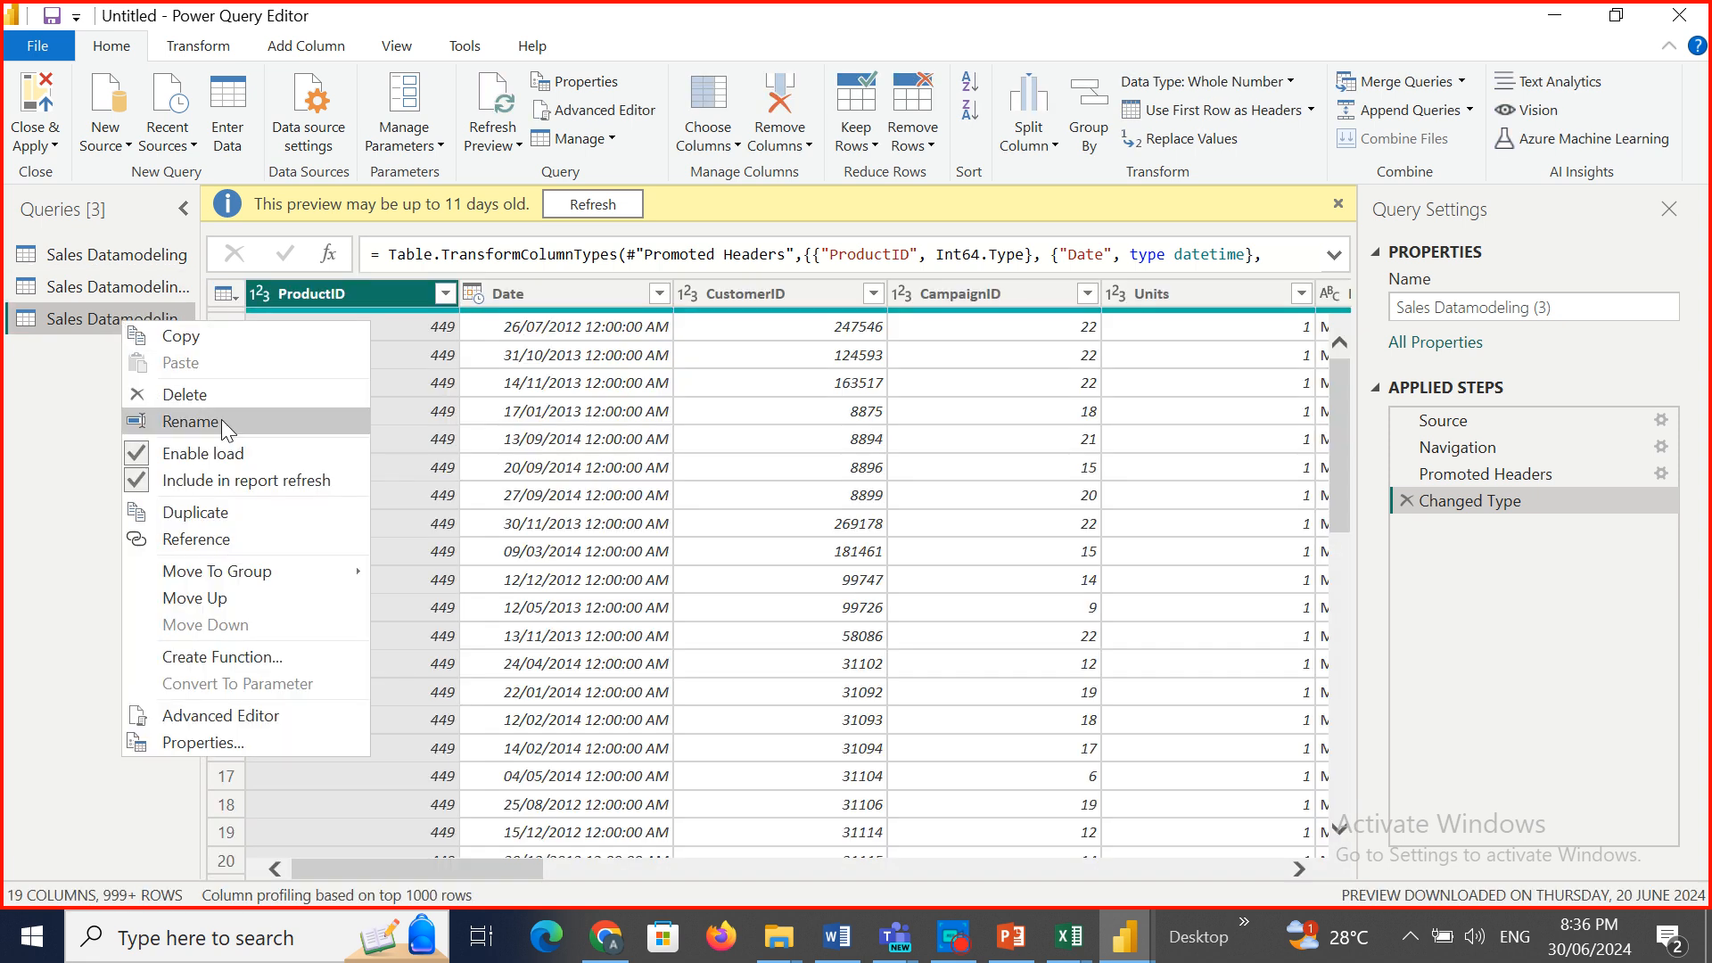
click(264, 512)
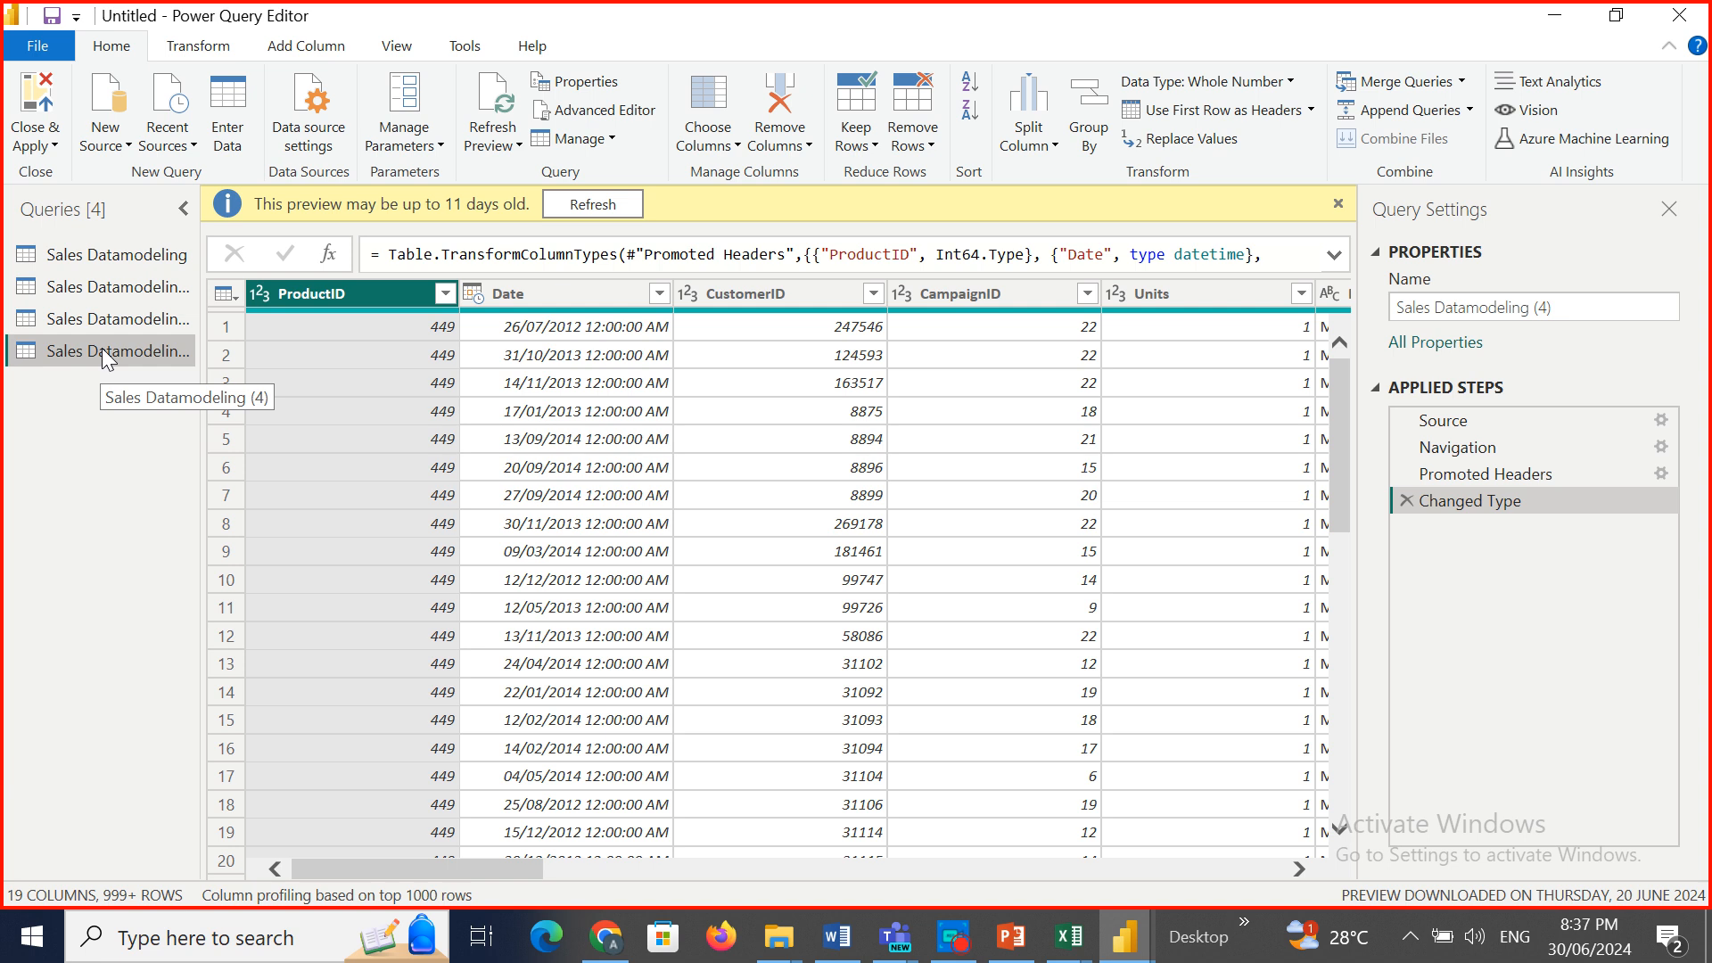
right_click(101, 348)
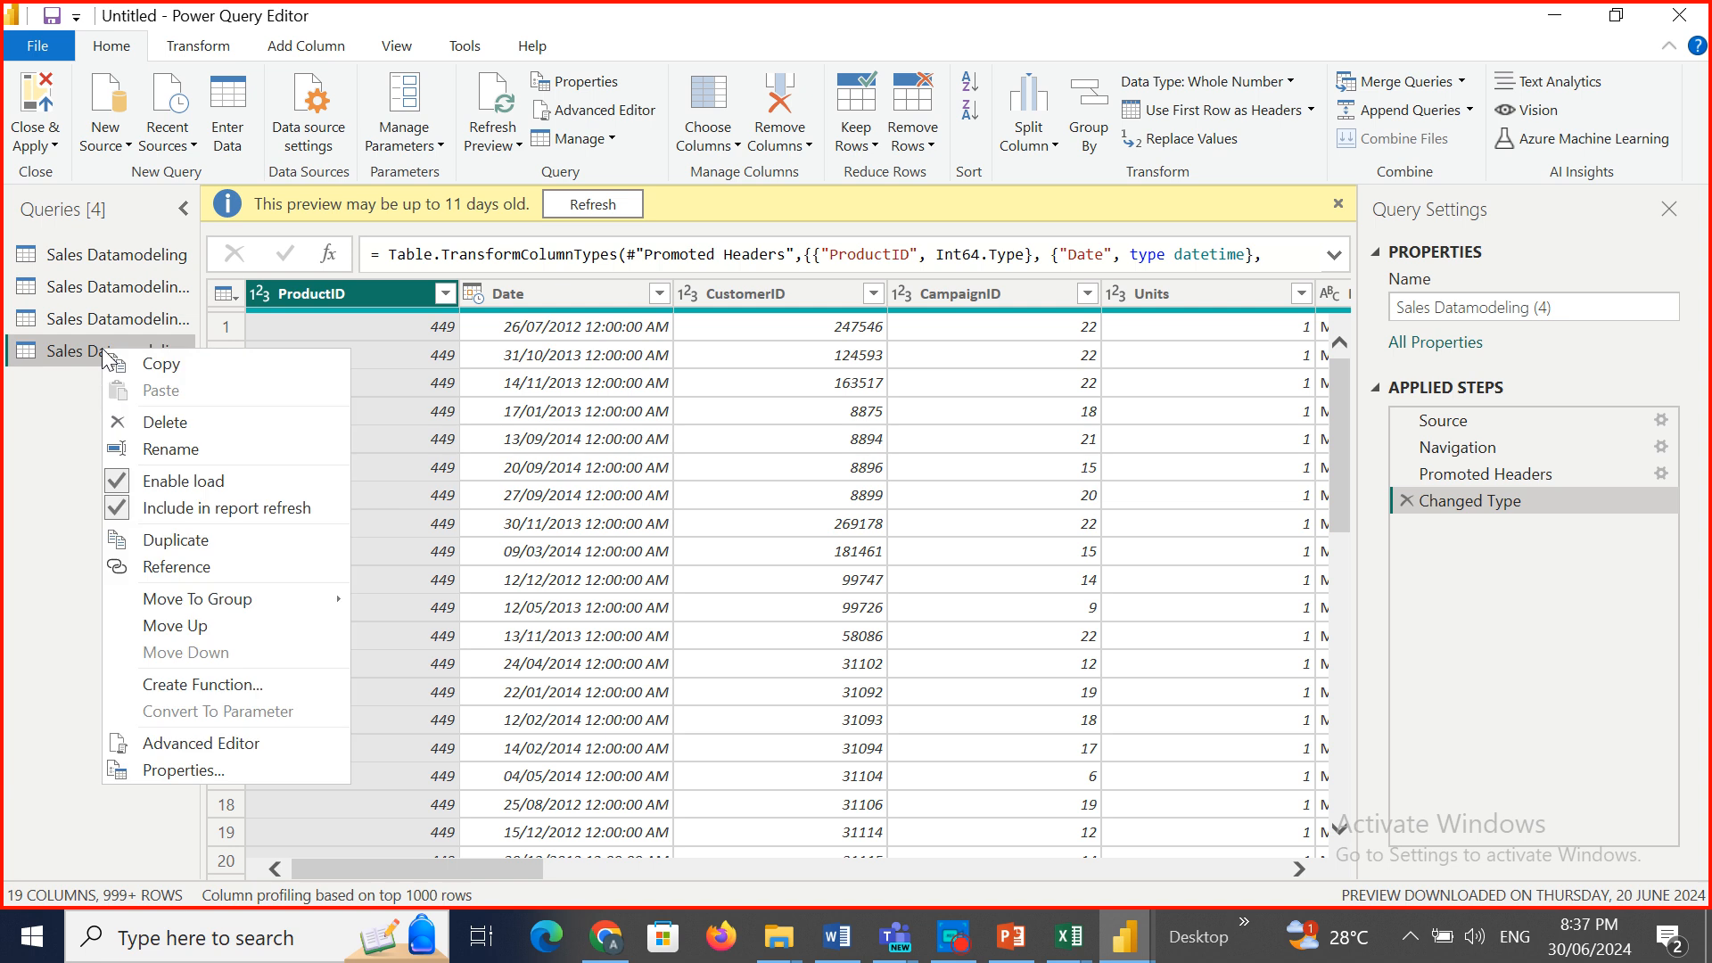
click(221, 539)
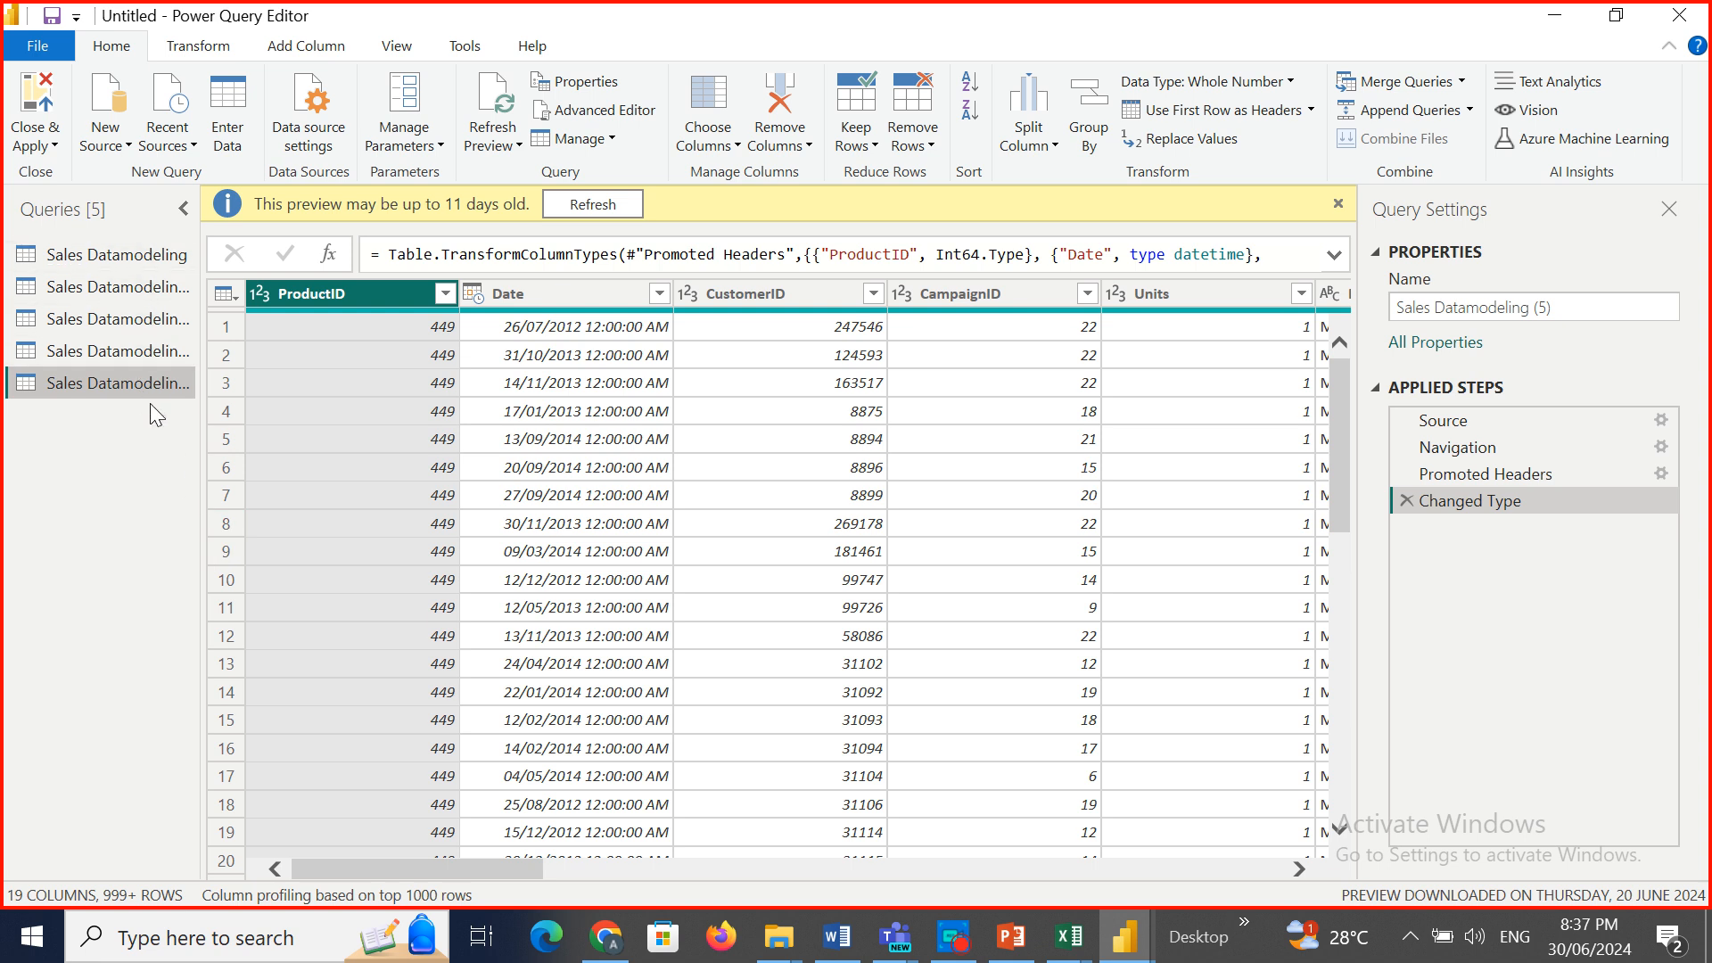
Rename the original Sales Datamodeling query as FactSales and its first duplicate as DimDate.
click(99, 257)
double_click(100, 257)
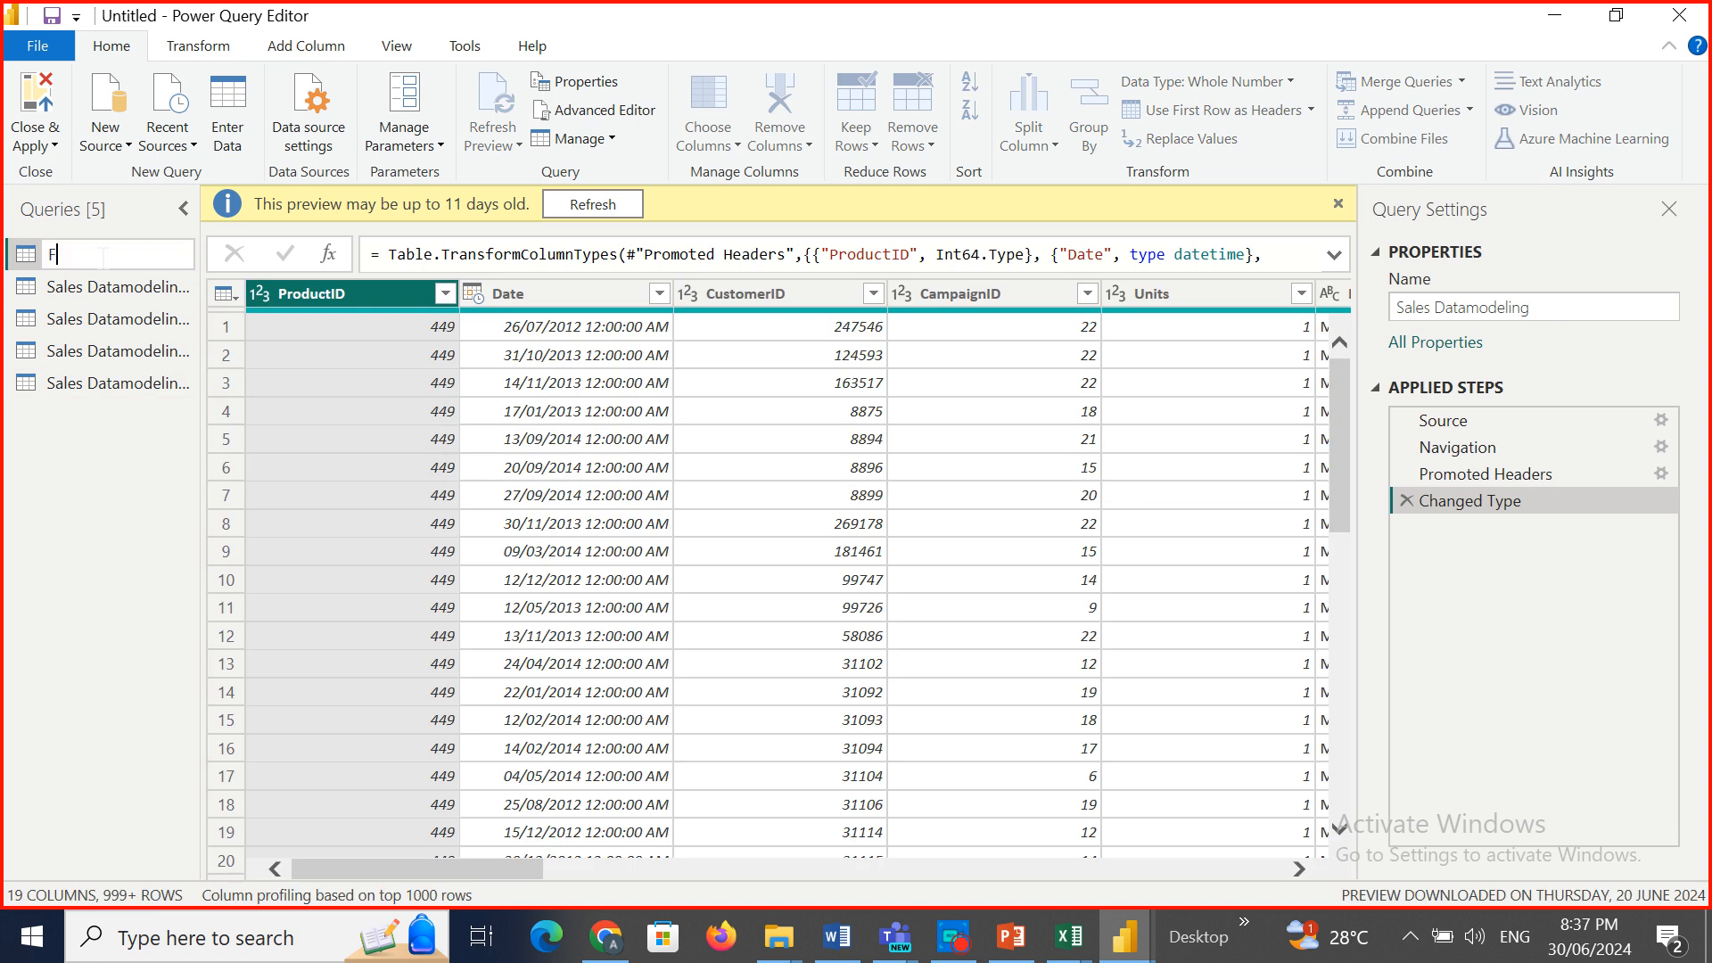
text(FactSales)
double_click(107, 286)
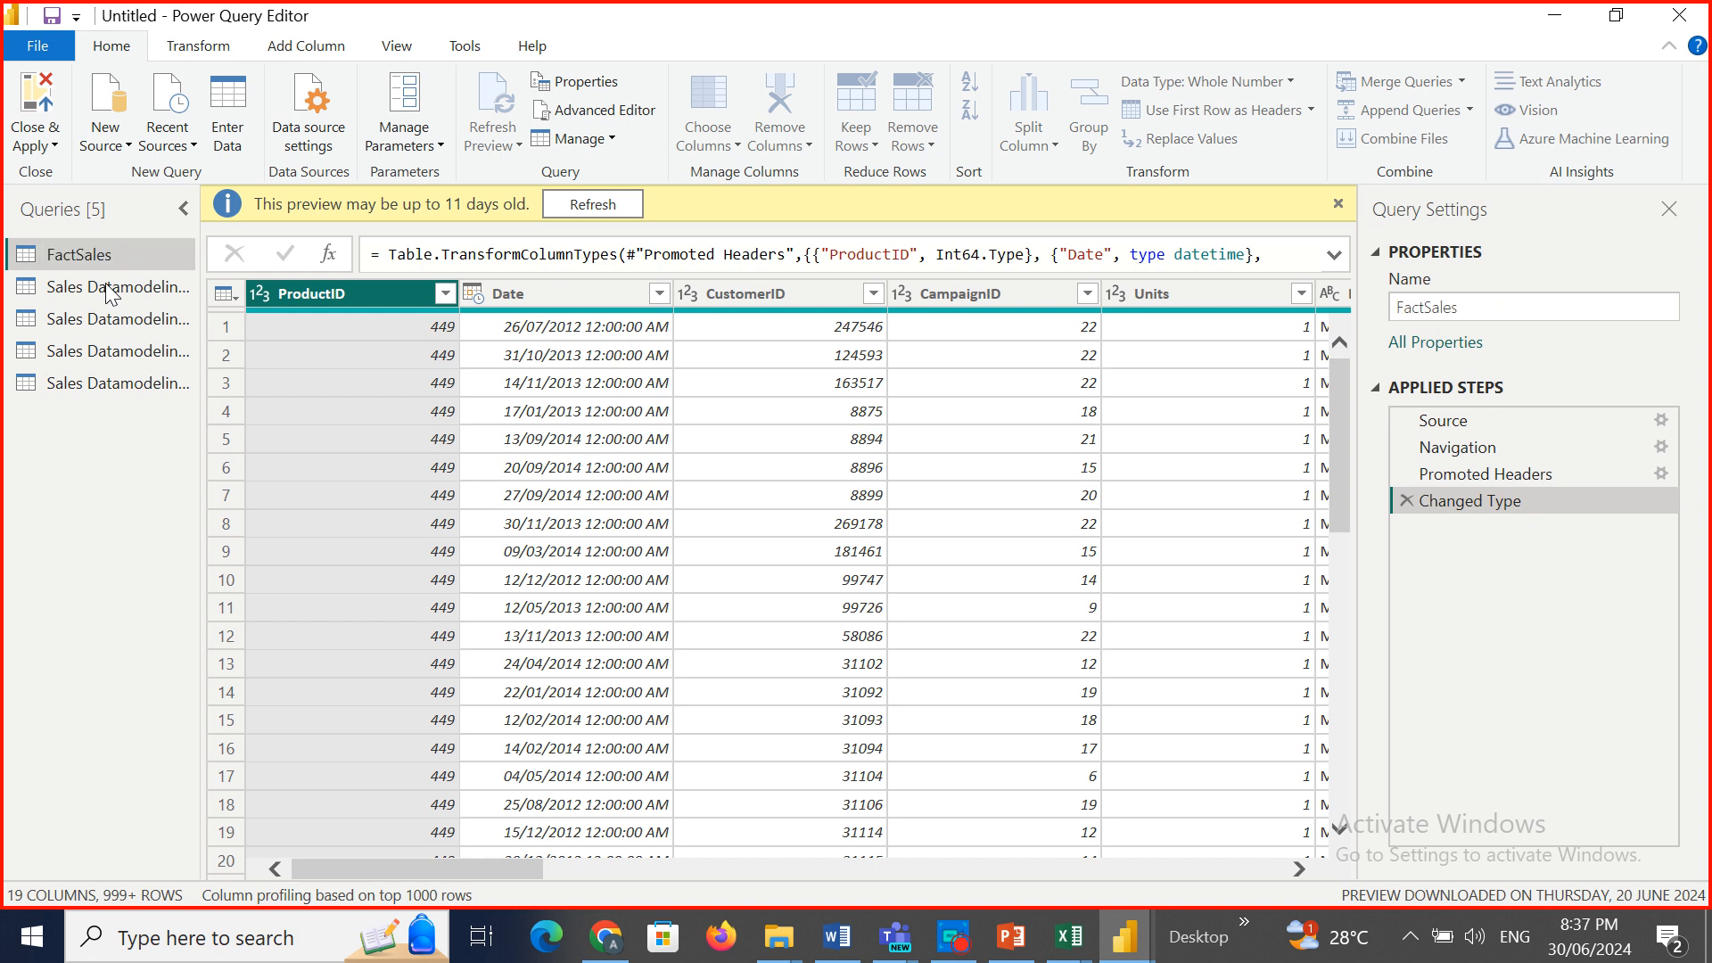
text(Dim)
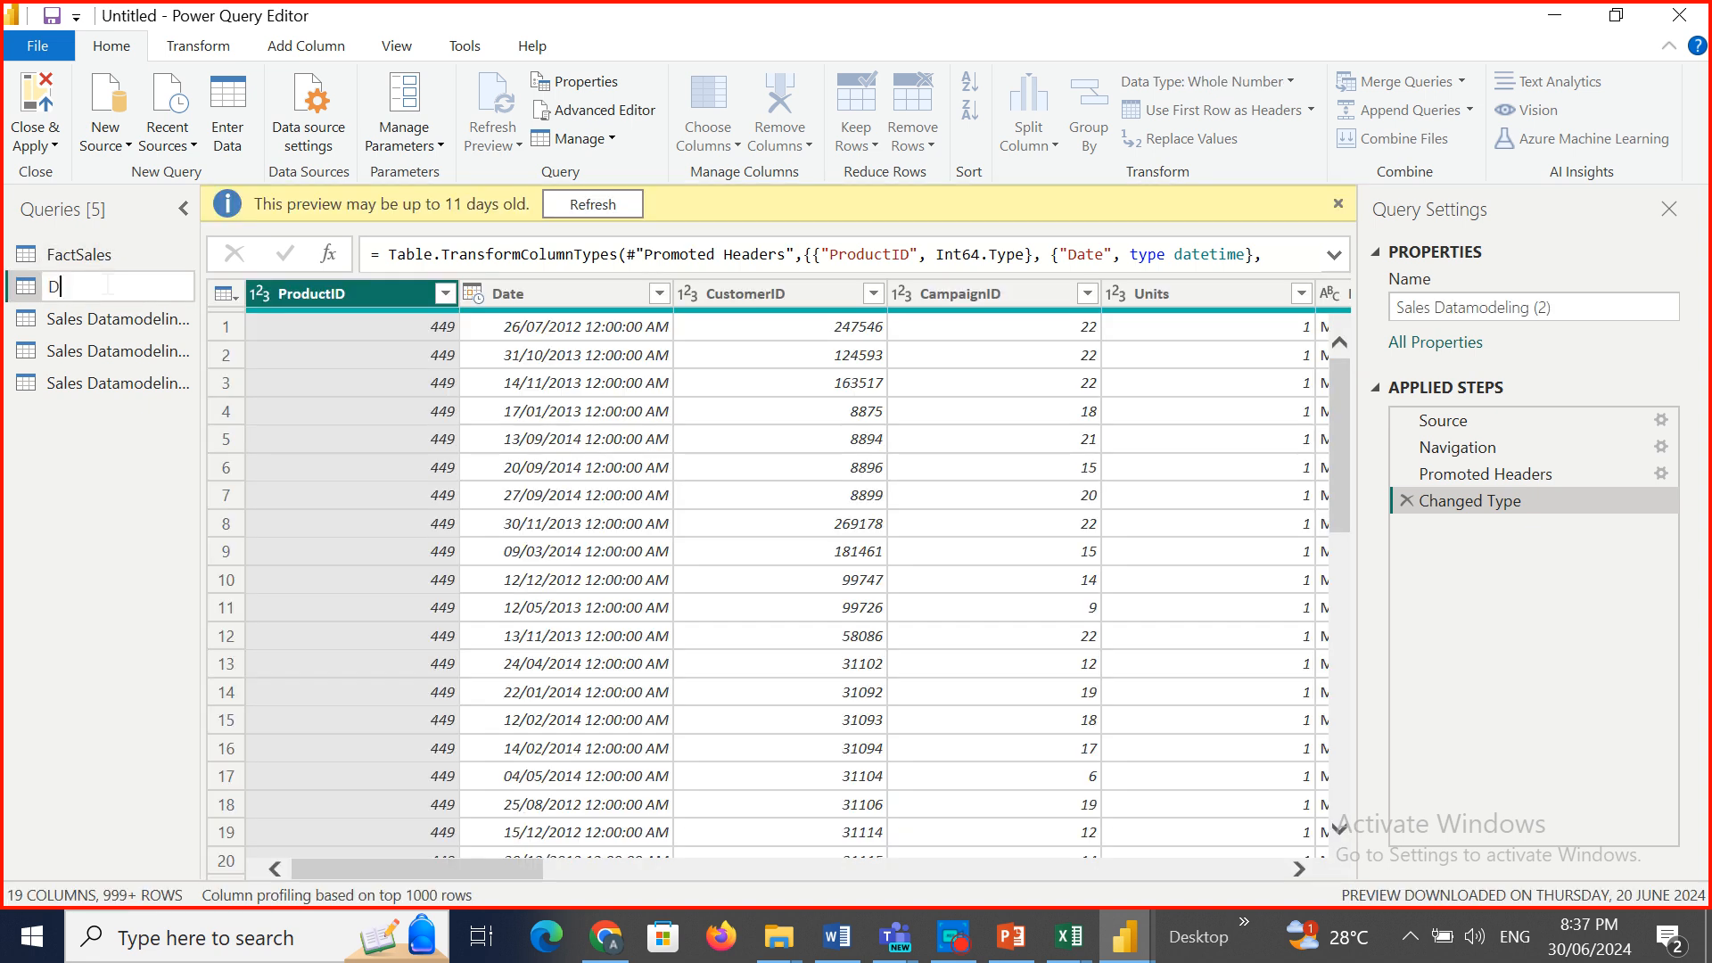
text(Date)
Rename the Sales Datamodeling (3) query as DimProduct.
double_click(107, 318)
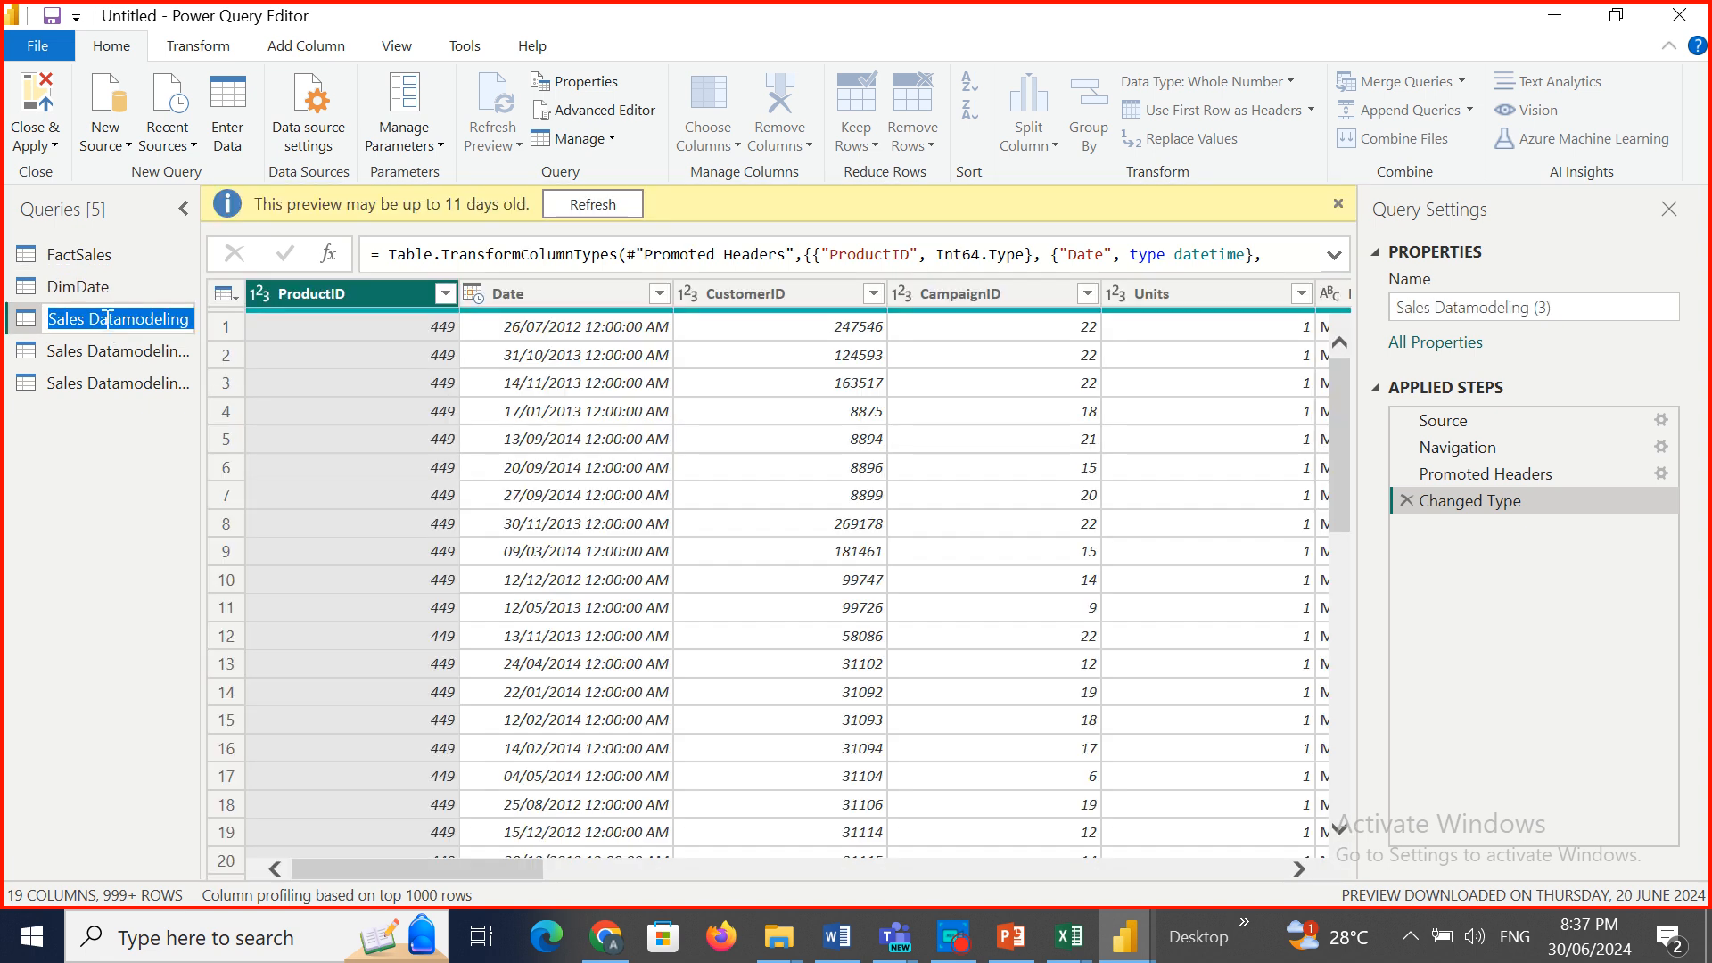
text(P)
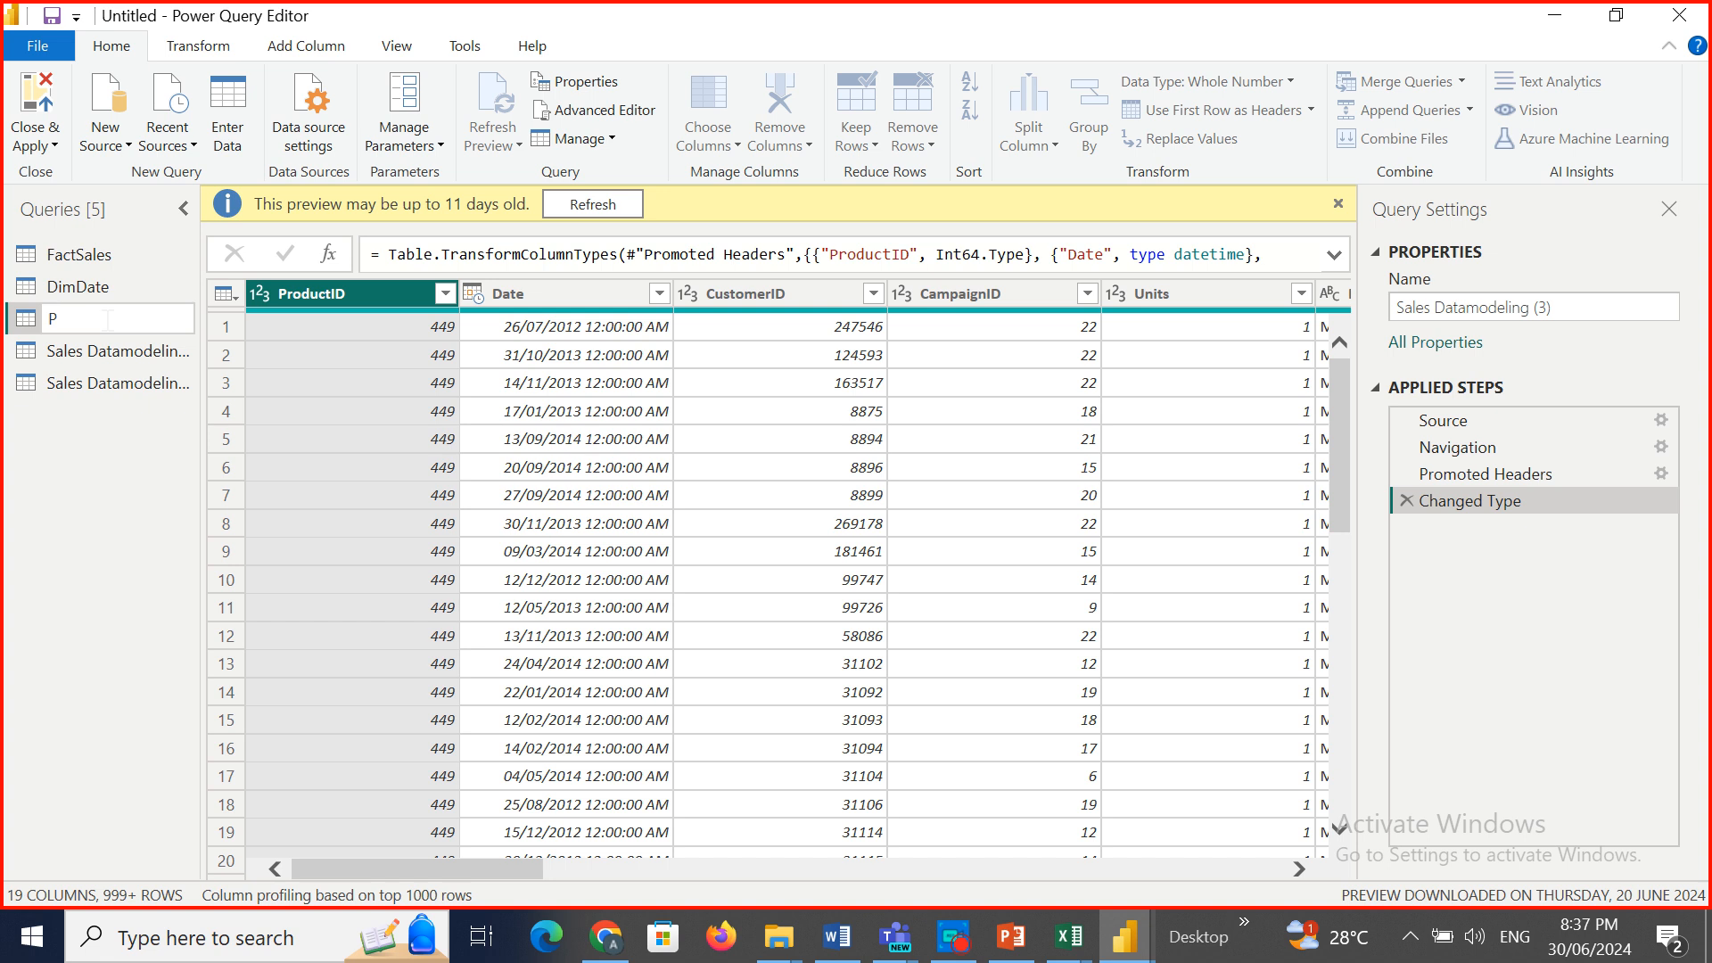
text(DimPro)
text(c)
text(uct)
key(Return)
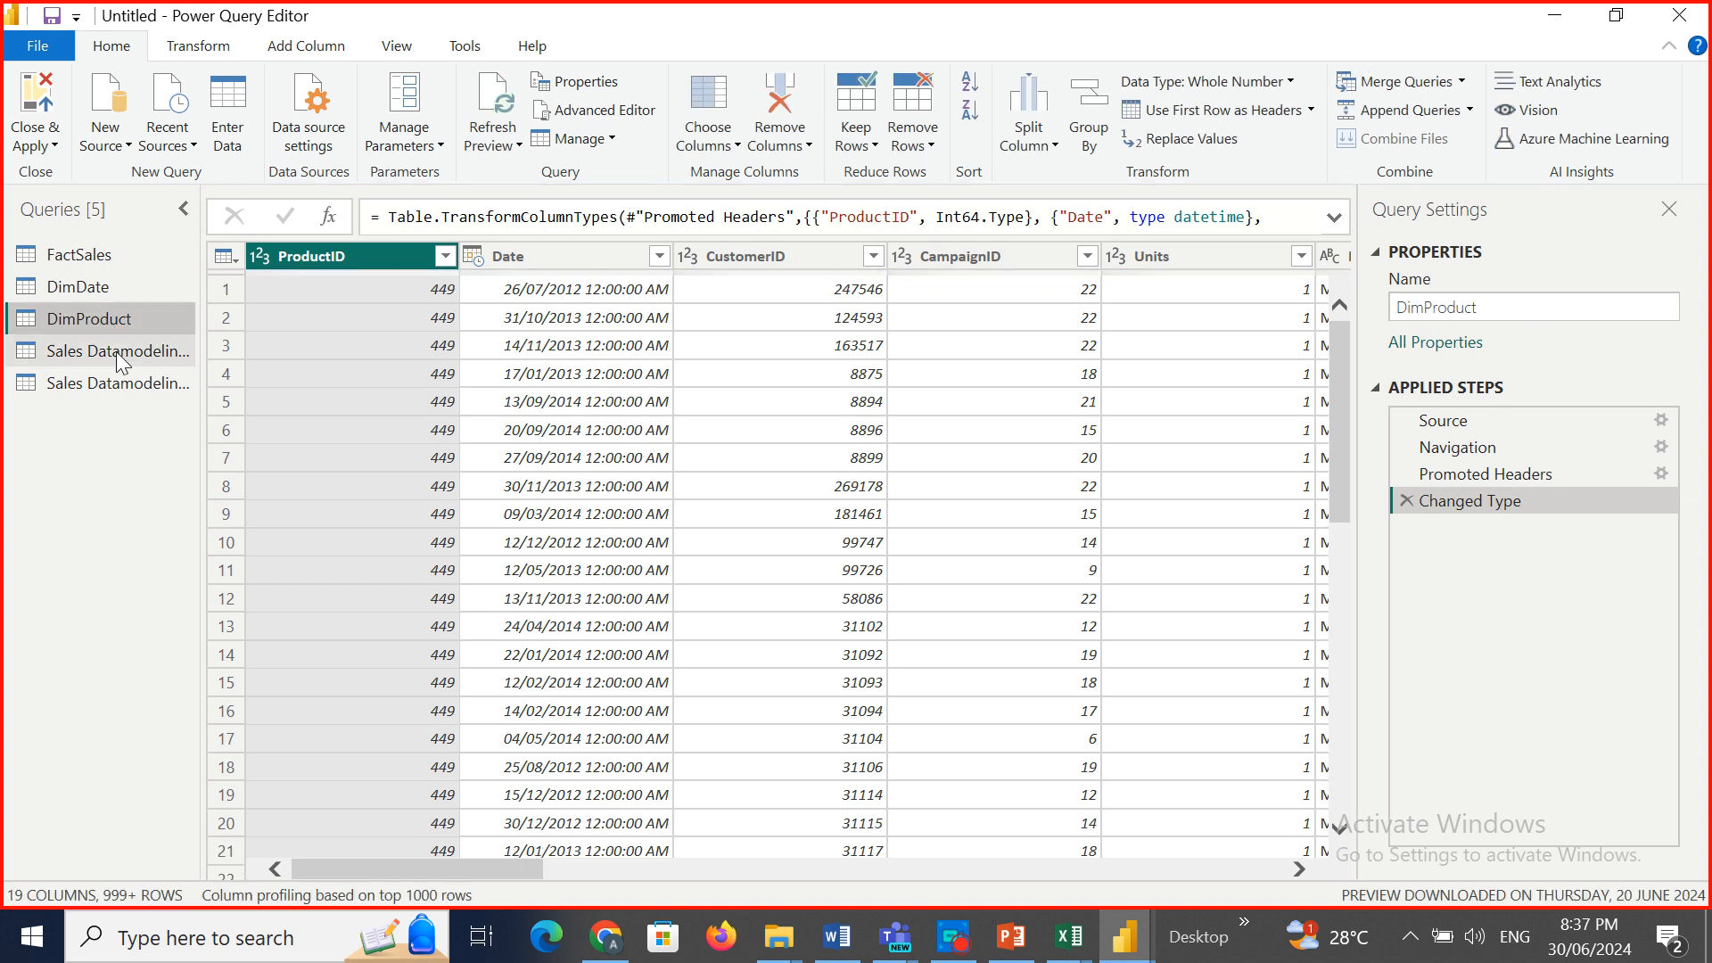
Rename the Sales Datamodeling (4) query as DimCustomer.
click(121, 355)
double_click(119, 351)
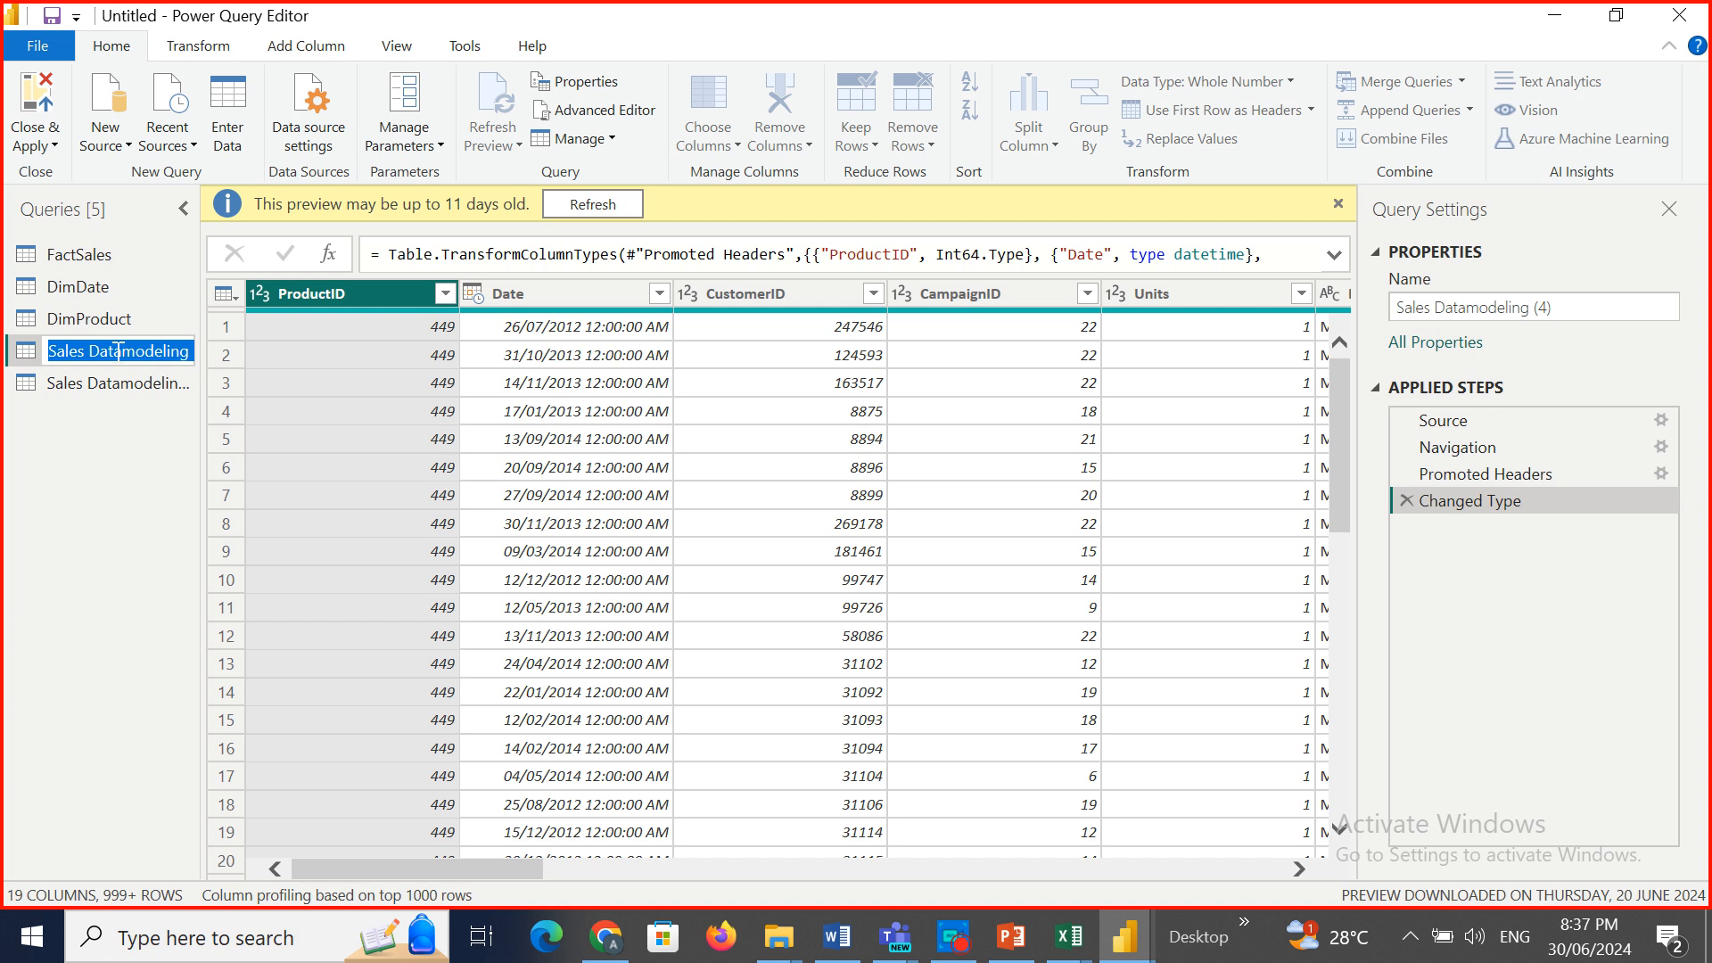
text(Dim)
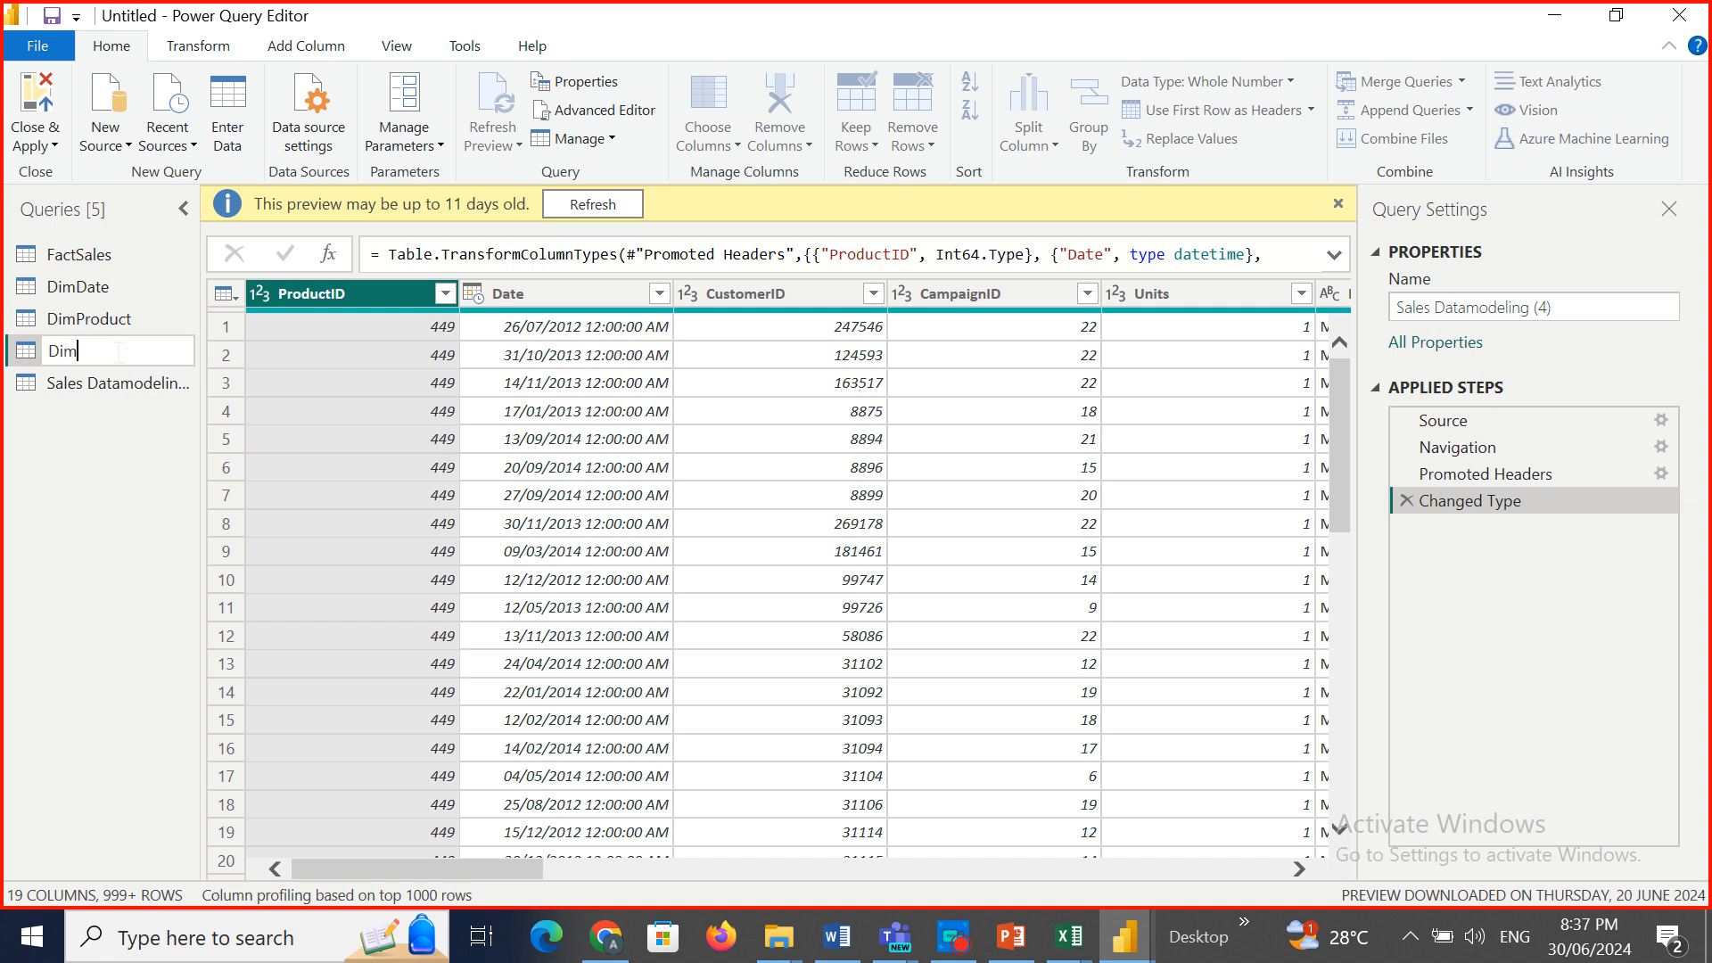
text(Customer)
key(Return)
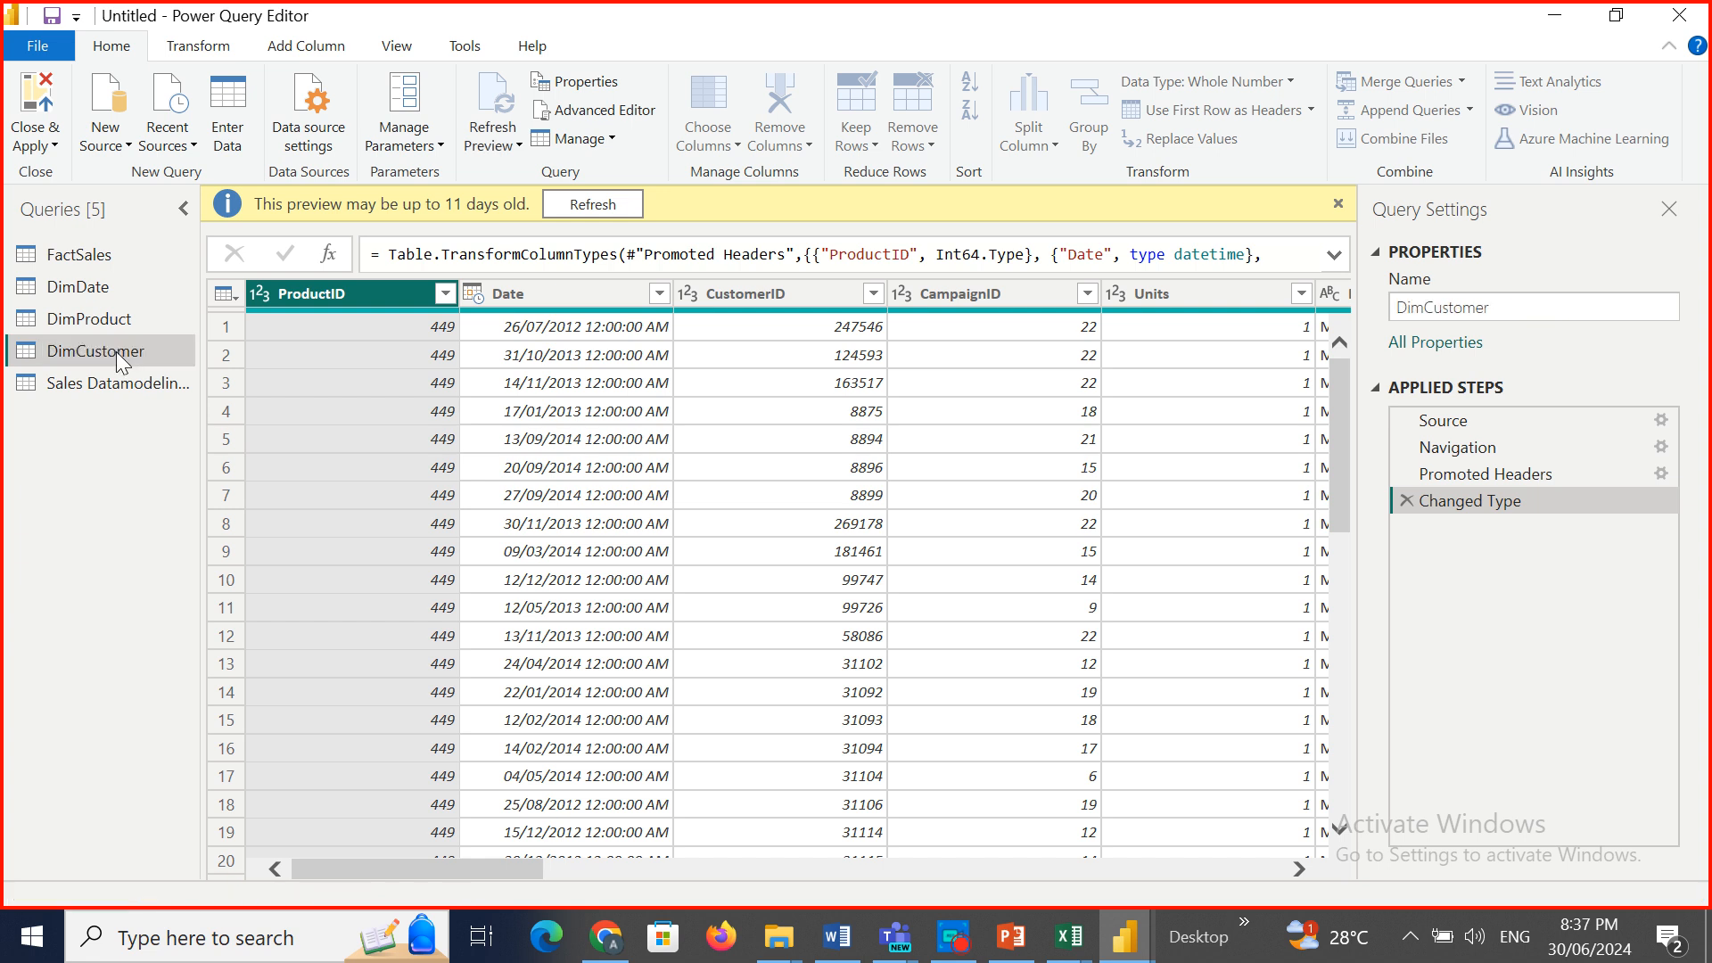
Rename the Sales Datamodeling (5) query as DimGeography.
double_click(72, 387)
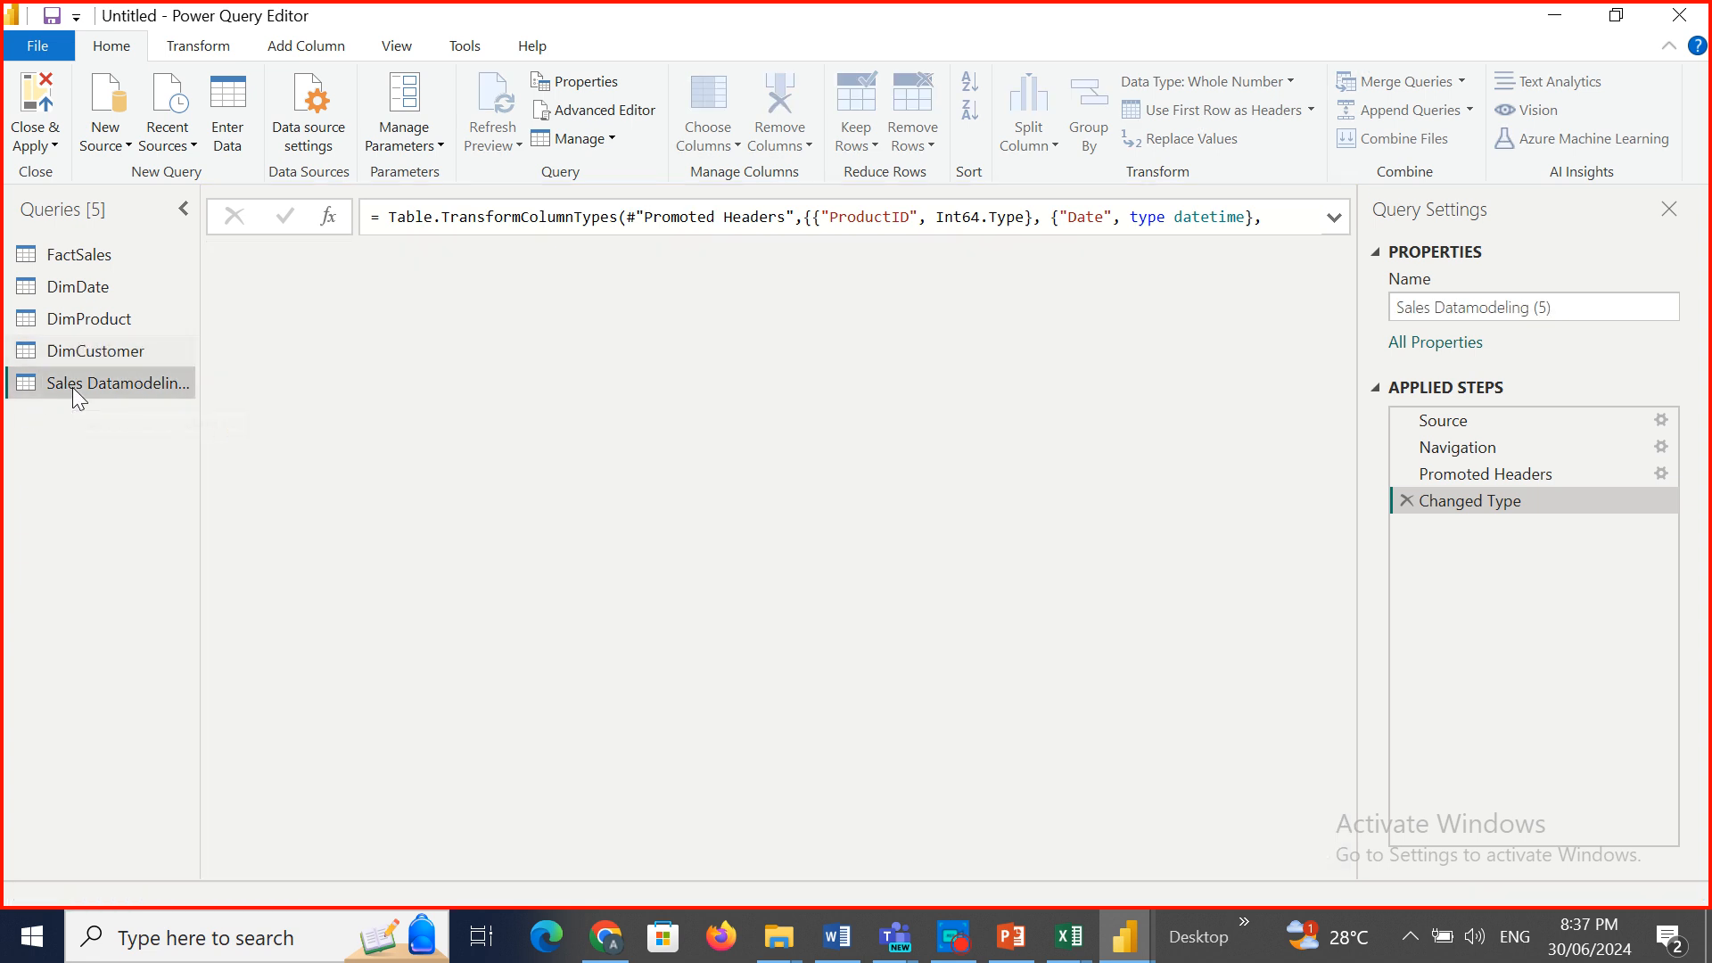
text(D)
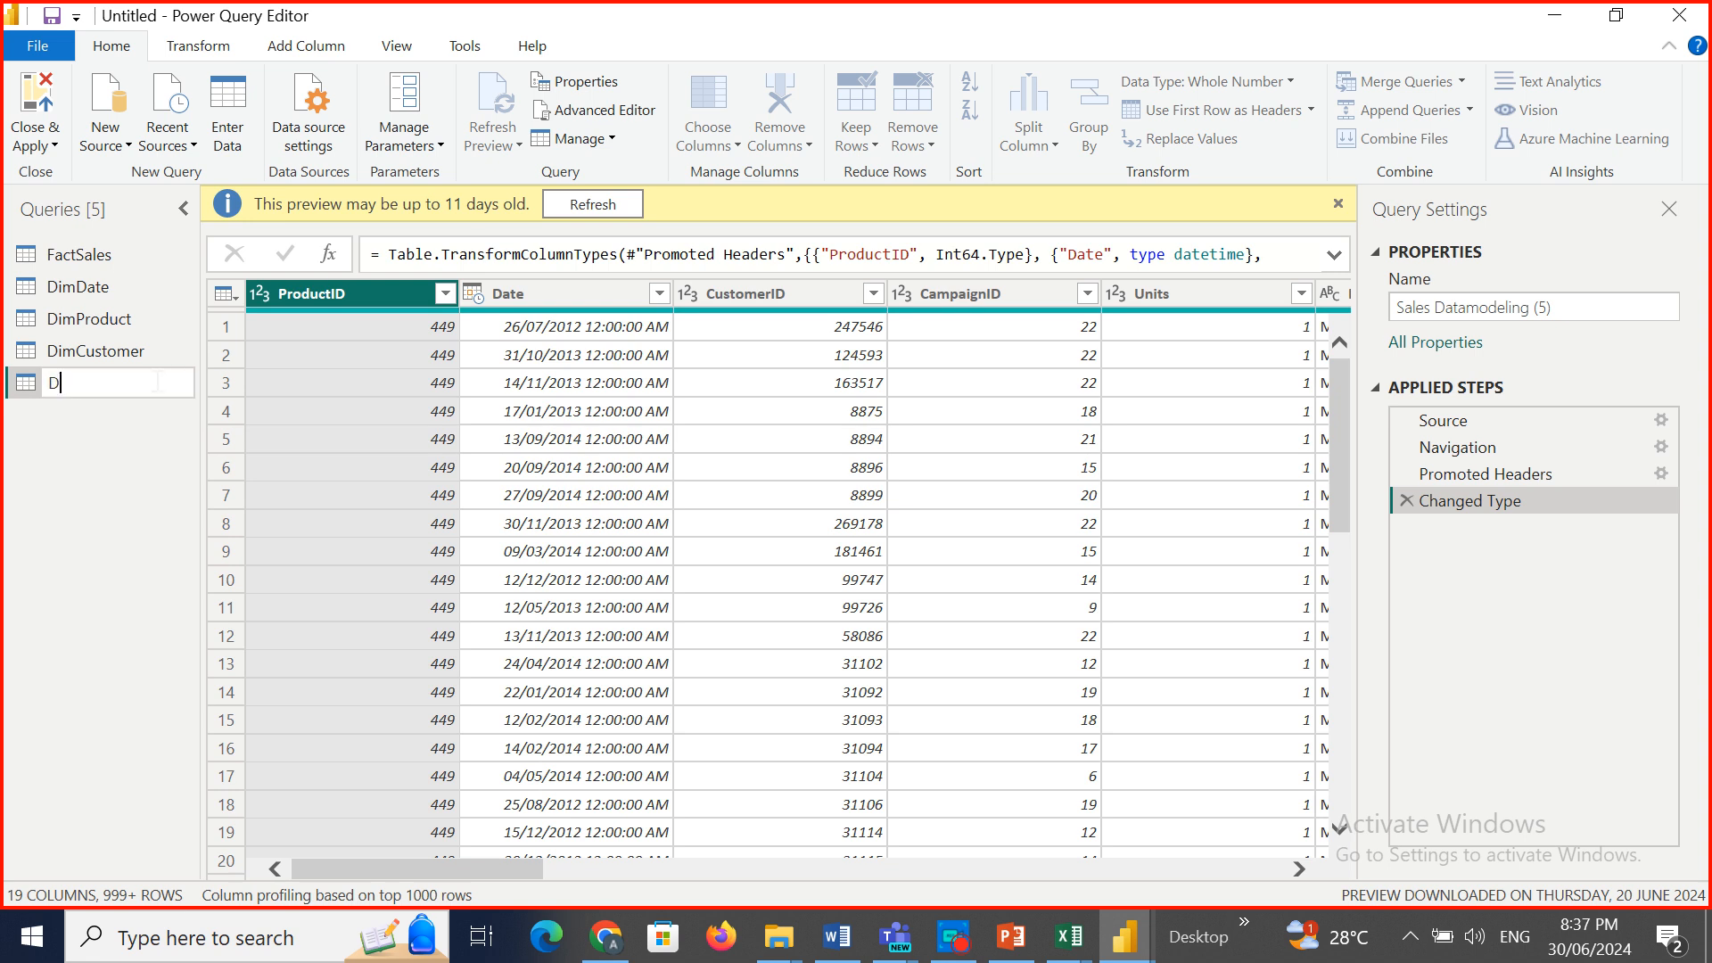
text(imGeography)
key(Return)
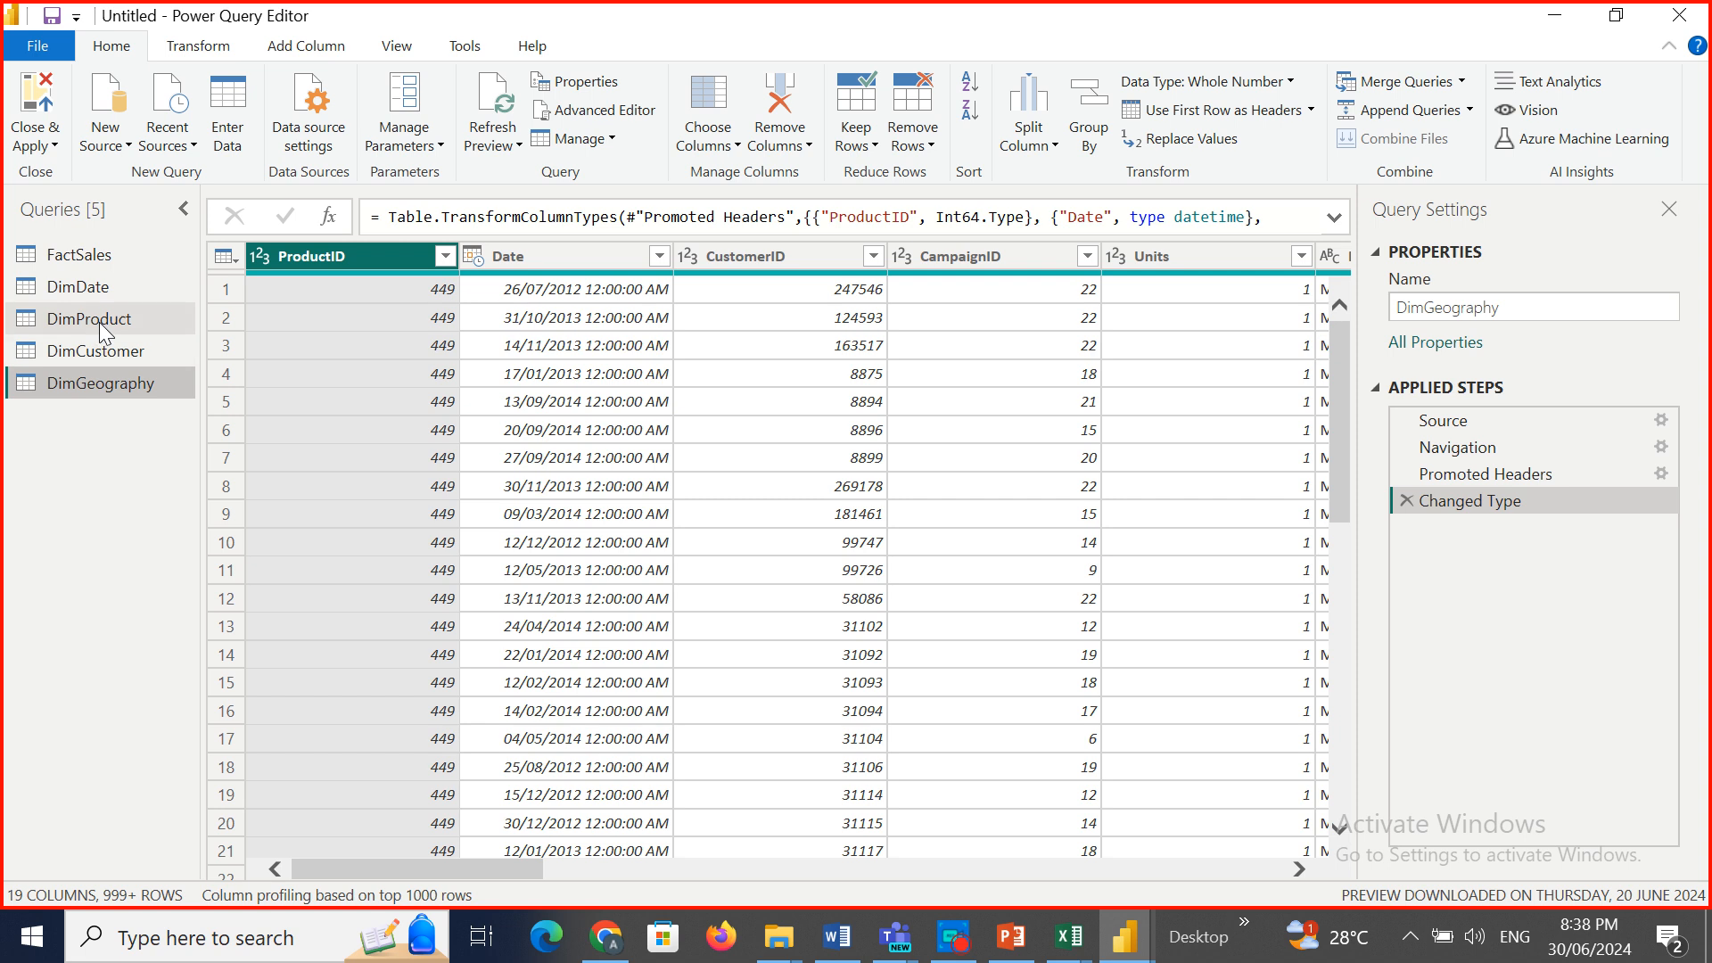
Keep only the ProductID, Units, Product, Category, Segment, Unit Cost and Unit Price columns in the DimProduct query.
click(99, 323)
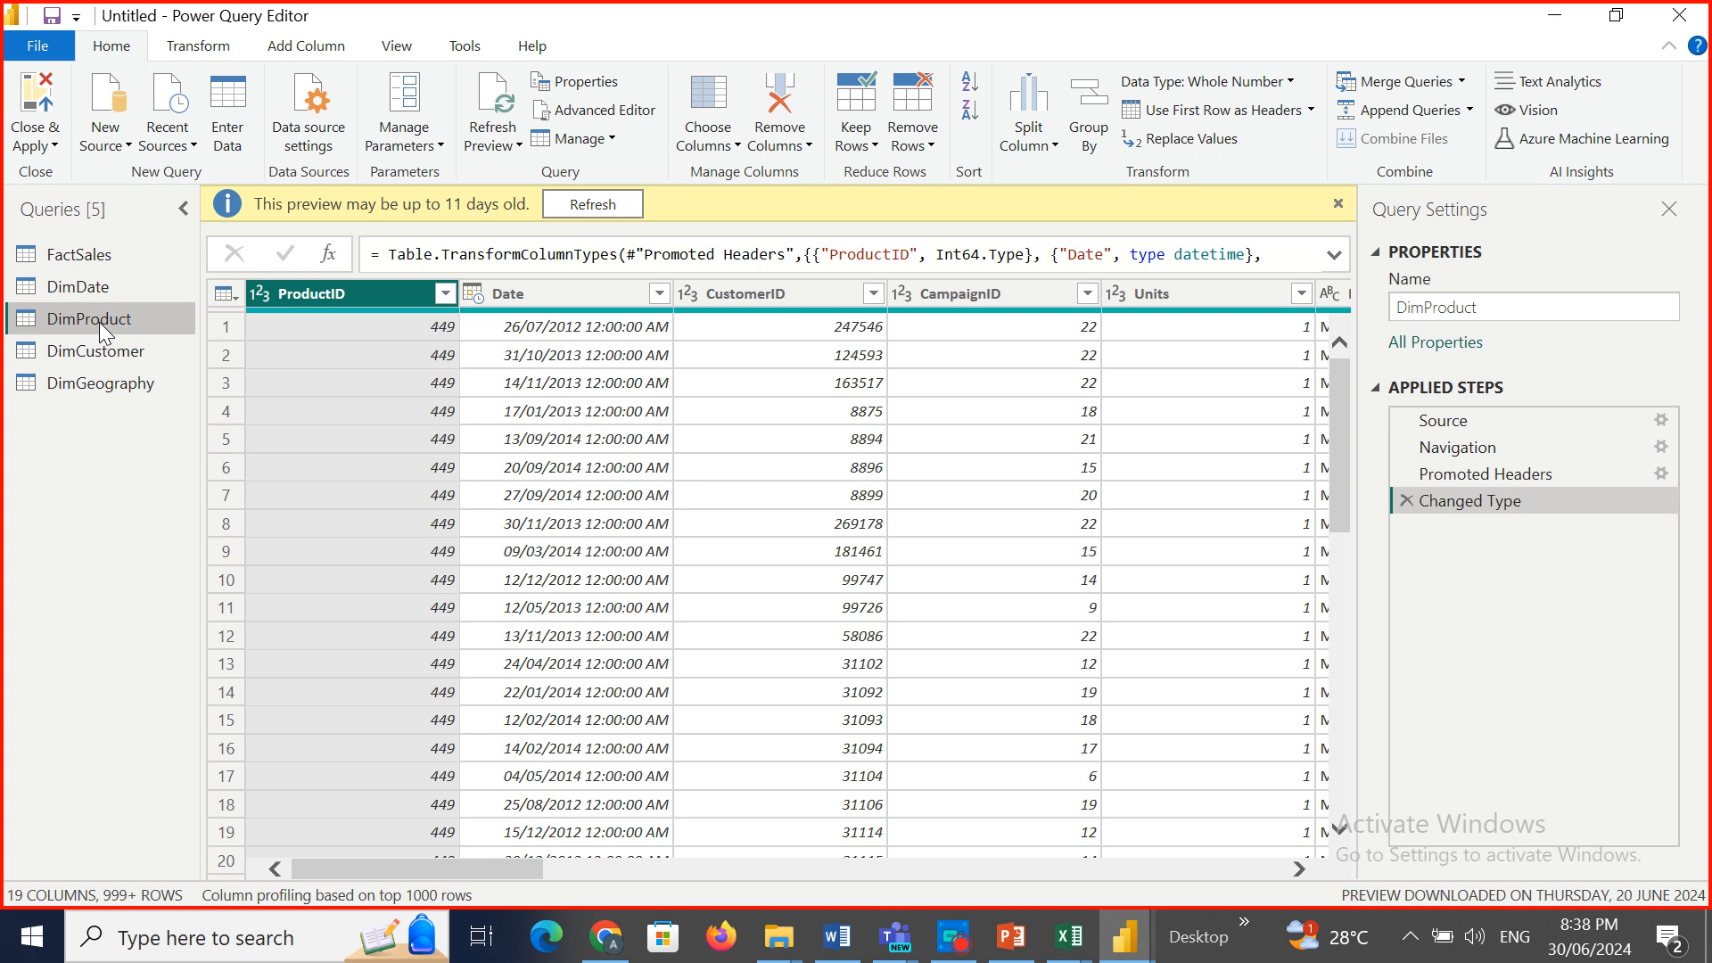
click(738, 145)
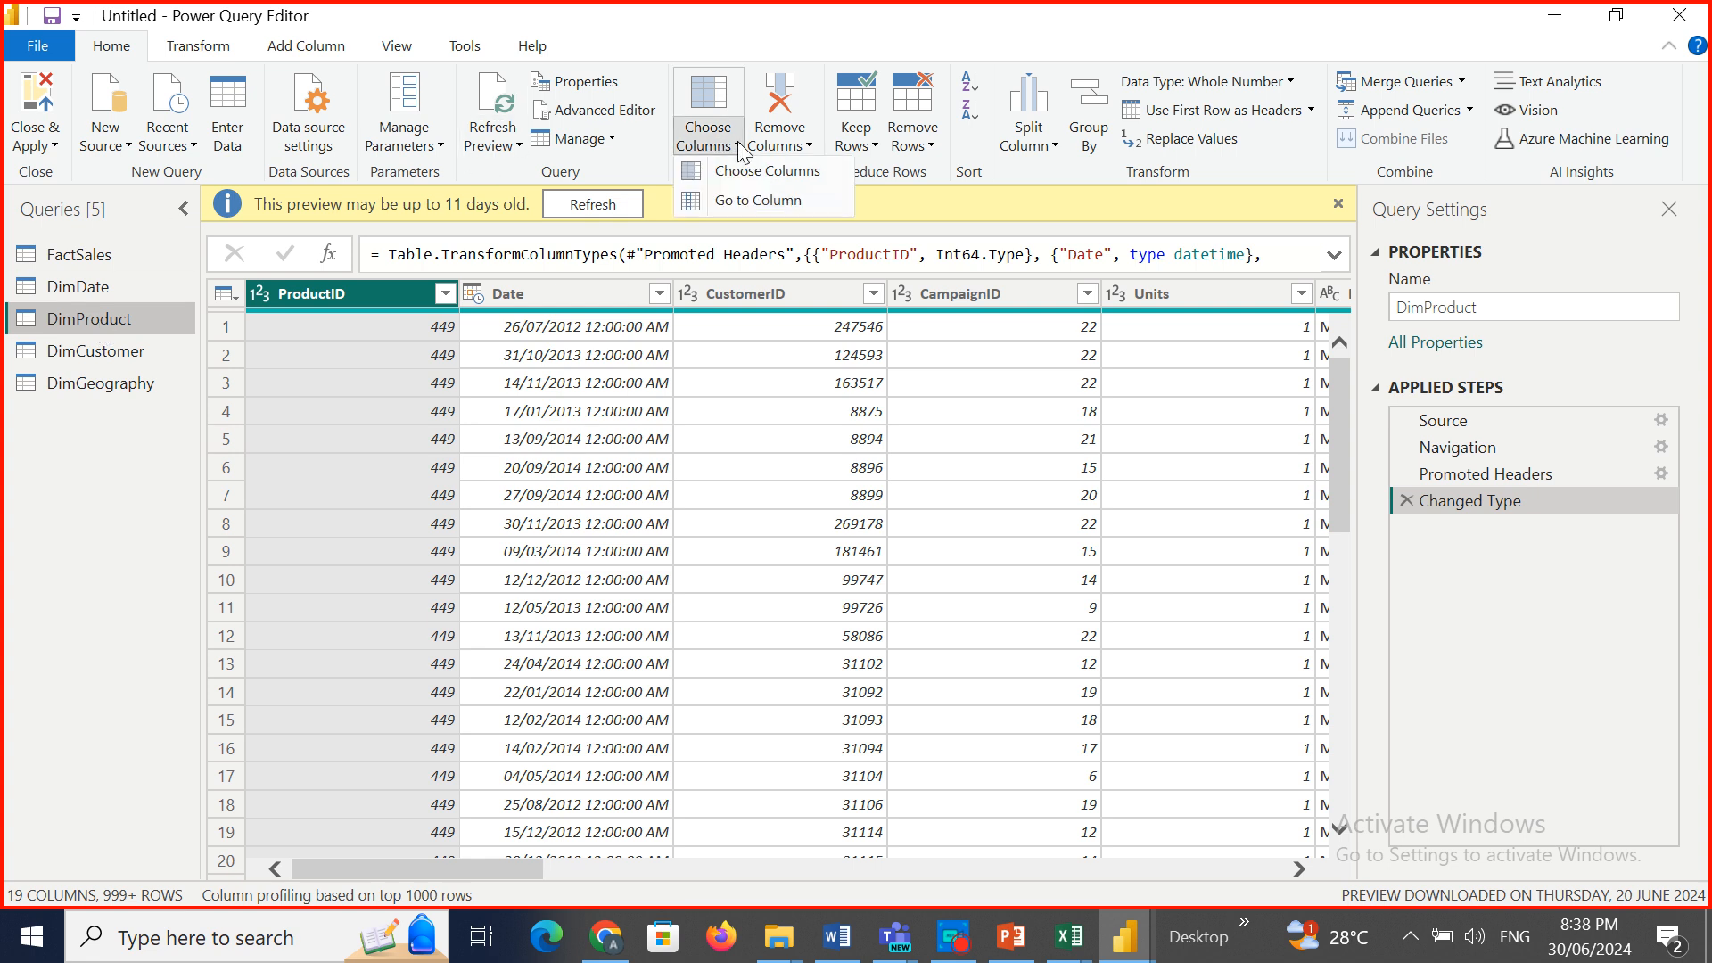
click(742, 174)
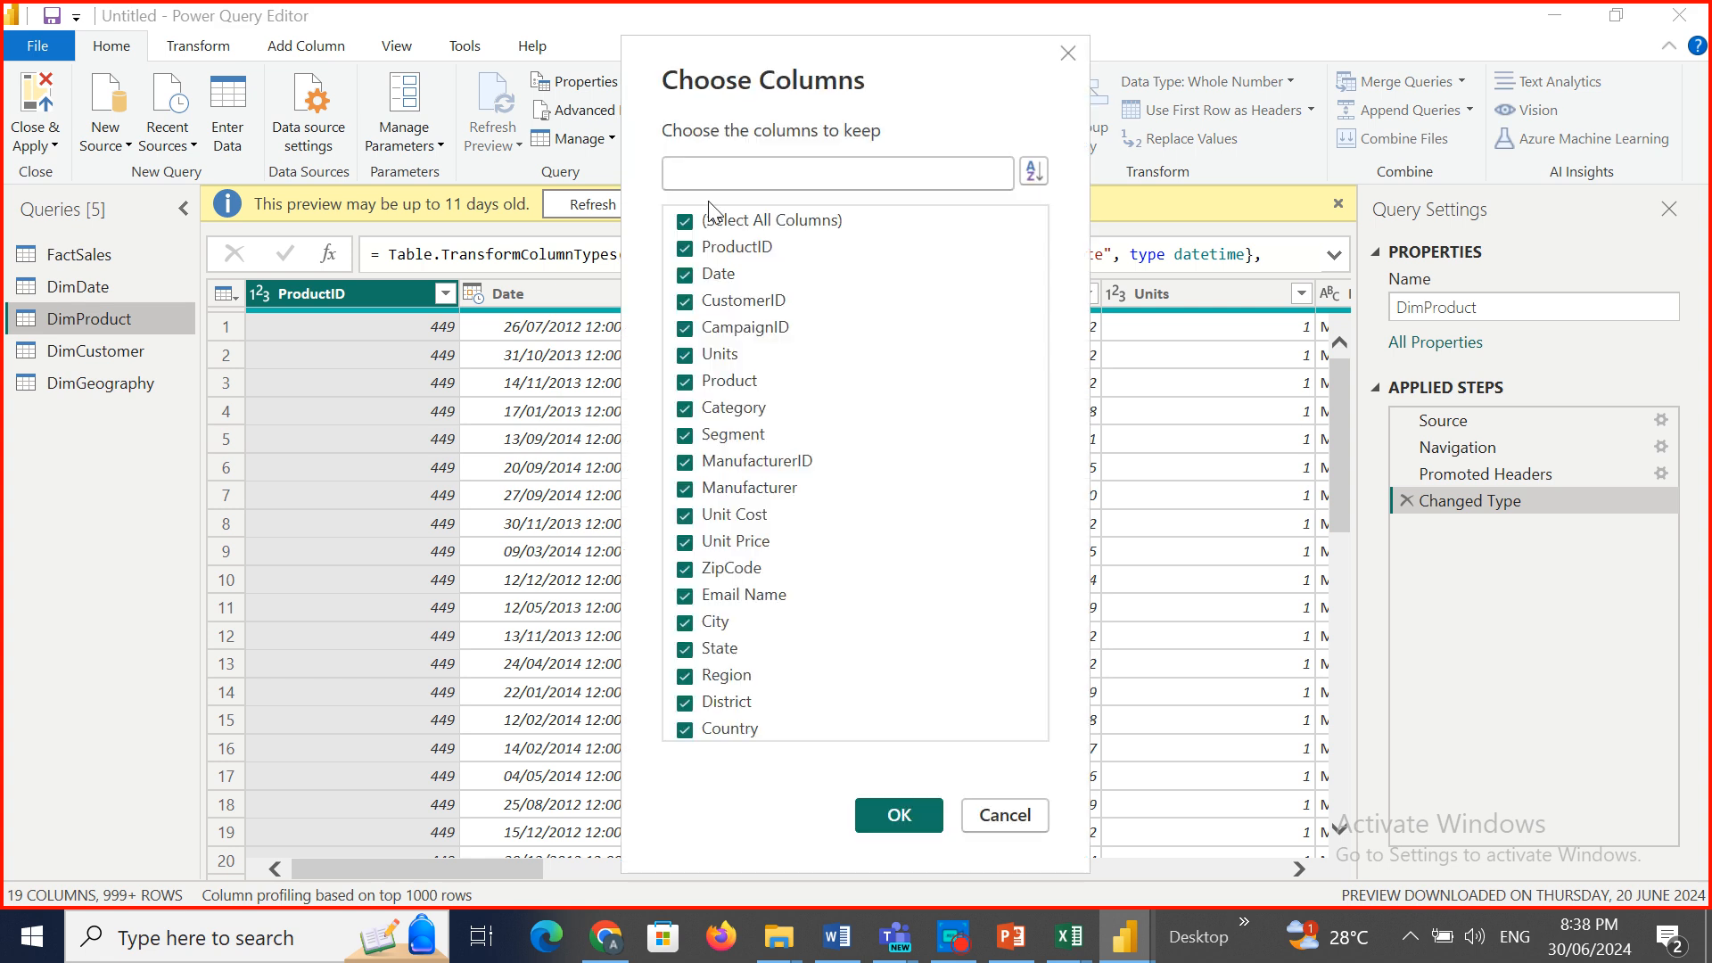
click(684, 223)
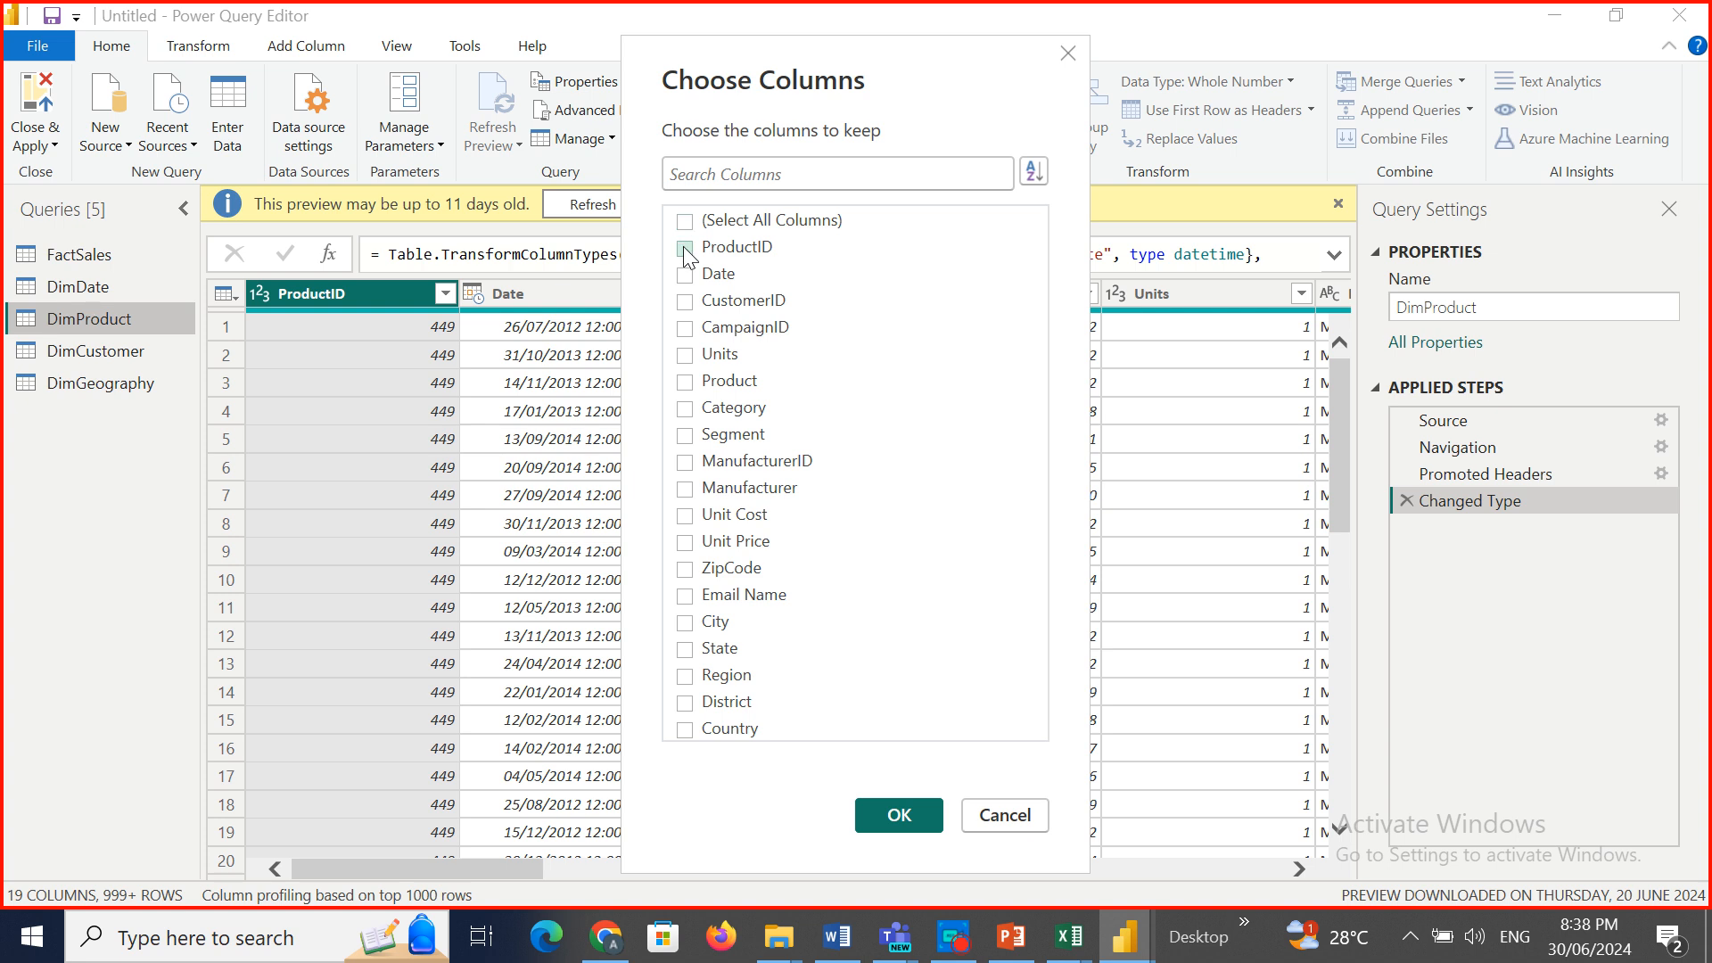
click(685, 248)
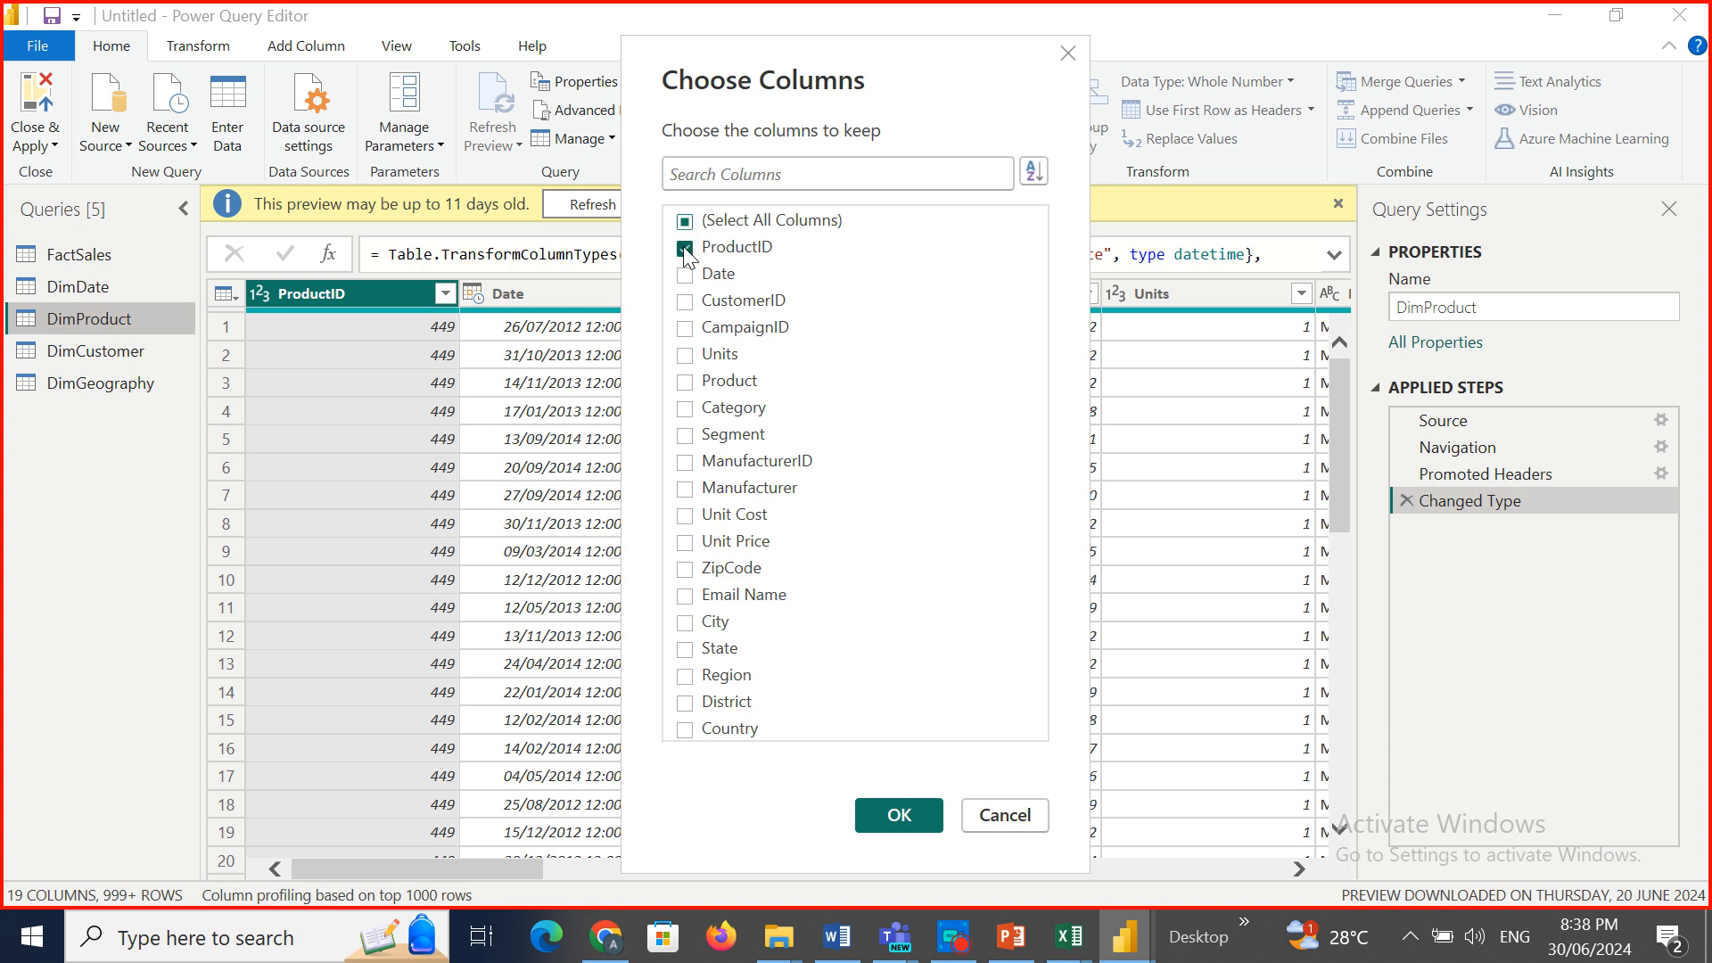
click(685, 356)
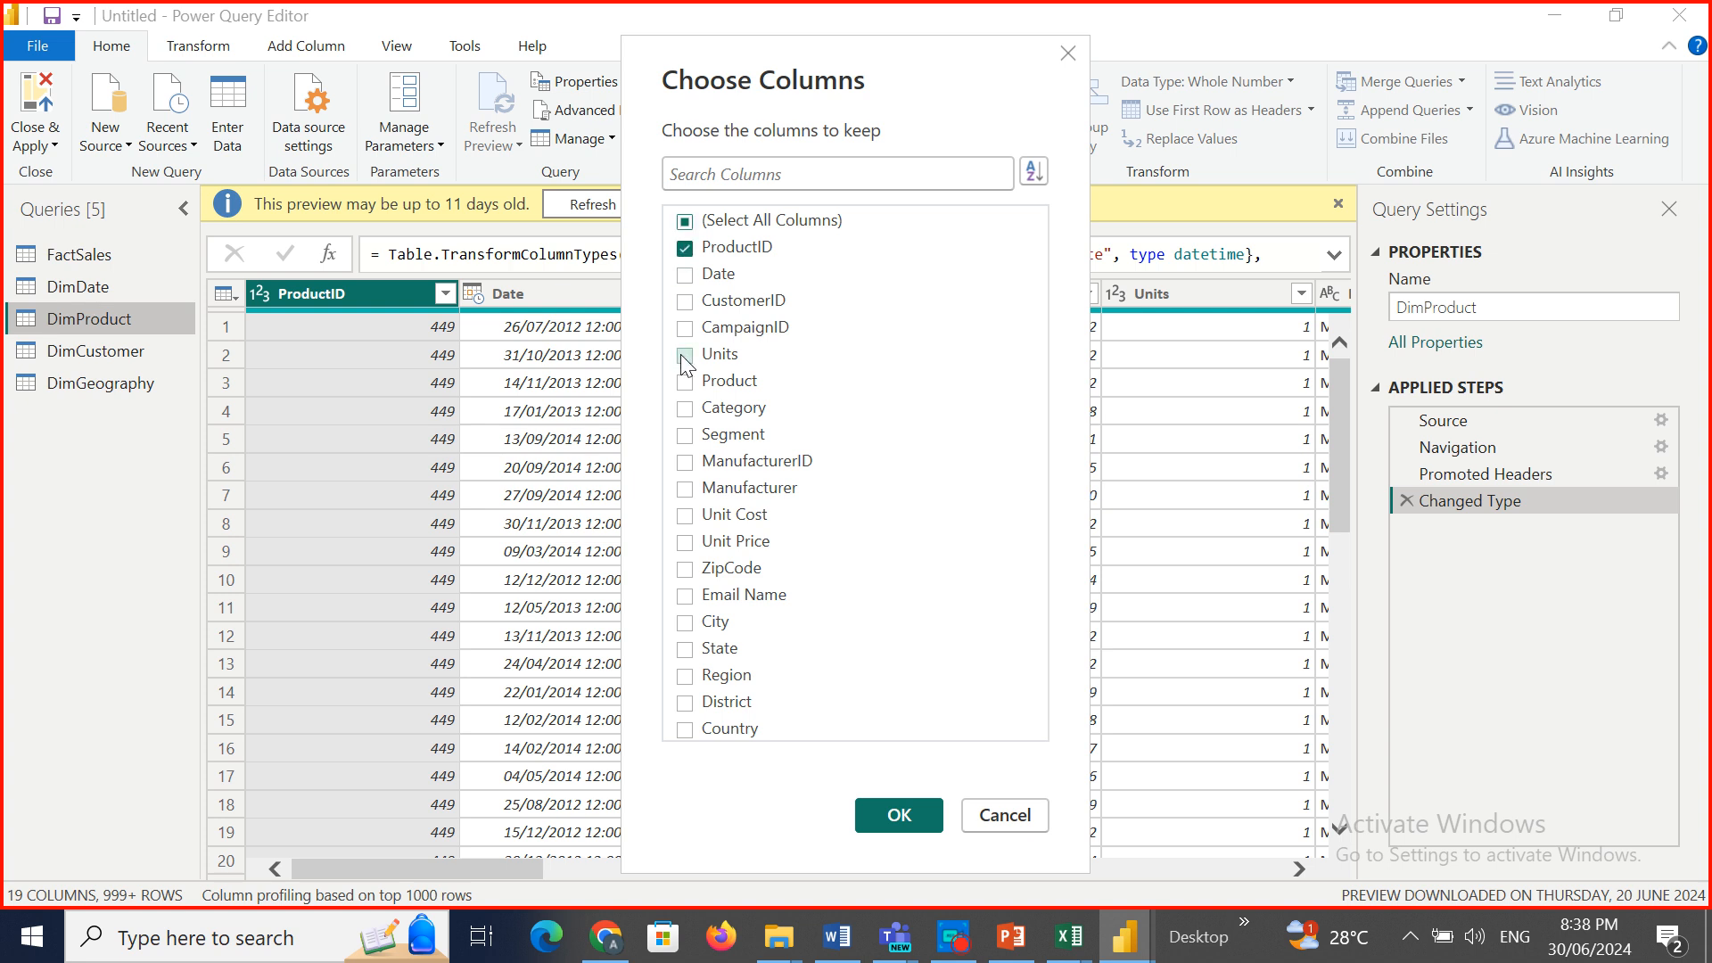
click(685, 409)
click(685, 436)
click(682, 519)
click(686, 546)
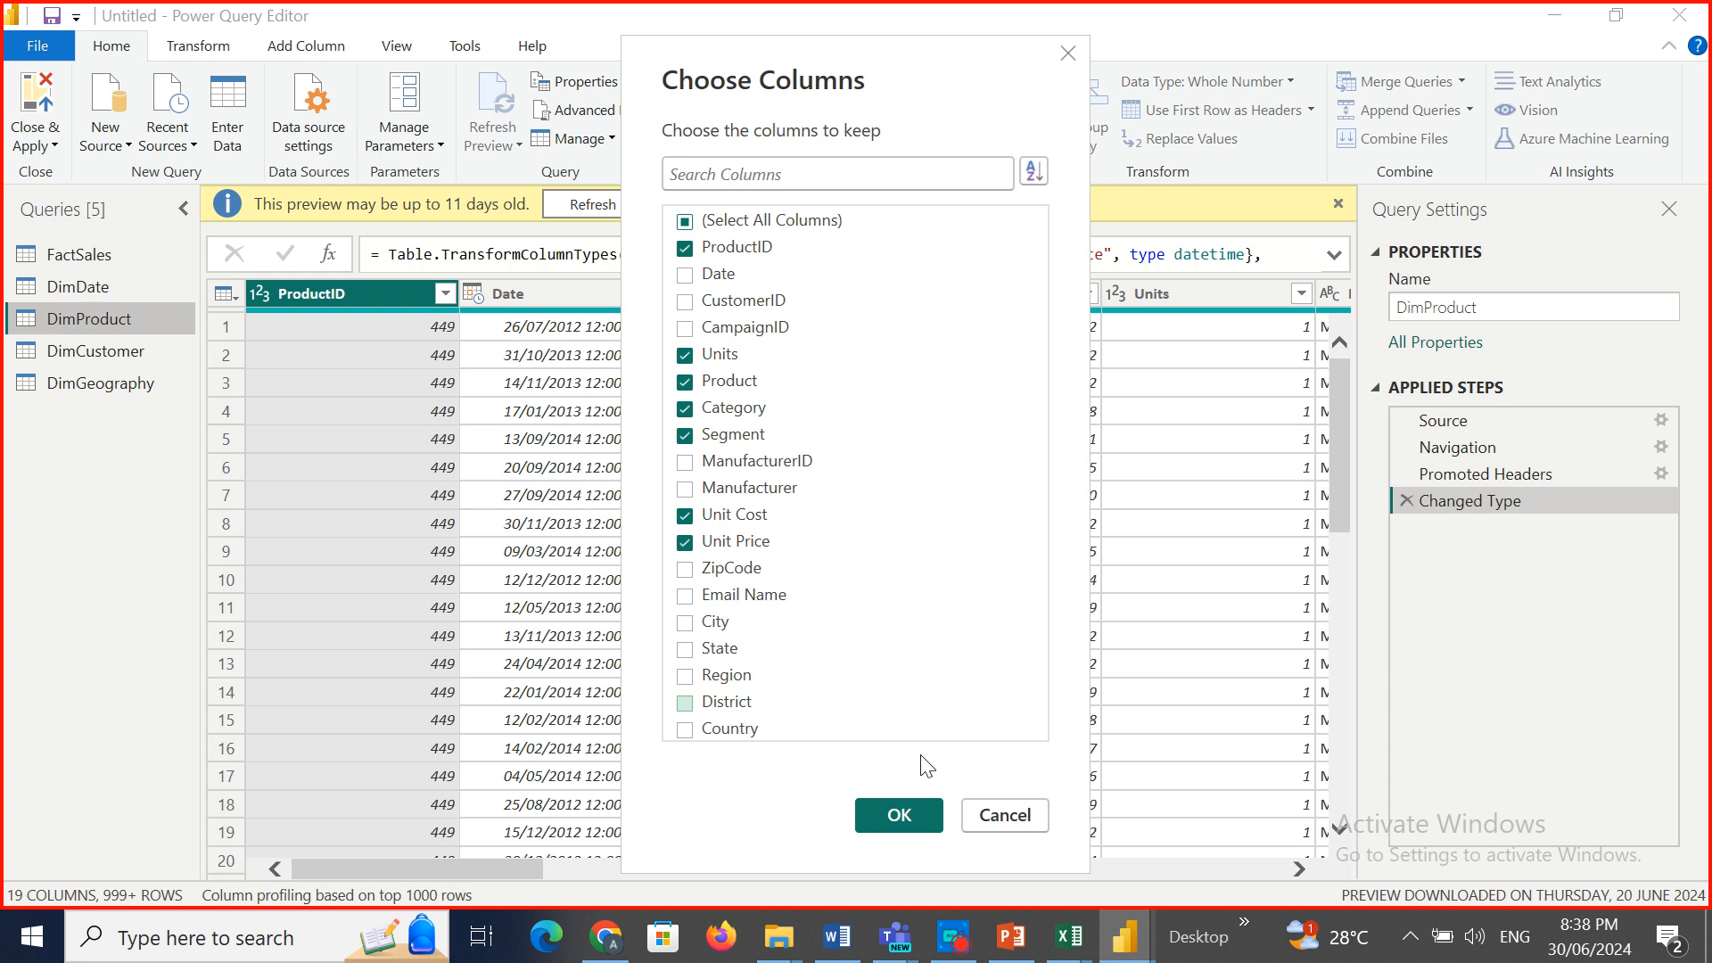
click(908, 815)
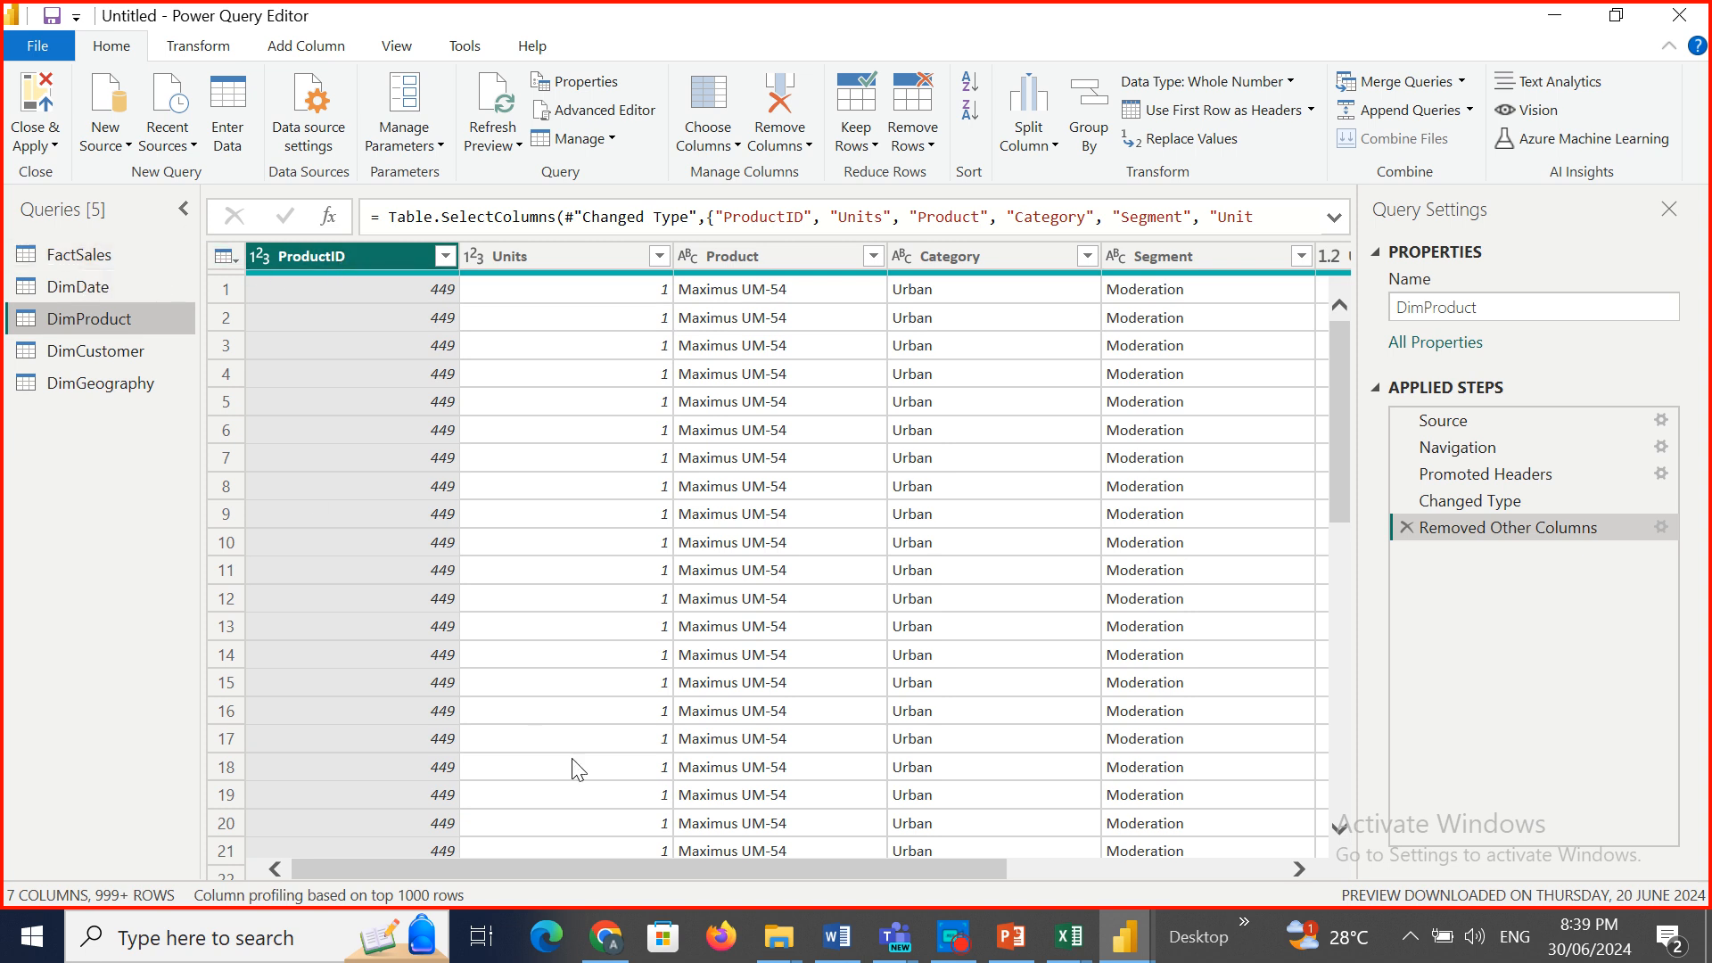
Remove duplicate rows from DimProduct based on all of its columns, and review the remaining rows.
drag(726, 872, 1184, 863)
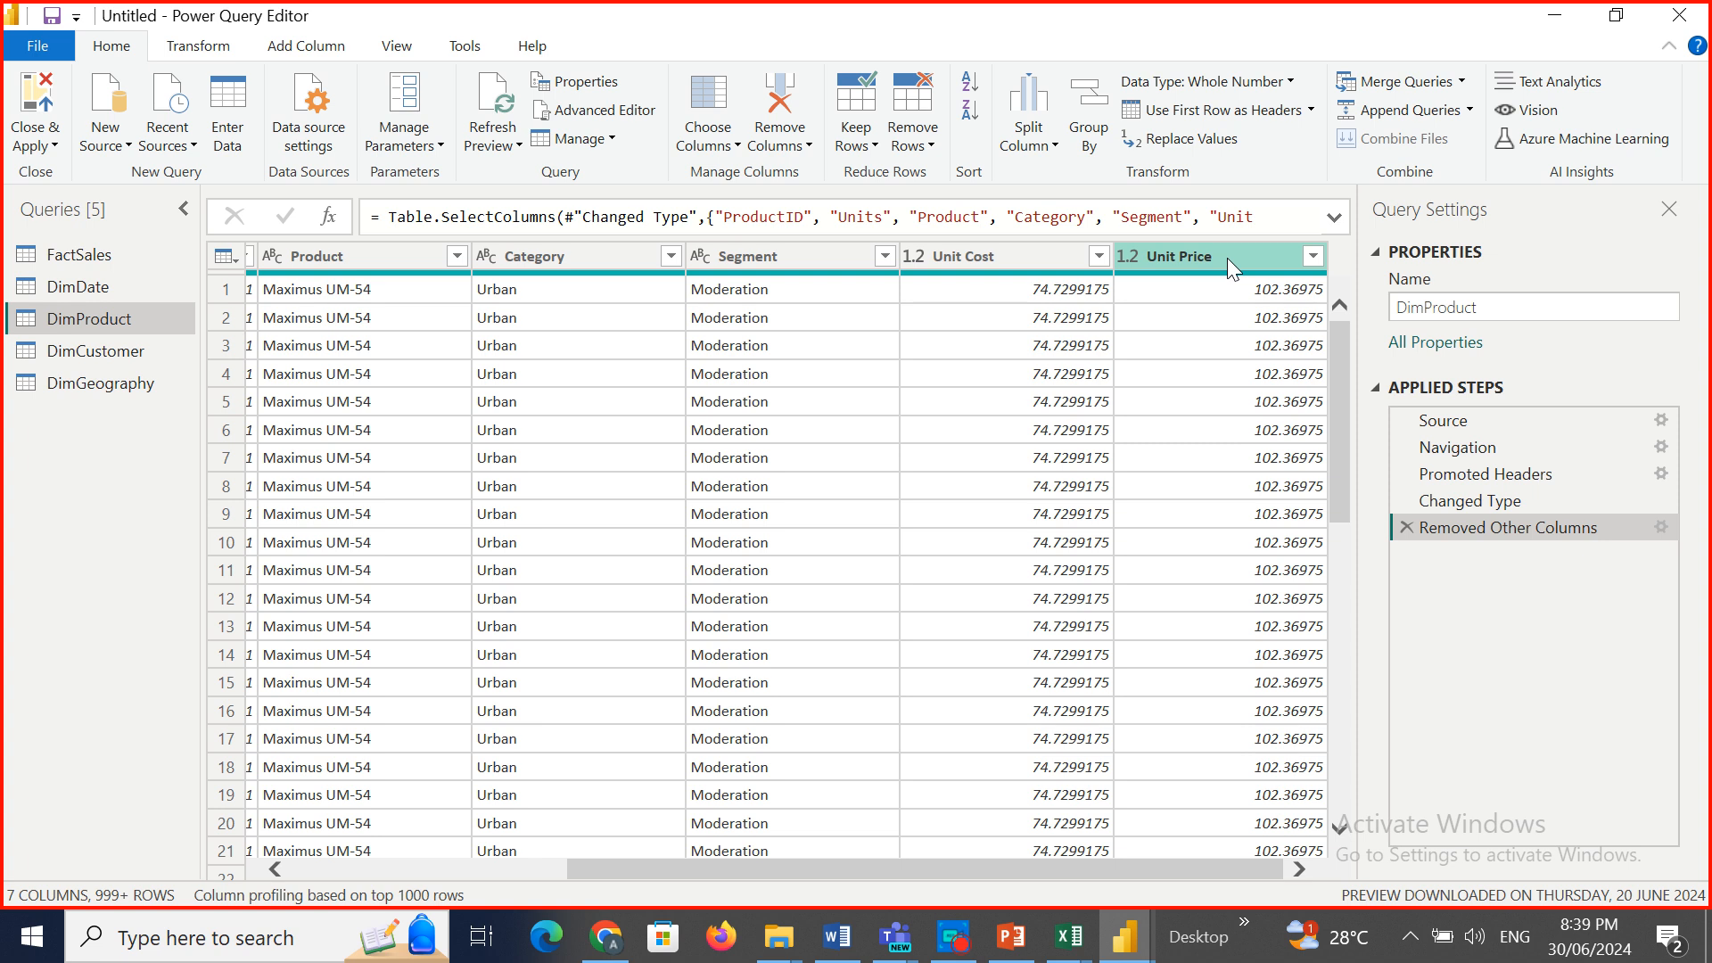
key(ctrl+a)
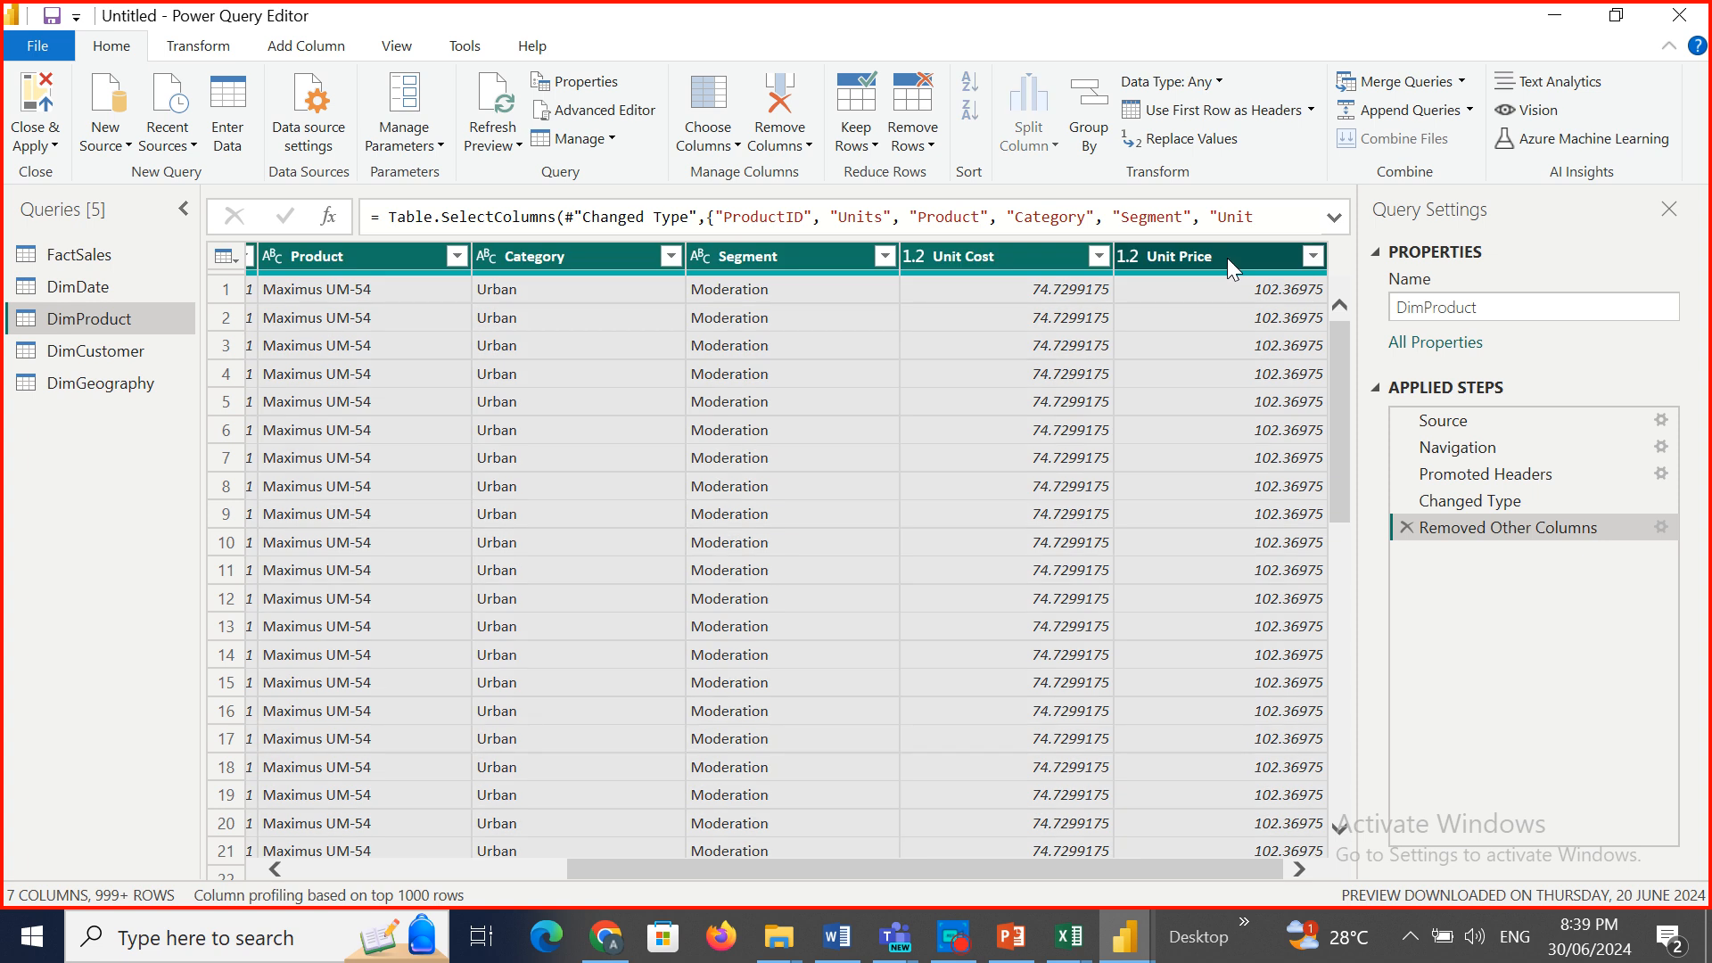
click(918, 141)
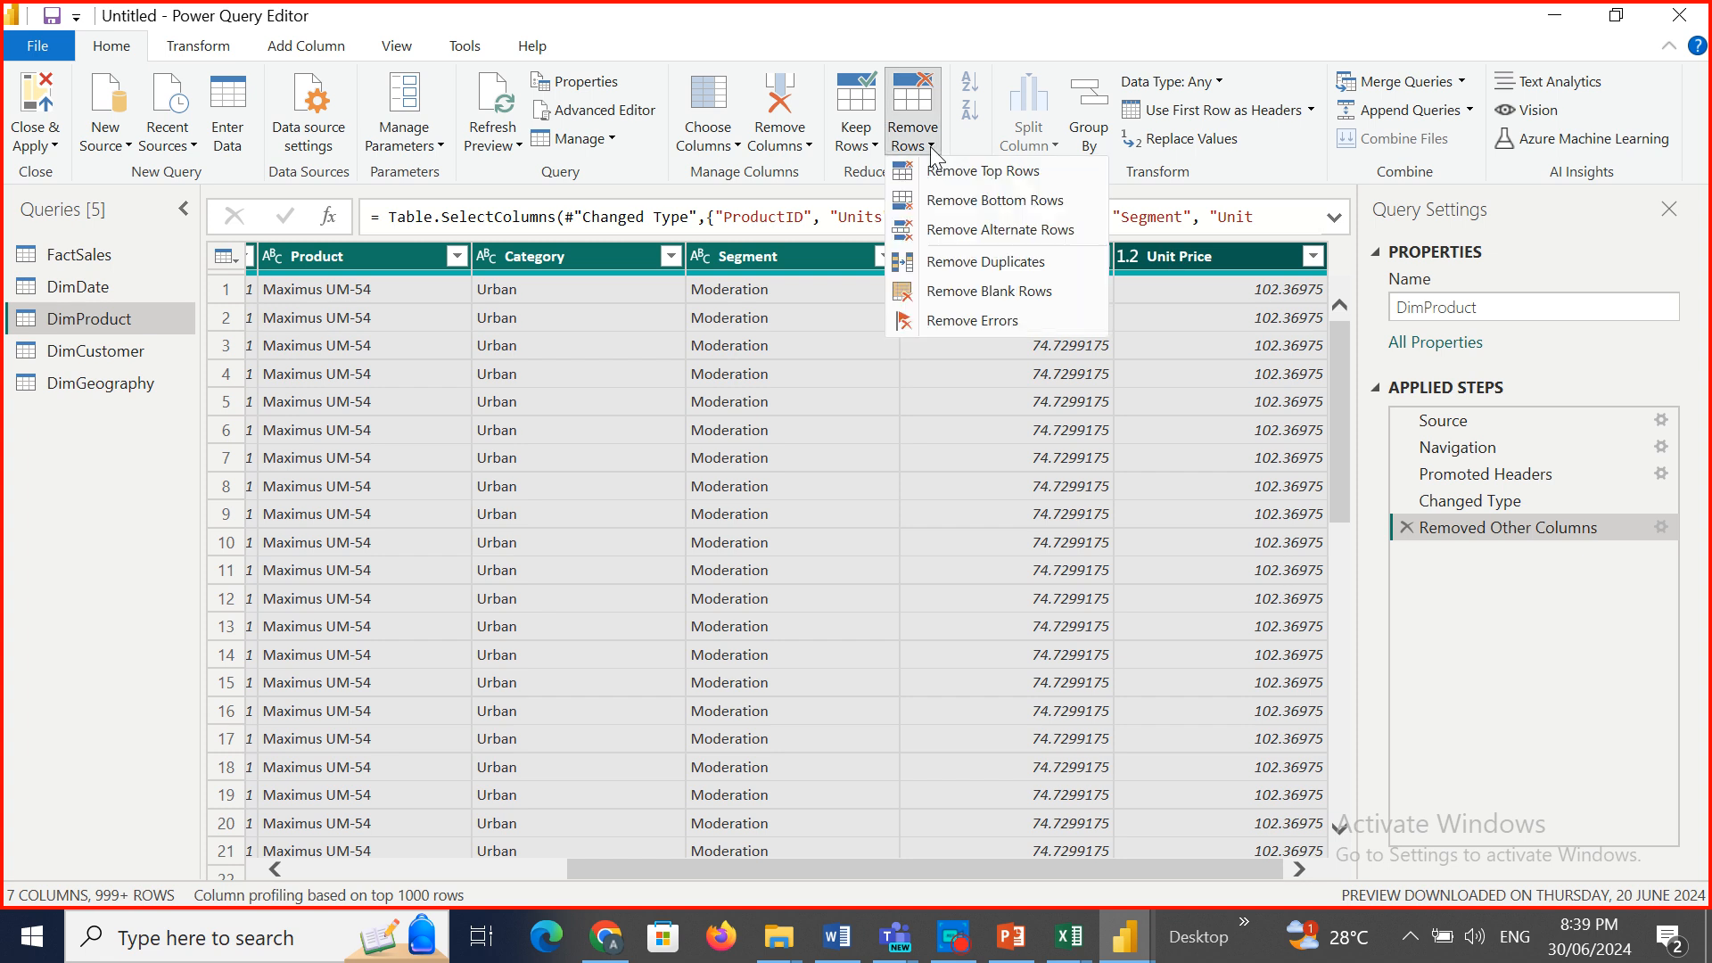
click(1015, 261)
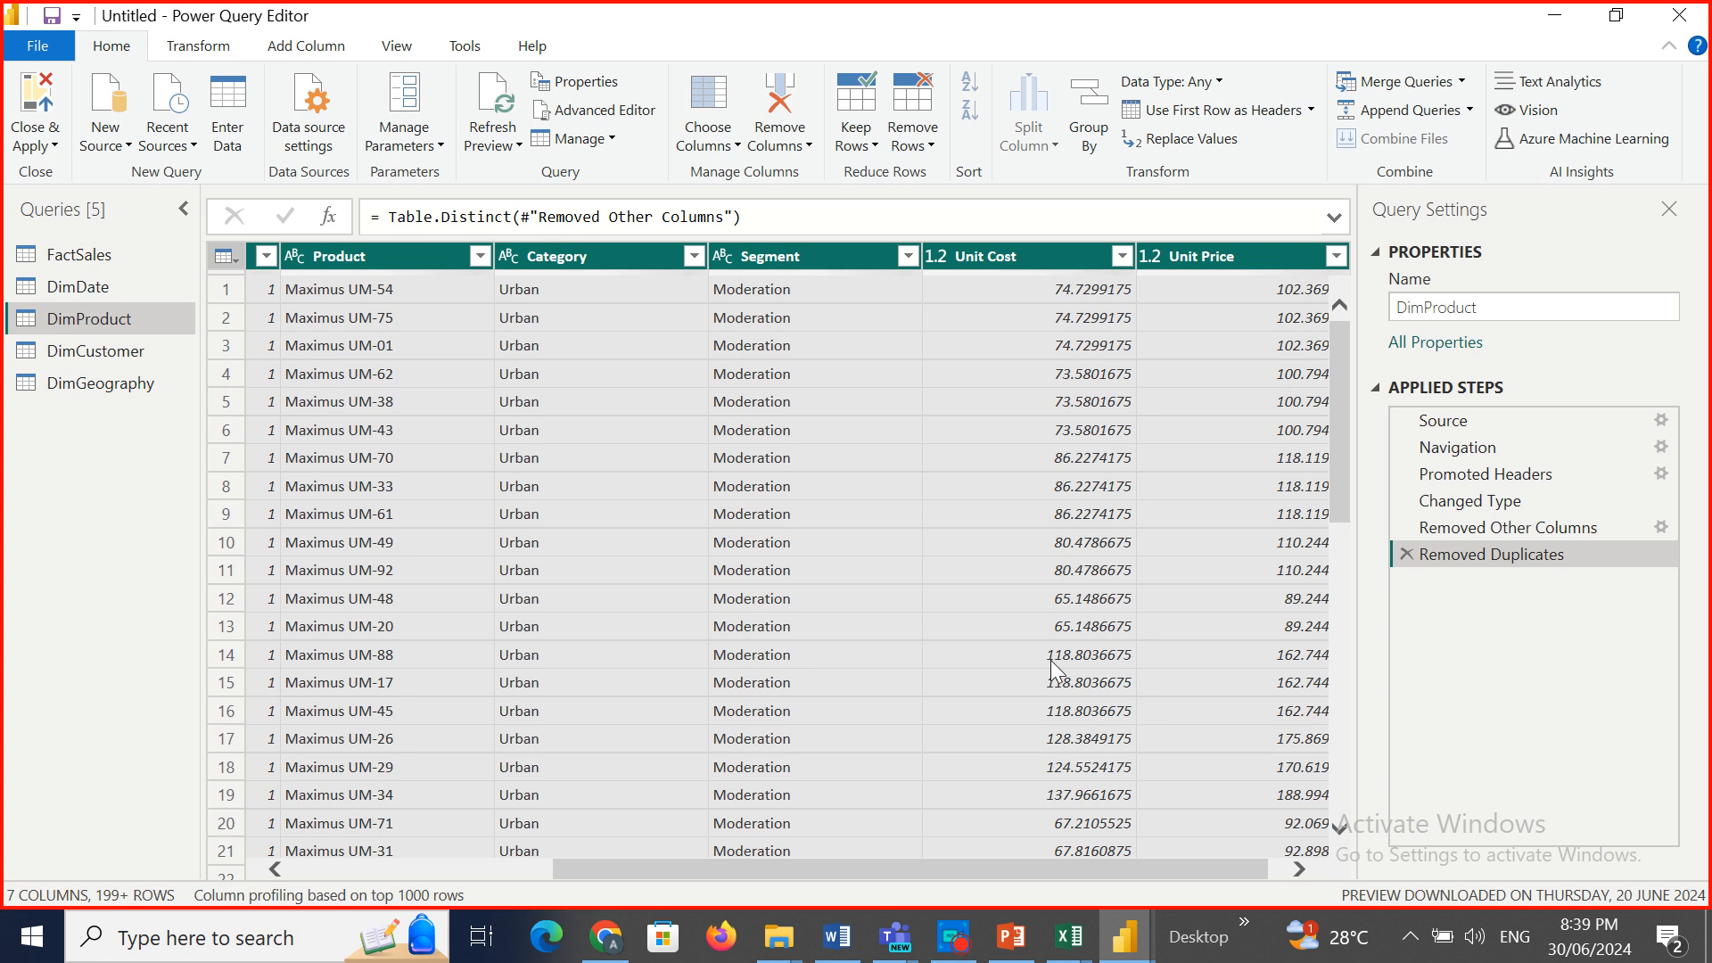
drag(1003, 870, 522, 833)
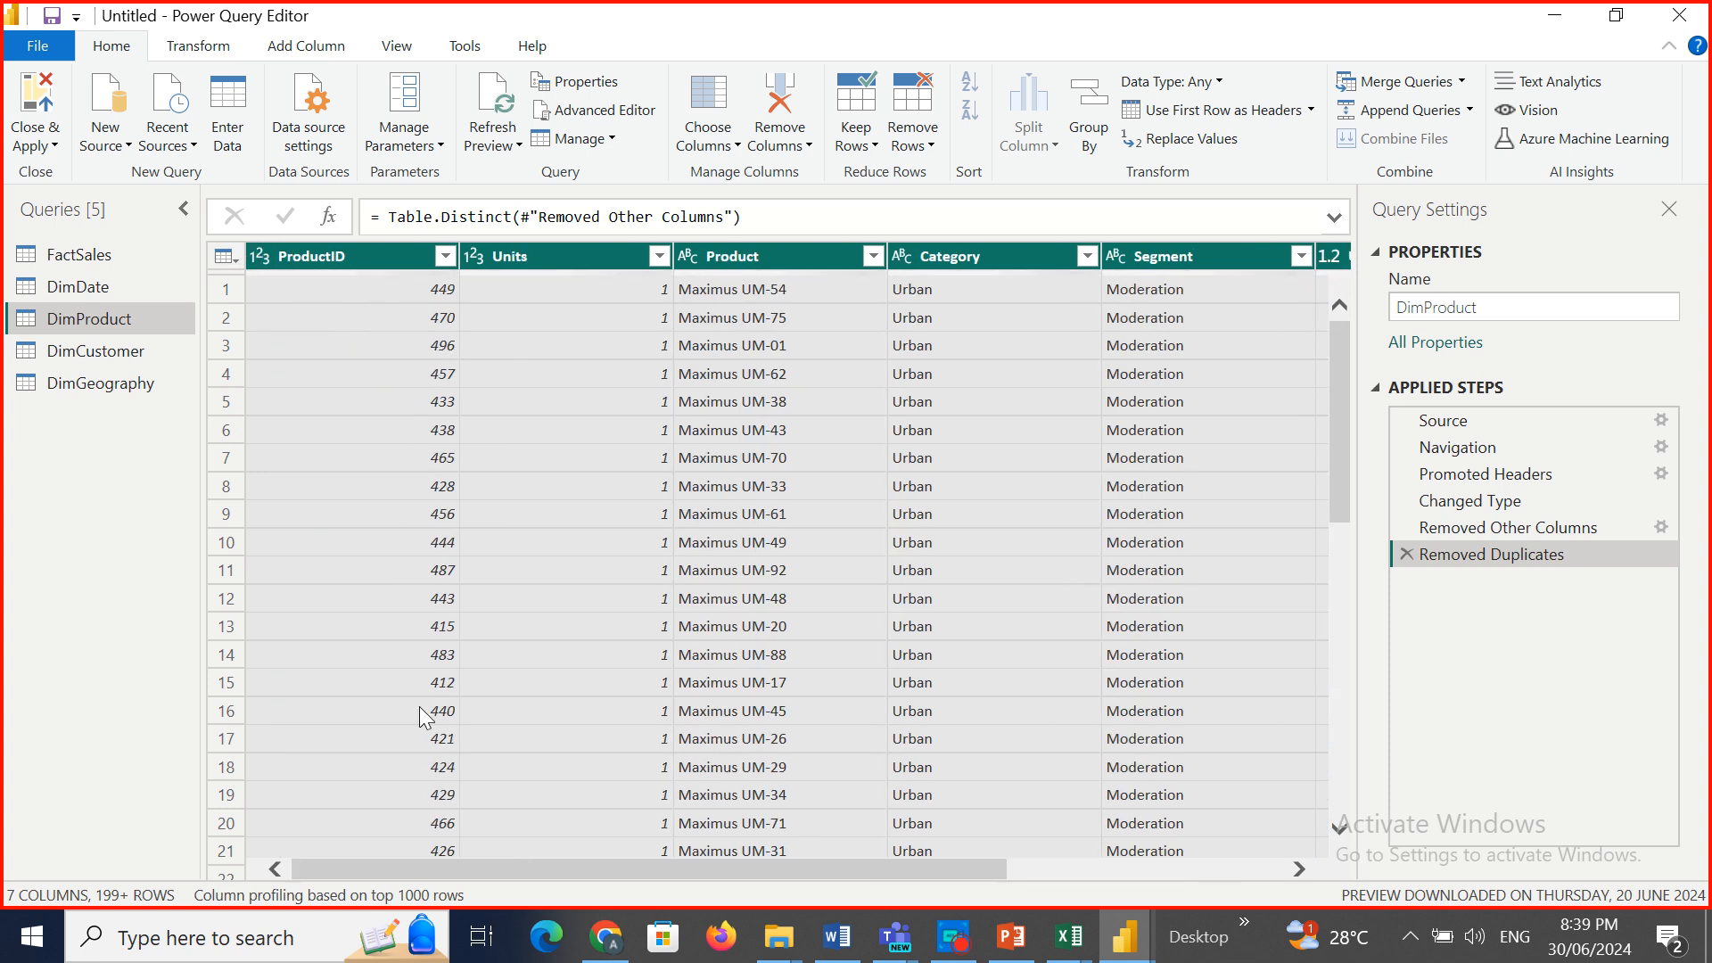
For the DimCustomer query, choose only the CustomerID, ZipCode, Email Name, City, State, Region, District and Country columns.
click(114, 351)
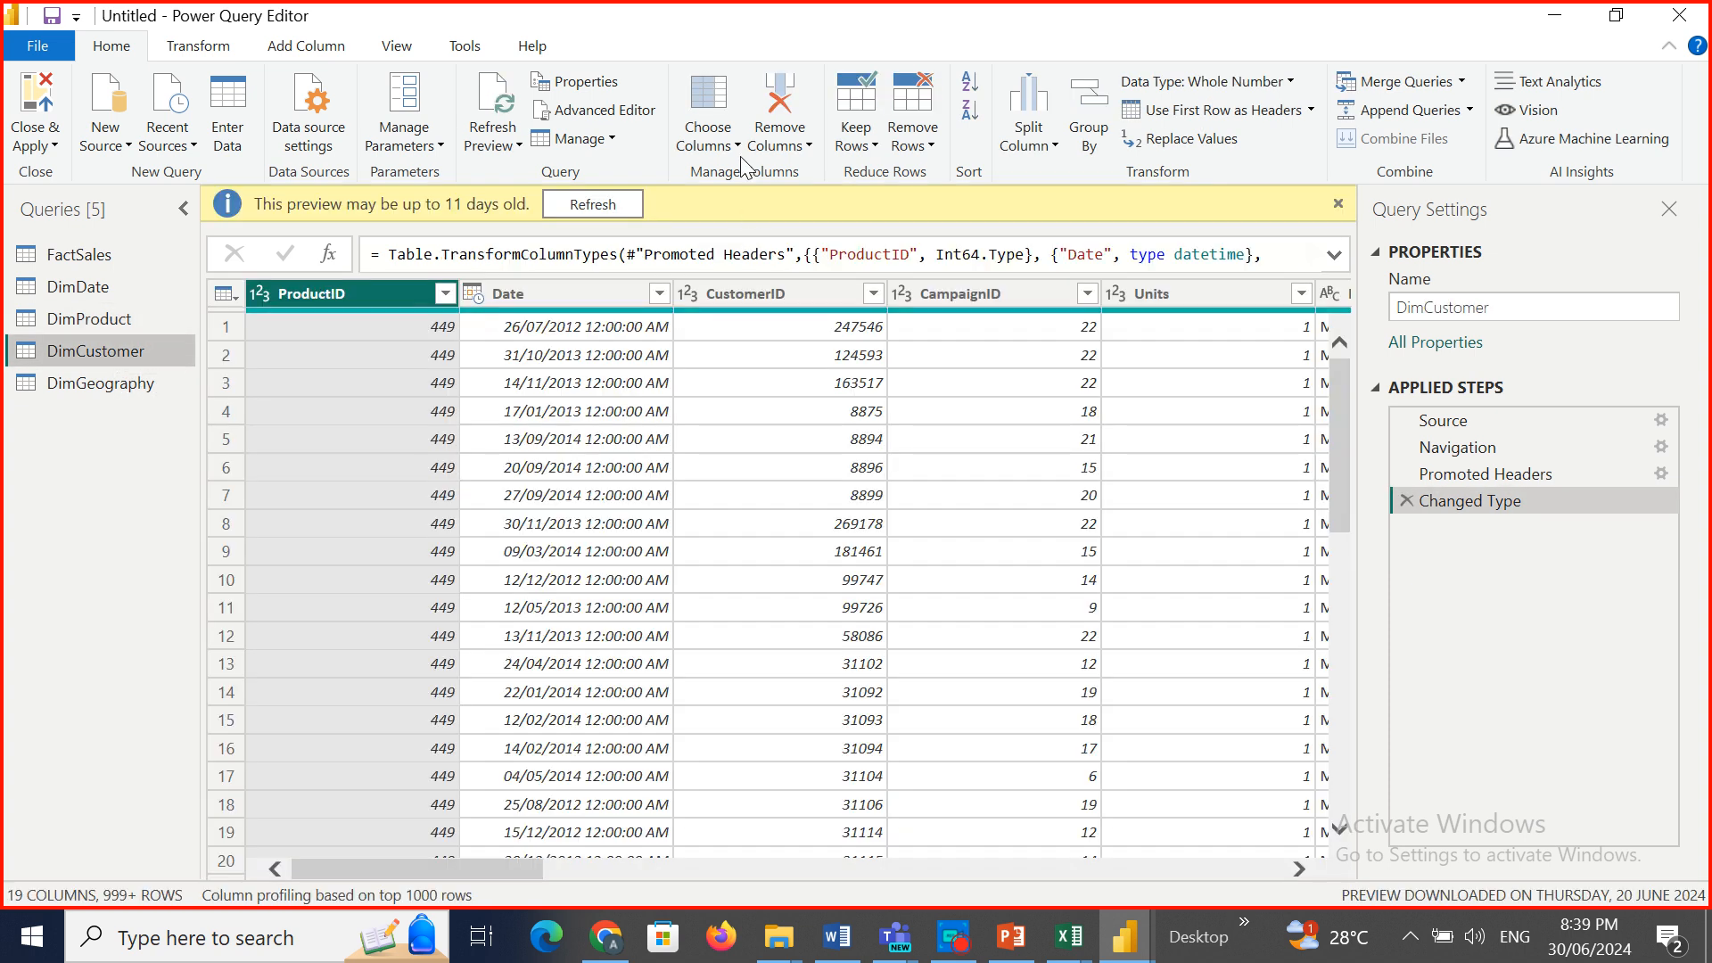
click(741, 145)
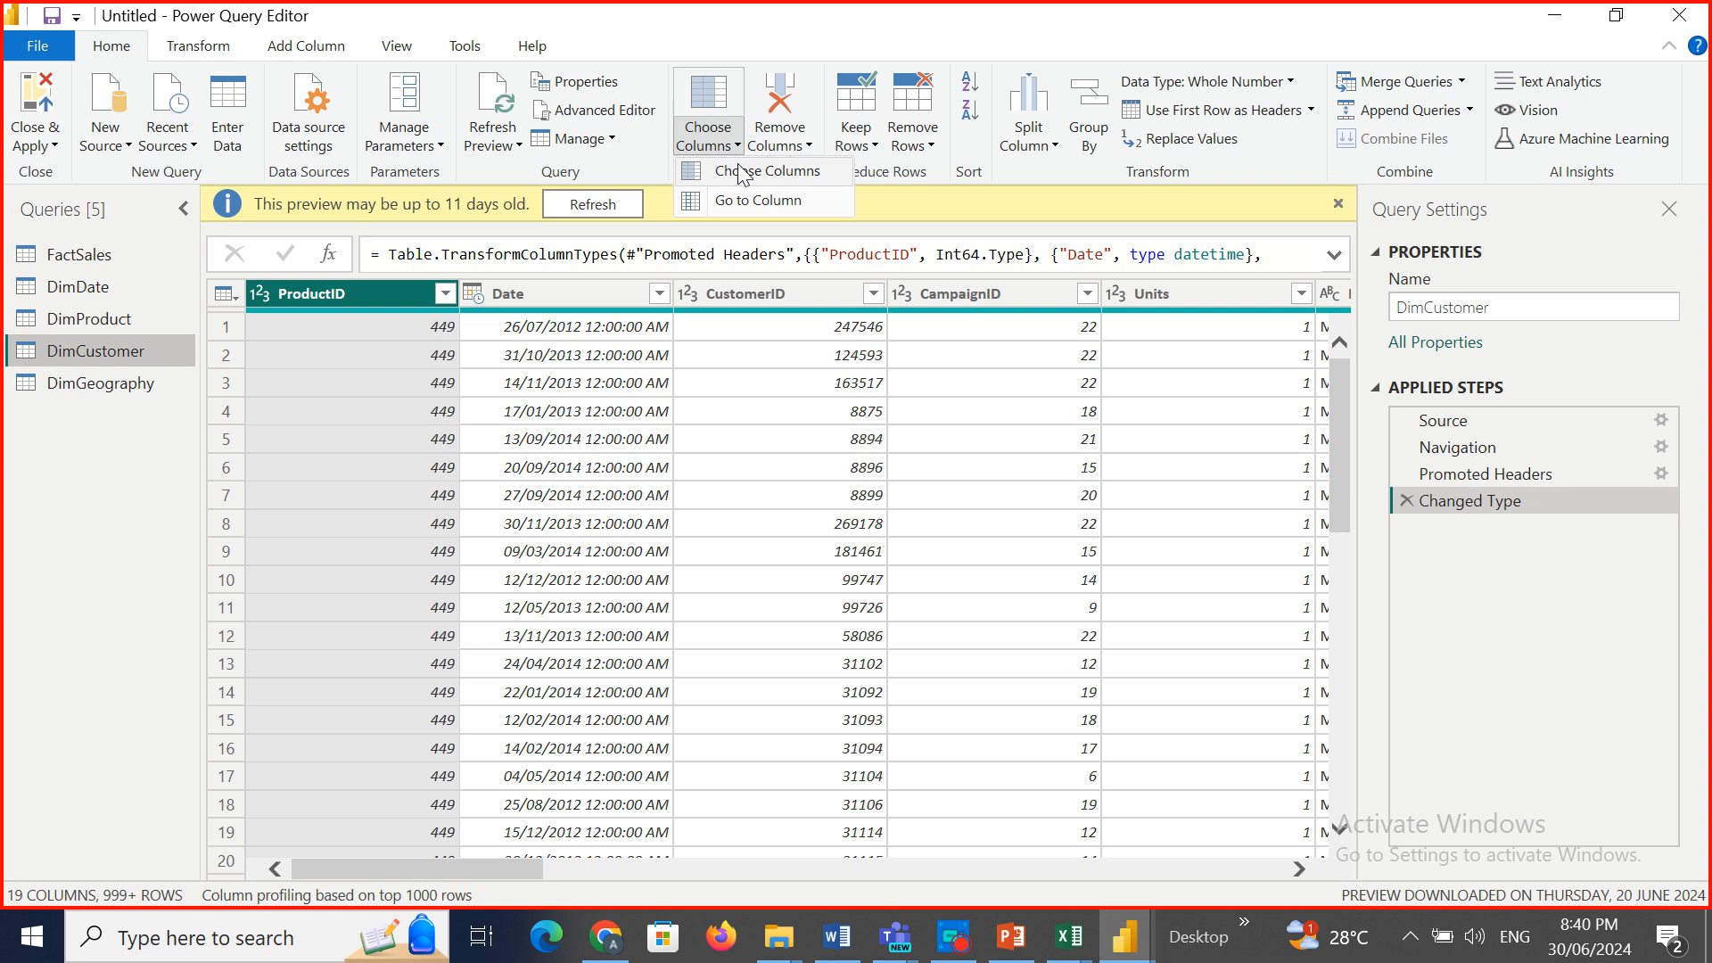
click(739, 172)
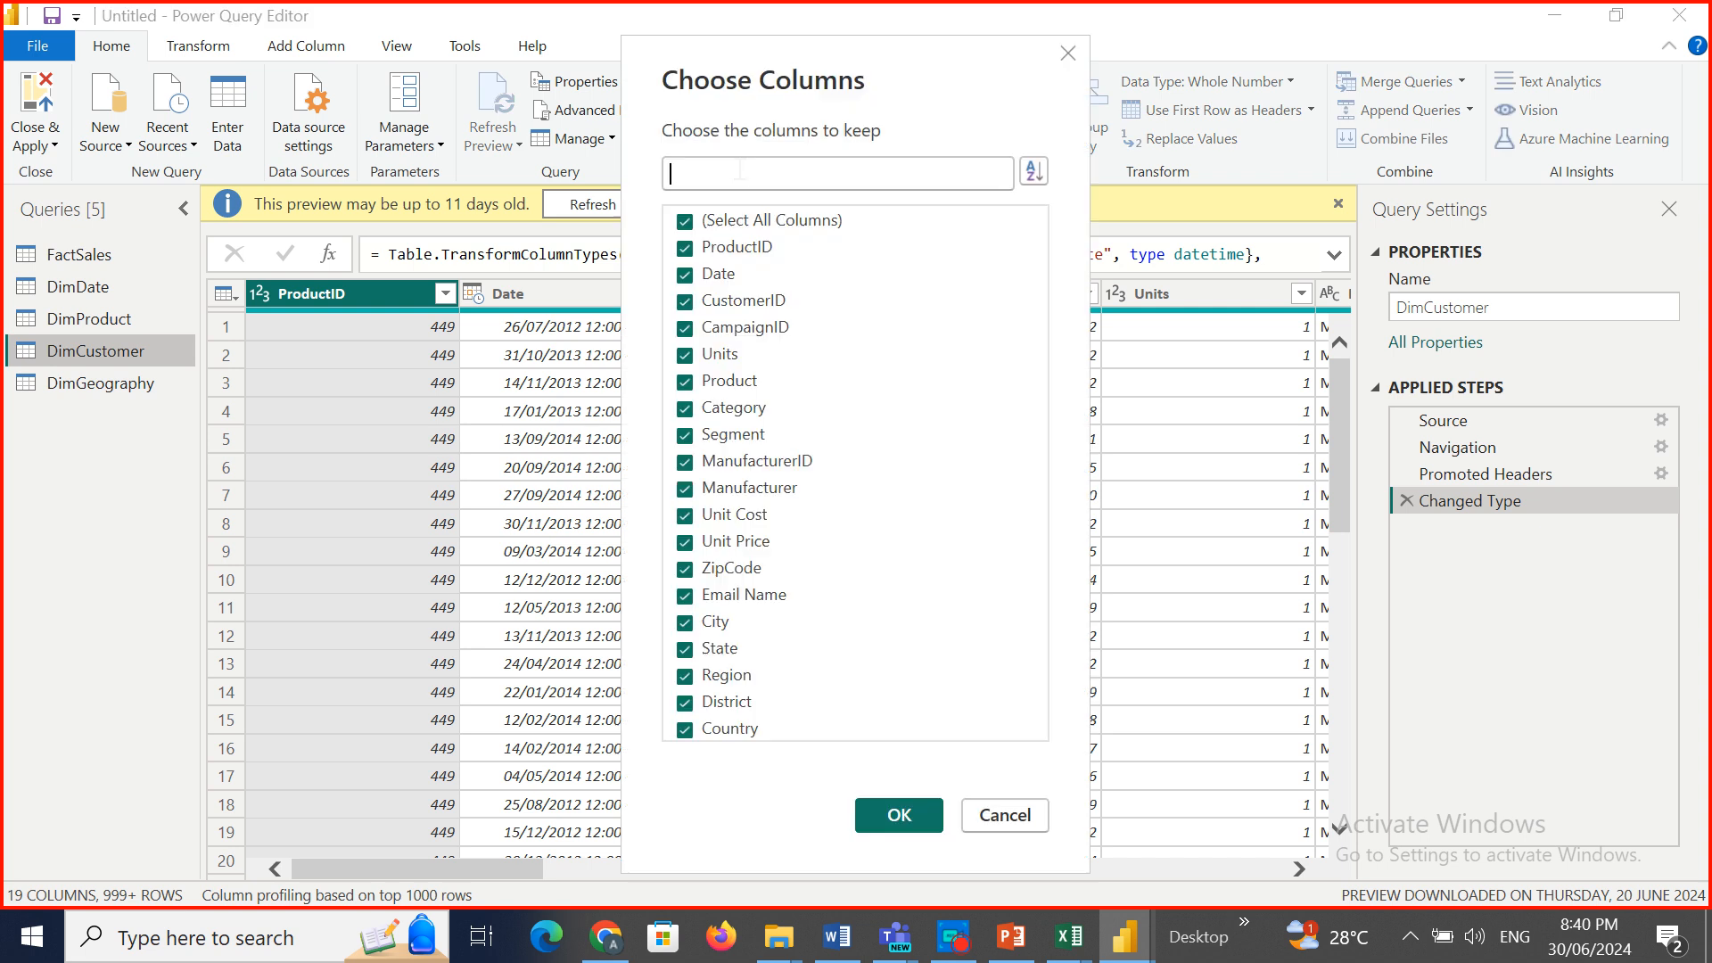
click(685, 221)
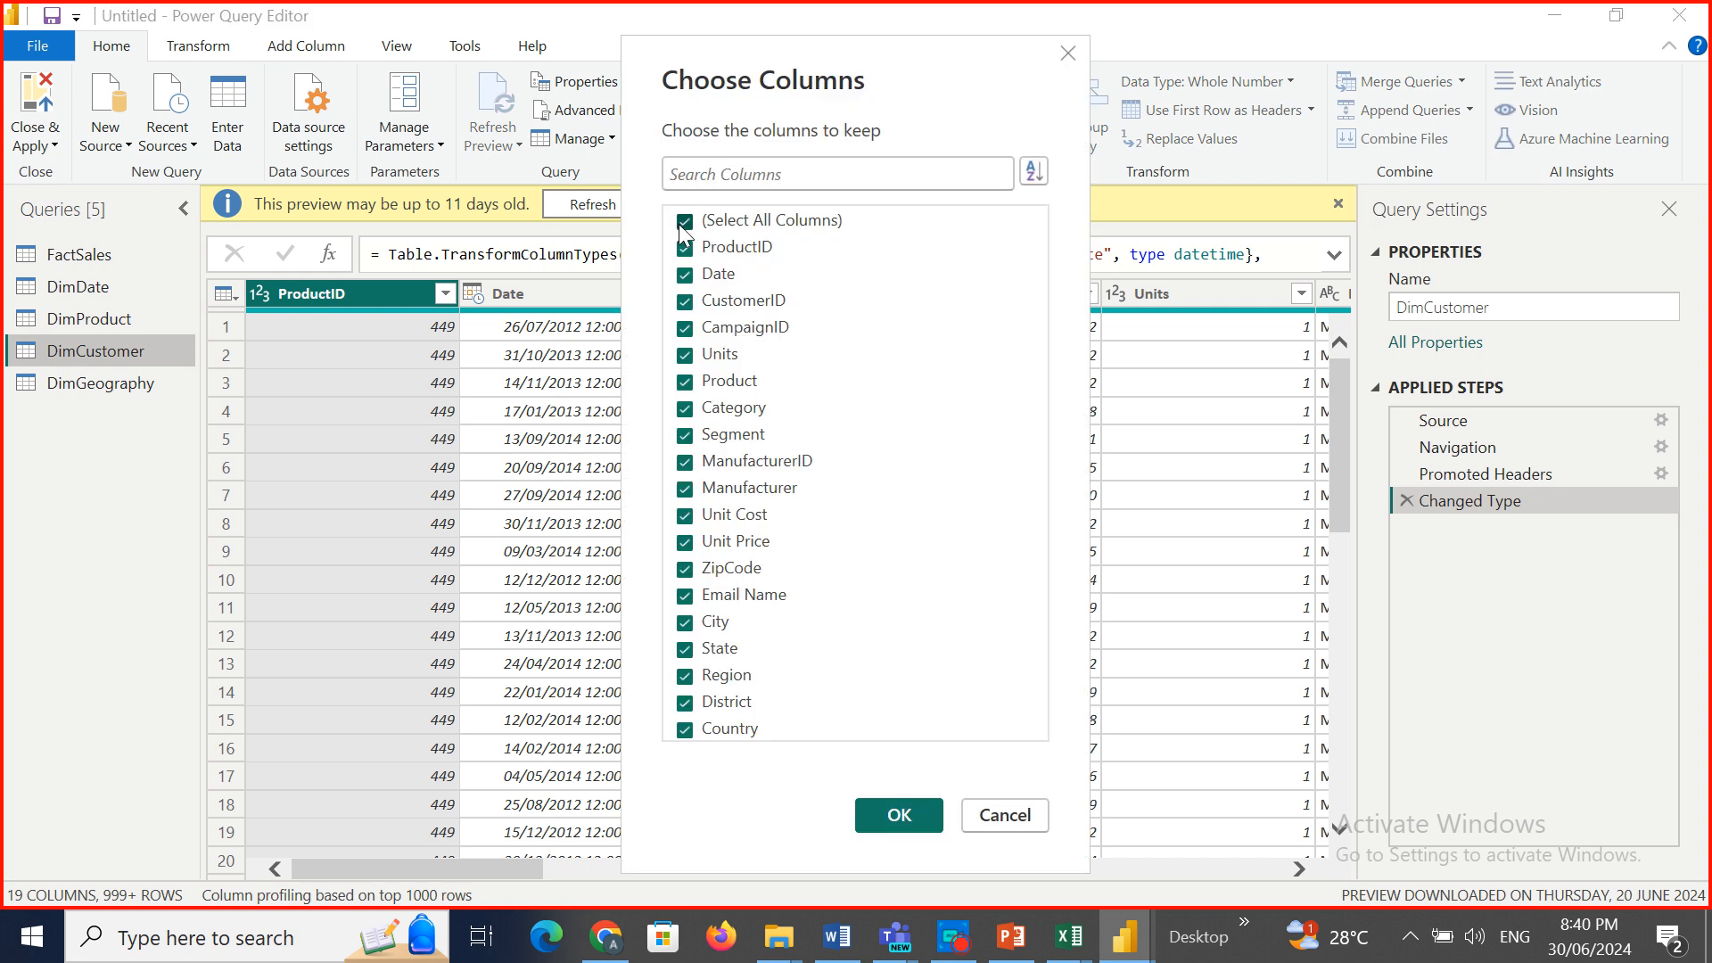
click(685, 304)
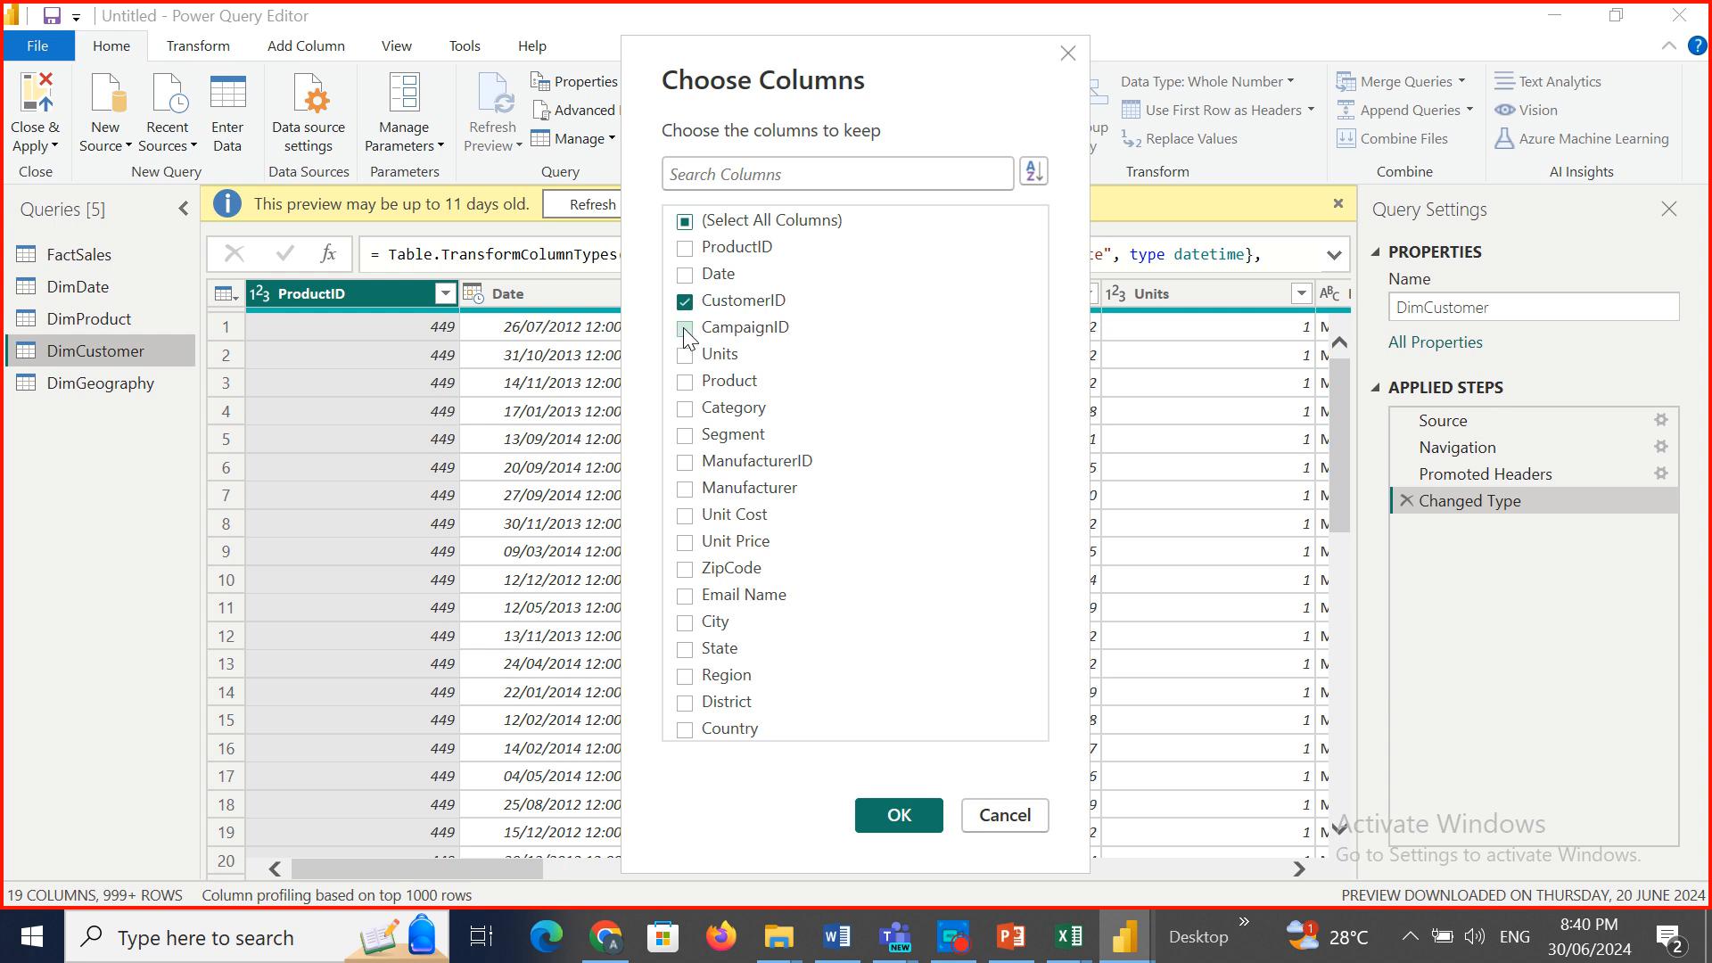
click(685, 330)
click(685, 330)
click(685, 604)
click(685, 573)
click(685, 625)
click(685, 654)
click(685, 678)
click(683, 705)
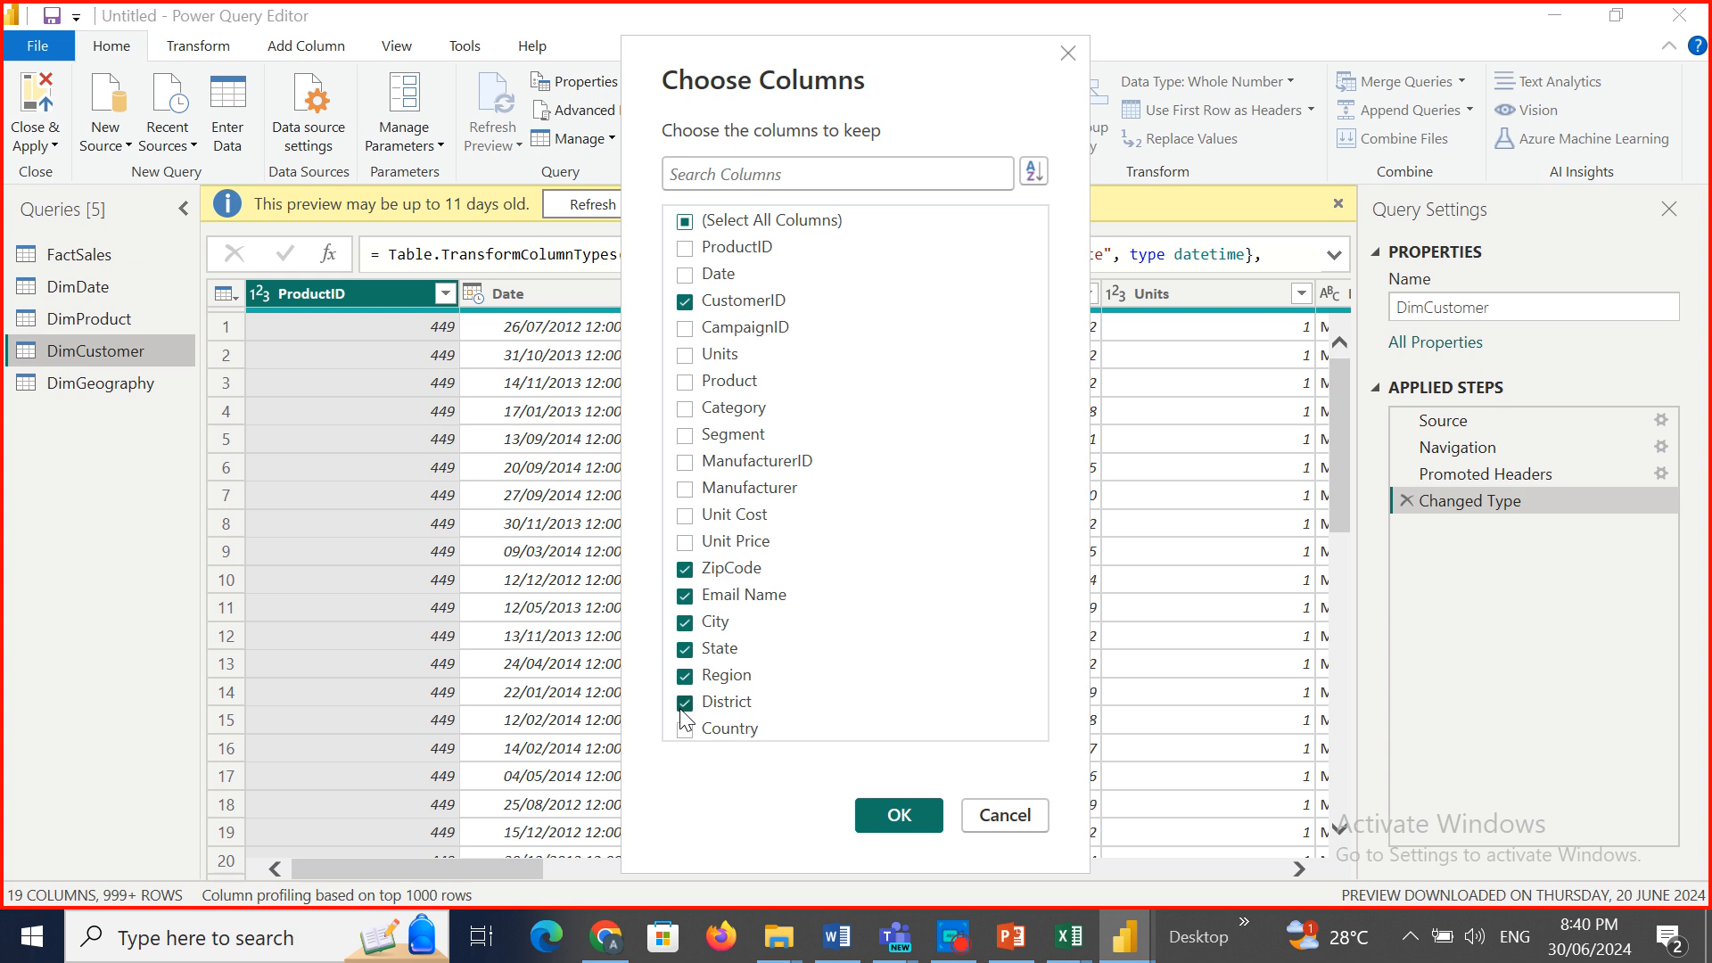
click(684, 732)
Exclude ZipCode, City, State, Region, District and Country from the selection, keeping only CustomerID and Email Name in DimCustomer.
click(684, 571)
click(685, 622)
click(683, 653)
click(686, 678)
click(685, 703)
click(687, 729)
click(896, 815)
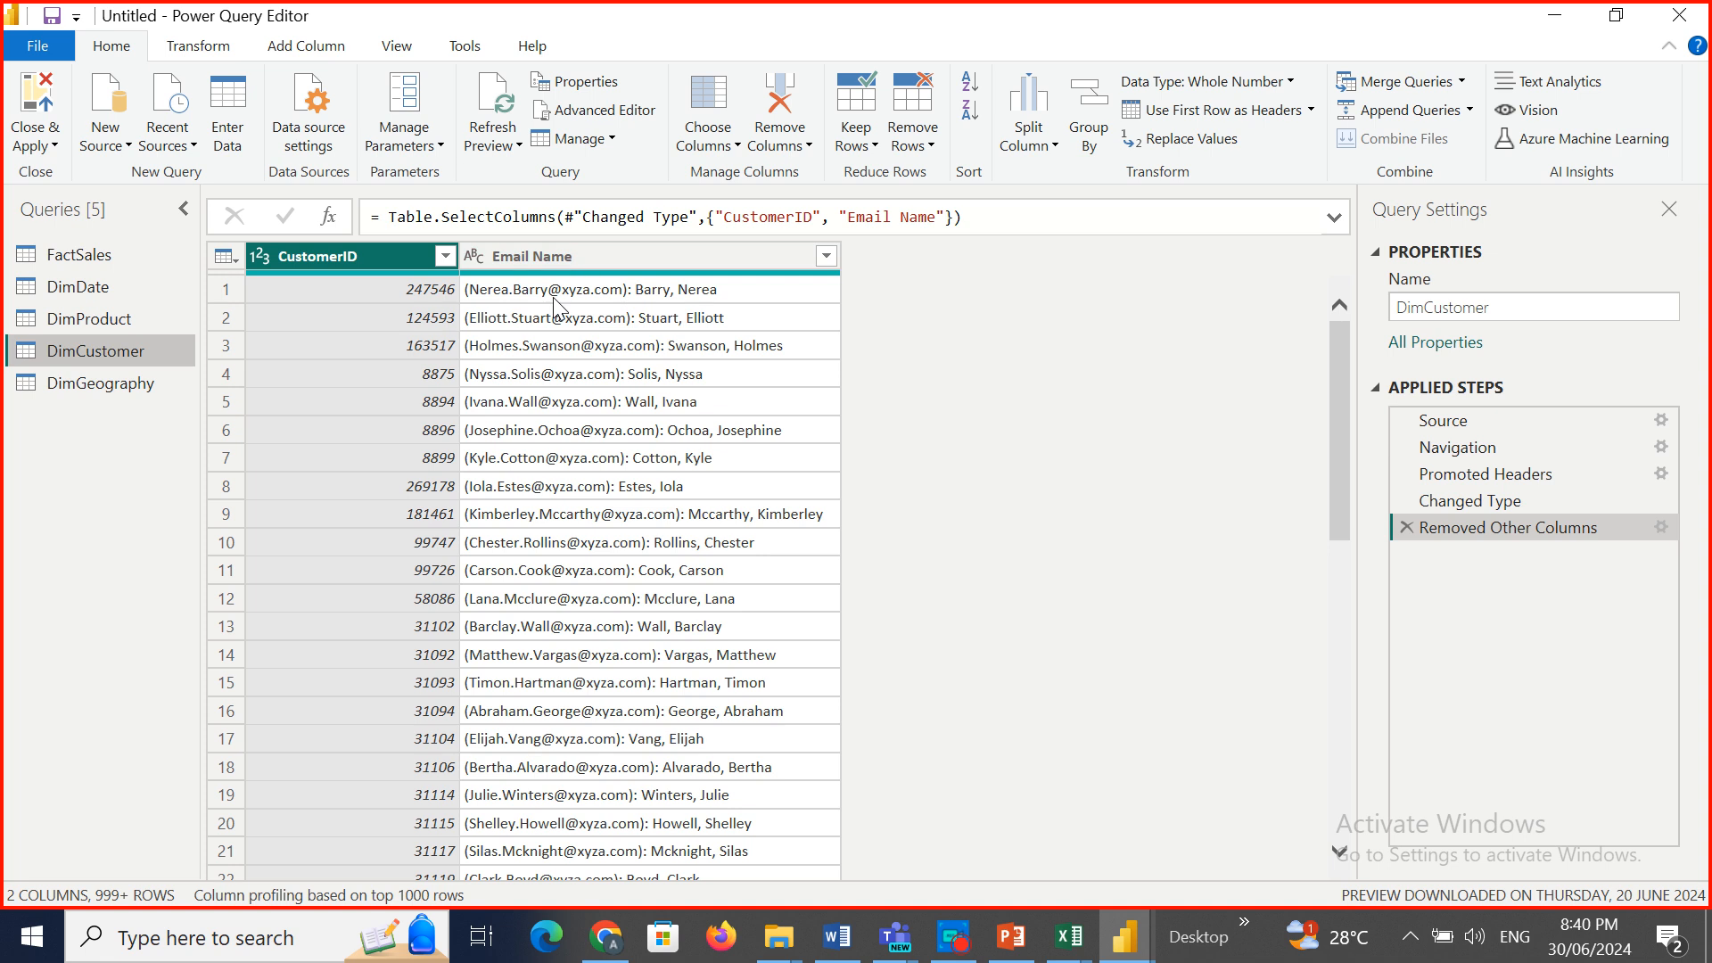
Split the Email Name column by the colon delimiter at its left-most occurrence.
click(601, 258)
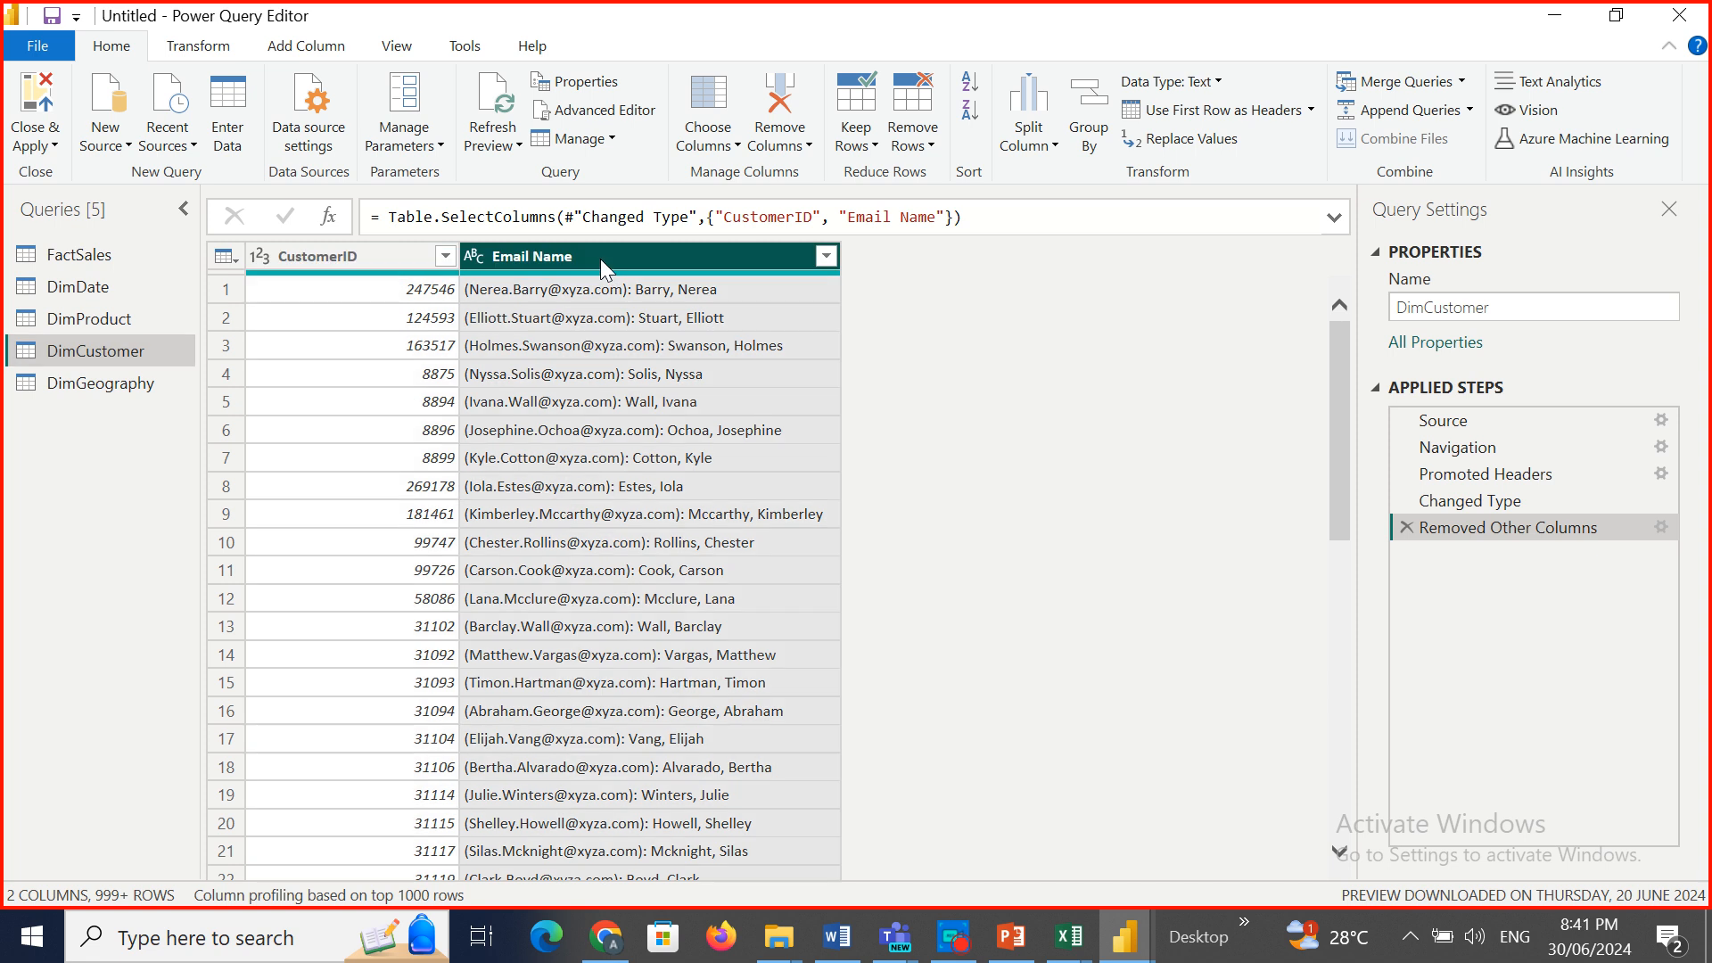
right_click(602, 259)
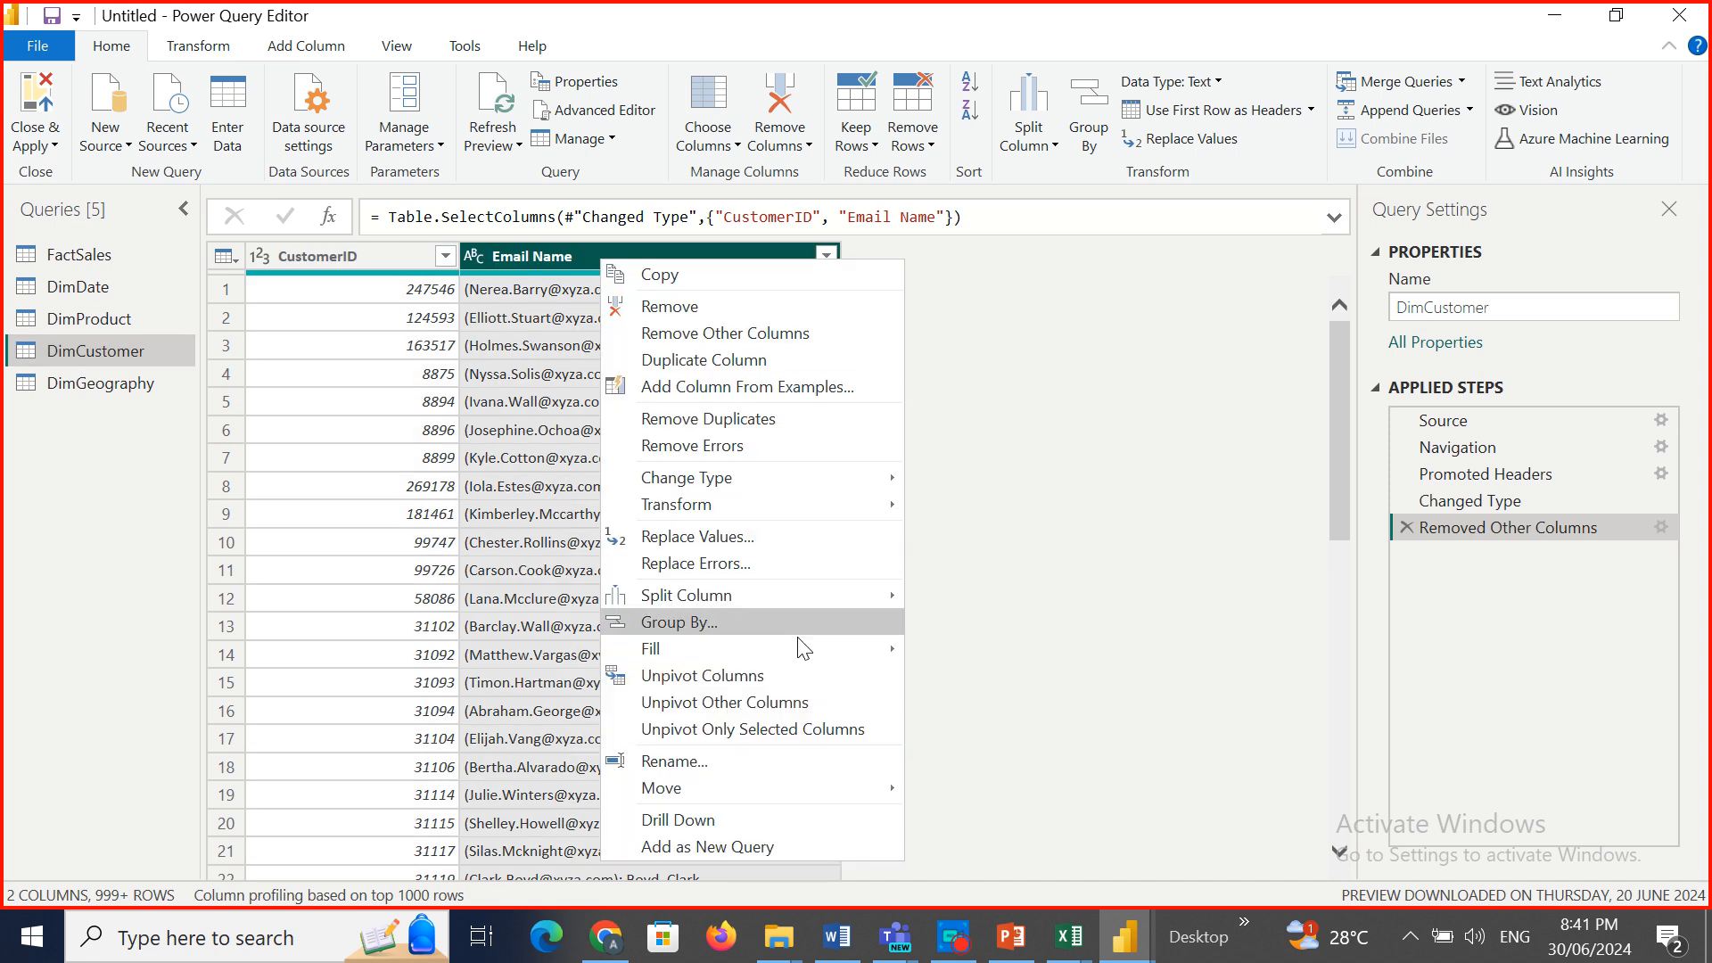
mouse_move(804, 595)
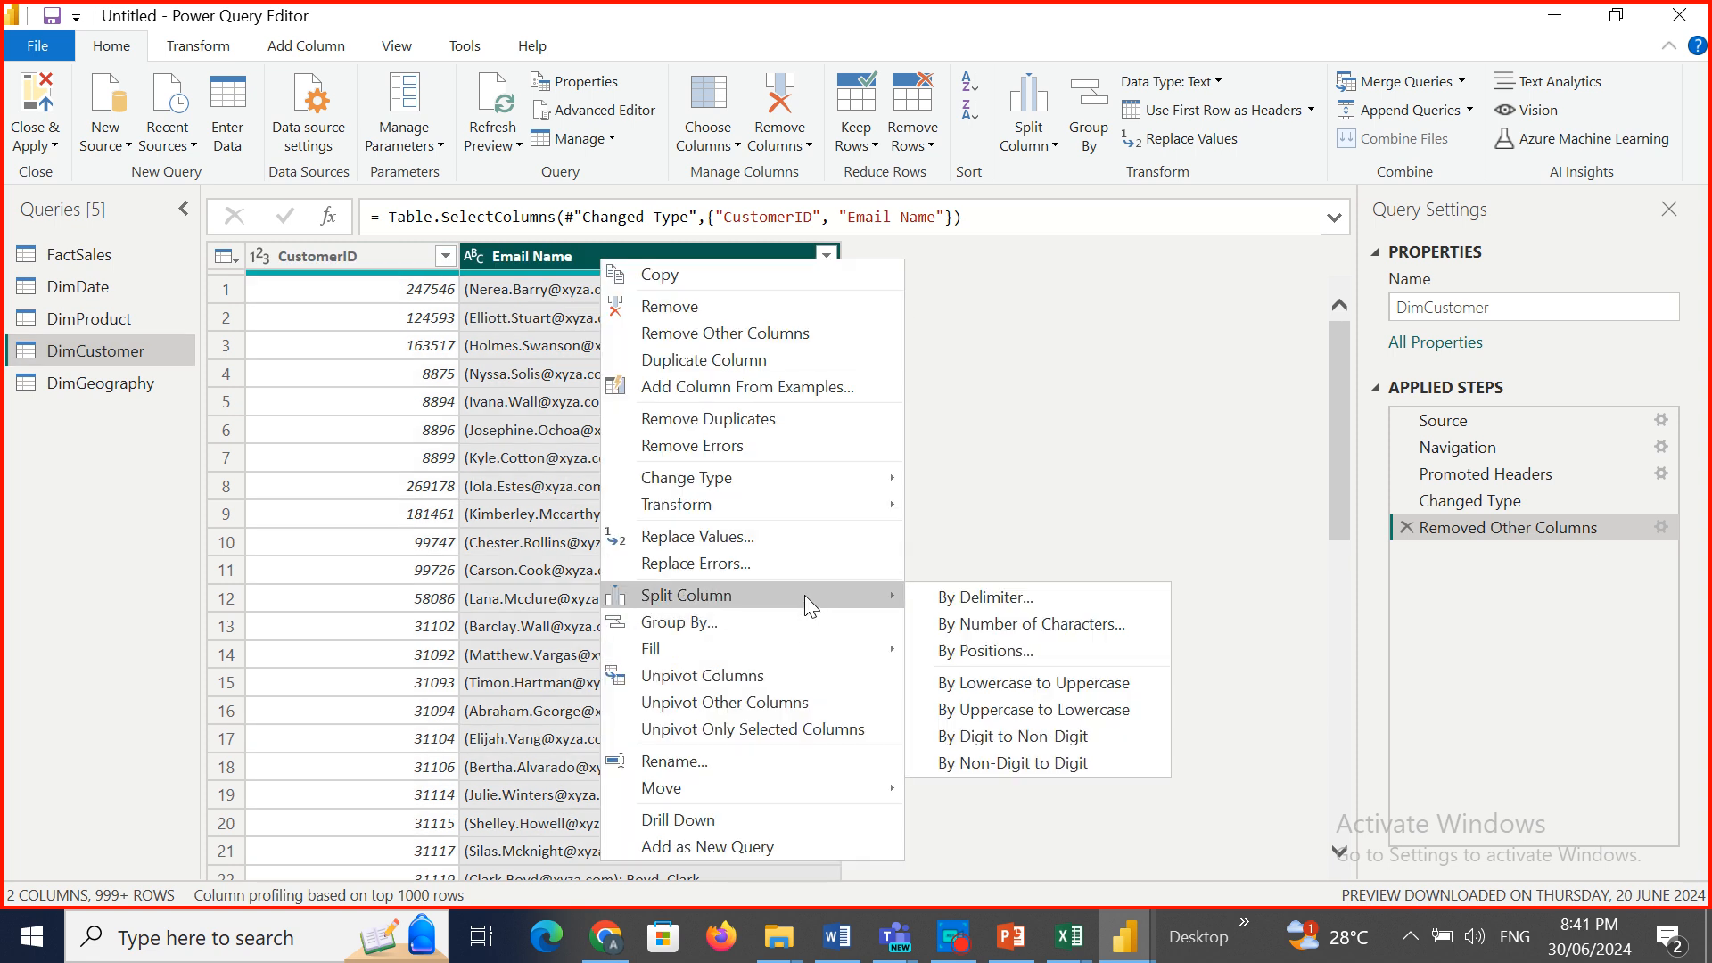
click(976, 594)
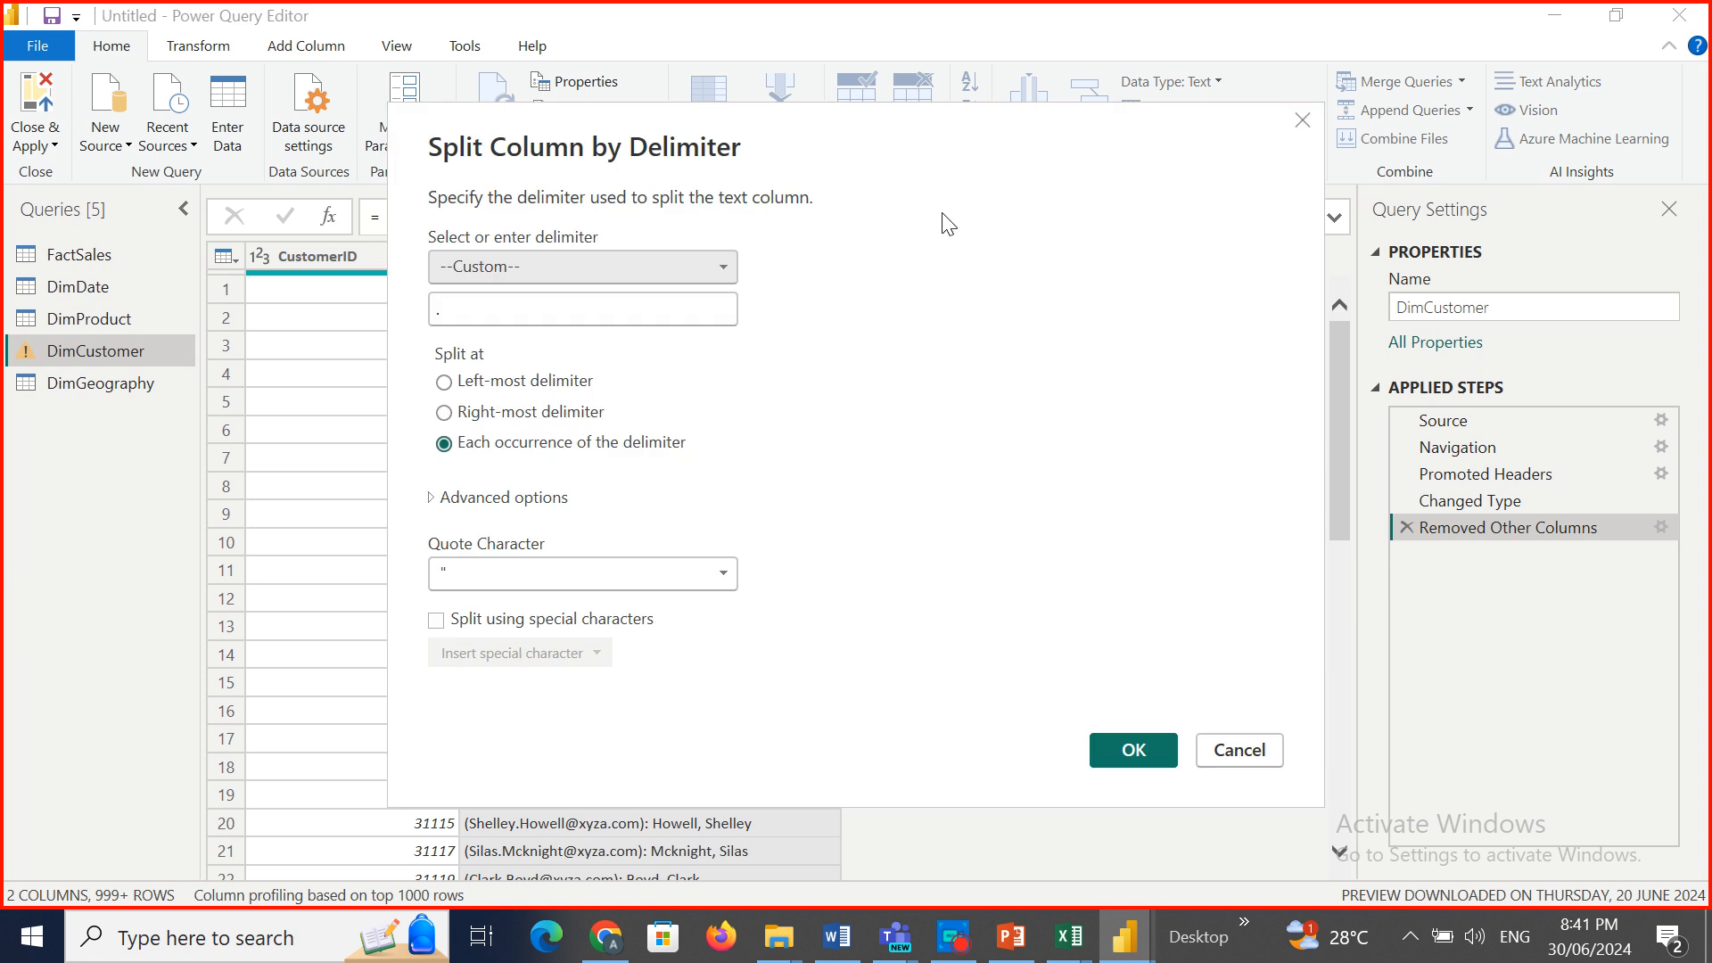
drag(955, 172, 1377, 185)
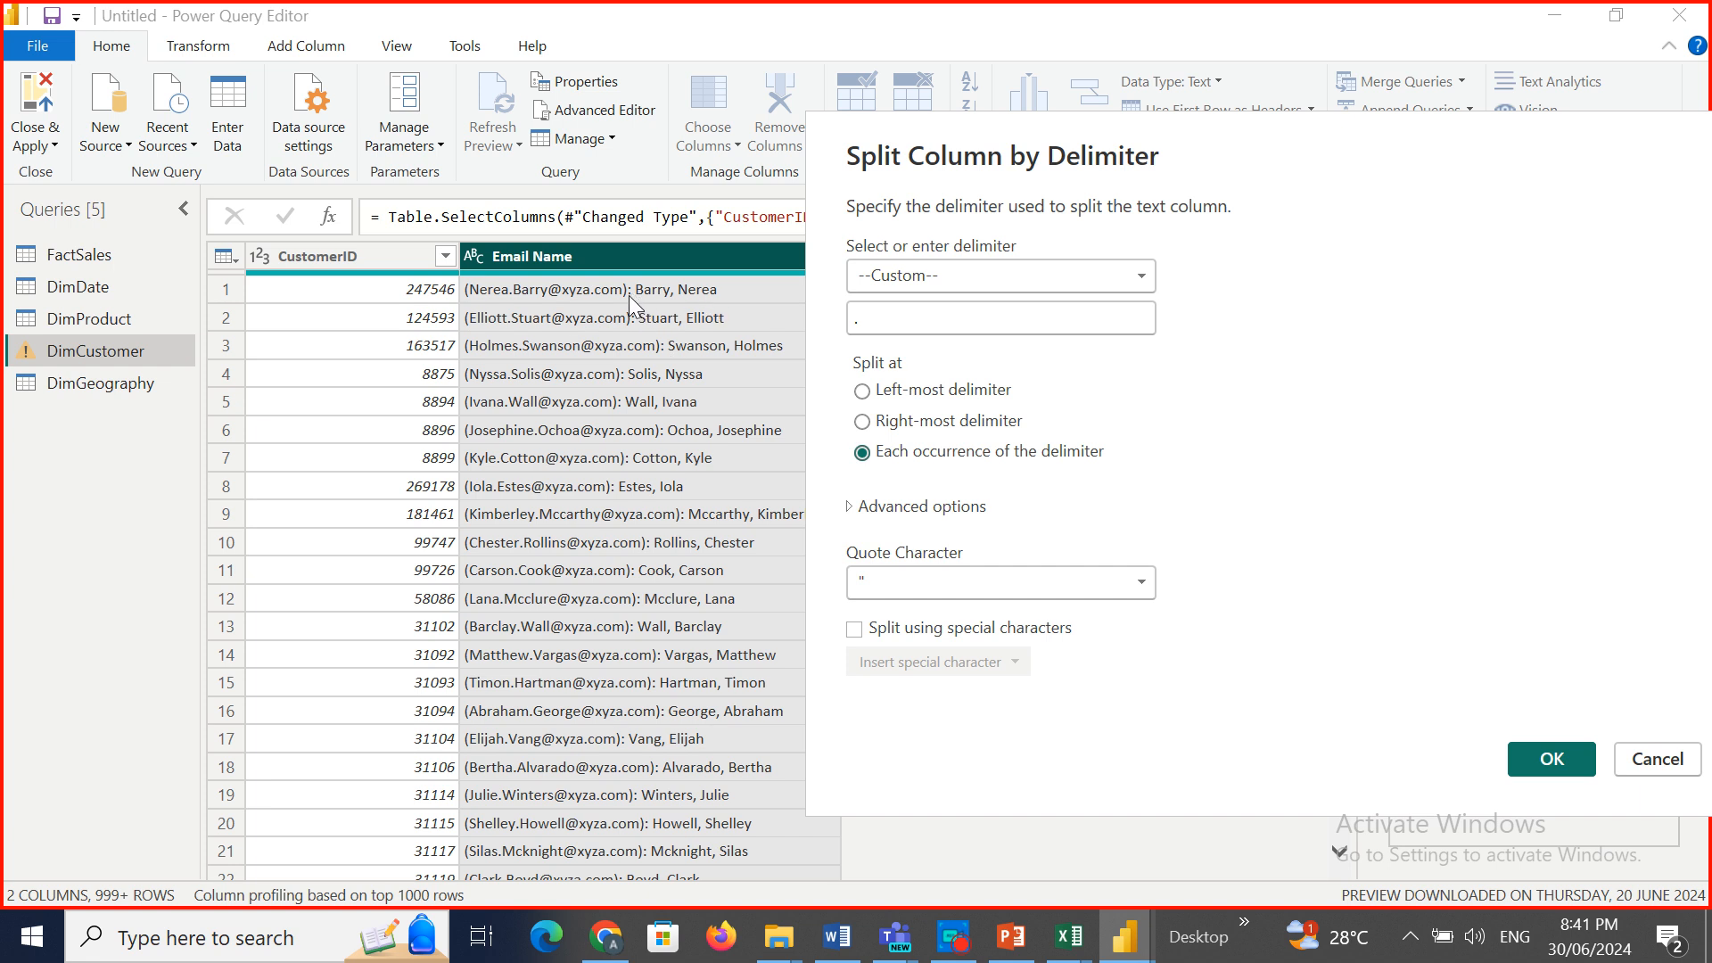
click(1073, 277)
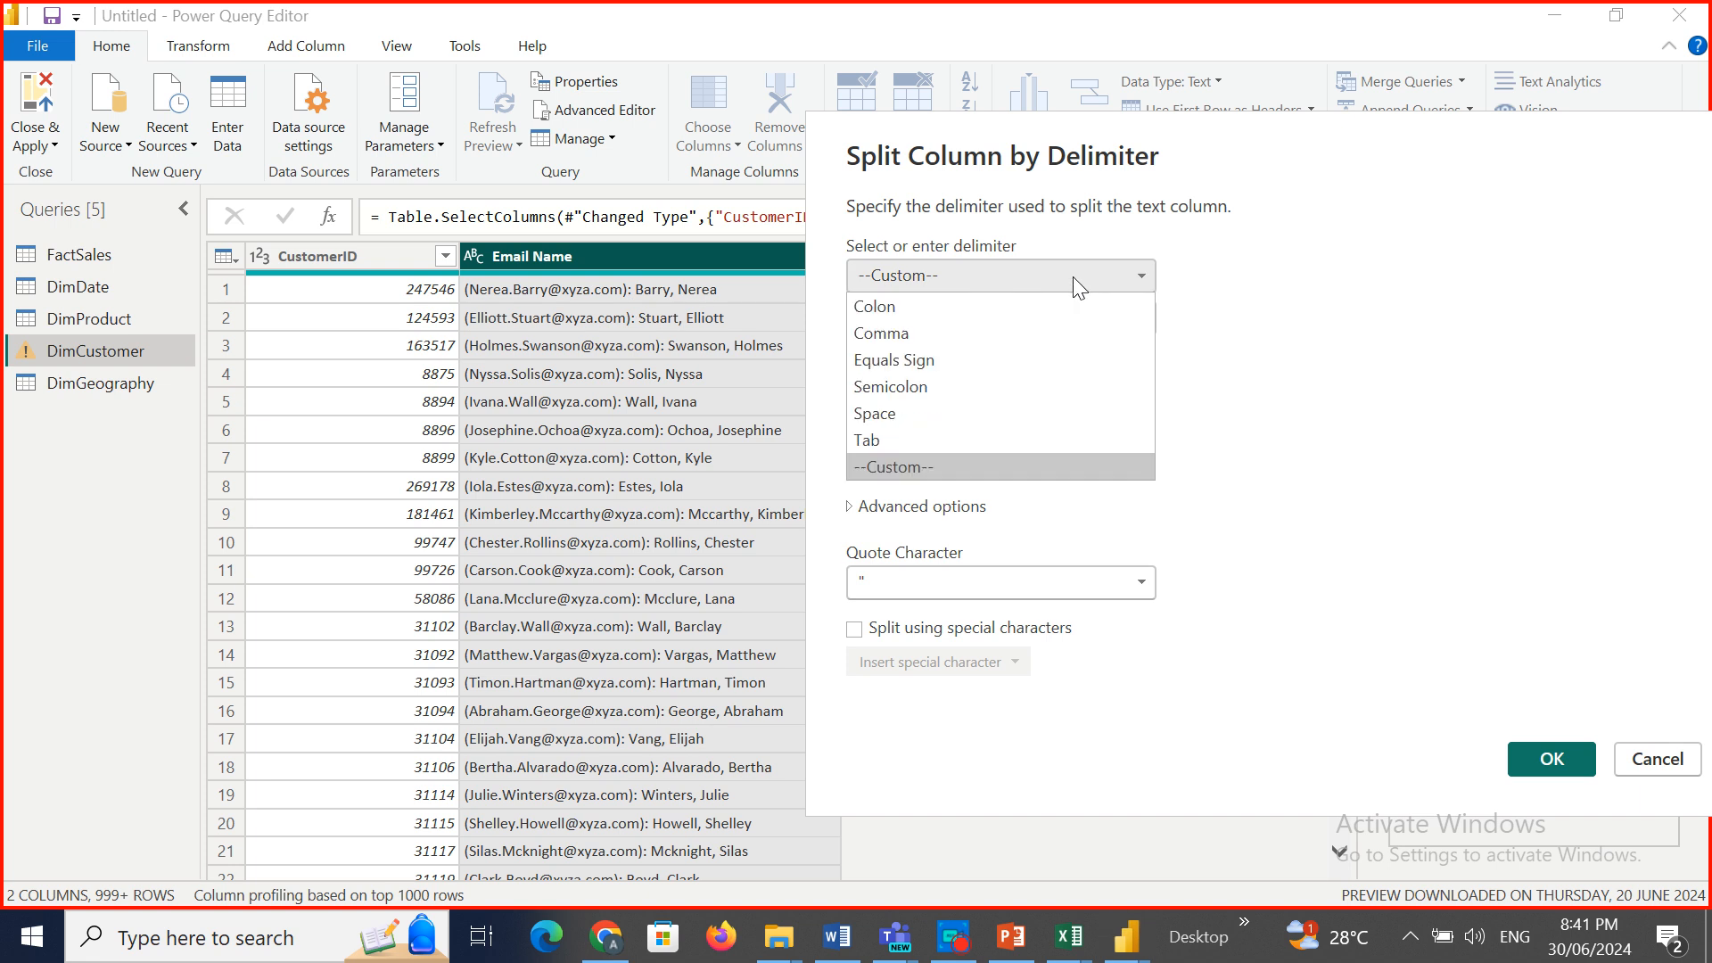
click(902, 333)
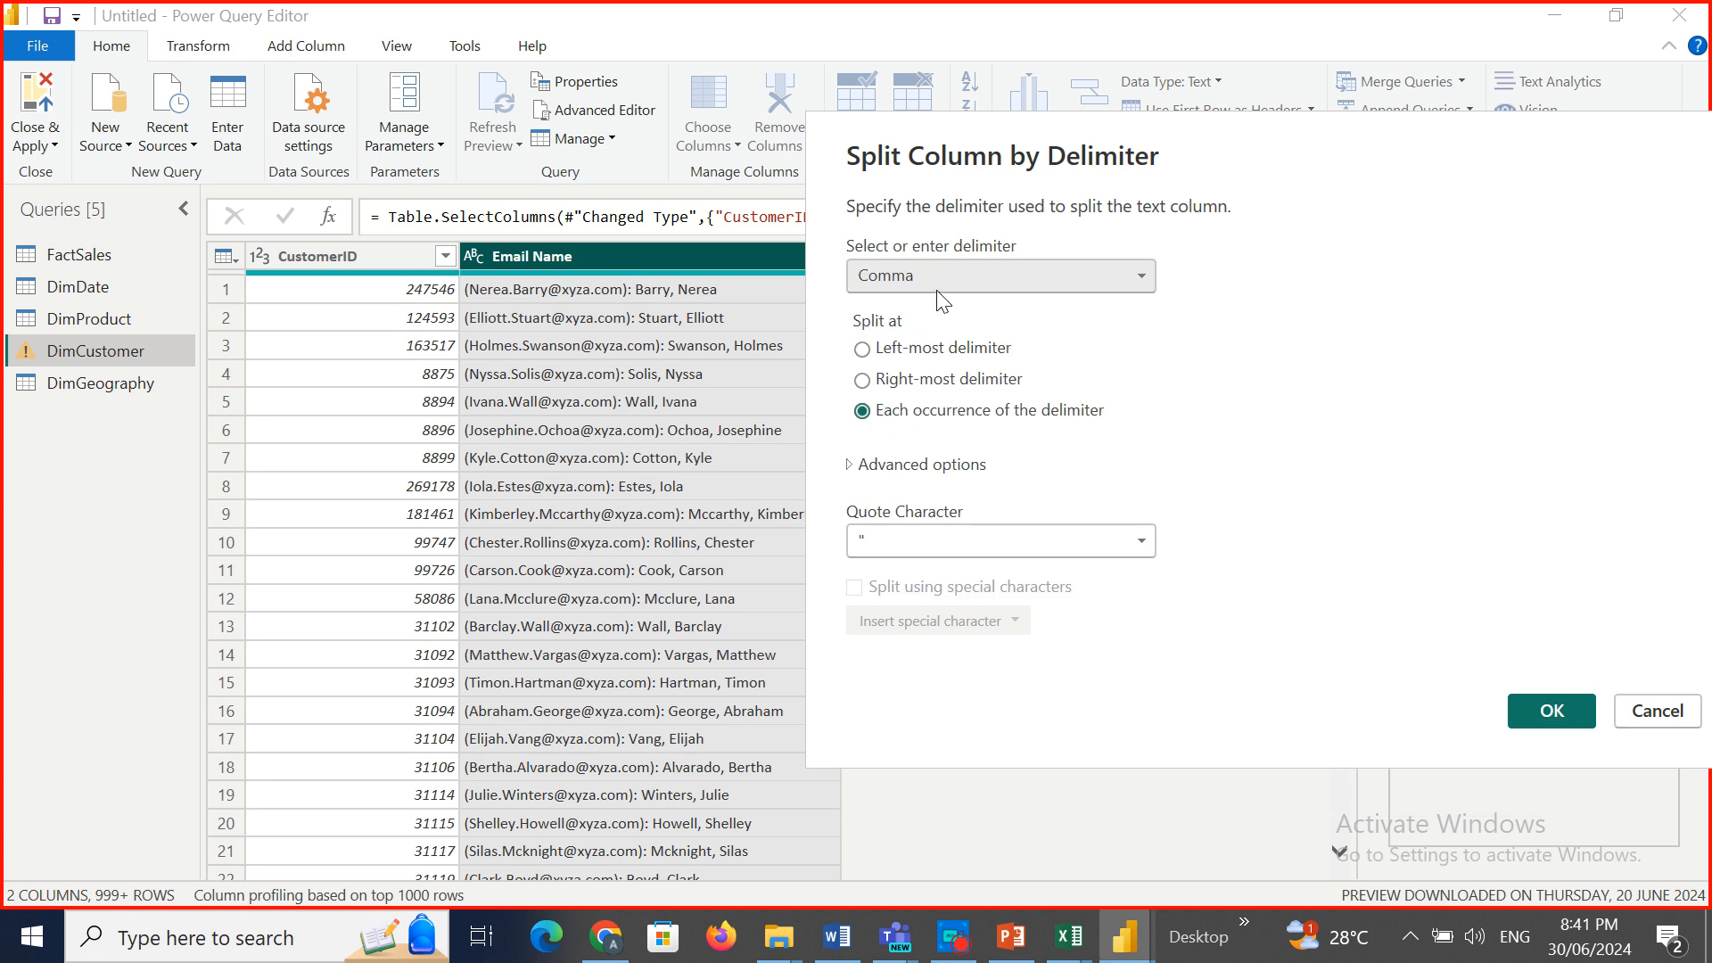
click(938, 273)
click(907, 308)
click(890, 347)
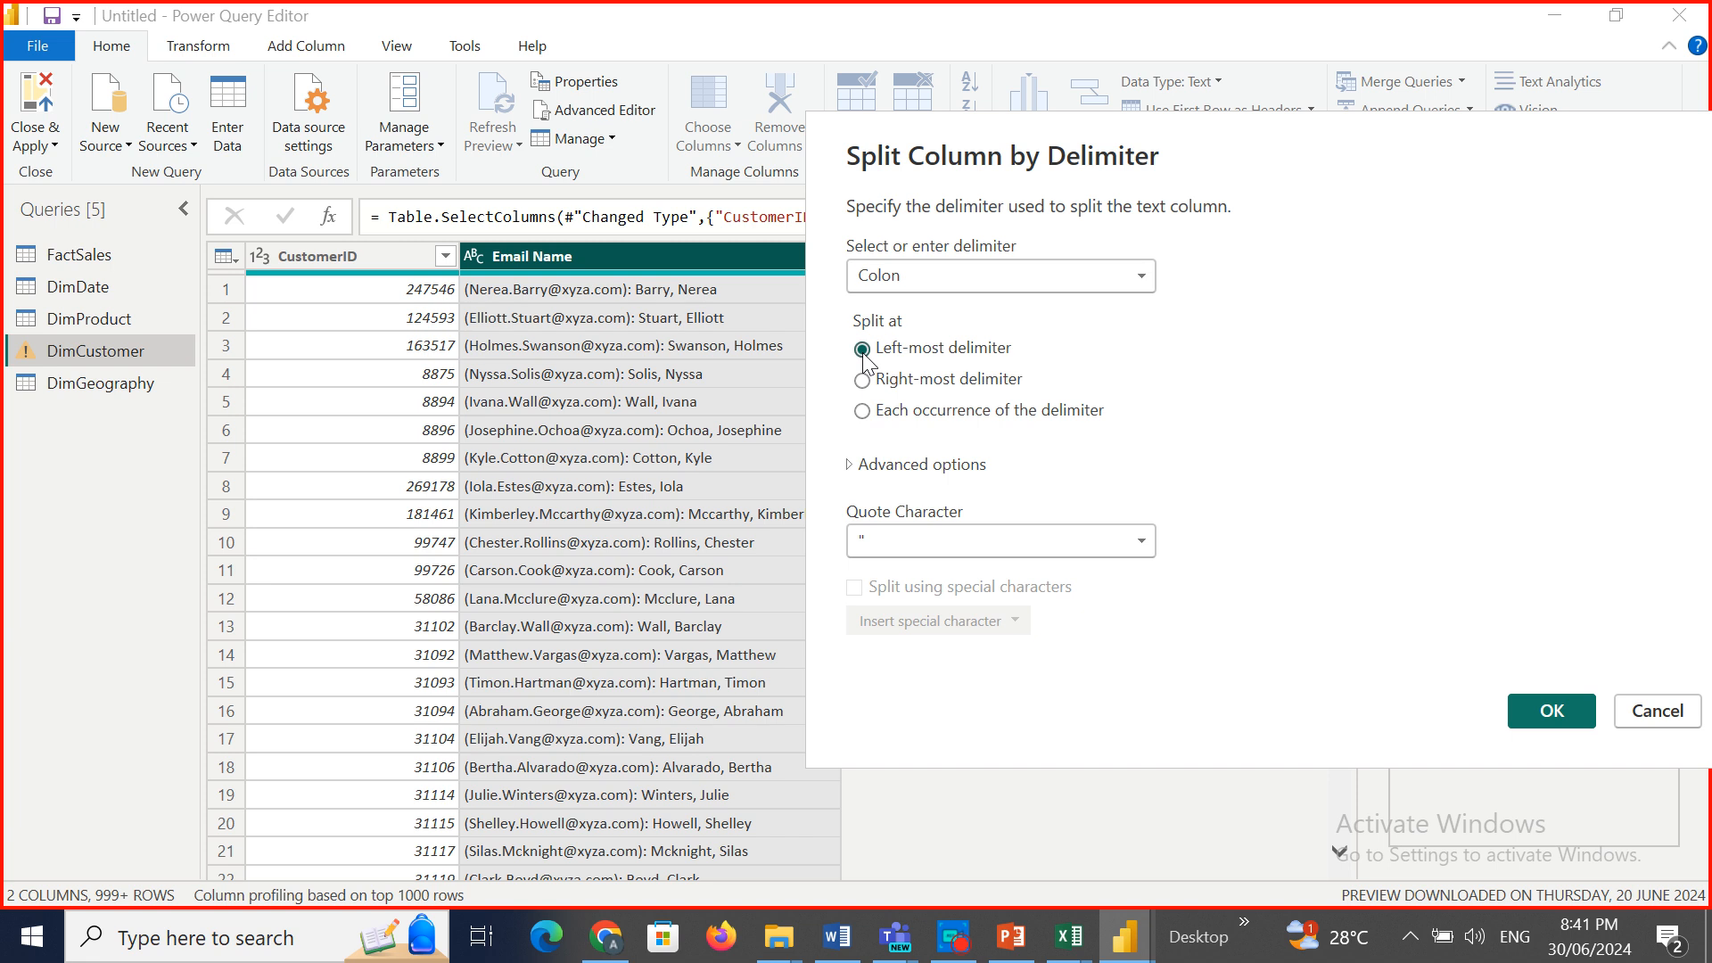
click(1531, 706)
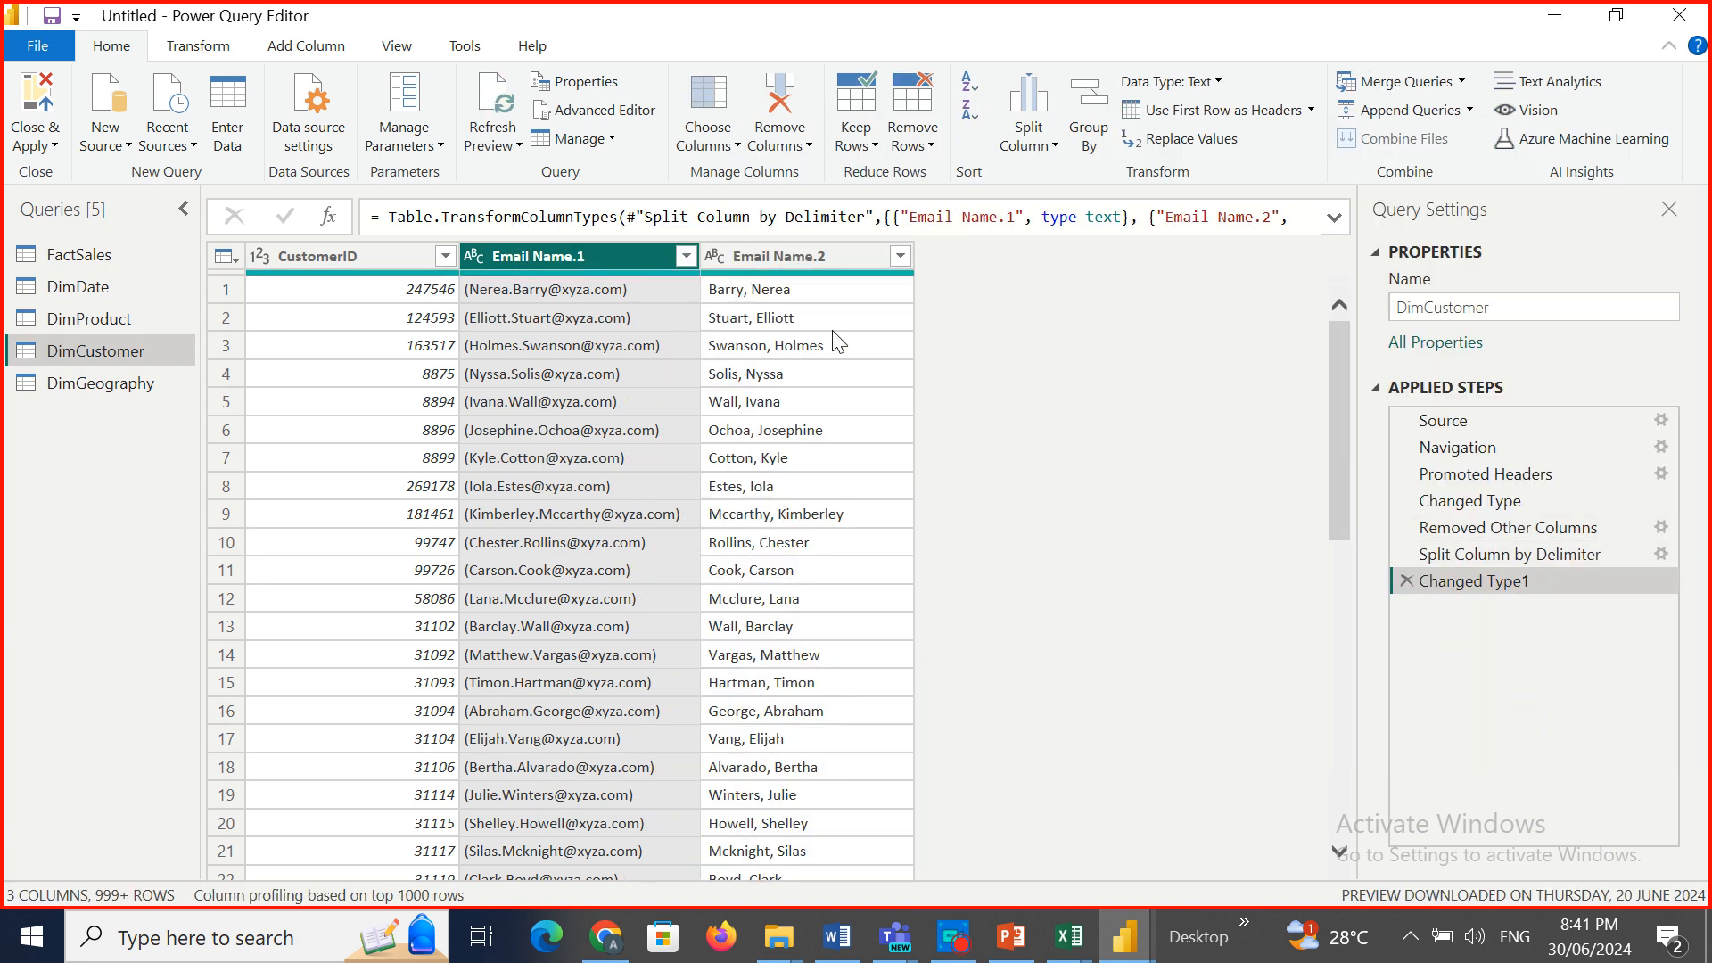
click(752, 258)
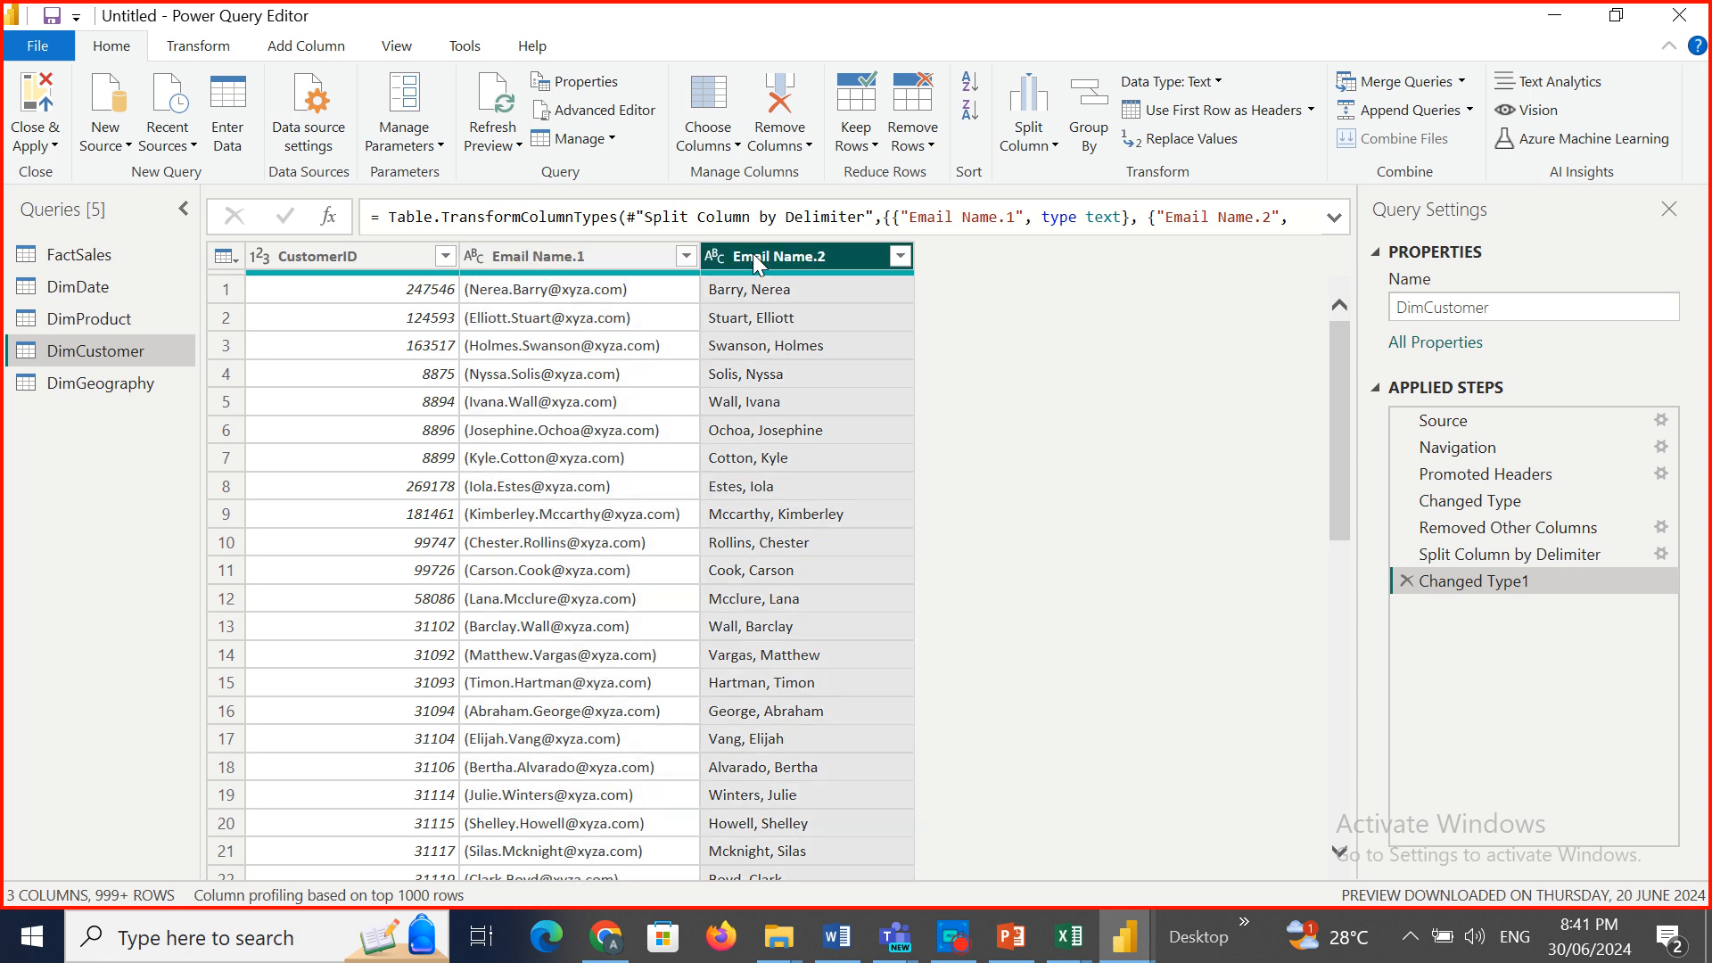
click(1032, 138)
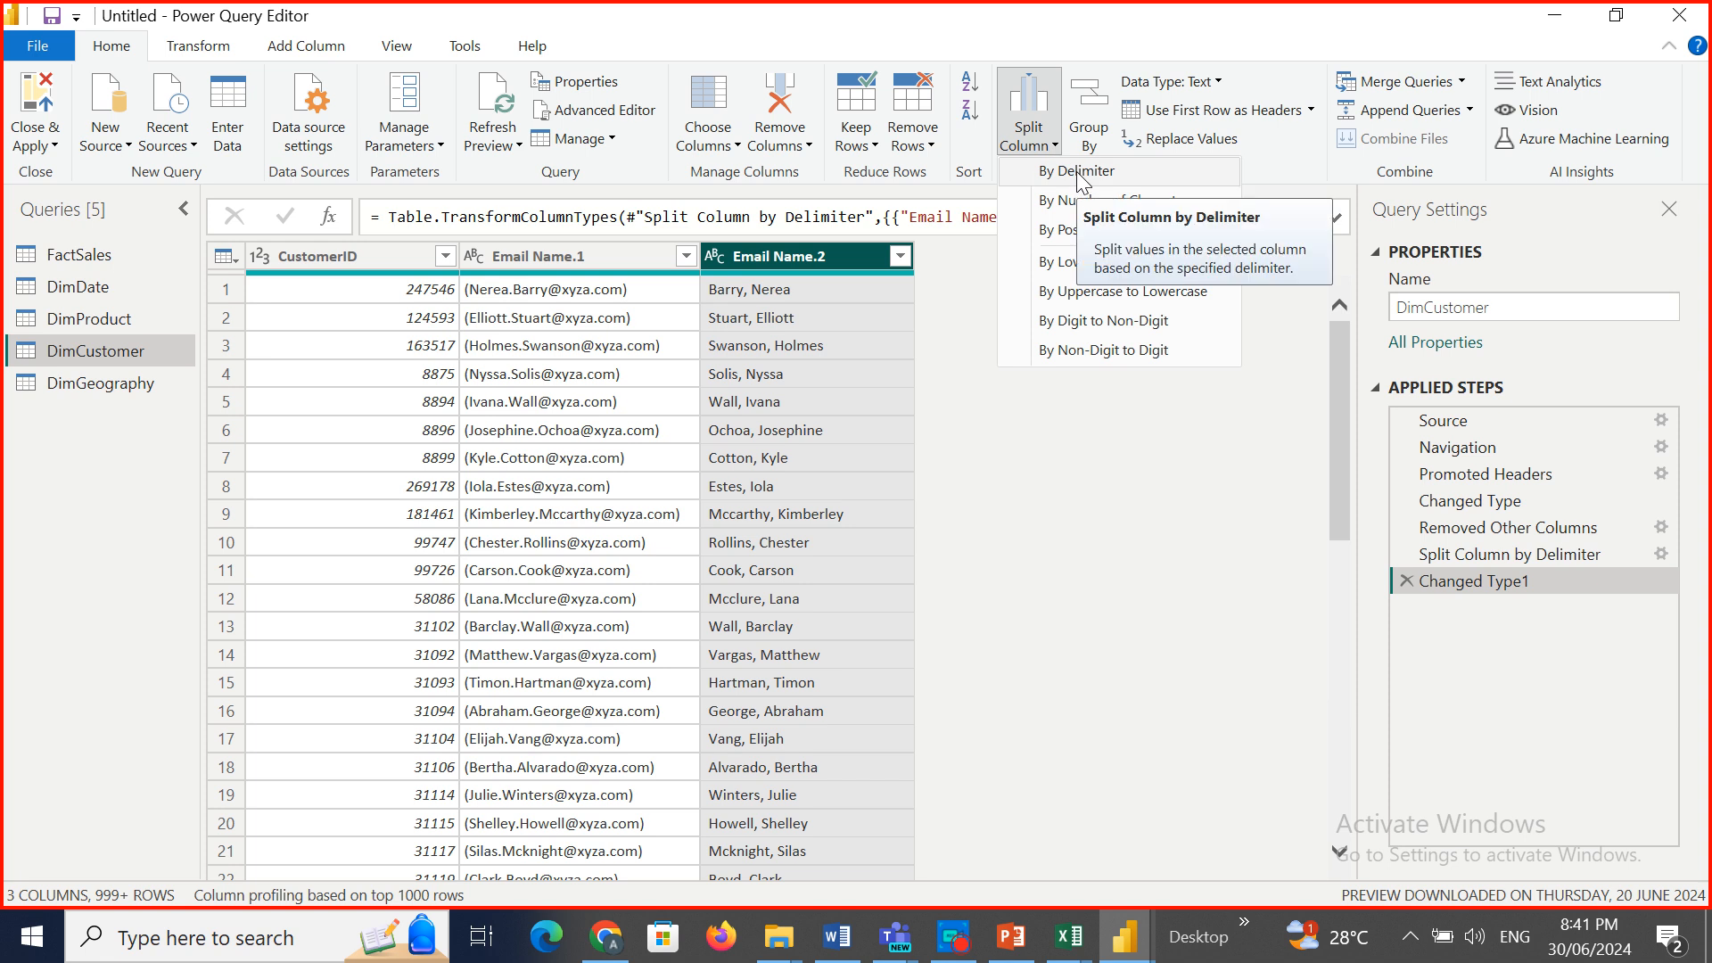
click(1078, 172)
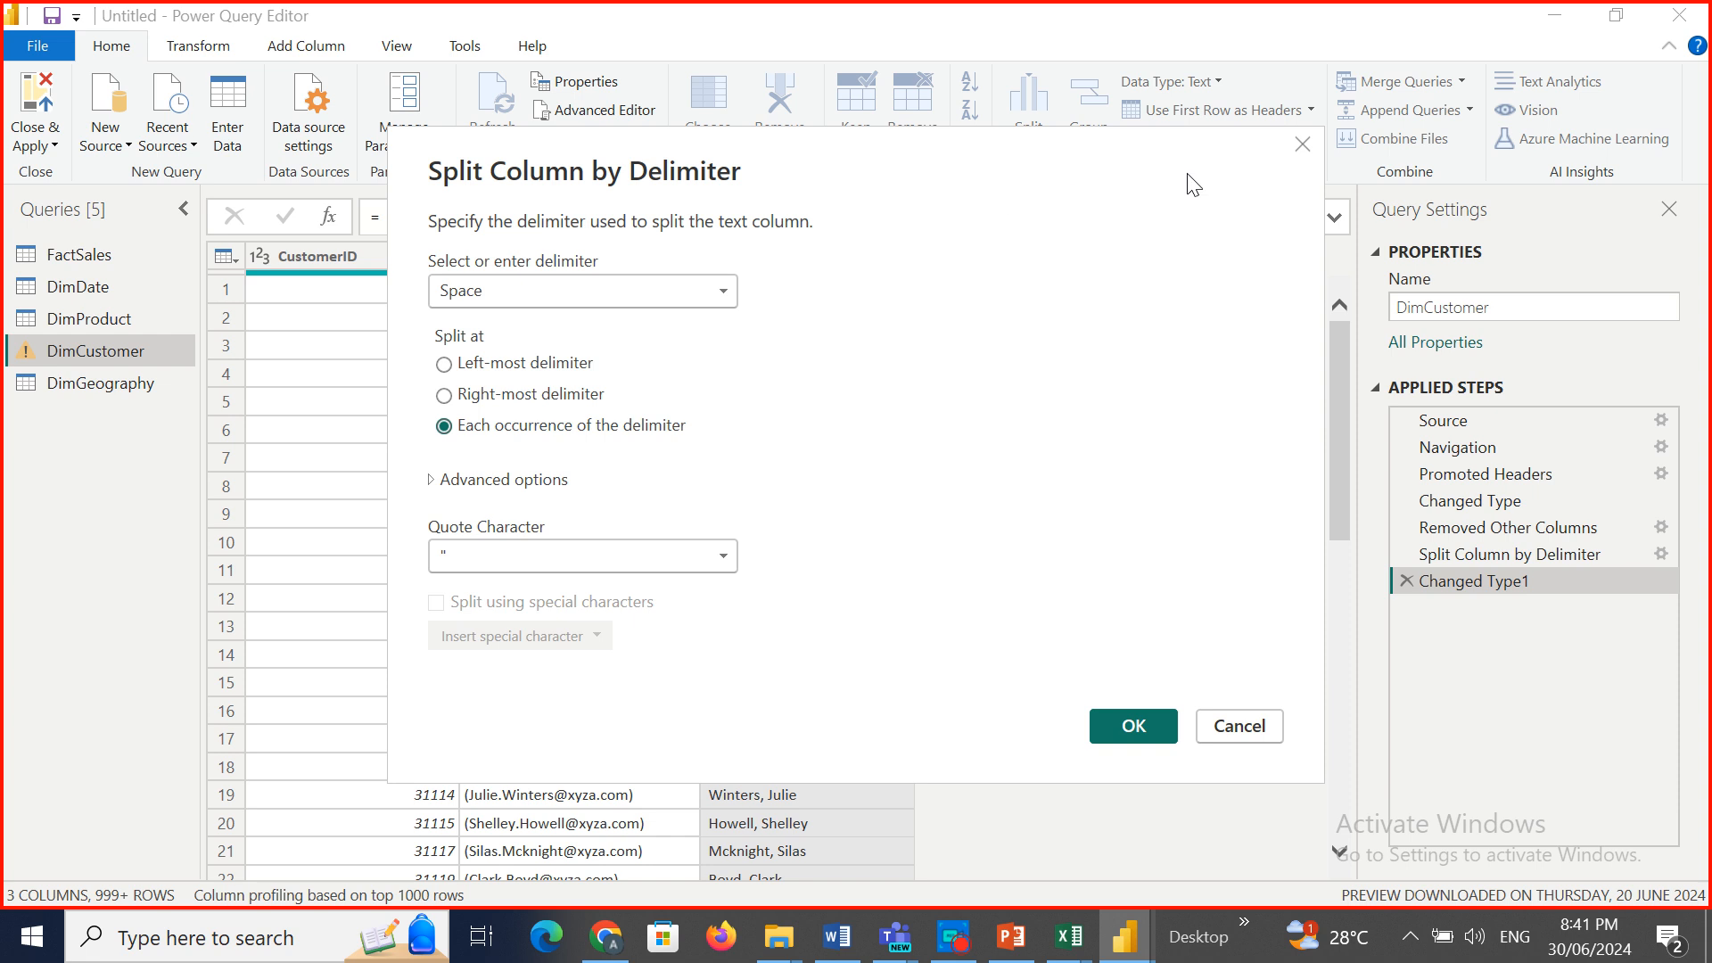
click(1302, 145)
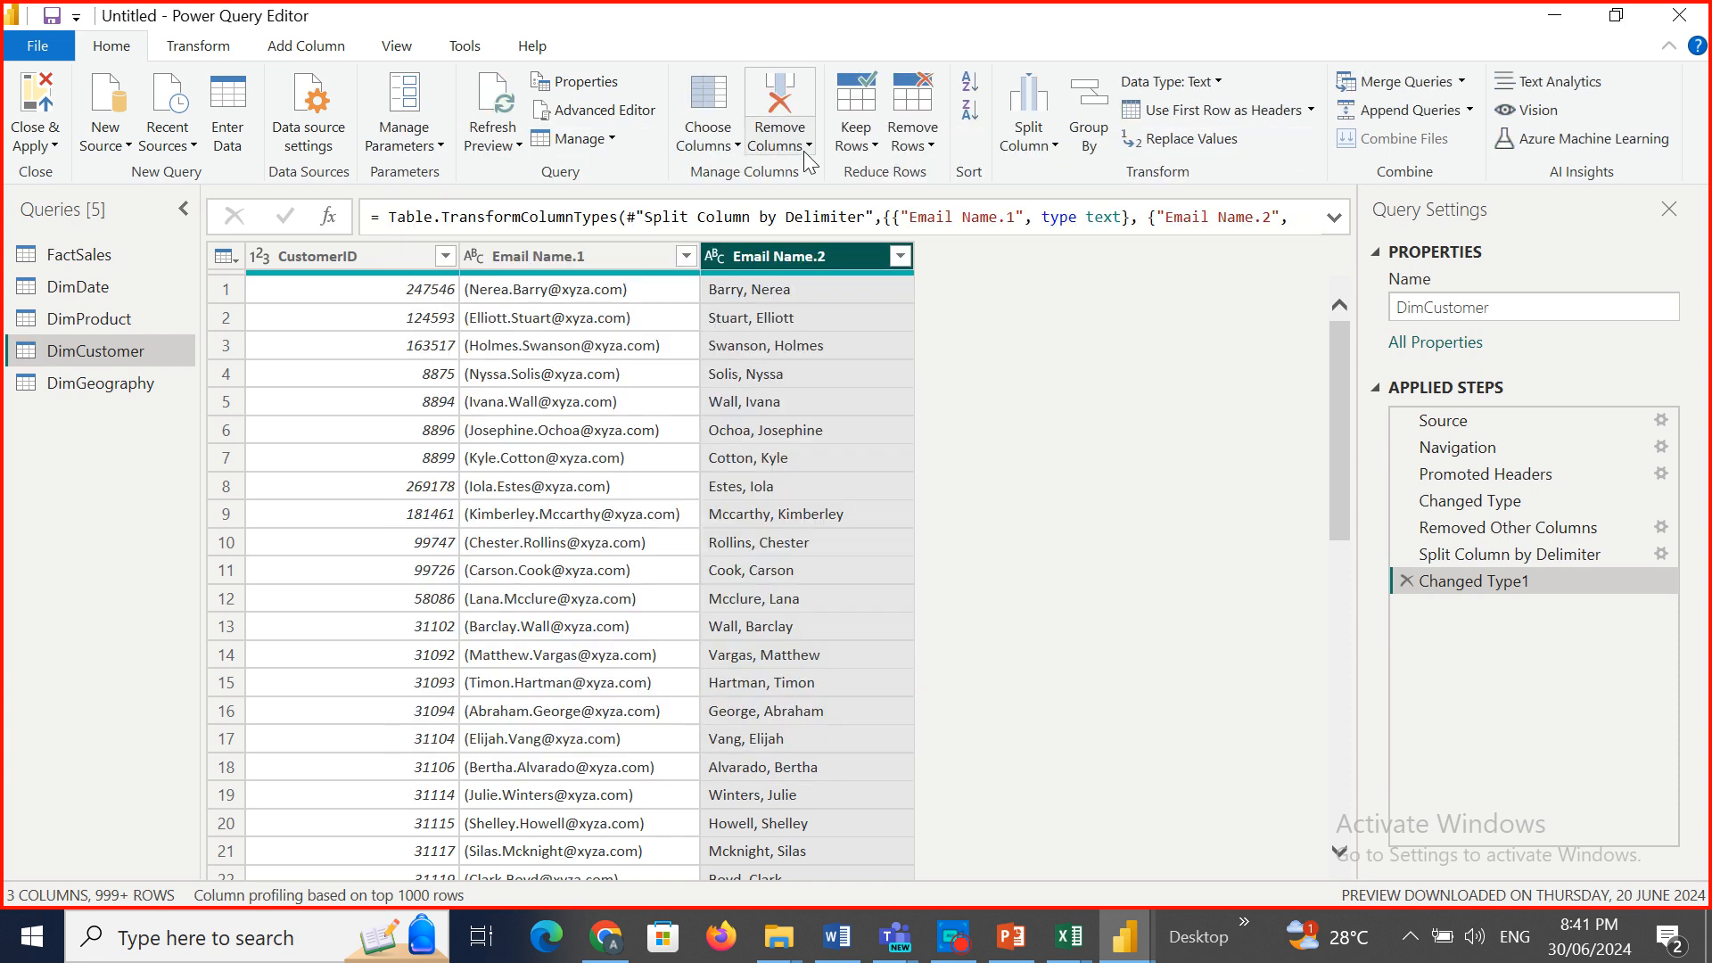
Try extracting the text before the comma delimiter in the Email Name.2 column, and remove that applied step.
click(194, 47)
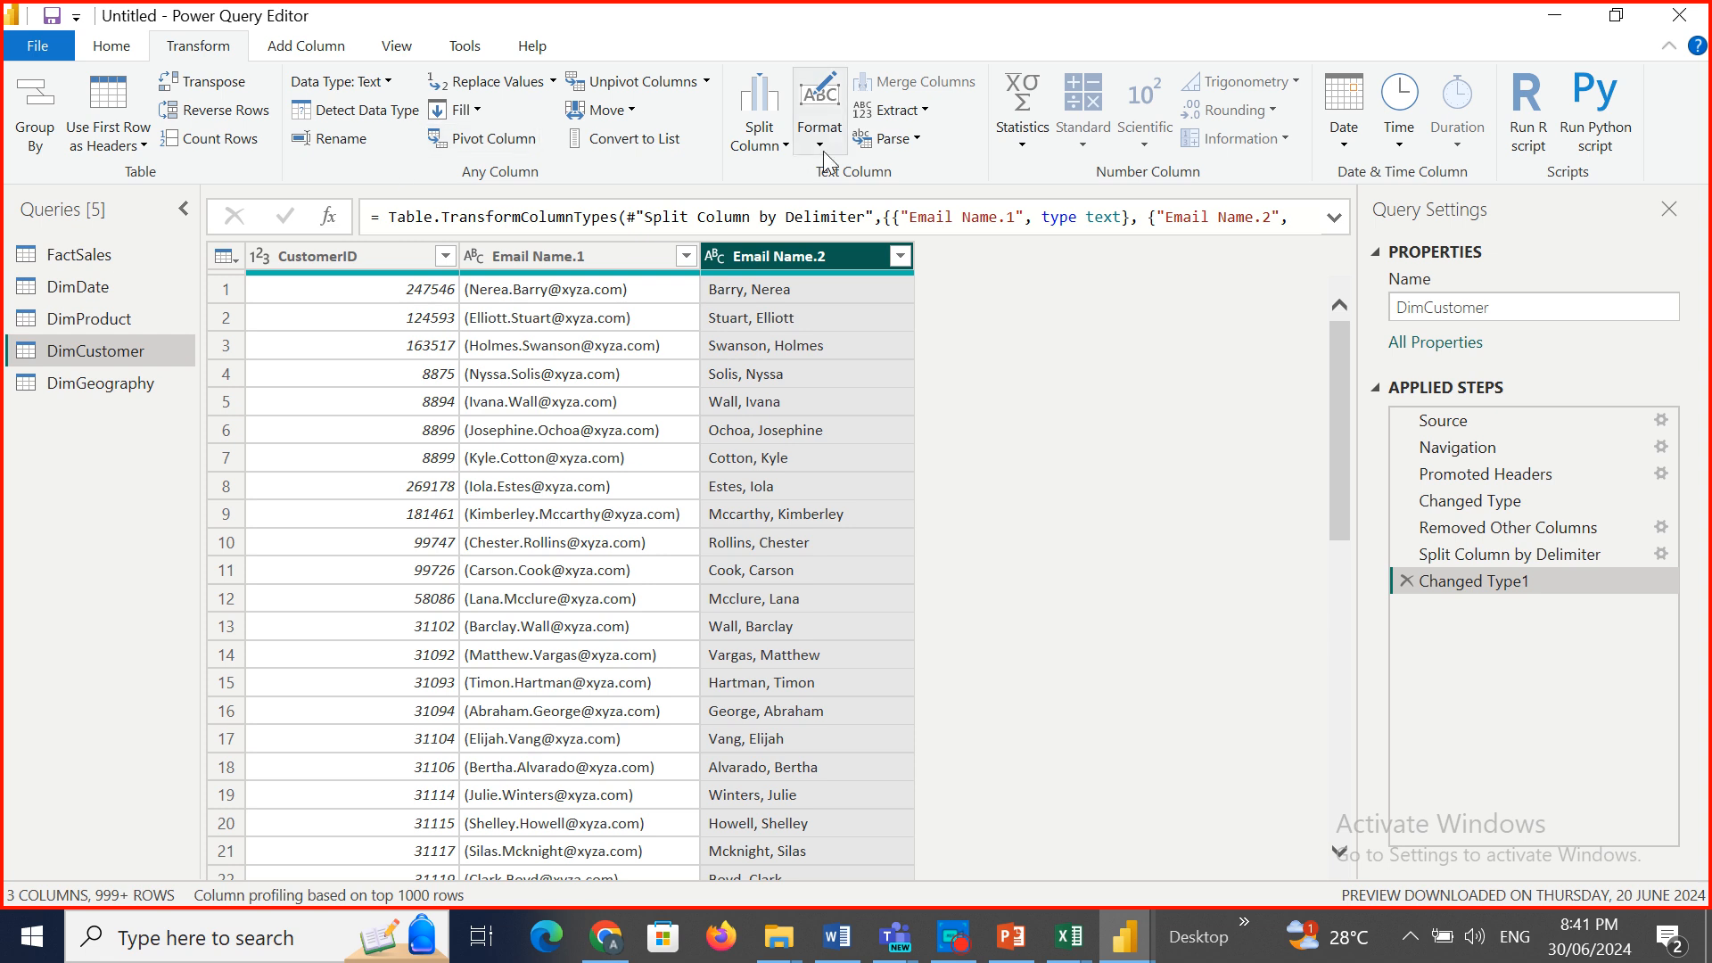
click(923, 109)
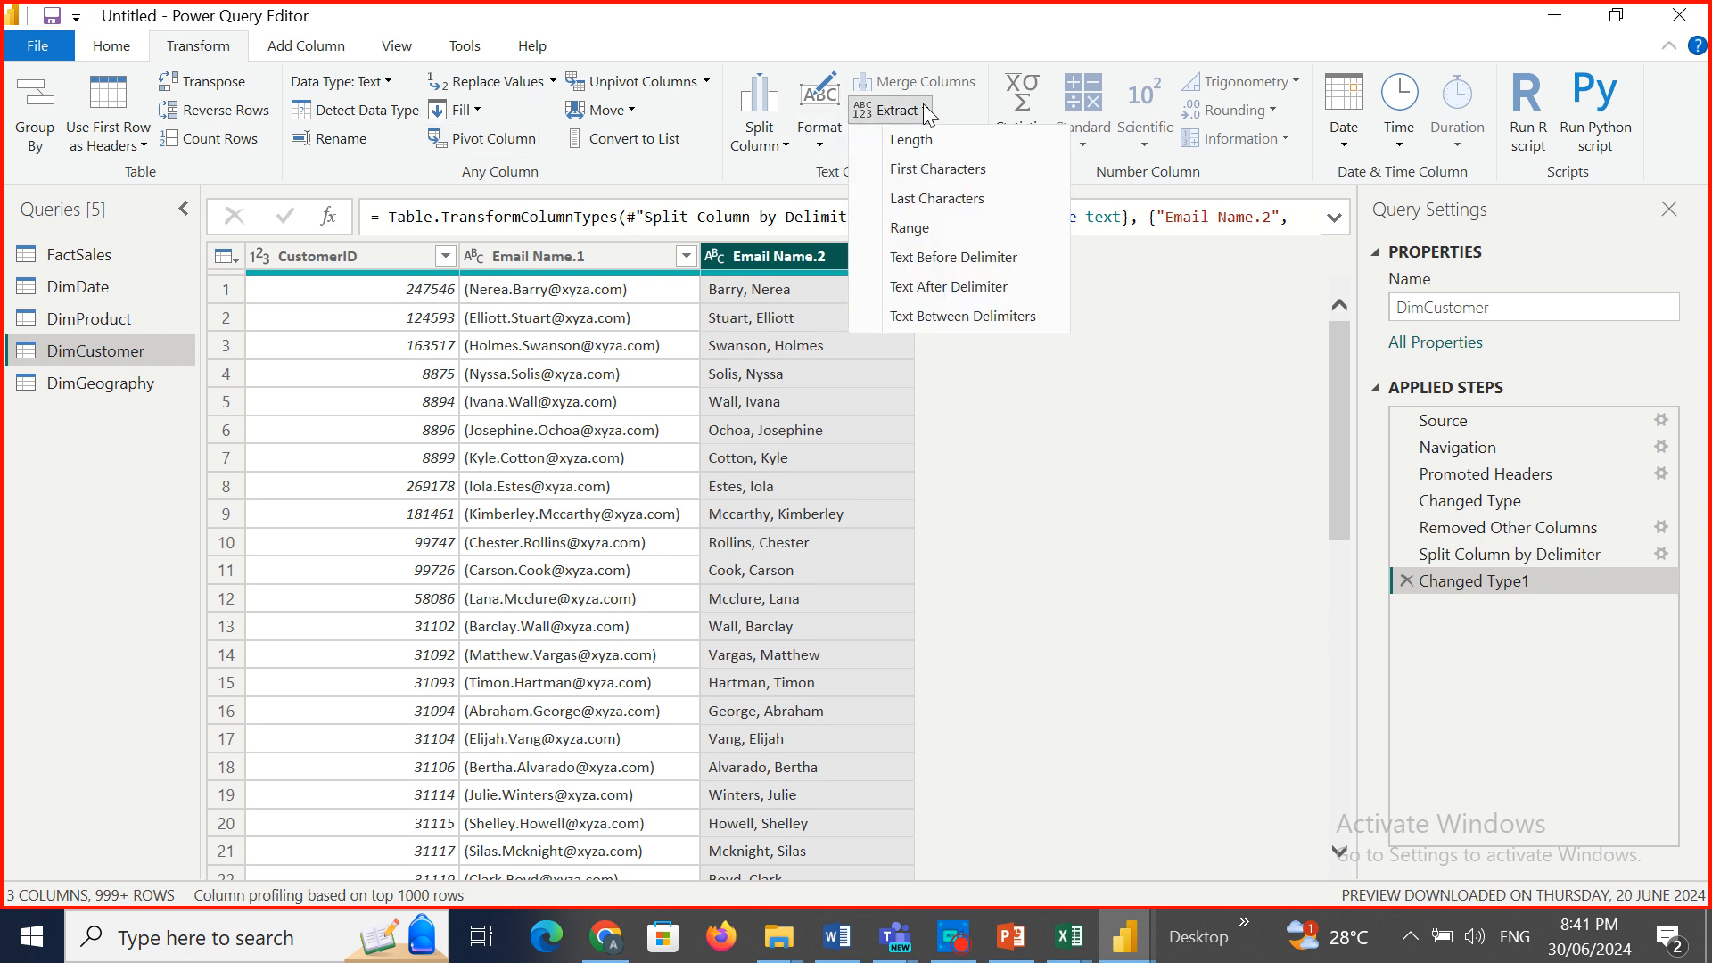
click(954, 259)
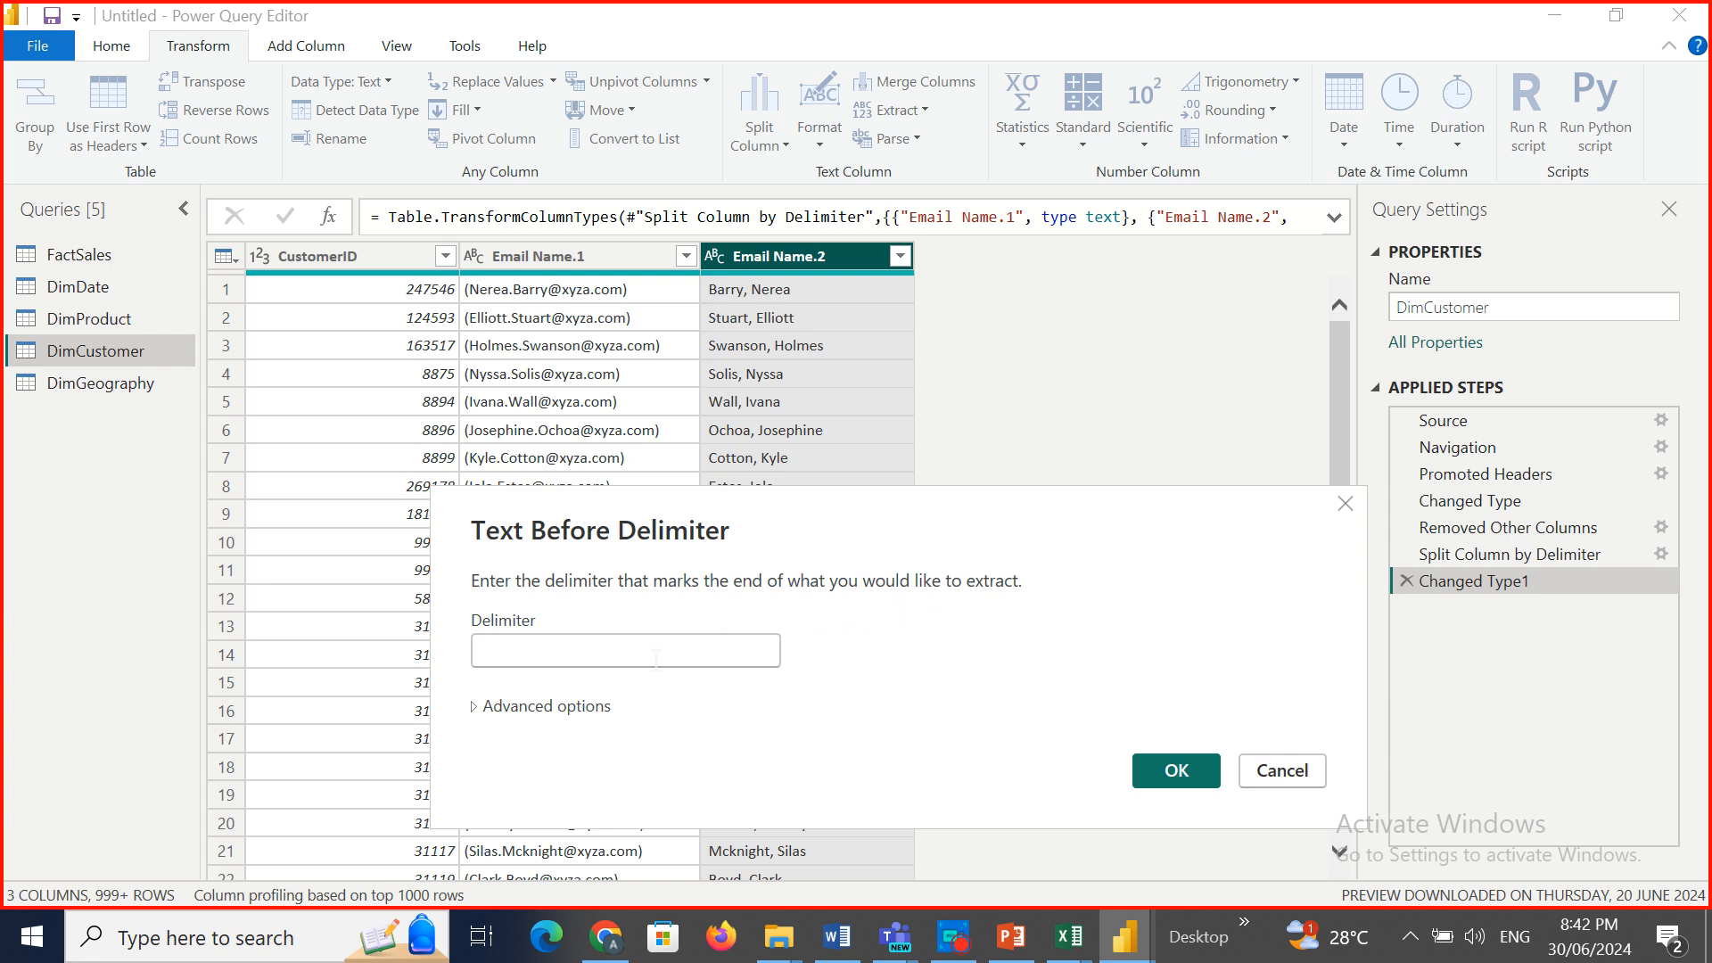
text(,)
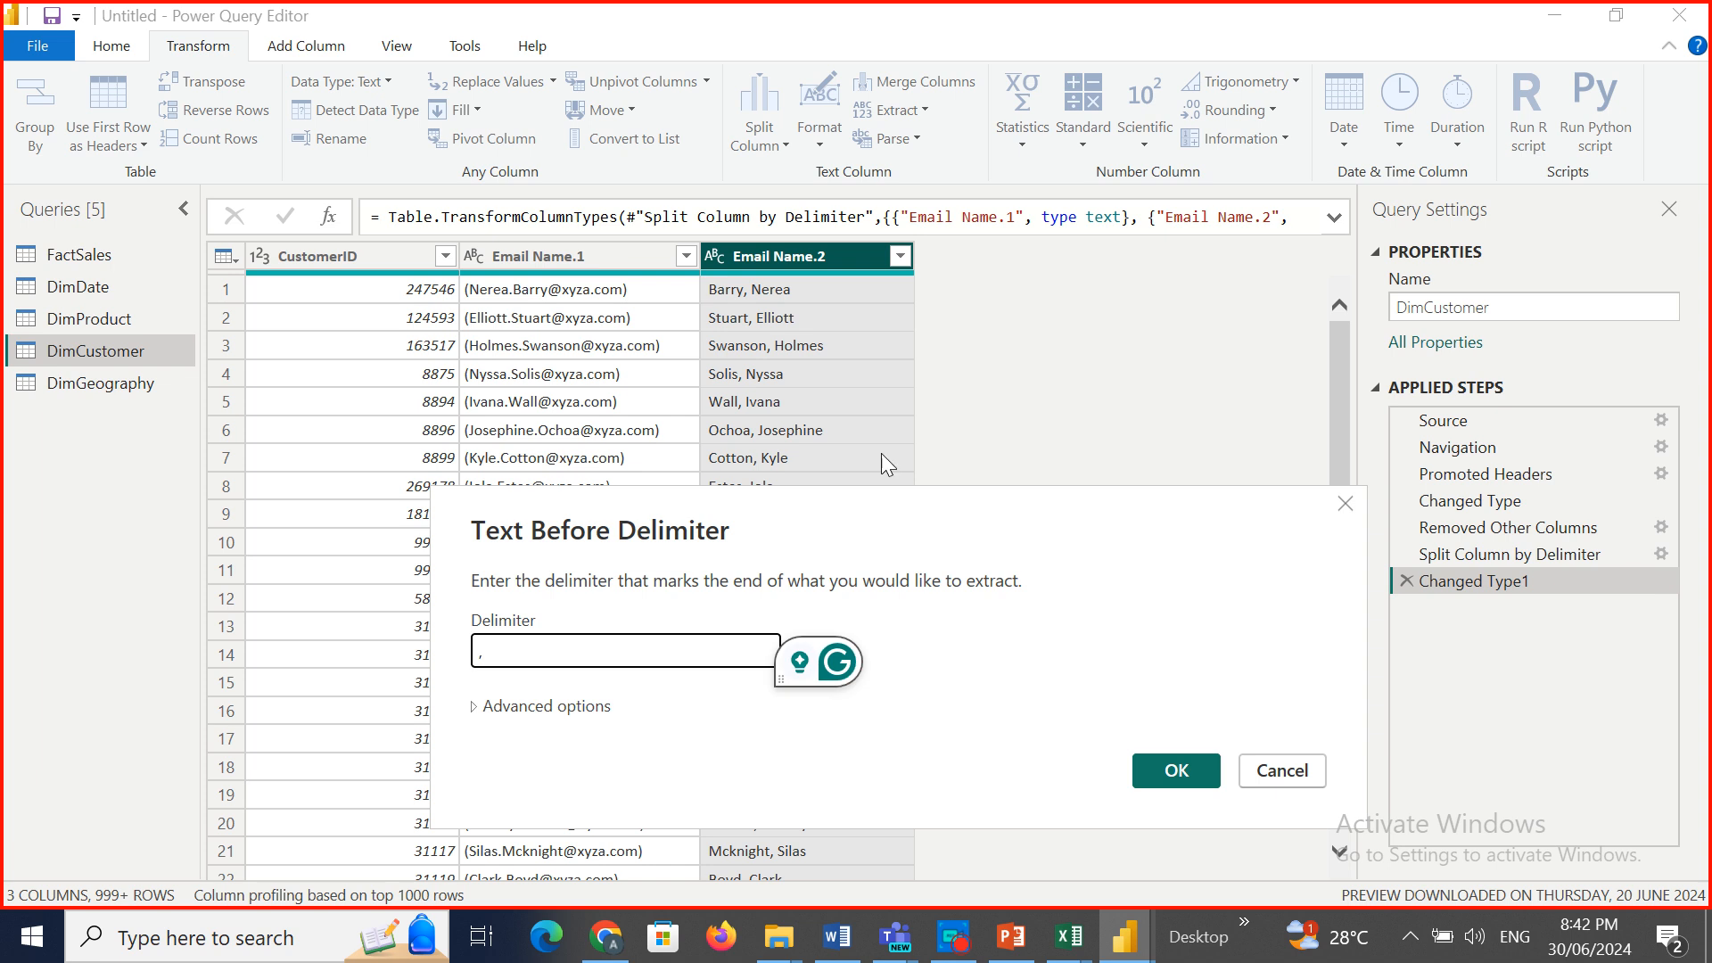
click(1183, 764)
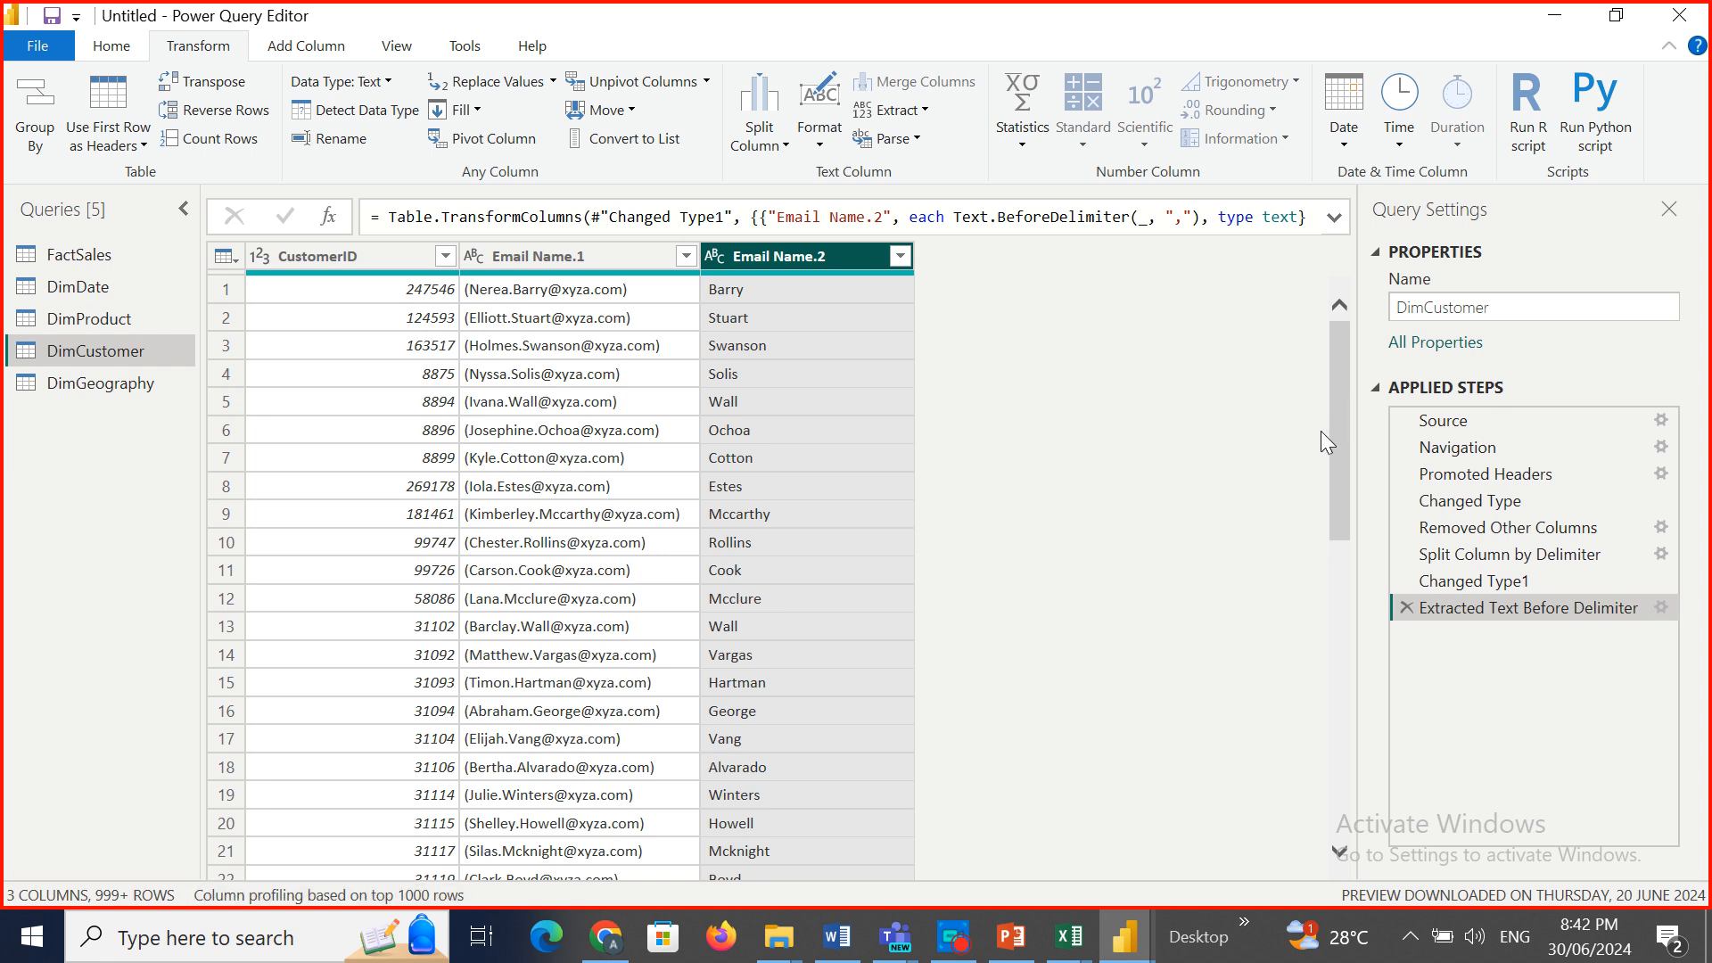
drag(1336, 431, 1303, 335)
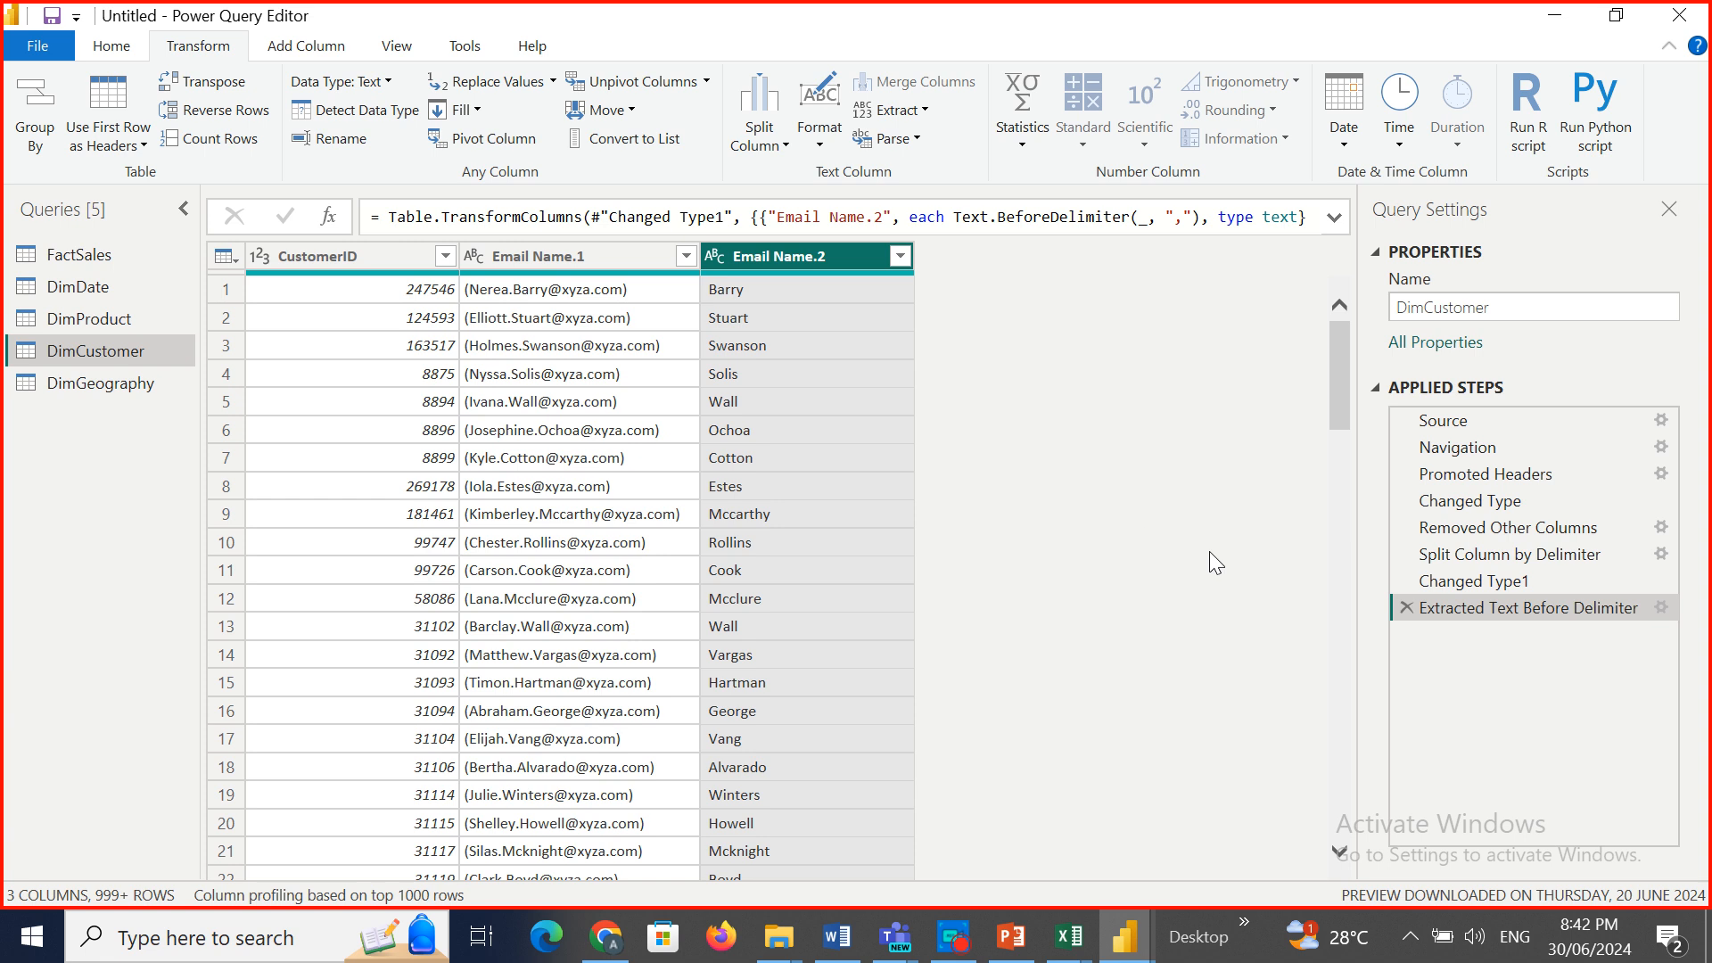
click(1407, 608)
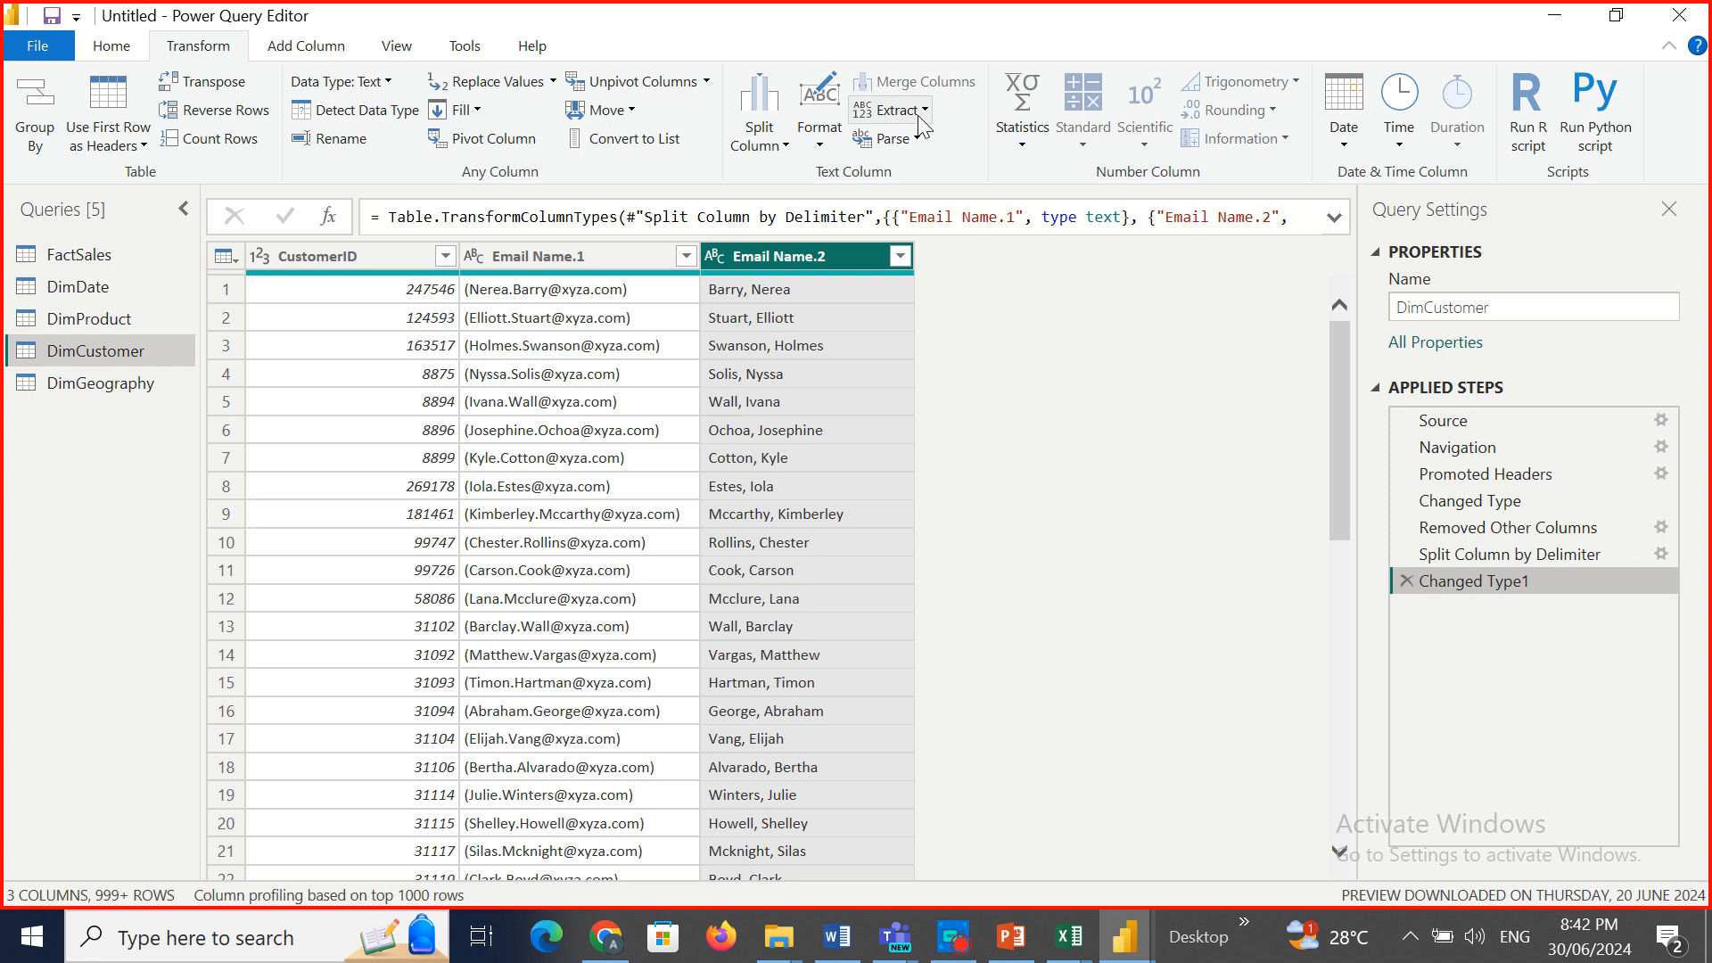
click(109, 49)
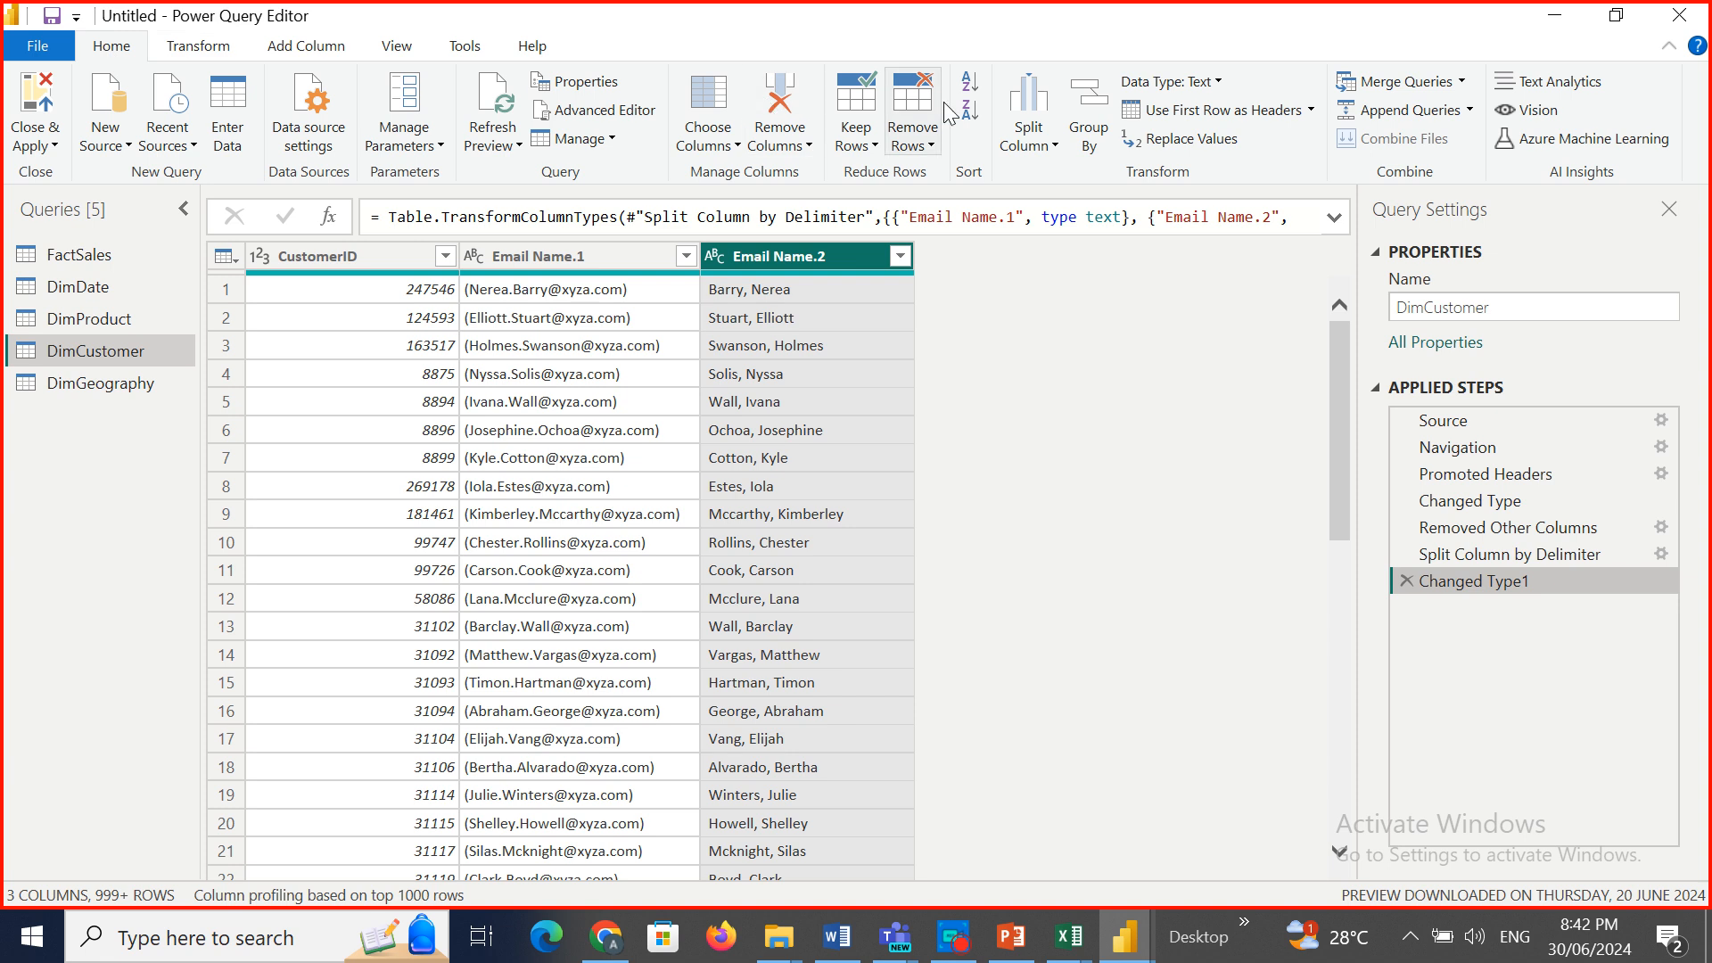
Split the Email Name.2 column by comma at the left-most delimiter.
click(1049, 147)
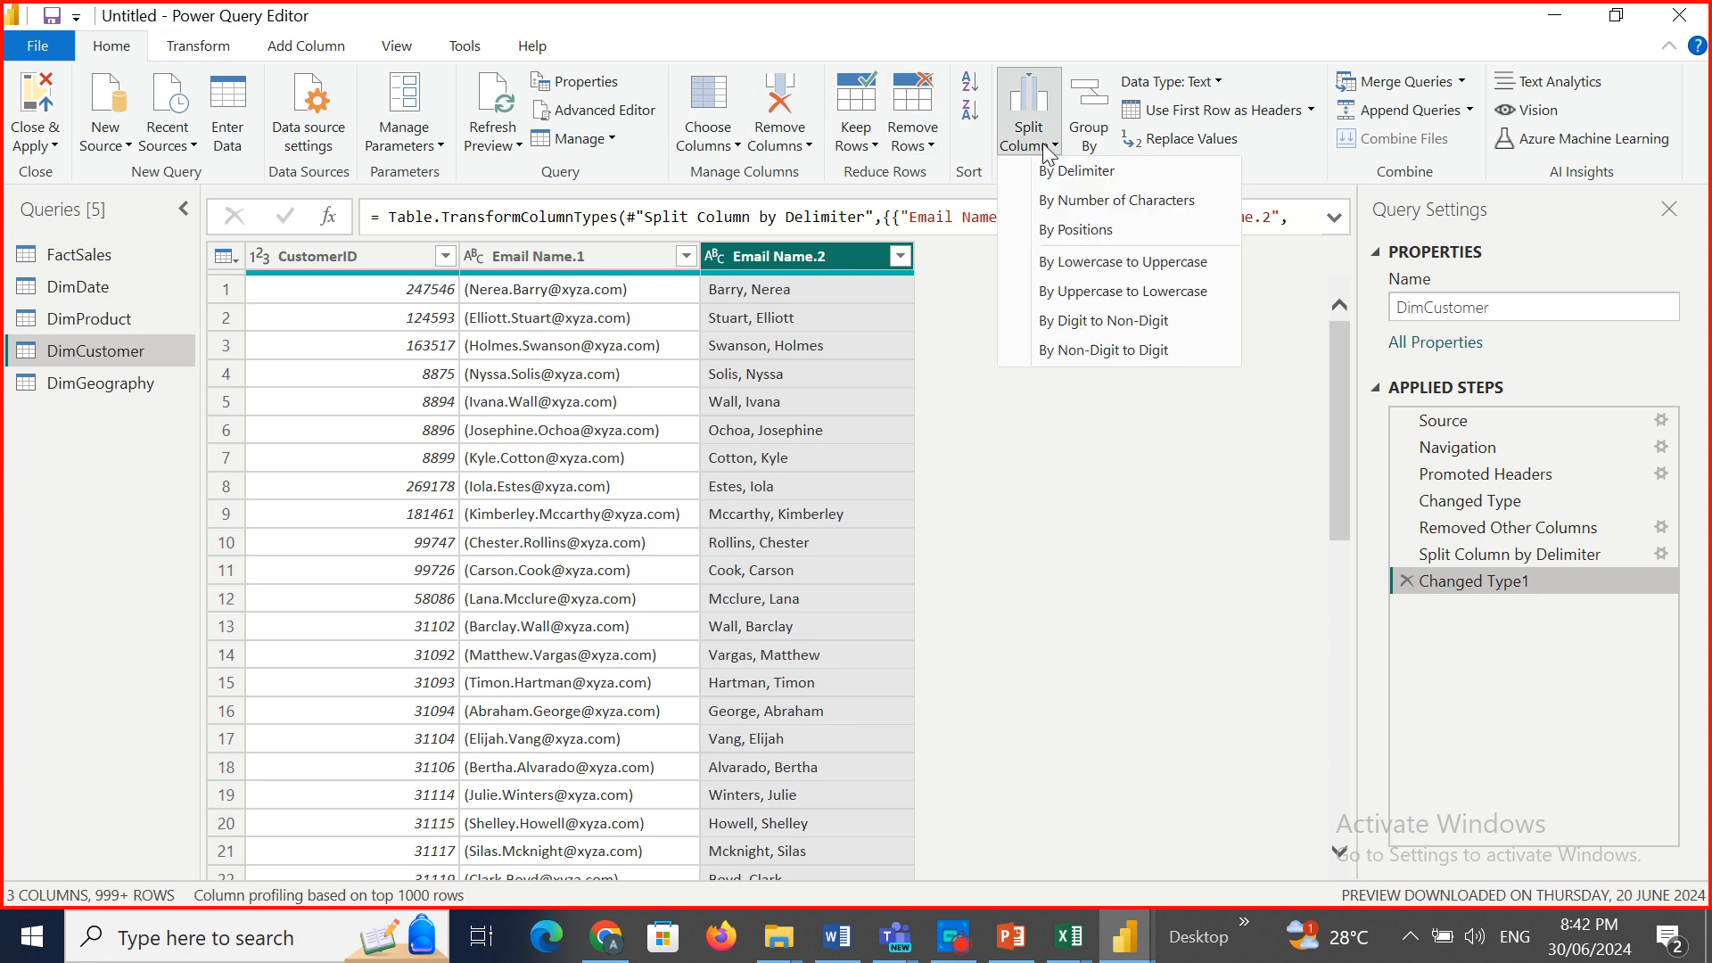
click(1082, 172)
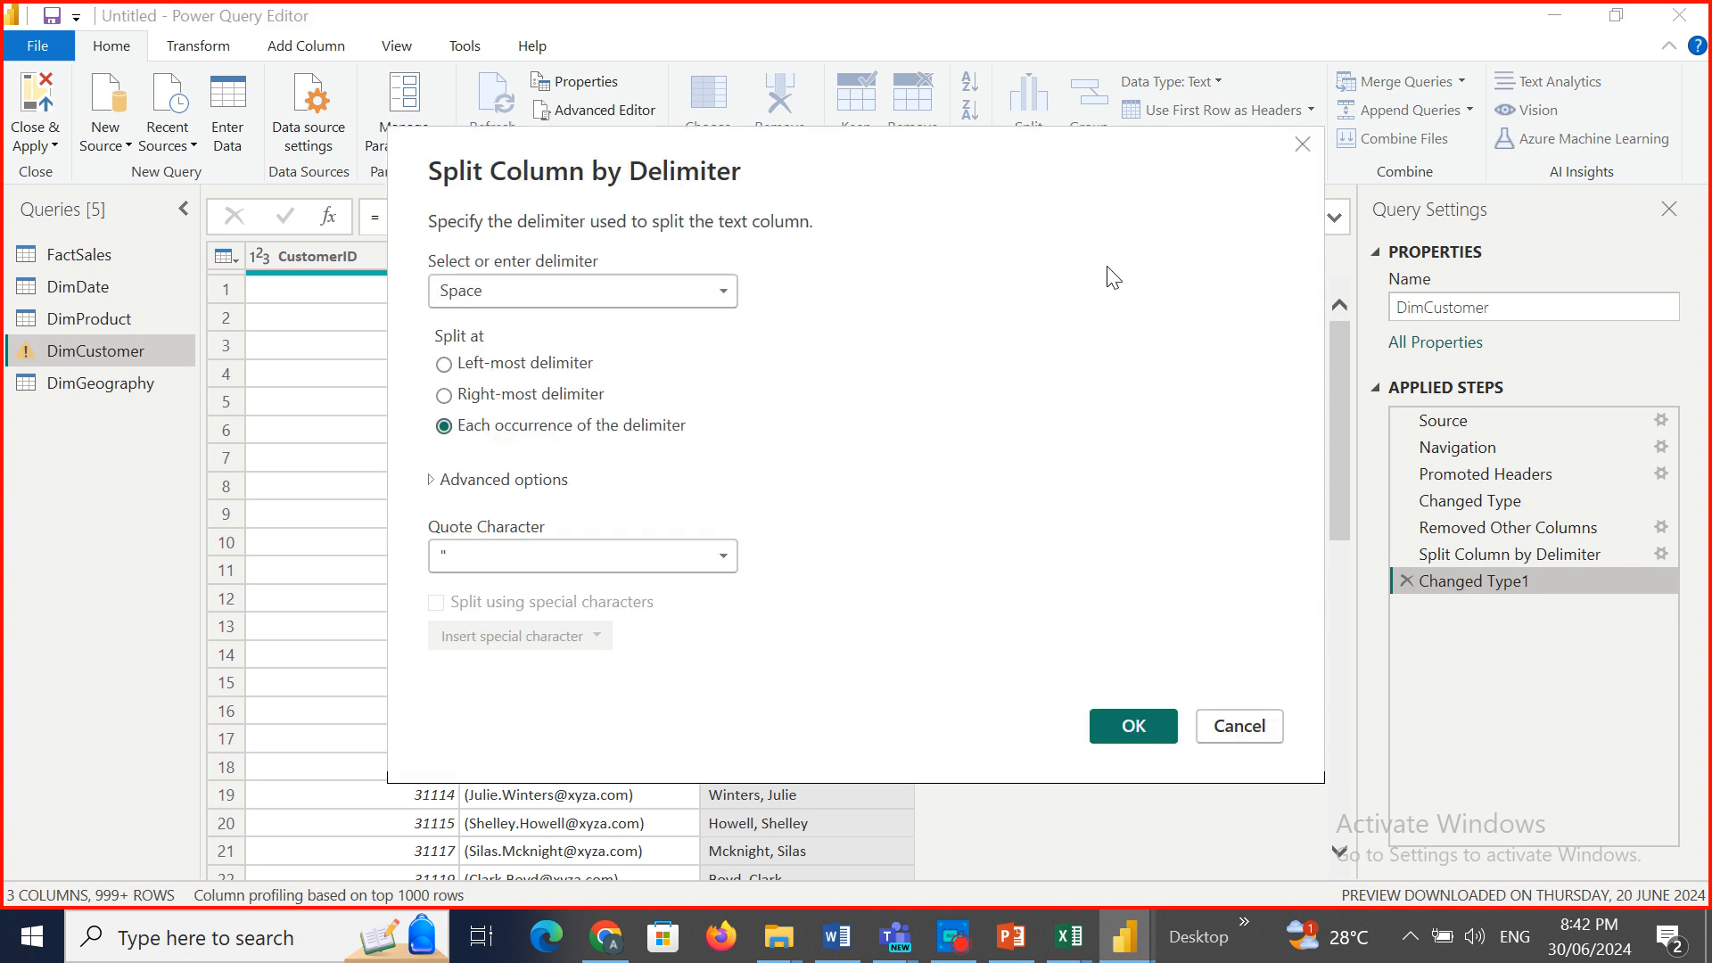
drag(952, 181, 1421, 194)
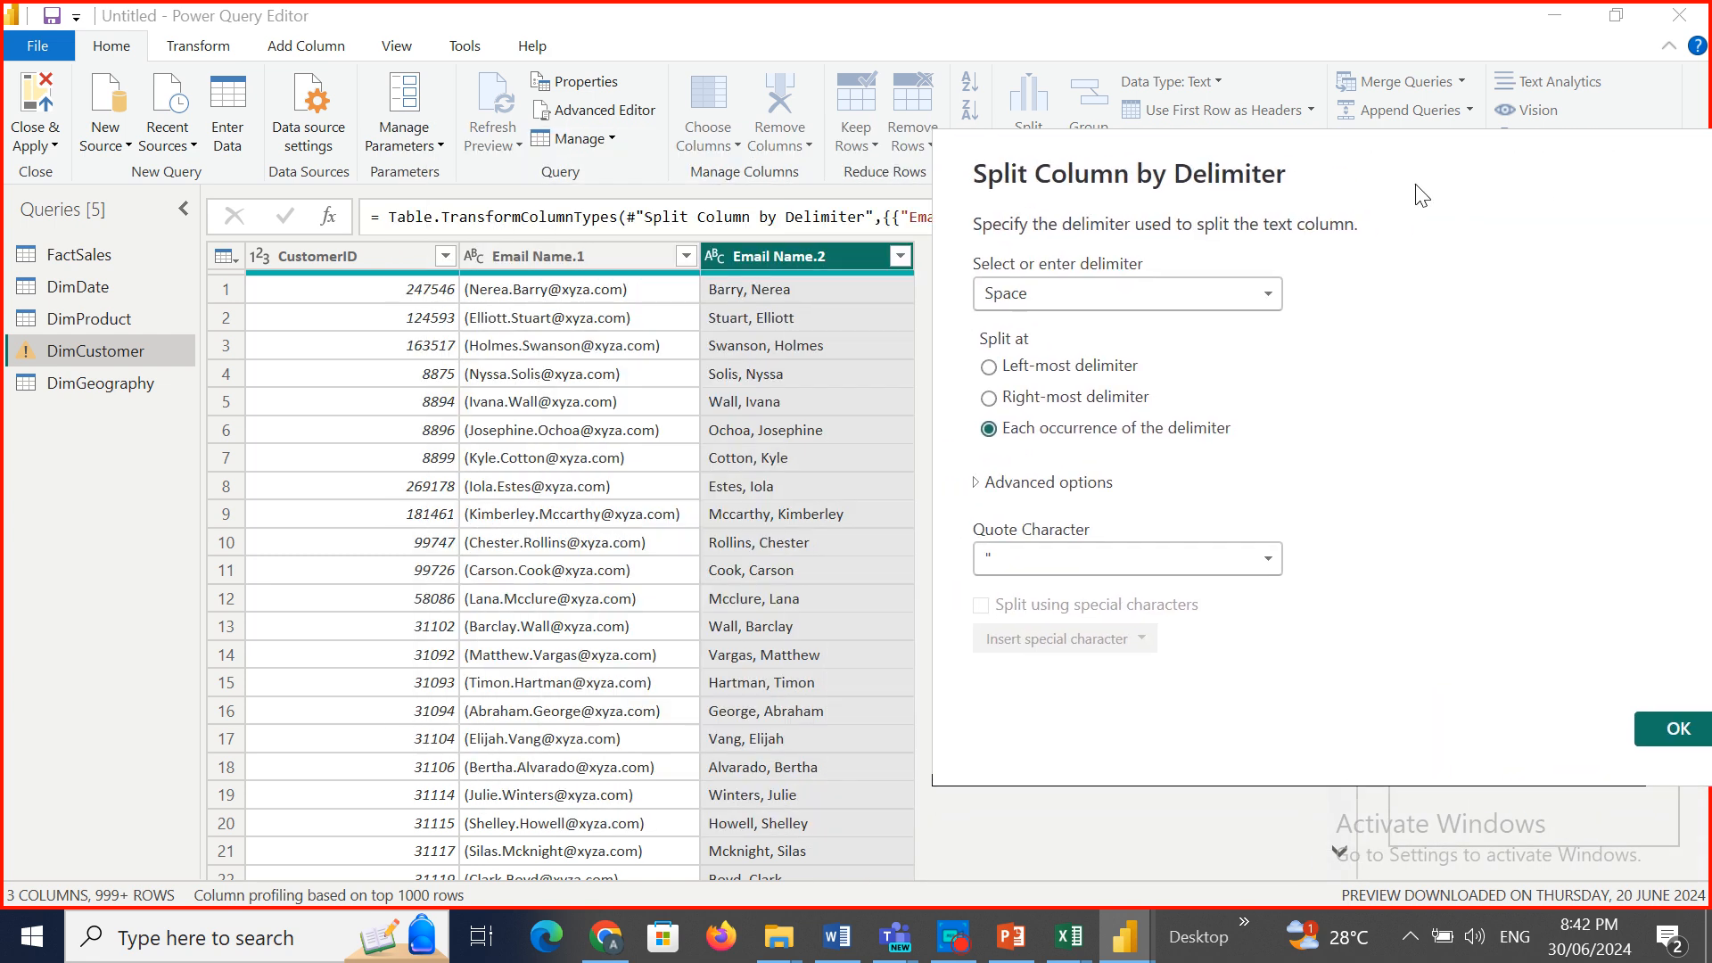
click(1060, 293)
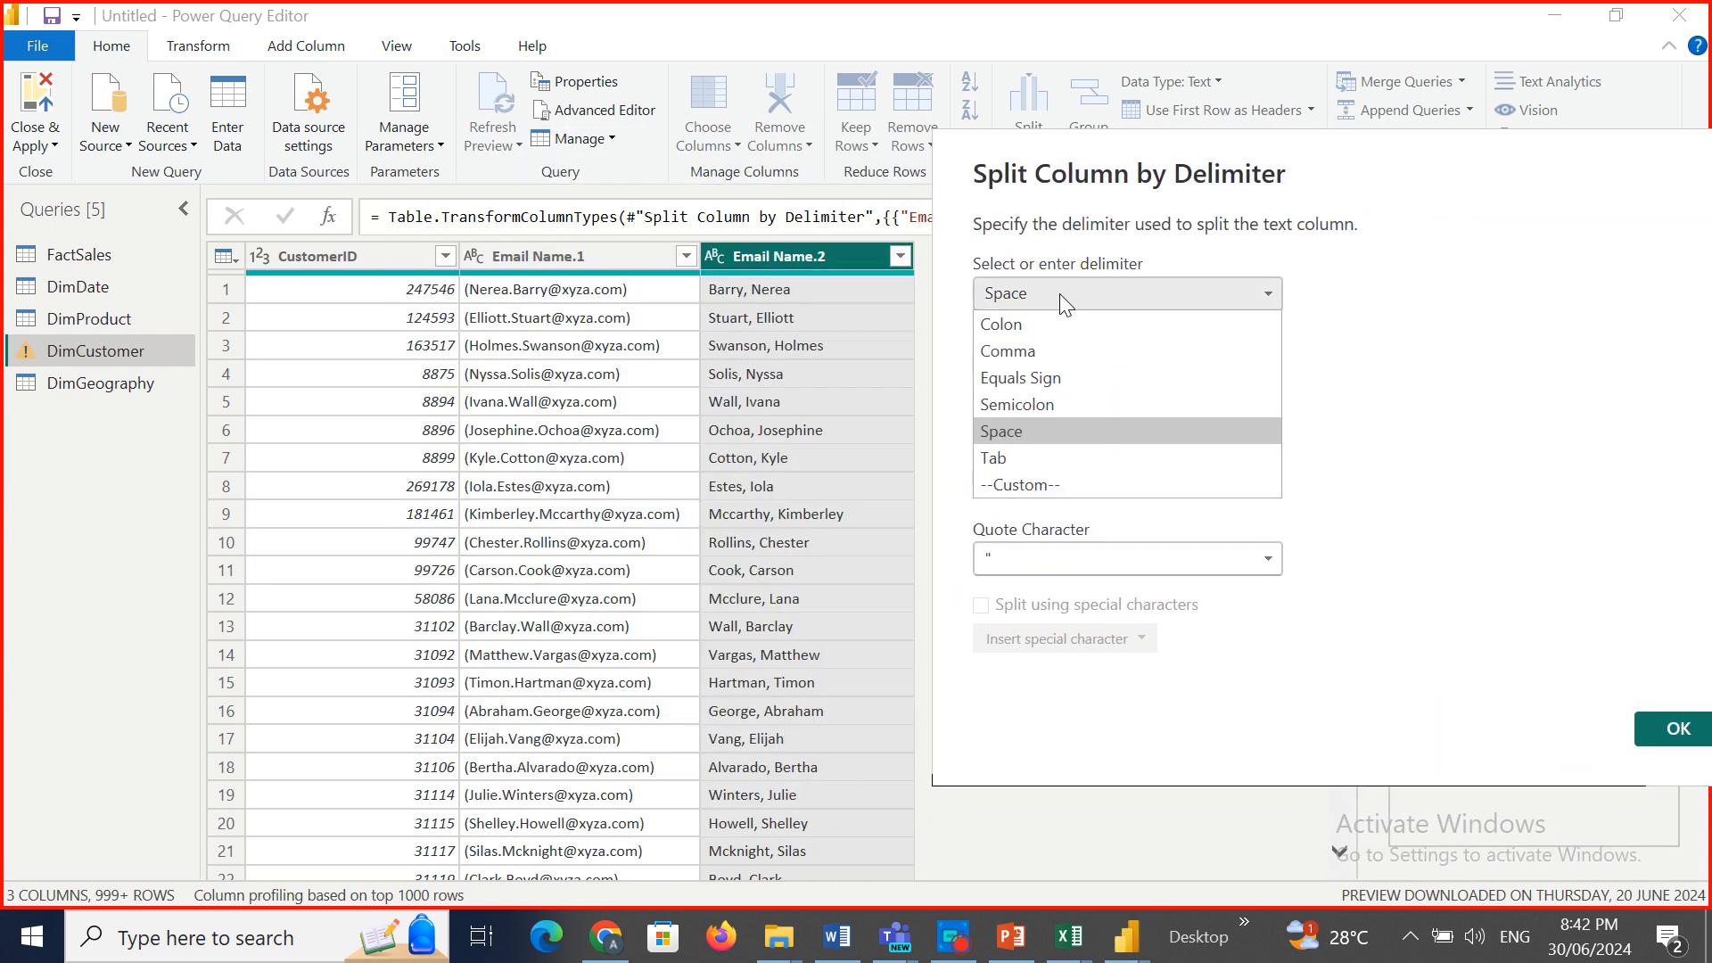
click(1059, 349)
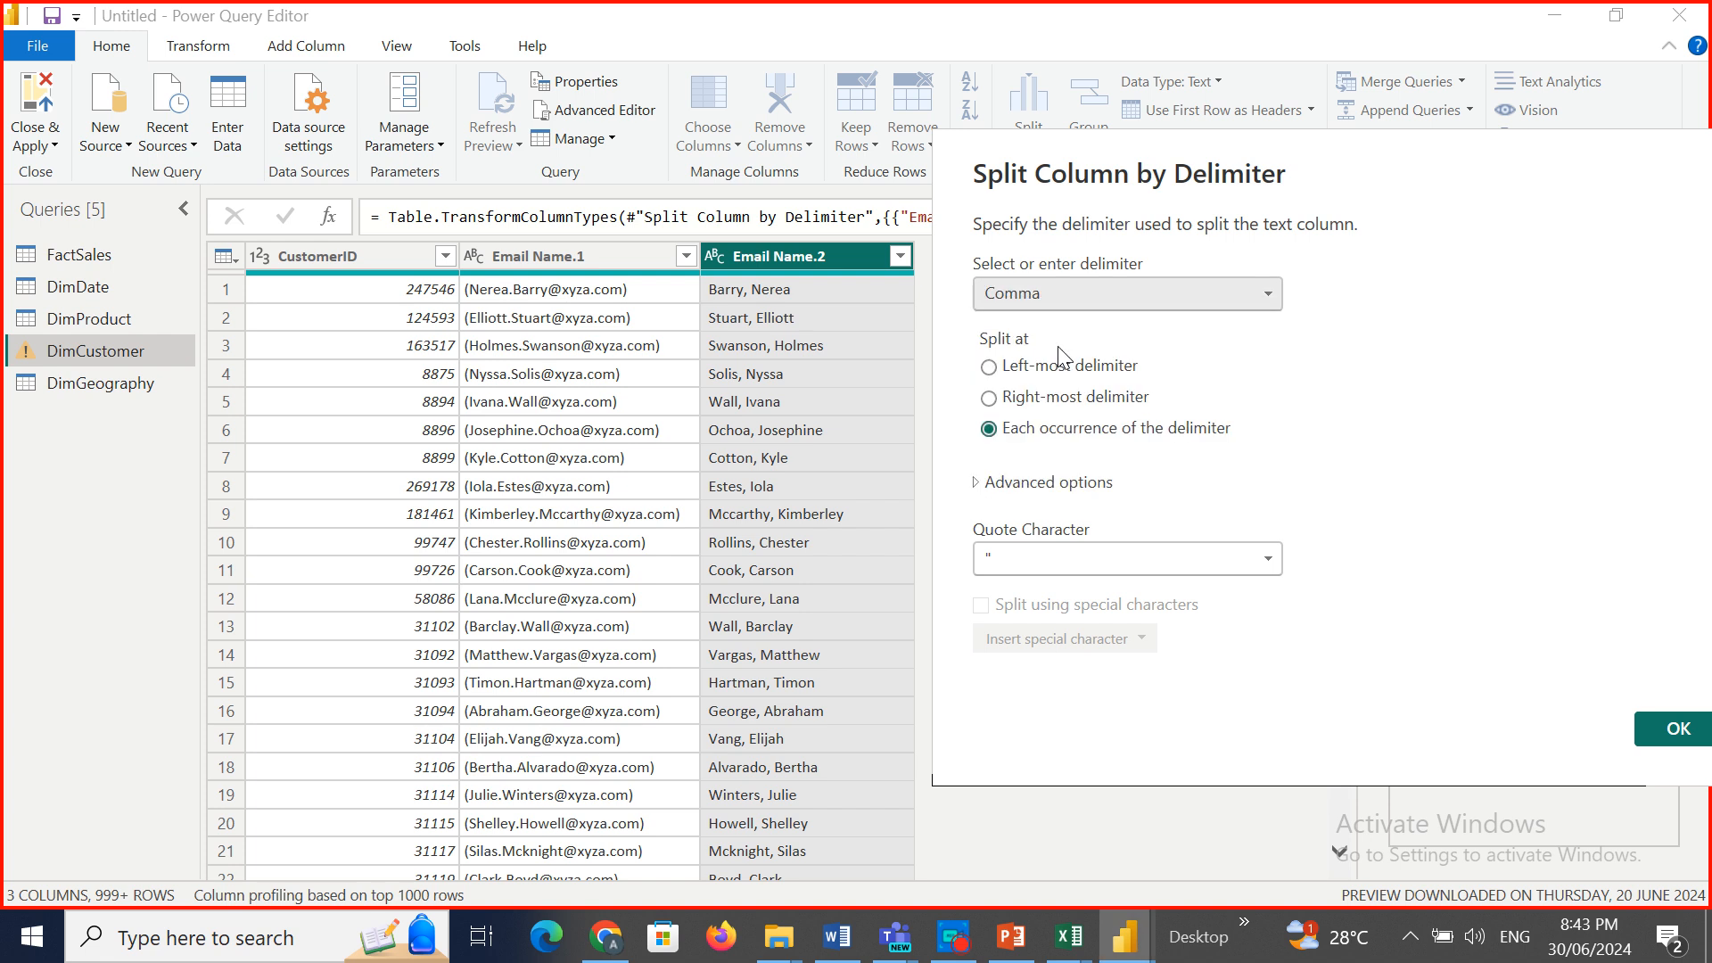
click(990, 368)
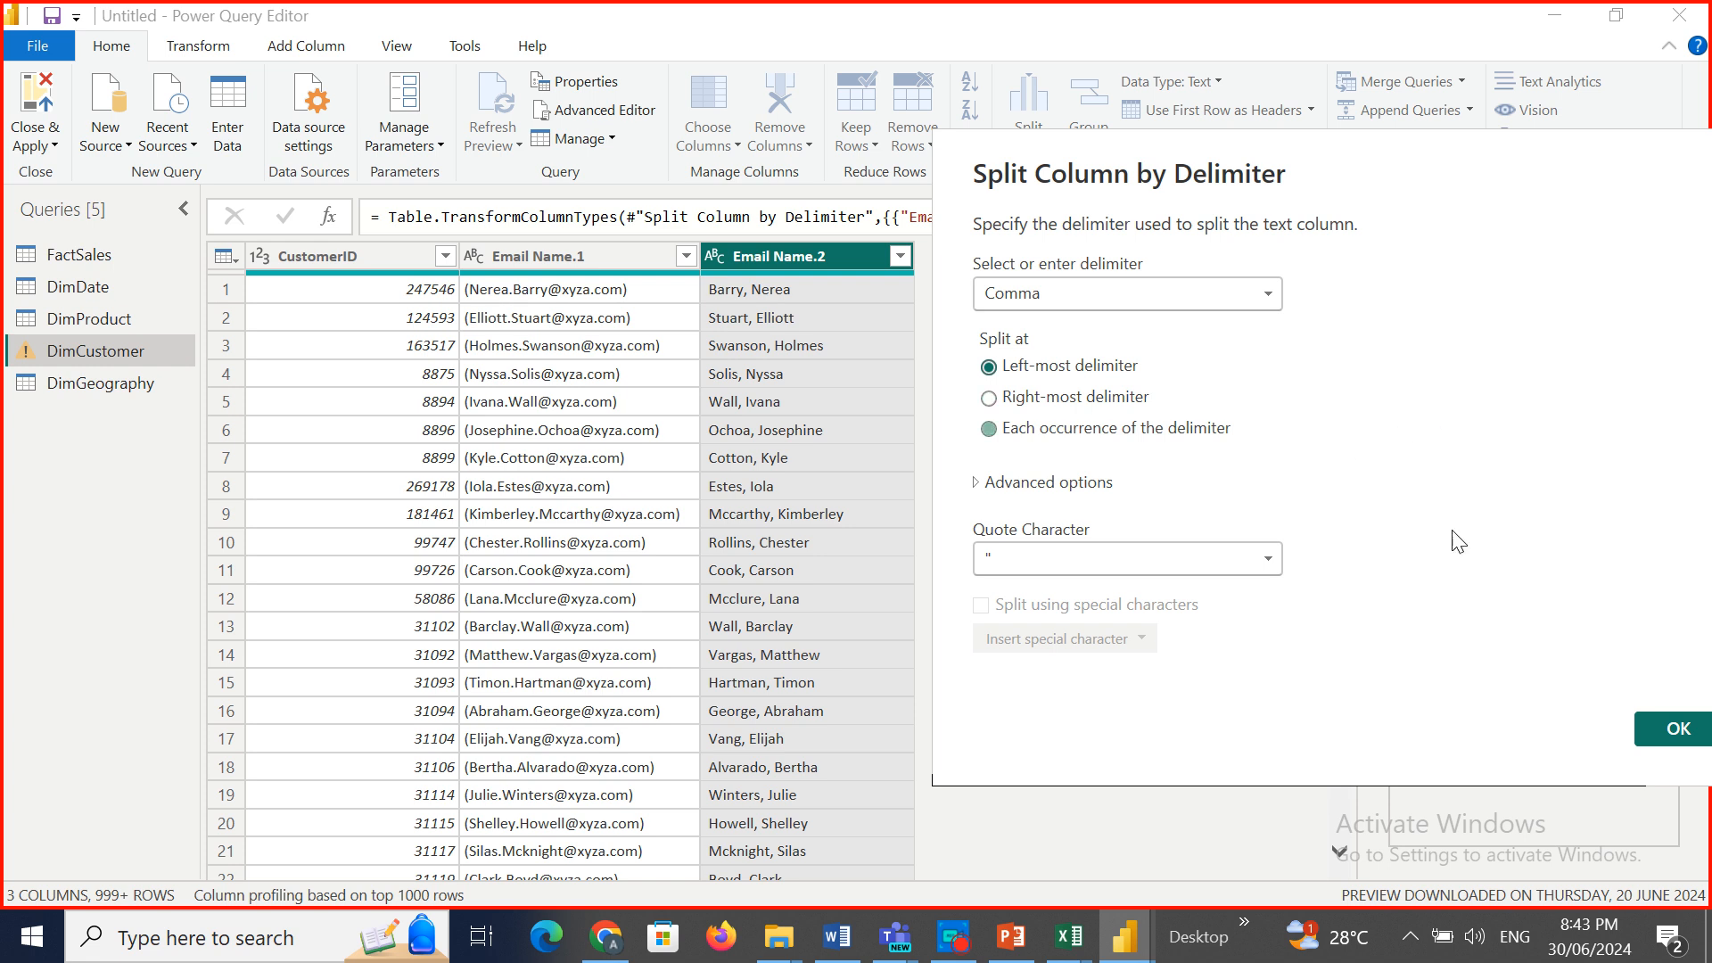
click(1656, 727)
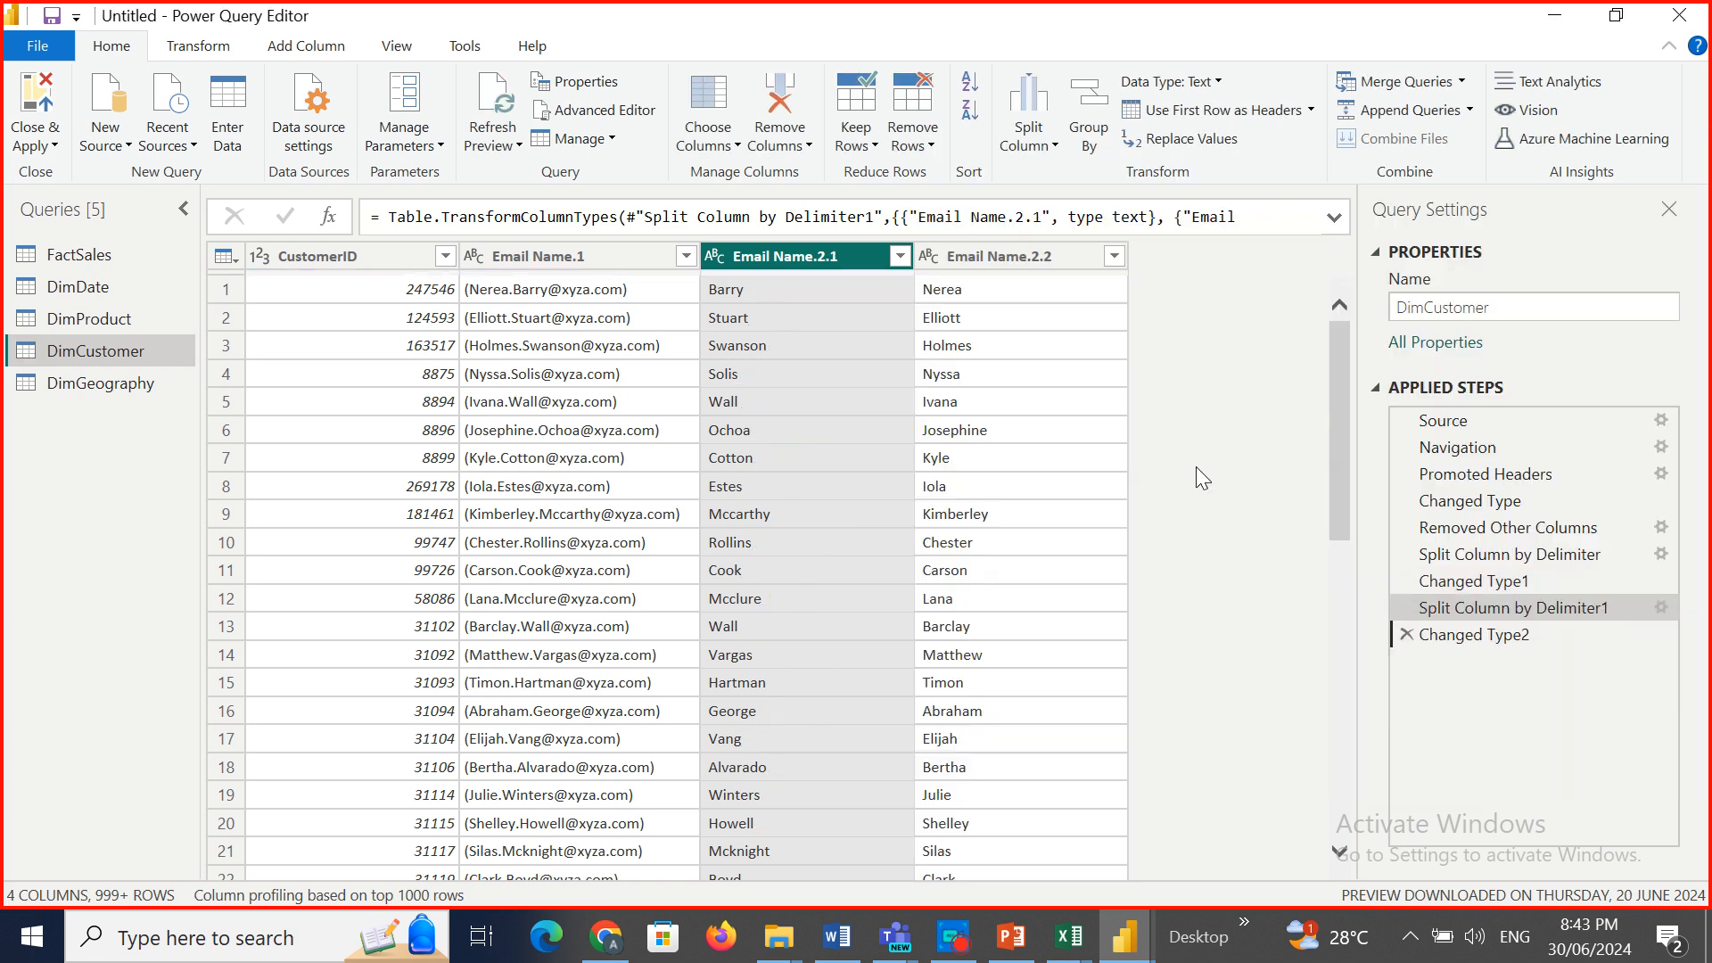
Rename the Email Name.2.2 column to FirstName.
double_click(1005, 256)
text(First)
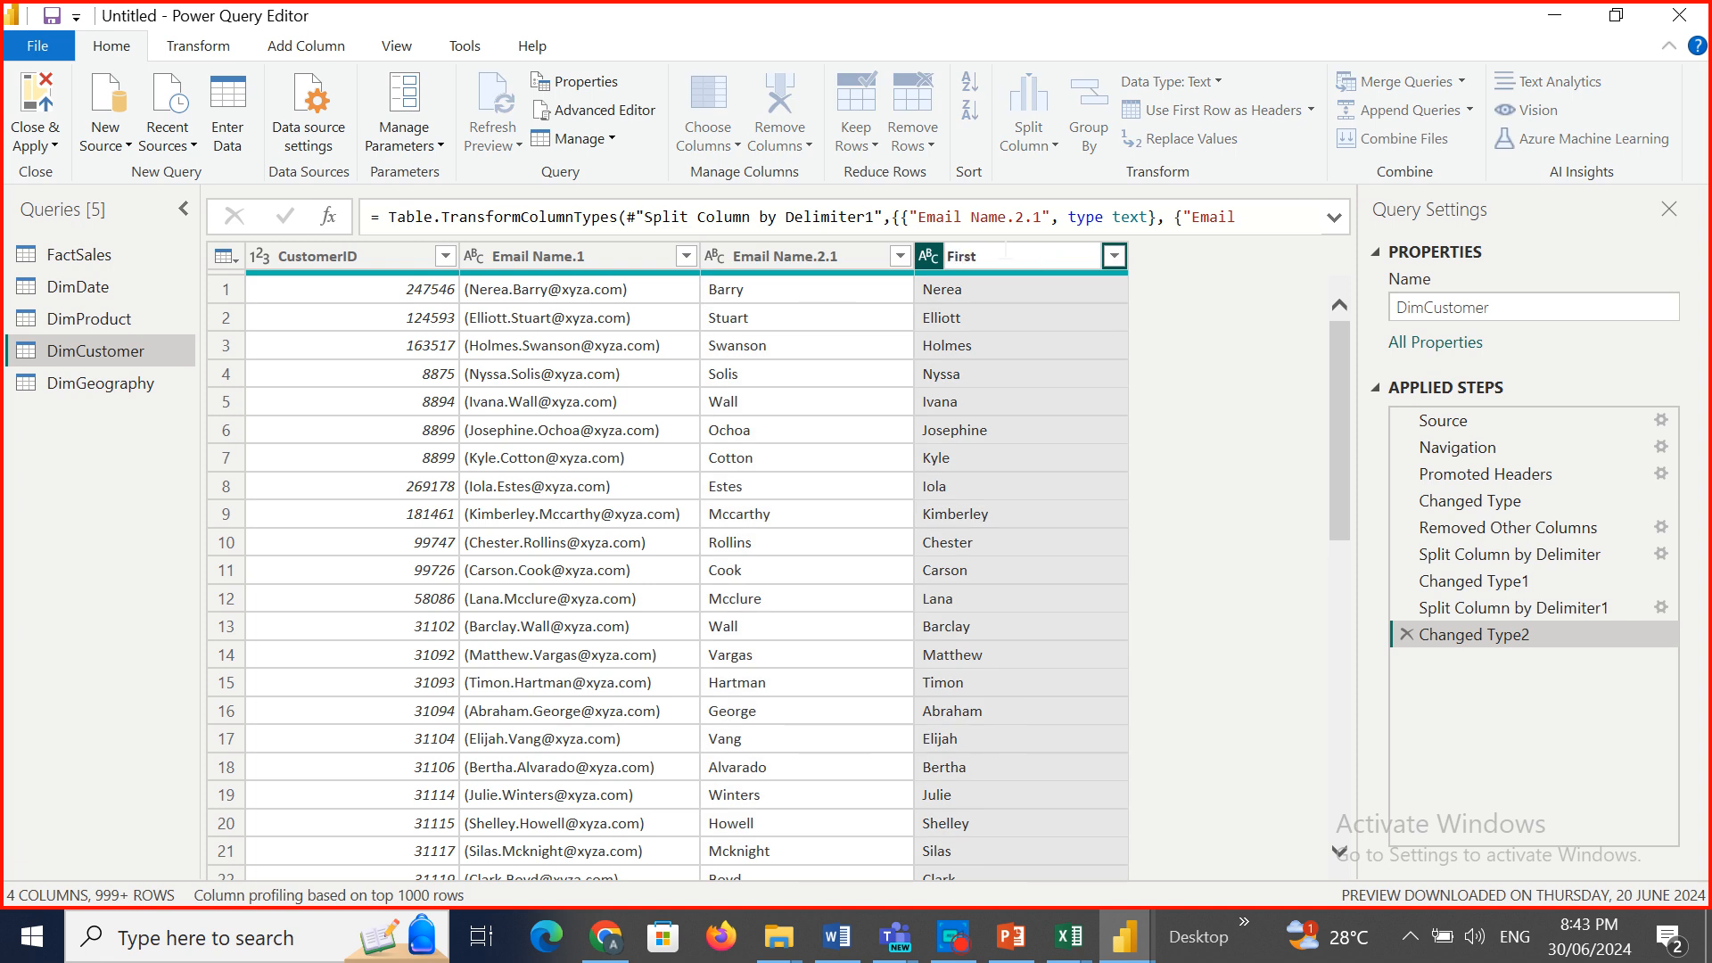
text(nAME)
key(Left)
key(Left)
key(BackSpace)
key(BackSpace)
text(Name)
key(Return)
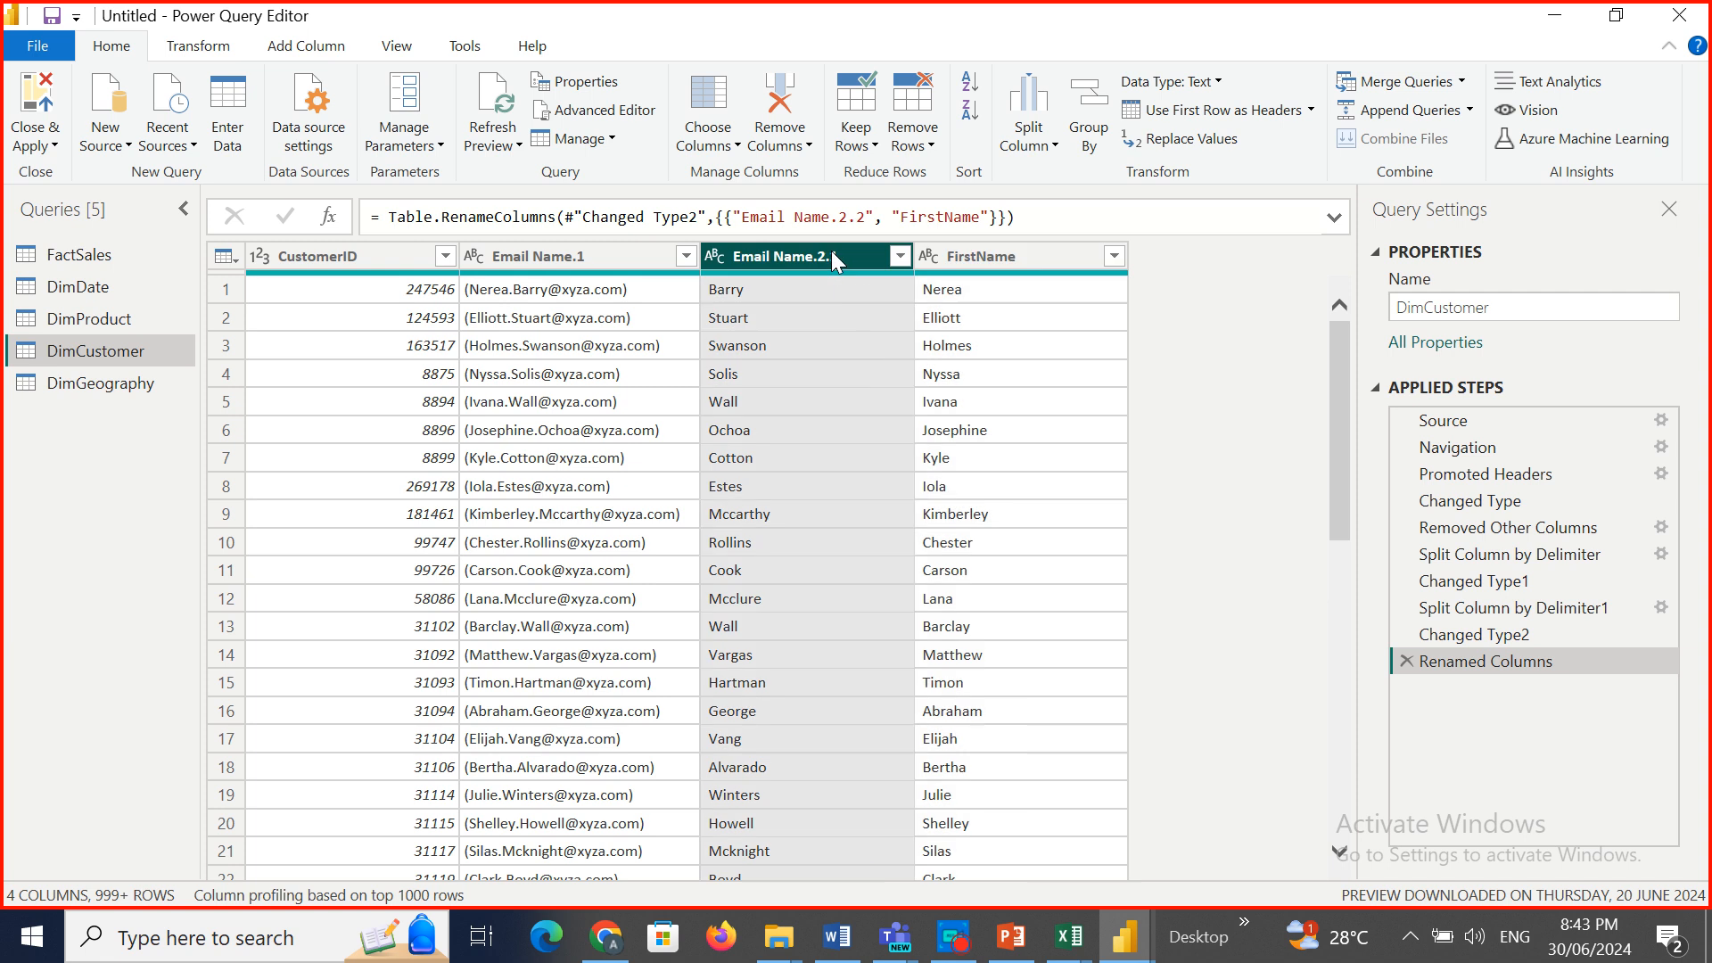
Rename the Email Name.2.1 column to LastName.
double_click(831, 256)
text(Last)
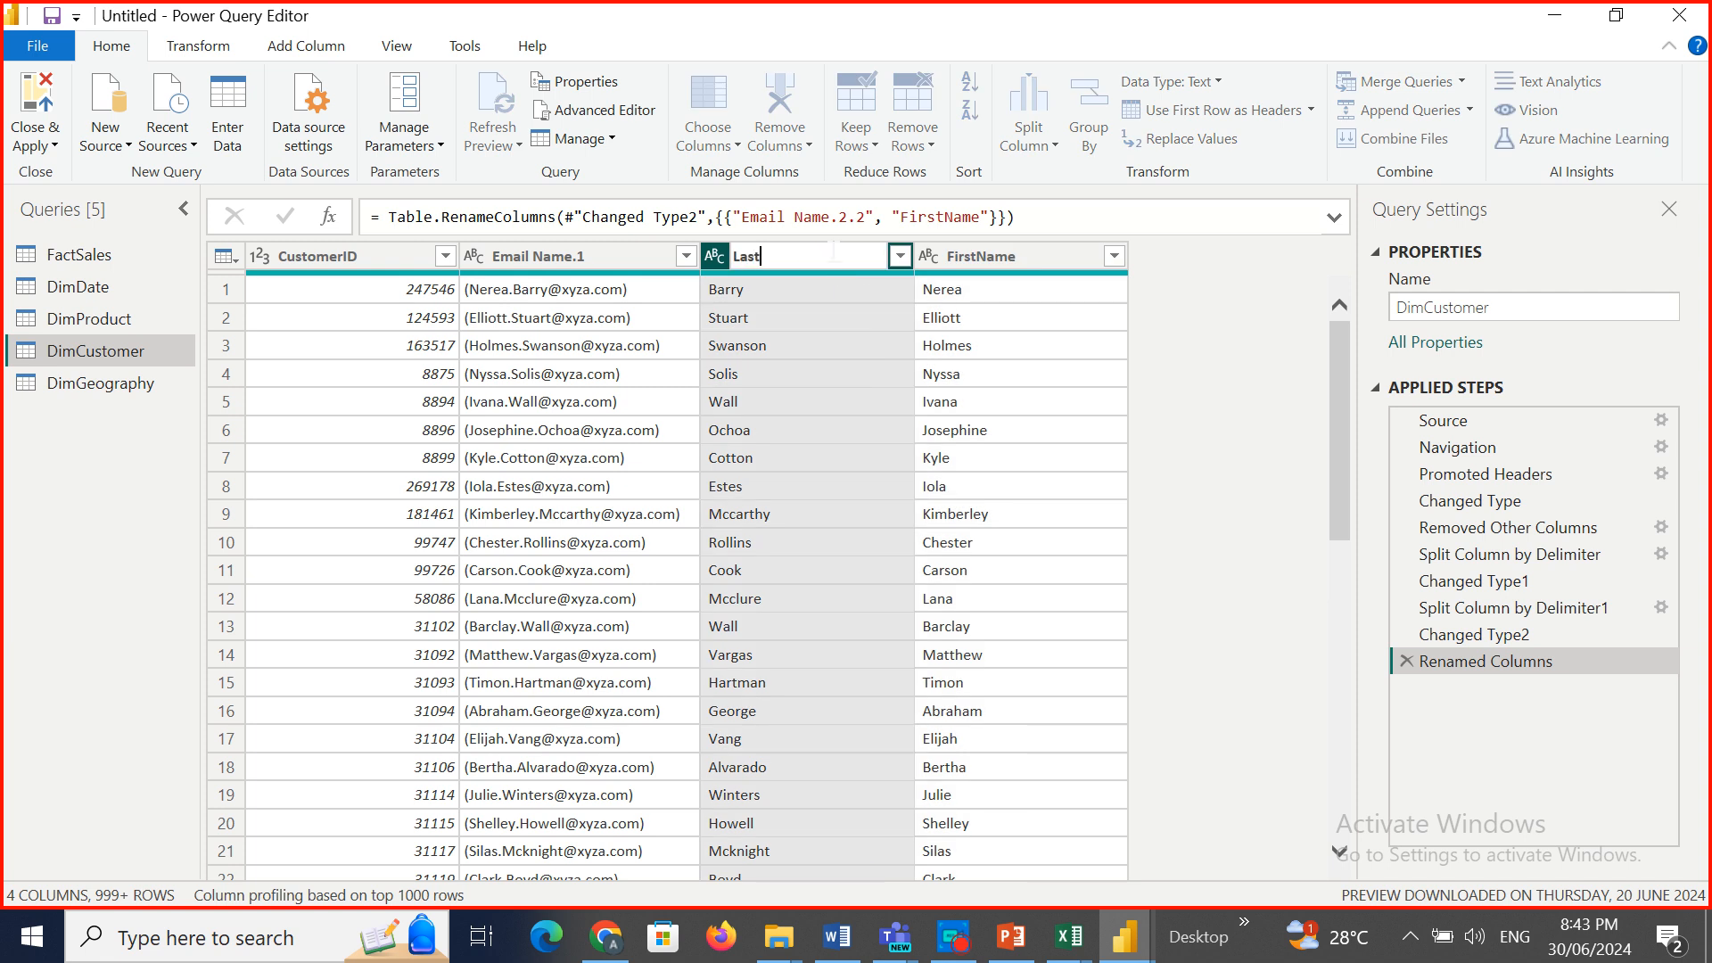
text(Name)
key(Return)
Strip the parentheses from the Email Name.1 column by replacing "(" and then ")" with an empty value.
click(554, 253)
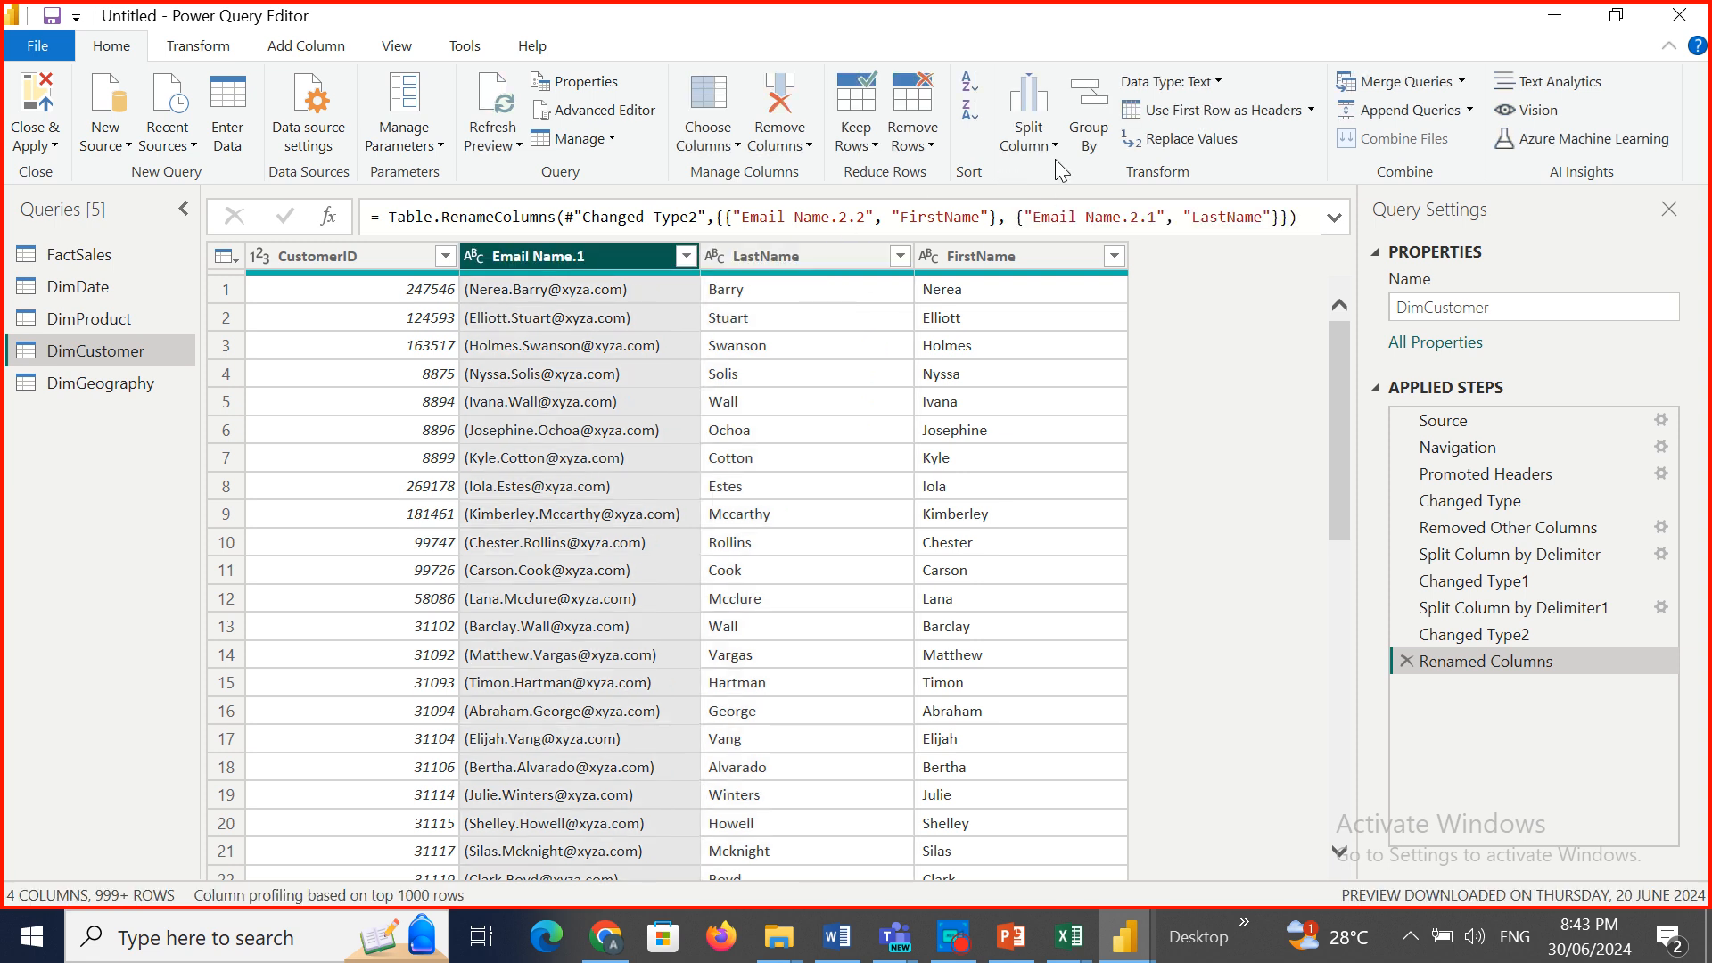
click(1162, 148)
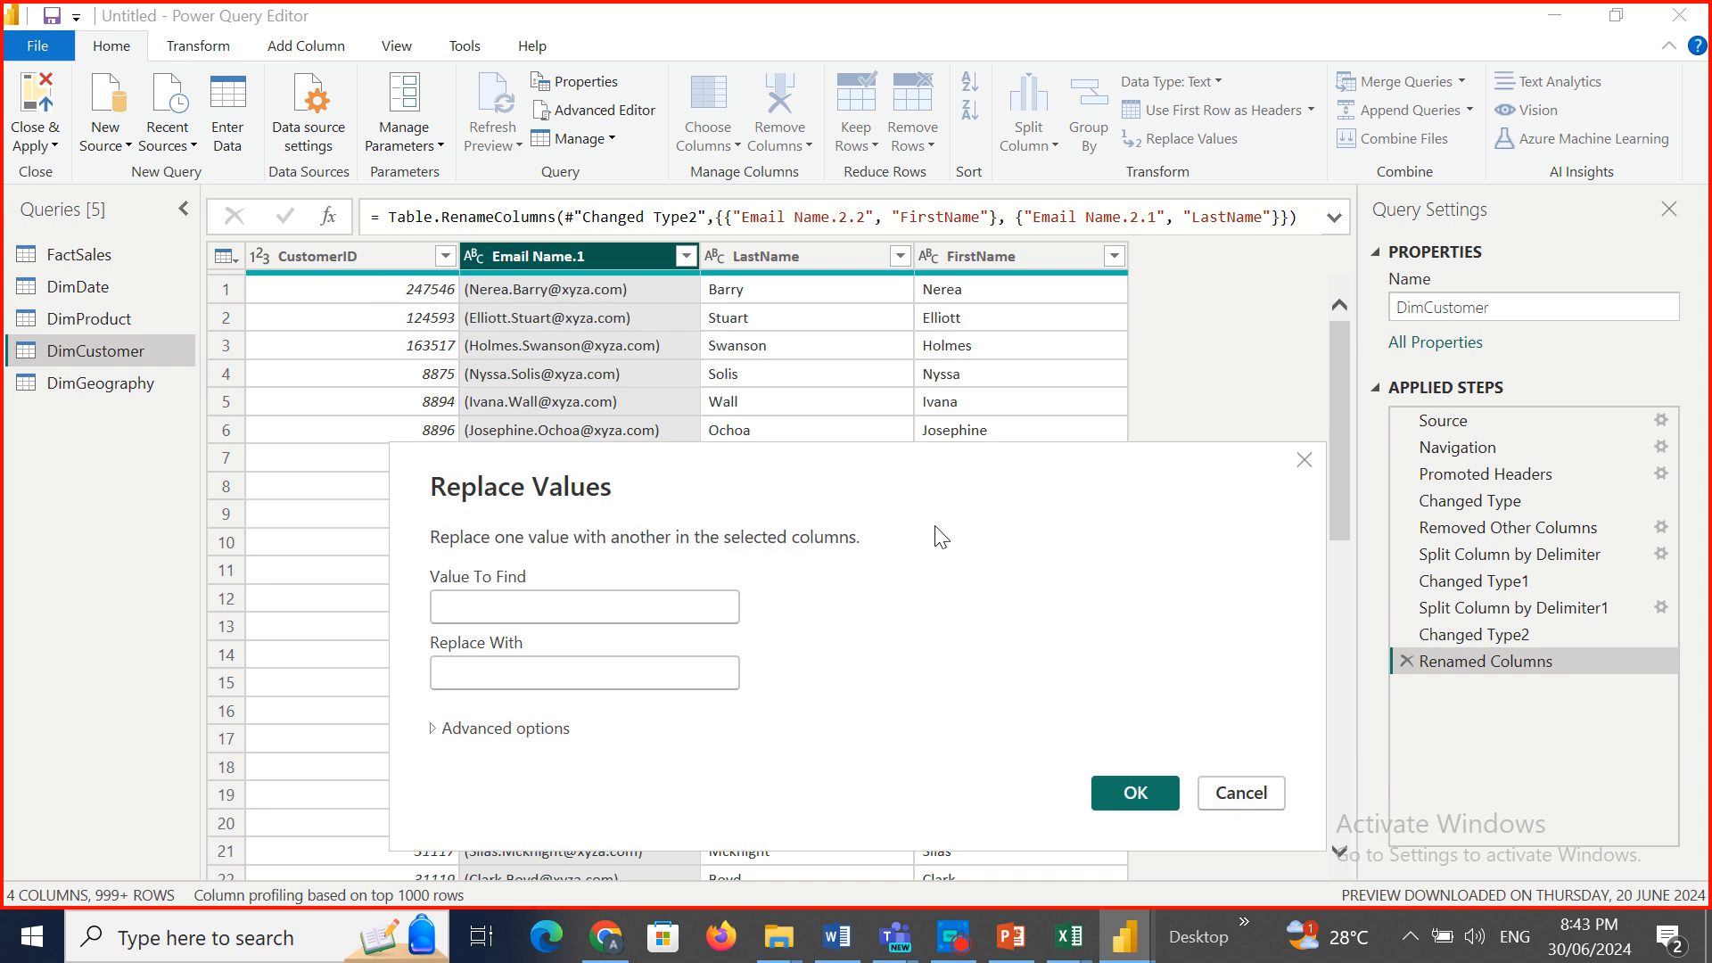
click(470, 624)
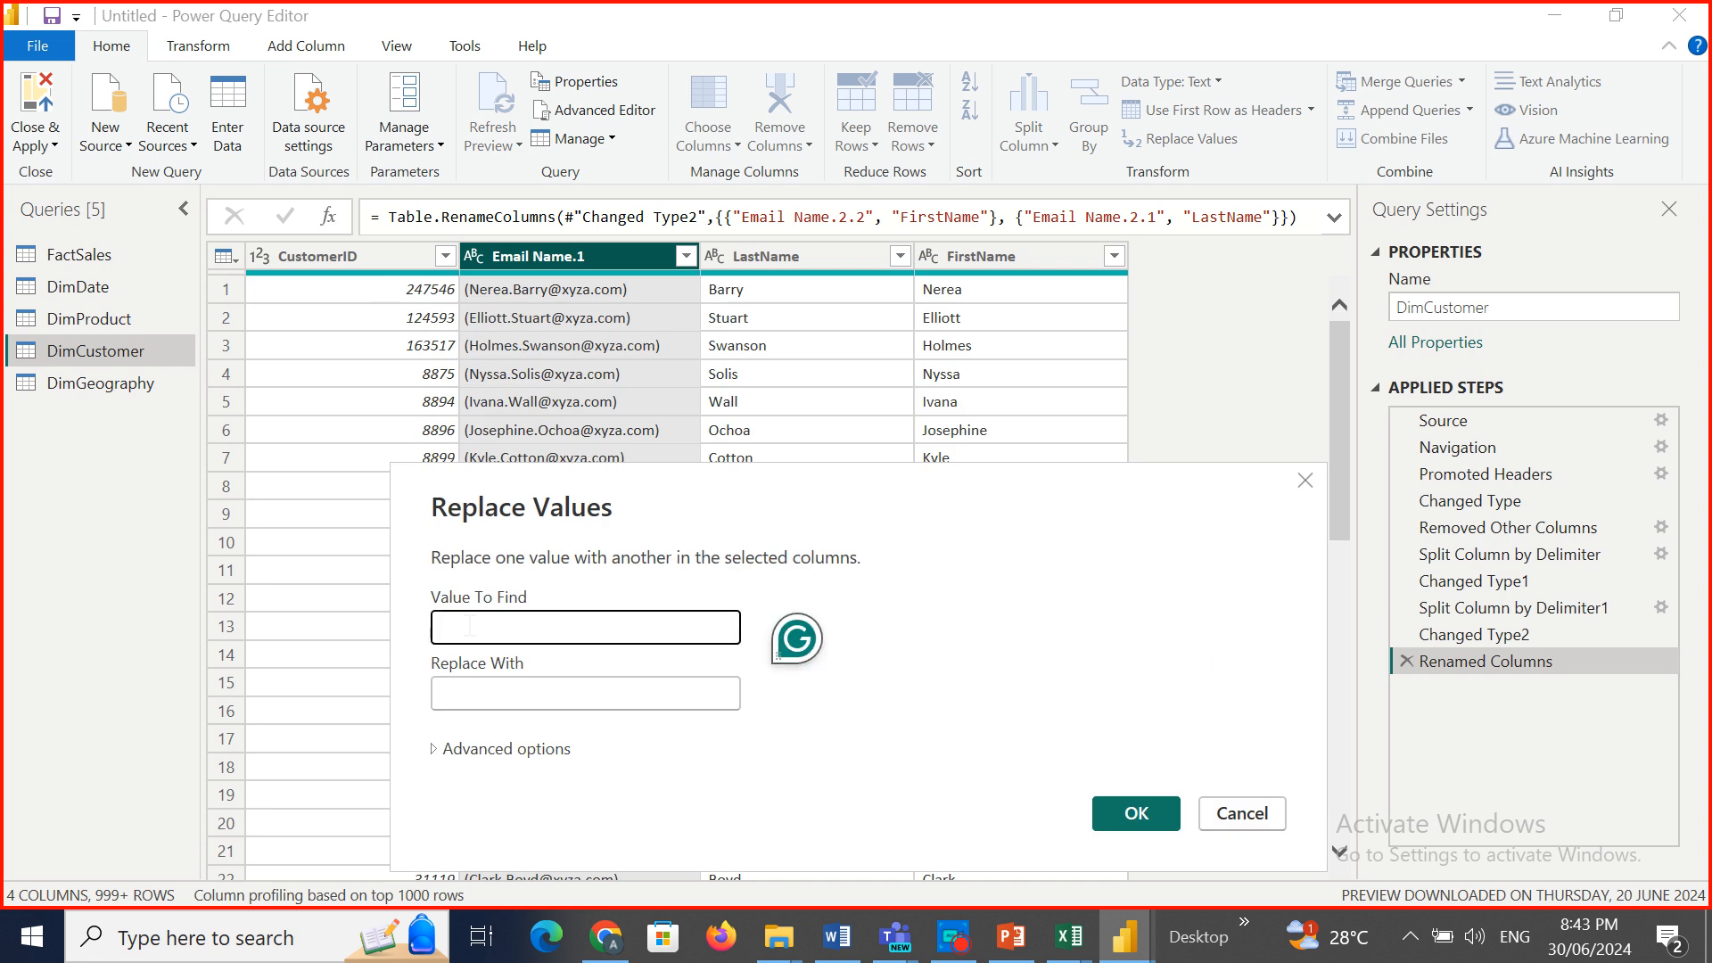
text(()
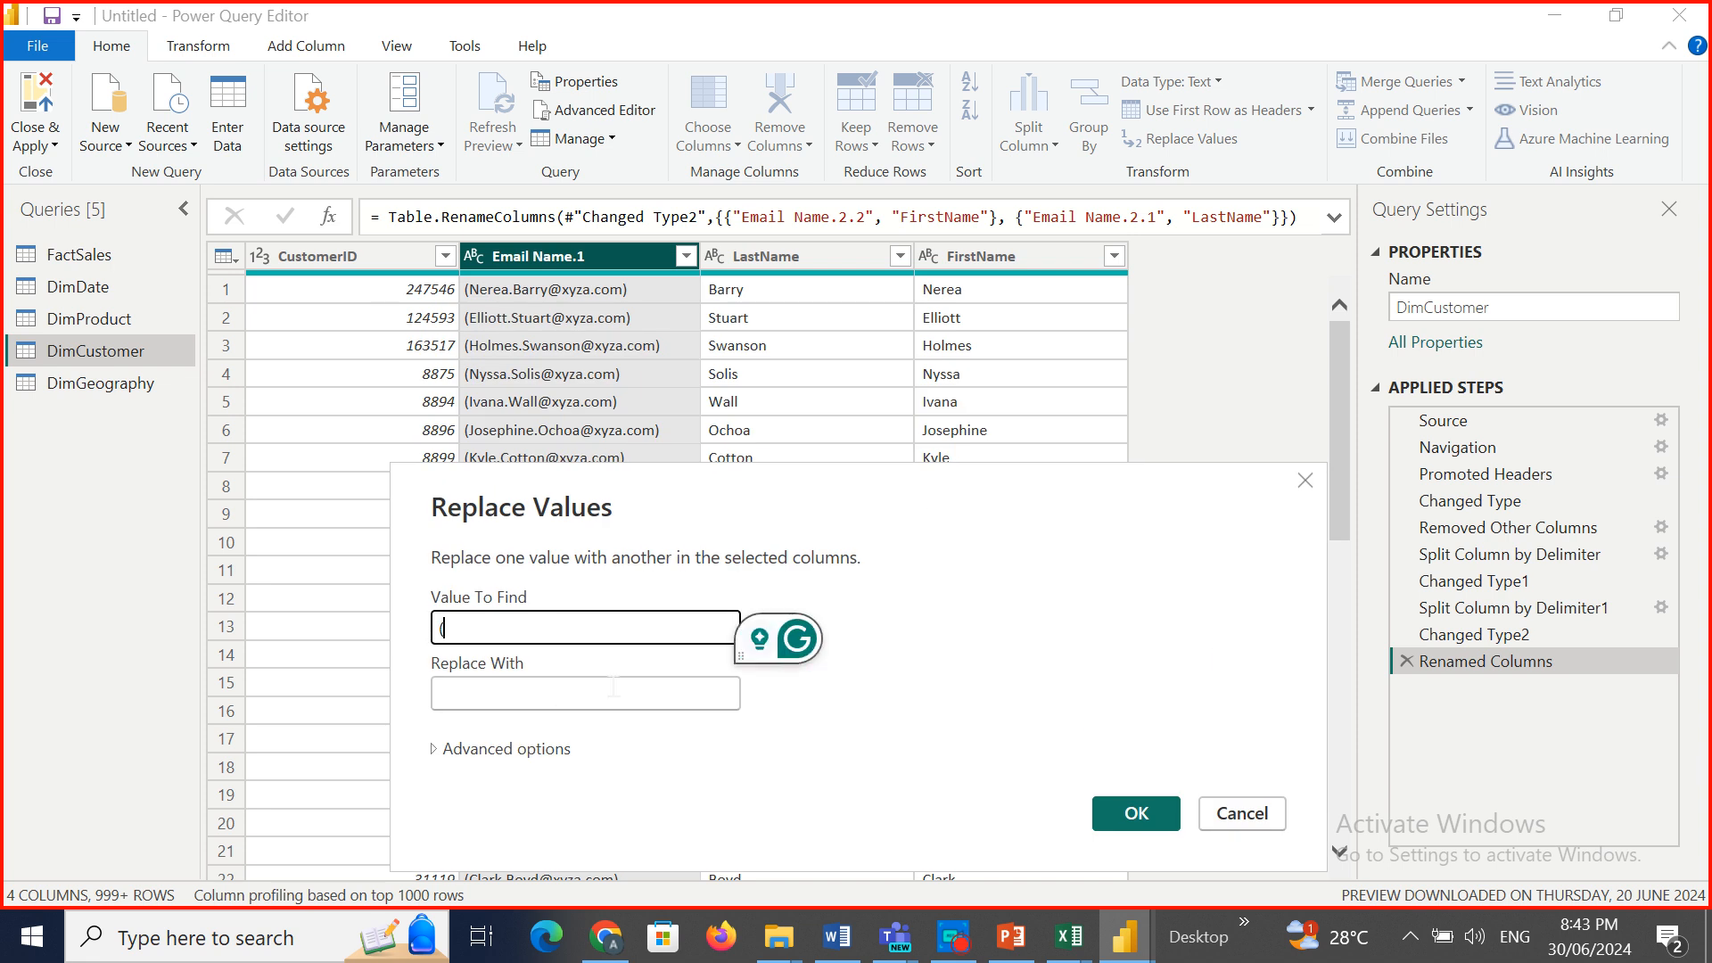
click(1134, 811)
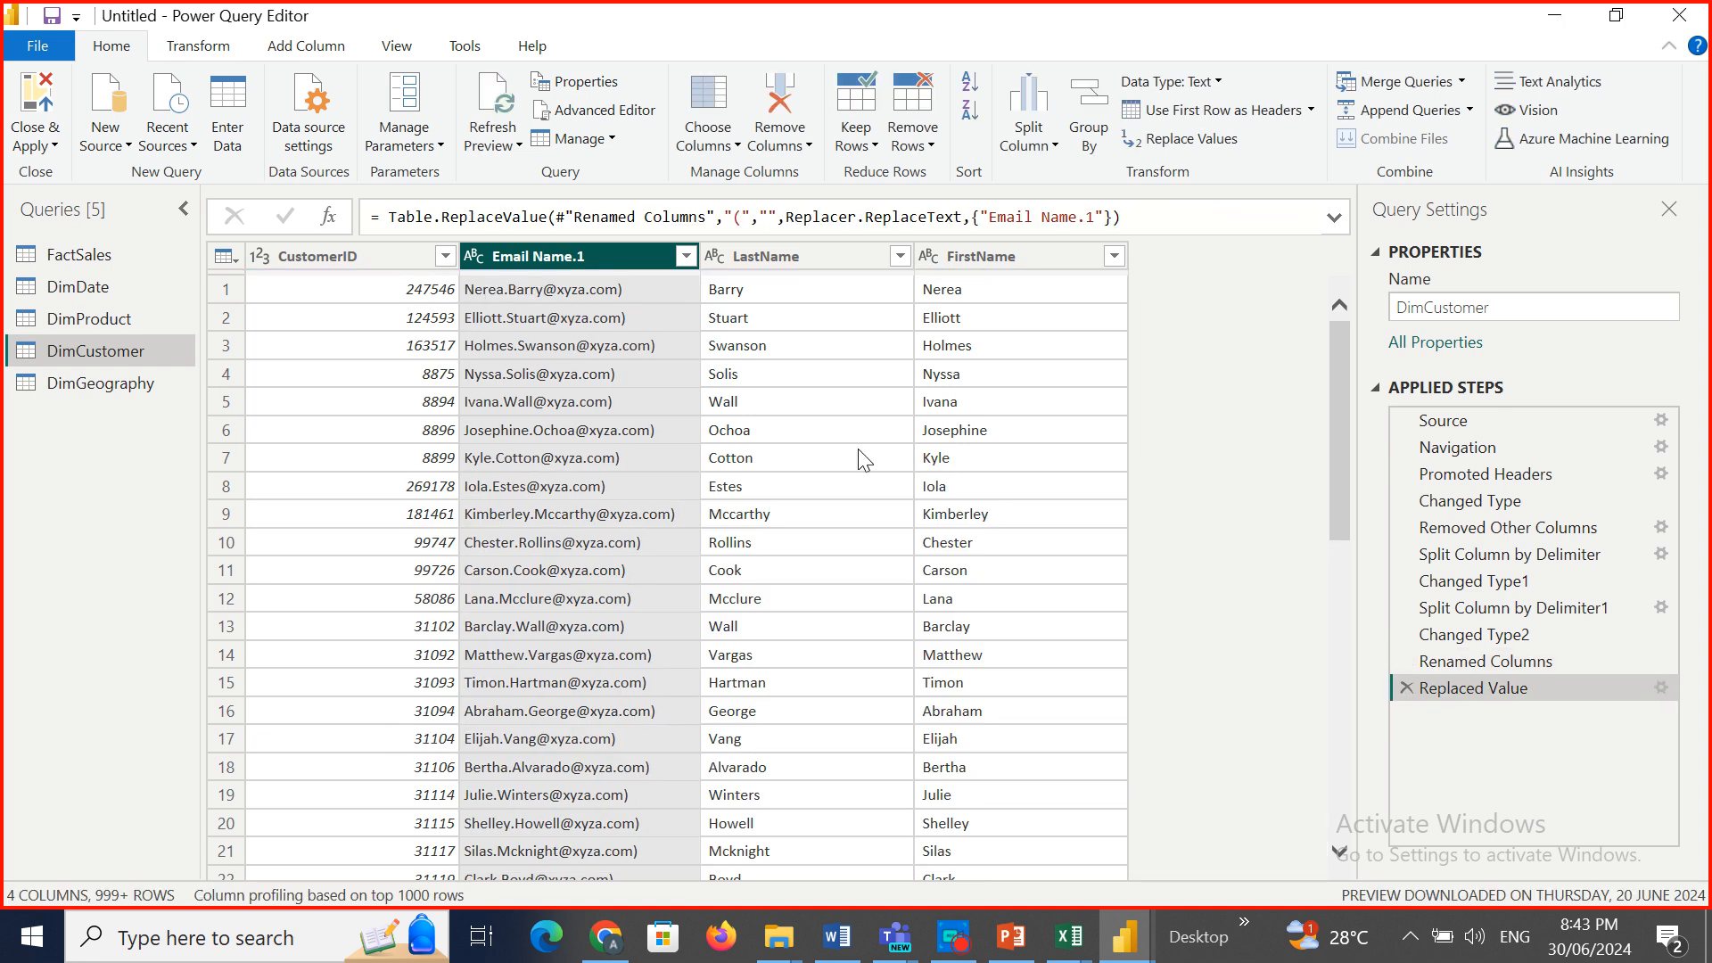
click(1191, 140)
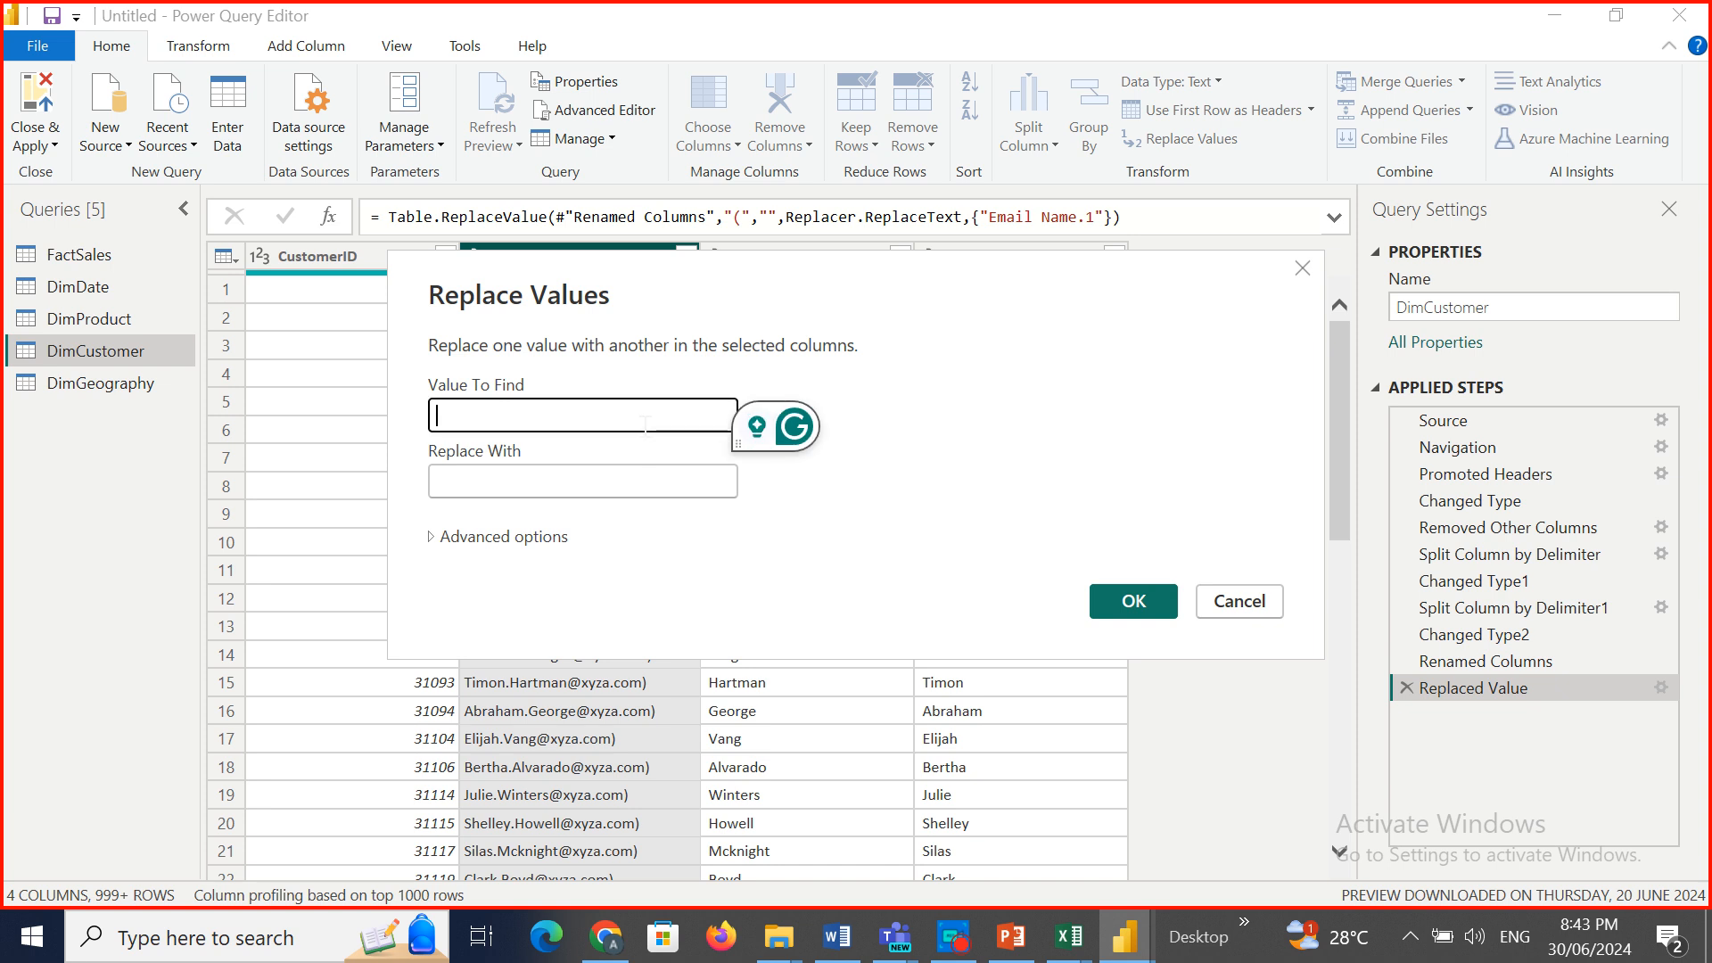
text())
click(1131, 605)
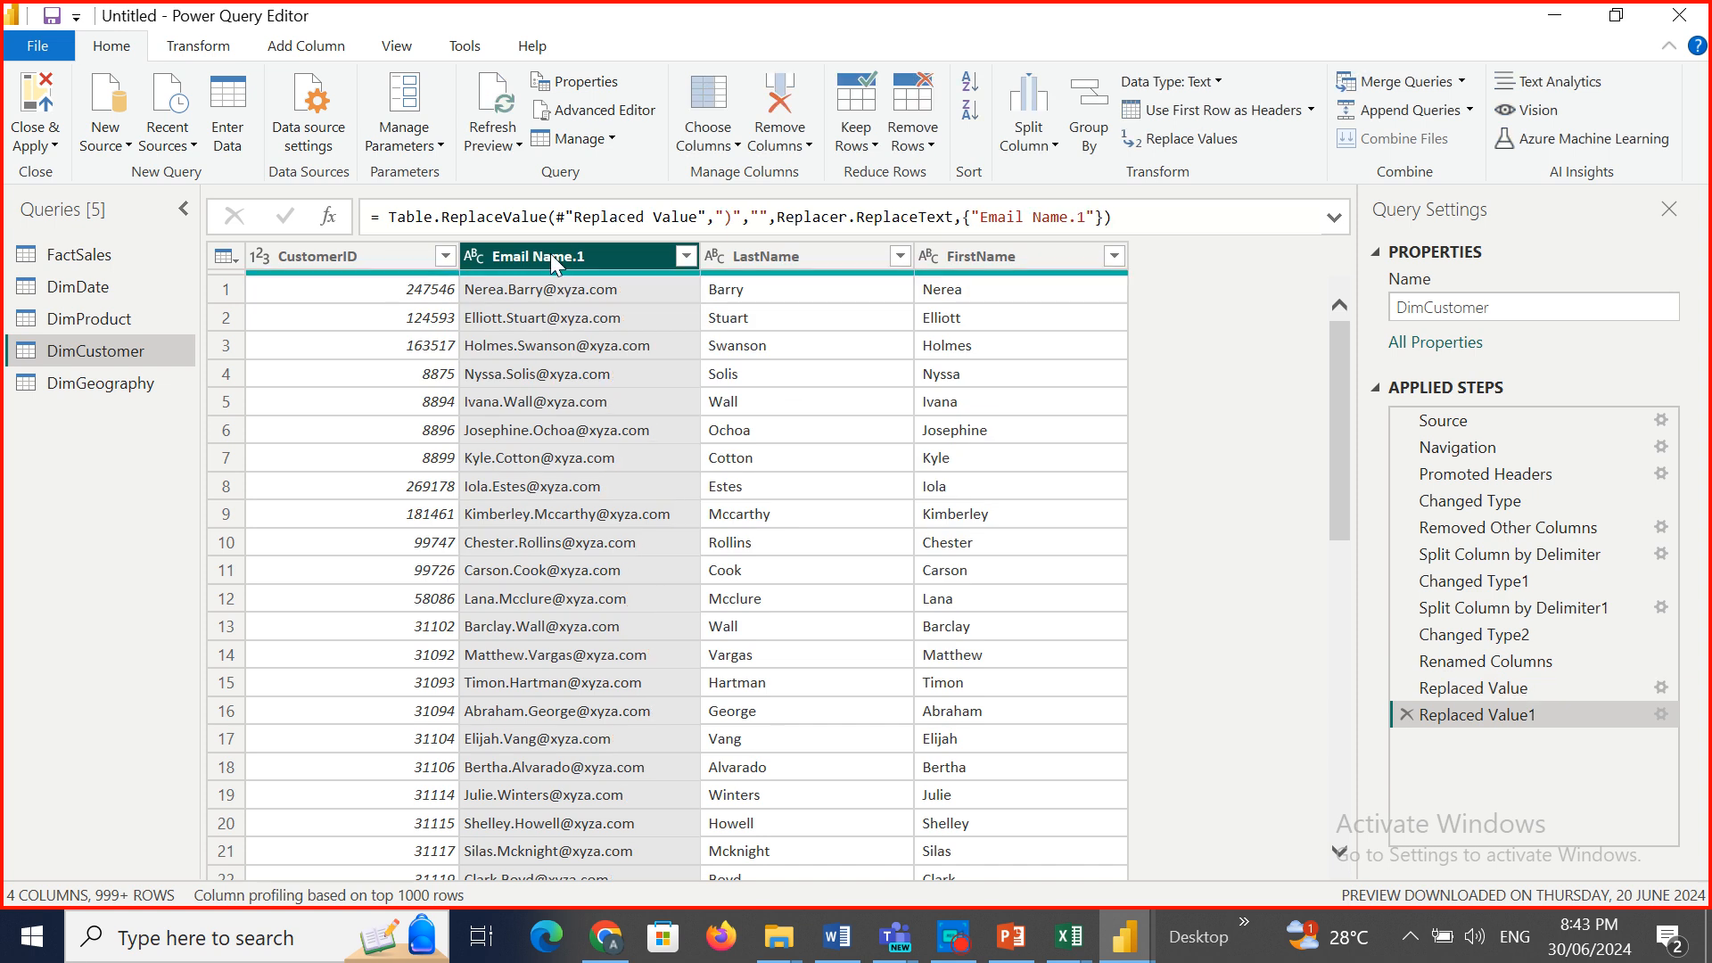
Rename the Email Name.1 column to Email.
double_click(554, 258)
click(553, 258)
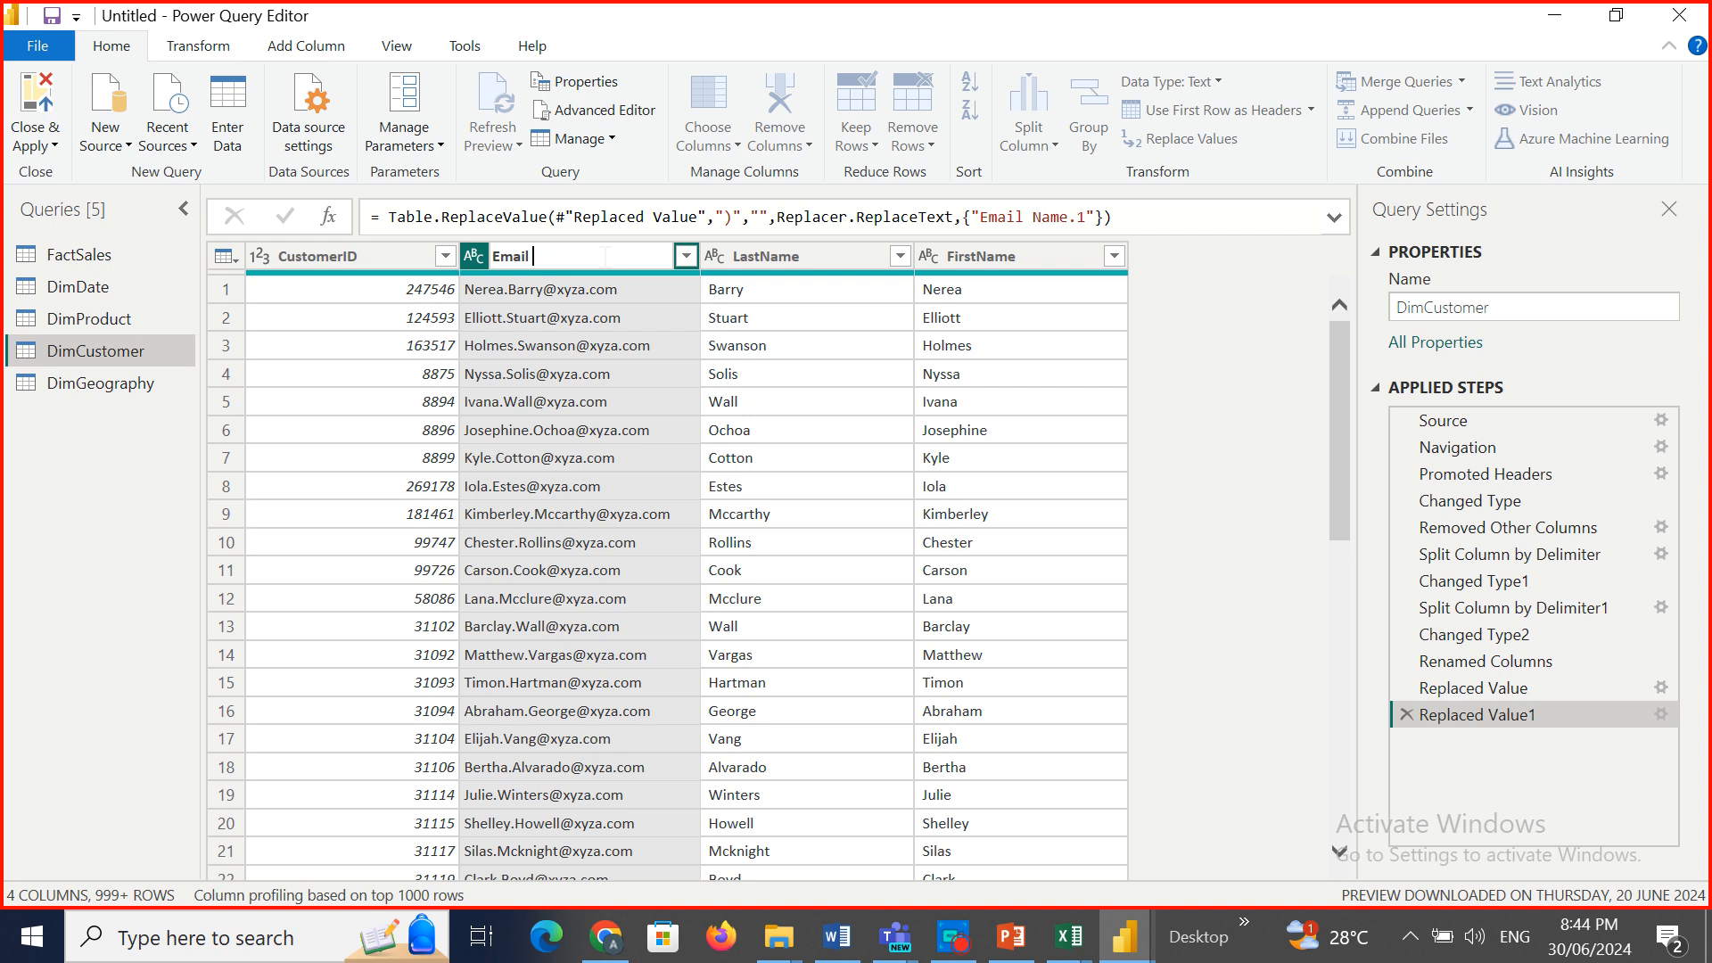
key(Return)
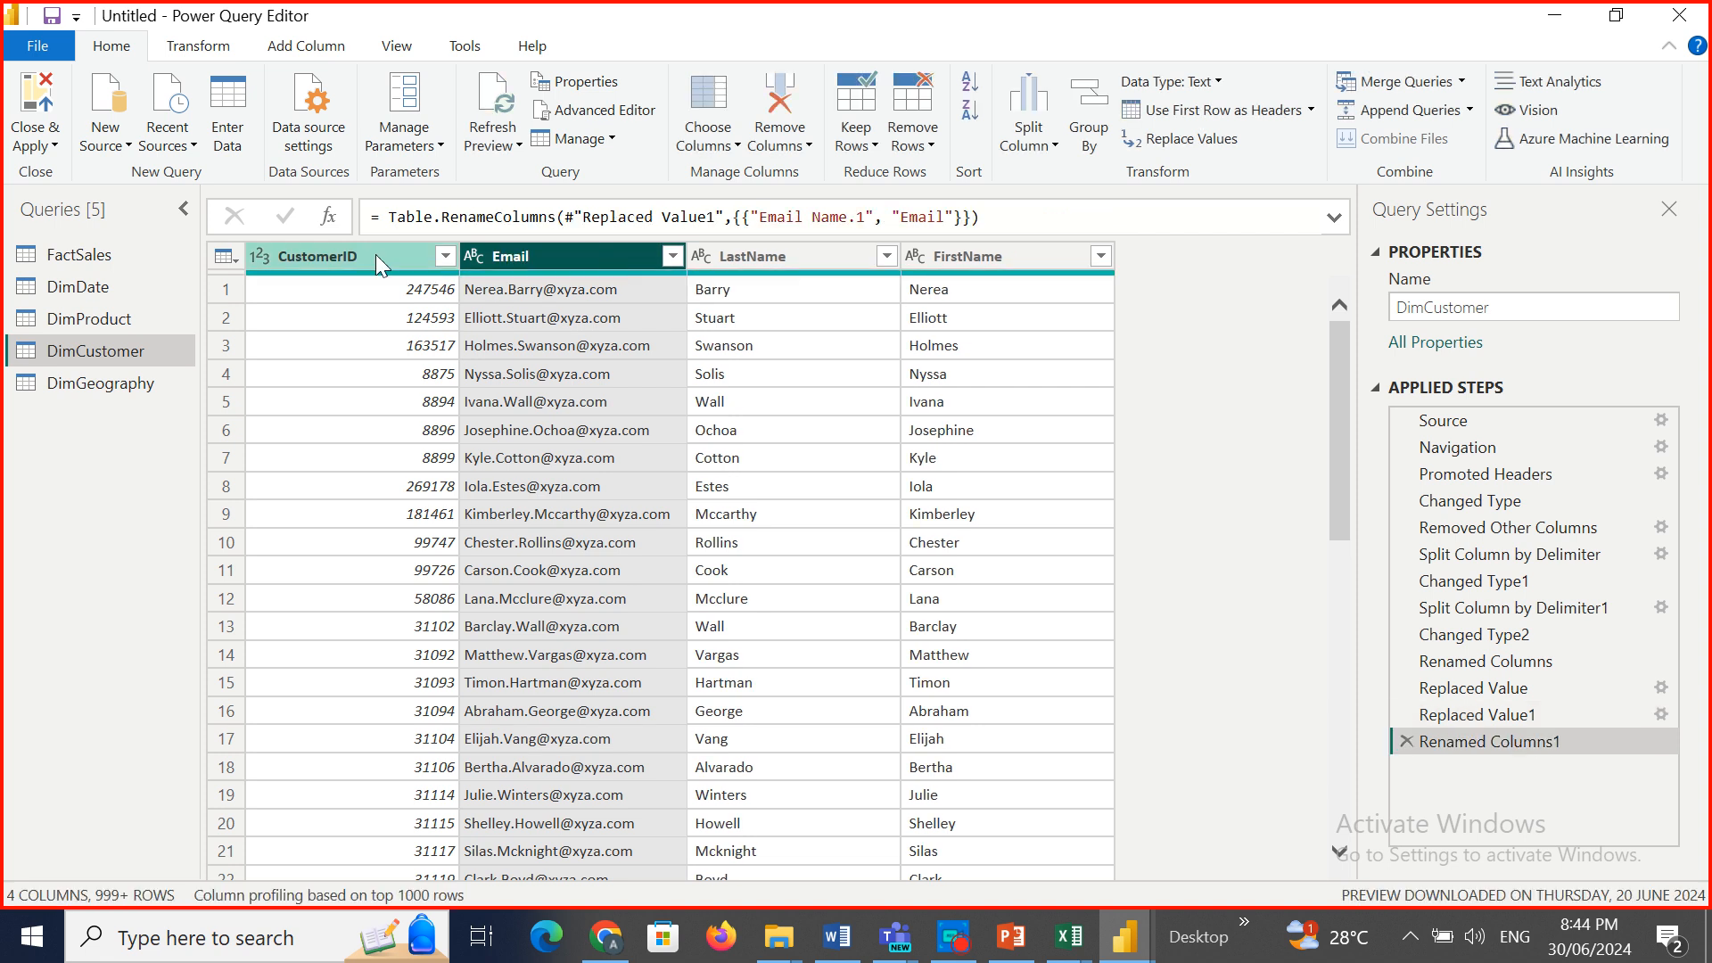
Remove duplicate rows in DimCustomer based on all columns from CustomerID through FirstName.
click(376, 254)
shift+click(1000, 259)
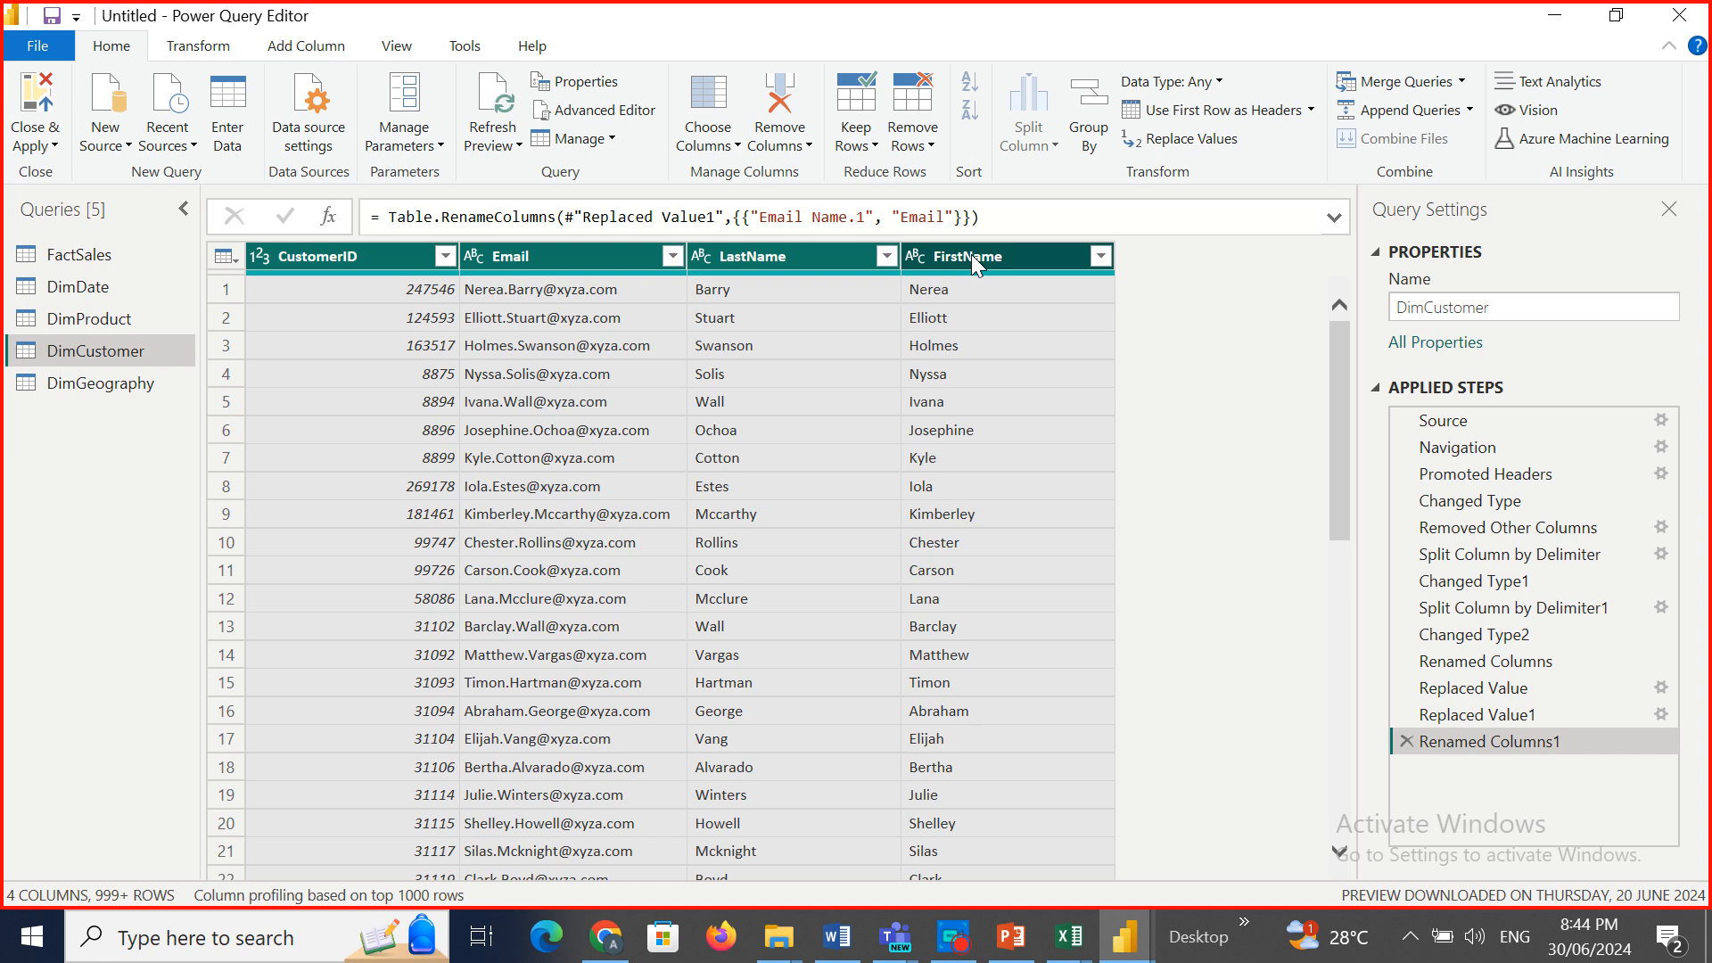
right_click(973, 257)
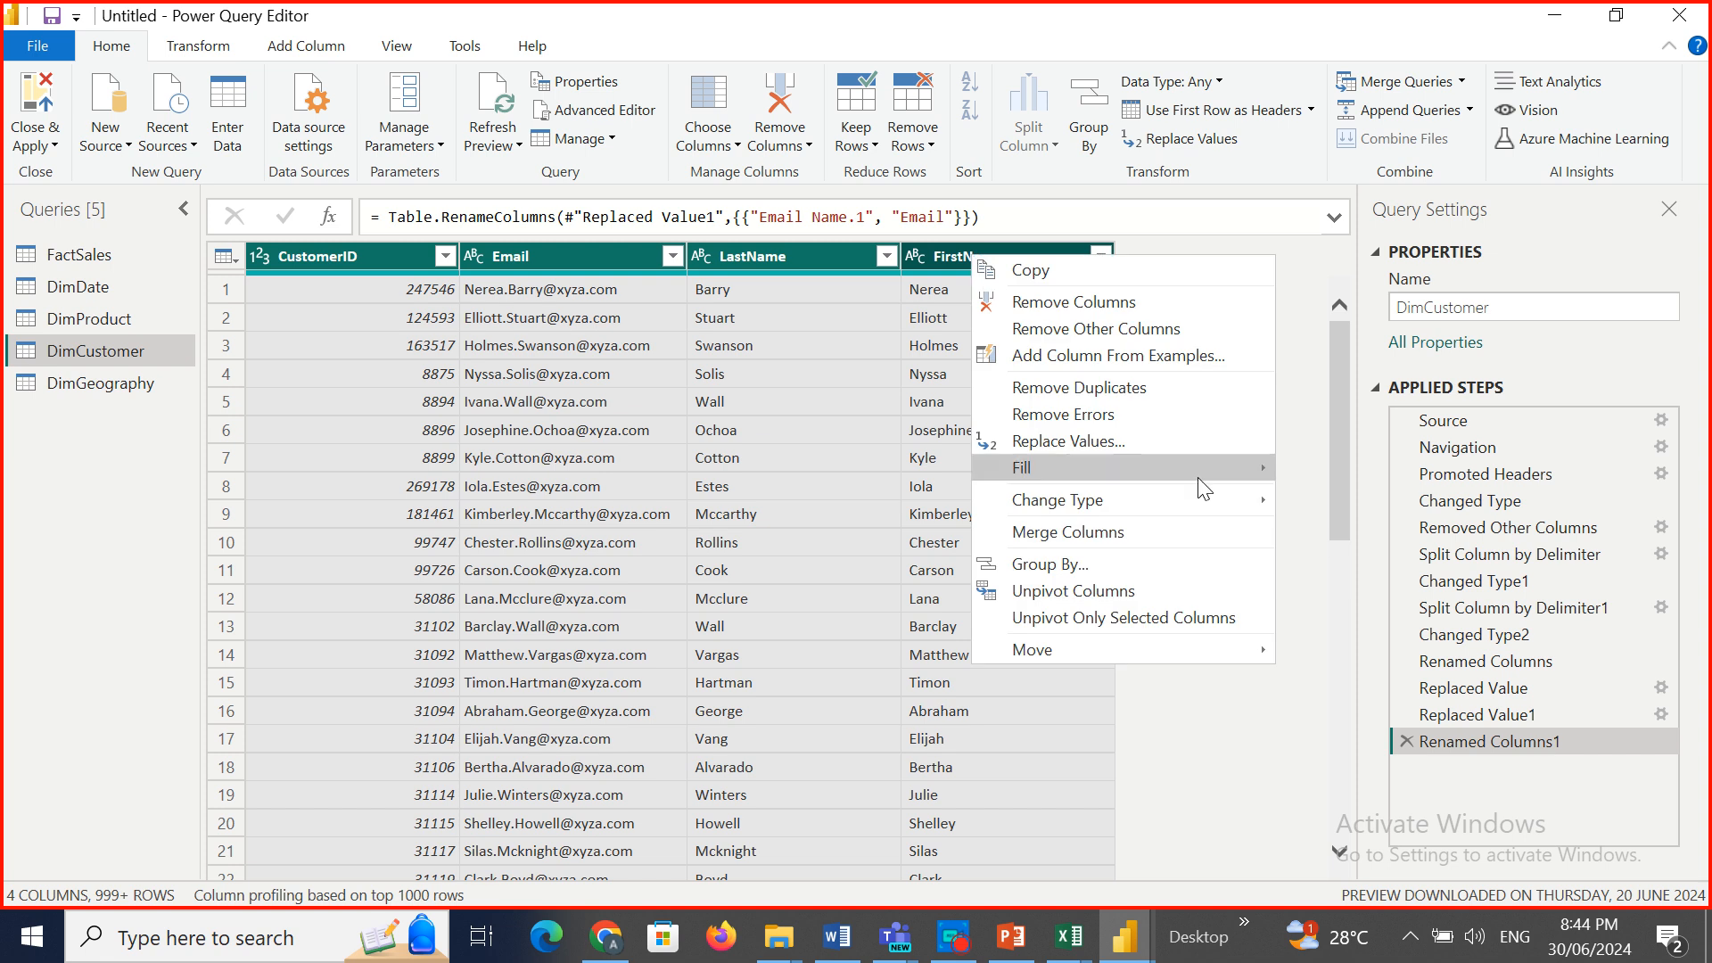
click(1069, 393)
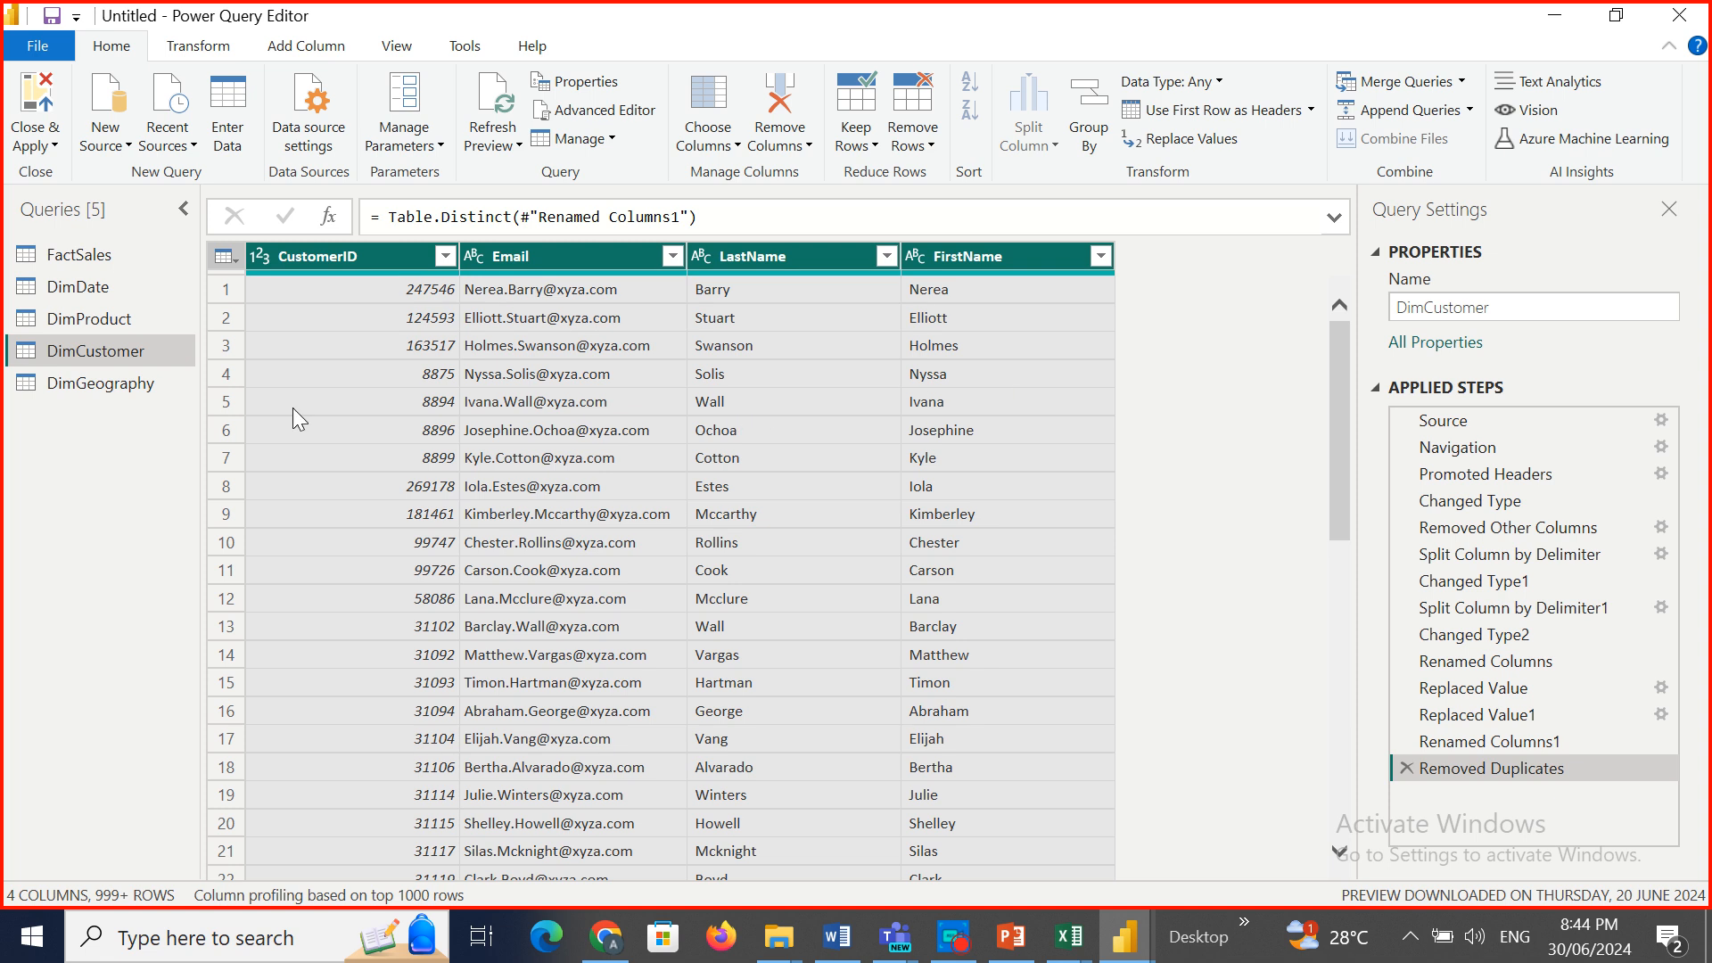
Keep only the ZipCode, City, State, Region, District and Country columns in the DimGeography query.
click(65, 382)
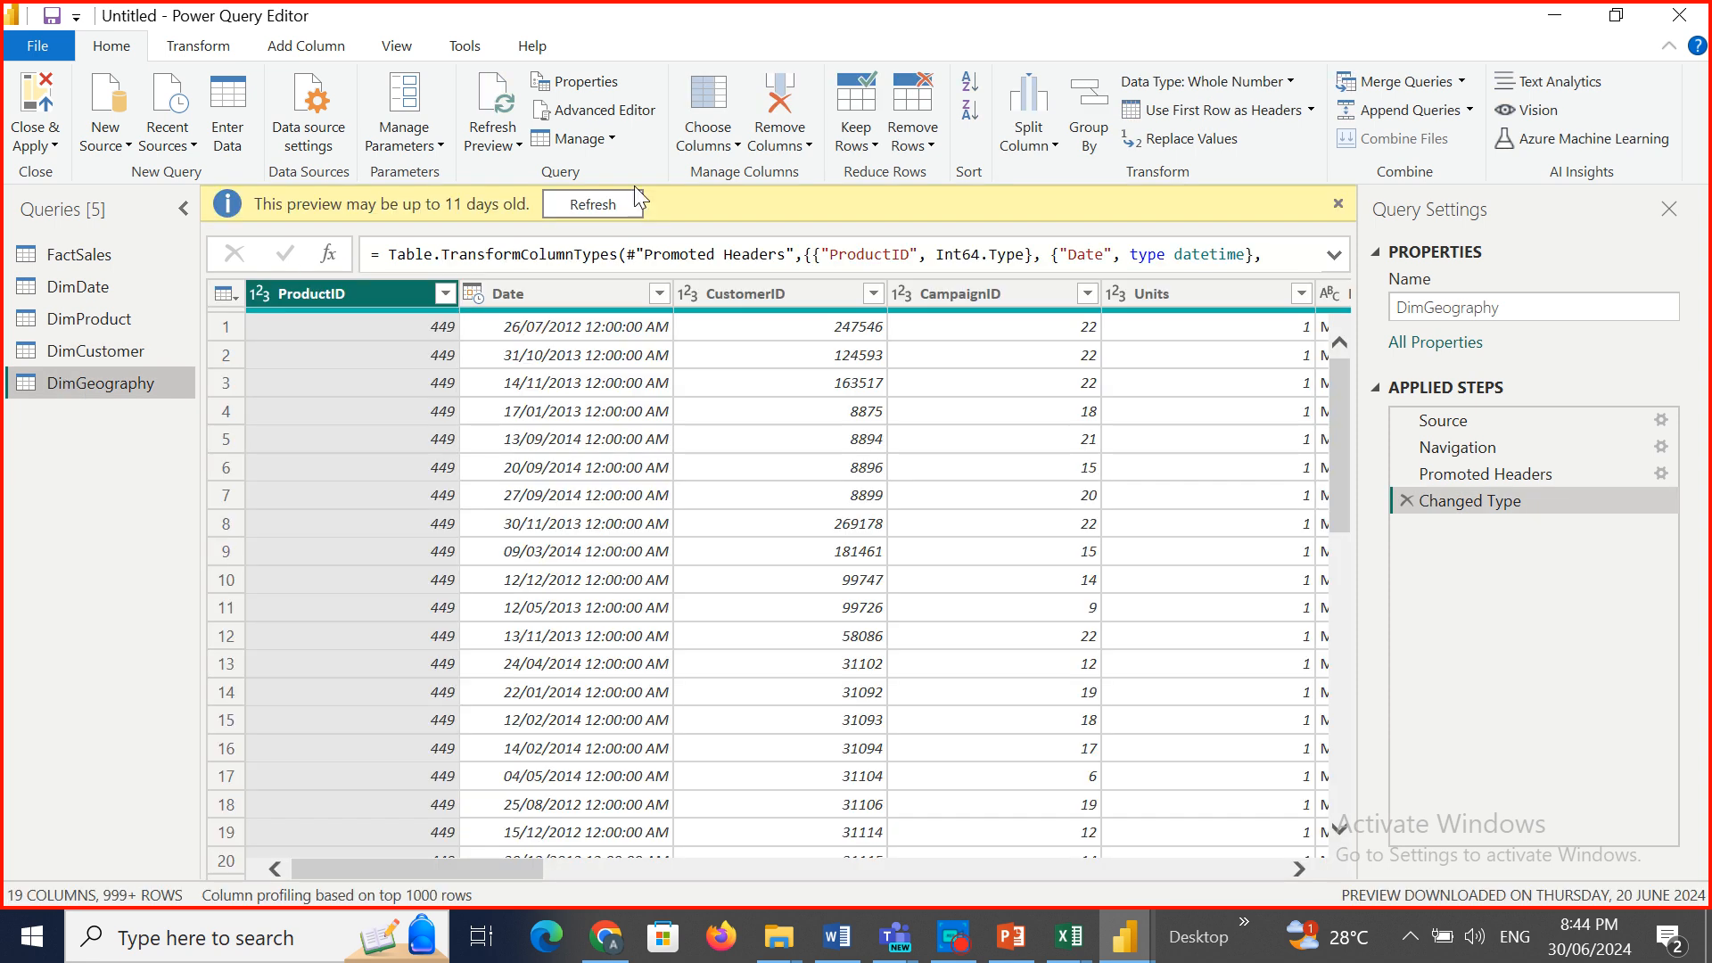
click(729, 144)
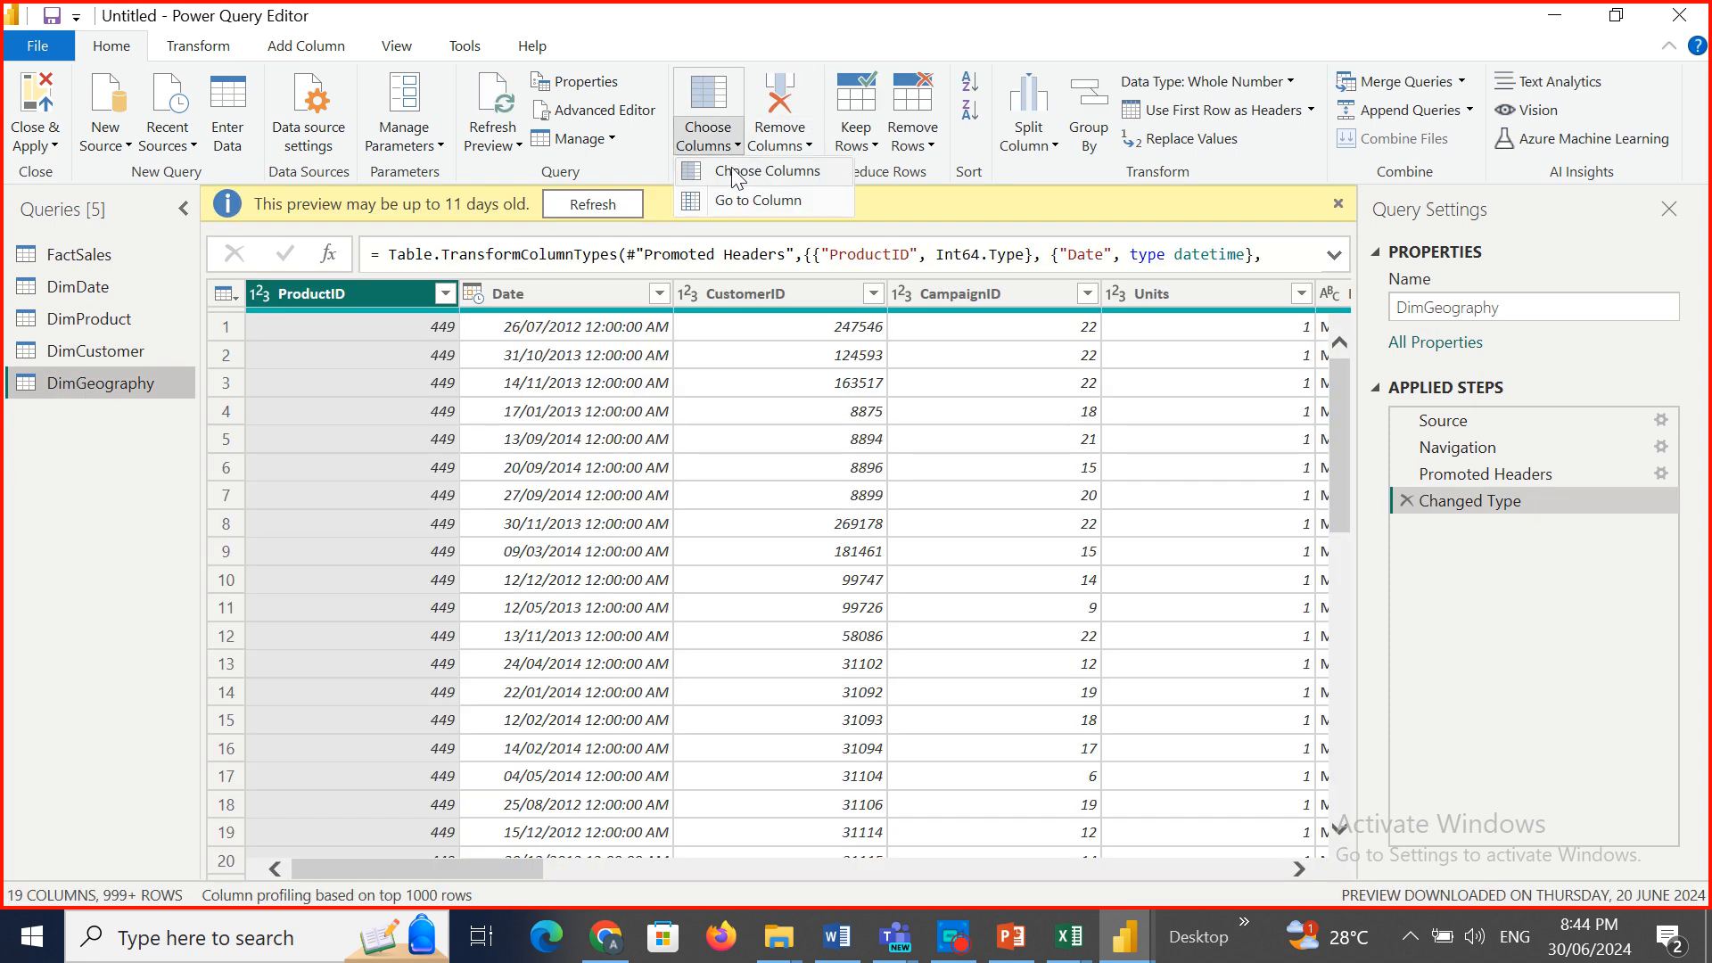
click(737, 173)
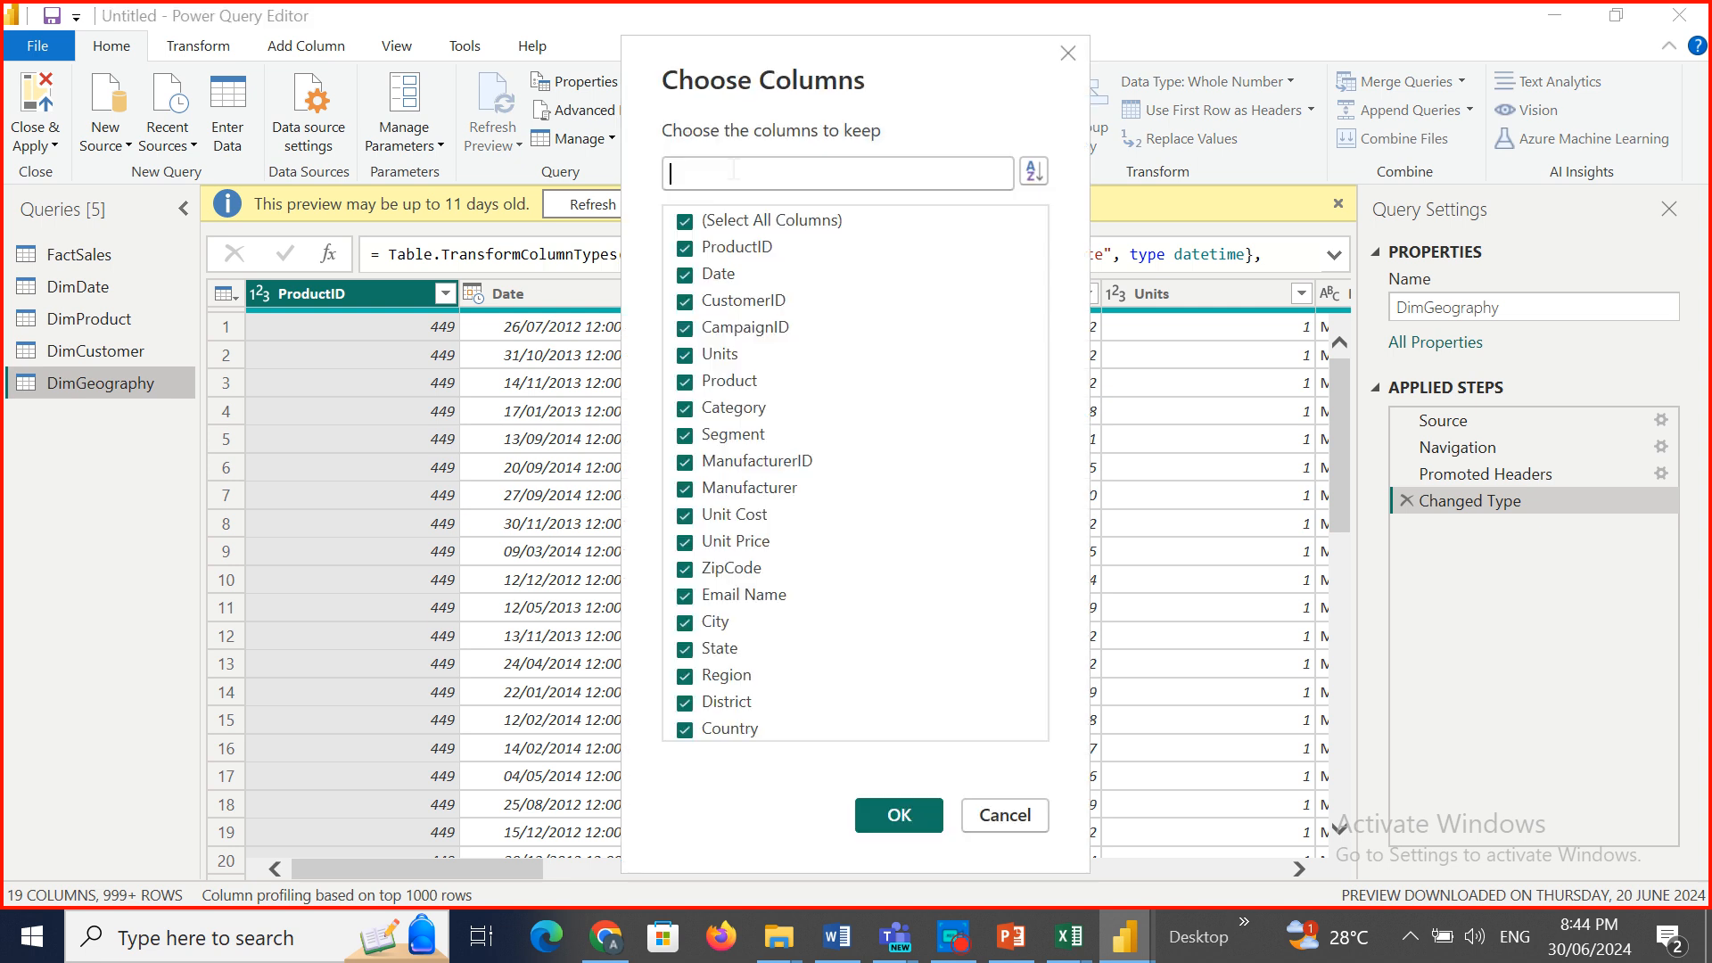
click(685, 221)
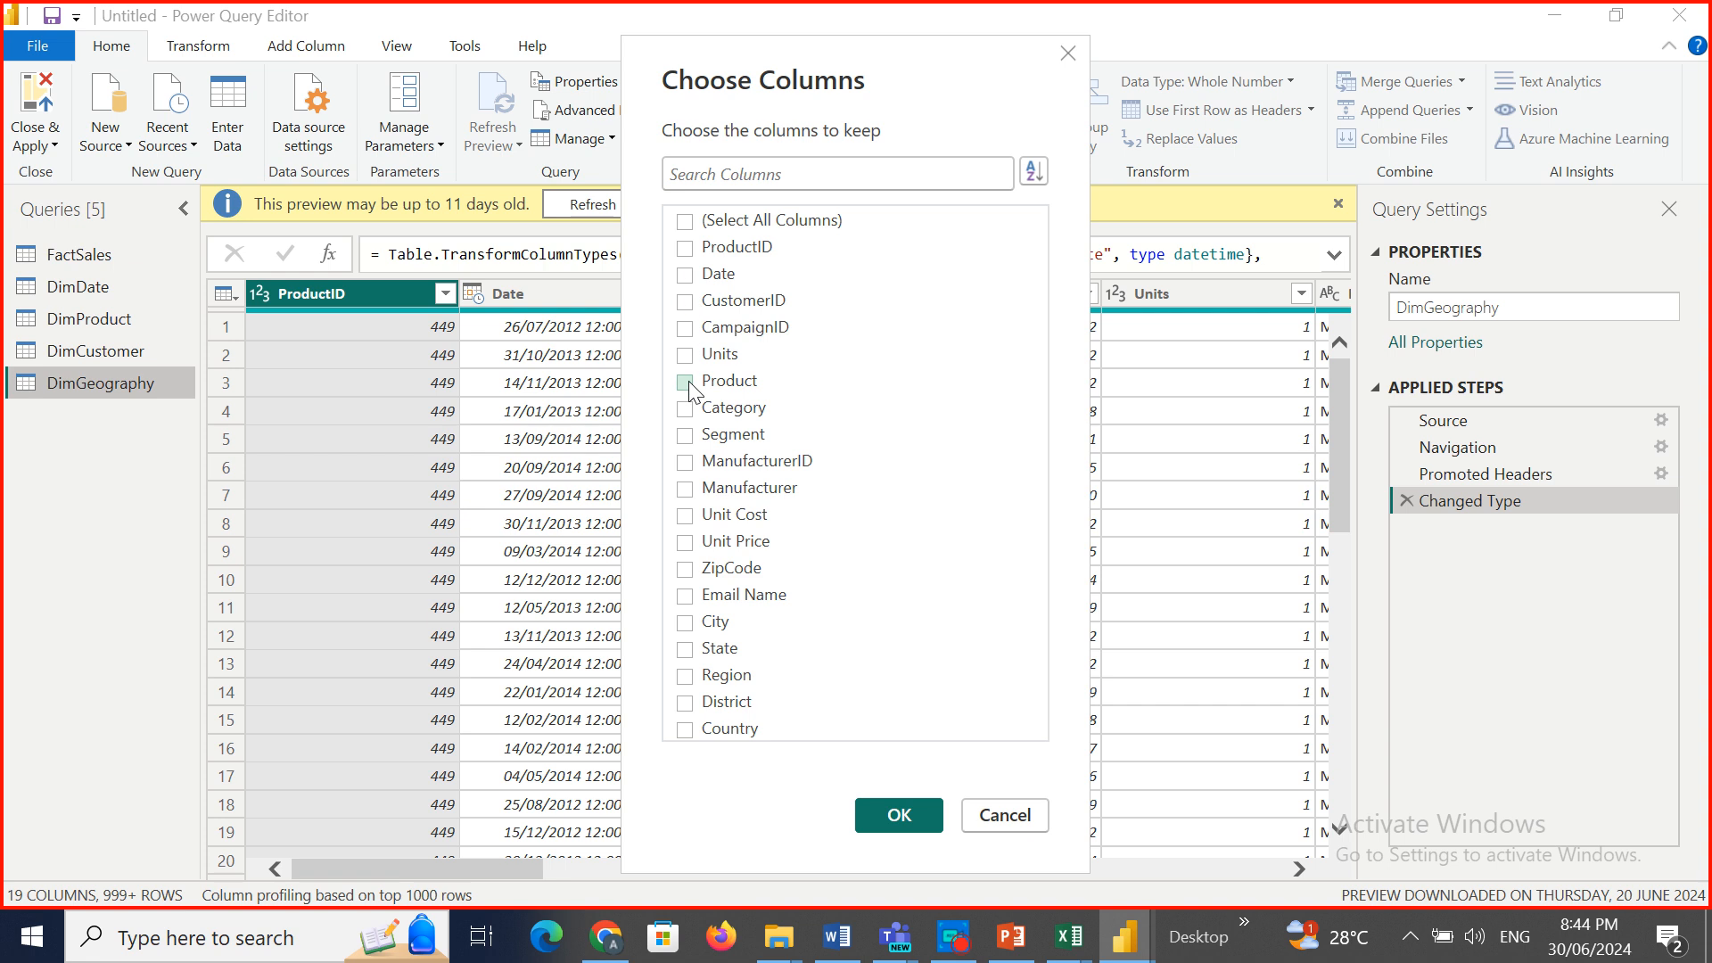
click(685, 573)
click(685, 622)
click(686, 651)
click(686, 676)
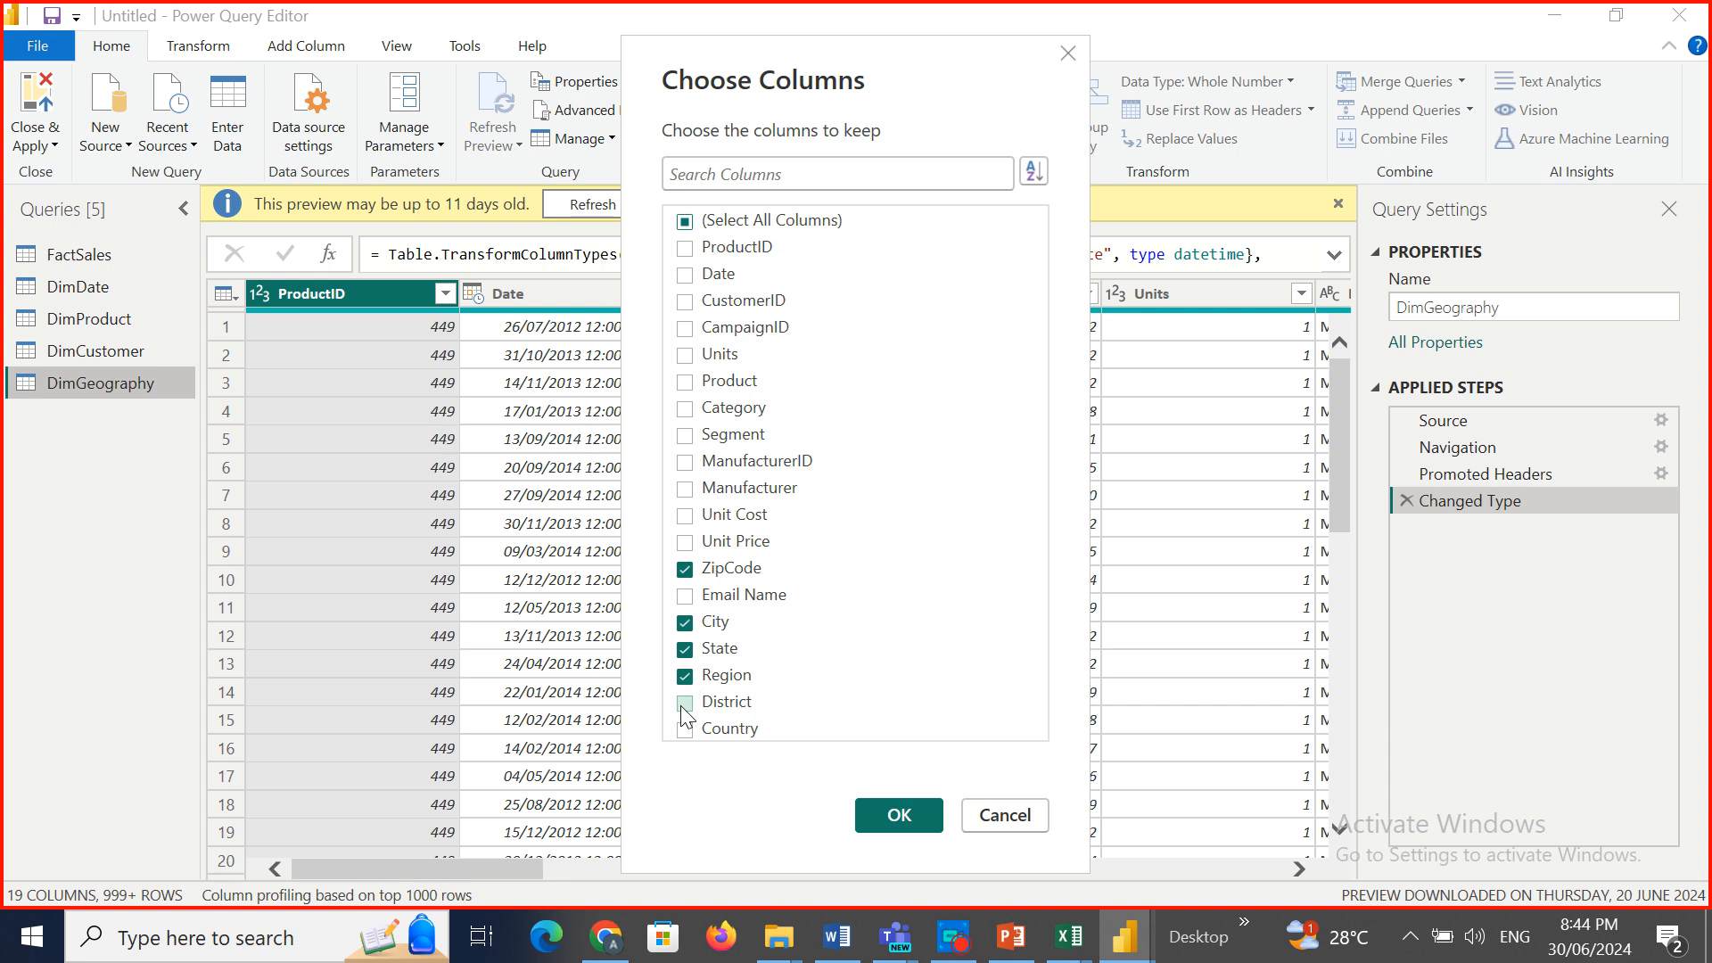
click(685, 704)
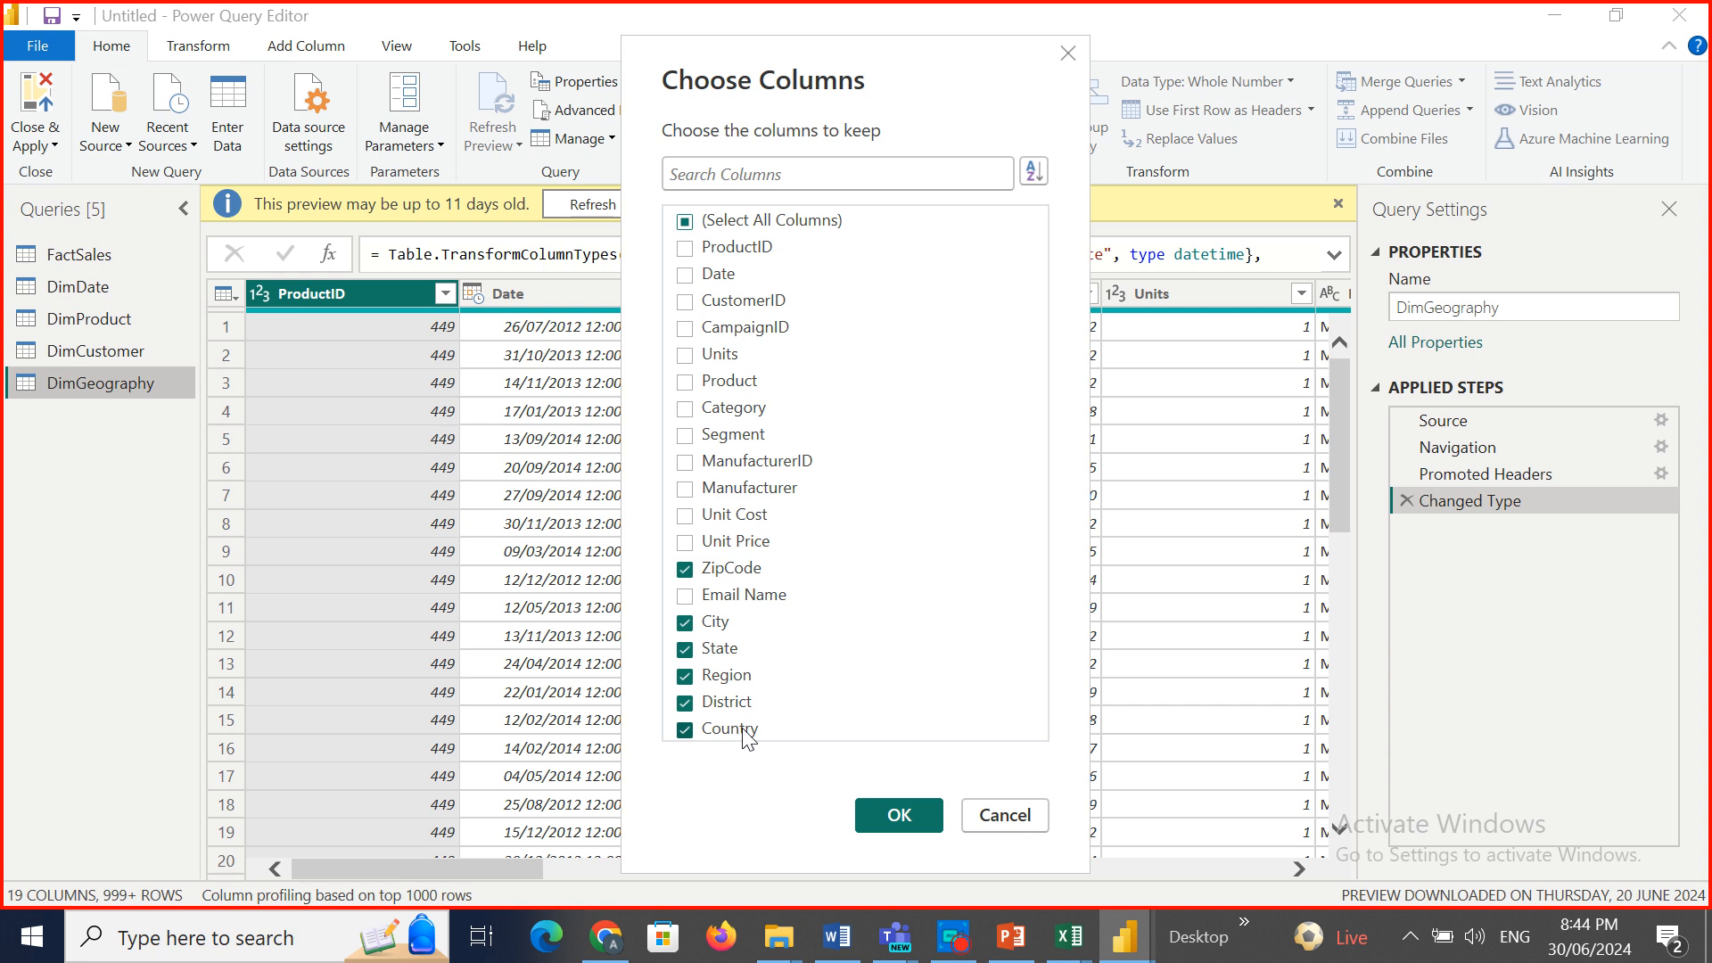
click(899, 816)
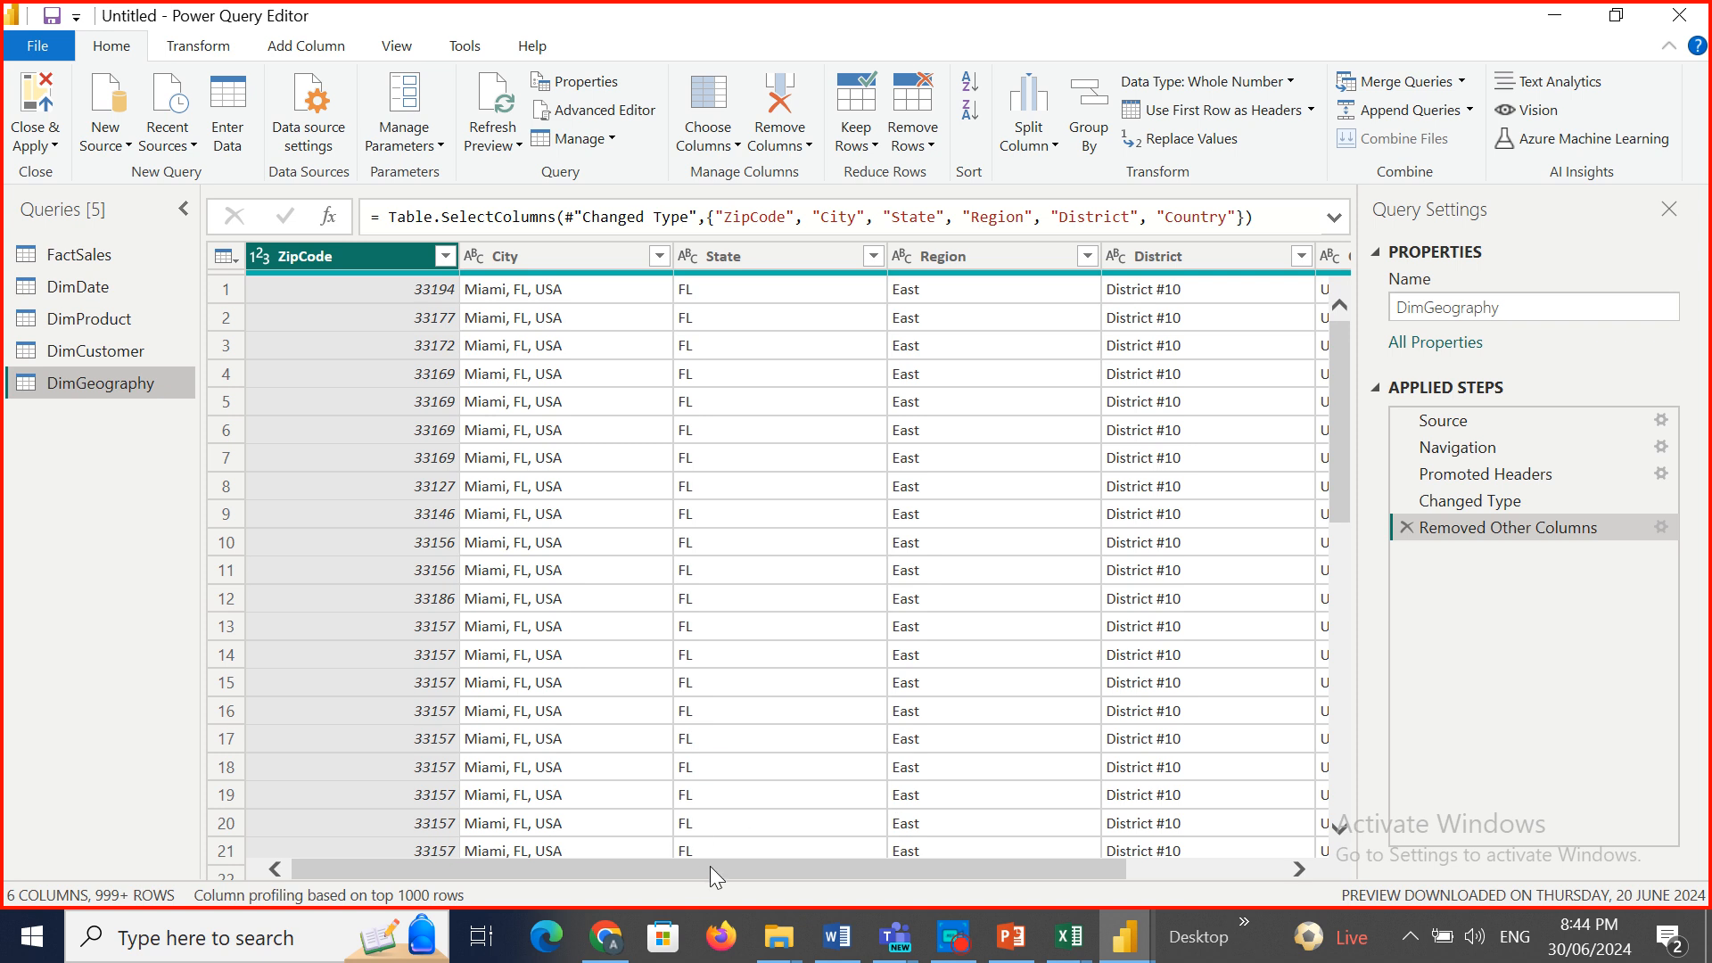
Remove duplicate rows in DimGeography based on all columns from ZipCode through Country.
drag(887, 864, 1270, 842)
shift+click(1231, 264)
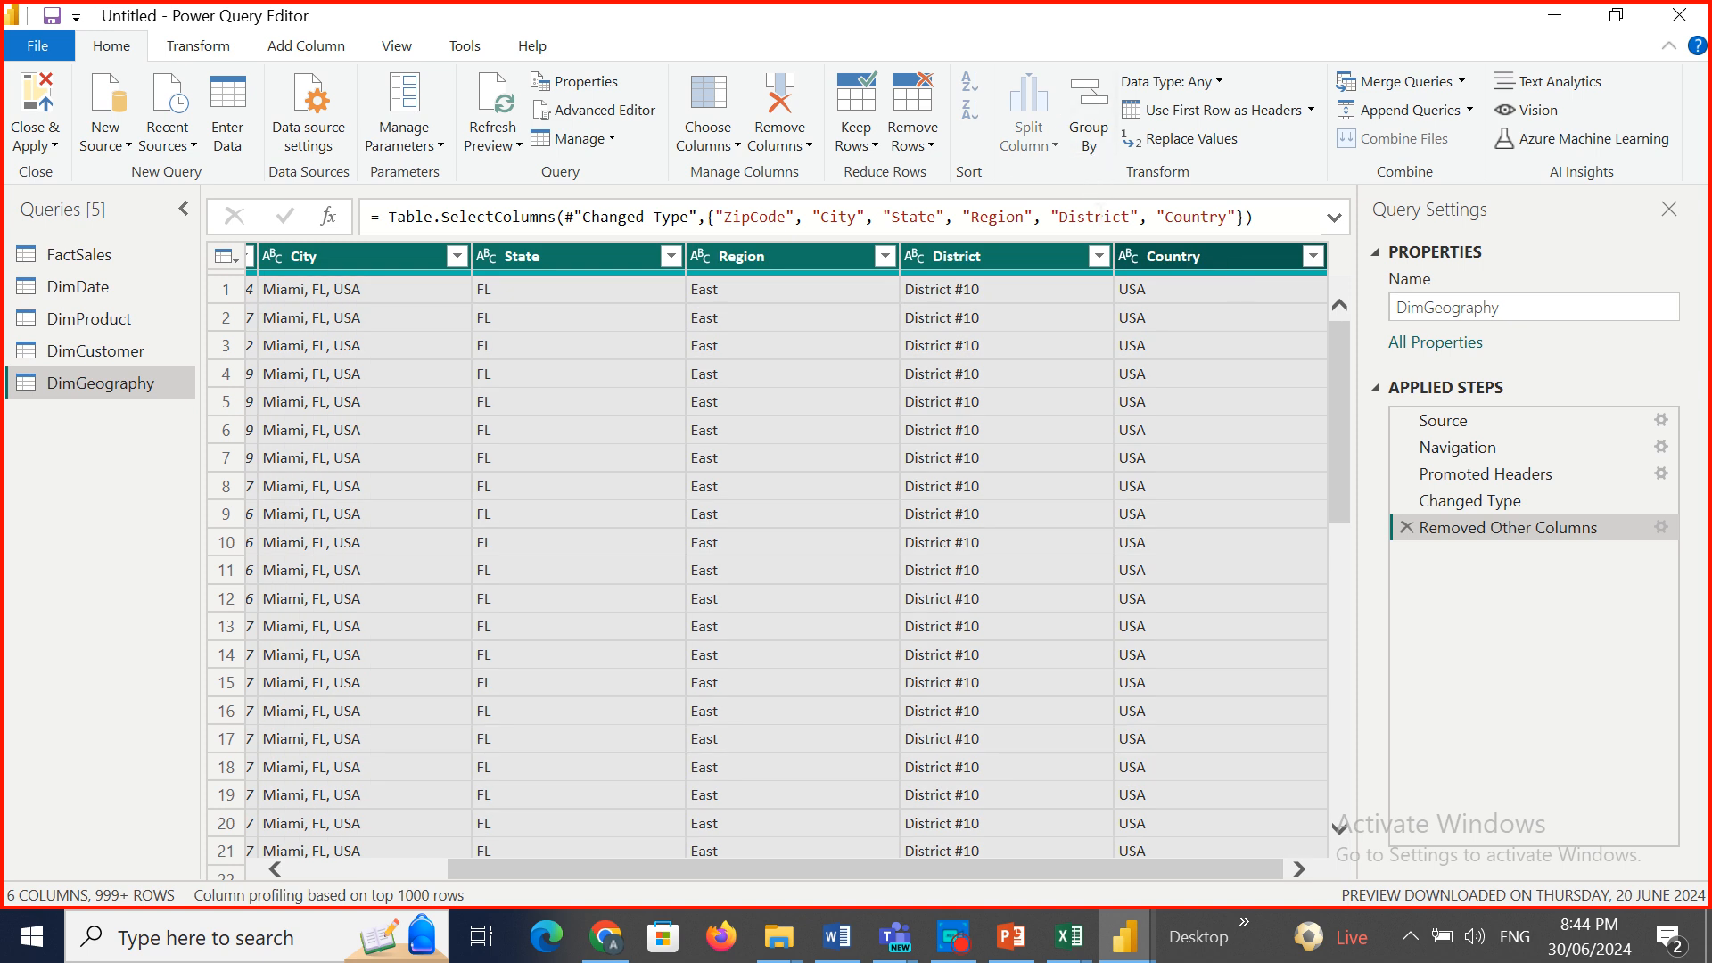
right_click(1210, 251)
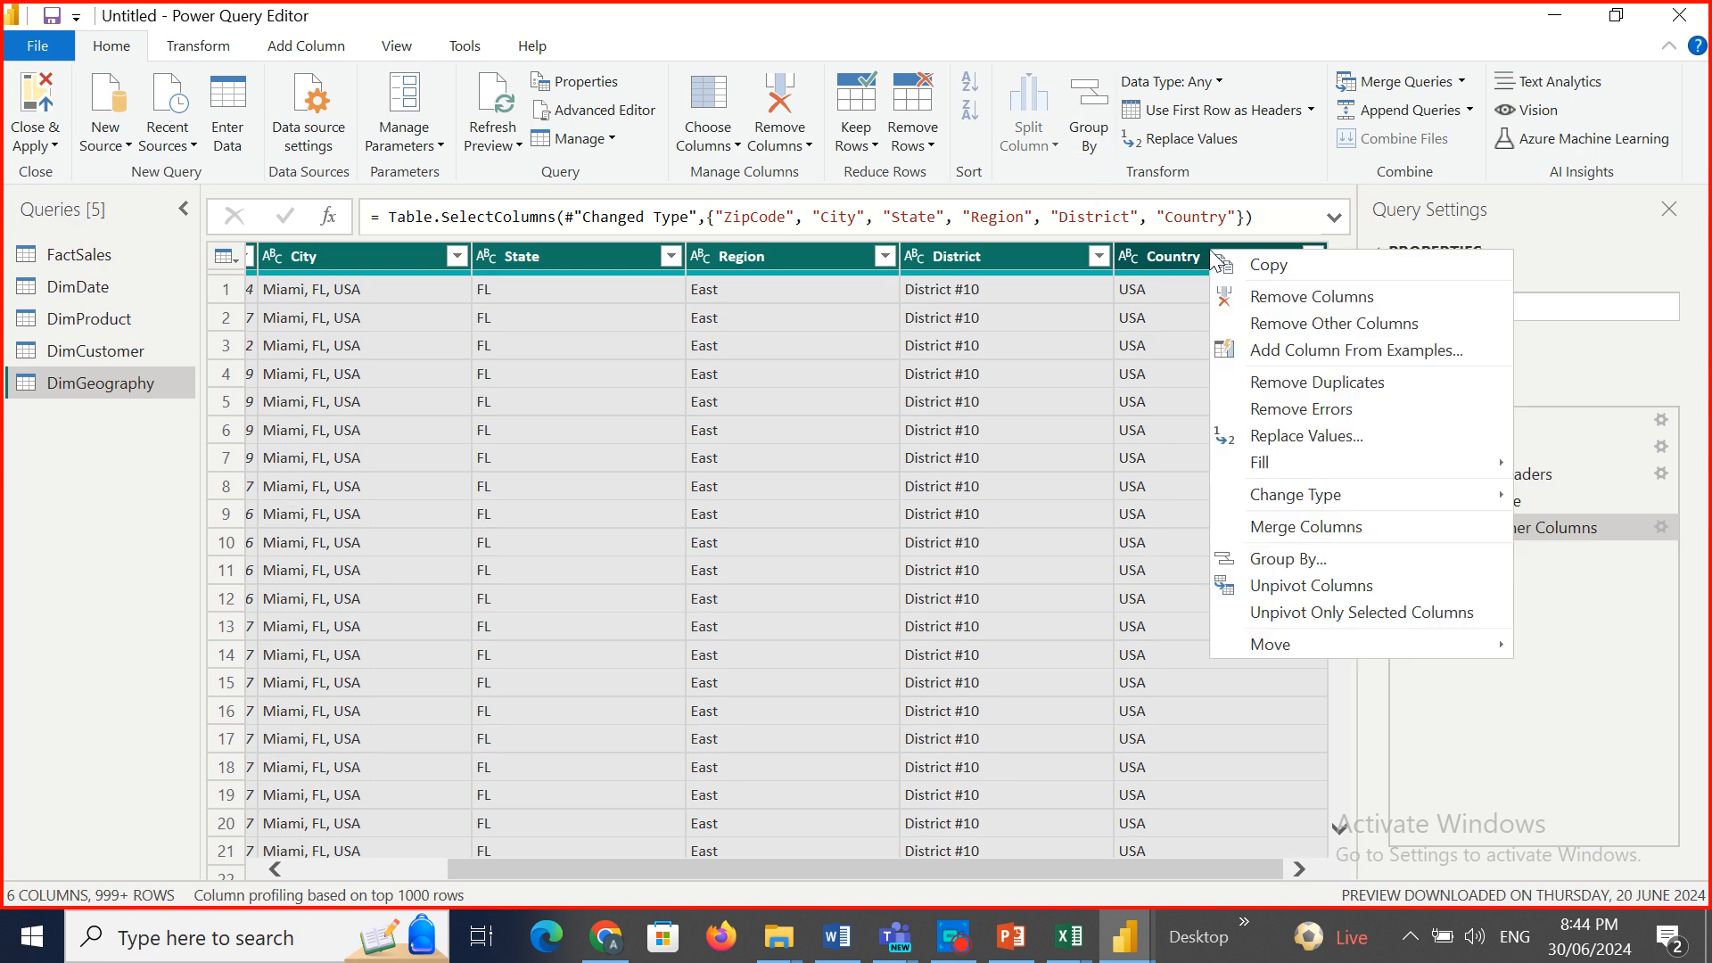
click(1288, 381)
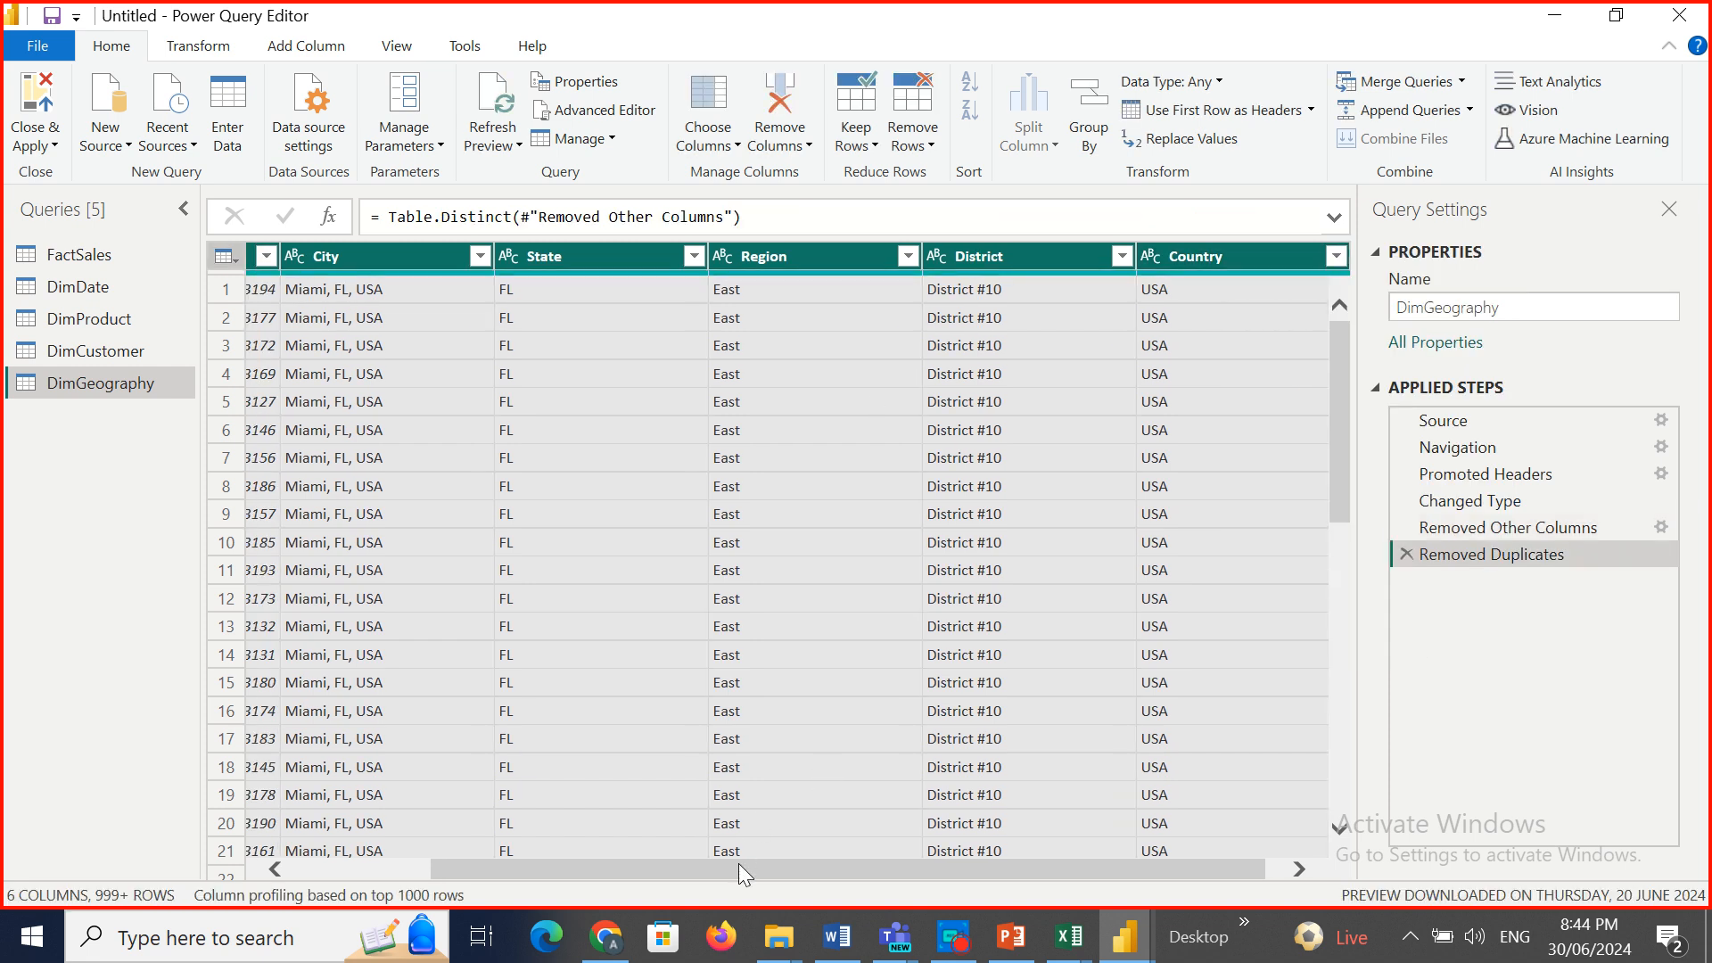
drag(738, 864, 372, 849)
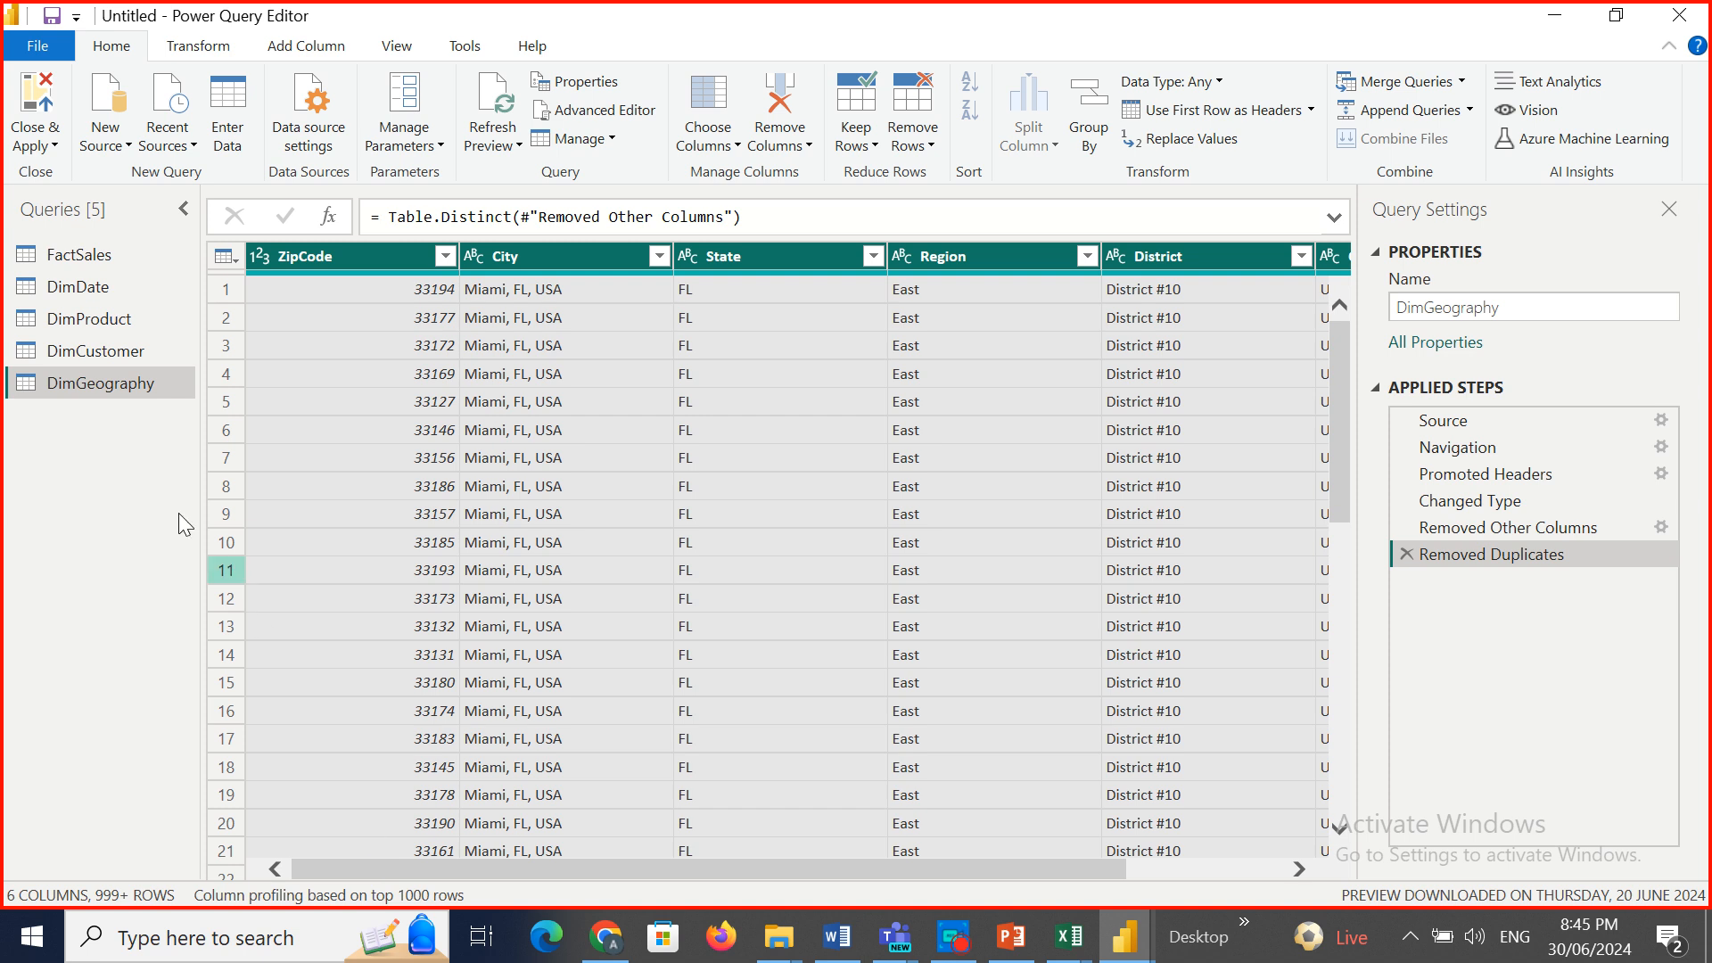
Apply Choose Columns to the DimDate query with all columns kept.
click(92, 288)
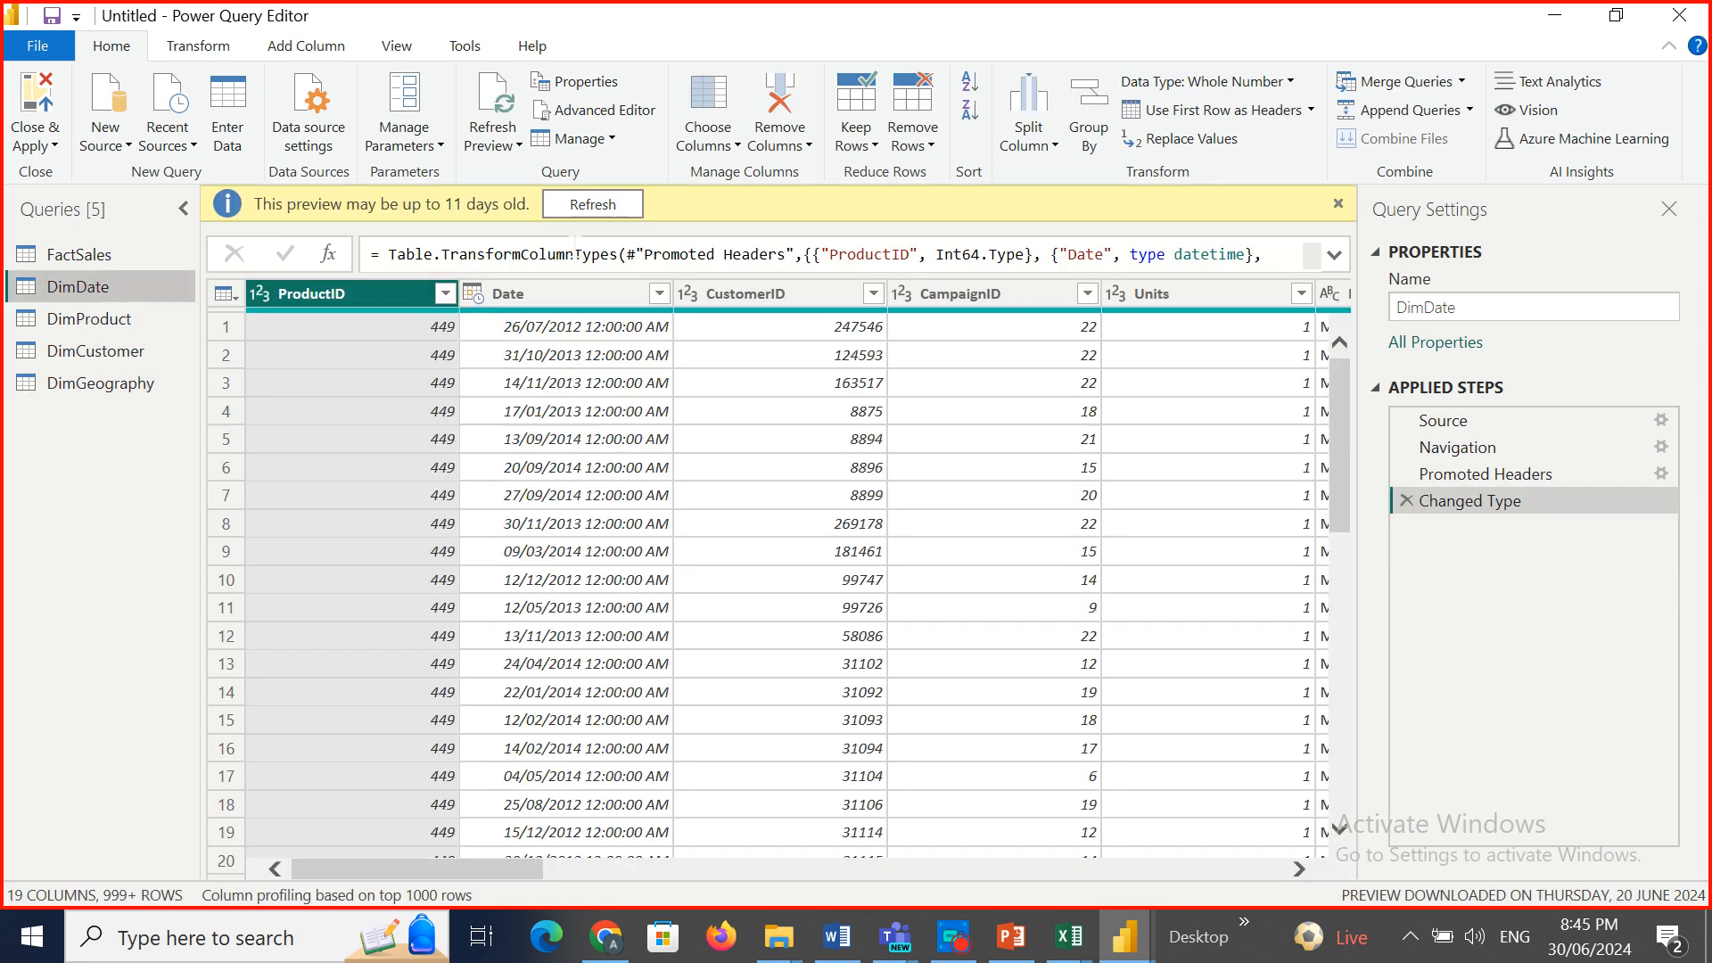
click(737, 145)
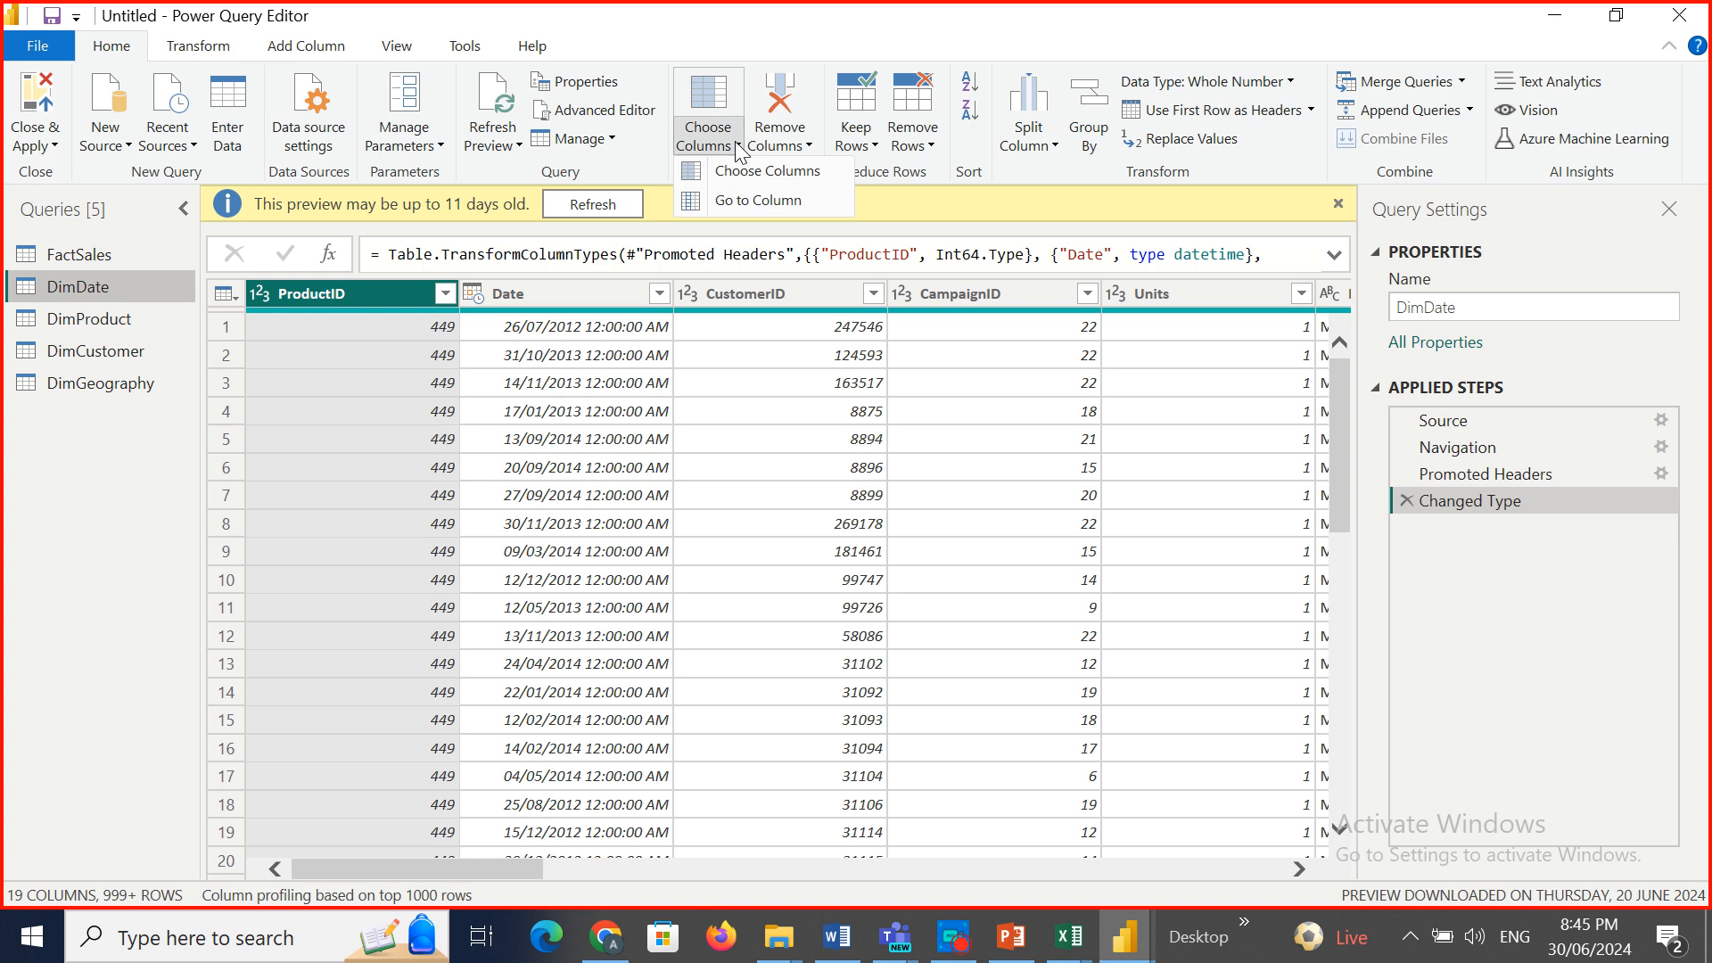
click(737, 179)
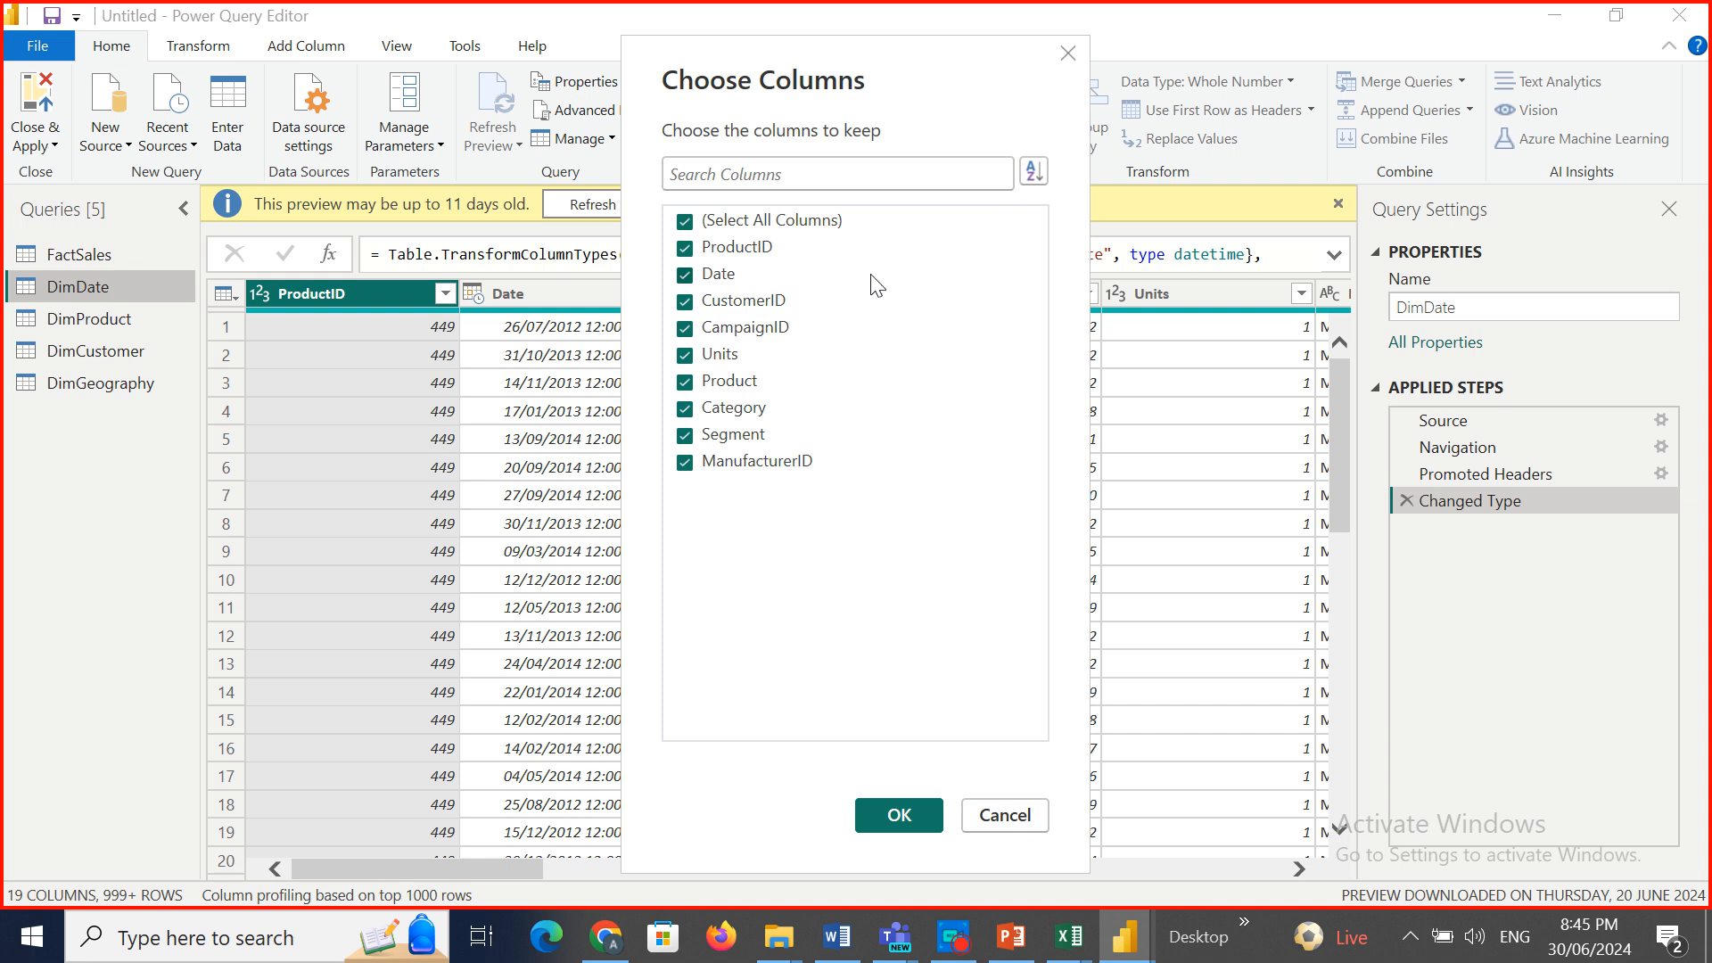
click(685, 221)
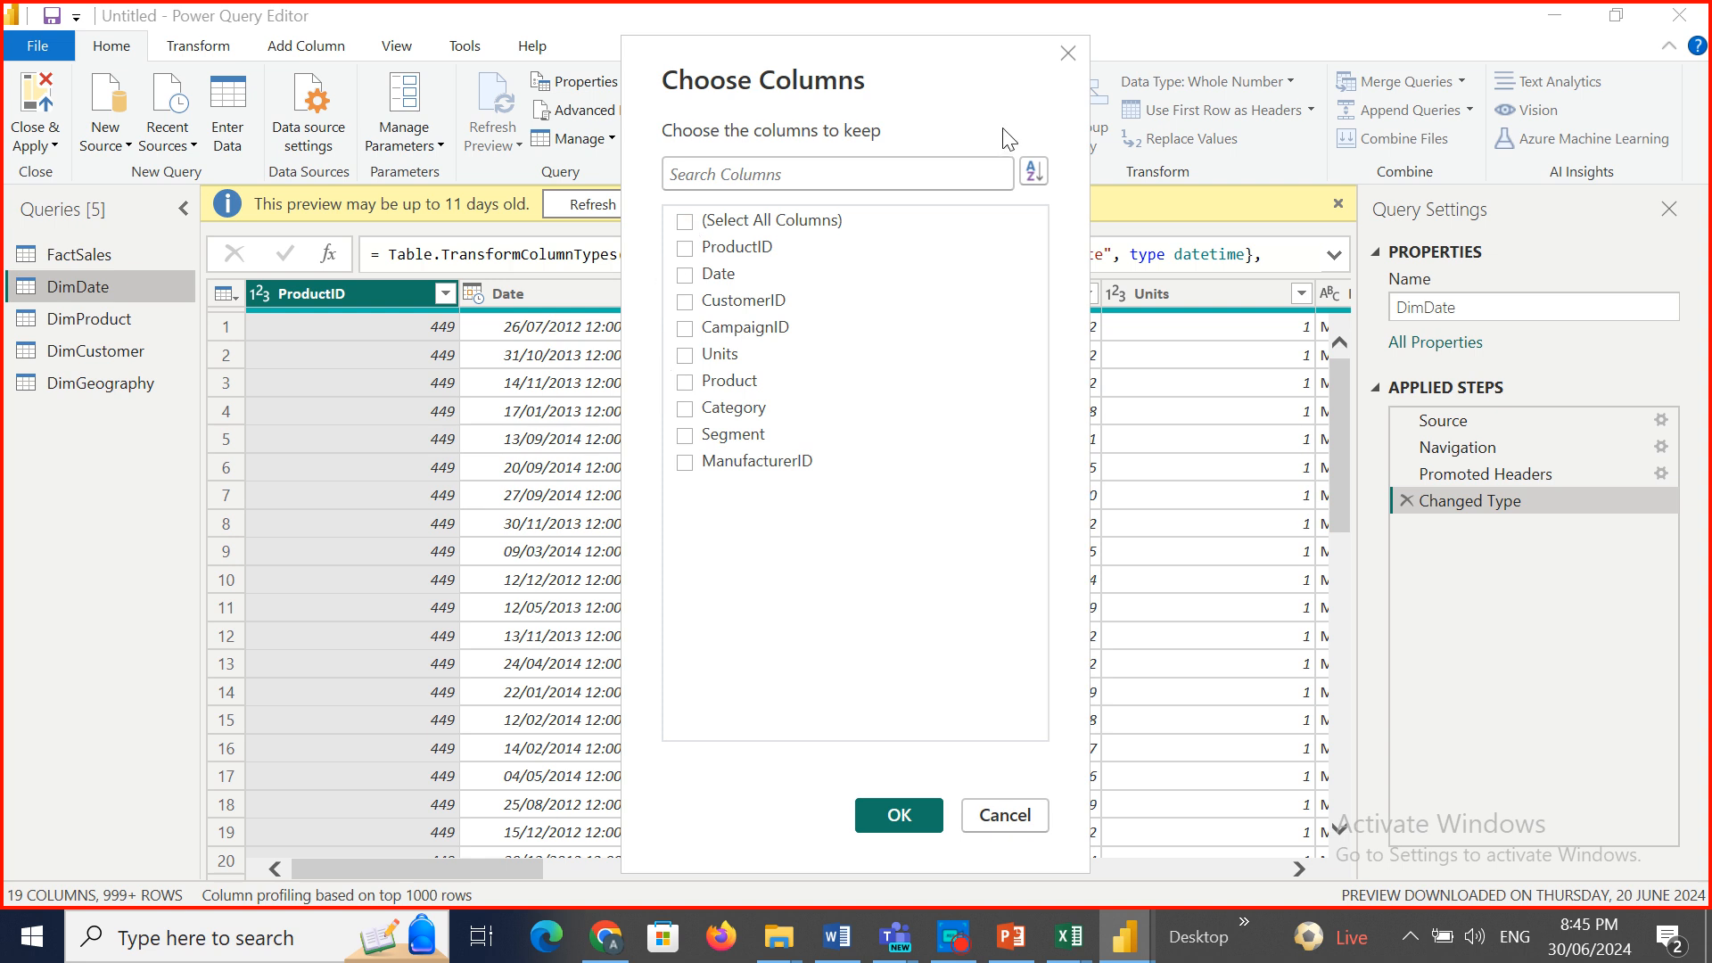
click(685, 222)
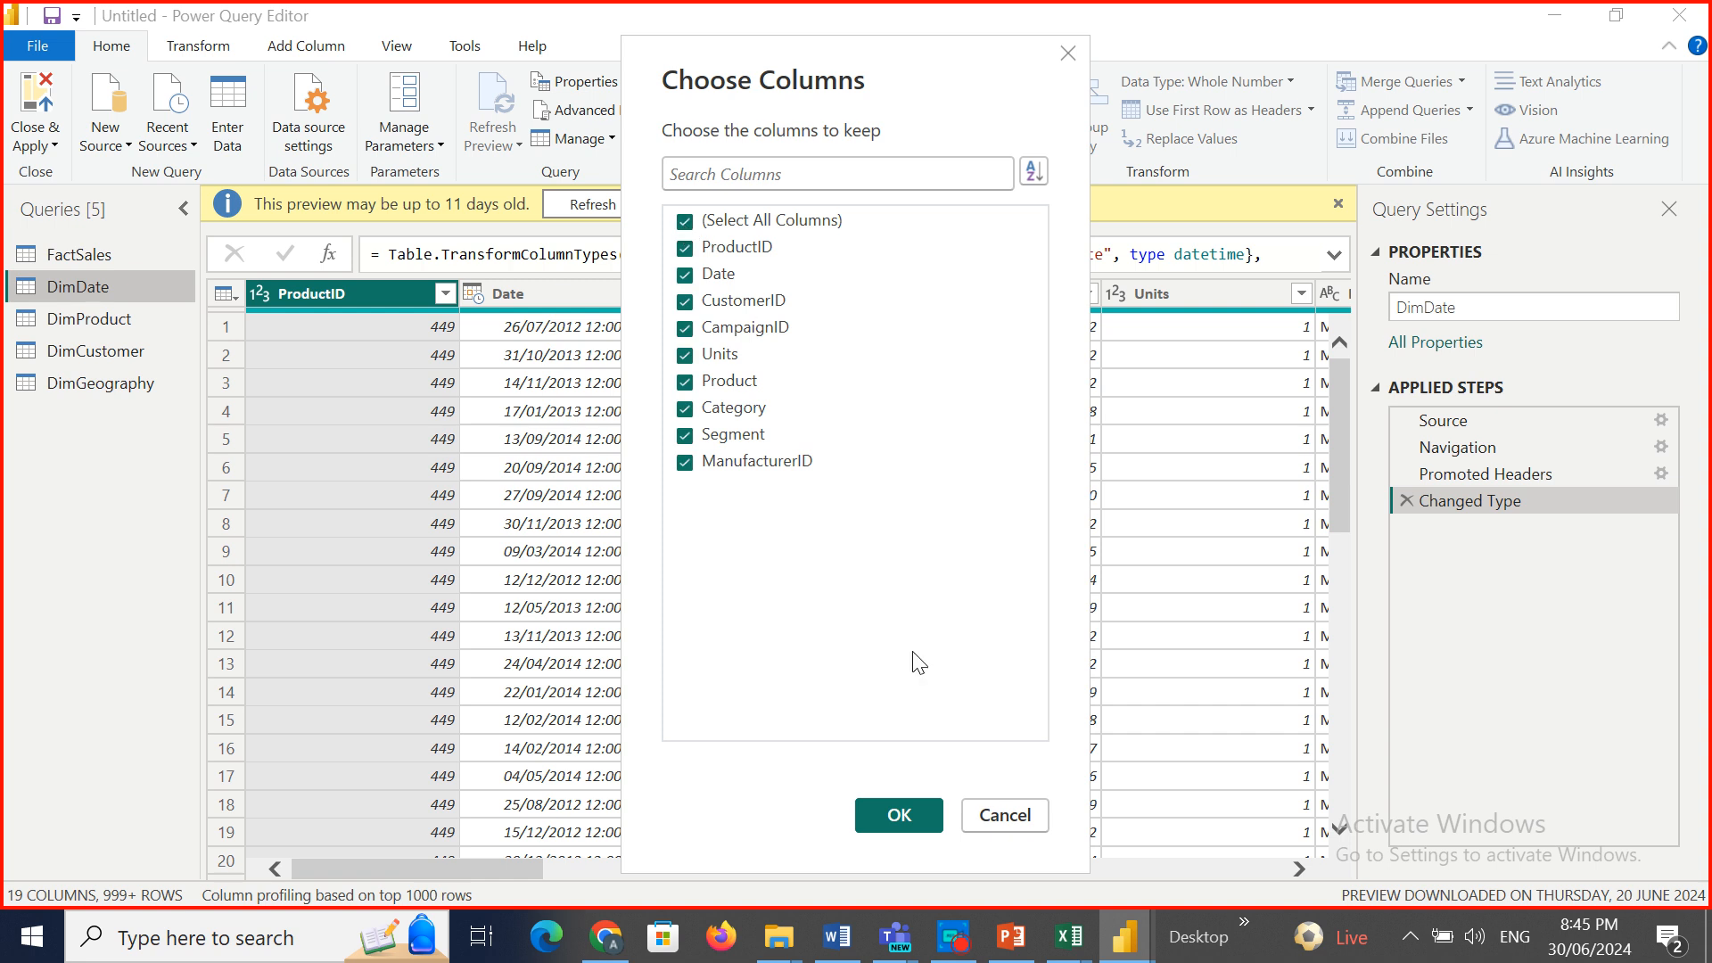
click(901, 814)
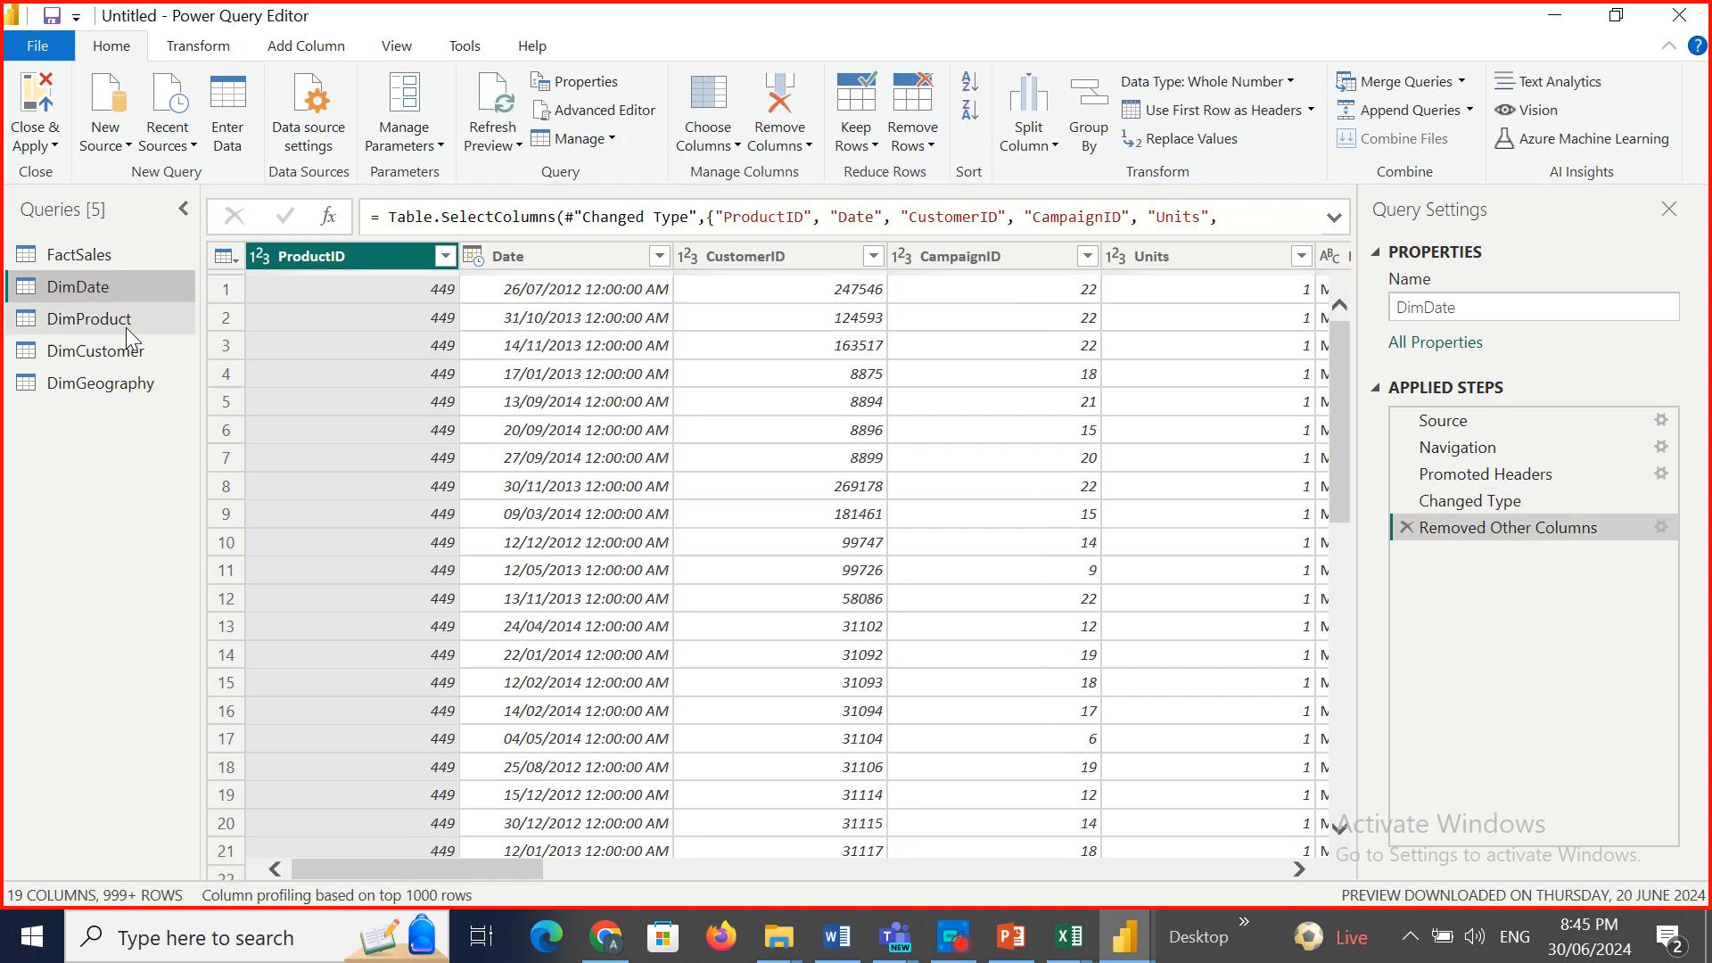
click(124, 323)
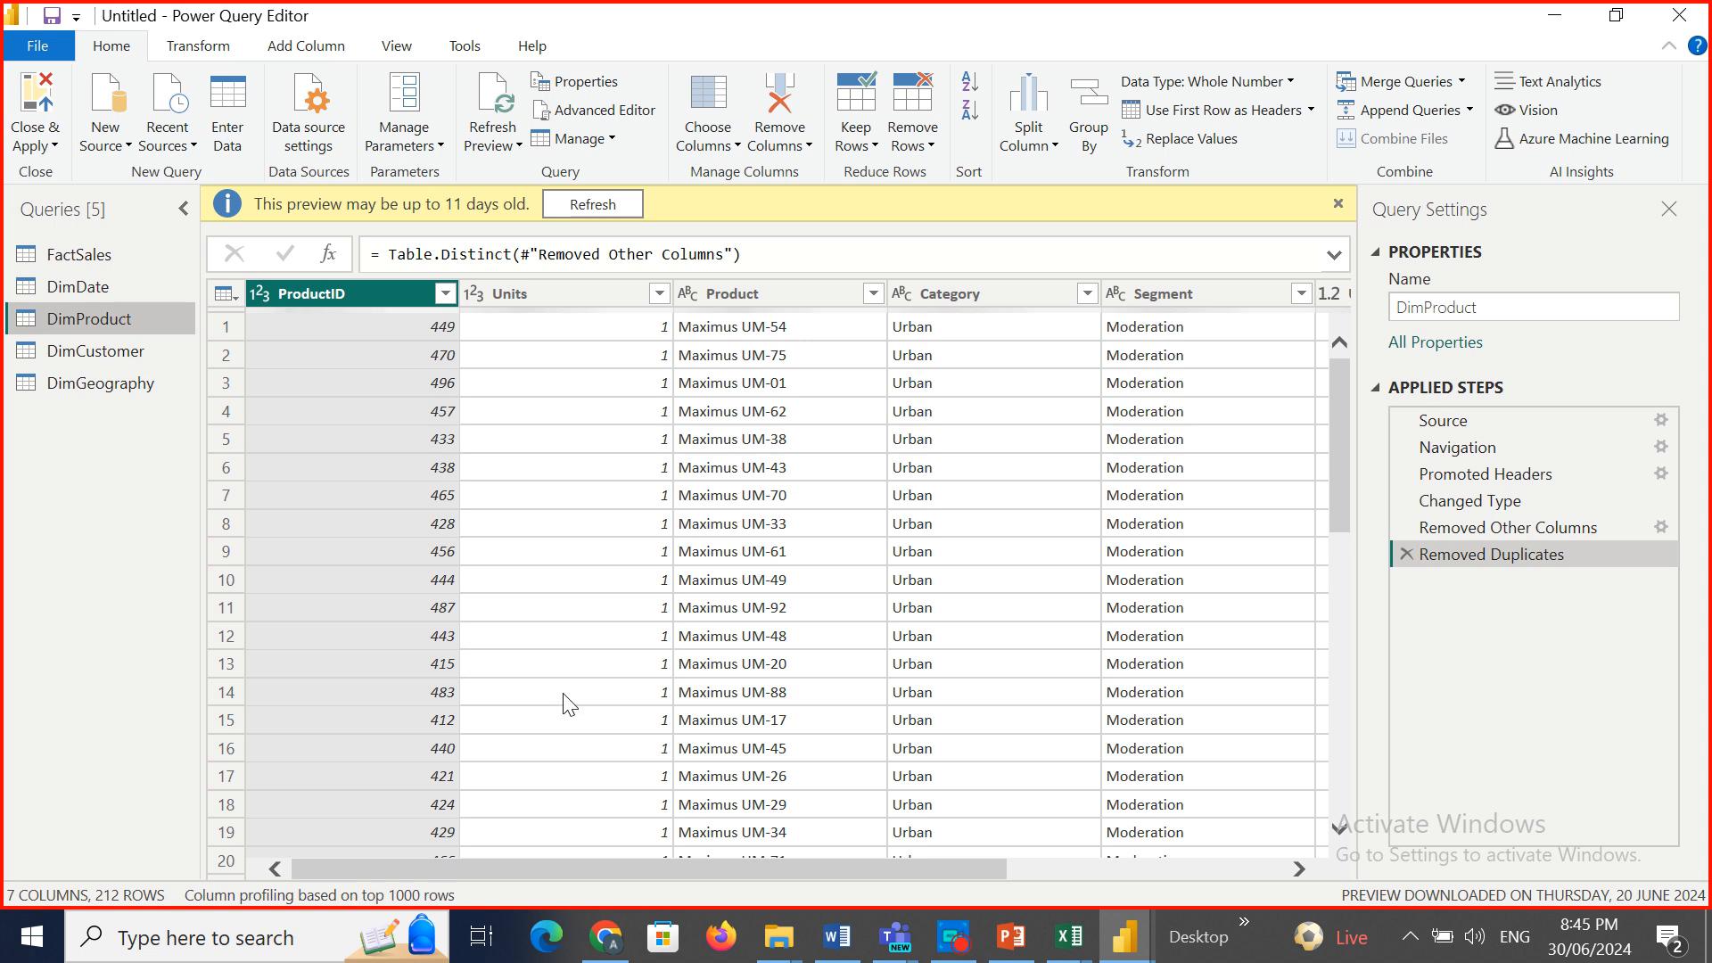
drag(699, 867, 456, 798)
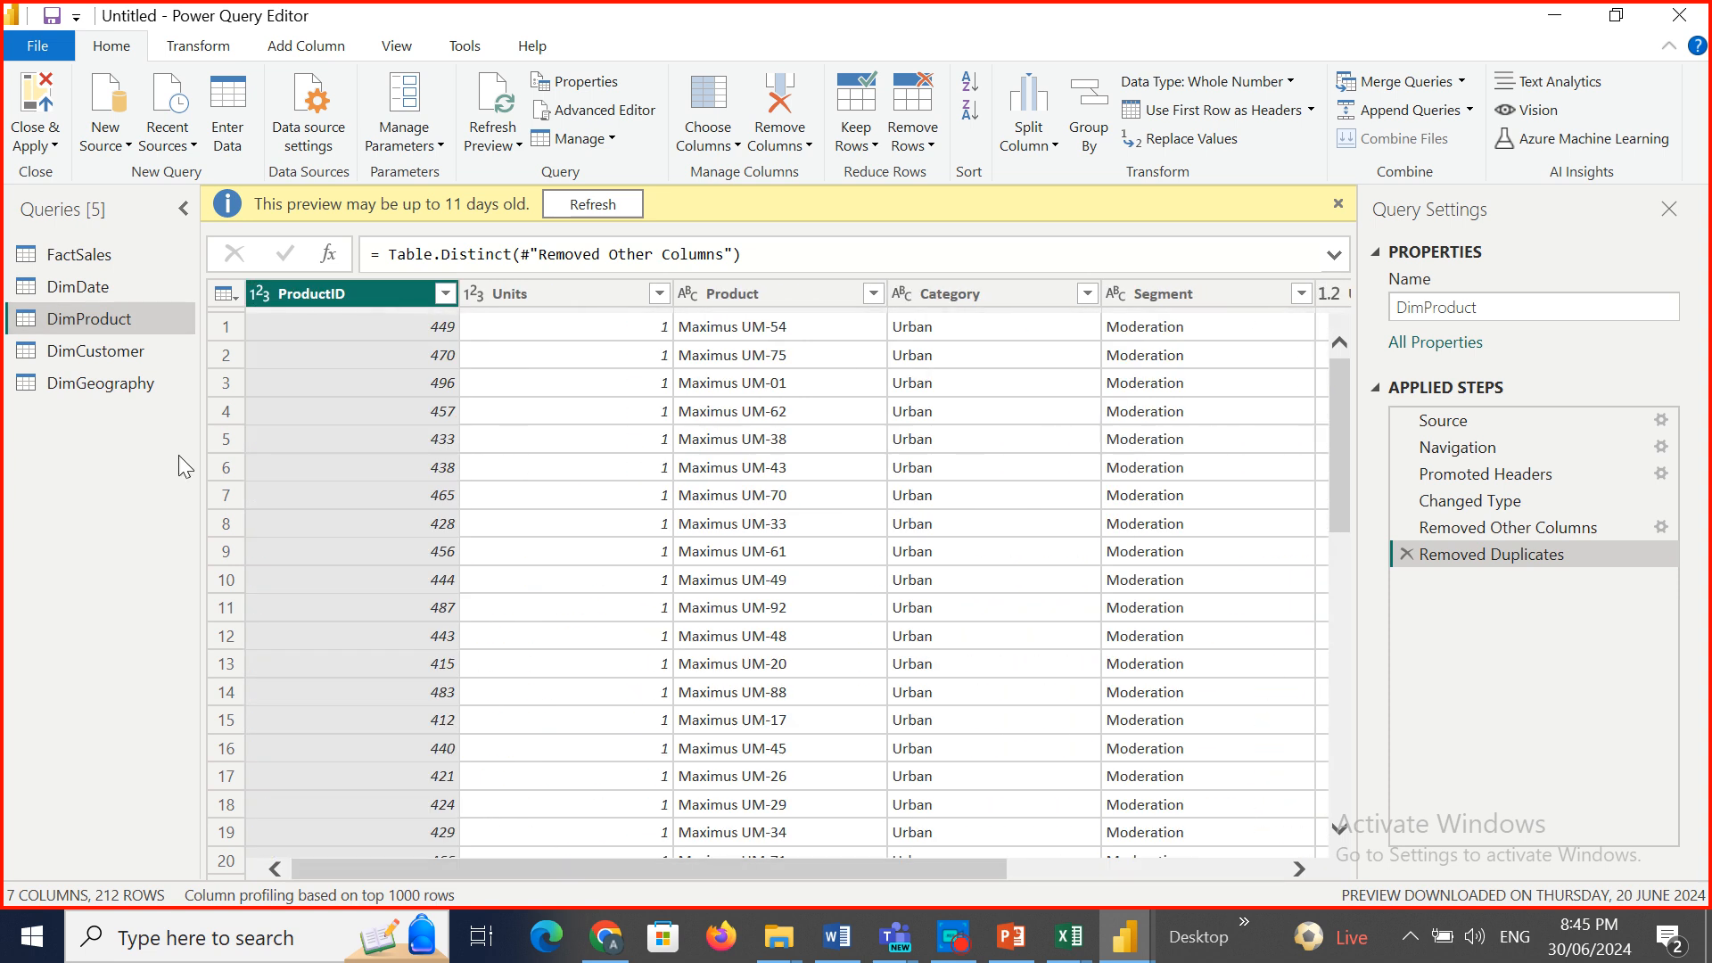
click(90, 288)
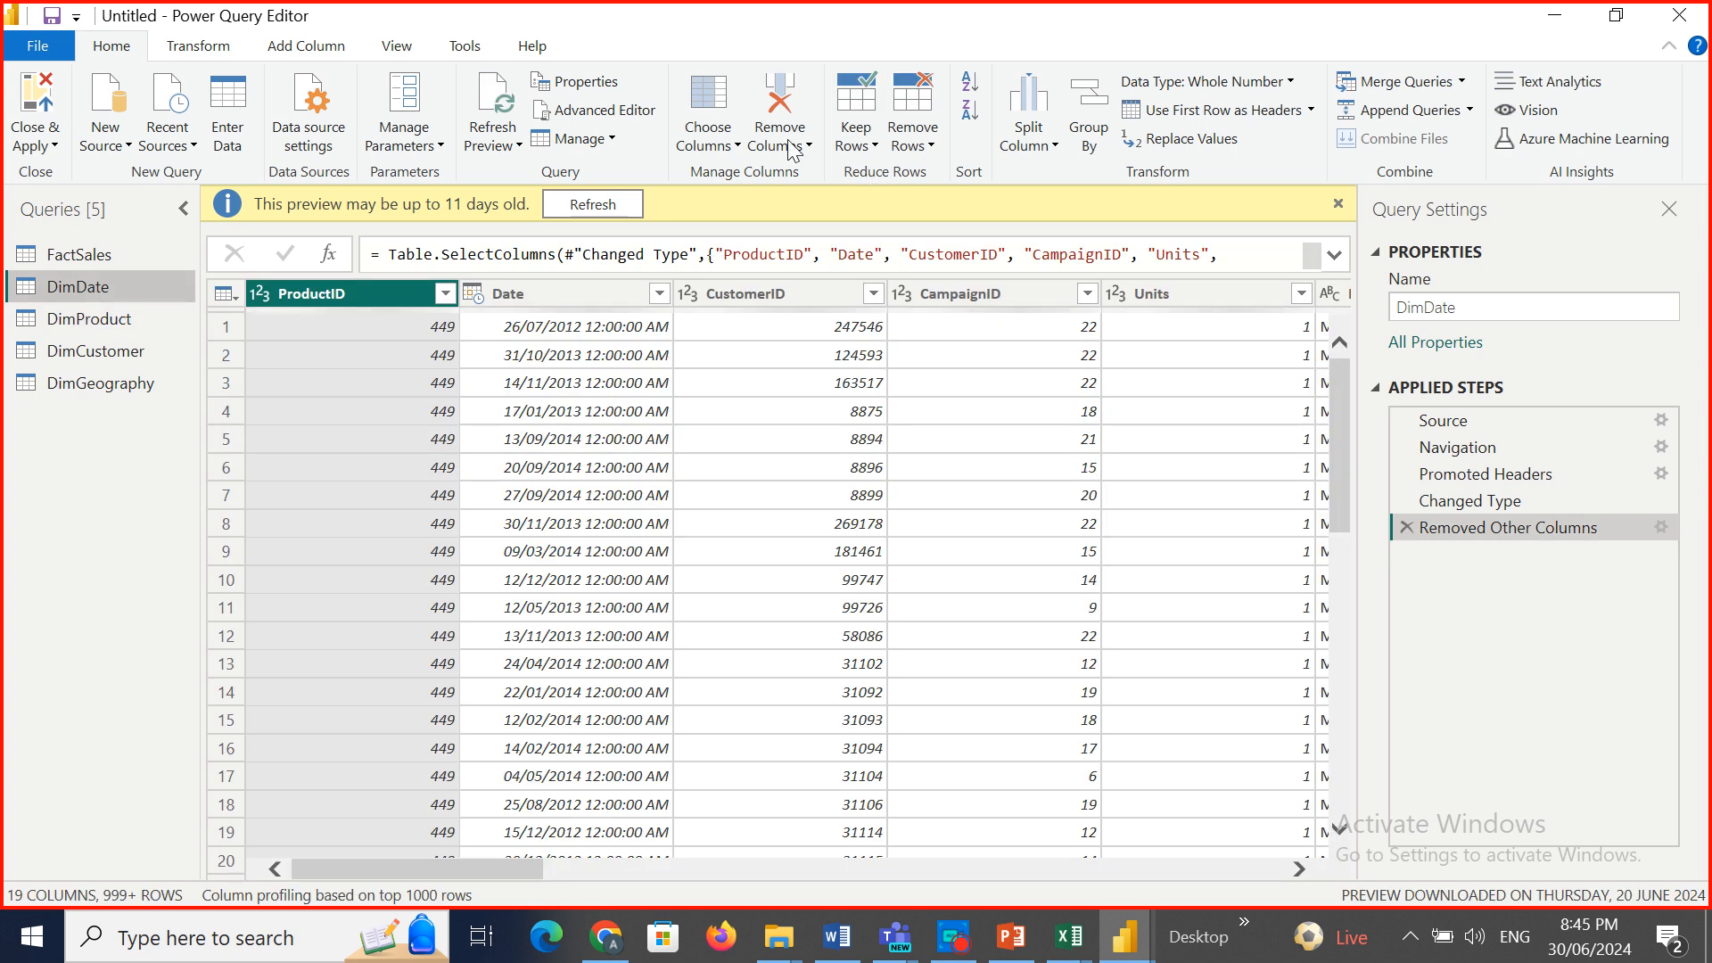
click(726, 145)
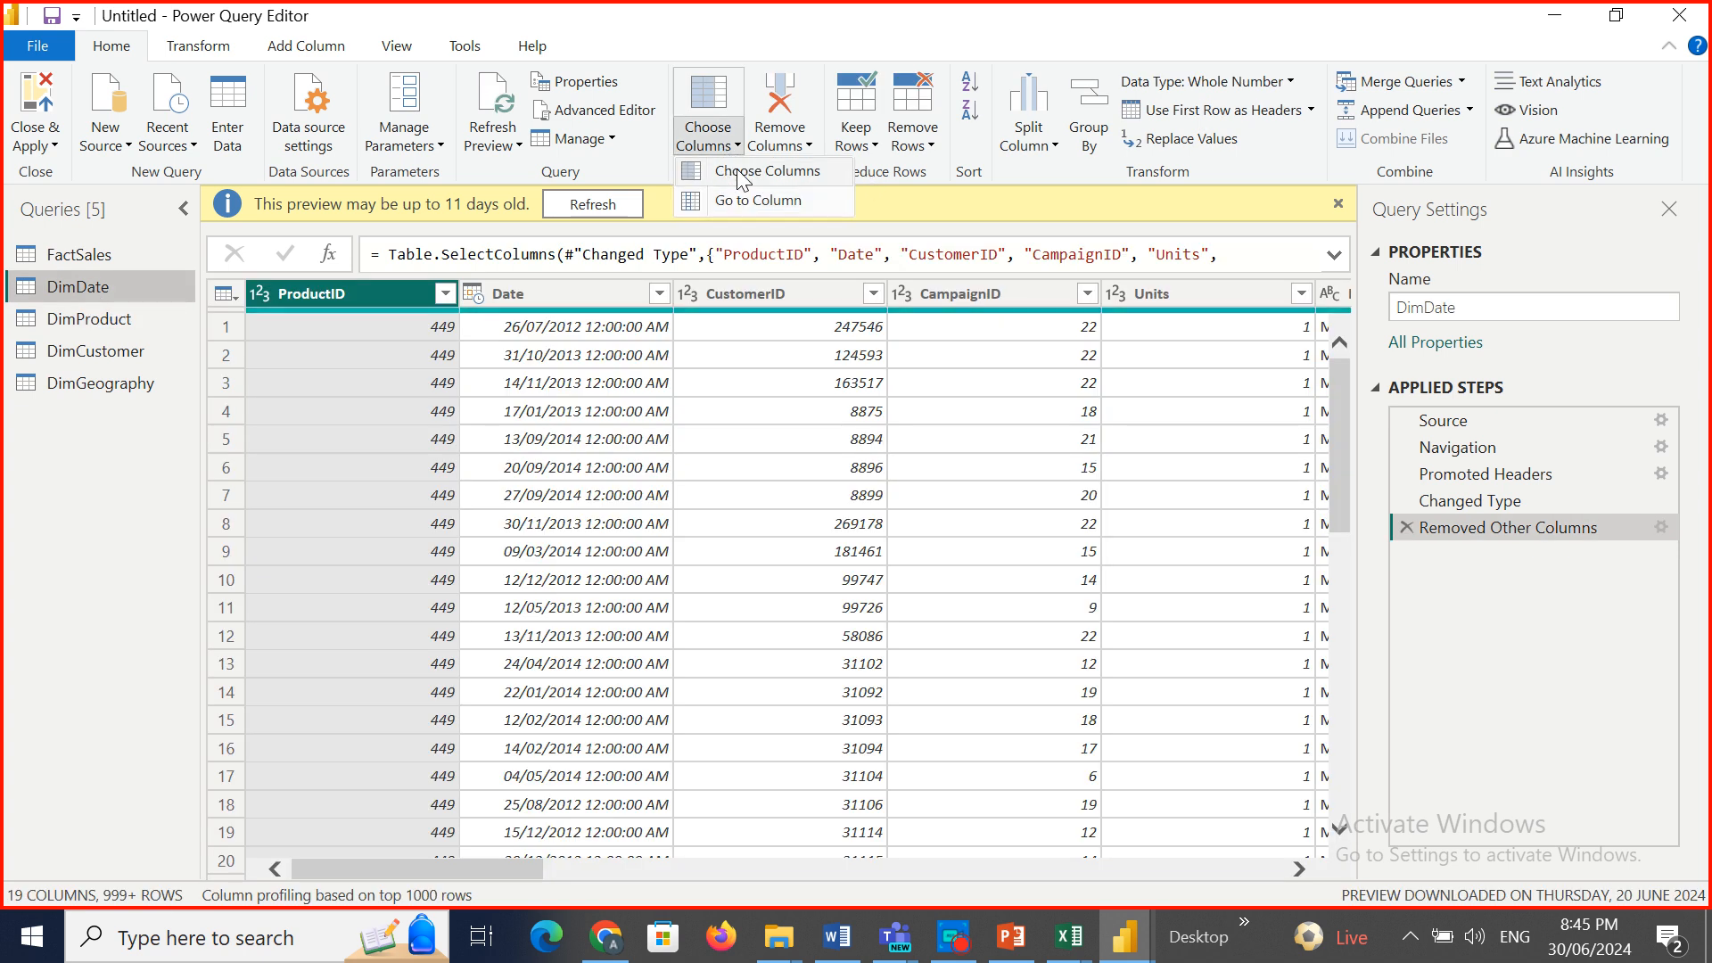
click(736, 170)
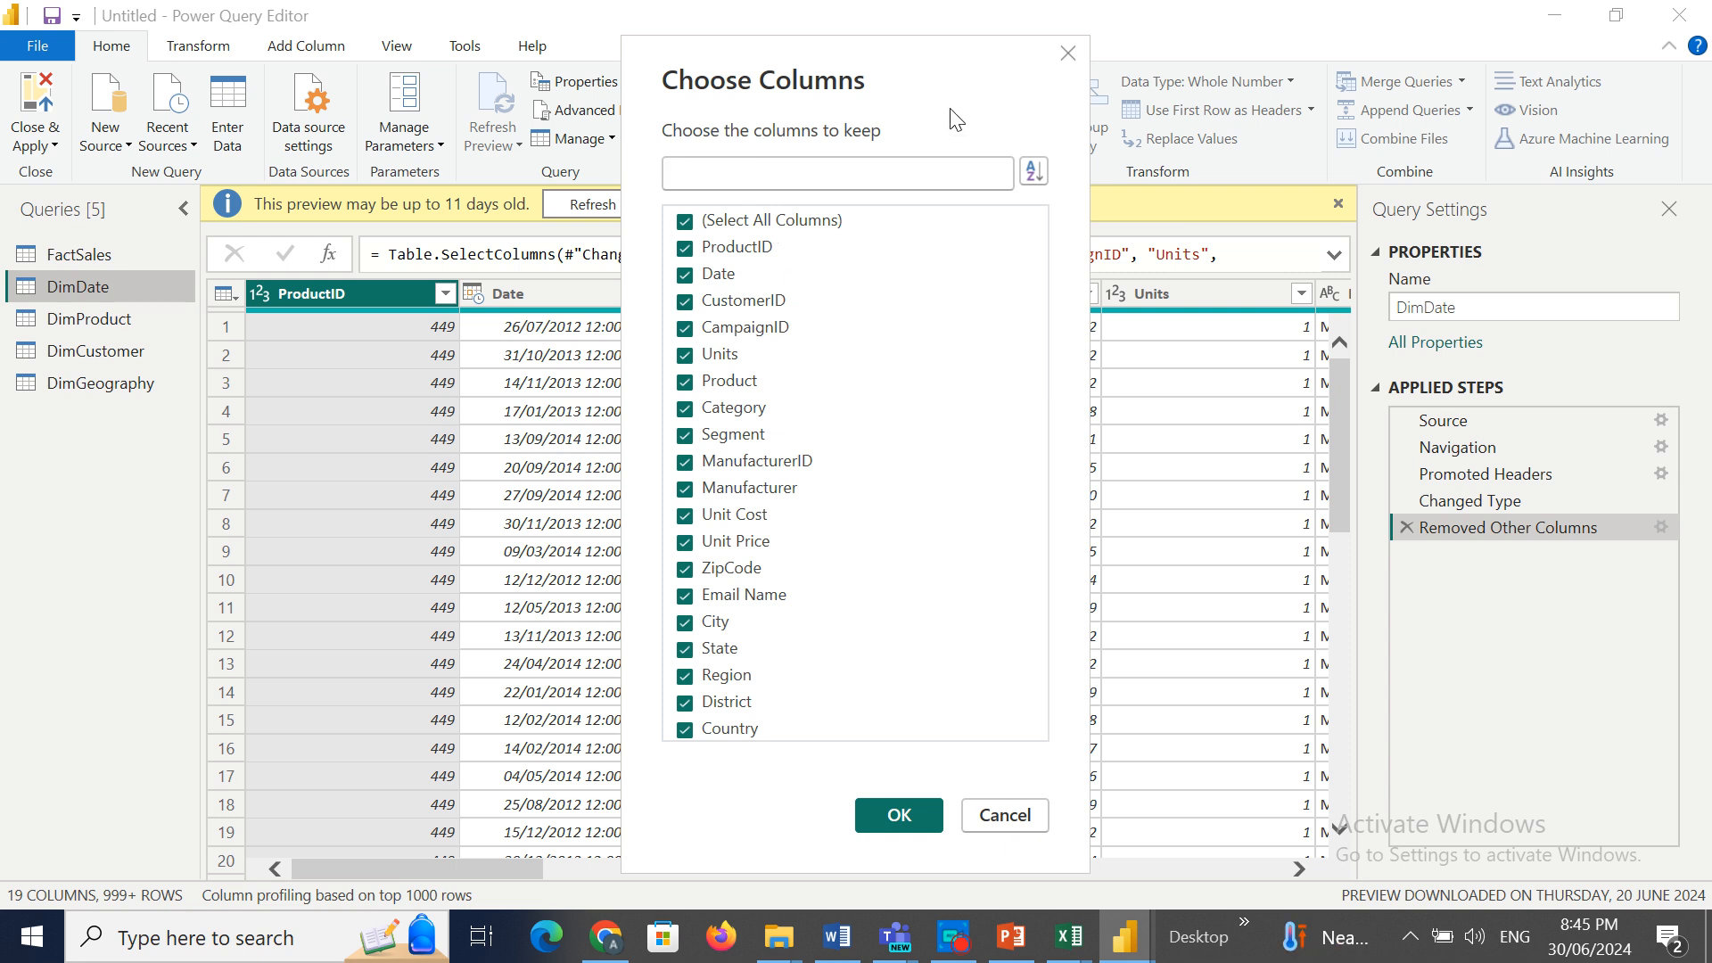
click(1069, 55)
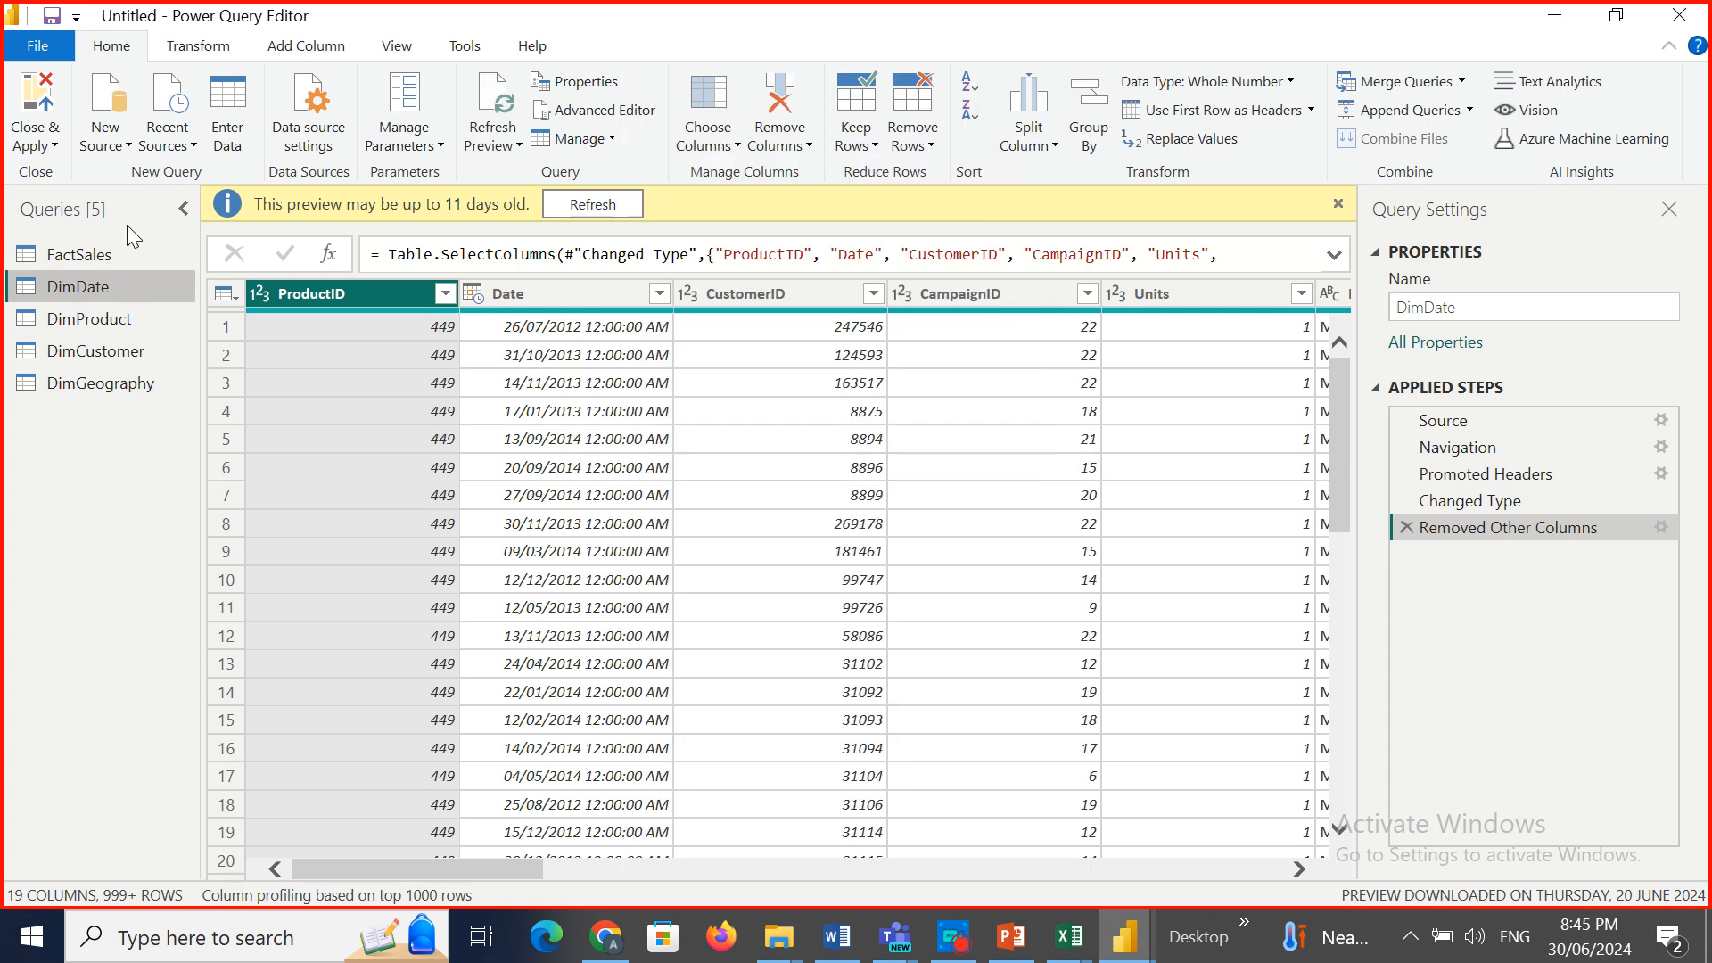
Keep only the Date column in the DimDate query.
click(726, 143)
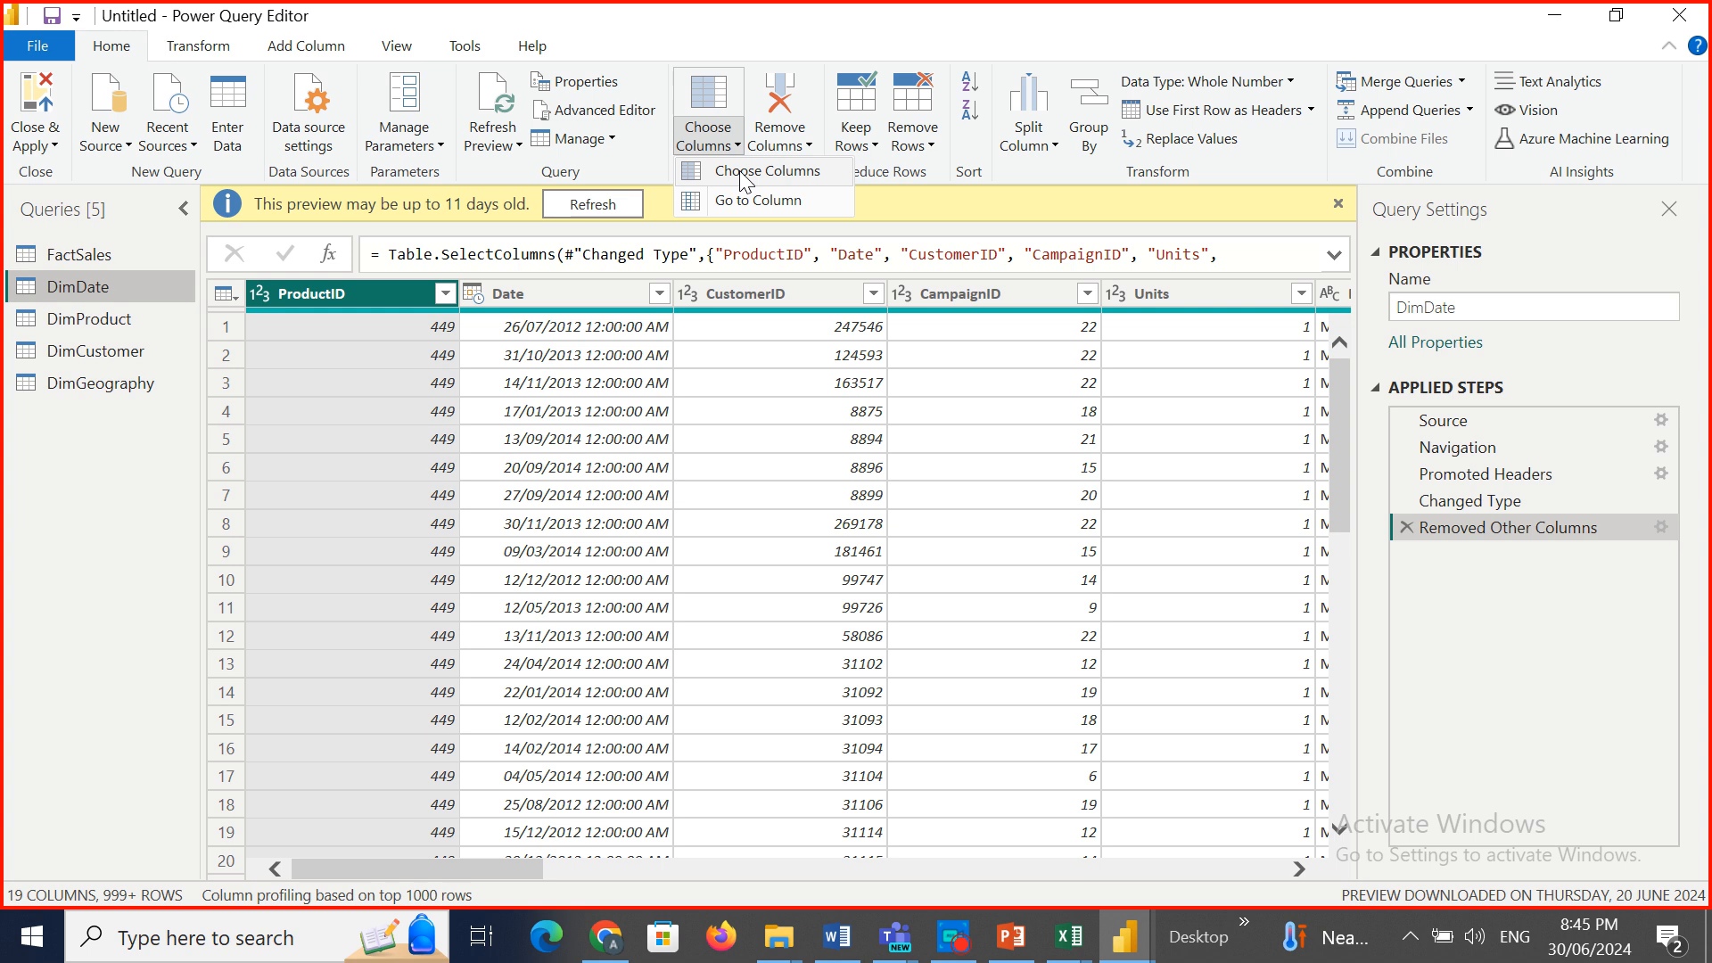
click(740, 170)
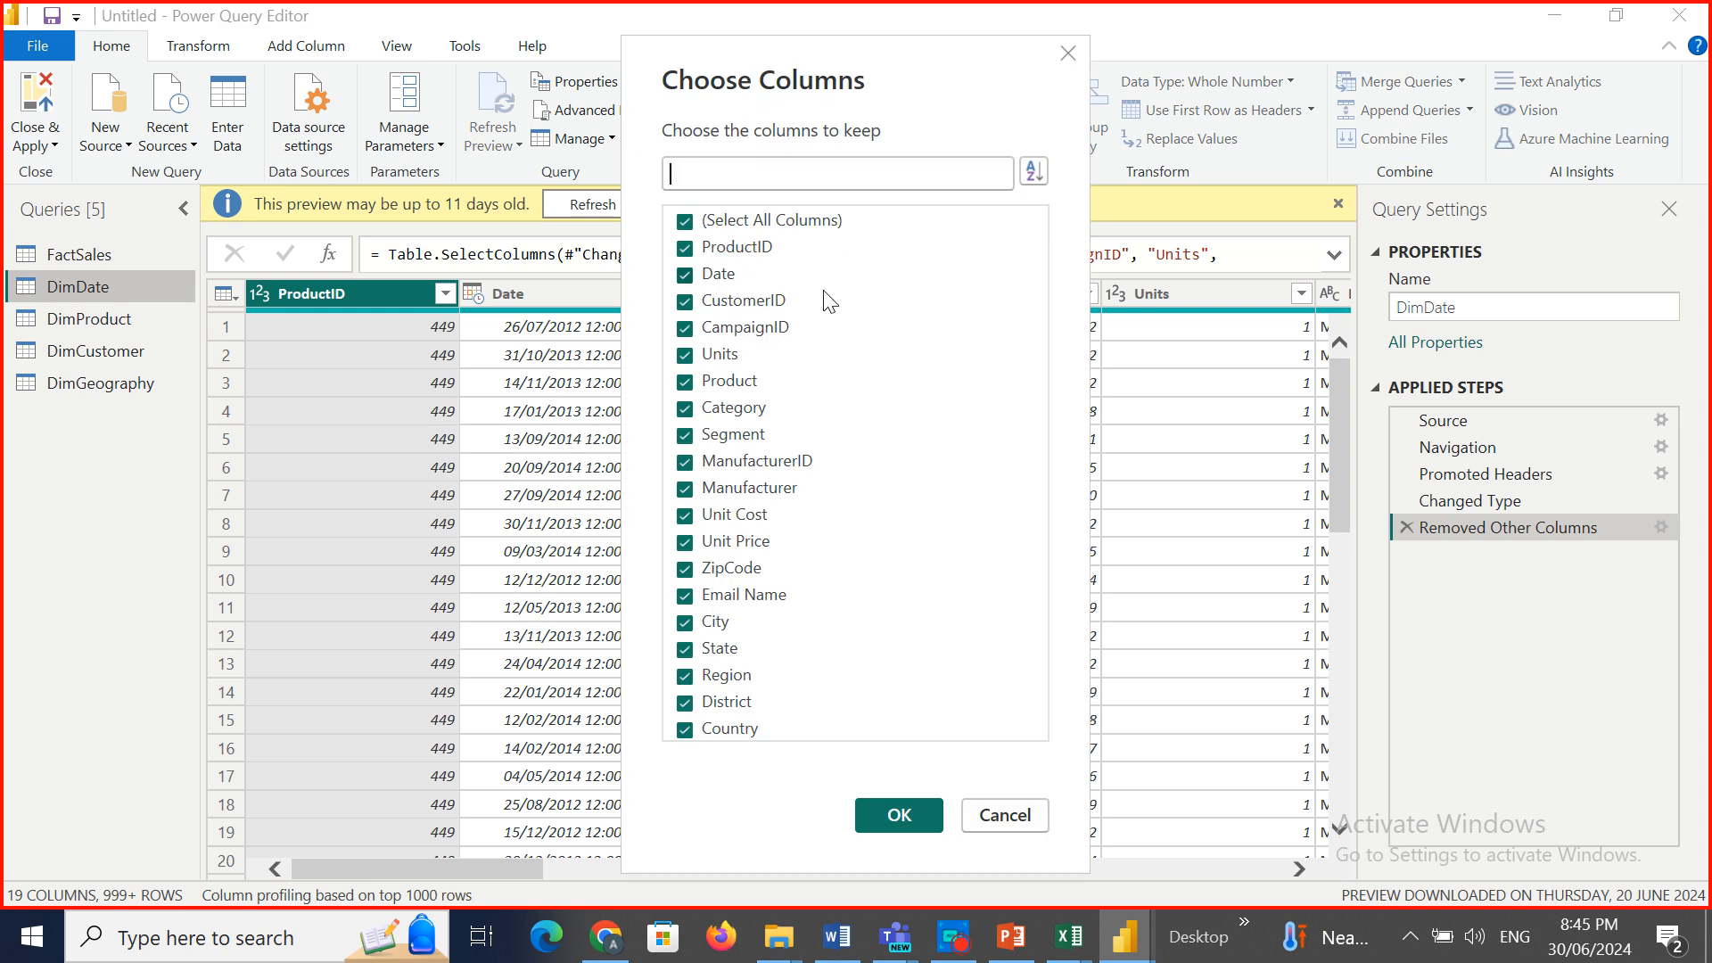
click(685, 222)
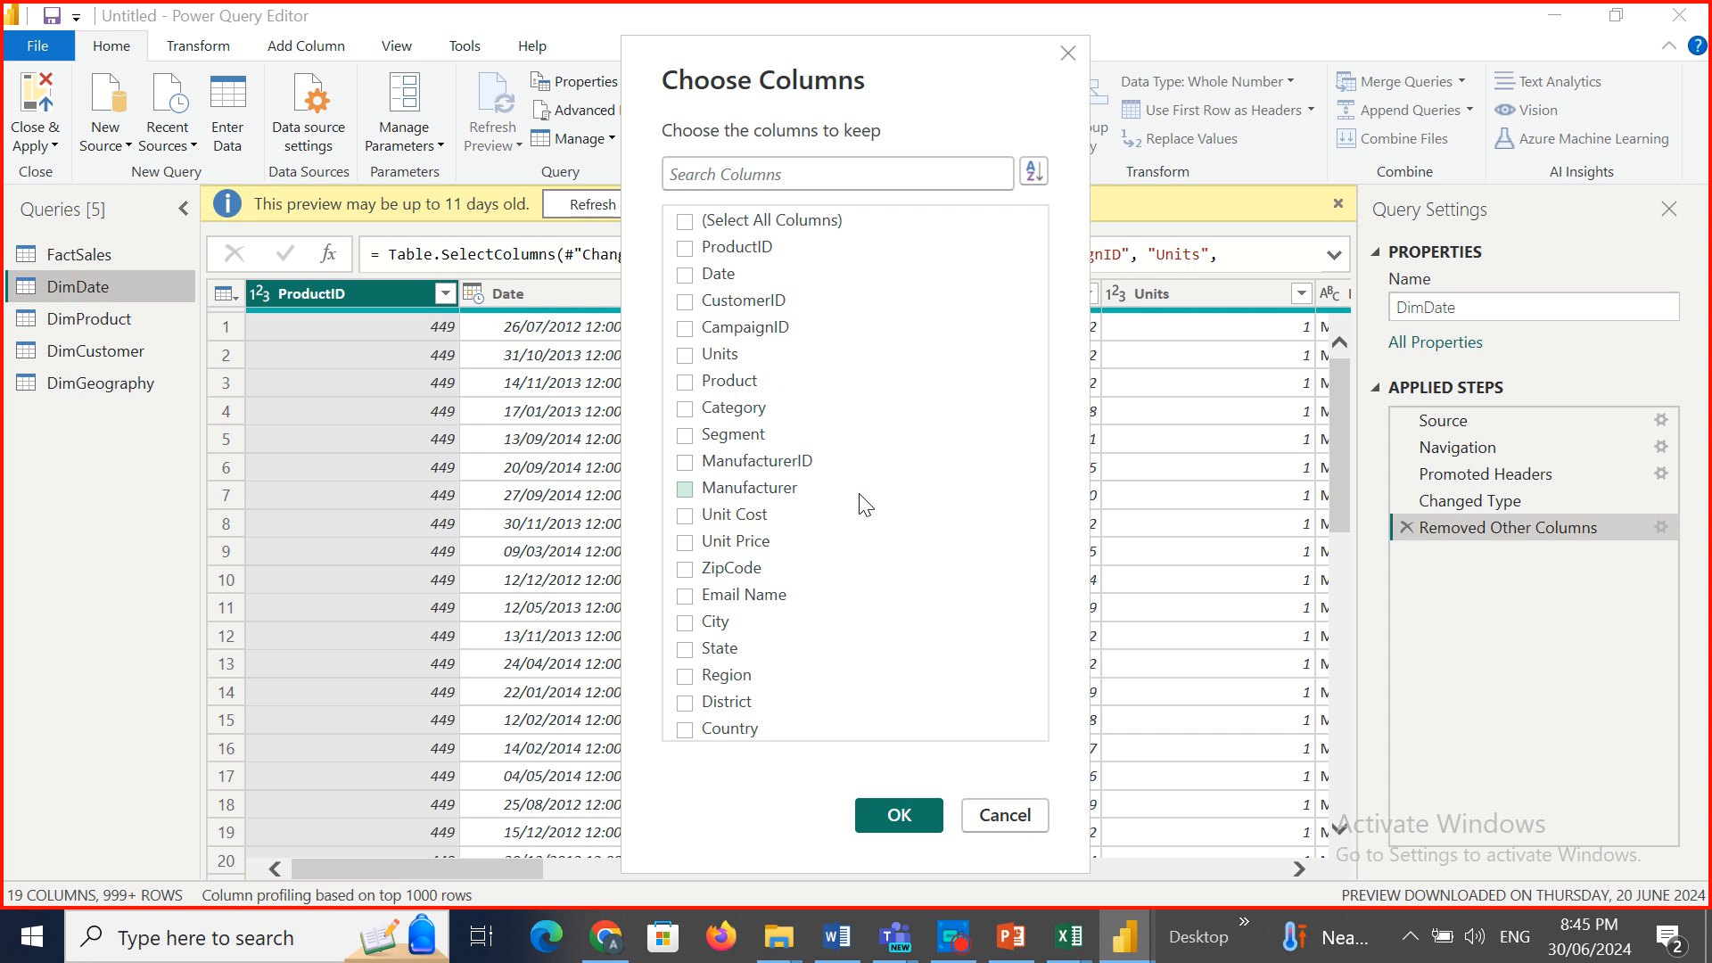
click(685, 275)
click(895, 814)
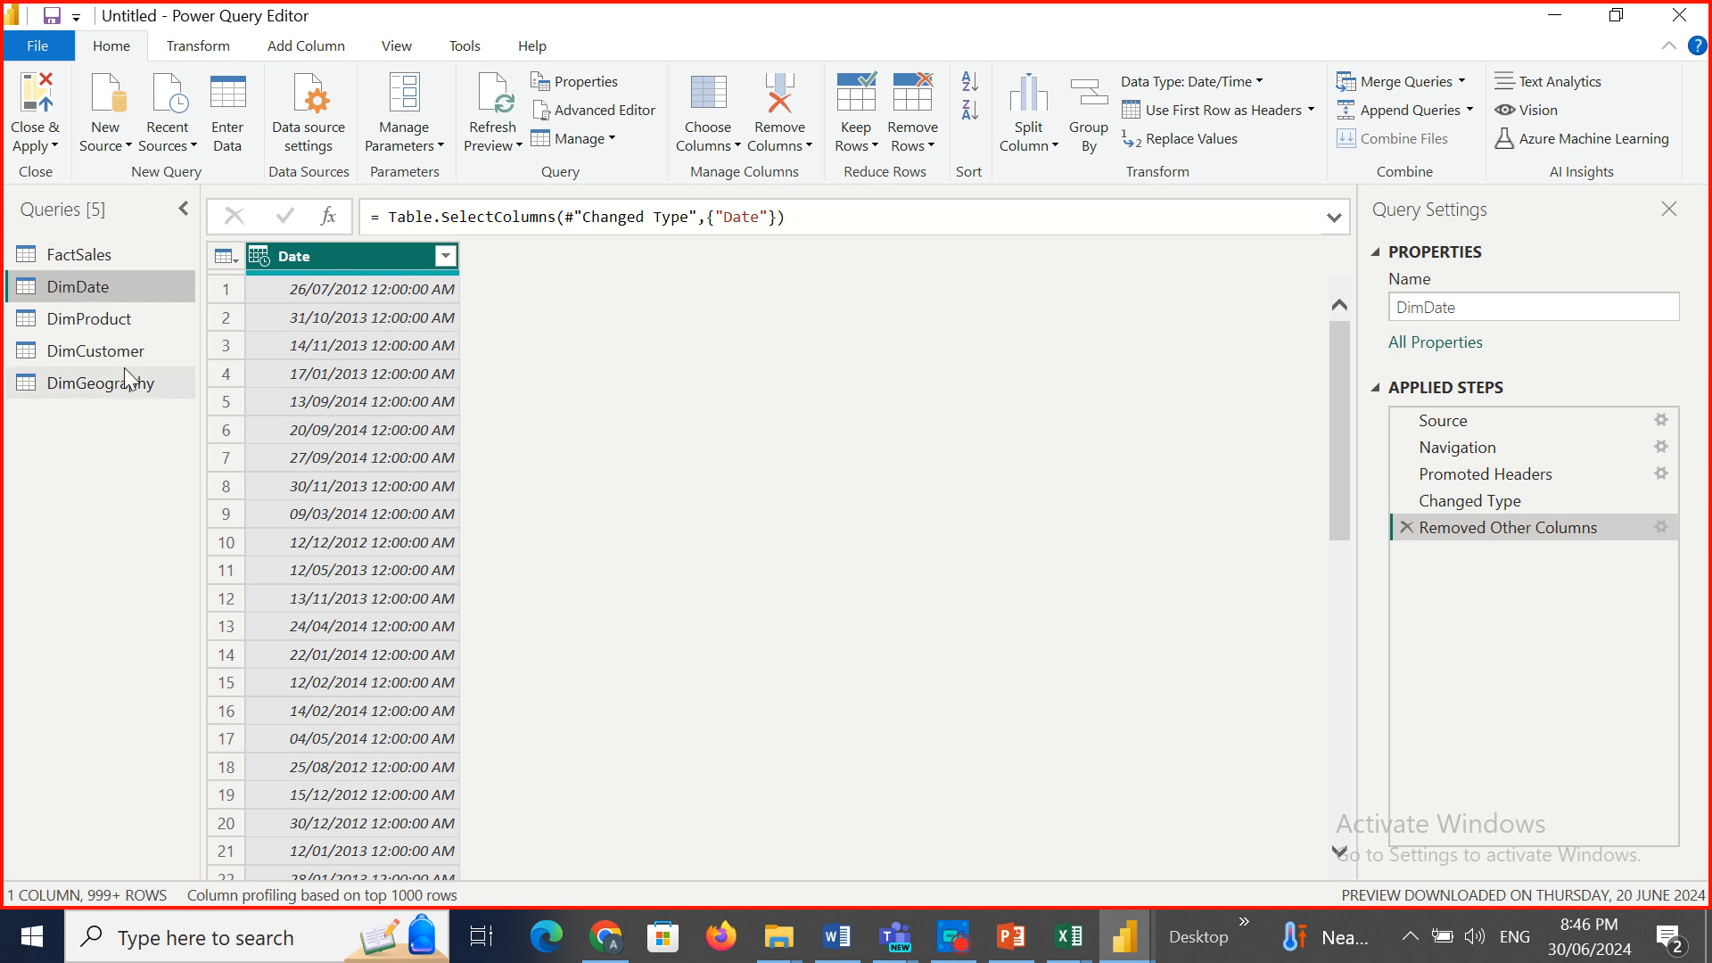
Import the Date Sales Data Modeling2 sheet from the Excel workbook of the same name as a new query.
click(125, 148)
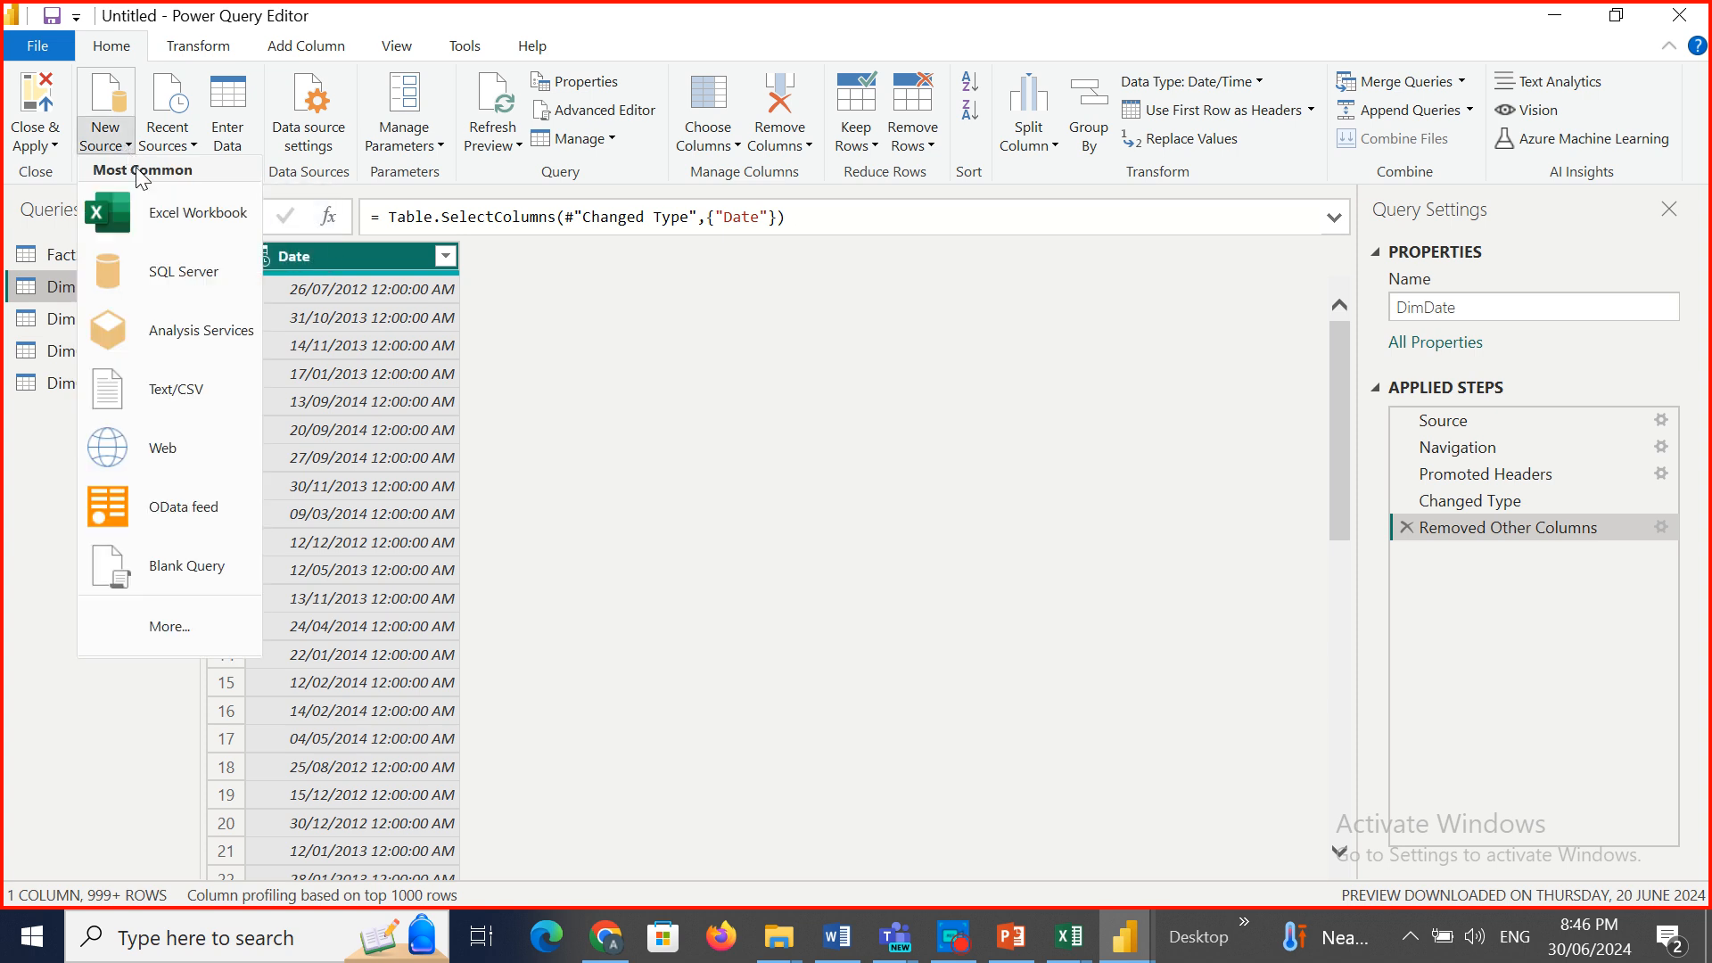
click(161, 222)
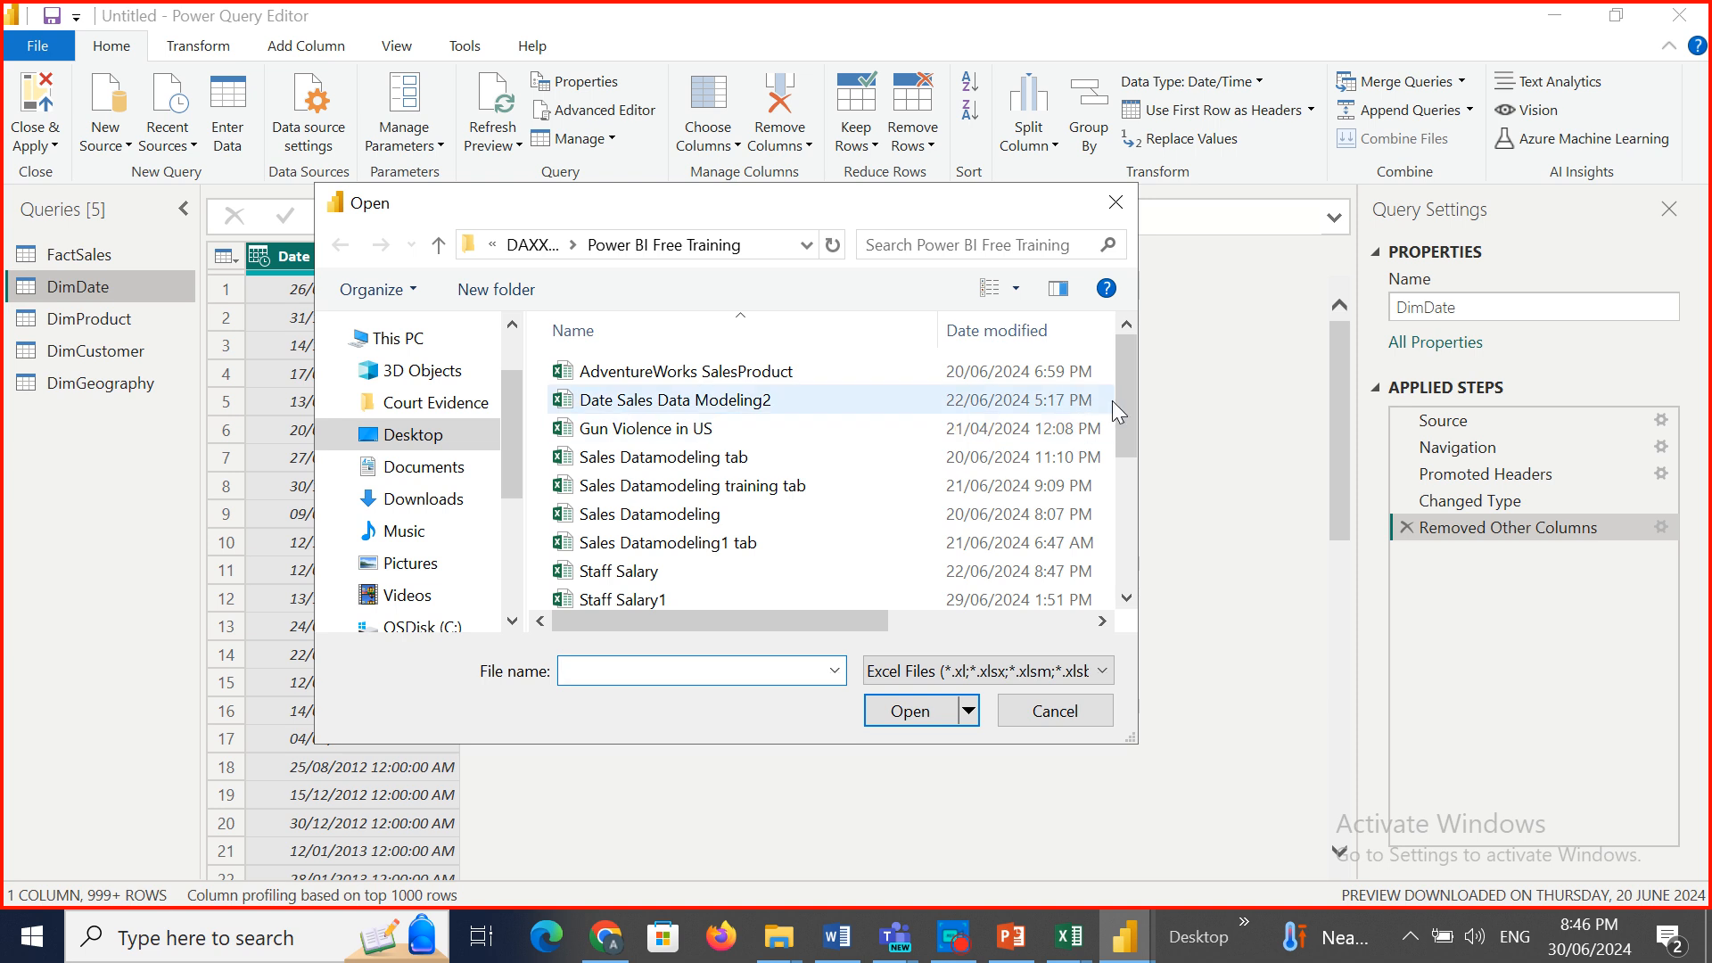
mouse_move(1122, 410)
mouse_down()
mouse_move(1115, 547)
mouse_move(1109, 380)
mouse_up()
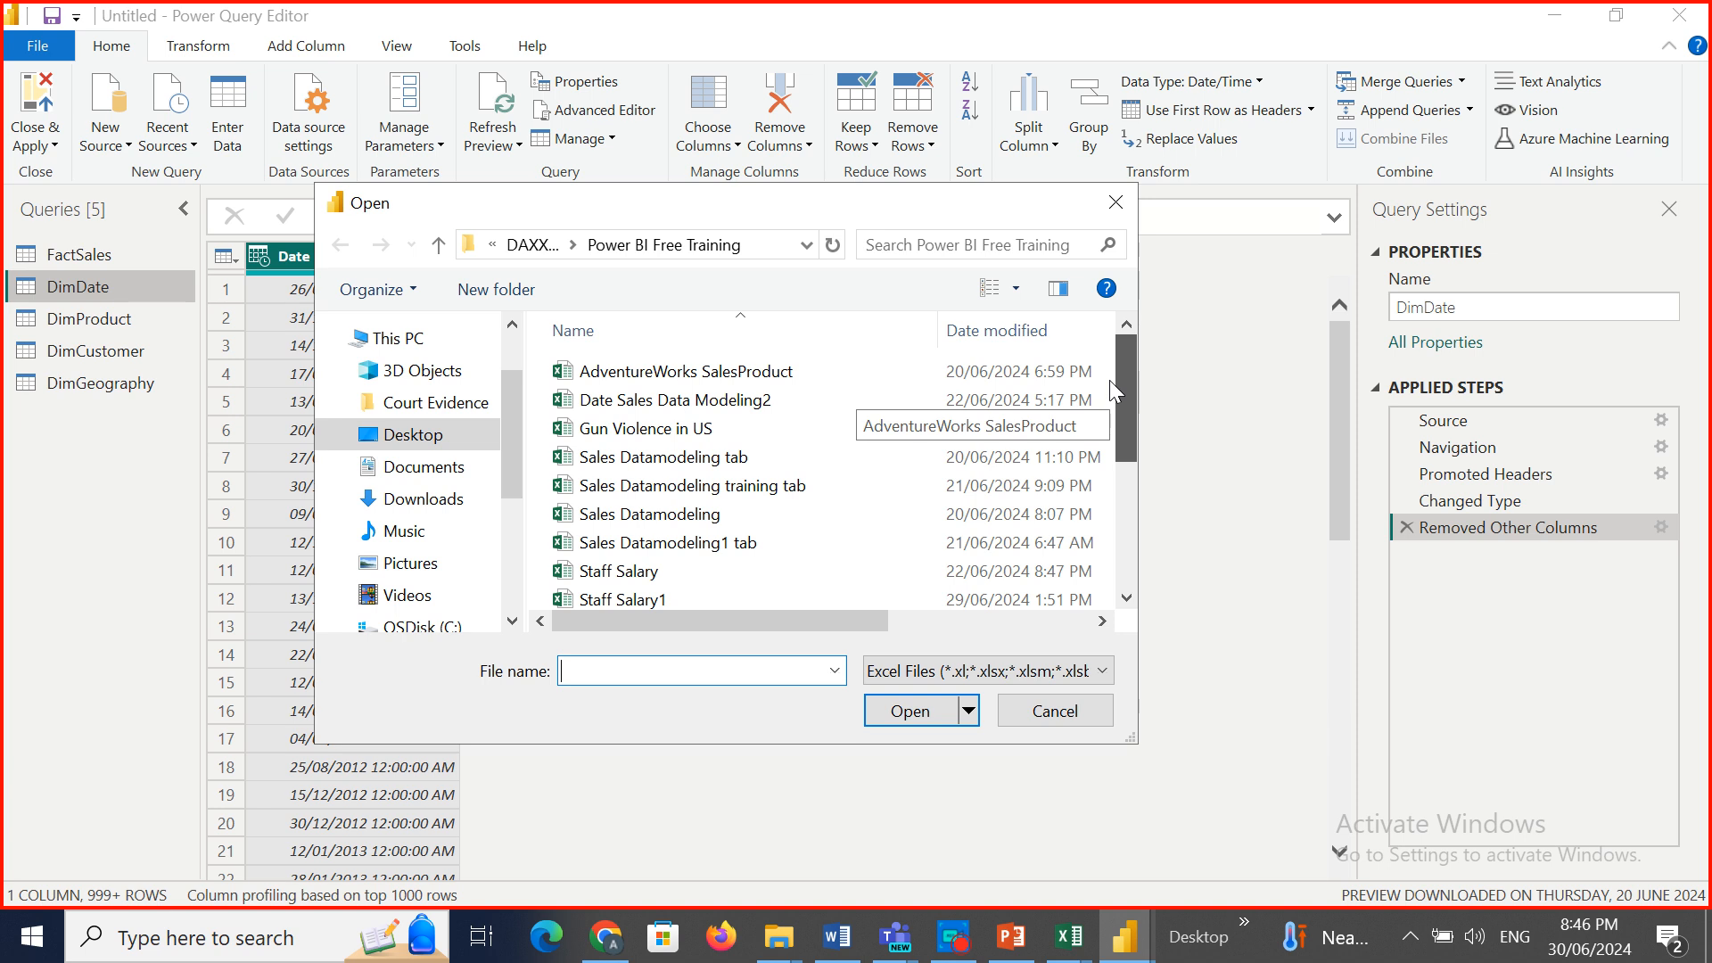
double_click(730, 401)
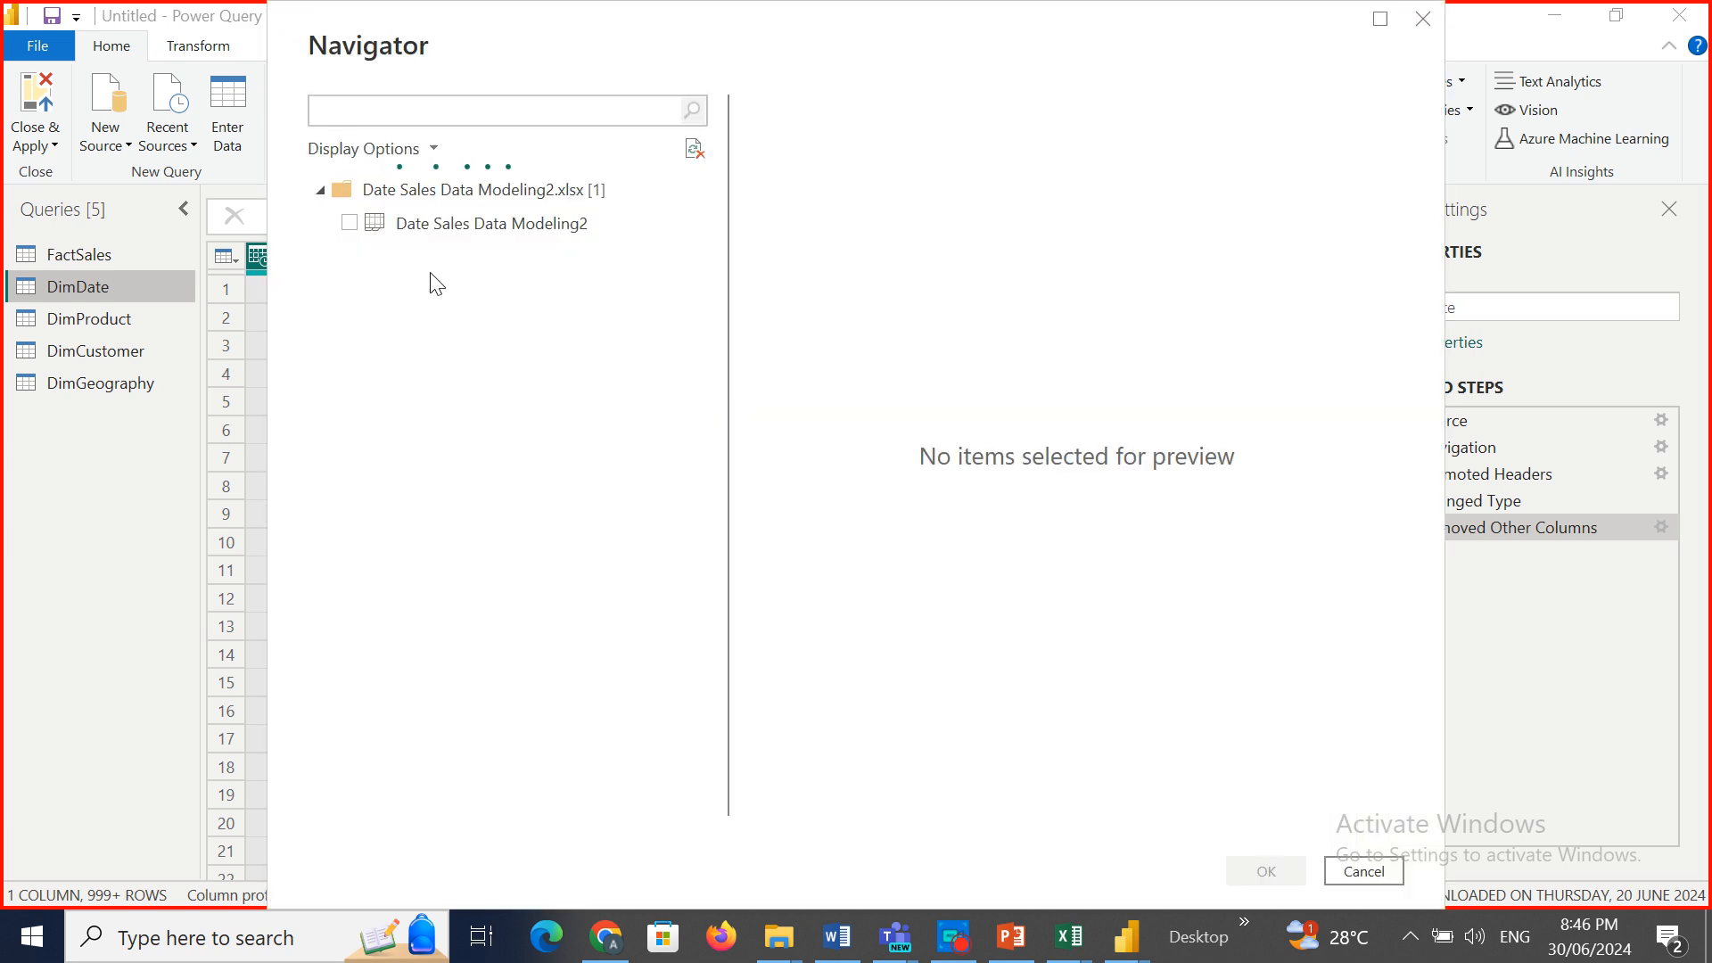
click(348, 223)
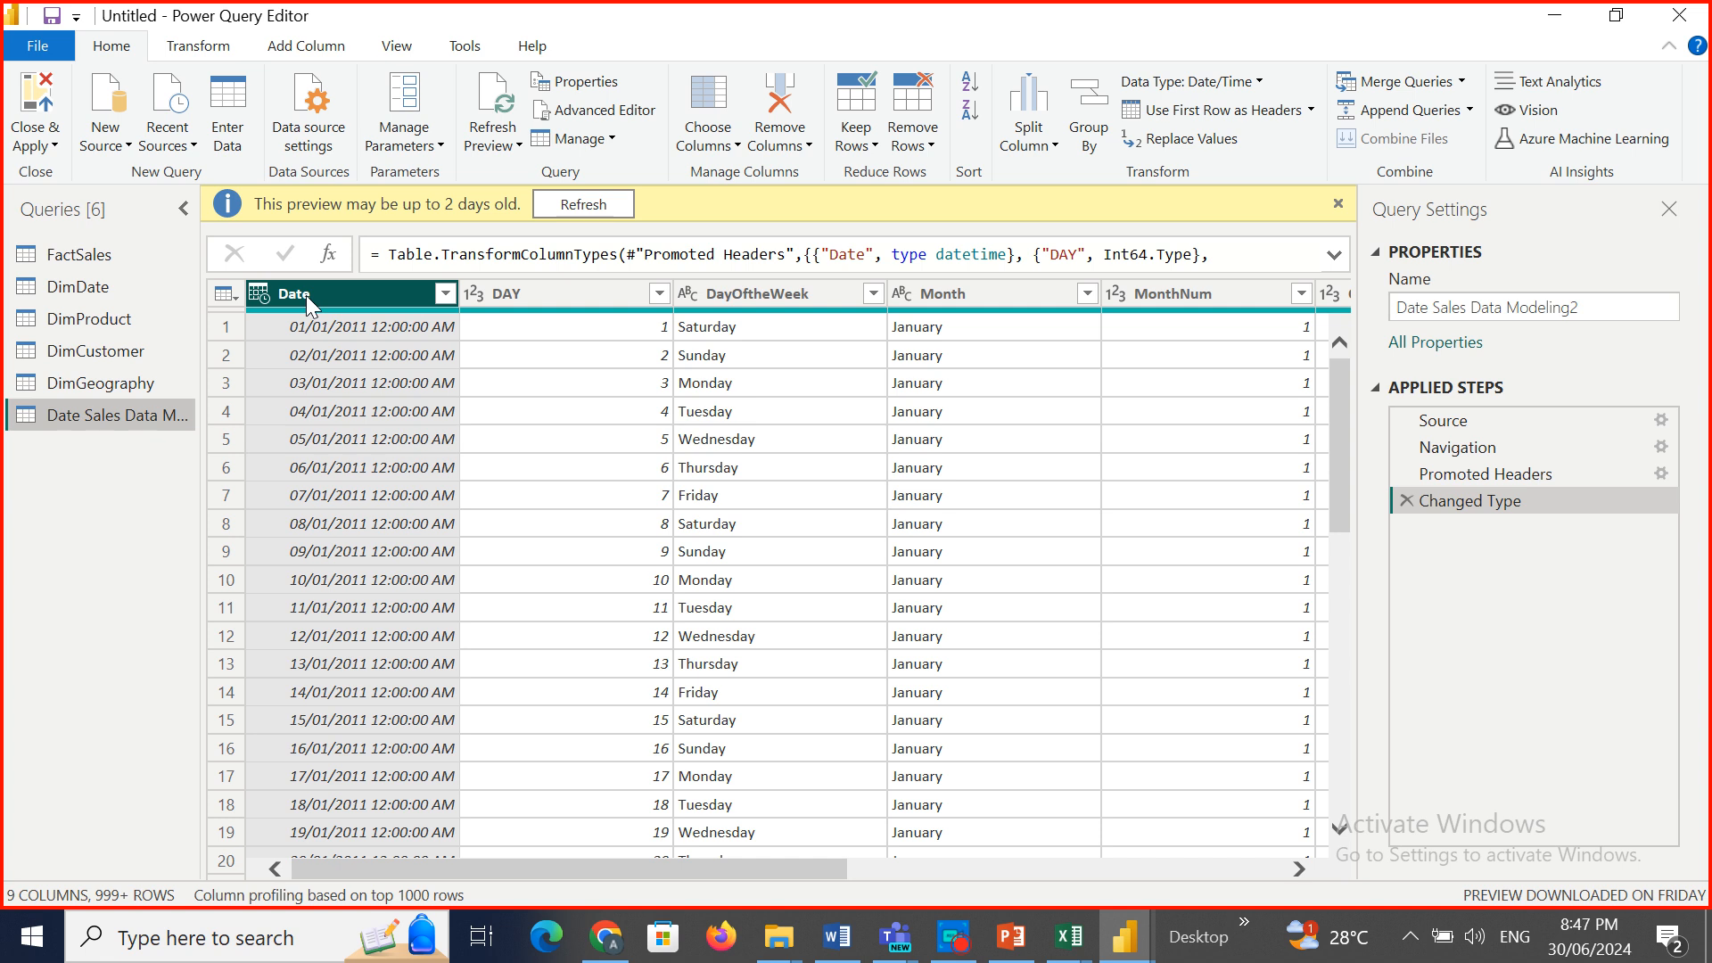
Examine the columns of the imported date table from DAY through Year.
click(573, 299)
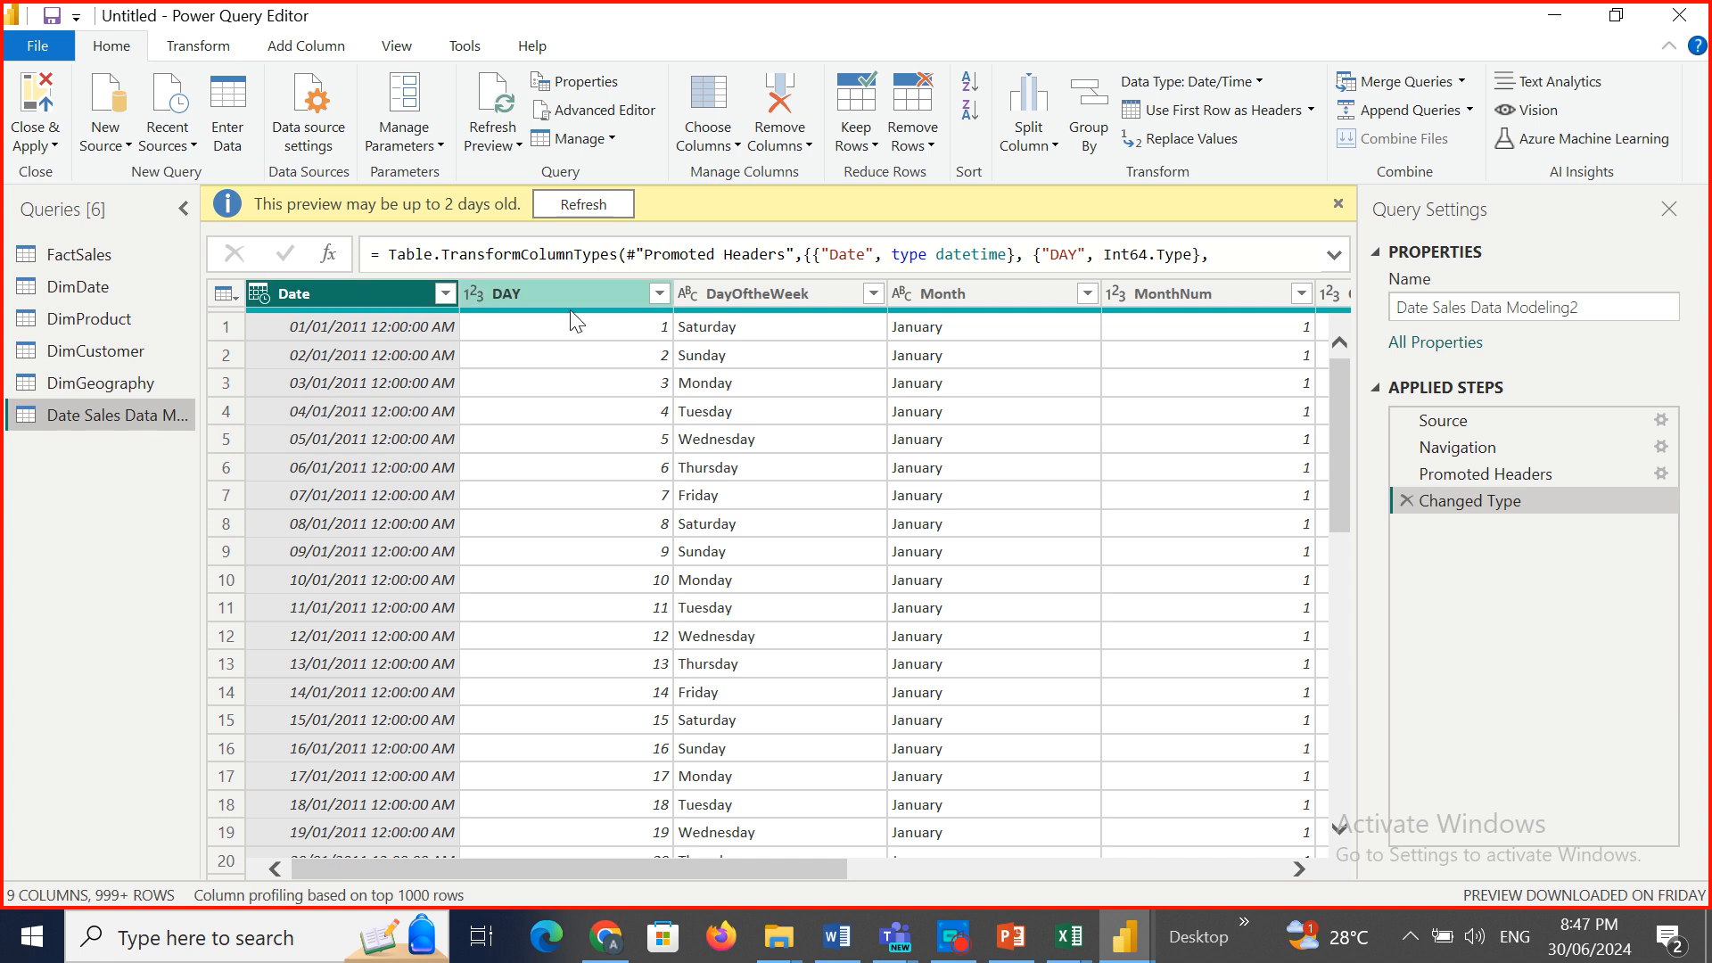
click(758, 294)
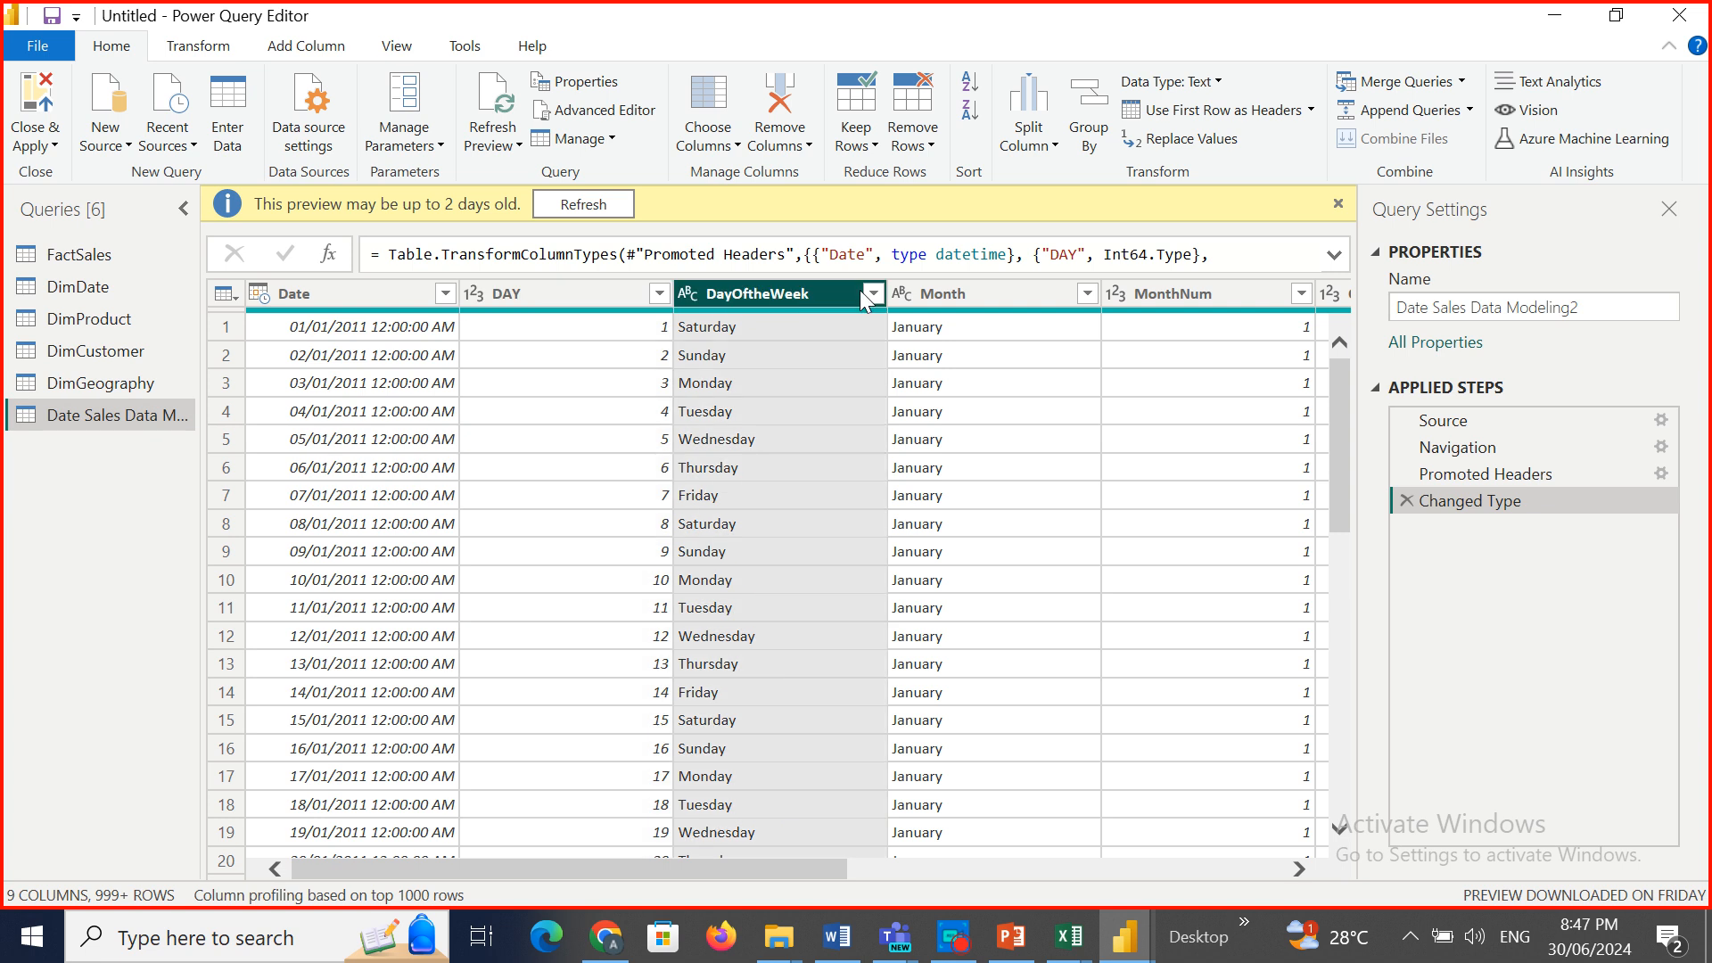
click(1017, 294)
click(1150, 293)
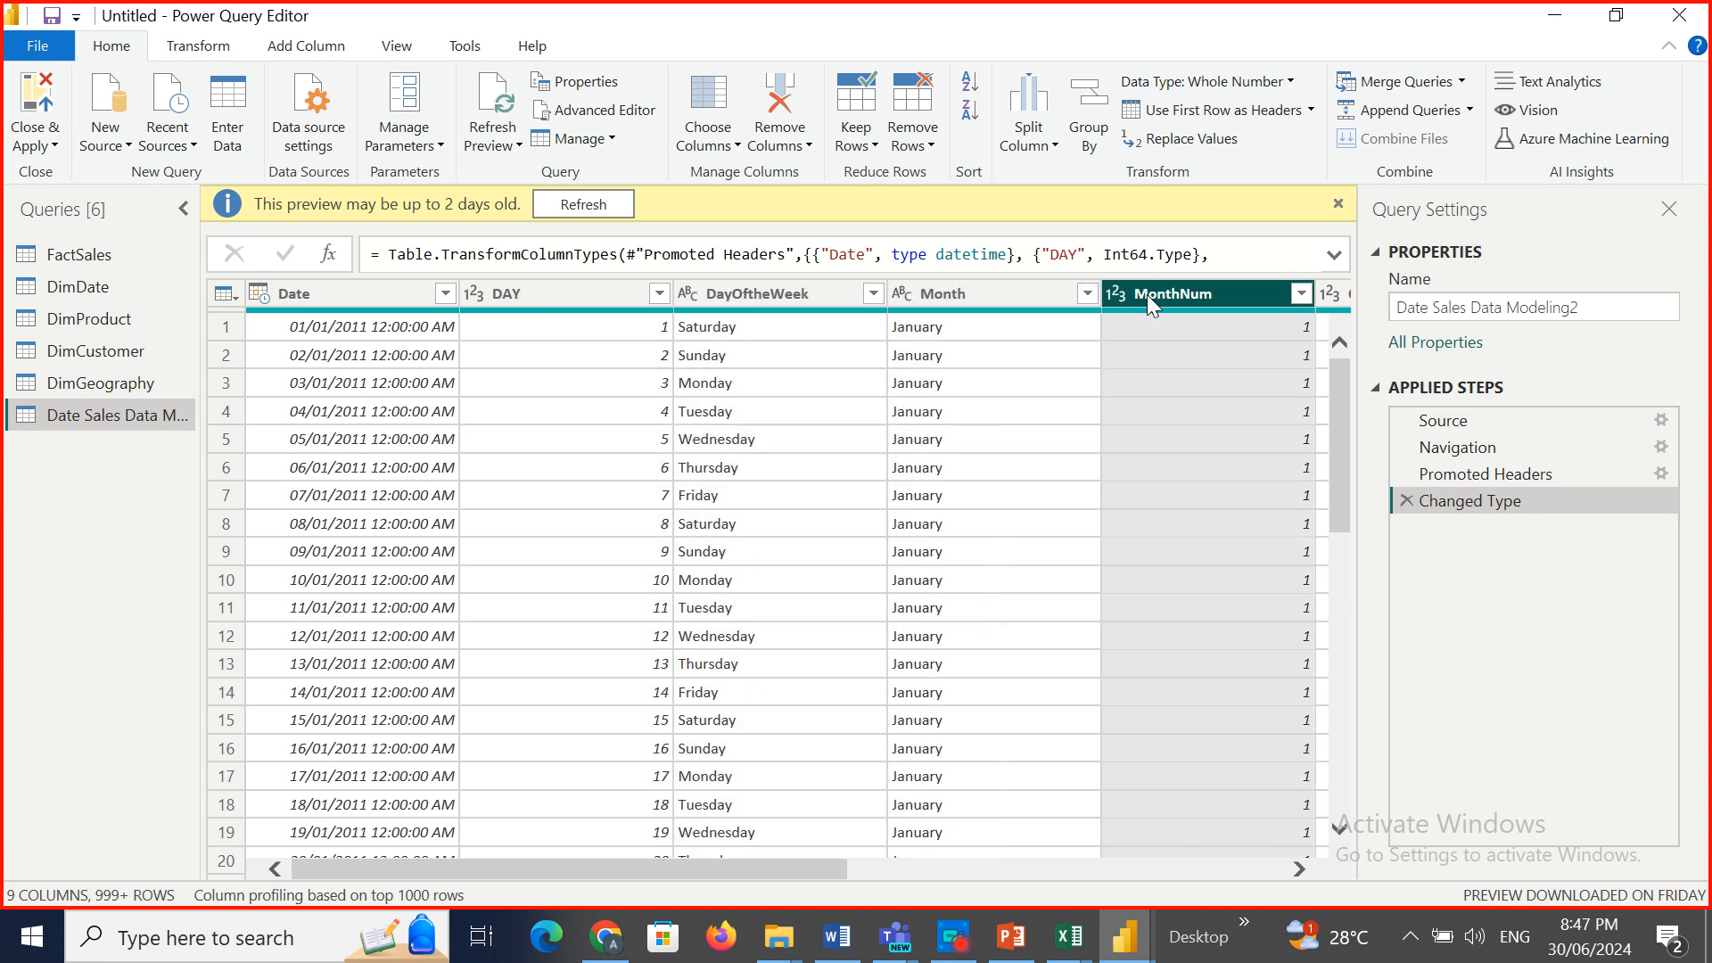
drag(784, 856, 1221, 865)
click(603, 296)
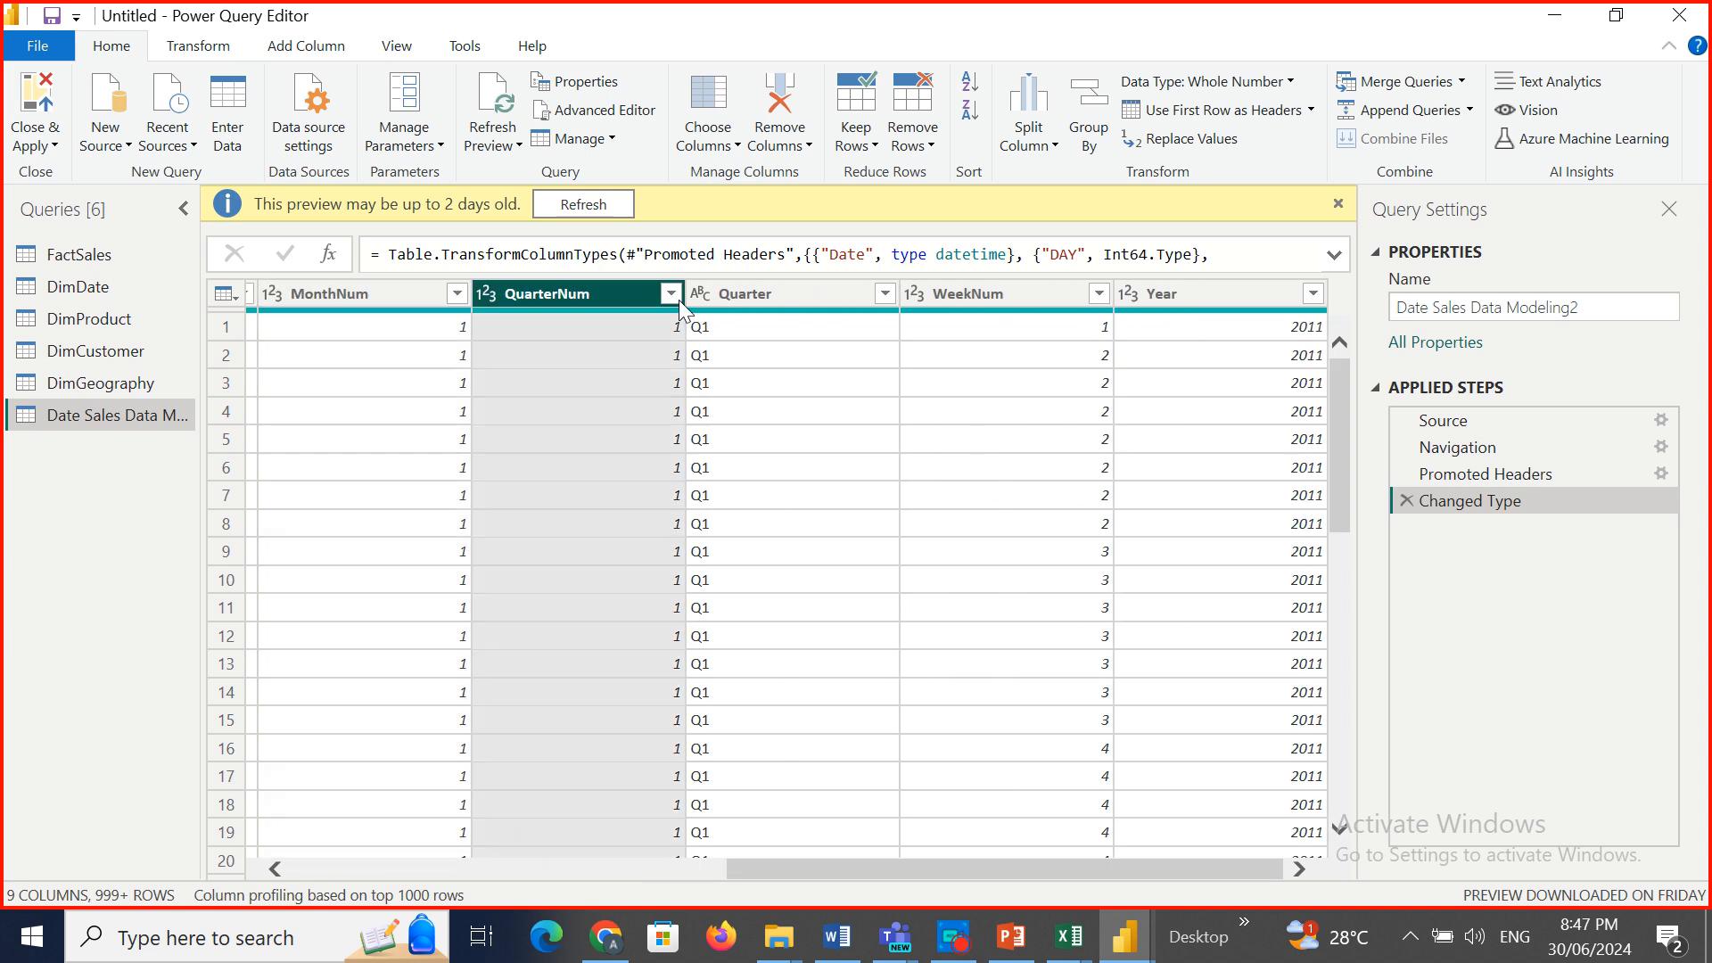
click(727, 297)
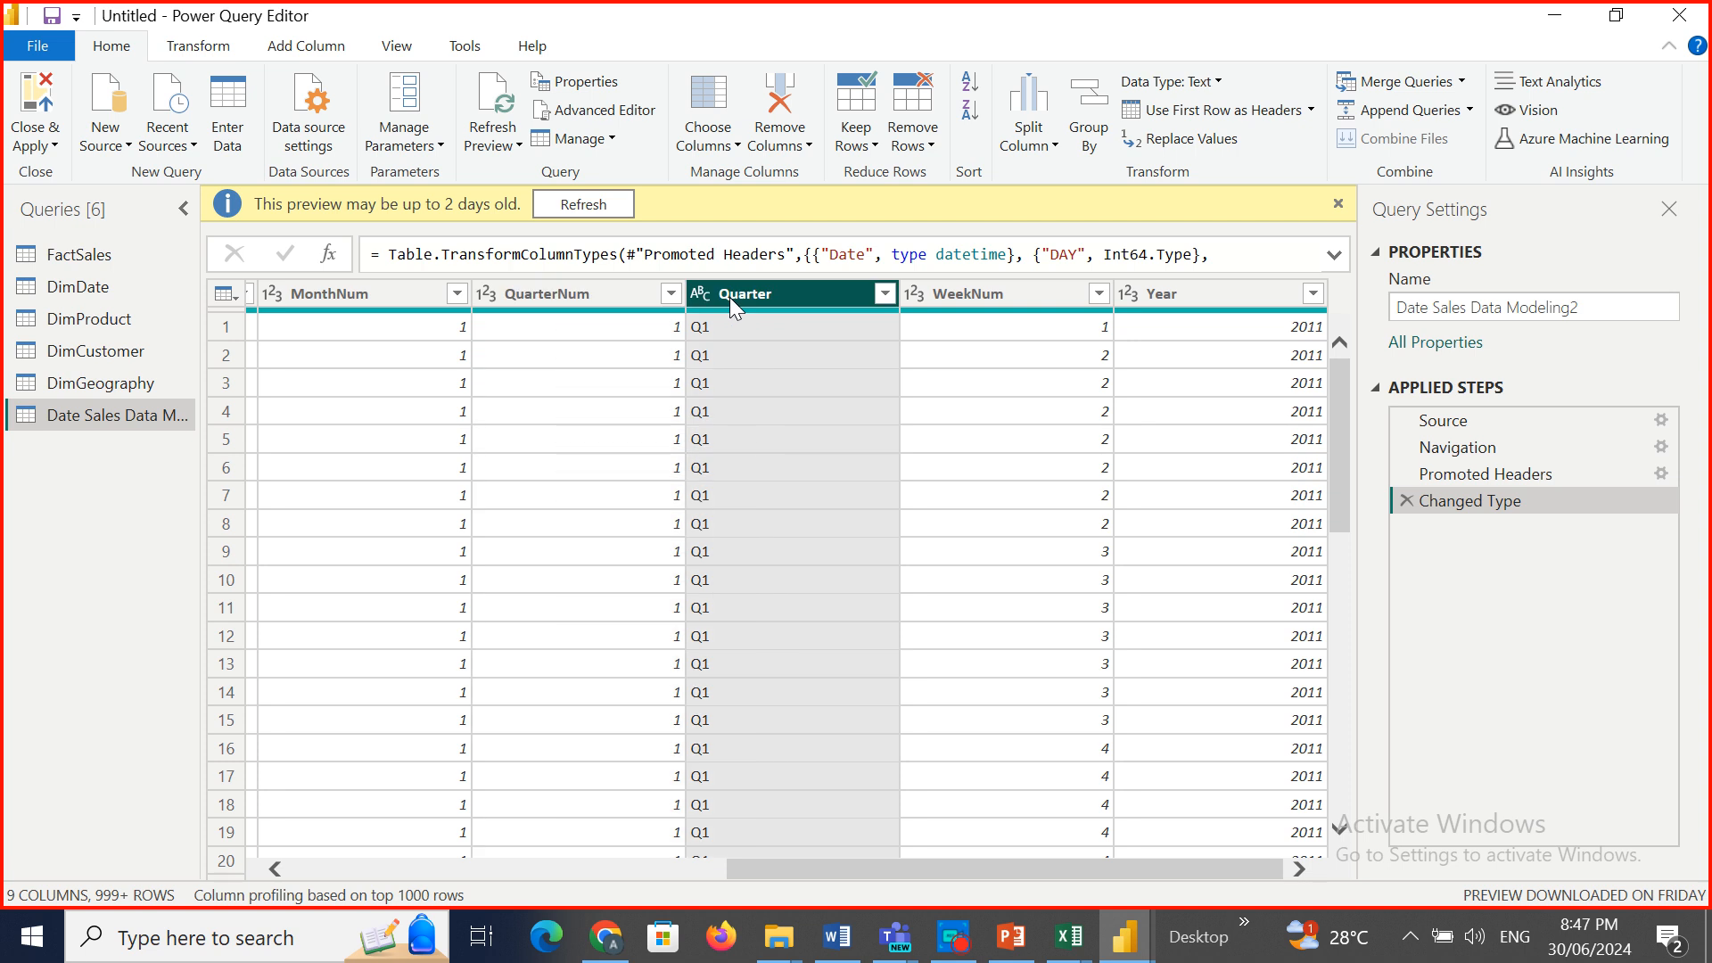
click(974, 297)
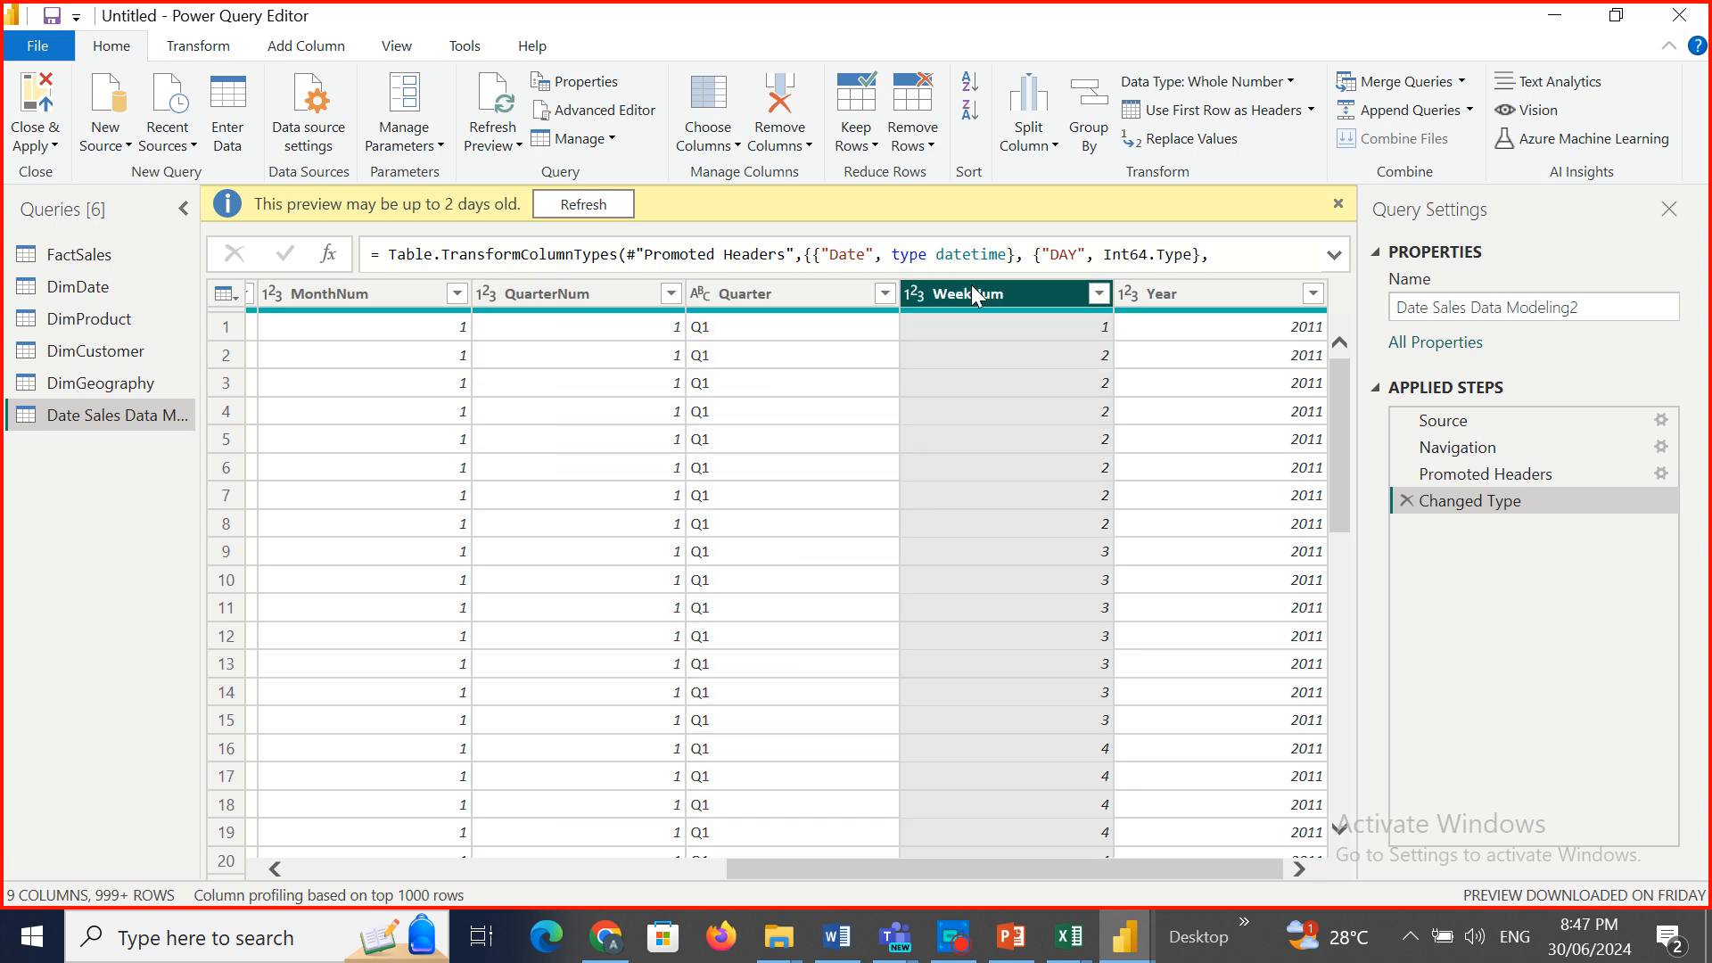
click(1190, 298)
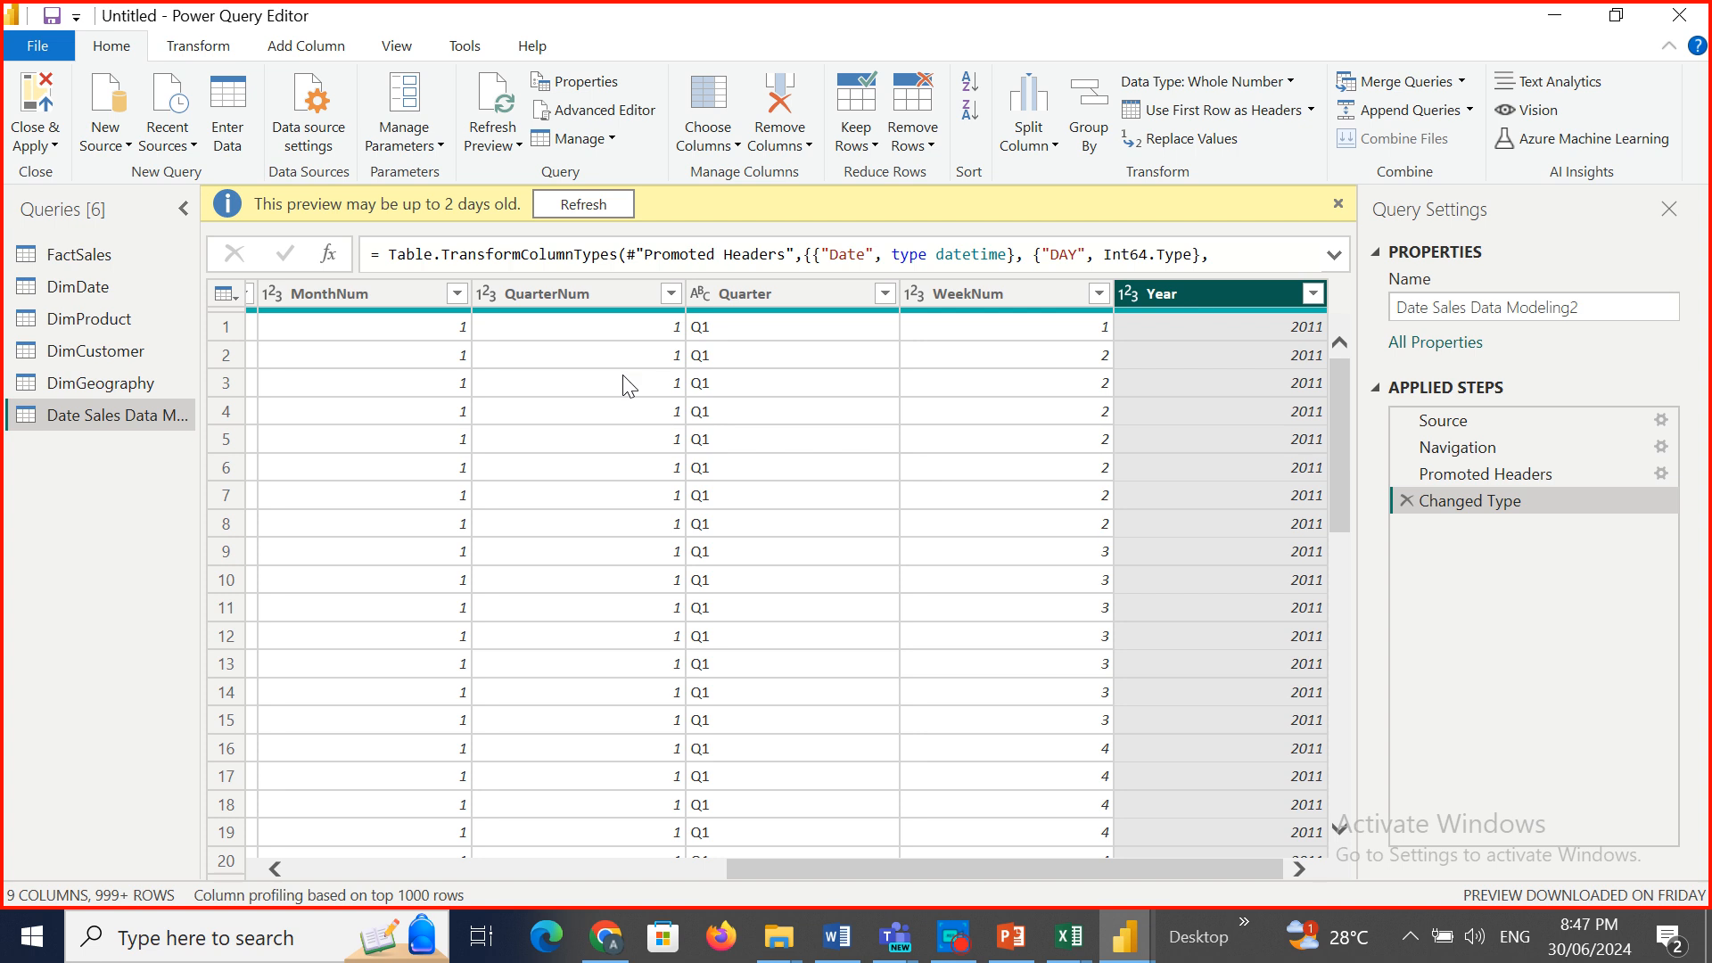
Delete the DimDate query.
click(96, 283)
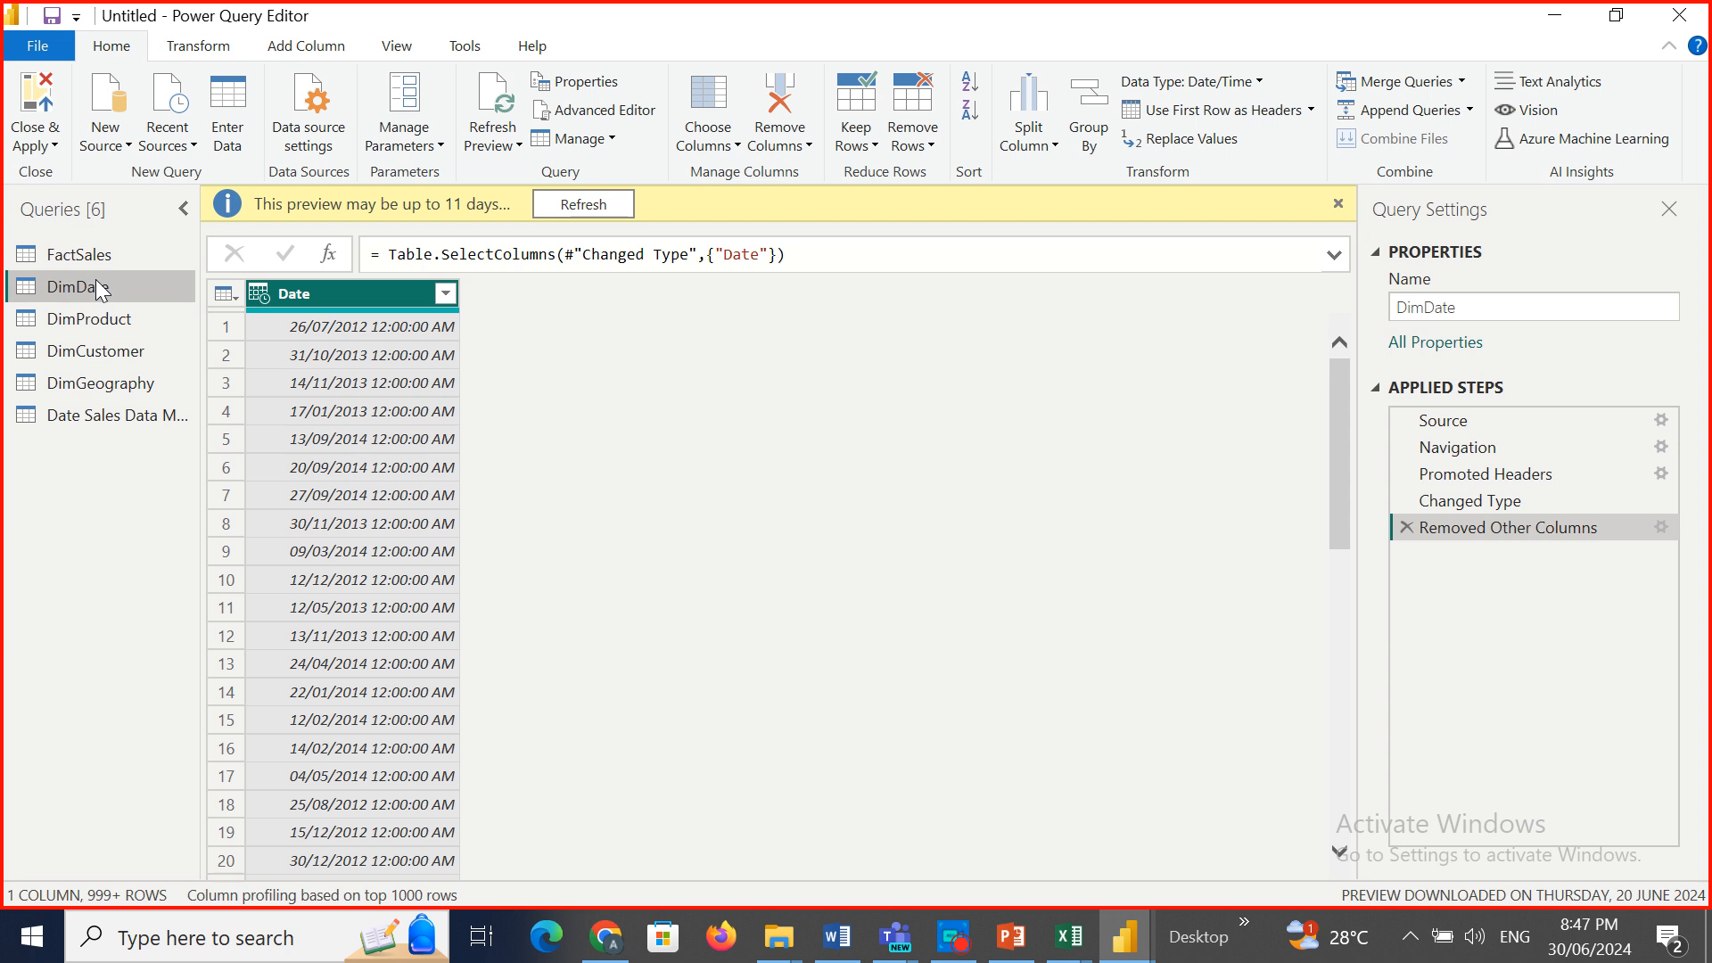
right_click(100, 290)
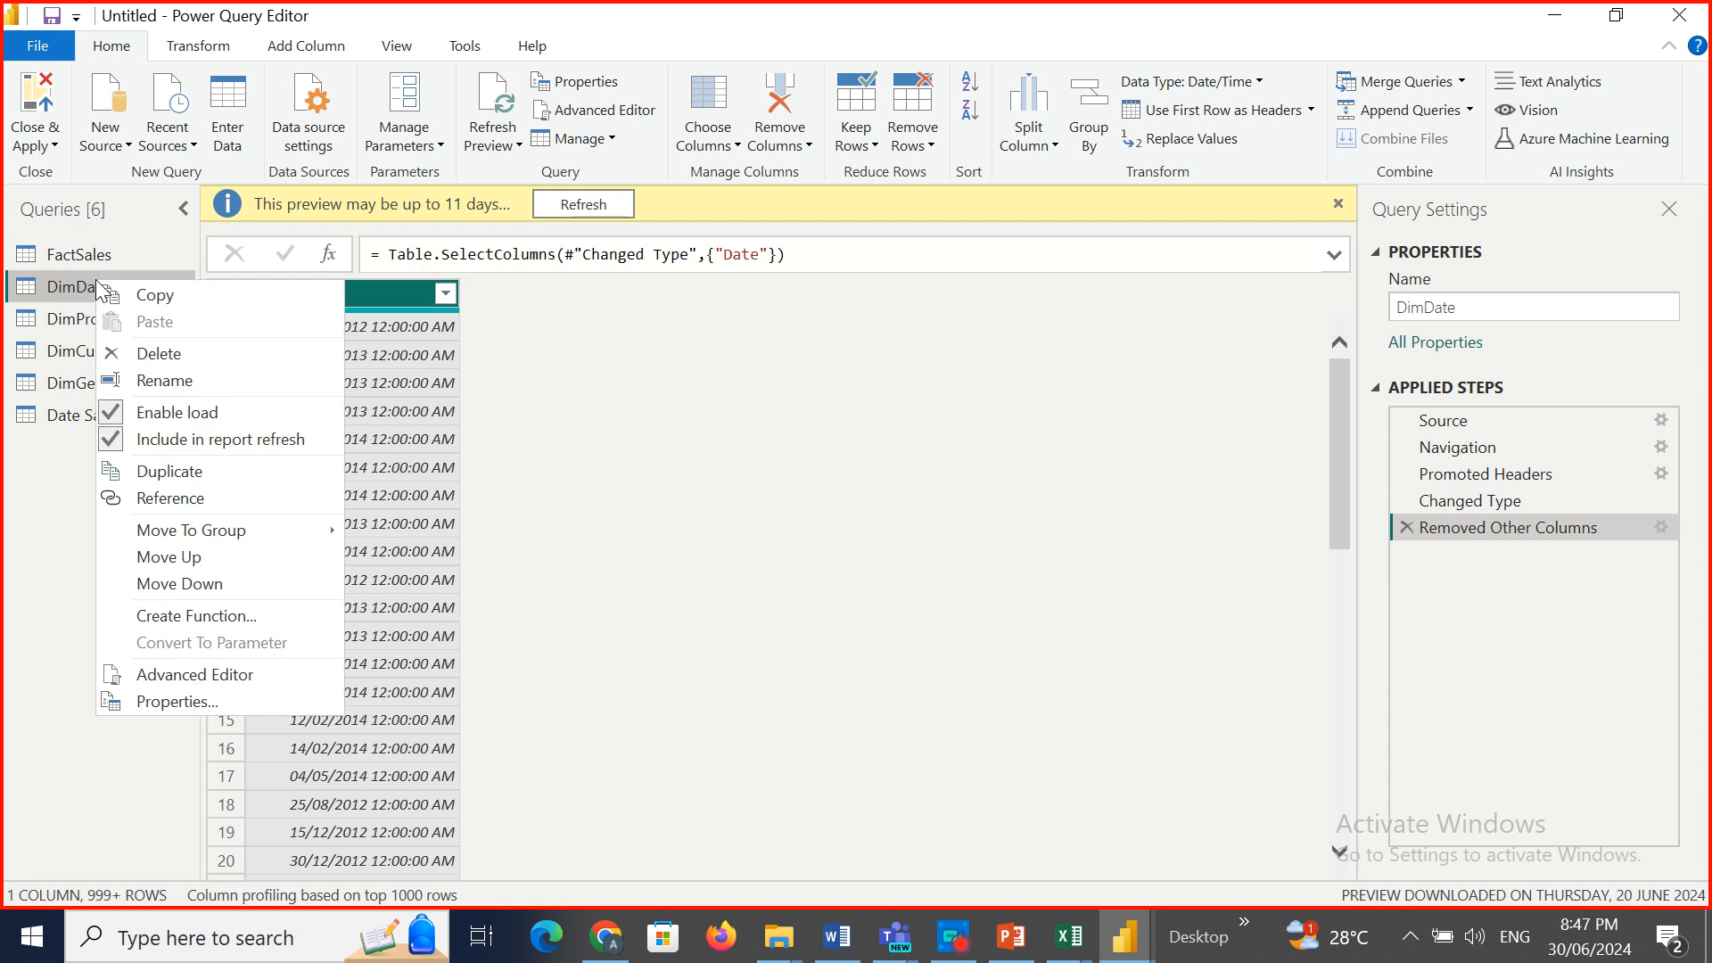
click(200, 357)
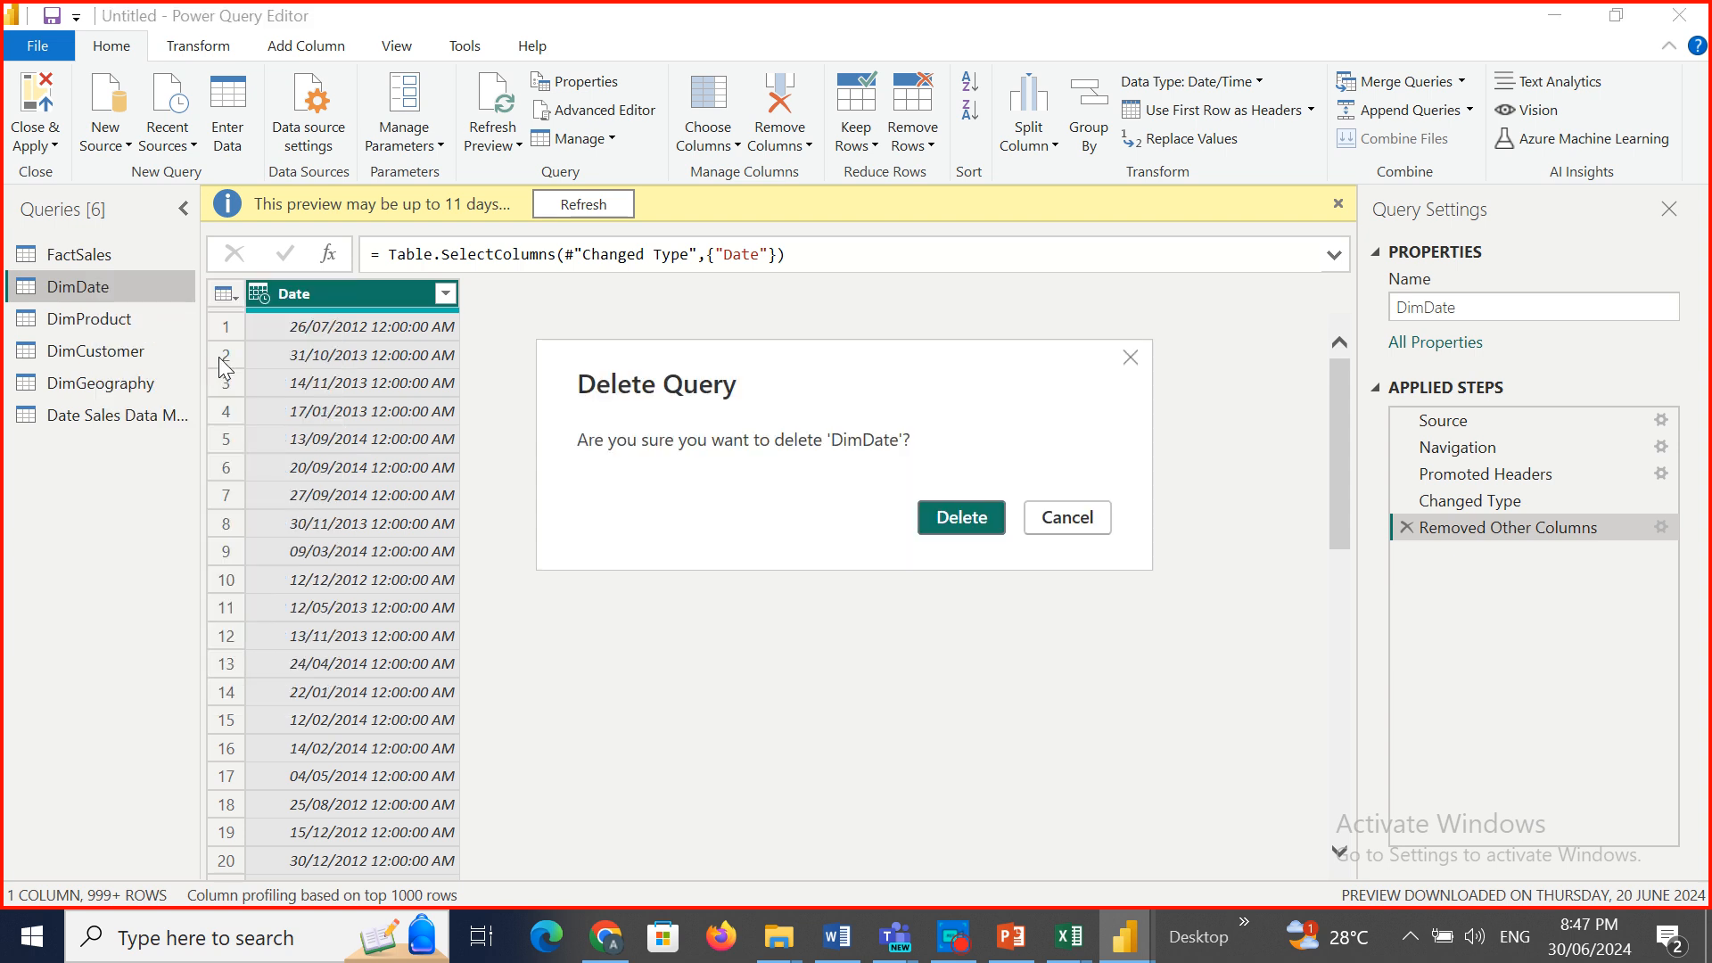
click(957, 533)
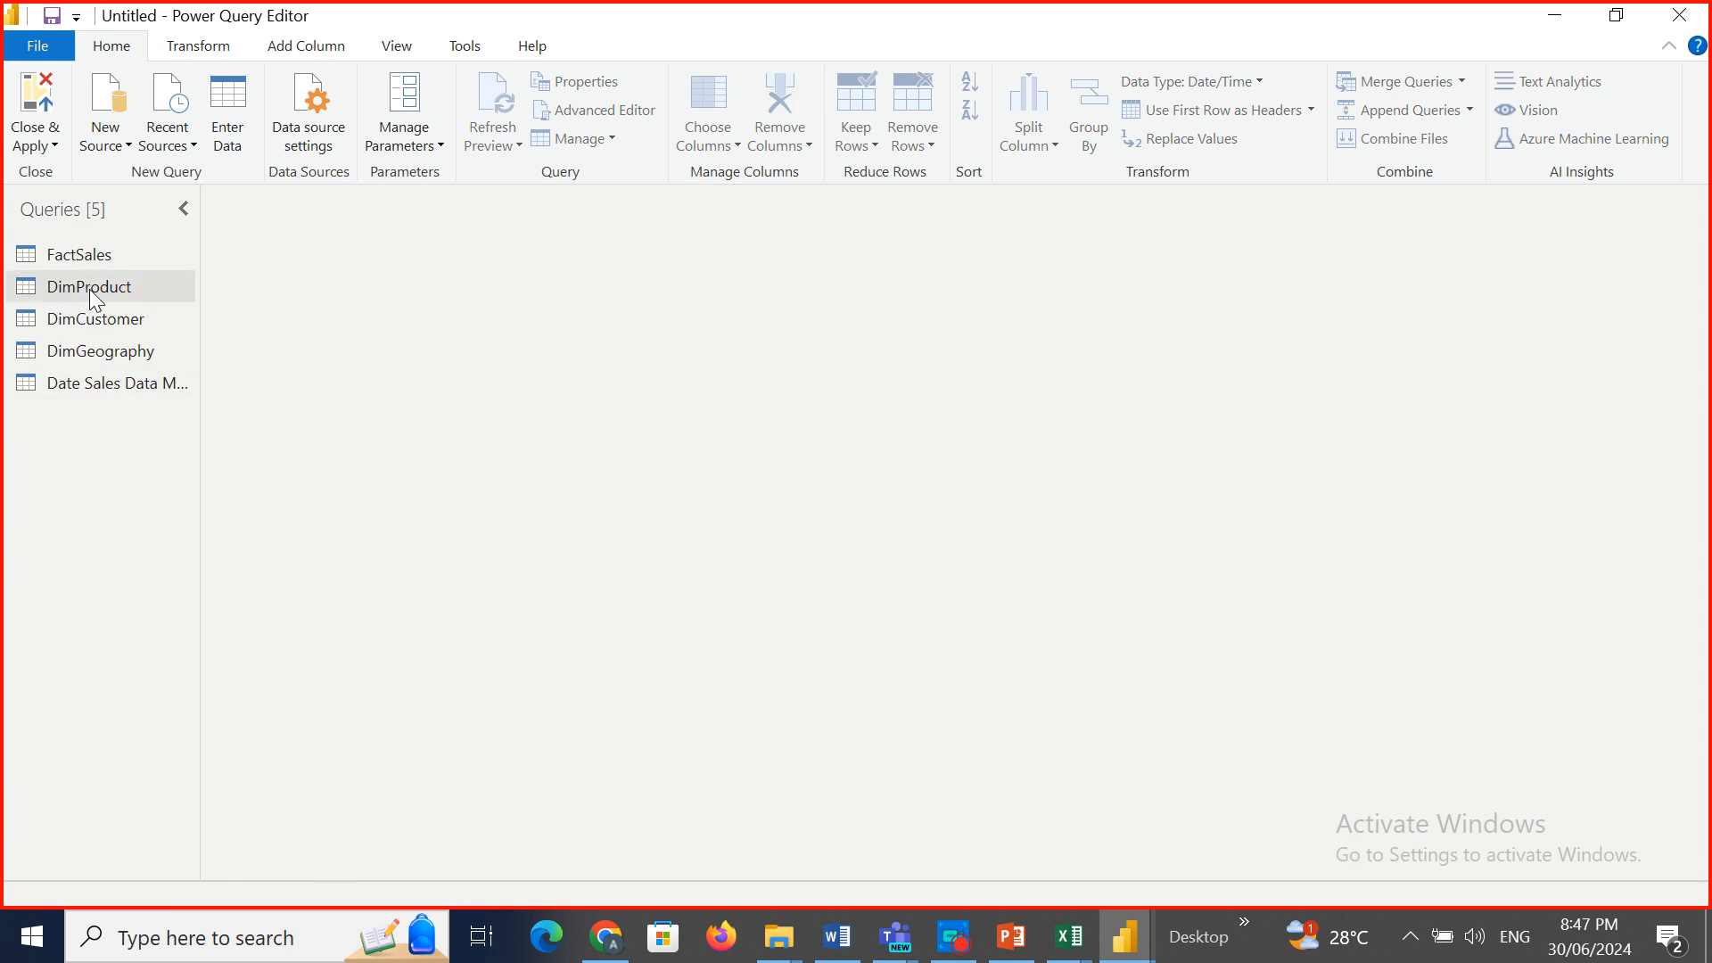
Rename the Date Sales Data Modeling2 query as DimDate.
click(105, 382)
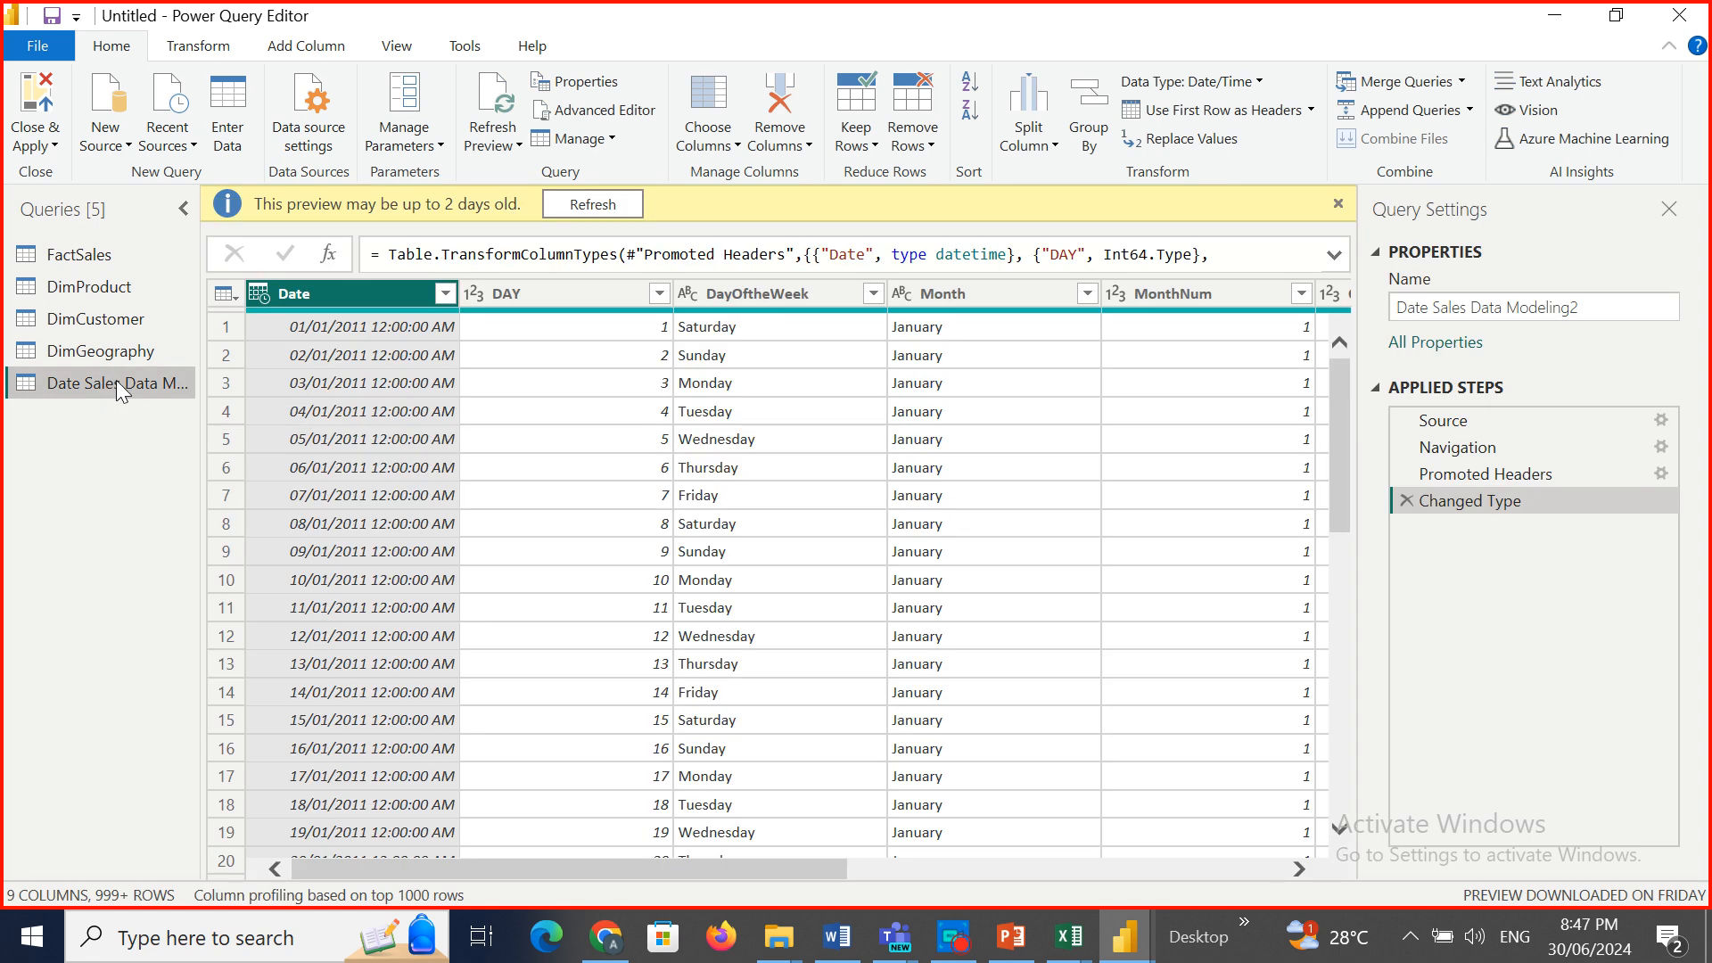
right_click(117, 382)
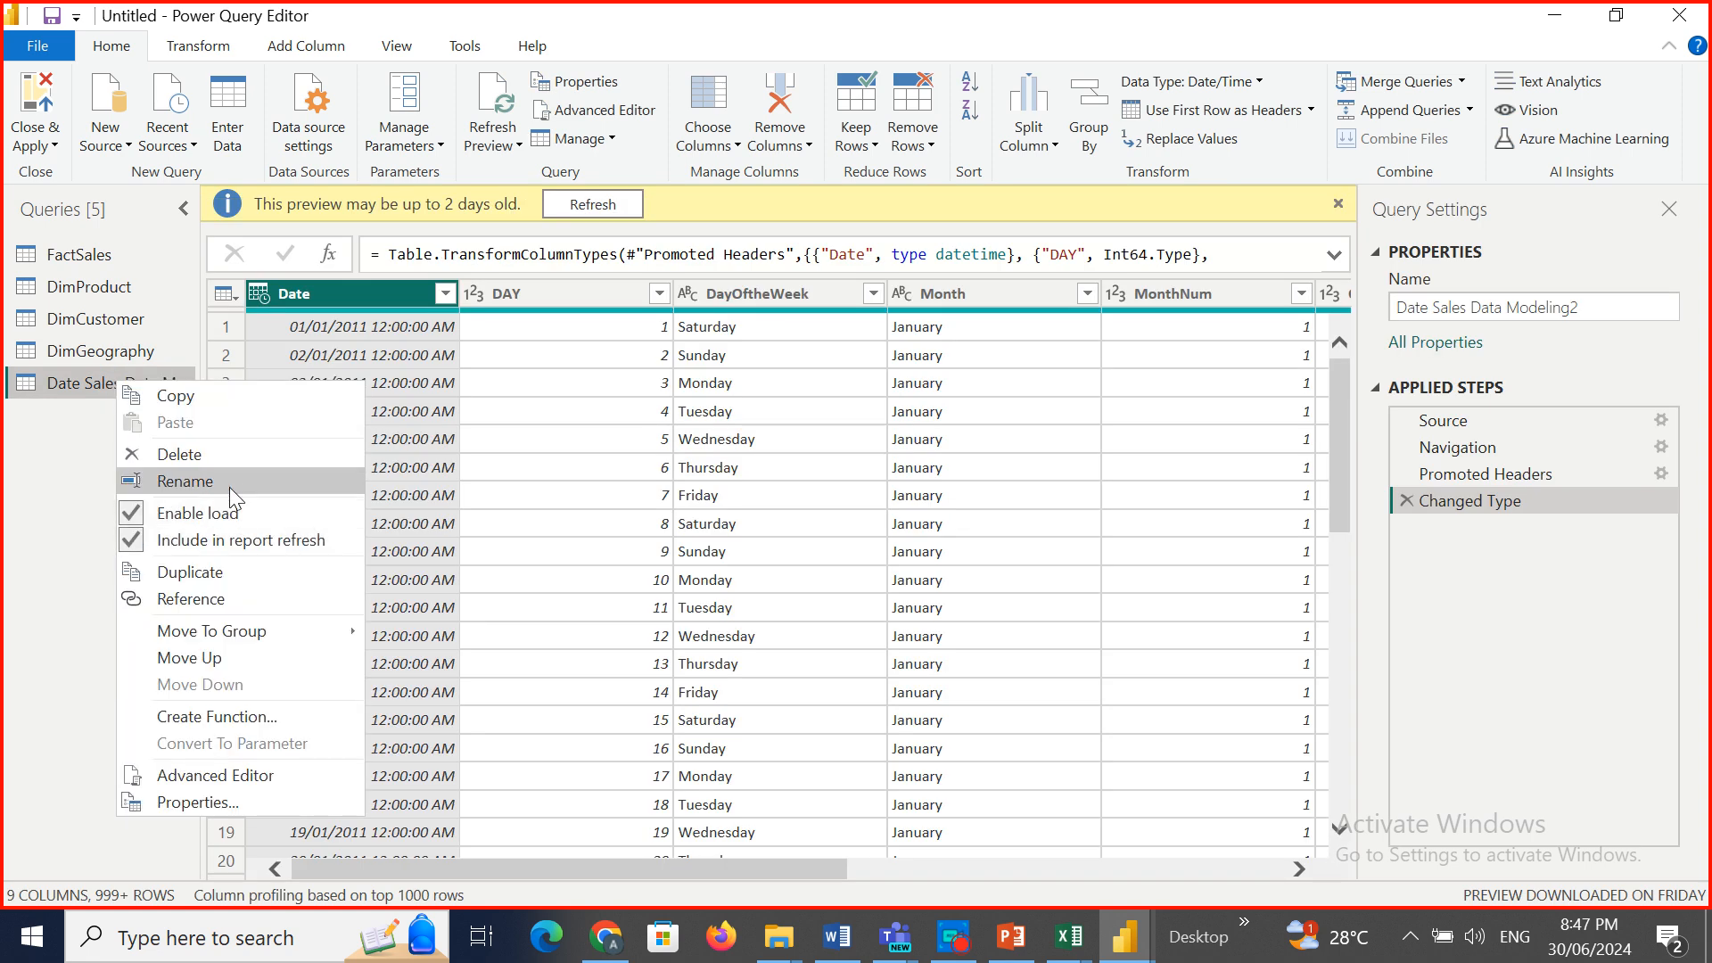
click(184, 481)
text(Di)
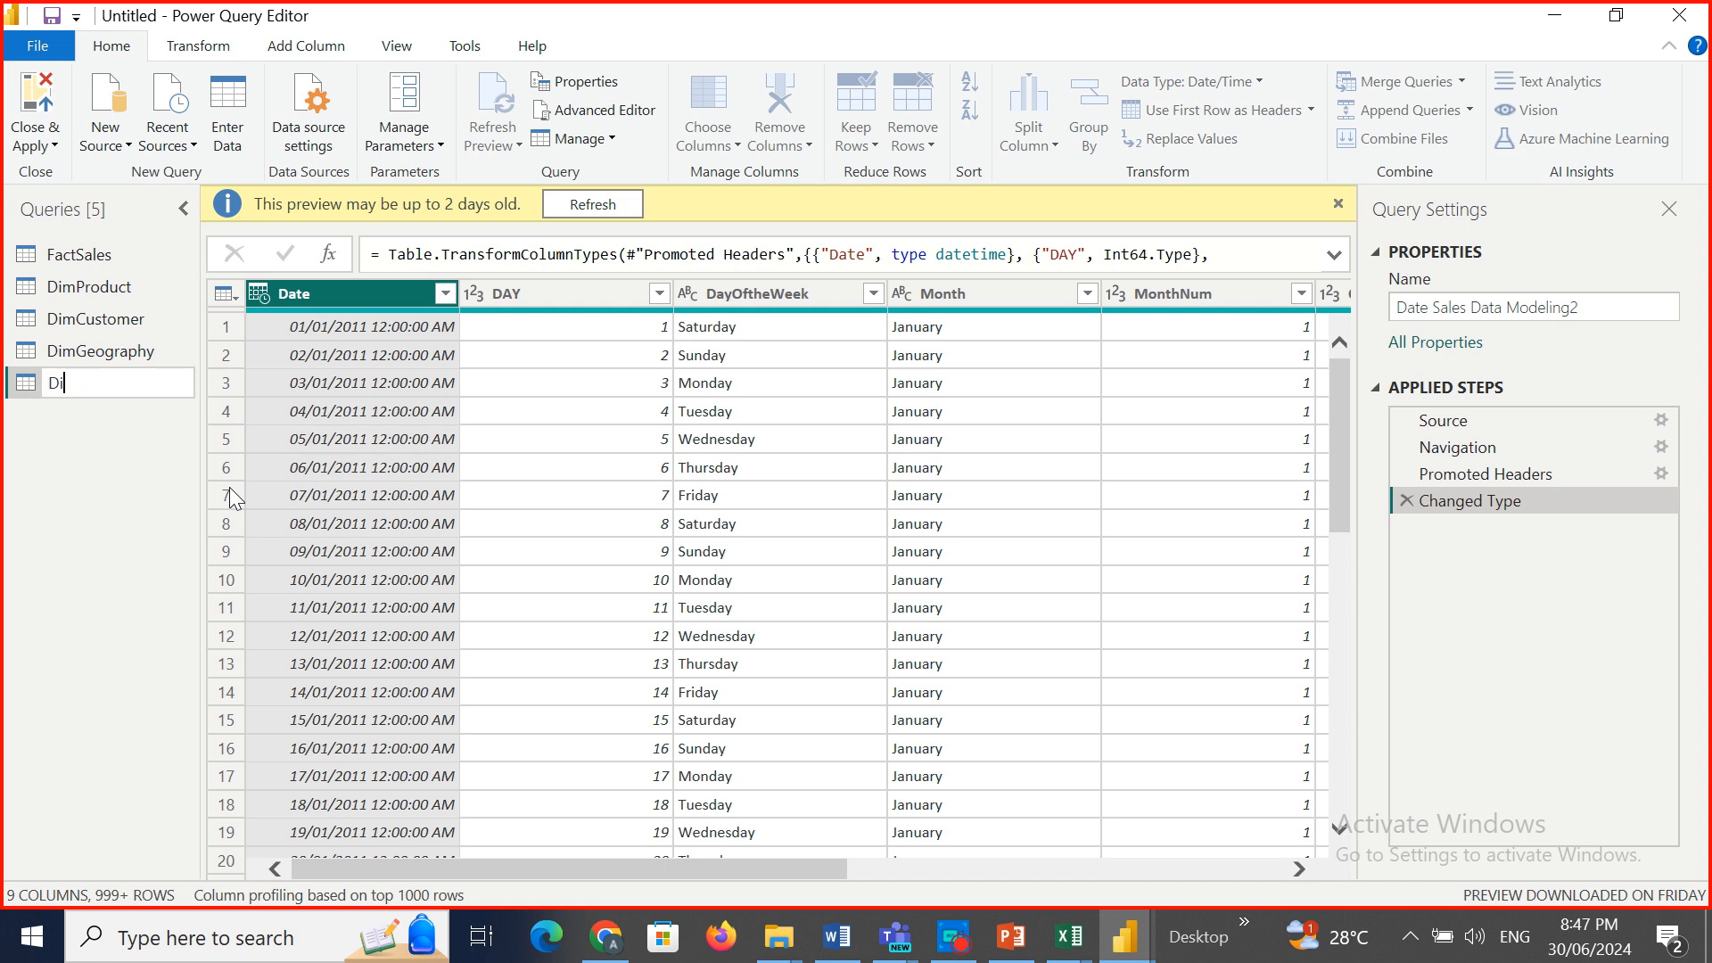
text(mDate)
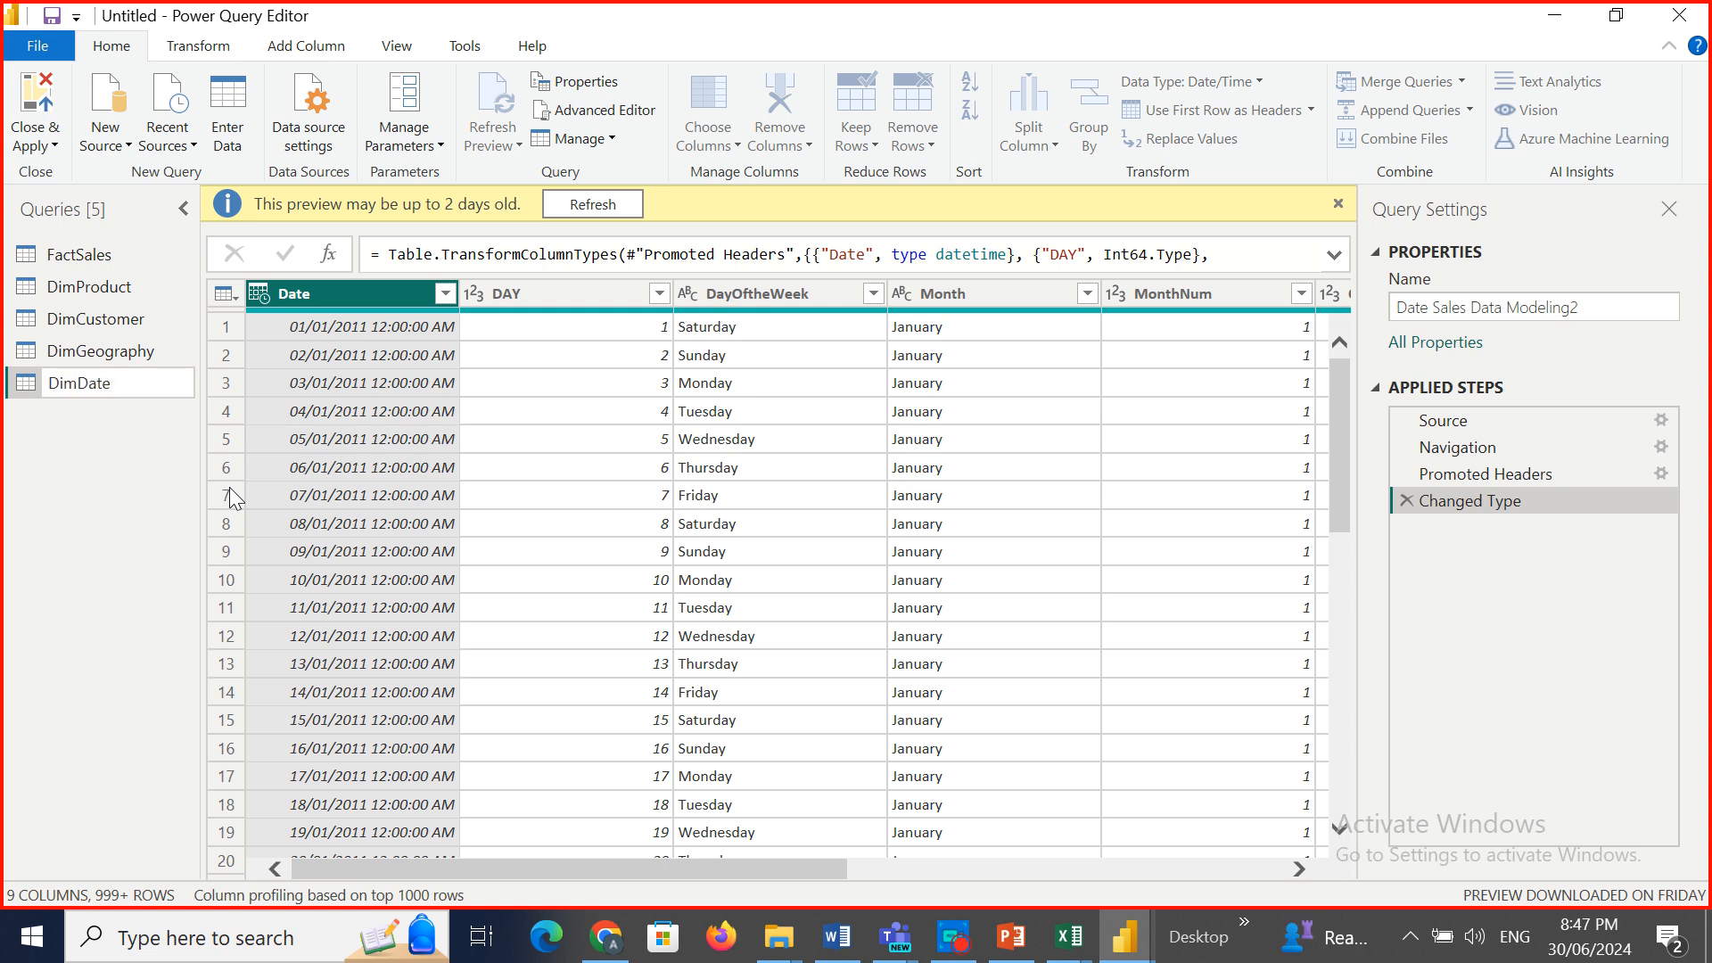
key(Return)
click(105, 258)
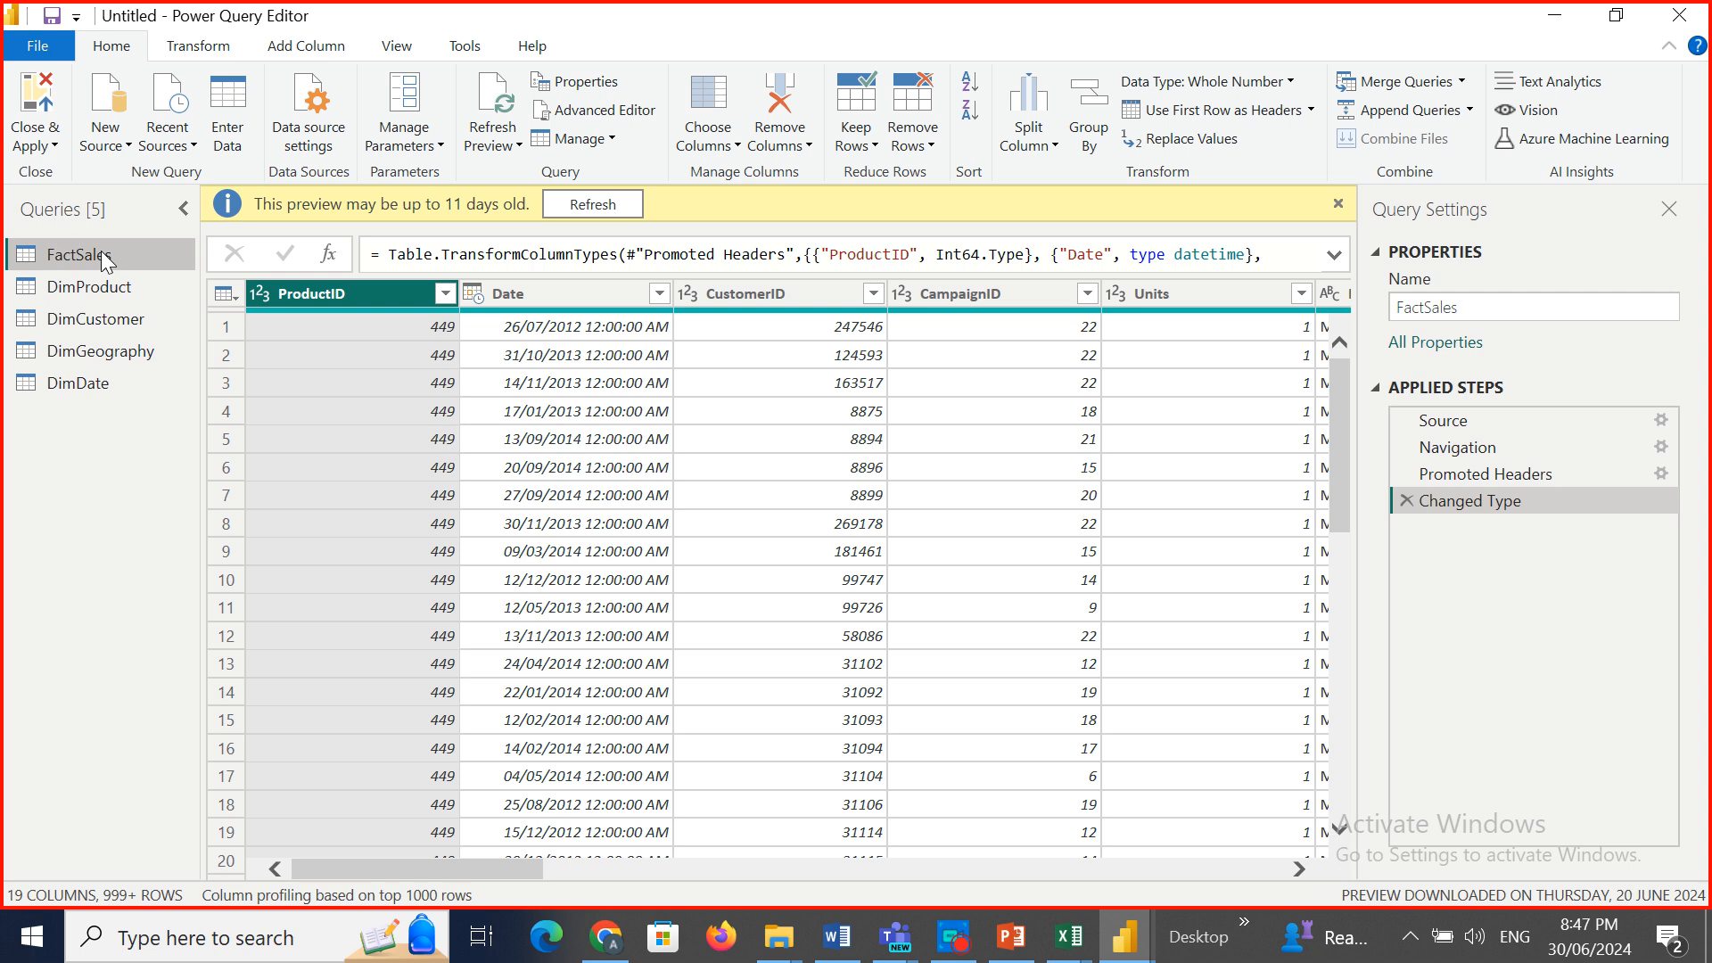
click(737, 145)
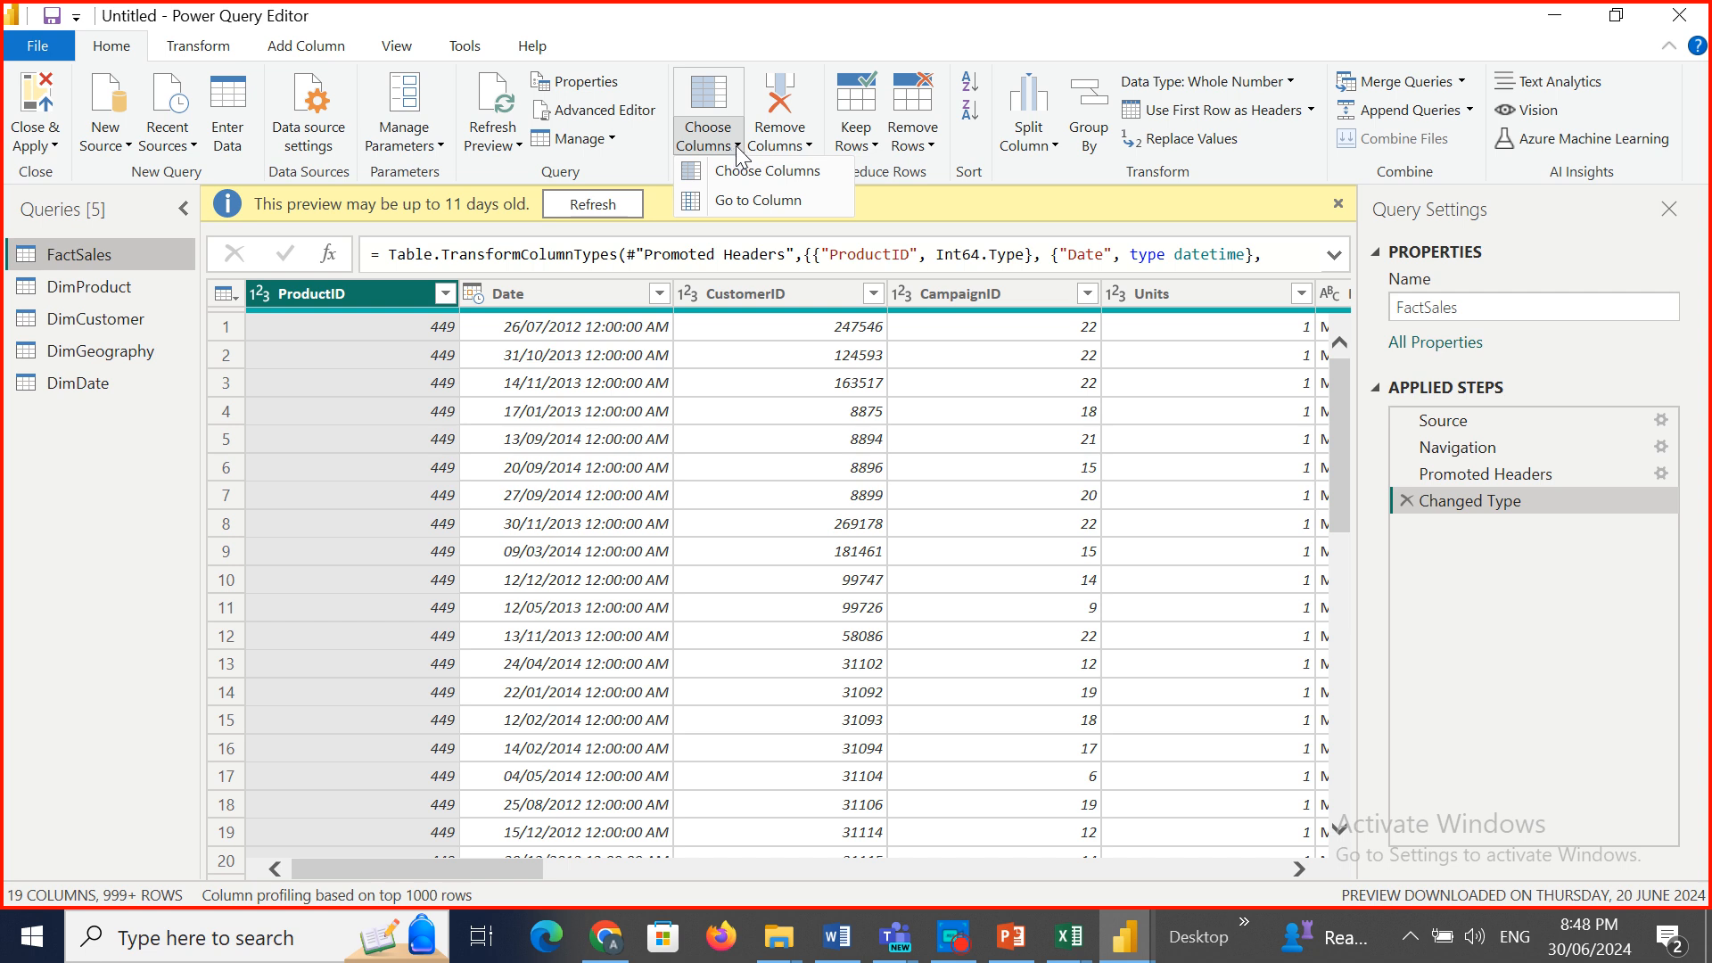
click(81, 388)
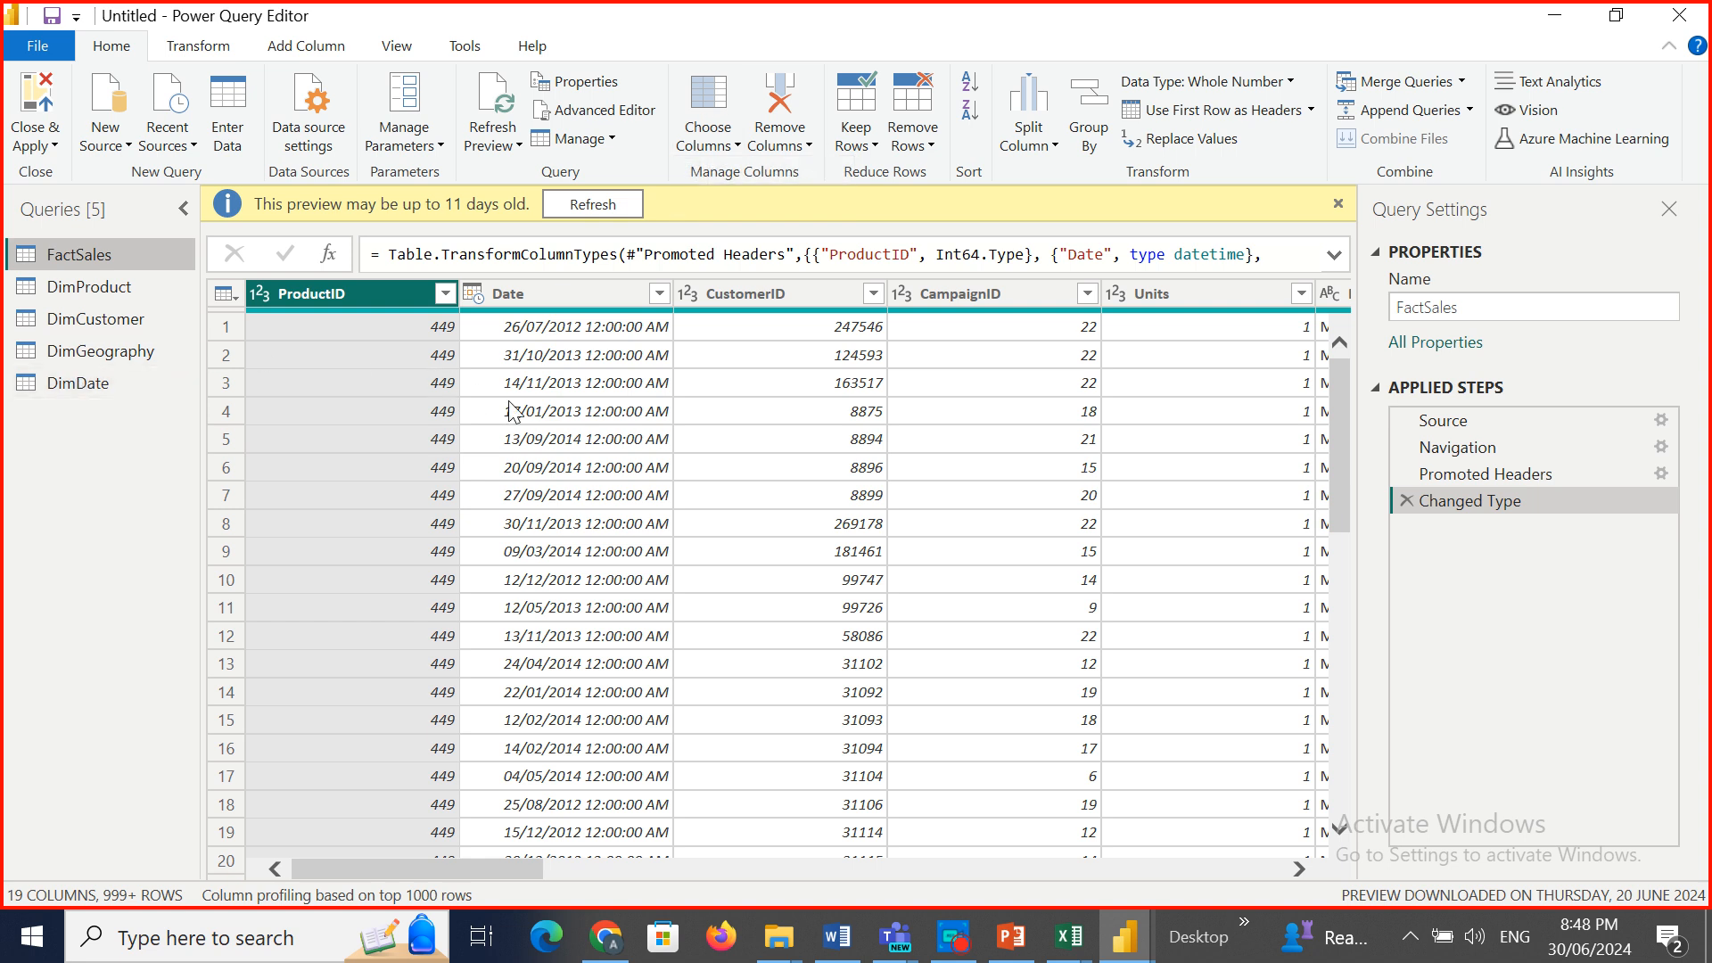
click(102, 380)
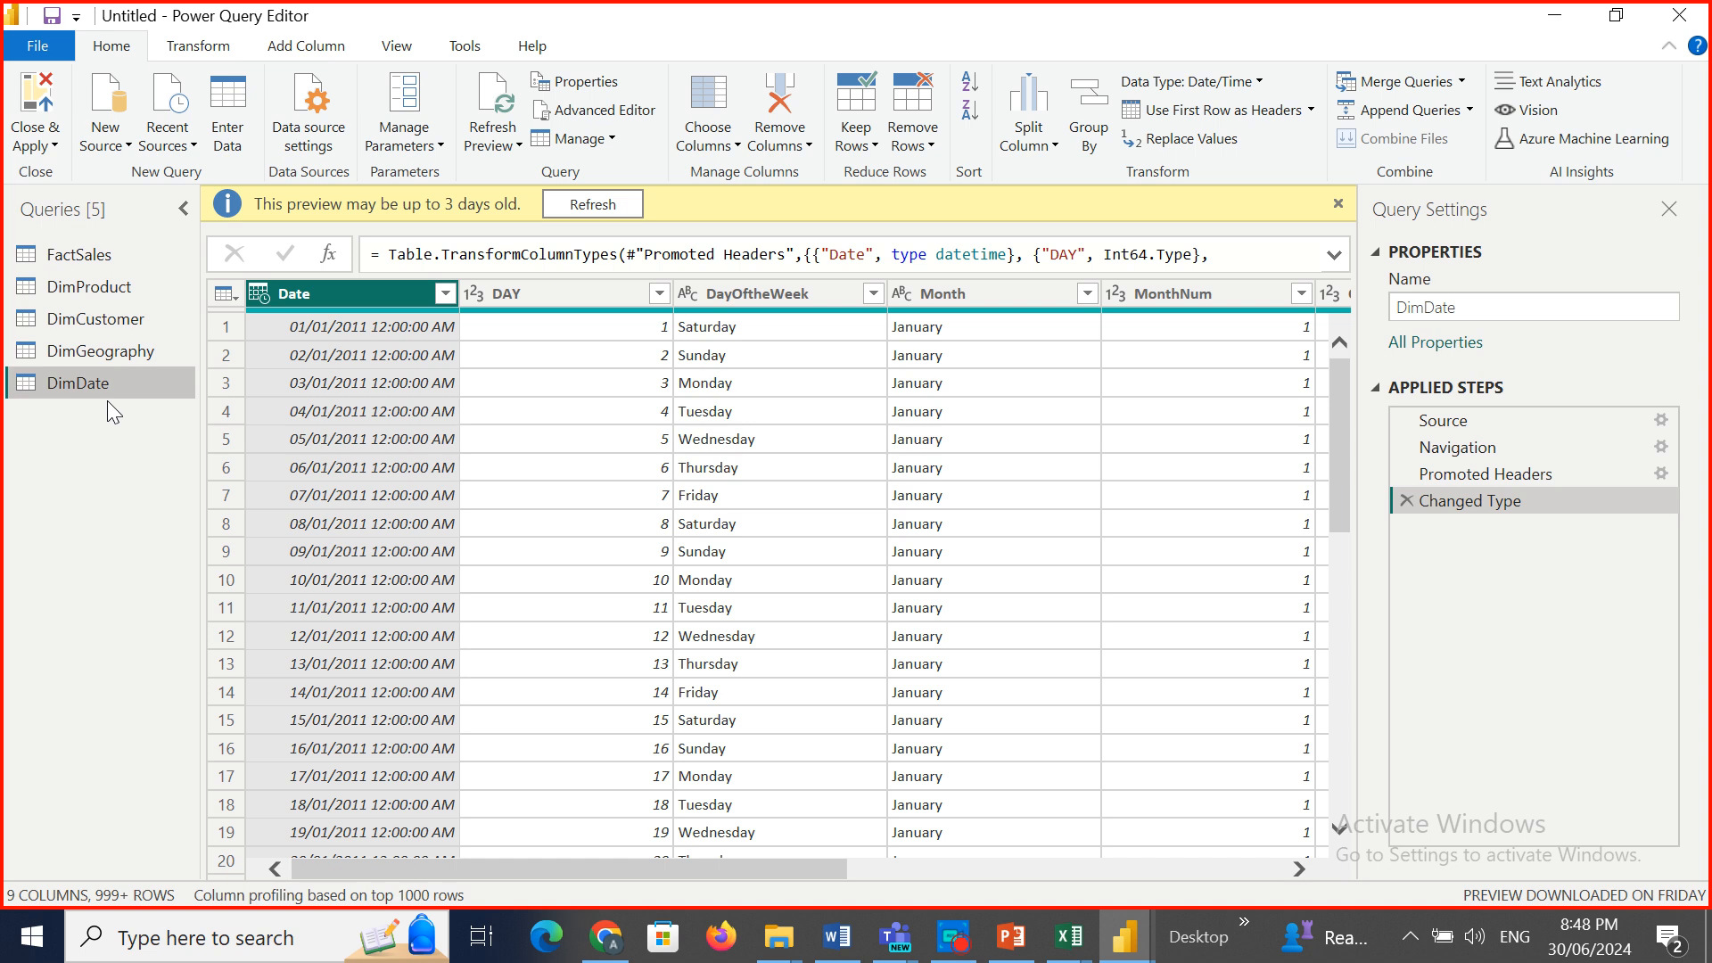
Keep only the ProductID, Date, CustomerID, CampaignID, ManufacturerID, Manufacturer, Unit Cost and Unit Price columns in the FactSales query.
click(86, 259)
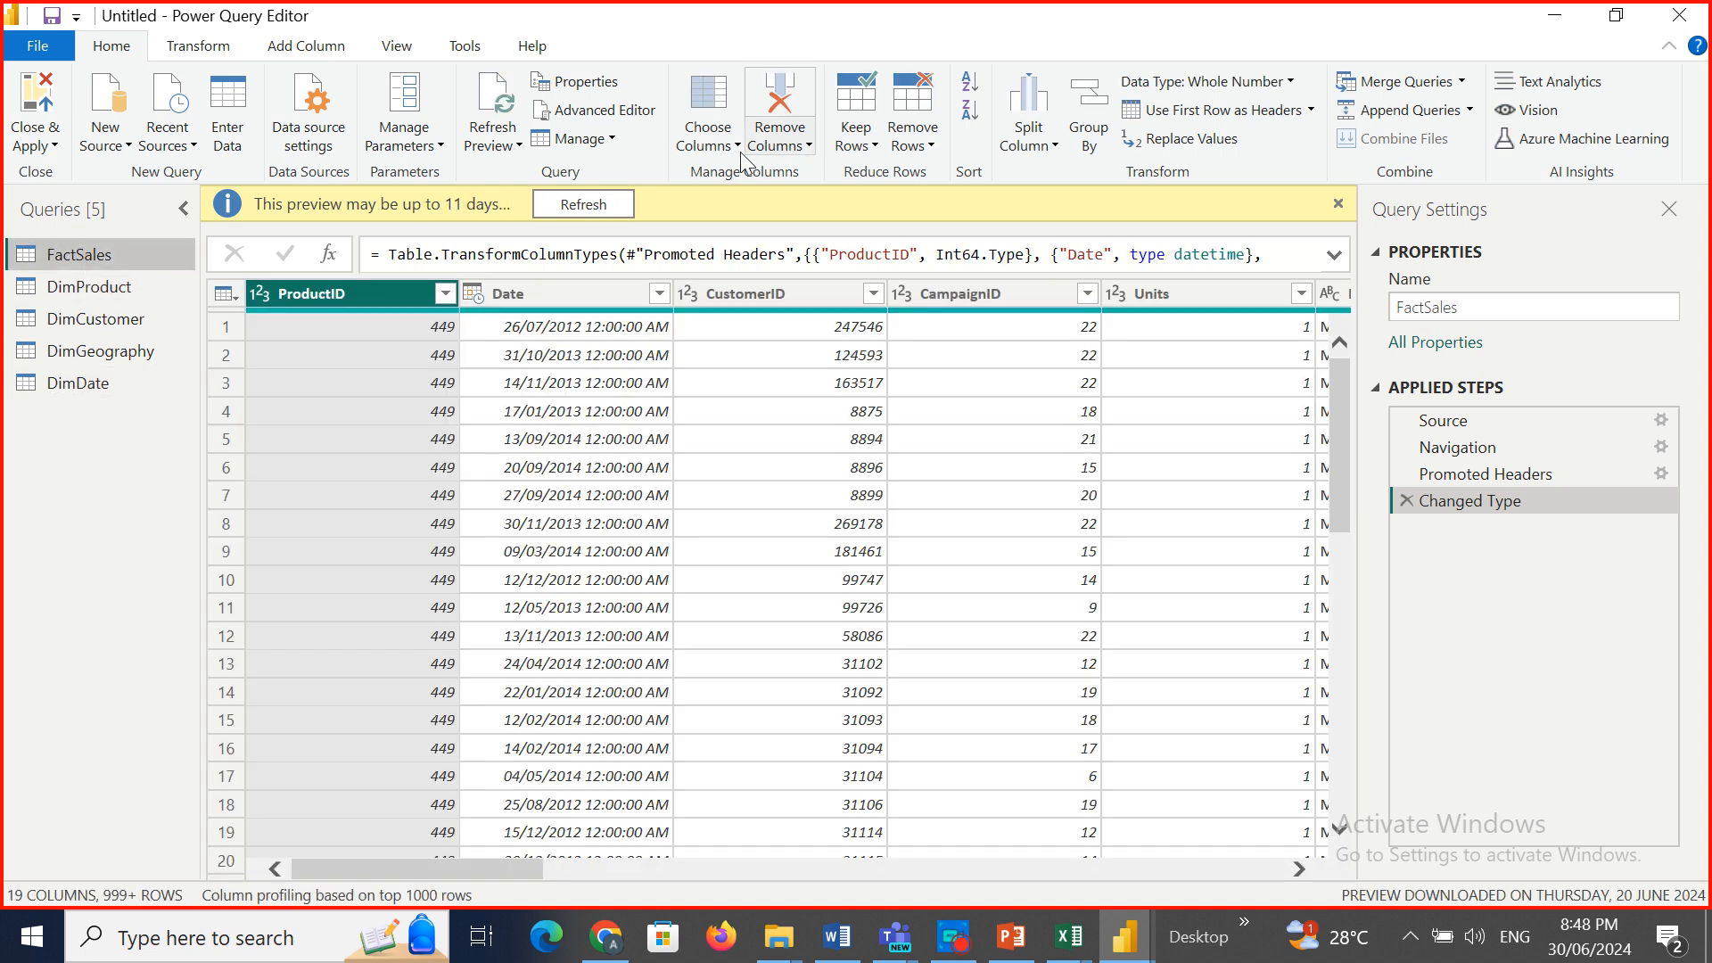
click(735, 144)
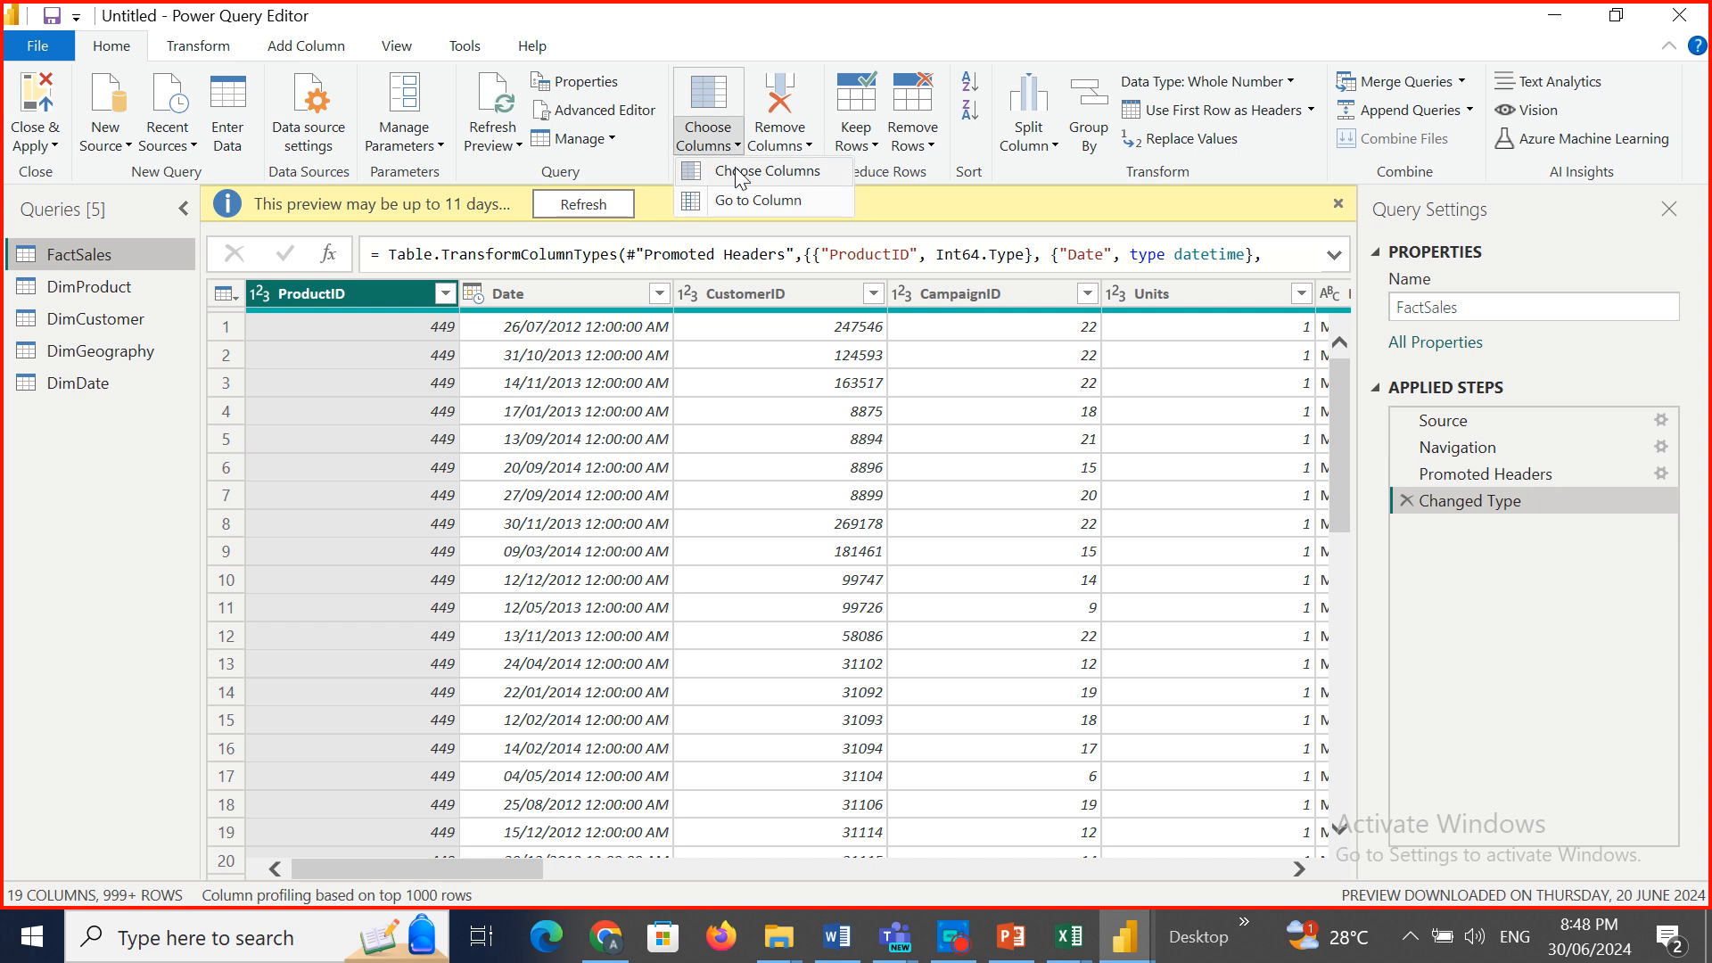
click(737, 172)
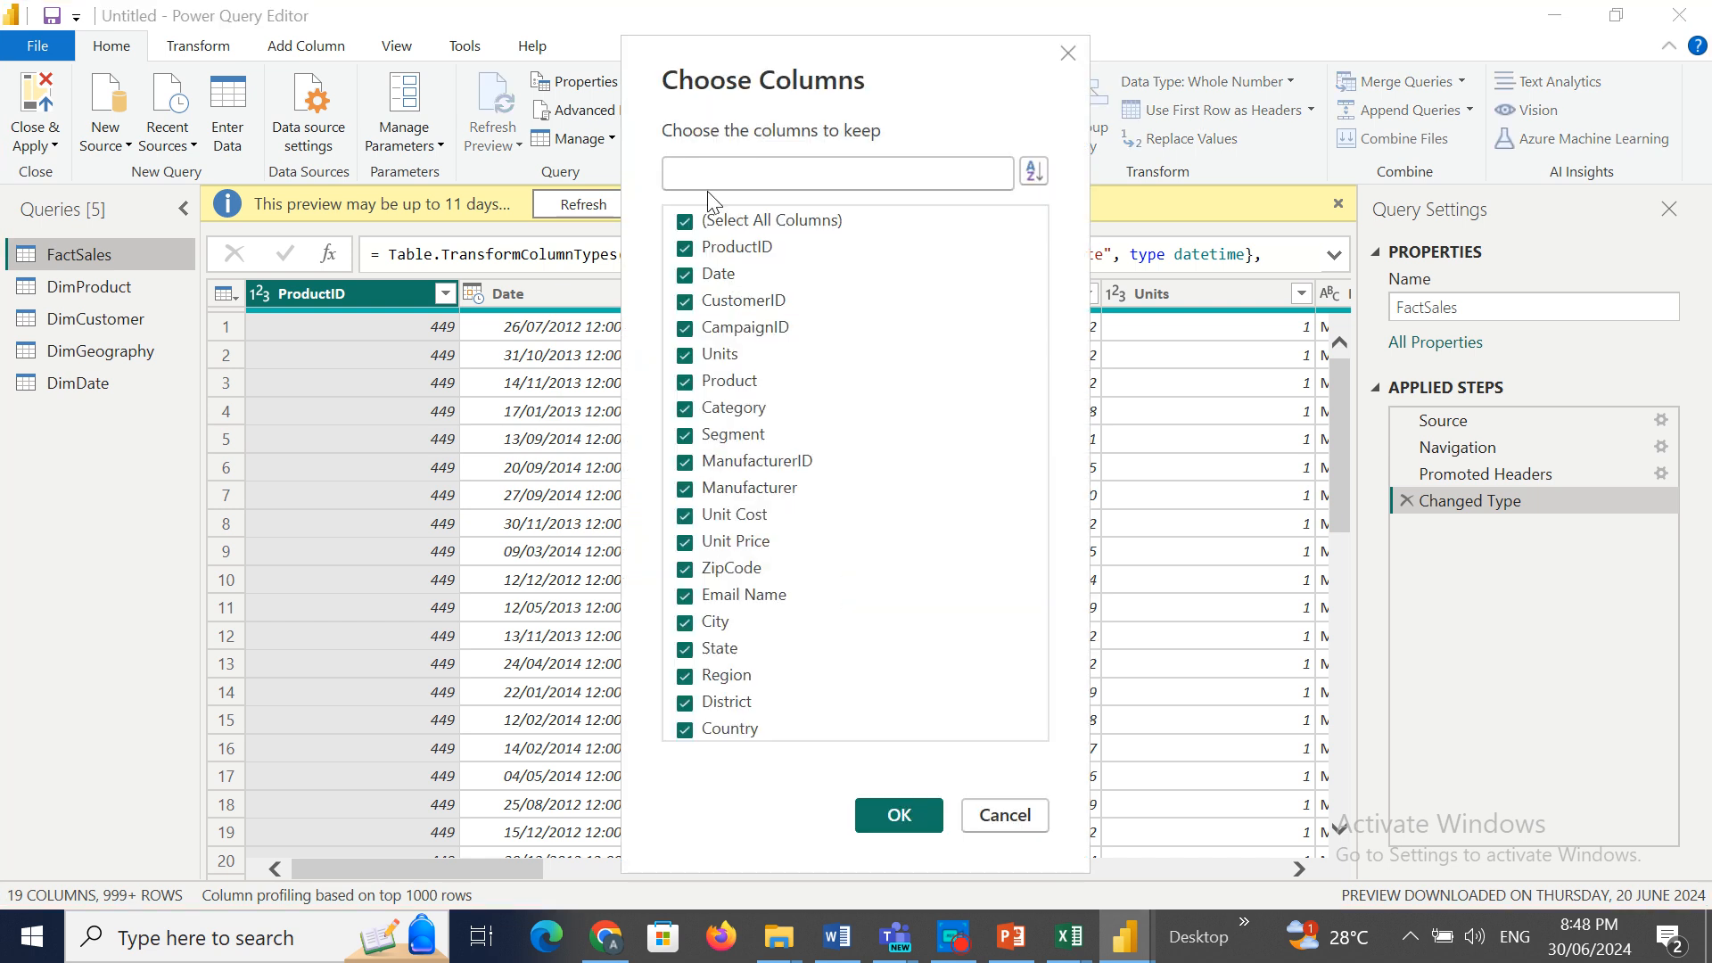
click(684, 222)
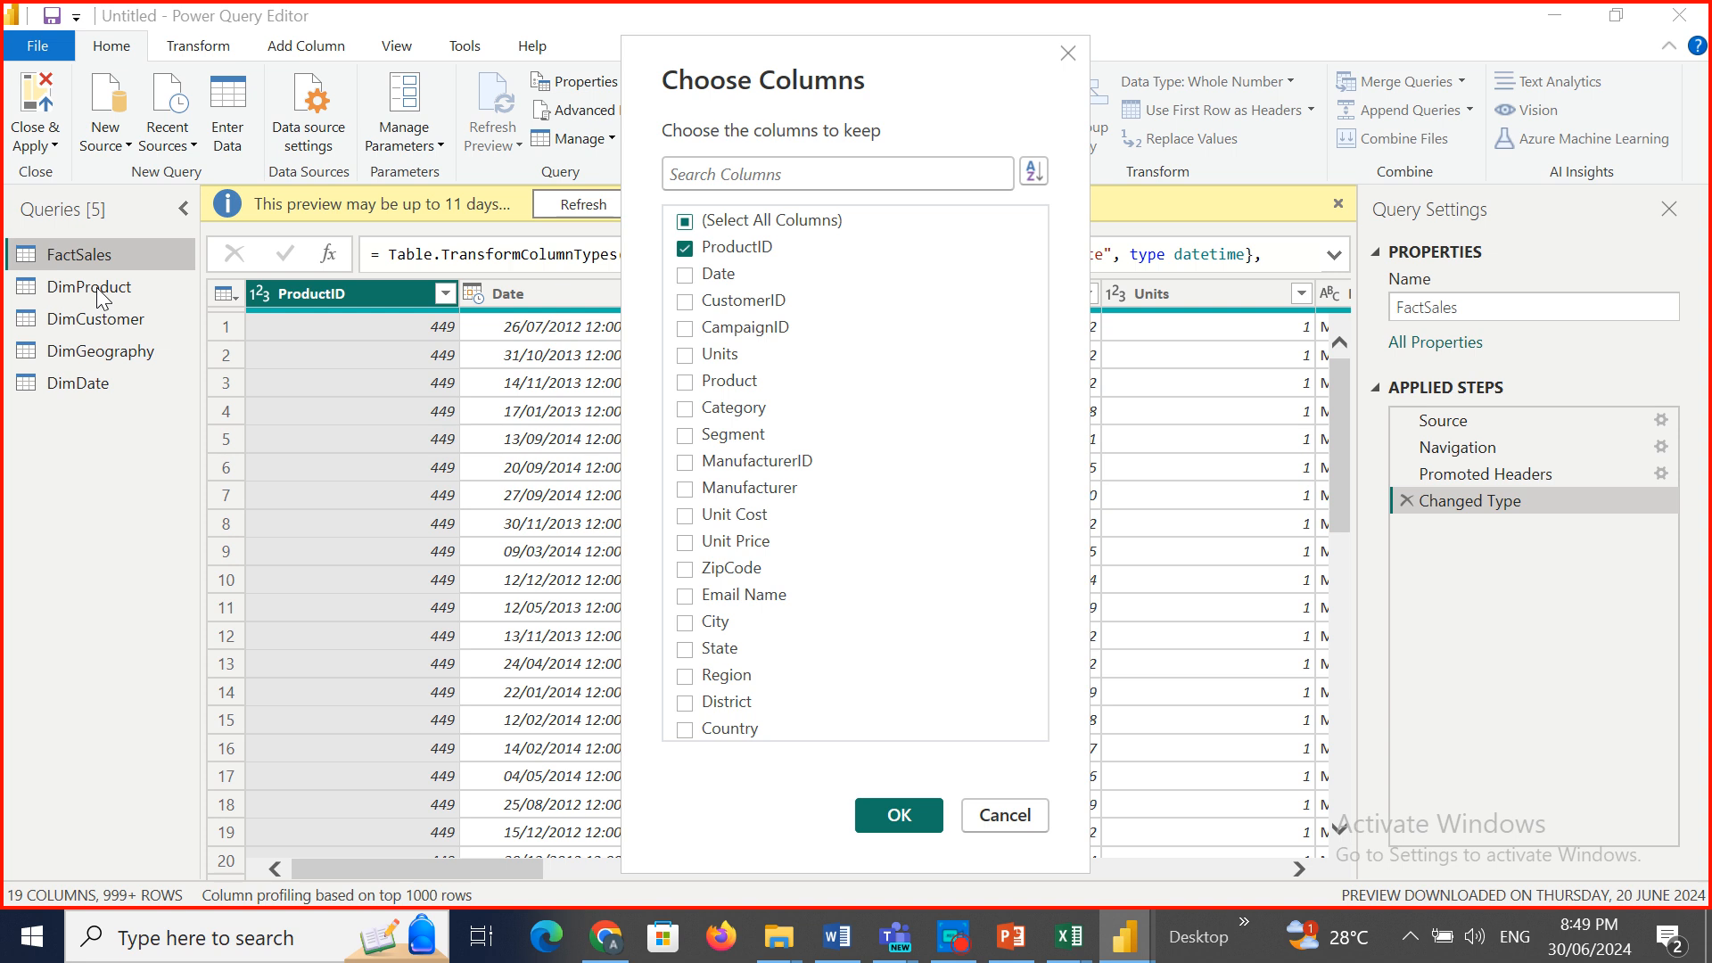
click(685, 276)
click(685, 463)
click(685, 489)
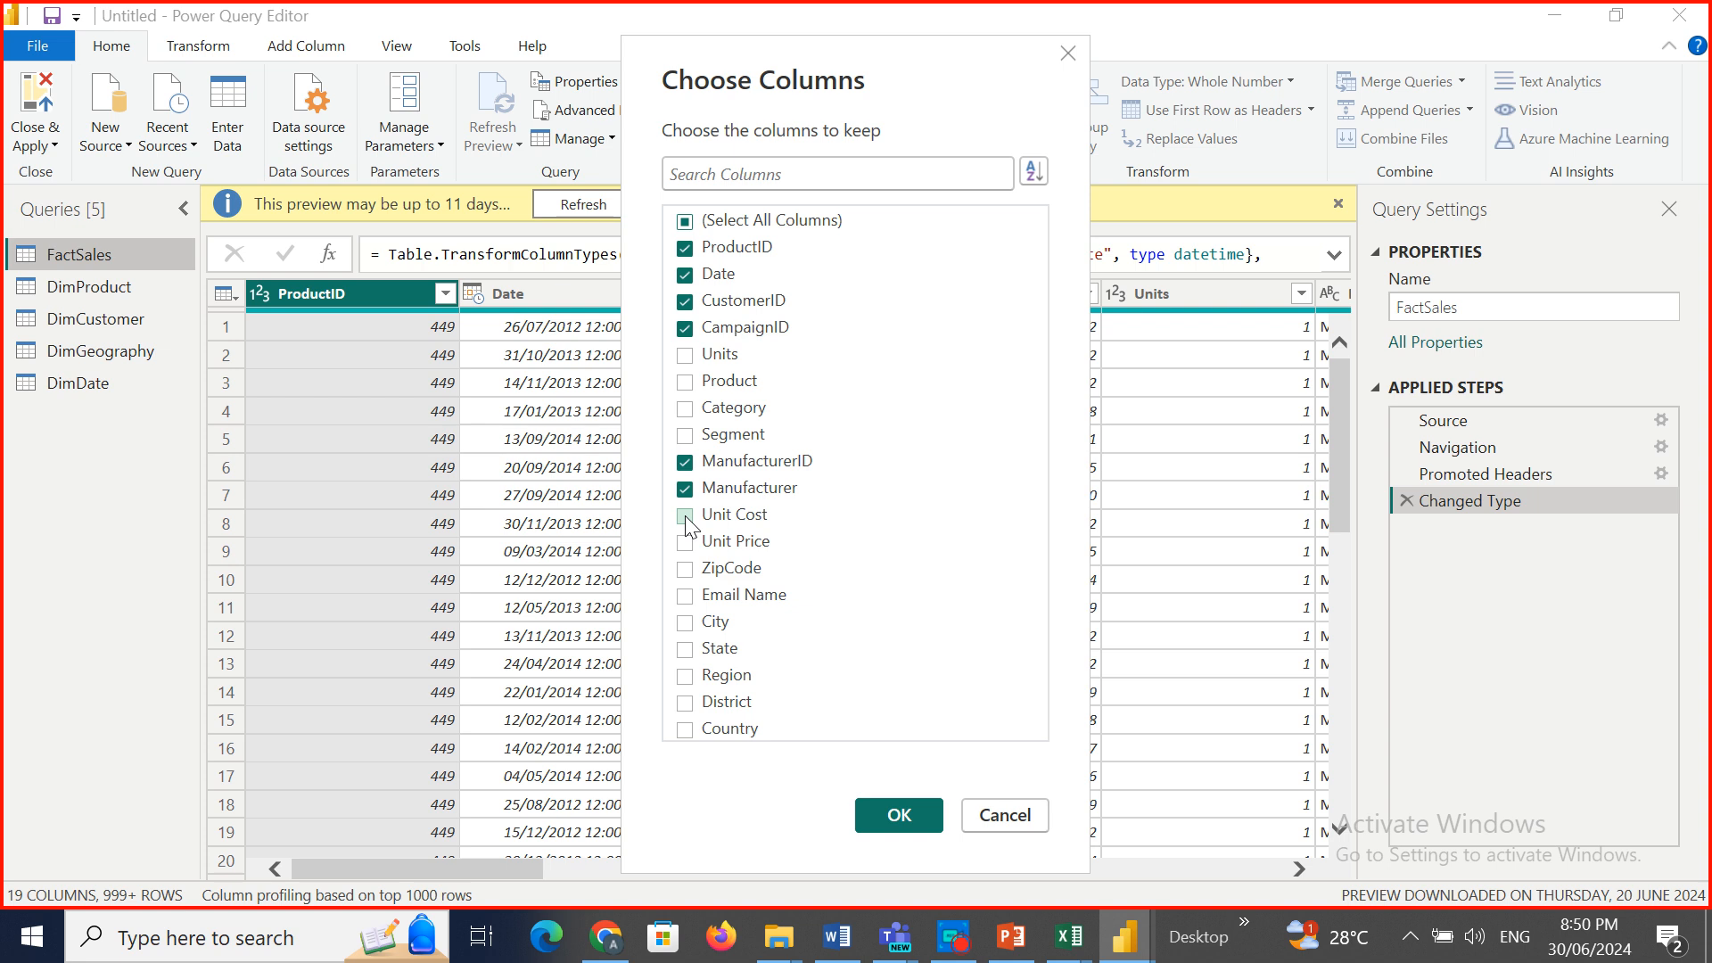
click(687, 526)
click(687, 545)
click(916, 815)
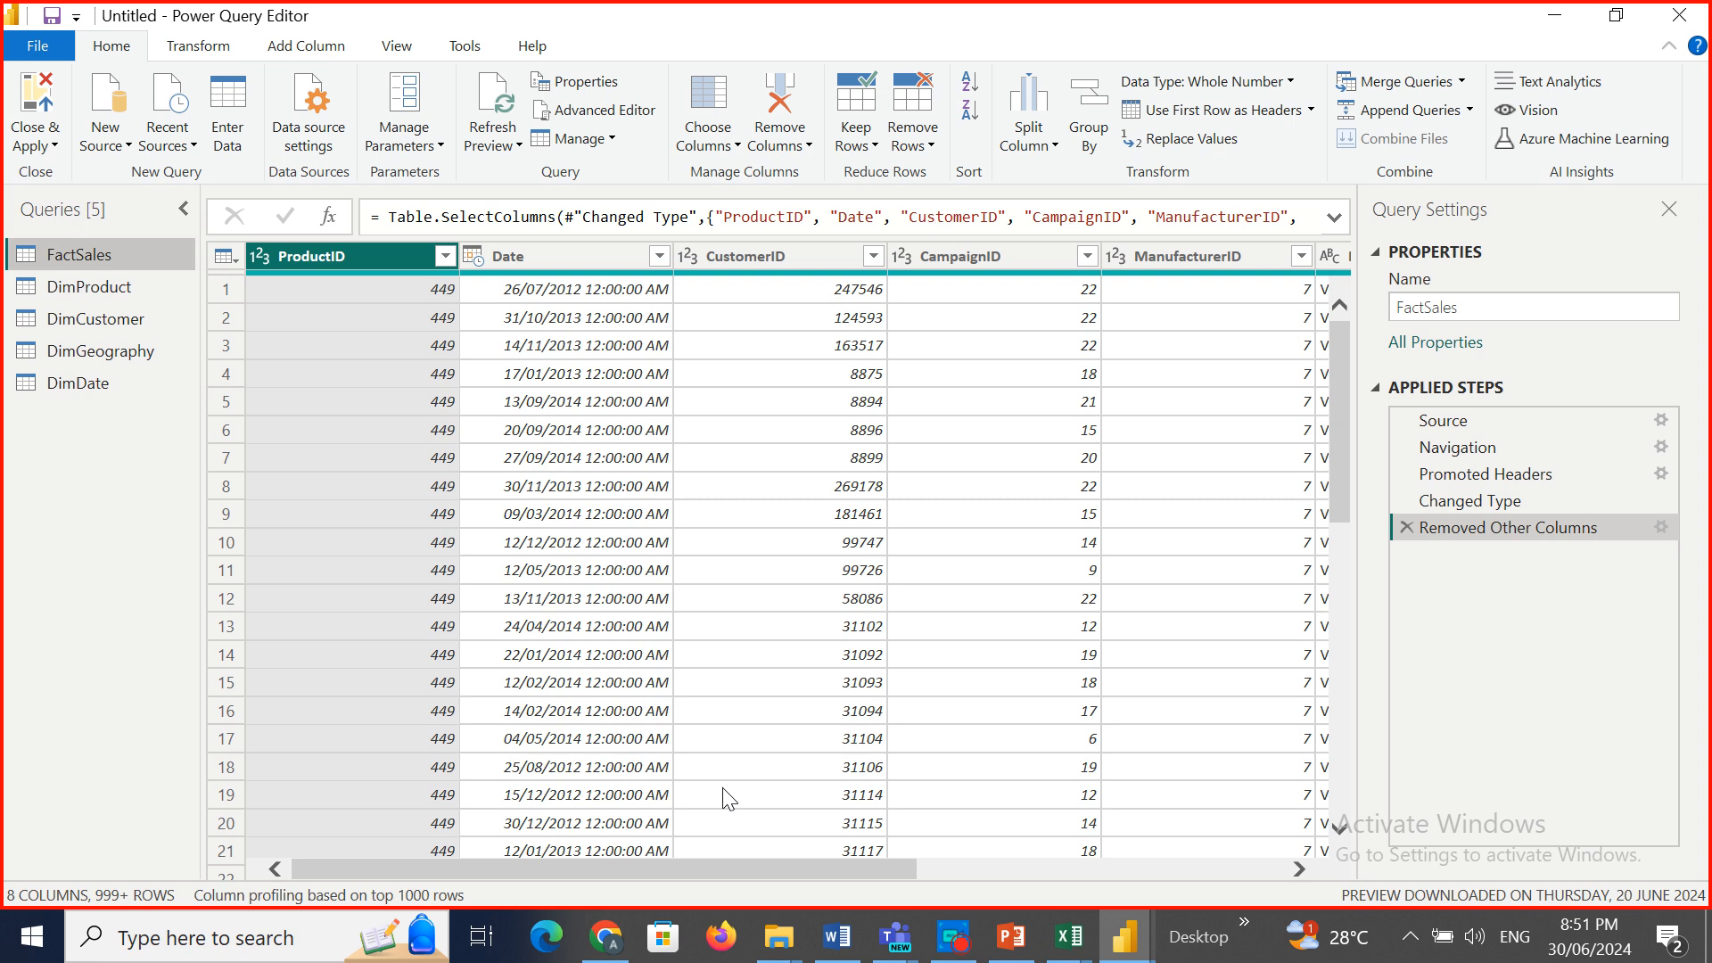
Apply all pending query changes to the report and close the query editor.
click(55, 146)
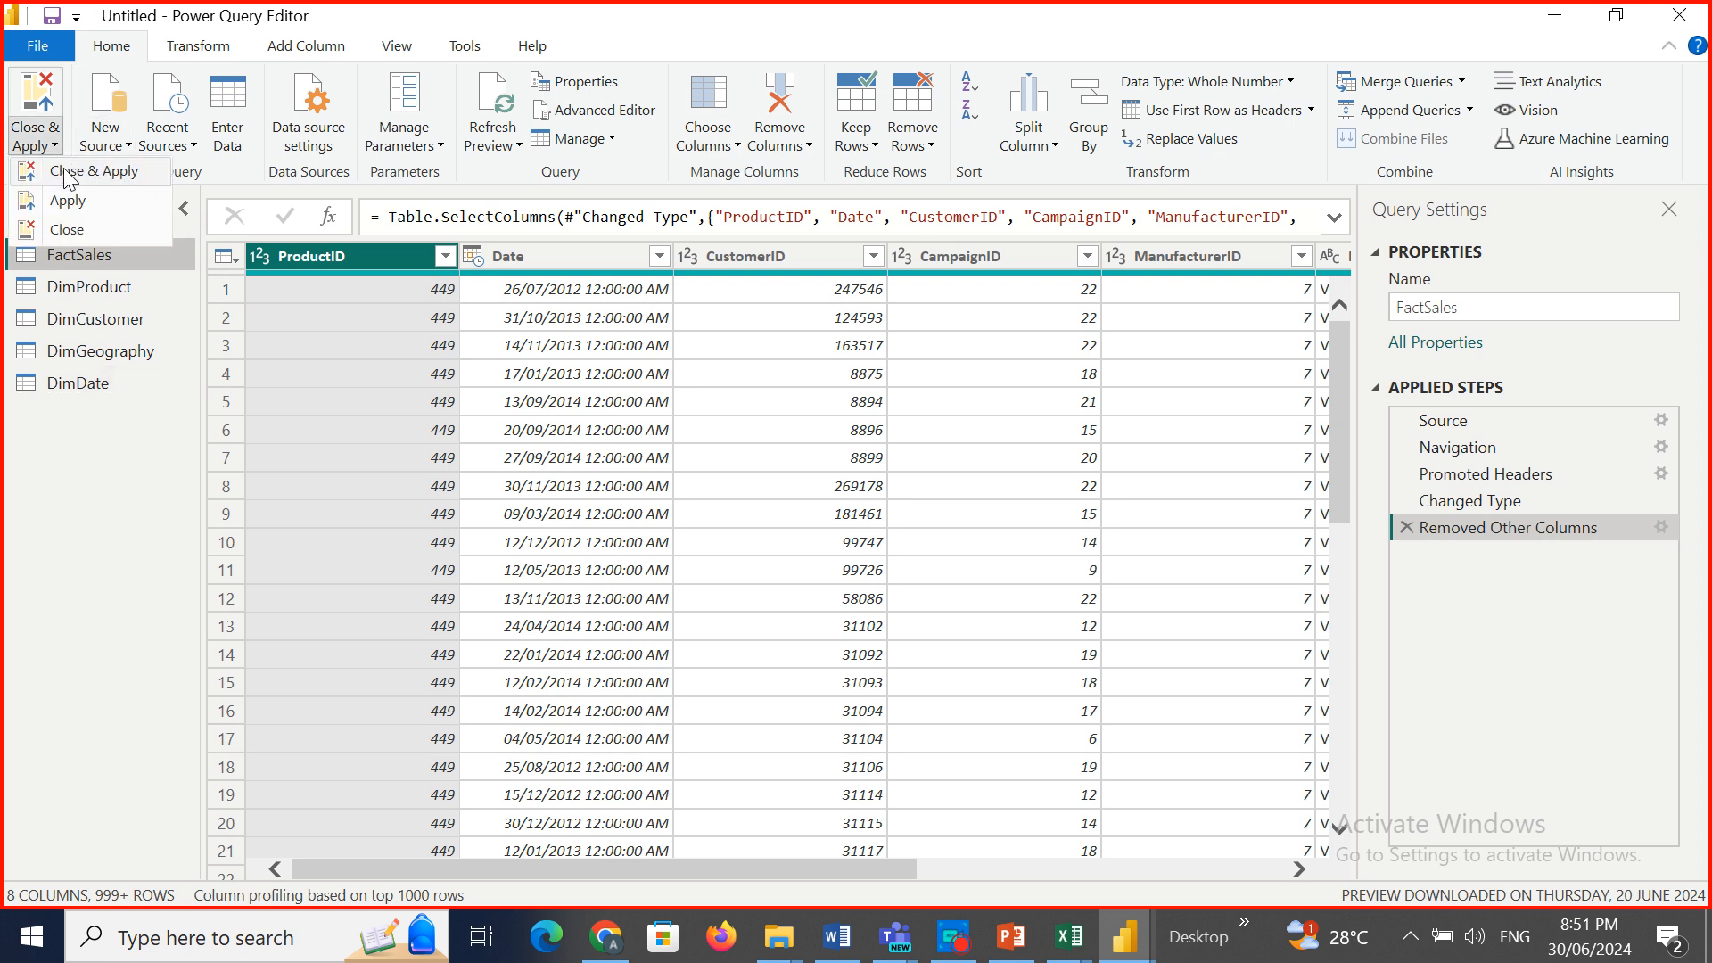
click(93, 173)
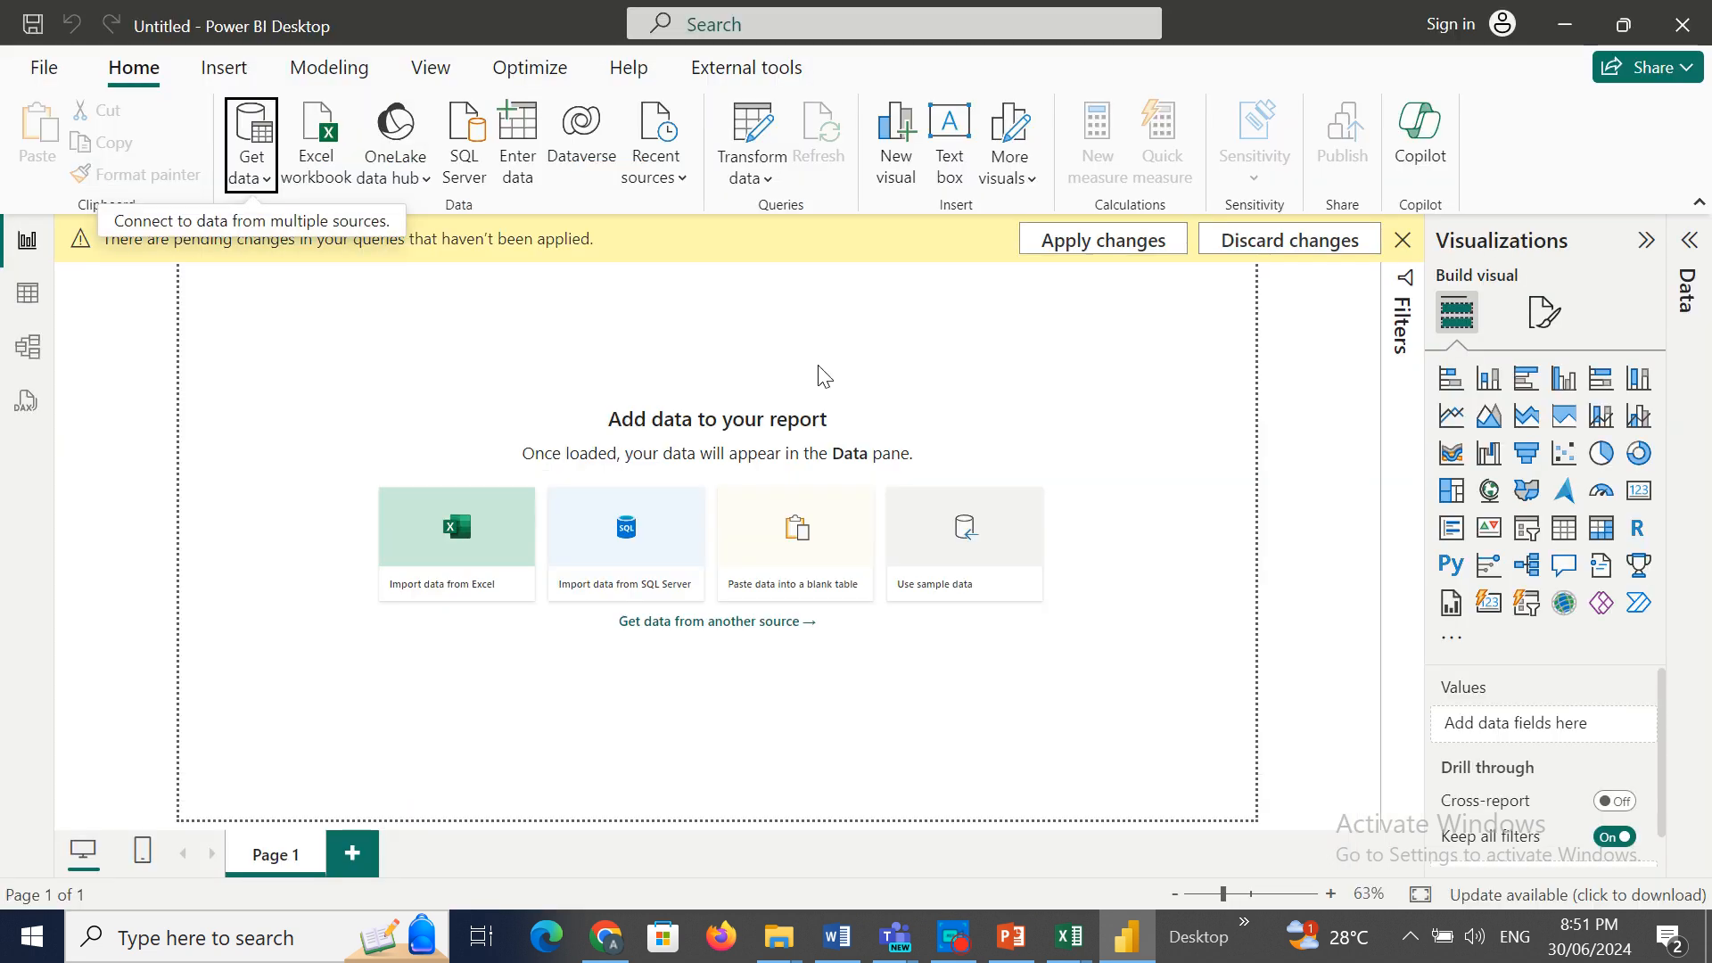
Switch to the Power BI Master Class Training meeting in Teams and admit everyone waiting in the lobby.
mouse_move(905, 952)
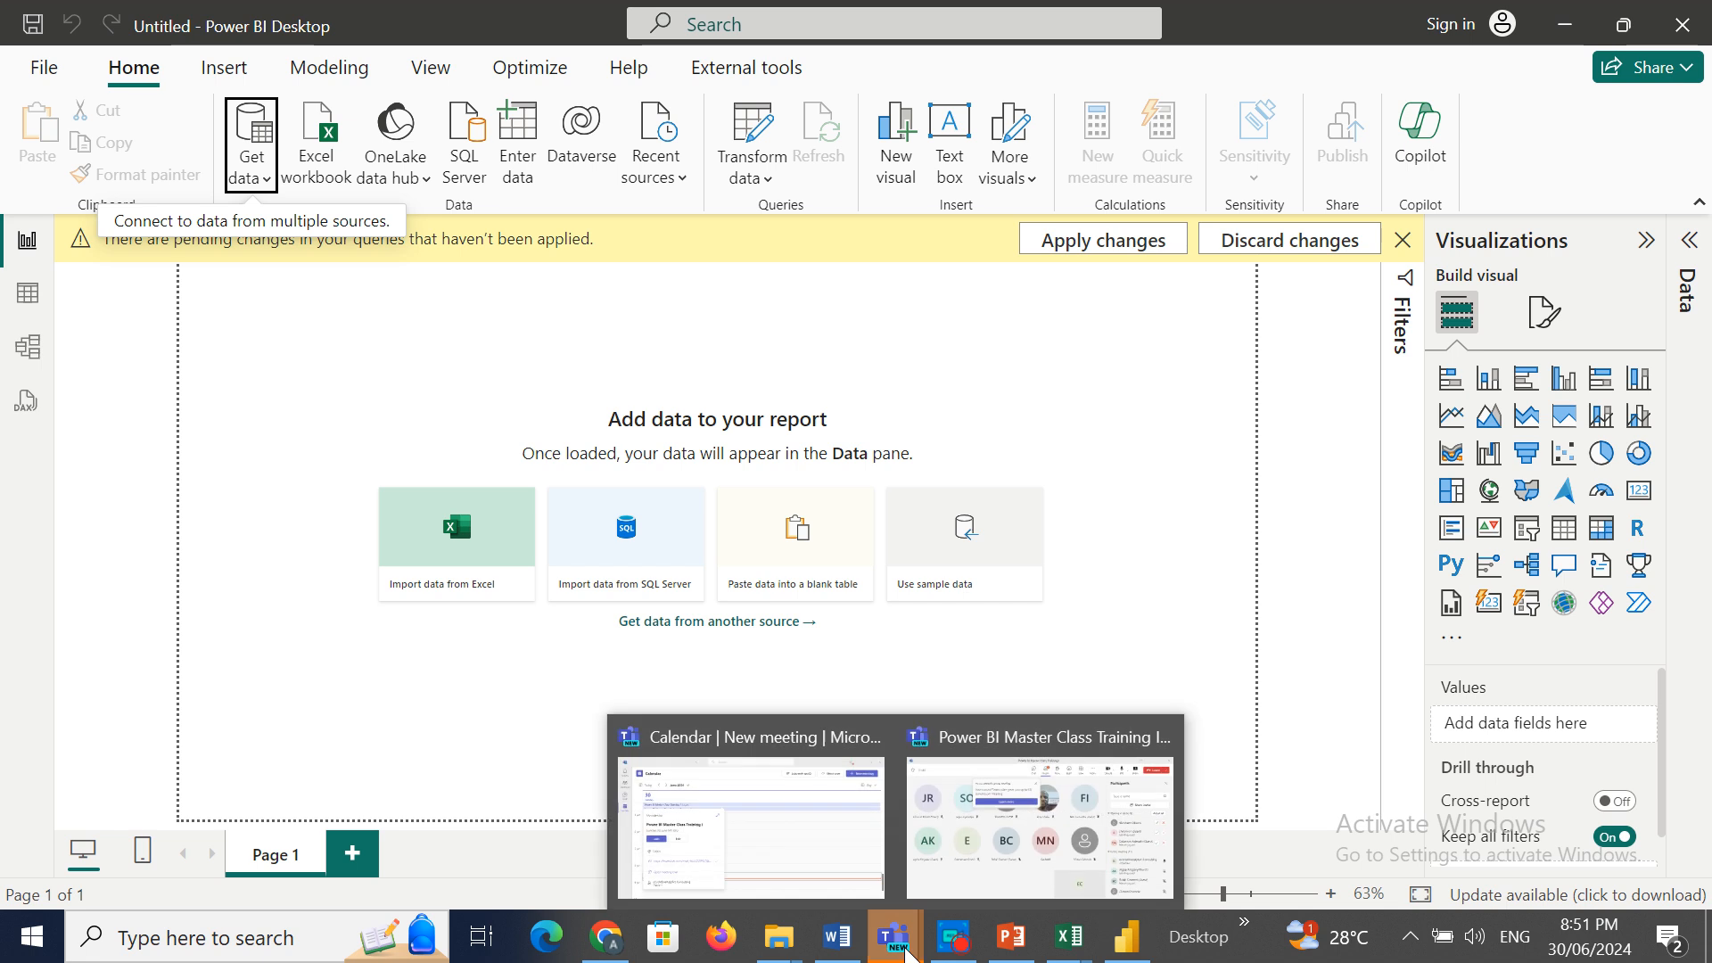
click(986, 871)
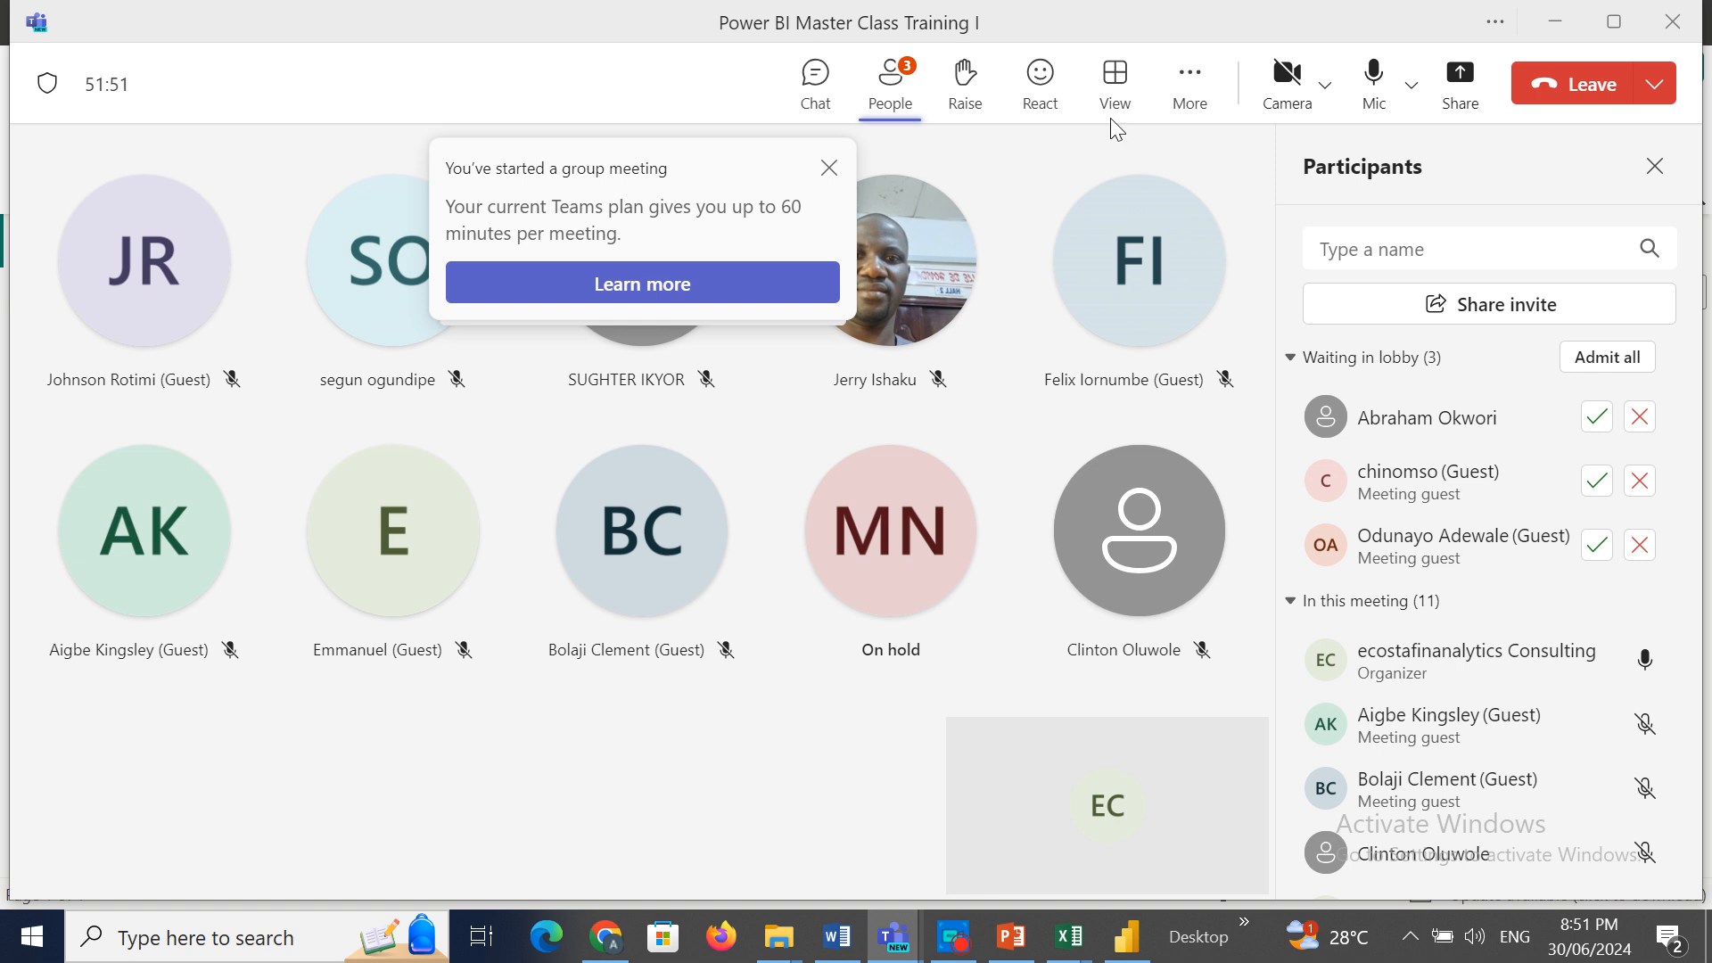
click(890, 84)
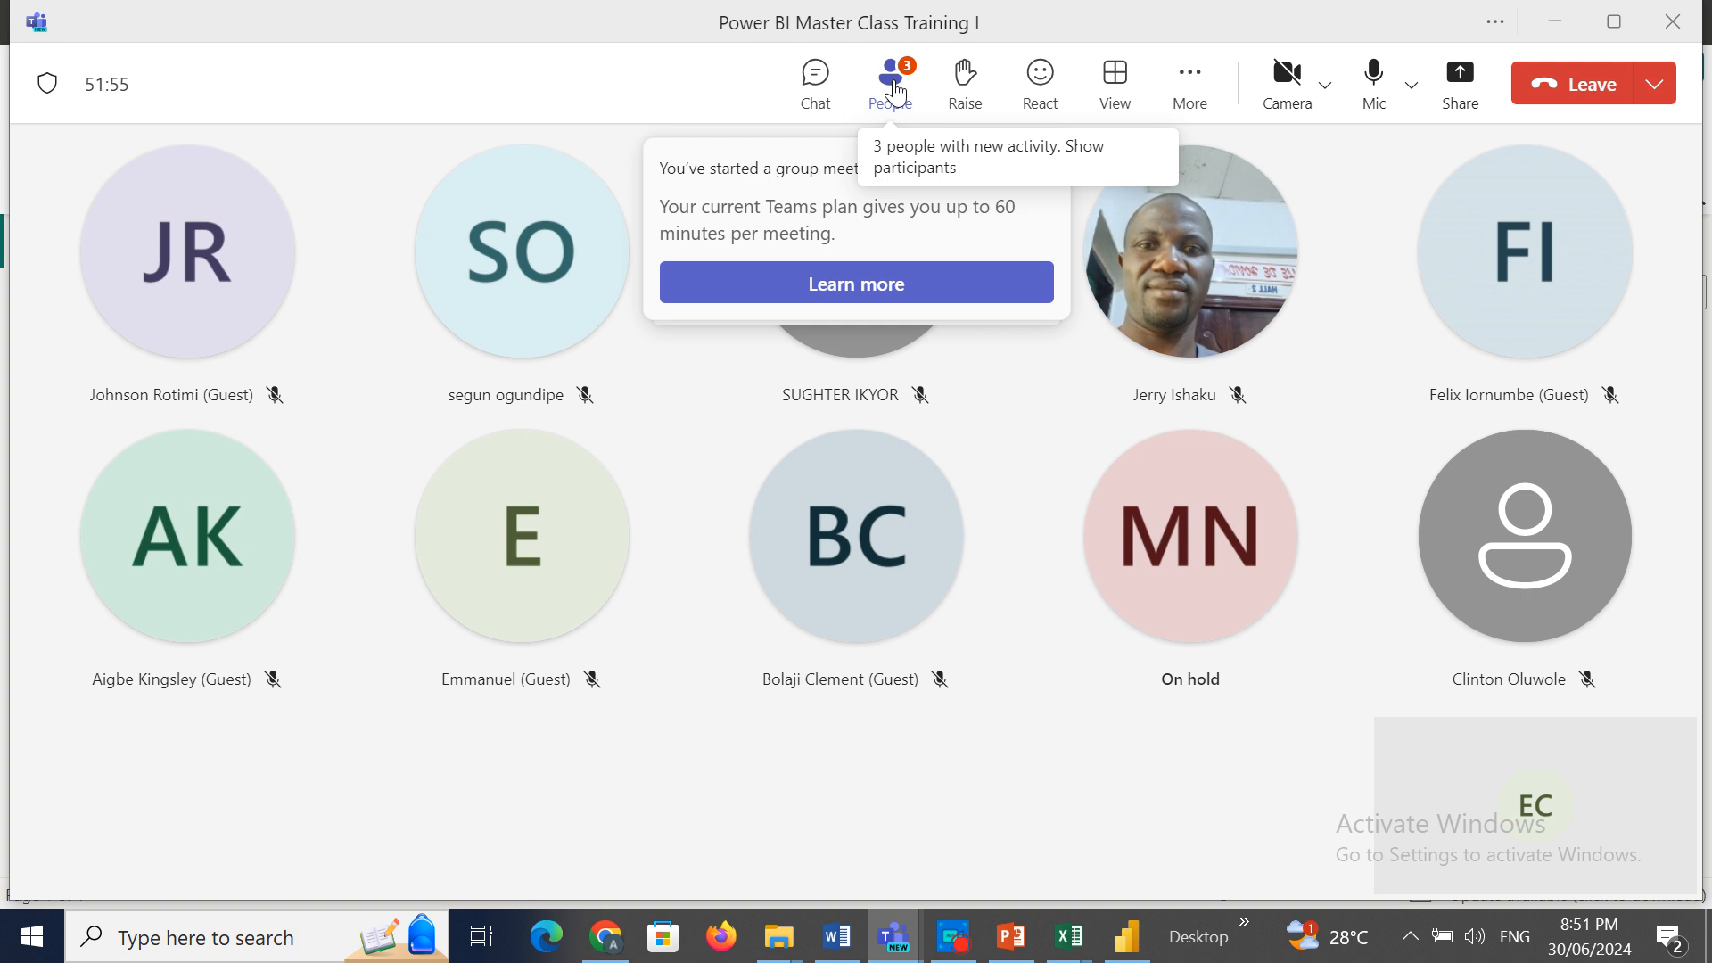
click(888, 87)
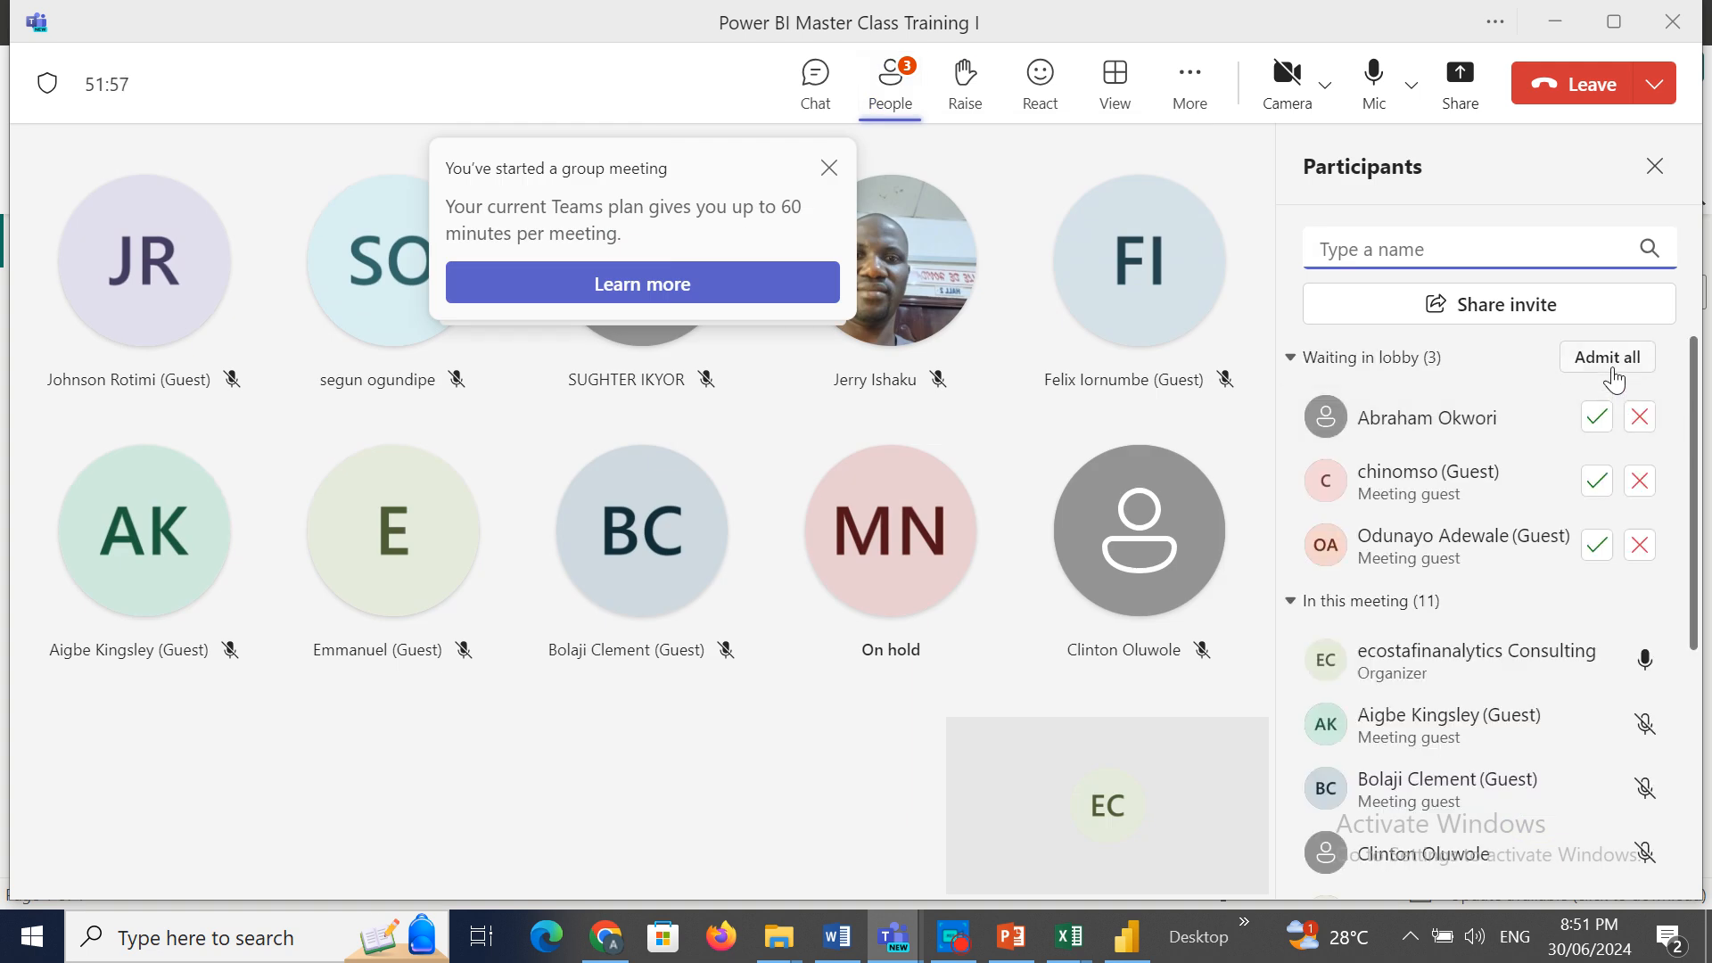
click(1616, 357)
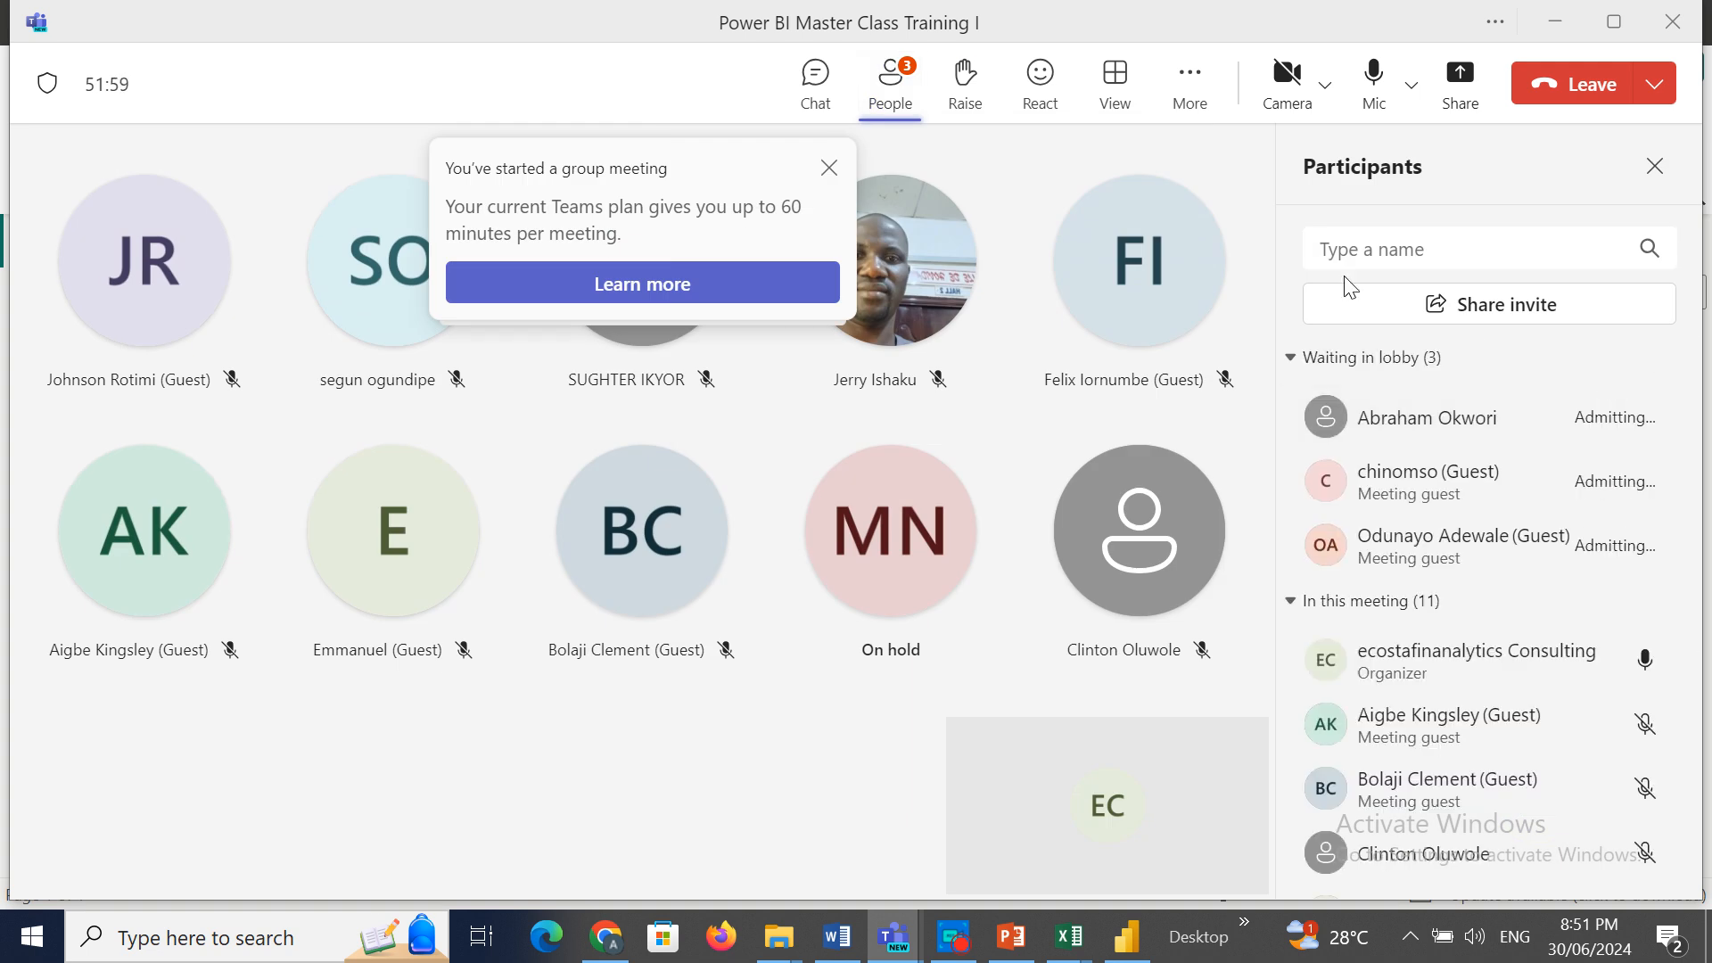
click(1448, 99)
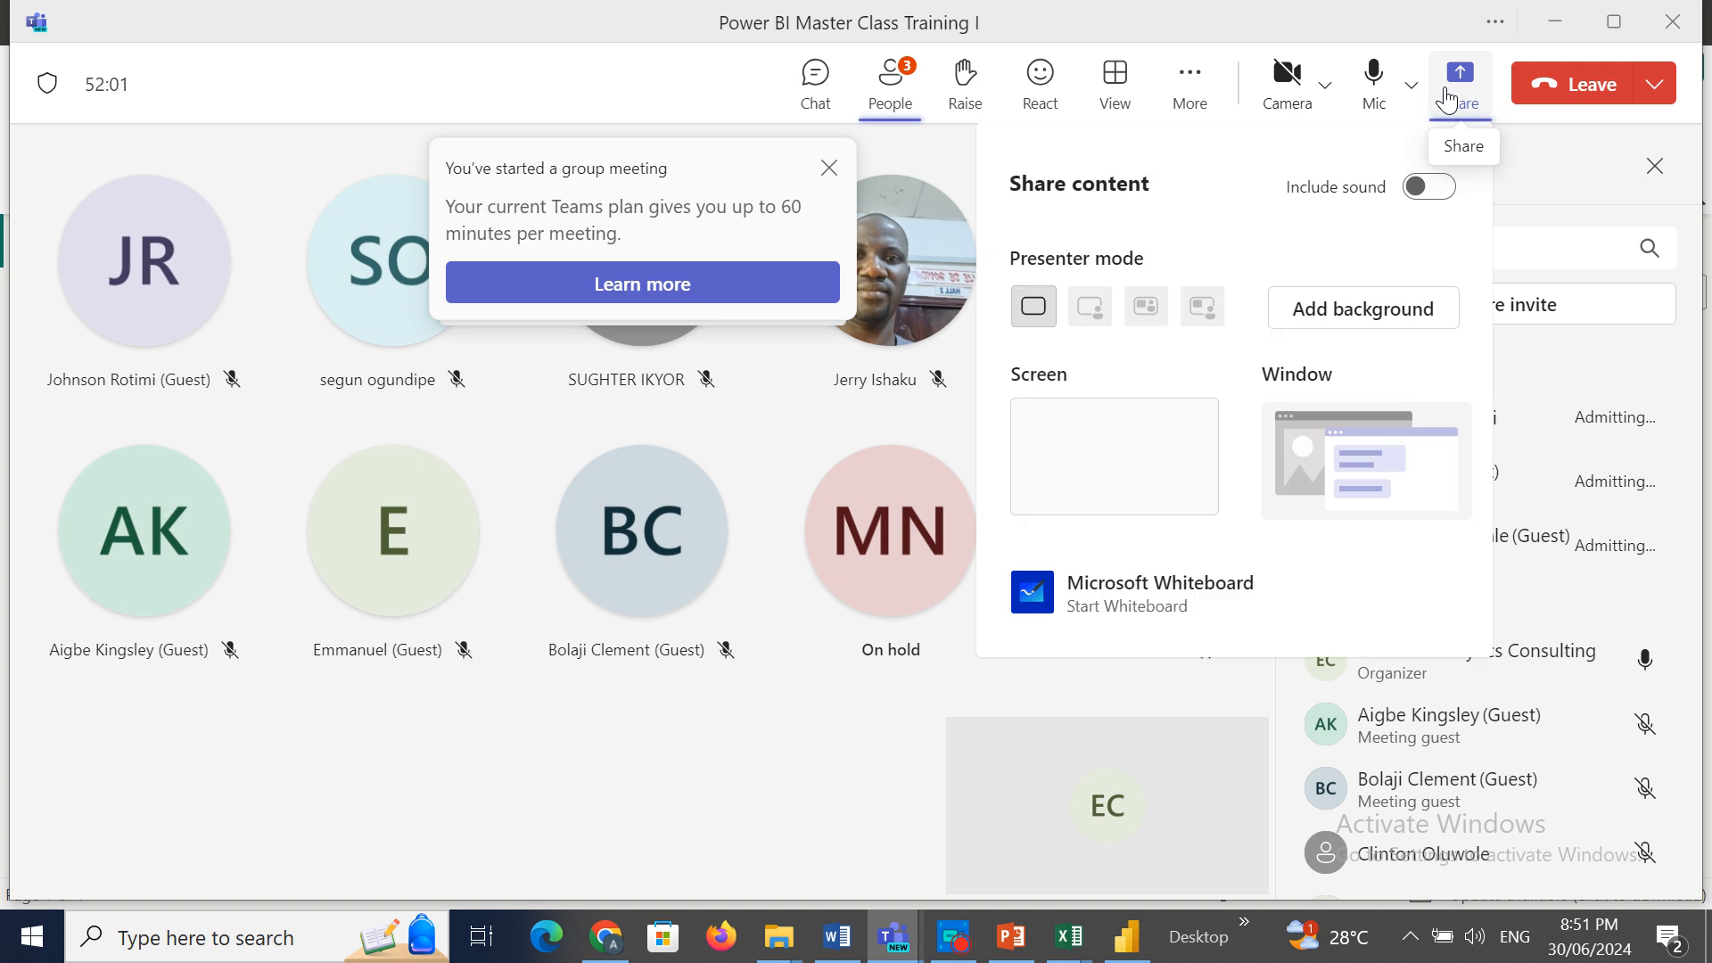
click(1351, 460)
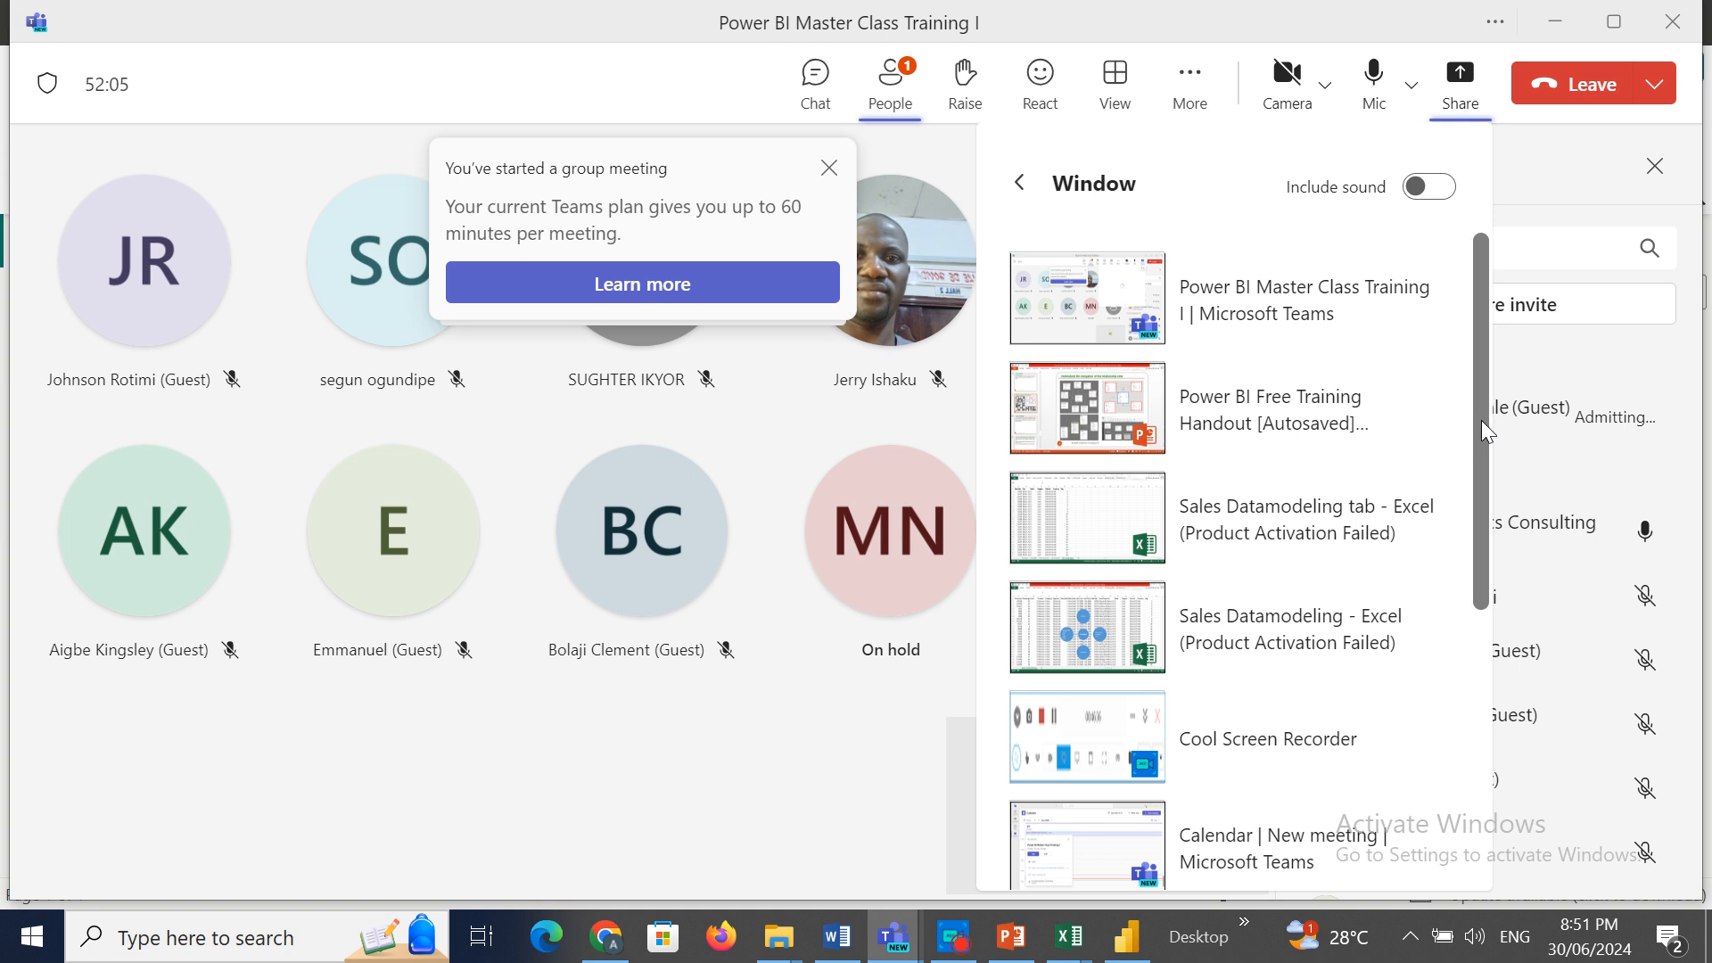
drag(1481, 422, 1487, 339)
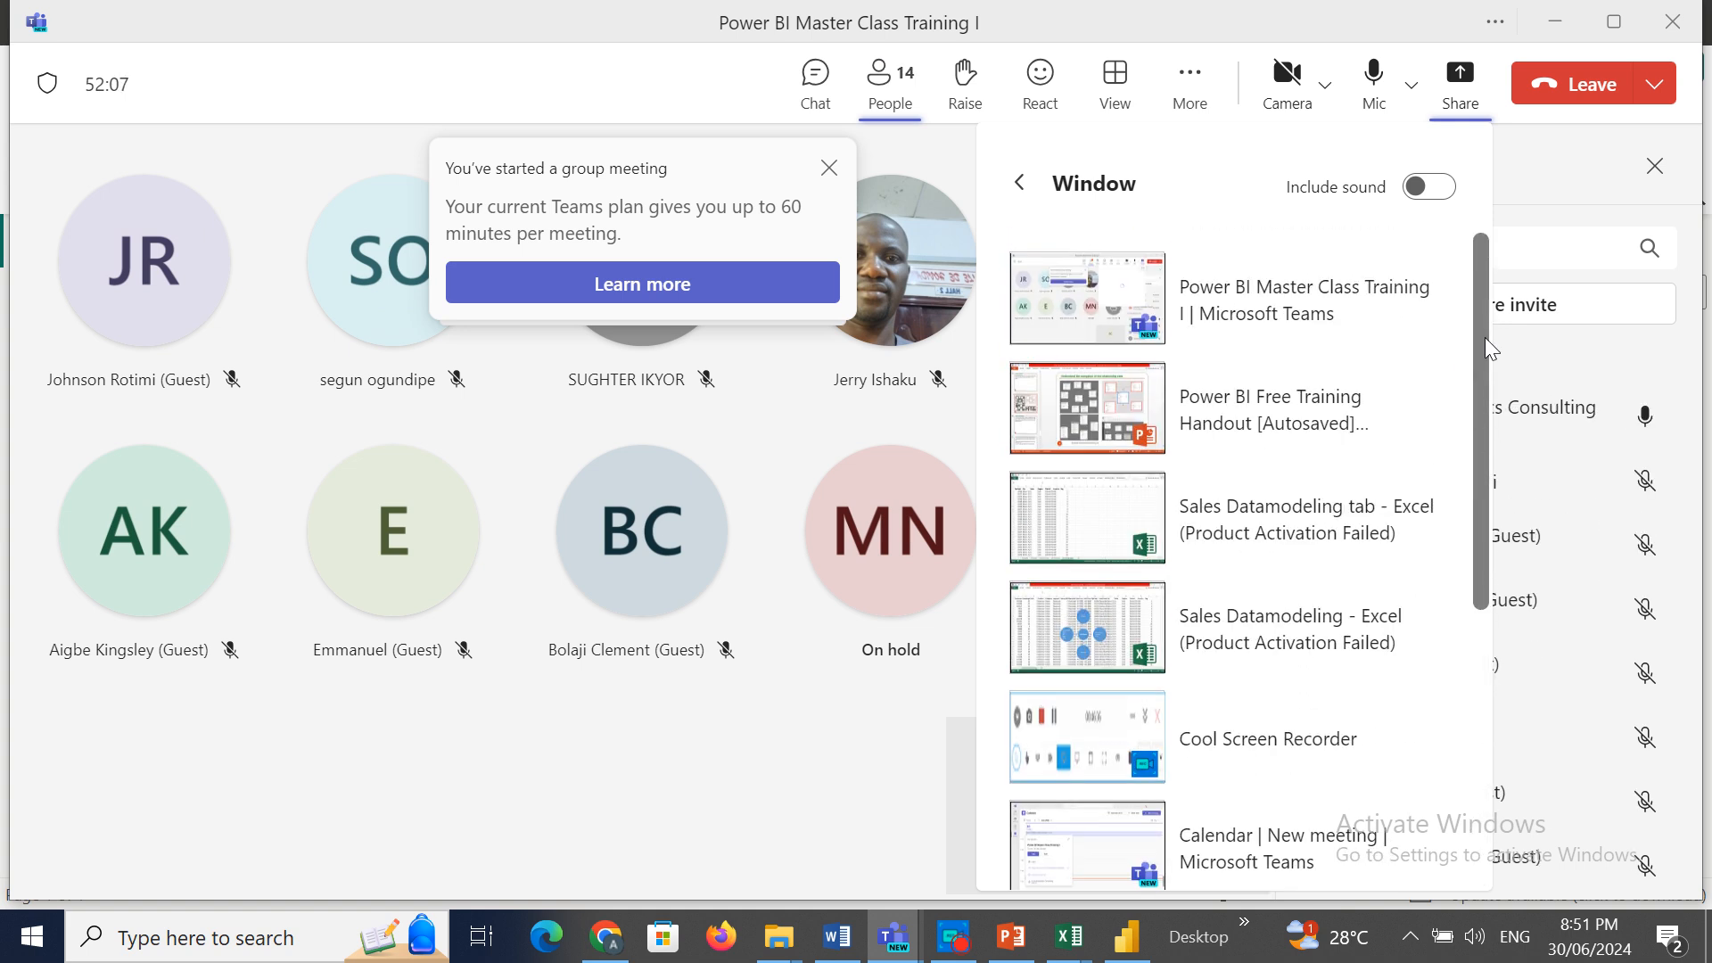
click(1550, 23)
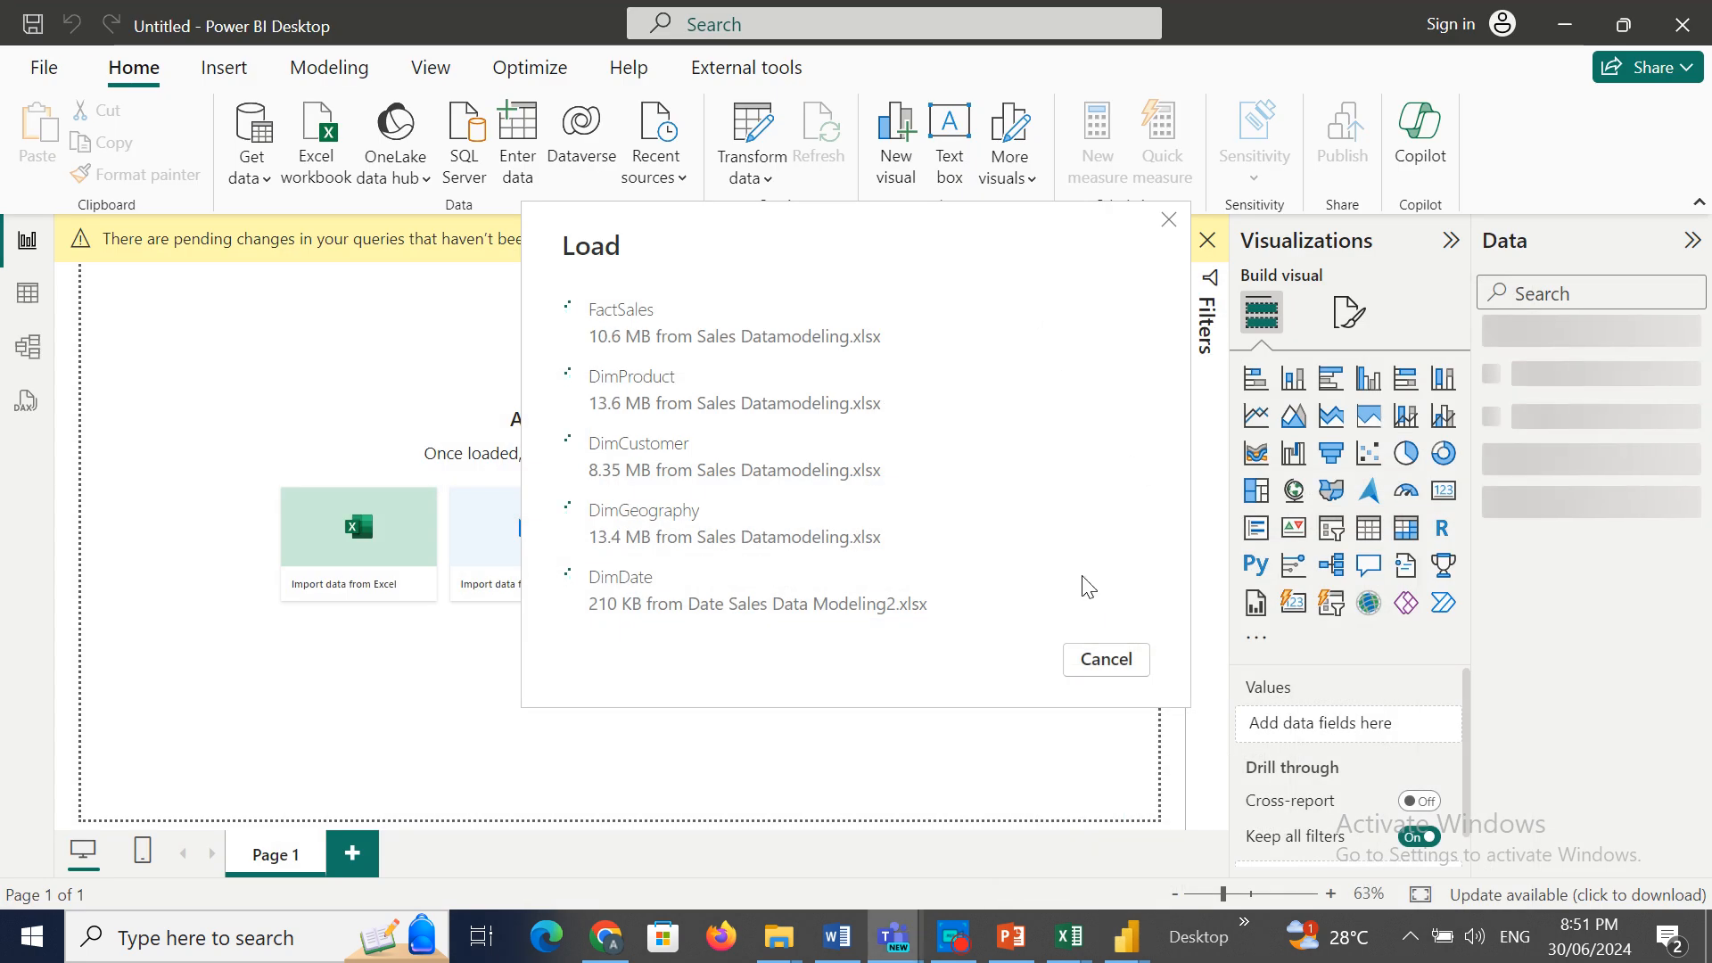
mouse_move(896, 937)
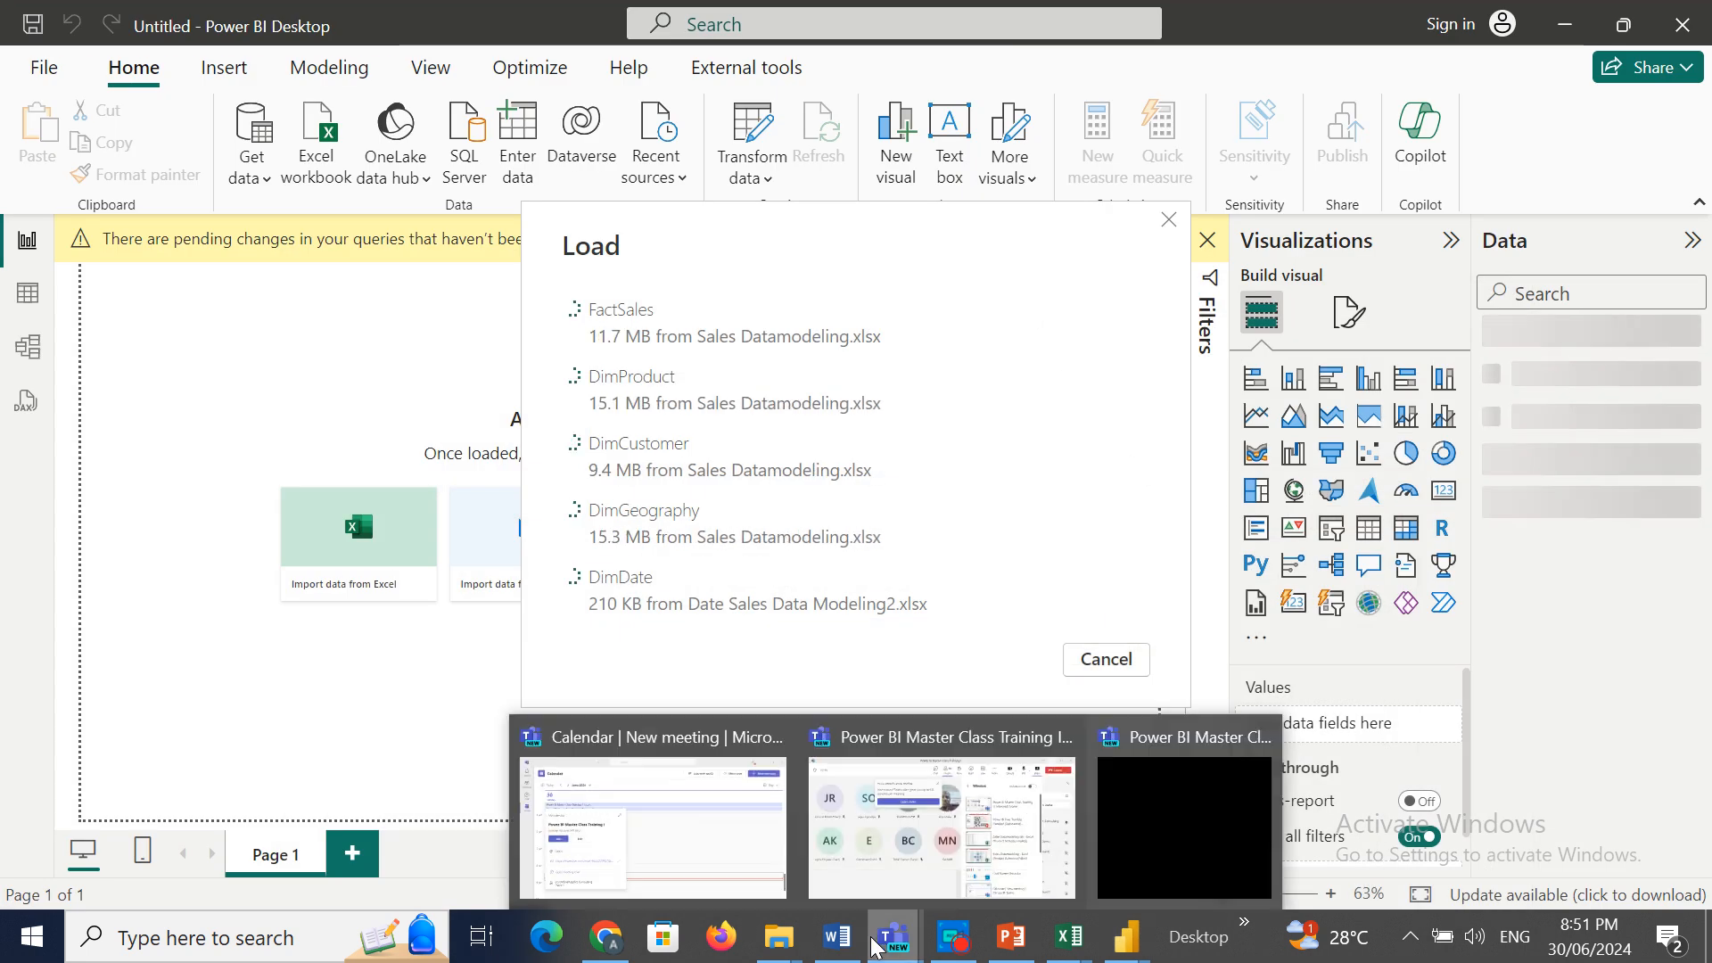
click(932, 825)
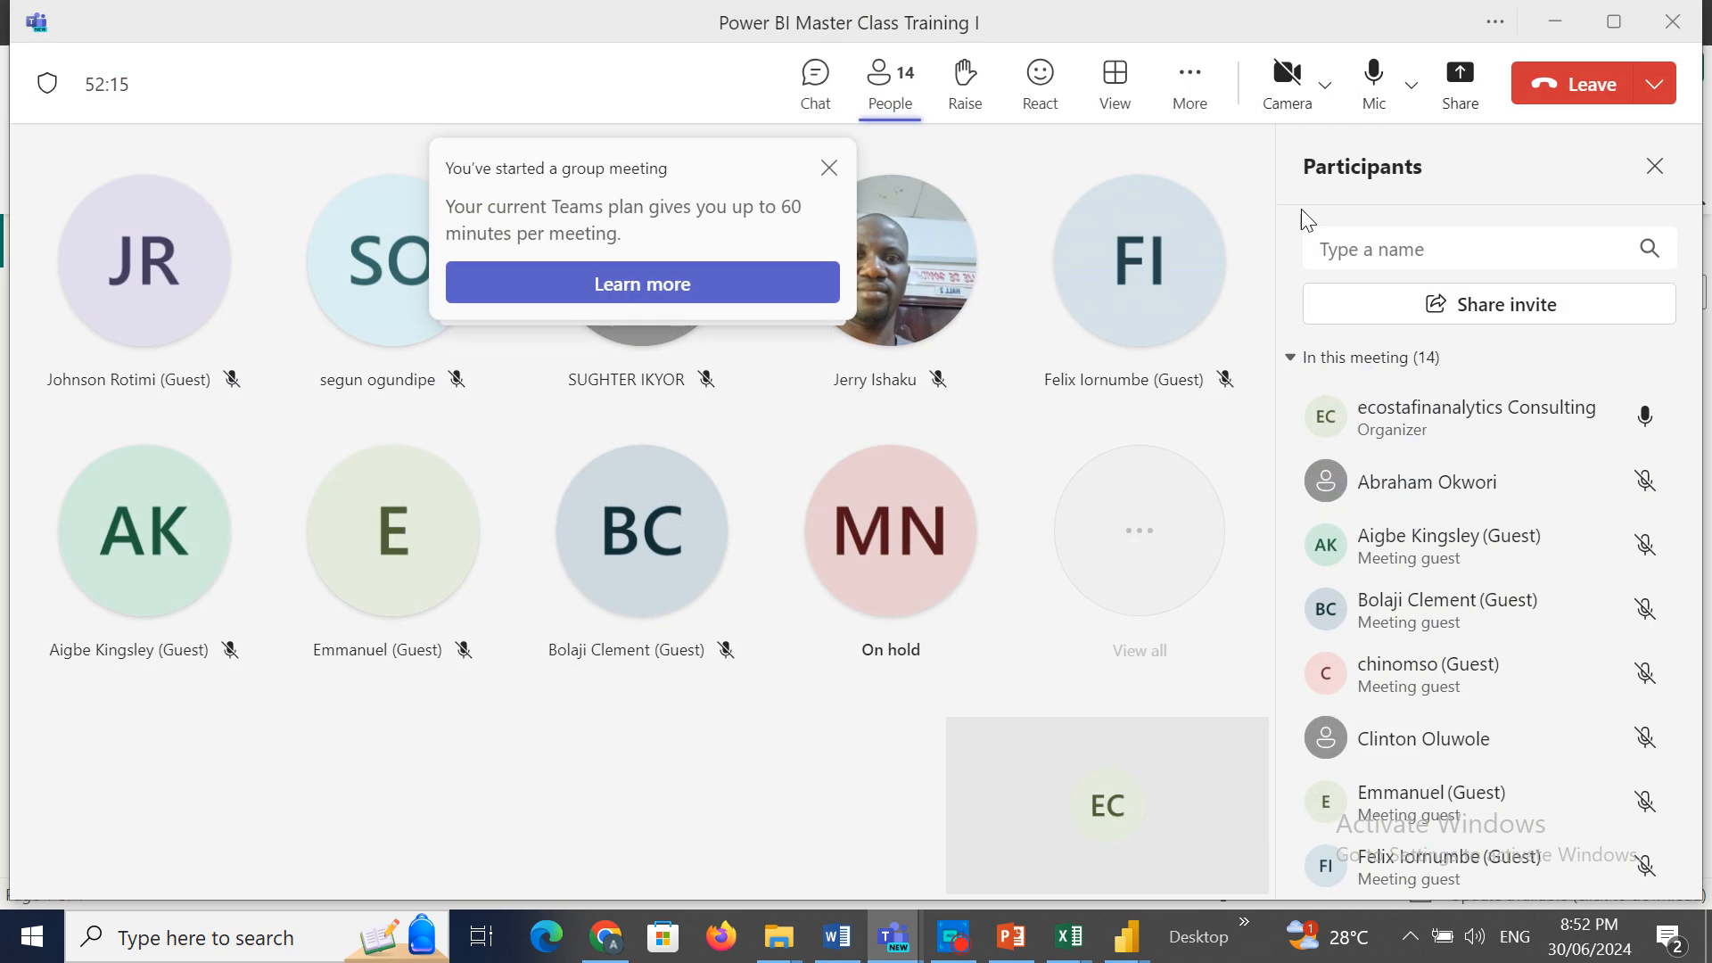
click(1465, 78)
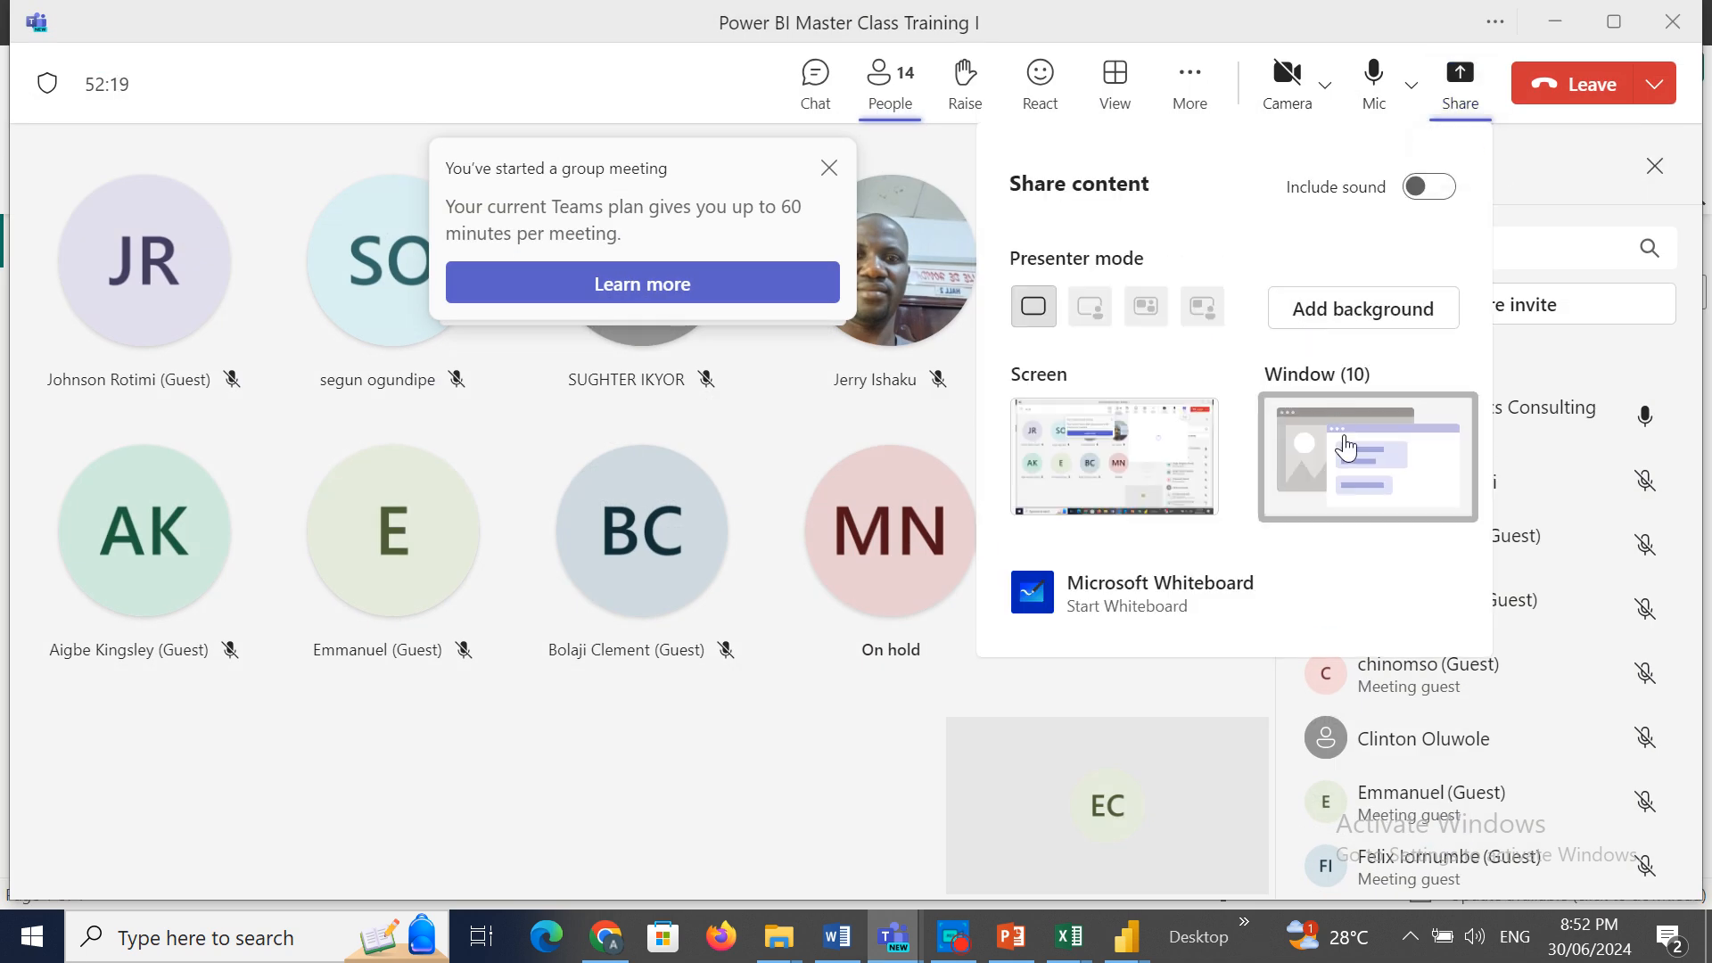
click(1343, 450)
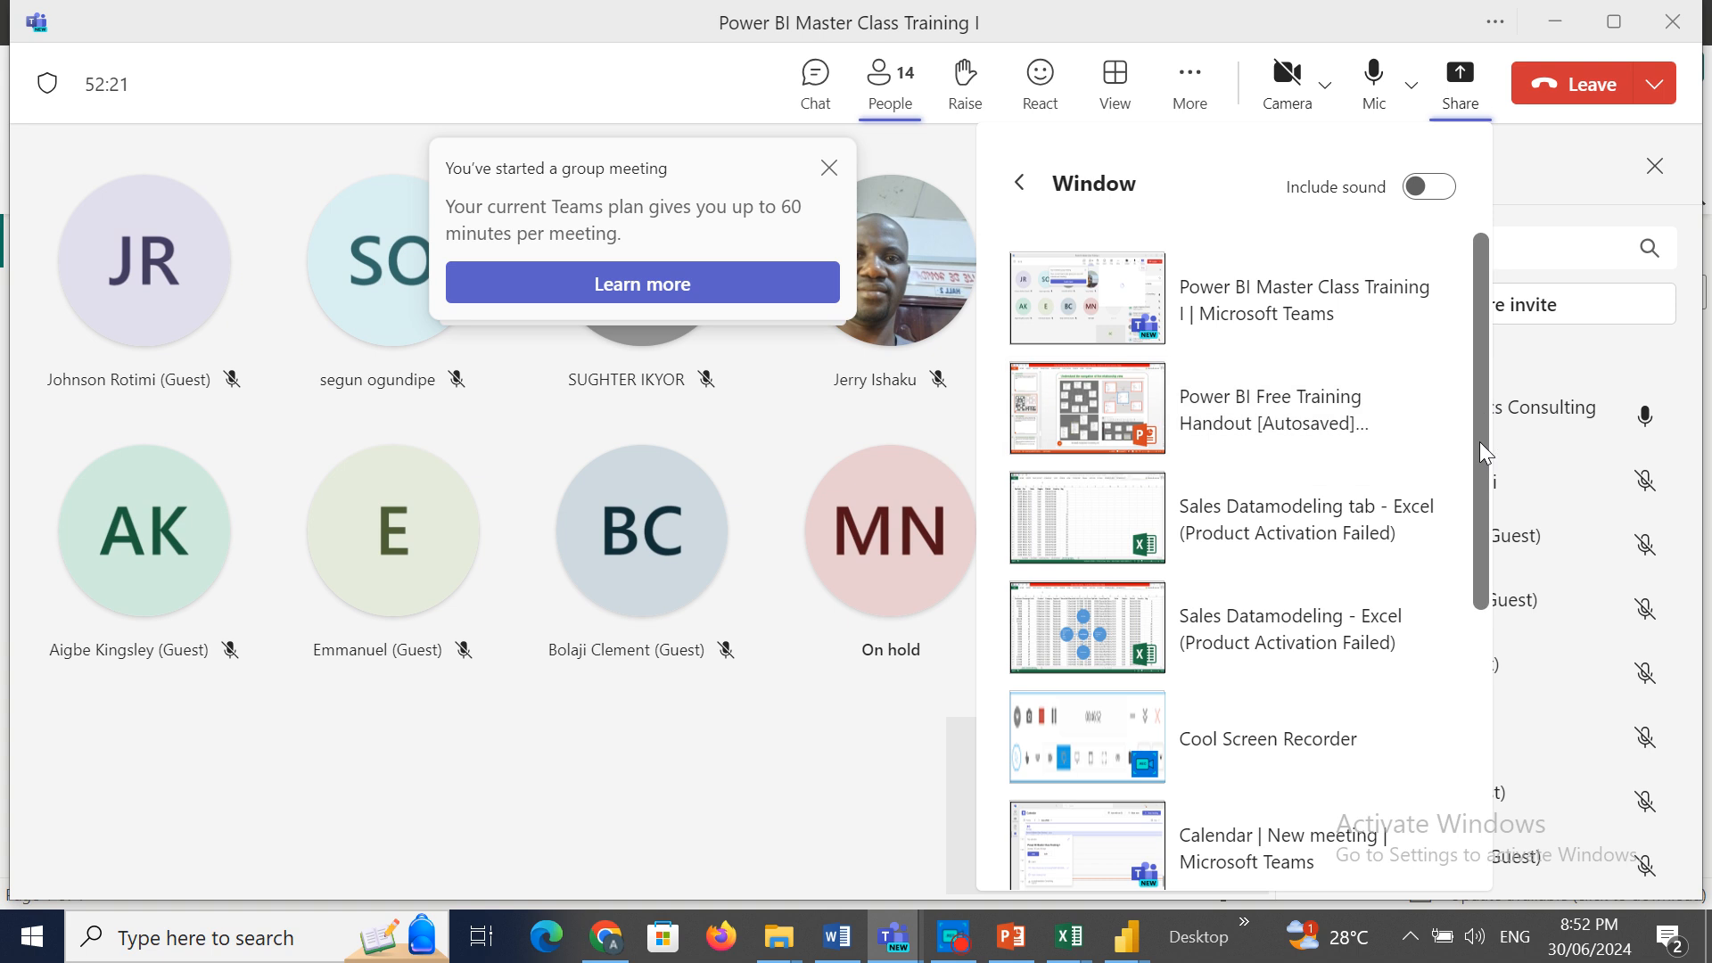
drag(1479, 441, 1487, 489)
click(1557, 23)
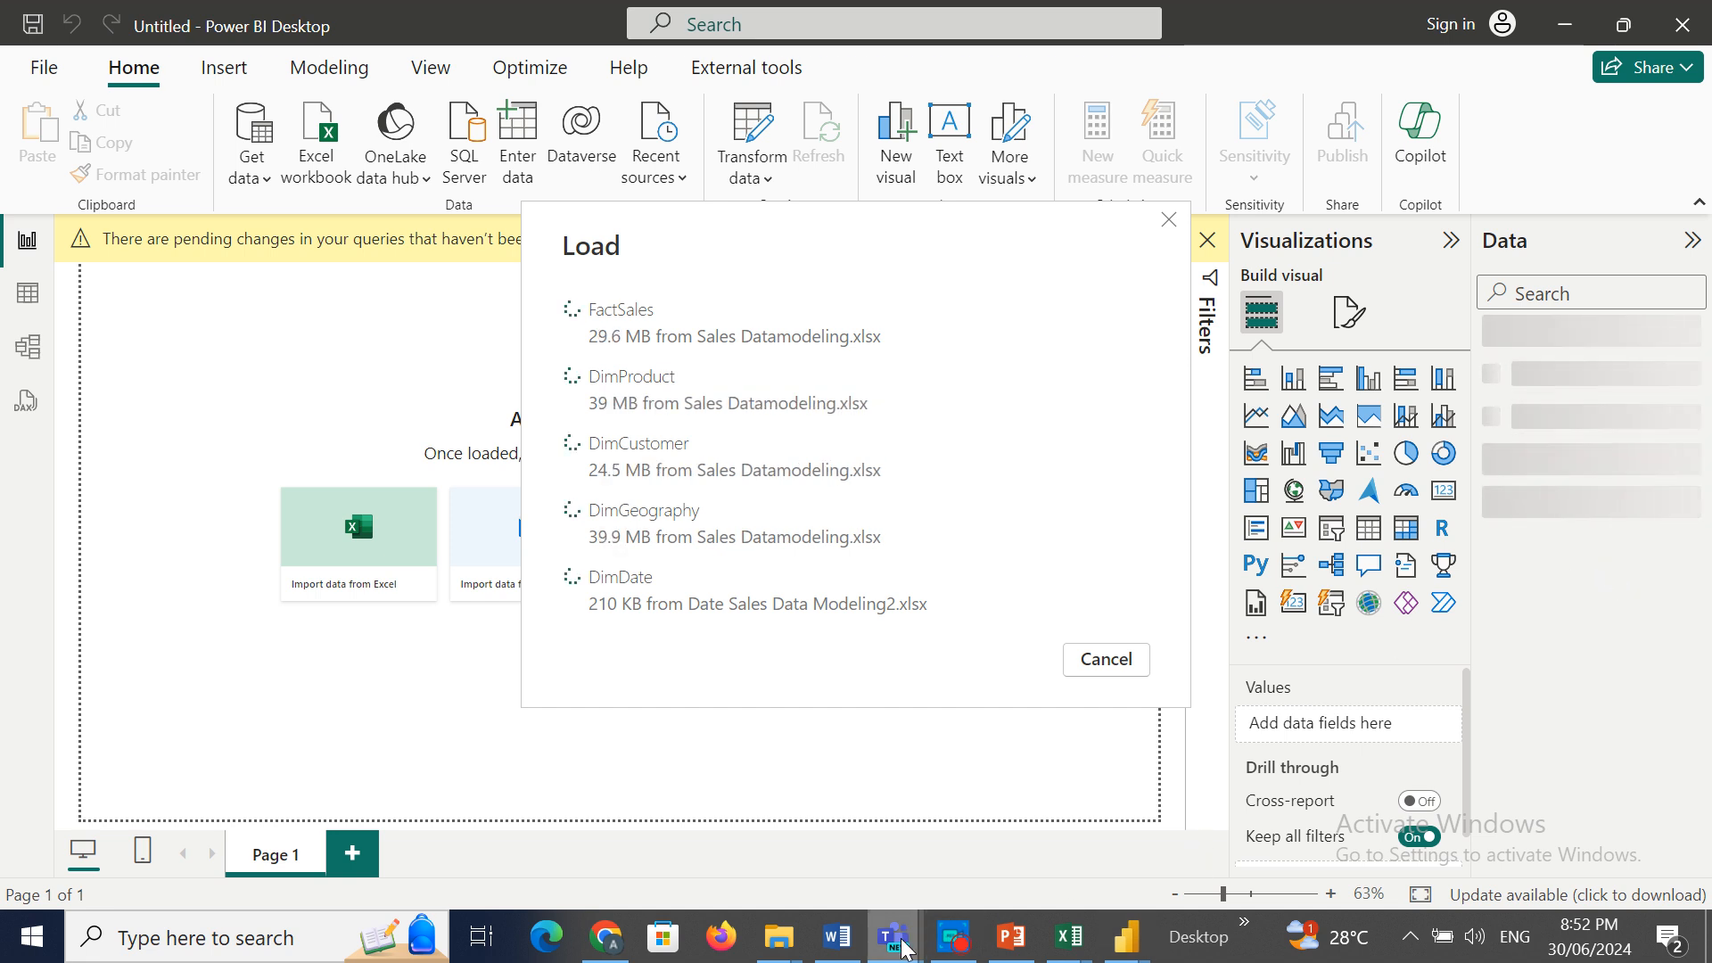
Try to share the Power BI Desktop window in the Teams training meeting.
mouse_move(895, 937)
click(885, 851)
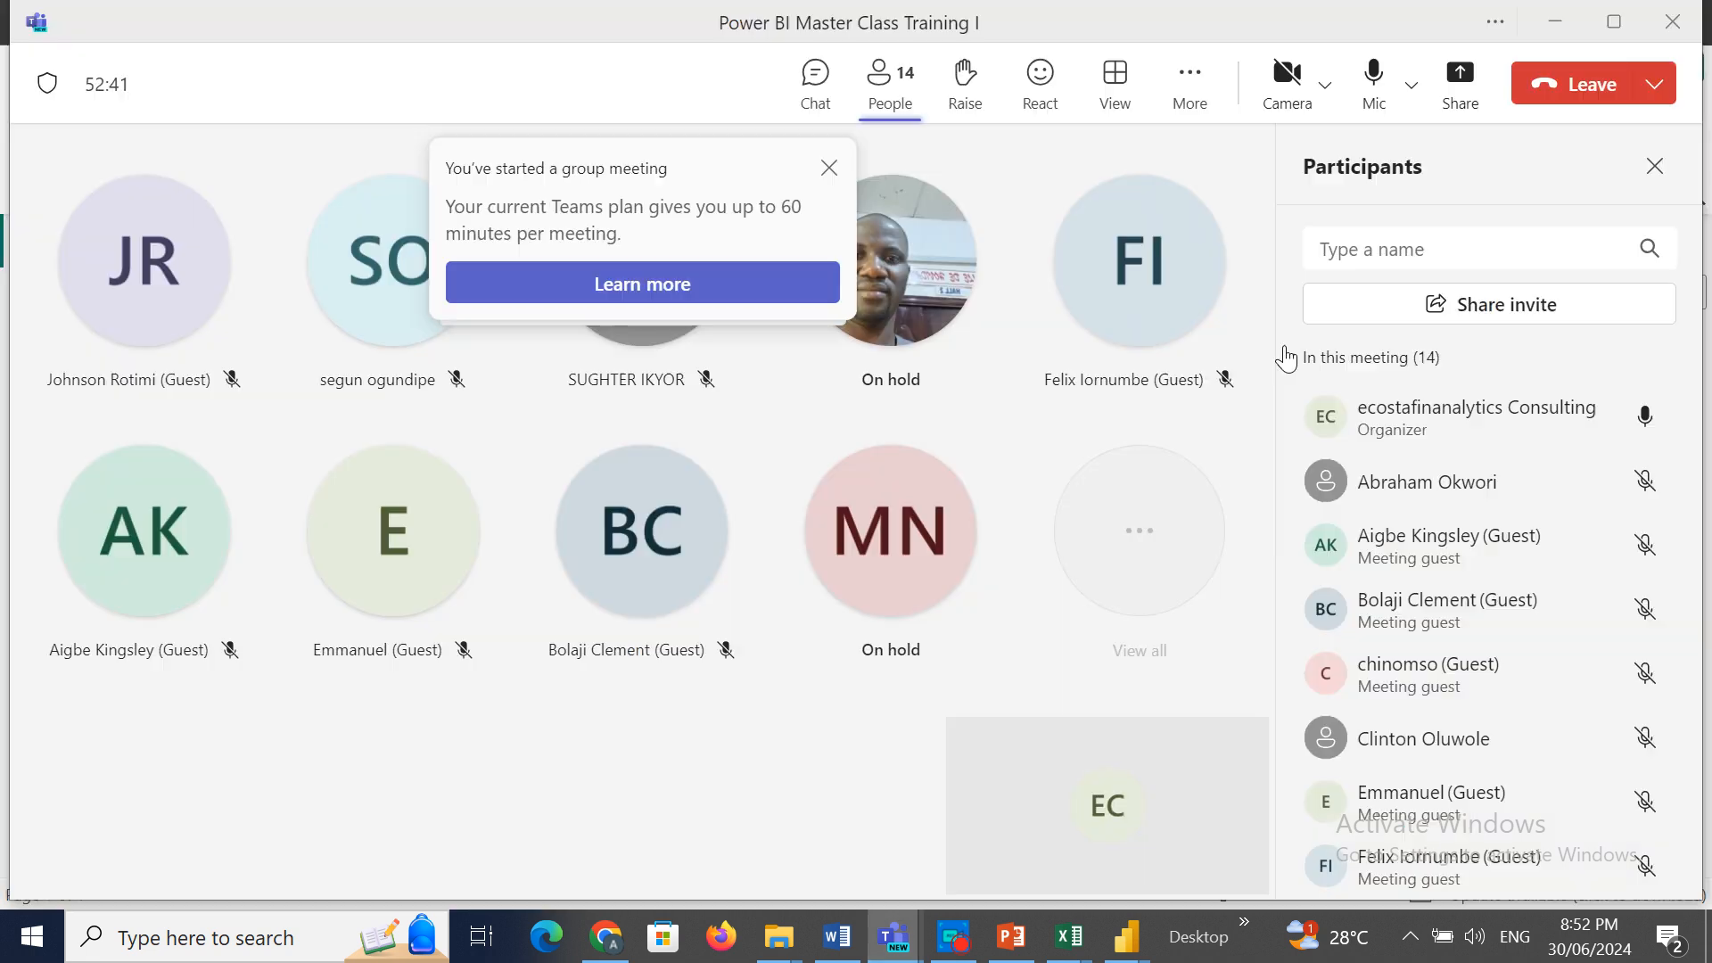
click(1460, 75)
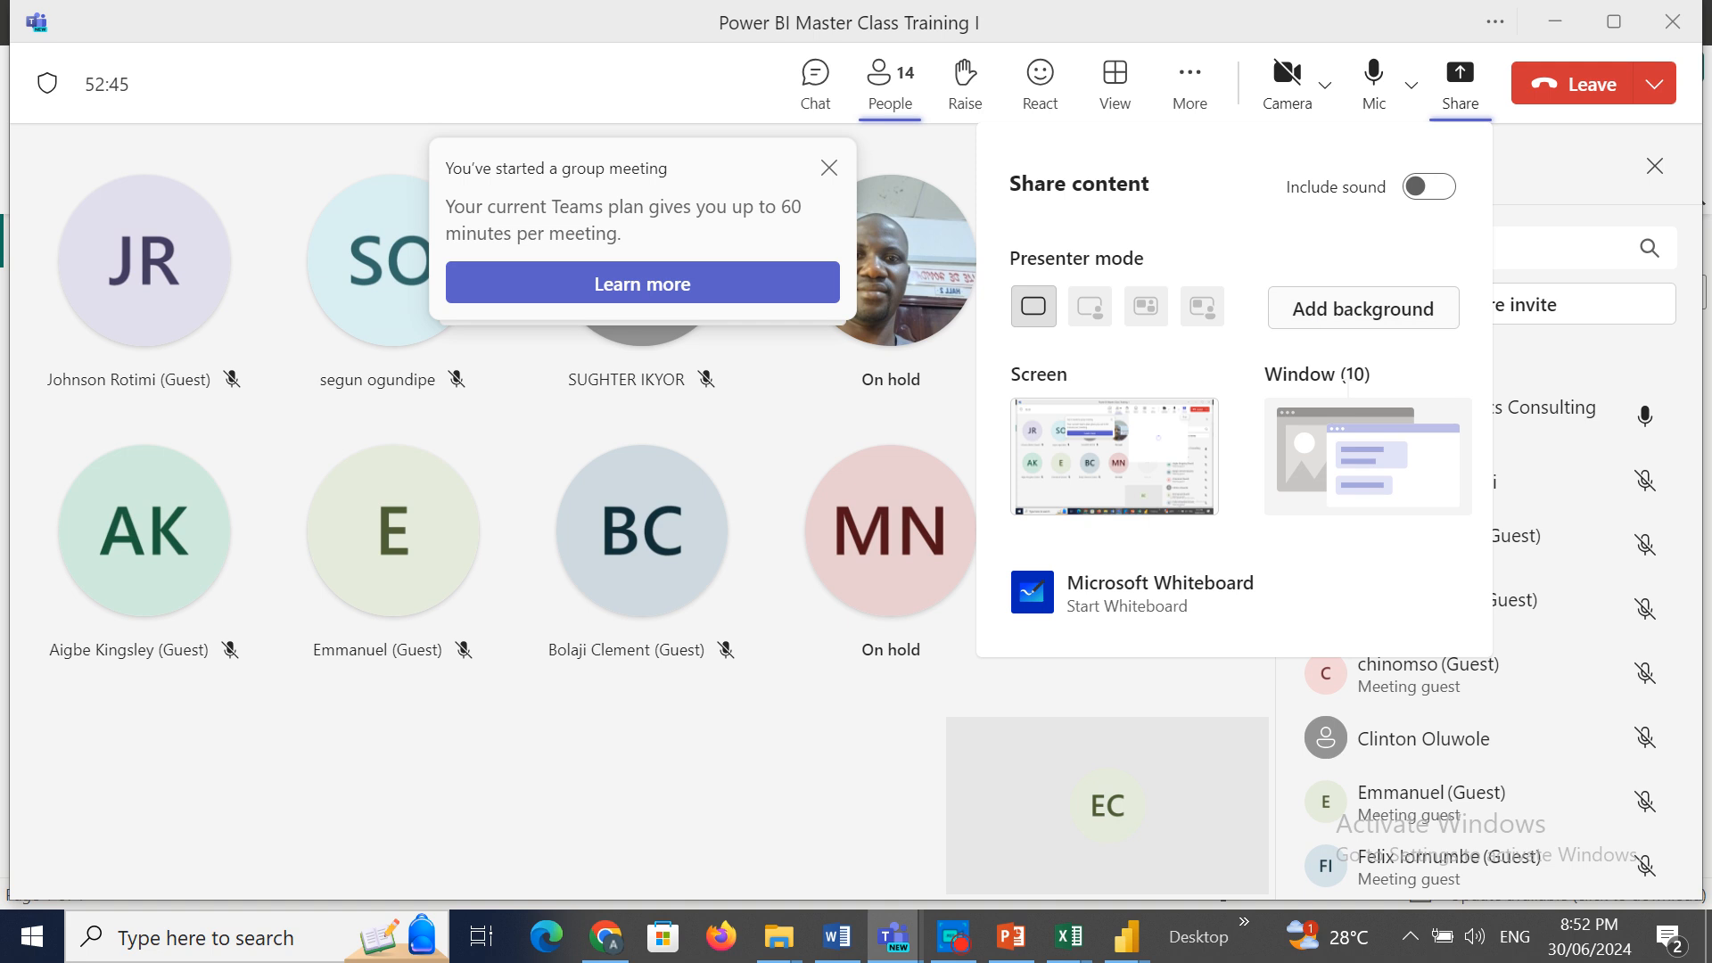
click(1359, 448)
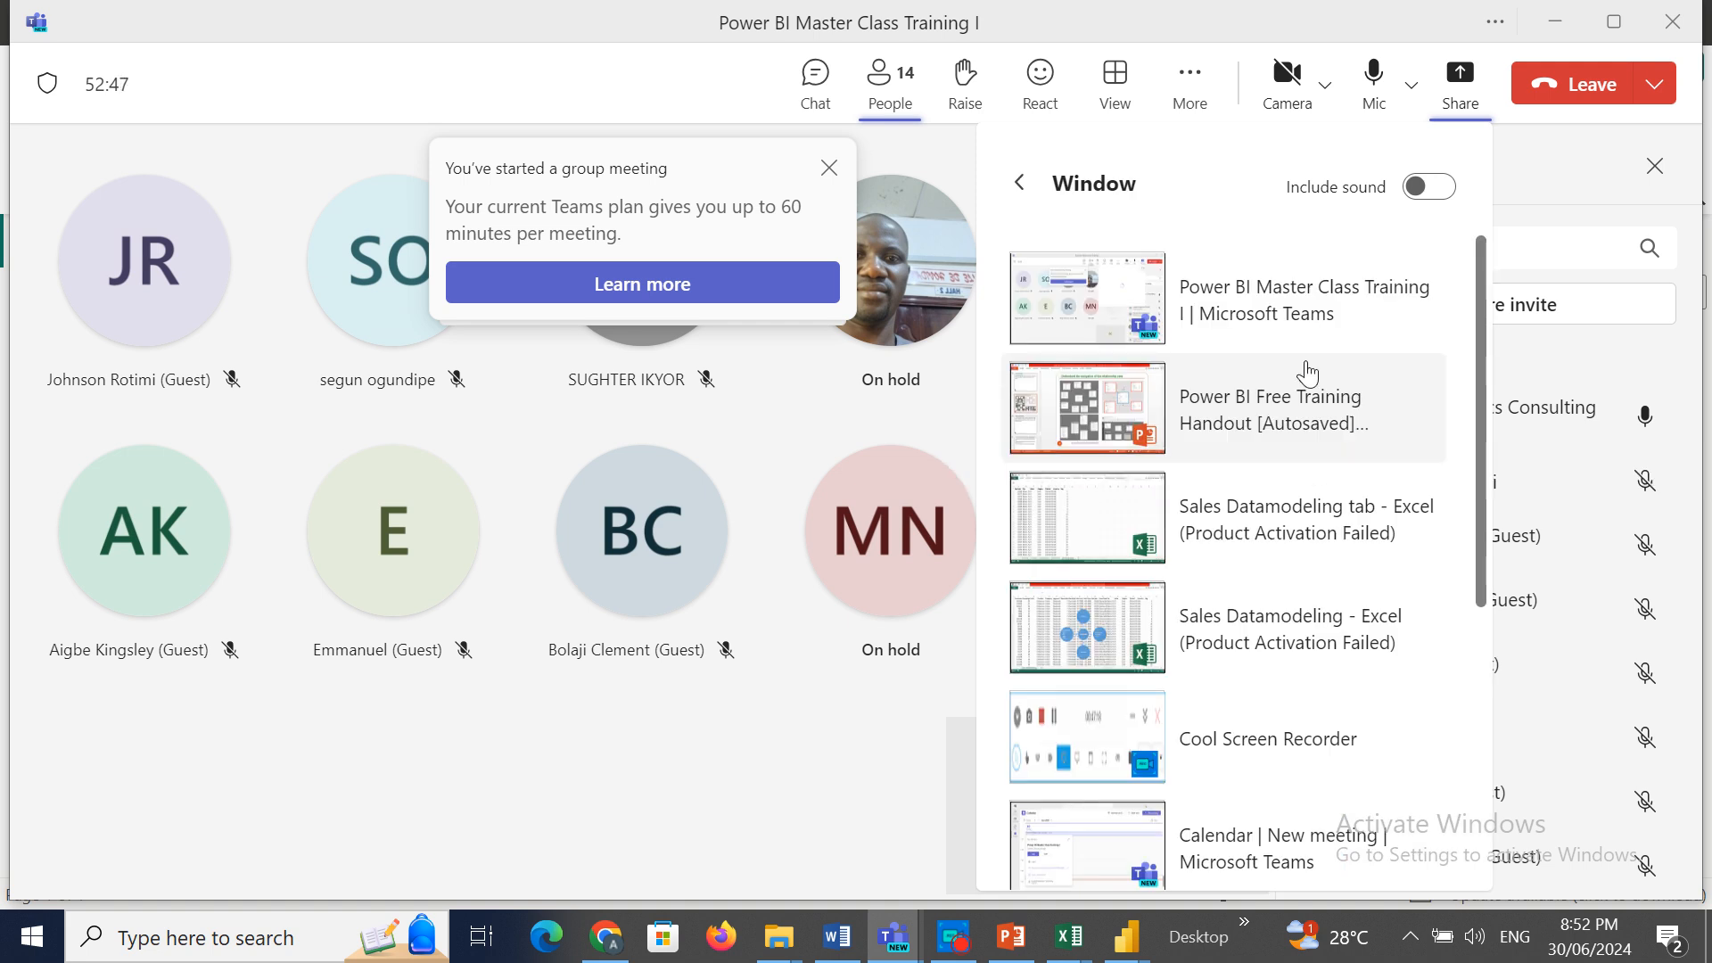
drag(1476, 391, 1475, 480)
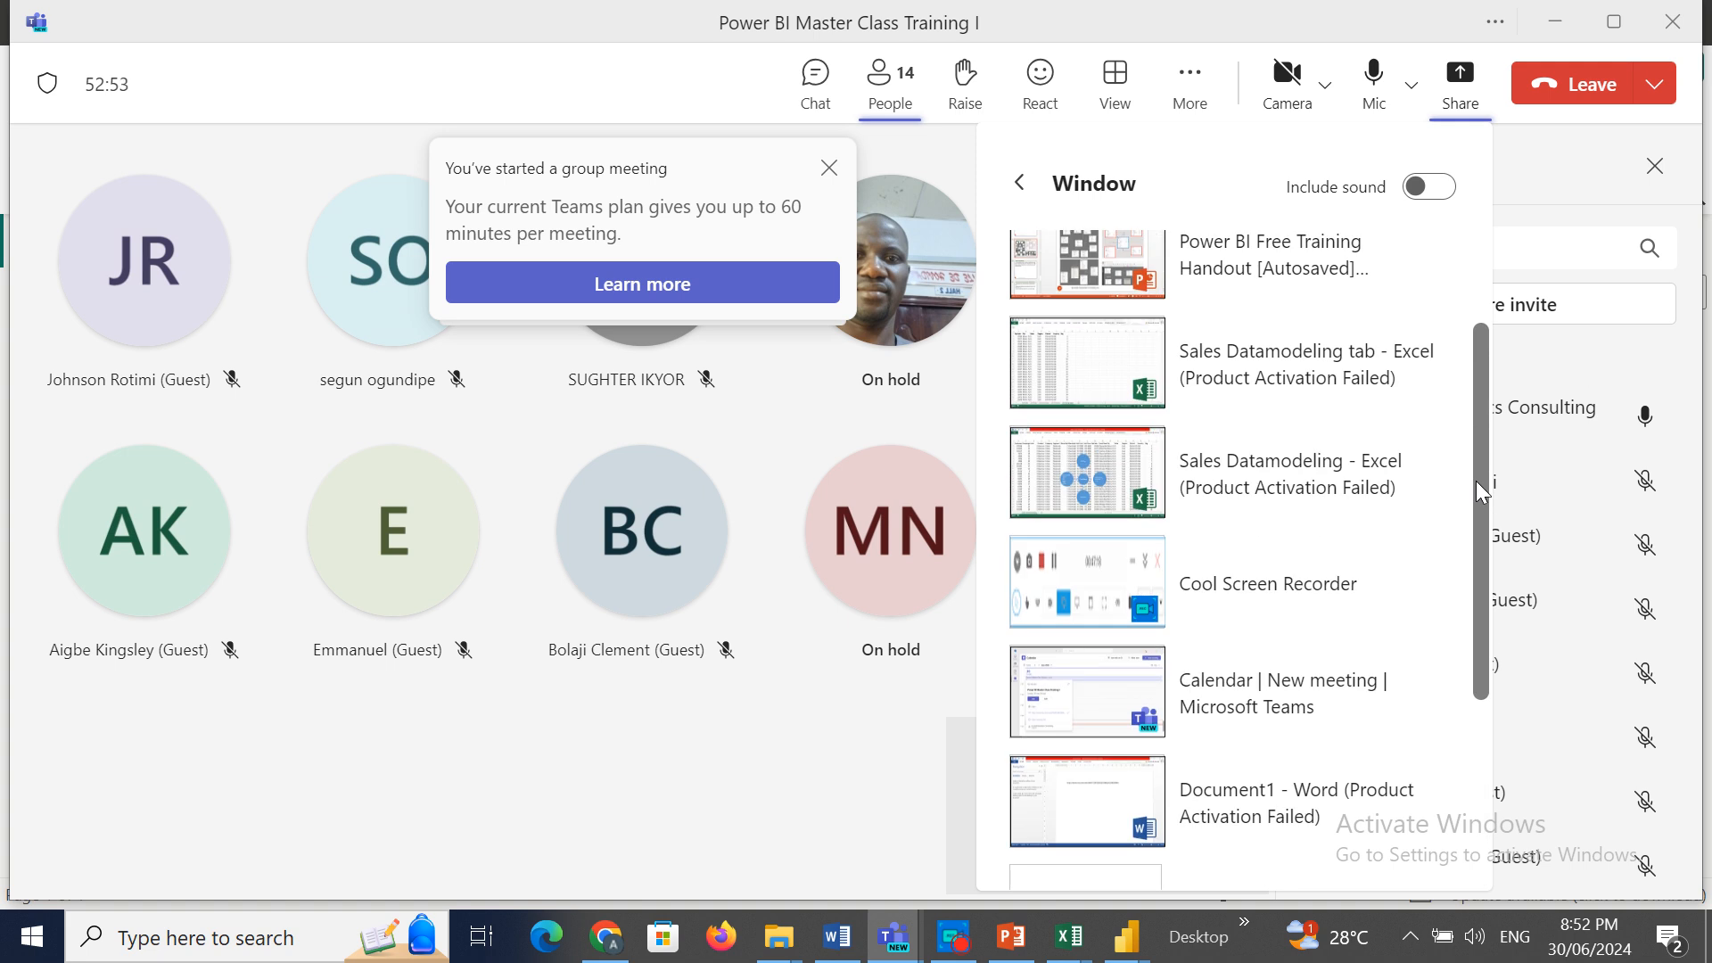
drag(1475, 480, 1510, 745)
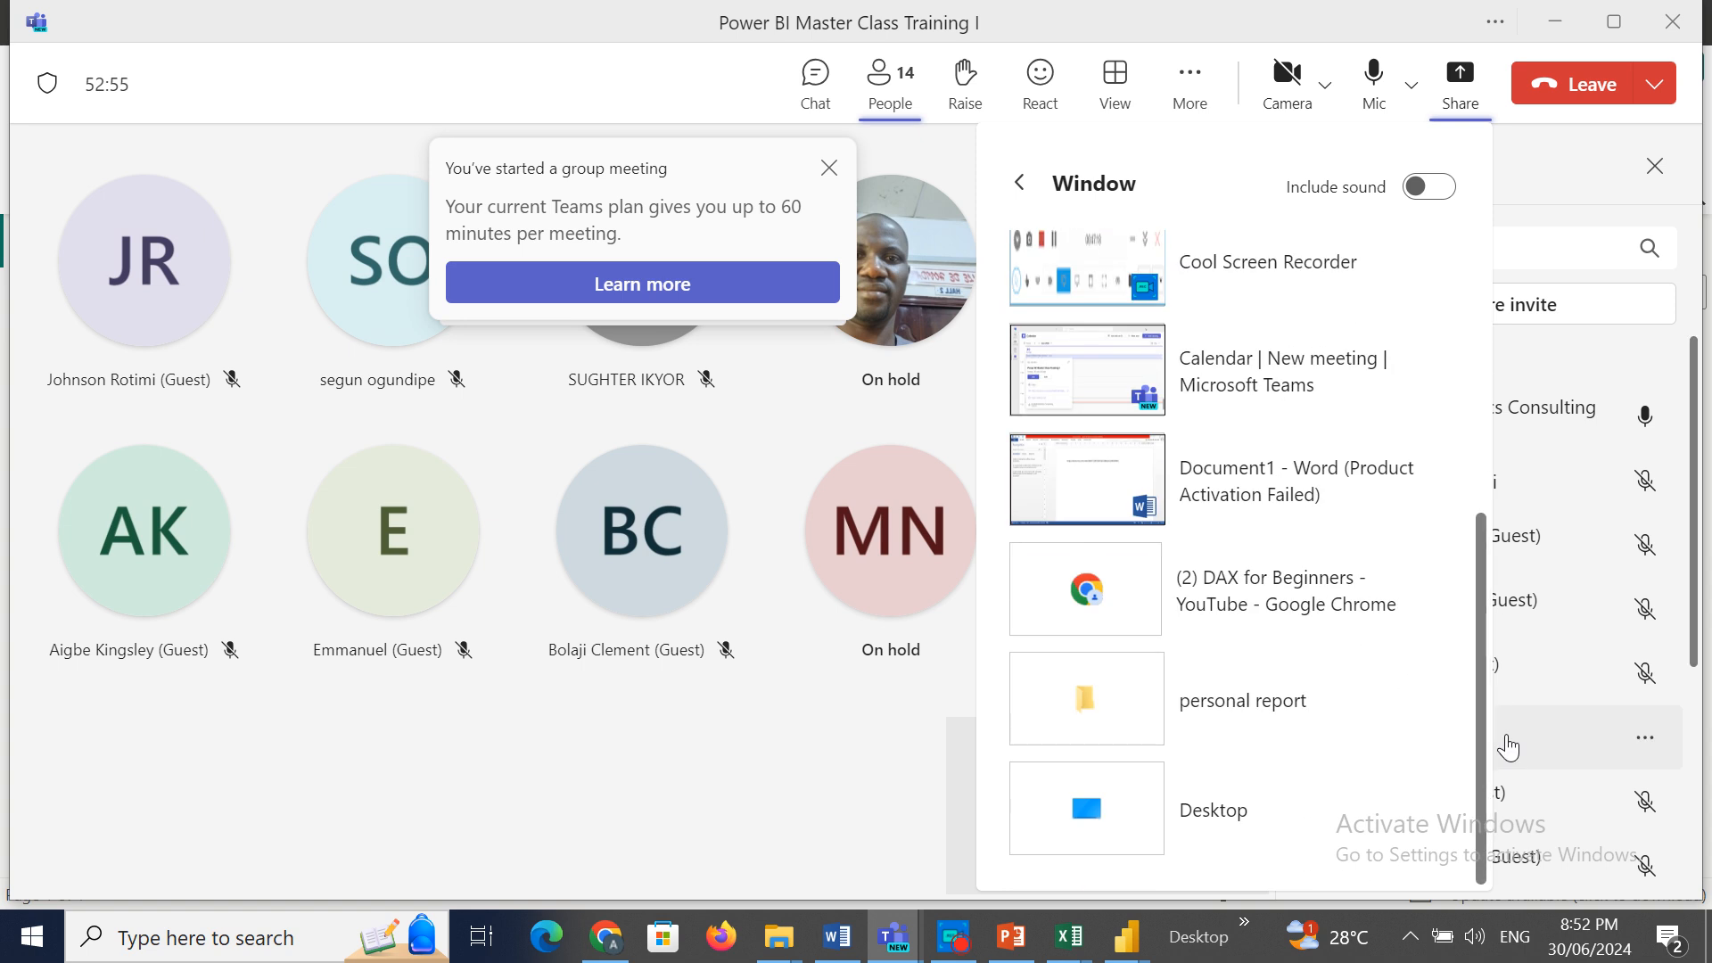
click(1555, 23)
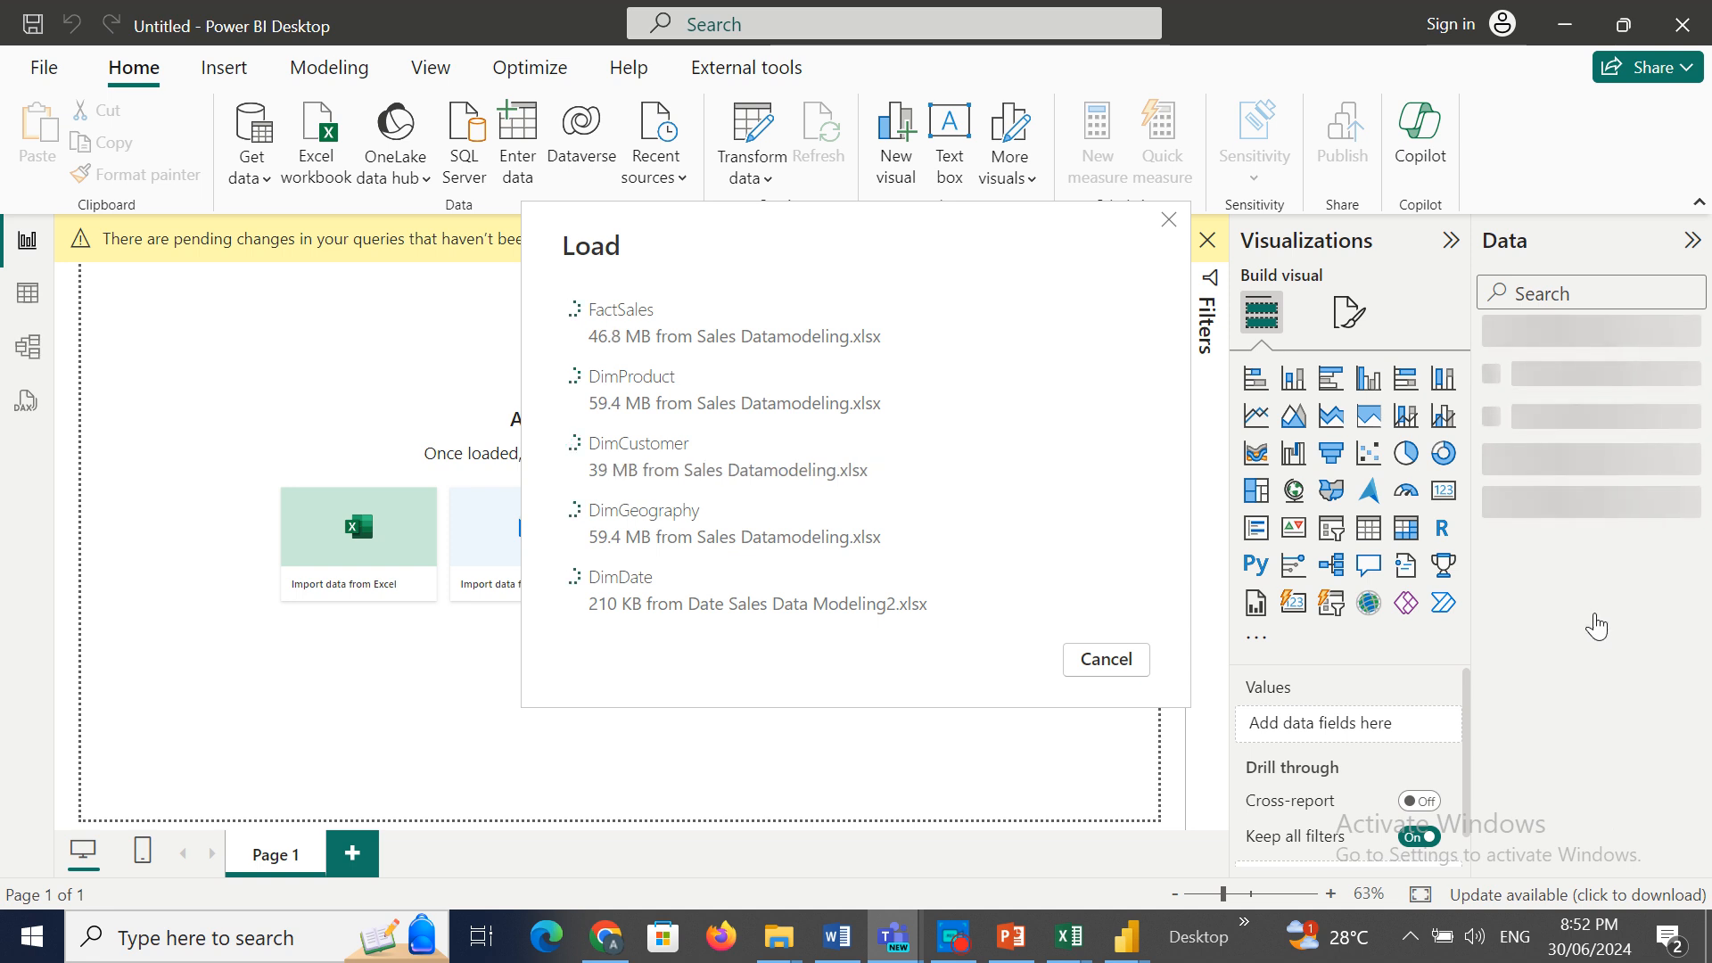
key(alt+Tab)
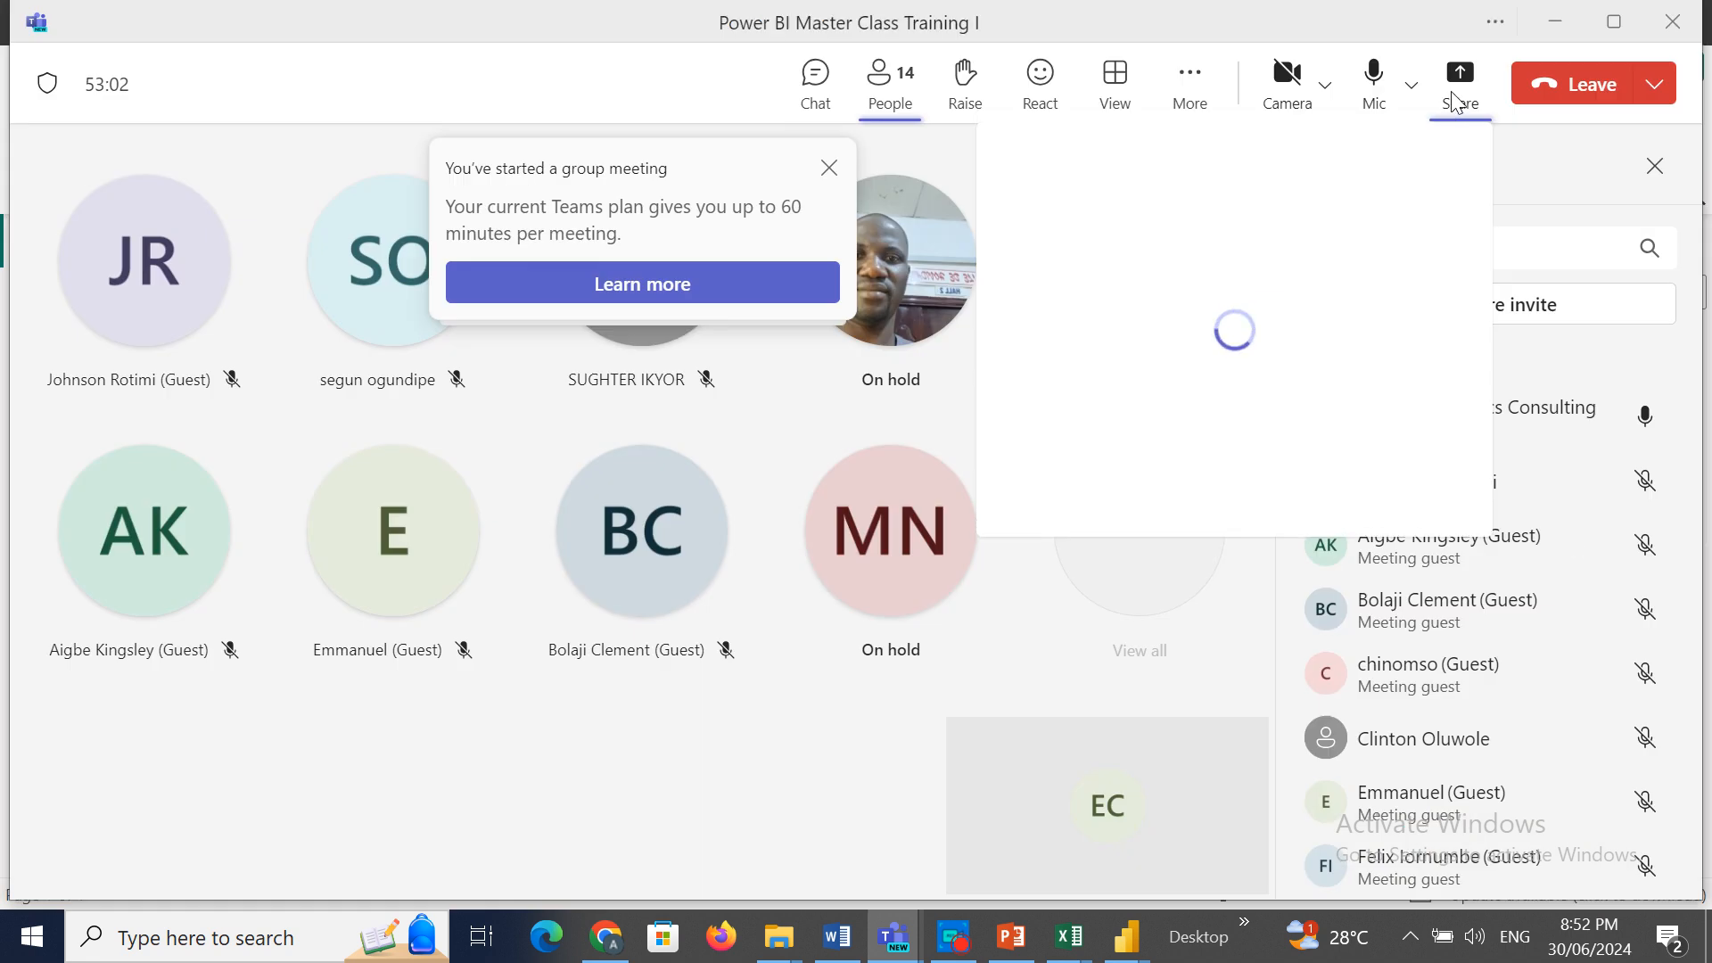
click(1456, 96)
click(1458, 84)
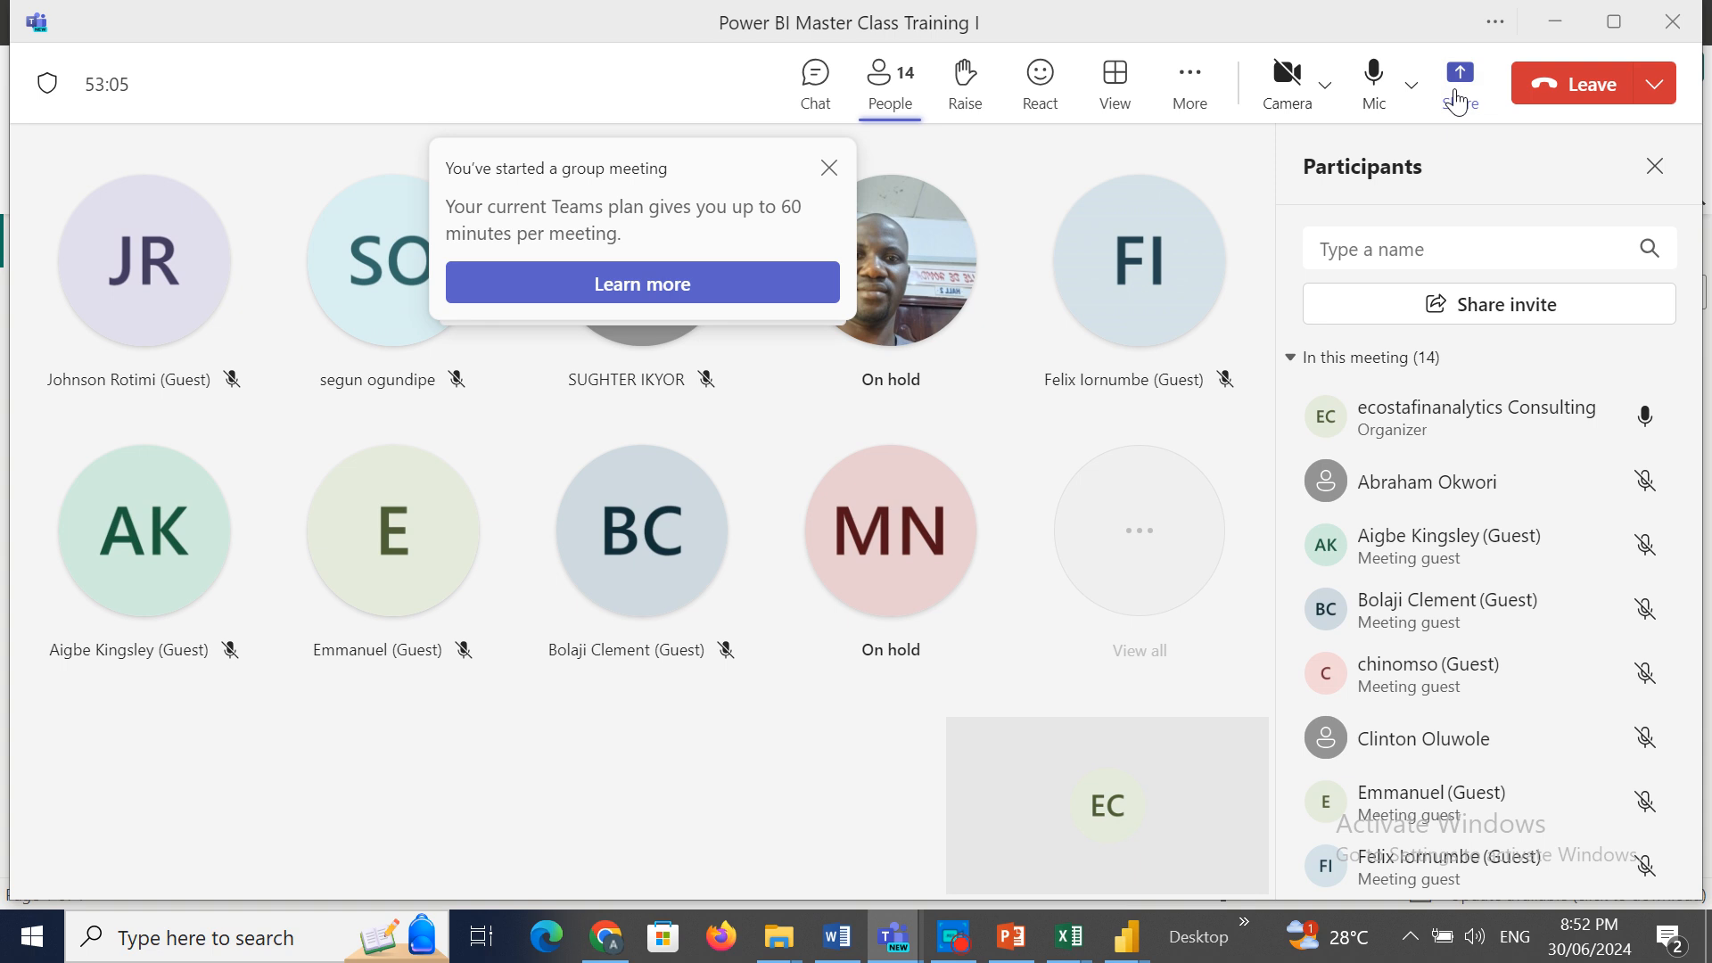
click(1358, 460)
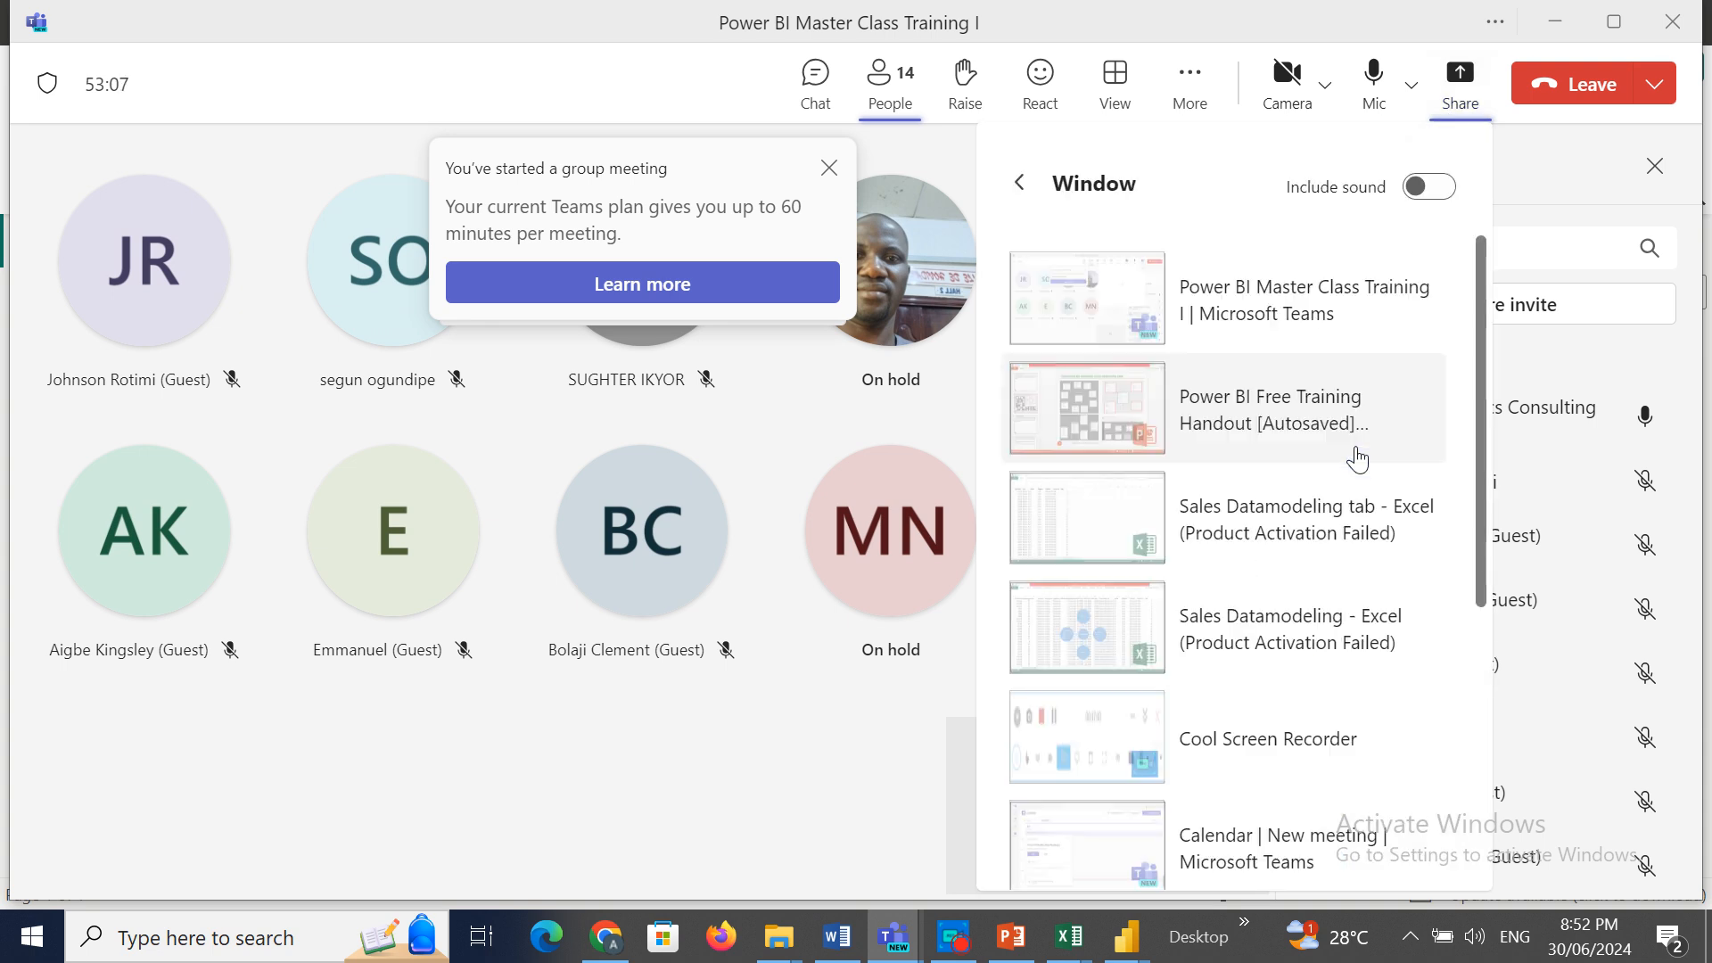
drag(1483, 396, 1499, 350)
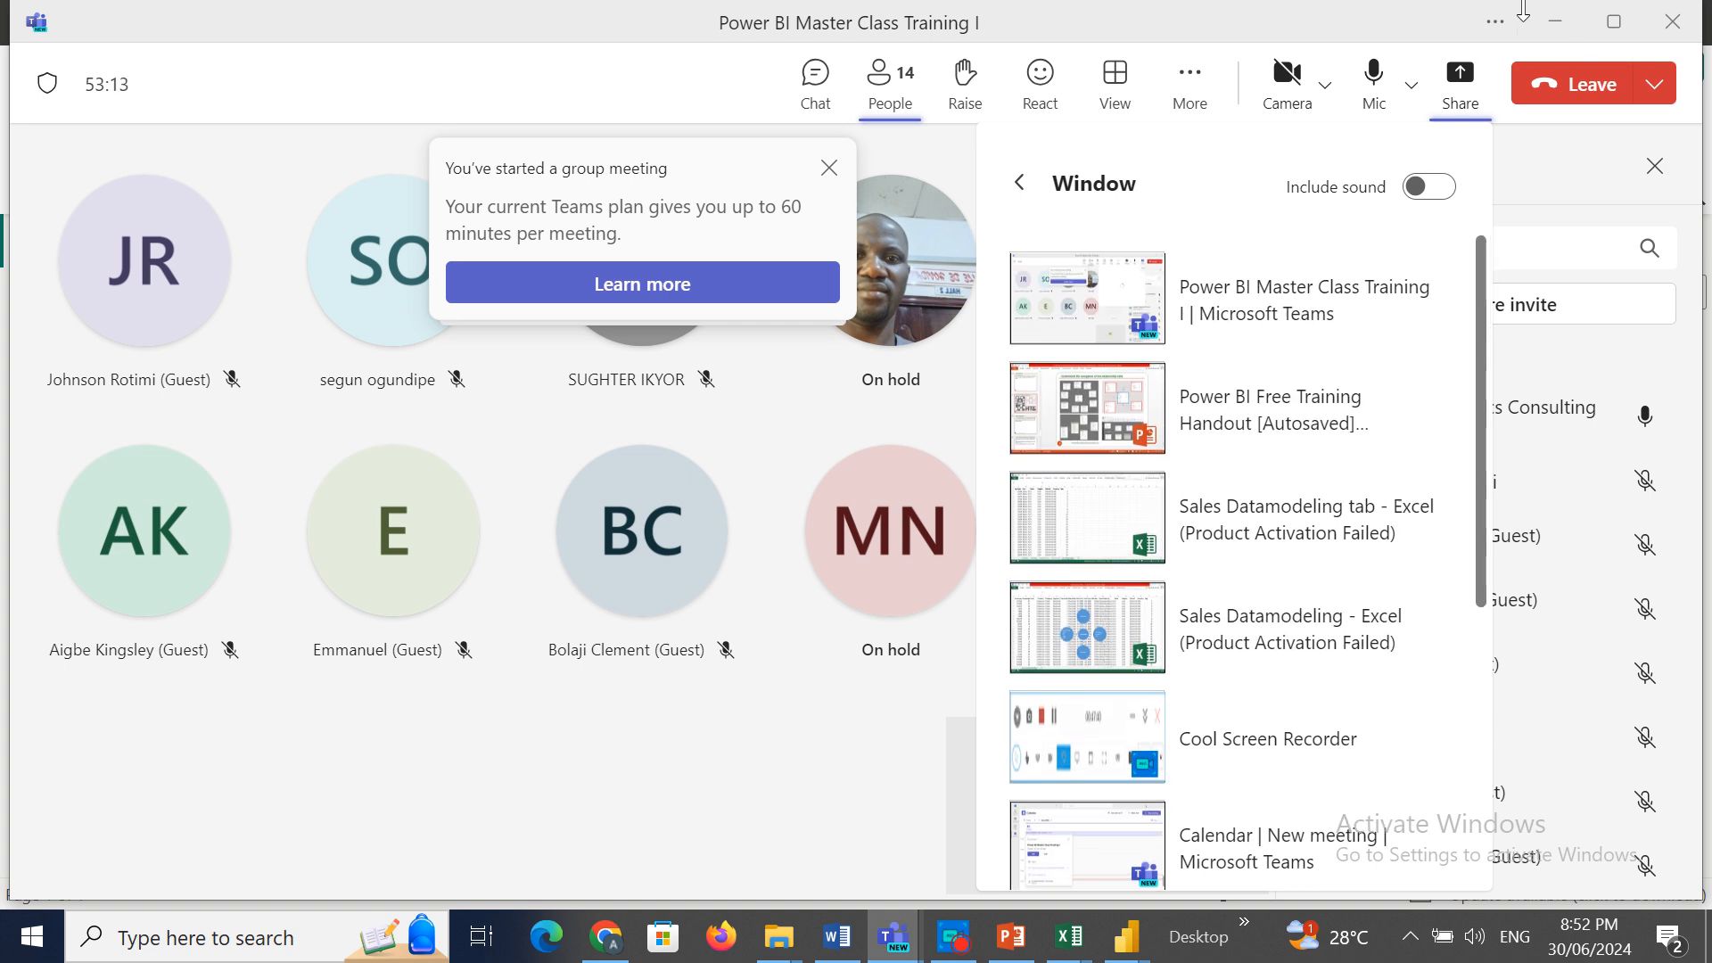
click(1556, 30)
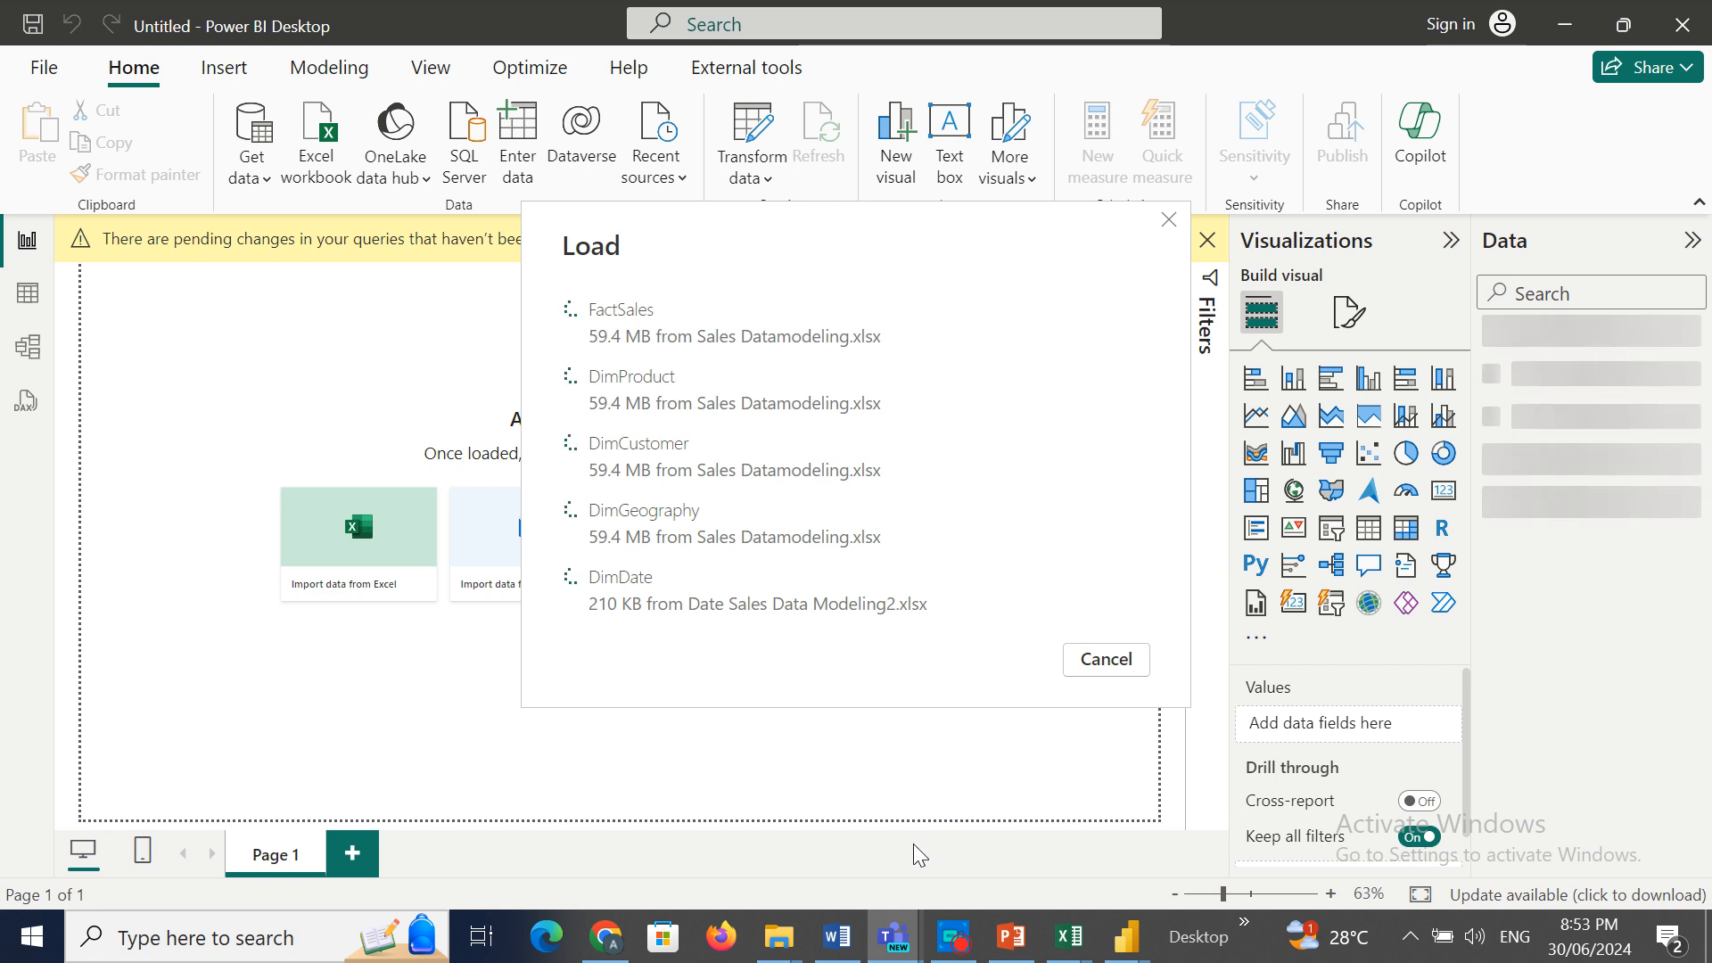
mouse_move(896, 950)
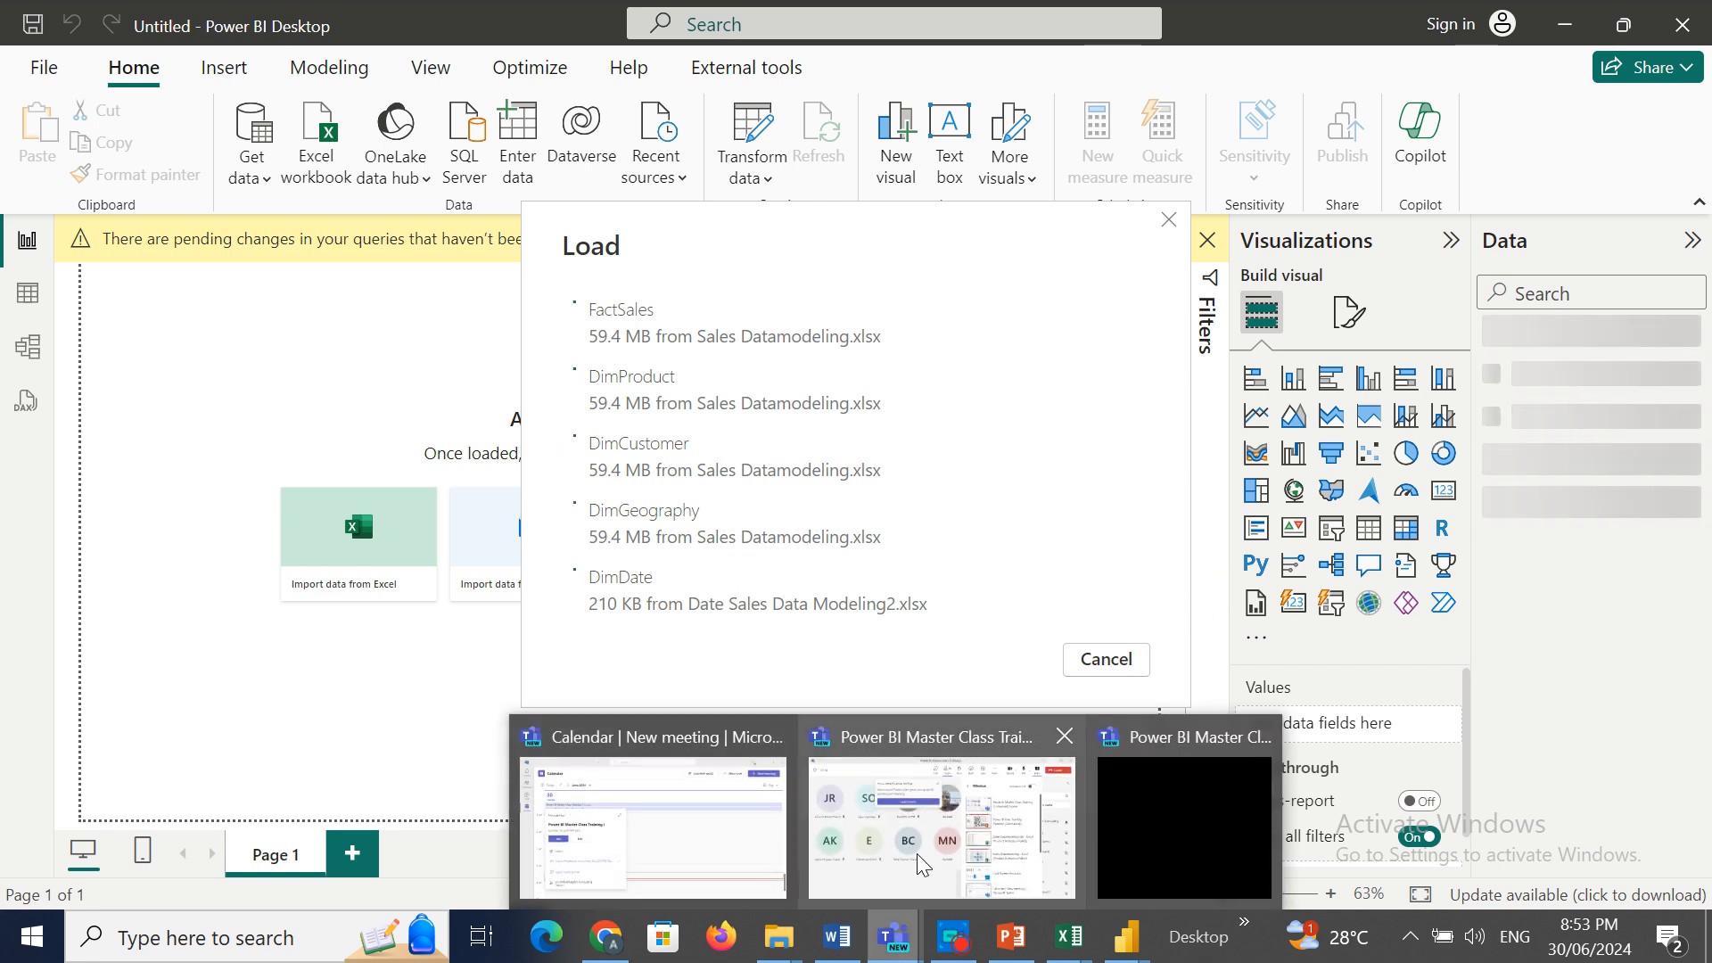
click(947, 854)
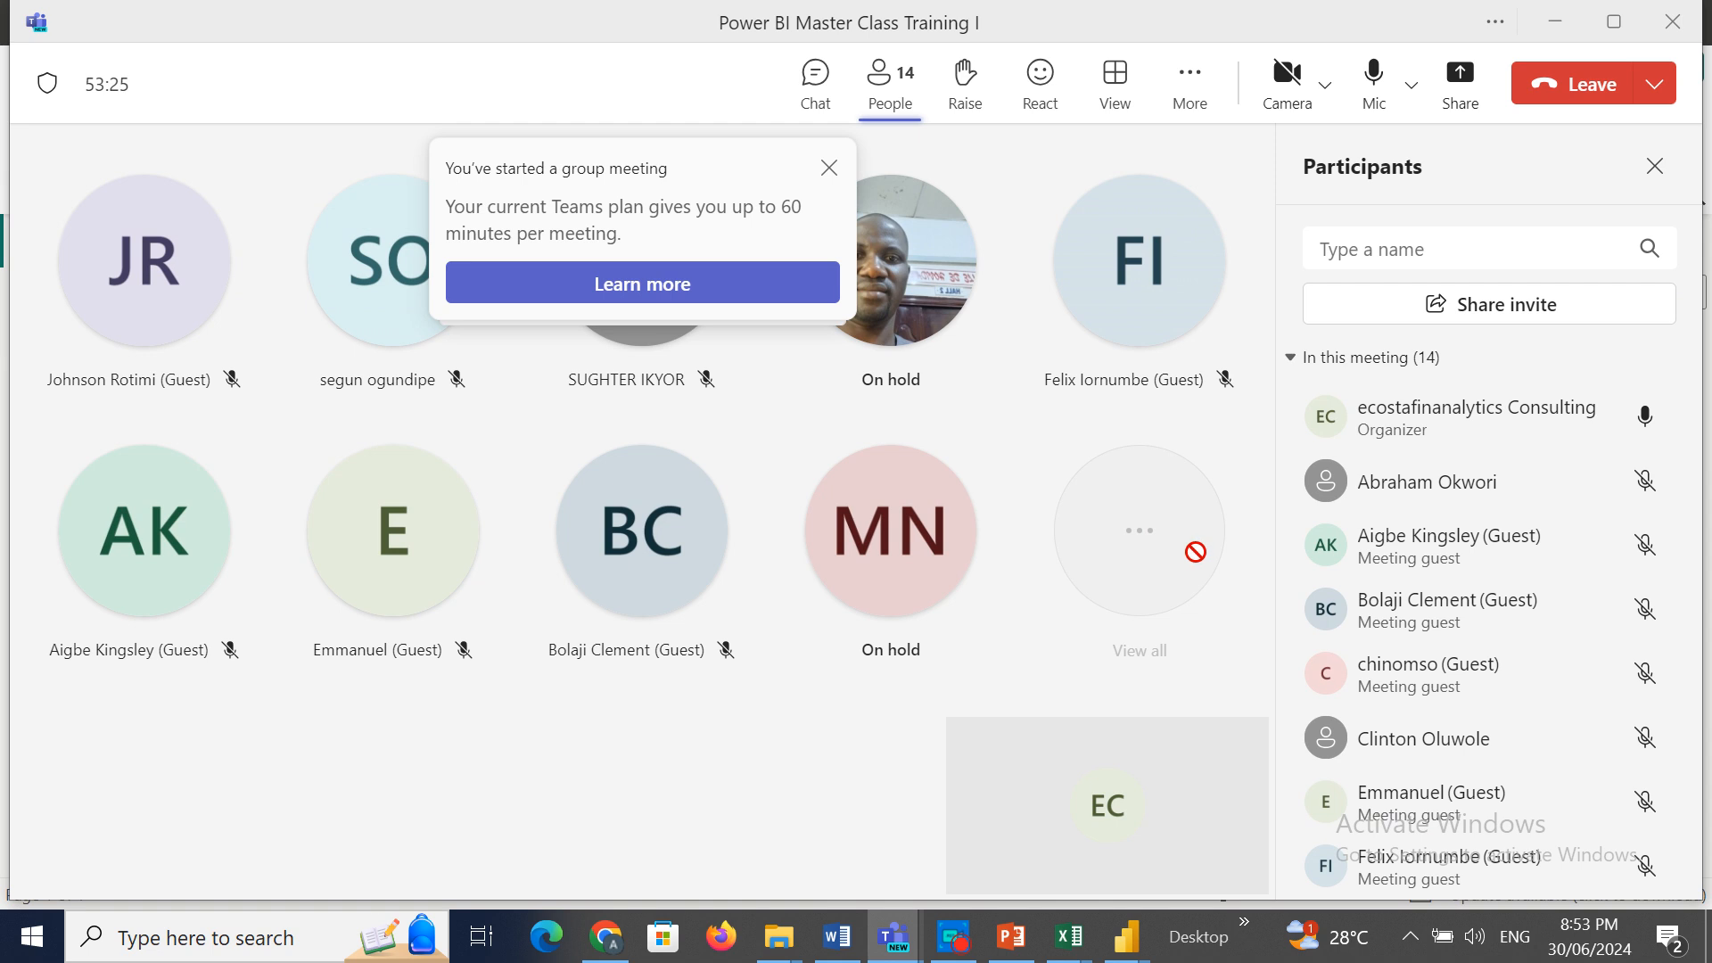
click(1561, 29)
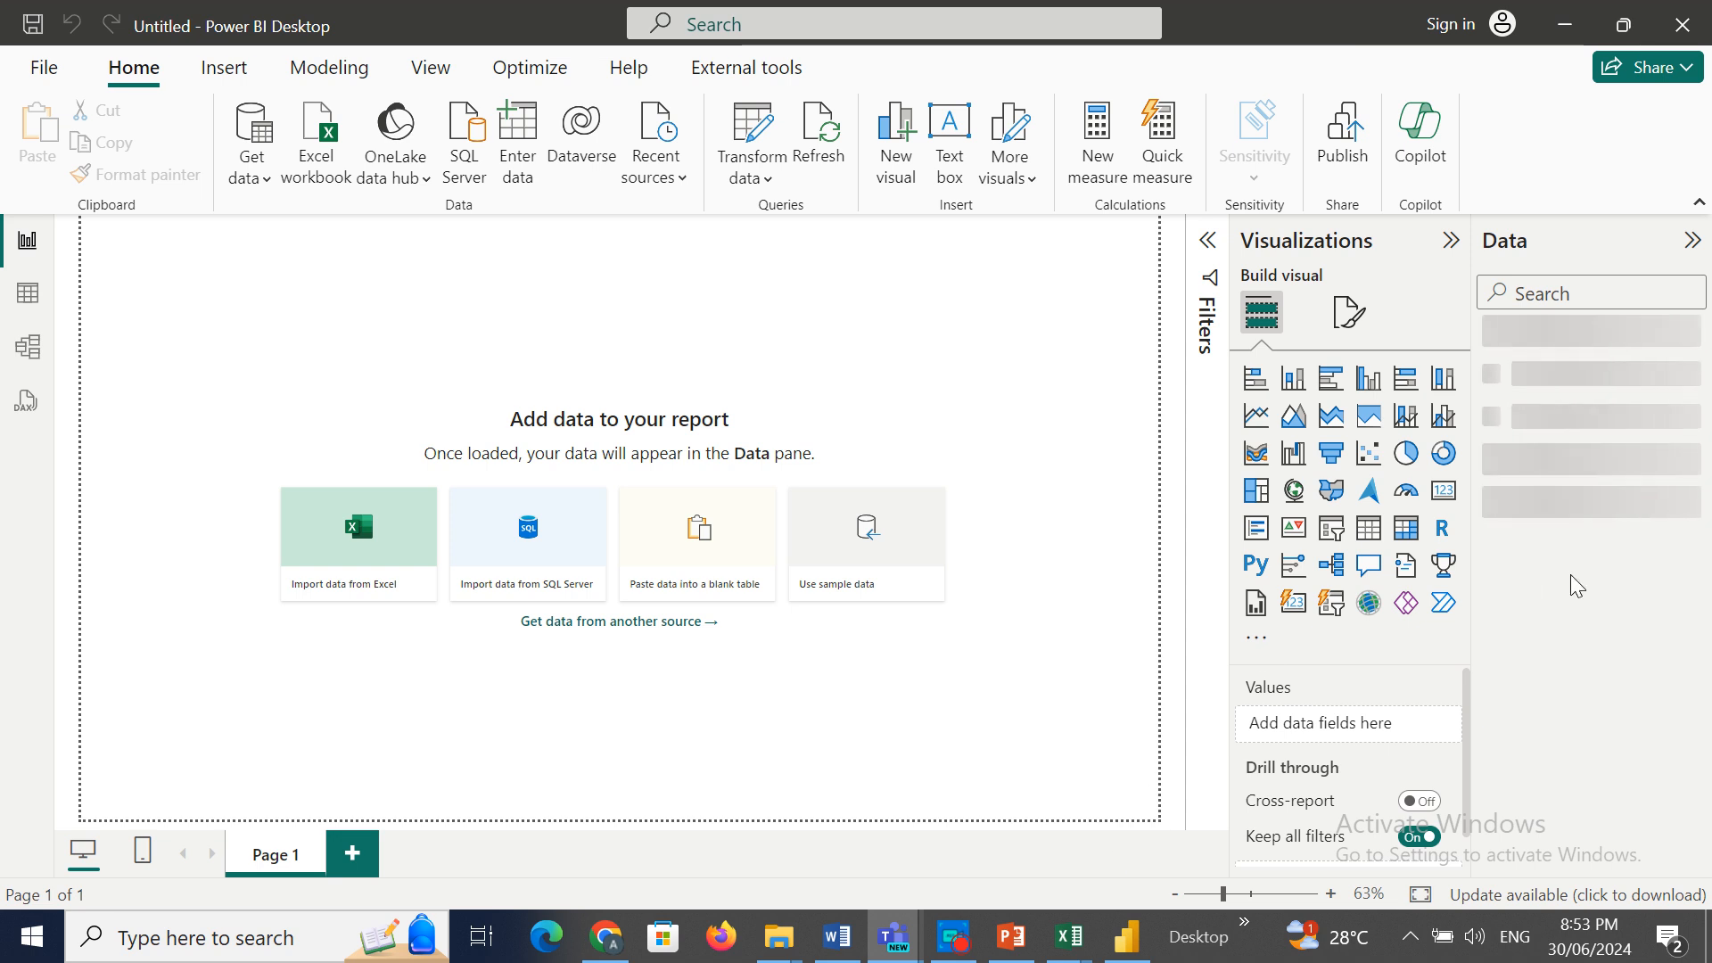
Admit the guest waiting in the Teams meeting lobby and share the Untitled - Power BI Desktop window with the participants.
click(1593, 614)
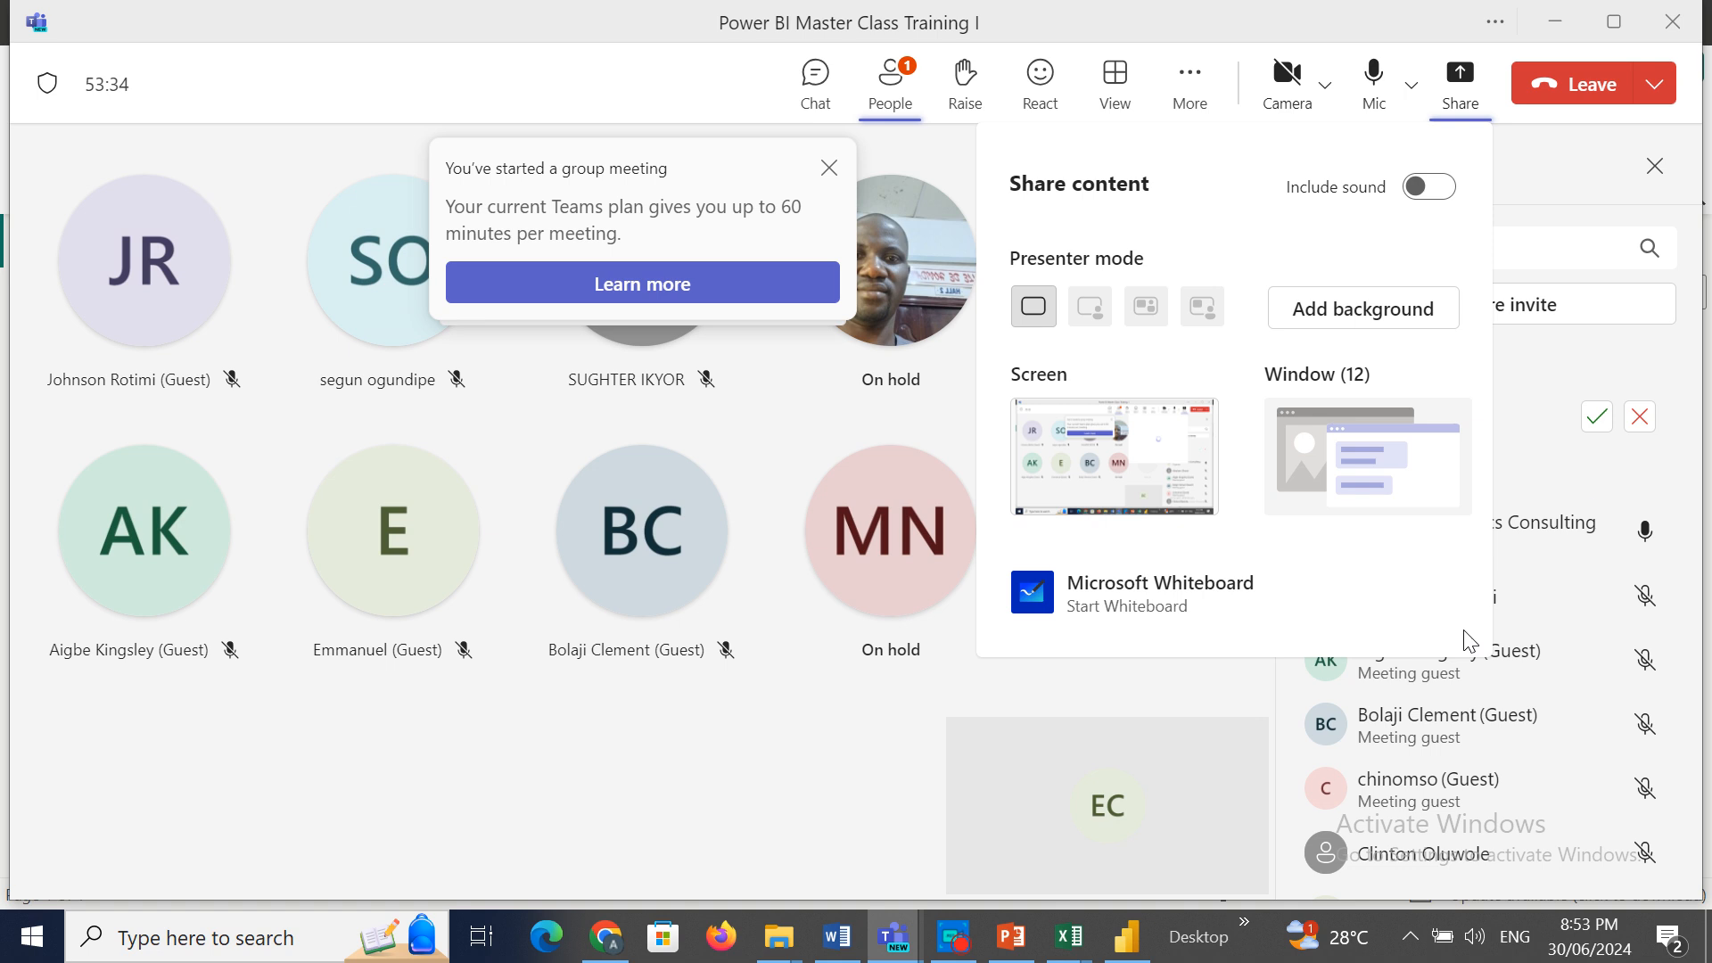
click(1450, 109)
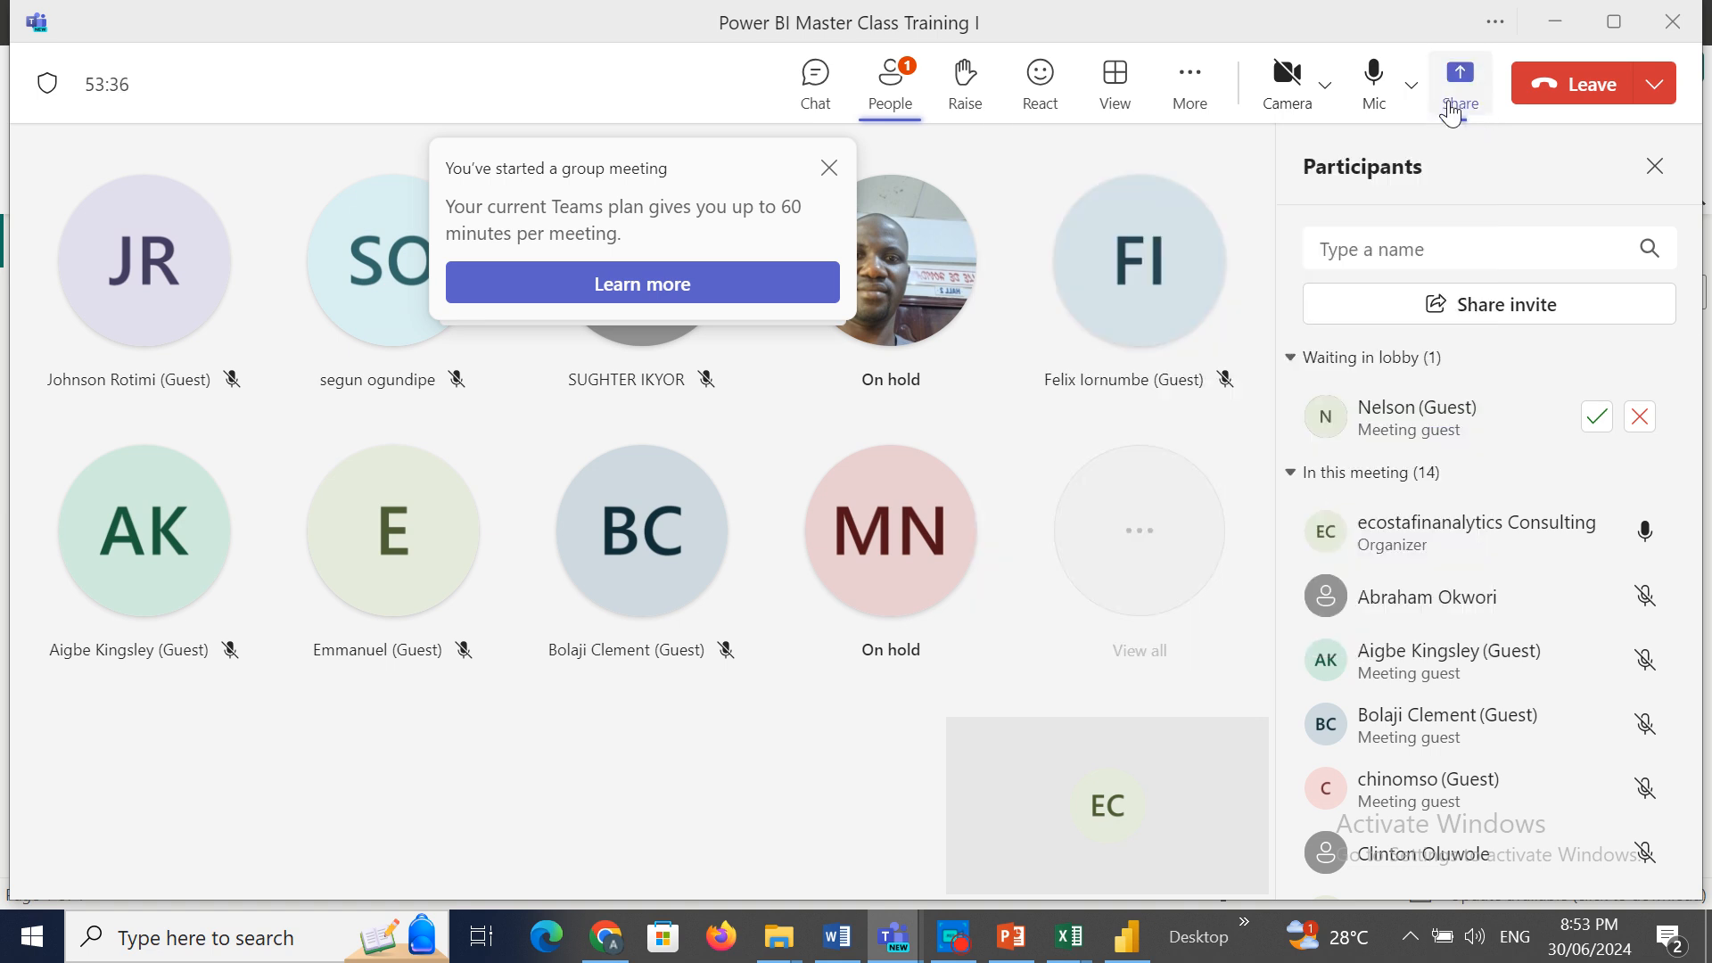
click(1598, 417)
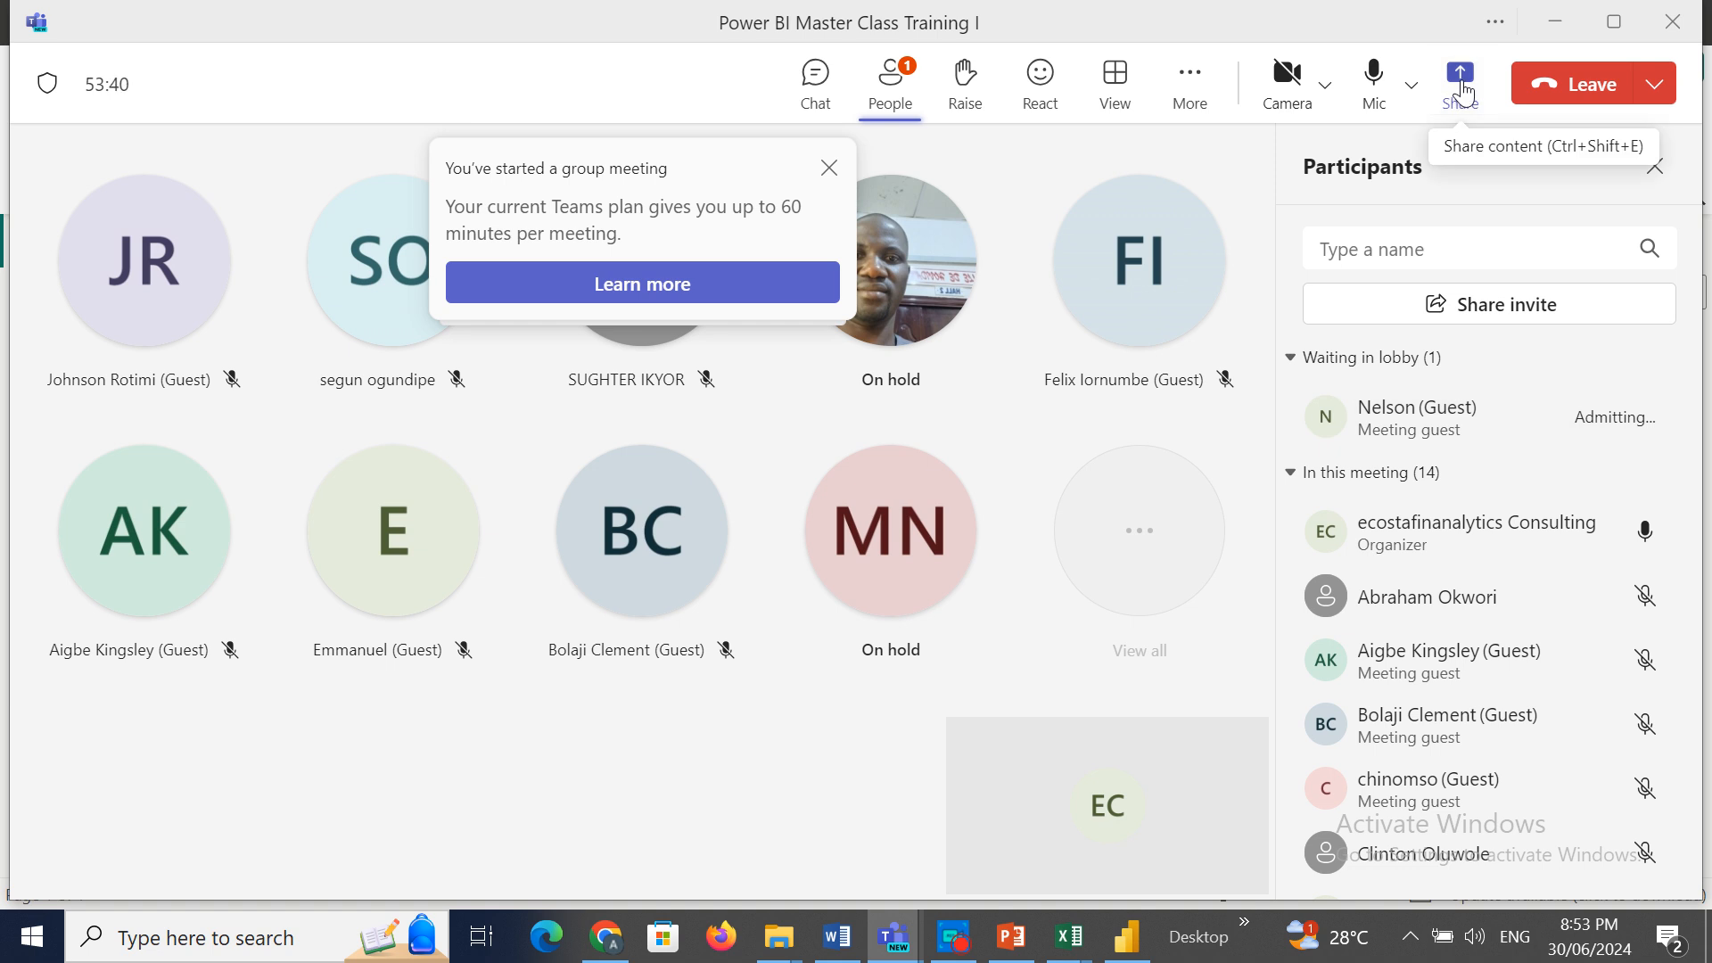
click(1459, 82)
click(1349, 453)
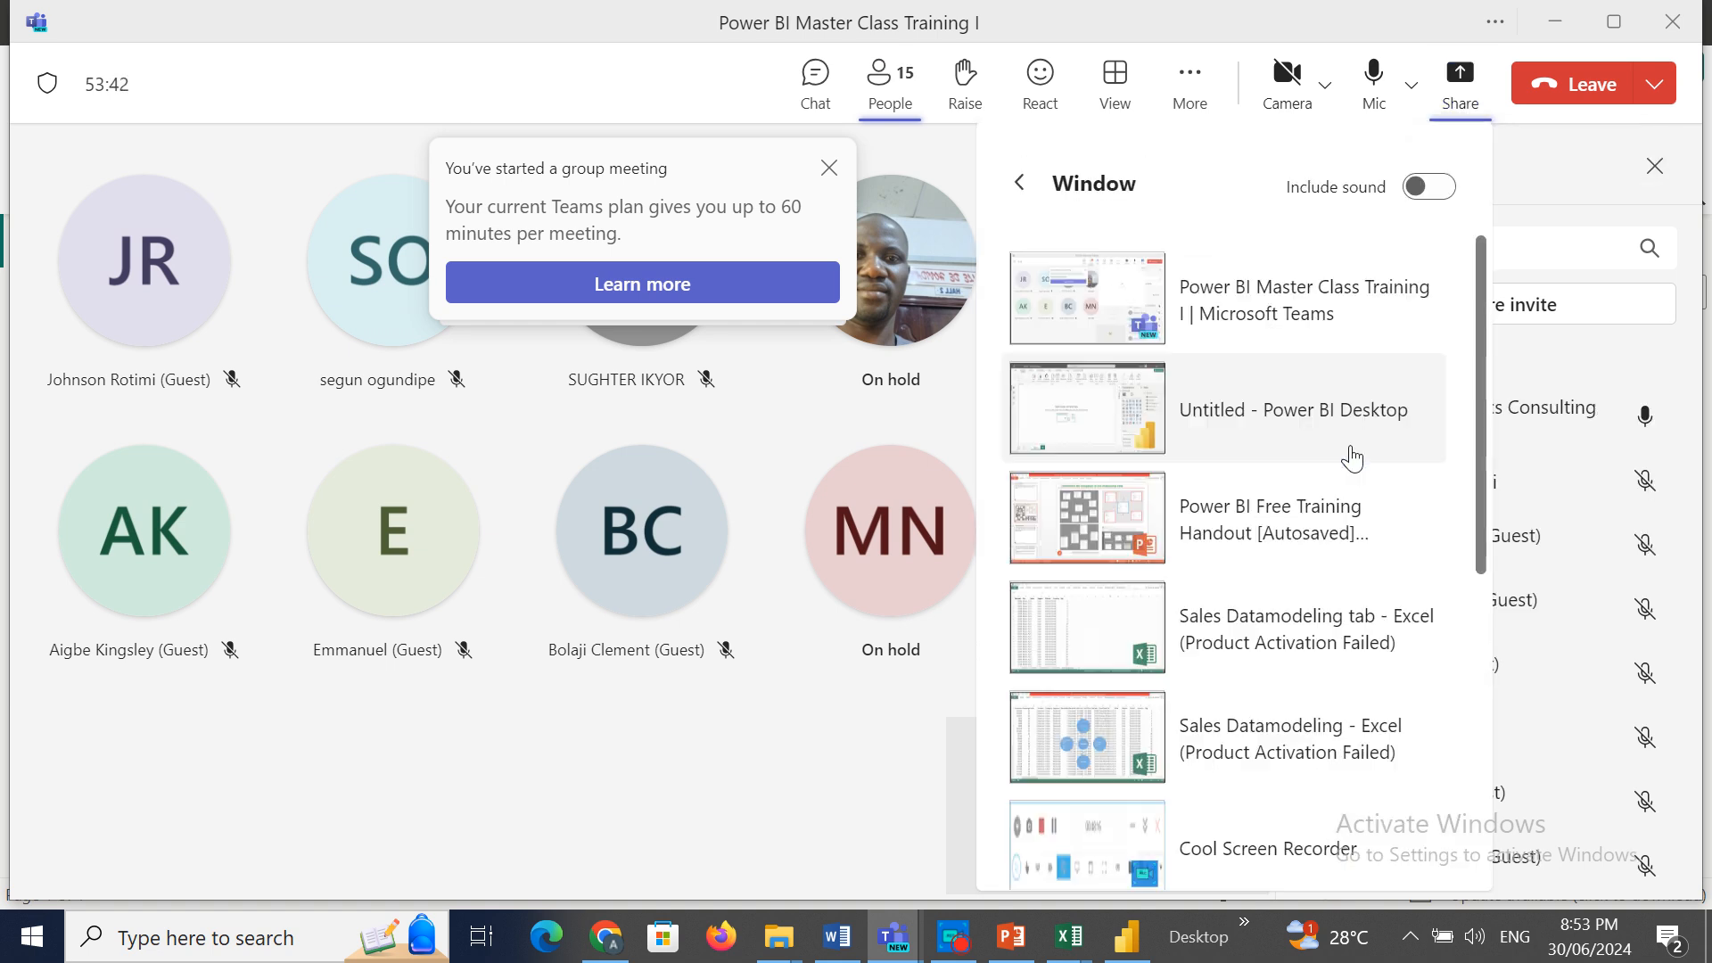
click(1098, 416)
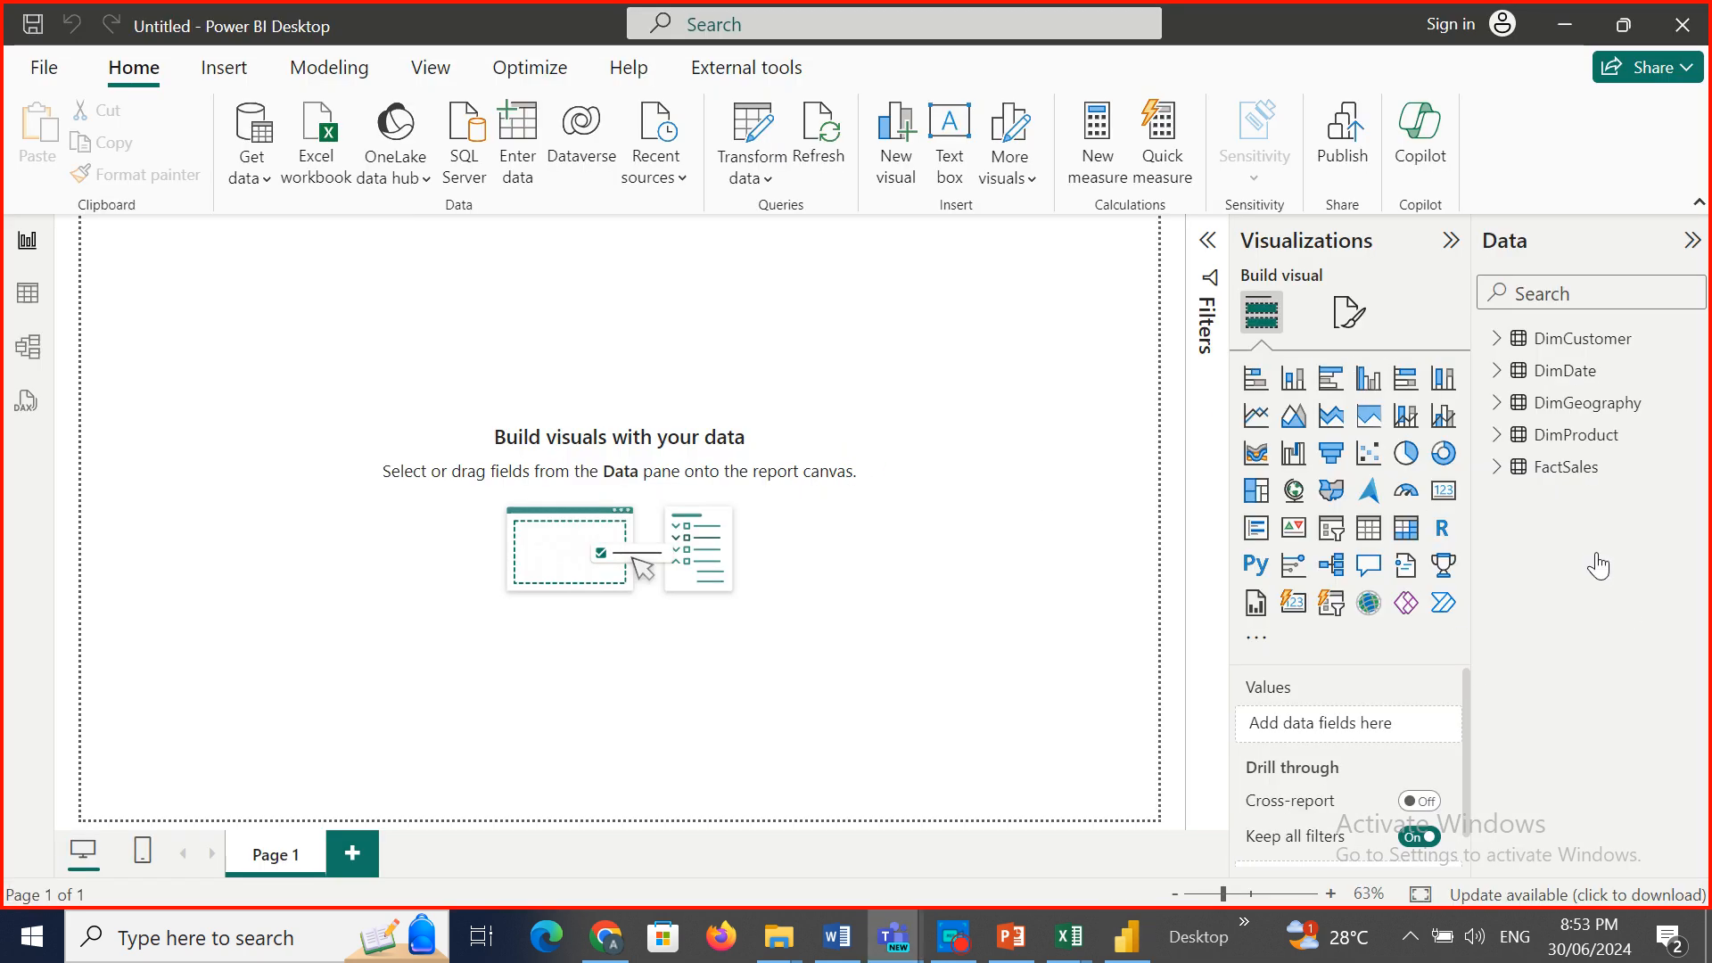
Go through the loaded DimCustomer, DimDate, DimGeography, DimProduct and FactSales tables one by one.
click(1590, 348)
click(1583, 374)
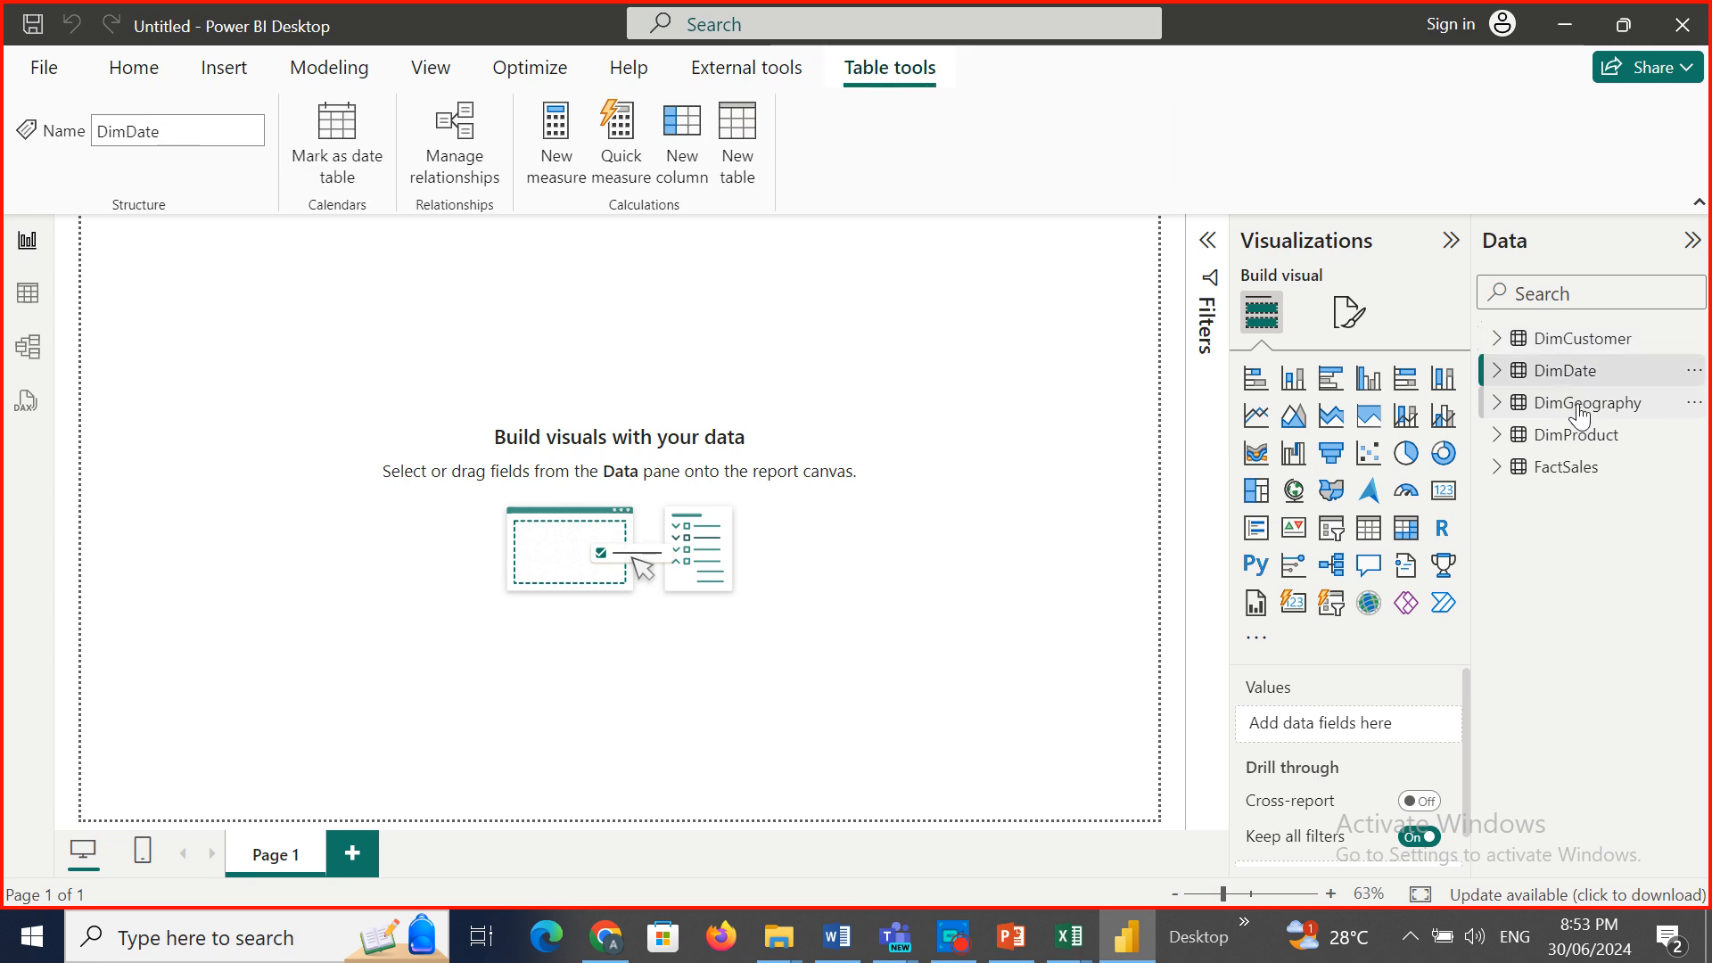
click(1580, 410)
click(1571, 435)
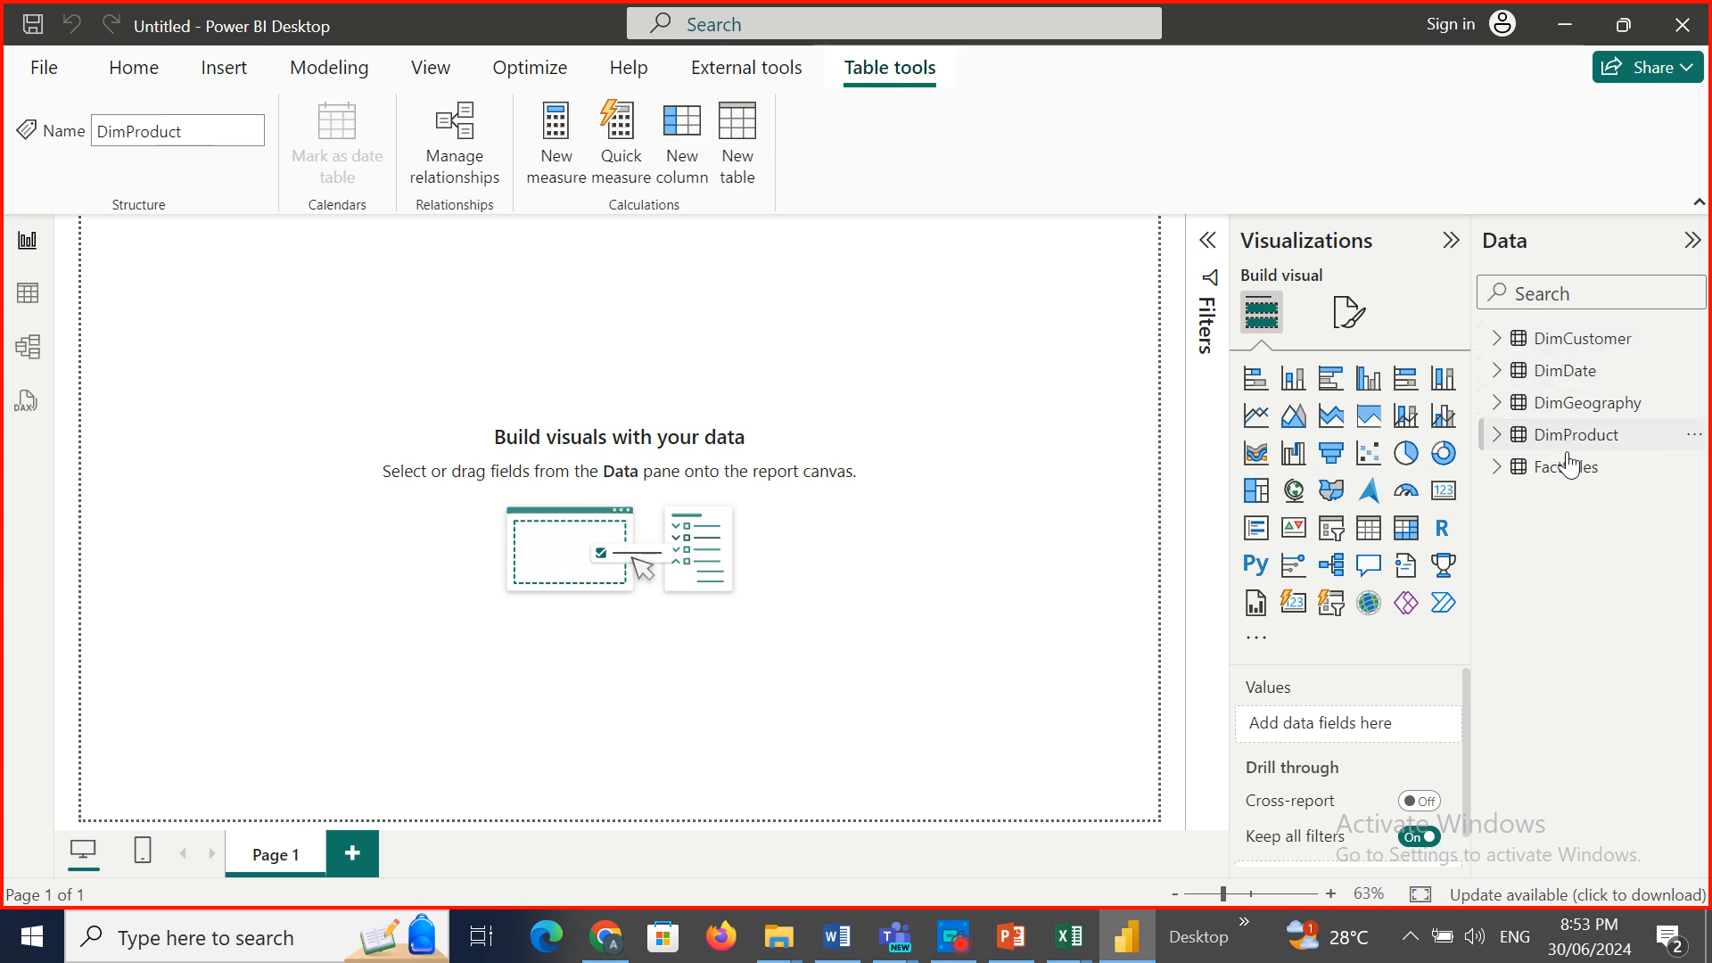
click(1566, 477)
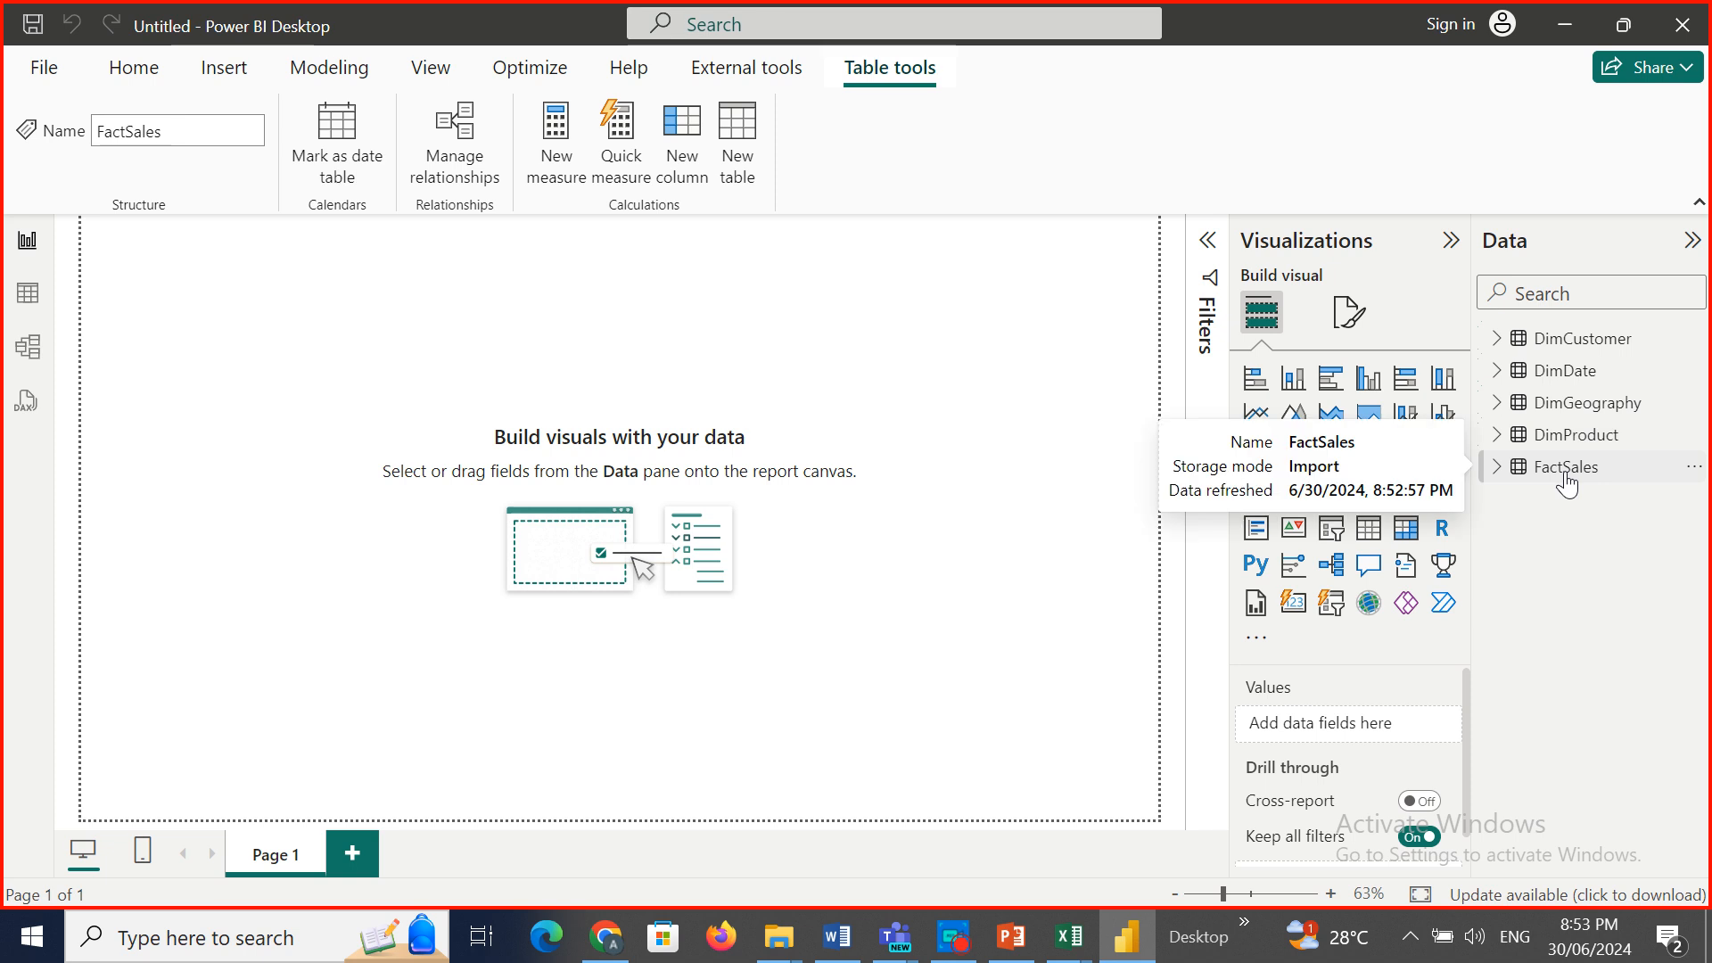
Rename the DimCustomer table in the data model as Customer.
click(1587, 346)
right_click(1586, 346)
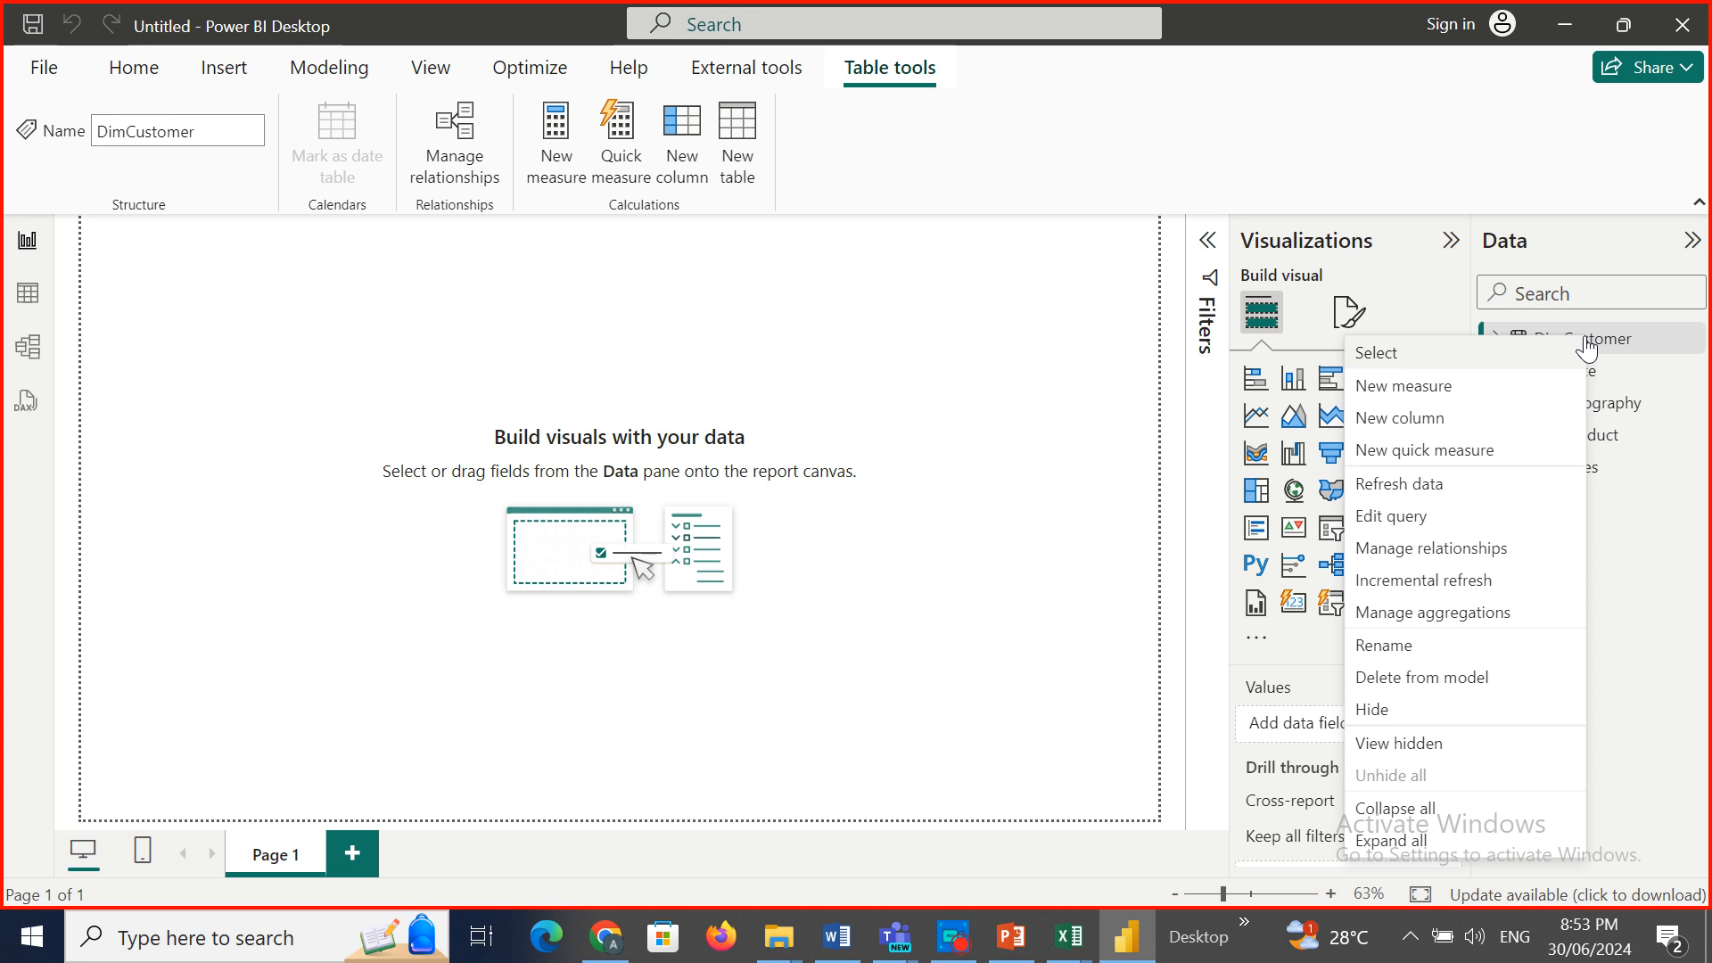
click(1437, 650)
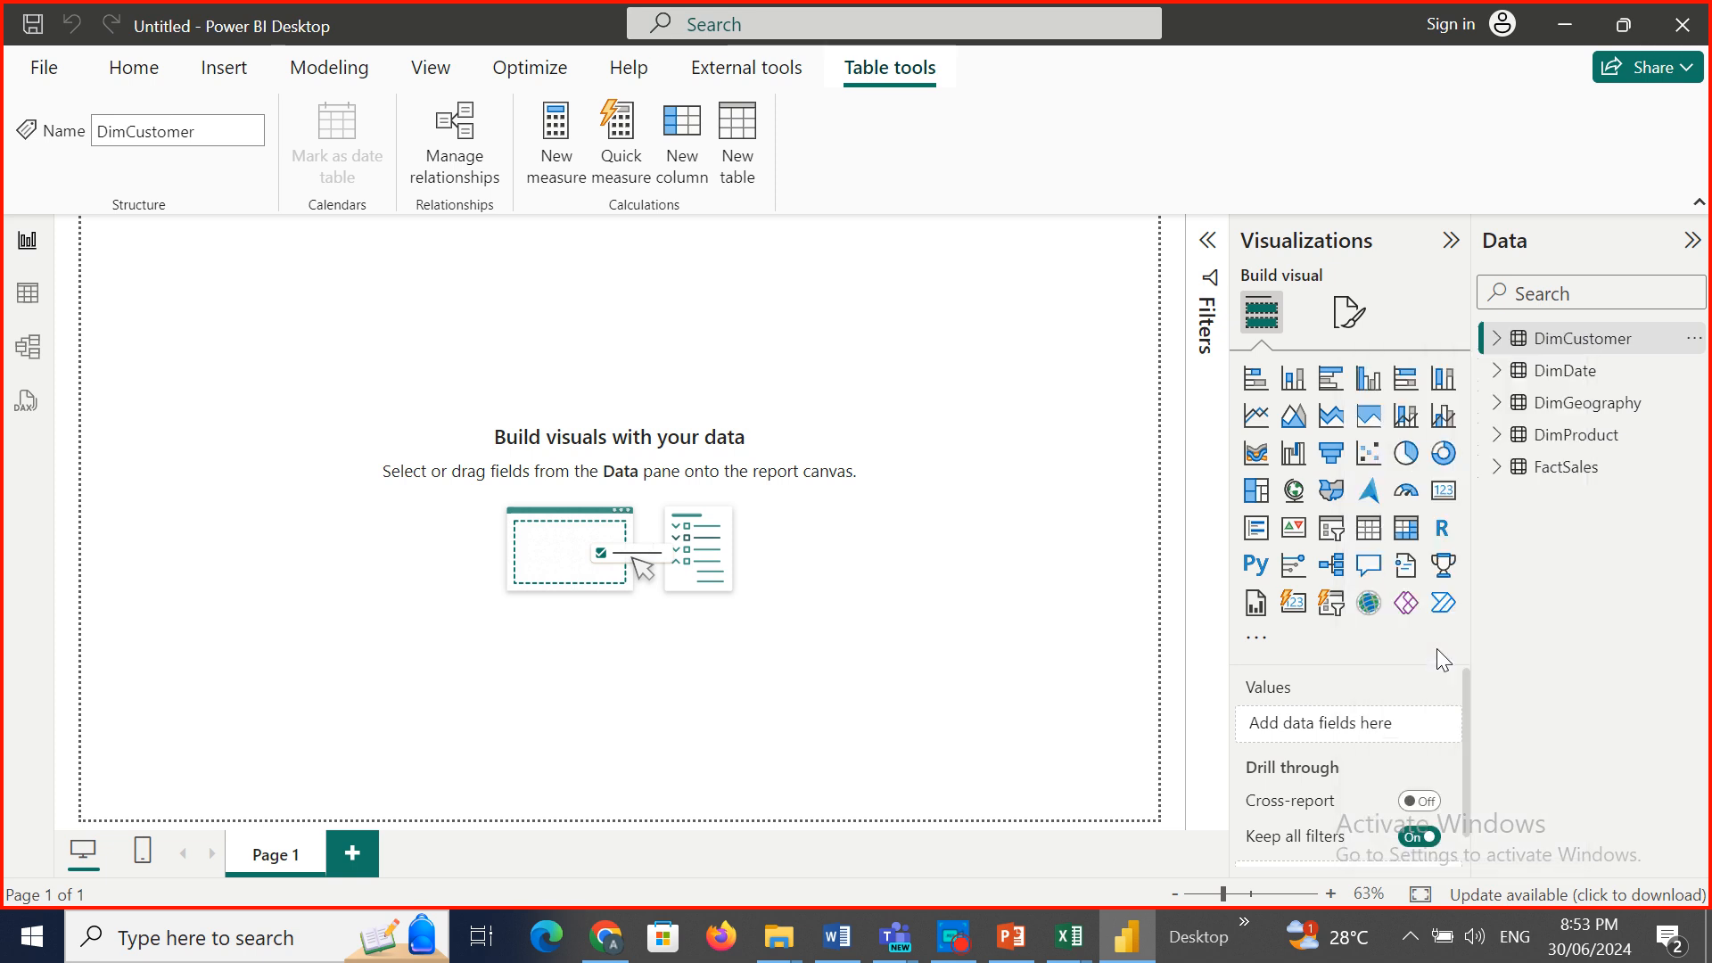
click(1574, 340)
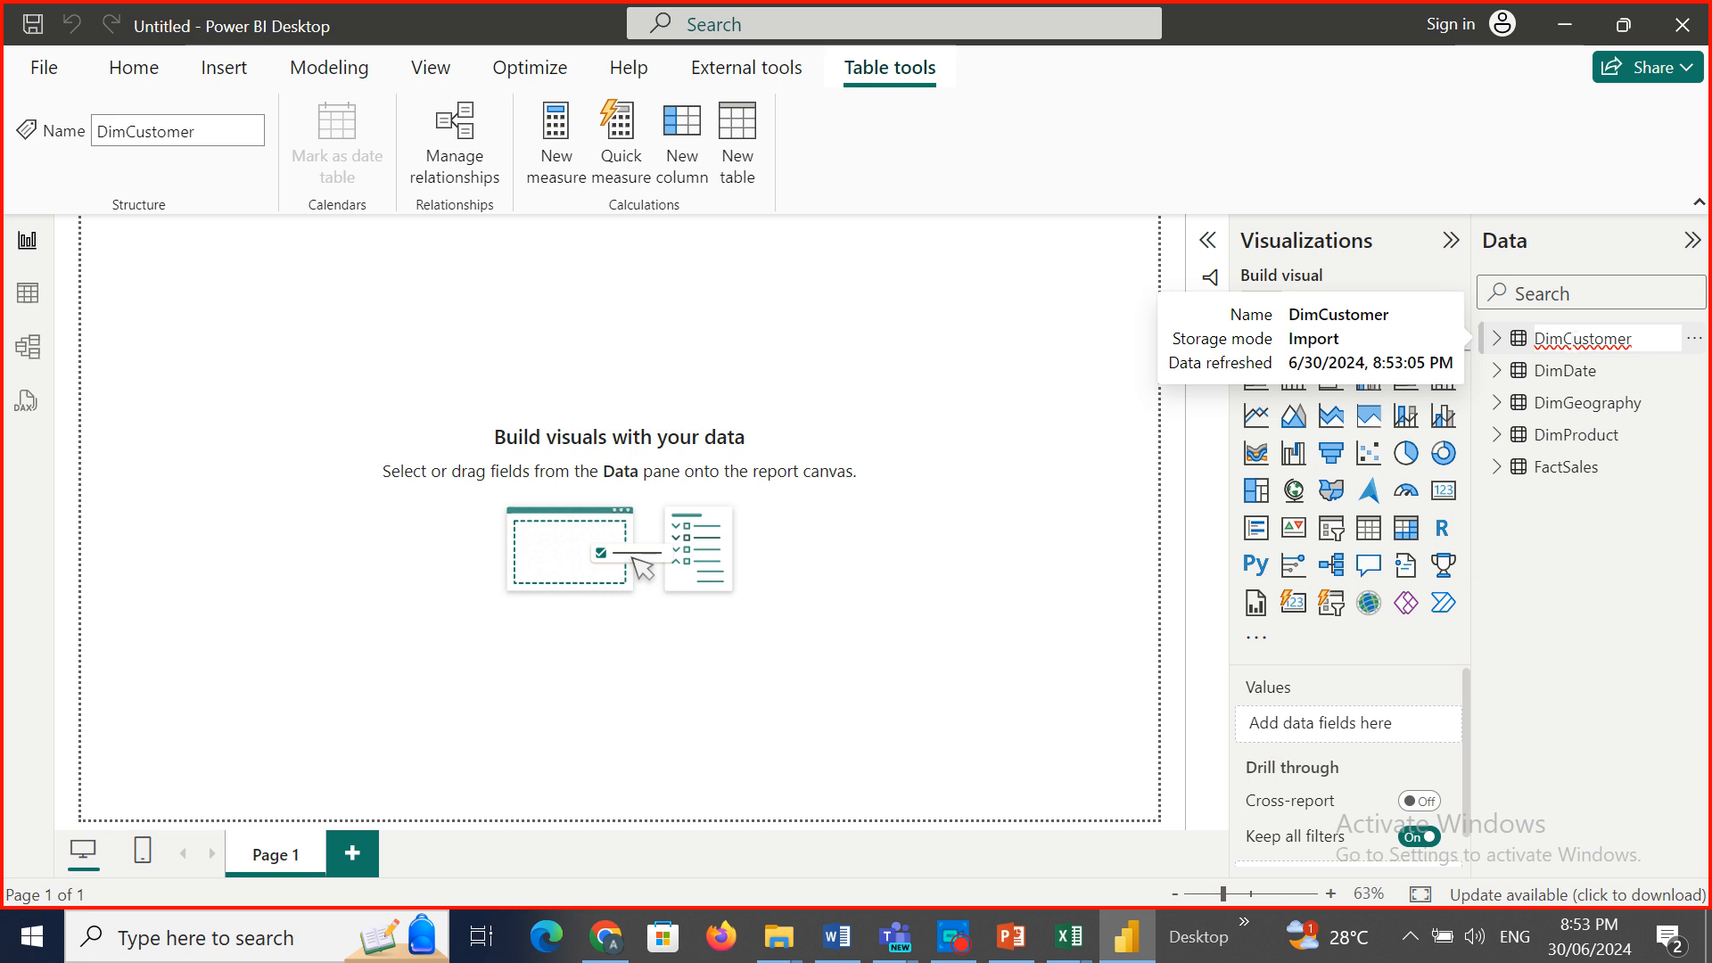
key(BackSpace)
key(BackSpace)
key(BackSpace)
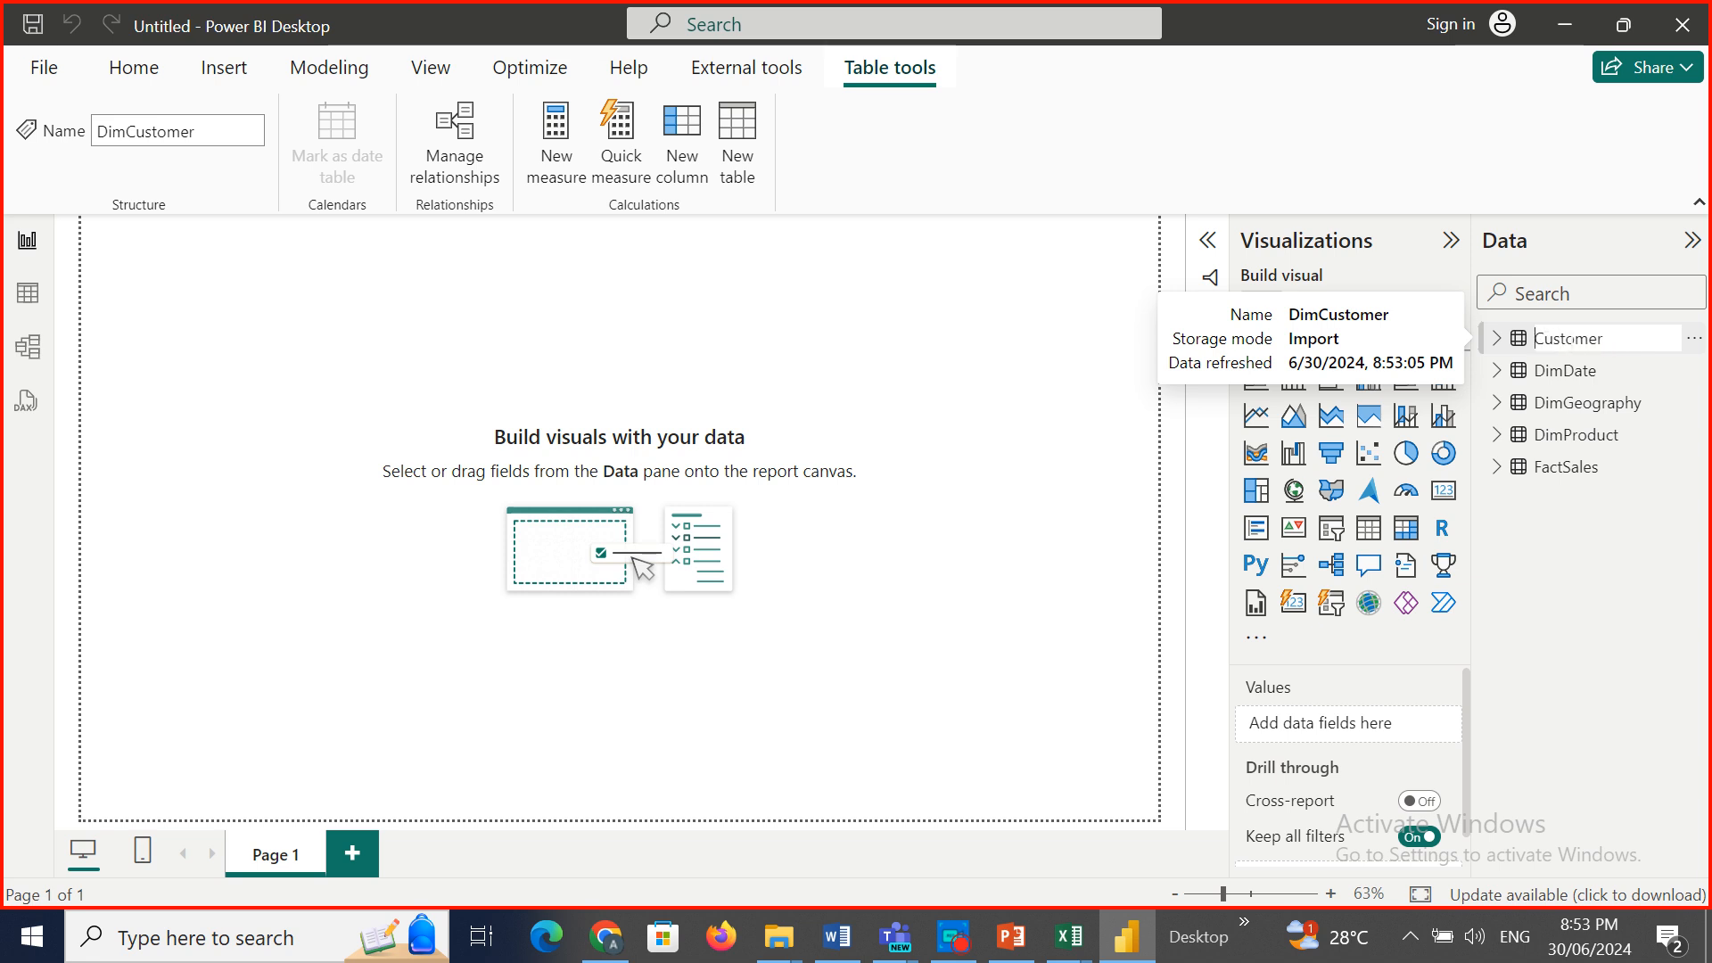
key(Return)
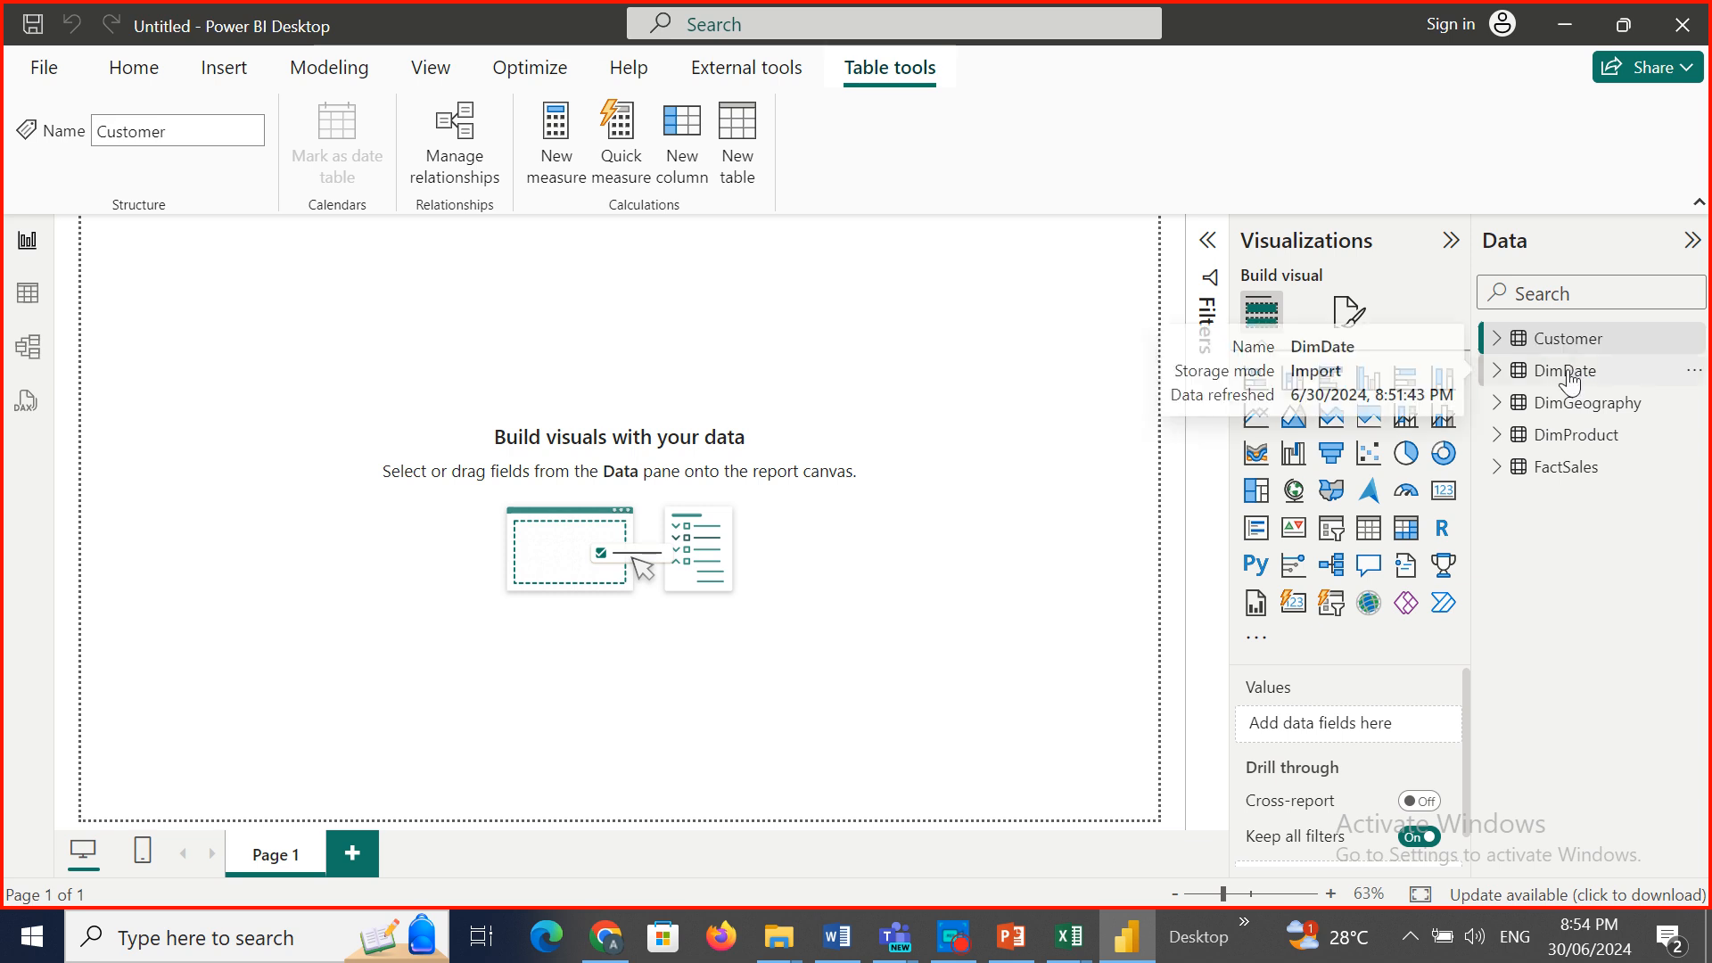
Rename the DimDate table in the data model as Date.
right_click(1568, 371)
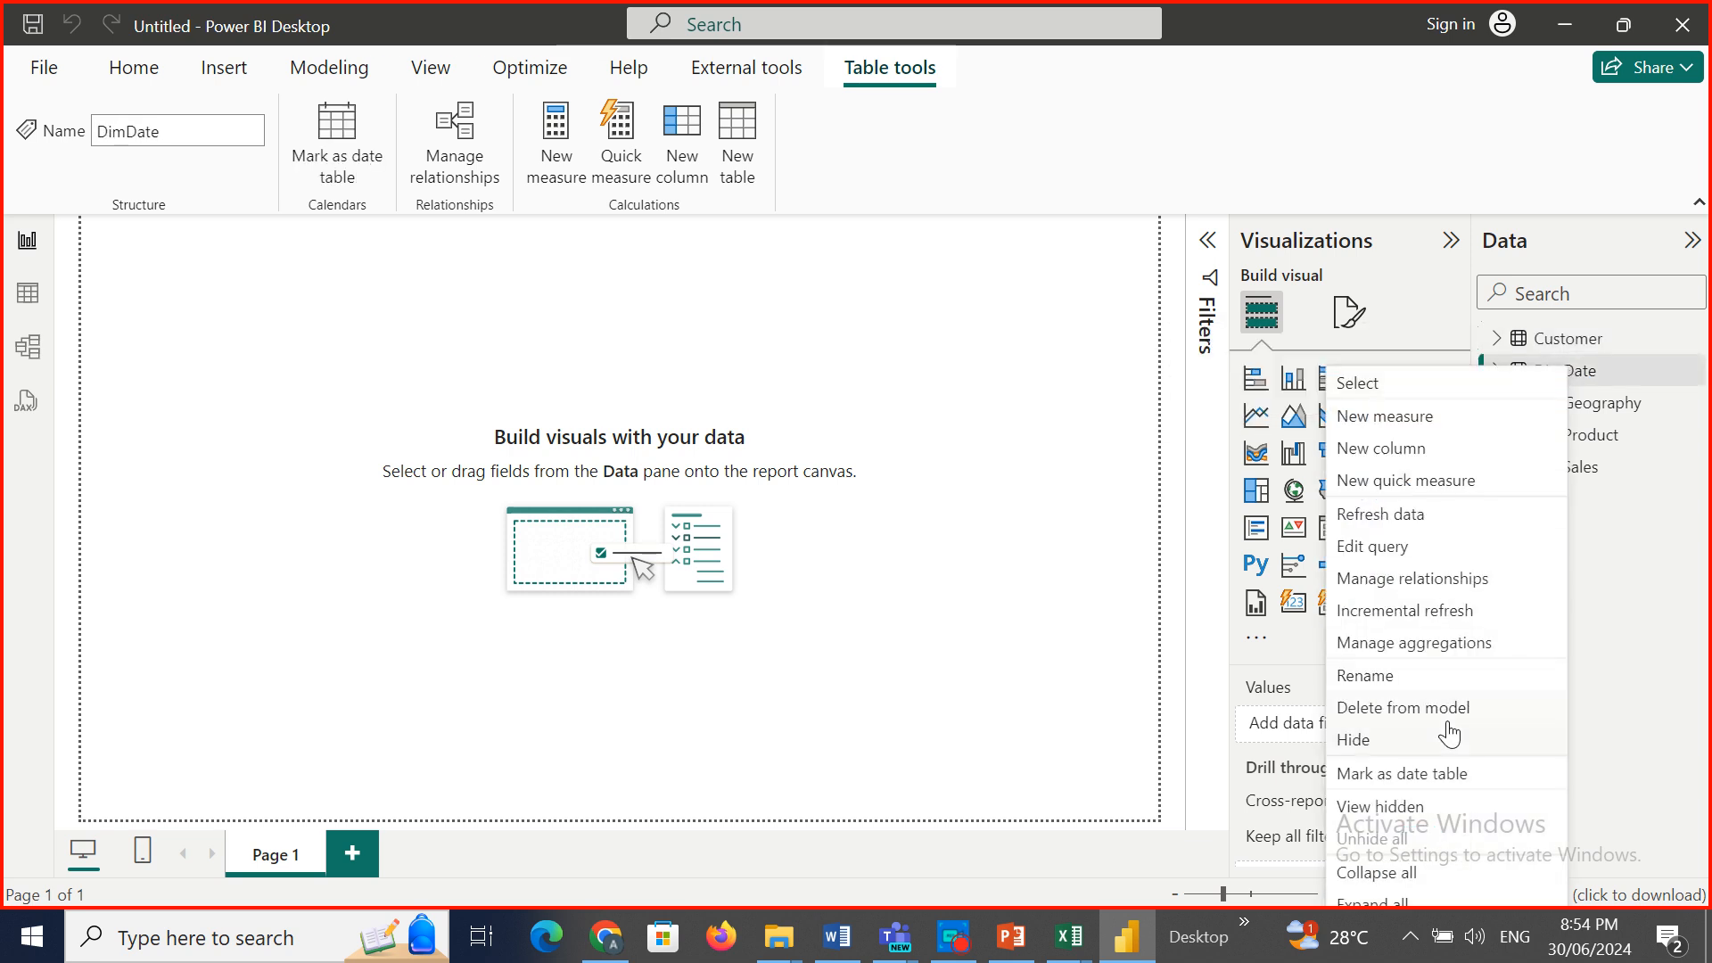
click(1409, 676)
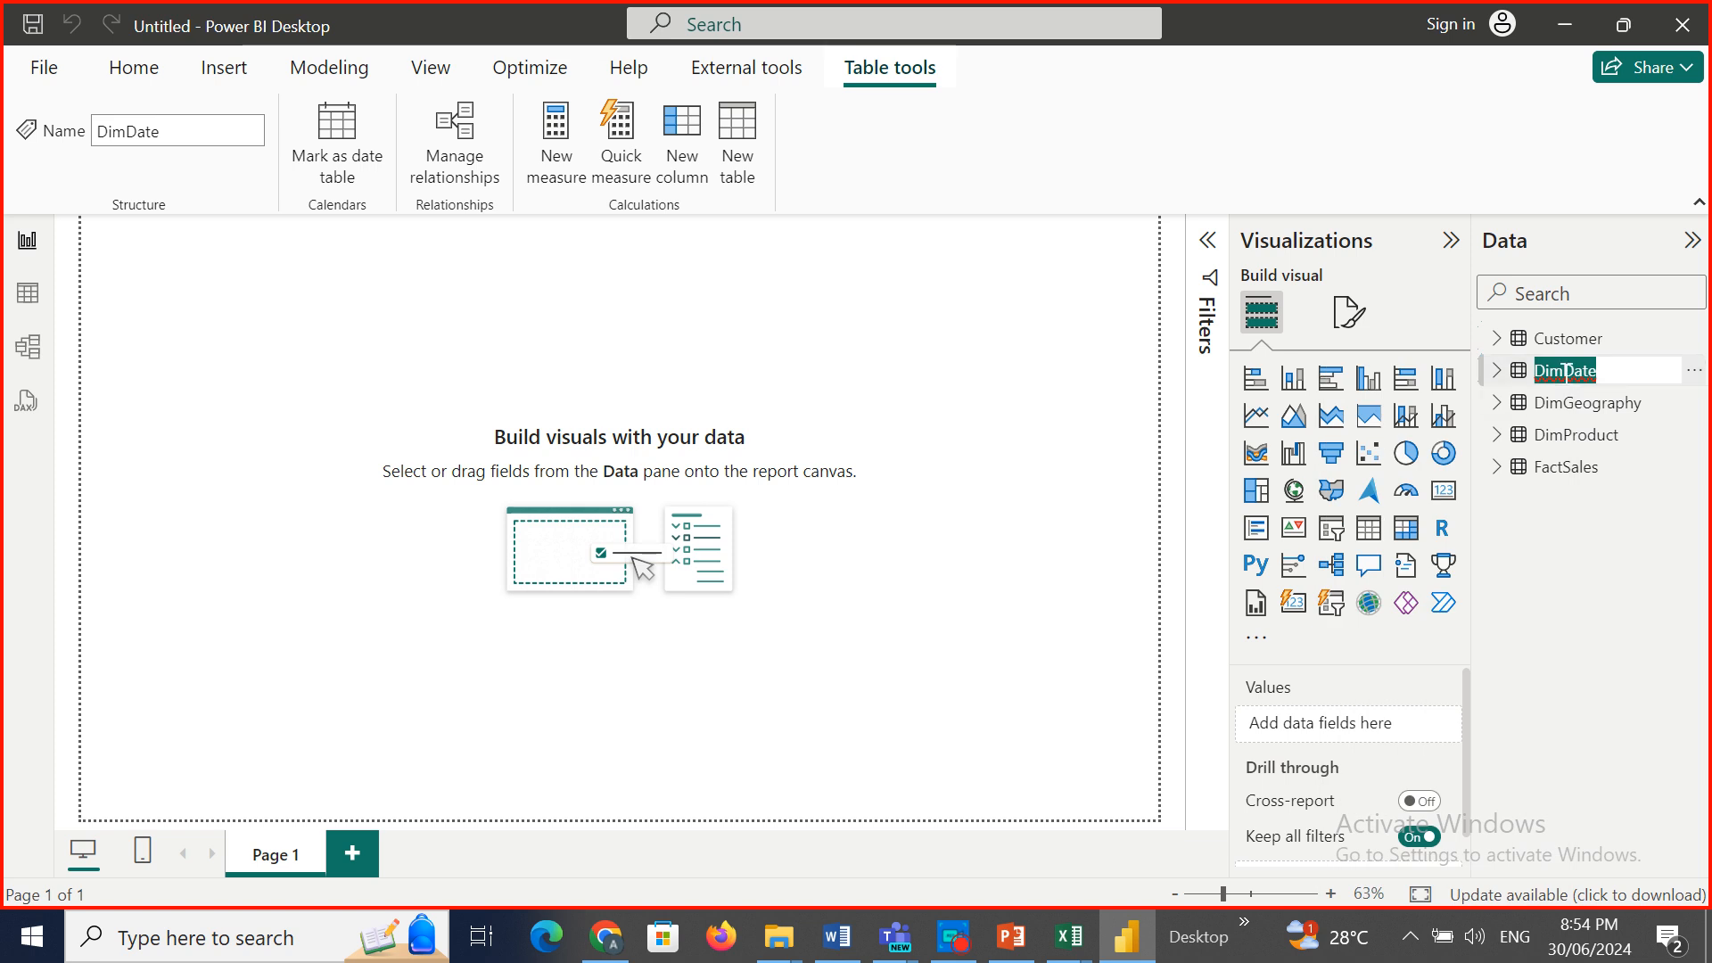
click(1567, 370)
key(BackSpace)
key(BackSpace)
key(BackSpace)
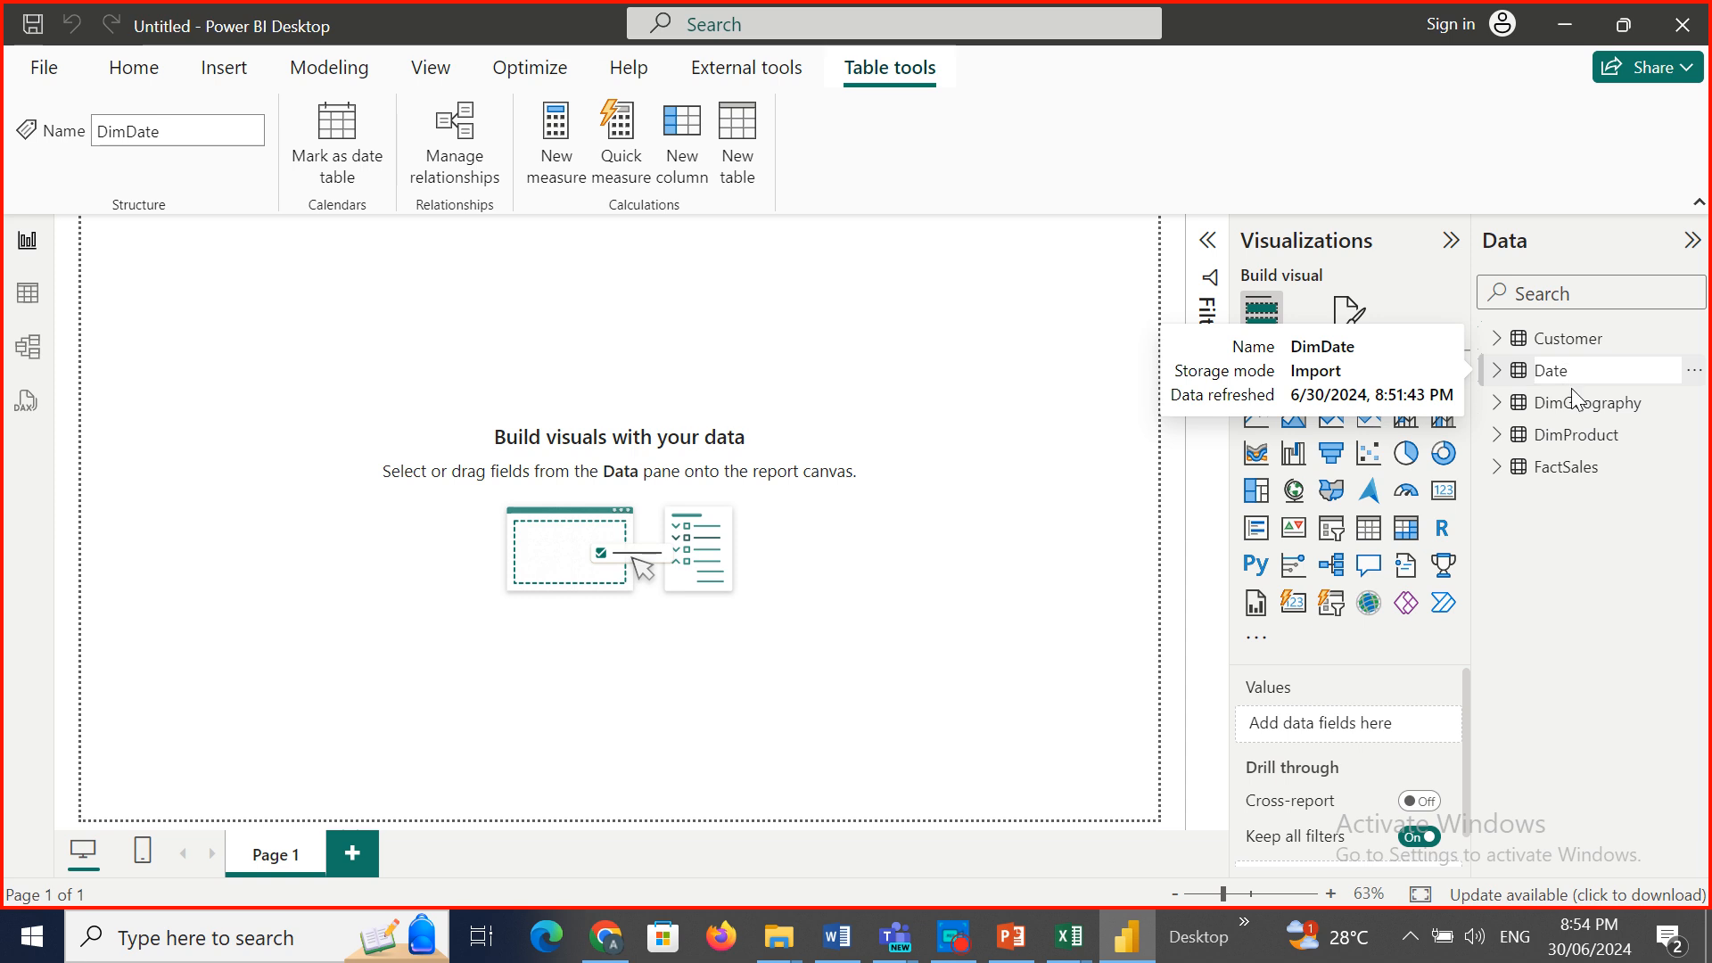
key(Return)
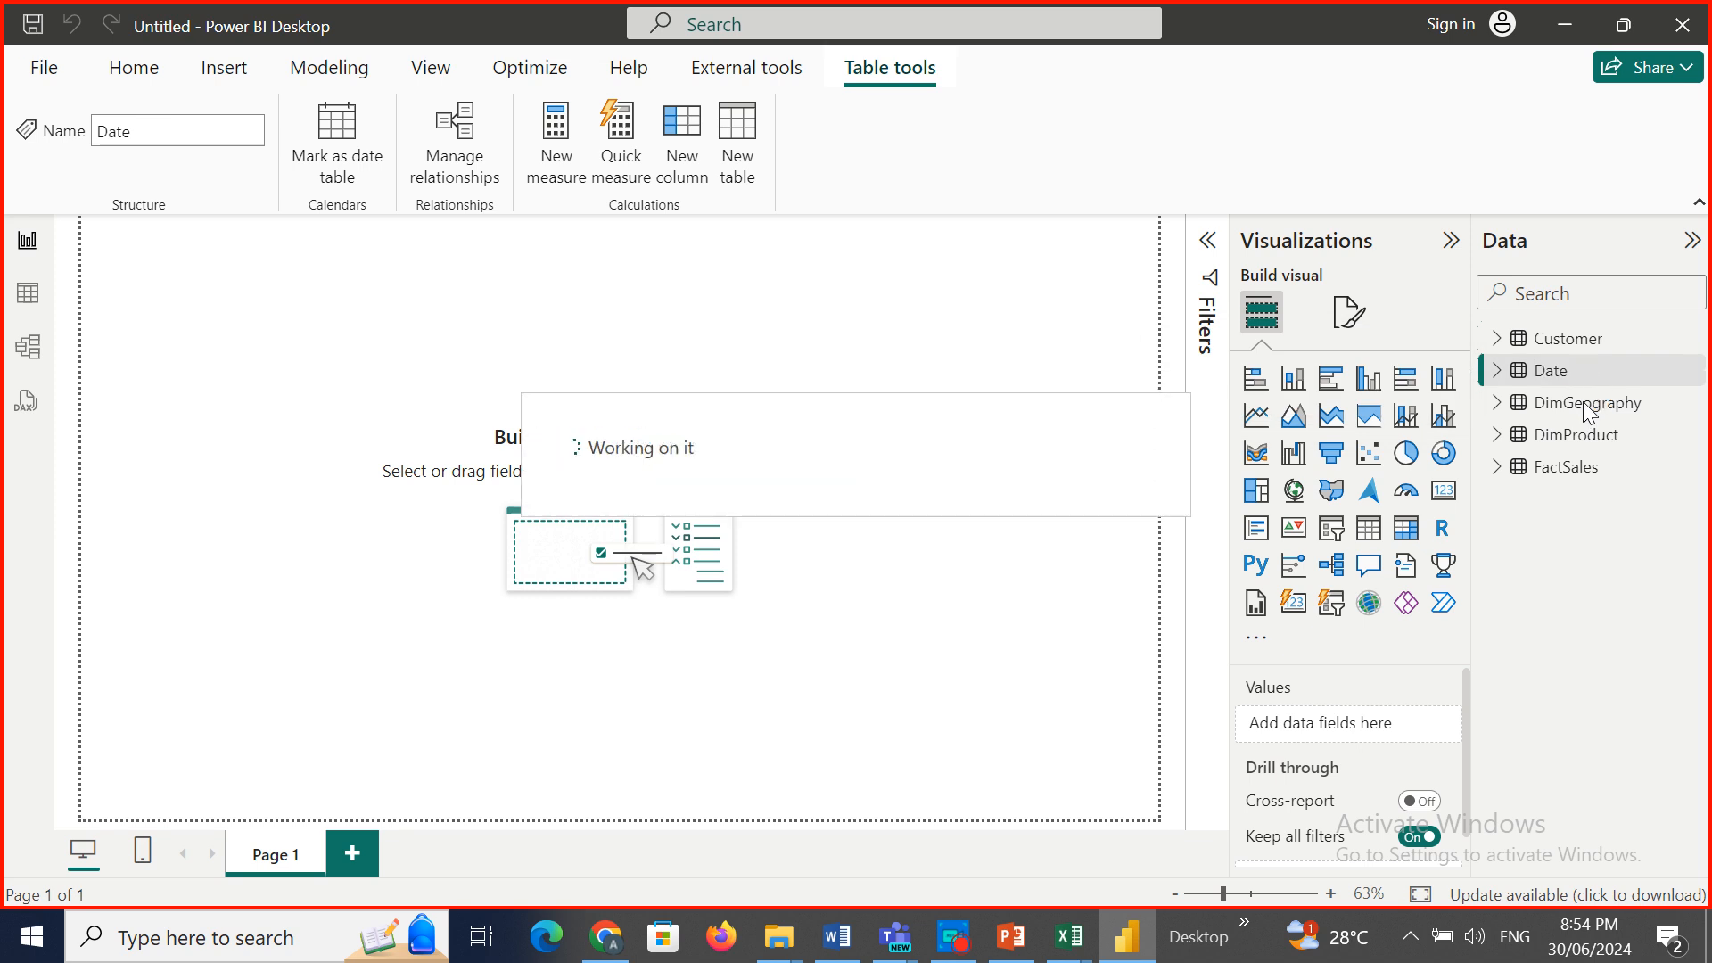
Rename the DimGeography table in the data model as Geography.
click(1586, 406)
right_click(1586, 410)
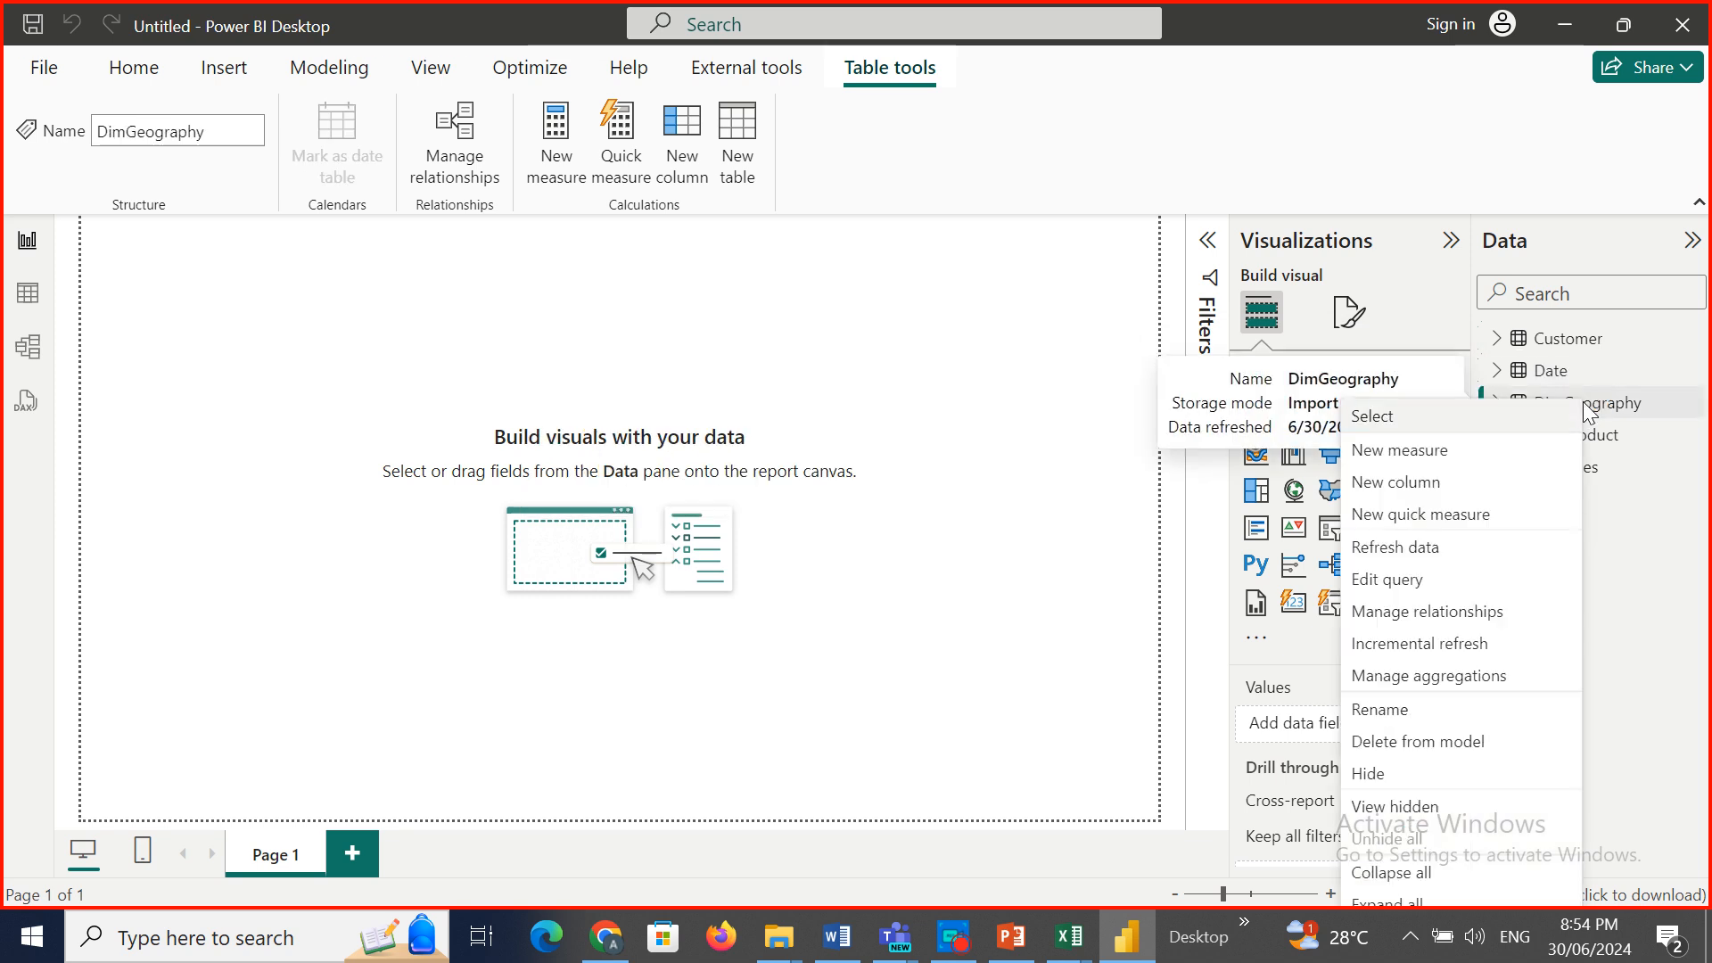
click(1418, 713)
click(1563, 403)
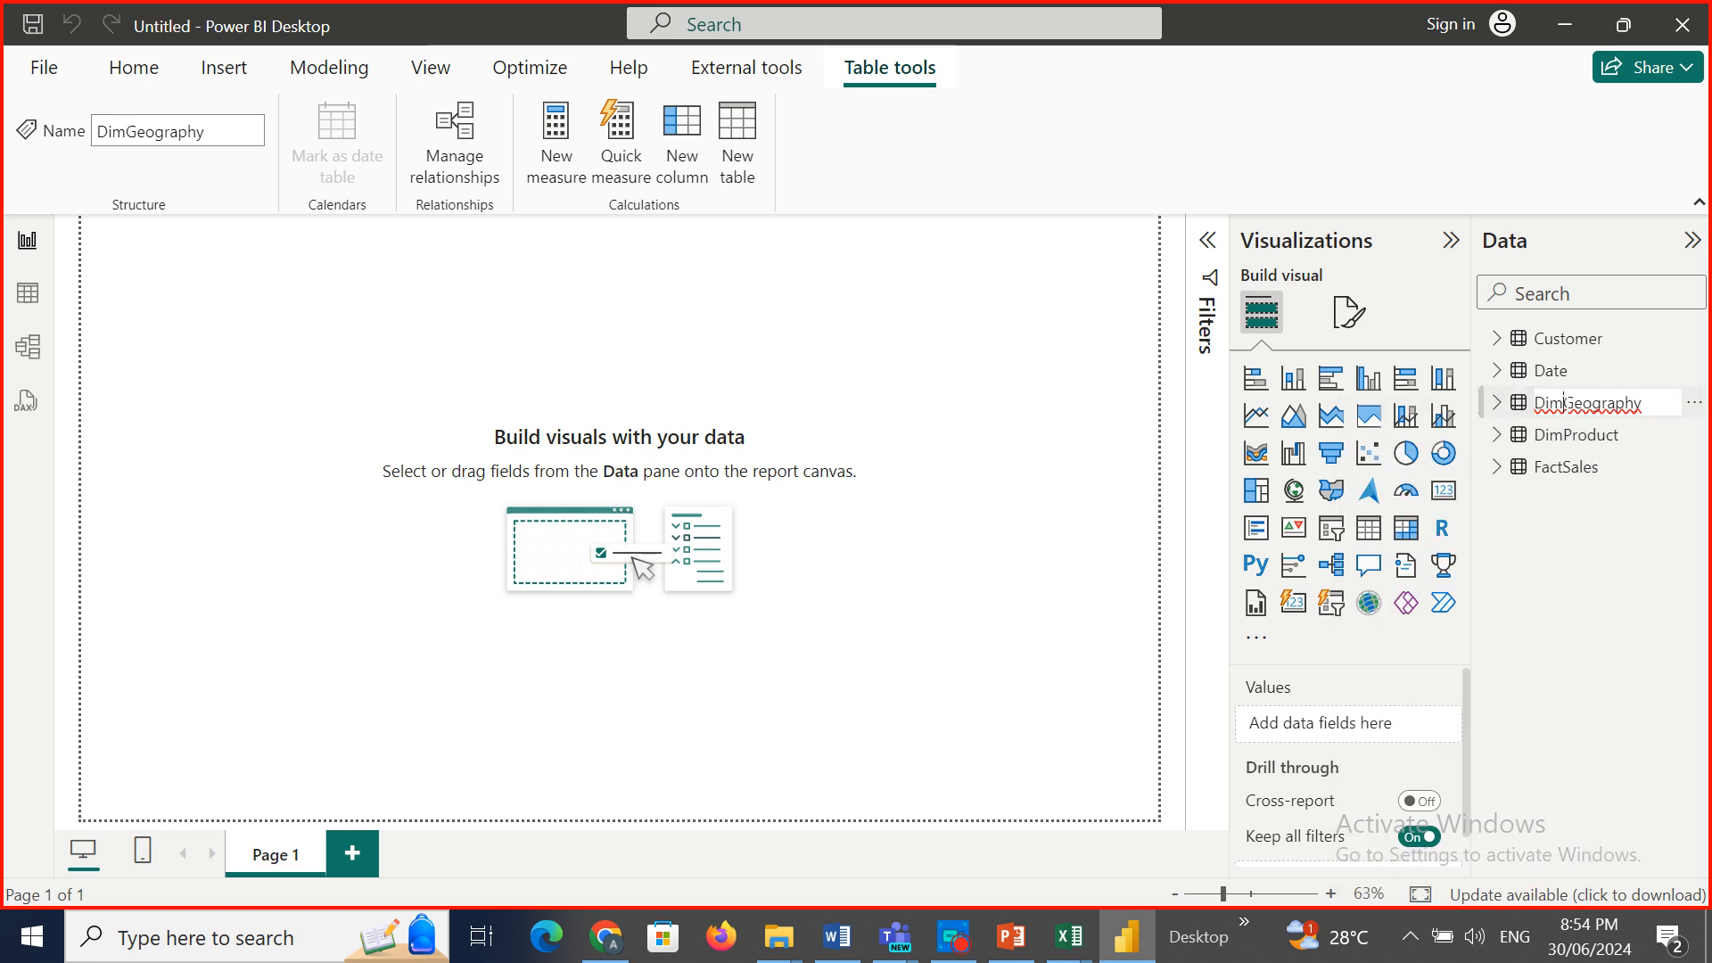
key(BackSpace)
key(BackSpace)
key(BackSpace)
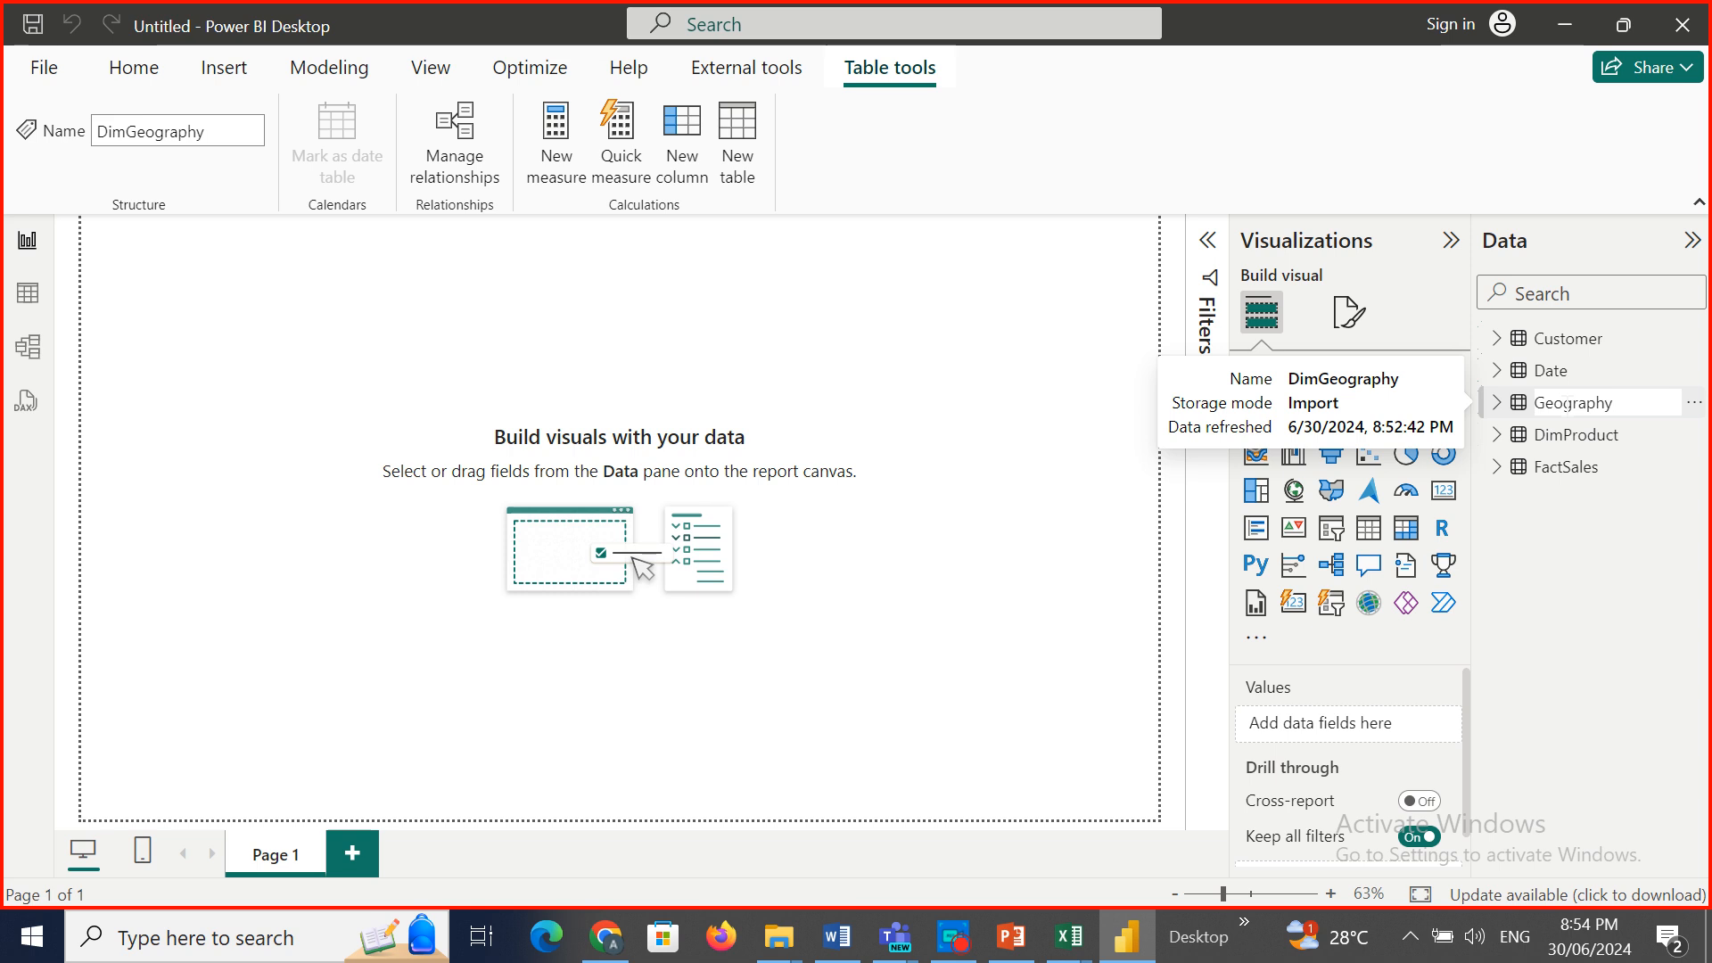
key(Return)
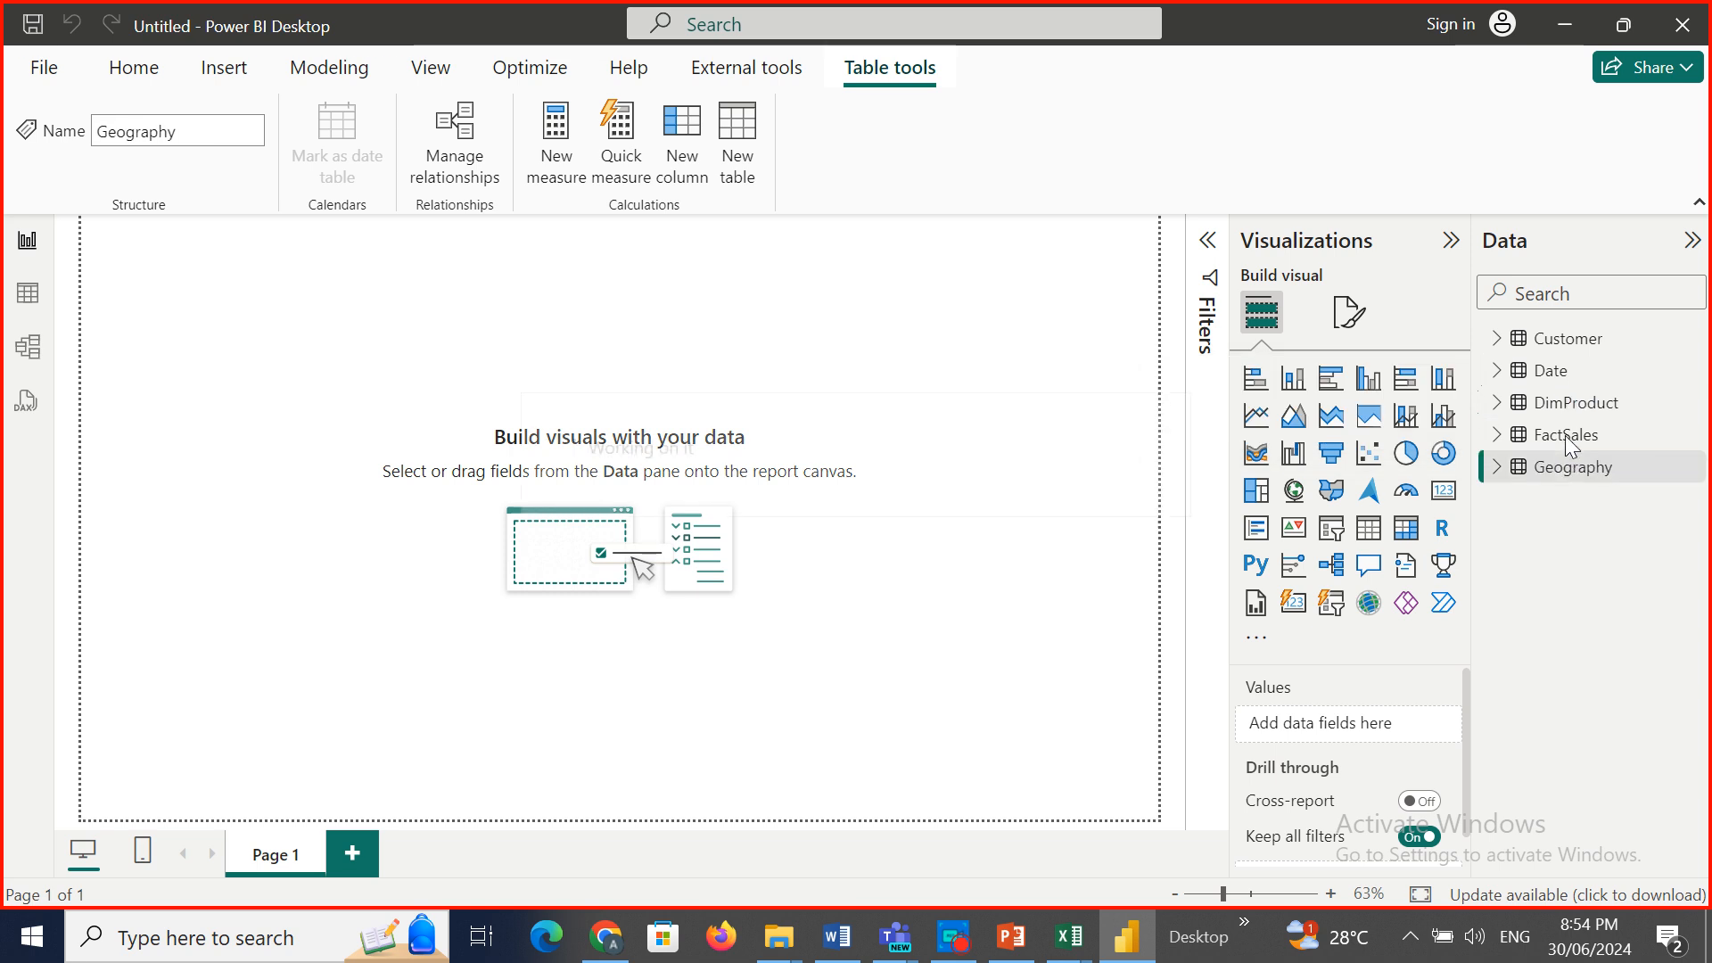
Rename the FactSales table in the data model as Sales.
right_click(1567, 445)
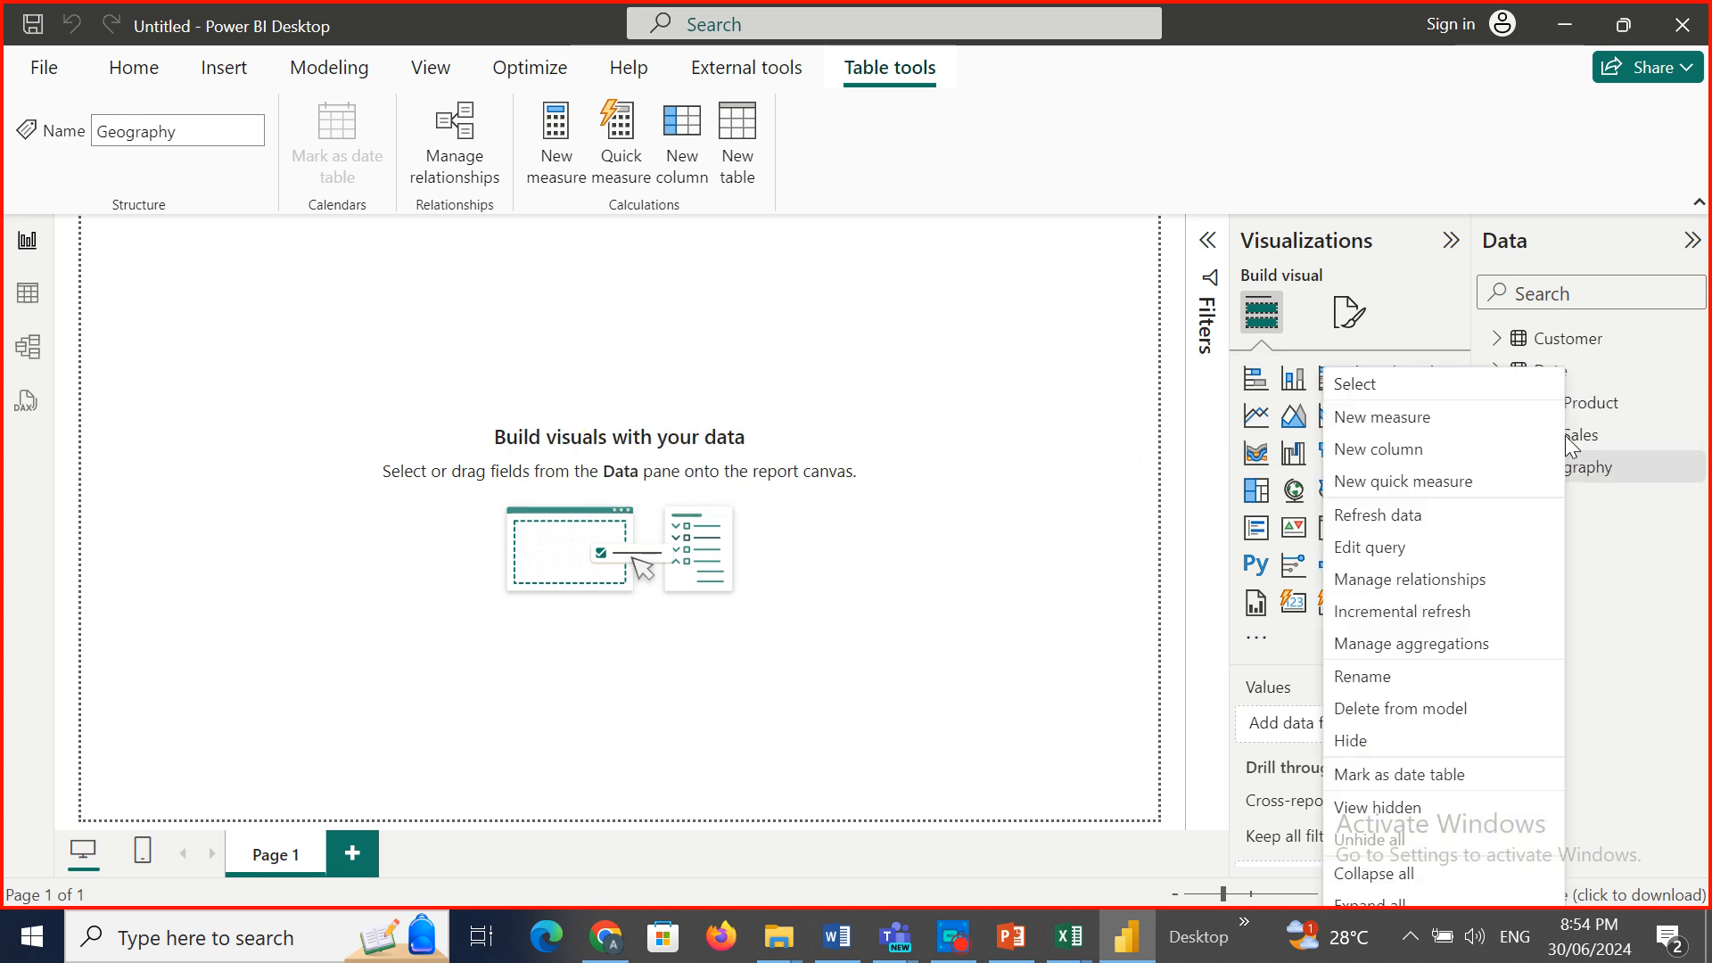
click(1374, 677)
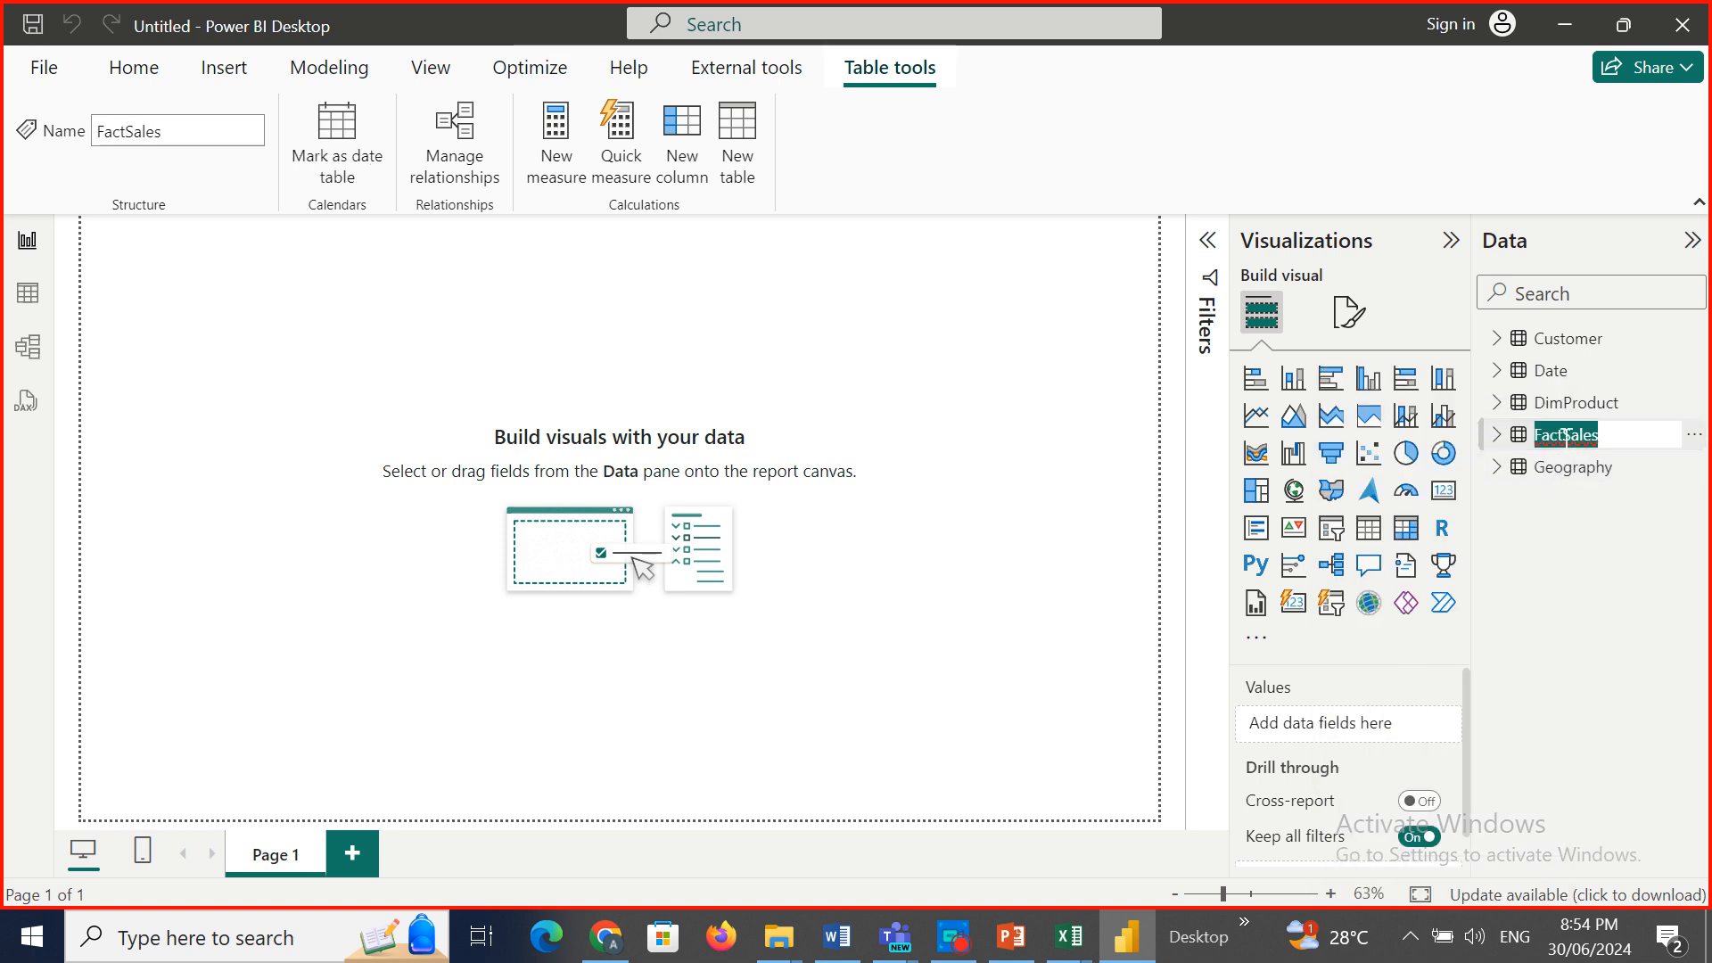
click(1565, 436)
key(BackSpace)
key(BackSpace)
key(BackSpace)
key(BackSpace)
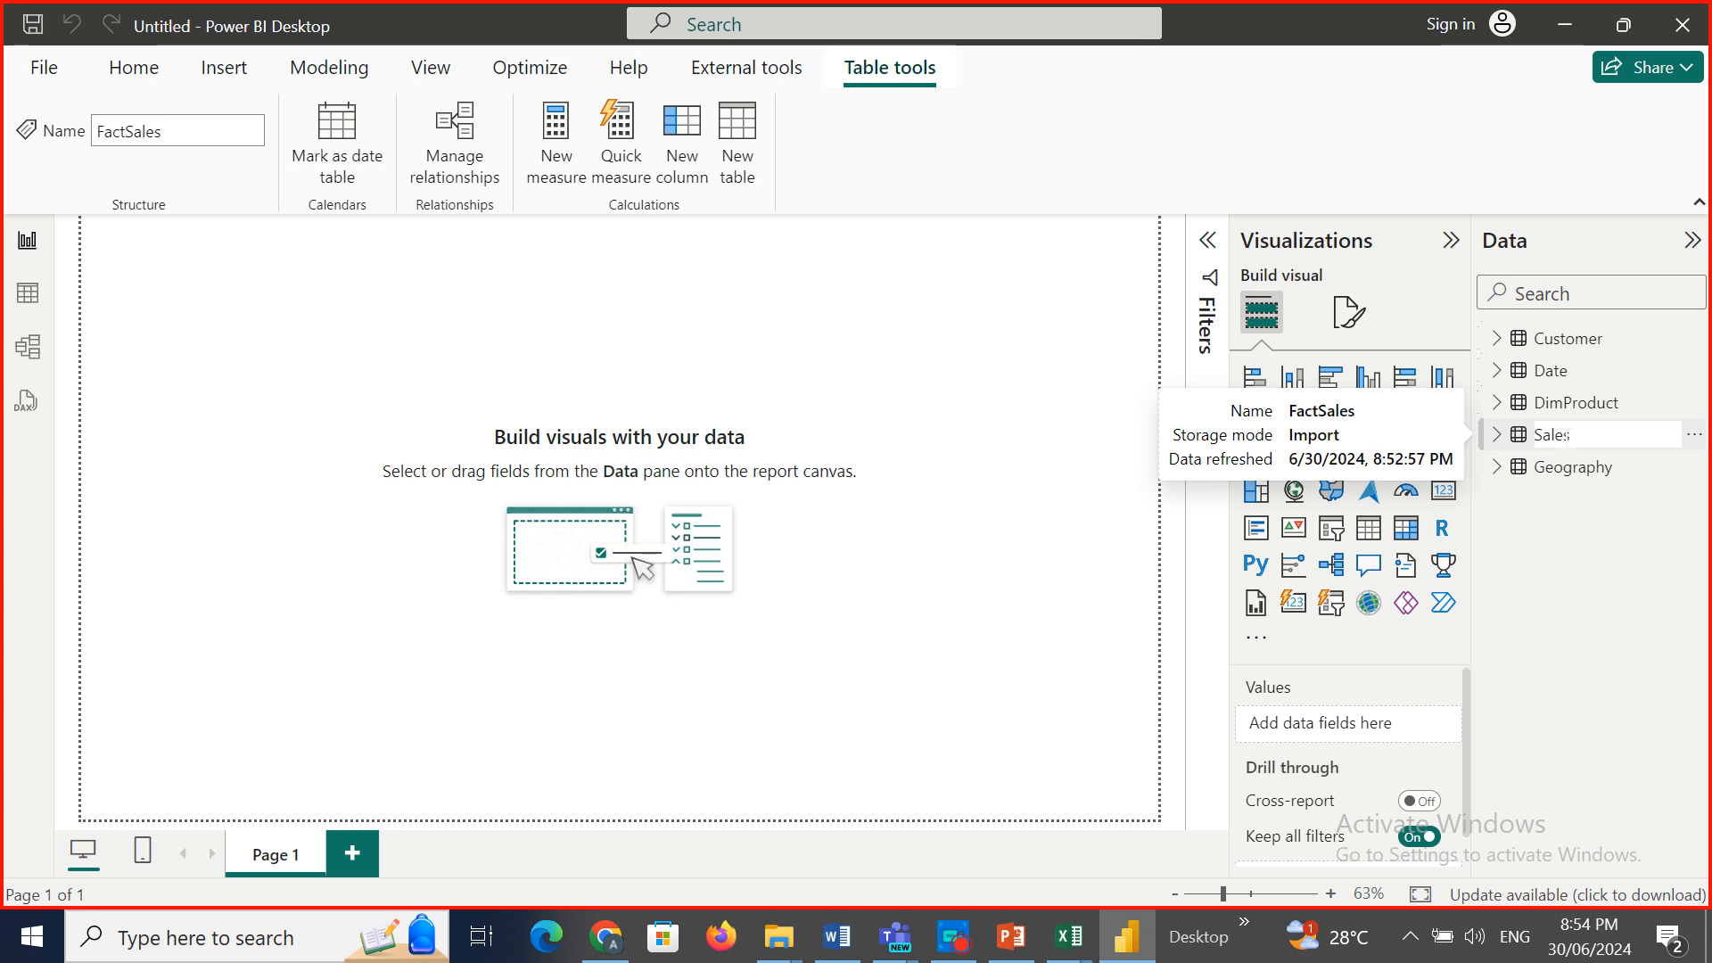
key(Return)
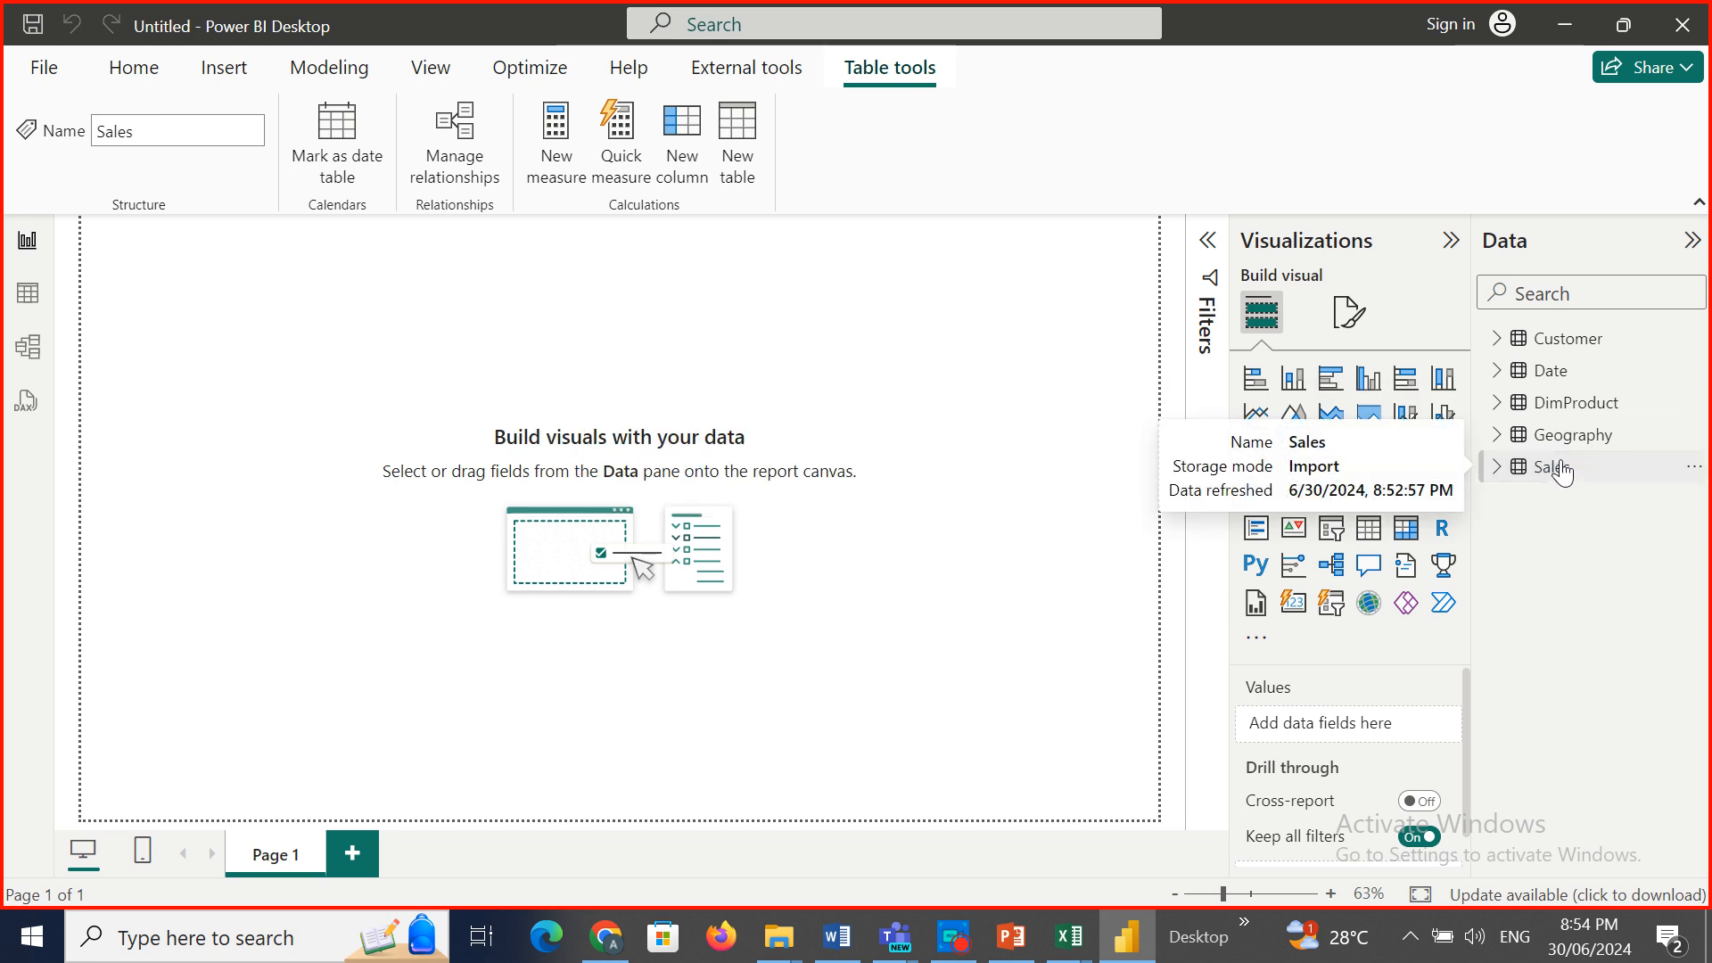
click(1559, 477)
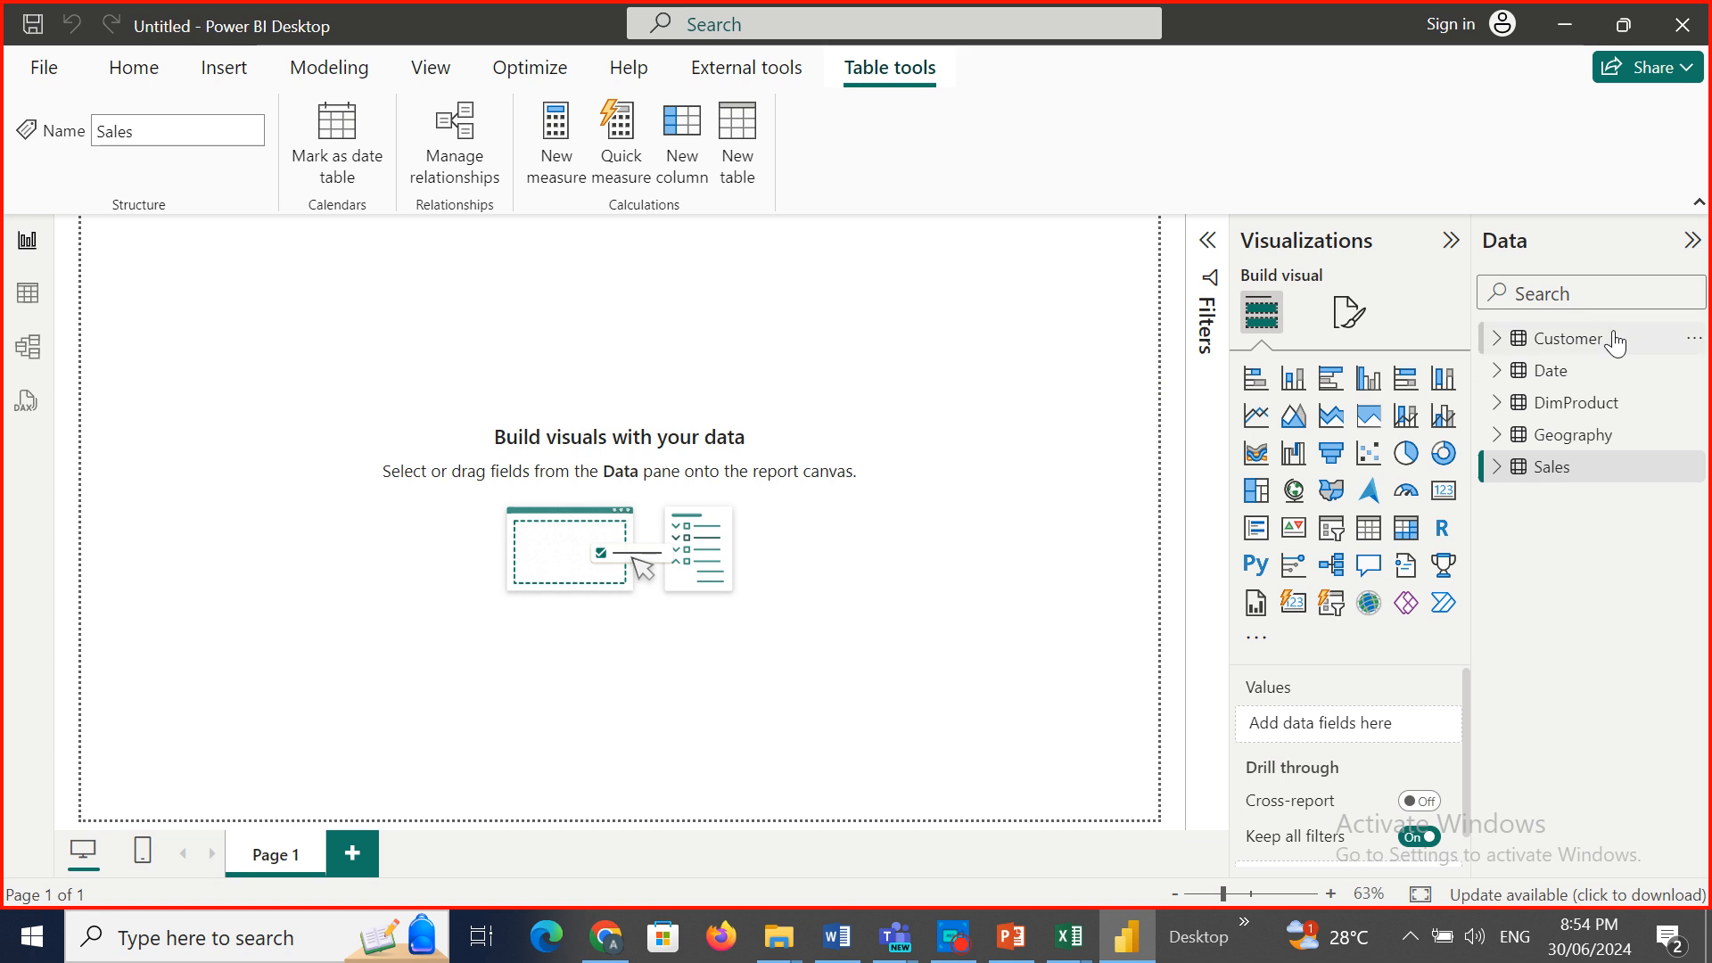
Examine the fields of the Customer table and the Date table, collapsing each one again after viewing it.
mouse_move(1619, 341)
click(1500, 339)
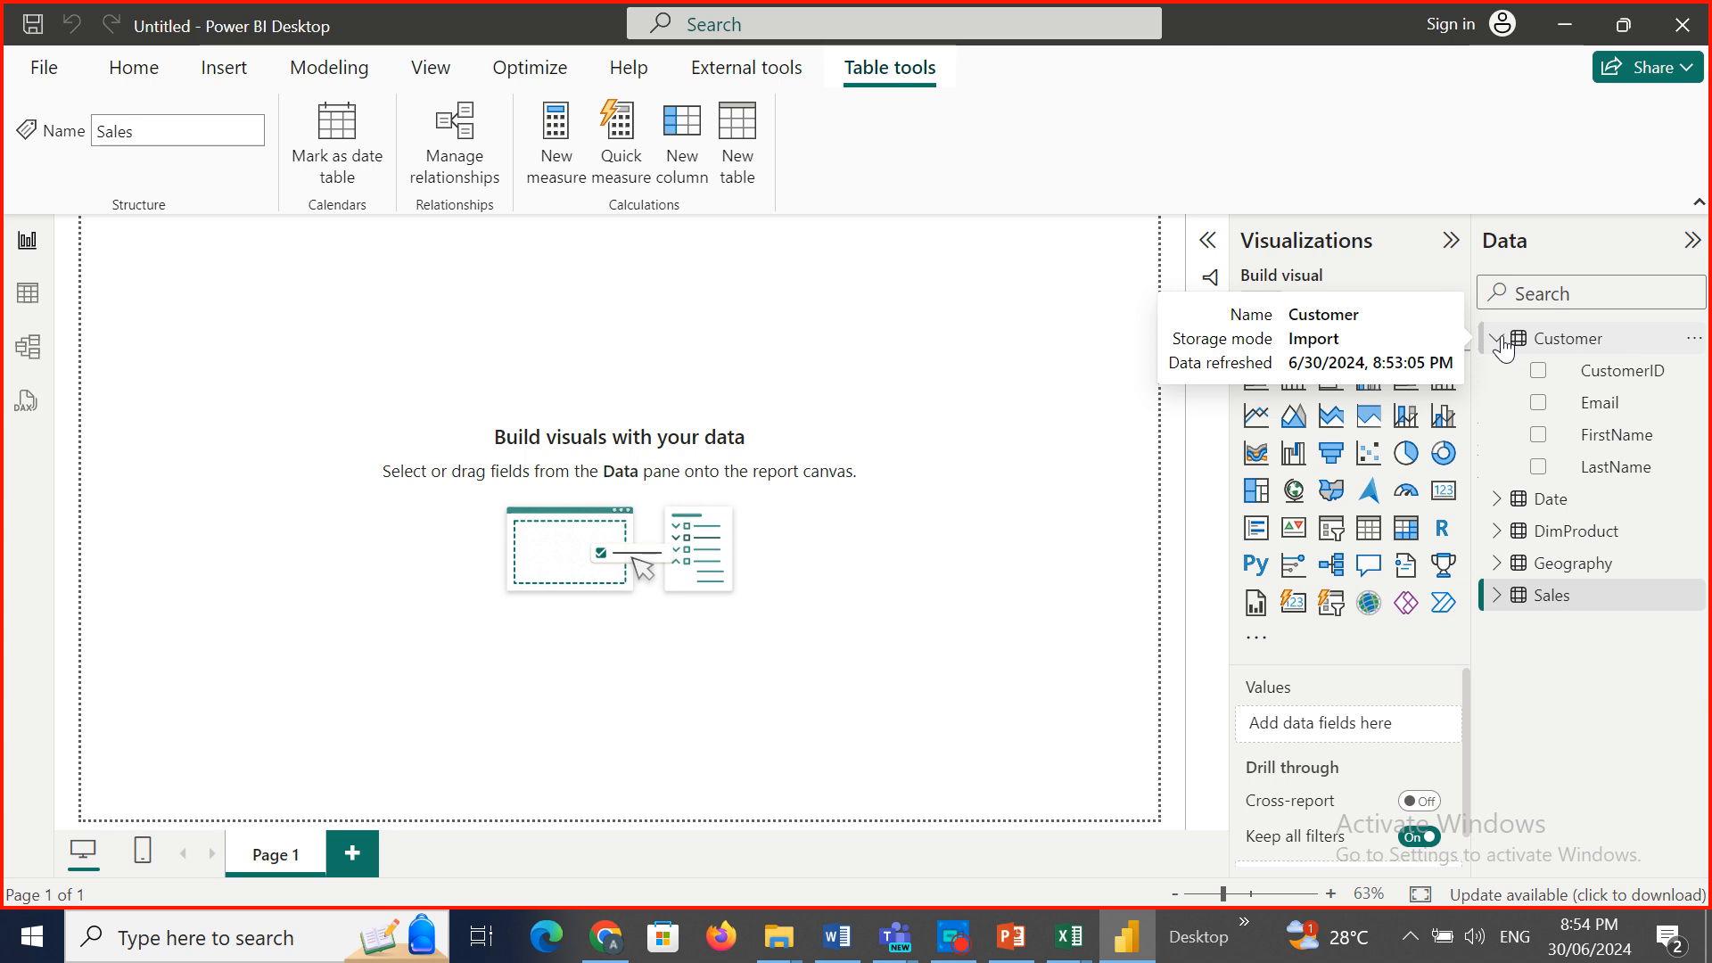
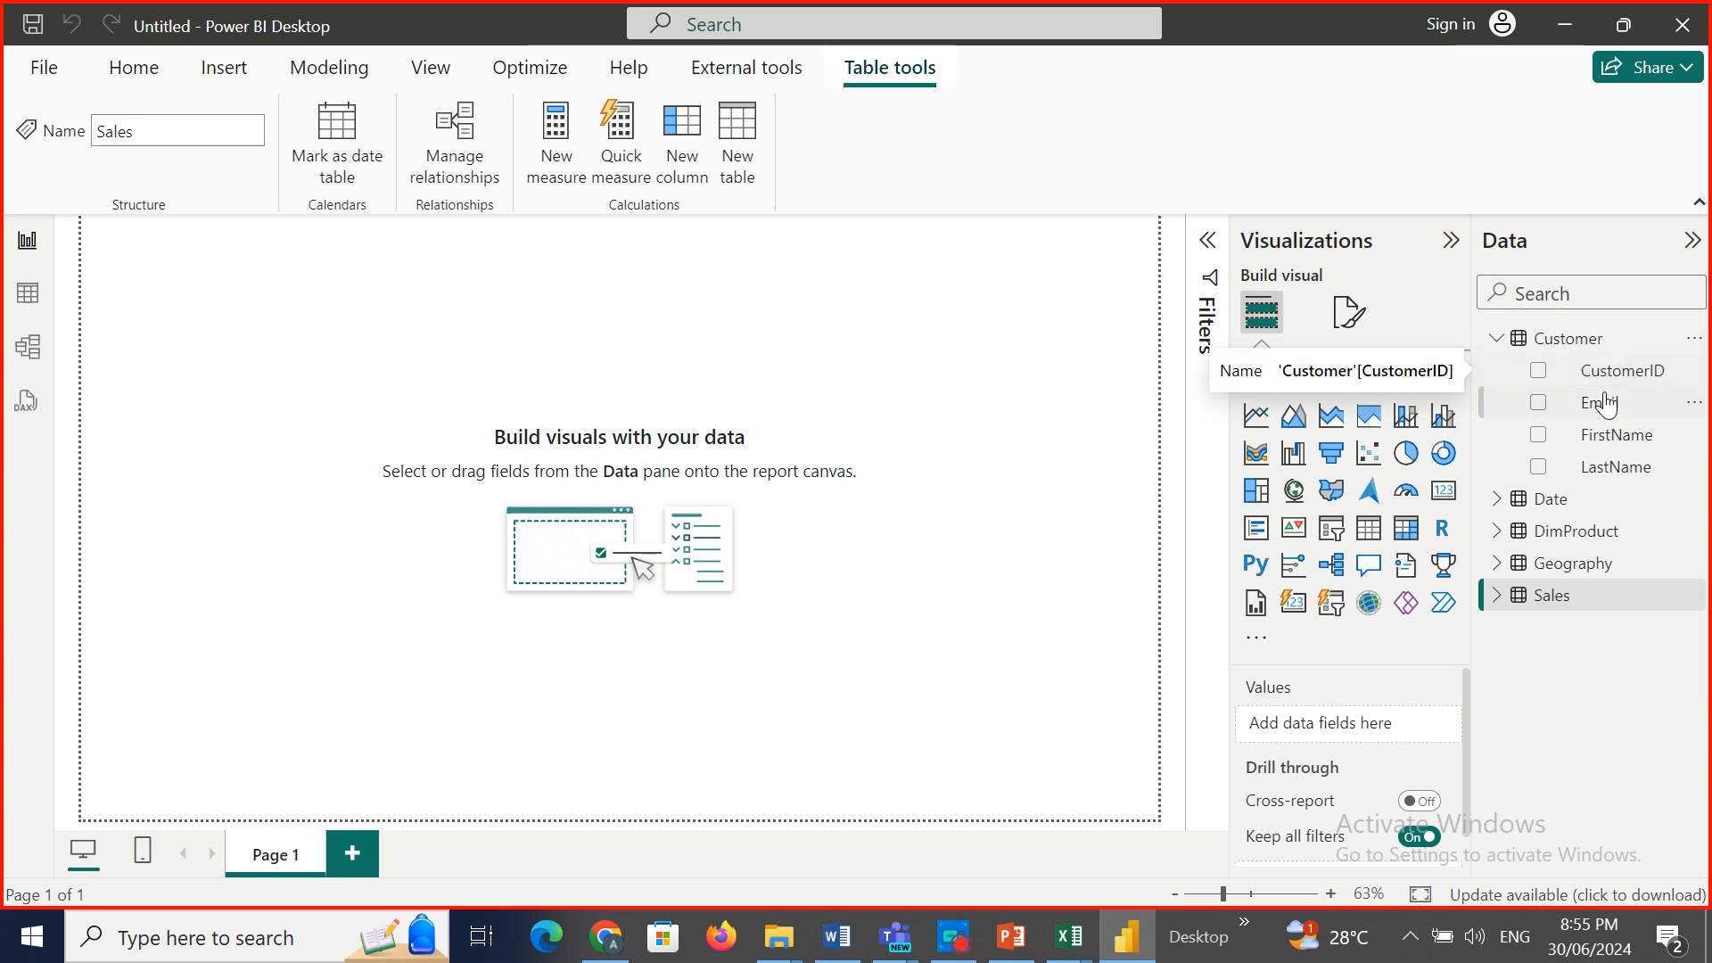
click(1497, 341)
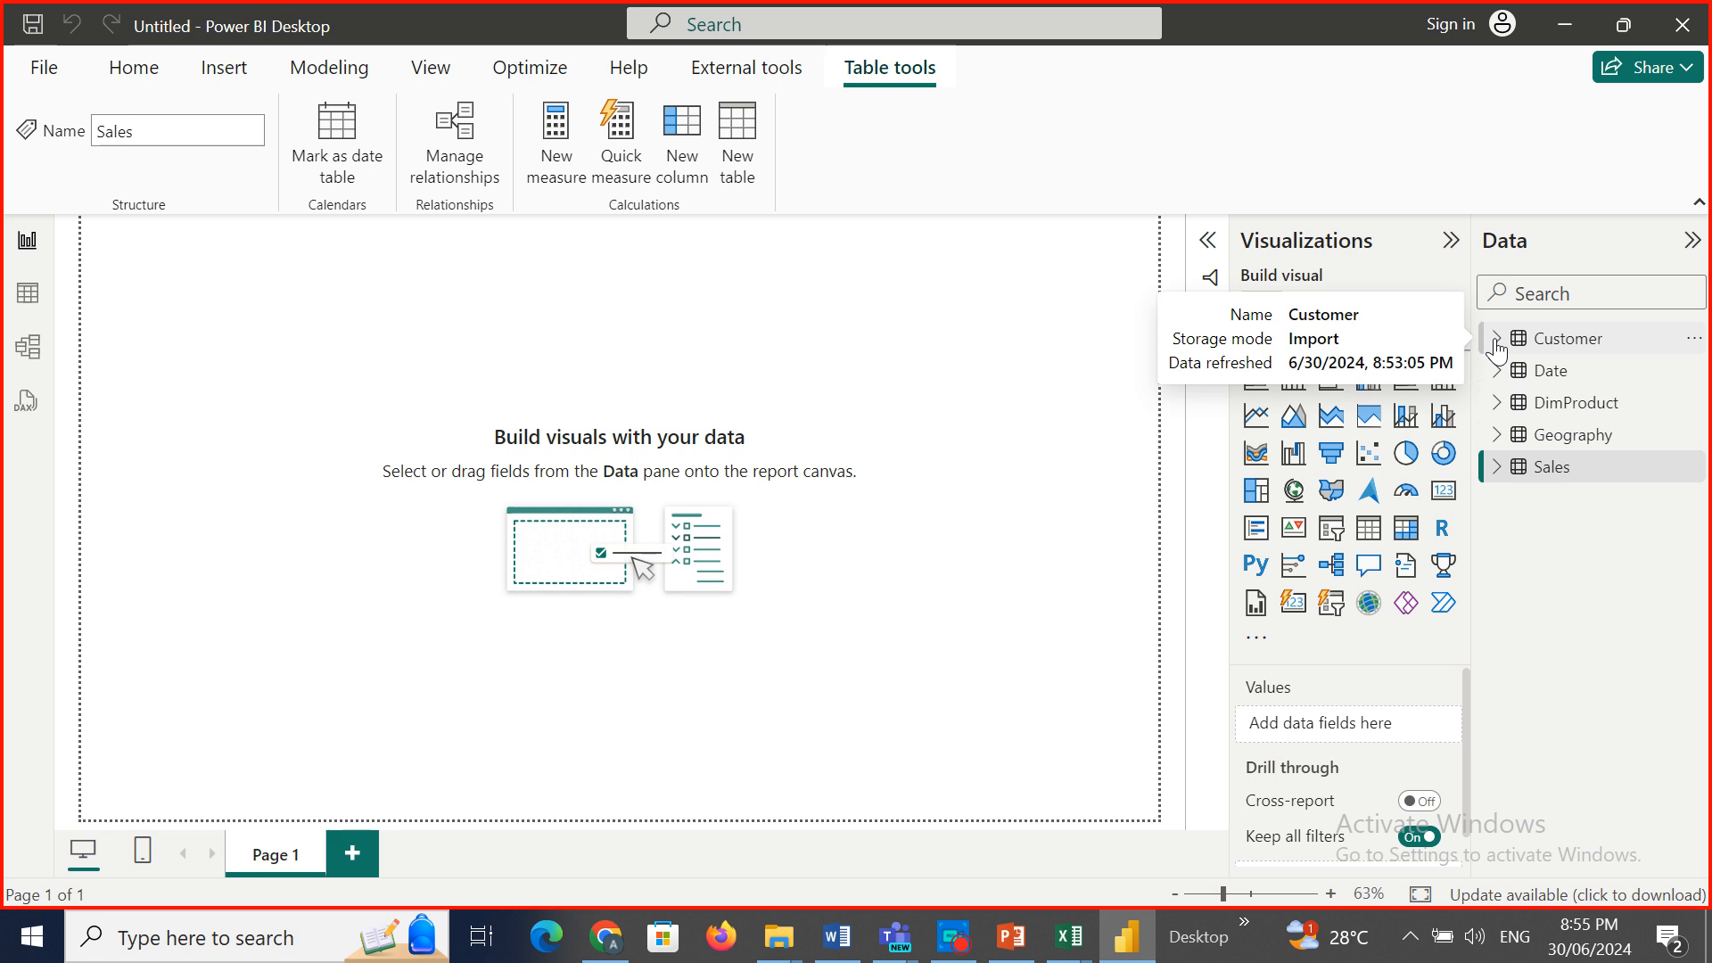
click(1497, 374)
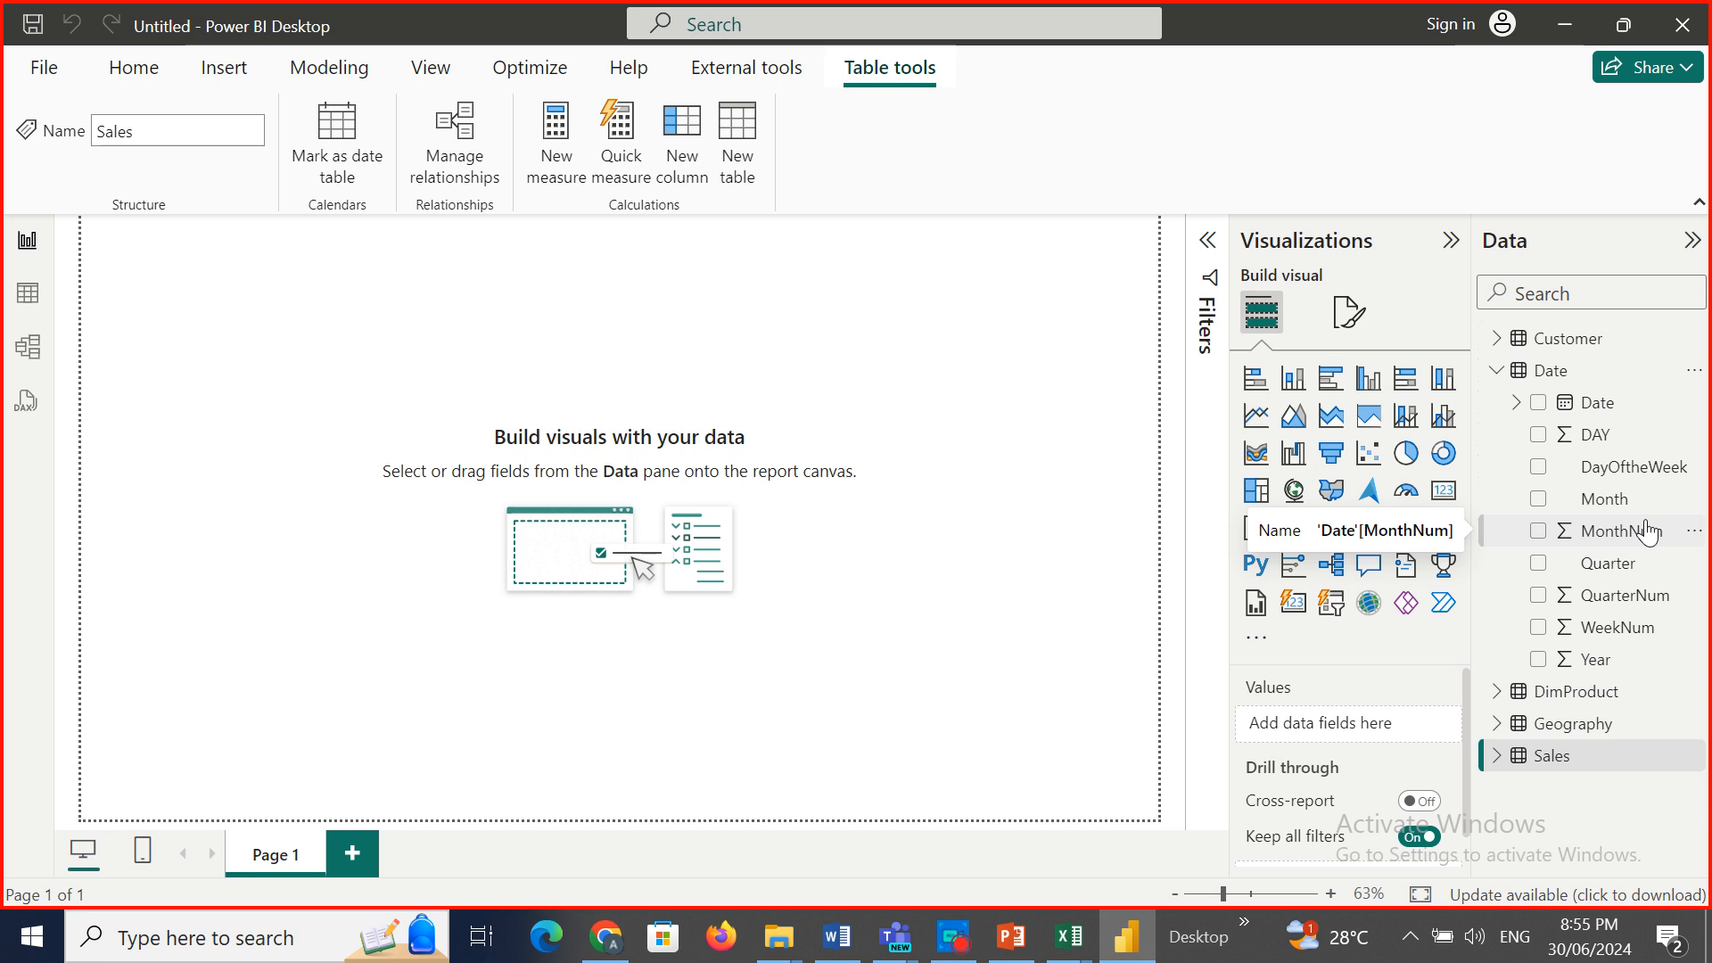
click(1495, 373)
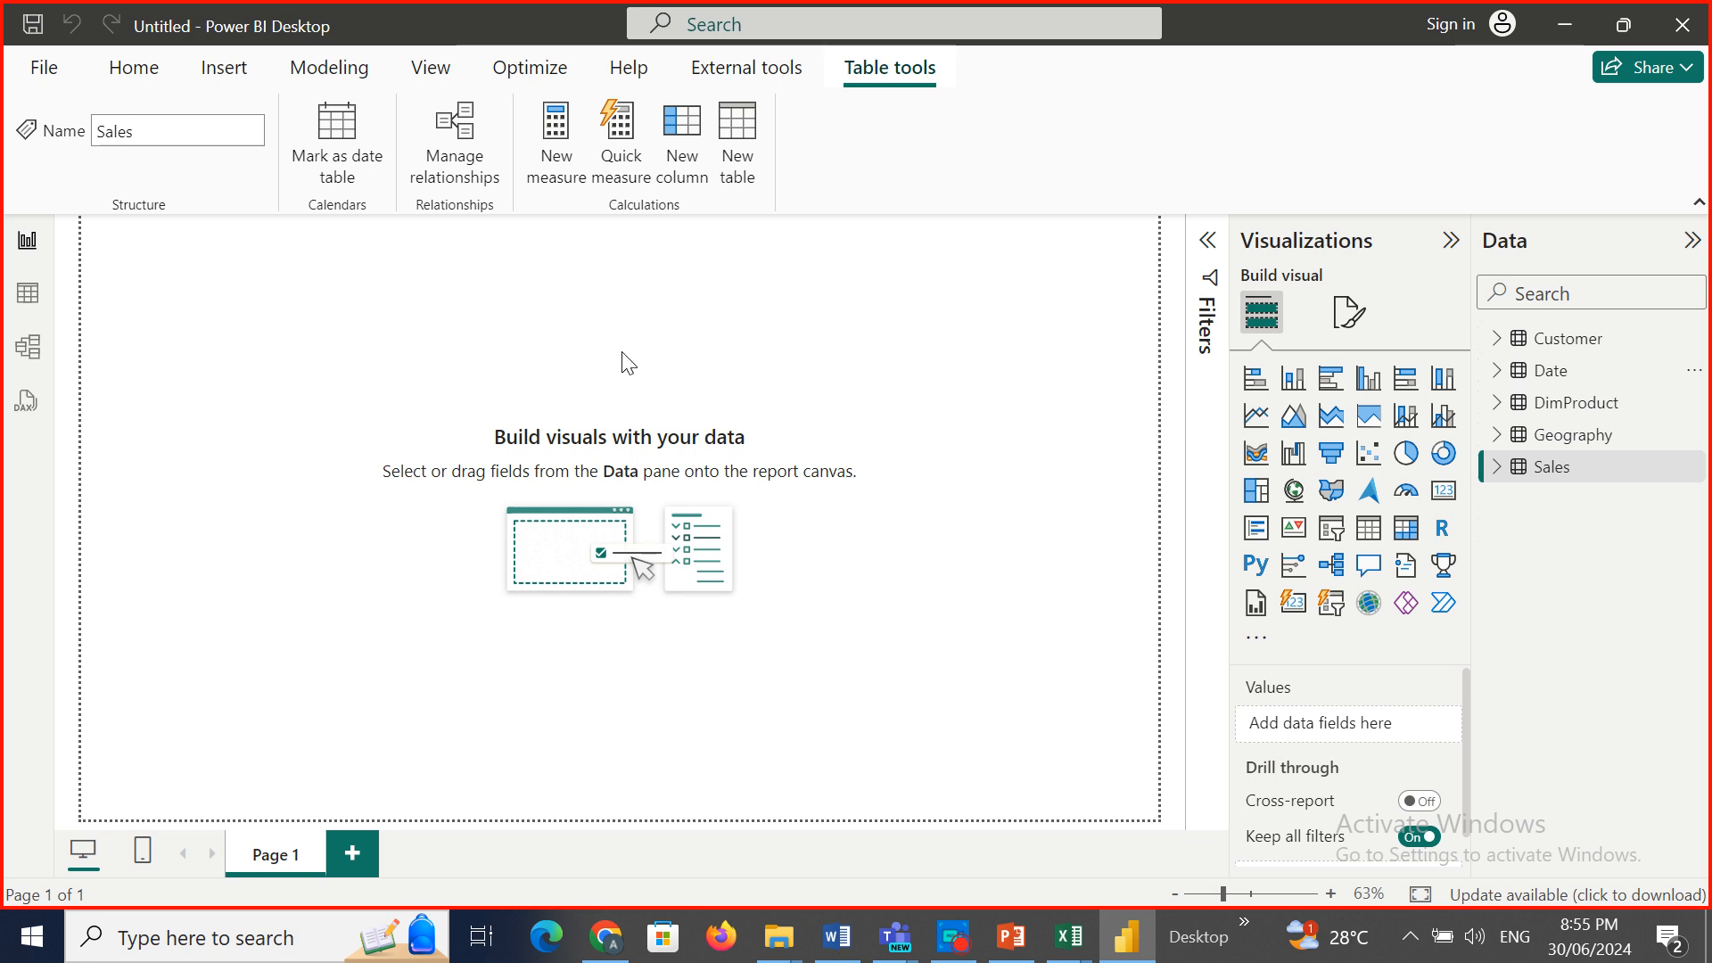
Look at the page formatting options and the canvas settings, and return to the options for building visuals.
click(1348, 314)
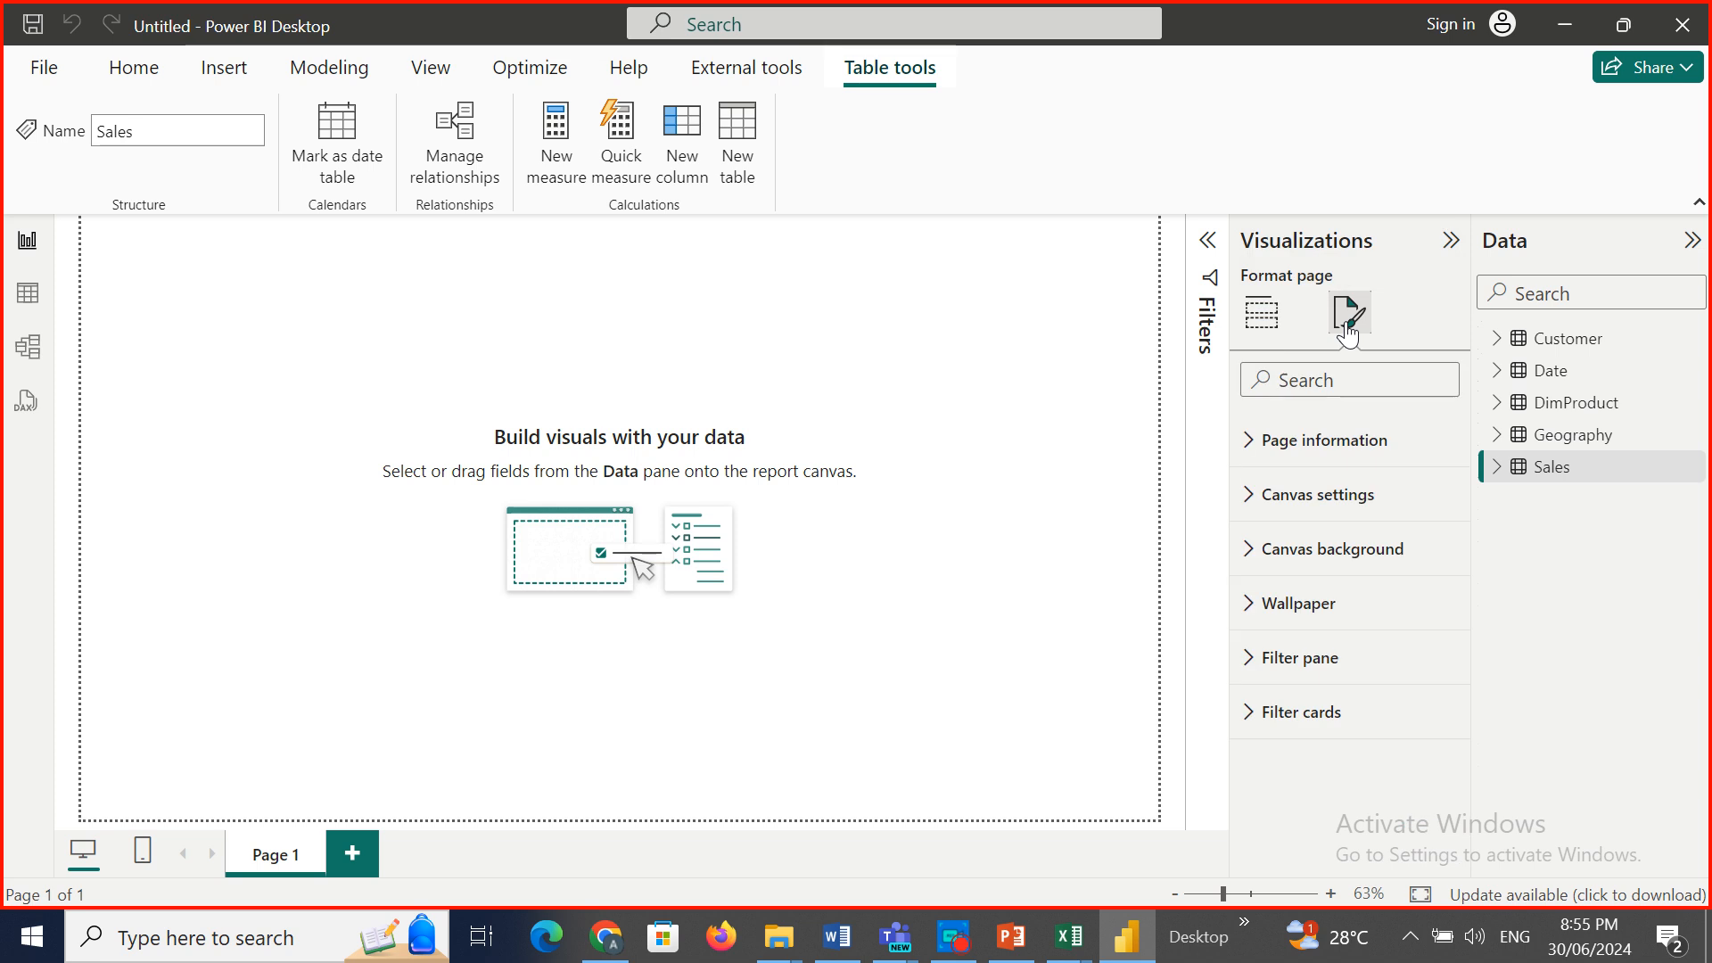
click(1335, 519)
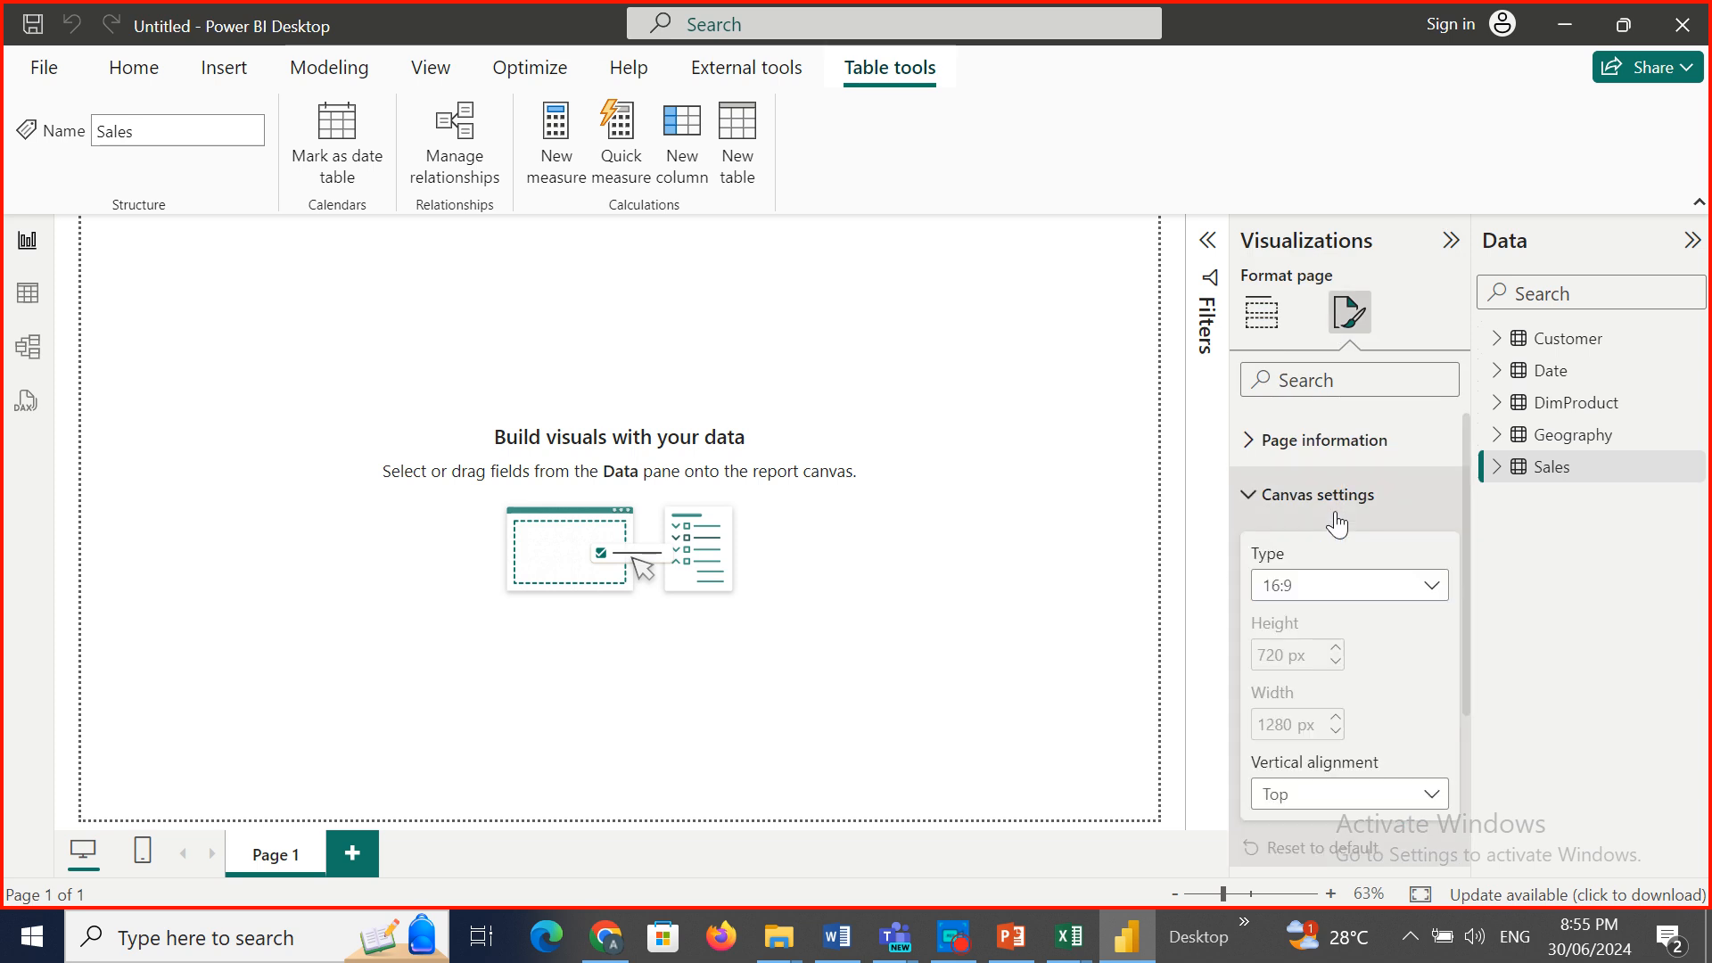
click(1249, 328)
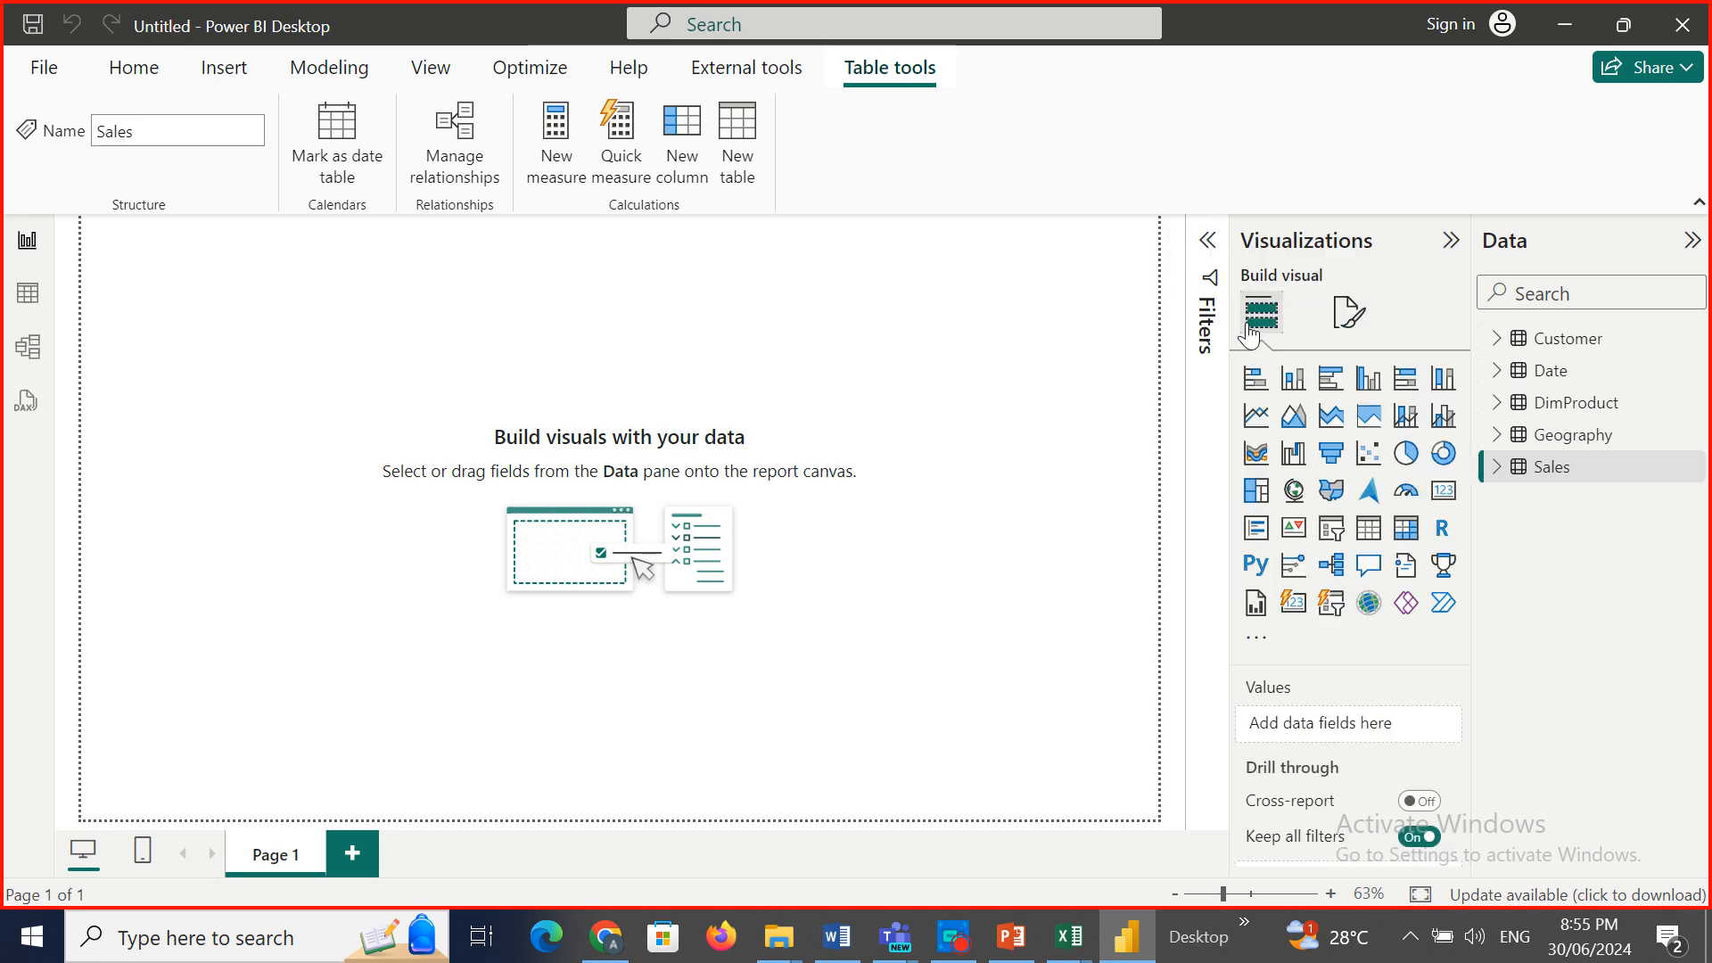
Examine the data rows of the Customer, DimProduct and Geography tables in the table view.
click(30, 297)
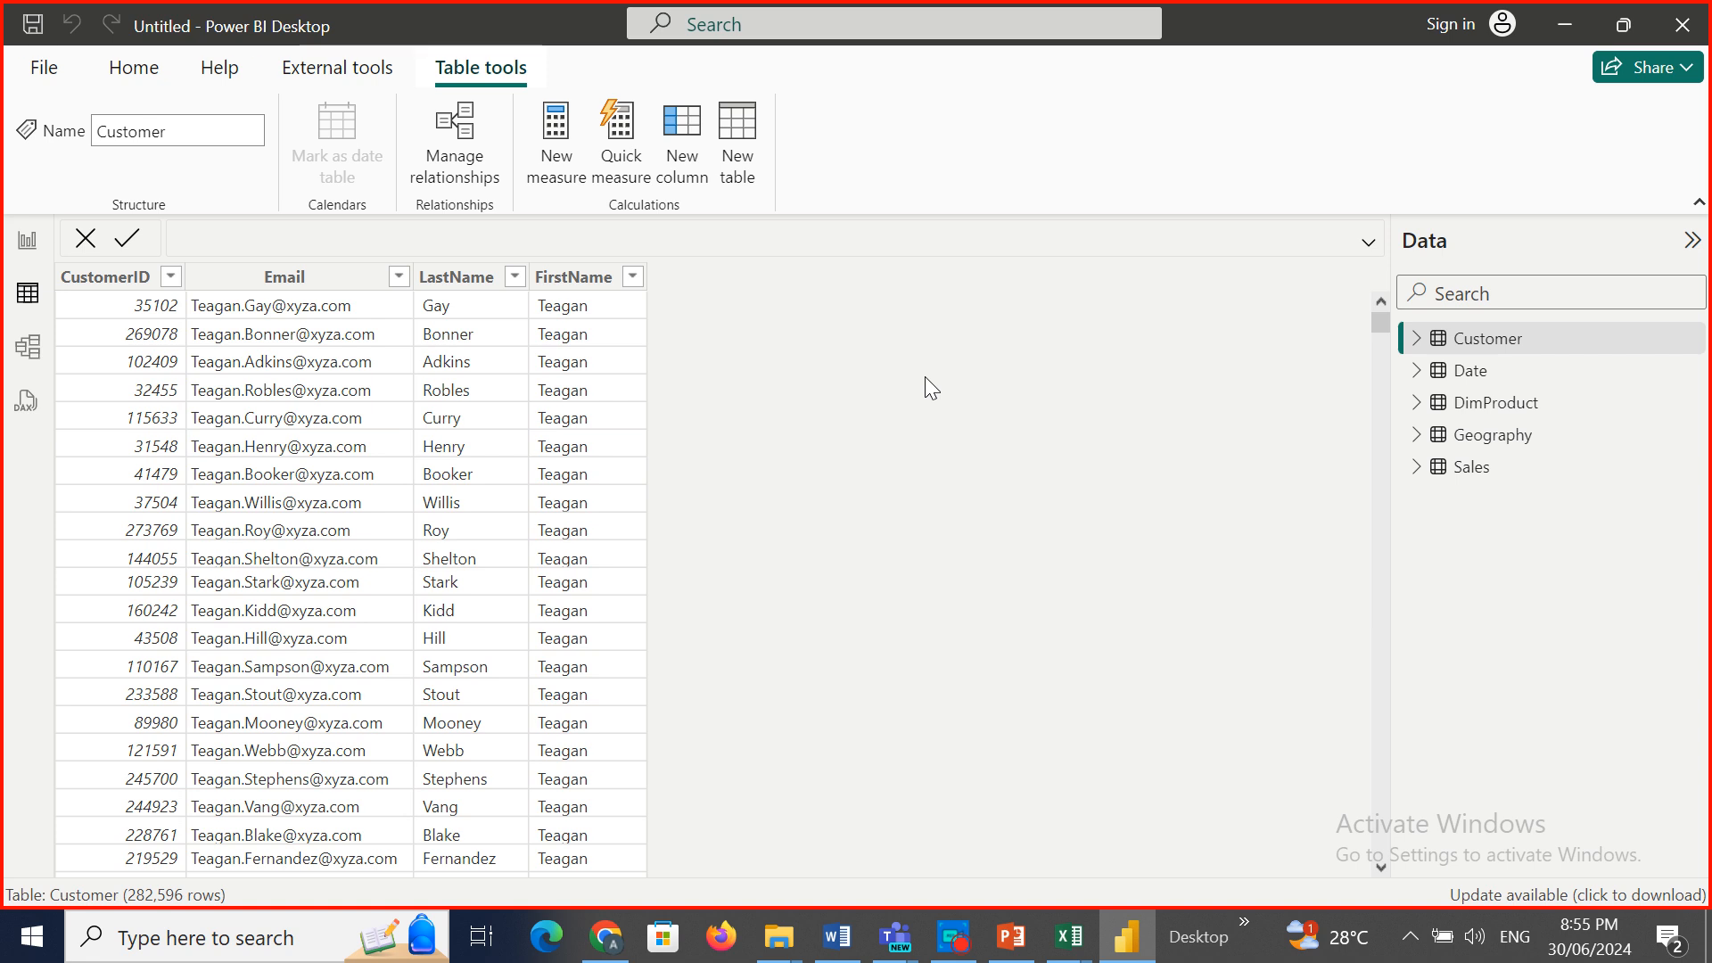
click(1507, 406)
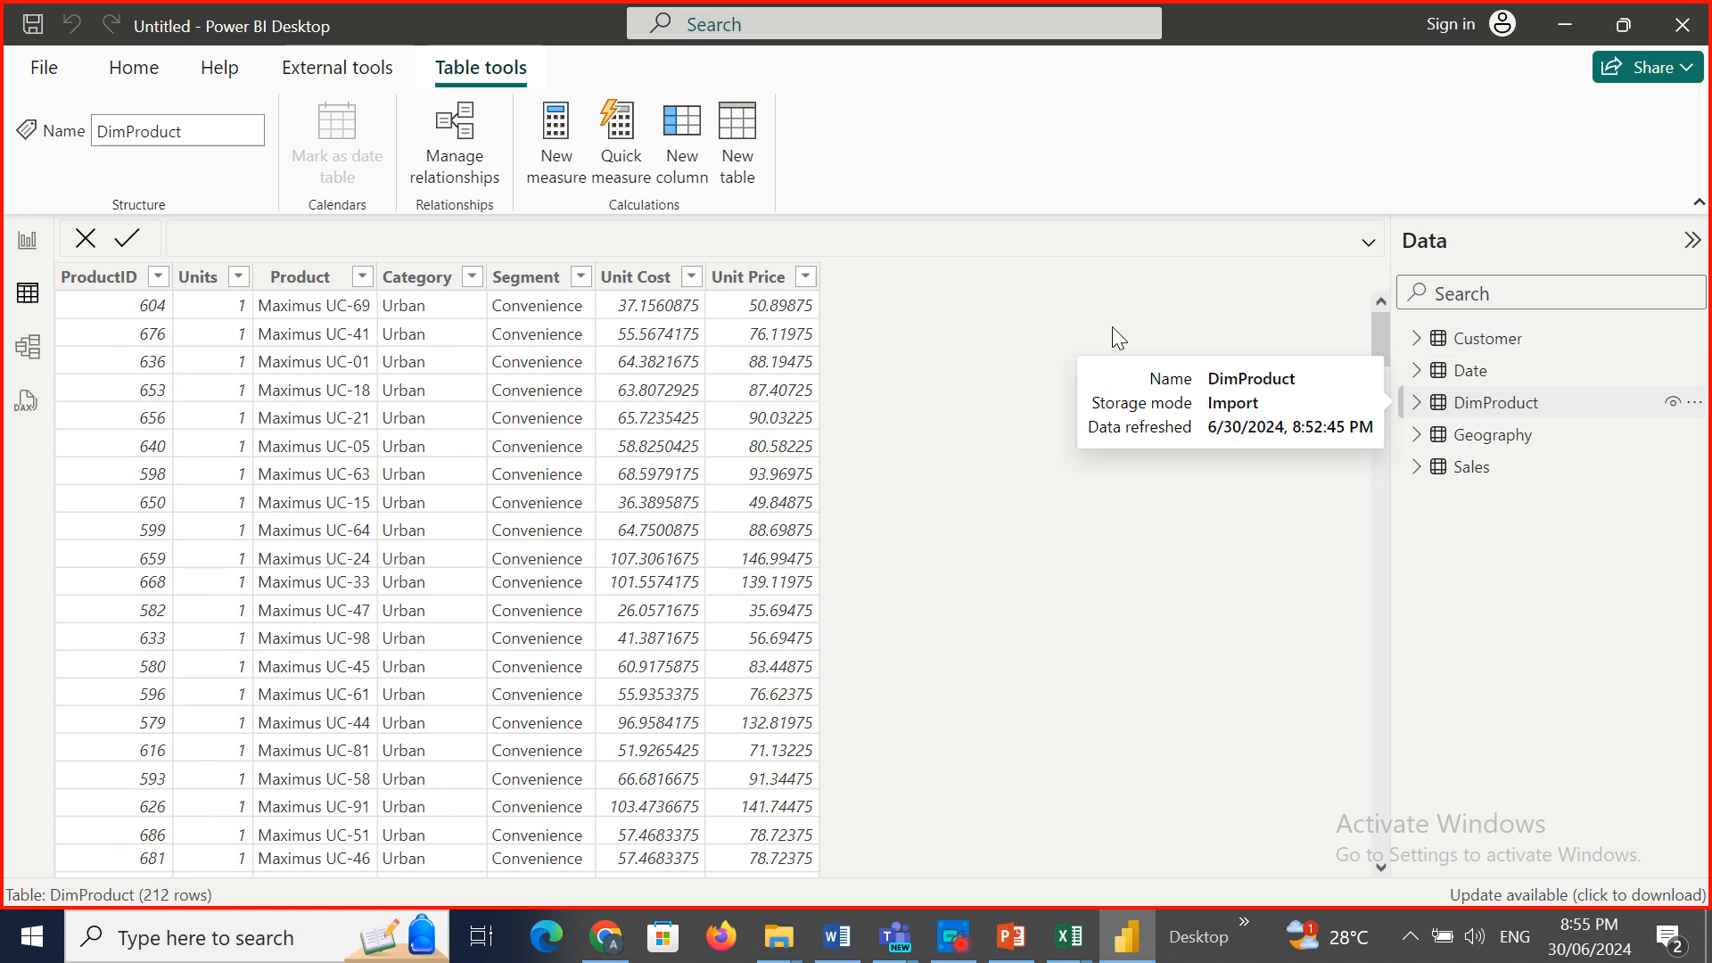
click(1472, 437)
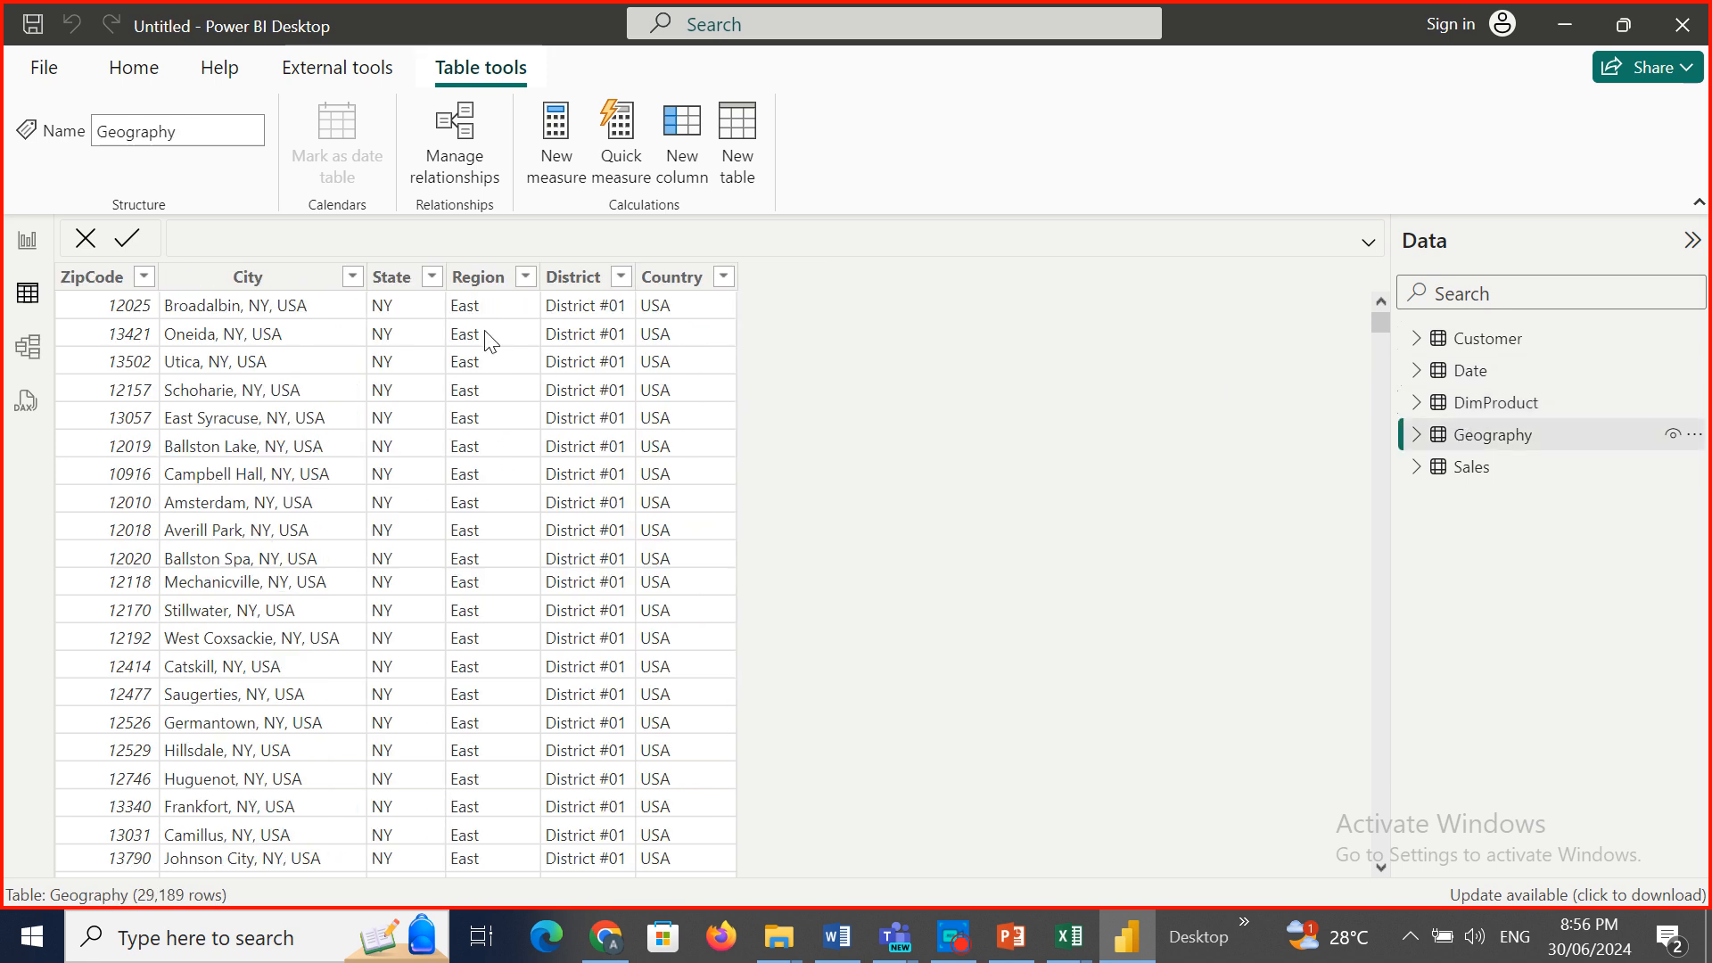
Open the model view and collapse the Properties and Data panes to make room for the table diagram.
click(30, 356)
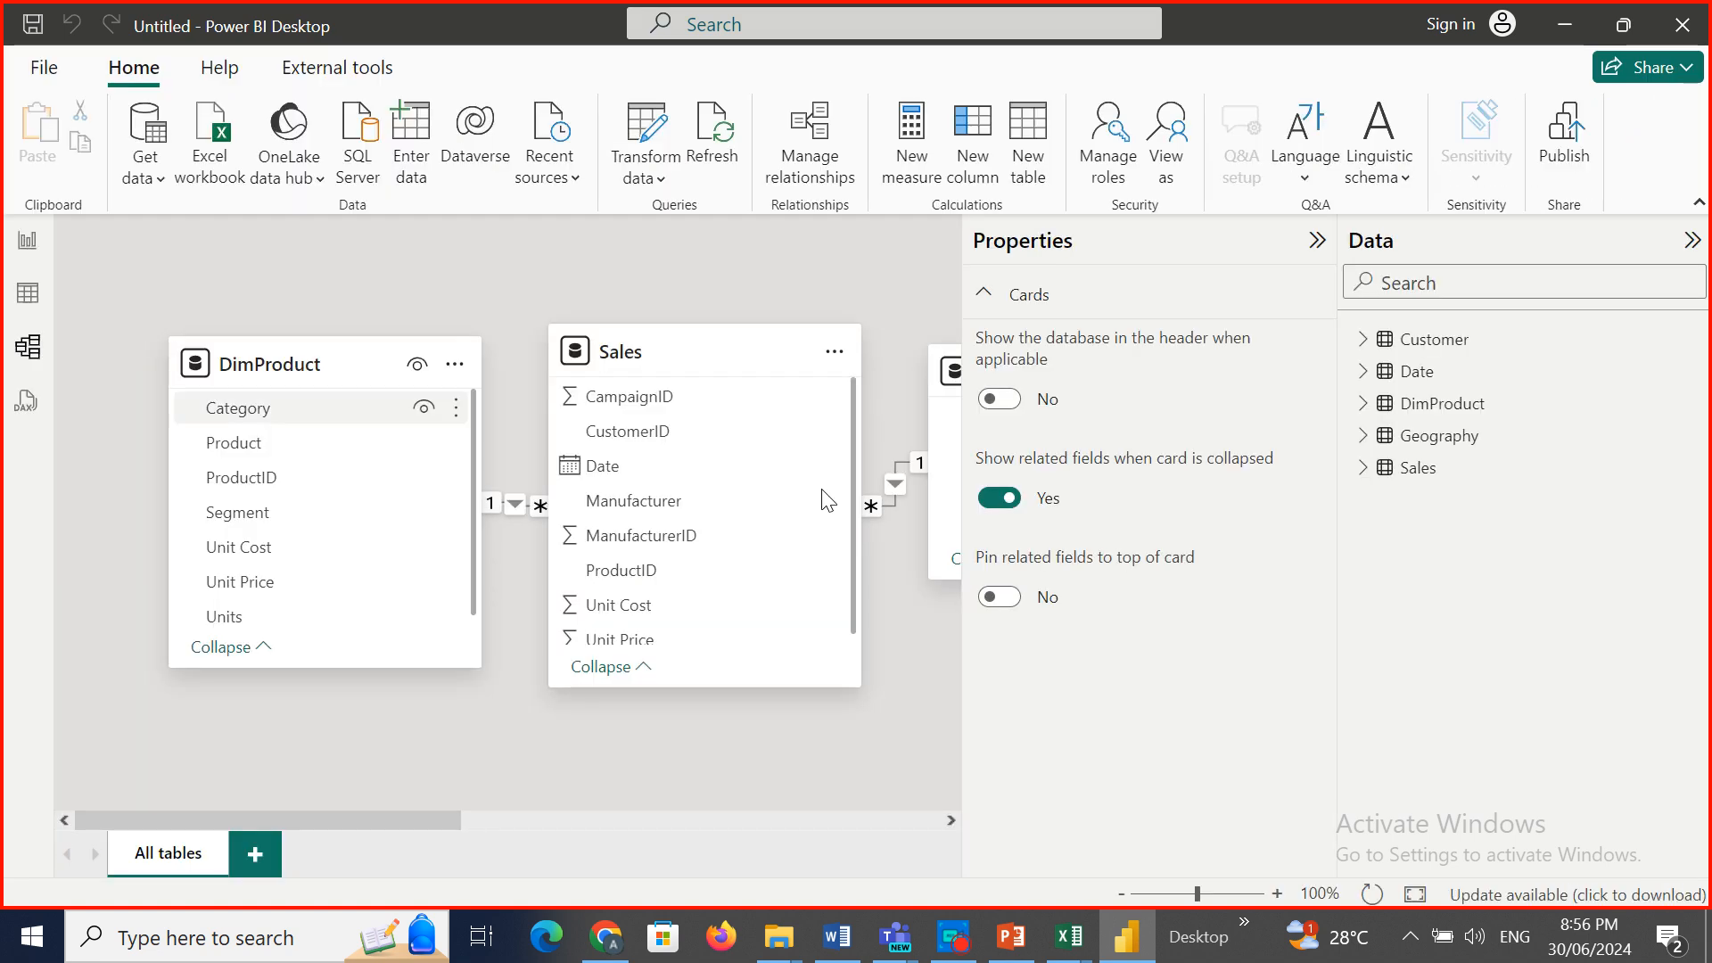
click(1318, 241)
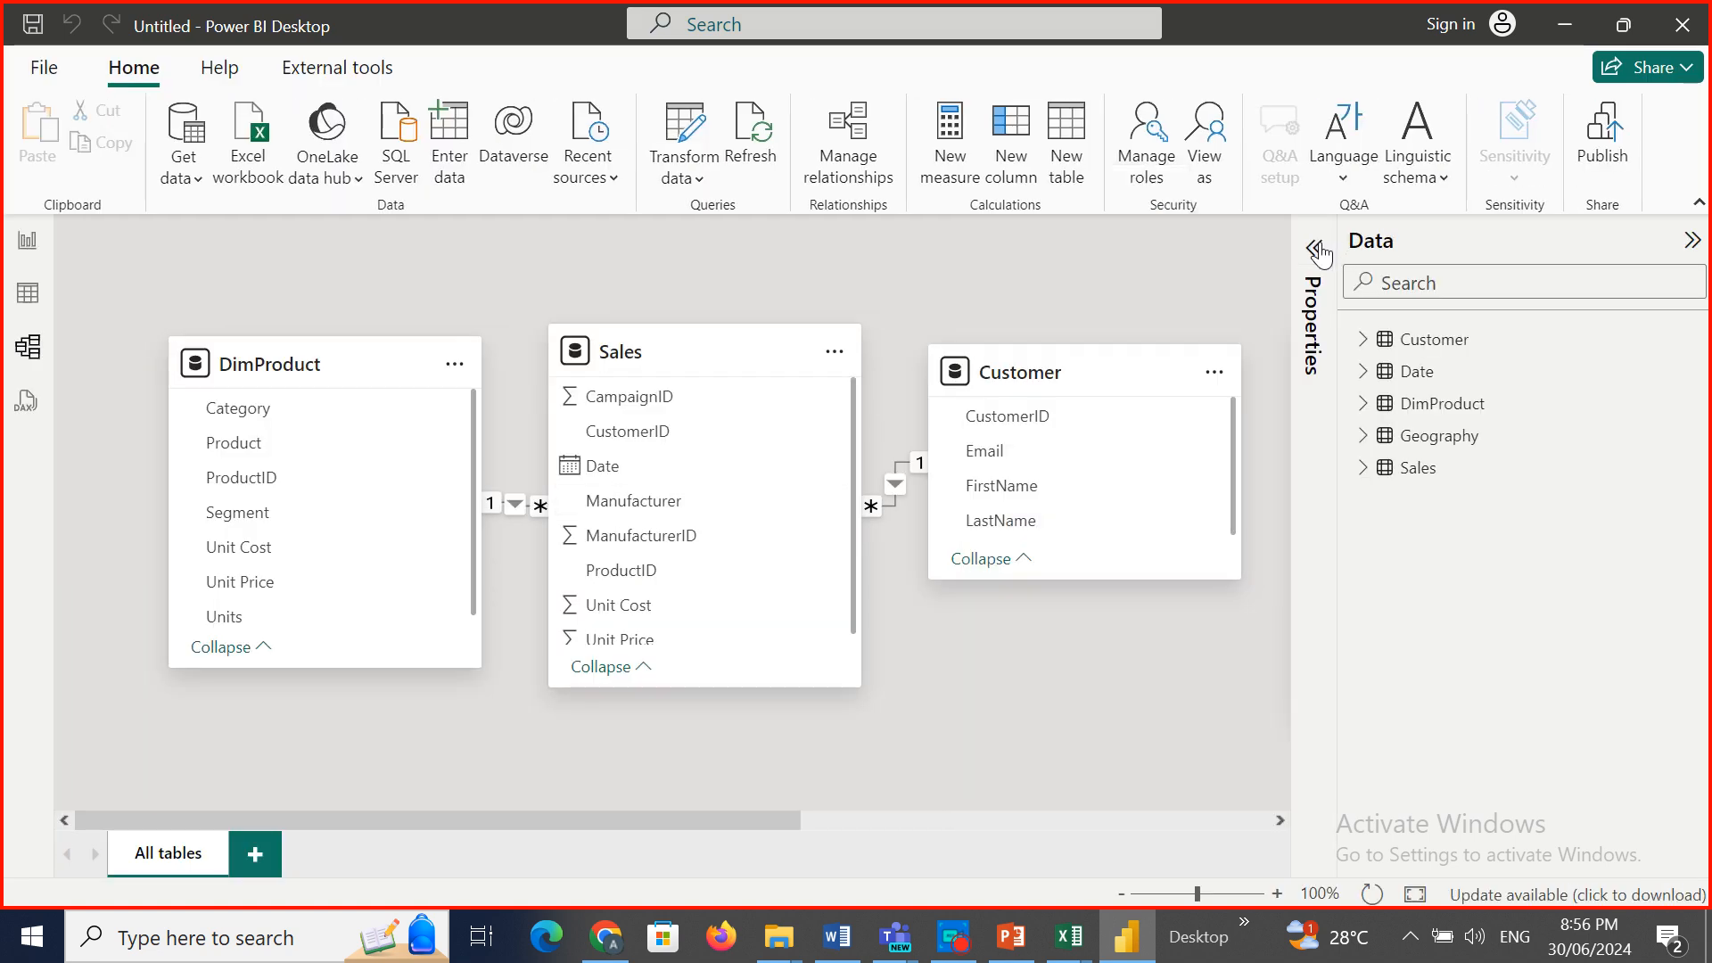
click(1691, 240)
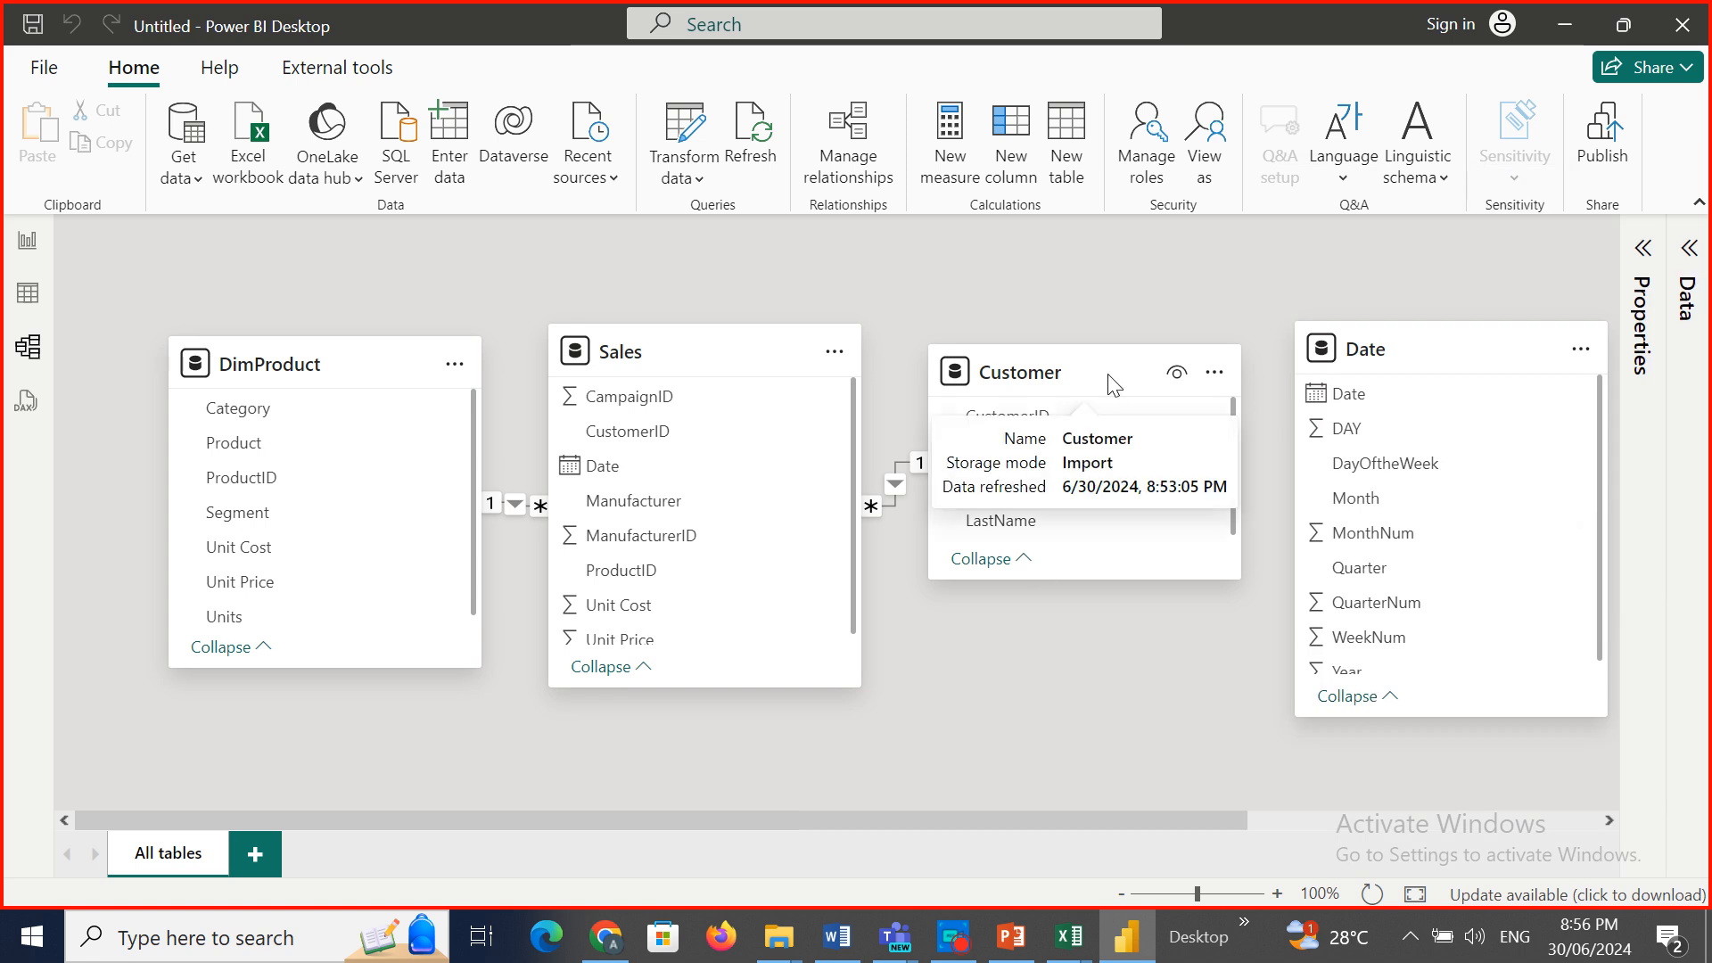
drag(1084, 819, 1085, 826)
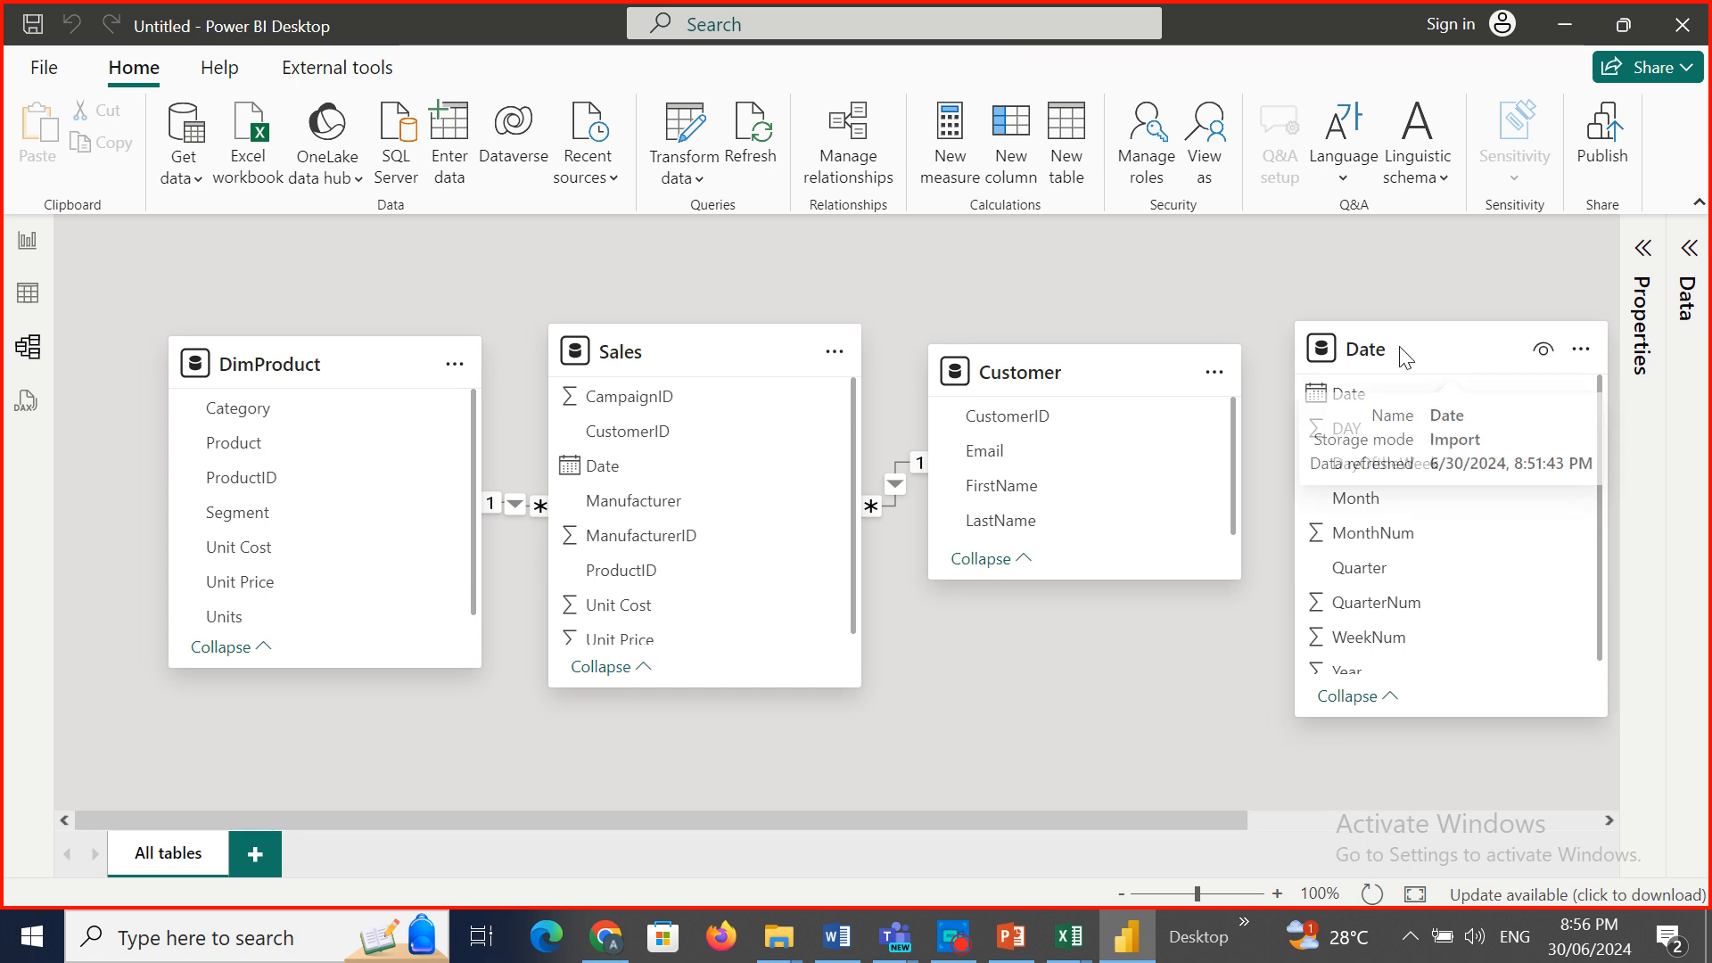
Move the Date table card below Sales and the Geography card below Customer in the model diagram.
click(1421, 354)
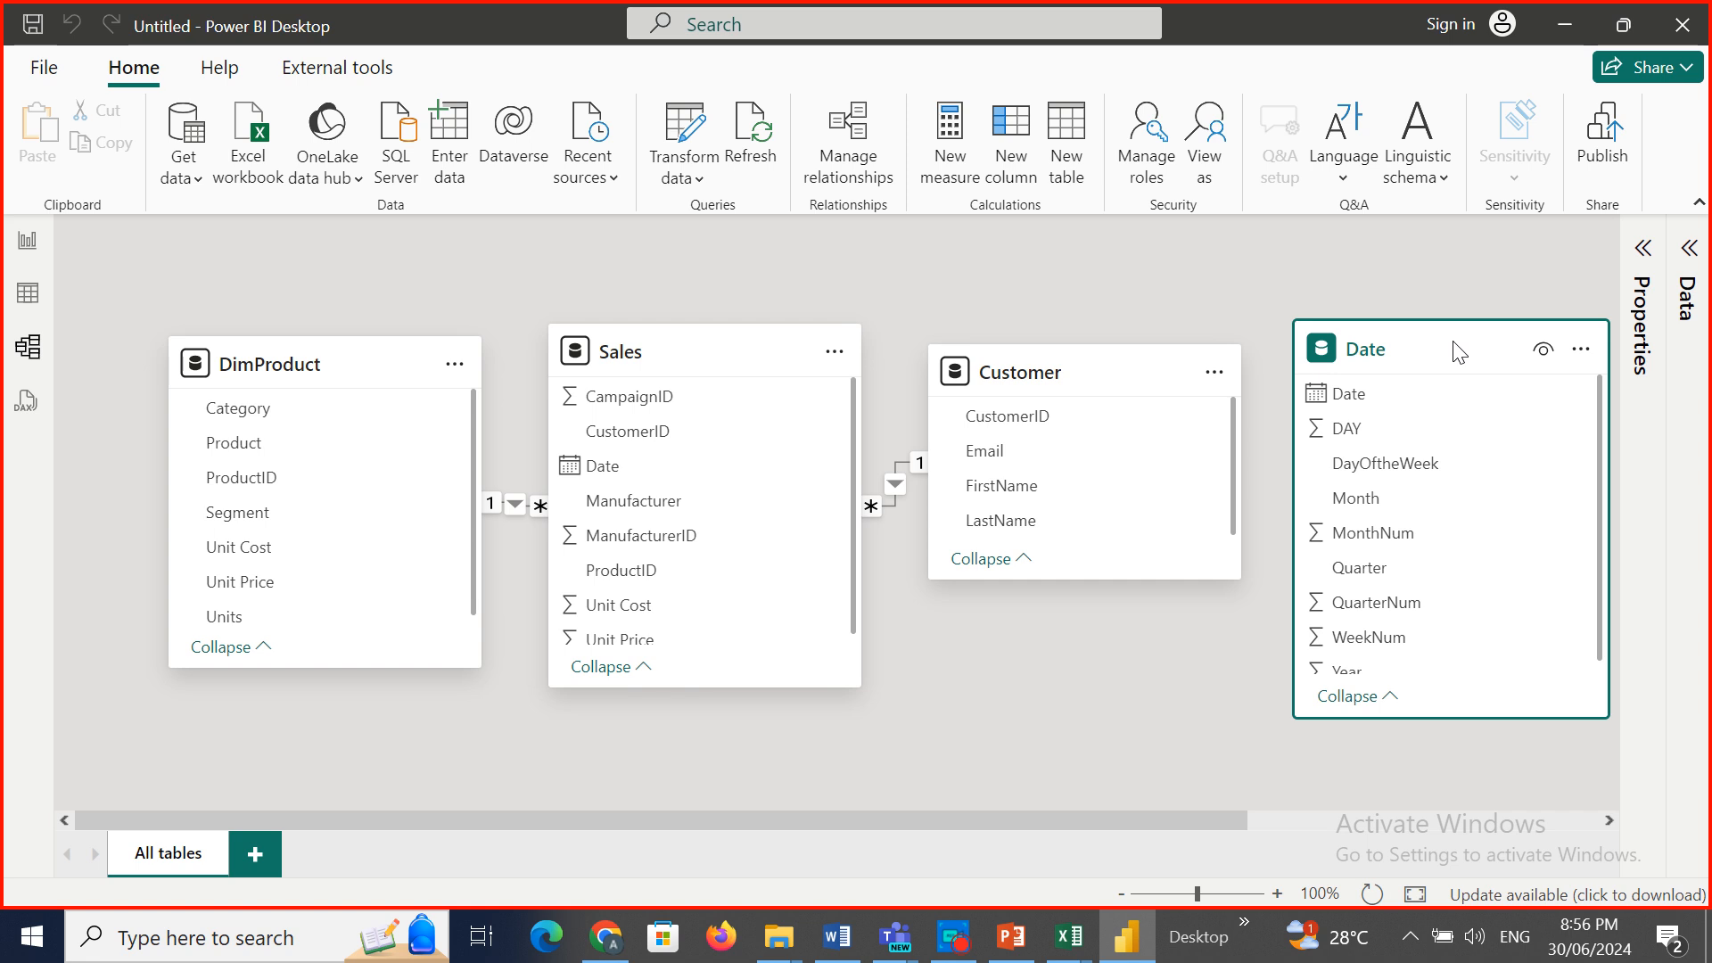
drag(1459, 353, 749, 768)
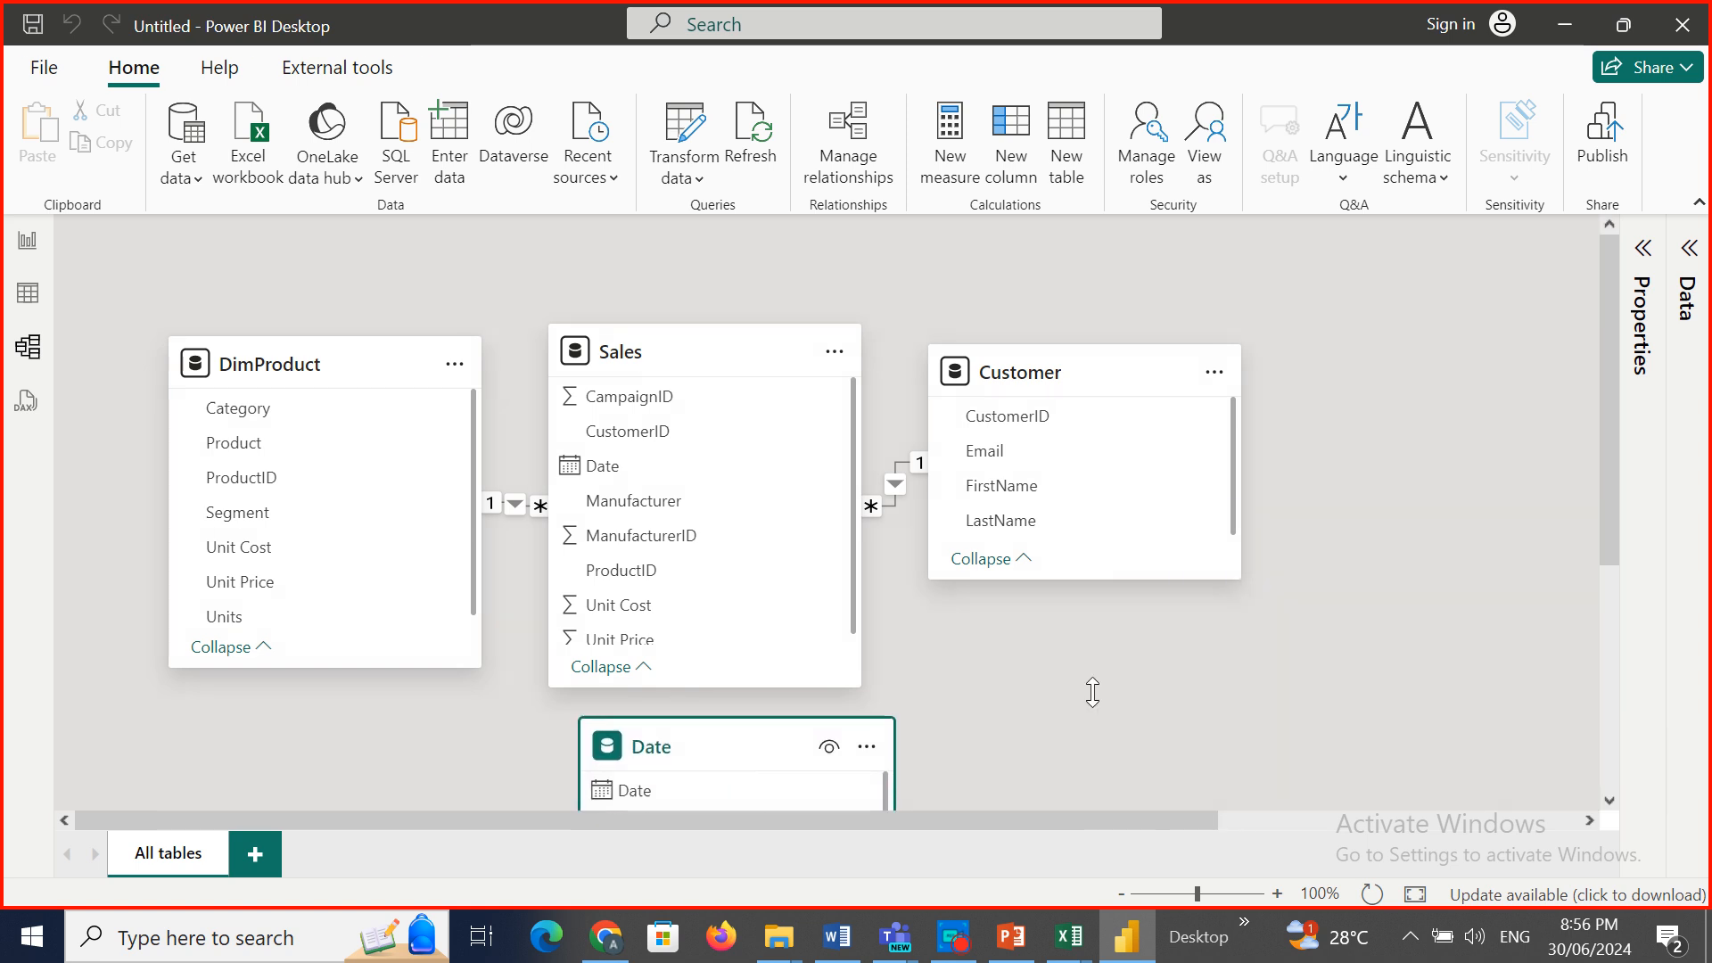
drag(1165, 811, 1559, 769)
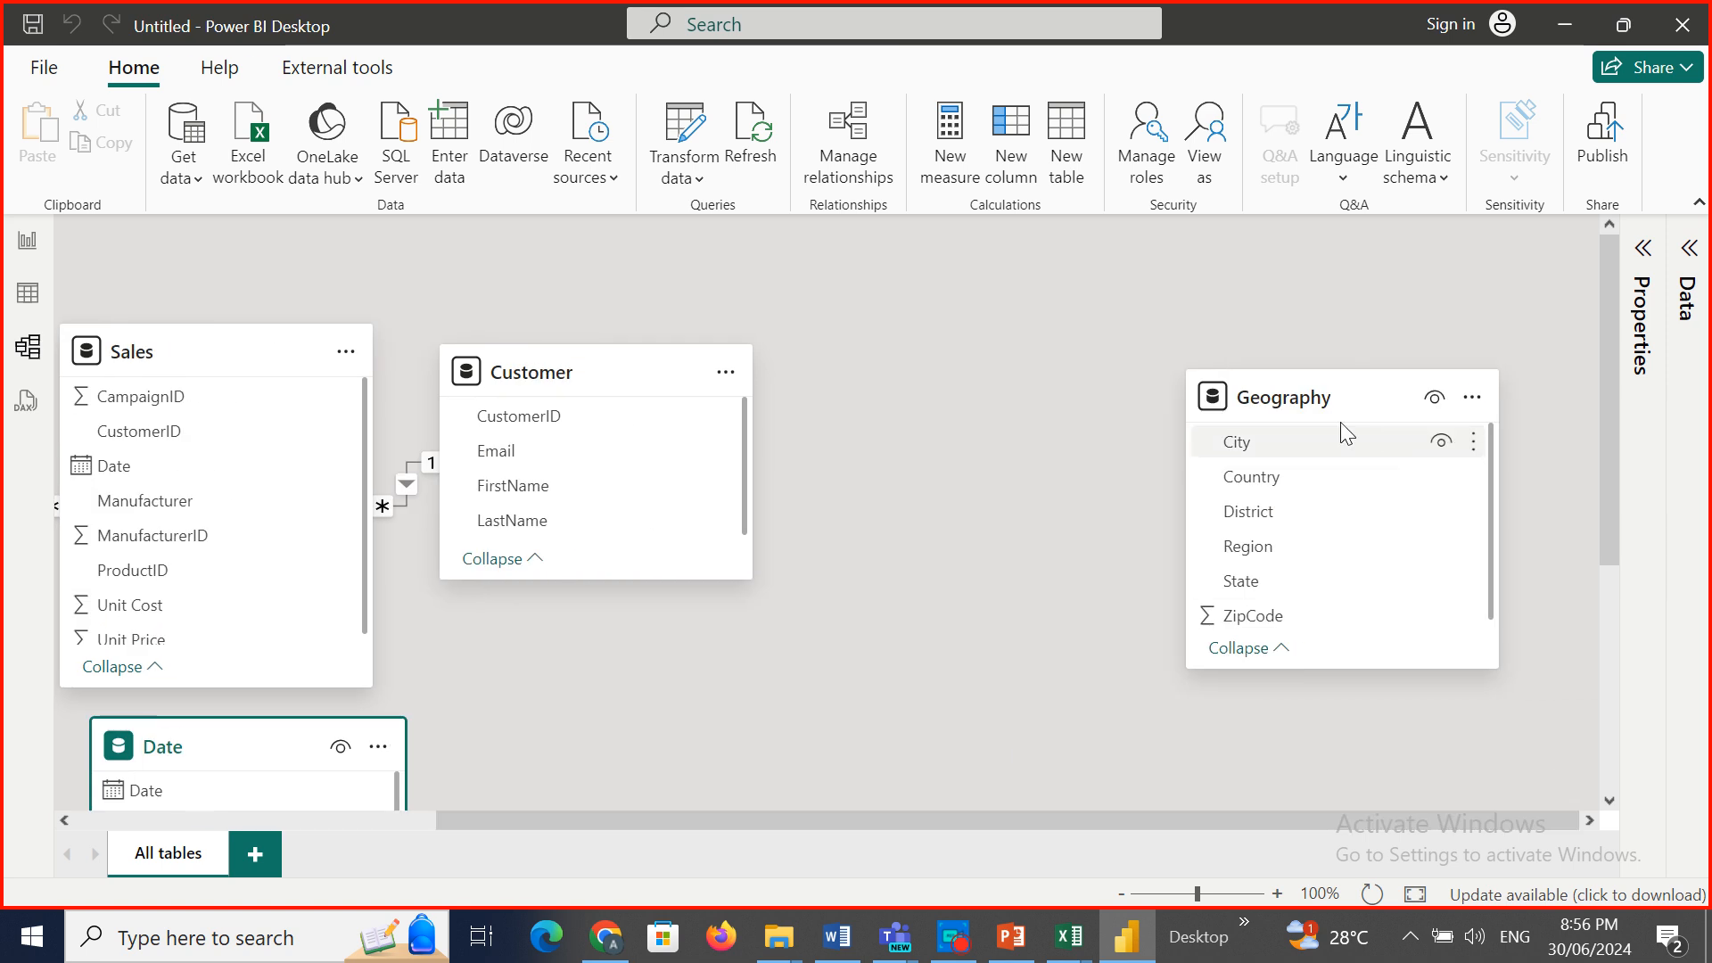
drag(1342, 409, 1084, 650)
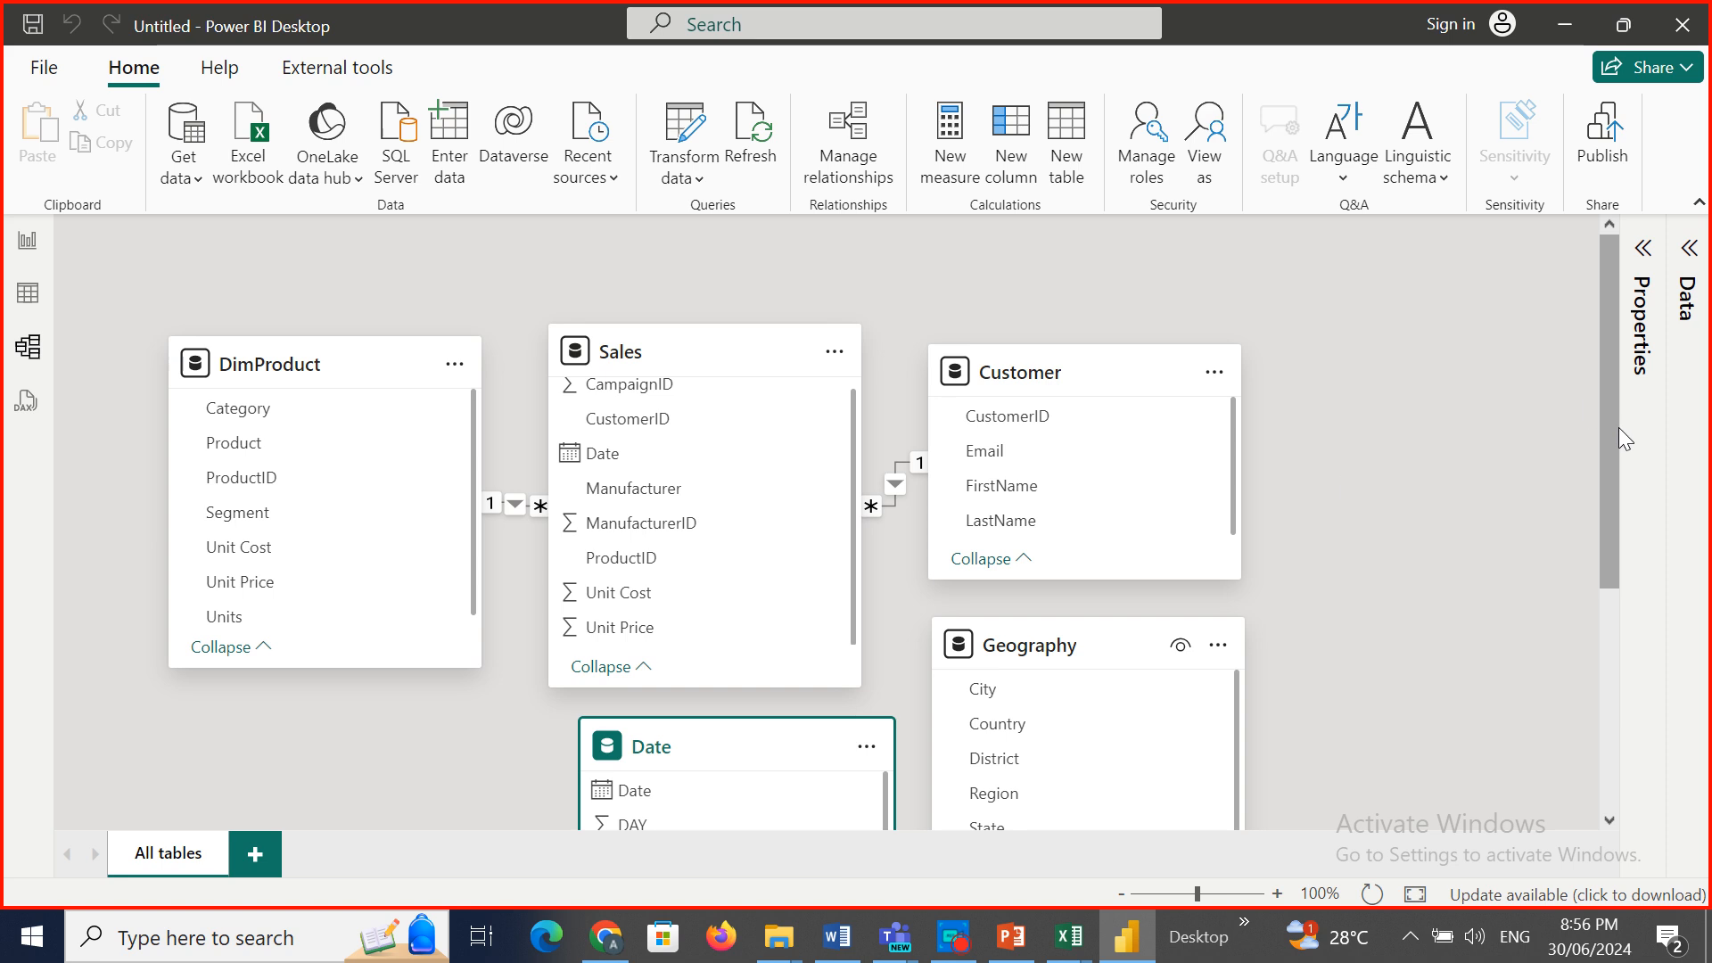
Shorten the Sales card, place the Date card just beneath it with a small gap, and shift the Customer card slightly upward.
mouse_move(1619, 426)
mouse_down()
mouse_move(1615, 494)
mouse_move(1617, 455)
mouse_up()
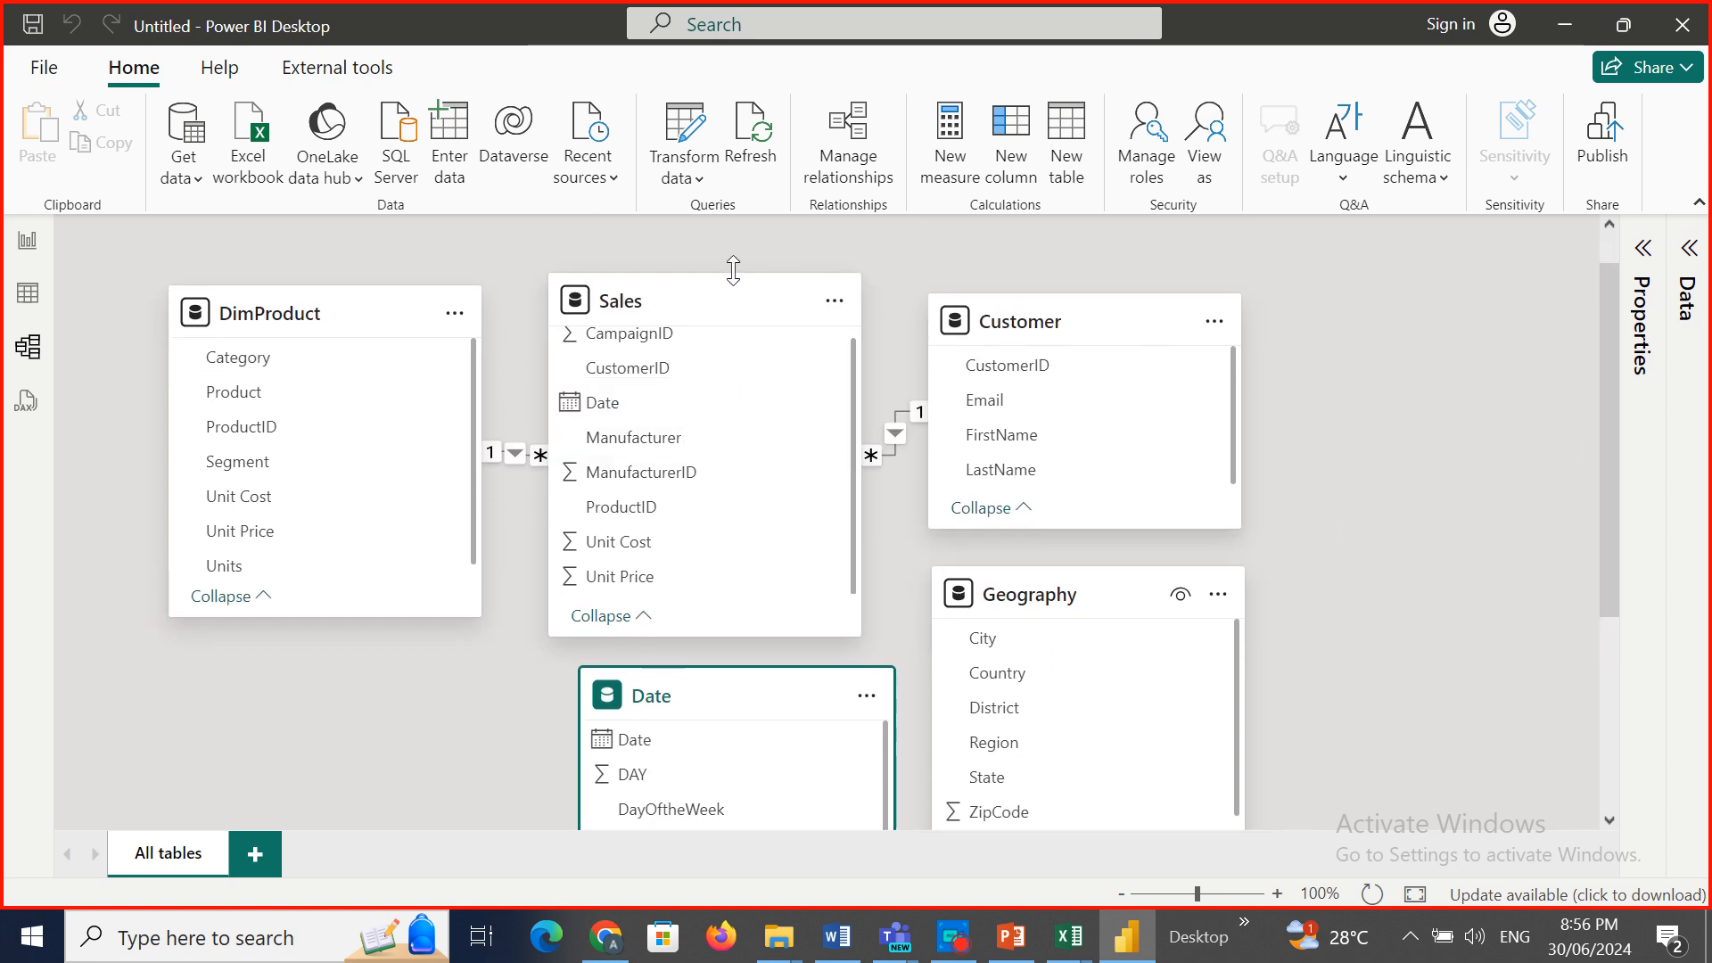
mouse_move(731, 274)
mouse_down()
mouse_move(726, 328)
mouse_move(720, 275)
mouse_up()
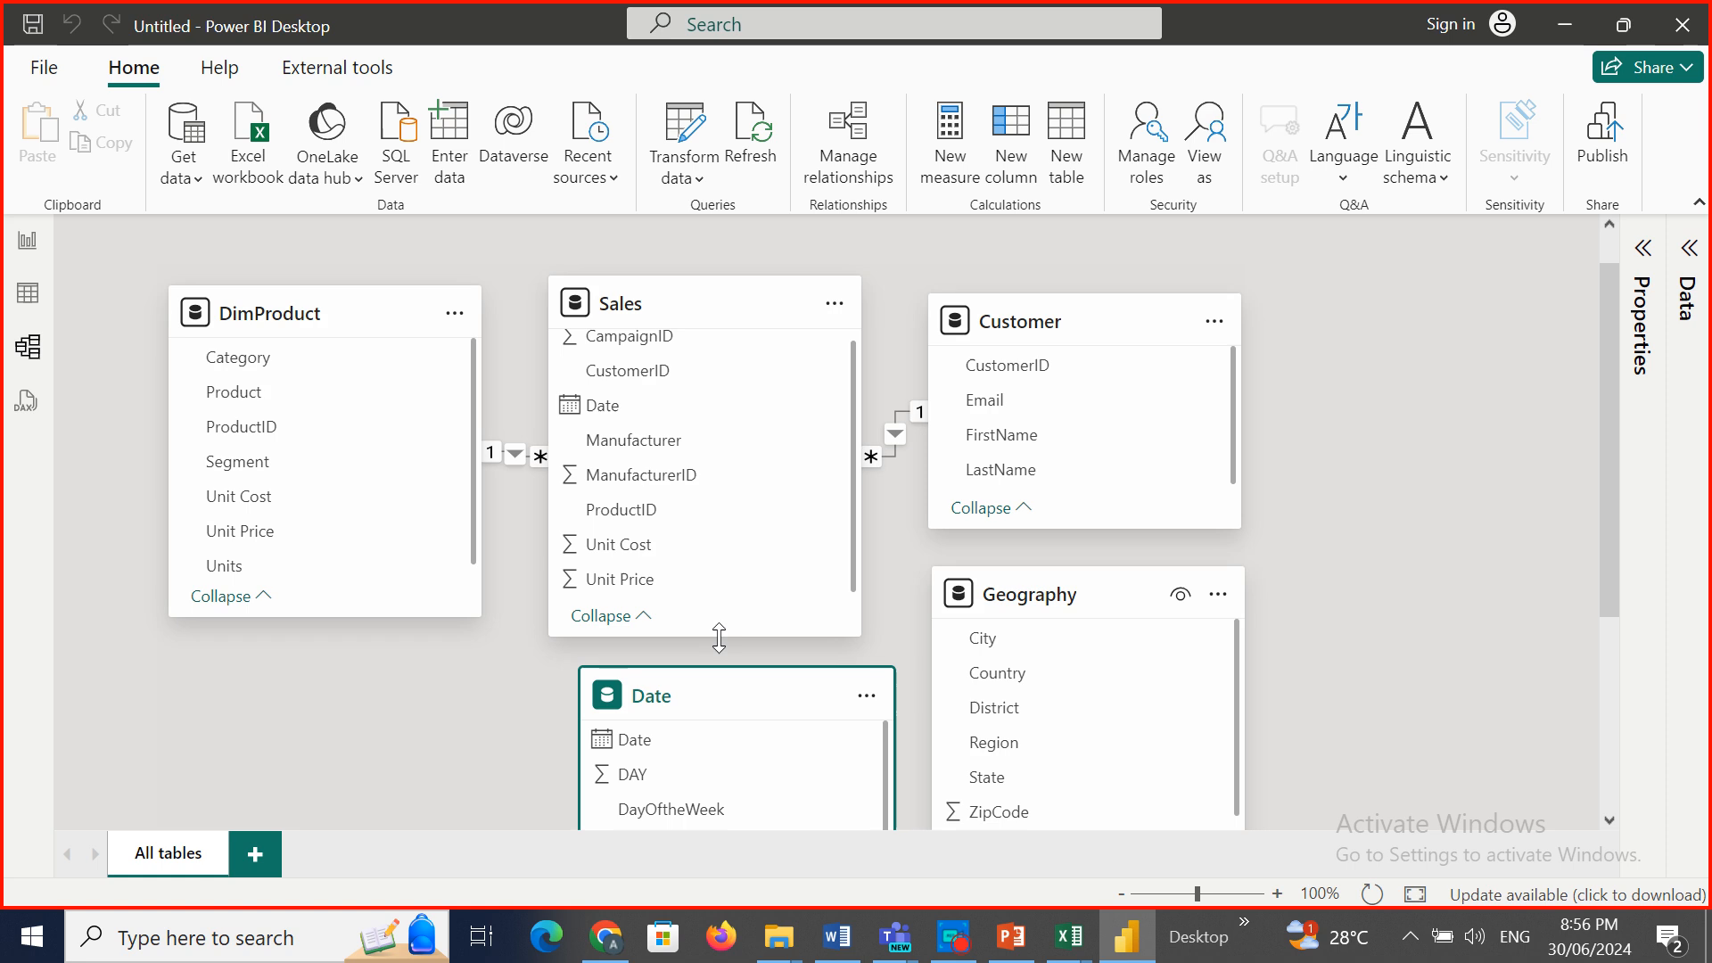
drag(714, 637, 706, 542)
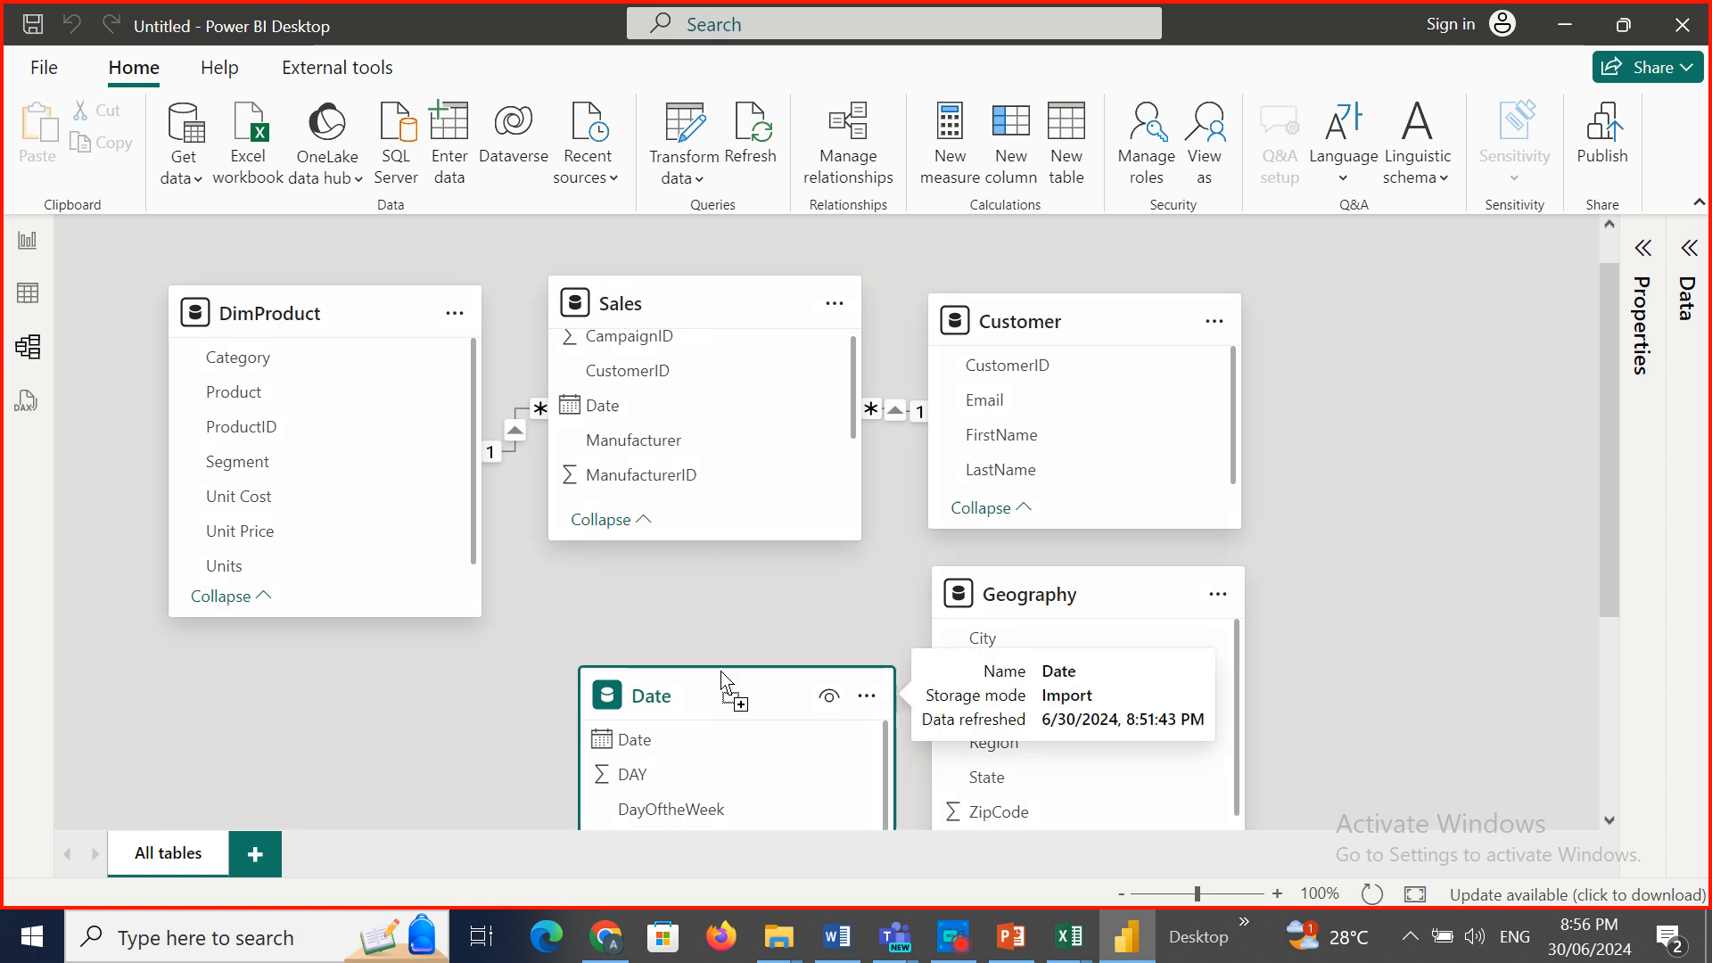
drag(726, 695, 714, 580)
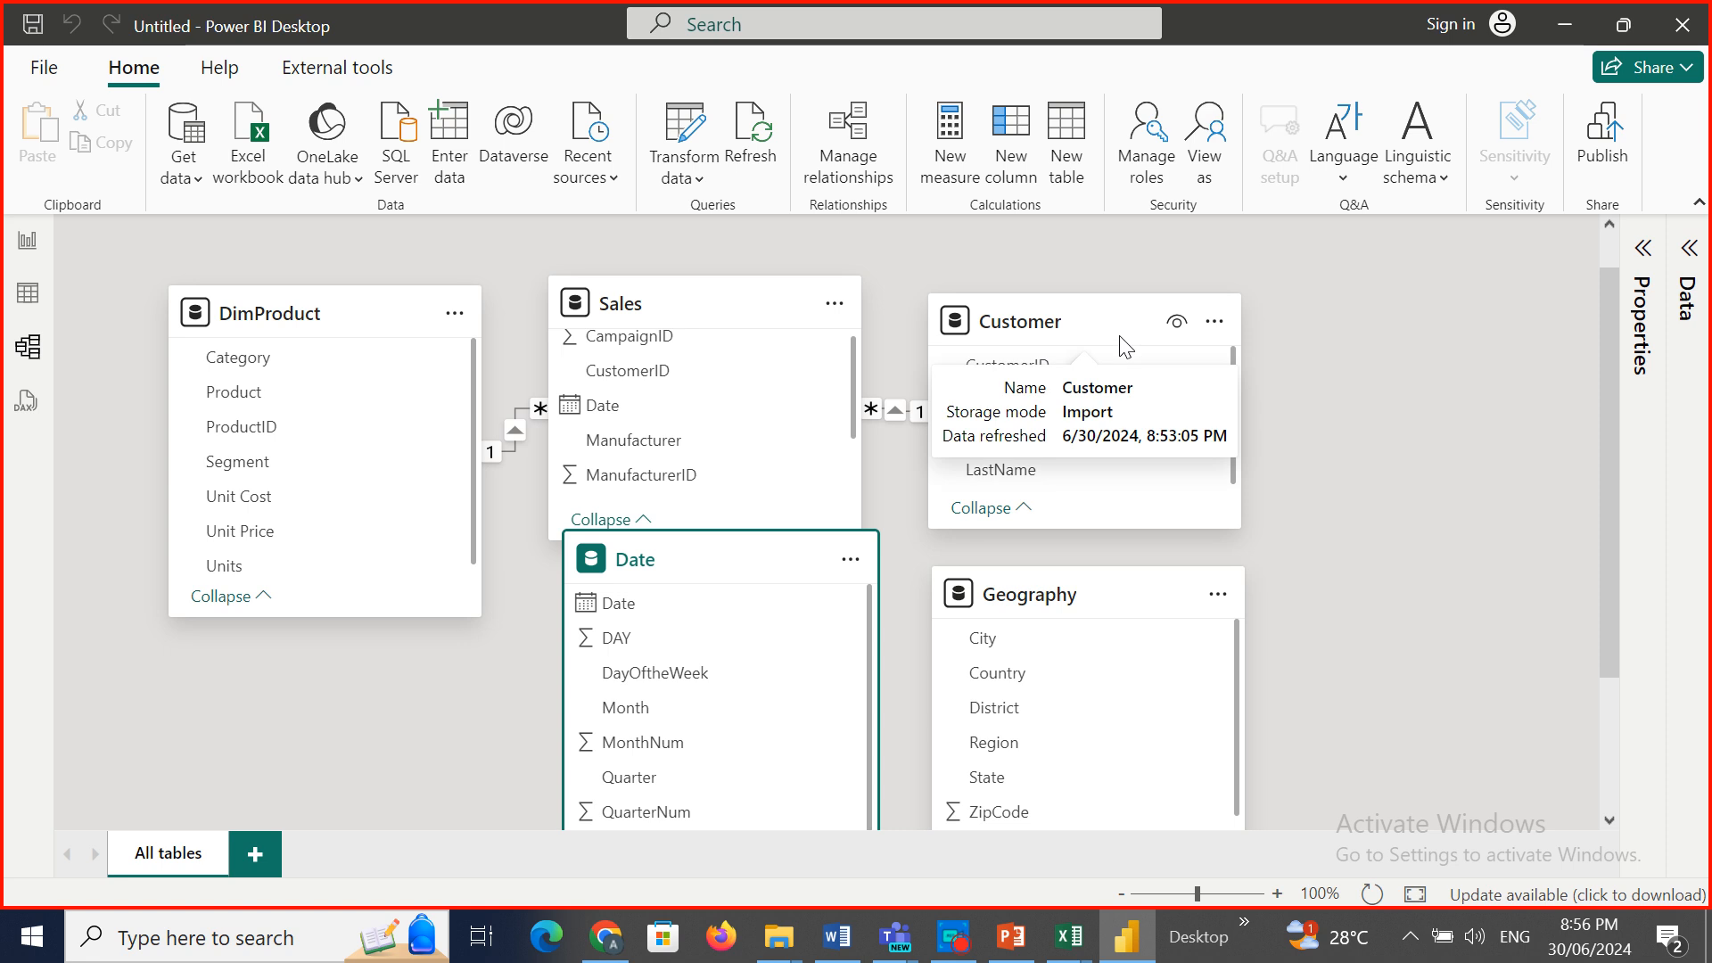
drag(1121, 339, 1115, 309)
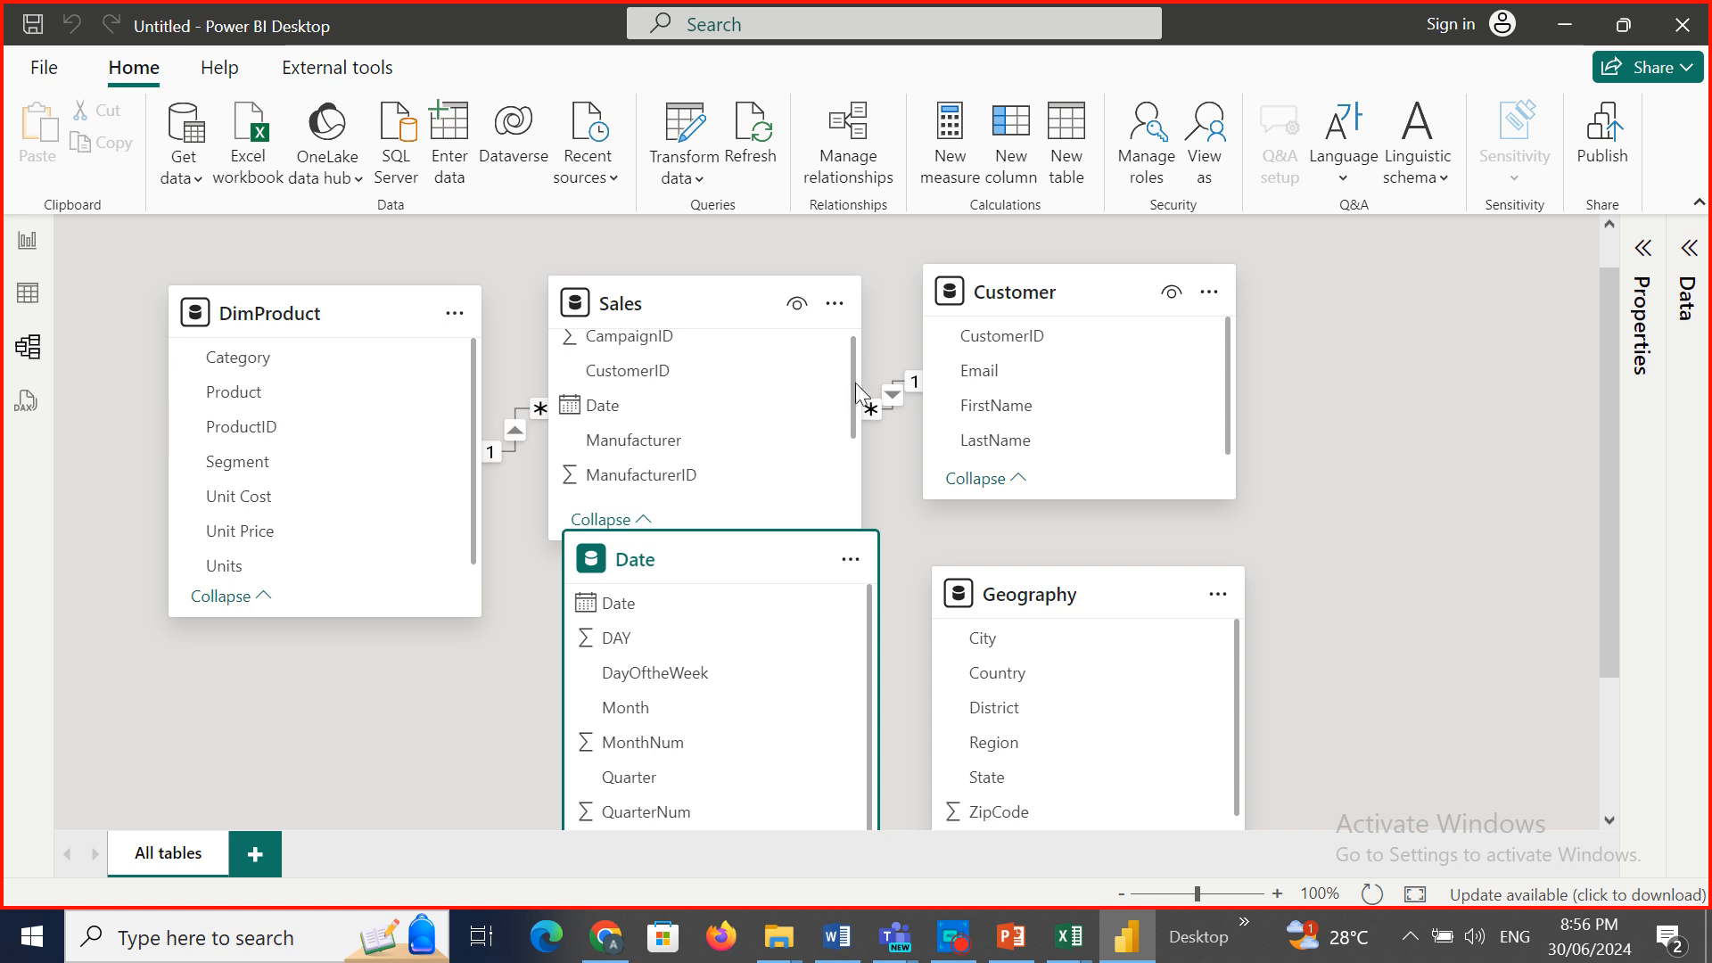
drag(855, 402, 852, 453)
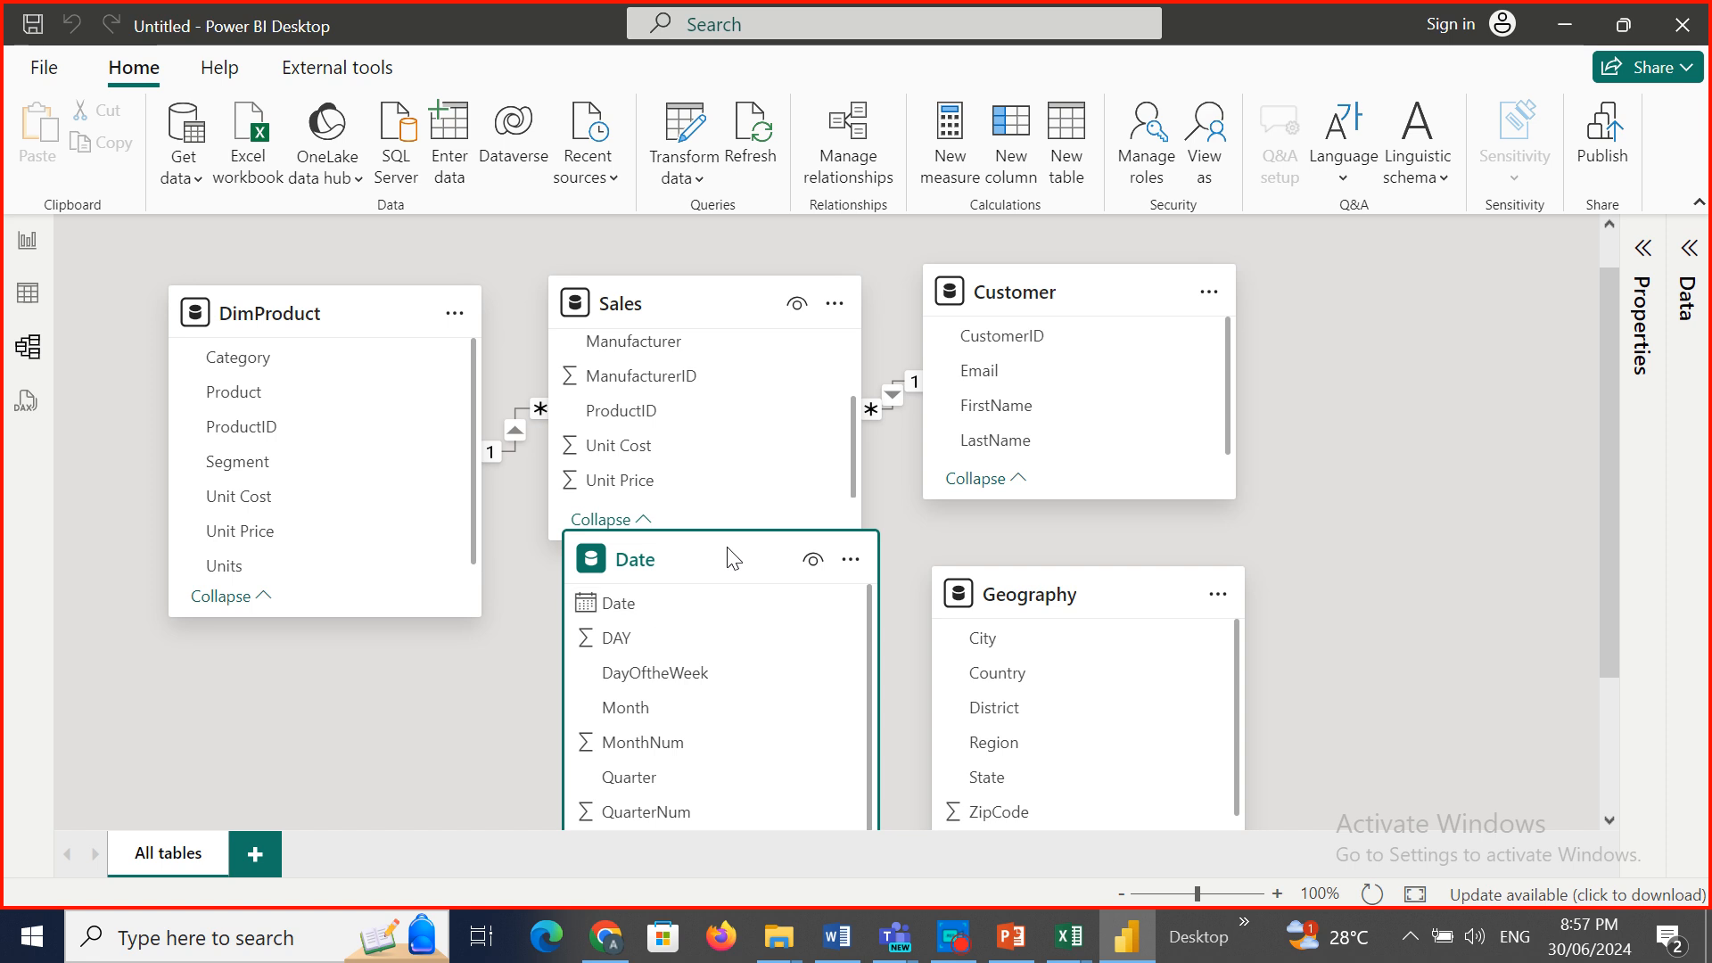
mouse_move(721, 528)
drag(717, 528, 714, 572)
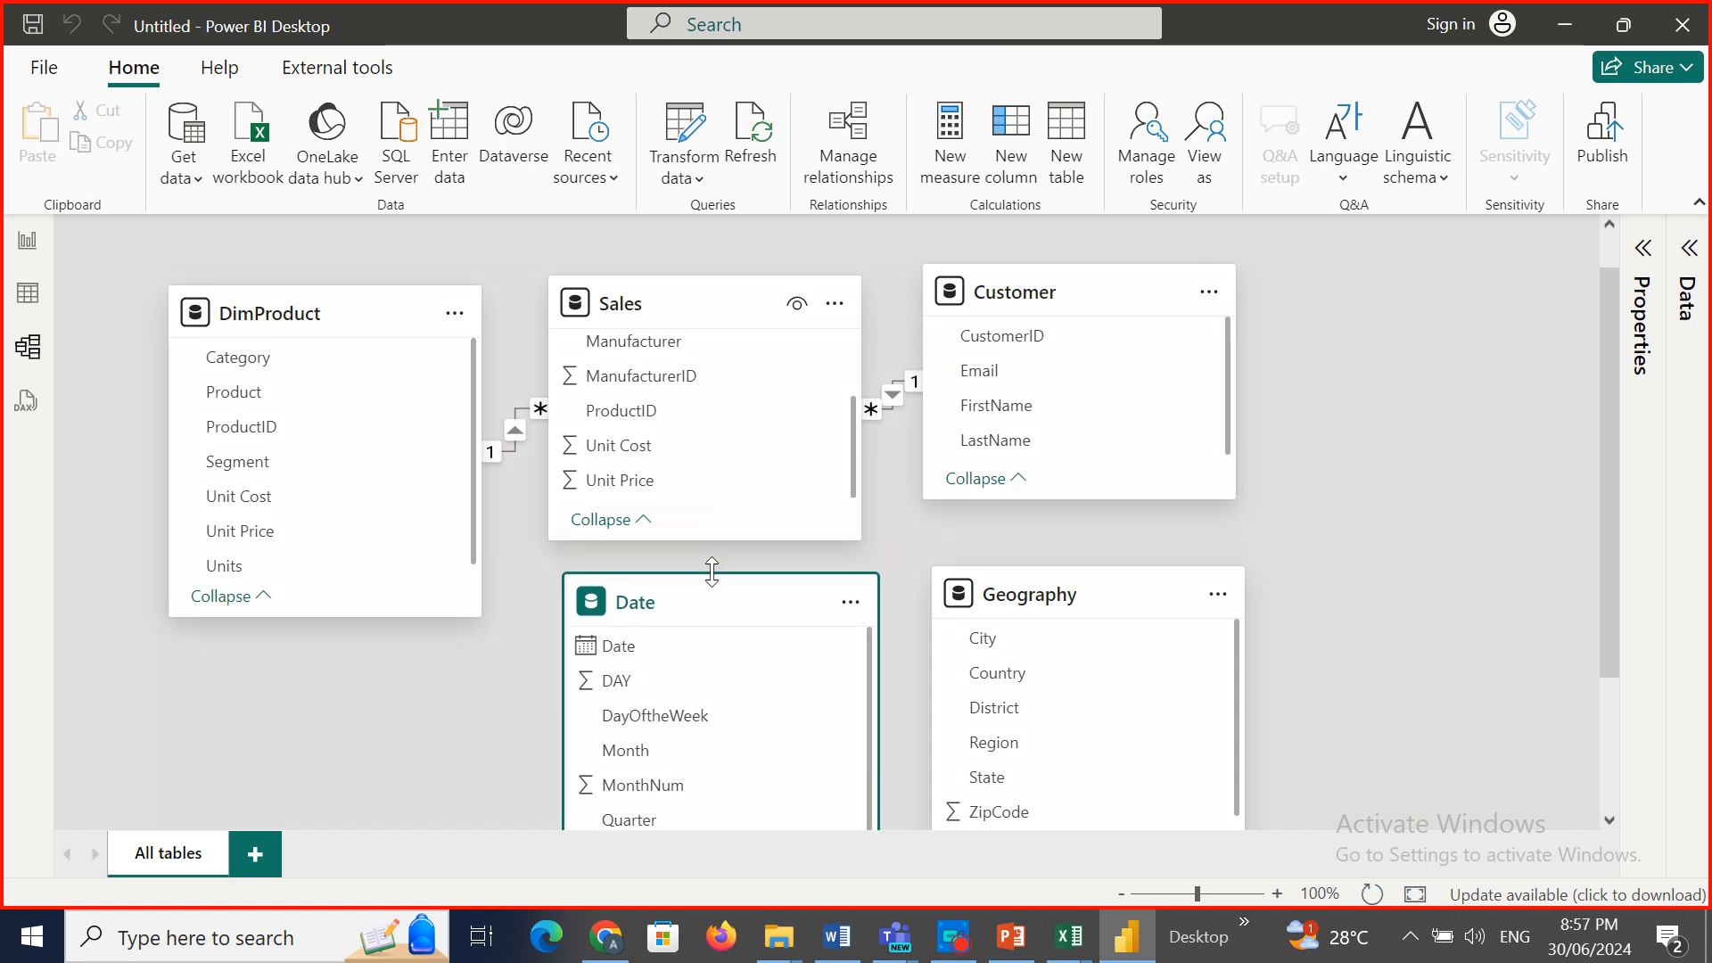
Create a relationship from the Date field of the Date table to the ManufacturerID field of the Sales table.
click(628, 649)
mouse_move(628, 646)
mouse_down()
mouse_move(678, 590)
mouse_move(662, 644)
mouse_up()
drag(854, 480, 849, 402)
drag(619, 657, 628, 377)
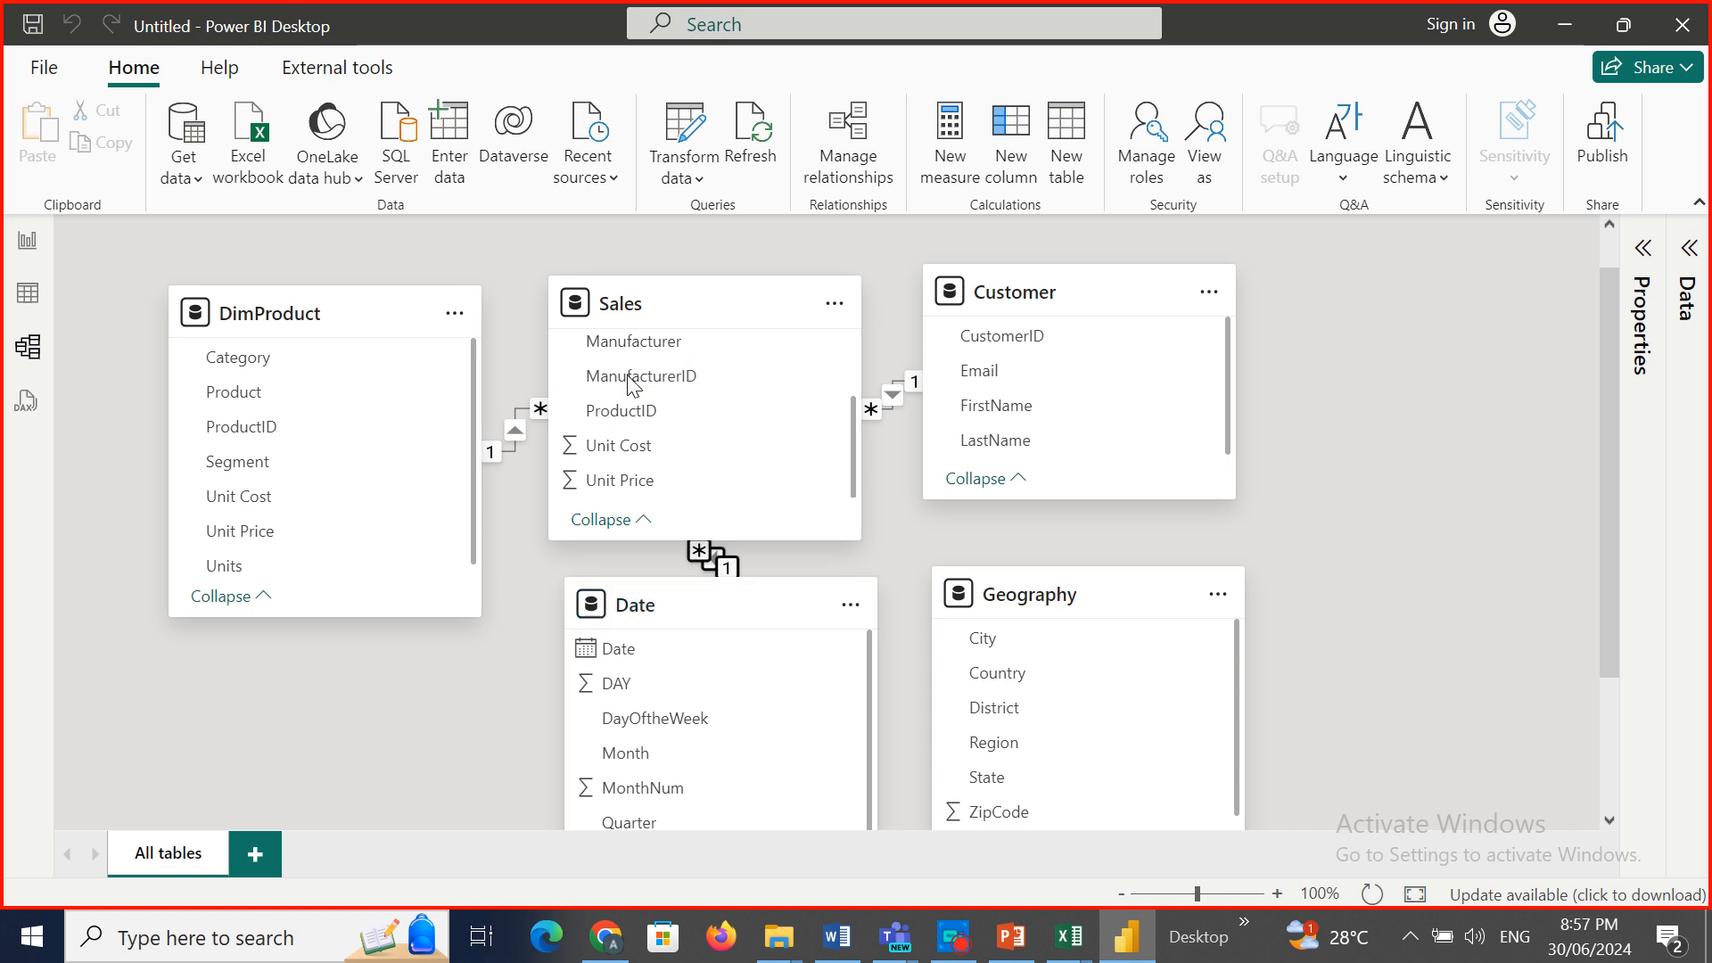
Move the Date card farther from Sales to expose their relationship line, and check which fields it connects.
drag(794, 603, 687, 694)
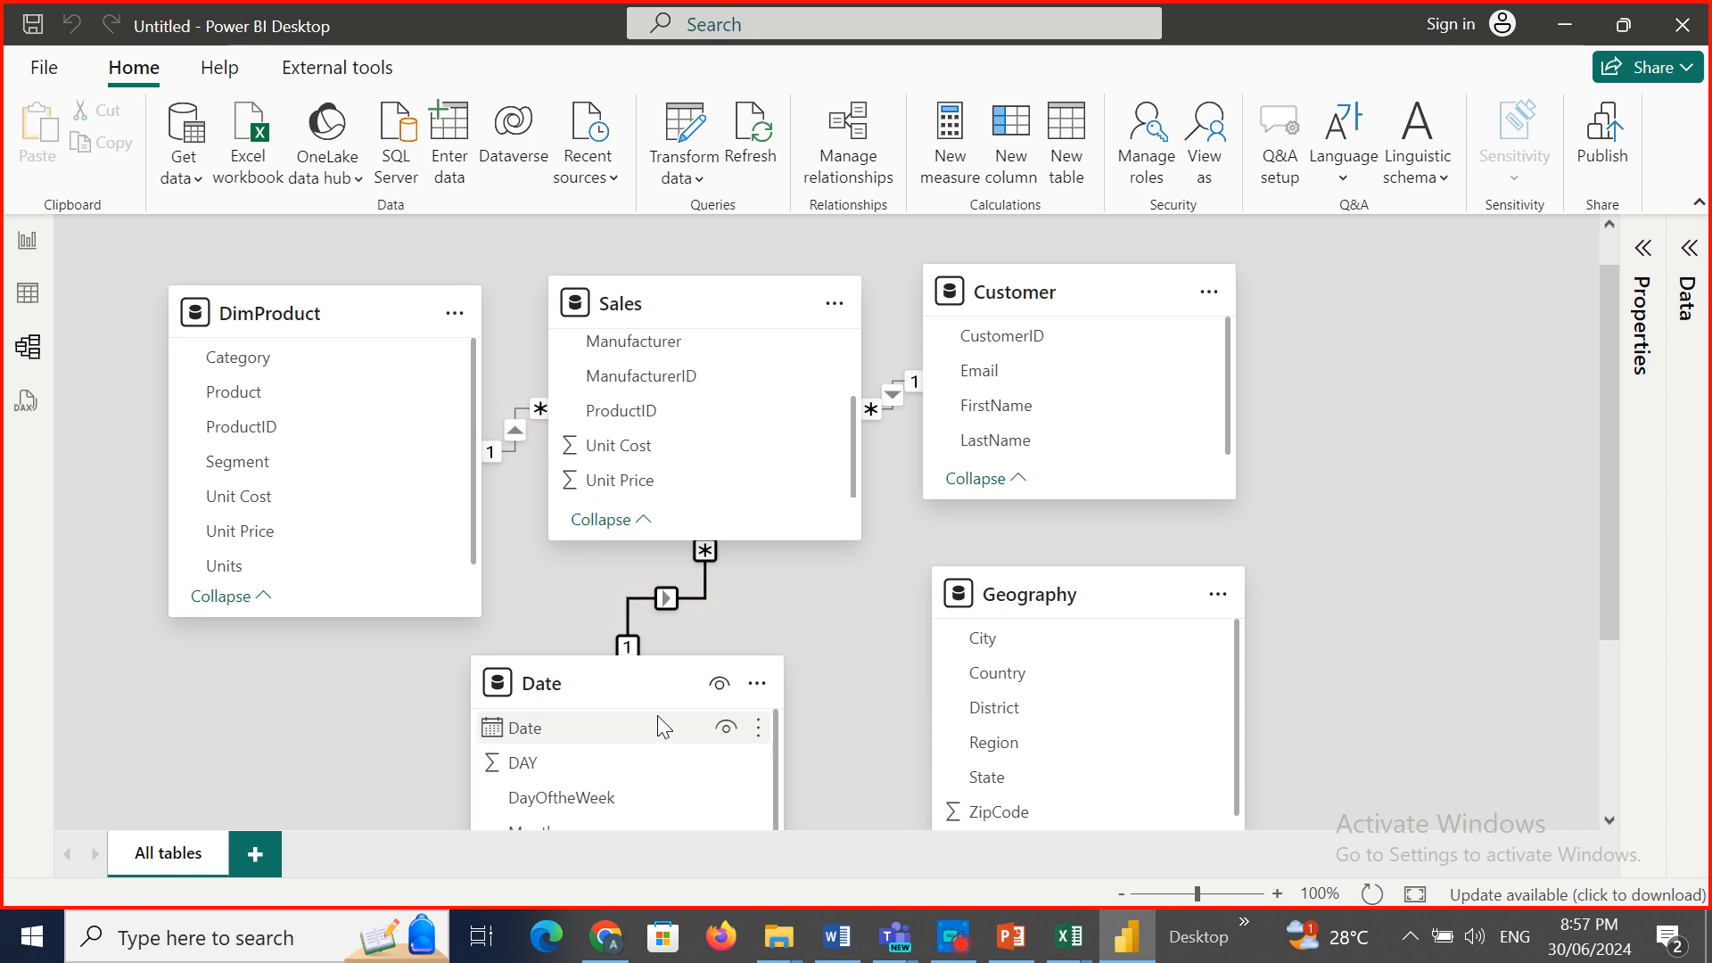
right_click(705, 590)
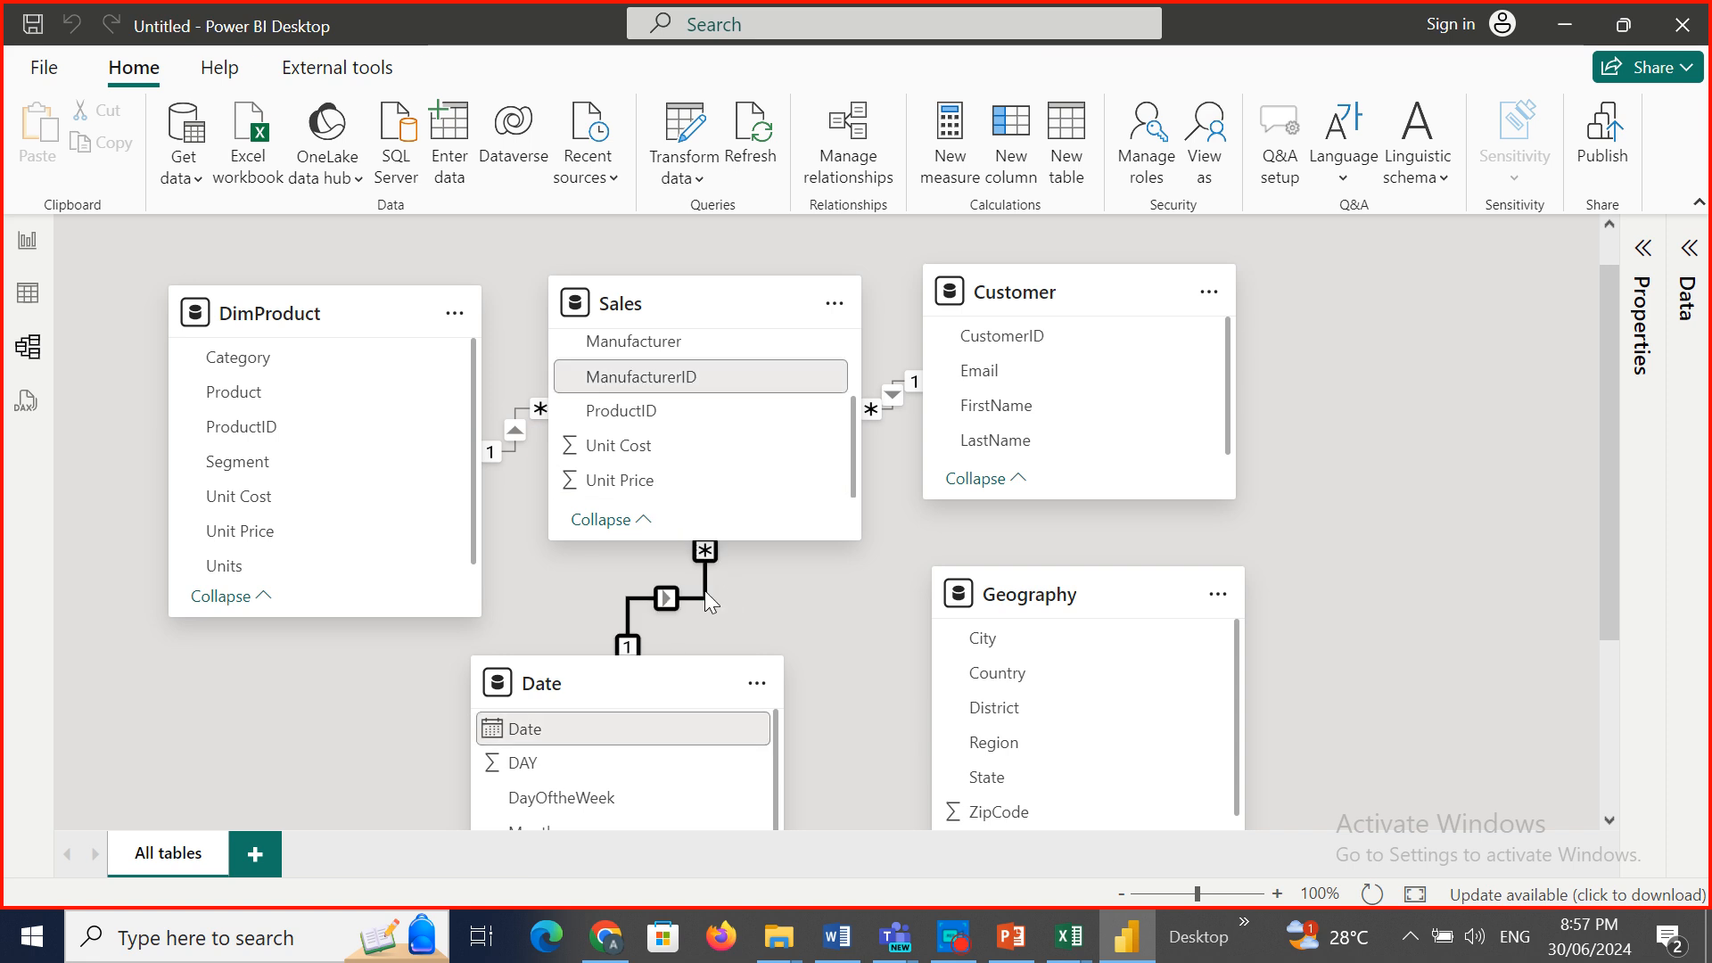
click(733, 610)
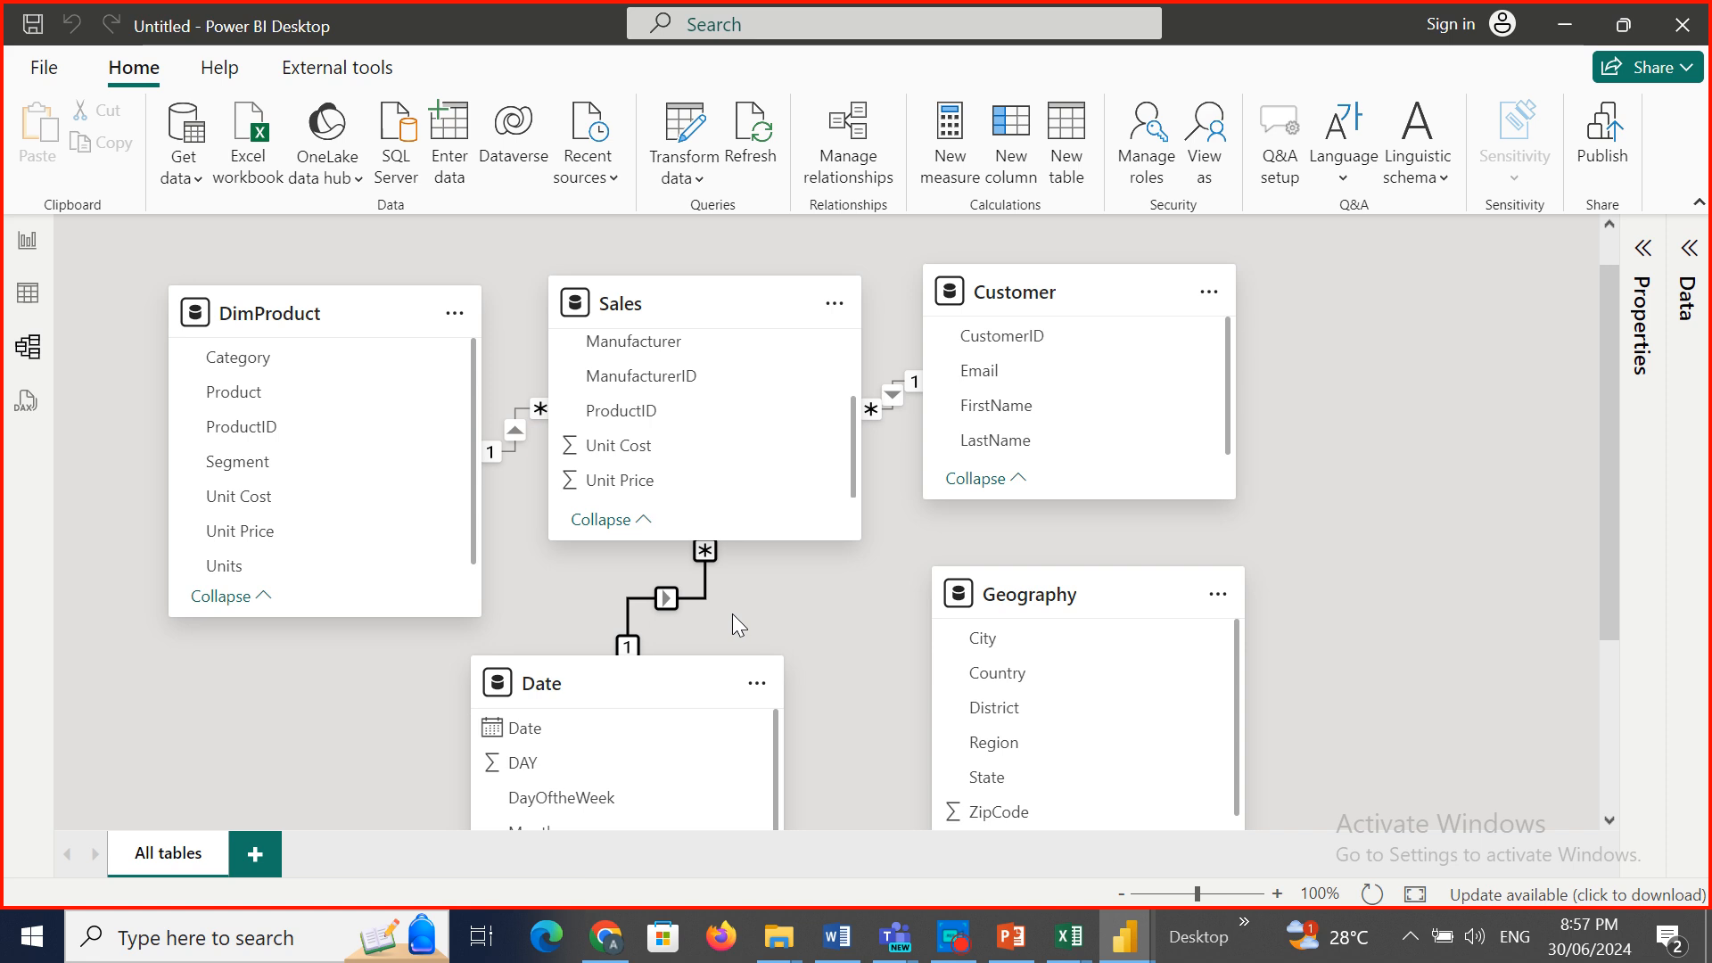
Delete the wrong relationship between Date and Sales, and relate the Date field of Sales to the Date field of the Date table instead.
click(998, 528)
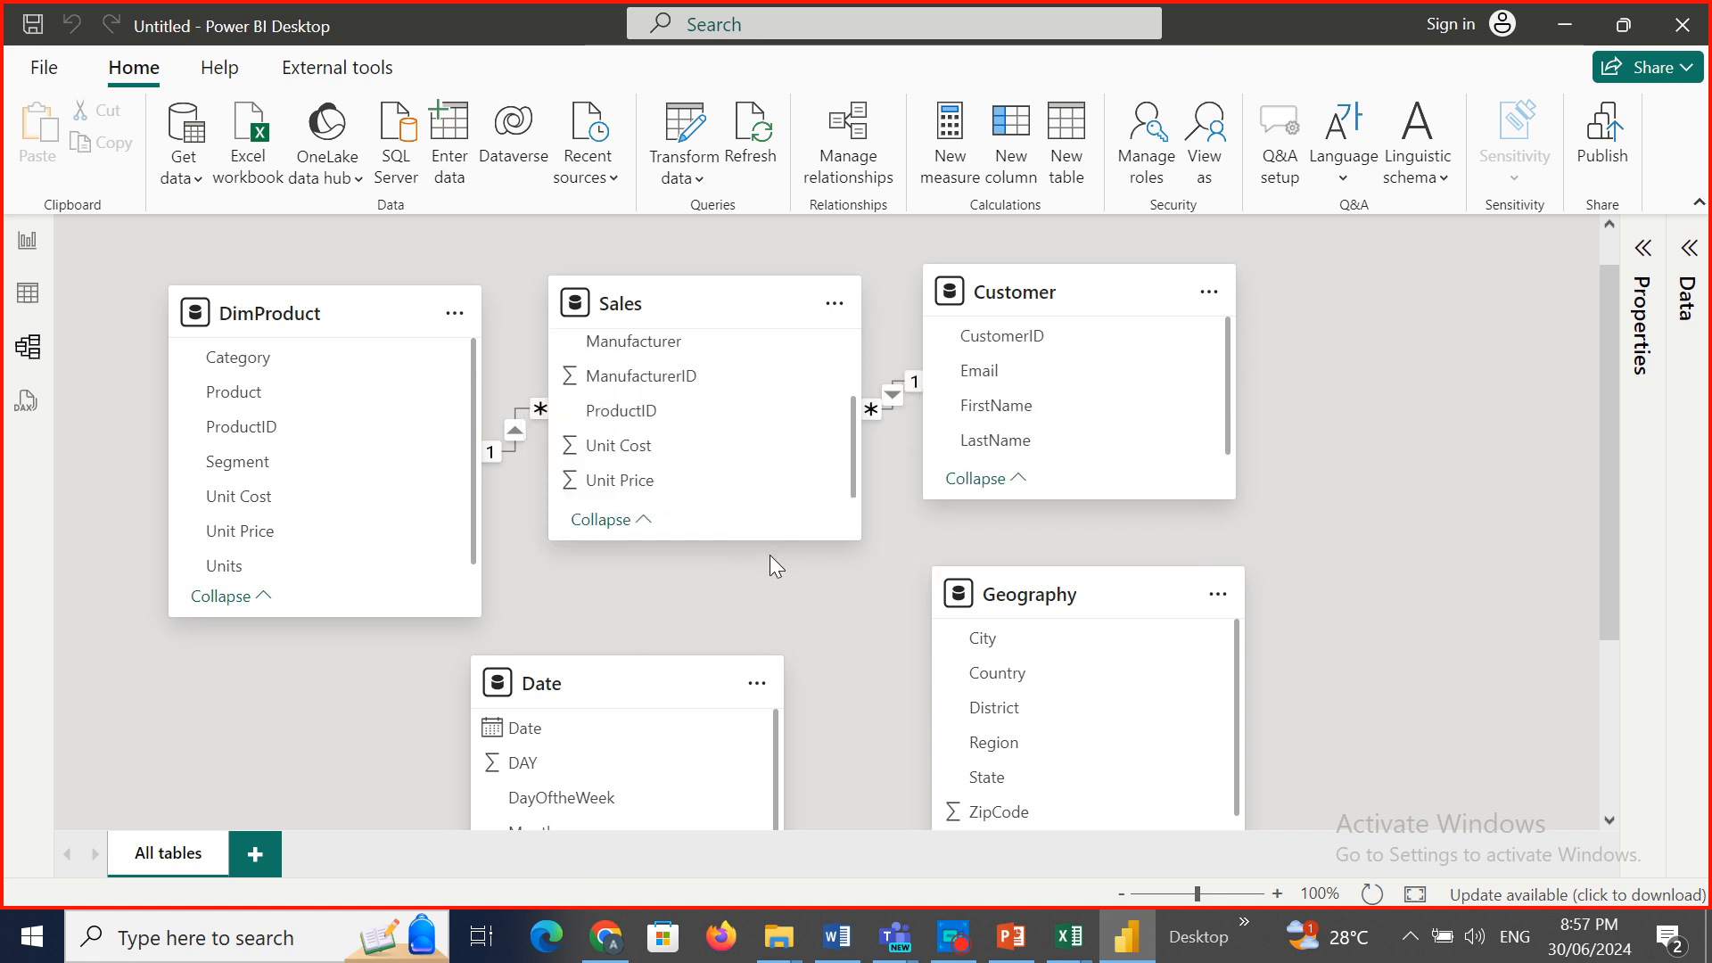
mouse_move(543, 730)
mouse_down()
mouse_move(675, 639)
mouse_move(575, 733)
mouse_up()
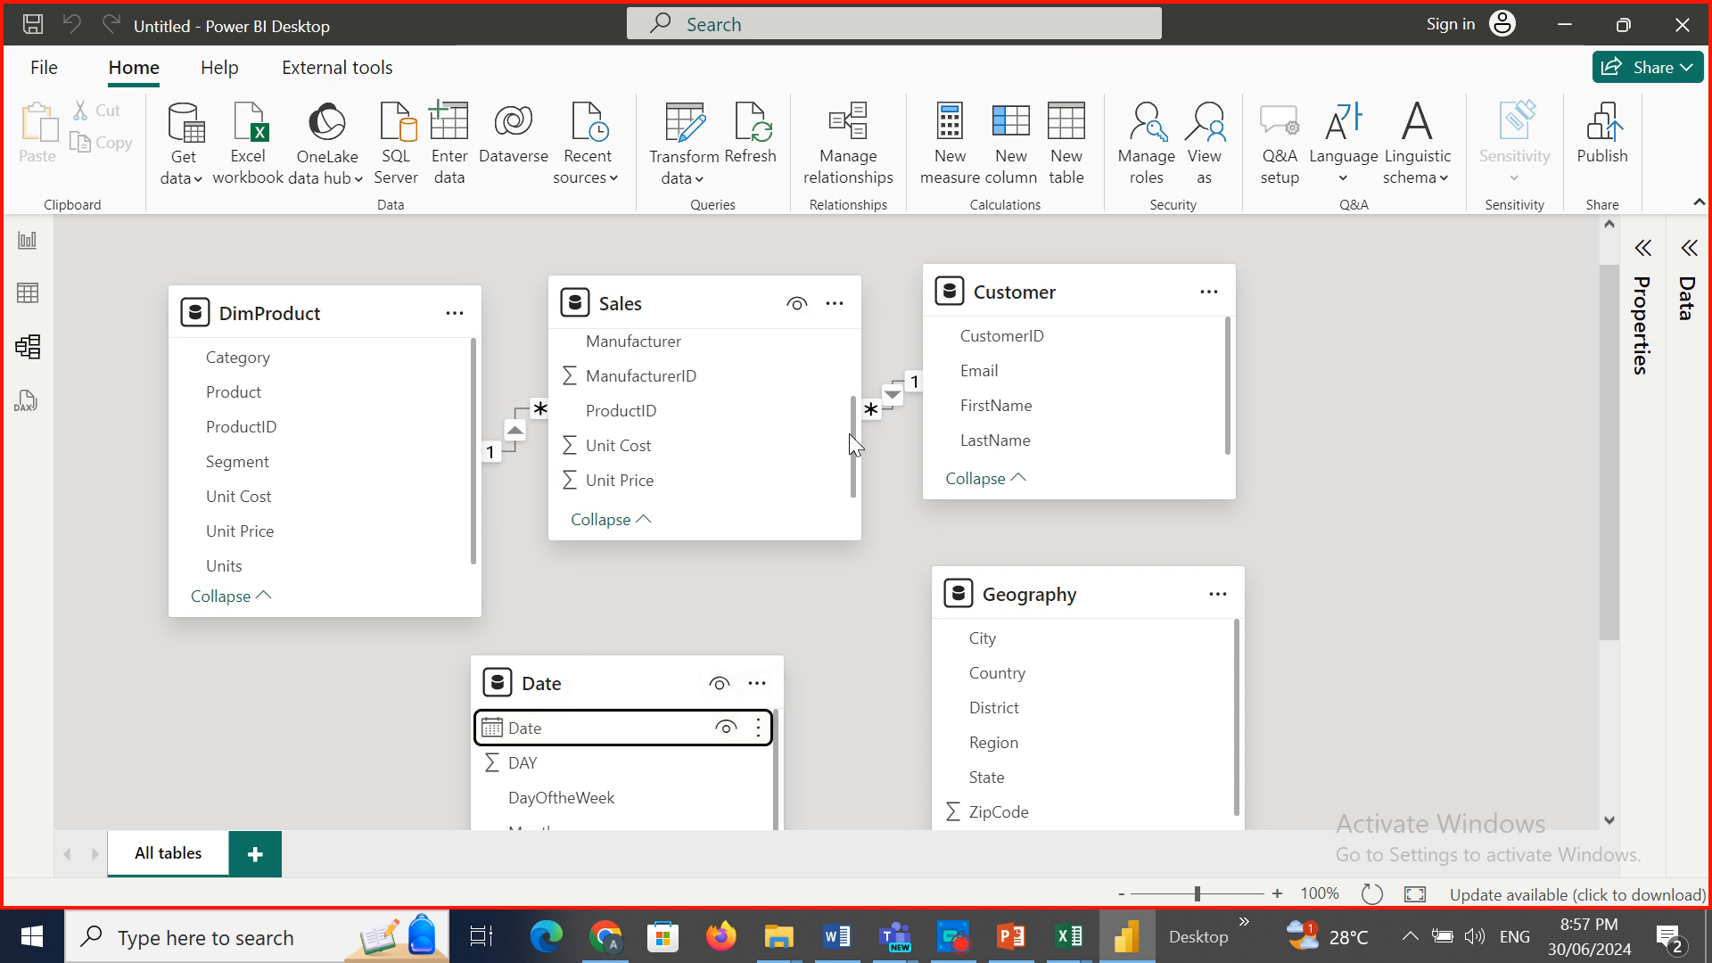
drag(854, 433, 854, 342)
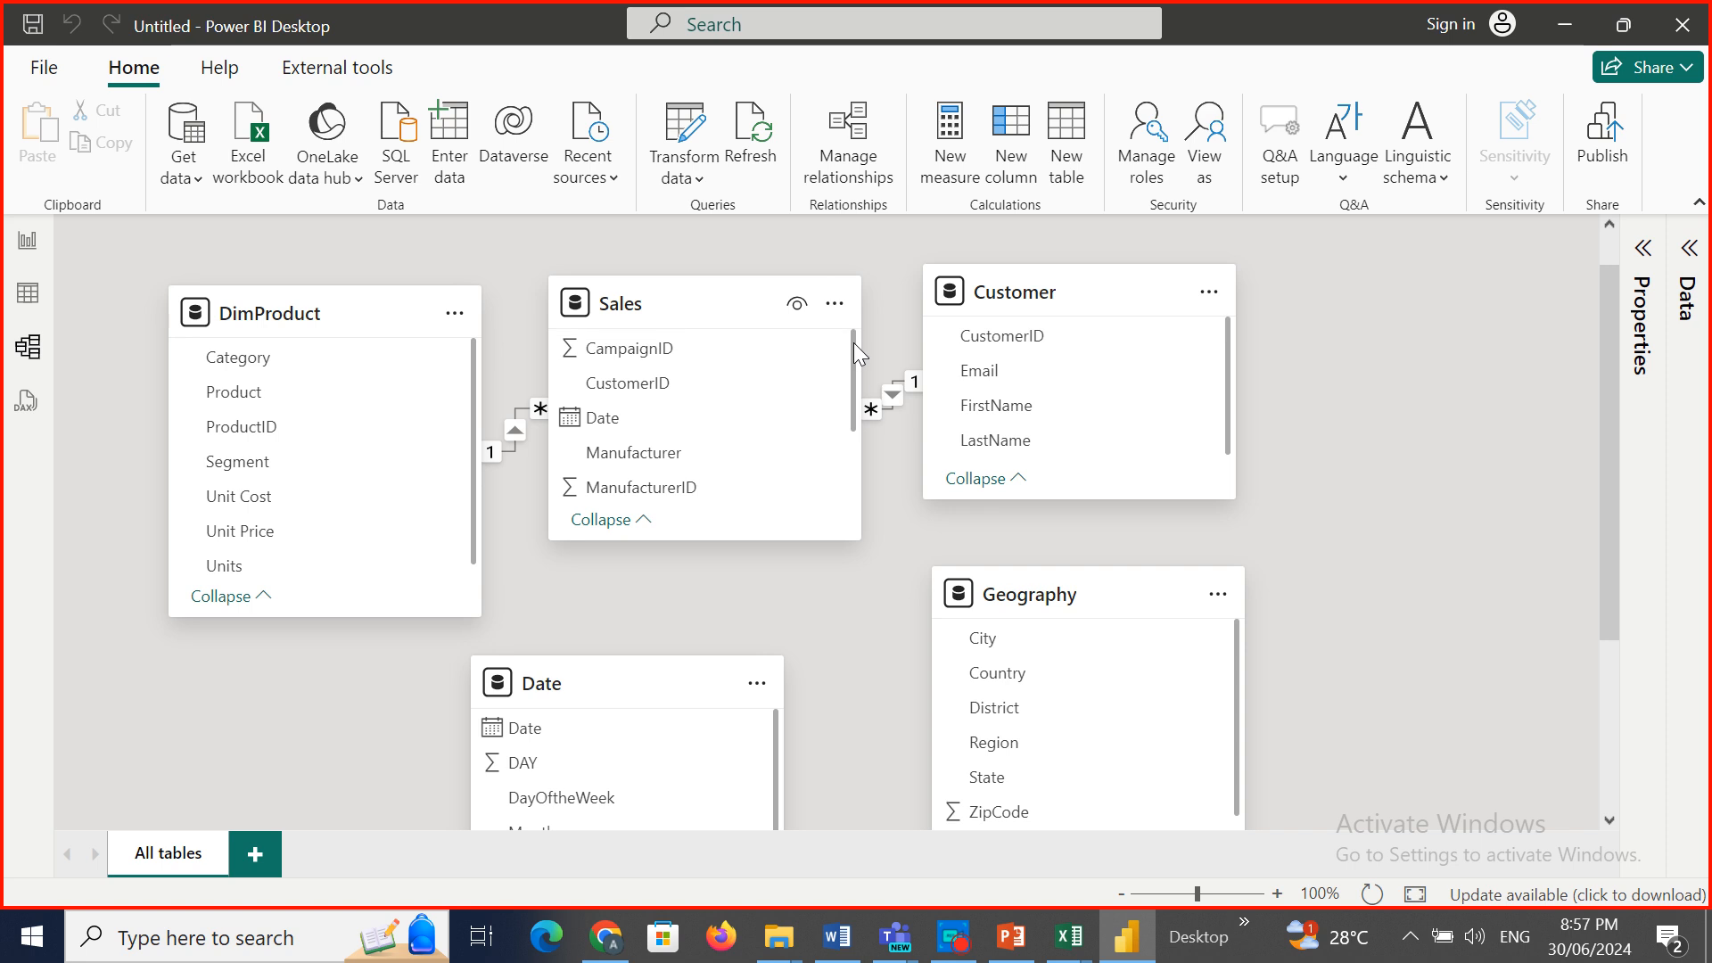
click(555, 723)
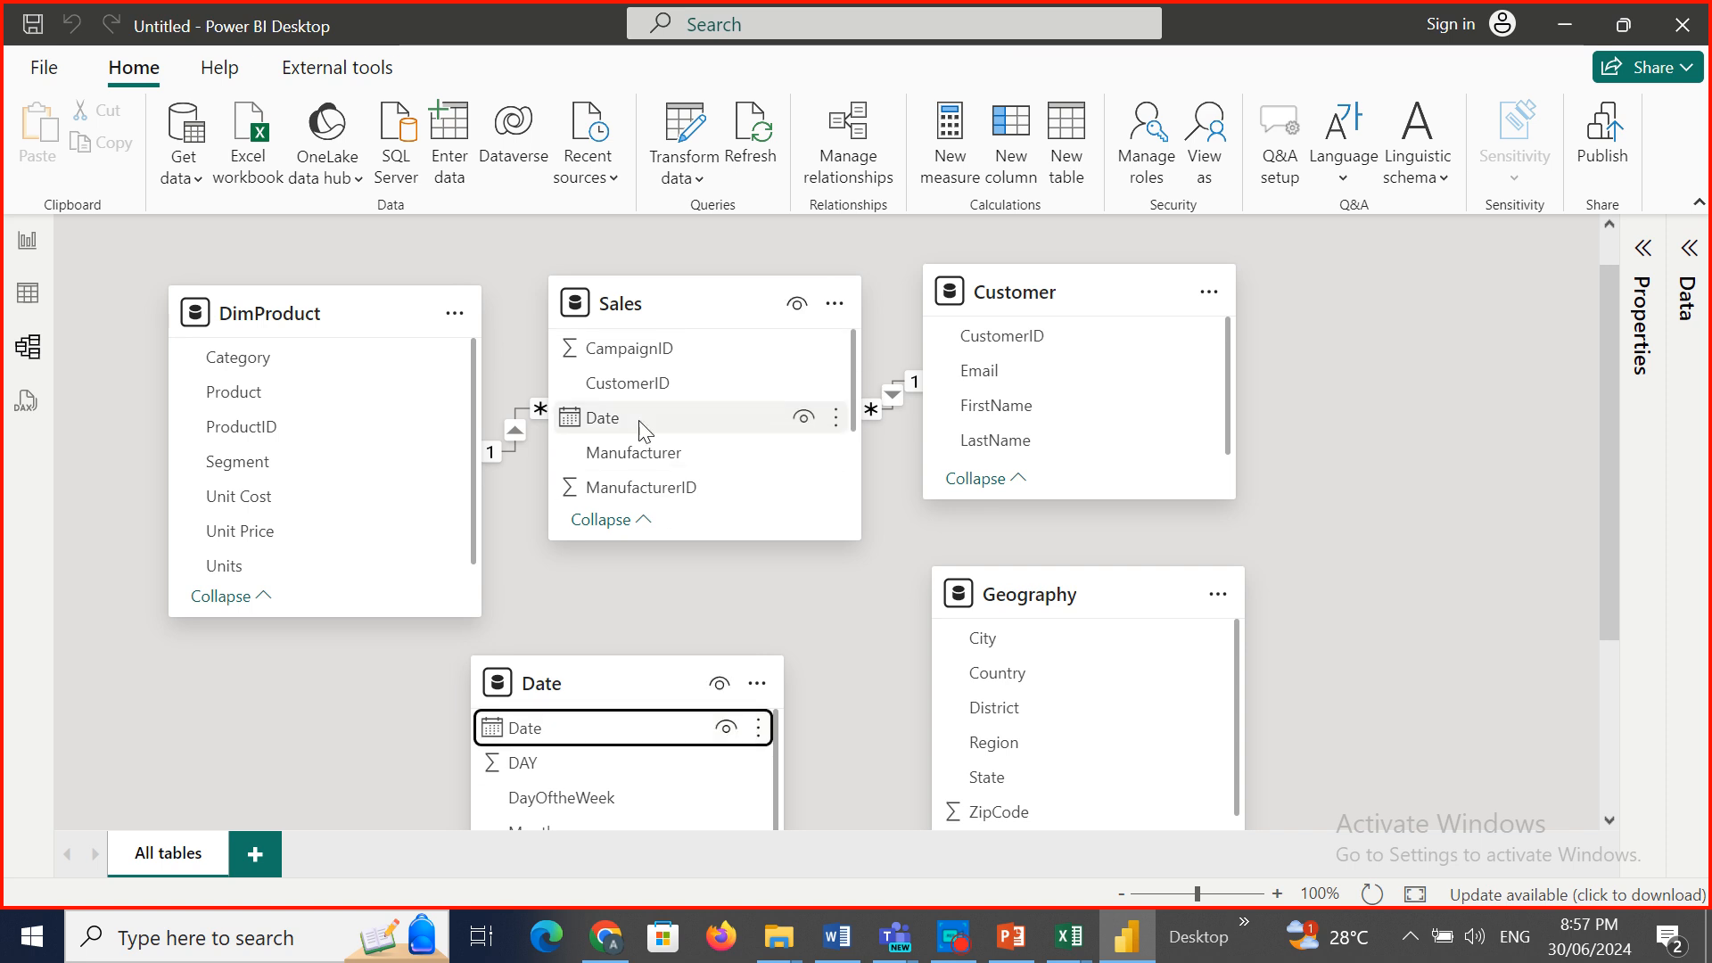
click(571, 730)
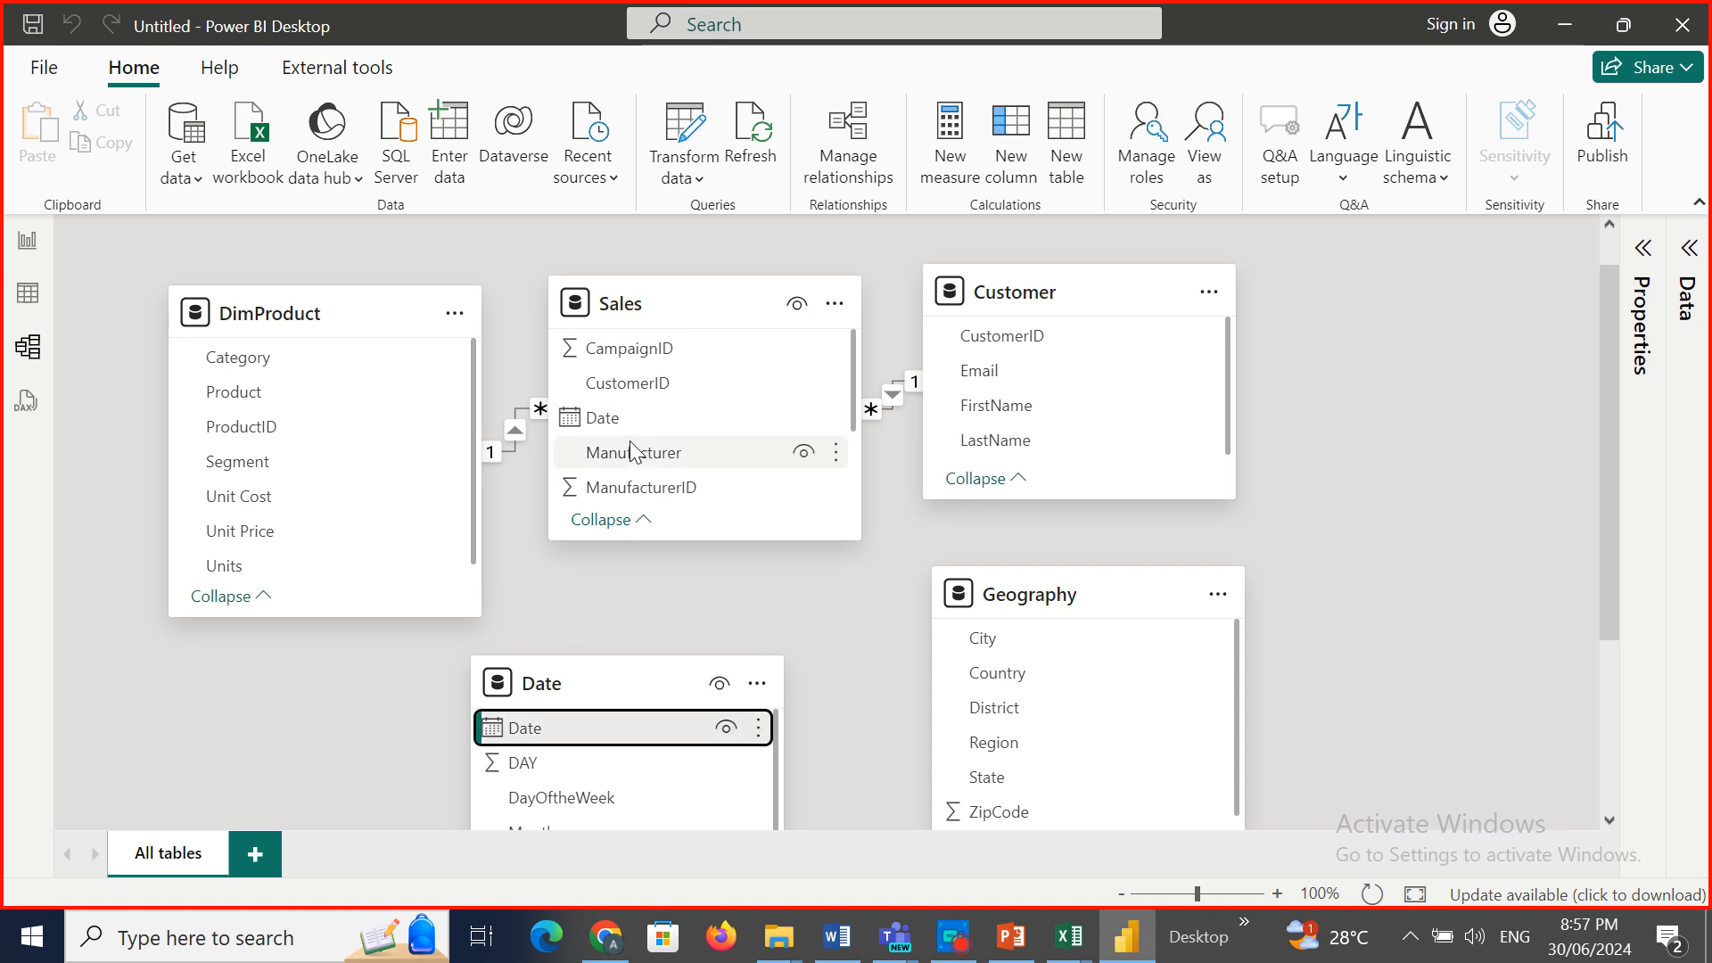
click(578, 421)
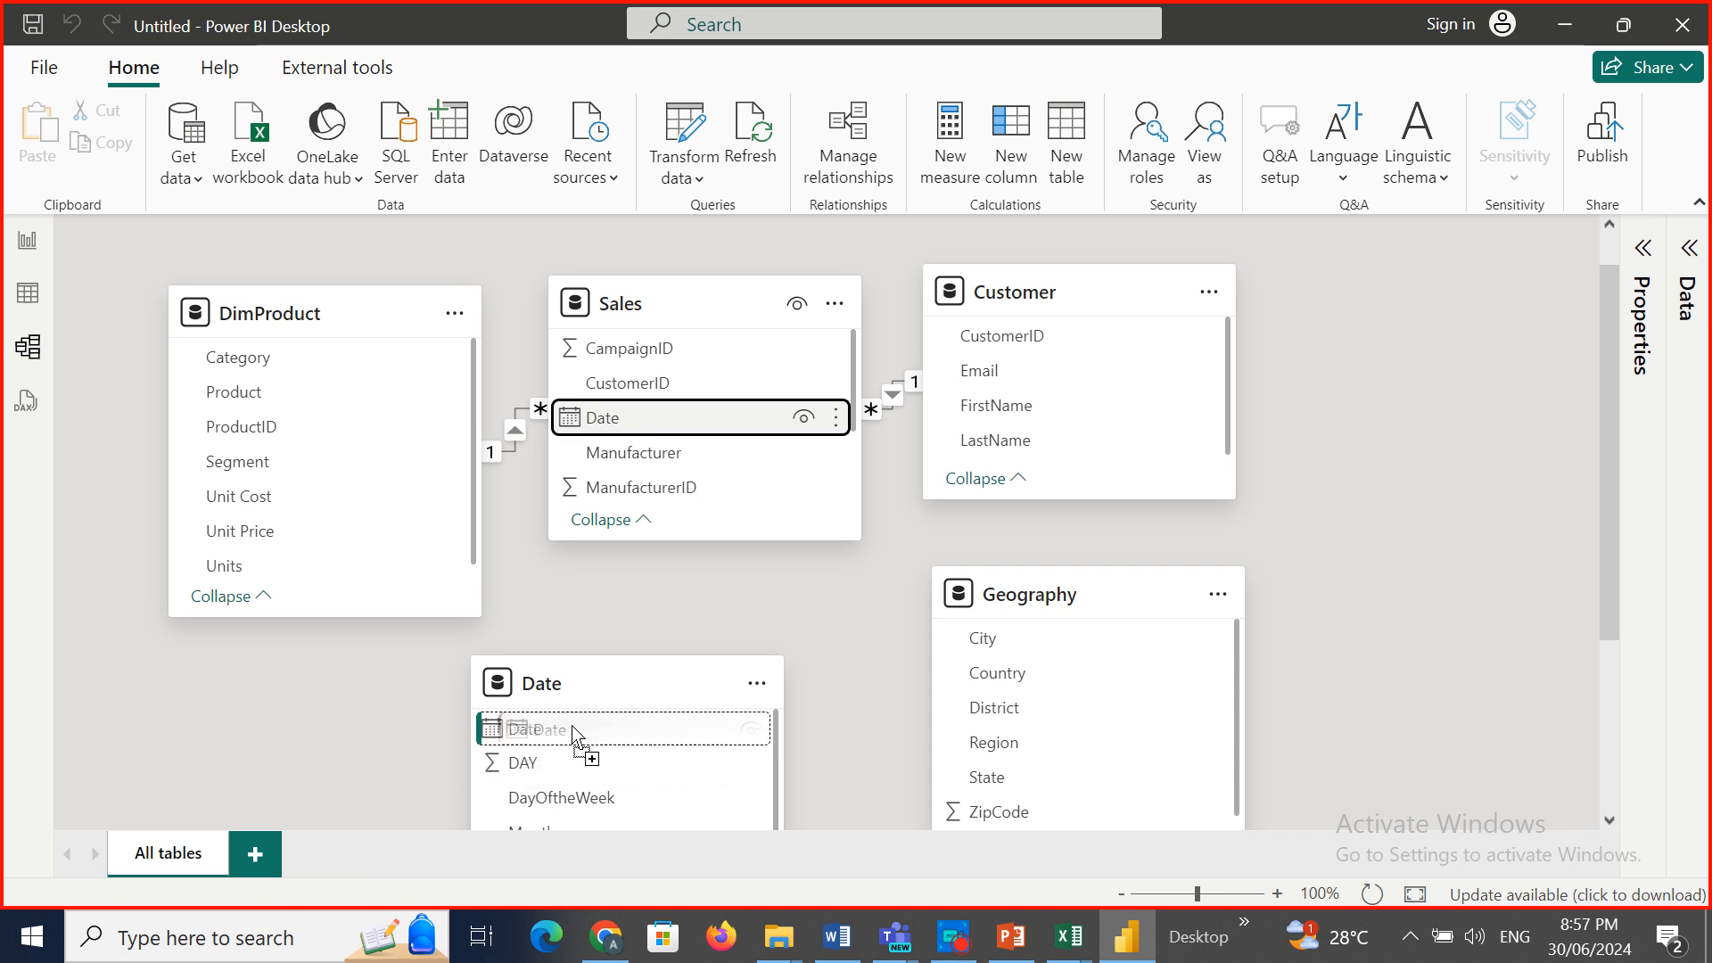
drag(563, 736, 573, 726)
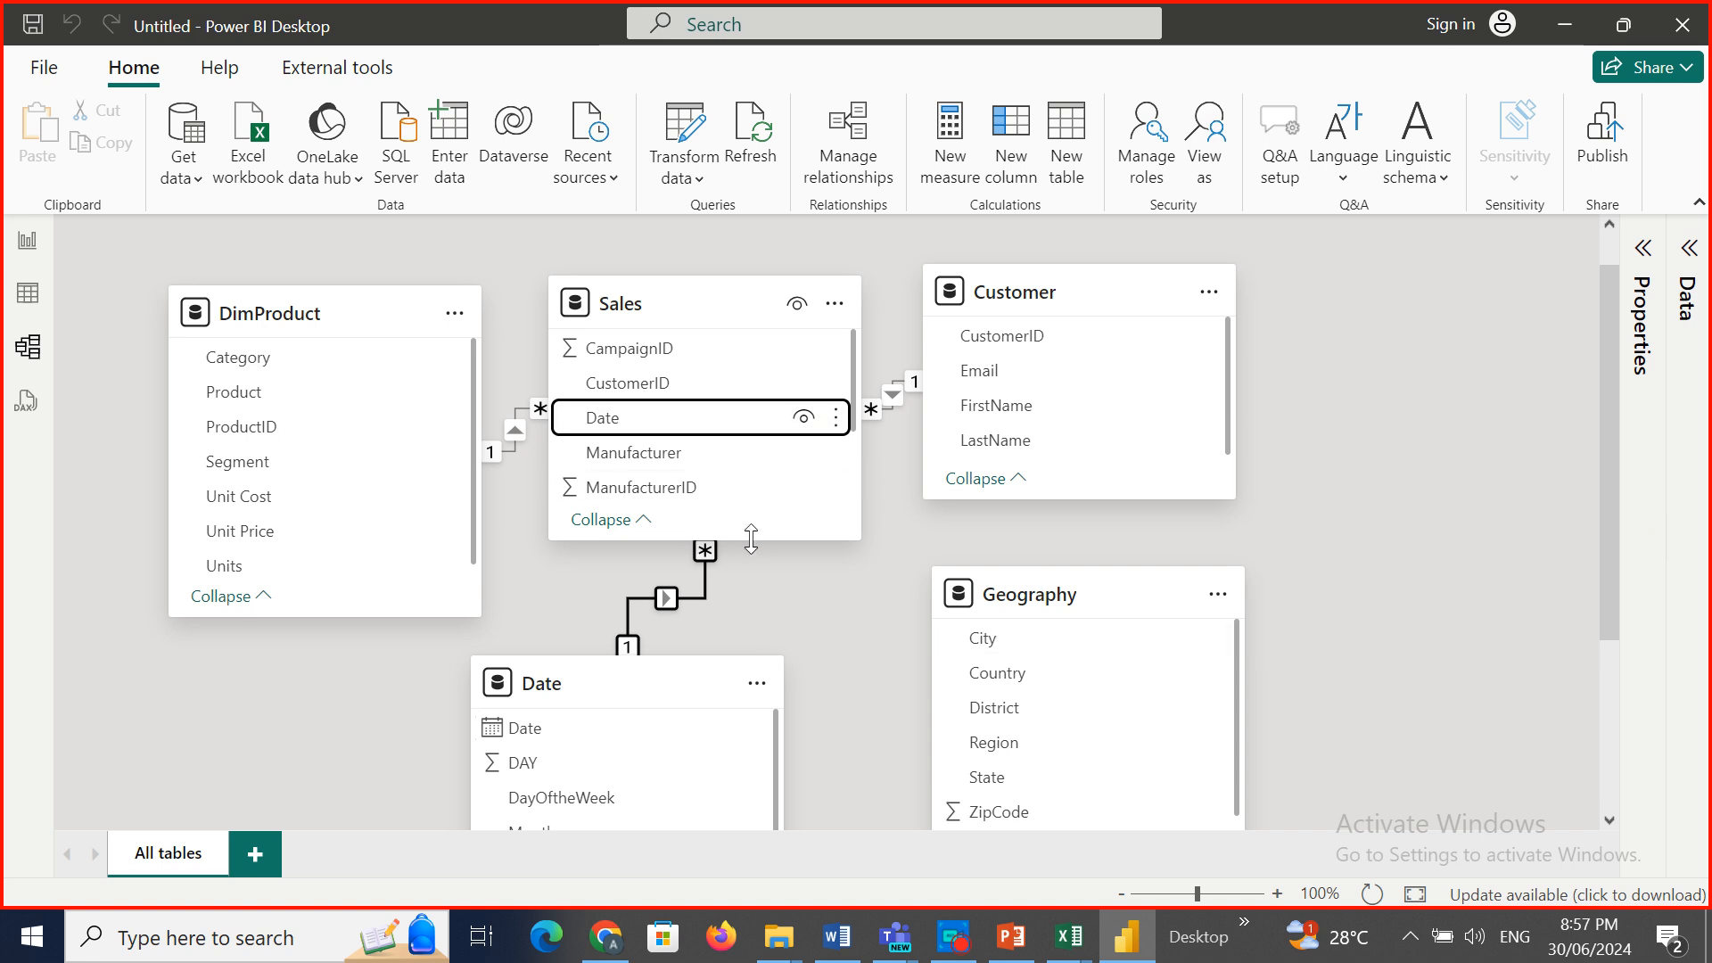
Lengthen the Sales card to reveal more fields, and move the DimProduct card slightly lower and the Date card farther below Sales.
drag(751, 535, 751, 631)
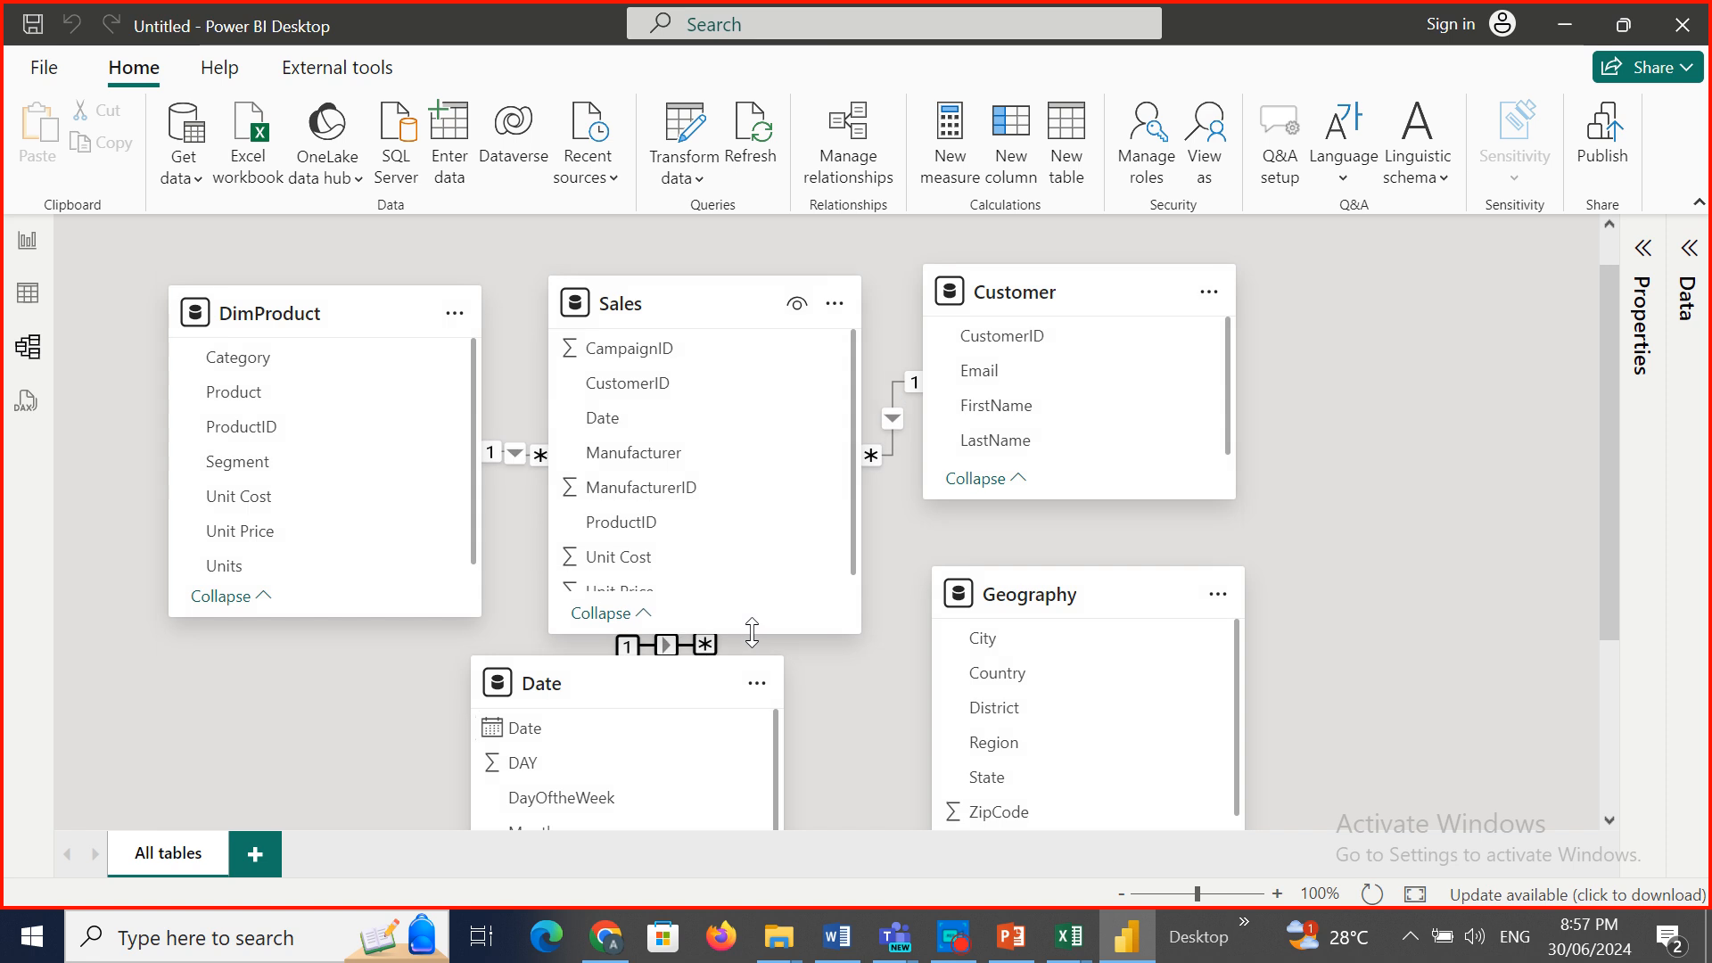
drag(851, 548, 845, 500)
scroll(833, 571, down, 1)
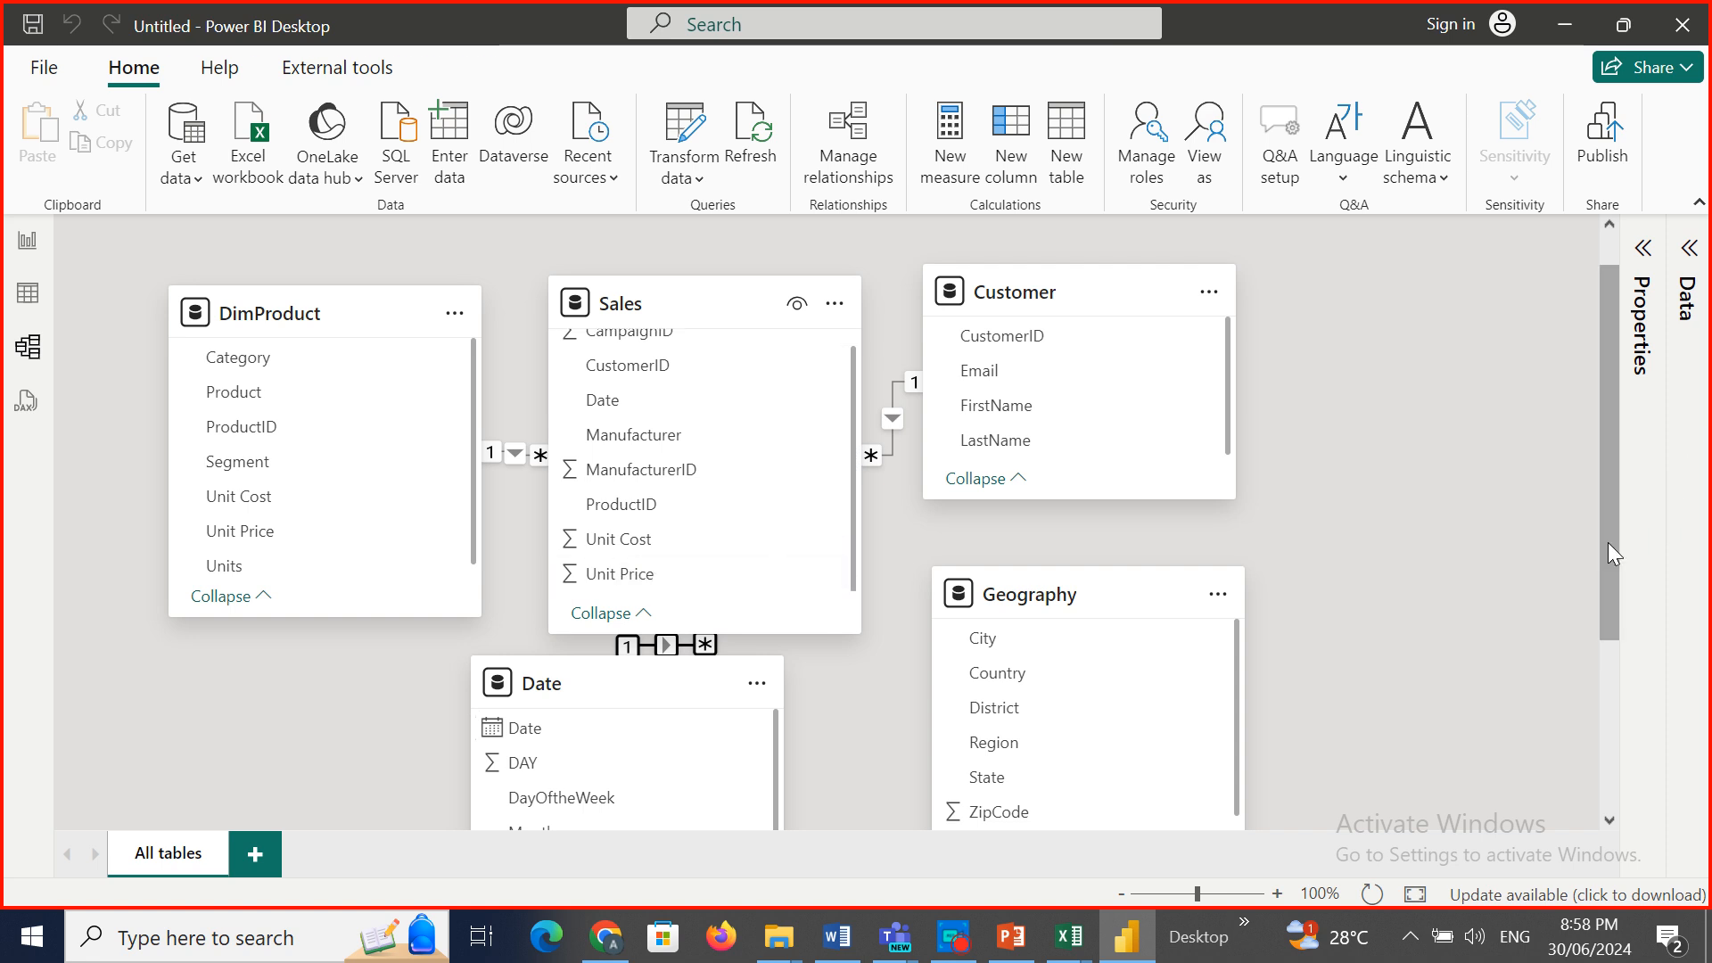
drag(1607, 542, 1601, 618)
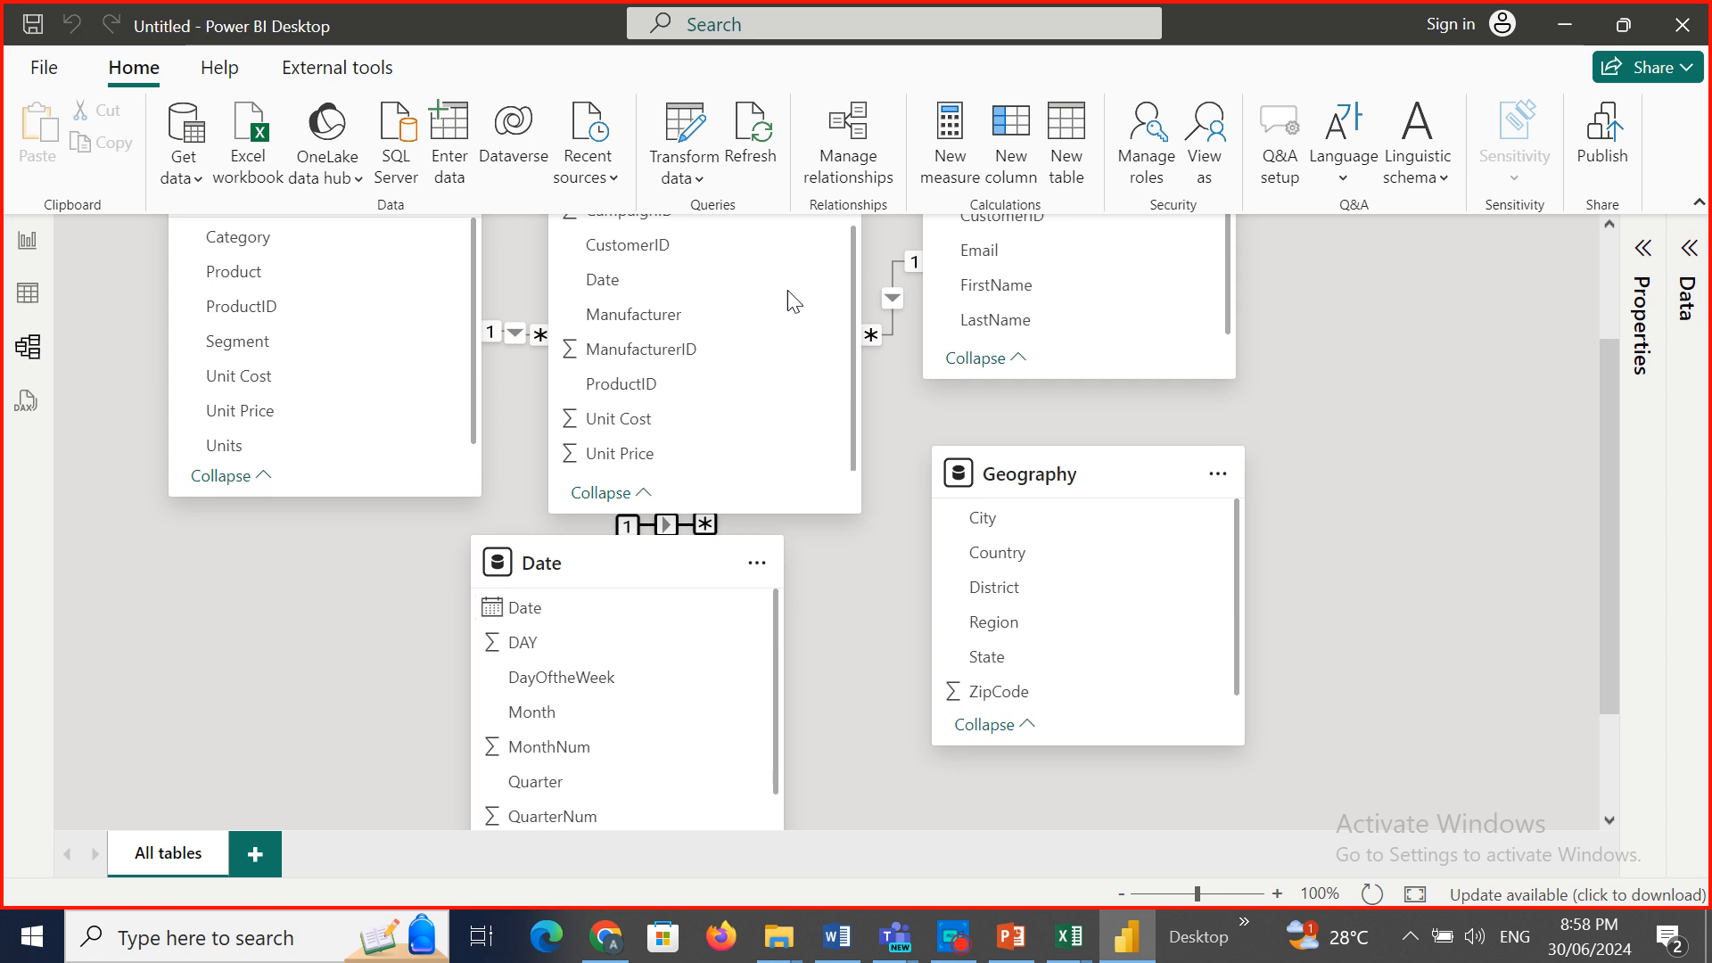
scroll(1593, 481, down, 3)
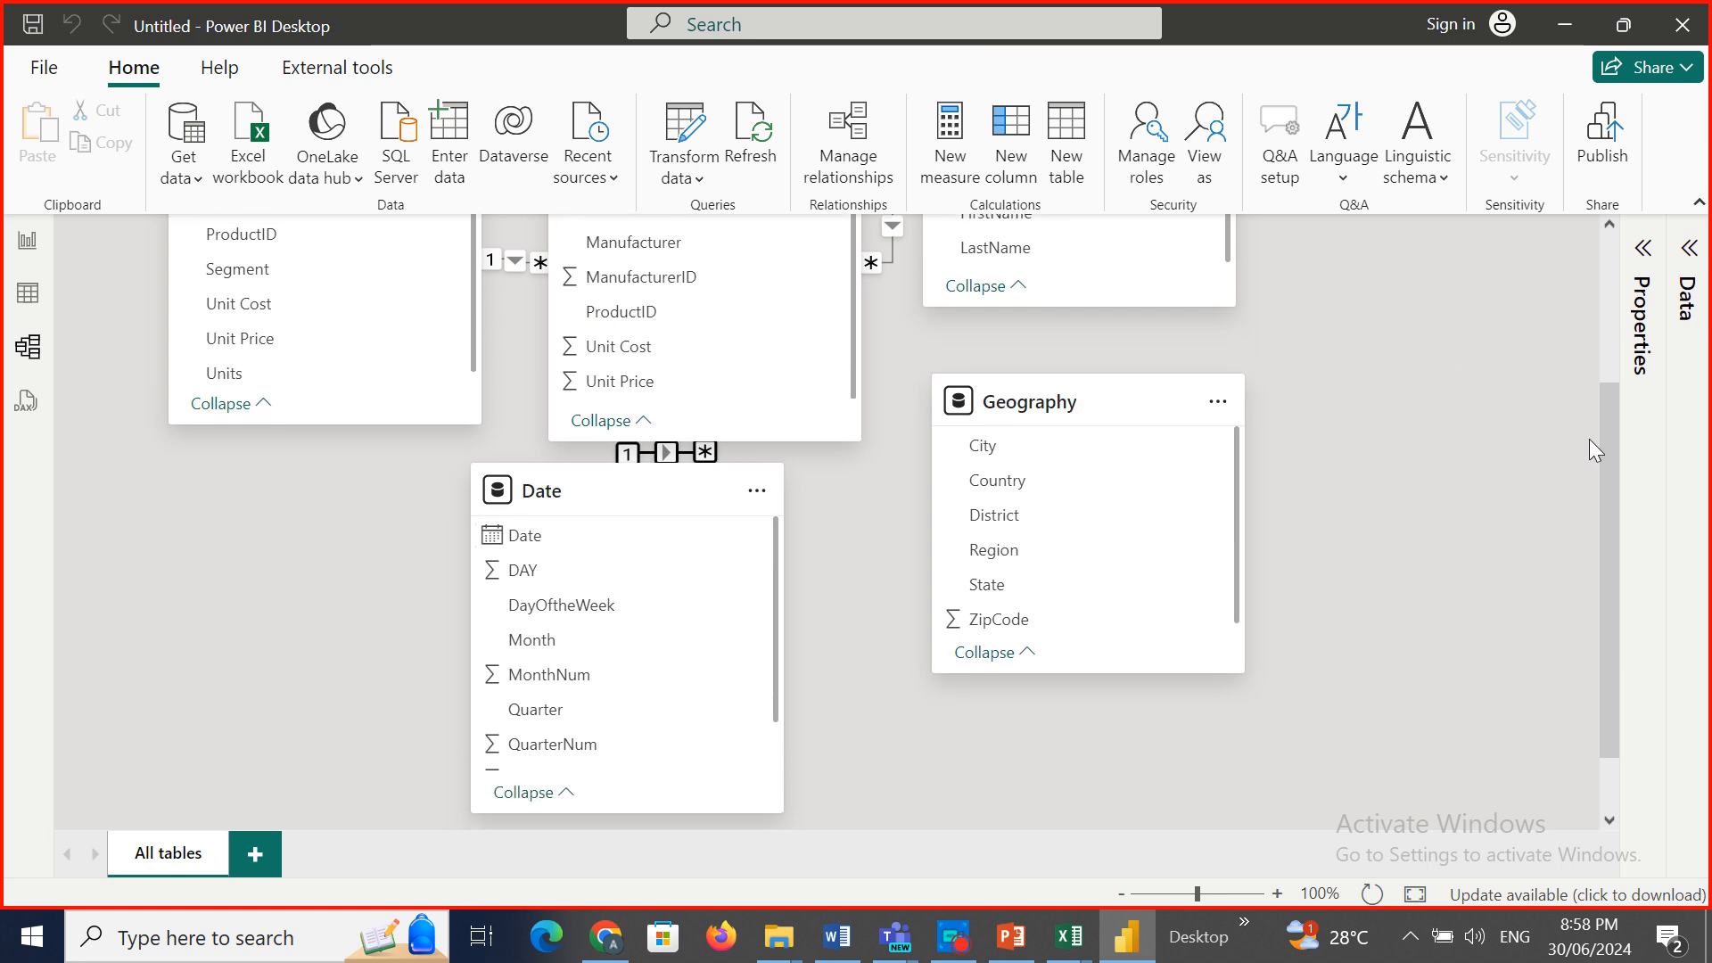
scroll(1589, 439, up, 5)
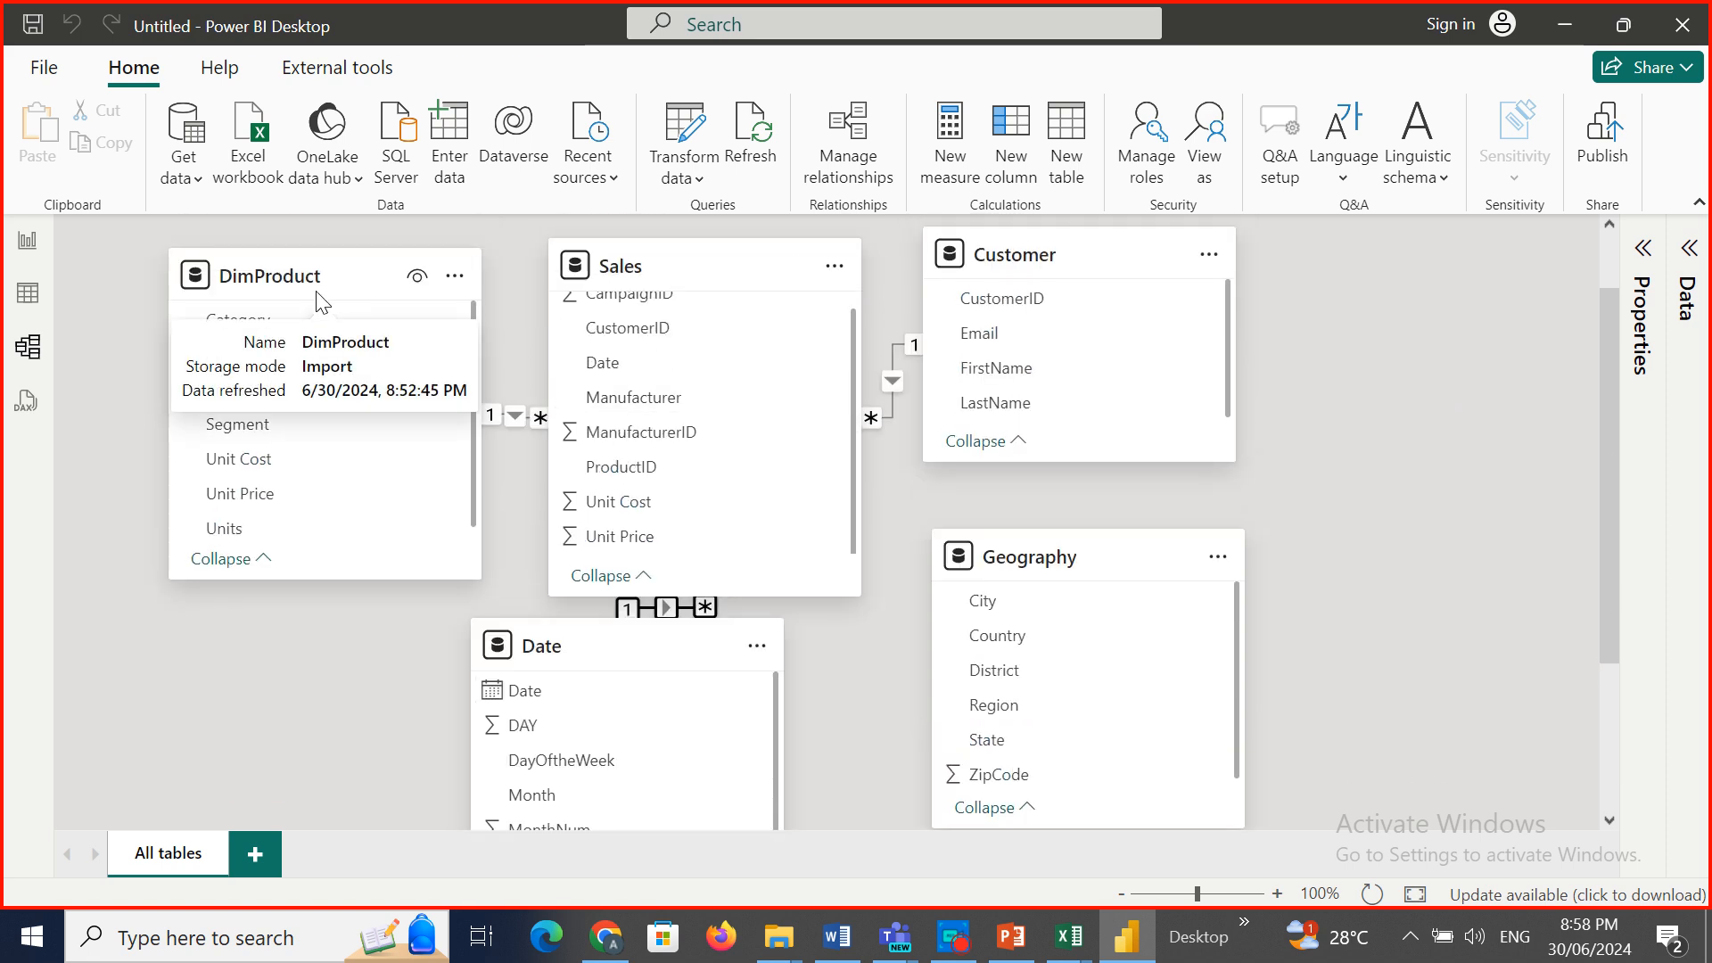
drag(310, 272, 280, 375)
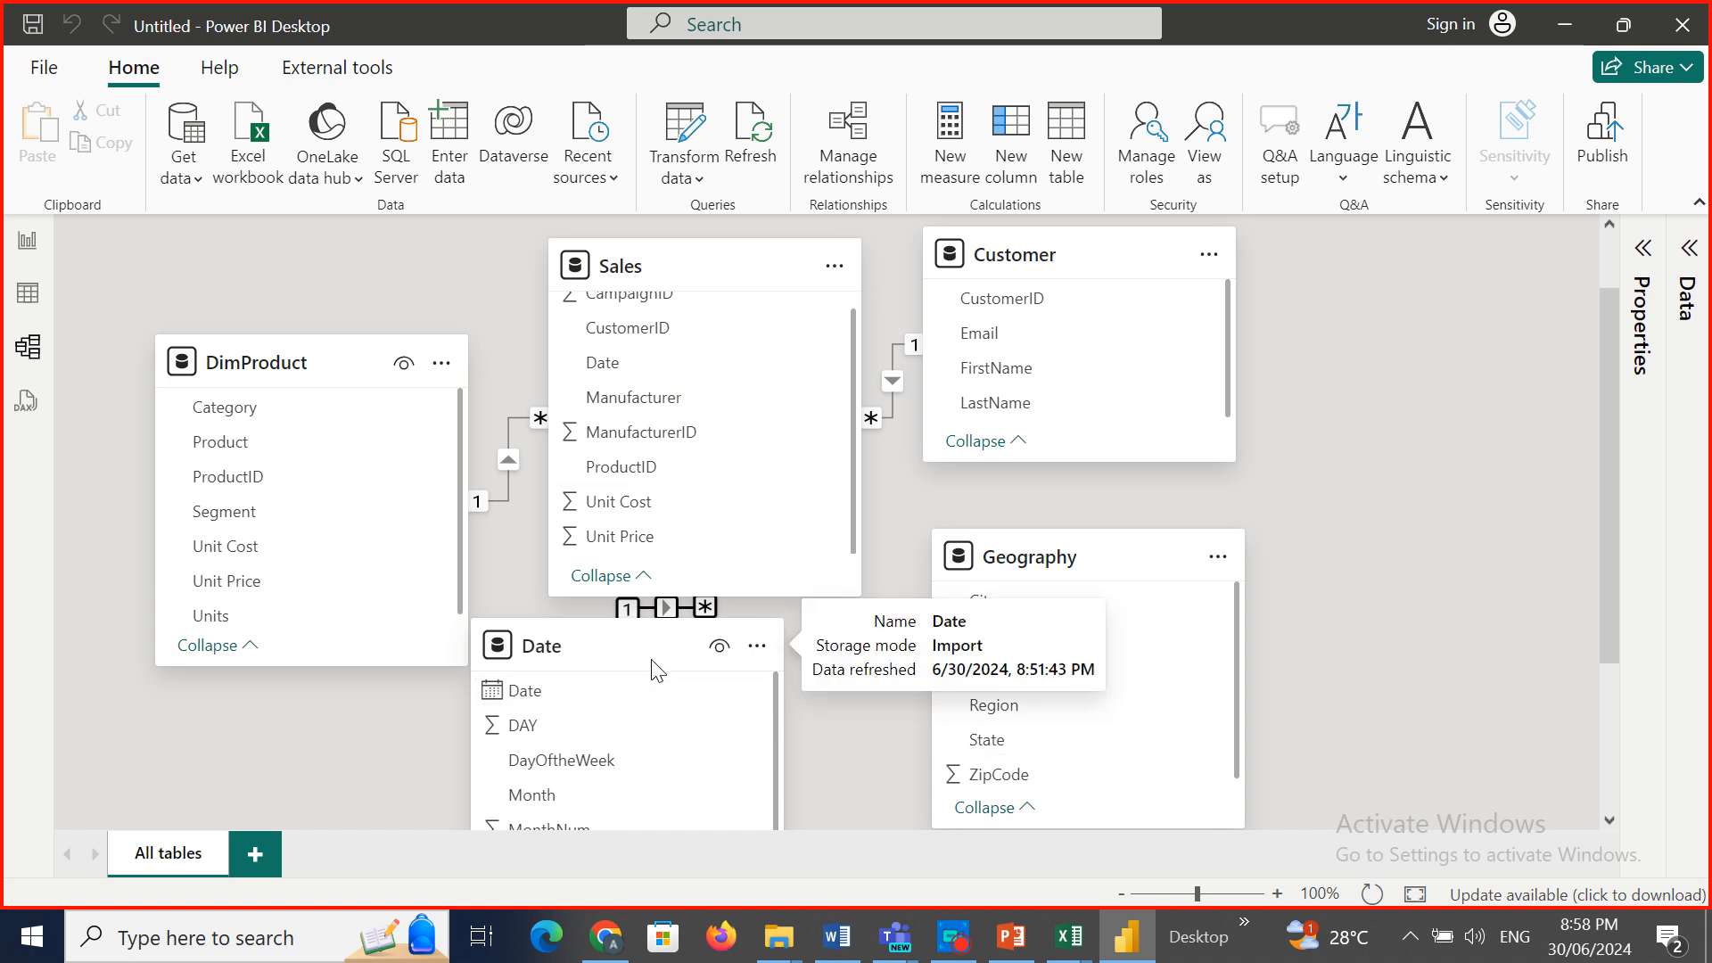
drag(654, 671, 676, 756)
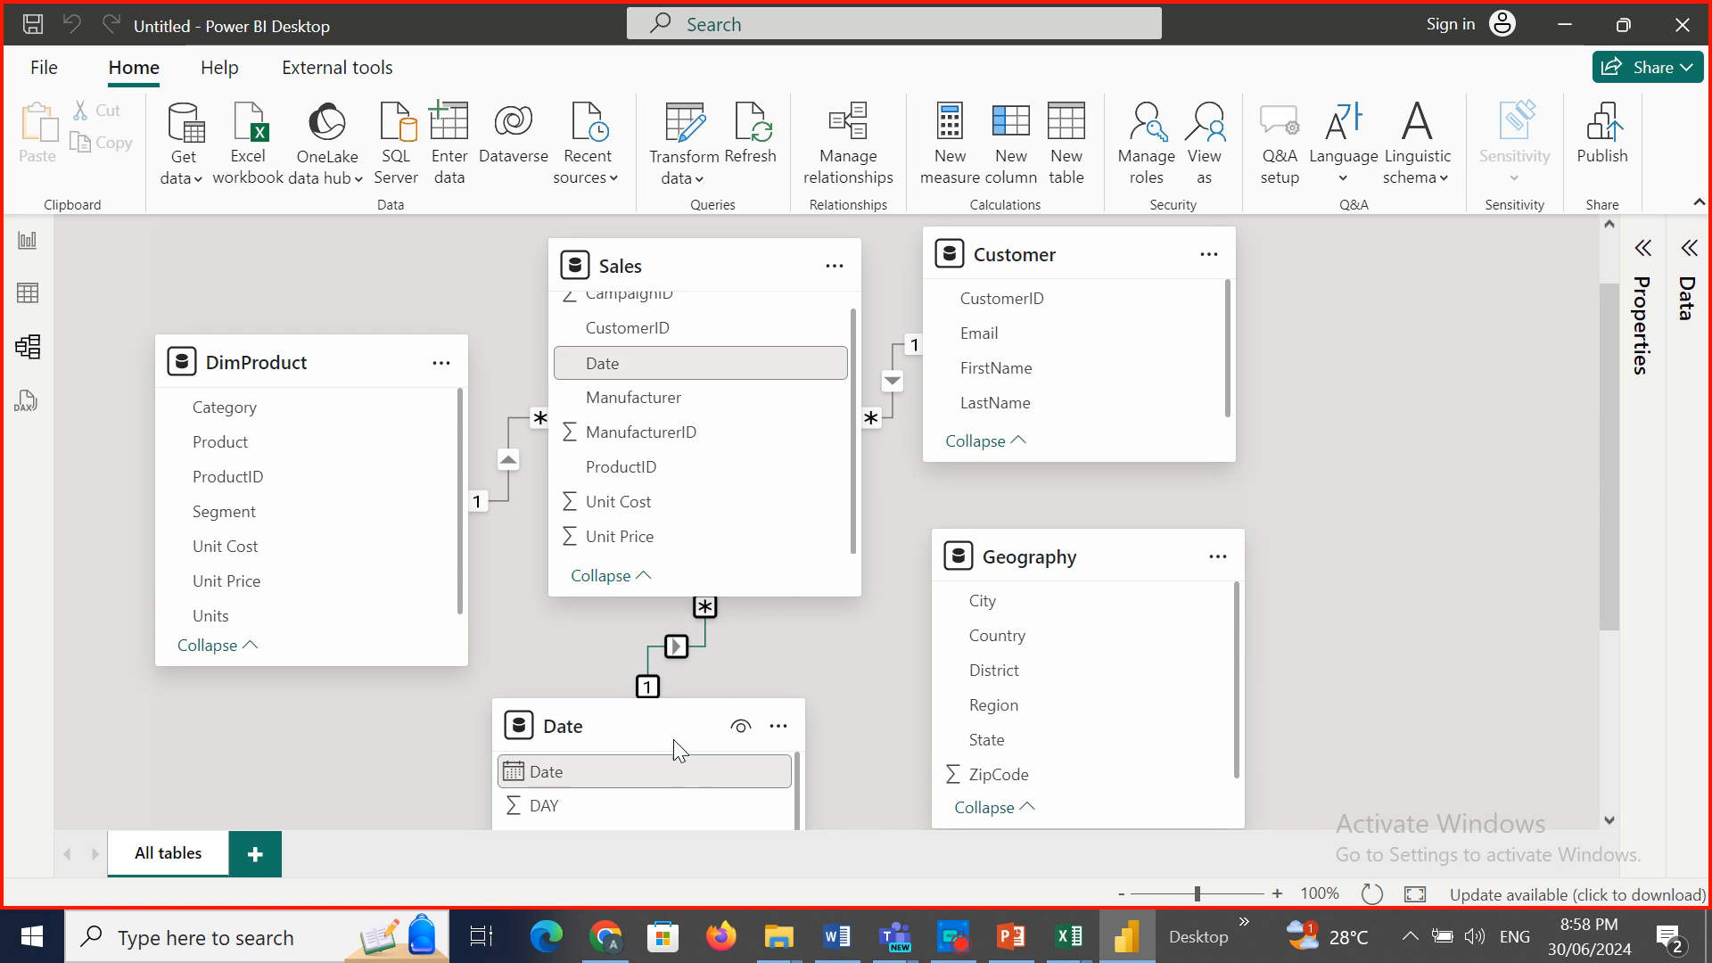
Open the Power Query Editor and look through all columns of the Geography query.
click(700, 179)
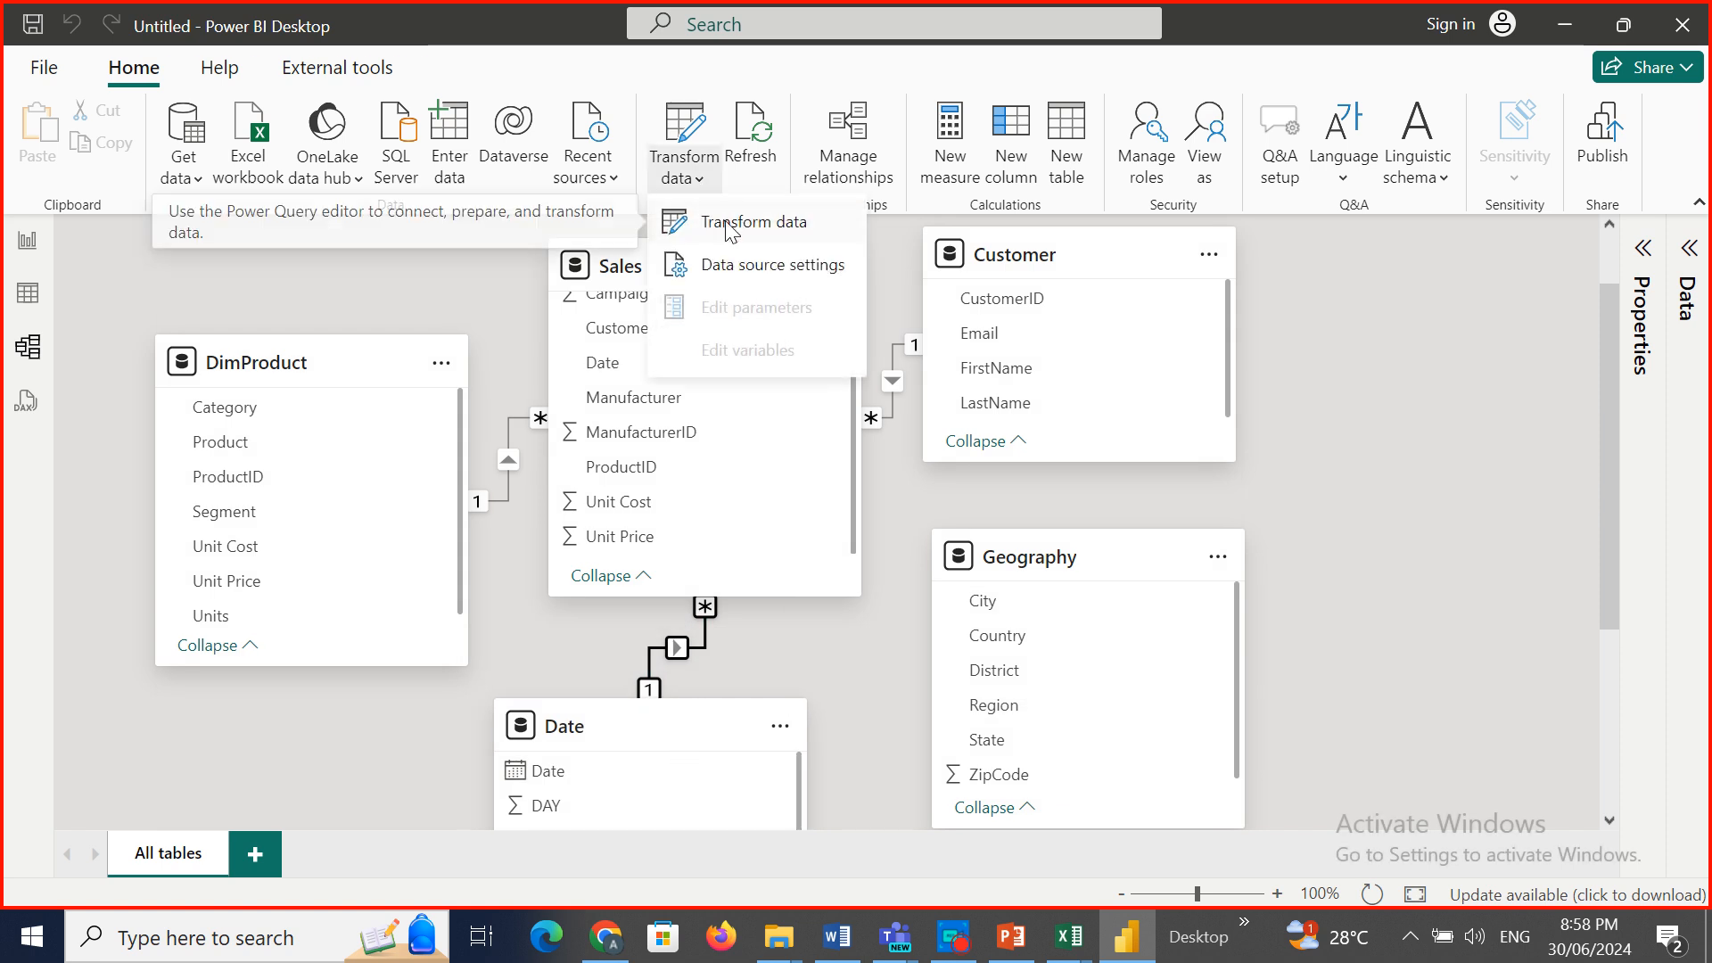
click(731, 225)
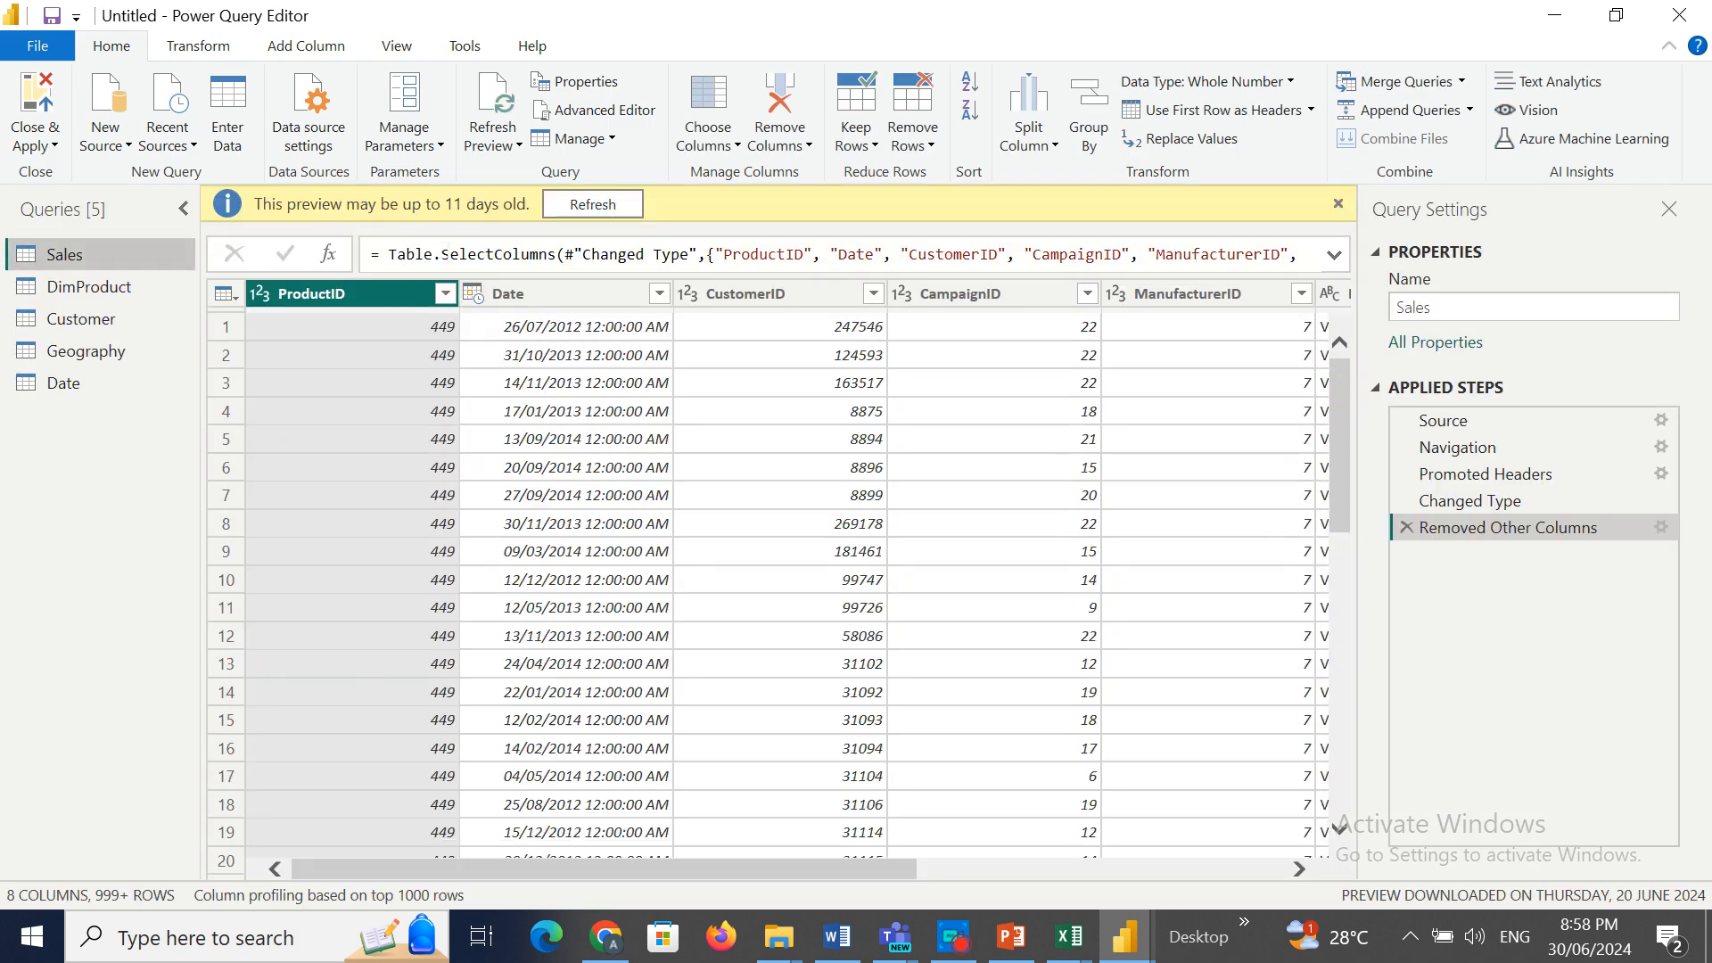
click(92, 361)
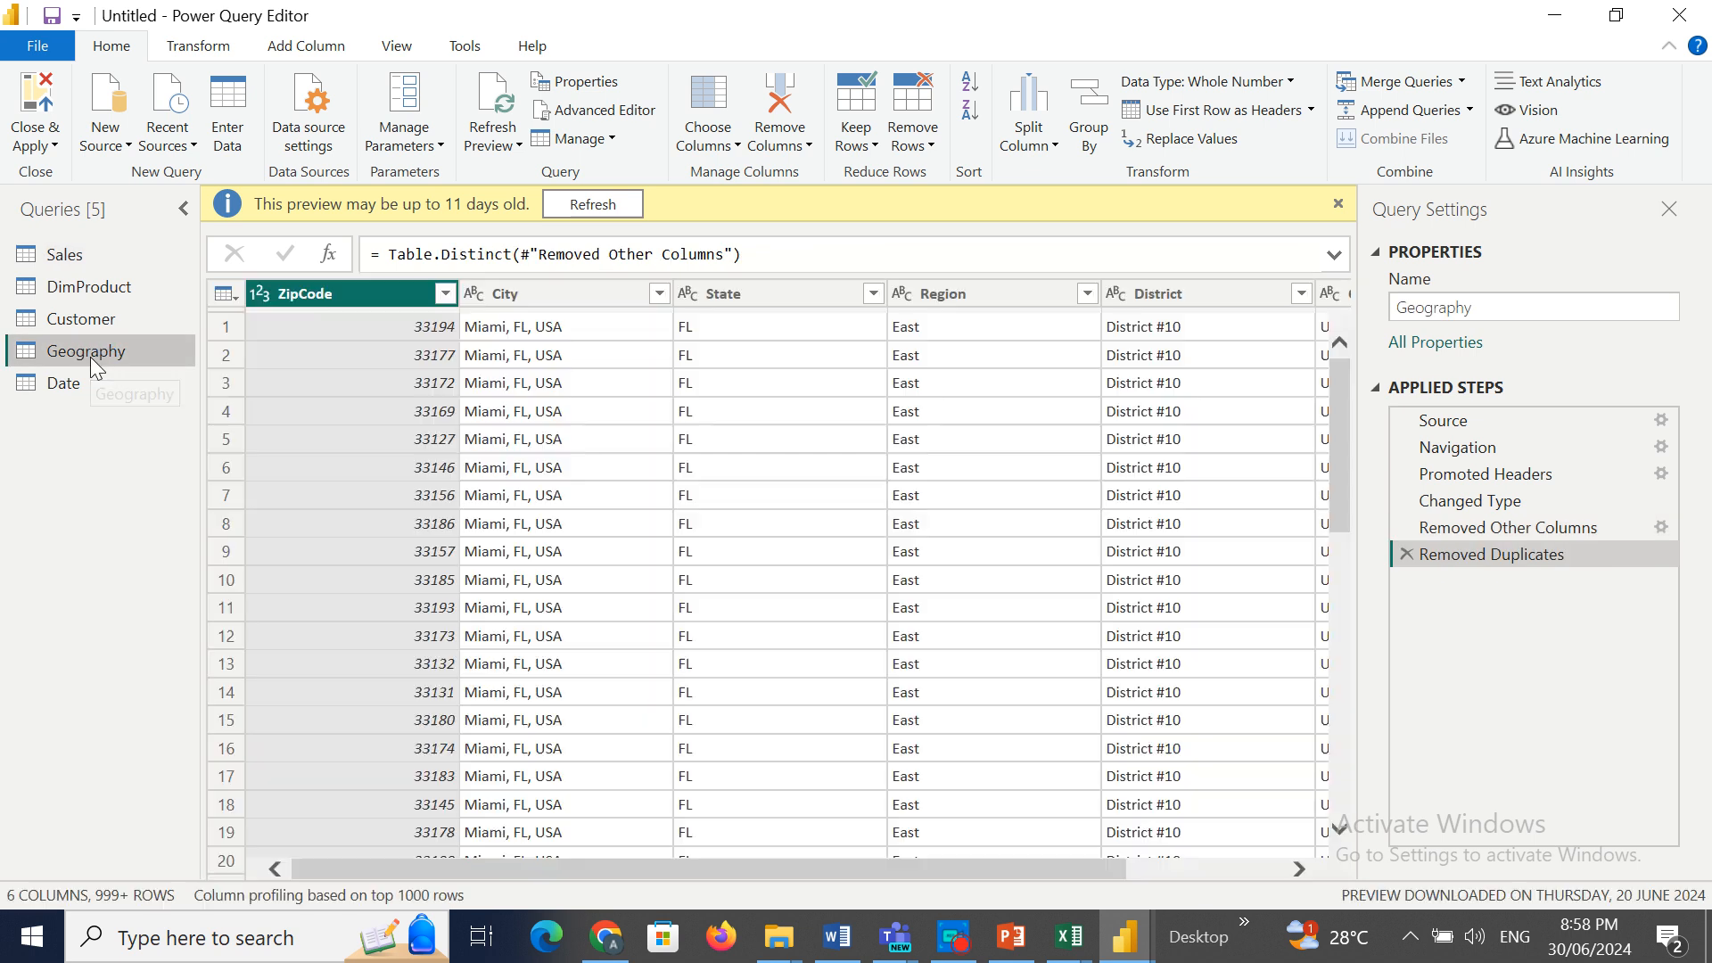
drag(736, 868, 1177, 868)
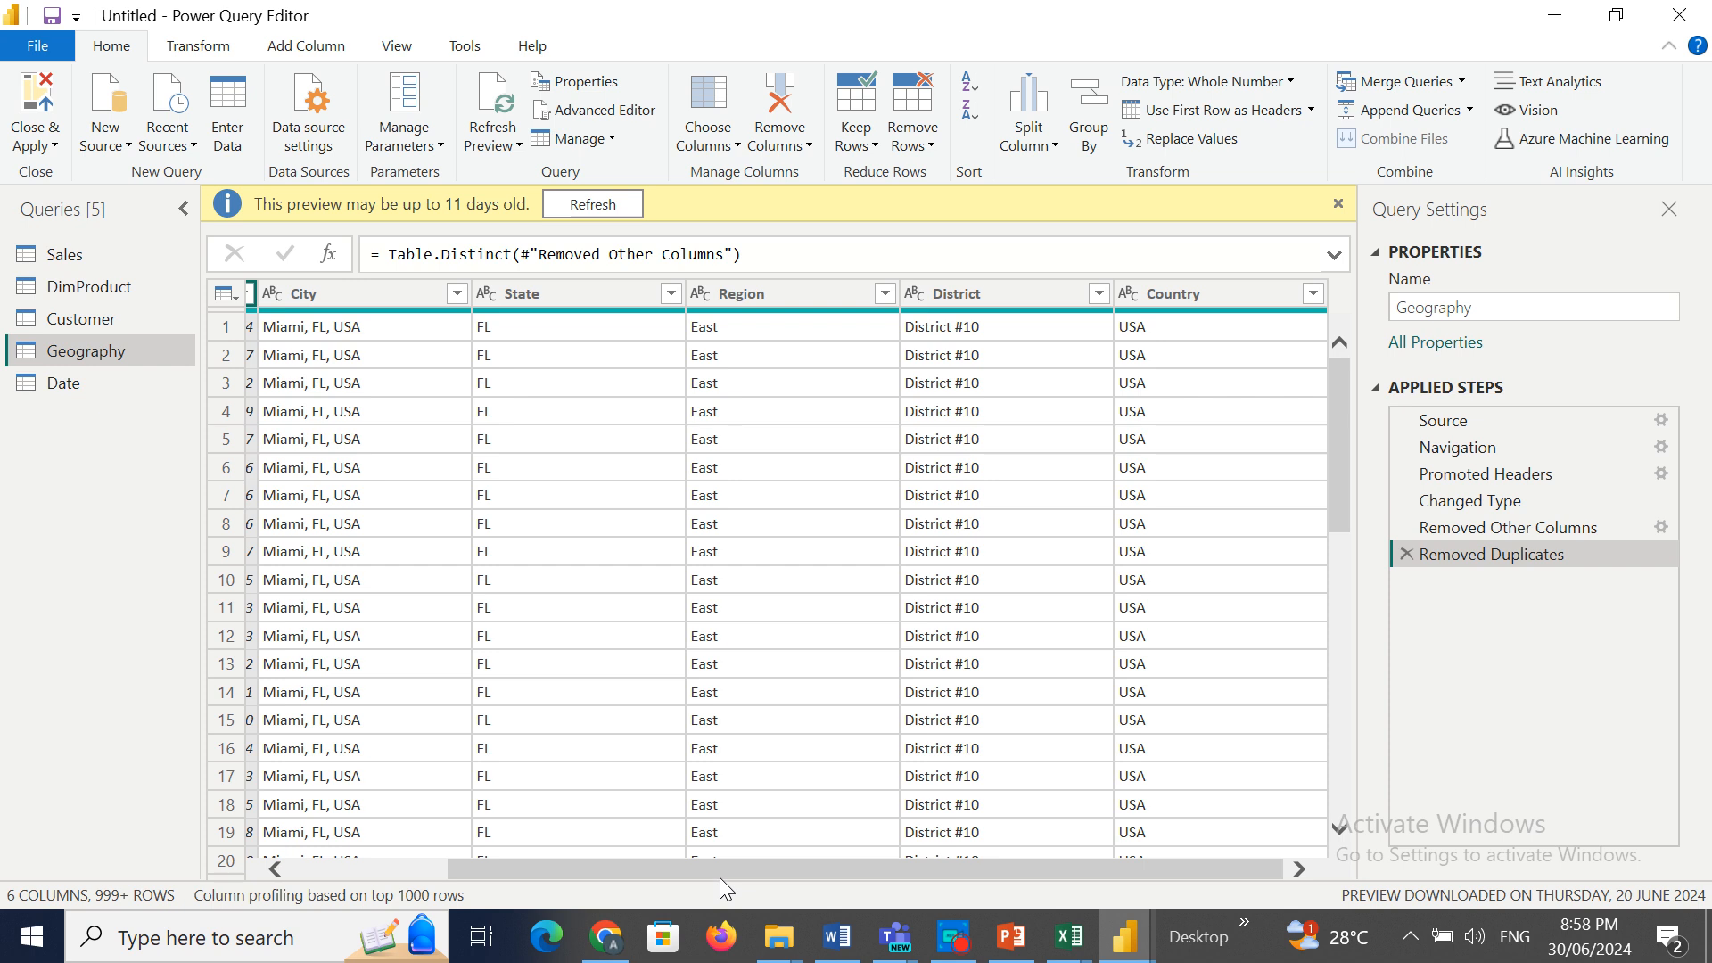
drag(720, 878, 462, 849)
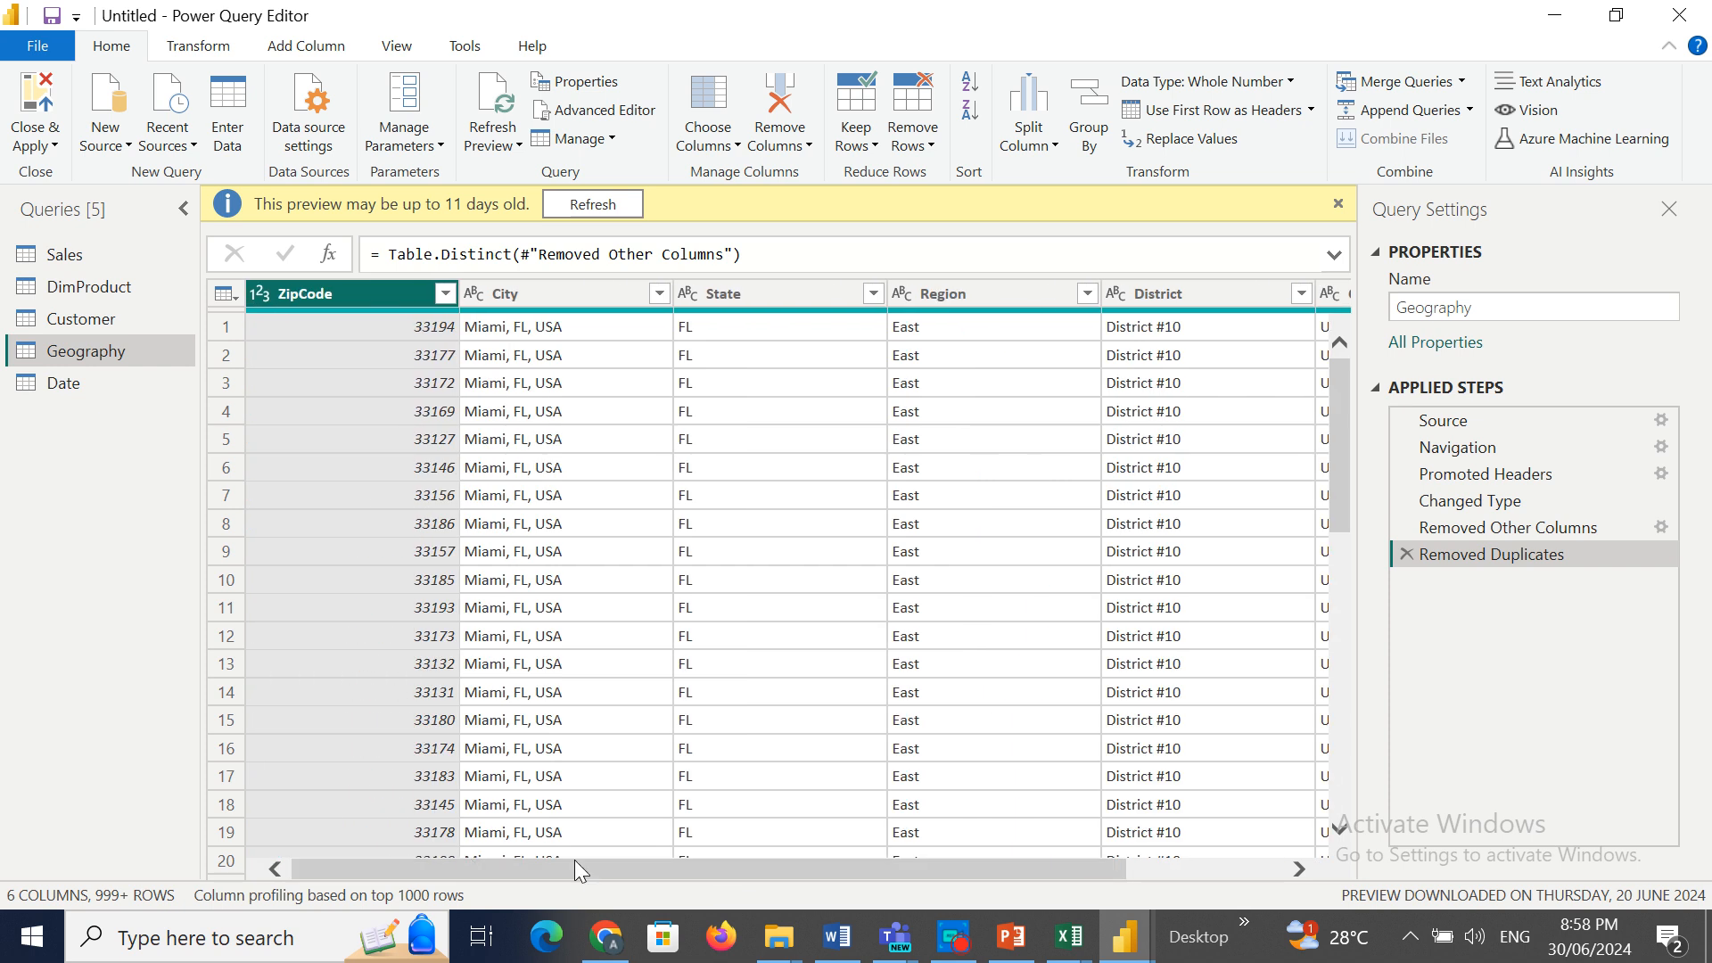
drag(578, 863, 1222, 855)
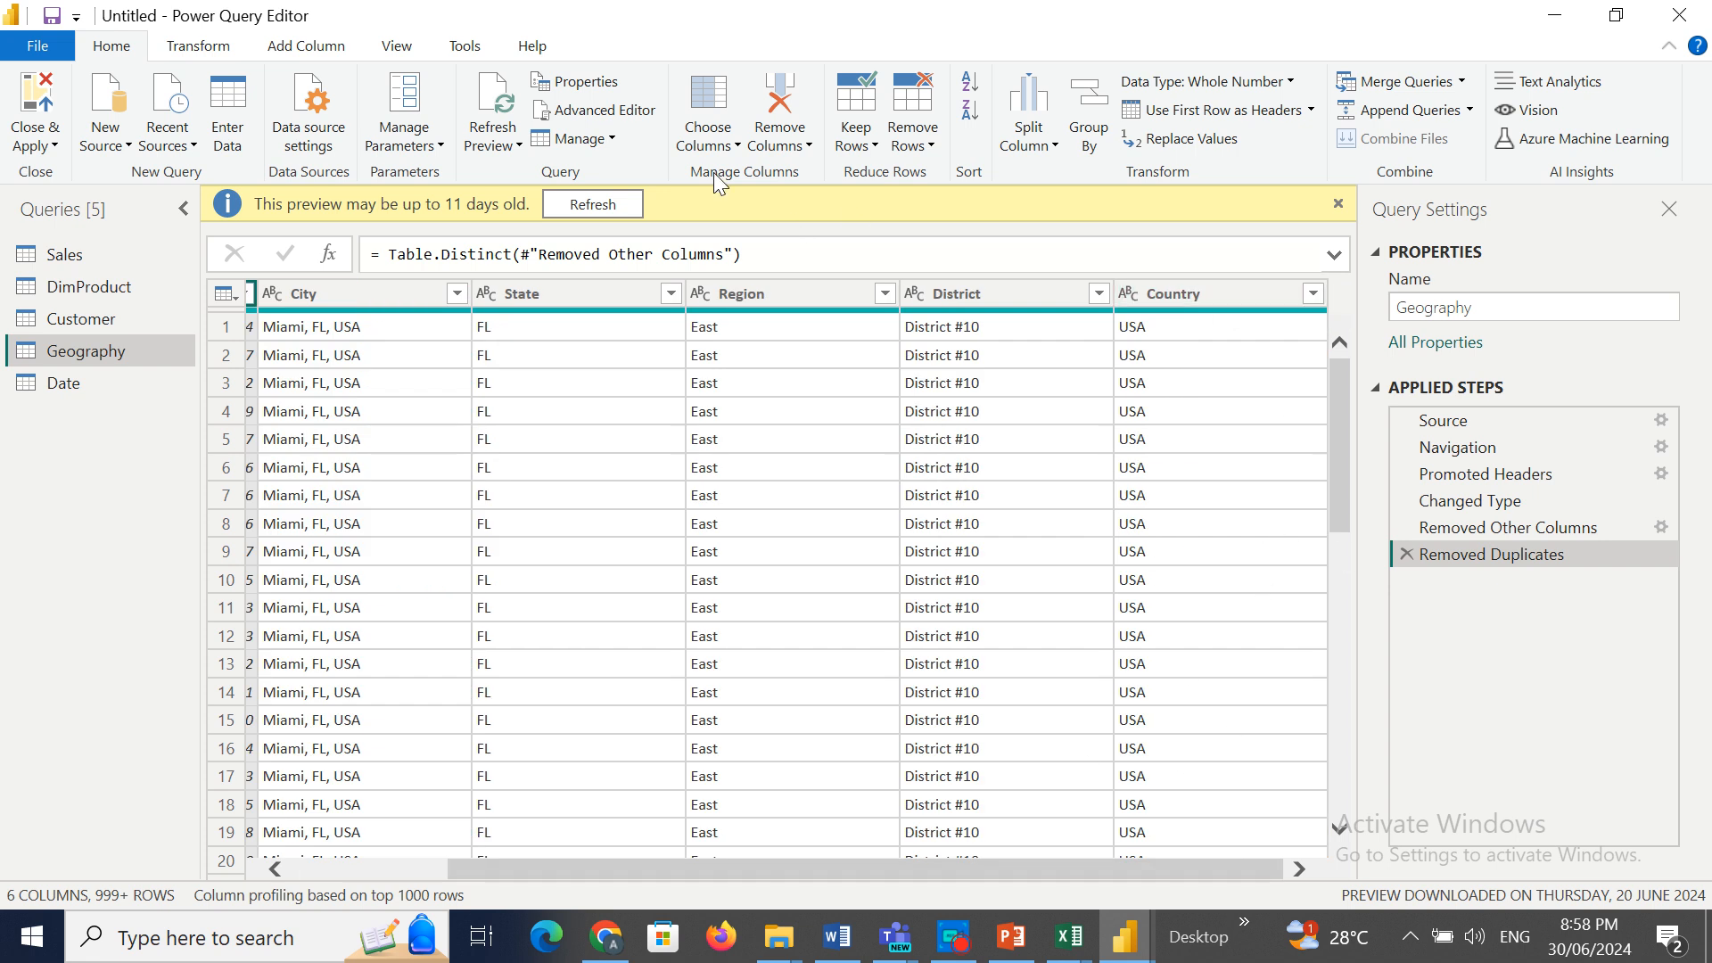
Add an index column starting from 1 to the Geography query and rename it Gsky.
click(222, 50)
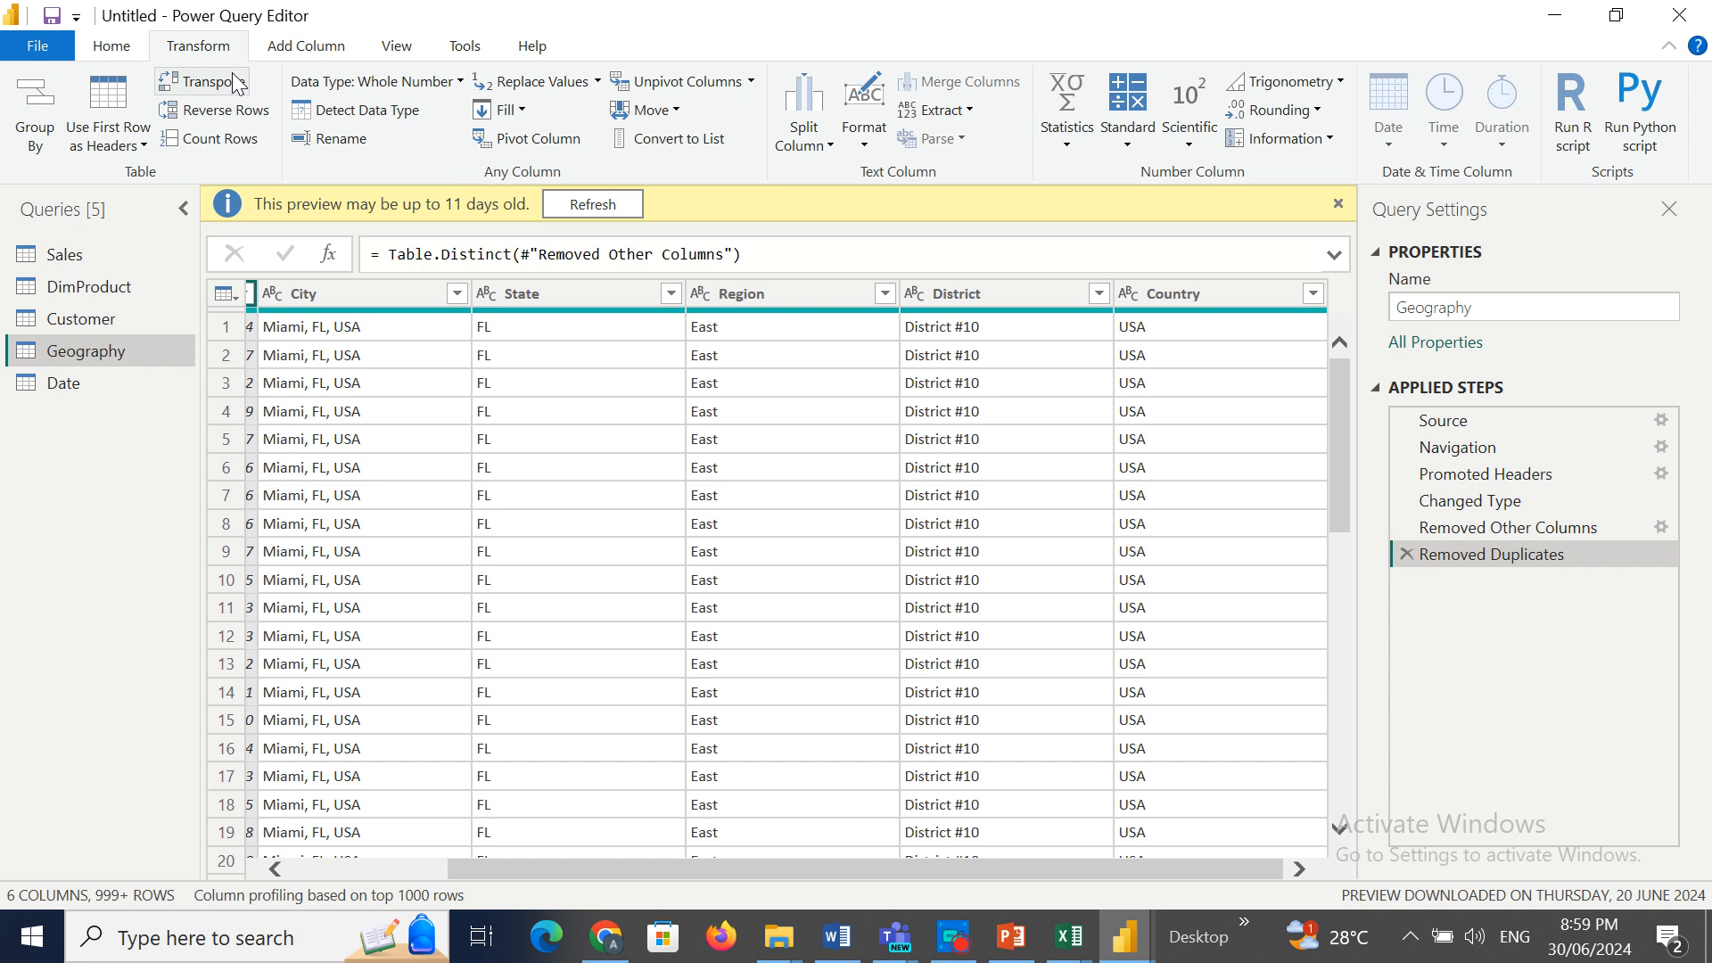
click(295, 54)
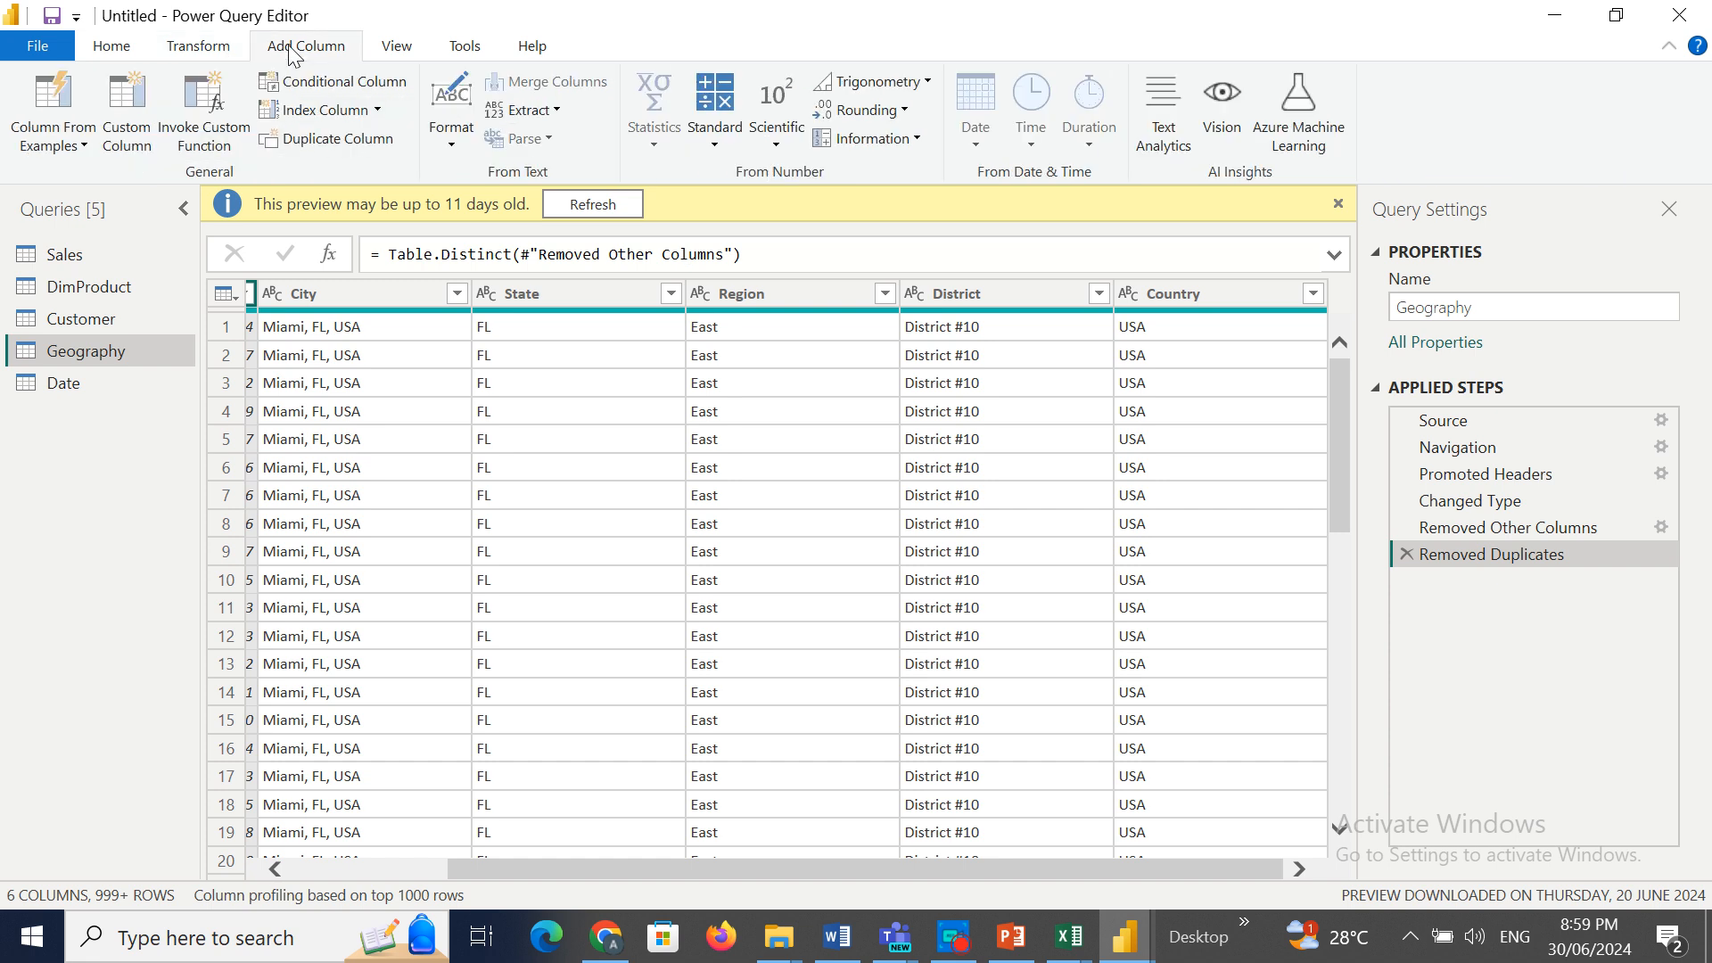
click(377, 110)
click(334, 170)
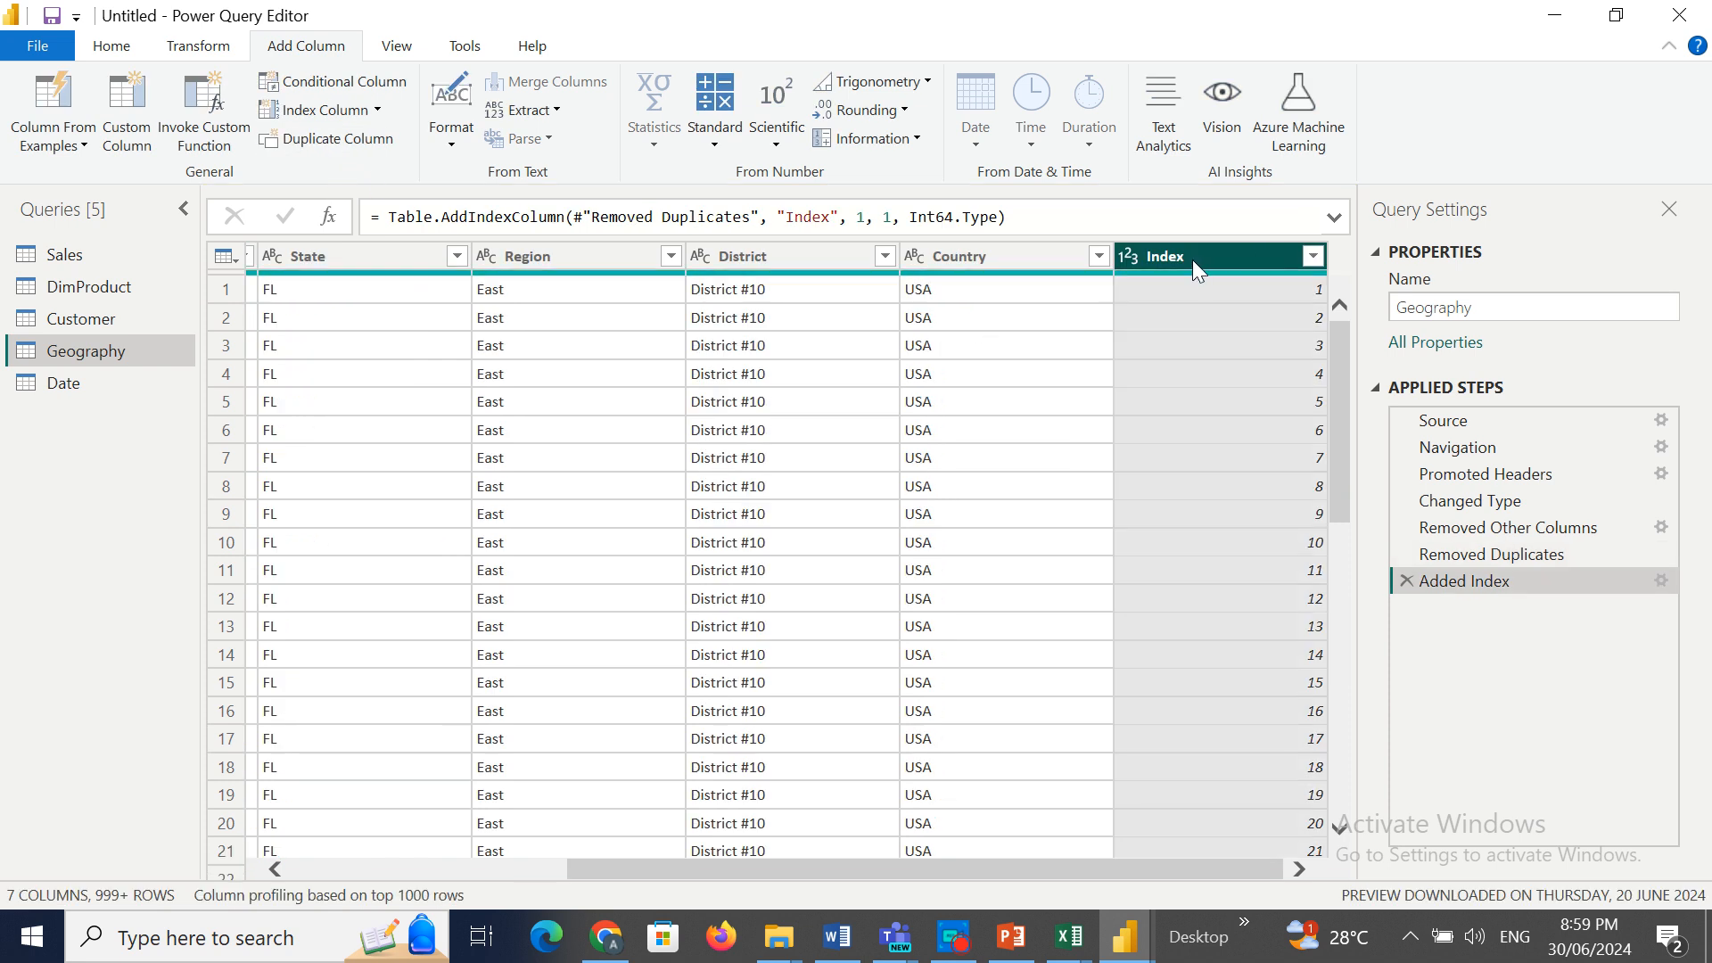
double_click(1192, 259)
text(Gsky)
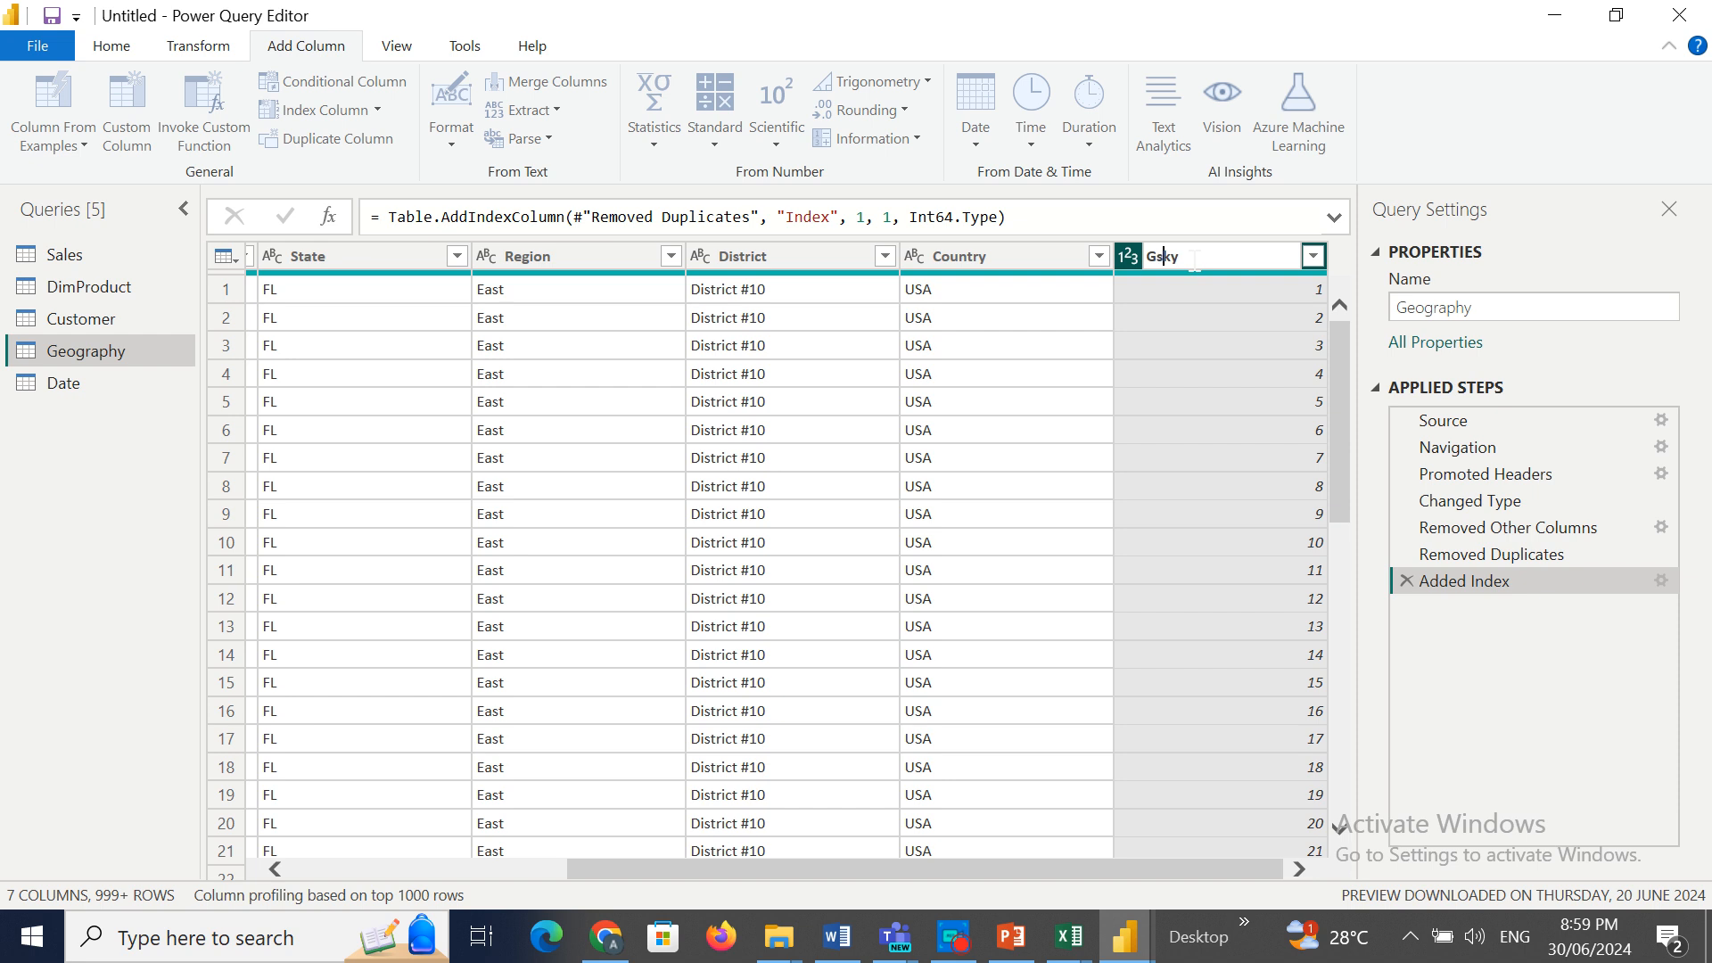
key(Return)
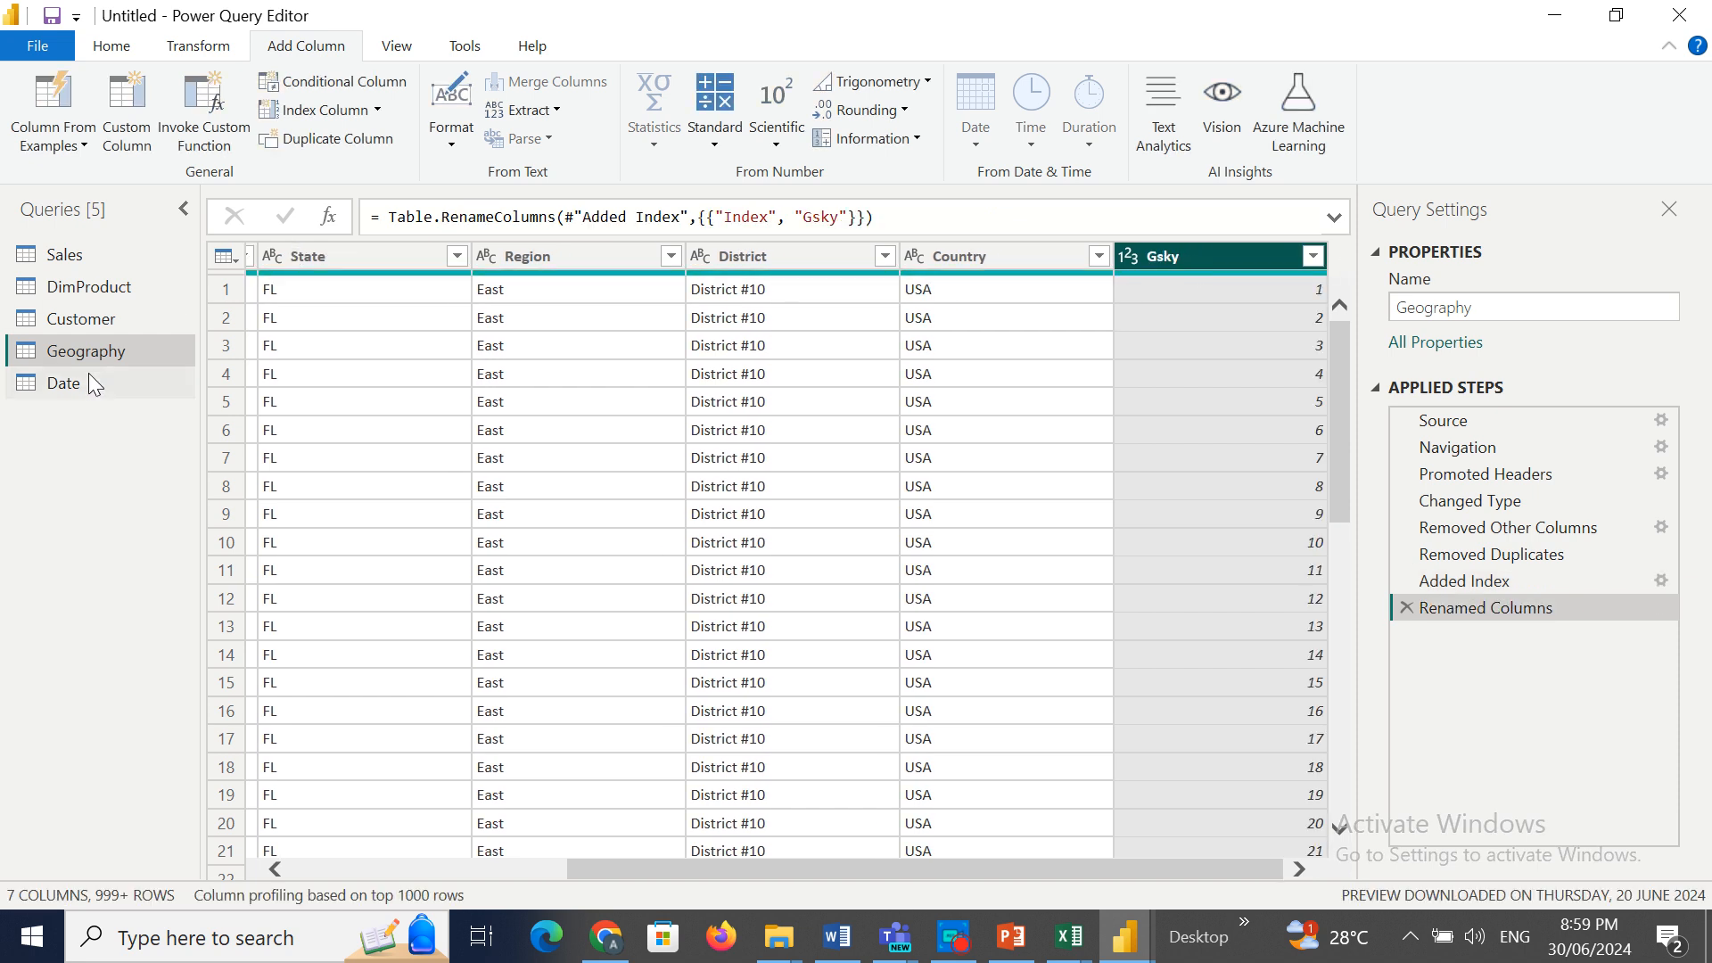
click(72, 251)
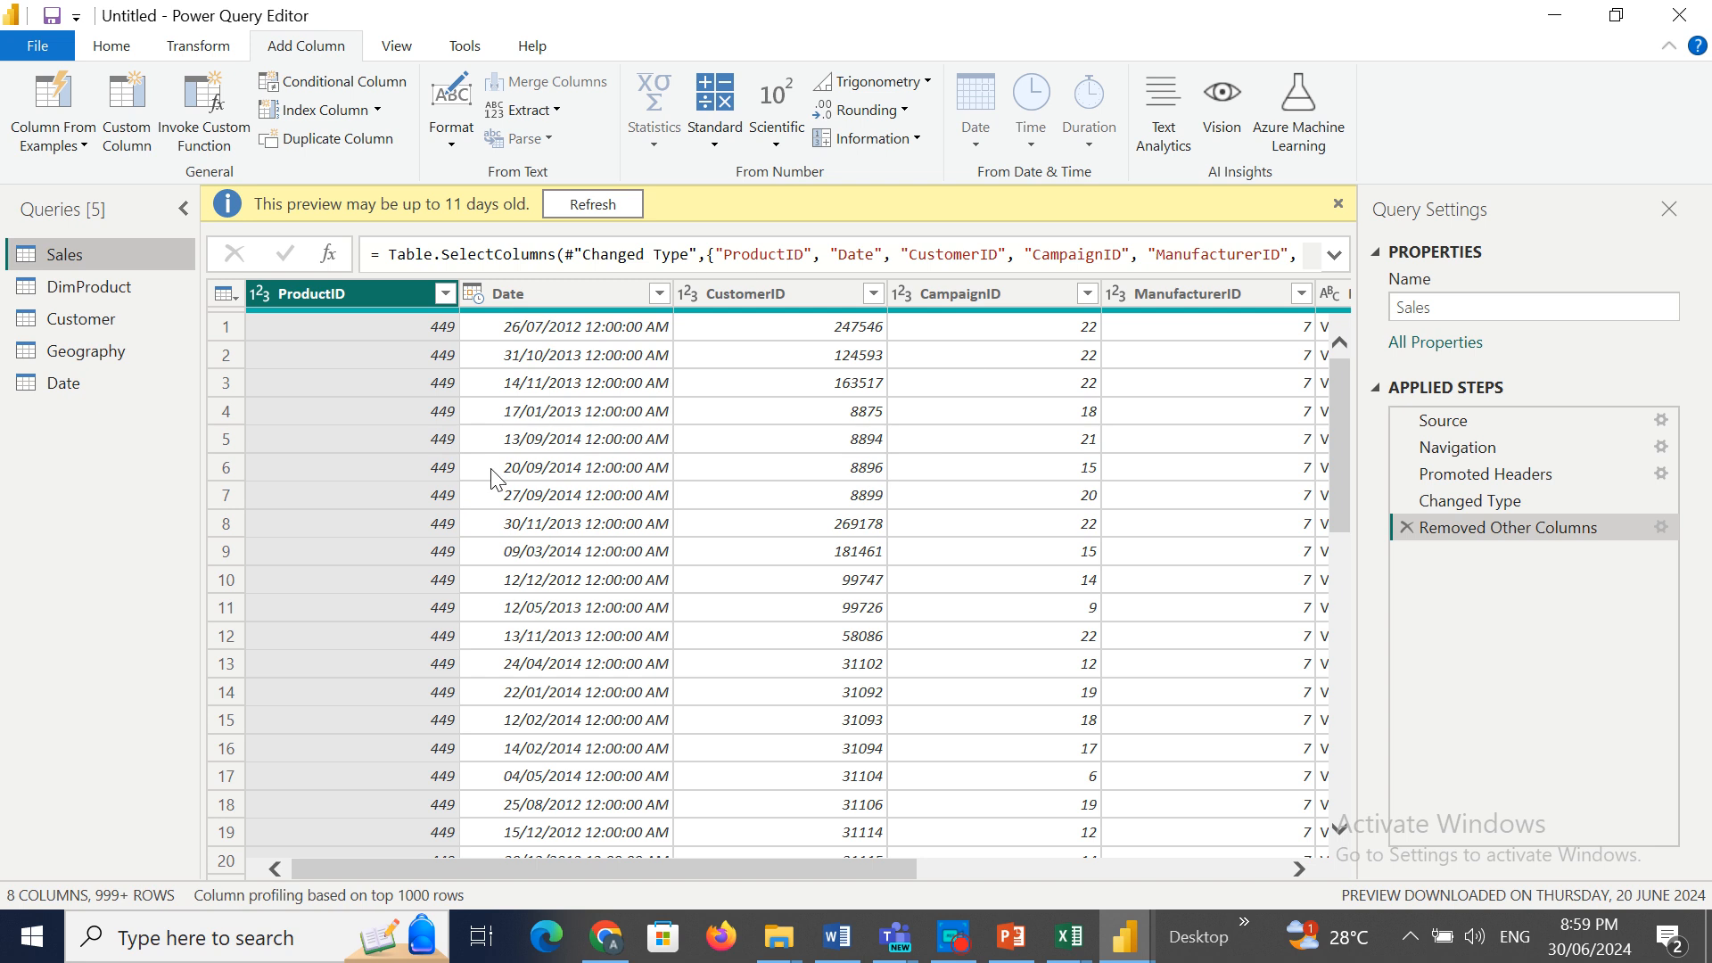
click(110, 49)
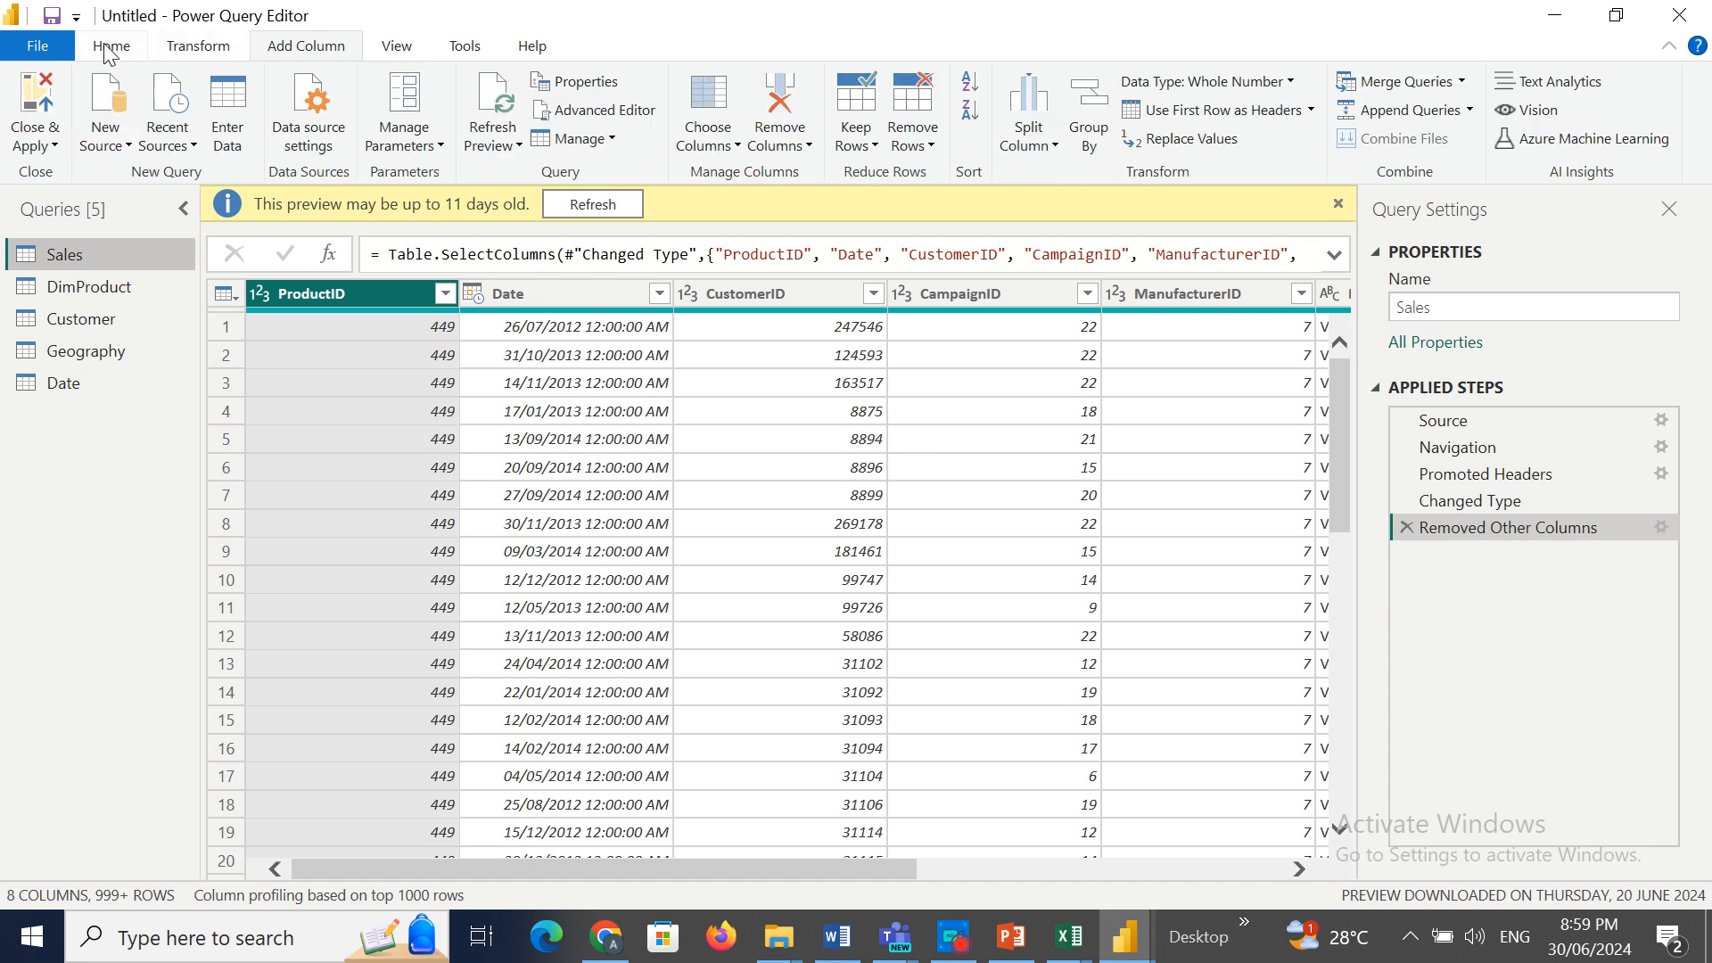
click(1463, 86)
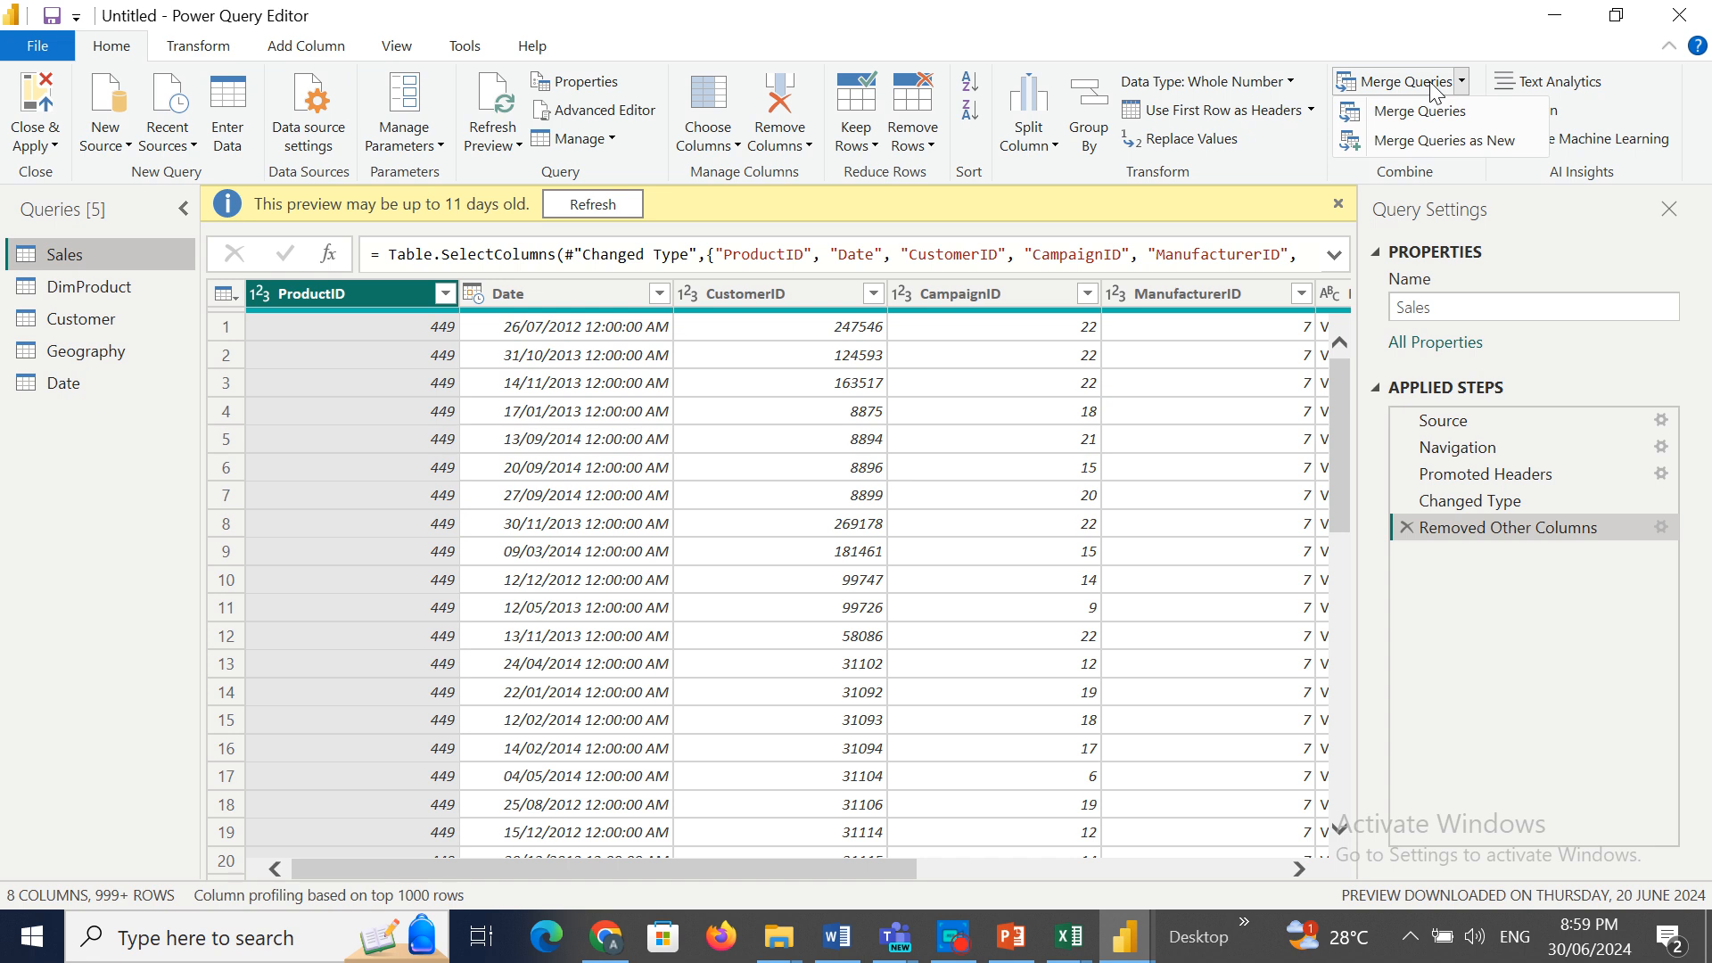
click(1428, 91)
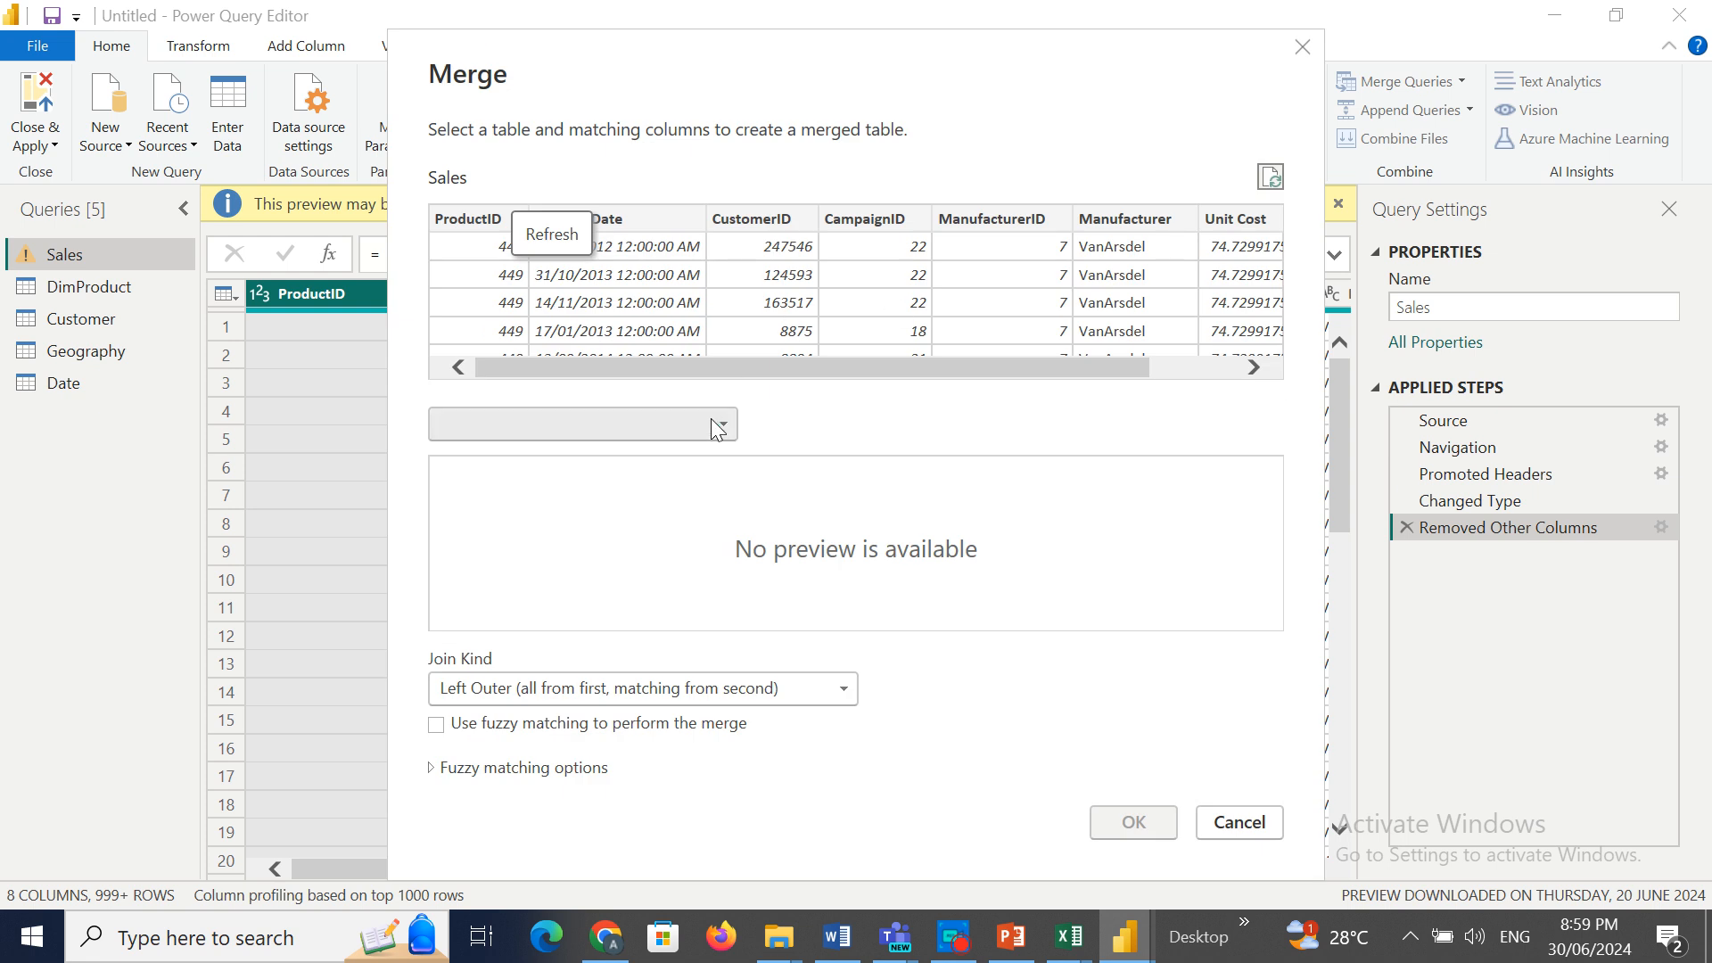
click(717, 422)
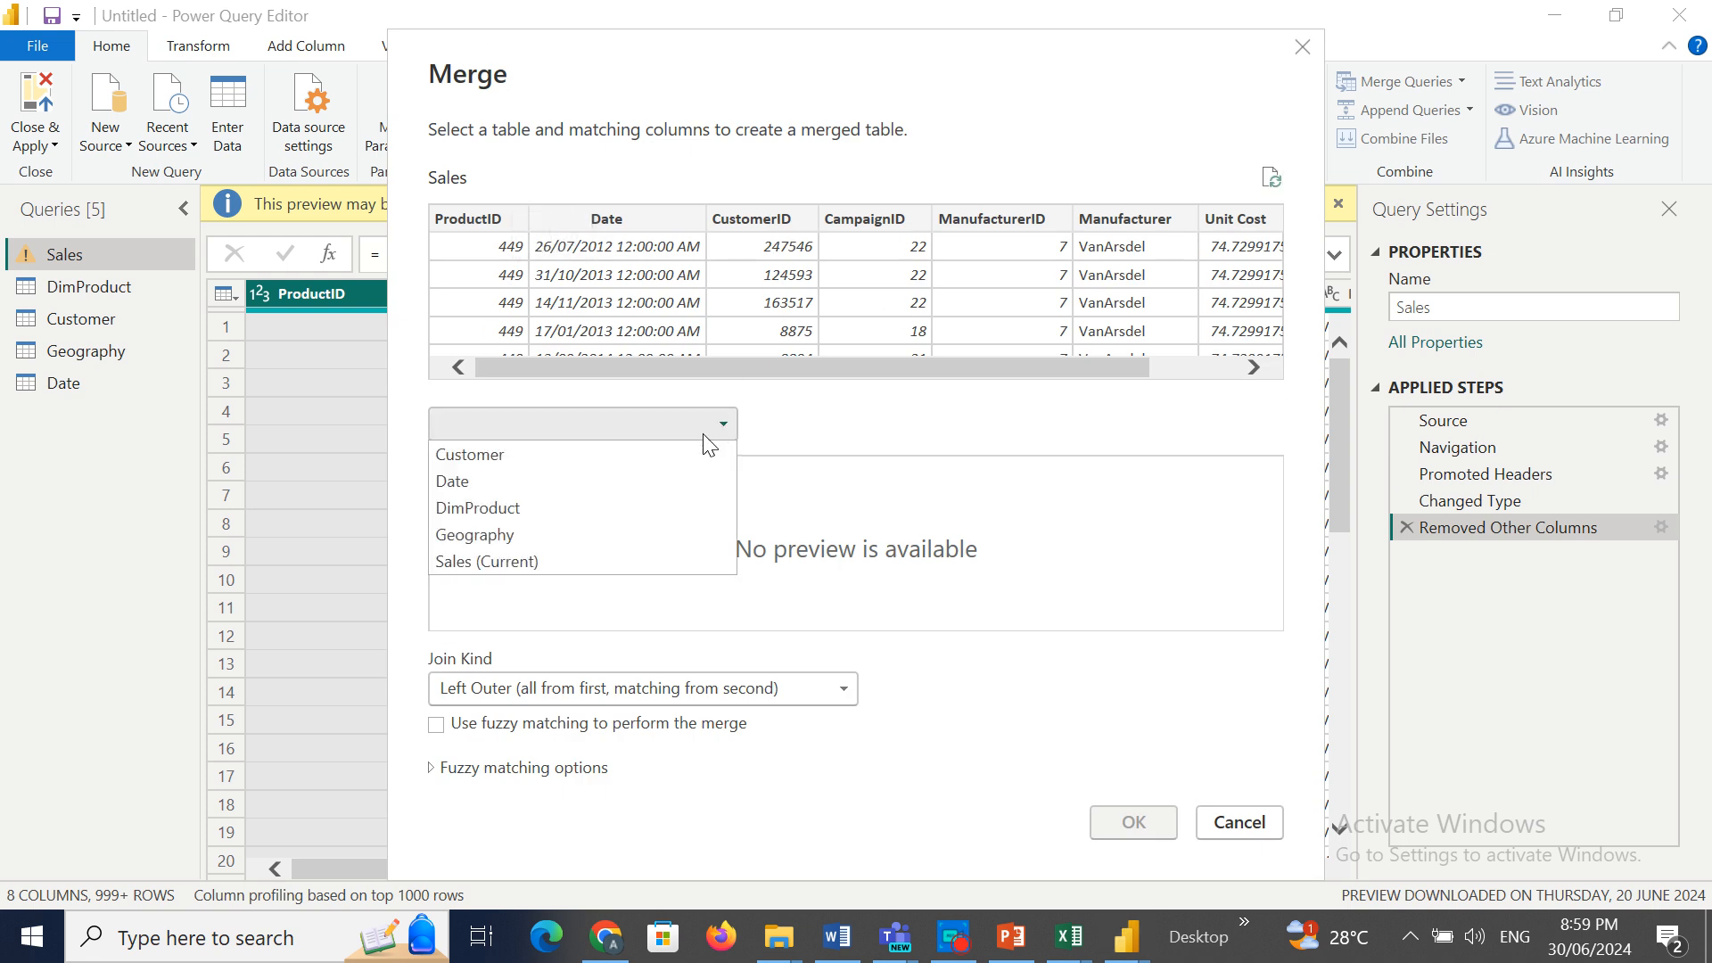
click(537, 534)
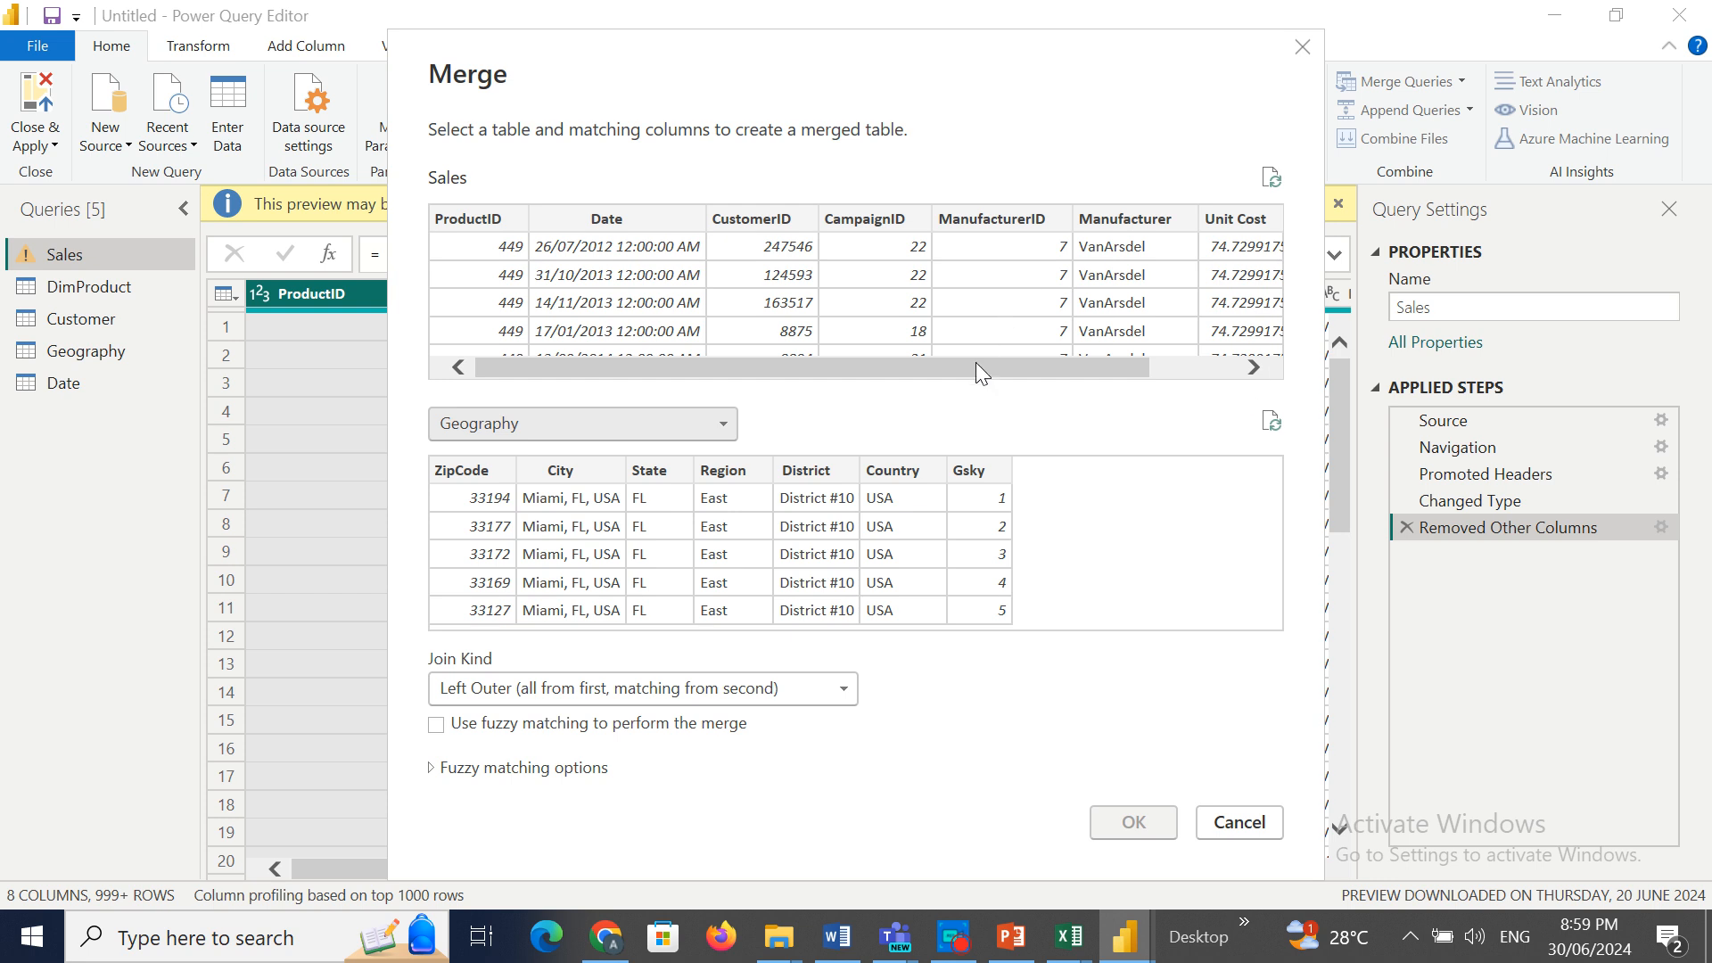
drag(976, 368, 1136, 351)
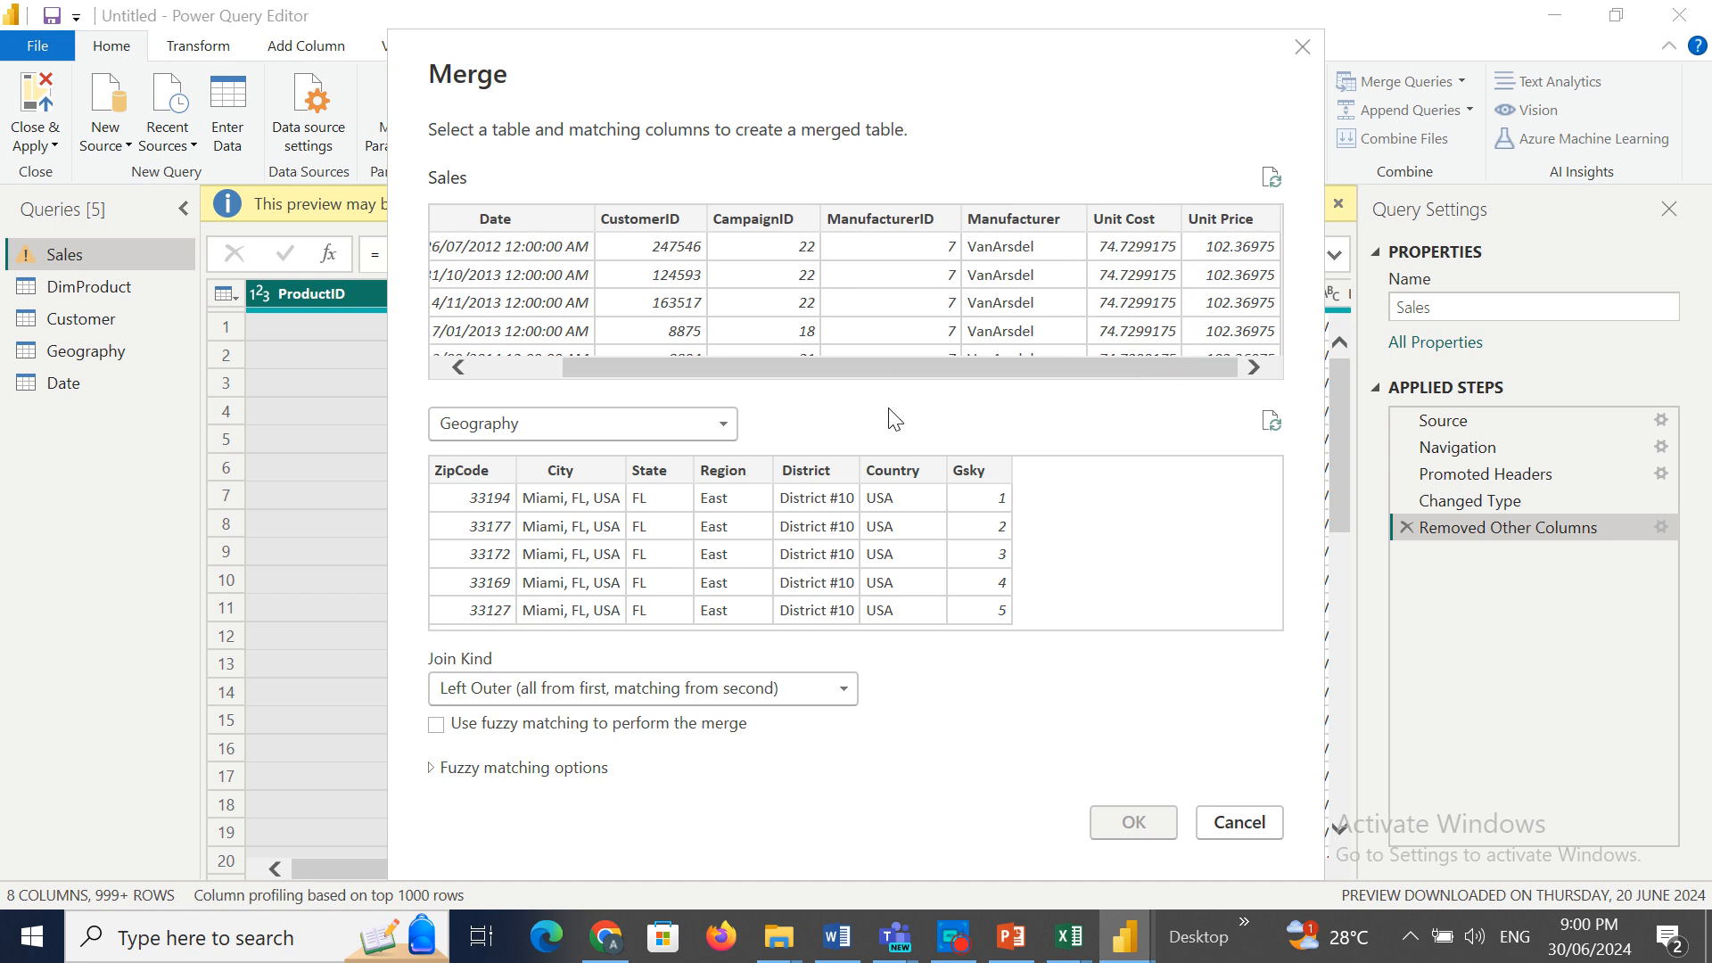
drag(869, 361, 710, 362)
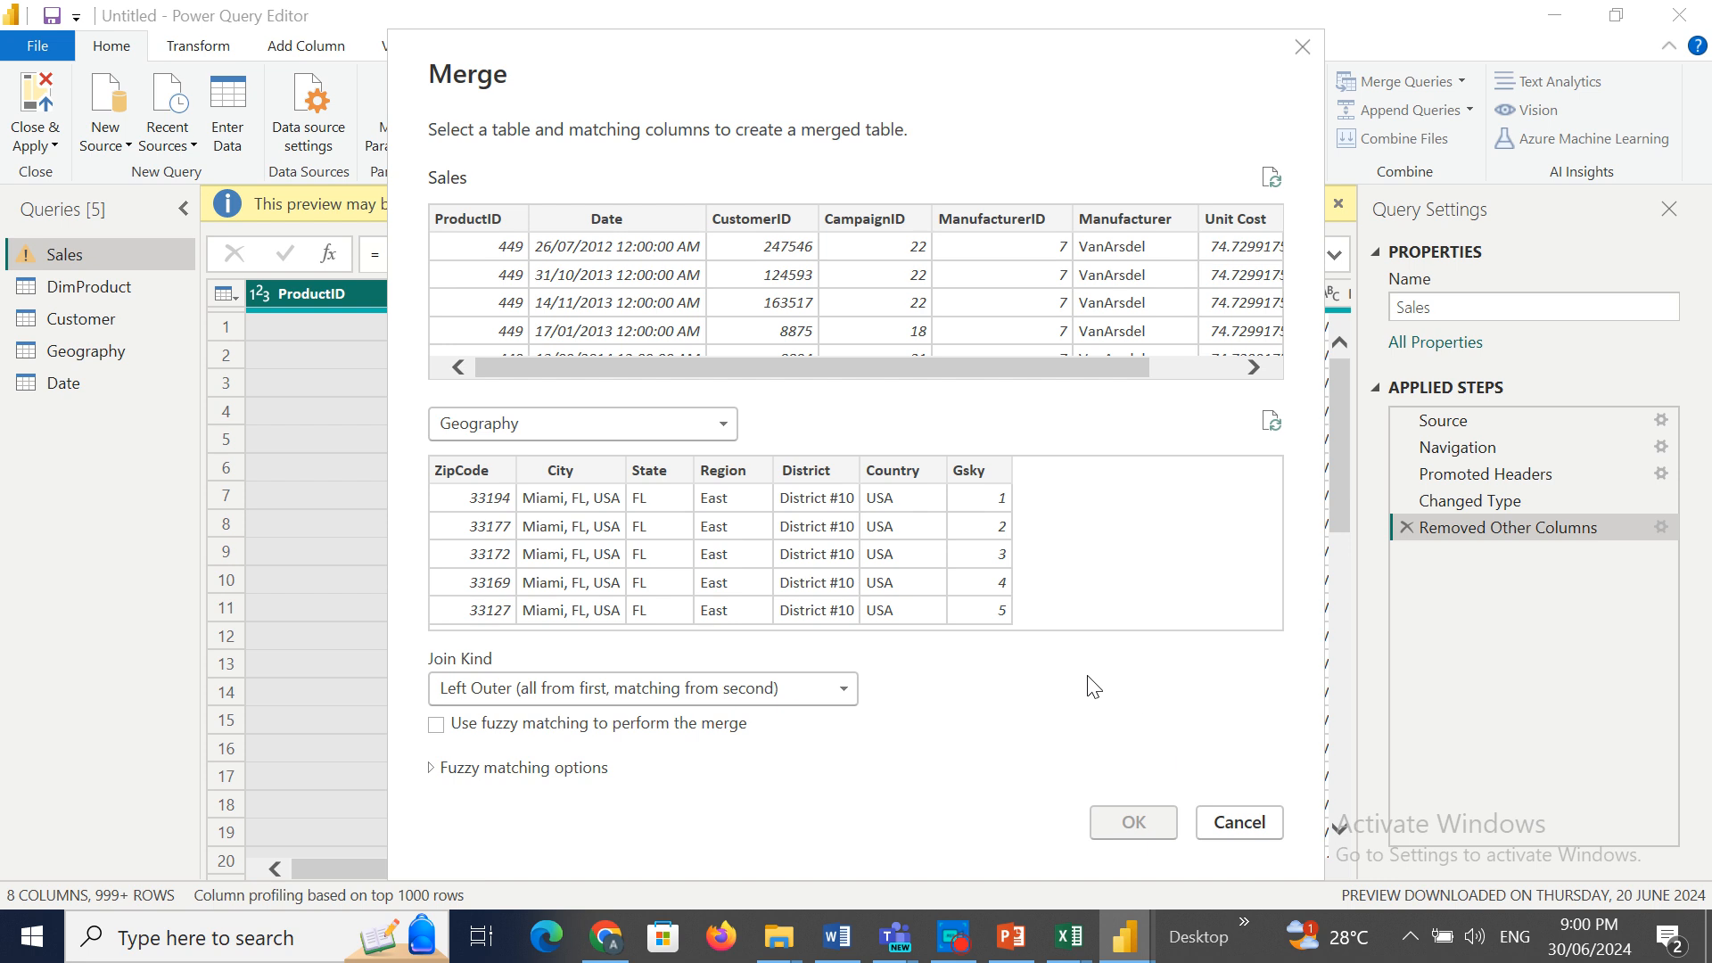
click(1238, 819)
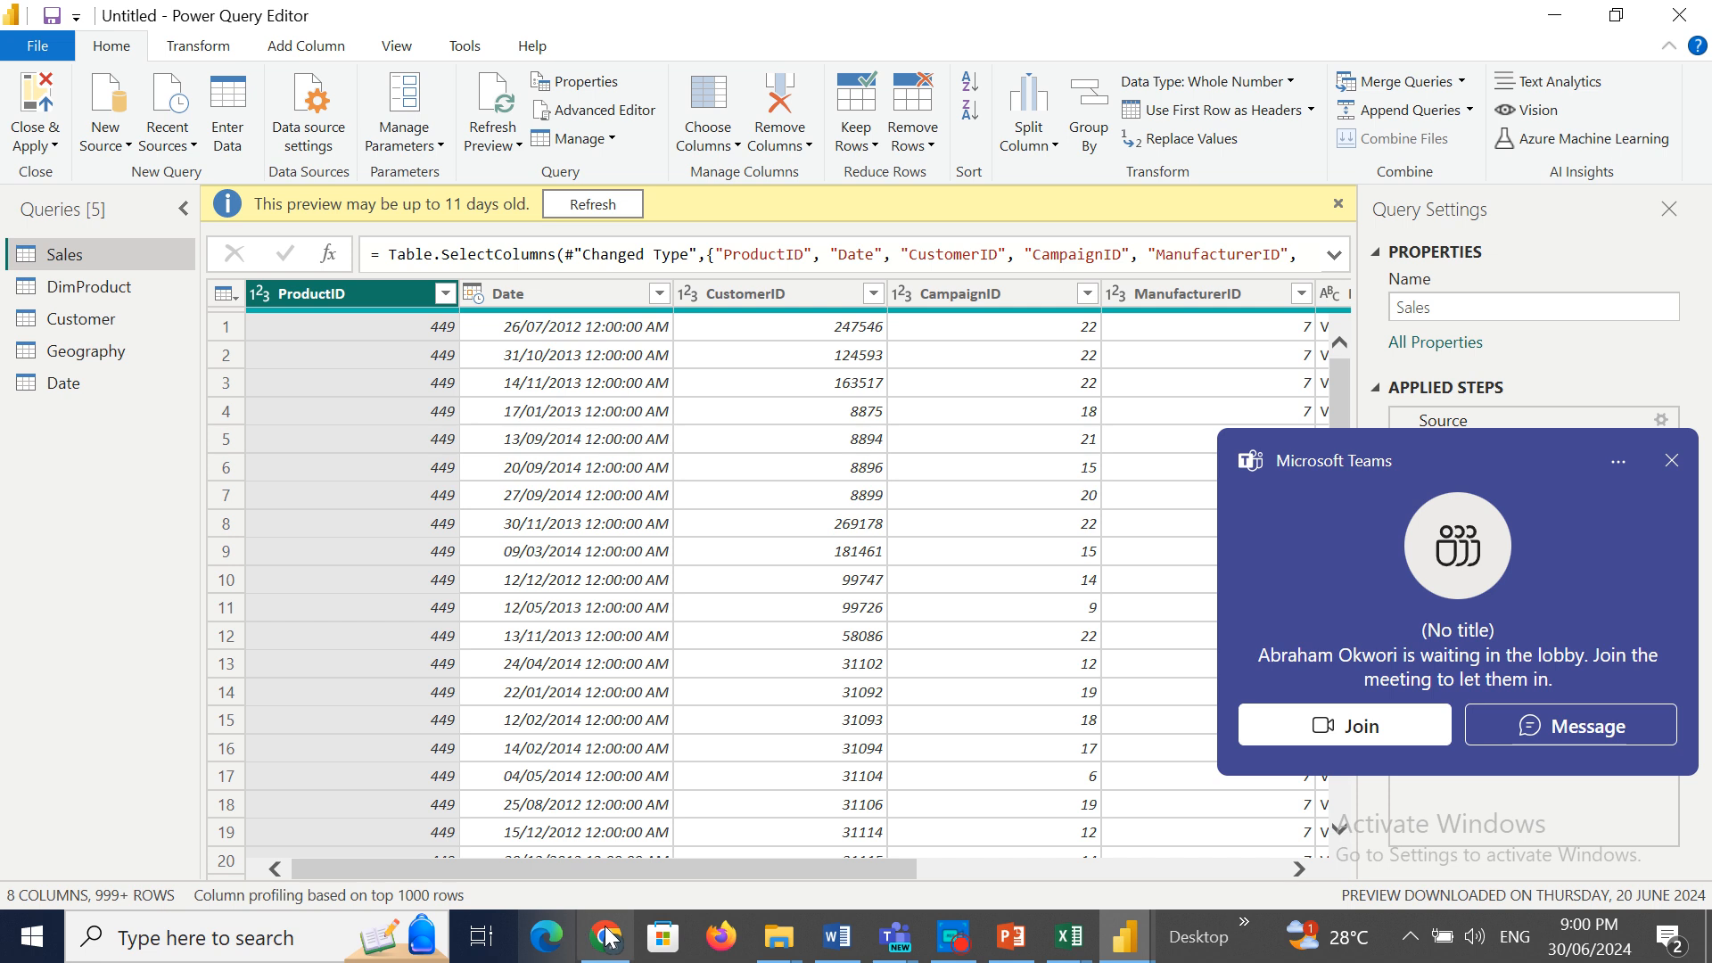
Switch to Microsoft Teams, dismiss the plan notice and rejoin the Power BI Master Class Training I meeting from the calendar with the camera off.
click(894, 936)
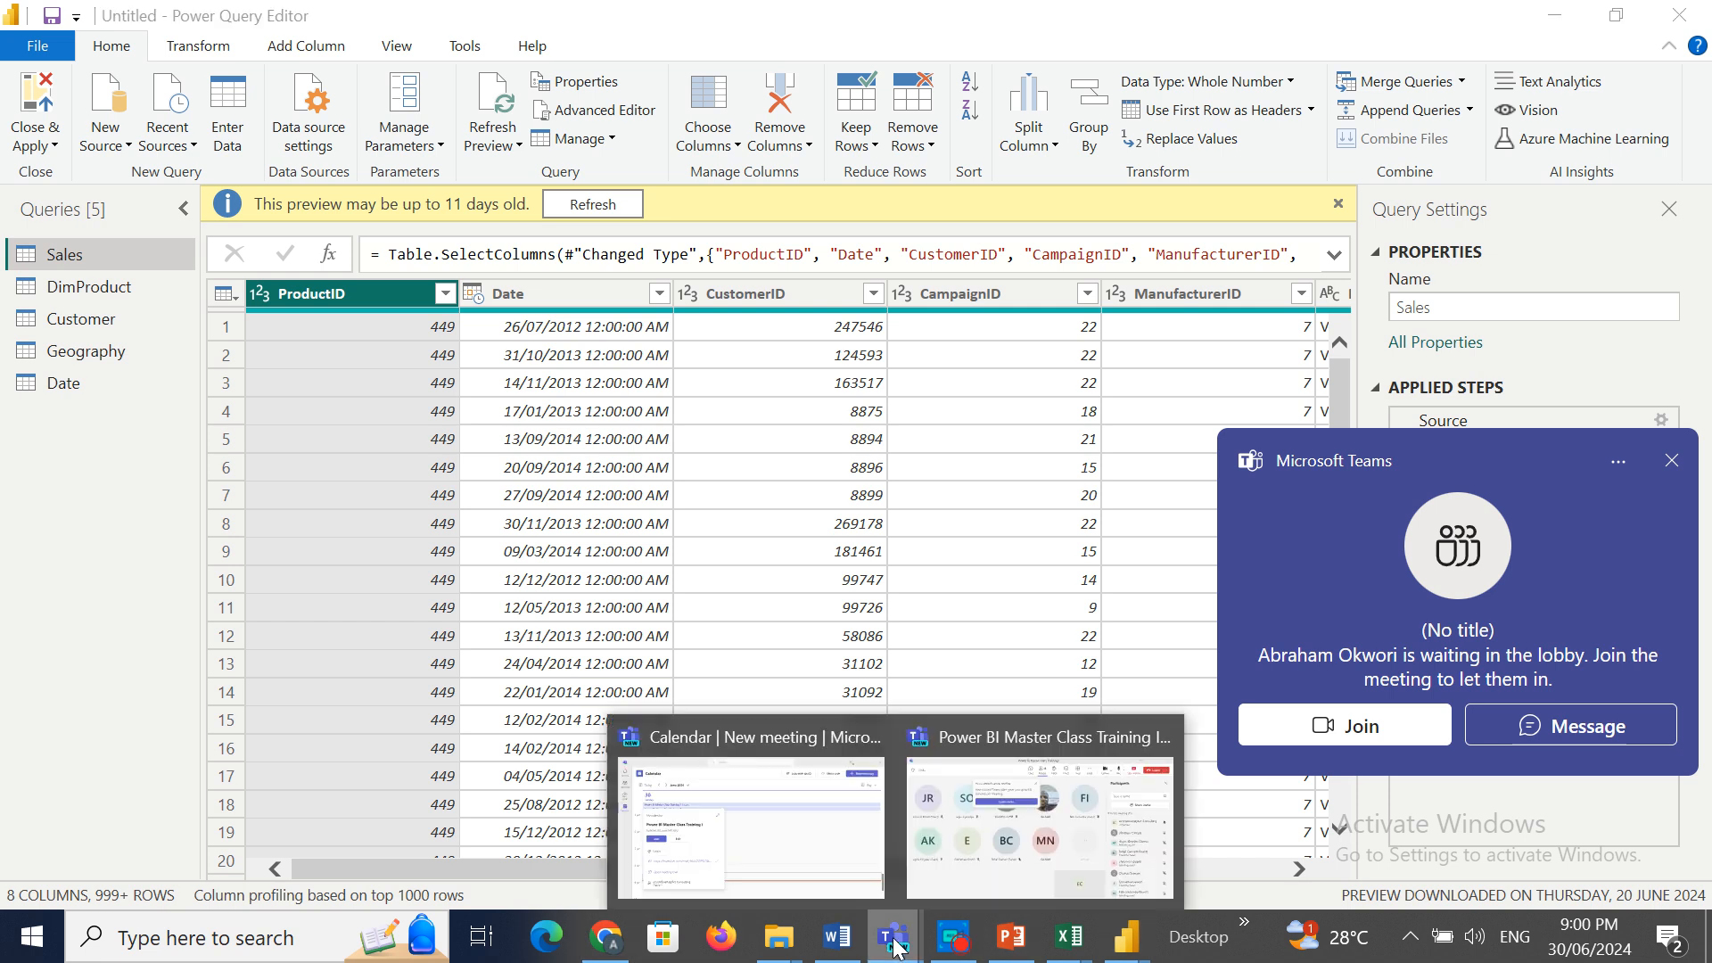
click(961, 864)
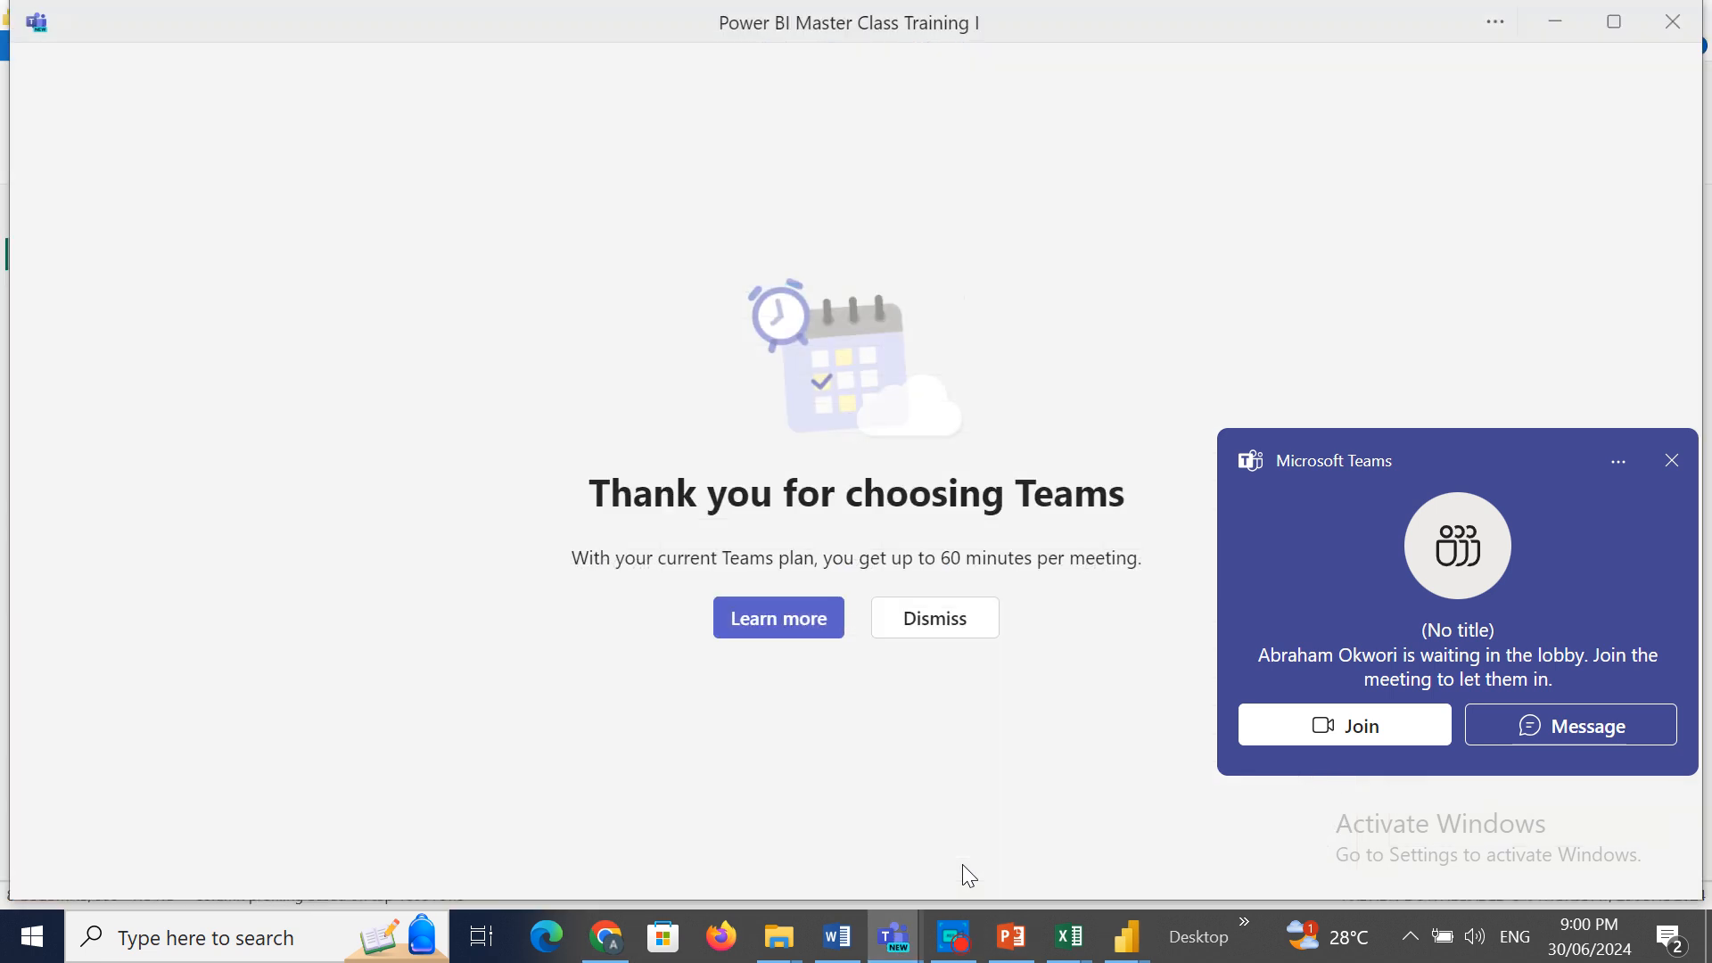
click(937, 618)
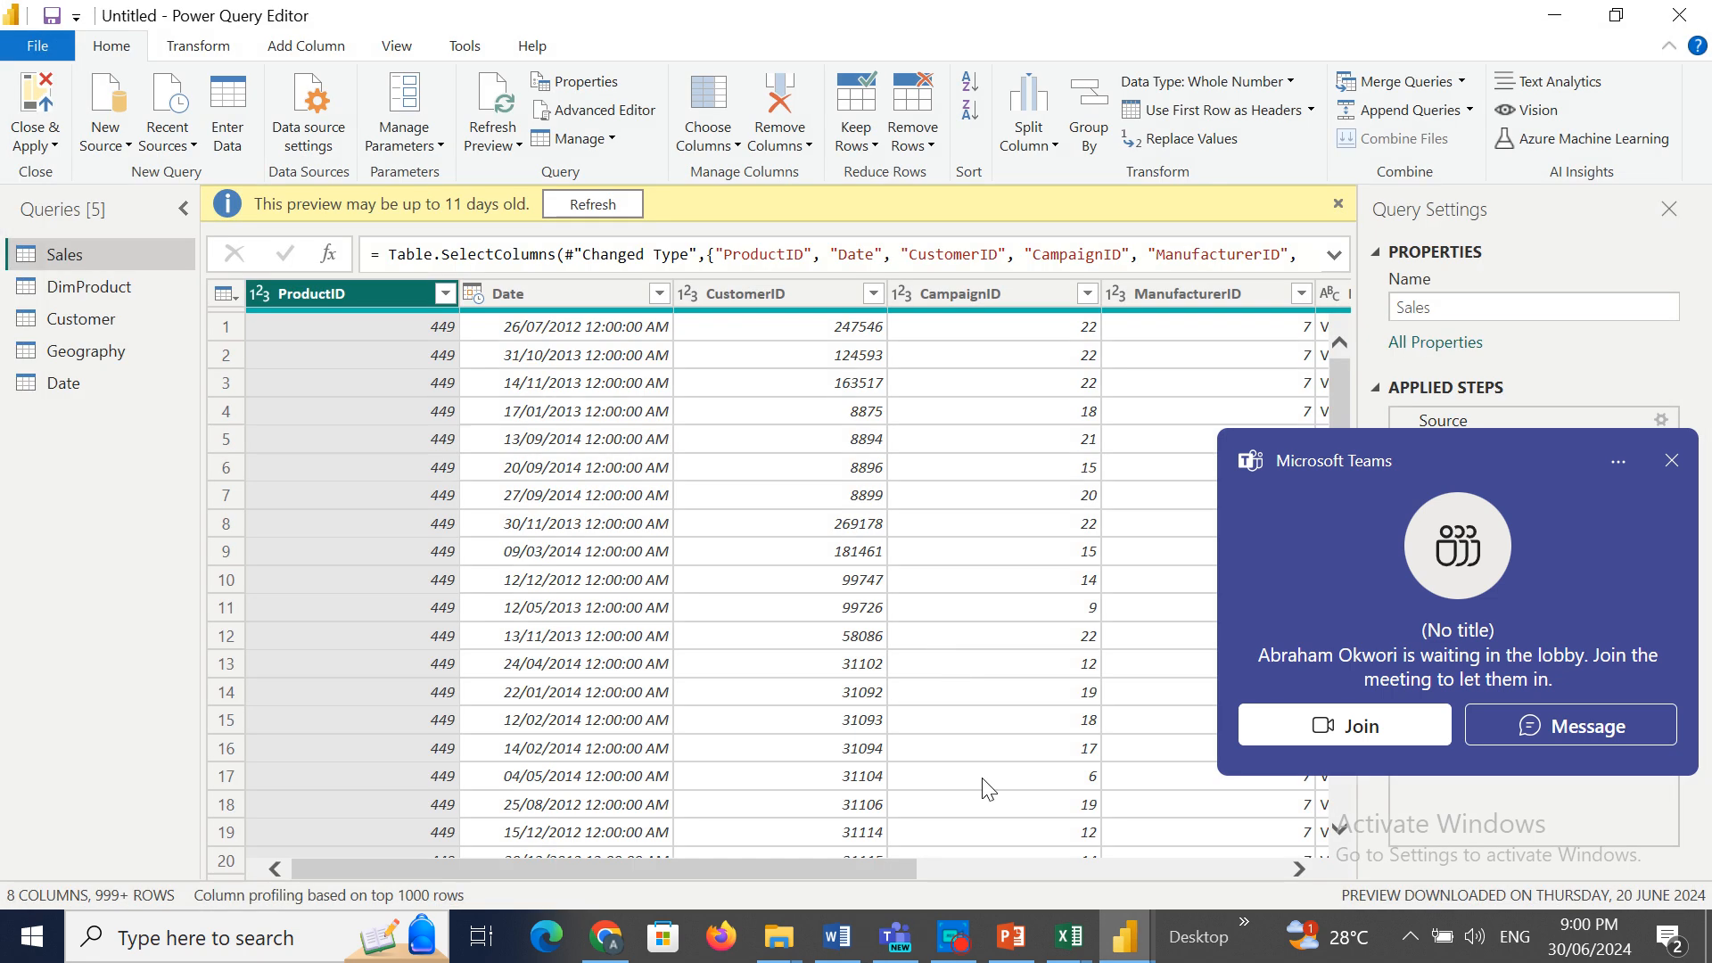
click(895, 938)
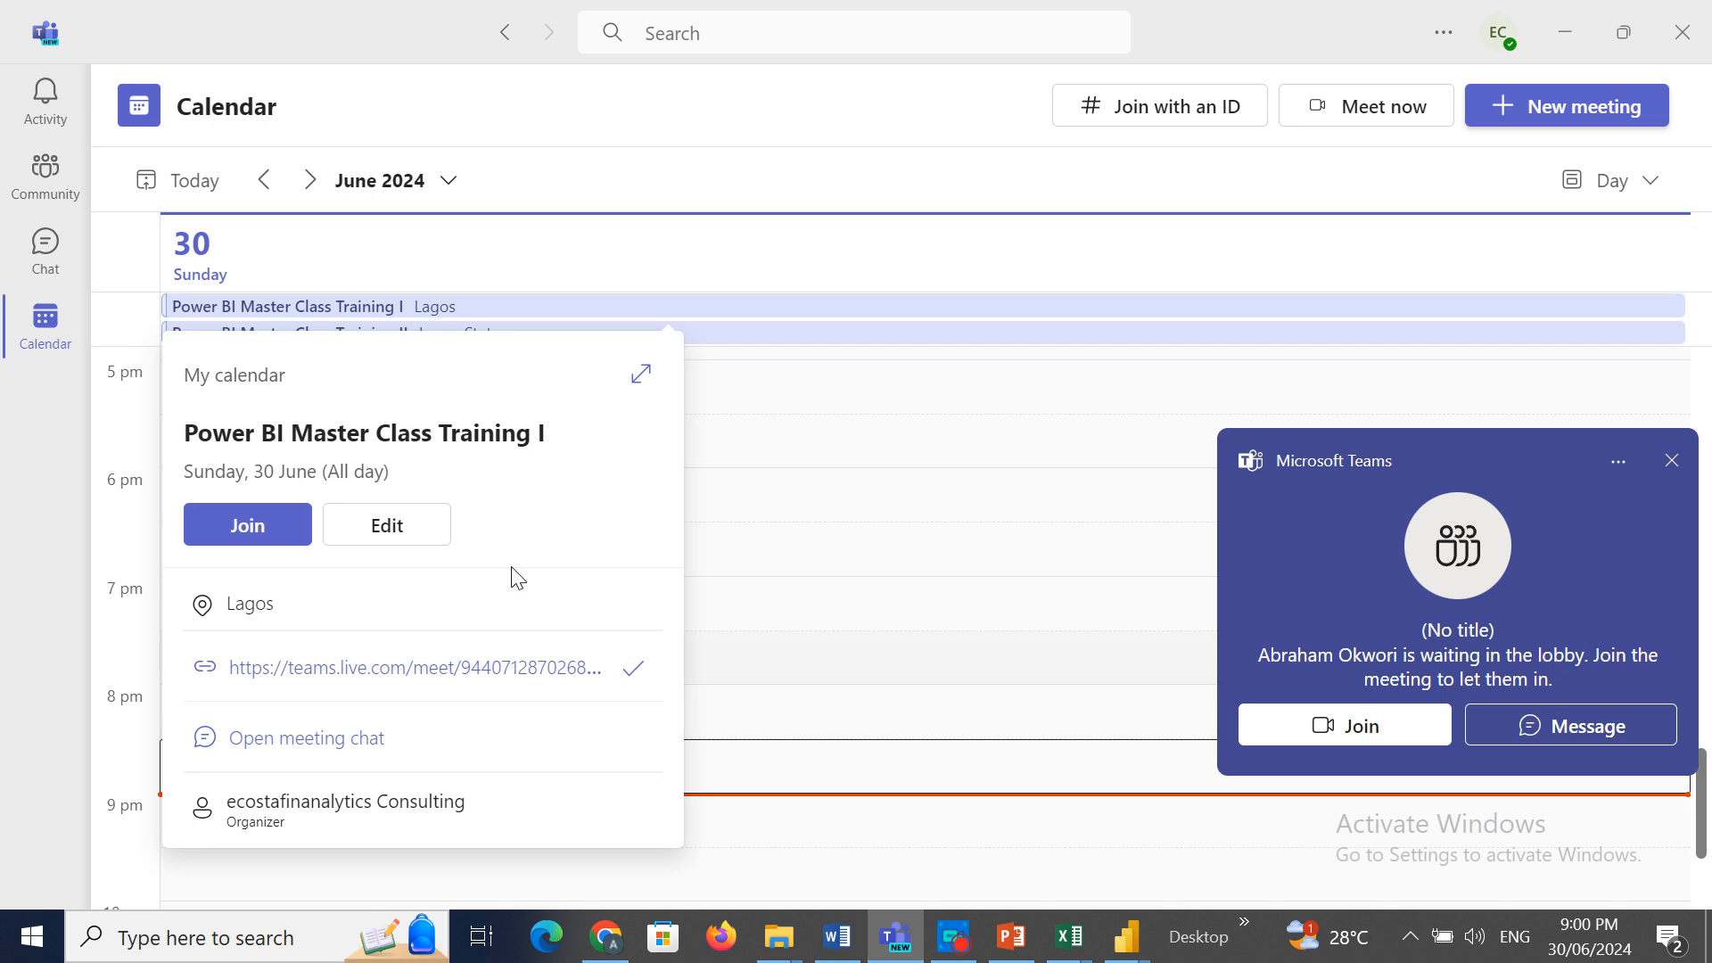
click(258, 531)
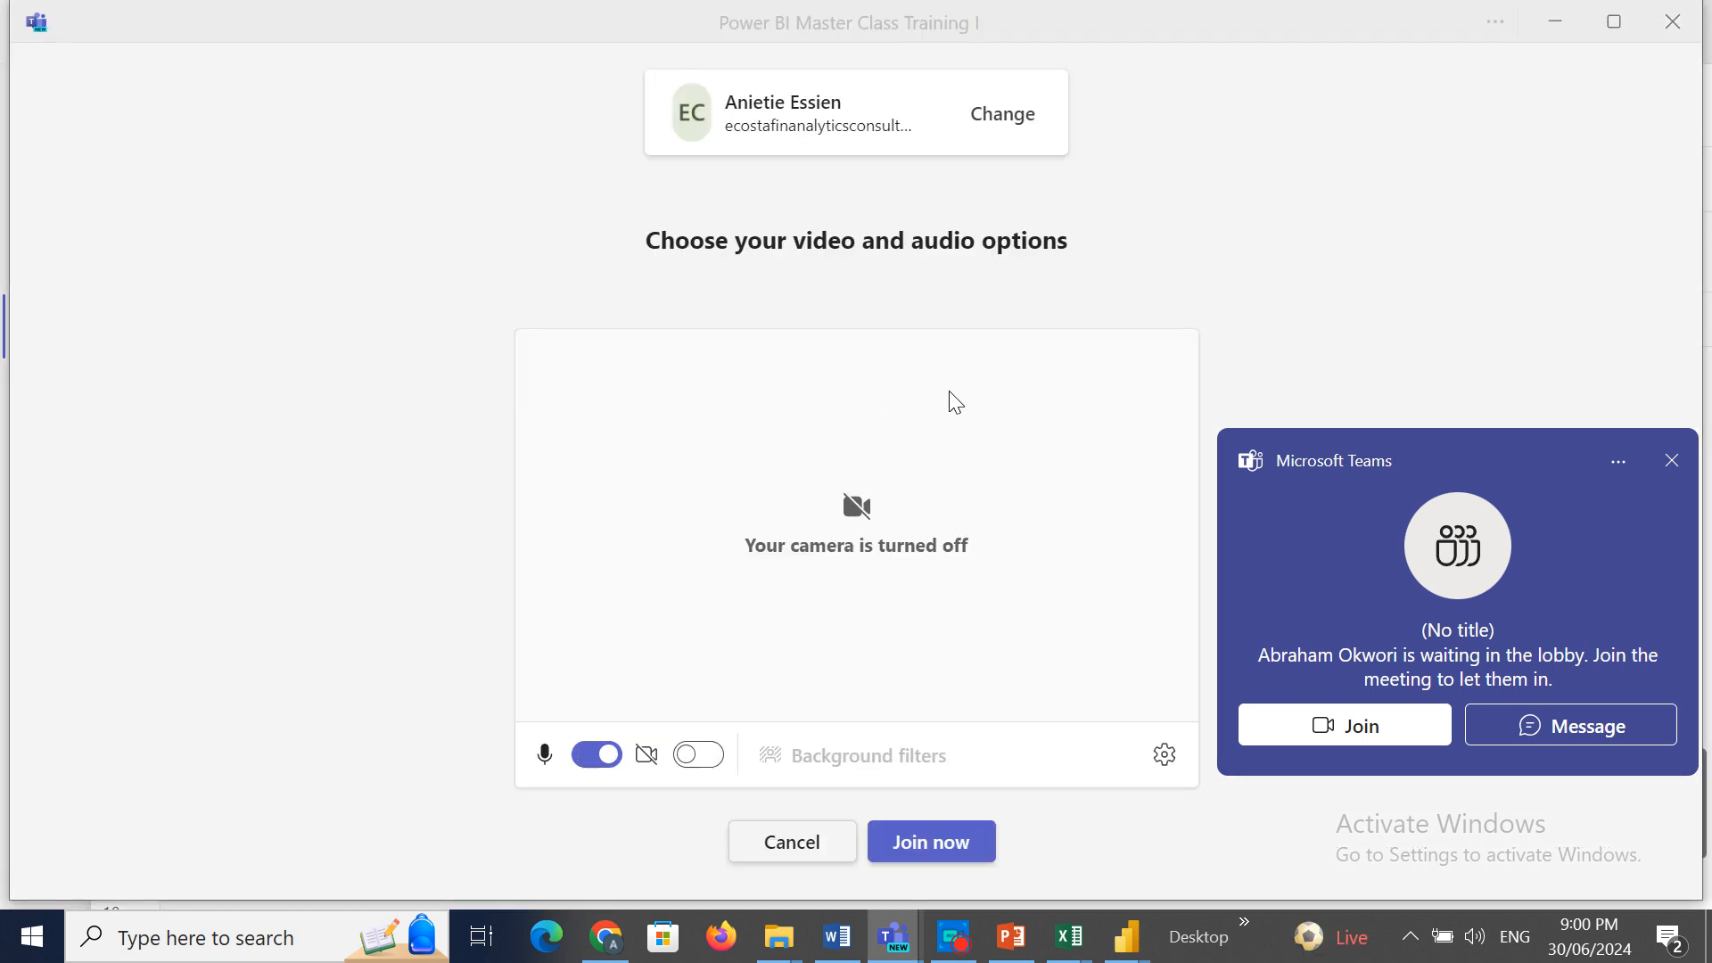
click(933, 843)
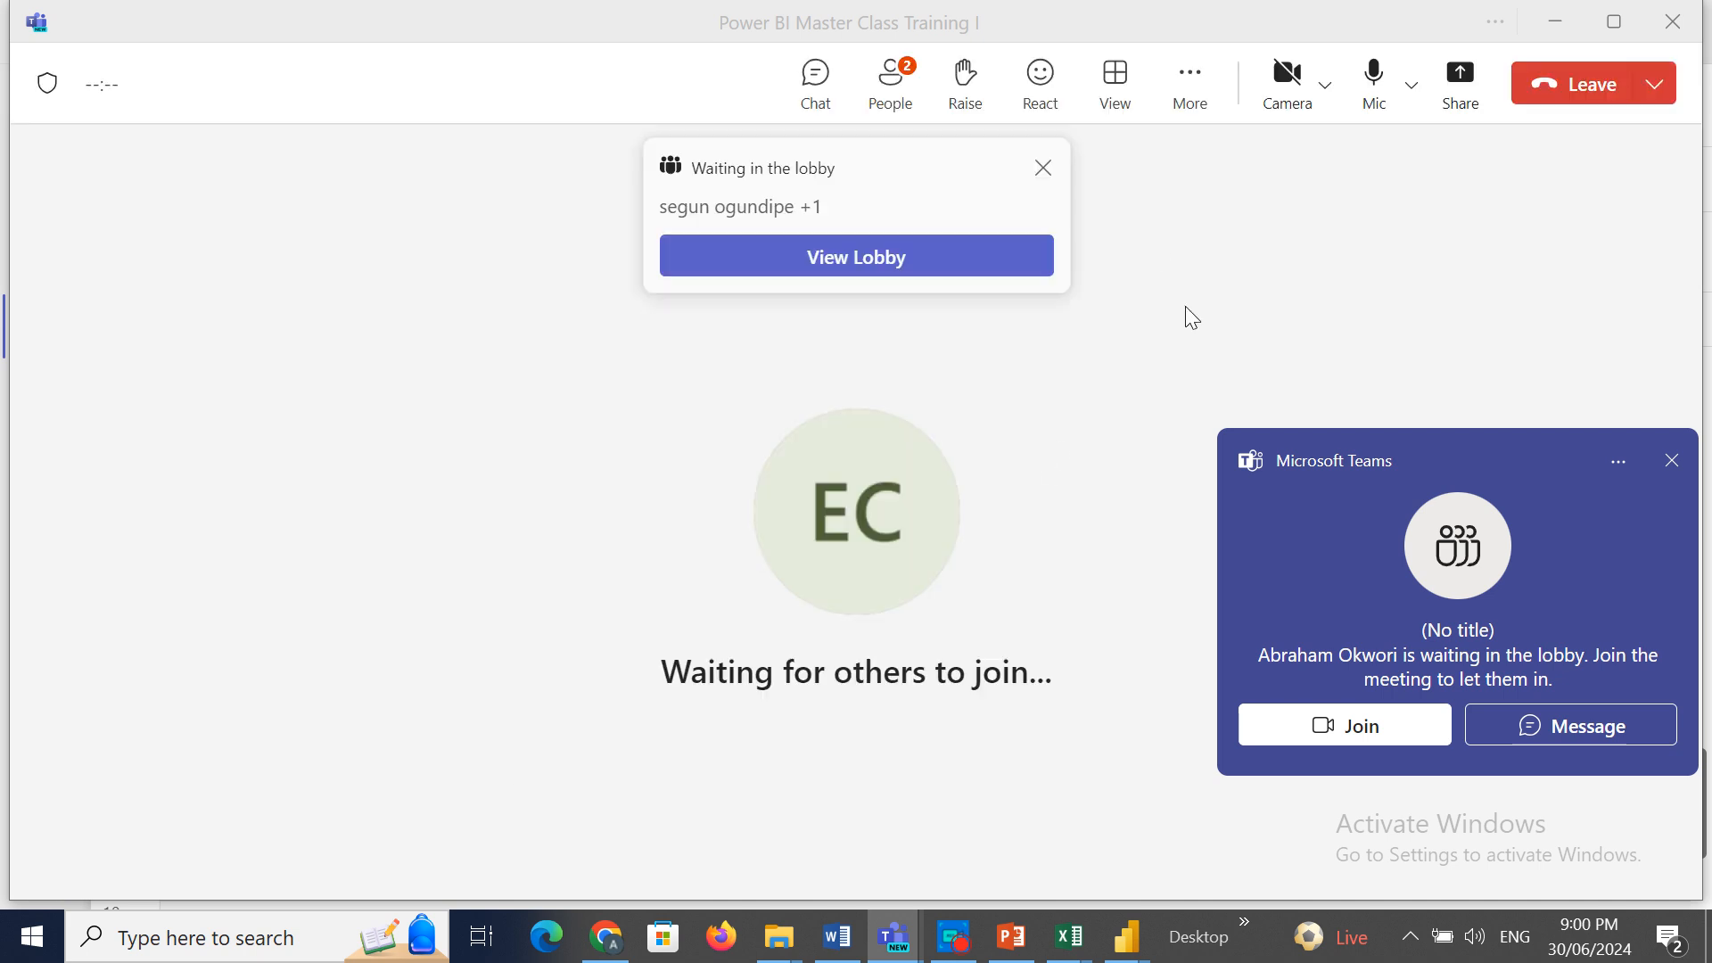
Admit everyone waiting in the meeting lobby, dismiss the lobby notification and return to the Power Query Editor.
click(894, 82)
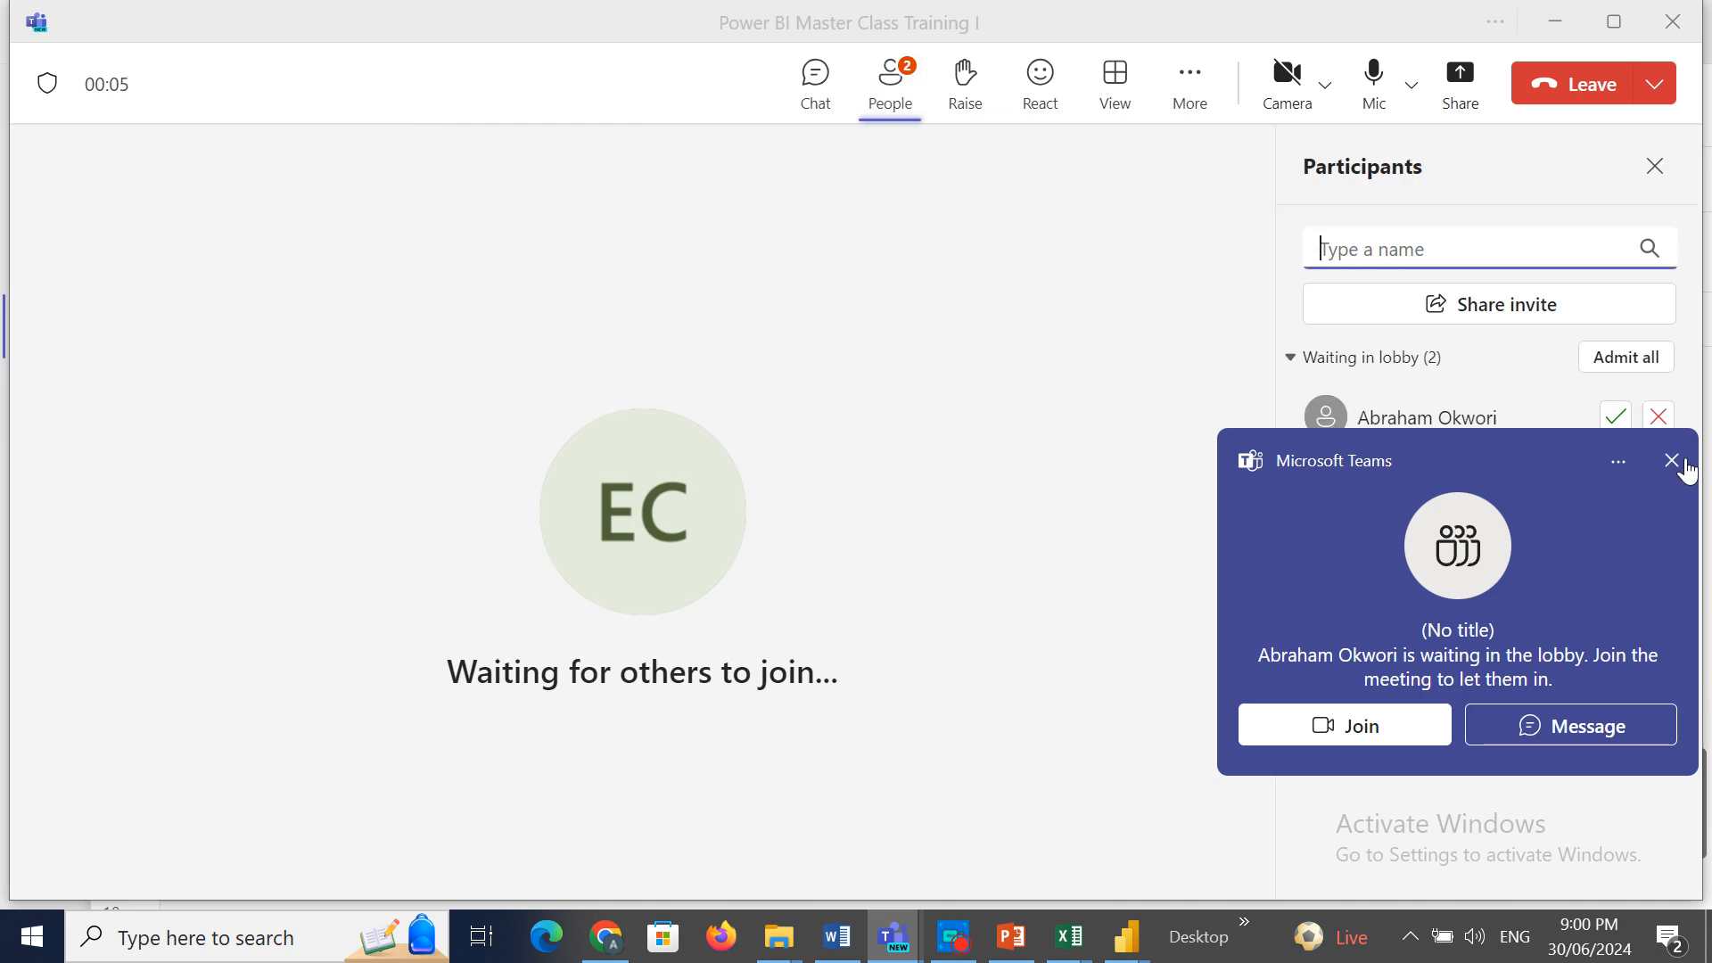
click(1675, 462)
click(1630, 359)
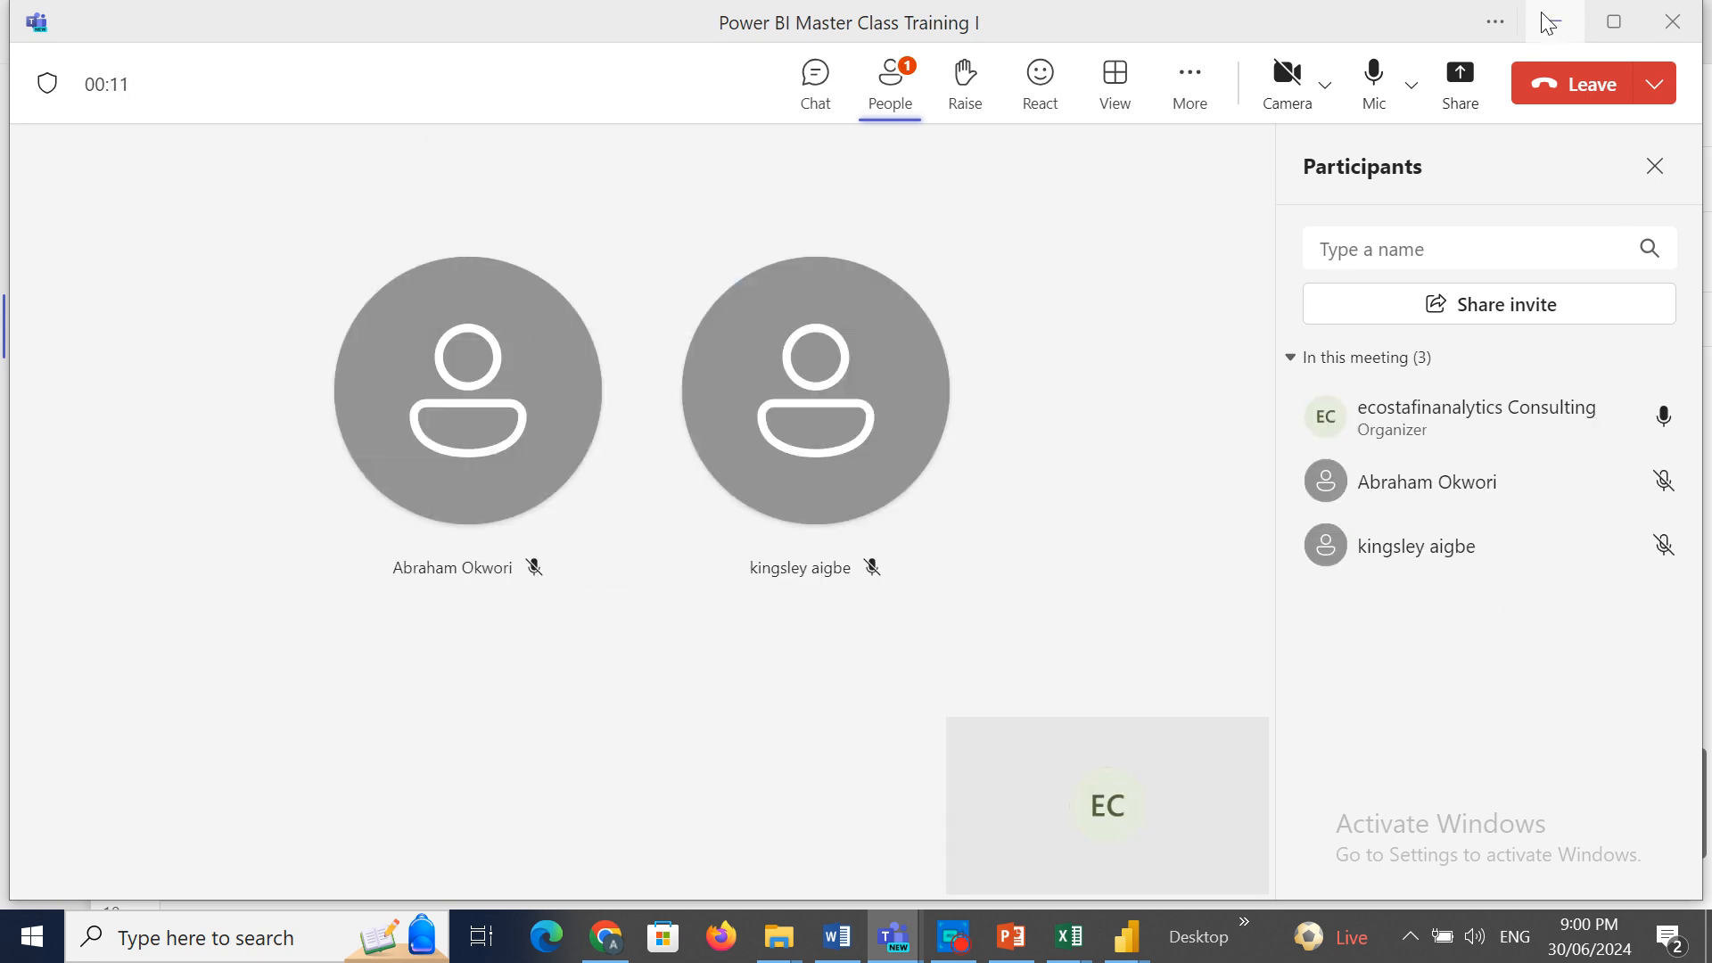
click(1543, 13)
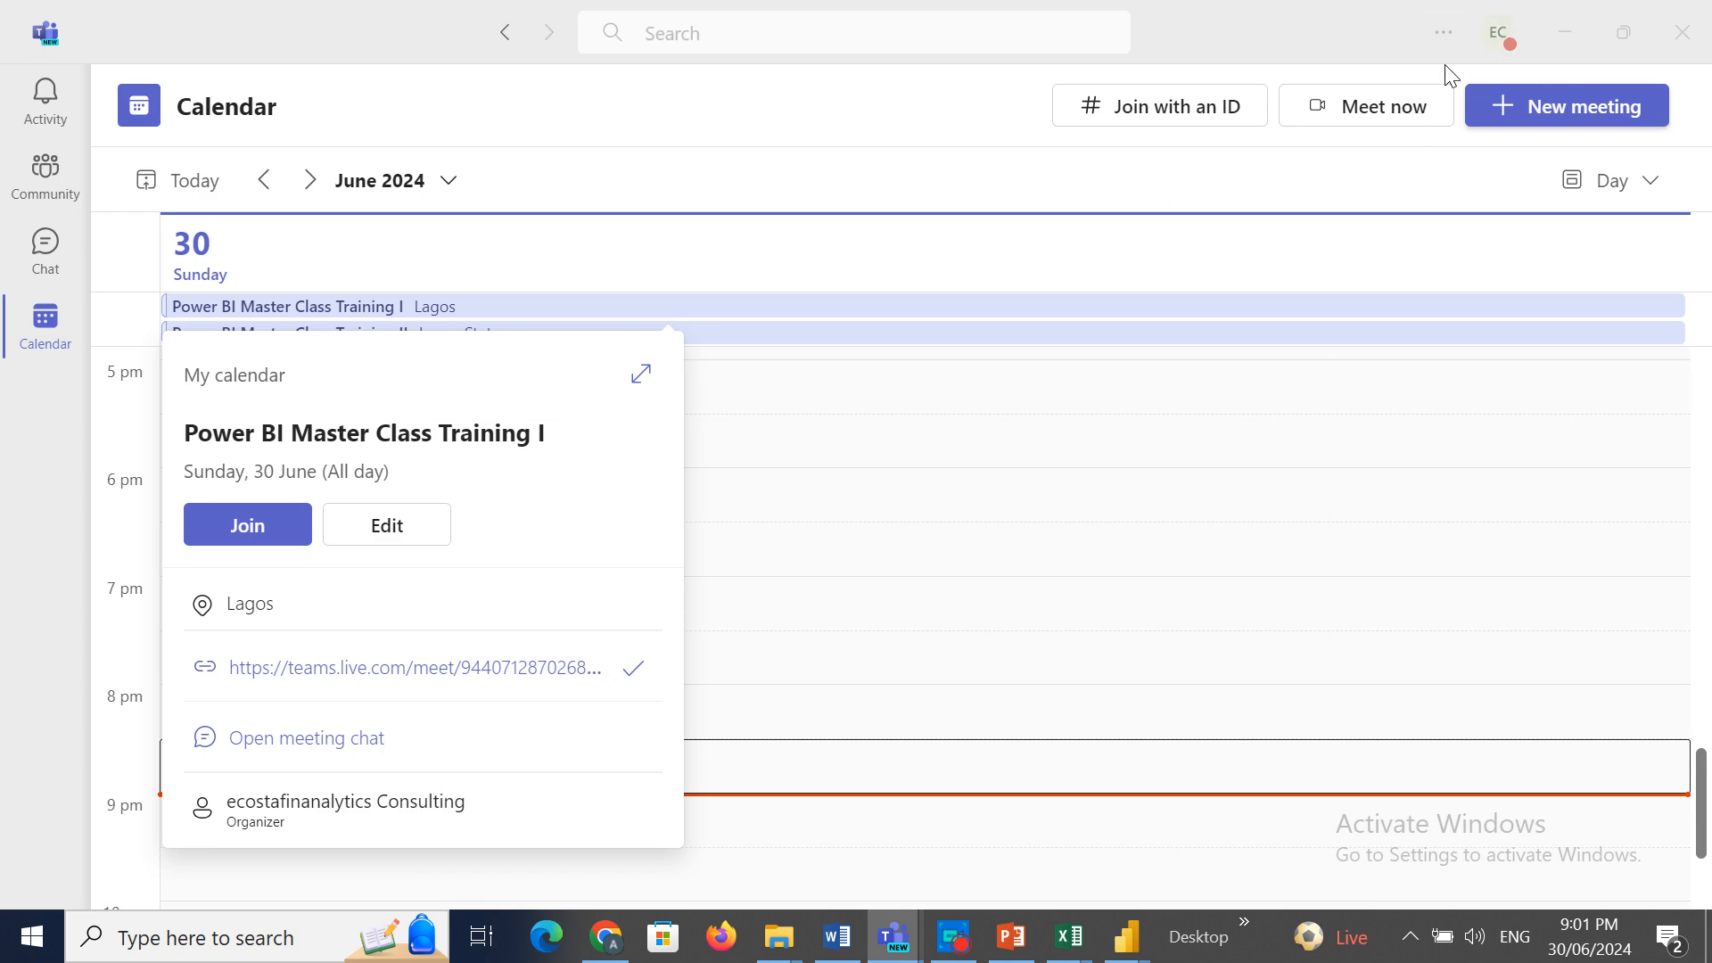
click(1570, 26)
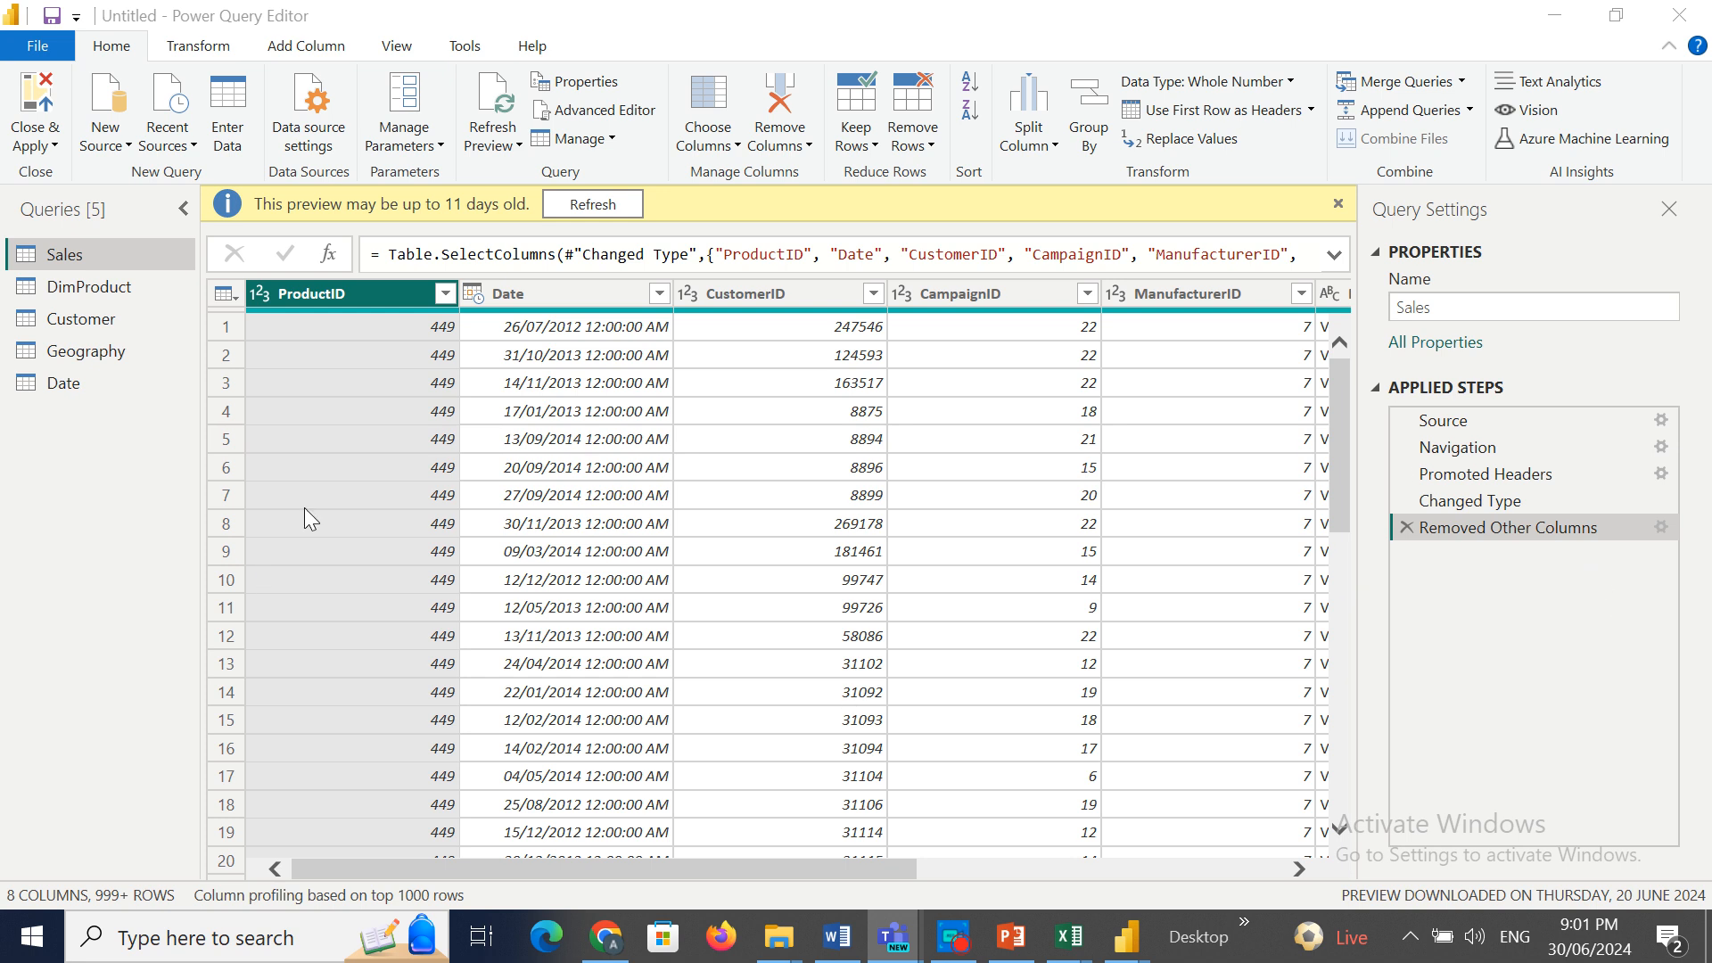
Compare the columns of the Geography and Sales queries, including the Gsky column of Geography.
click(88, 350)
drag(670, 863, 616, 836)
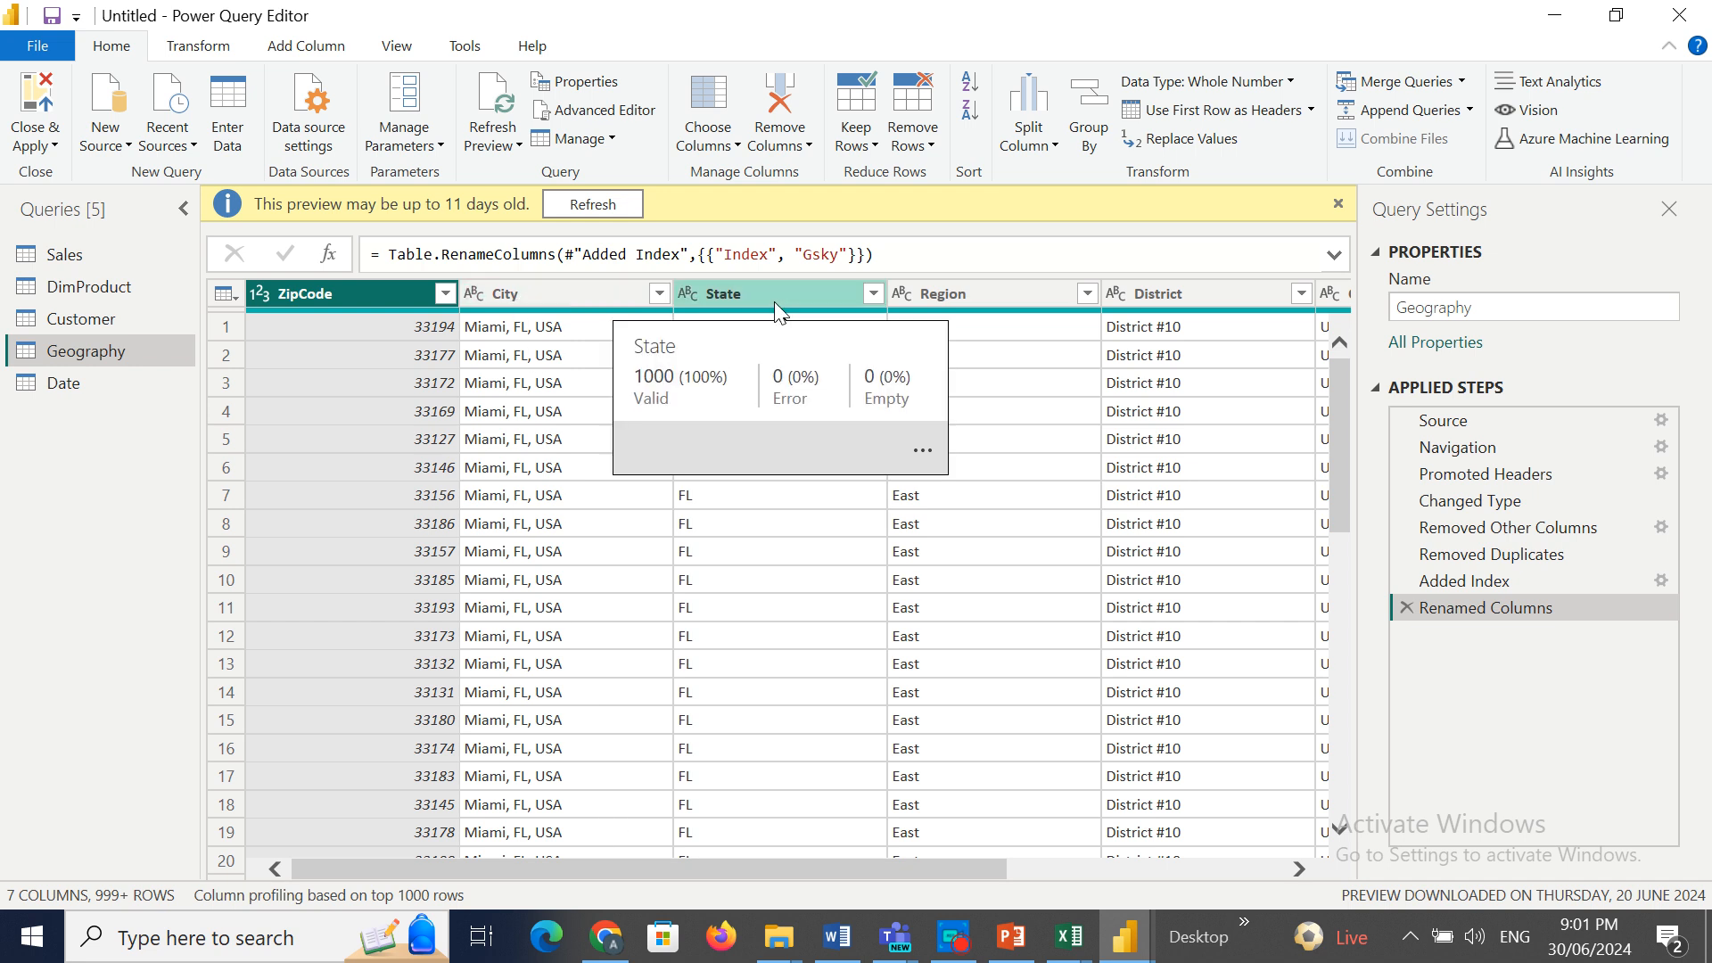
click(94, 255)
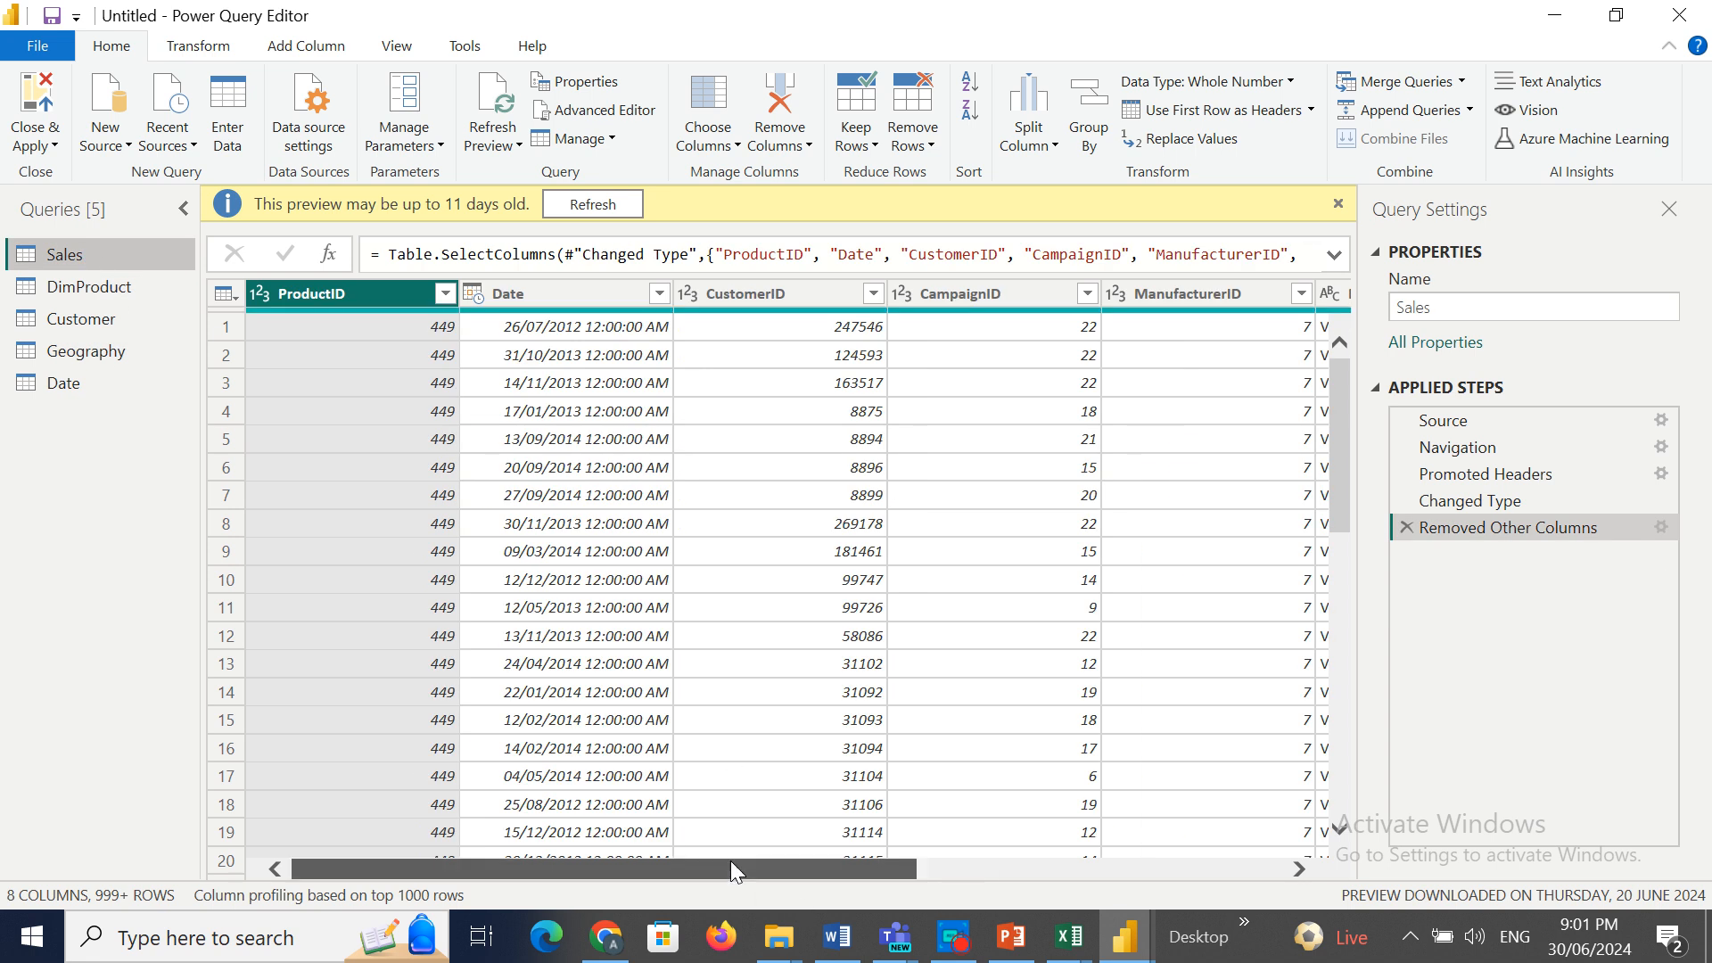
drag(730, 860, 651, 816)
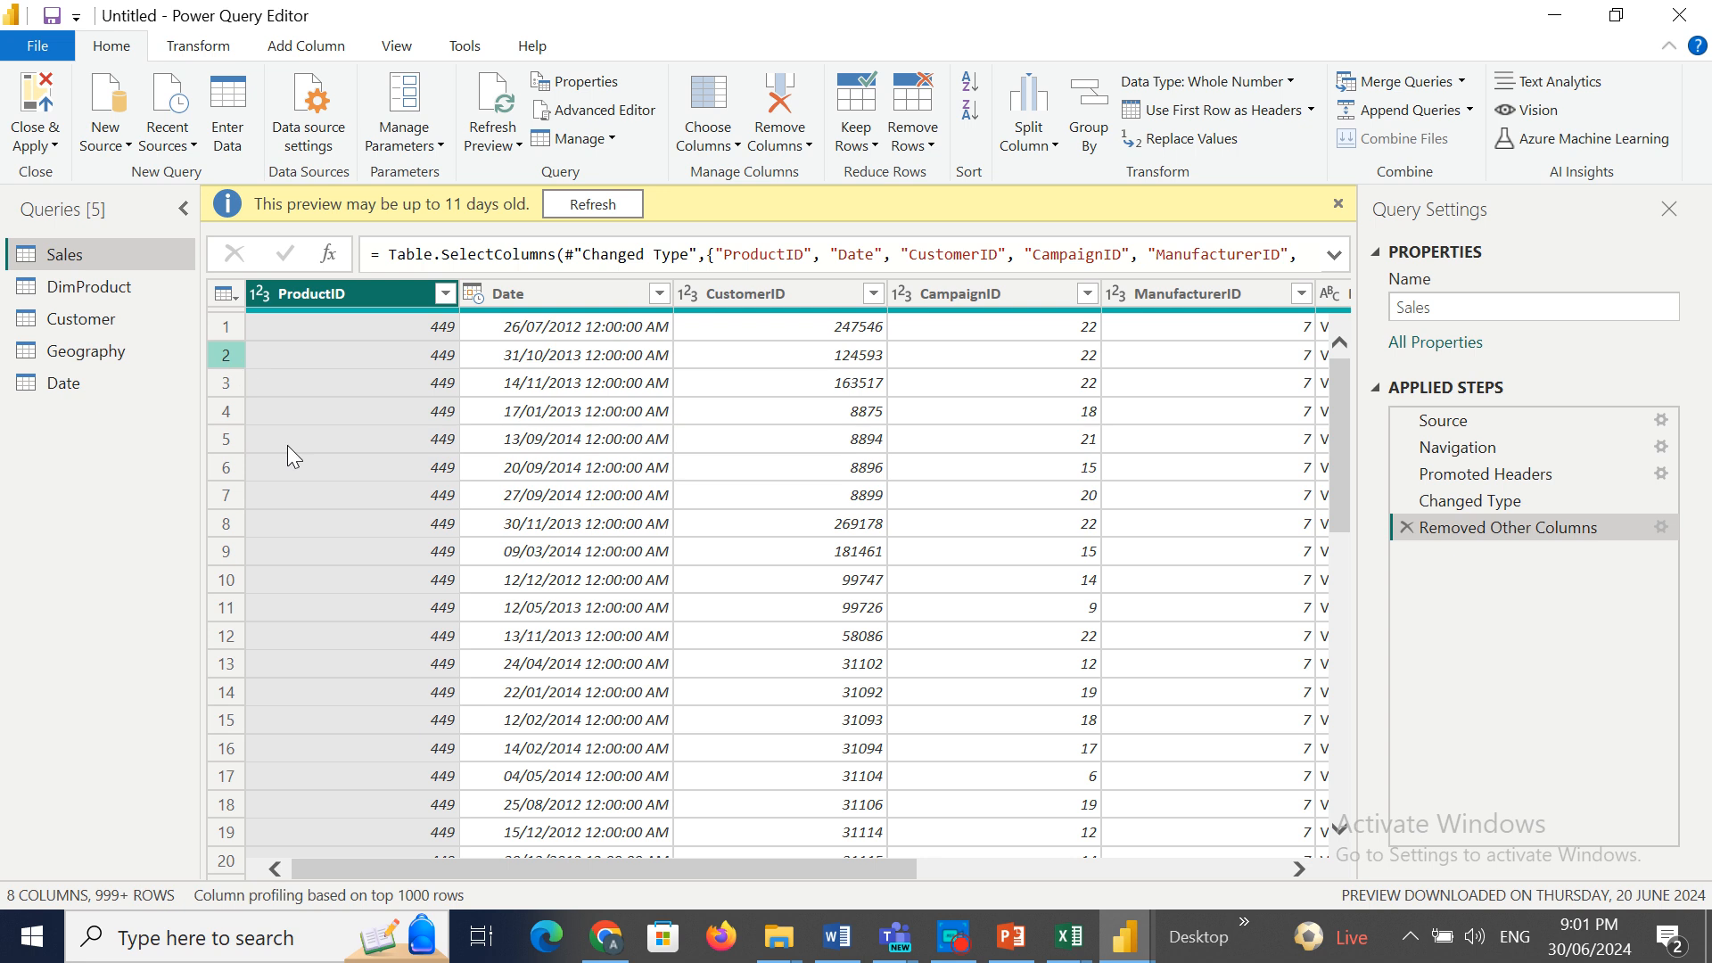
click(114, 352)
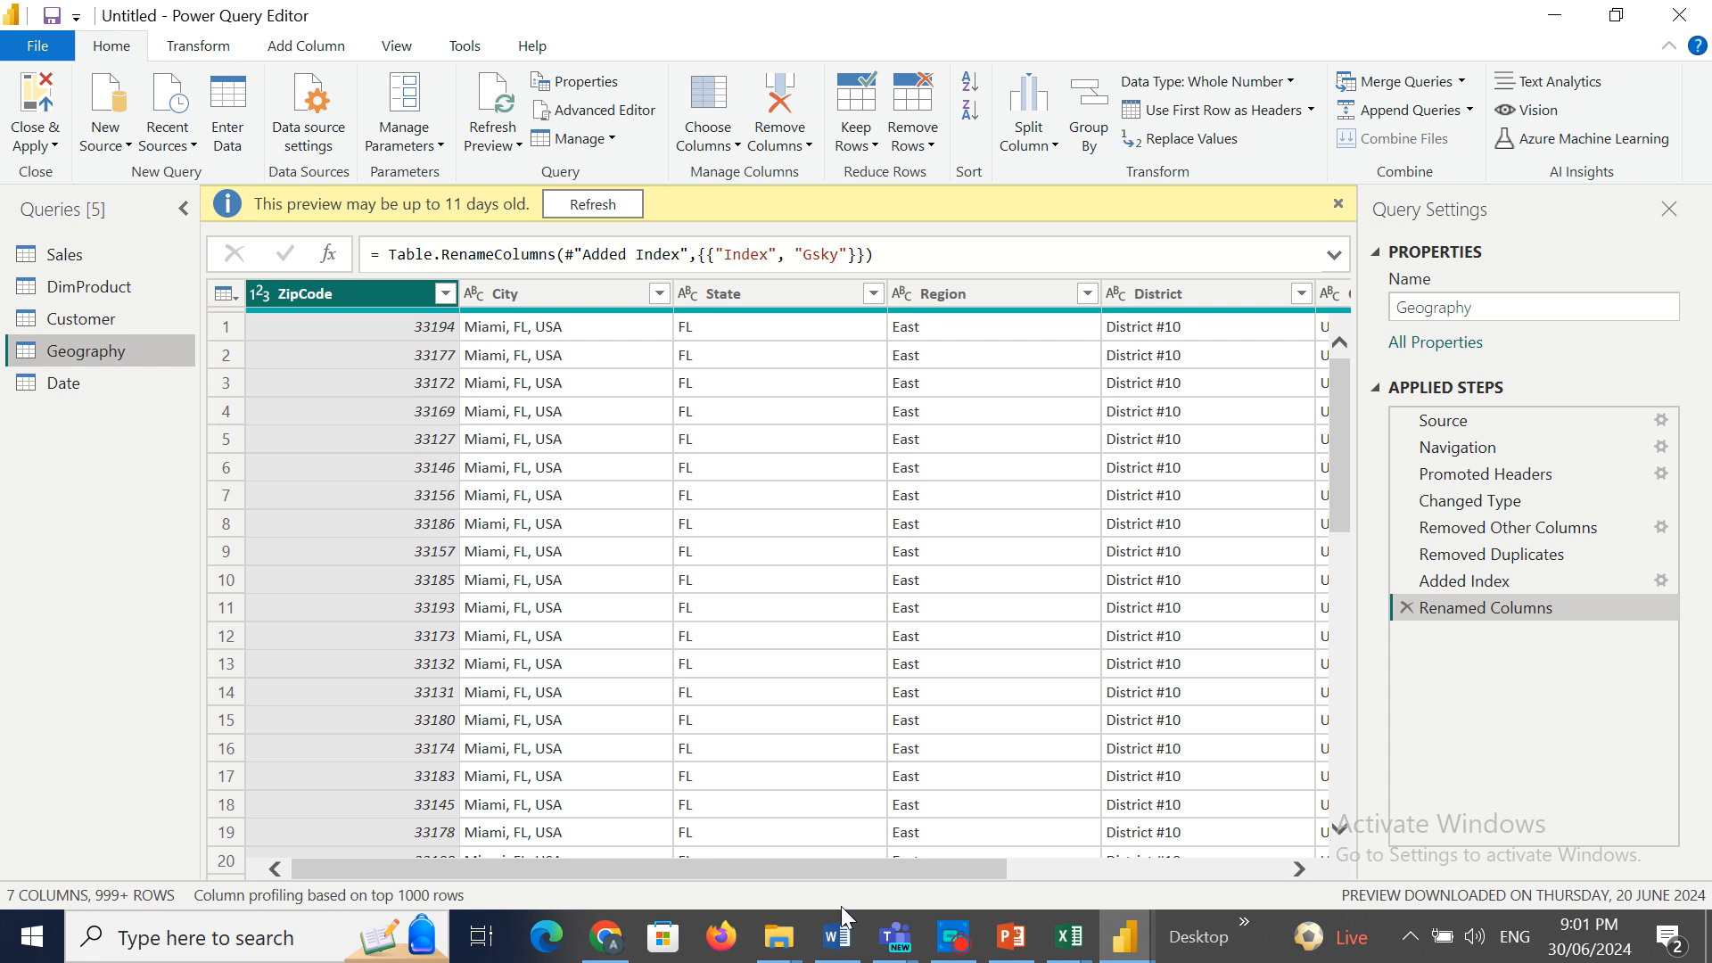
drag(794, 879, 1227, 878)
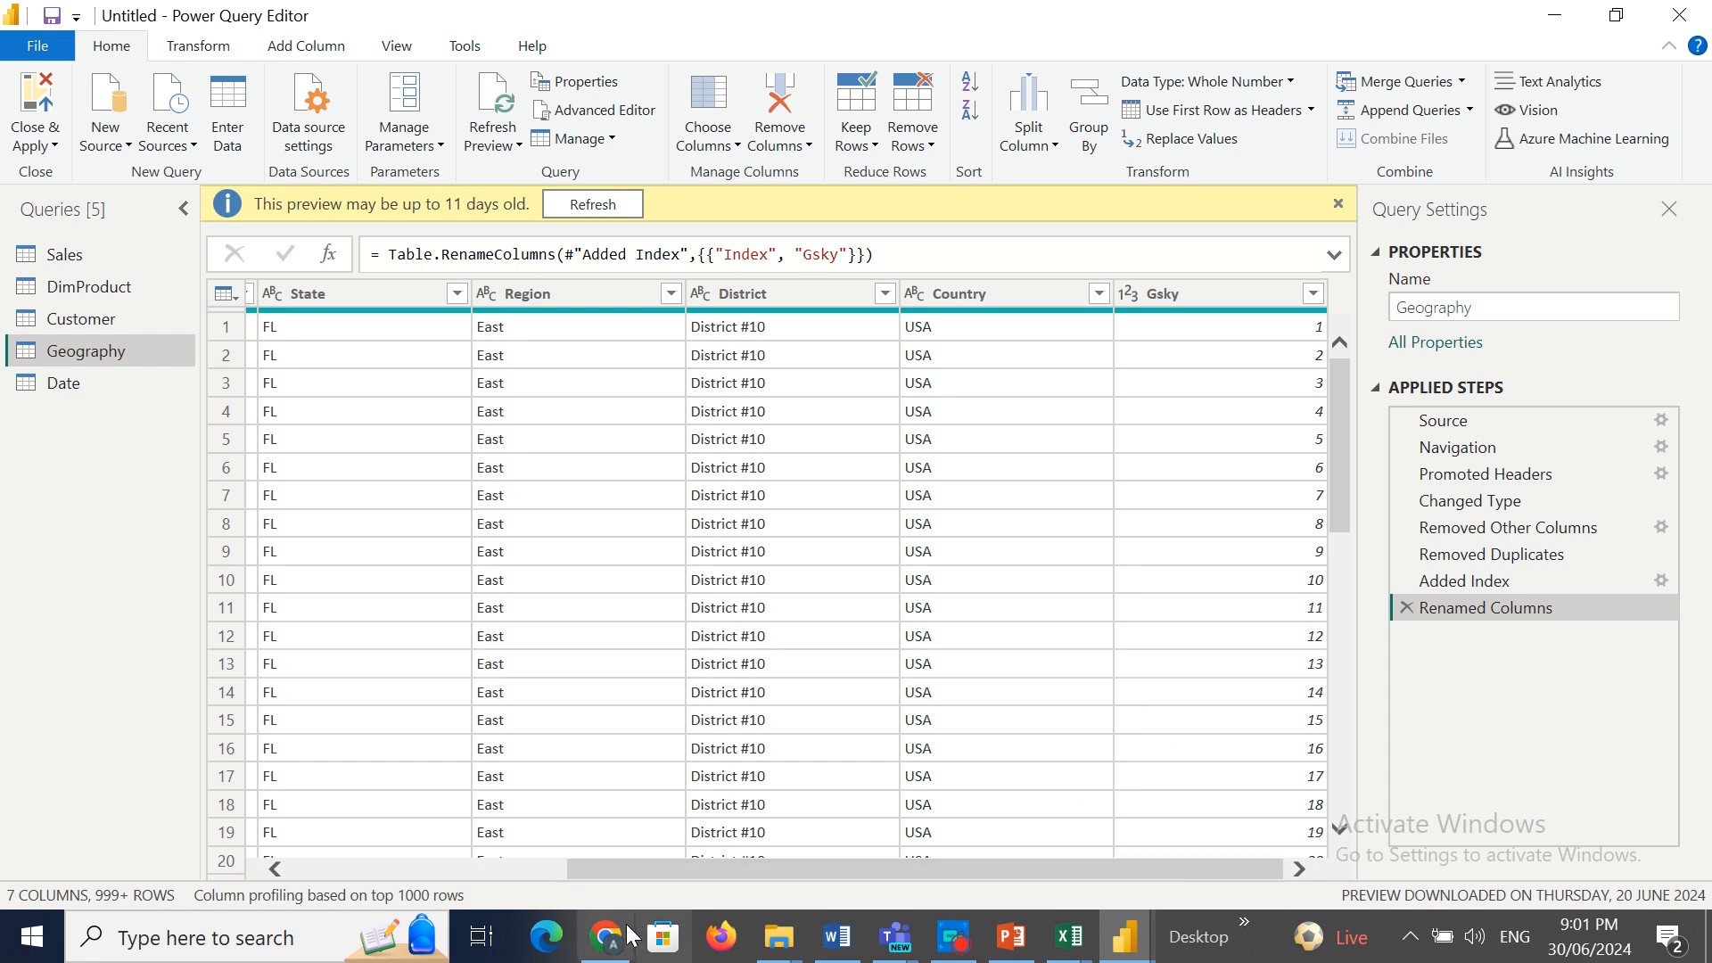
Try to mute the participant with the open microphone in the Teams meeting, and return to the Power Query Editor.
click(891, 946)
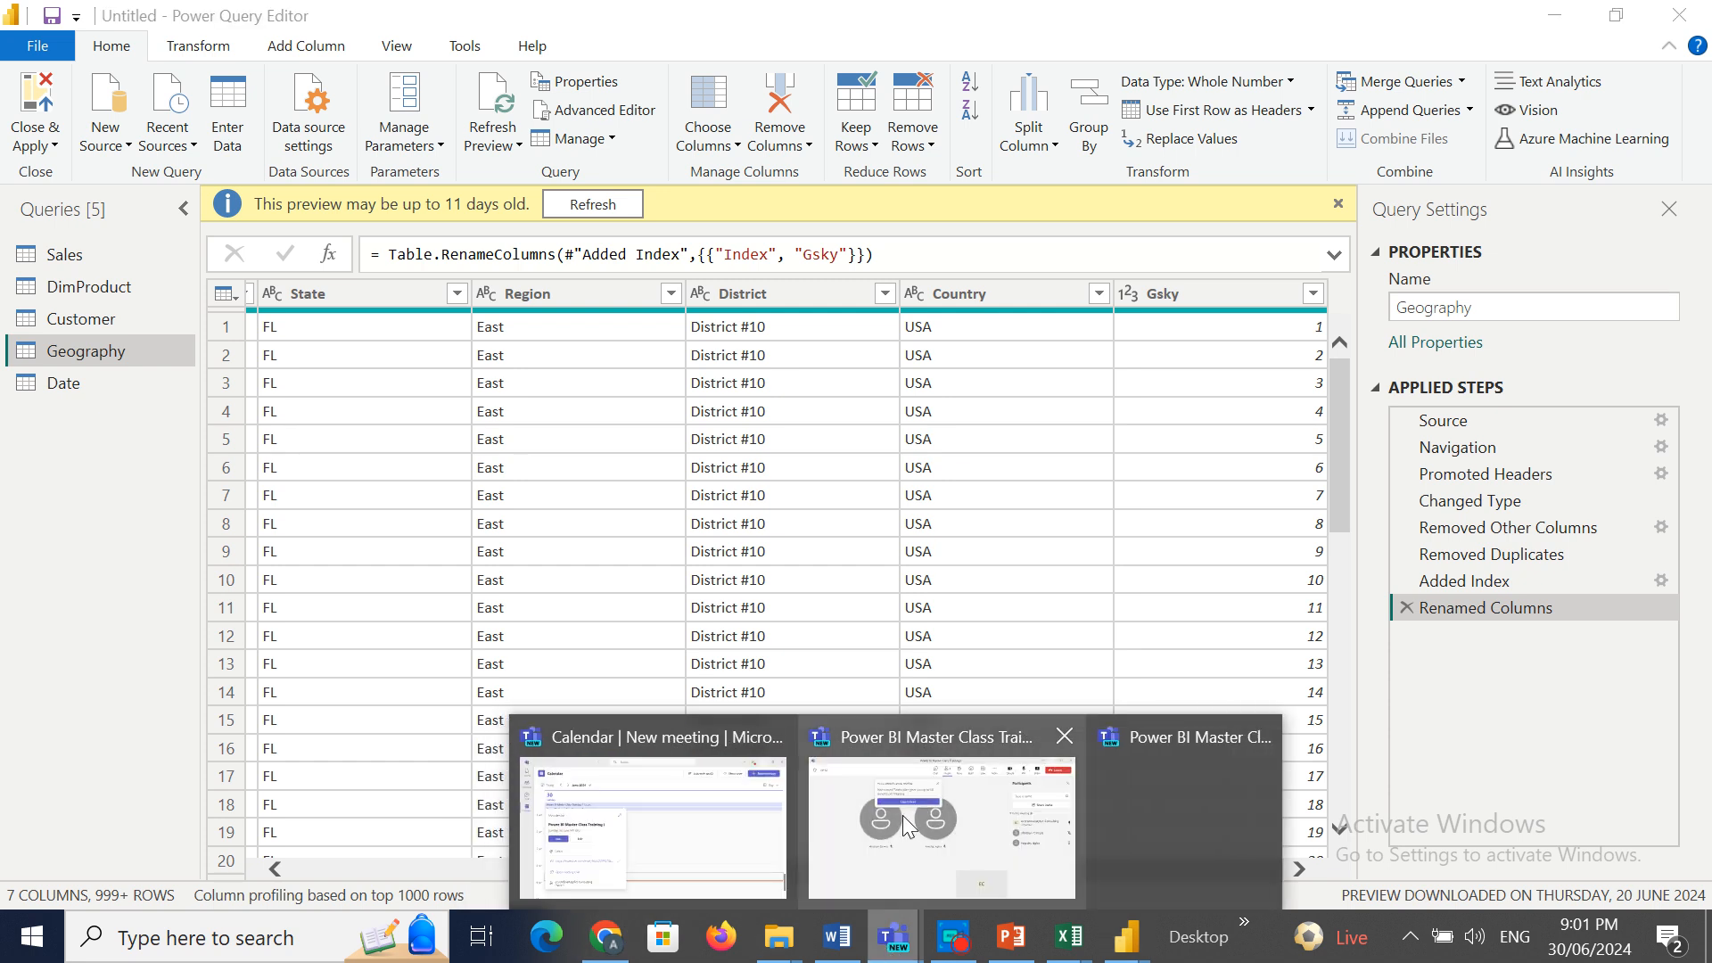
click(887, 801)
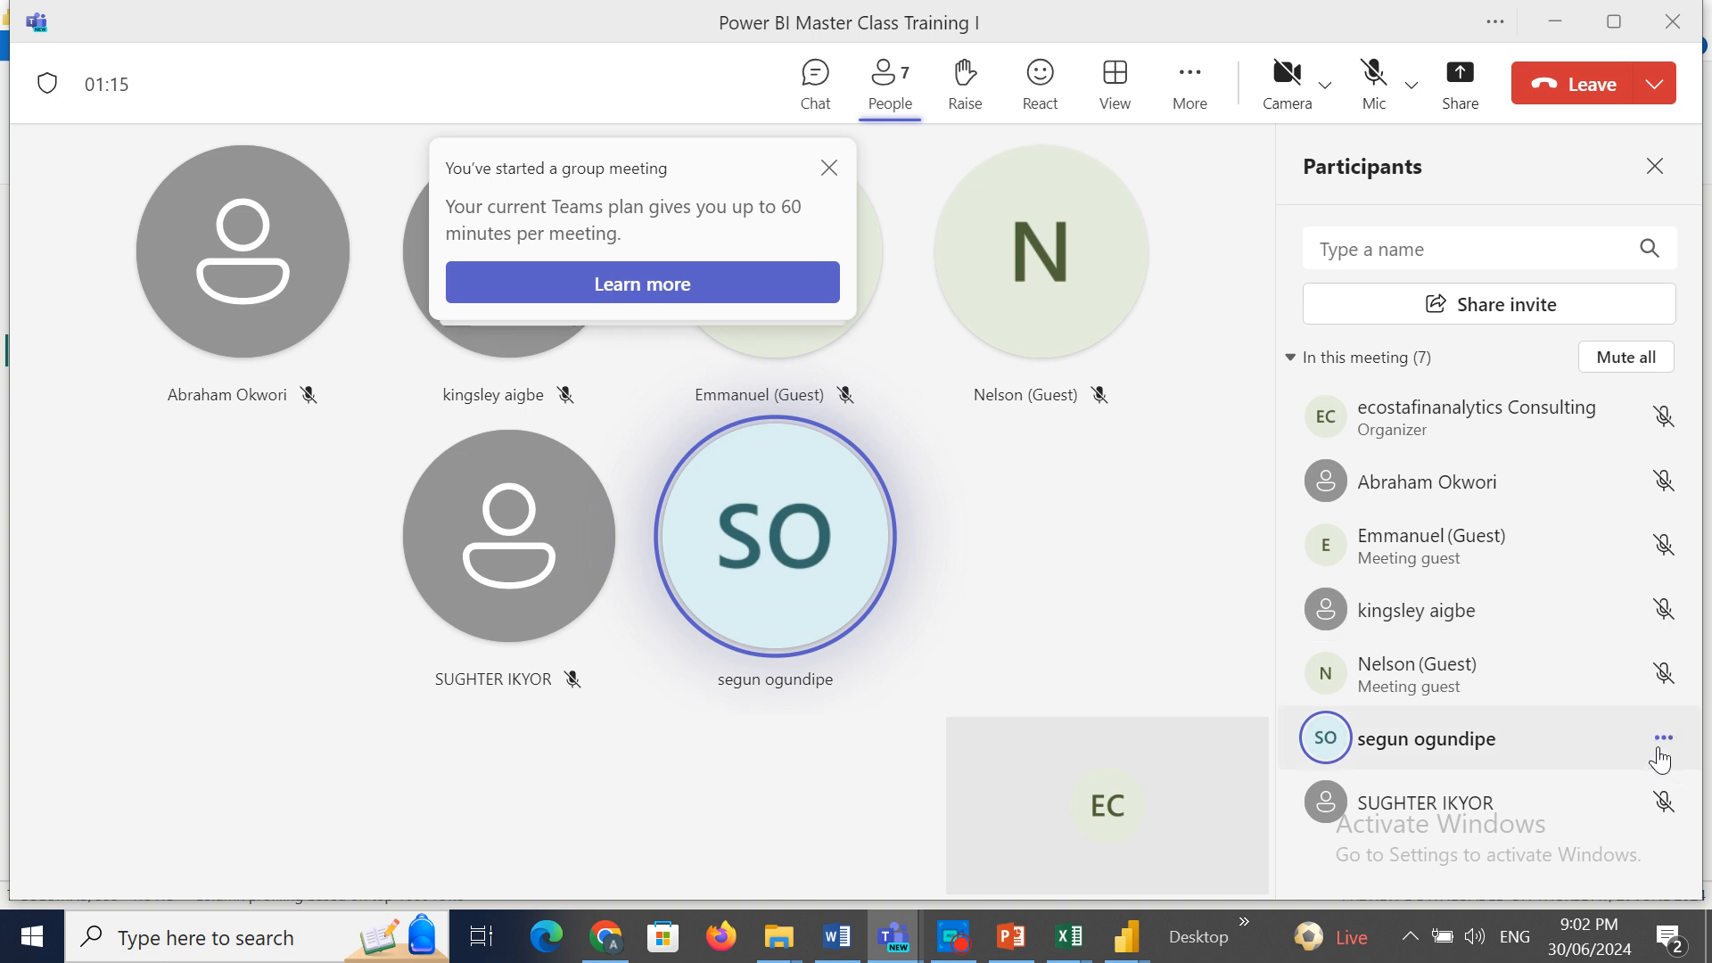
click(1658, 739)
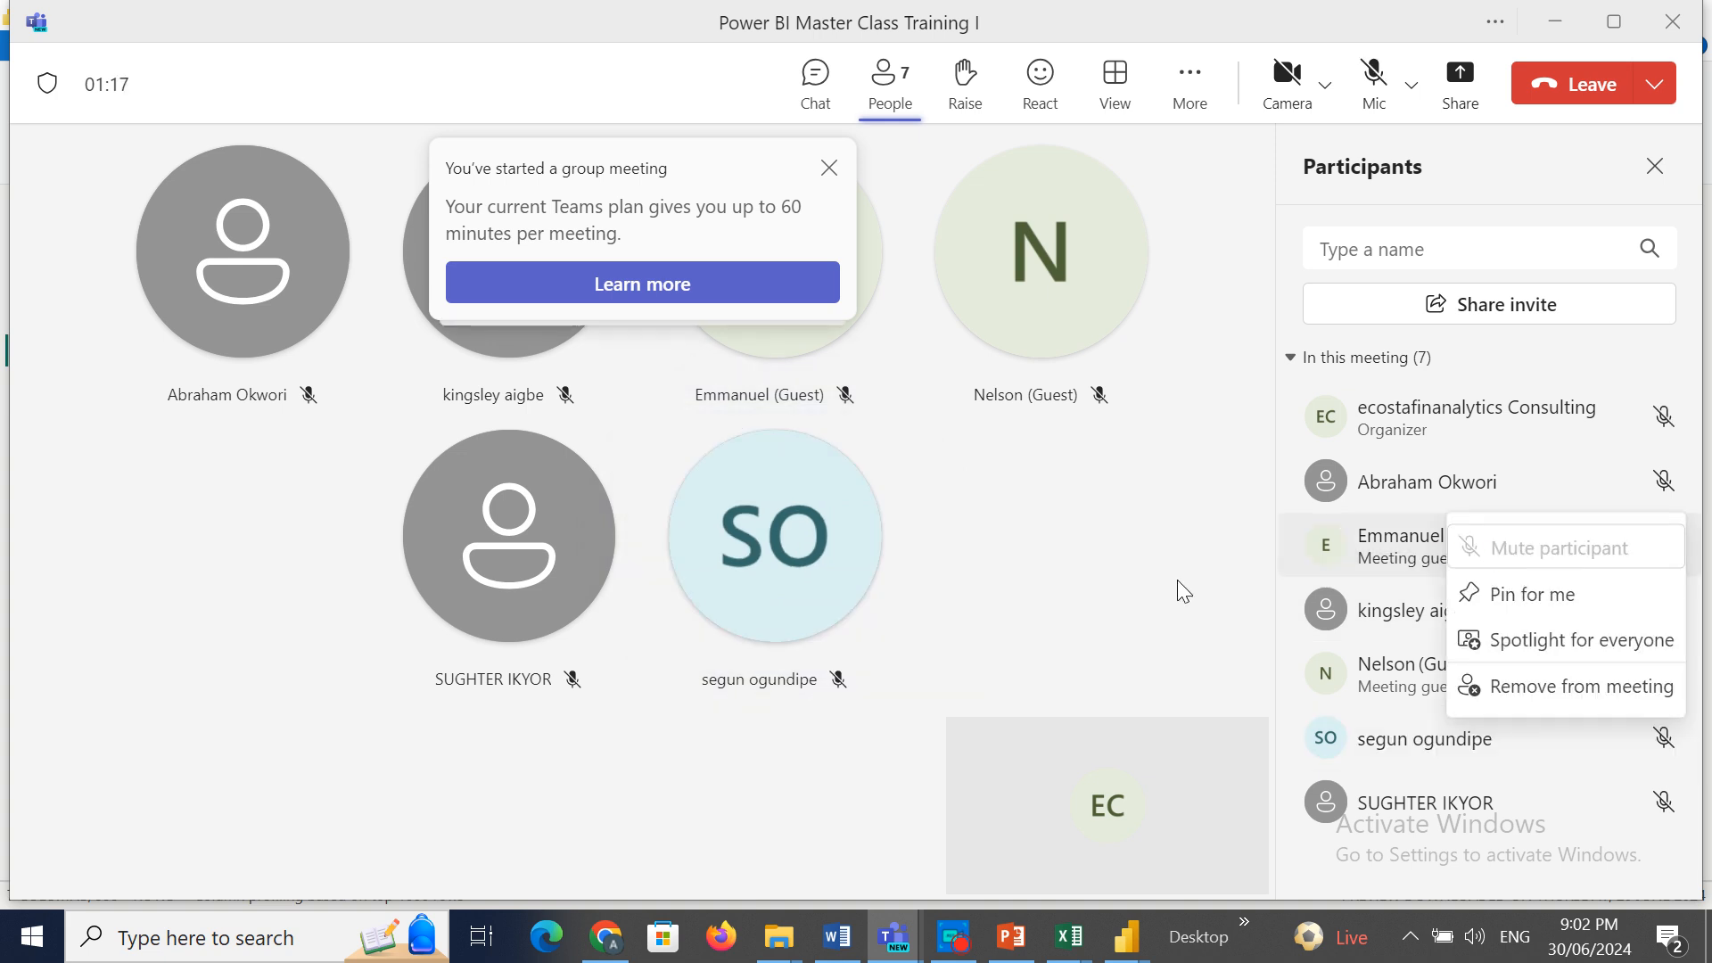
click(1017, 544)
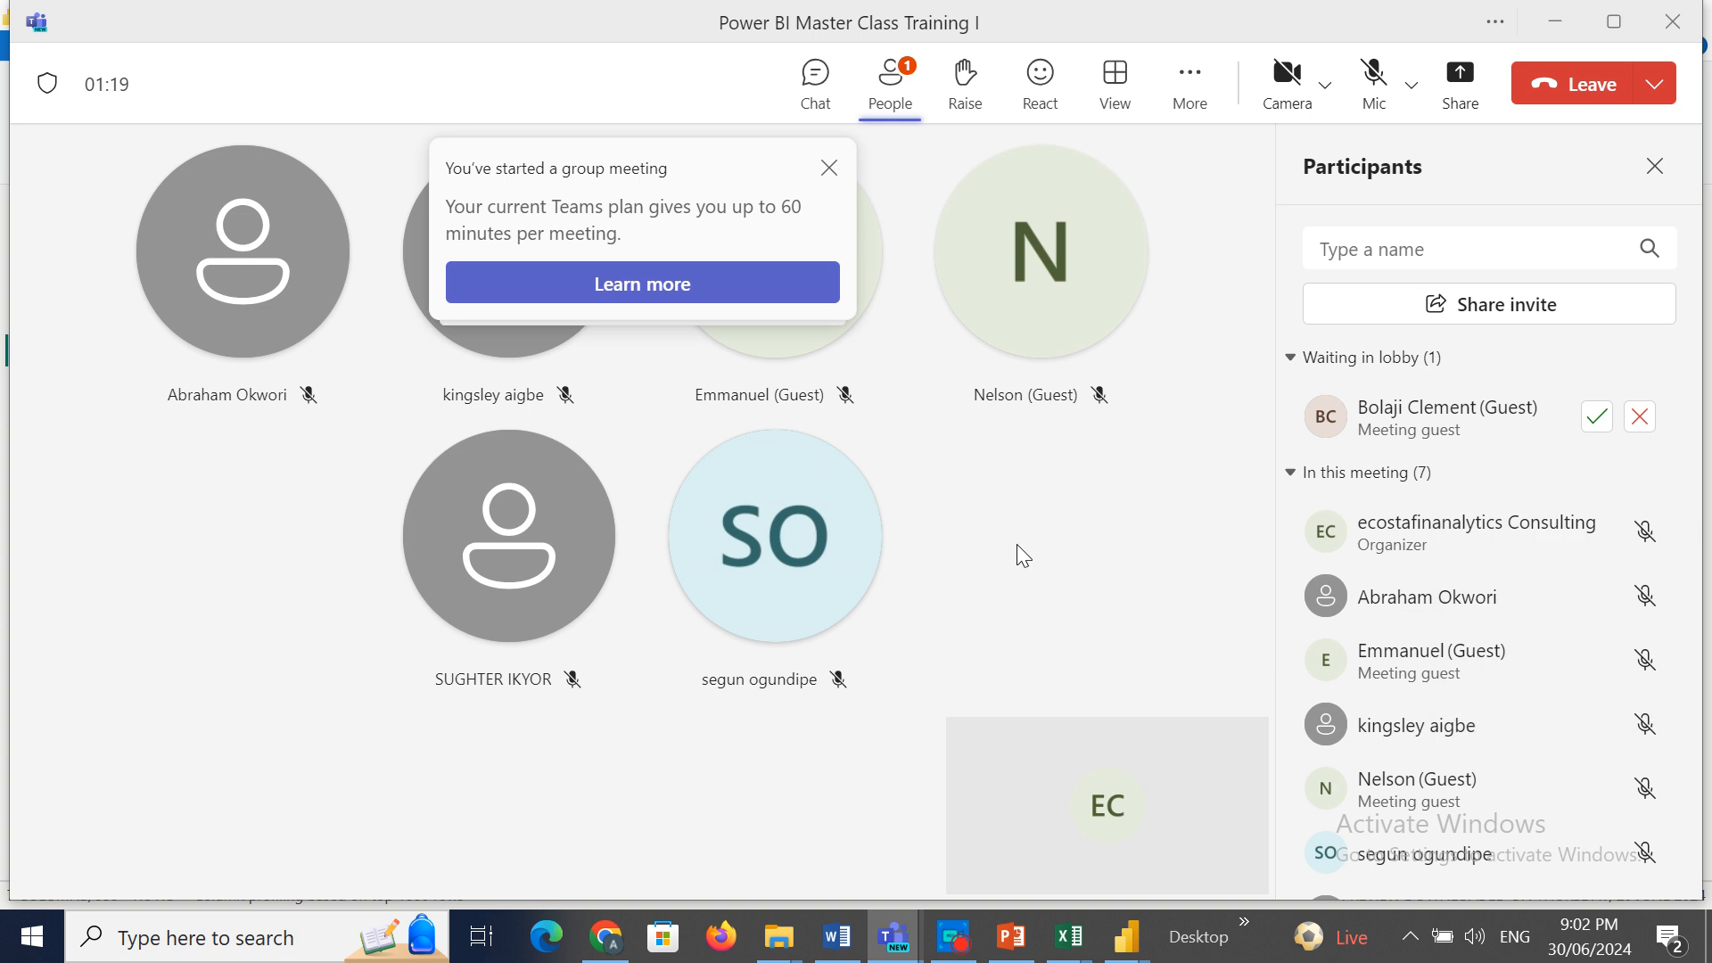
click(1558, 25)
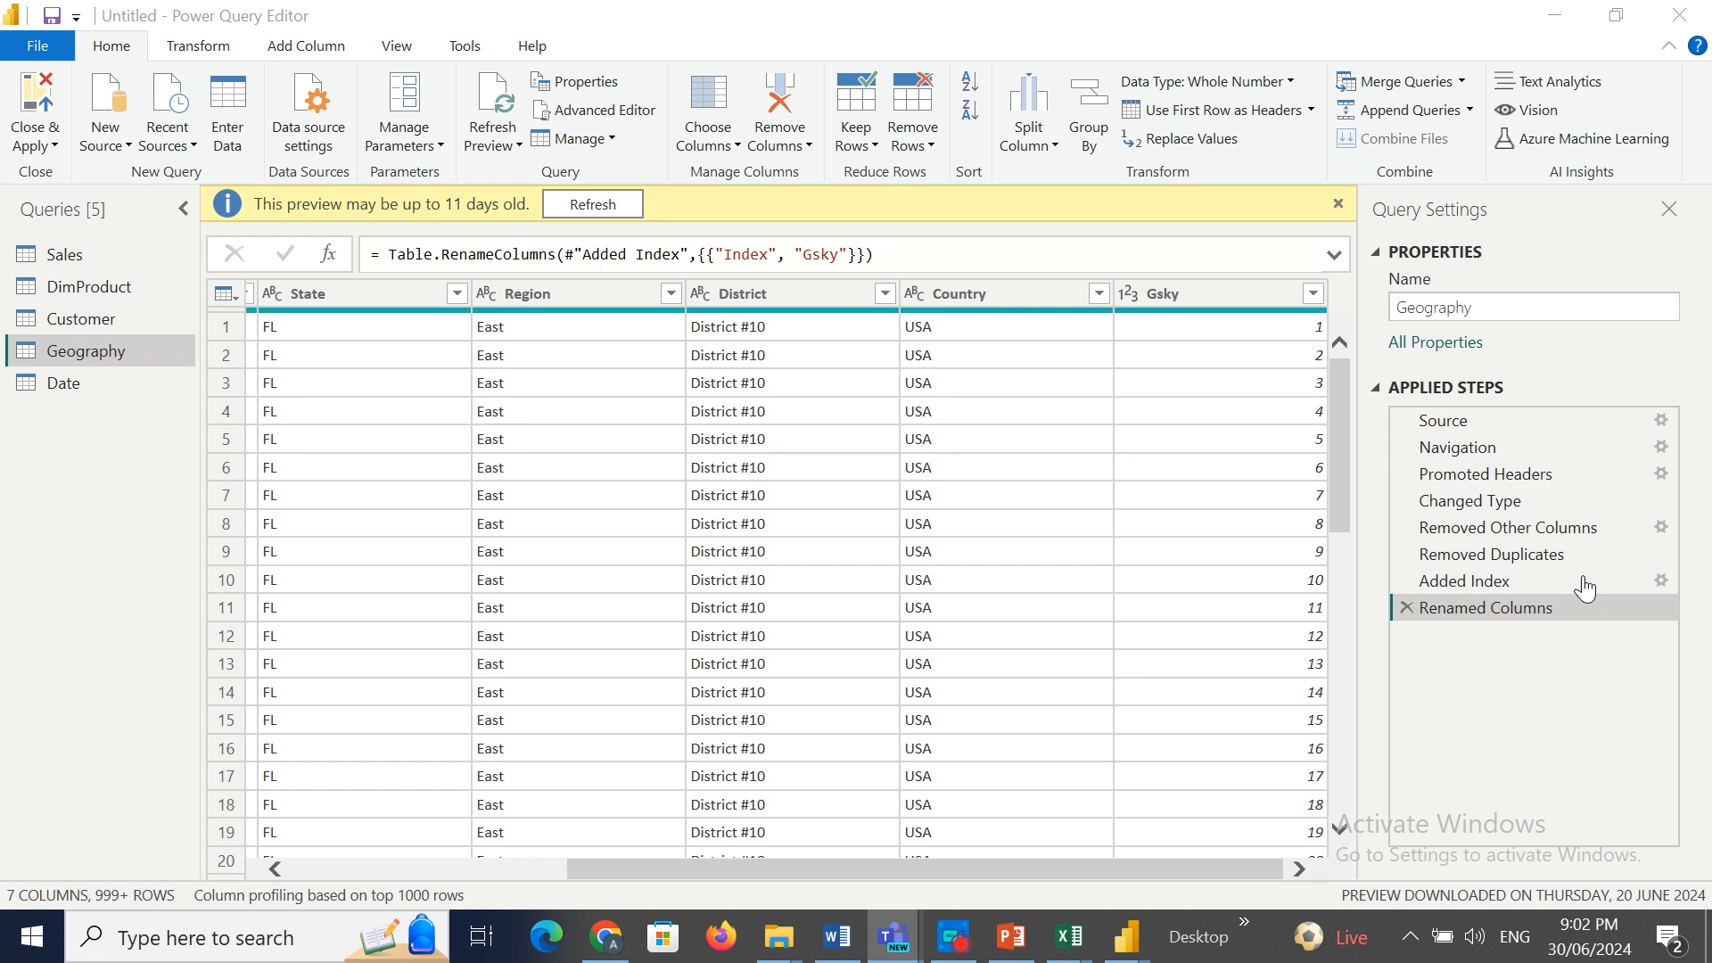
Switch to the Teams meeting, admit the guests waiting in the lobby one by one and return to the Power Query Editor.
drag(1588, 567, 961, 825)
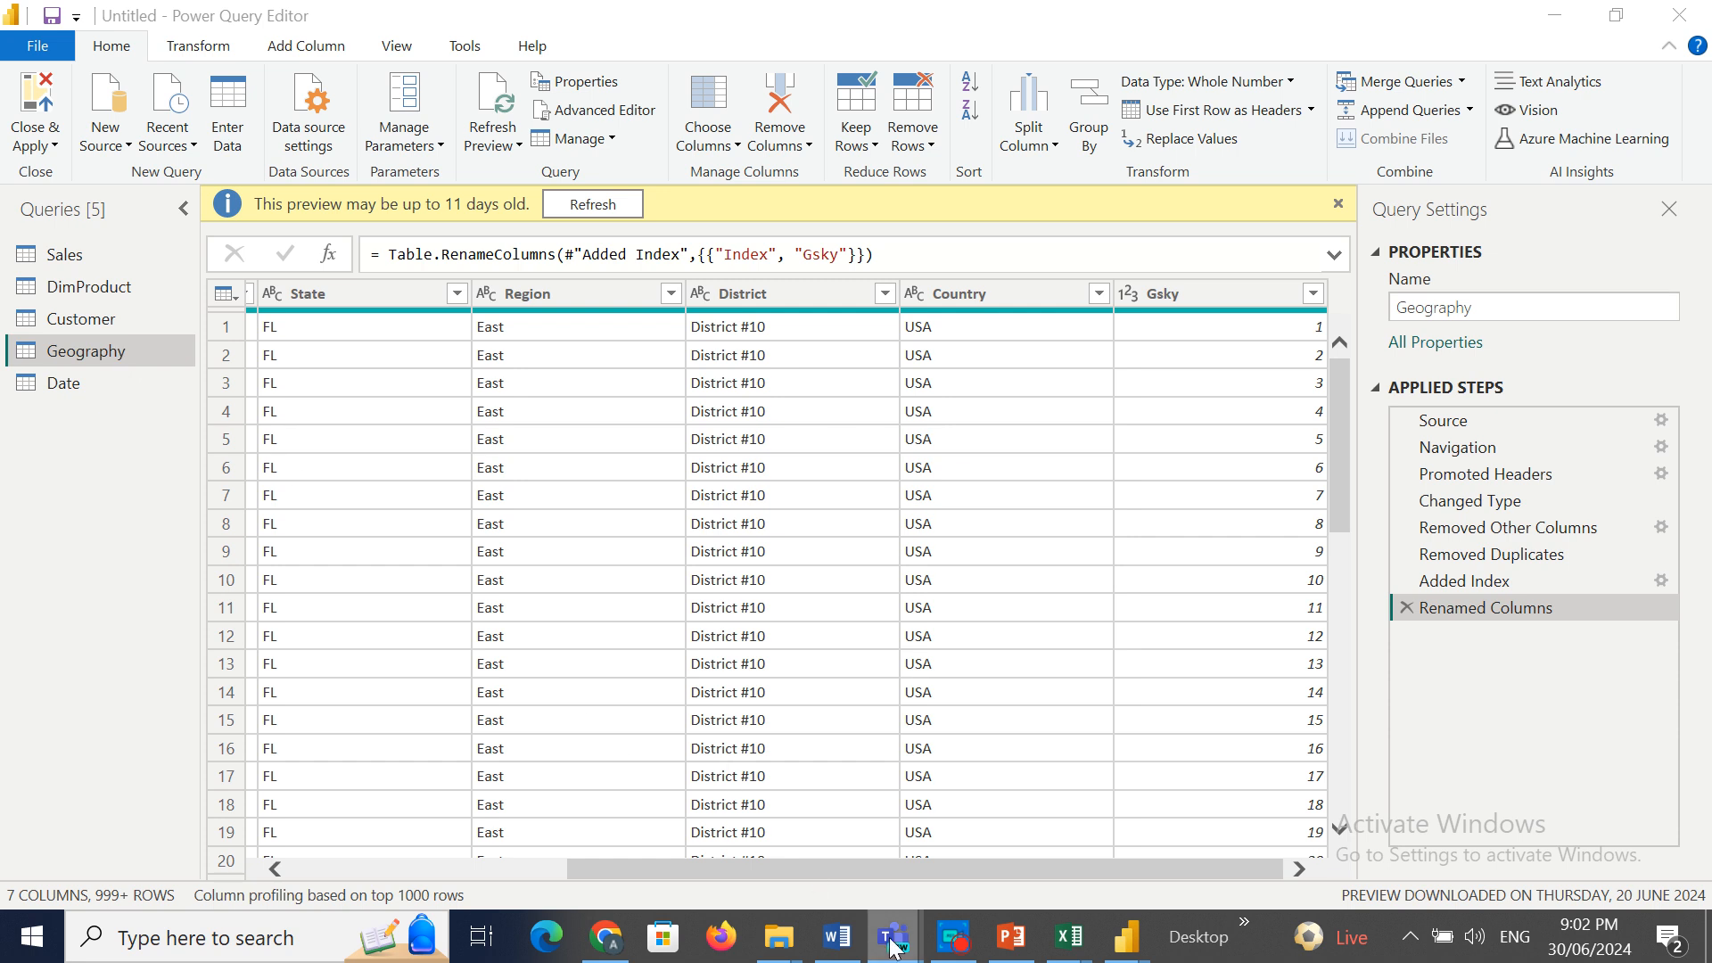
mouse_move(894, 948)
click(861, 843)
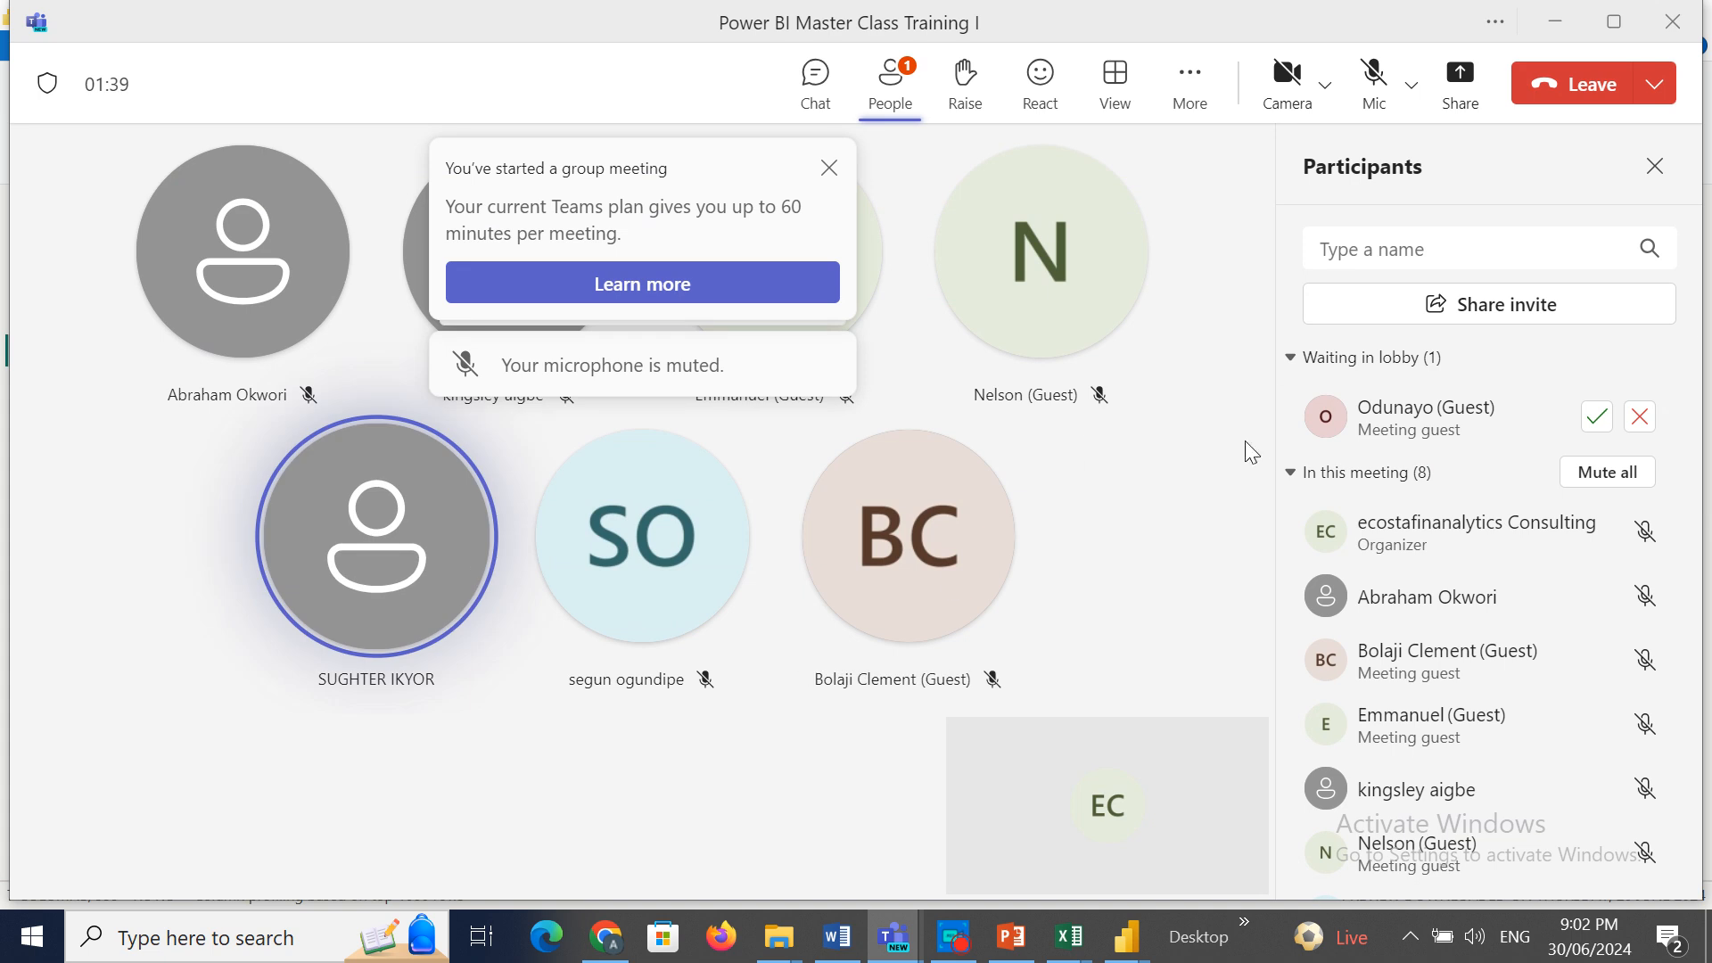
click(1594, 418)
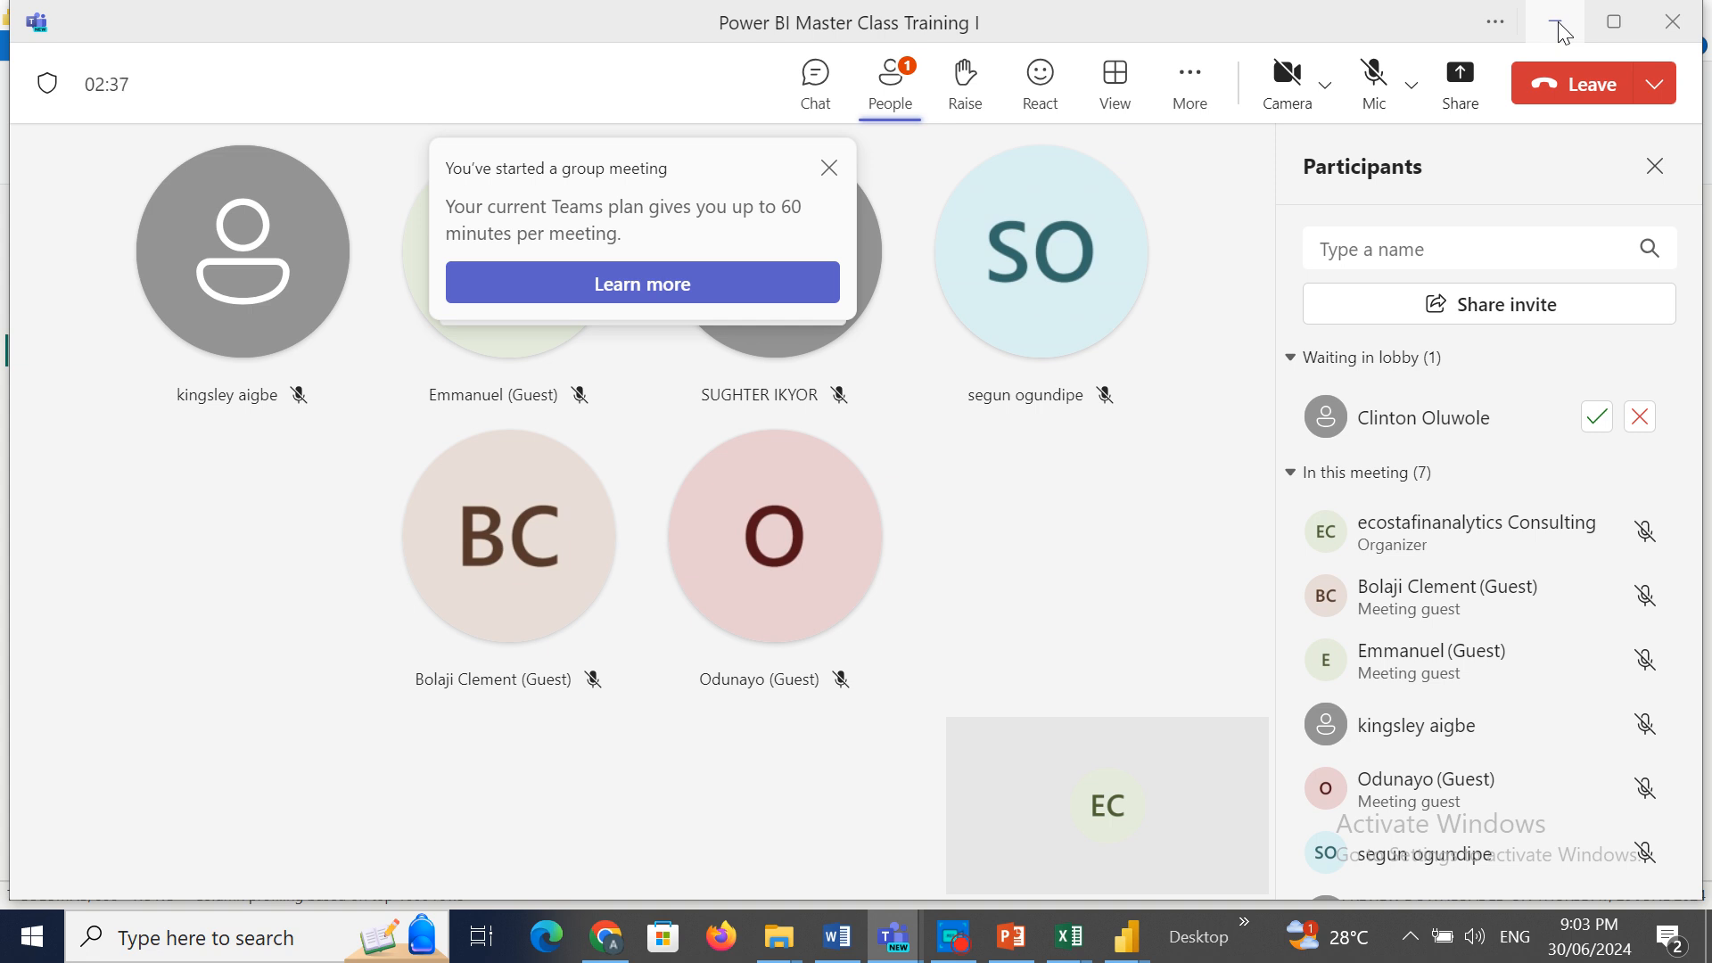
click(1596, 417)
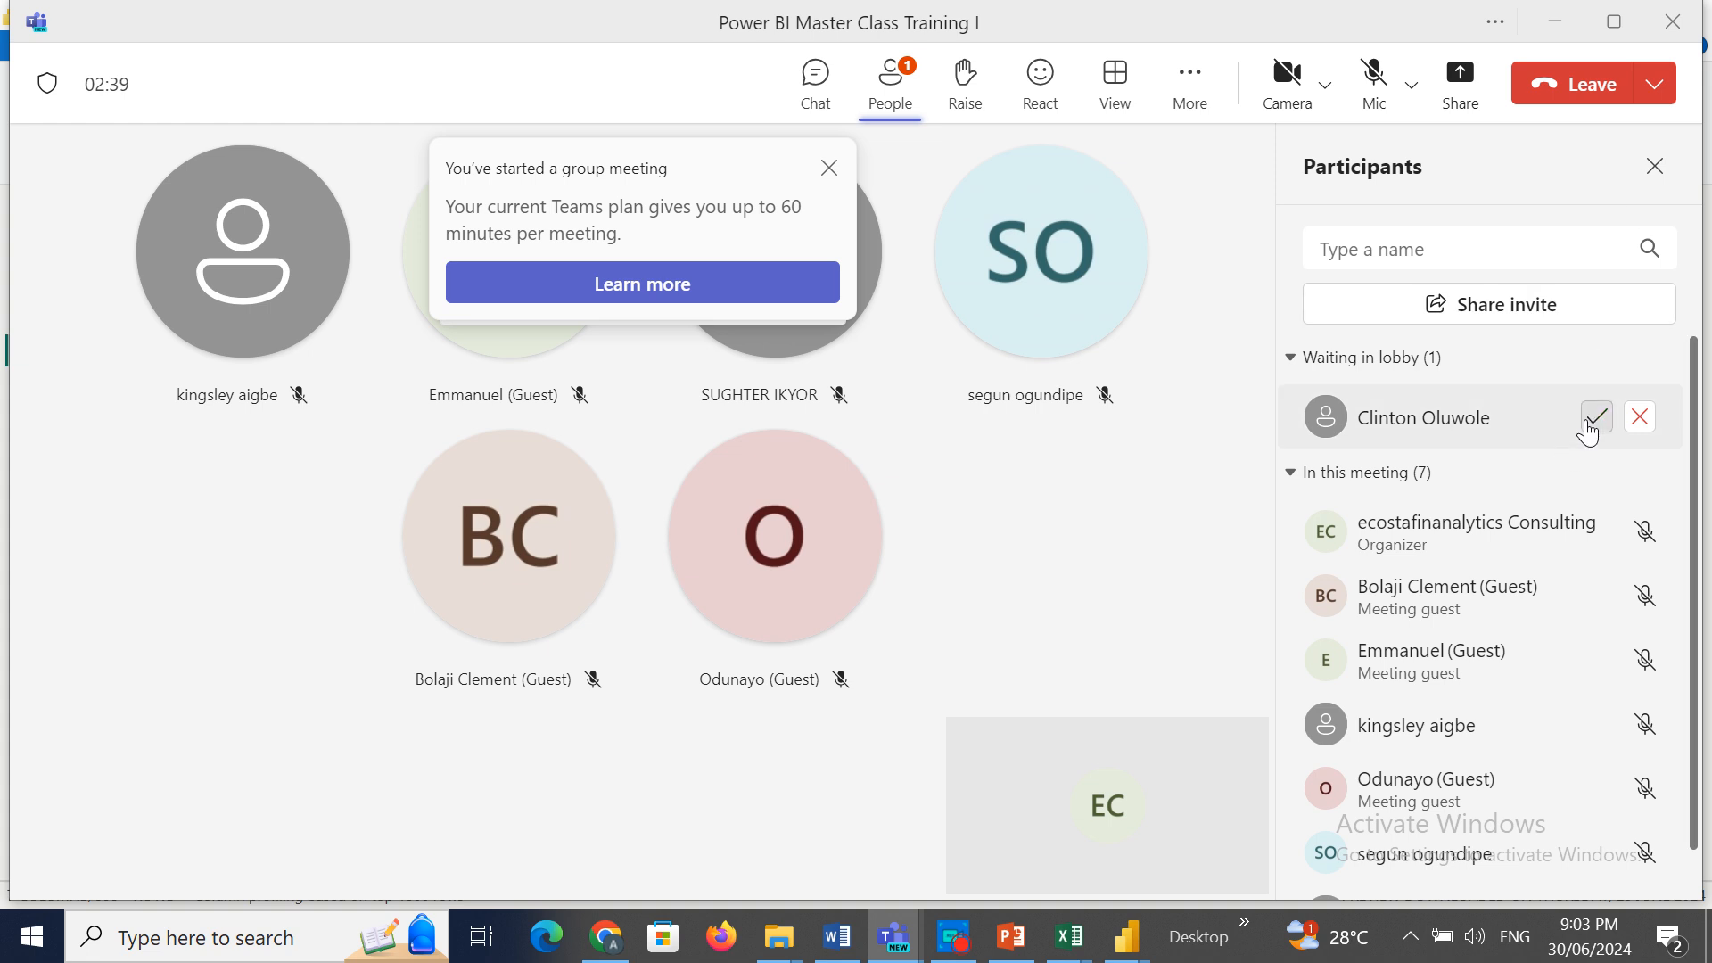
click(1556, 22)
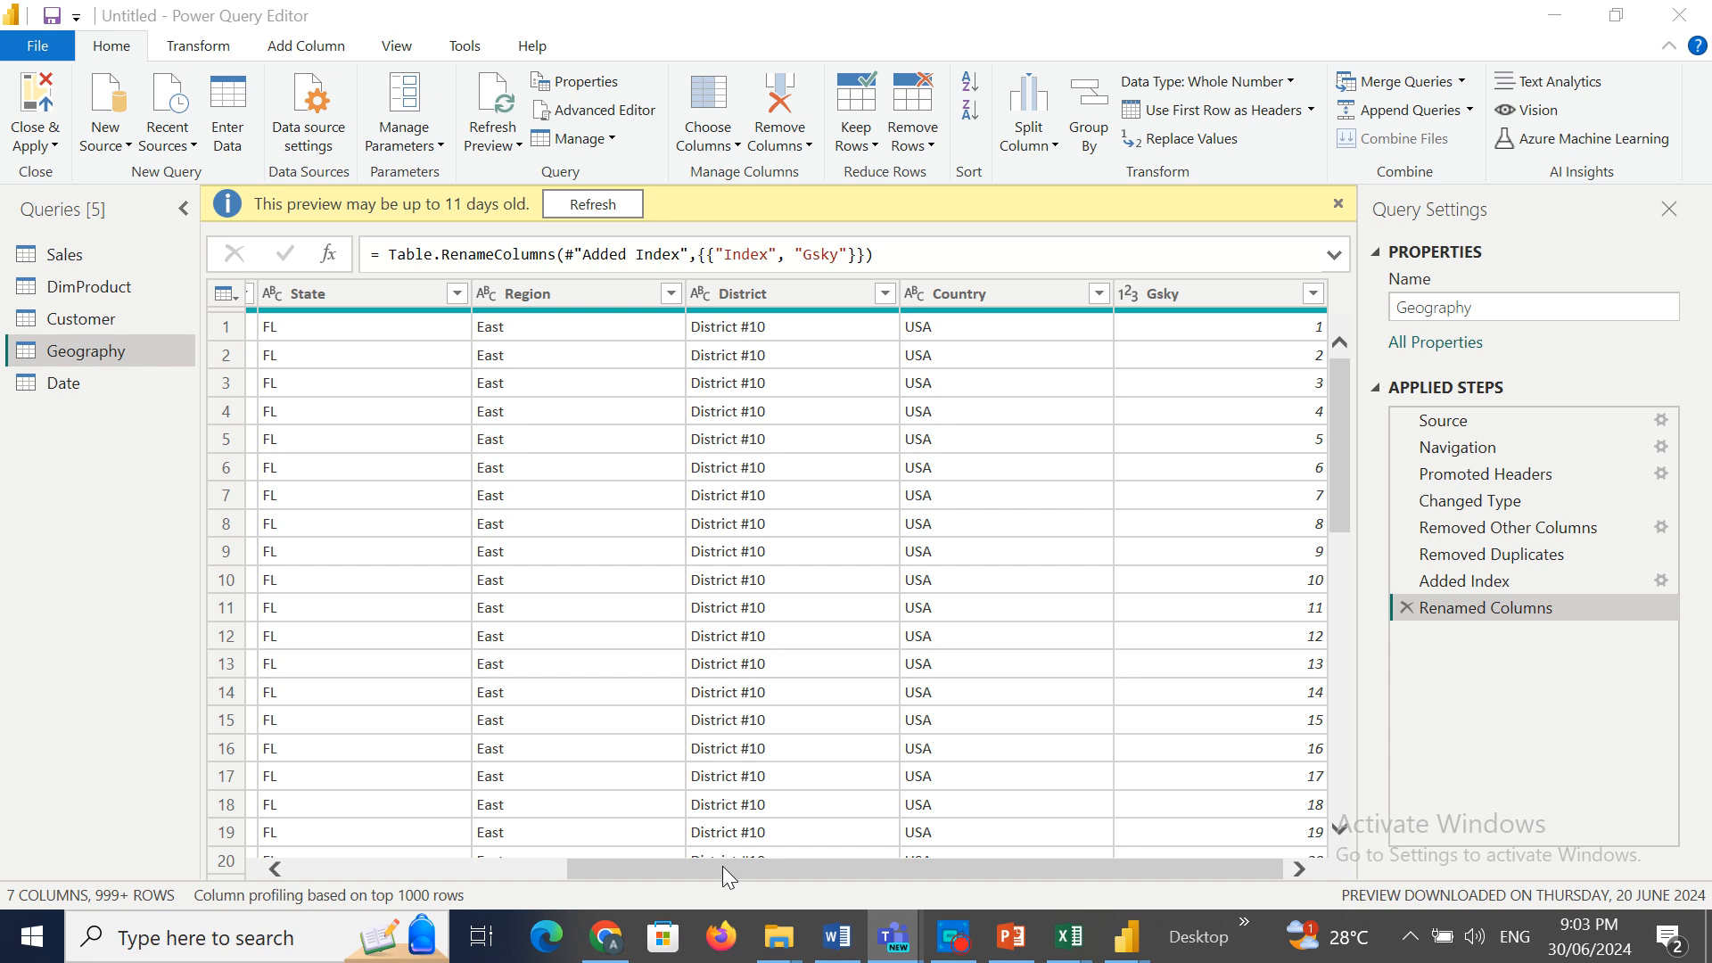
Delete the Removed Other Columns step from the Sales query and open the Choose Columns dialog.
drag(722, 865, 489, 833)
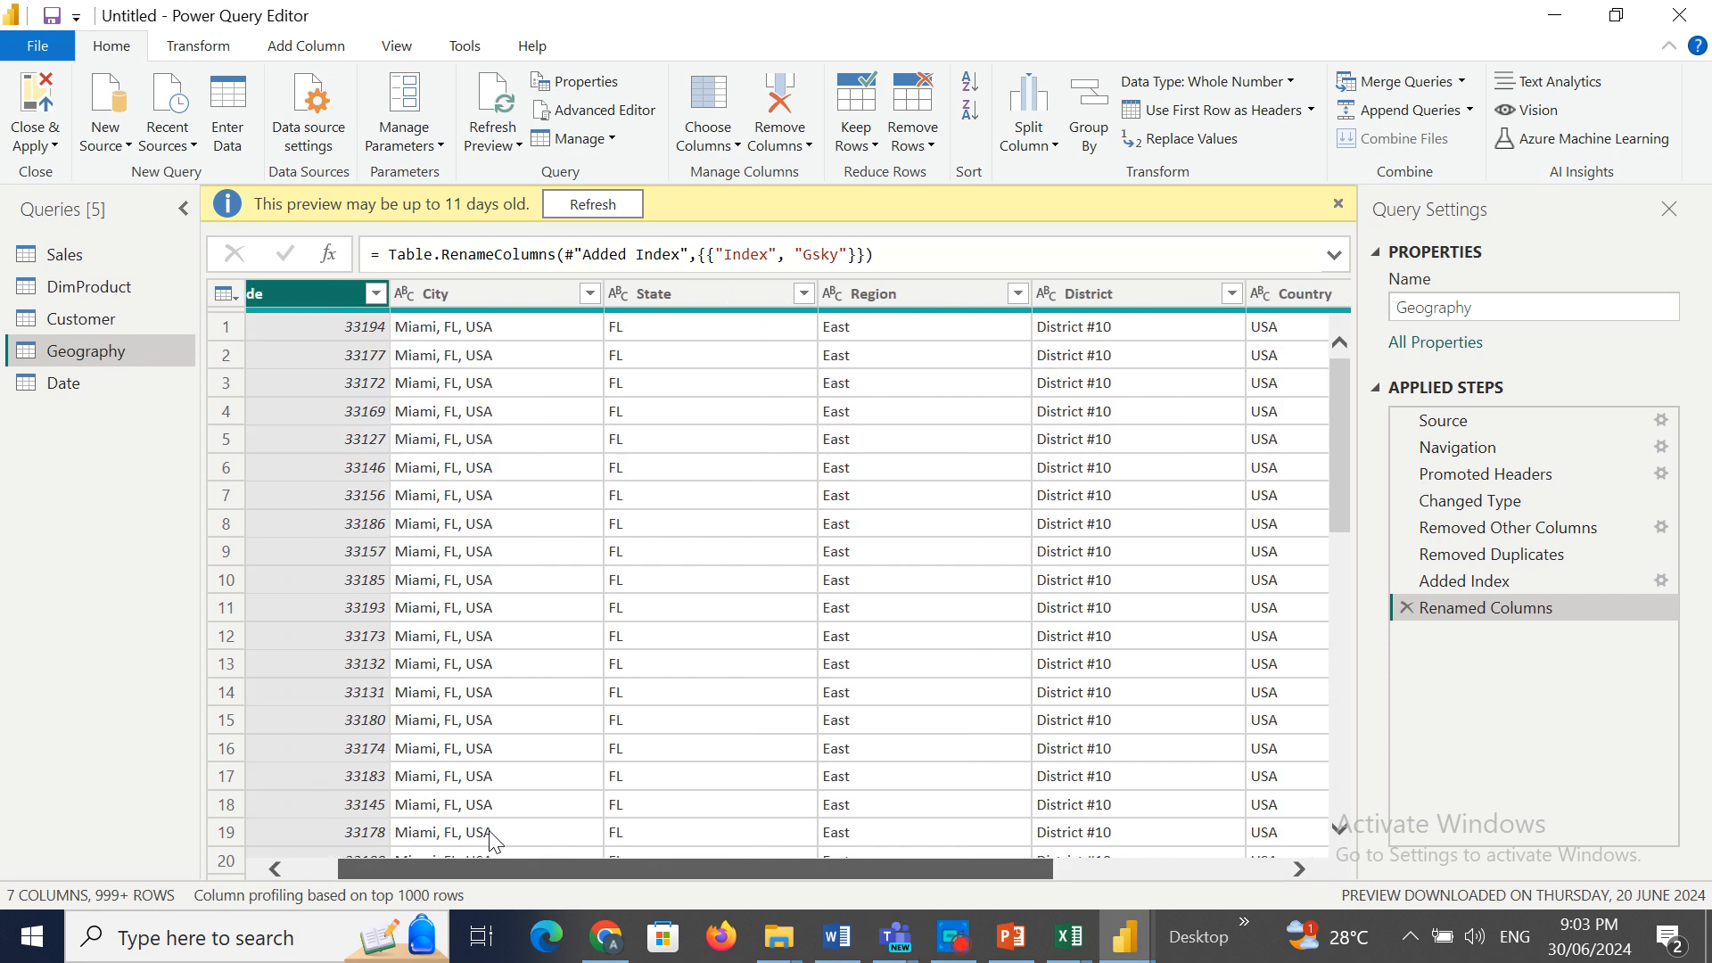
click(87, 253)
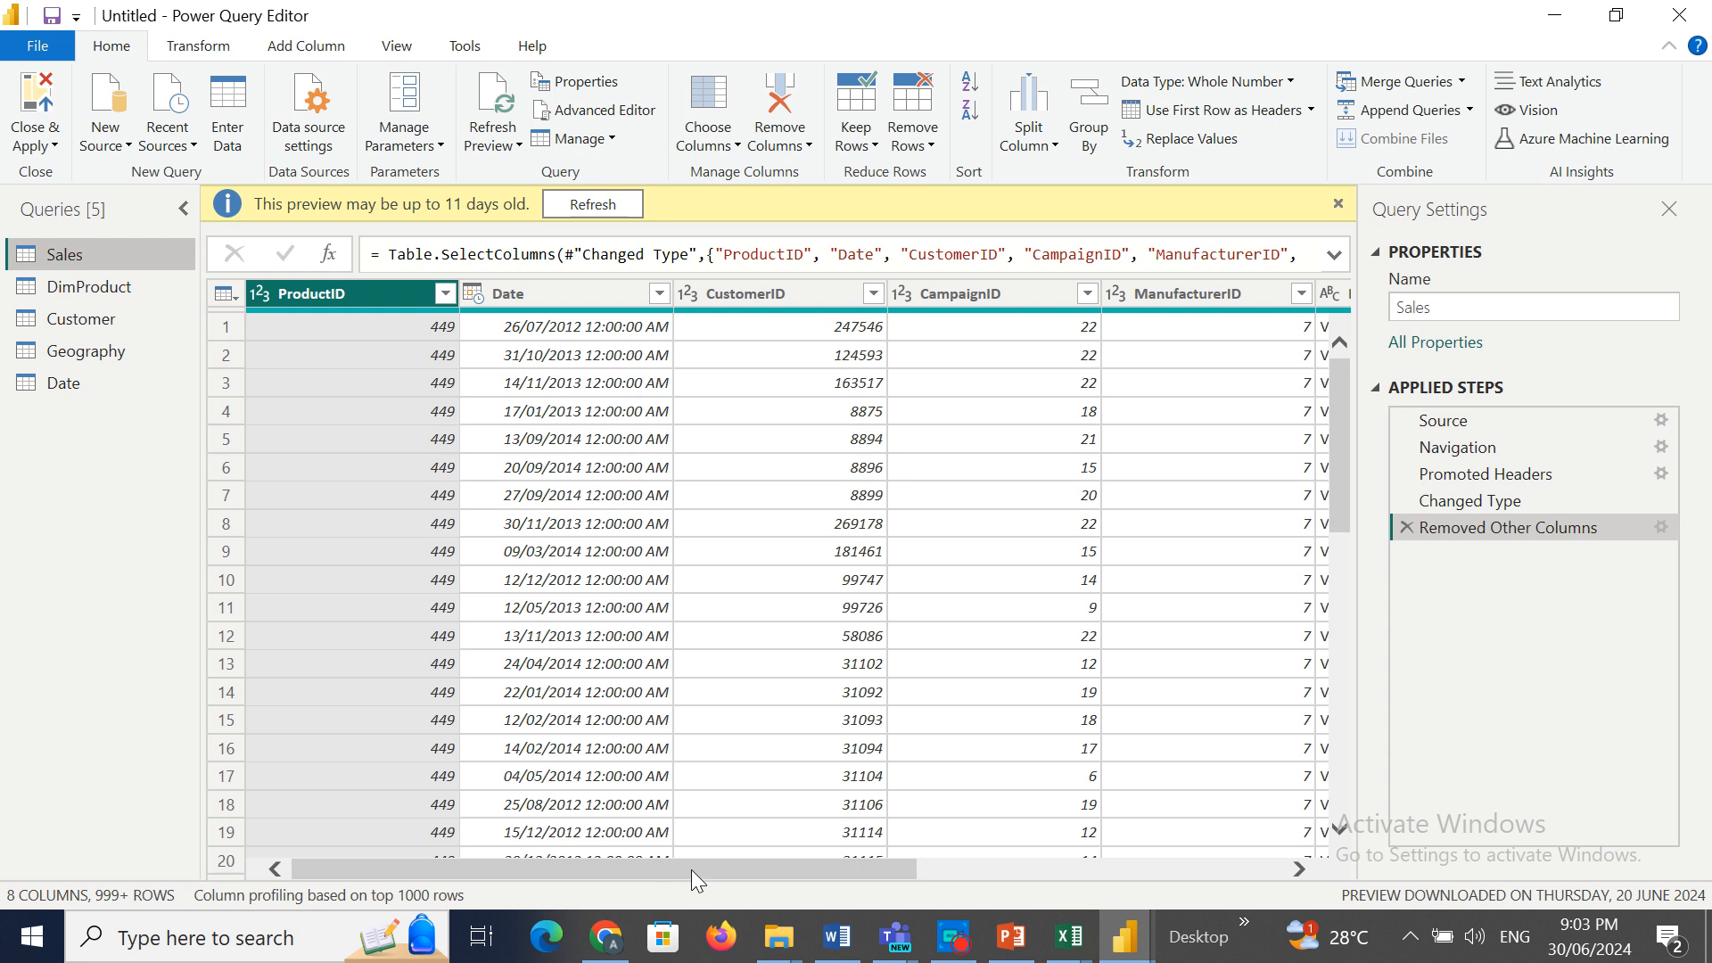
drag(693, 870, 1244, 843)
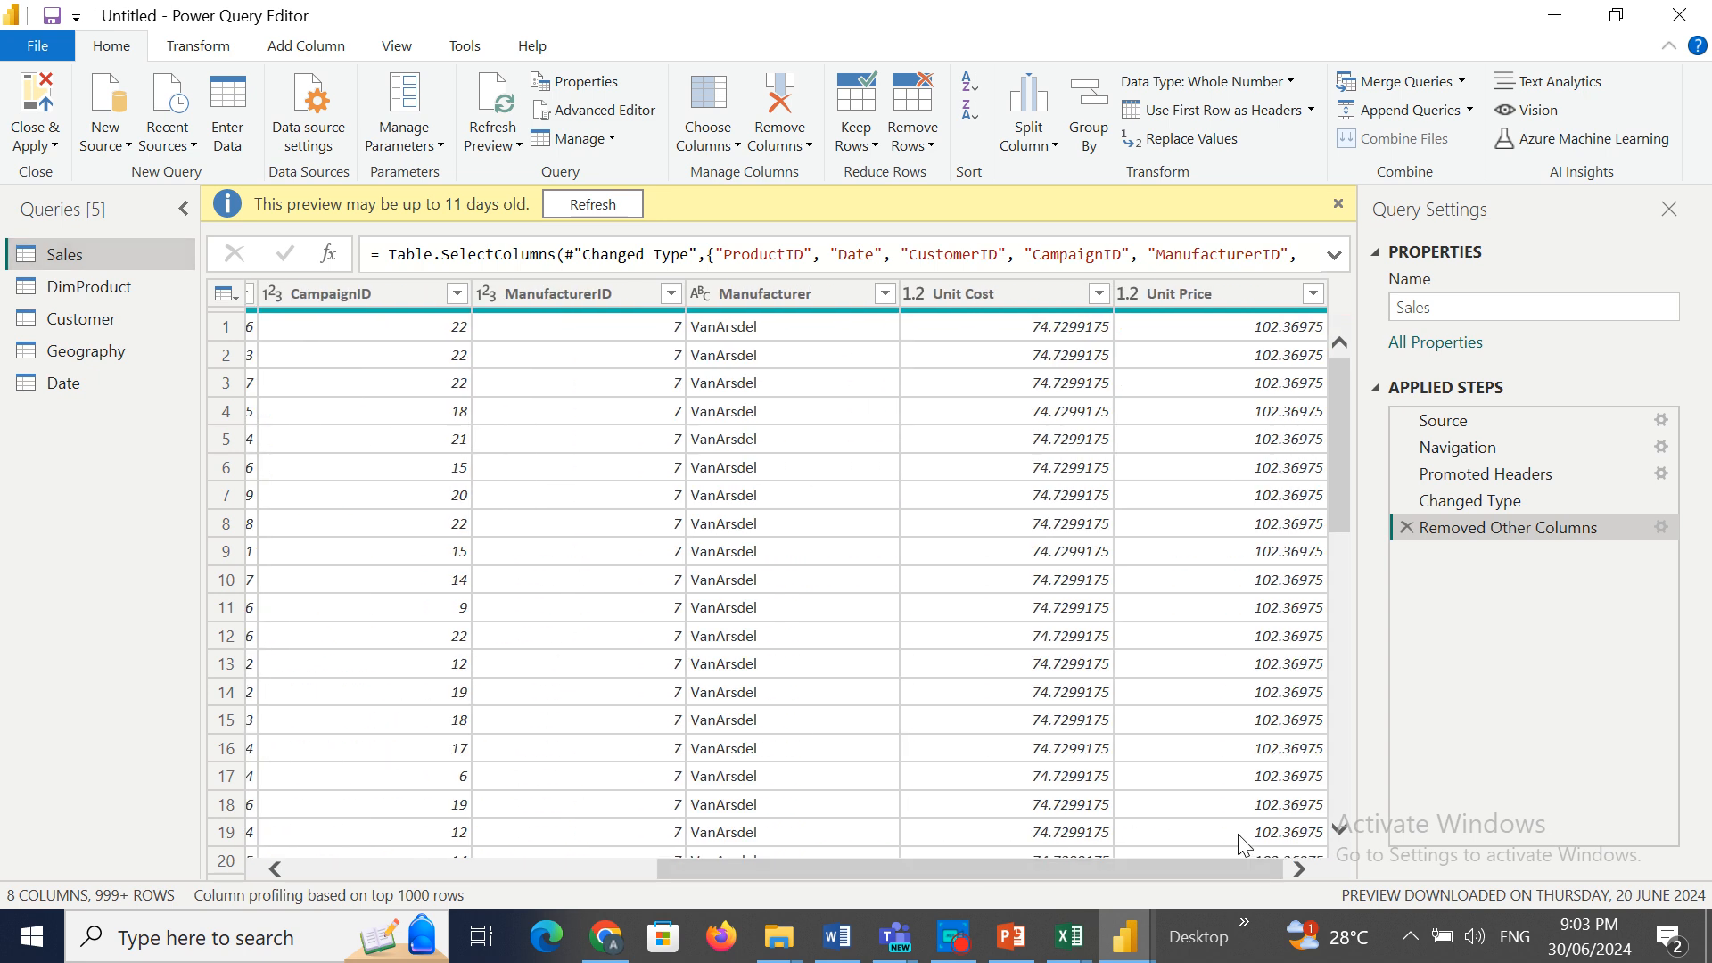
click(1406, 528)
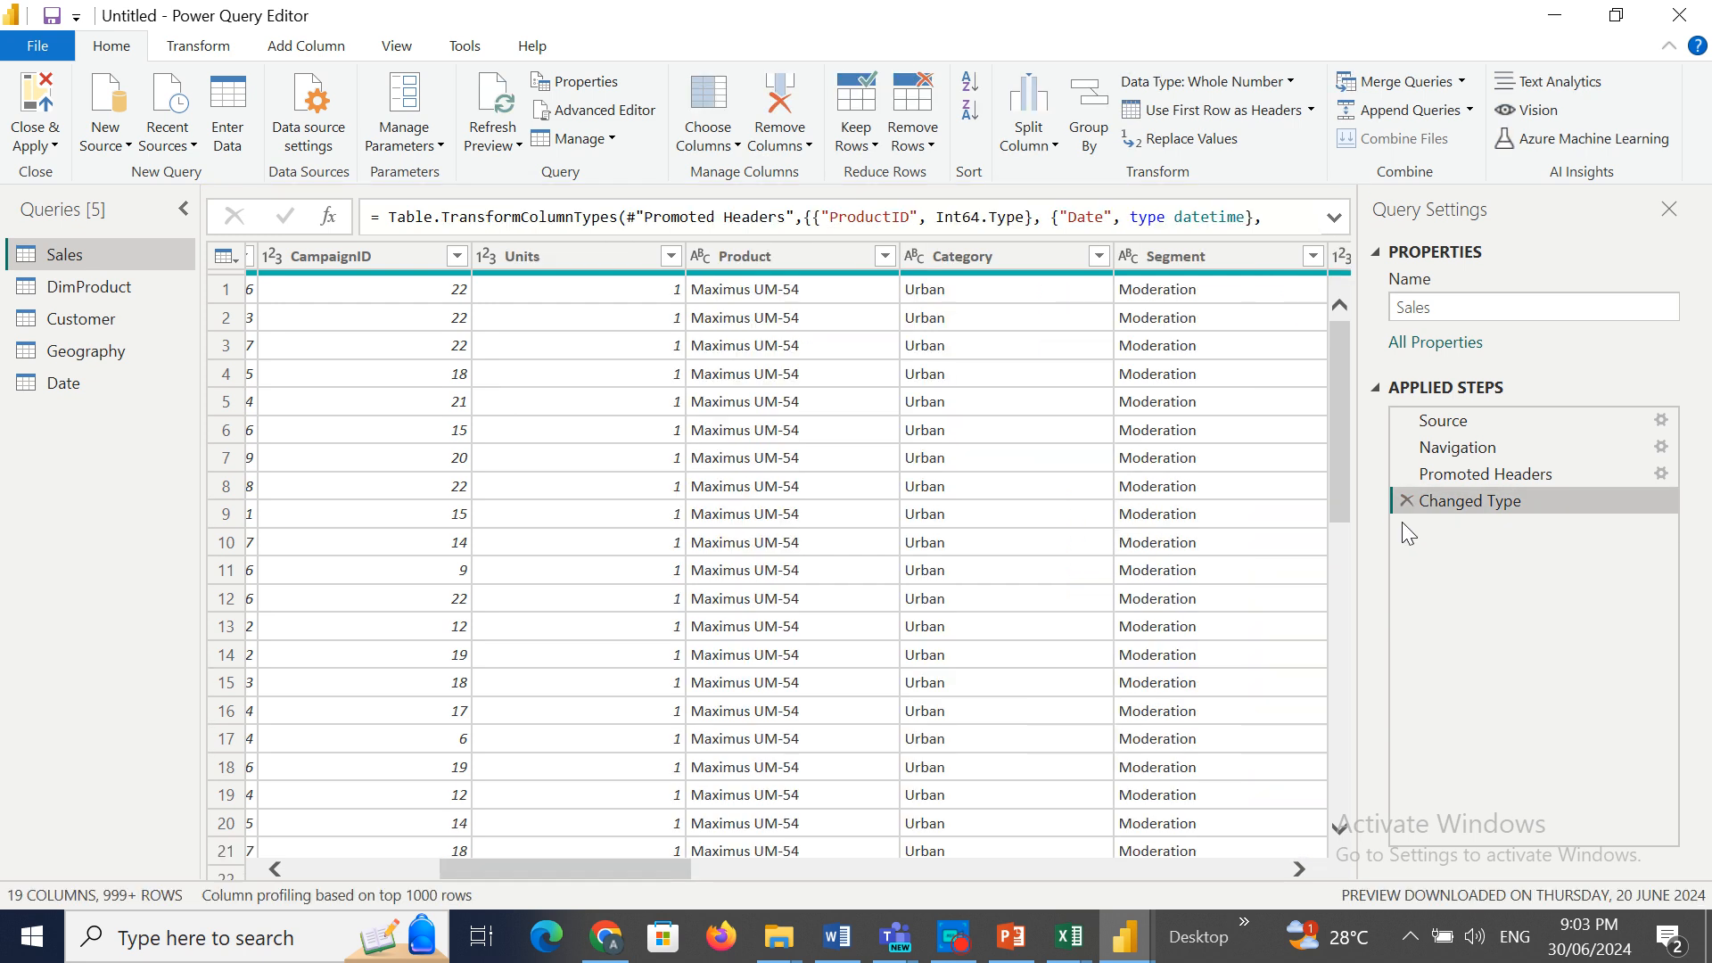
click(736, 148)
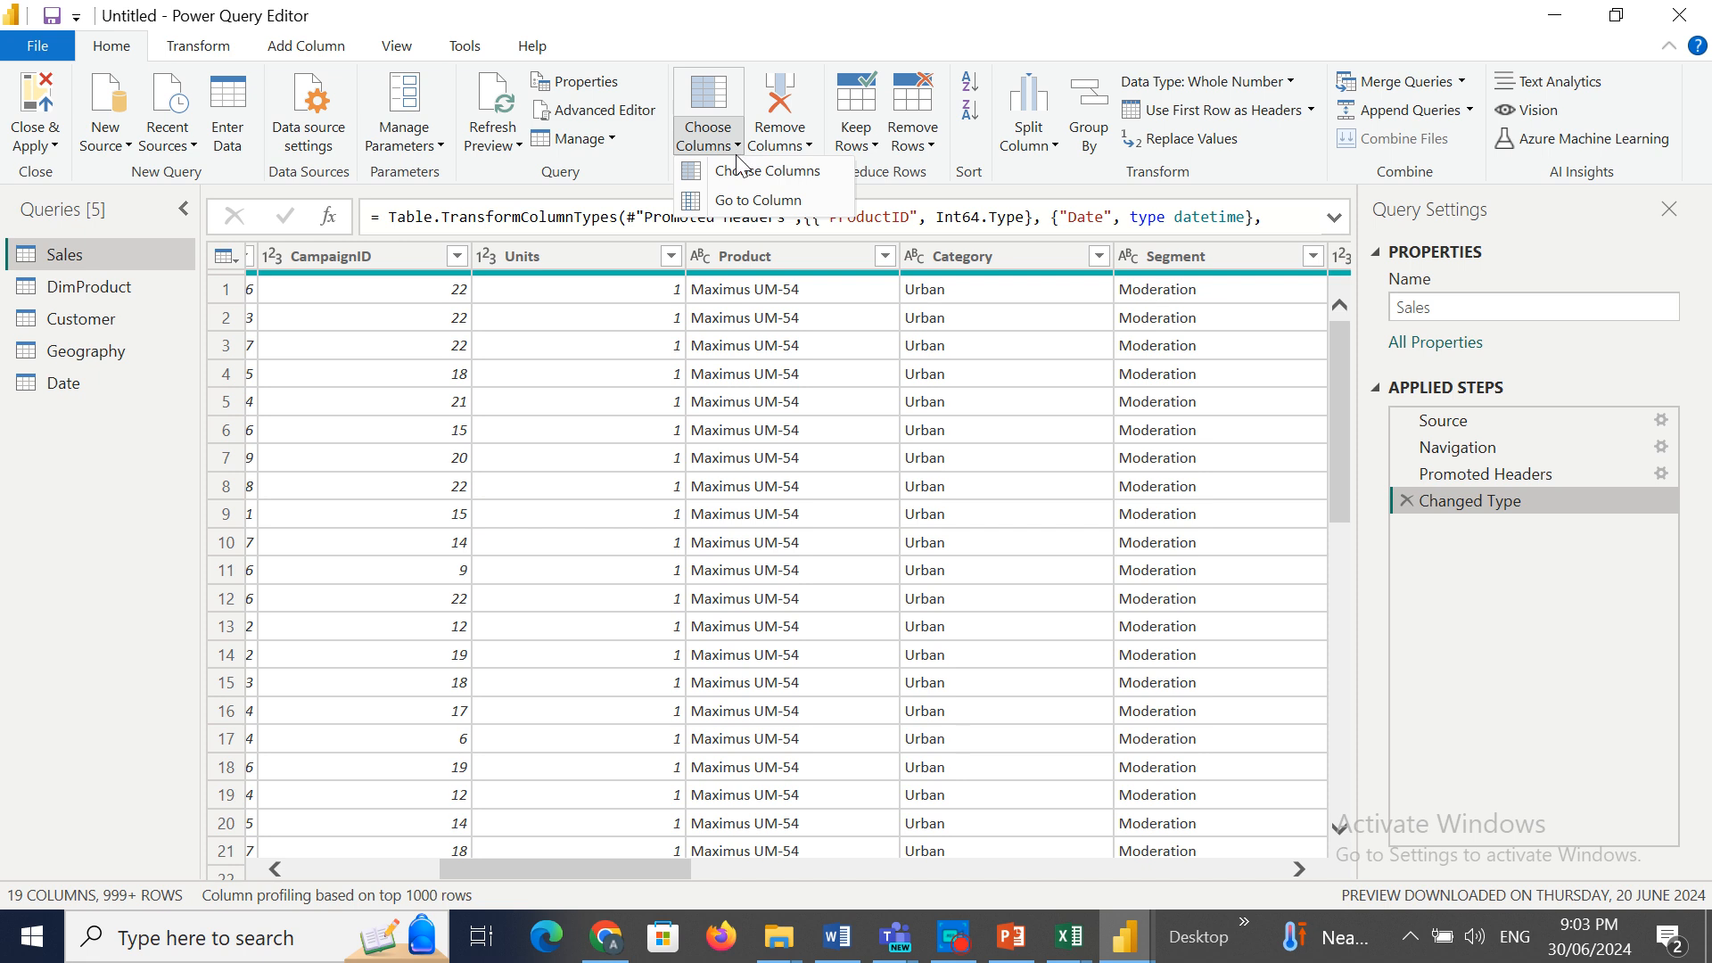
click(739, 176)
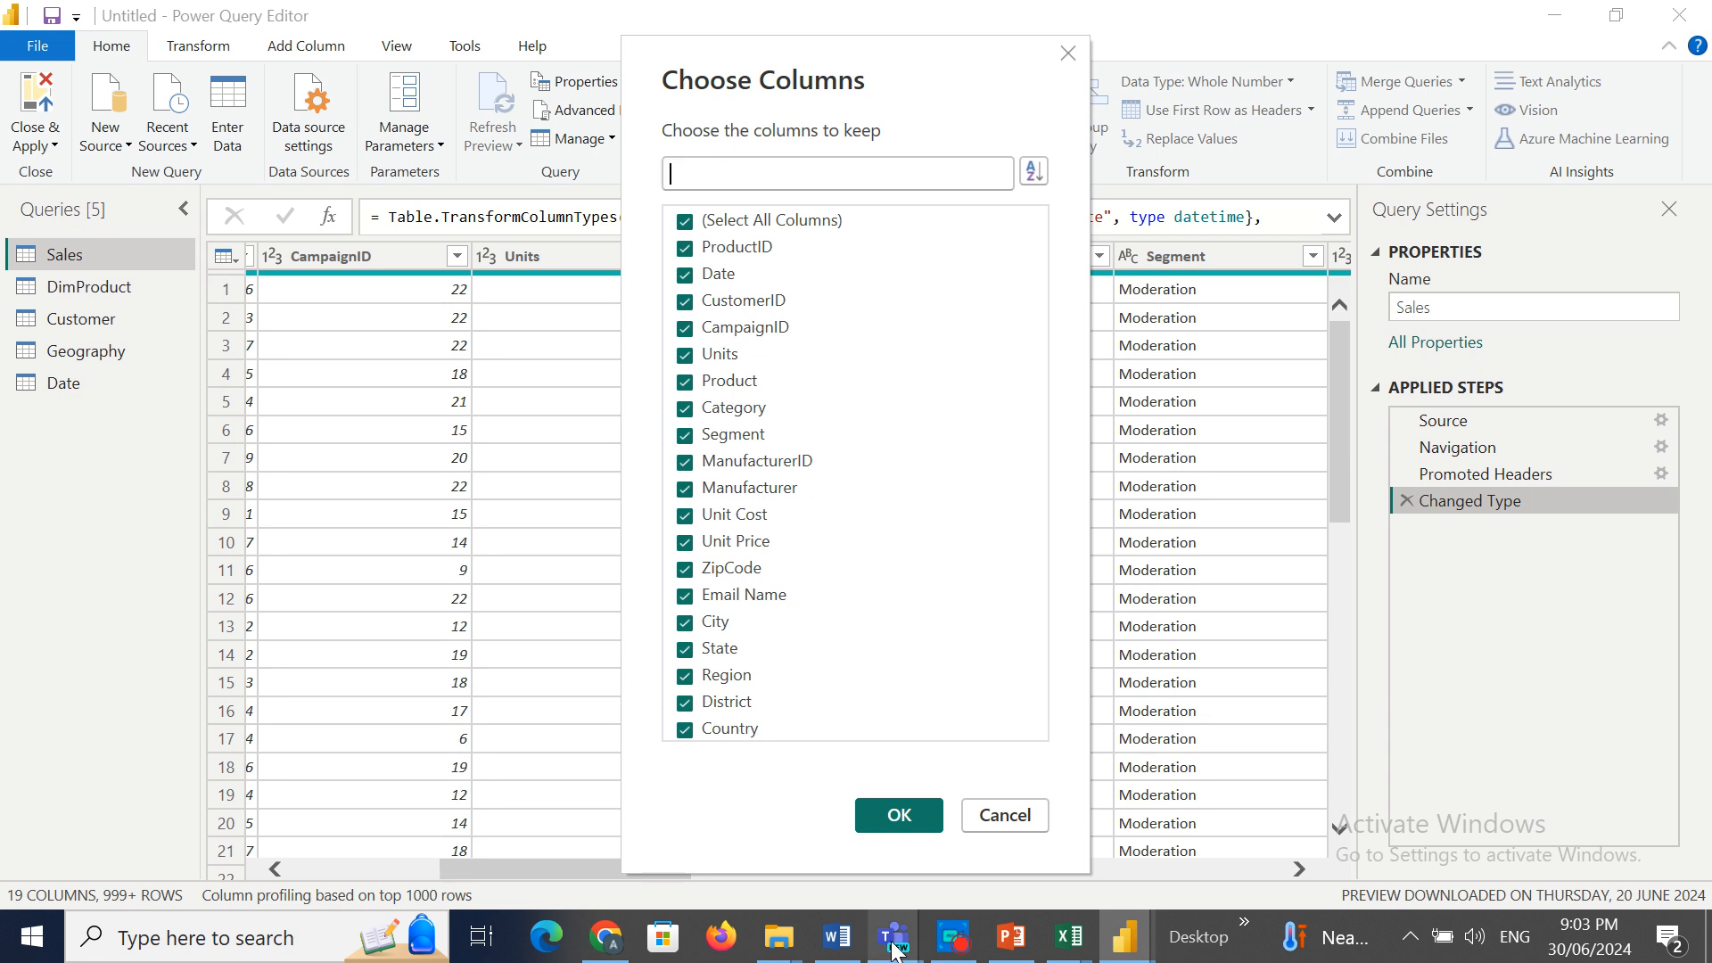
Switch to the Teams meeting and start sharing content, choosing to share a window.
mouse_move(896, 952)
click(881, 842)
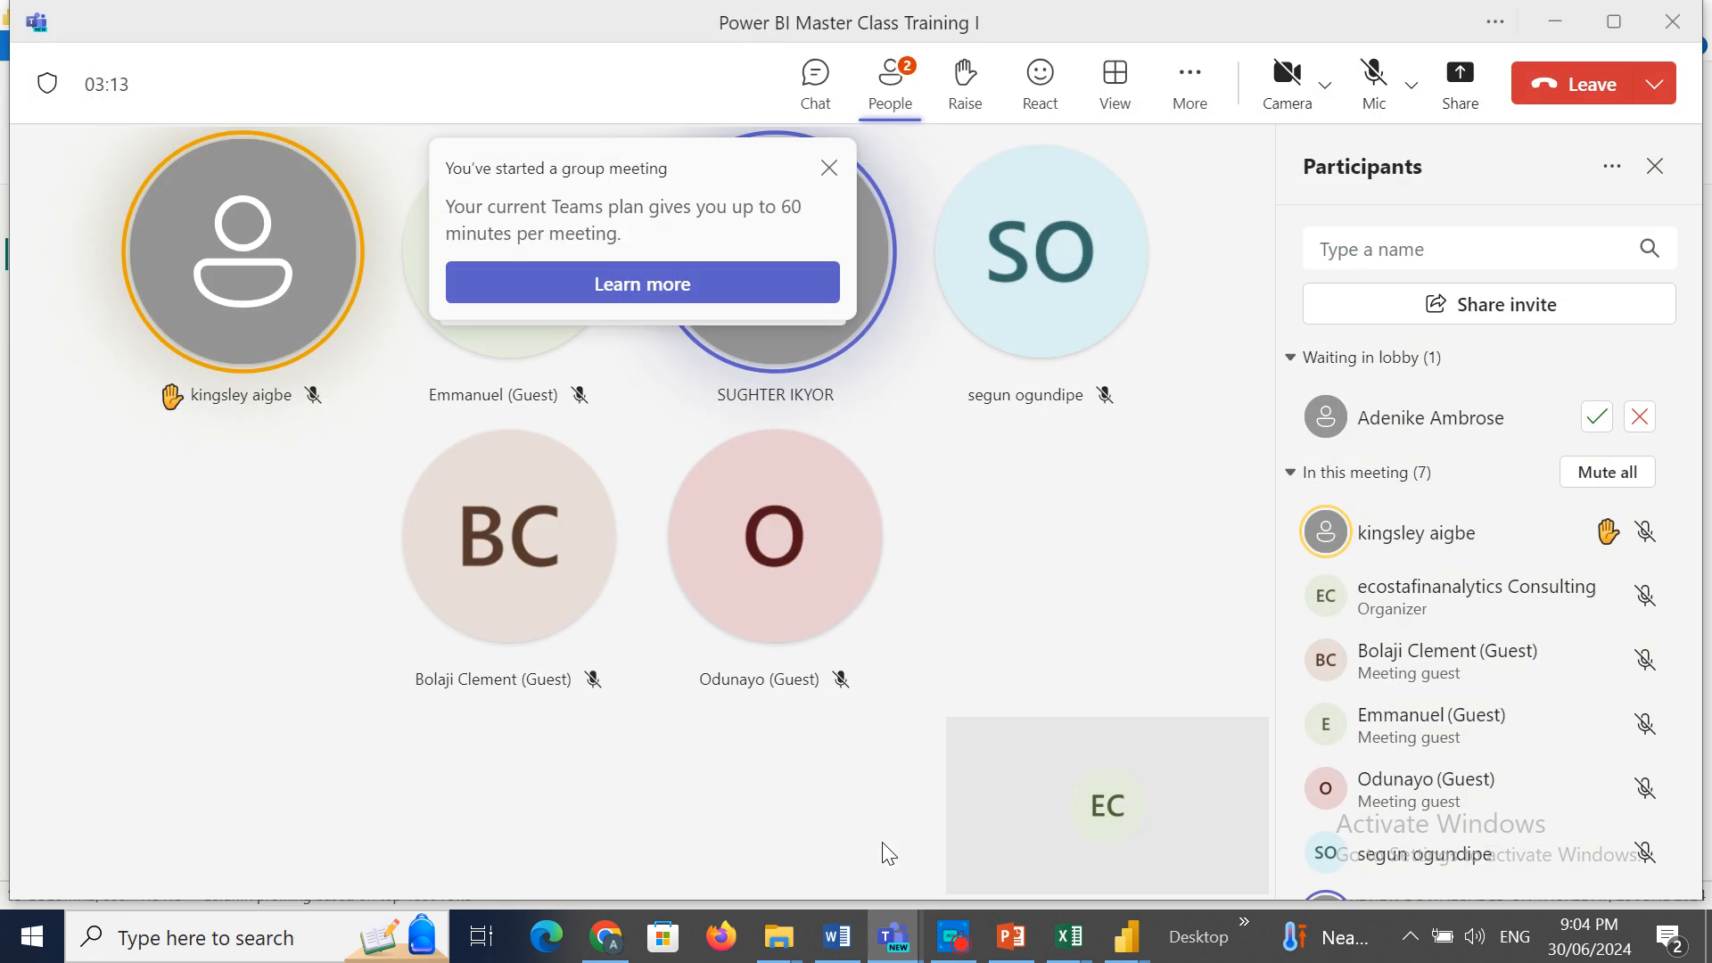
click(1461, 78)
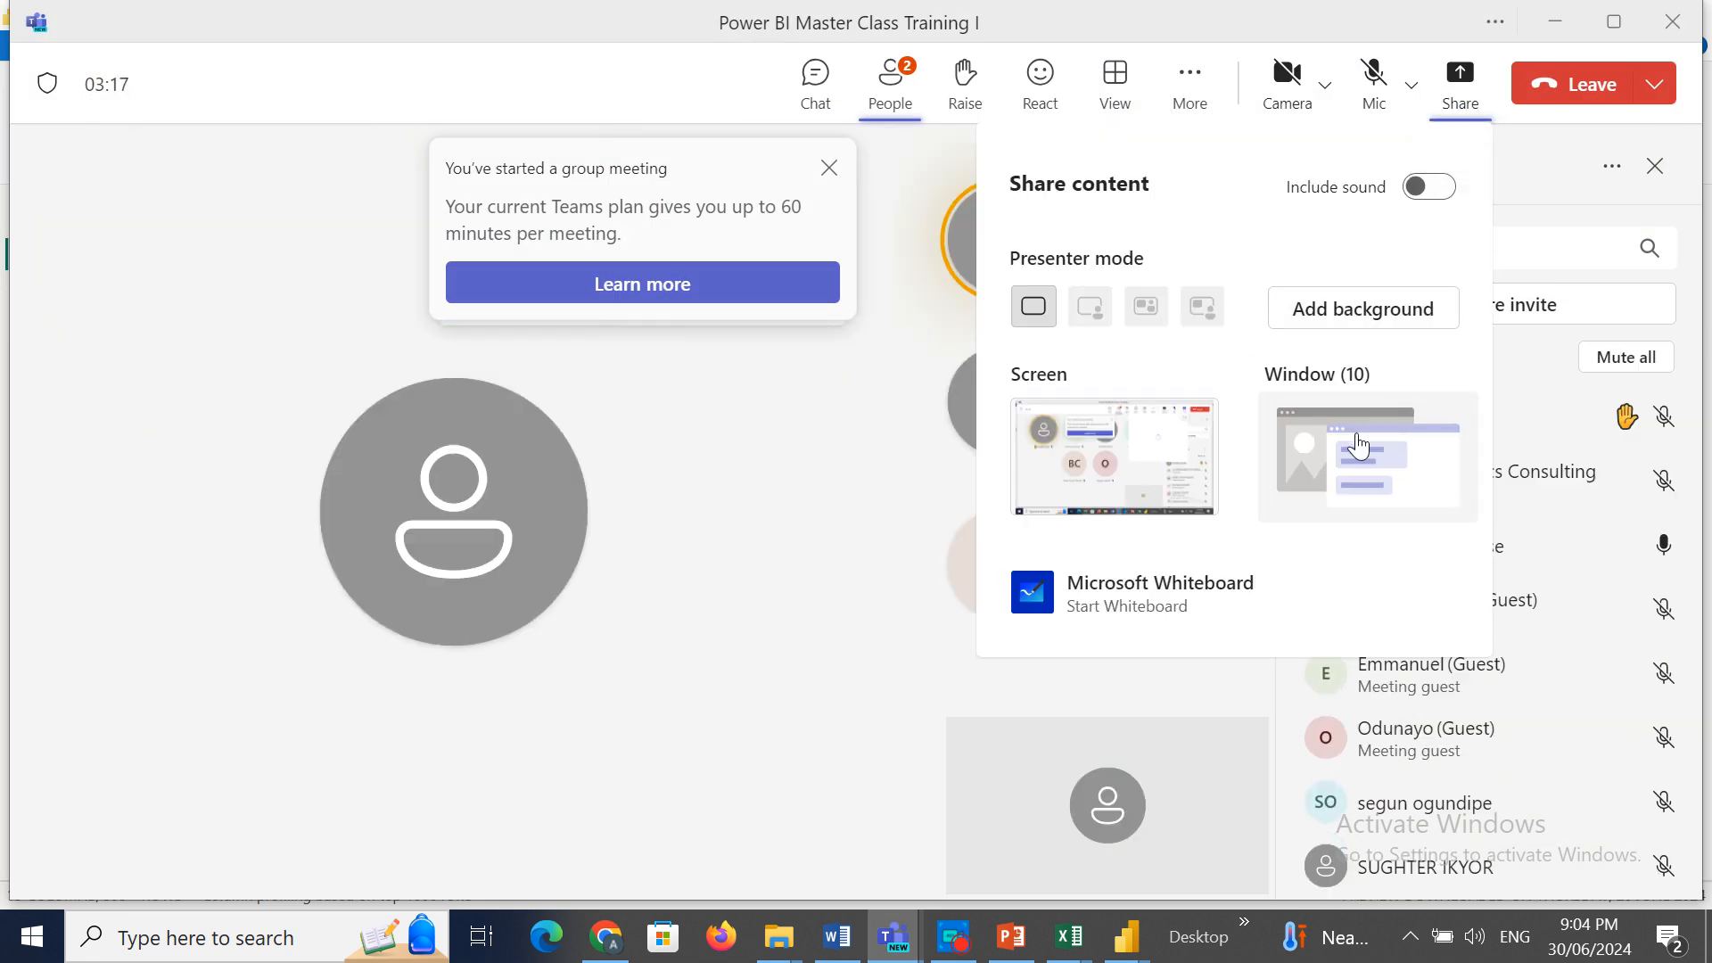
click(1357, 446)
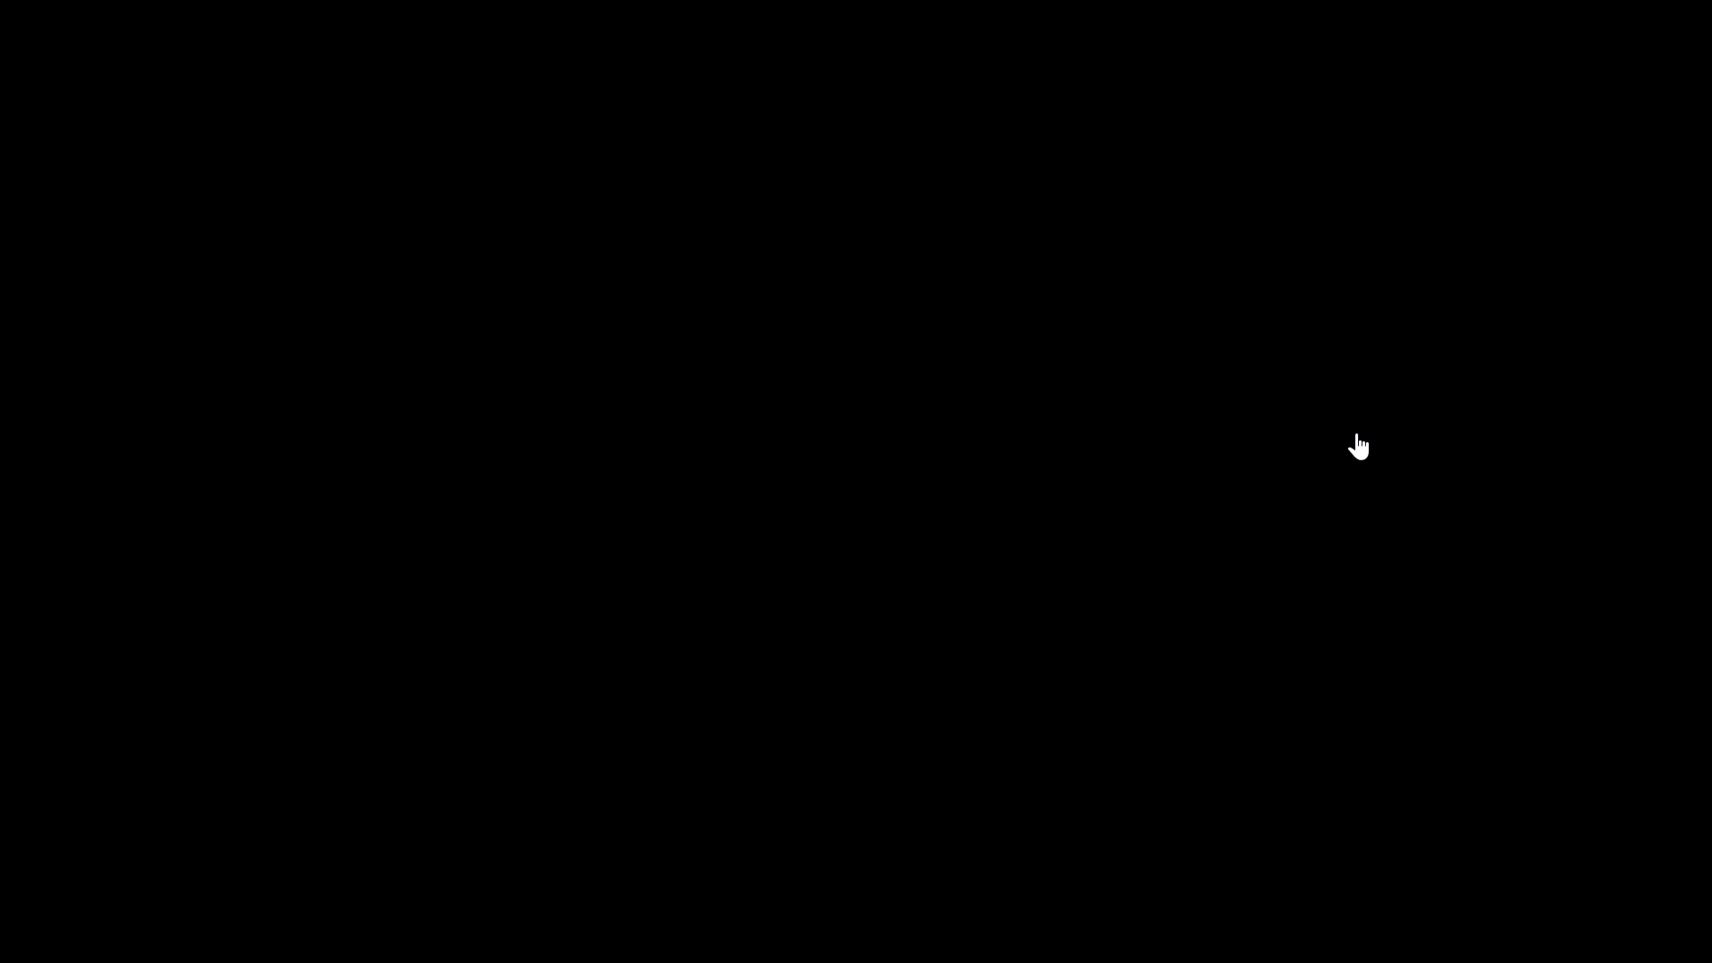